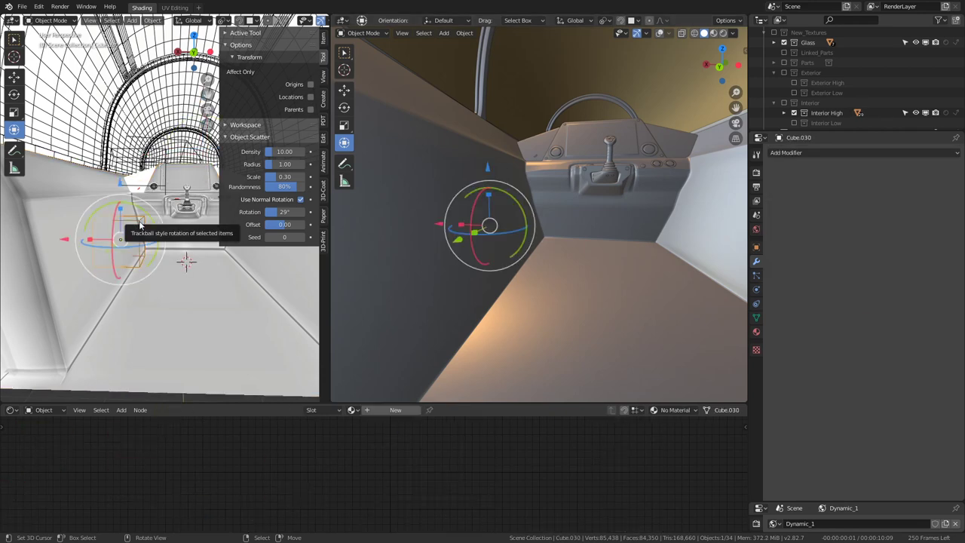
- Select Jet.042, collapse its Subsurf panel, then add and remove a trial Bevel modifier
click(568, 242)
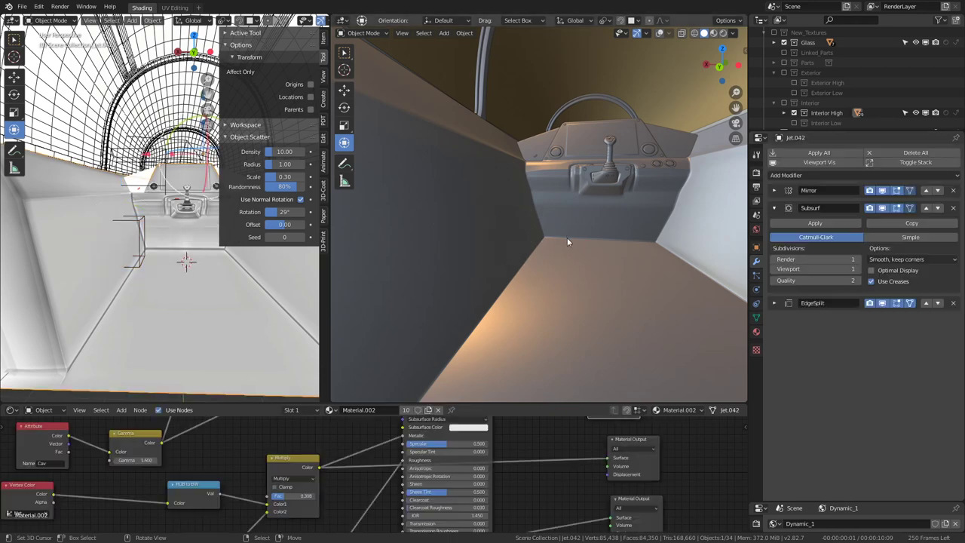
click(774, 208)
click(810, 180)
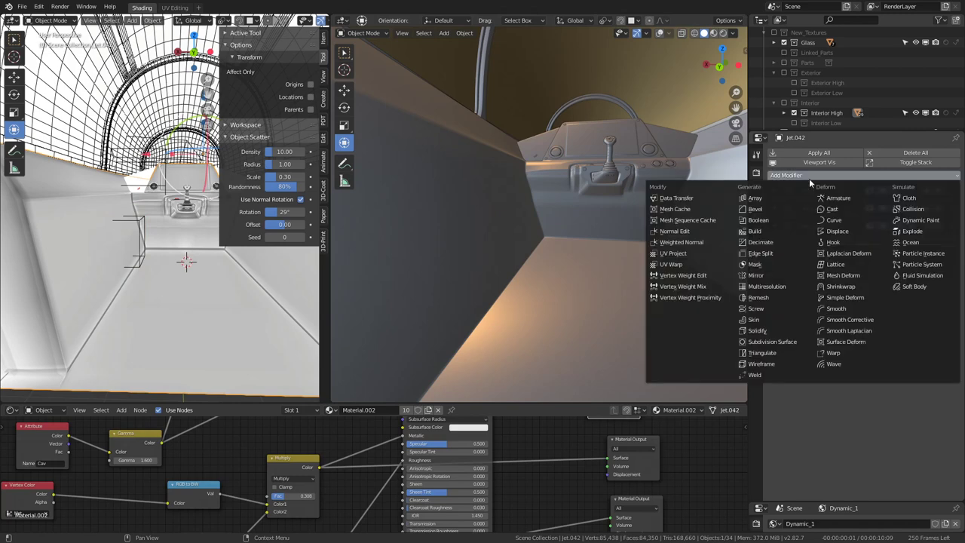
click(767, 209)
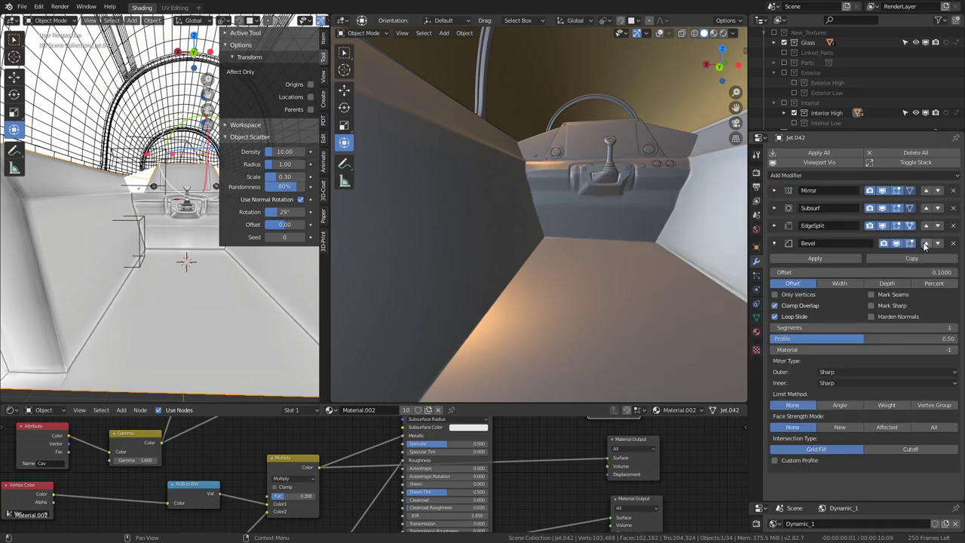
click(926, 242)
click(954, 227)
- Add a Boolean modifier at the top of Jet.042's stack, cutting with Cube.030
click(907, 175)
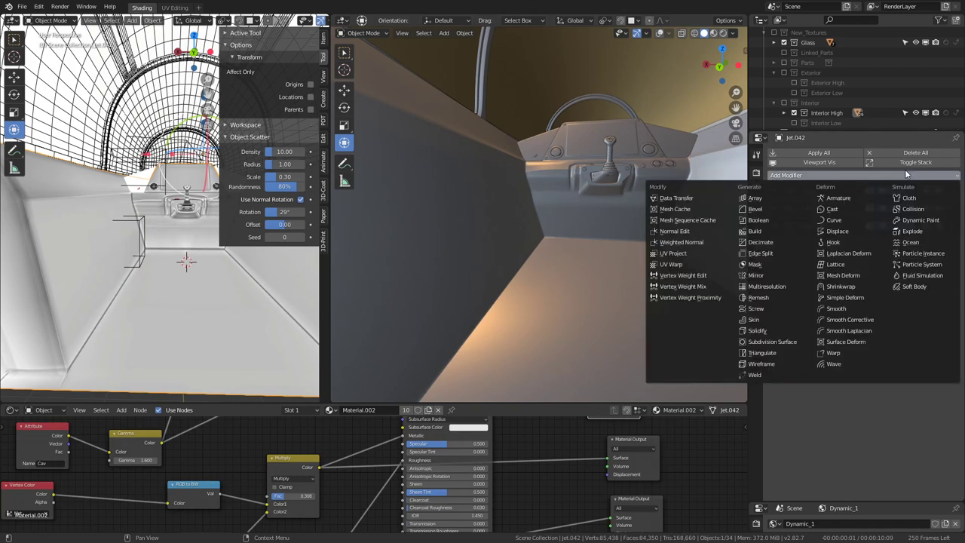
click(769, 218)
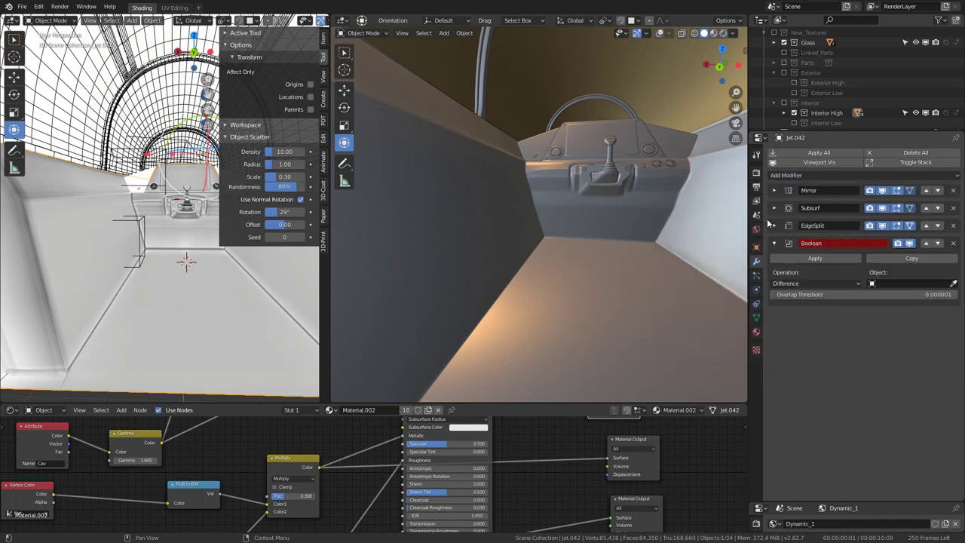
click(927, 243)
click(926, 226)
click(925, 208)
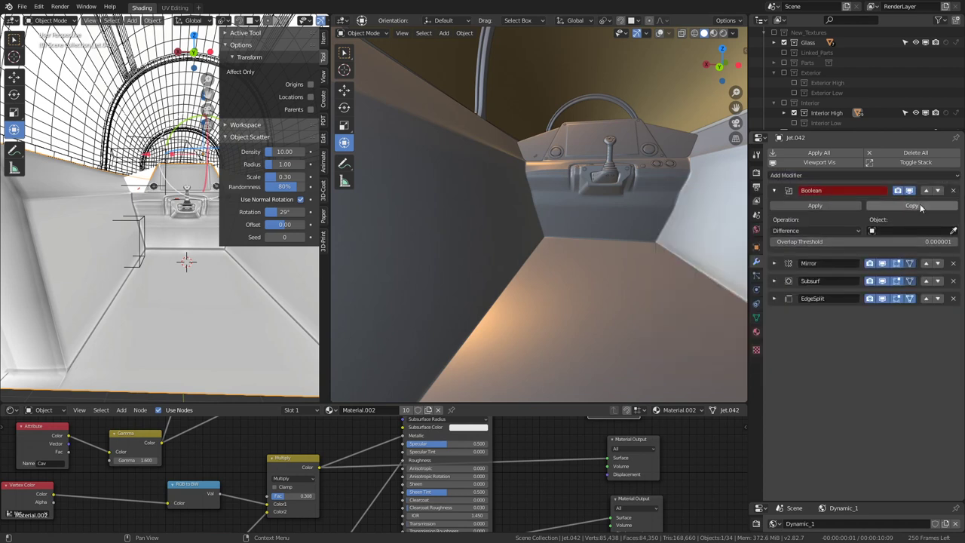
click(144, 218)
- Zoom in and move Cube.030 against the cockpit side wall
mouse_move(440, 152)
middle_down()
mouse_move(488, 171)
mouse_move(481, 167)
middle_up()
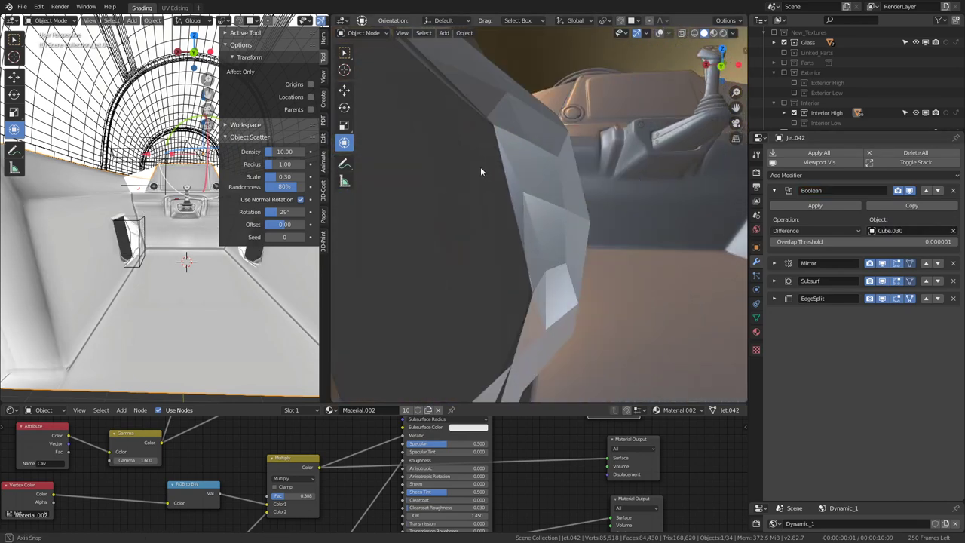
scroll(197, 224, up, 3)
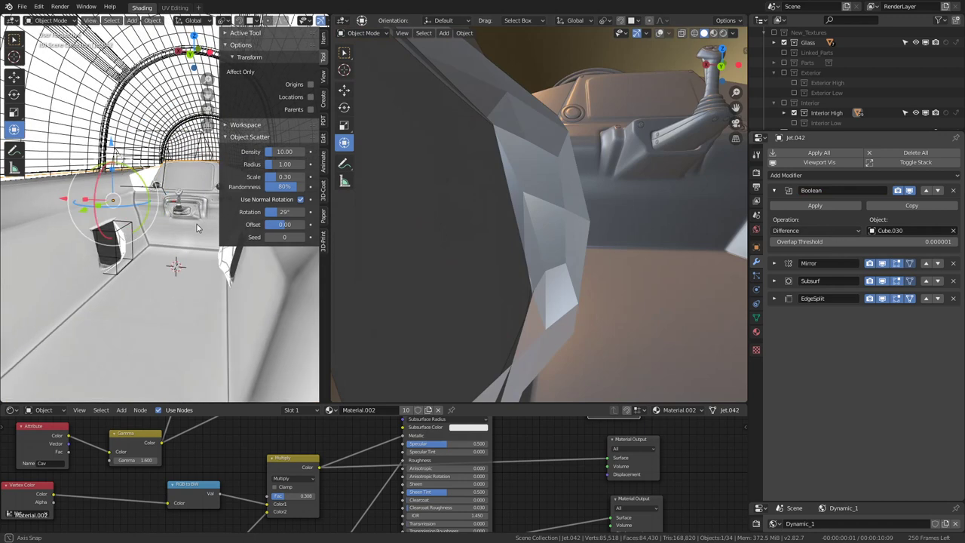
scroll(197, 224, up, 3)
scroll(208, 238, up, 2)
scroll(203, 235, up, 2)
click(199, 232)
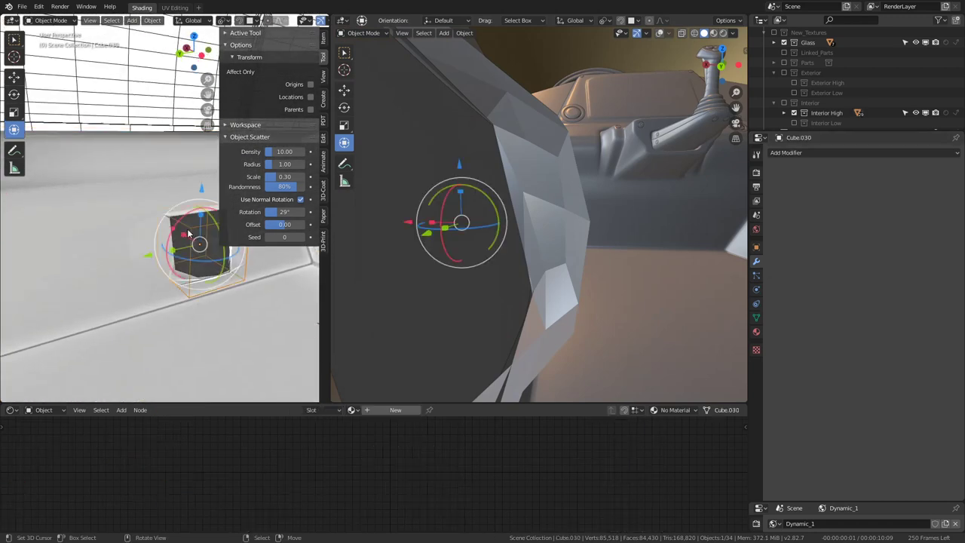
scroll(188, 242, up, 2)
key(g)
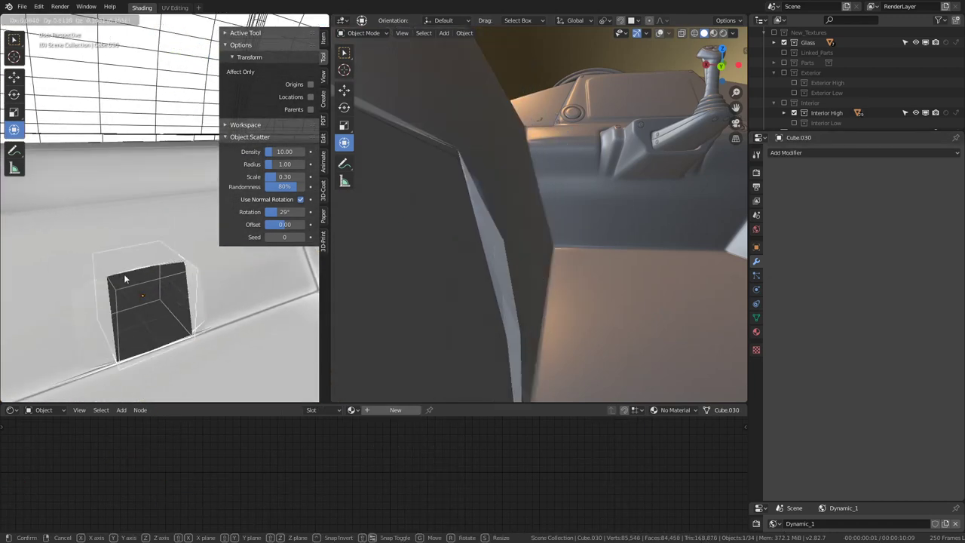
click(151, 276)
- Inspect Cube.030 in Edit Mode with its transform properties, then cancel a second move attempt
middle_drag(151, 275, 237, 212)
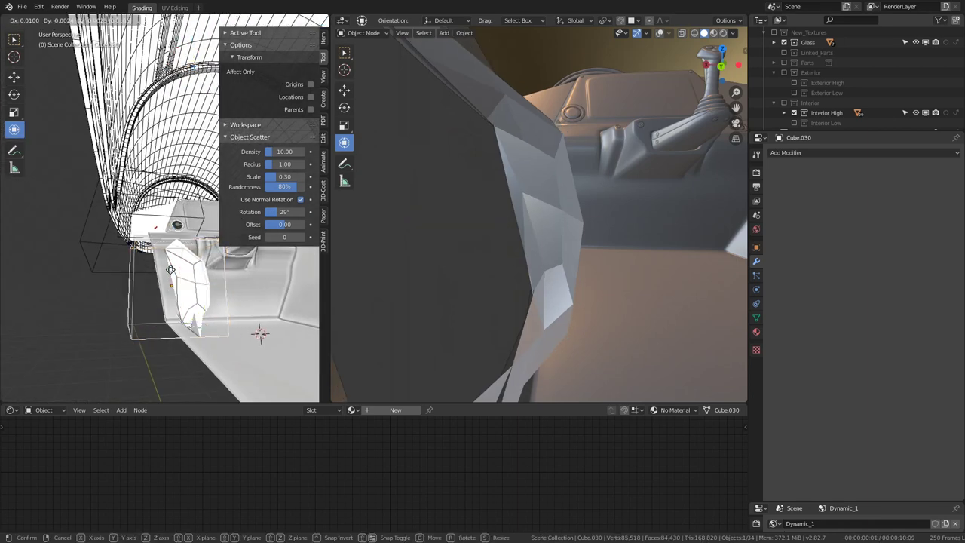
key(Tab)
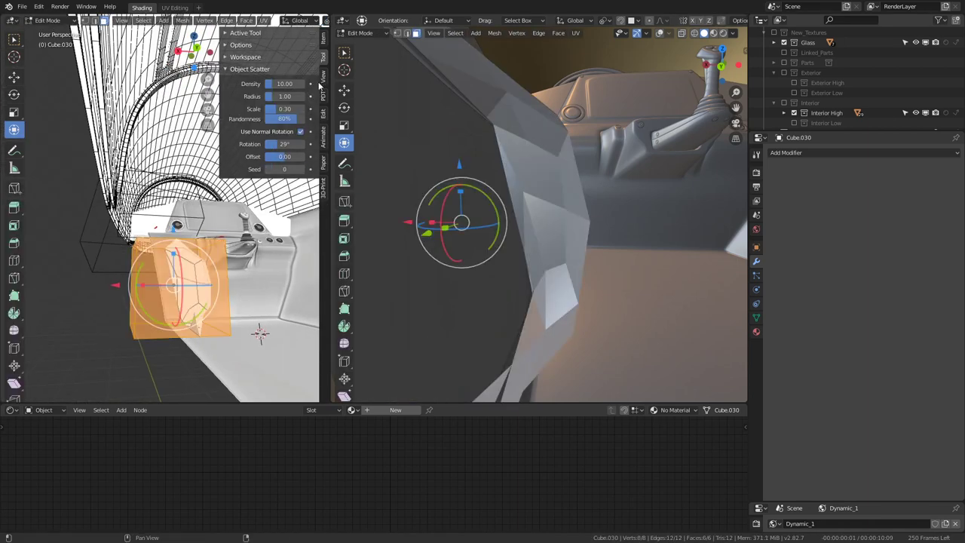
click(325, 39)
key(shift+n)
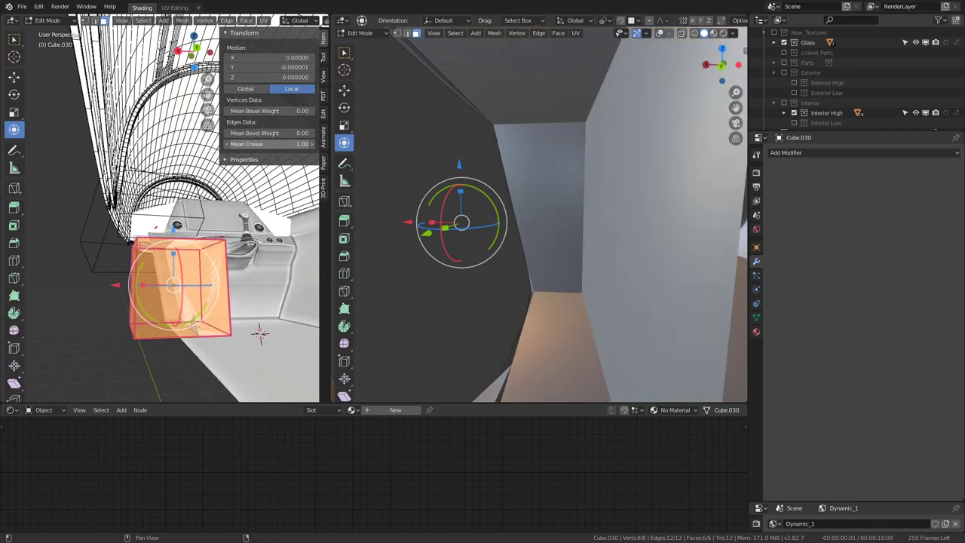
key(Tab)
mouse_move(257, 253)
middle_down()
mouse_move(117, 223)
mouse_move(13, 243)
mouse_move(137, 215)
middle_up()
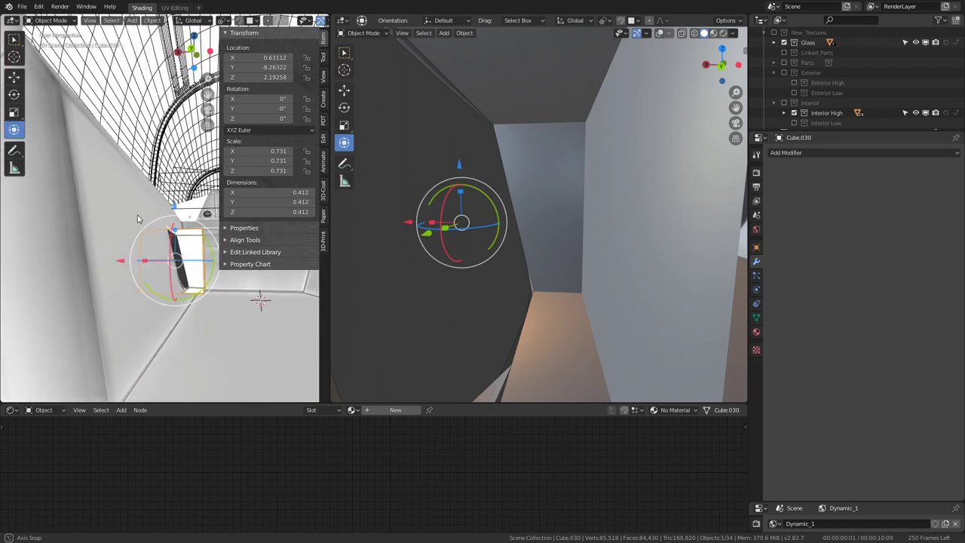
key(g)
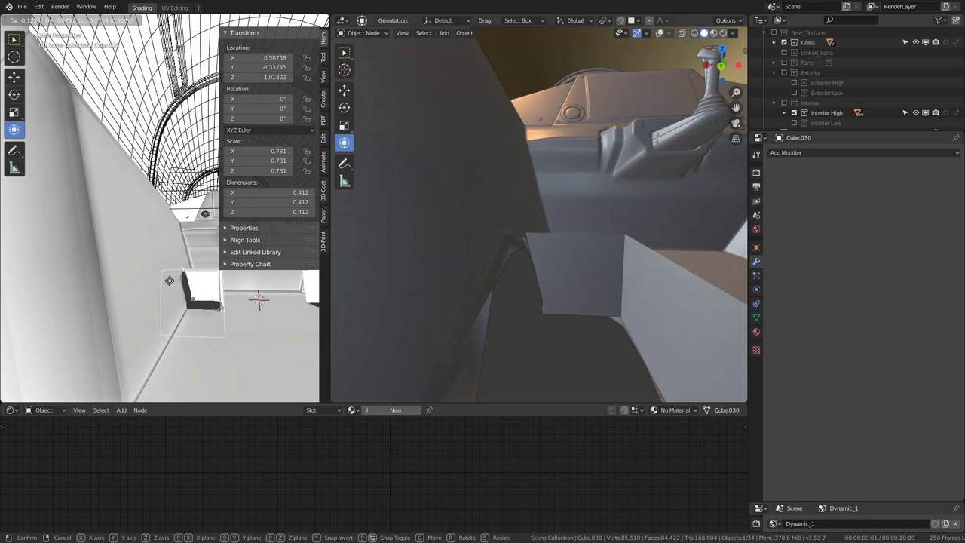
click(319, 311)
mouse_move(317, 312)
middle_down()
mouse_move(70, 237)
mouse_move(395, 222)
middle_up()
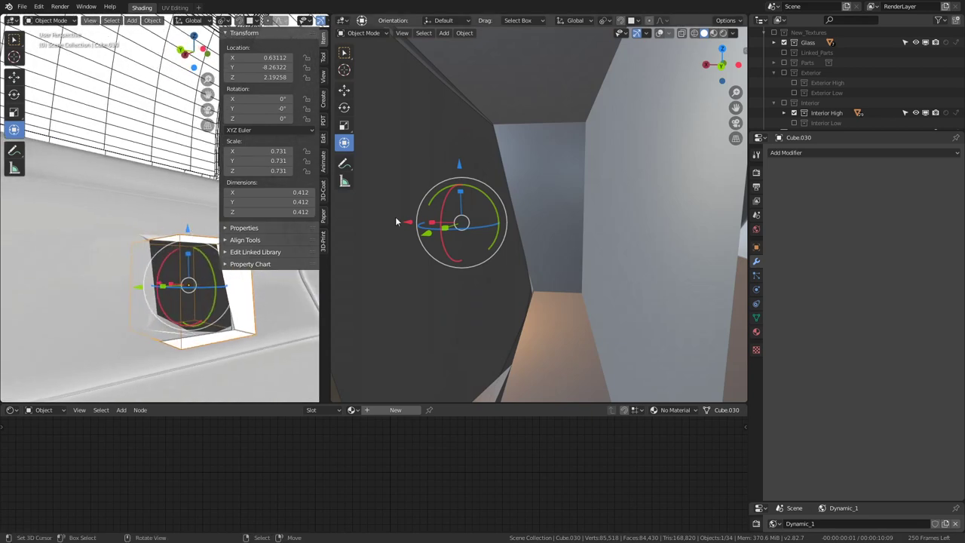
scroll(97, 334, down, 3)
- On Jet.042, toggle subdivision display and test the Boolean as Union before restoring Difference
click(121, 264)
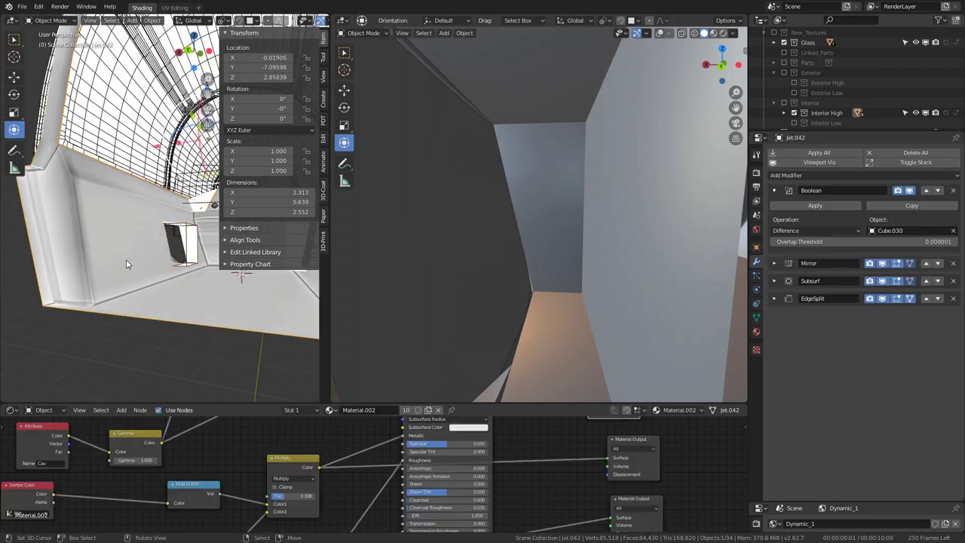
click(888, 281)
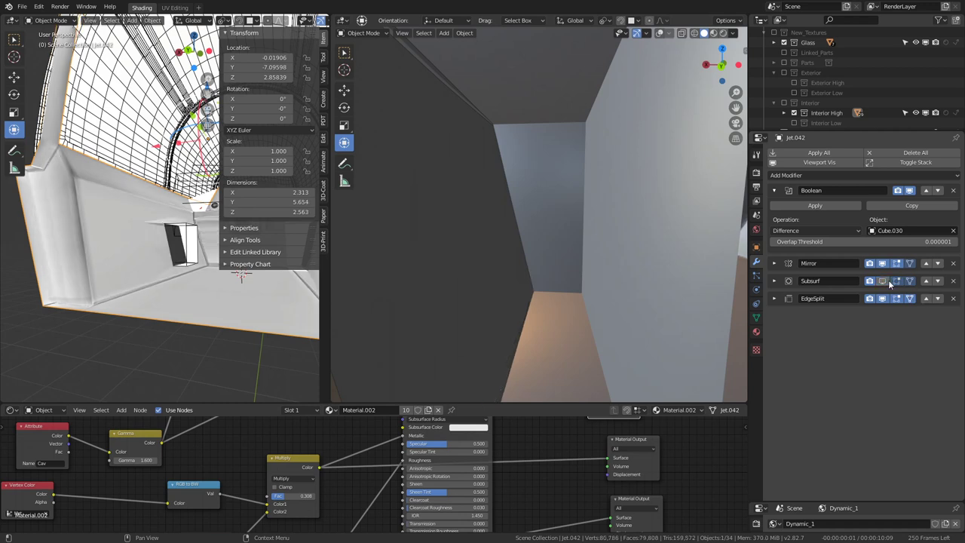
click(884, 280)
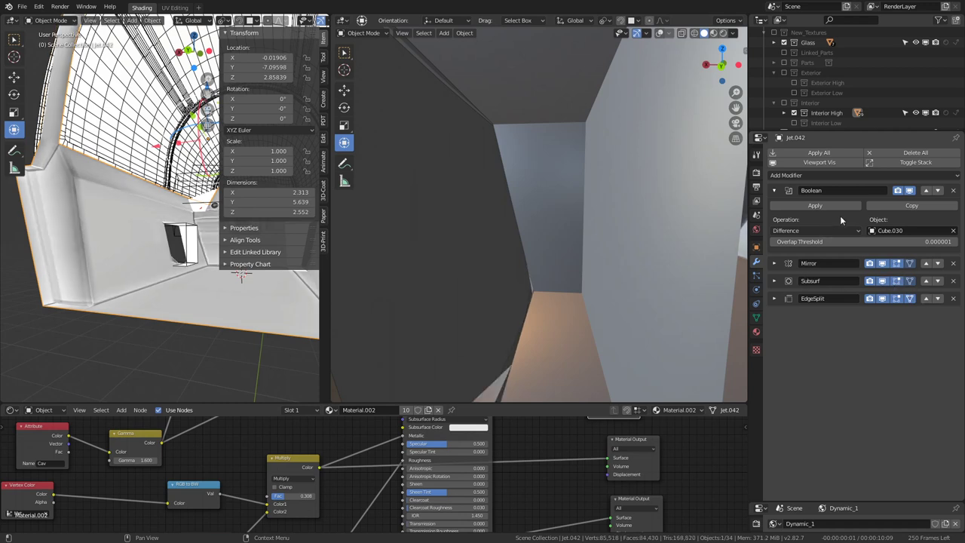
click(821, 230)
click(807, 251)
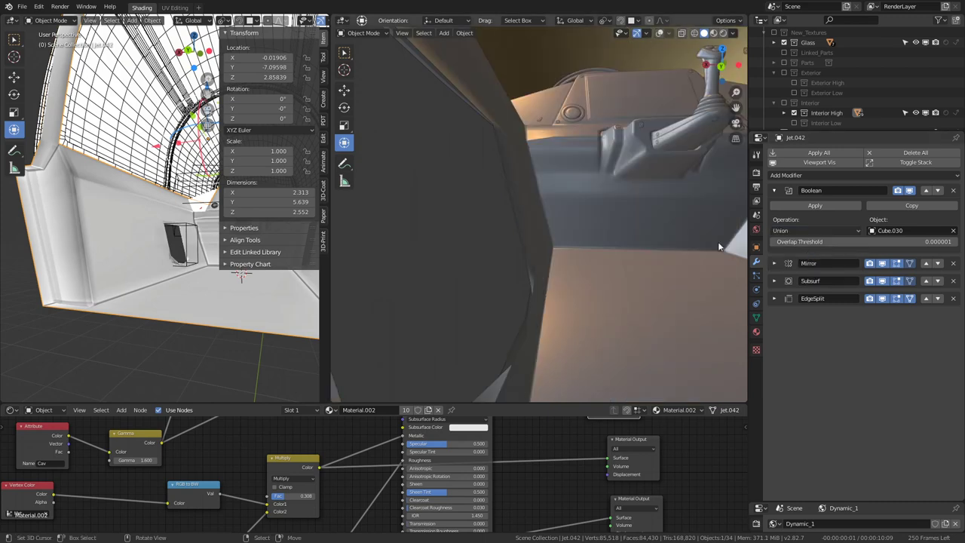
click(820, 230)
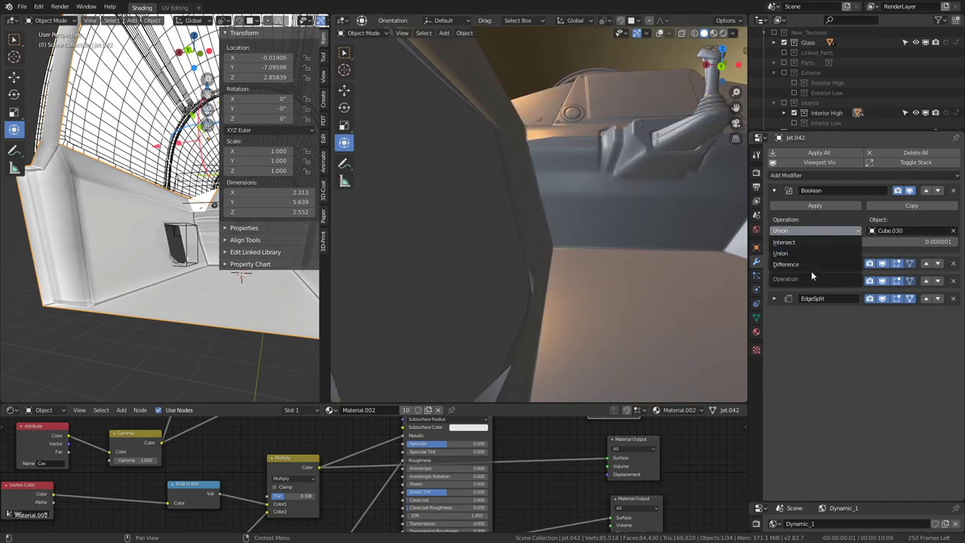
click(808, 265)
mouse_move(113, 241)
middle_down()
mouse_move(140, 263)
mouse_move(319, 252)
mouse_move(91, 259)
mouse_move(172, 256)
mouse_move(164, 262)
middle_up()
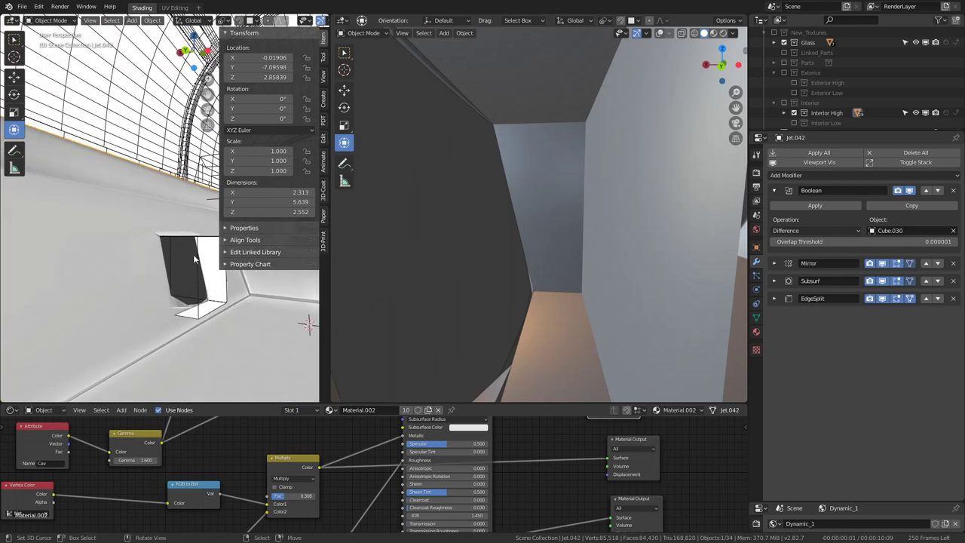
- Recalculate the face normals of all of Cube.030's mesh
click(195, 258)
key(Tab)
key(a)
key(shift+n)
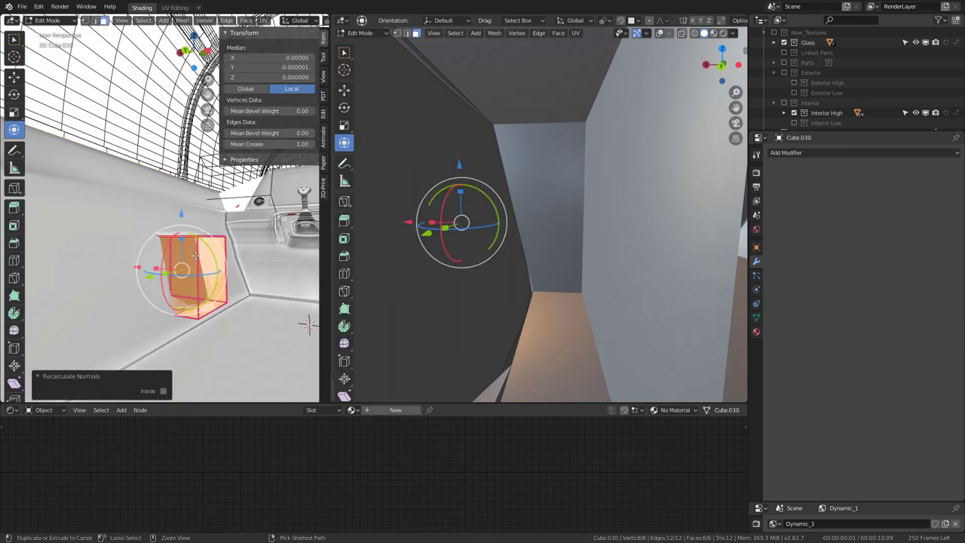
key(Tab)
mouse_move(194, 258)
middle_down()
mouse_move(204, 245)
mouse_move(135, 267)
middle_up()
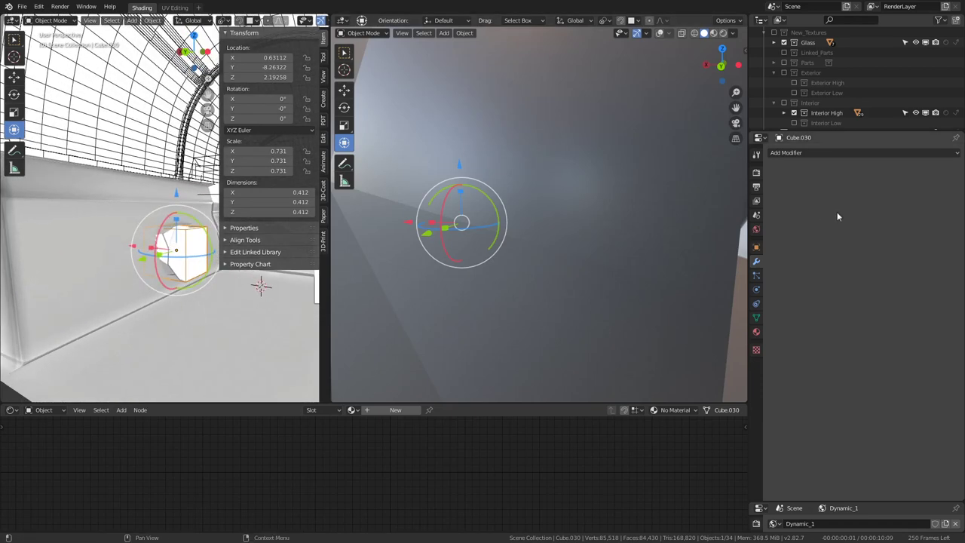
- Try Jet.042's Boolean as Intersect, back to Difference, then Intersect again
click(103, 285)
click(799, 231)
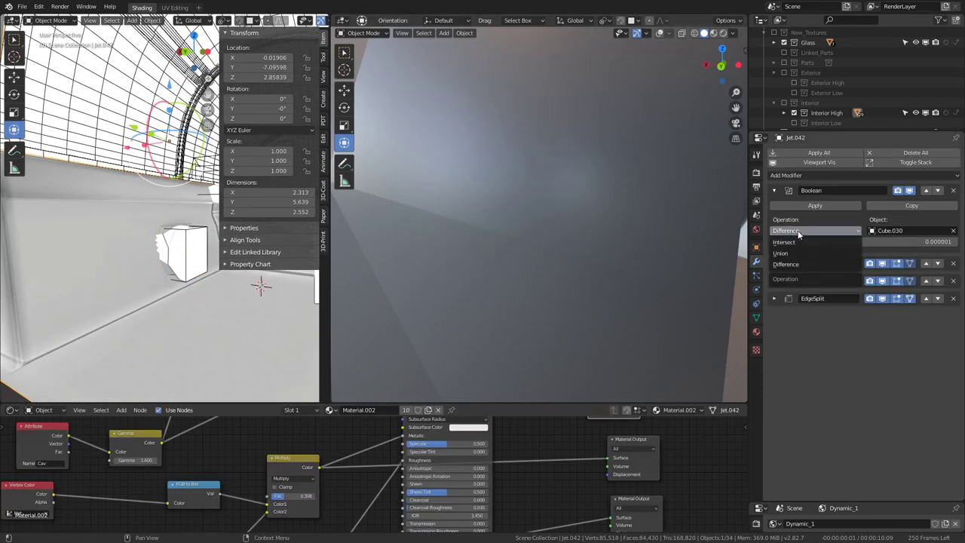
click(801, 243)
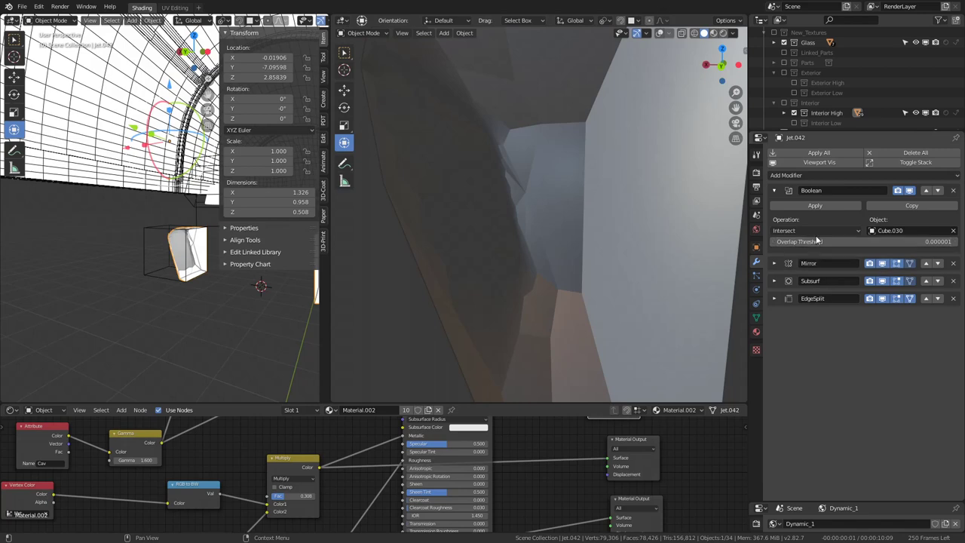
click(815, 231)
click(807, 265)
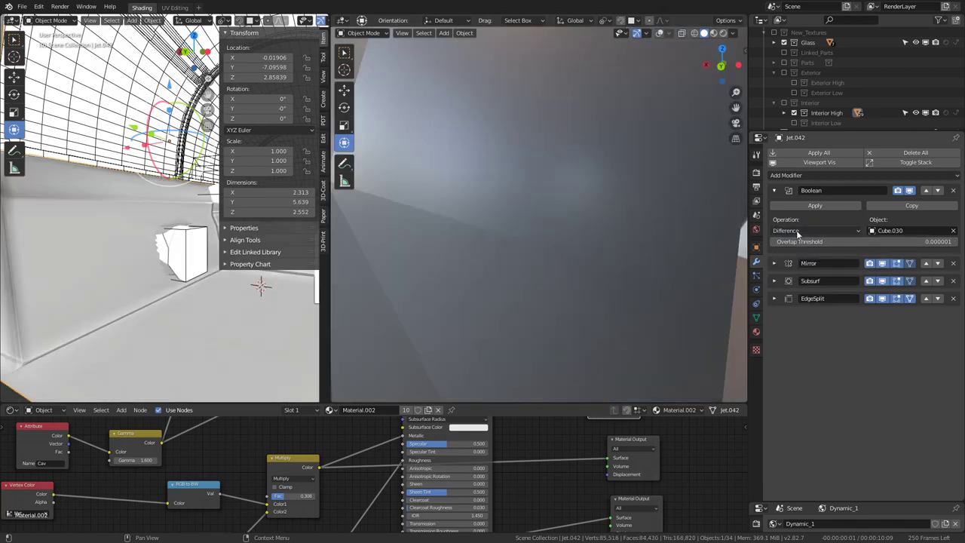
click(819, 228)
click(811, 243)
mouse_move(150, 227)
middle_down()
mouse_move(44, 226)
mouse_move(38, 240)
middle_up()
- Shift Cube.030 slightly further to the right
click(164, 275)
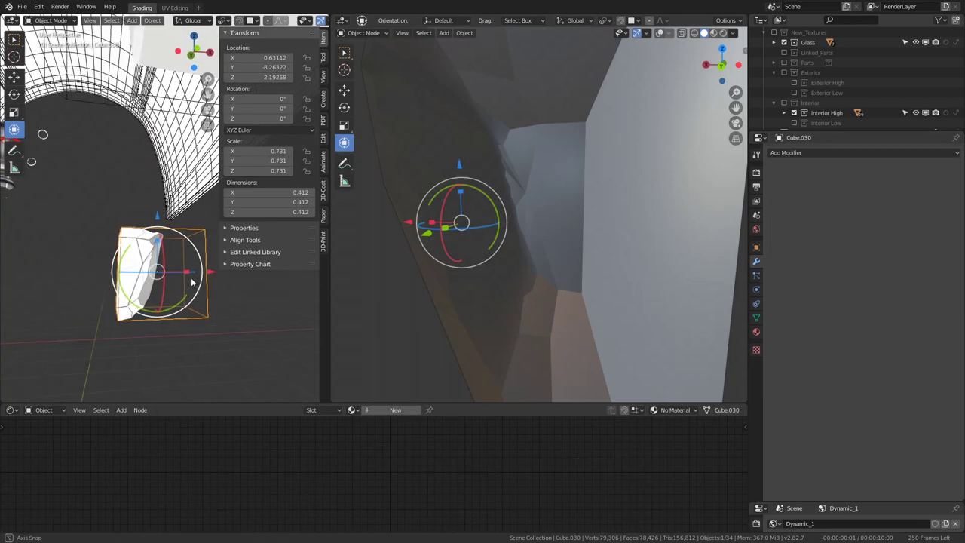
key(g)
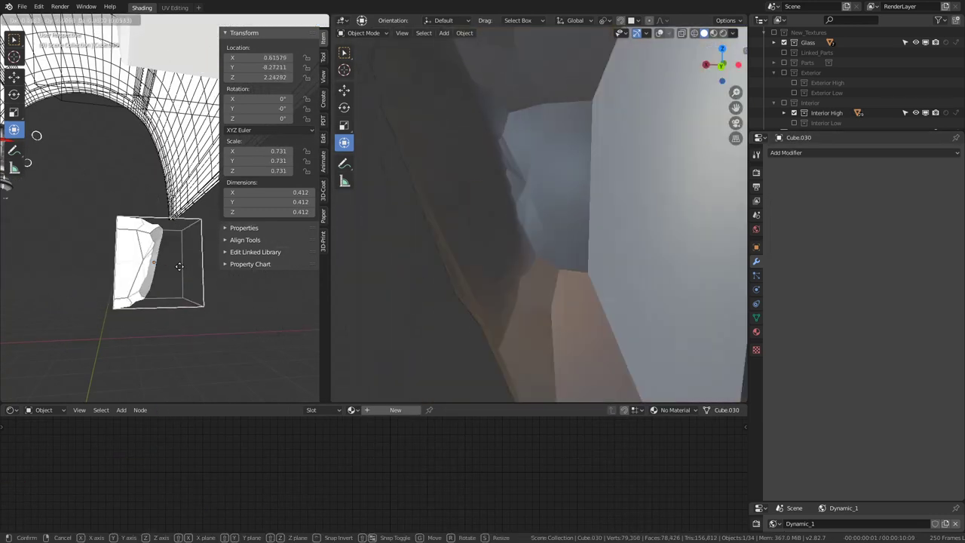
click(186, 276)
middle_drag(36, 246, 90, 256)
- Test the Mirror modifier order on Jet.042, then set its Boolean to Union
click(189, 279)
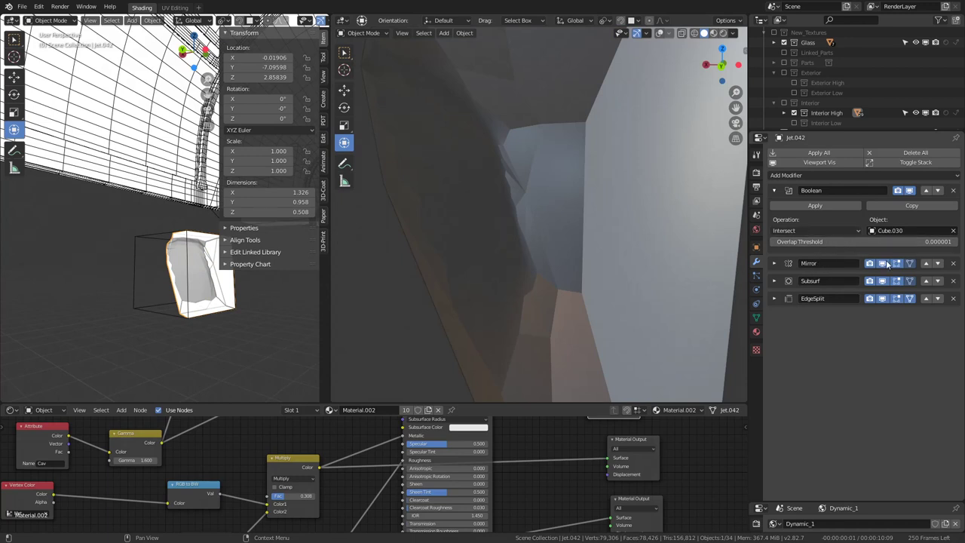
click(927, 263)
click(937, 192)
click(835, 232)
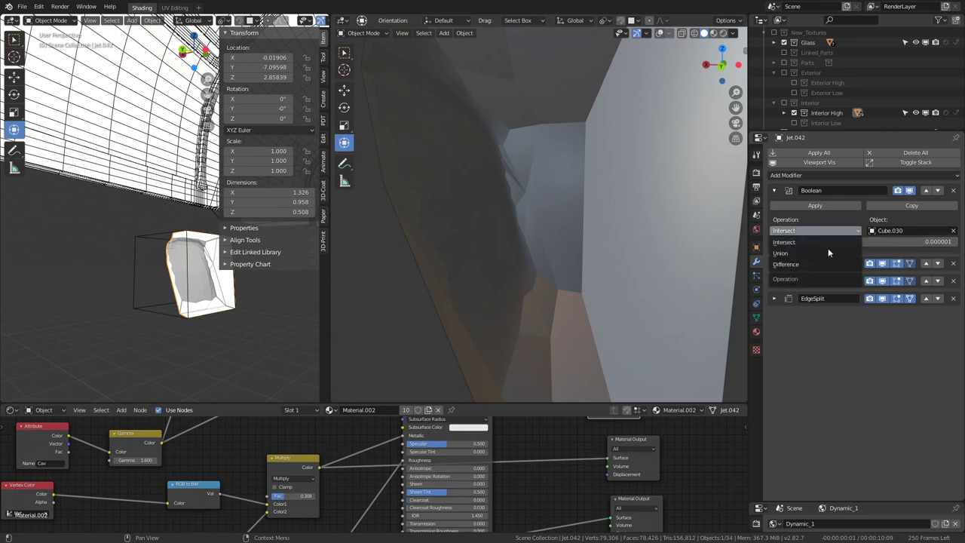
click(826, 257)
mouse_move(107, 255)
middle_down()
mouse_move(186, 254)
mouse_move(289, 82)
middle_up()
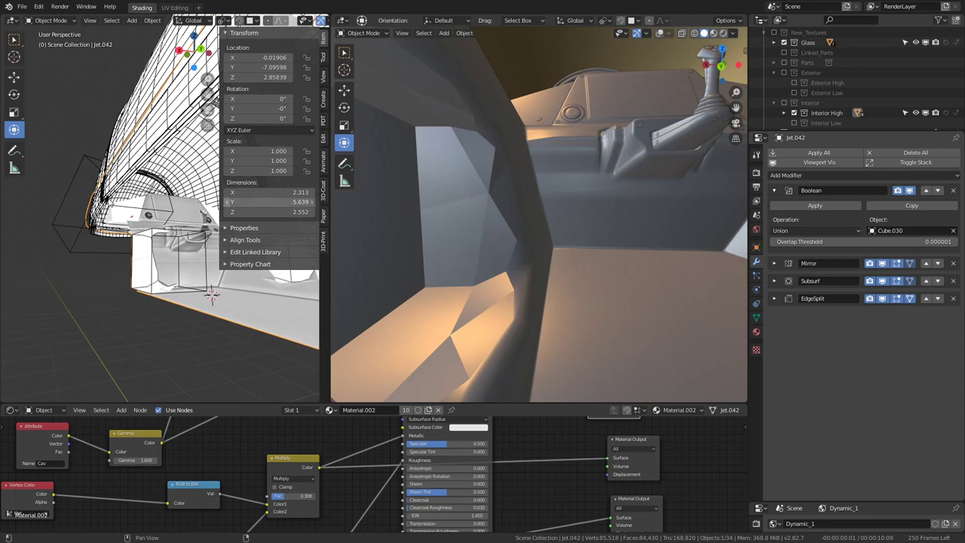
- Apply transforms, then frame Cube.030 and raise it 0.379 into the side wall
key(ctrl+a)
click(107, 200)
click(151, 289)
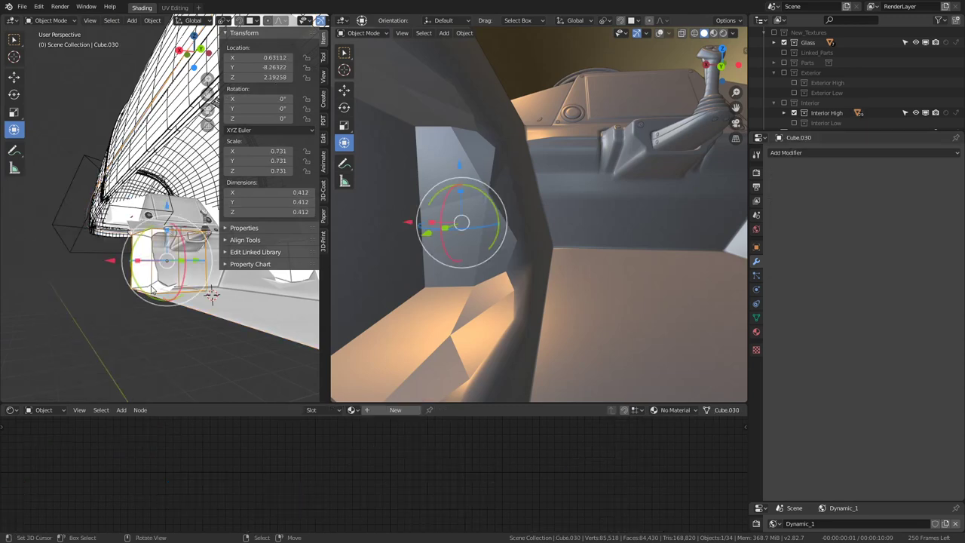
key(KP_Decimal)
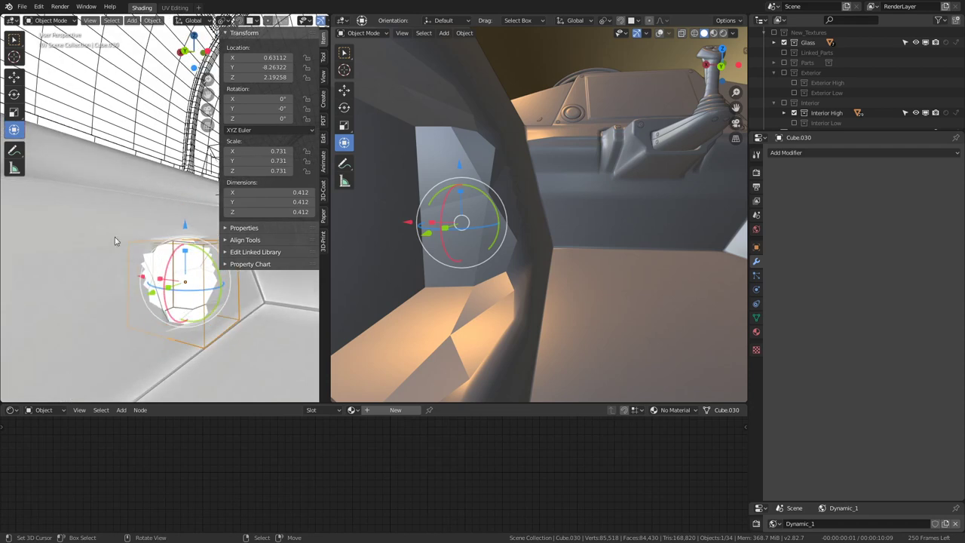
middle_drag(85, 252, 113, 217)
key(g)
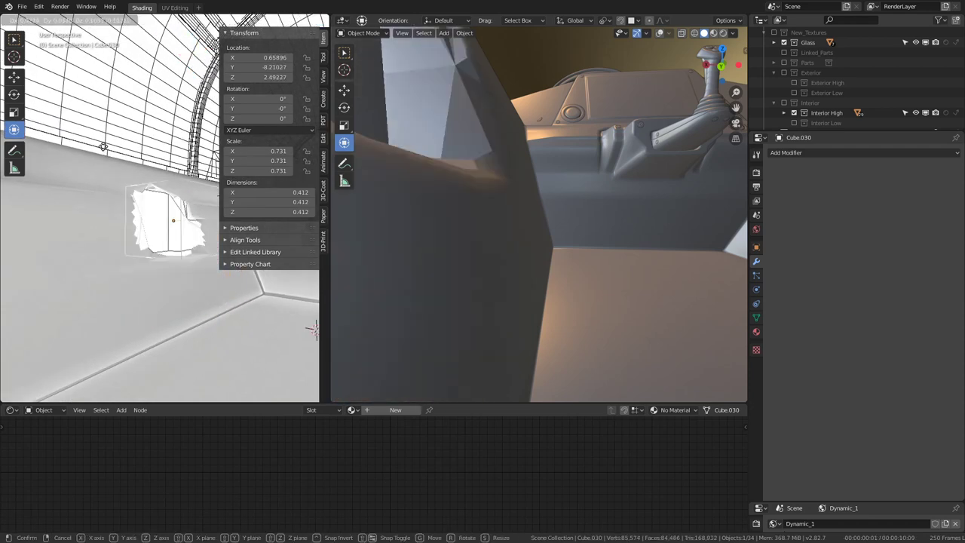
click(132, 126)
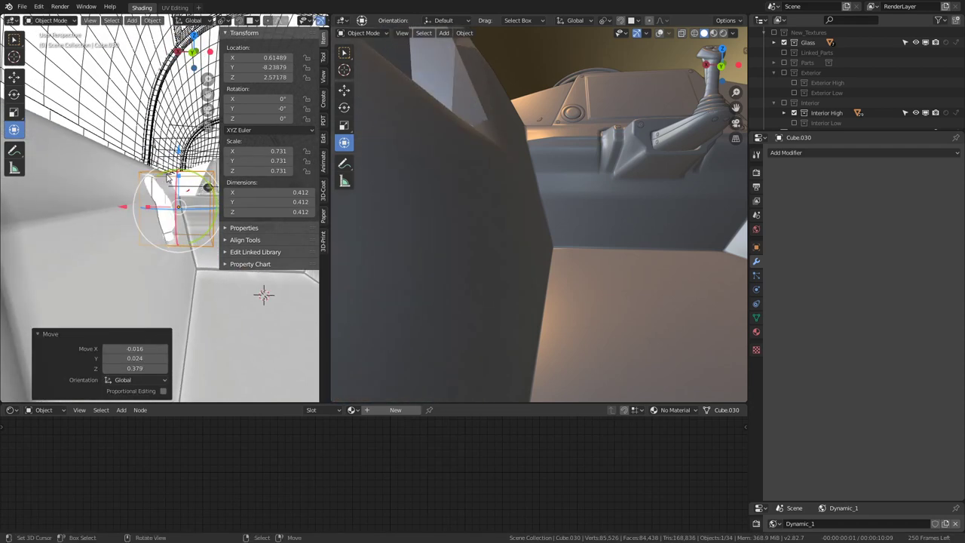
mouse_move(132, 126)
middle_down()
mouse_move(133, 237)
mouse_move(143, 226)
middle_up()
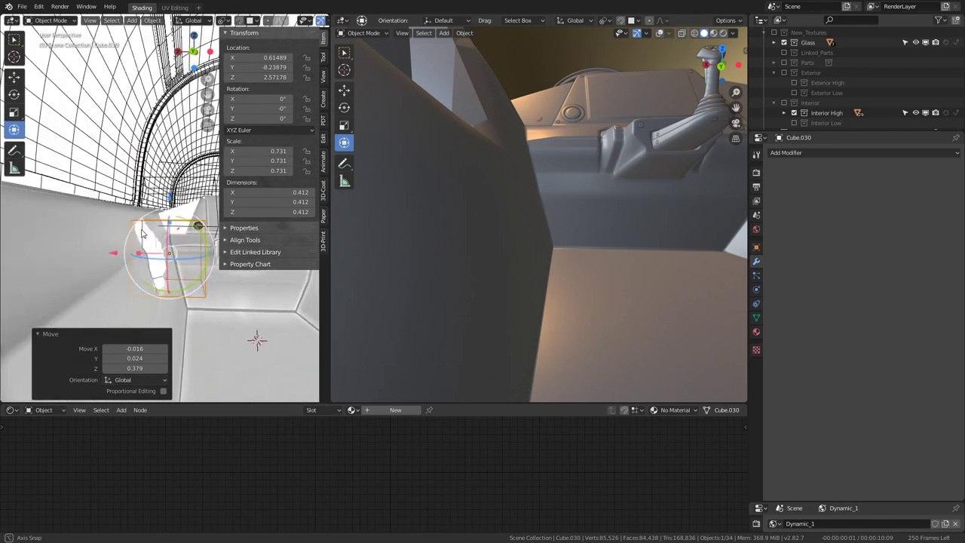
- Turn off Jet.042's Subsurf viewport display so the square recess shows sharp edges
key(KP_Decimal)
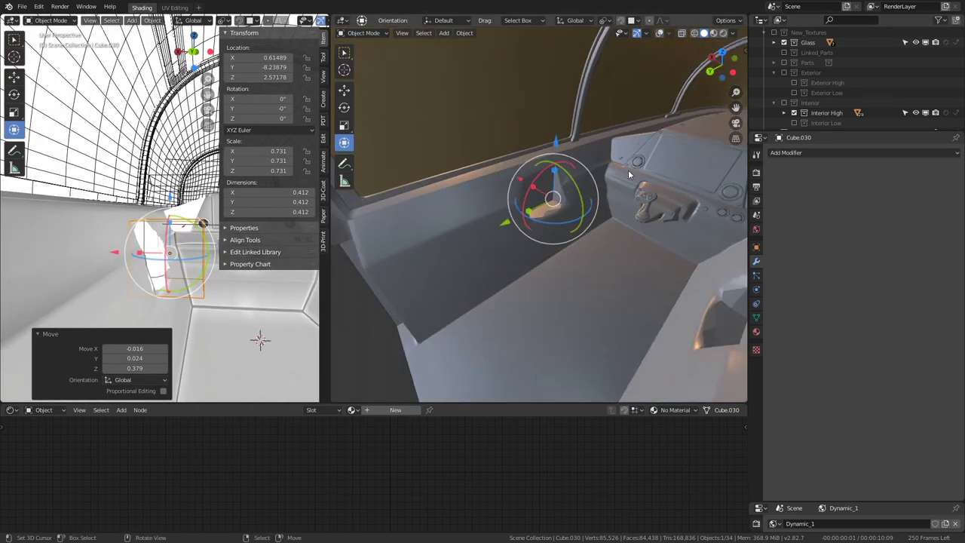
middle_drag(583, 201, 562, 226)
middle_drag(151, 241, 137, 247)
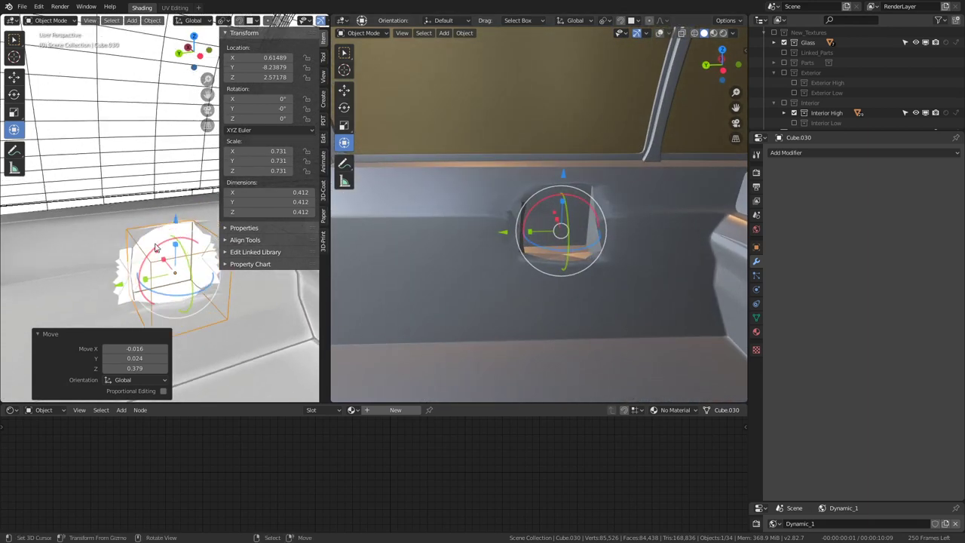
click(427, 211)
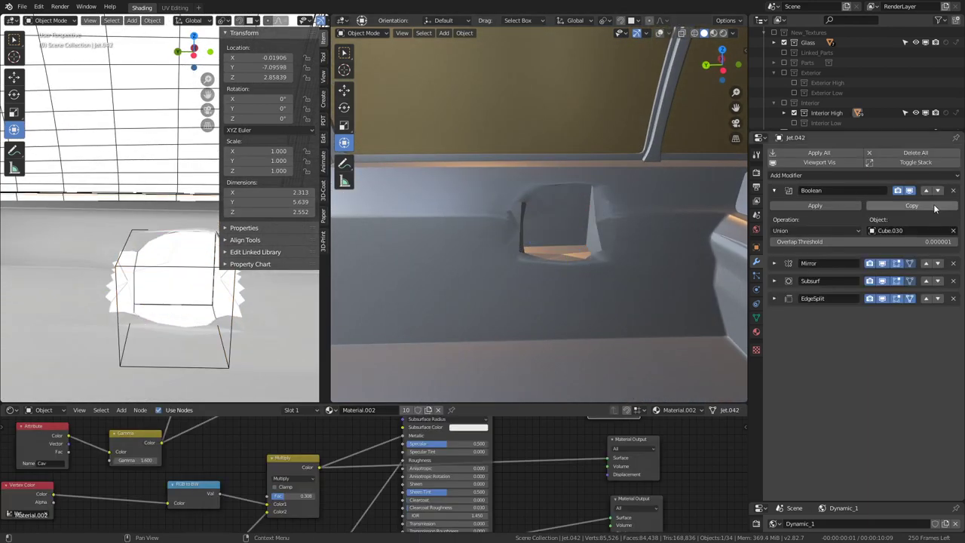
click(896, 283)
mouse_move(595, 268)
middle_down()
mouse_move(556, 250)
mouse_move(574, 263)
mouse_move(520, 268)
middle_up()
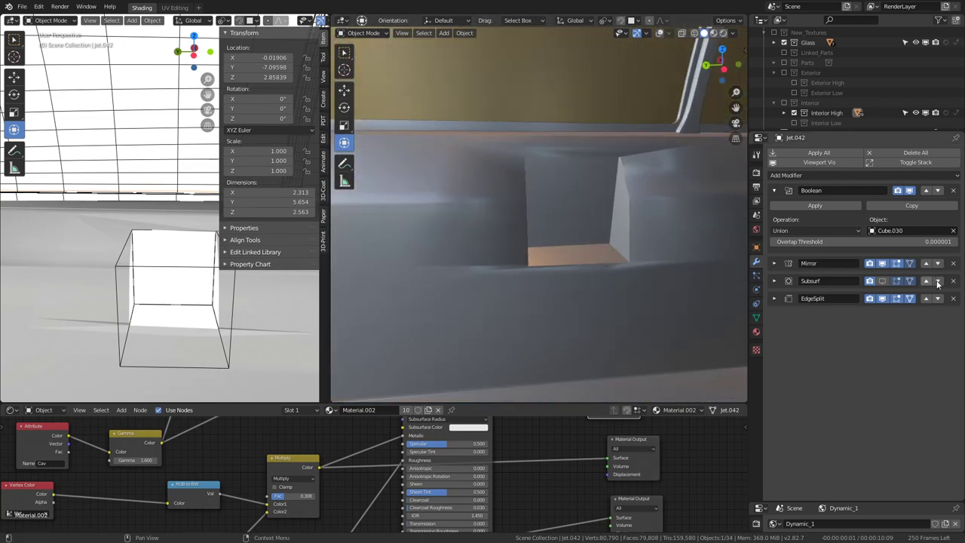
mouse_move(80, 224)
middle_down()
mouse_move(253, 325)
mouse_move(266, 254)
mouse_move(255, 269)
mouse_move(435, 251)
mouse_move(409, 273)
middle_up()
- Maximize the left view and lower the cutter cube into the side console
key(ctrl+space)
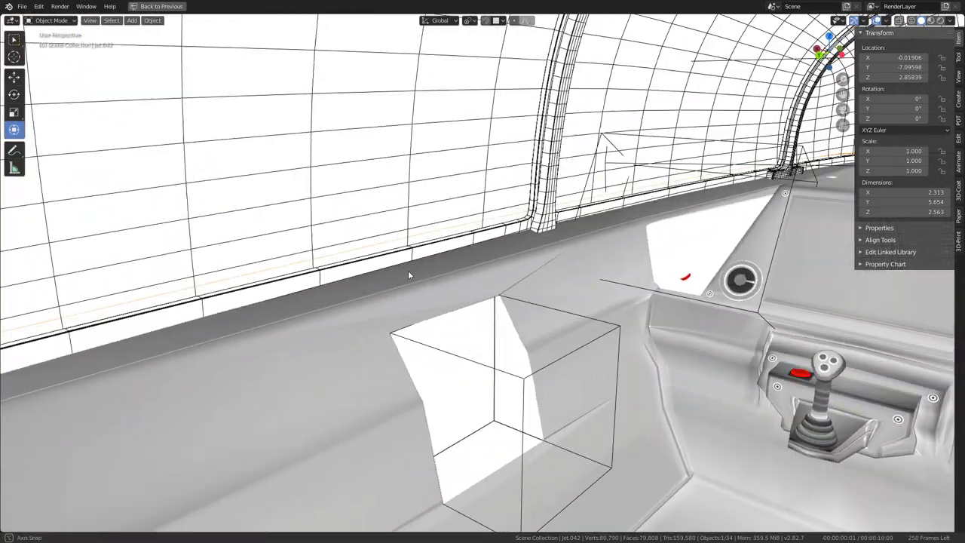
click(558, 366)
key(Tab)
mouse_move(559, 367)
middle_down()
mouse_move(521, 322)
mouse_move(435, 322)
mouse_move(494, 297)
middle_up()
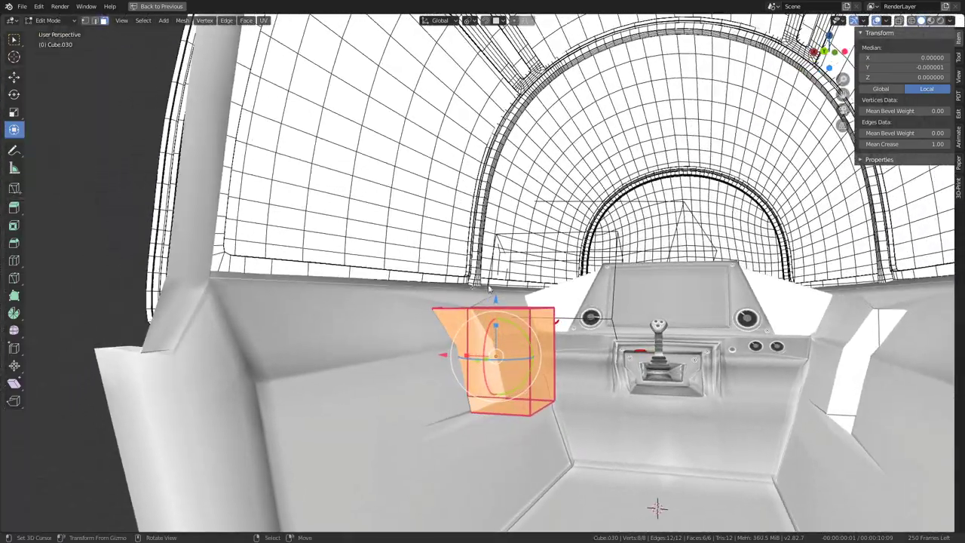
key(Tab)
drag(494, 298, 491, 396)
middle_drag(492, 396, 490, 296)
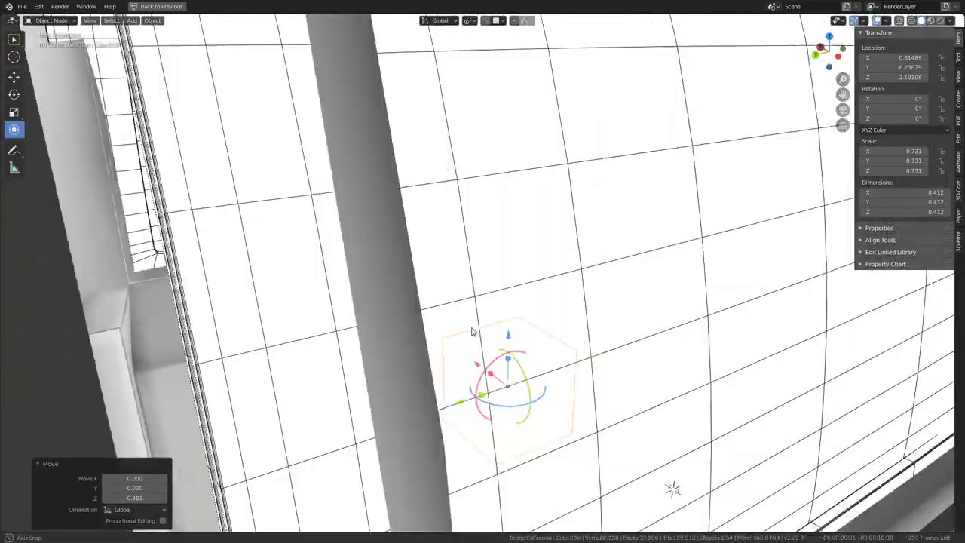
- Stretch the cube's mesh lengthwise along Y, then restore the two-view layout
key(Tab)
key(s)
key(y)
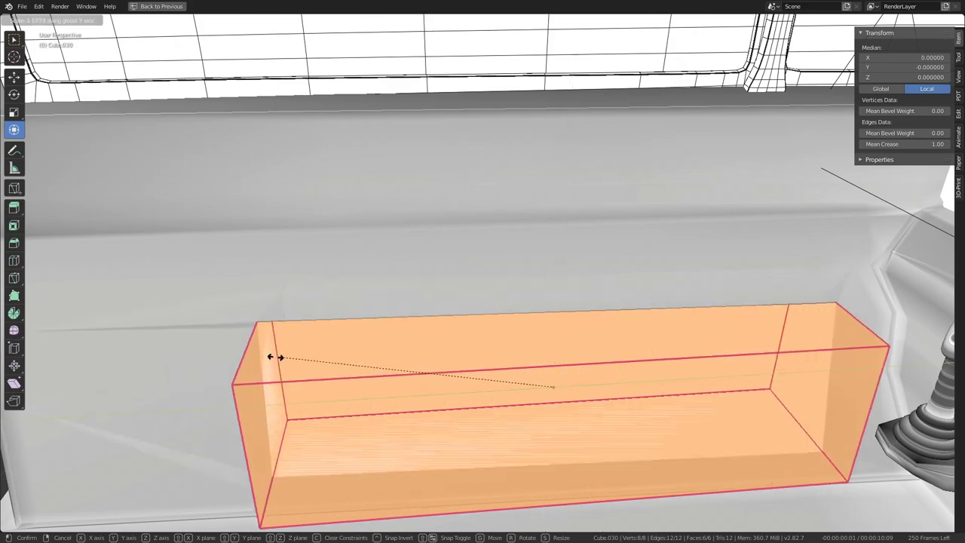
click(269, 356)
mouse_move(334, 334)
middle_down()
mouse_move(415, 309)
mouse_move(424, 297)
mouse_move(471, 311)
middle_up()
key(Tab)
key(ctrl+space)
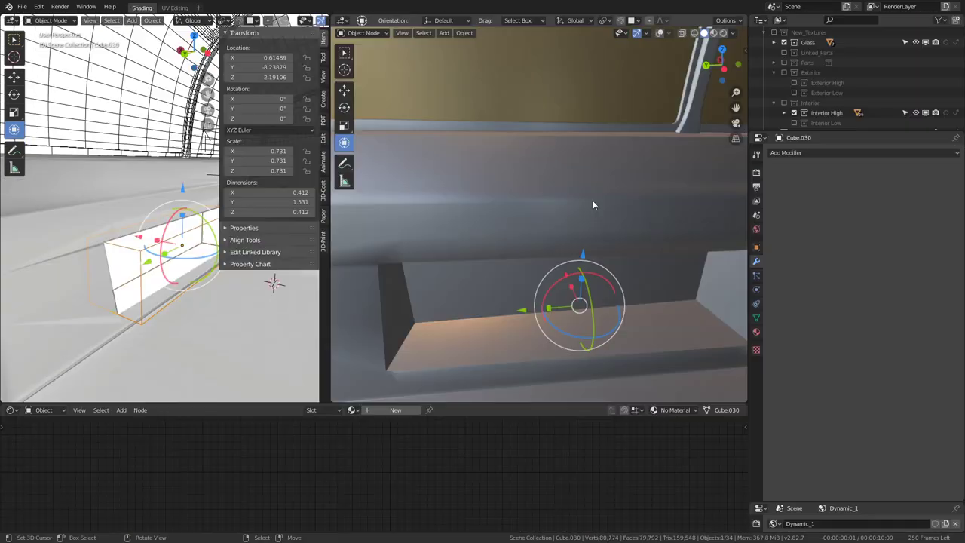
mouse_move(592, 200)
middle_down()
mouse_move(583, 255)
mouse_move(628, 245)
mouse_move(606, 252)
middle_up()
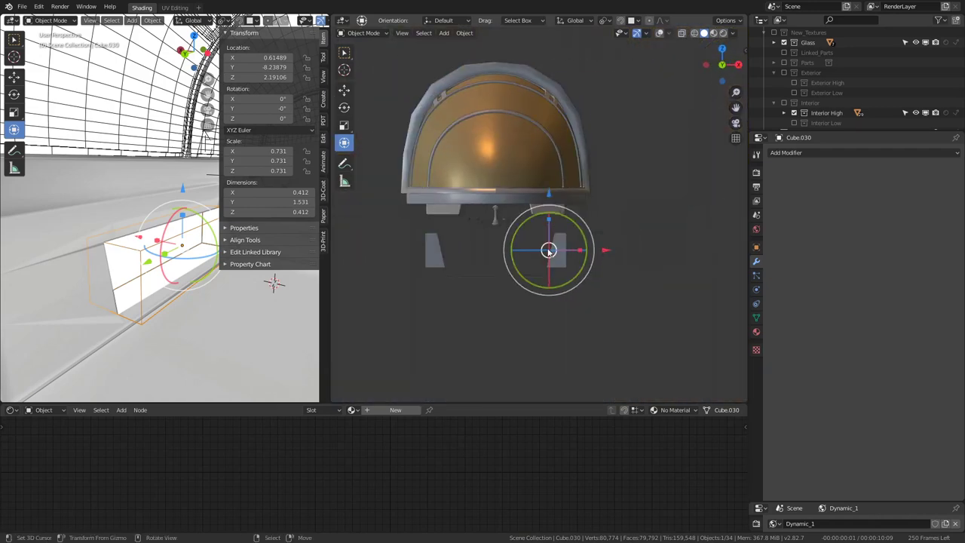
scroll(619, 254, up, 1)
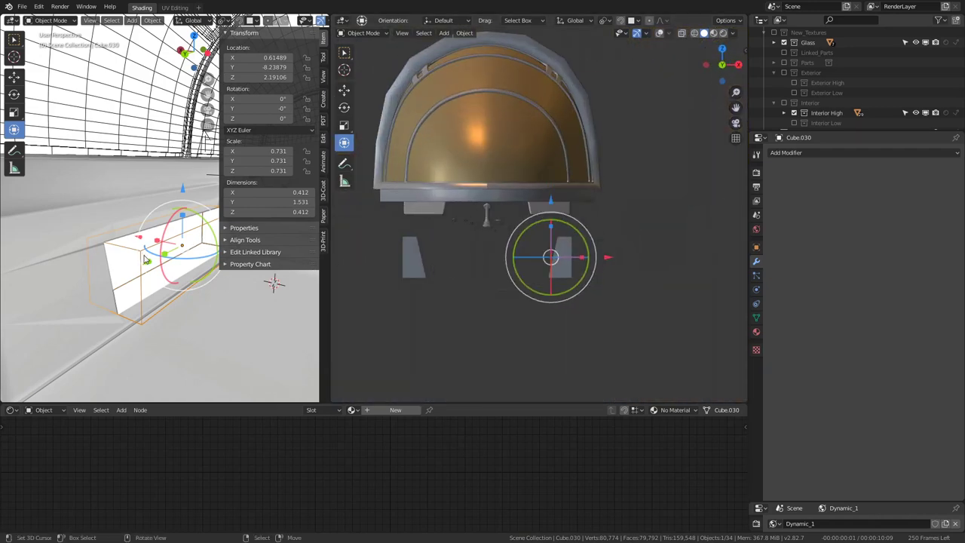
- Rotate the block's mesh to about 22.2° and reposition it against the wall
key(Tab)
key(r)
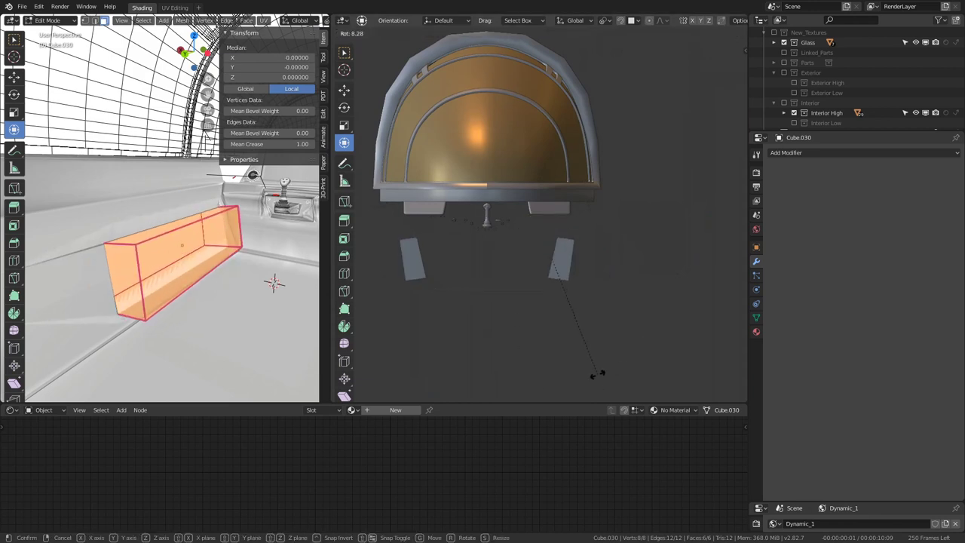
click(574, 377)
key(g)
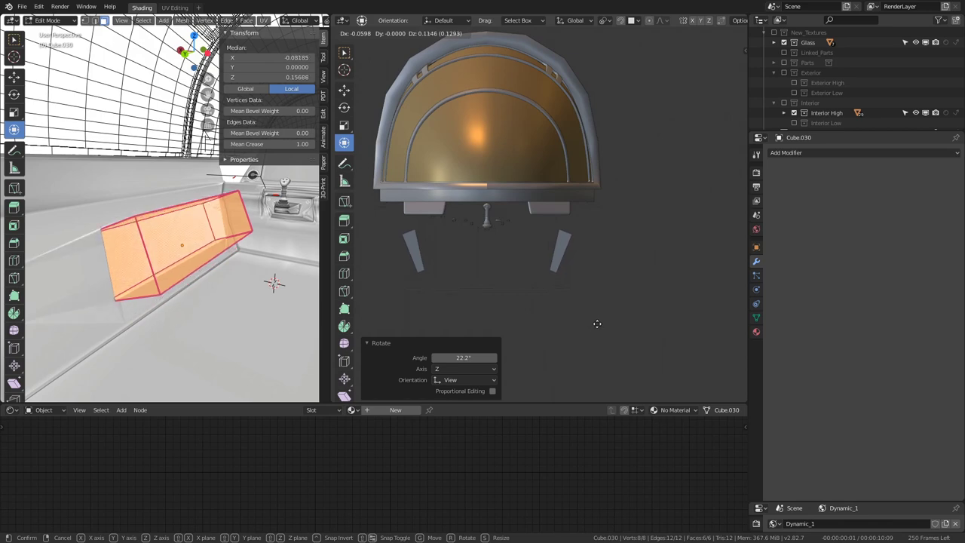
click(598, 324)
key(r)
click(619, 320)
key(Tab)
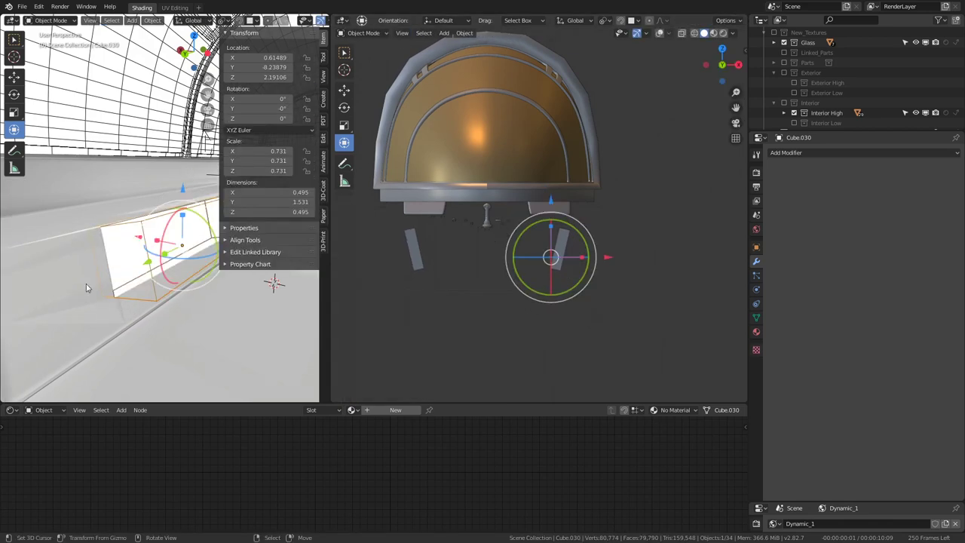
- Nudge the block's mesh into final place and view the slanted recess from inside
mouse_move(86, 283)
middle_down()
mouse_move(29, 293)
mouse_move(77, 271)
middle_up()
key(Tab)
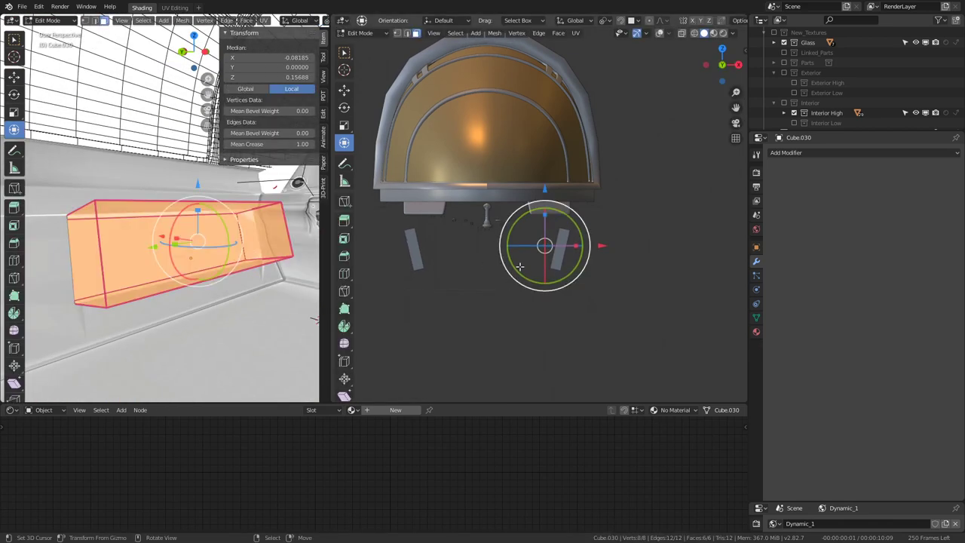
key(g)
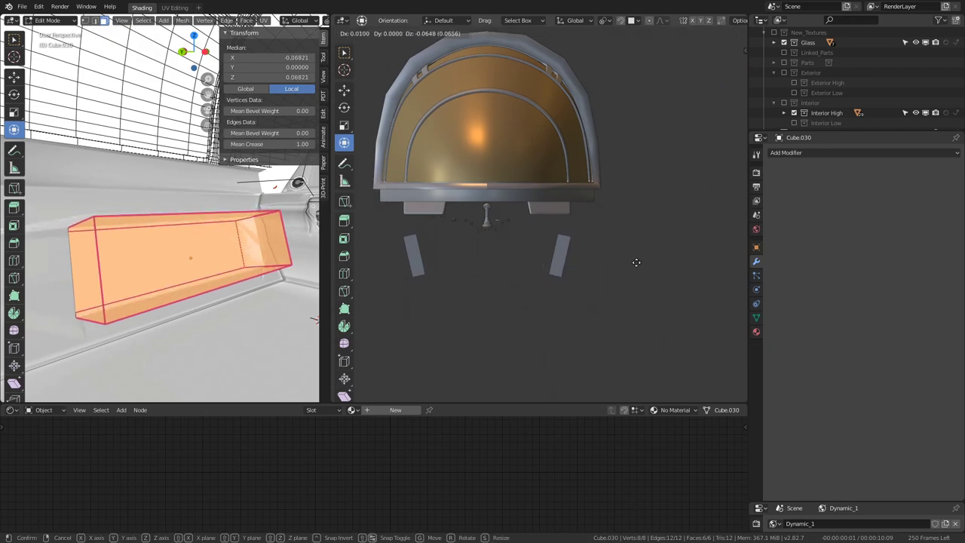
click(634, 261)
key(Tab)
mouse_move(91, 272)
middle_down()
mouse_move(12, 252)
mouse_move(83, 249)
middle_up()
key(KP_0)
mouse_move(514, 188)
middle_down()
mouse_move(587, 181)
mouse_move(571, 151)
mouse_move(593, 162)
mouse_move(465, 154)
mouse_move(707, 125)
middle_up()
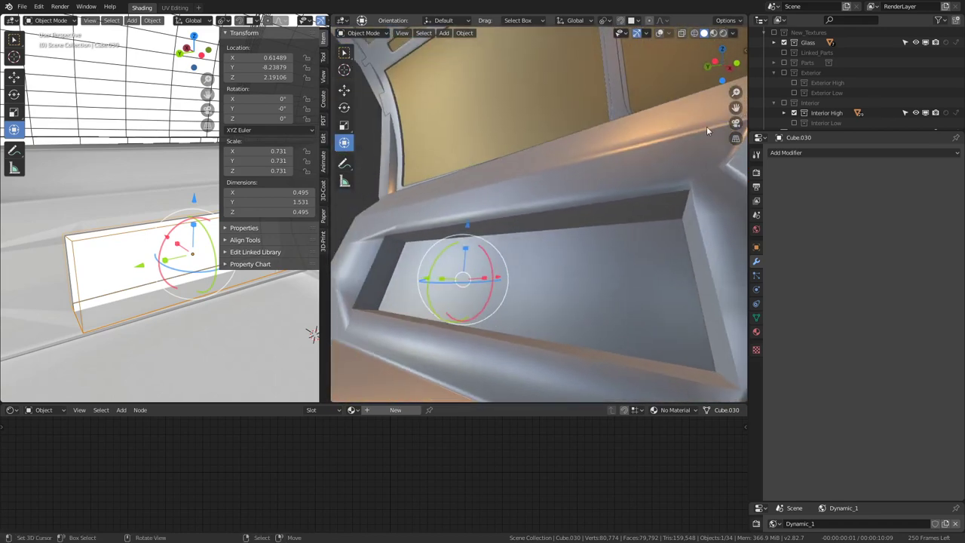
- Compare Jet.042 with and without subdivision, then add a Bevel modifier
click(632, 163)
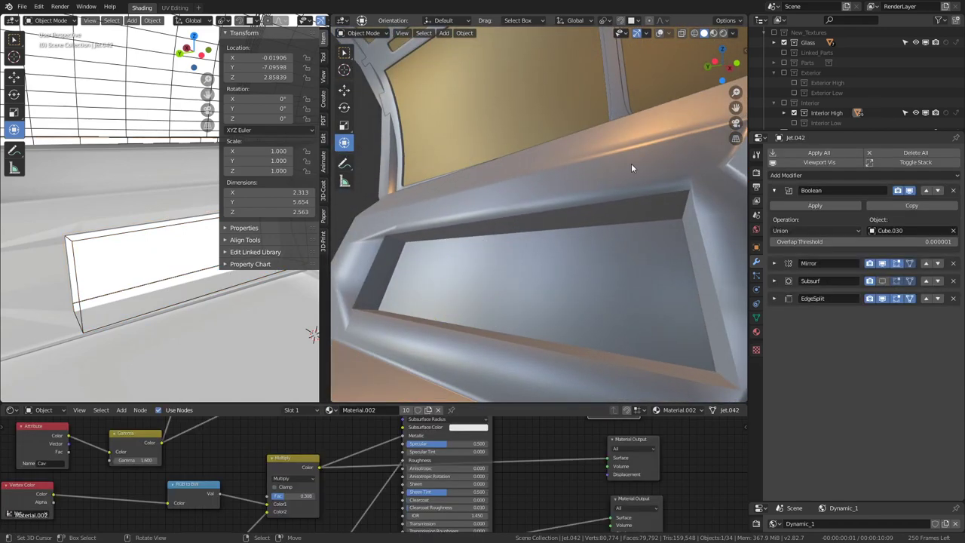
click(882, 281)
click(882, 280)
click(882, 281)
click(883, 281)
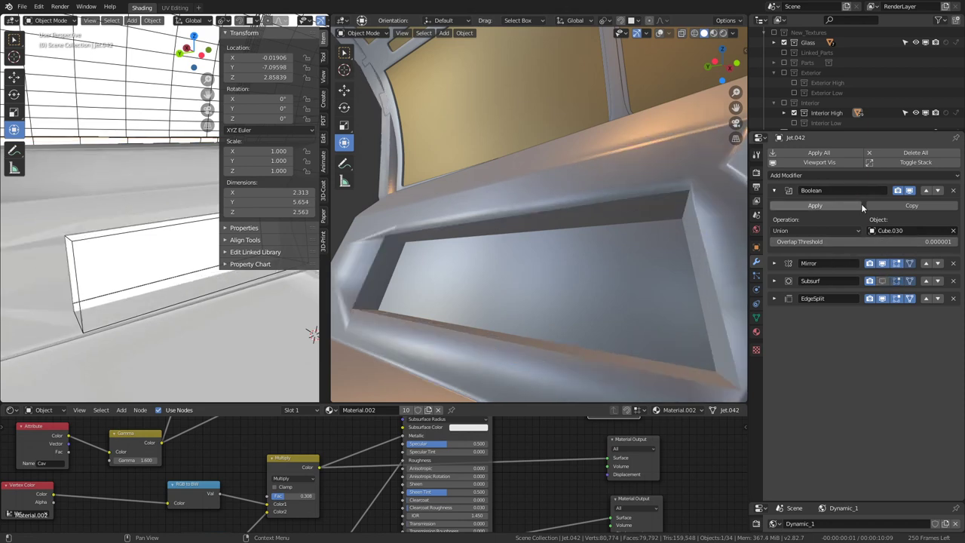
click(844, 176)
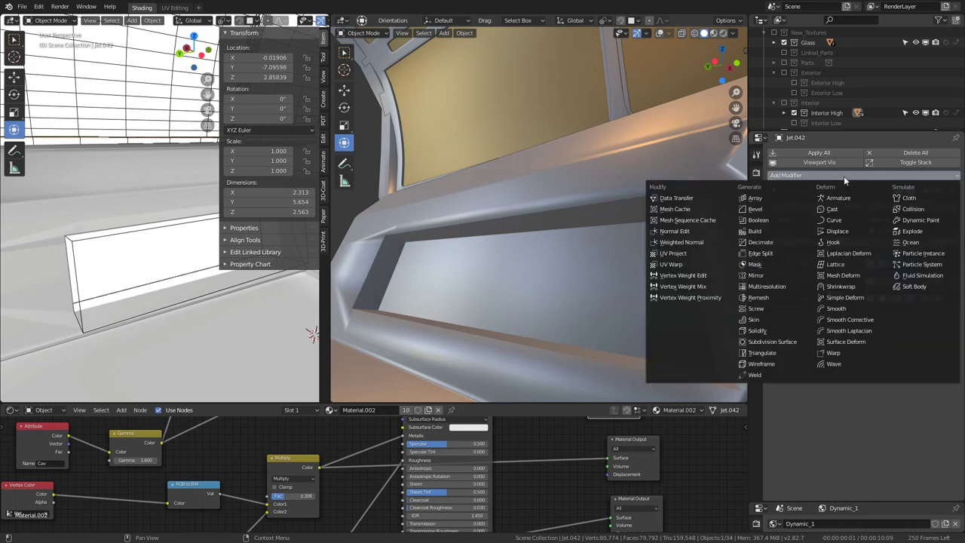
click(777, 209)
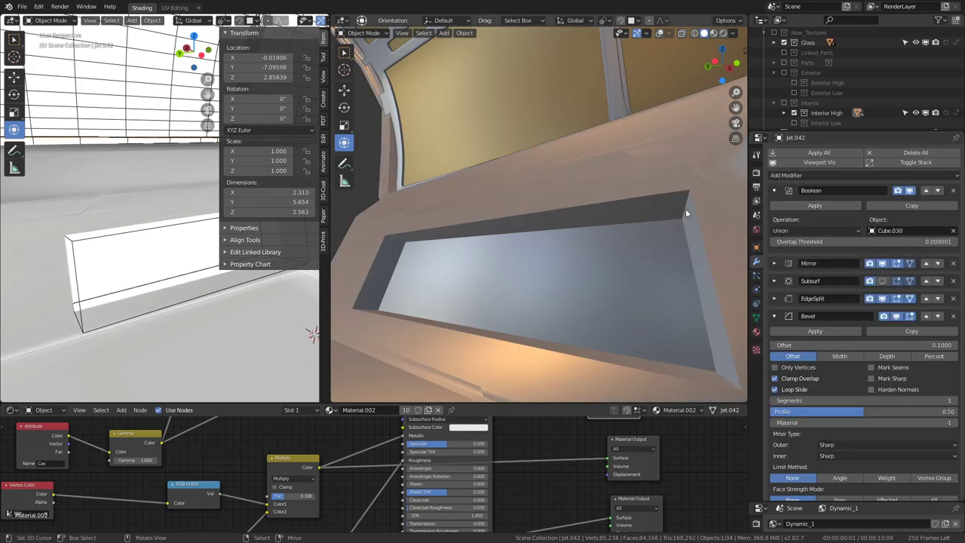
click(773, 316)
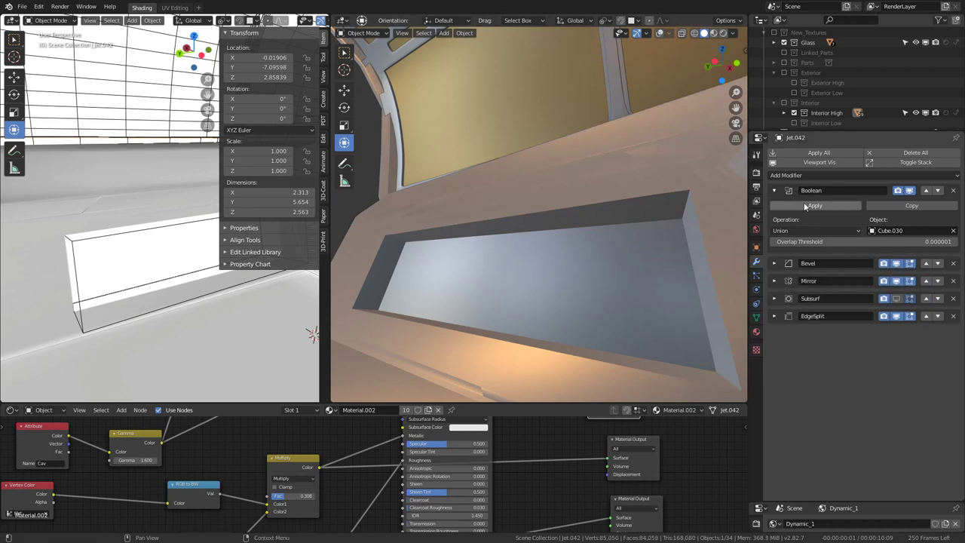
click(773, 263)
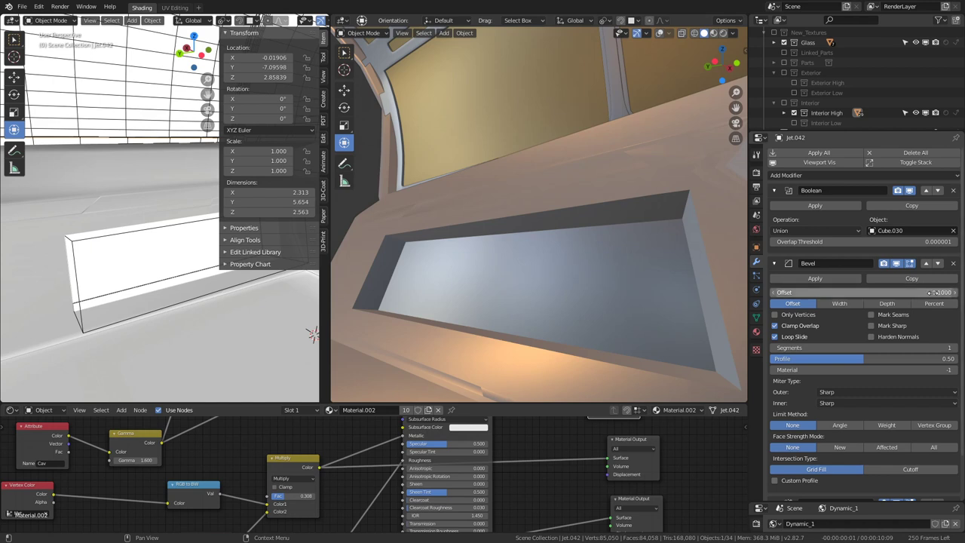
- Limit the bevel to 30° angles with 0.0470 offset, 1.0 profile and 4 segments
scroll(866, 431, down, 2)
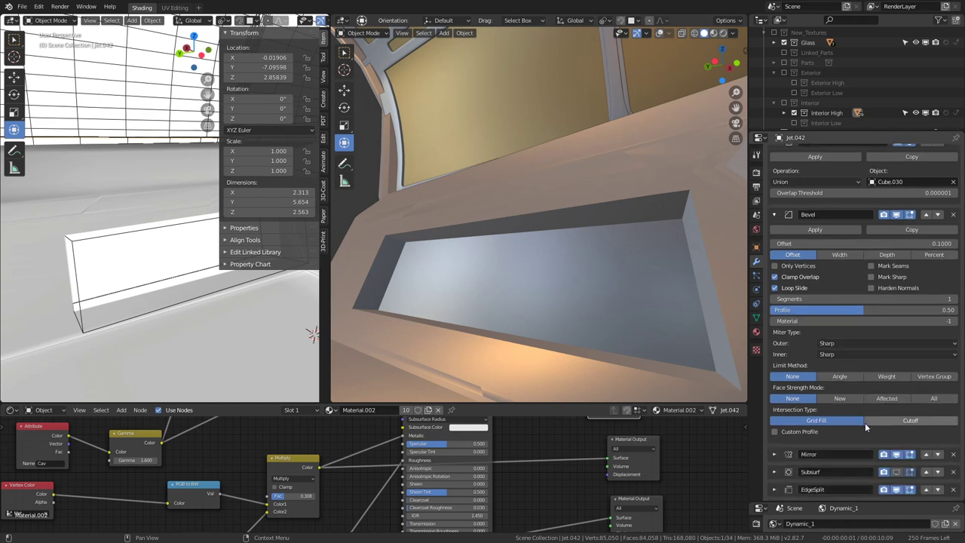
click(893, 381)
click(859, 378)
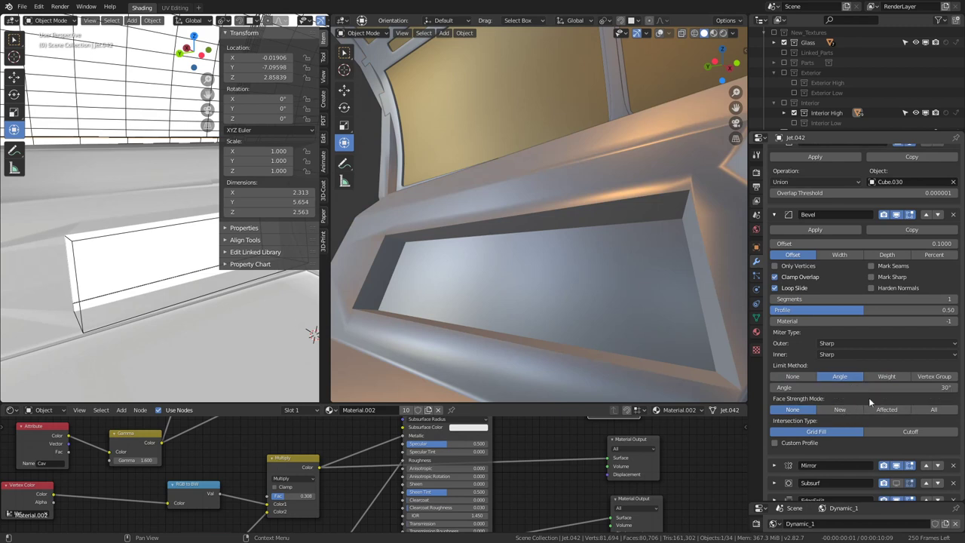
scroll(867, 395, up, 3)
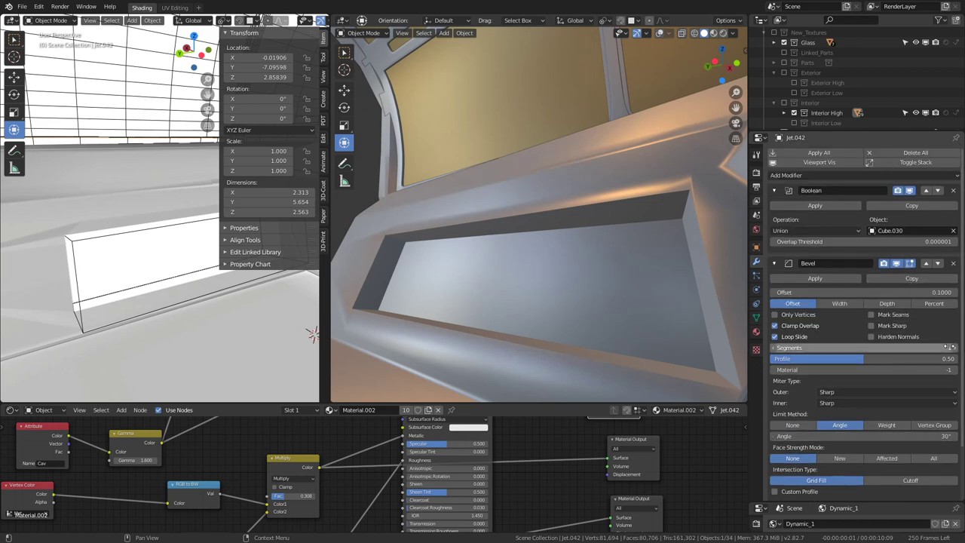
click(953, 347)
click(952, 348)
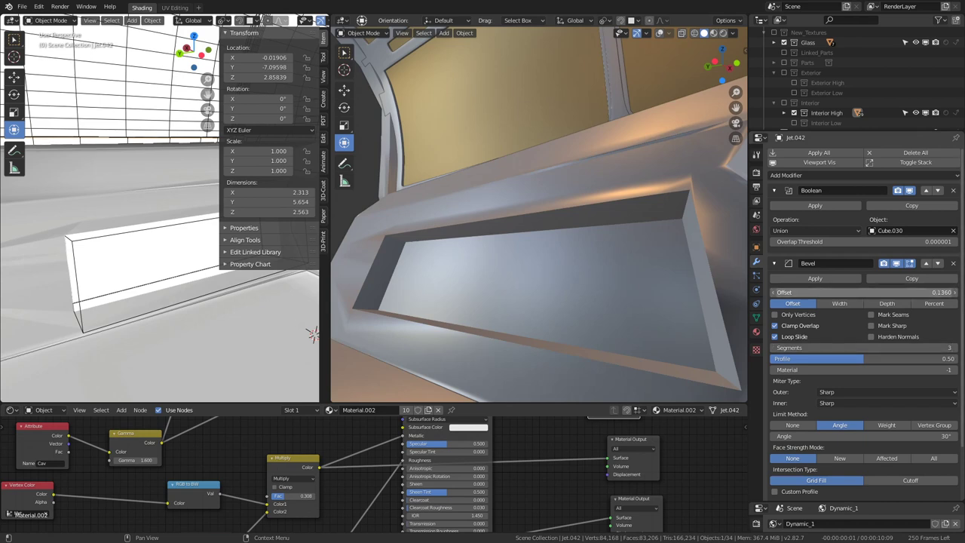
drag(942, 291, 905, 292)
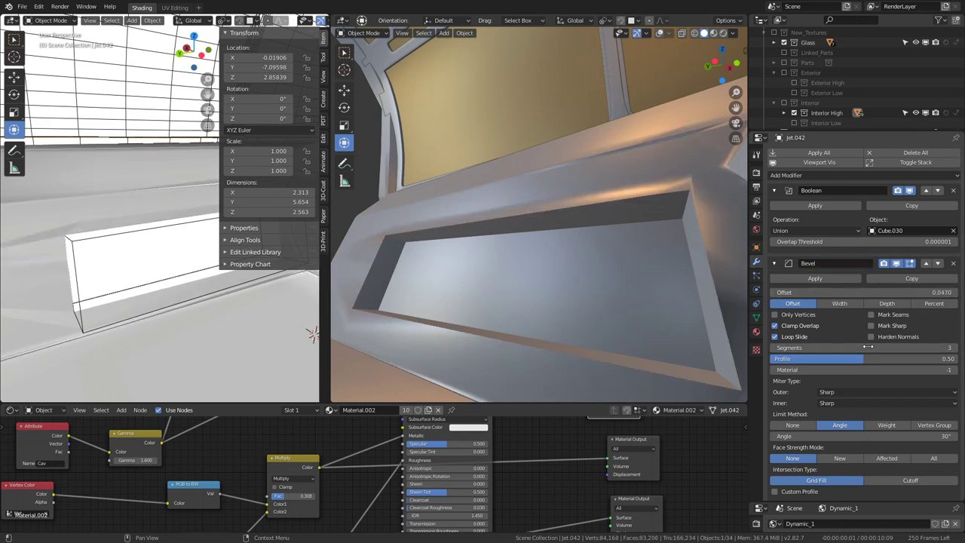
drag(843, 359, 952, 359)
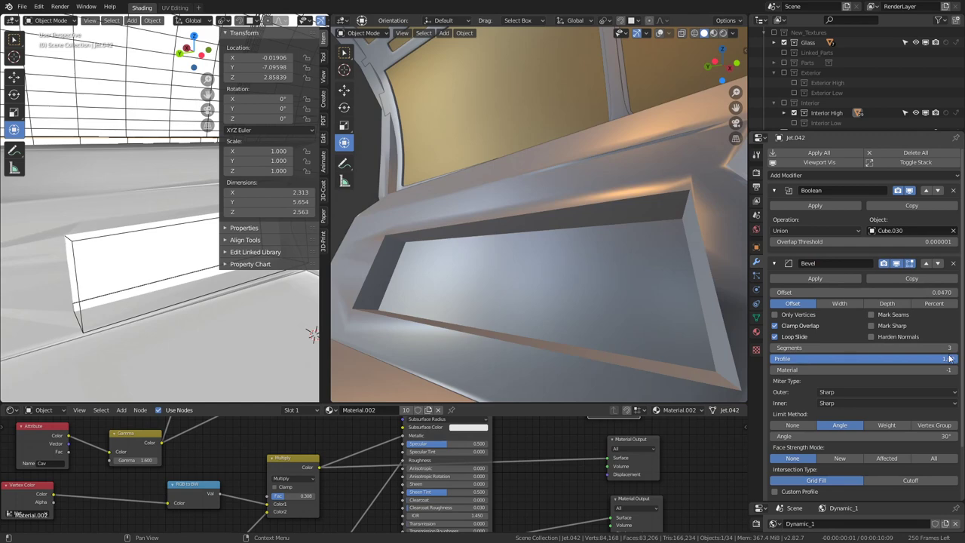
click(953, 348)
mouse_move(453, 249)
middle_down()
mouse_move(631, 270)
mouse_move(620, 287)
mouse_move(547, 317)
mouse_move(577, 273)
mouse_move(561, 267)
middle_up()
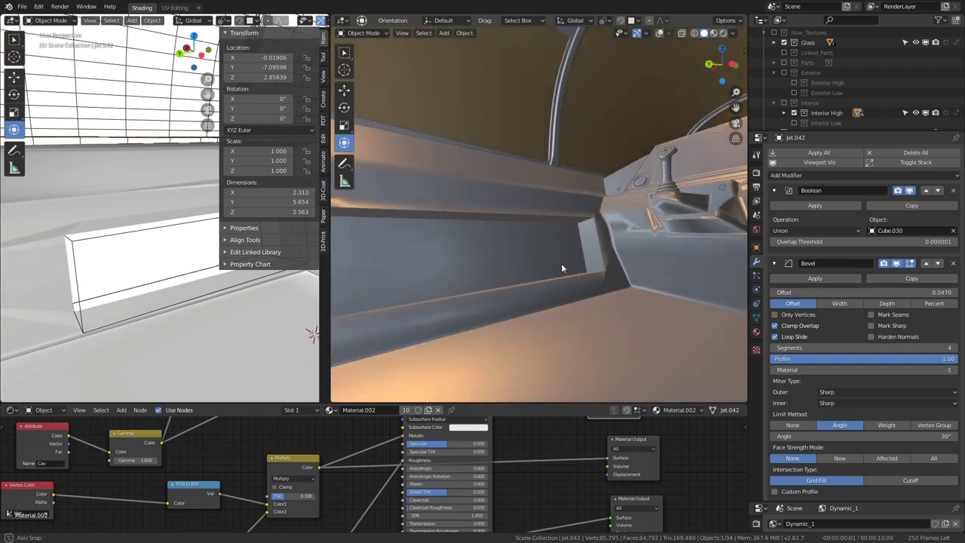
- Toggle the Boolean's viewport display to compare, then reselect Jet.042 via Cube.030
click(910, 191)
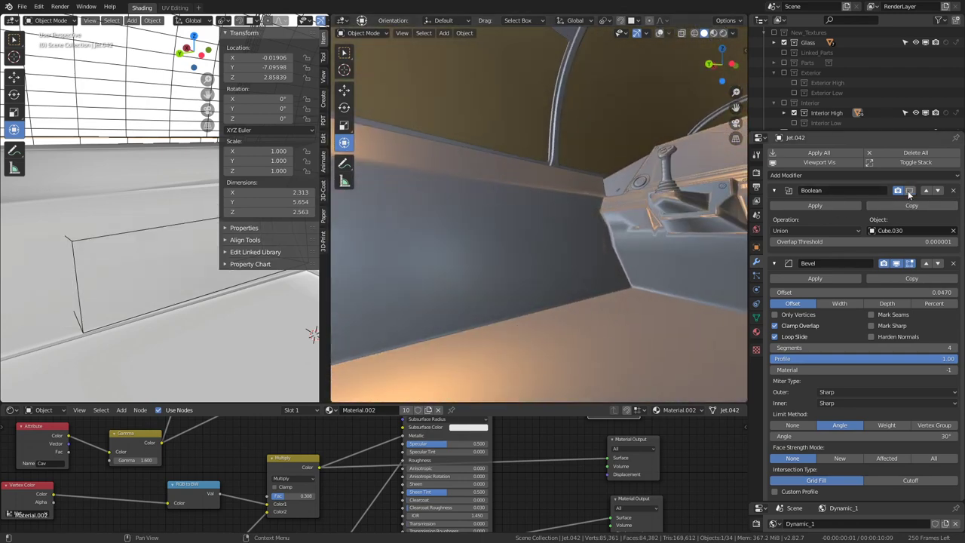
click(910, 191)
mouse_move(460, 226)
middle_down()
mouse_move(444, 228)
mouse_move(483, 230)
mouse_move(465, 238)
middle_up()
mouse_move(30, 297)
middle_down()
mouse_move(79, 263)
mouse_move(135, 276)
middle_up()
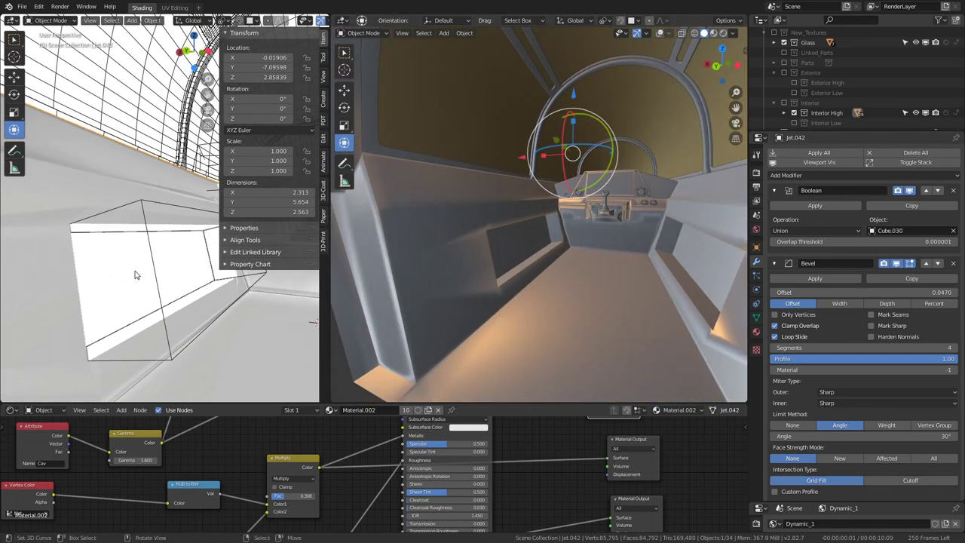
click(159, 294)
click(88, 202)
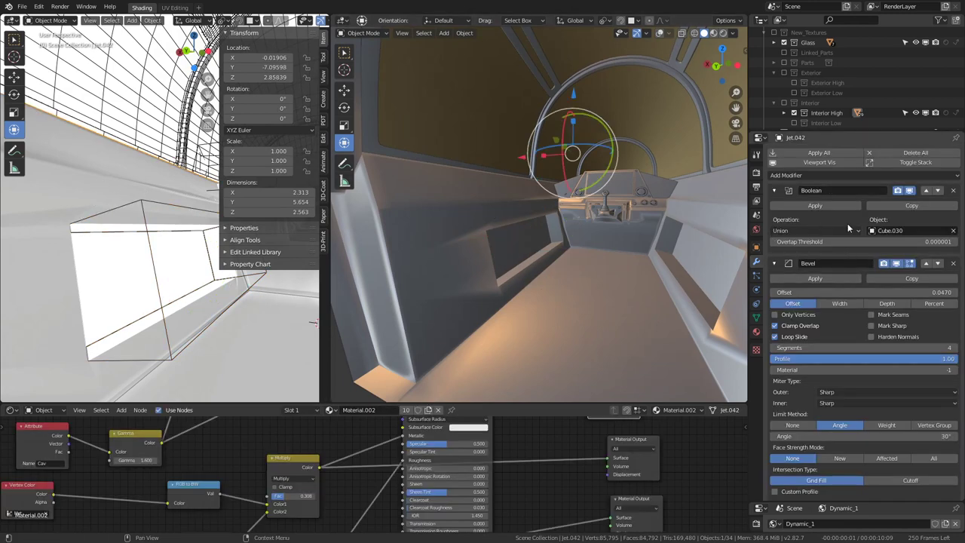
- Recheck the Boolean union, collapse the Boolean and Bevel panels, and show the modifier list
click(910, 190)
click(909, 191)
middle_drag(639, 282, 458, 242)
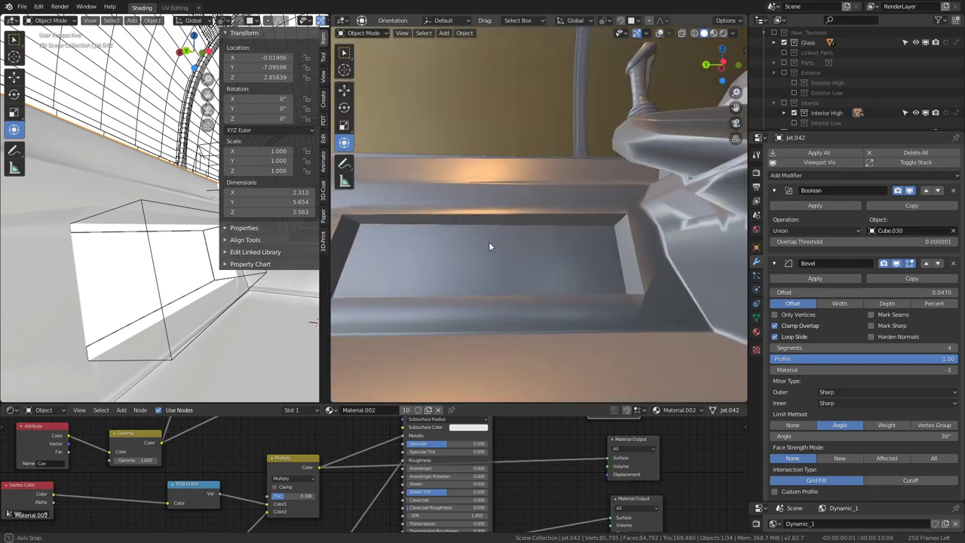
click(773, 190)
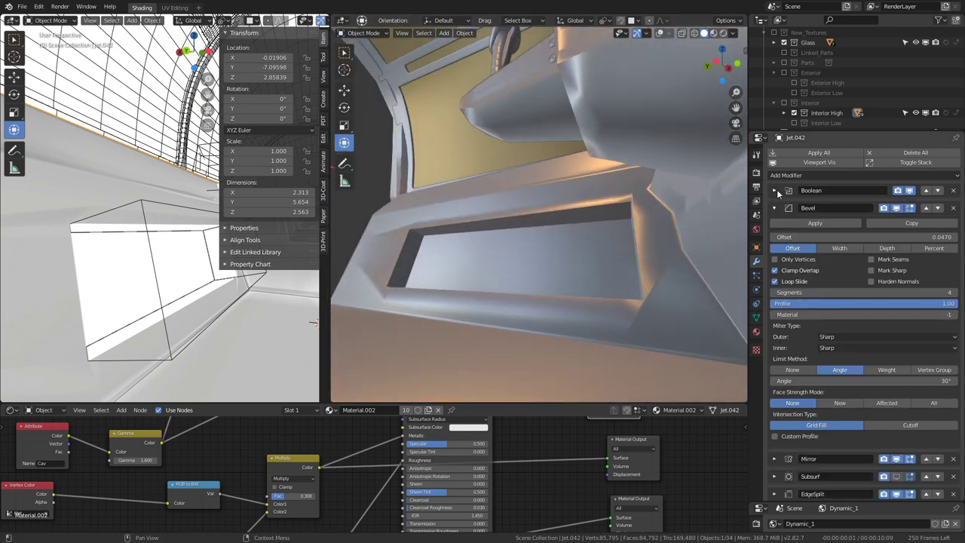
click(777, 208)
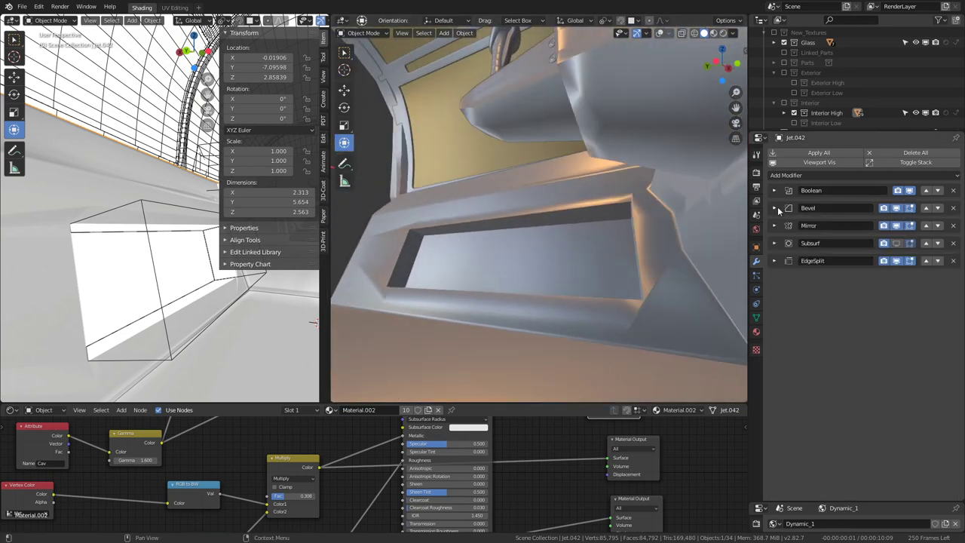
click(809, 175)
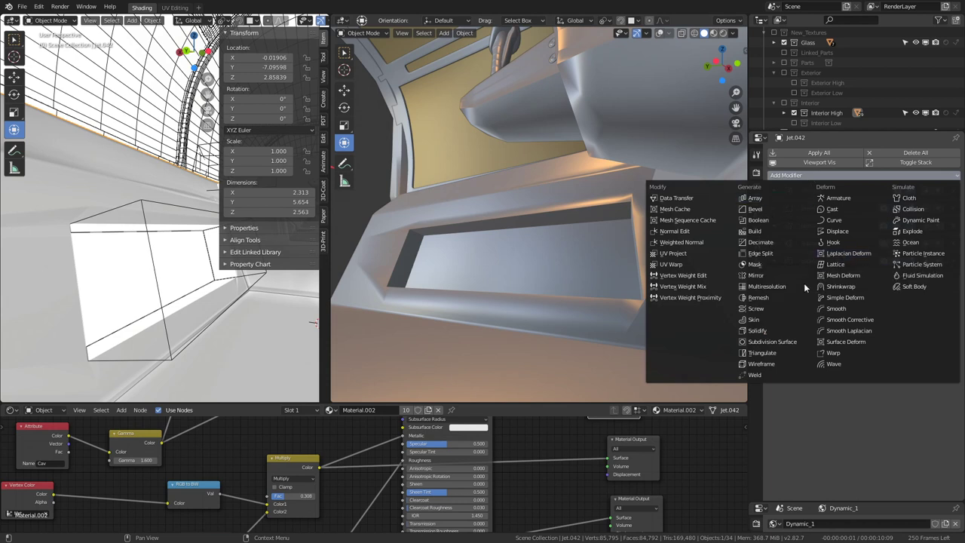
- Add a Planar Decimate modifier to Jet.042 and move it up to sit directly under Boolean
click(801, 242)
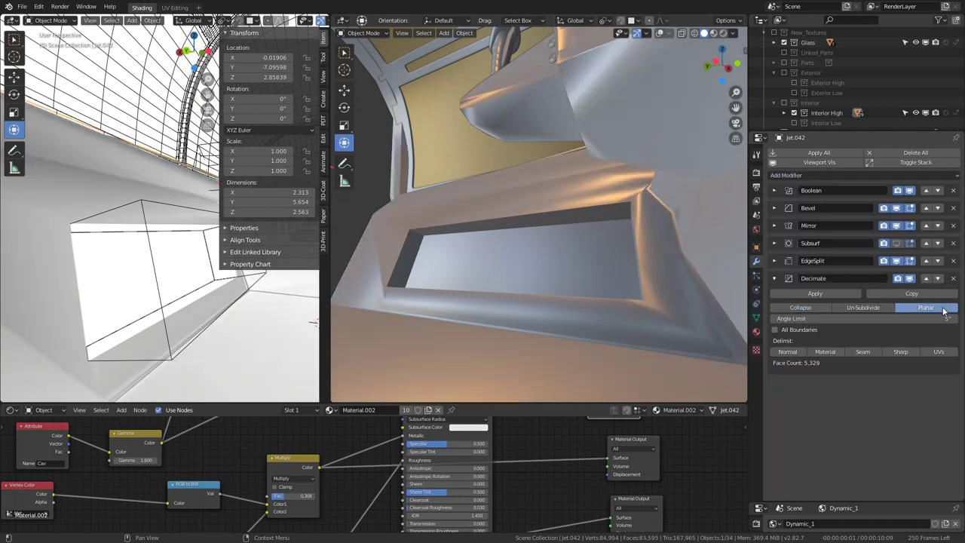
click(923, 310)
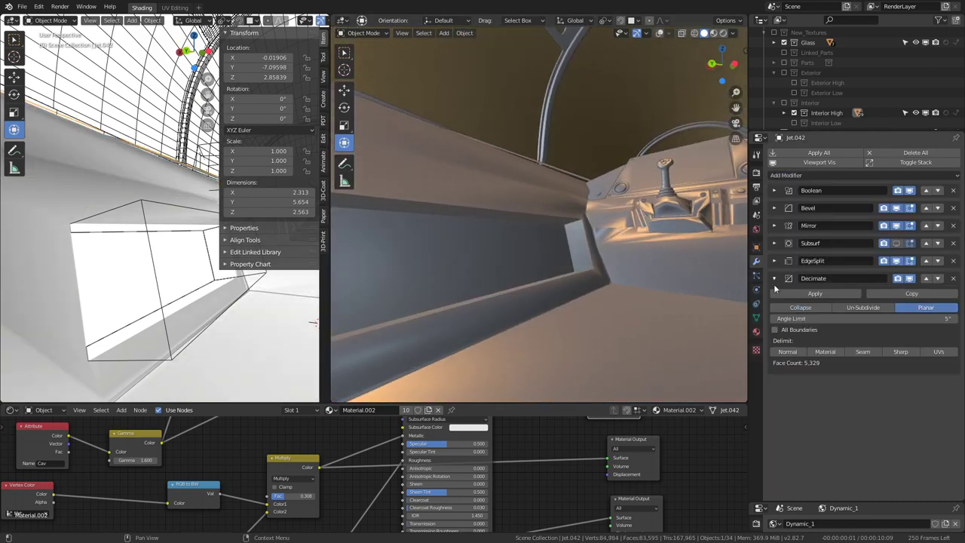
click(775, 280)
click(926, 278)
click(926, 260)
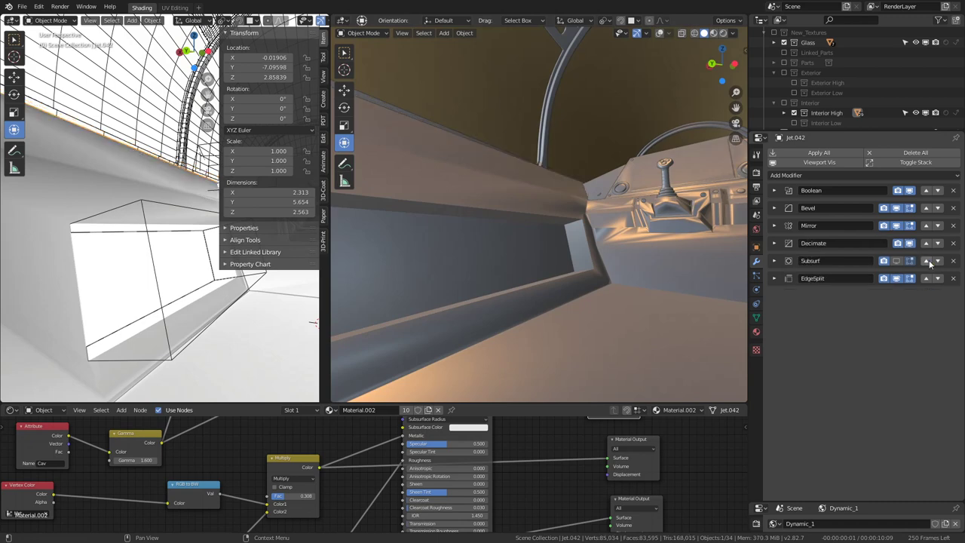
click(926, 243)
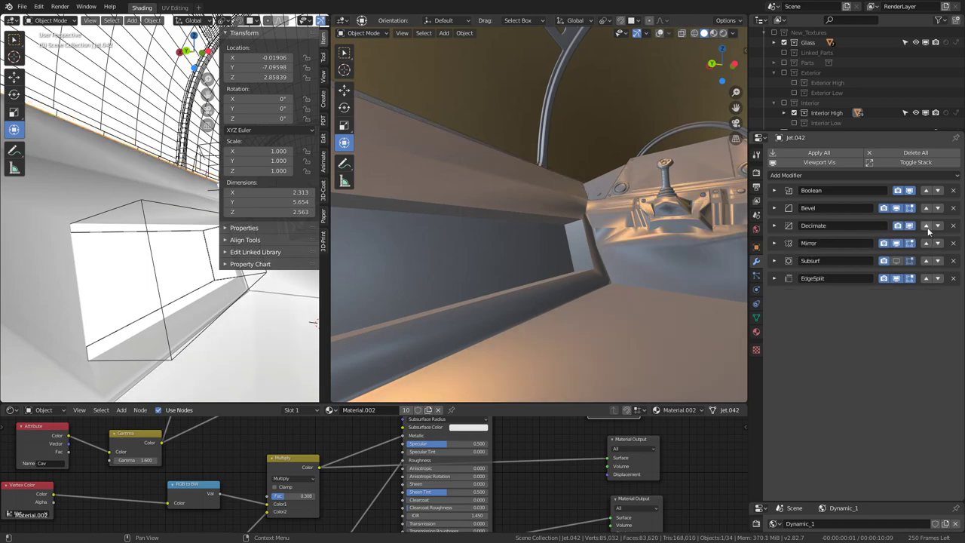
click(927, 226)
scroll(523, 215, up, 5)
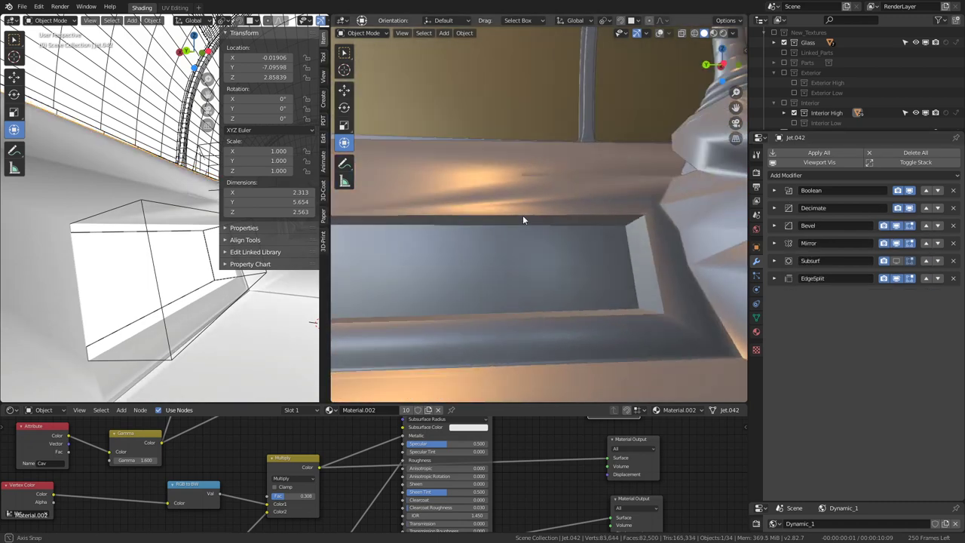
- Set the Decimate angle limit to 0.1°, reducing Jet.042 to 454 faces
click(909, 208)
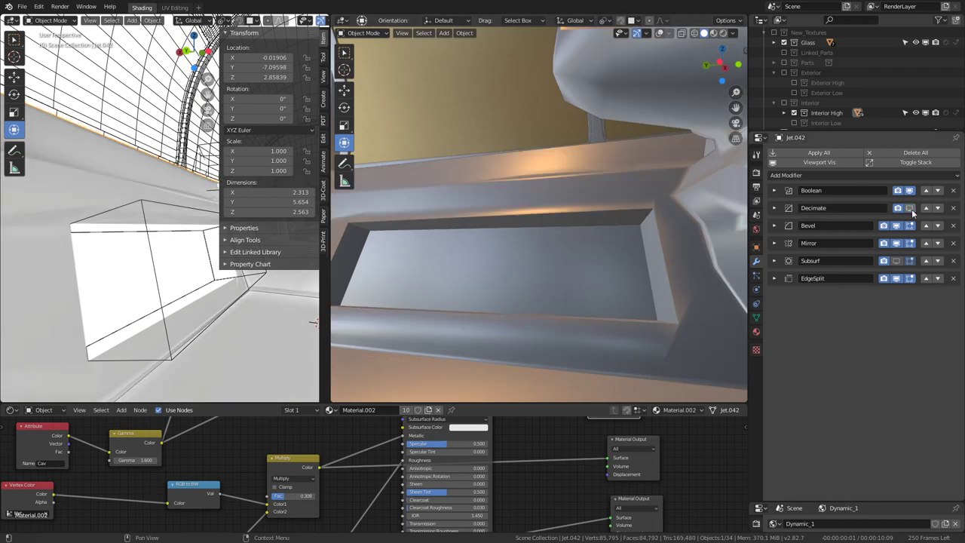
click(910, 208)
mouse_move(457, 195)
middle_down()
mouse_move(605, 229)
mouse_move(594, 256)
mouse_move(589, 207)
mouse_move(689, 204)
middle_up()
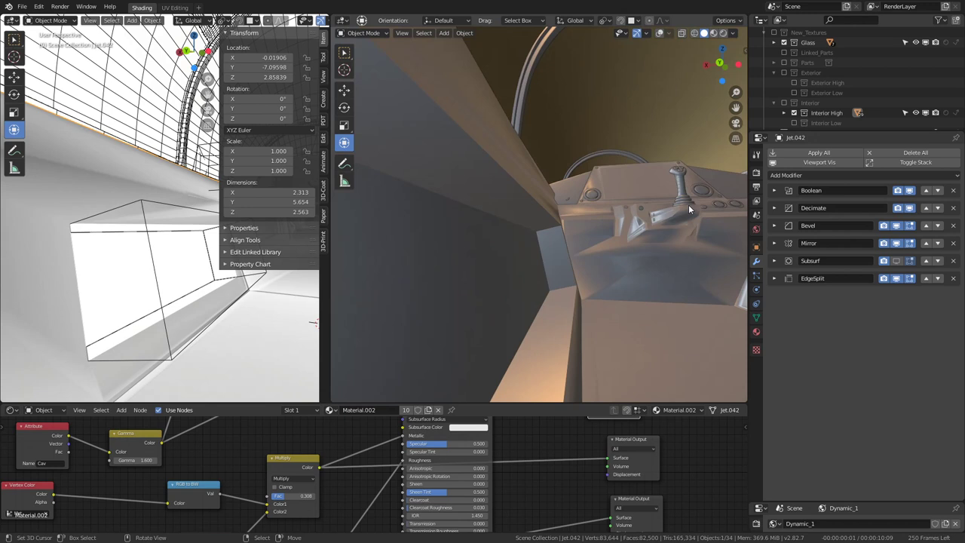
click(774, 208)
drag(905, 248, 829, 248)
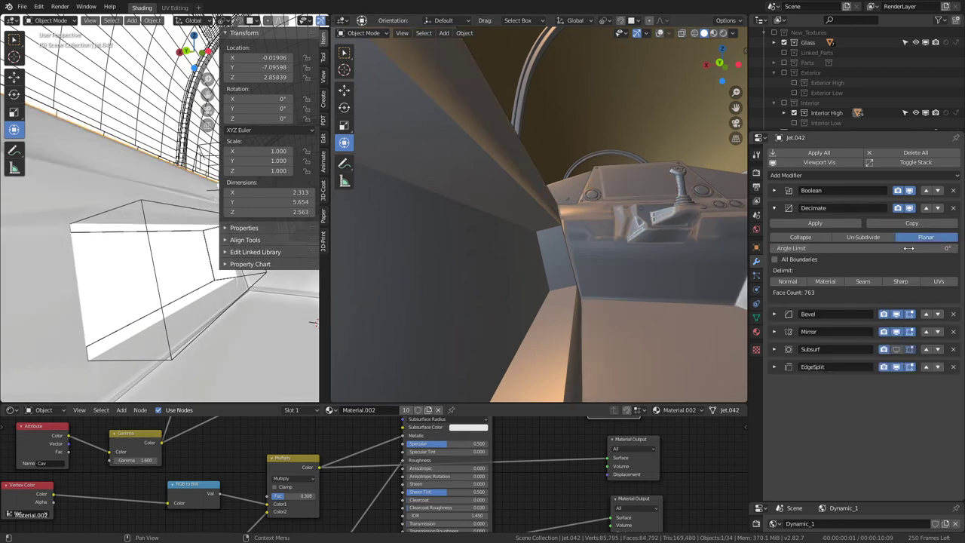
click(956, 249)
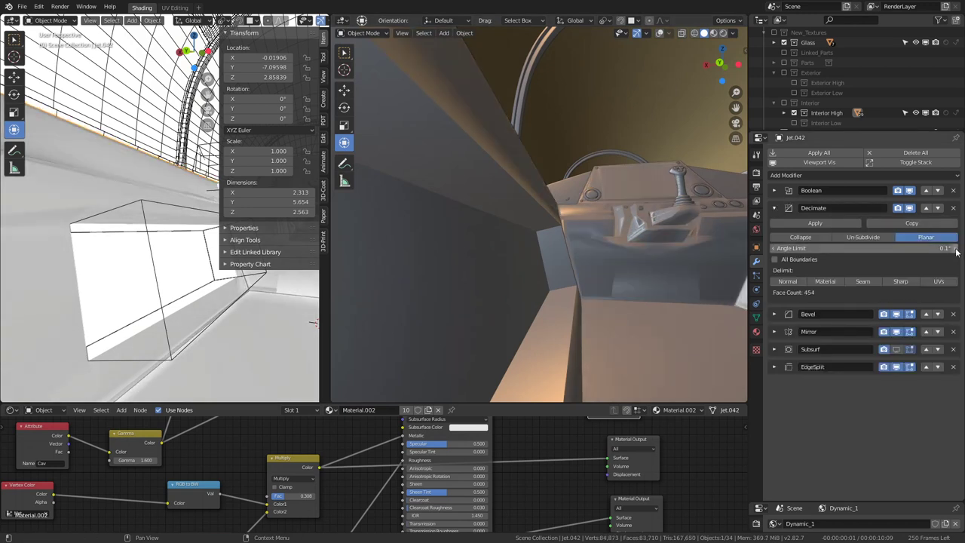
mouse_move(543, 226)
middle_down()
mouse_move(483, 180)
mouse_move(528, 91)
middle_up()
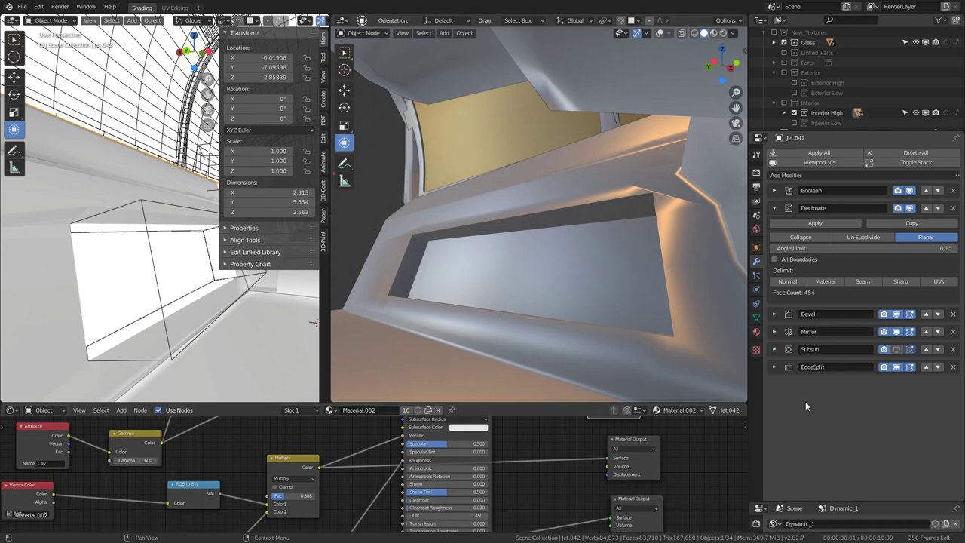
click(757, 247)
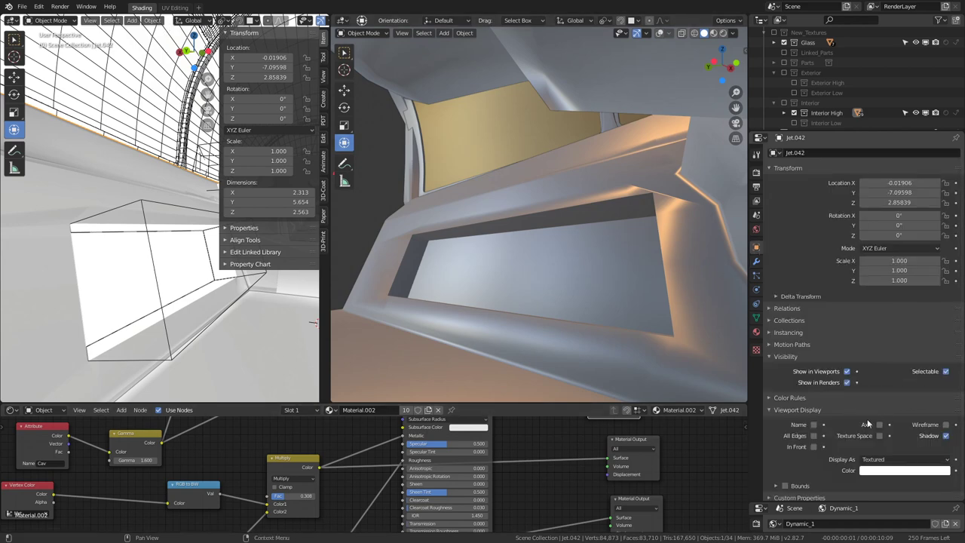
- Turn on the wireframe overlay for Jet.042 under Viewport Display
click(946, 425)
mouse_move(158, 227)
middle_down()
mouse_move(133, 249)
mouse_move(150, 234)
mouse_move(554, 171)
mouse_move(593, 197)
middle_up()
click(136, 218)
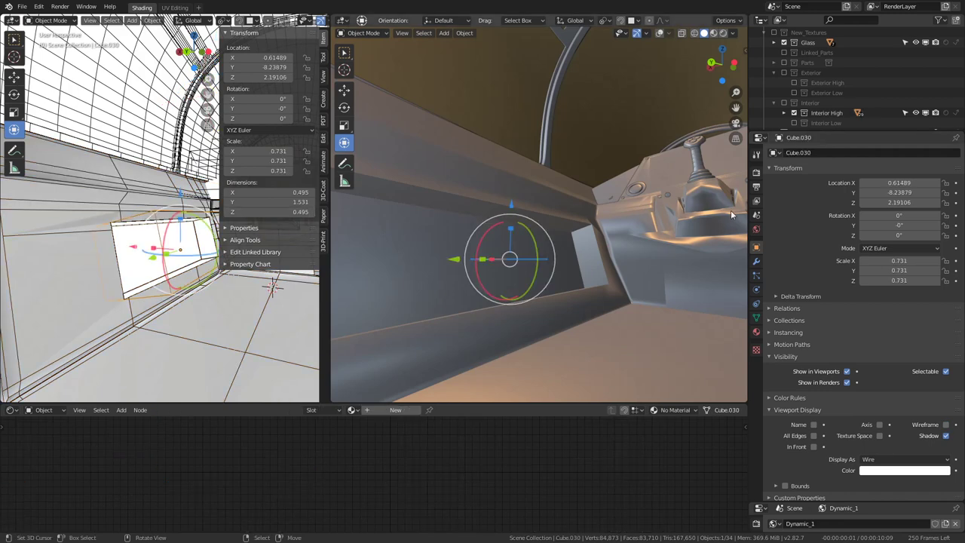
click(449, 221)
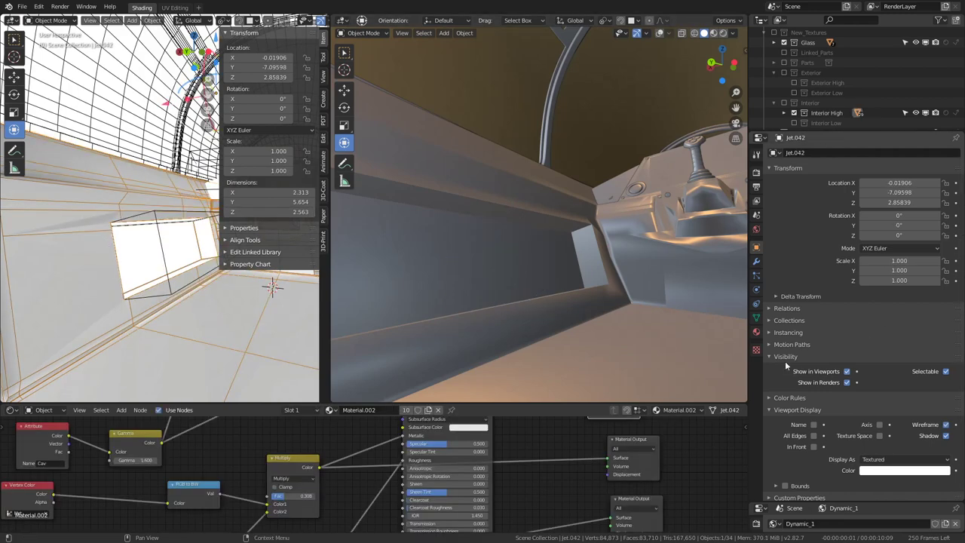
- Try the Planar, Un-Subdivide and Collapse Decimate modes, ending on Collapse at ratio 0.8085 (687 faces)
click(757, 261)
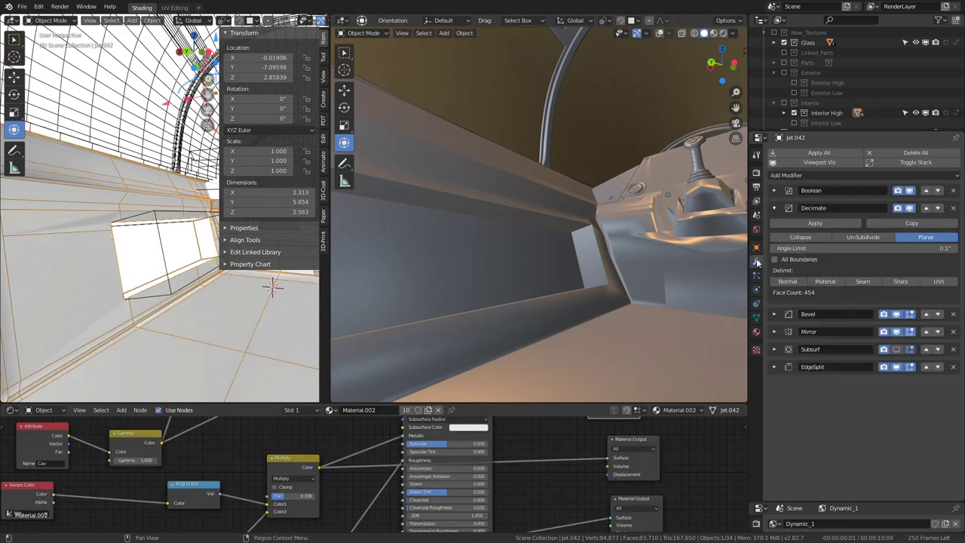
click(912, 210)
click(912, 210)
mouse_move(890, 248)
mouse_down()
mouse_move(951, 248)
mouse_move(905, 248)
mouse_up()
click(838, 238)
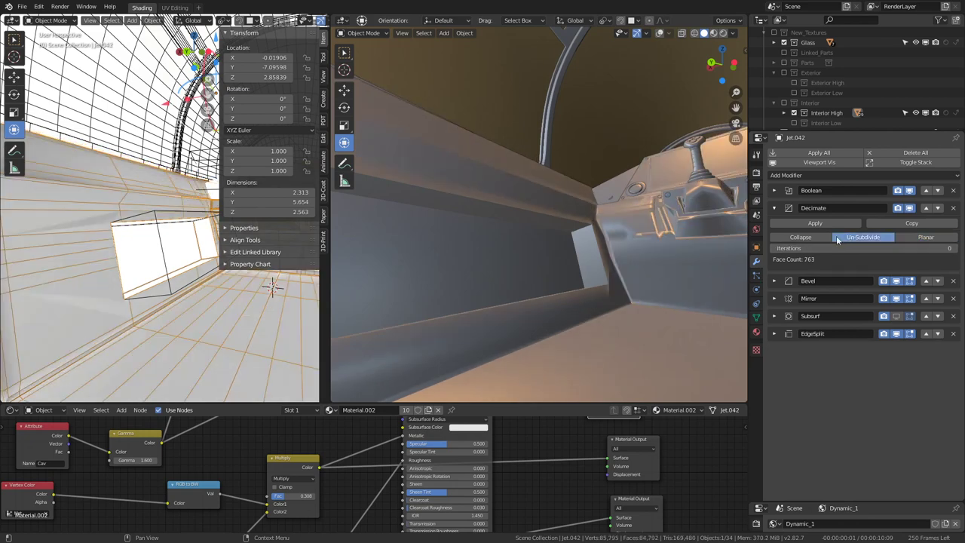
click(803, 238)
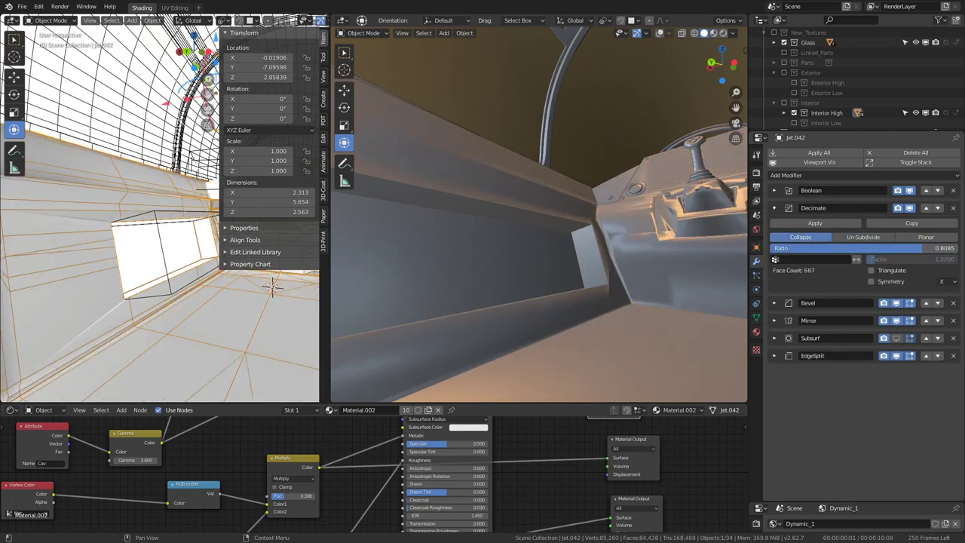
- Remove the Decimate modifier from Jet.042 and compare the result with and without the bevel
drag(905, 248, 950, 248)
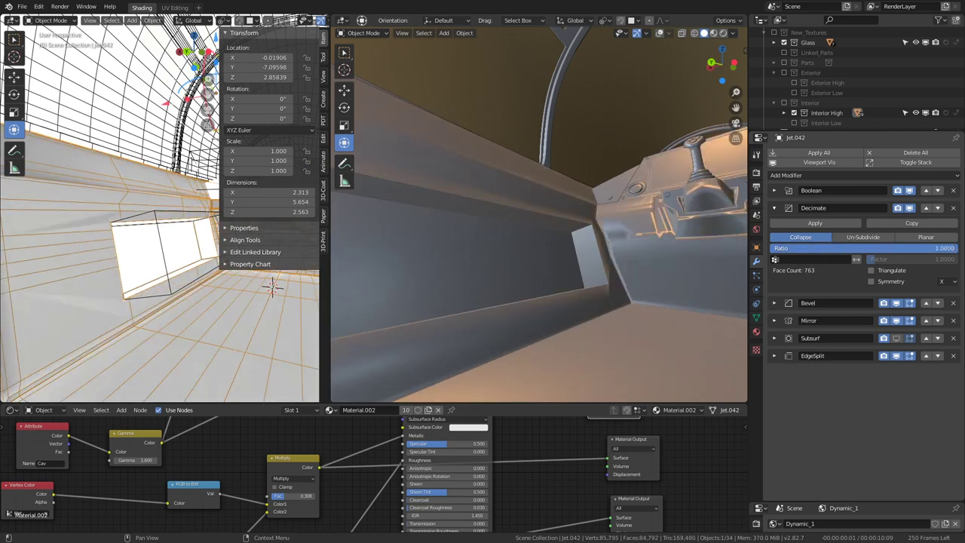
click(953, 208)
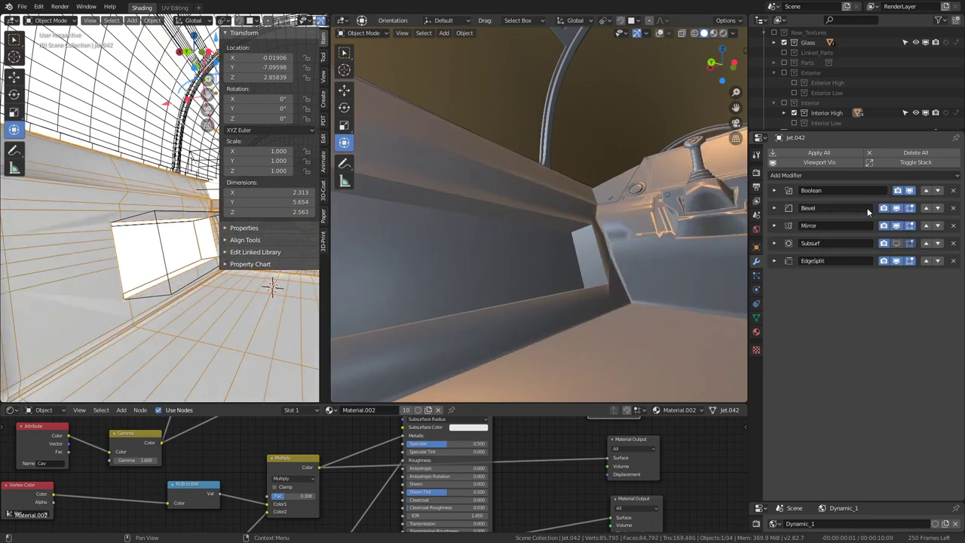
click(899, 209)
click(899, 209)
- Widen the Bevel offset to 0.1390 and raise it to 3 segments
click(780, 208)
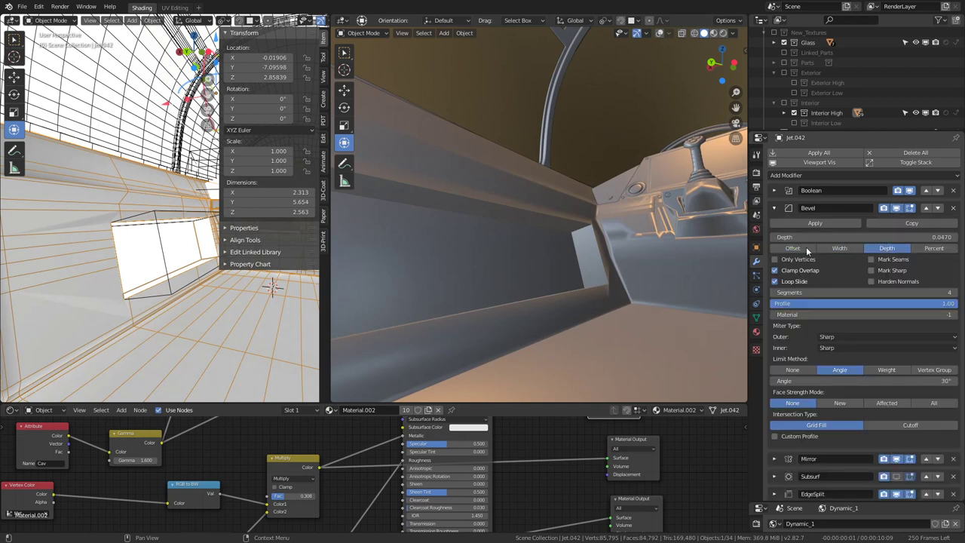
drag(895, 237, 956, 254)
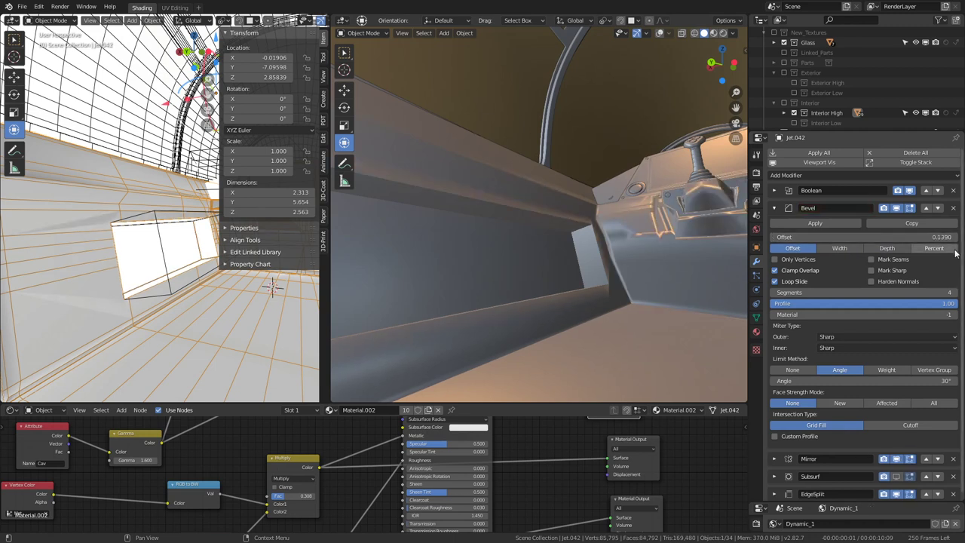
drag(950, 292, 924, 293)
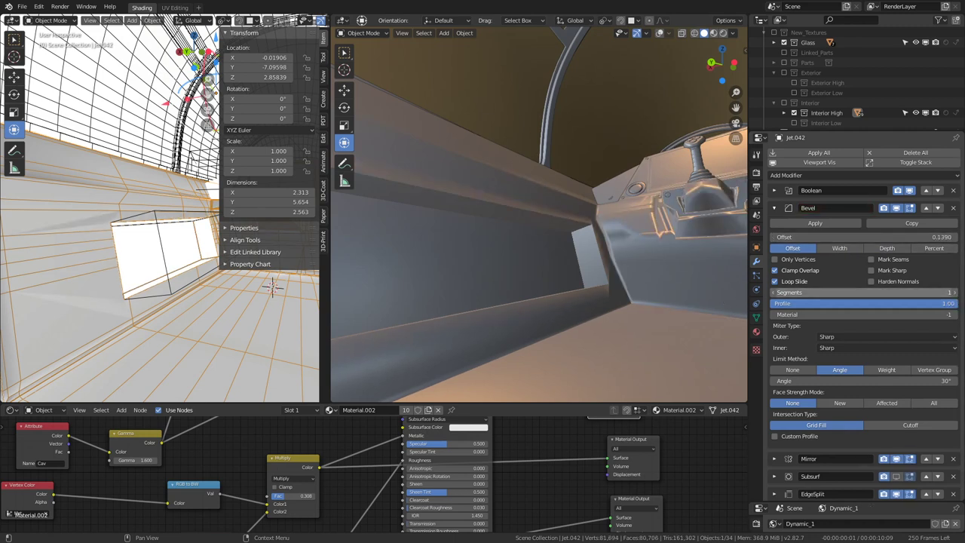
click(958, 295)
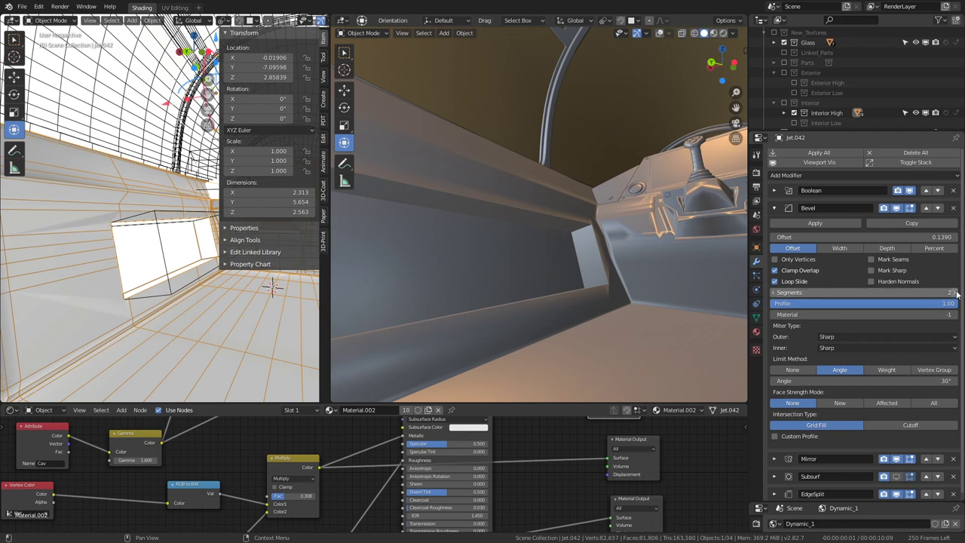
click(958, 295)
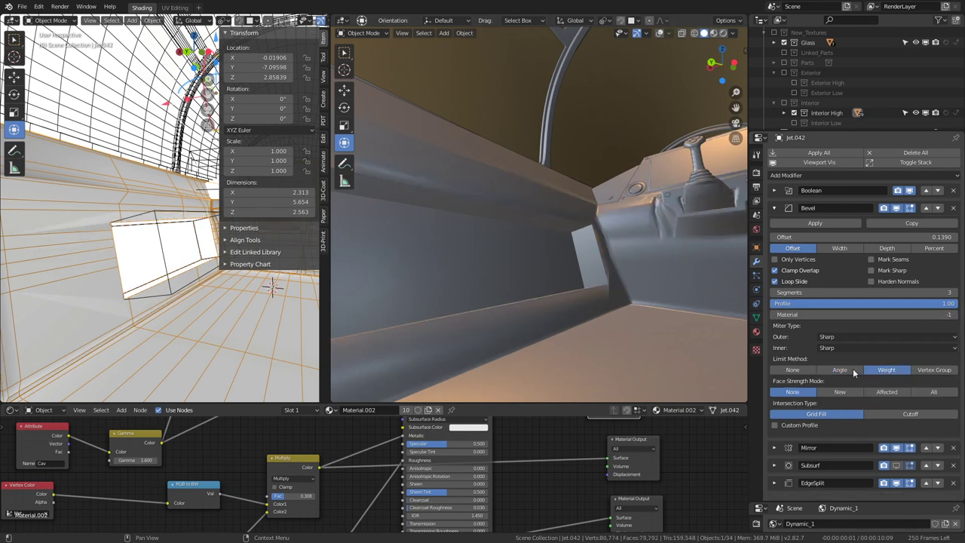
- Set Bevel intersections to Cutoff and compare limit methods, returning to Angle
click(898, 424)
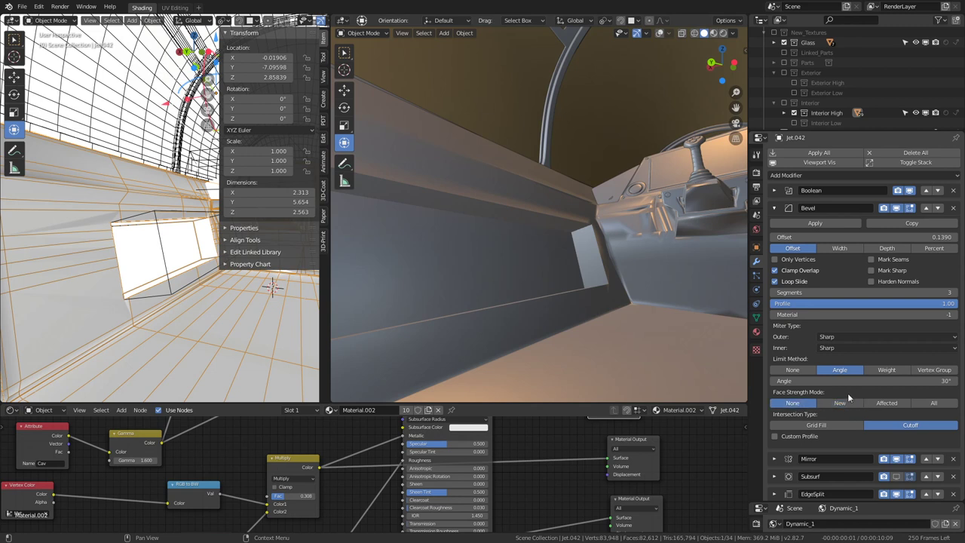
drag(860, 381, 905, 381)
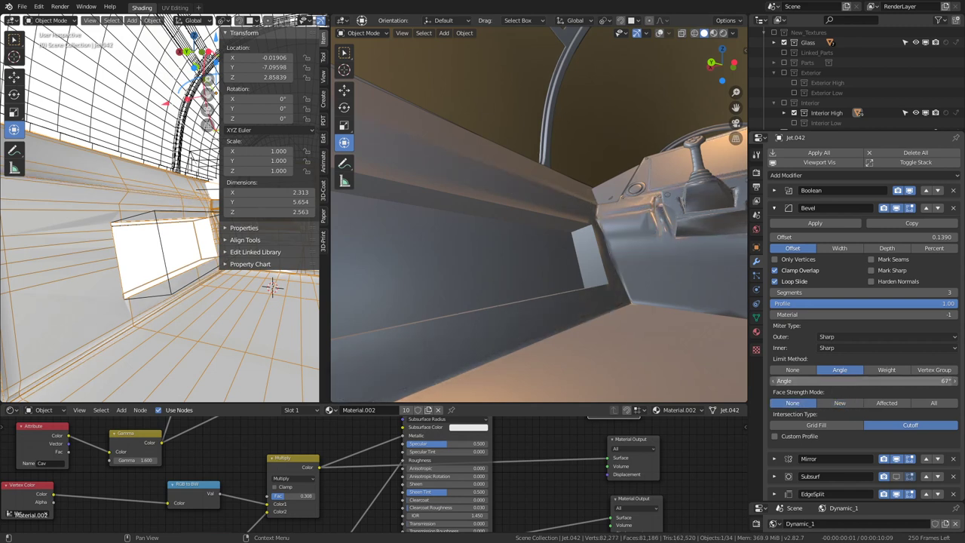
click(881, 370)
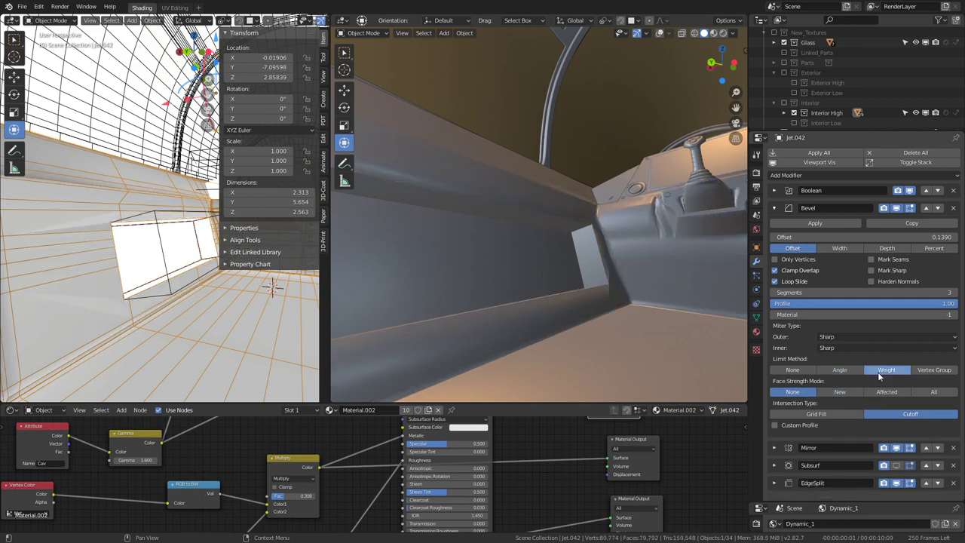
click(792, 370)
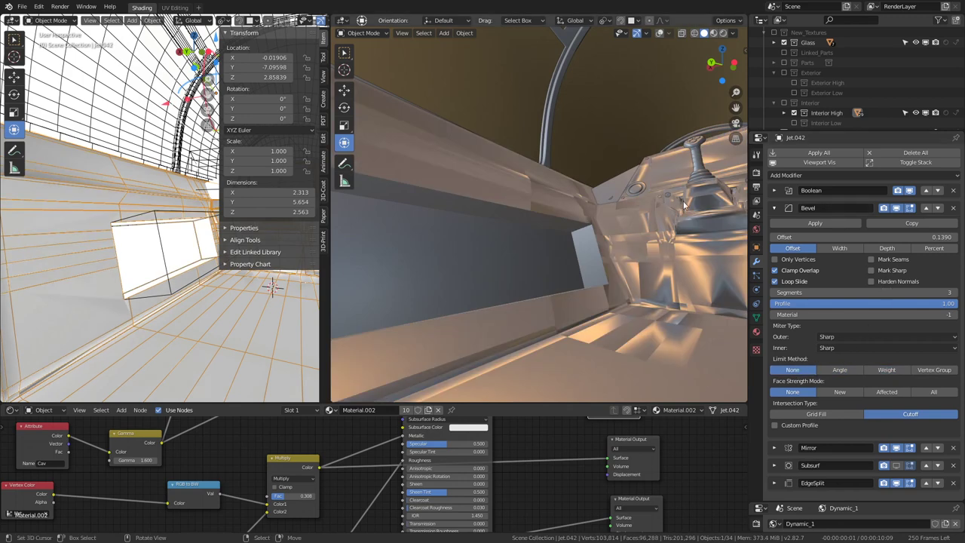
mouse_move(595, 214)
middle_down()
mouse_move(566, 224)
mouse_move(571, 194)
mouse_move(544, 218)
mouse_move(588, 249)
mouse_move(586, 209)
mouse_move(433, 246)
mouse_move(537, 216)
mouse_move(581, 220)
middle_up()
click(733, 33)
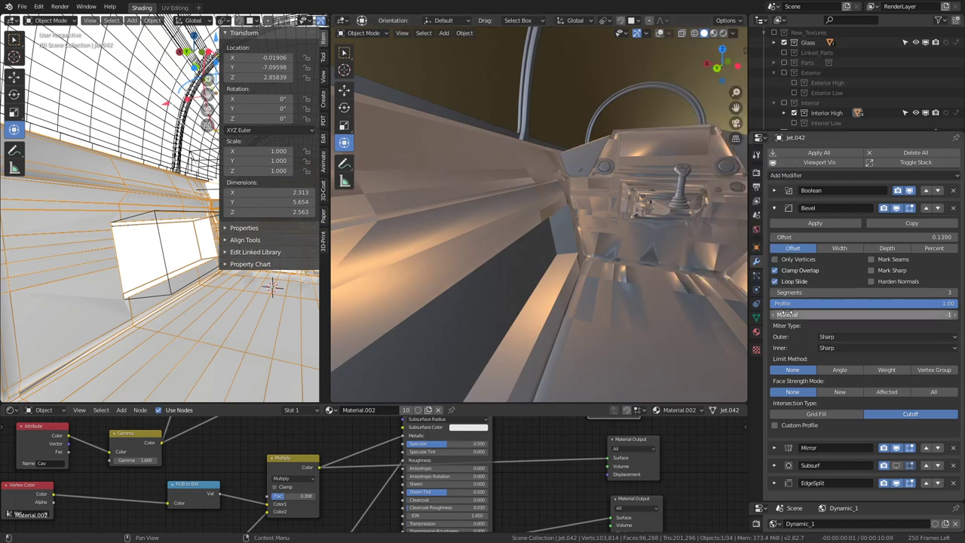
click(841, 371)
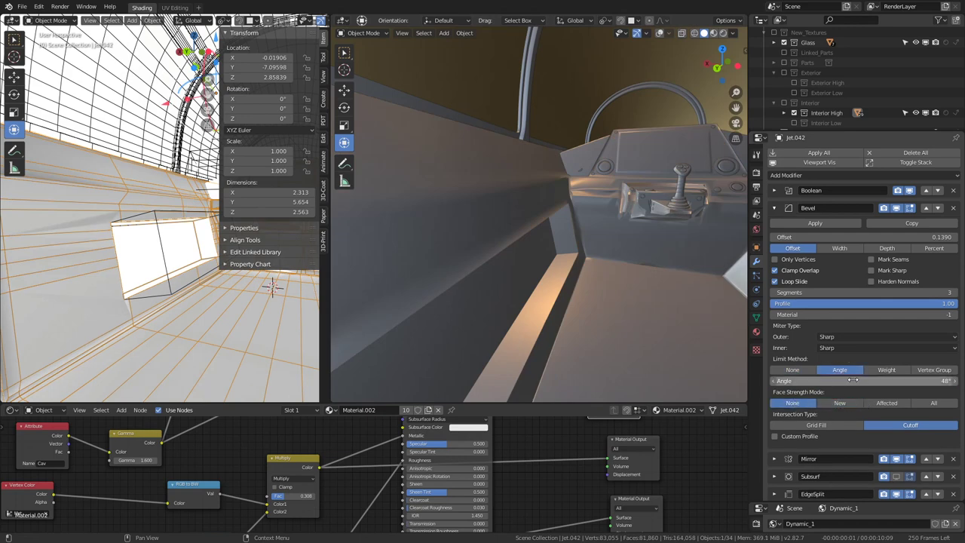
click(887, 369)
middle_drag(656, 302, 594, 239)
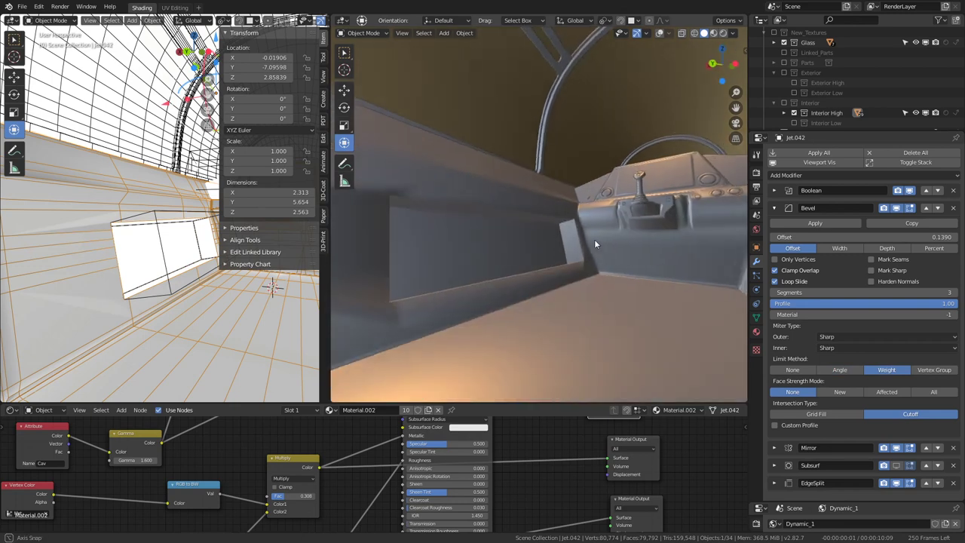
click(838, 370)
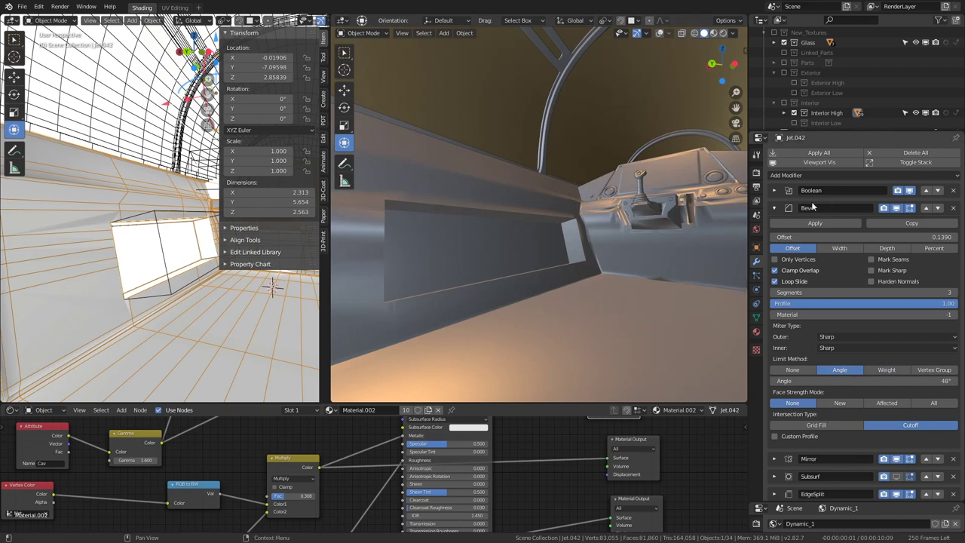
- Hide the Boolean cut in the viewport, keeping the bevel limited by Angle at 48°
click(909, 190)
middle_drag(546, 189, 501, 230)
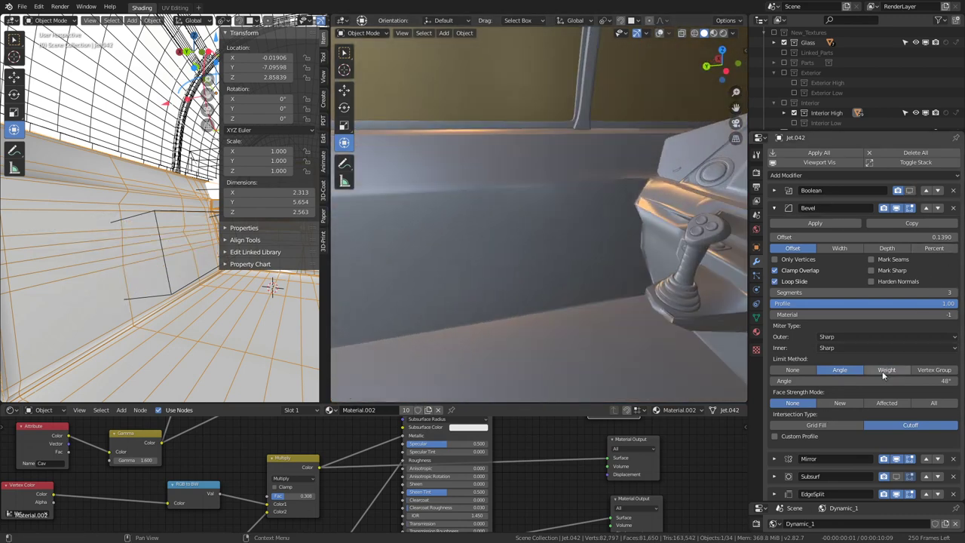
scroll(871, 417, down, 1)
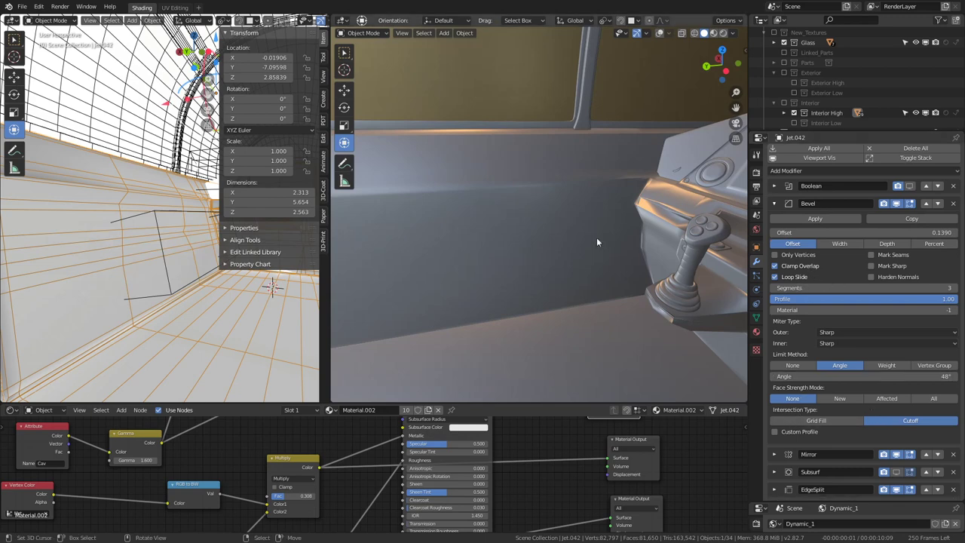
mouse_move(597, 237)
middle_down()
mouse_move(619, 243)
mouse_move(626, 193)
middle_up()
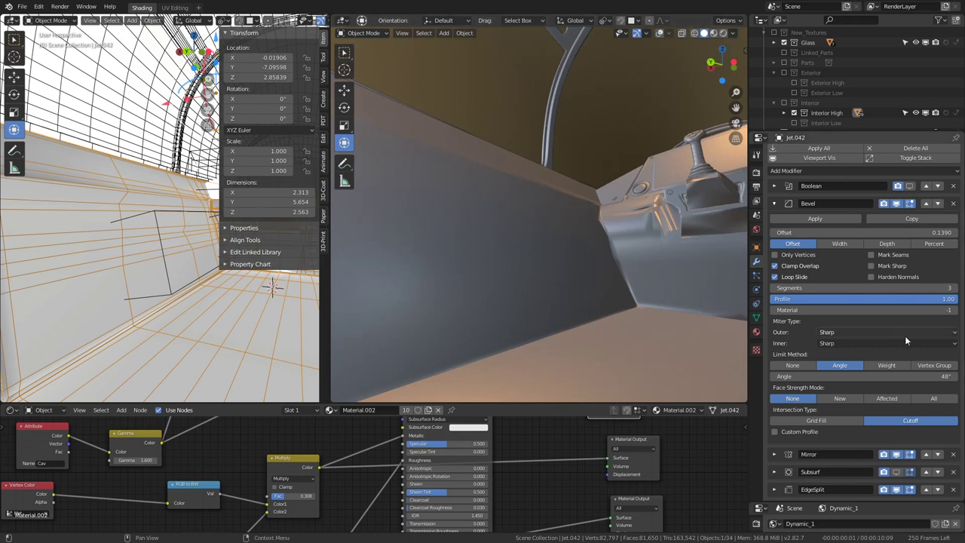
click(877, 368)
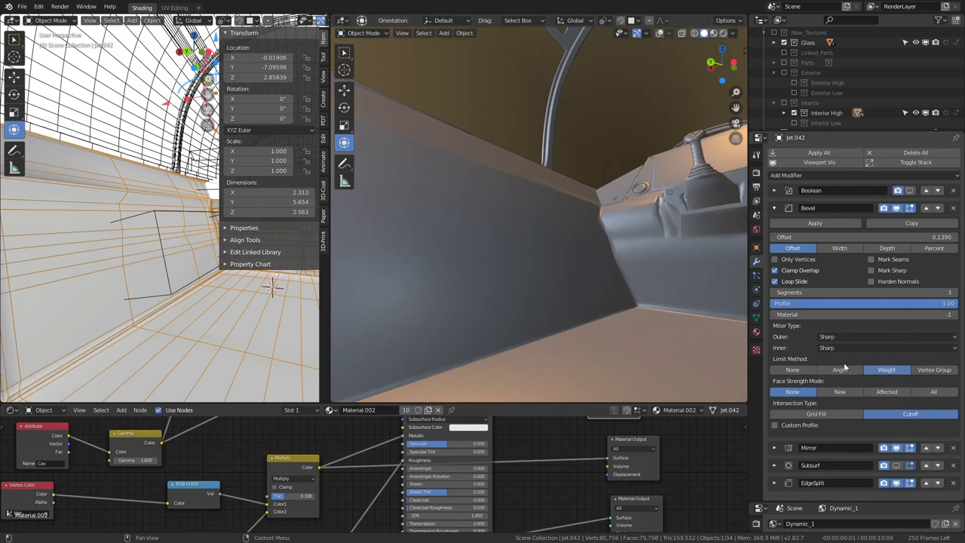
click(844, 369)
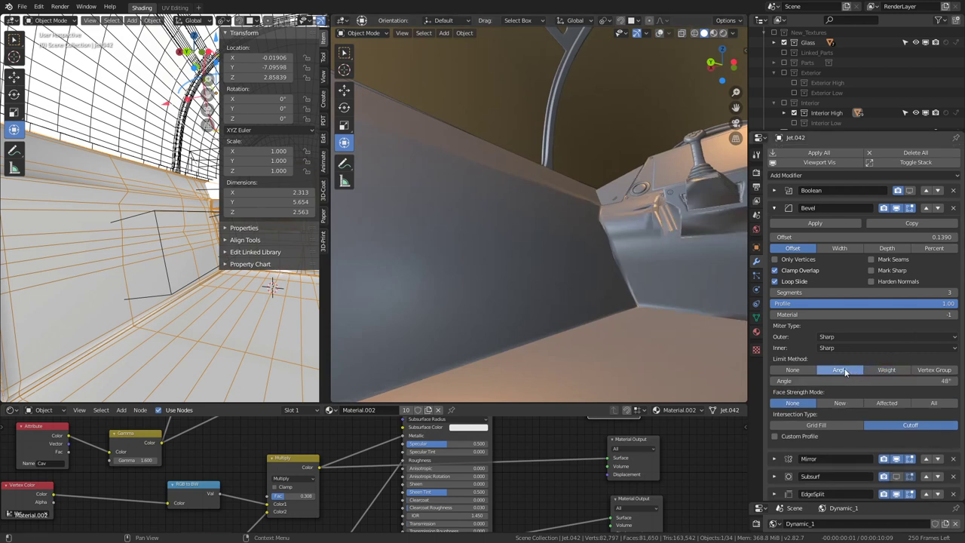
- Show Subsurf in the viewport and move it up above Mirror and Bevel
click(775, 208)
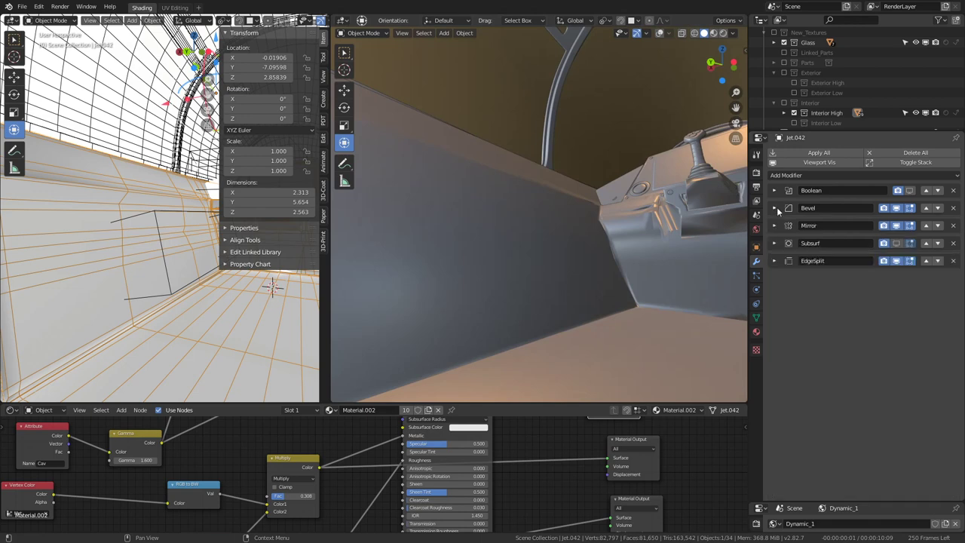
click(897, 242)
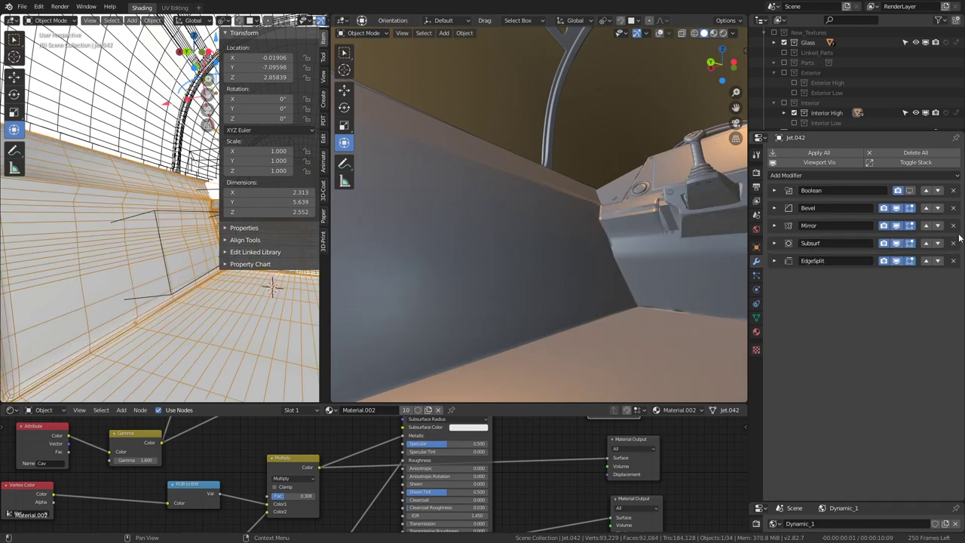
middle_drag(574, 202, 598, 247)
click(895, 244)
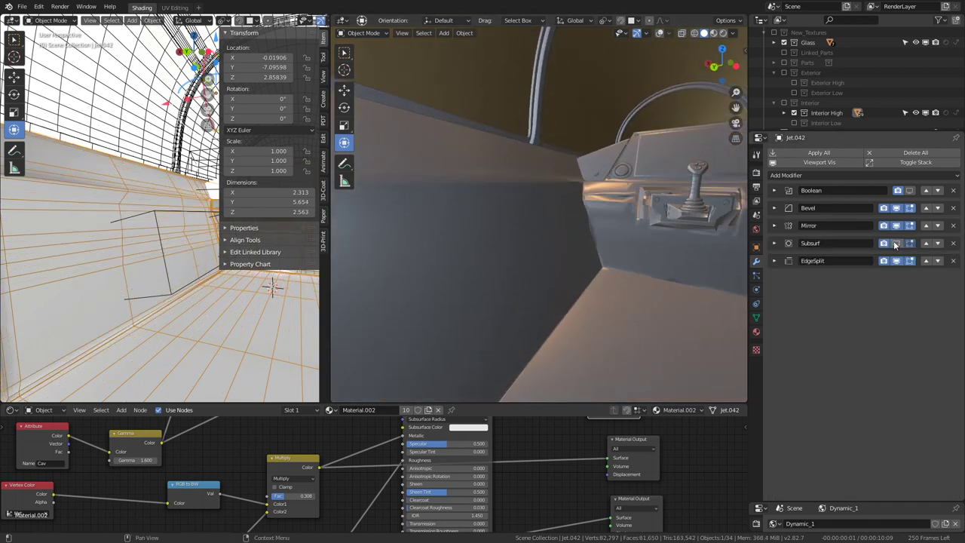
click(897, 243)
click(927, 243)
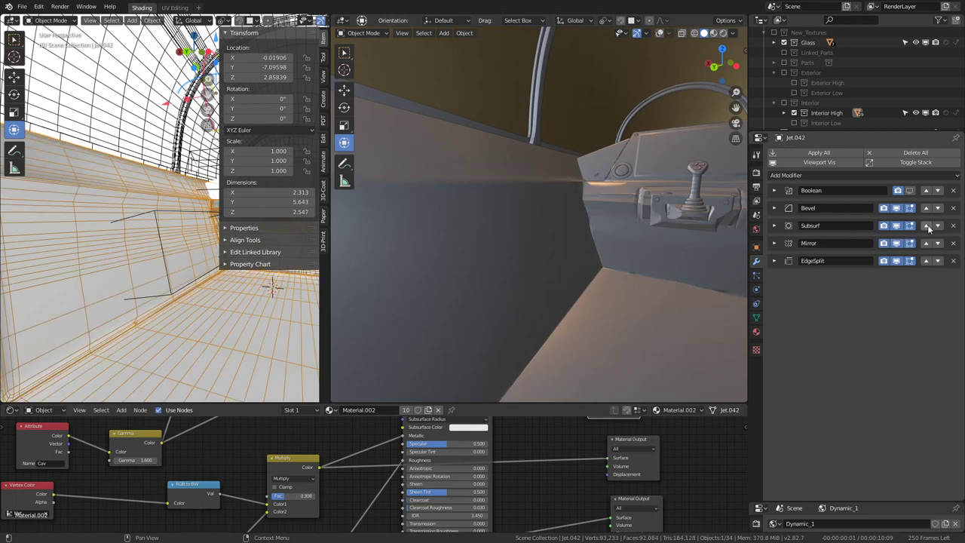
click(927, 226)
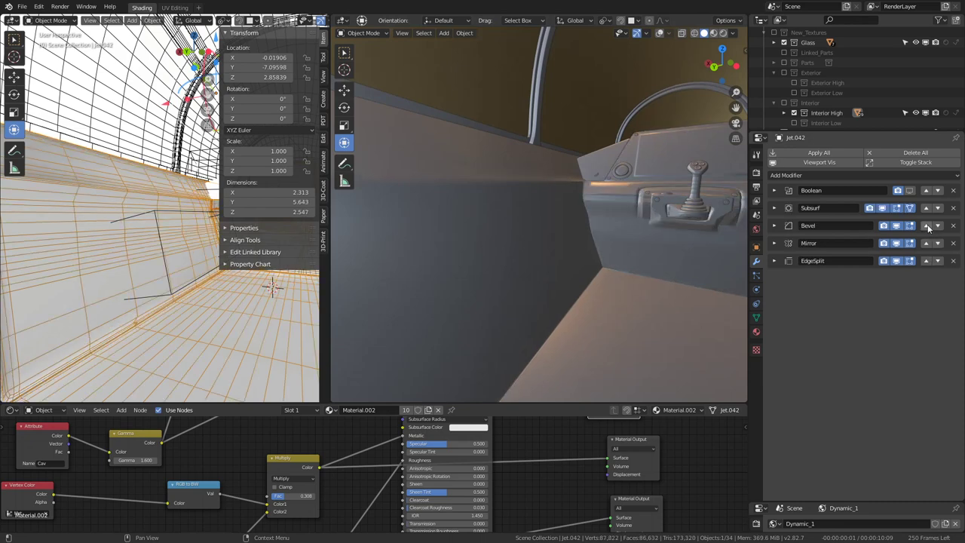
- Show the Boolean cut again and return Subsurf below Mirror, restoring Boolean, Bevel, Mirror, Subsurf, EdgeSplit
mouse_move(513, 203)
middle_down()
mouse_move(385, 230)
mouse_move(396, 226)
middle_up()
click(910, 190)
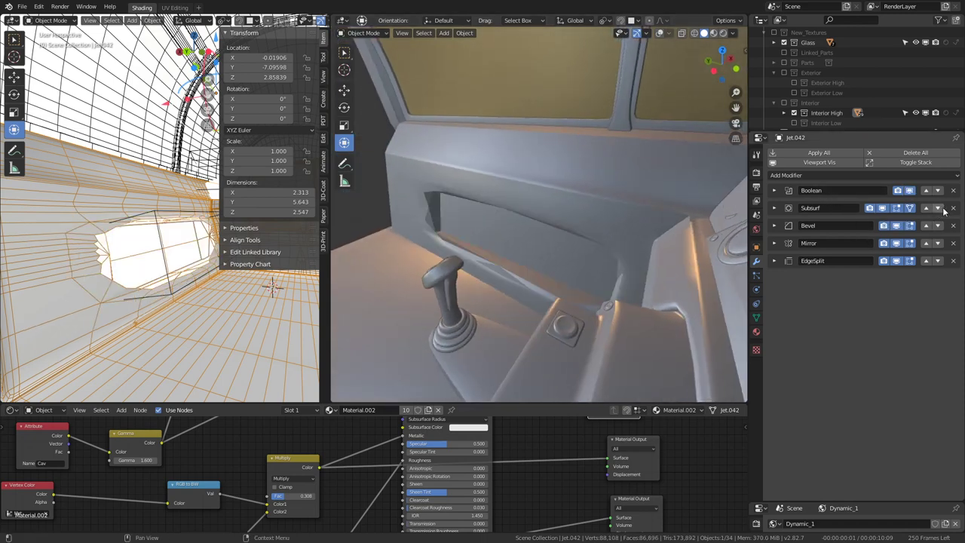
click(938, 208)
mouse_move(532, 214)
middle_down()
mouse_move(586, 184)
mouse_move(569, 176)
mouse_move(581, 173)
middle_up()
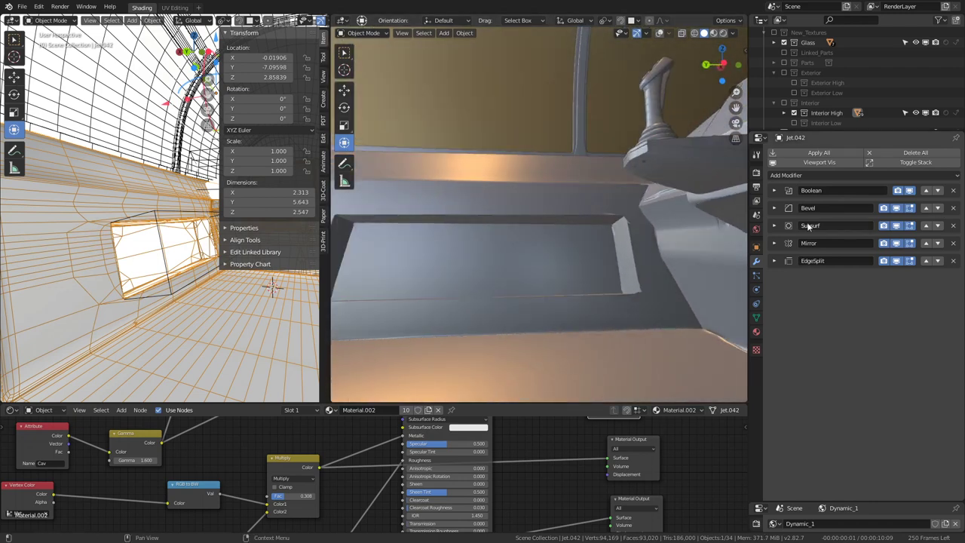
click(939, 226)
mouse_move(543, 226)
middle_down()
mouse_move(511, 226)
mouse_move(527, 218)
middle_up()
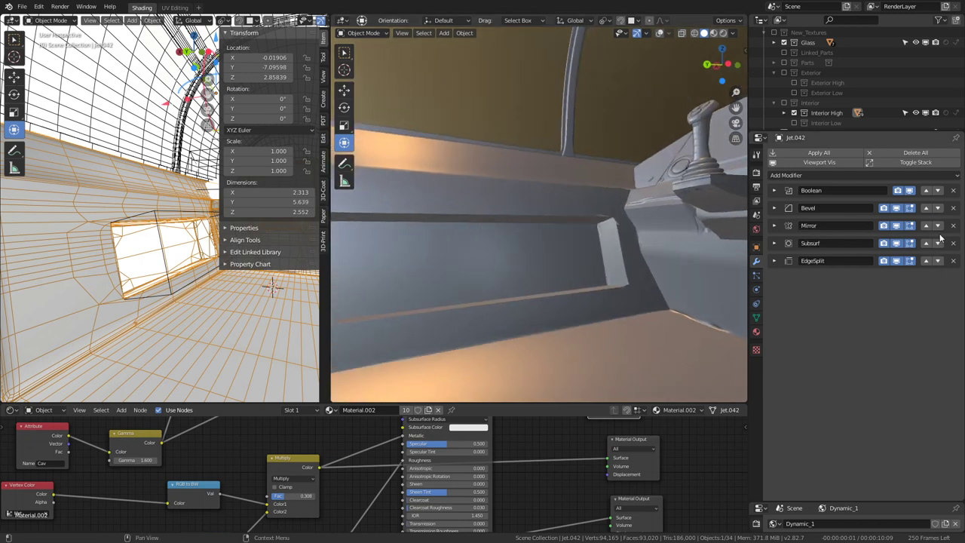
click(898, 261)
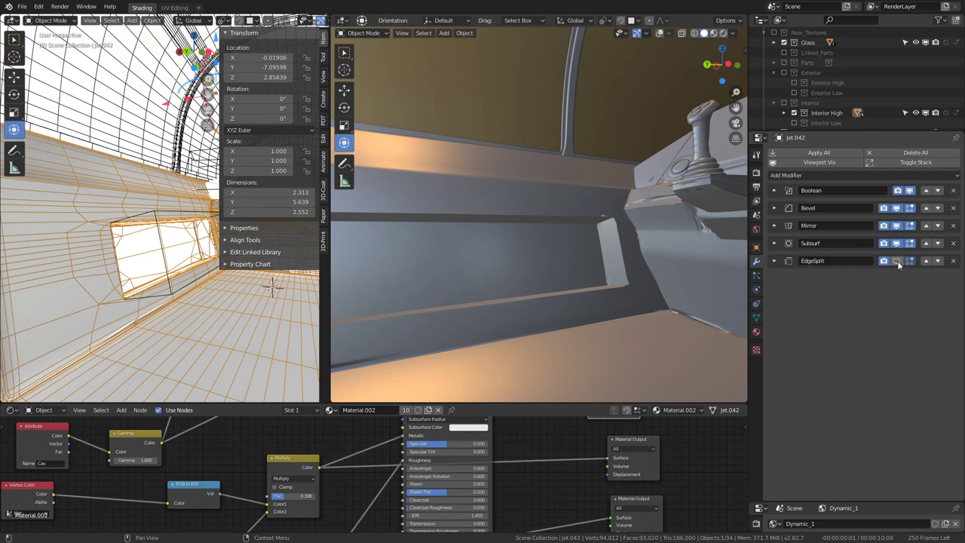
click(898, 261)
- Compare Simple subdivision with Catmull-Clark, keeping Subsurf on Catmull-Clark at level 1
click(774, 243)
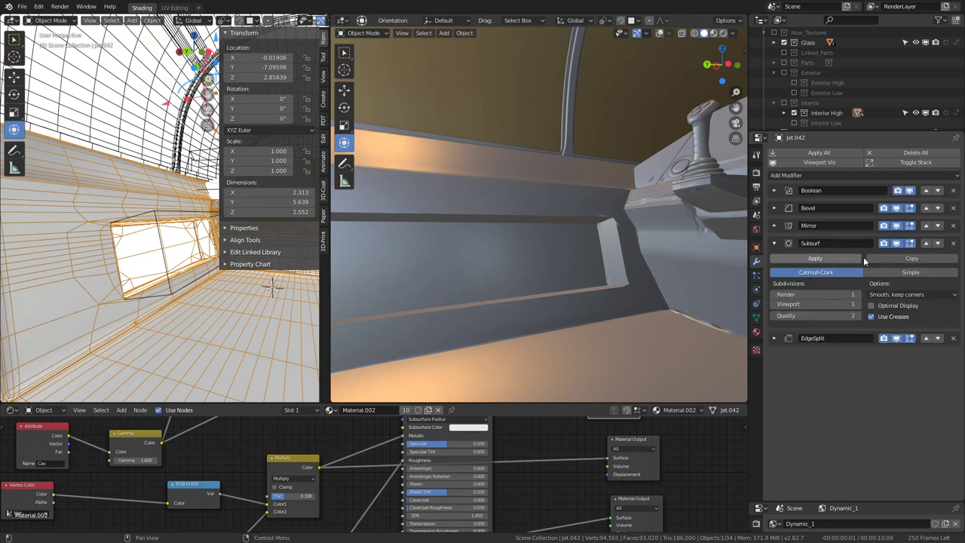
click(920, 276)
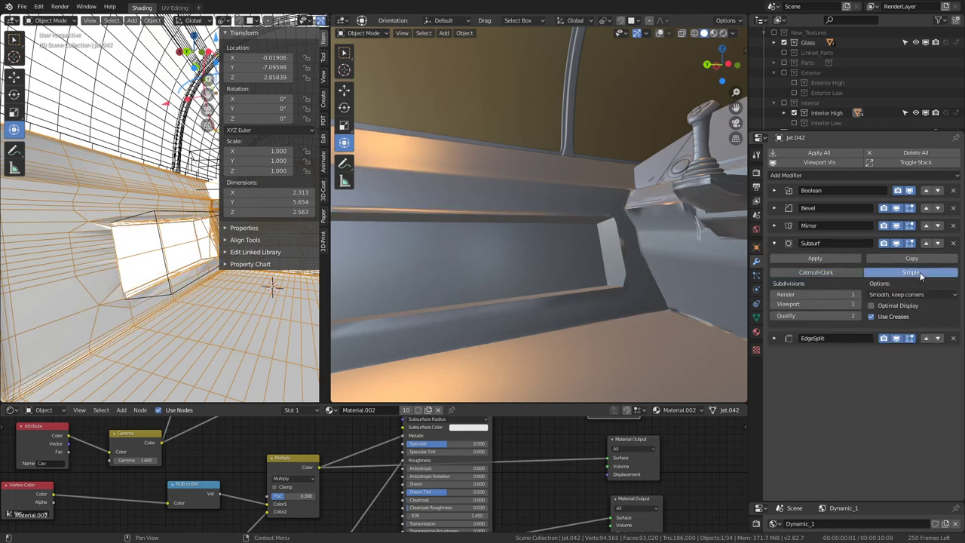
click(836, 273)
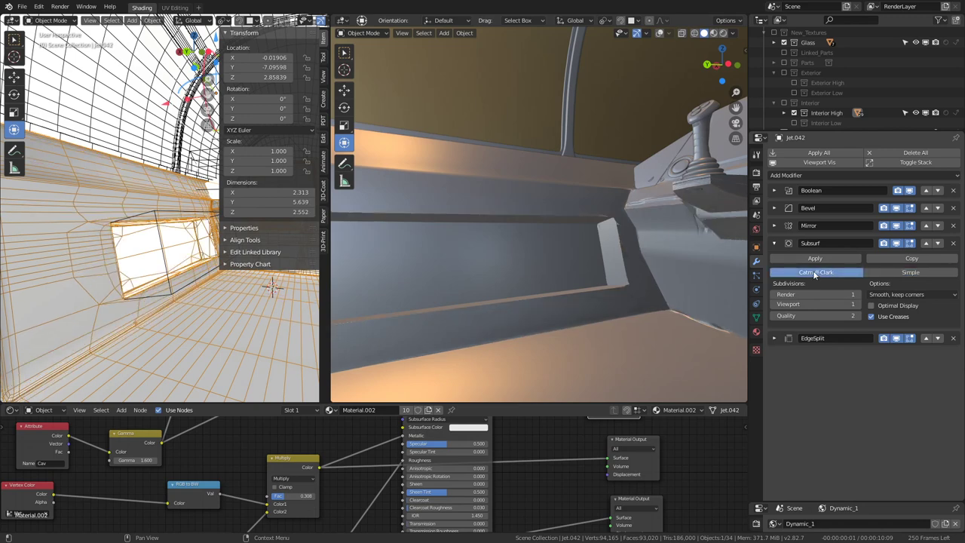
scroll(125, 222, down, 5)
scroll(125, 222, up, 3)
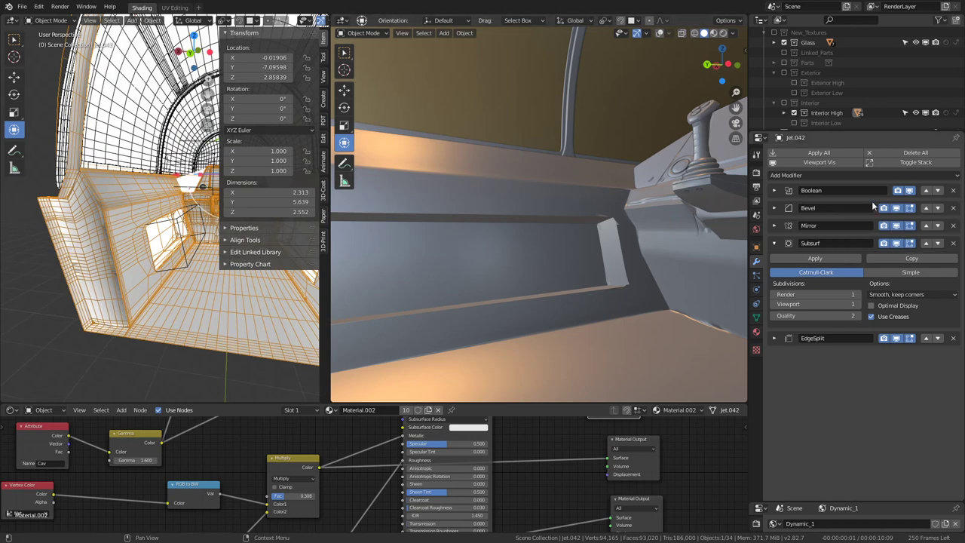
- Compare Jet.042 with and without its Bevel, viewing the cockpit from outside
click(896, 209)
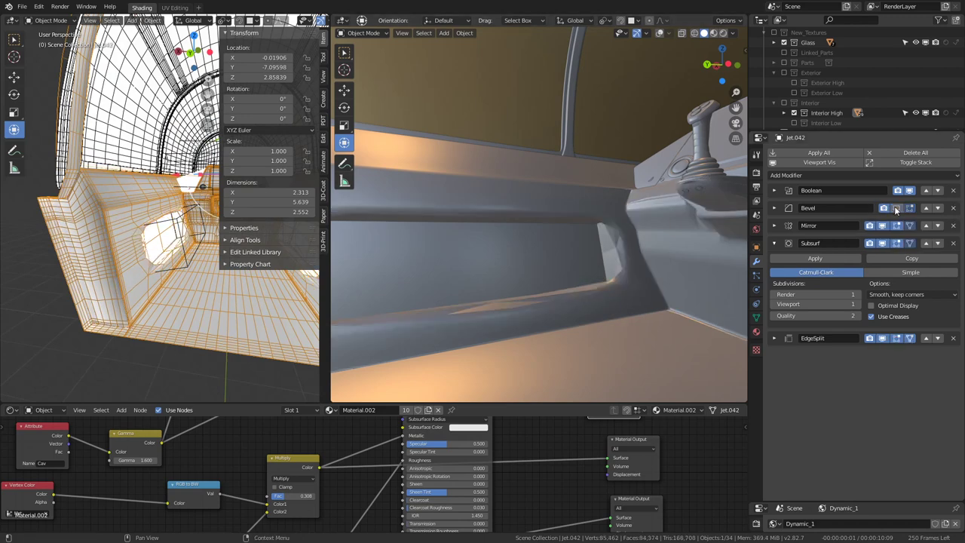
click(895, 209)
click(780, 209)
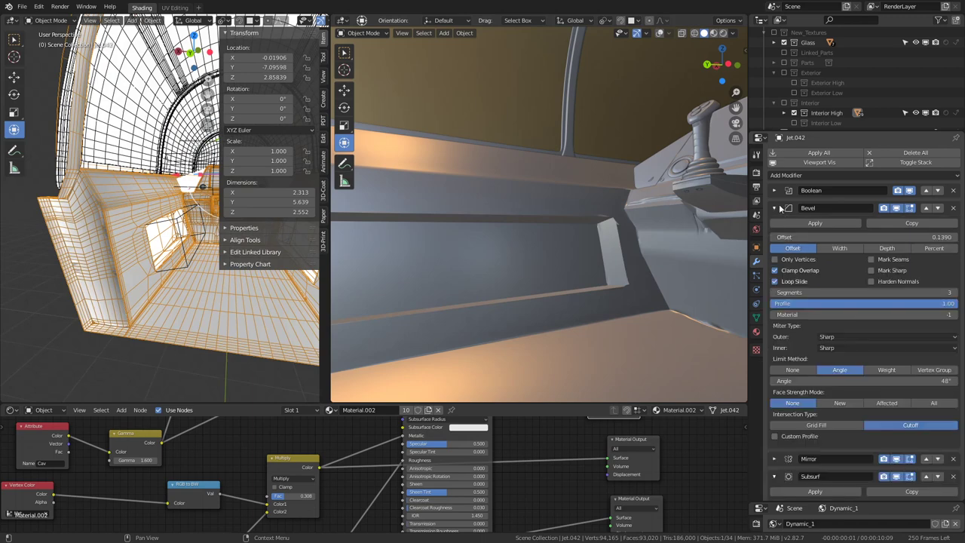
click(781, 209)
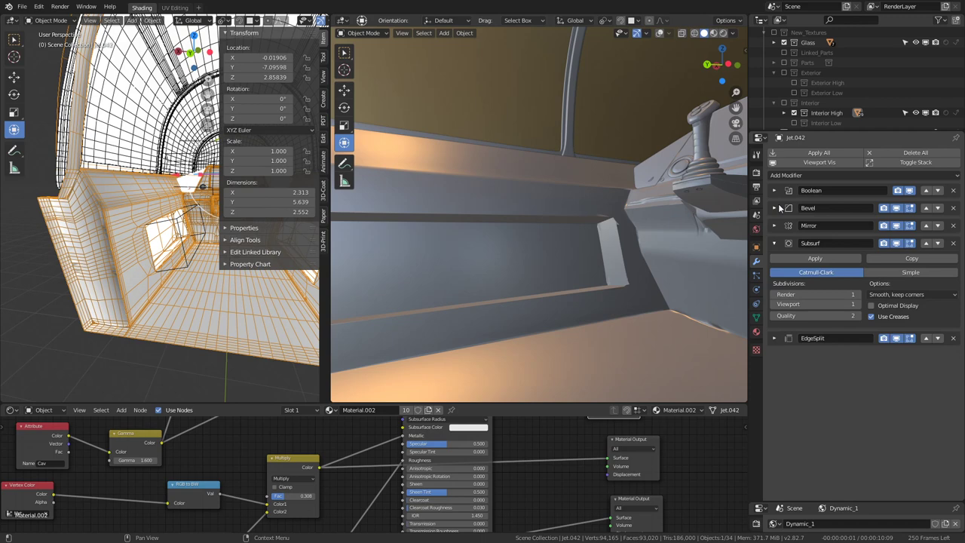
mouse_move(525, 209)
middle_down()
mouse_move(641, 202)
mouse_move(477, 219)
mouse_move(609, 192)
middle_up()
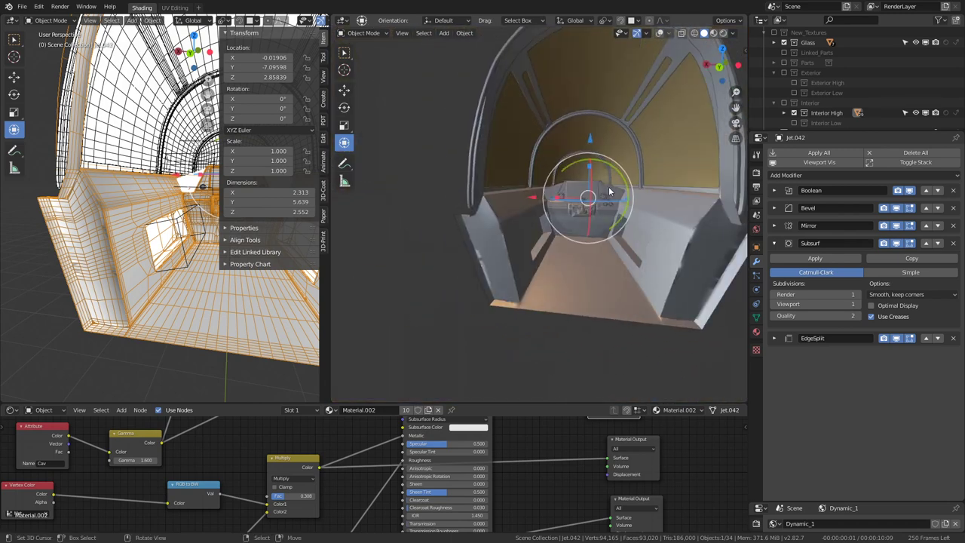
- Delete the stray Cube.030 block
click(189, 271)
key(x)
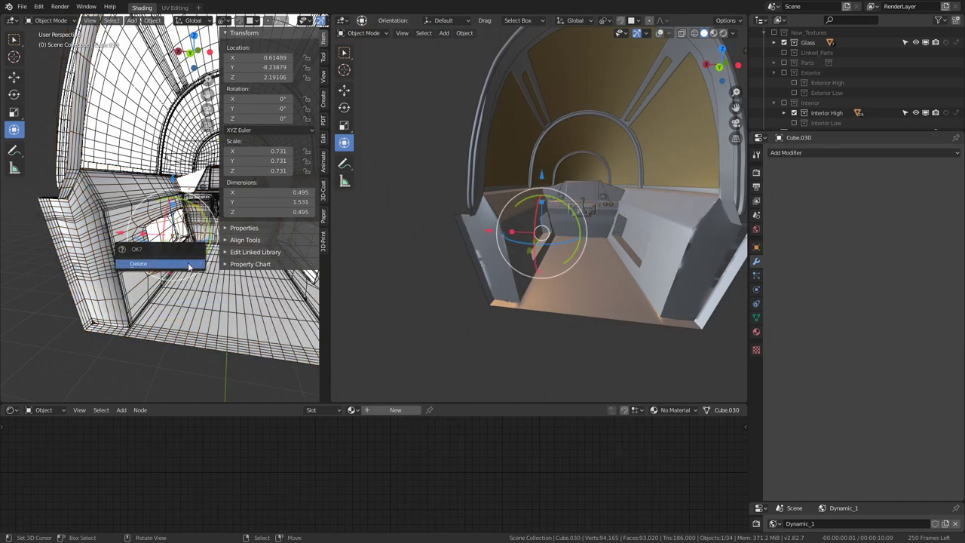
click(132, 257)
- Remove the Boolean and Bevel modifiers from Jet.042, leaving Mirror, Subsurf and EdgeSplit
click(131, 221)
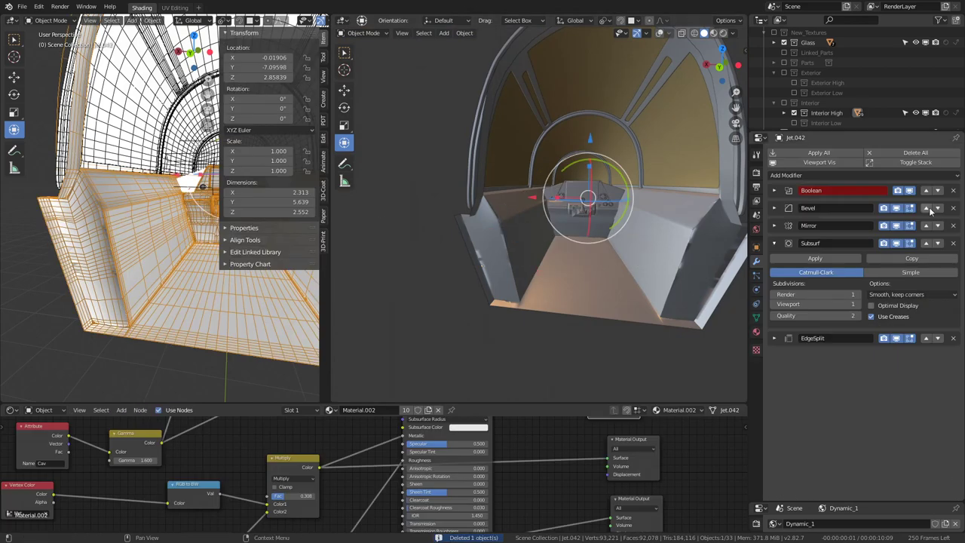
click(954, 191)
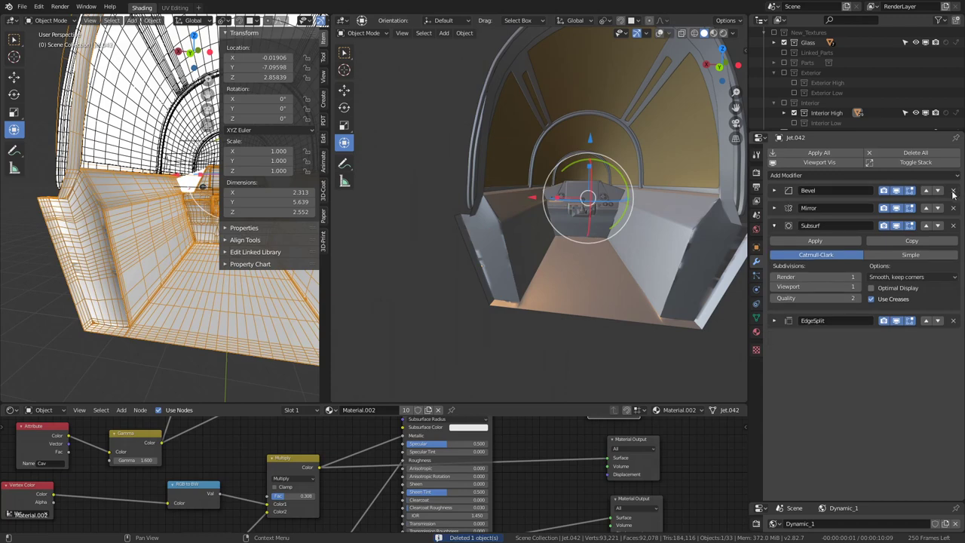
click(954, 191)
scroll(470, 223, up, 5)
mouse_move(471, 224)
middle_down()
mouse_move(495, 224)
mouse_move(528, 198)
middle_up()
scroll(495, 221, down, 5)
scroll(602, 217, down, 3)
- Hide Cube.029, reveal hidden interior objects with Alt+H, and enlarge the outliner list
key(Delete)
scroll(574, 227, down, 5)
key(alt+h)
scroll(571, 188, up, 5)
scroll(572, 188, up, 2)
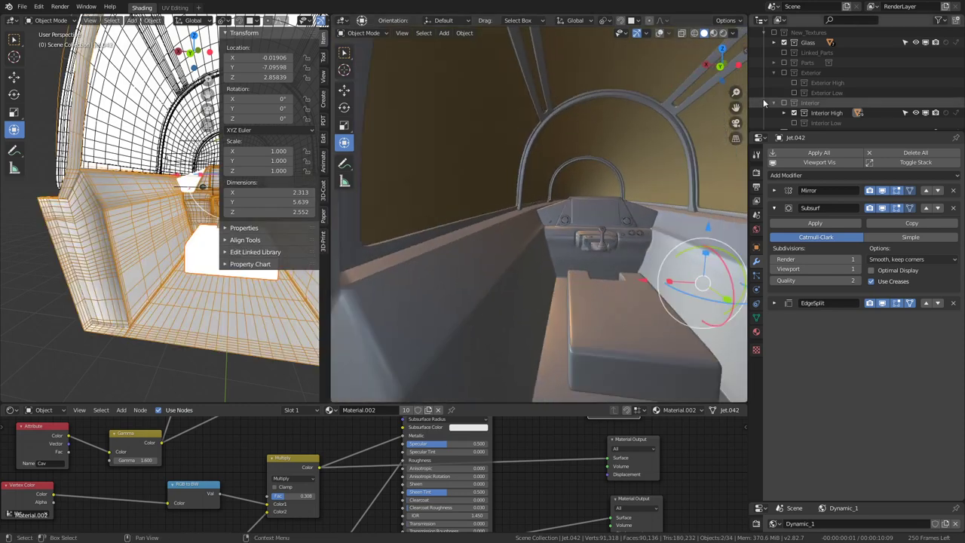
drag(837, 131, 834, 300)
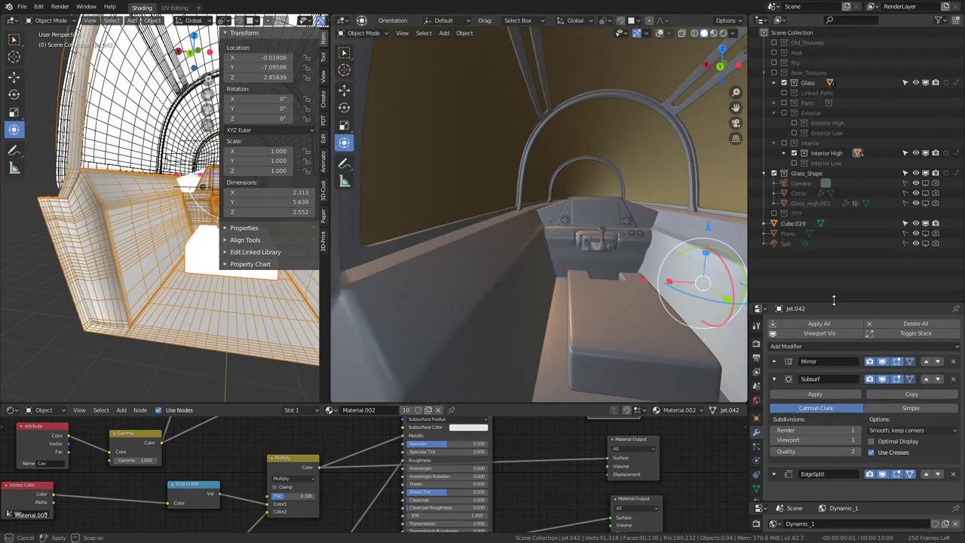
scroll(564, 245, down, 5)
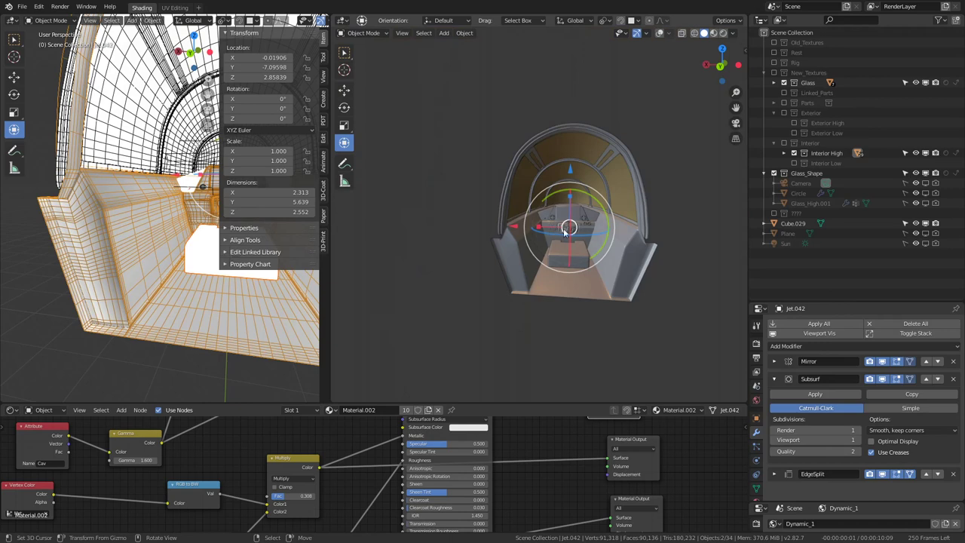
mouse_move(583, 232)
middle_down()
mouse_move(509, 246)
mouse_move(493, 261)
mouse_move(503, 281)
middle_up()
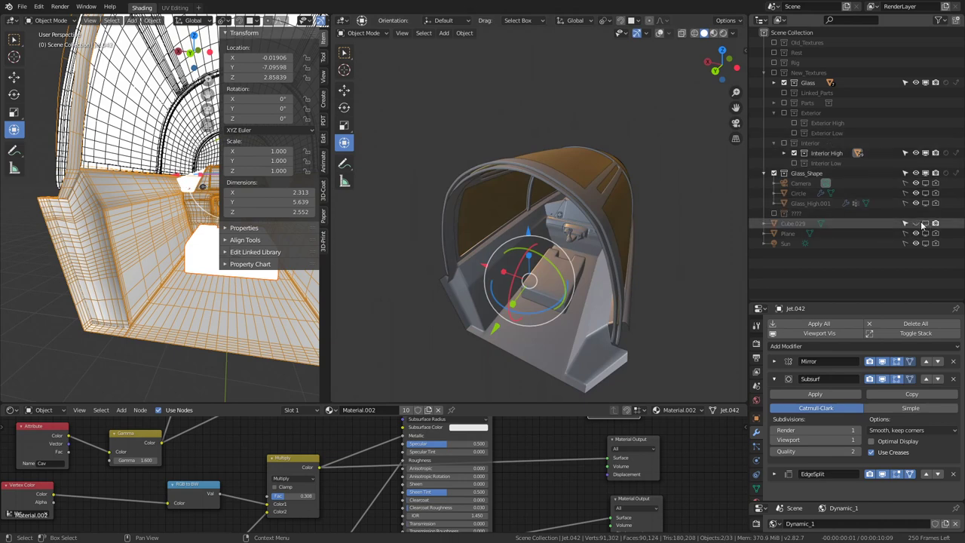
- Turn off Jet.042's wireframe overlay in Viewport Display and frame it in the view
mouse_move(120, 188)
middle_down()
mouse_move(103, 166)
mouse_move(128, 151)
middle_up()
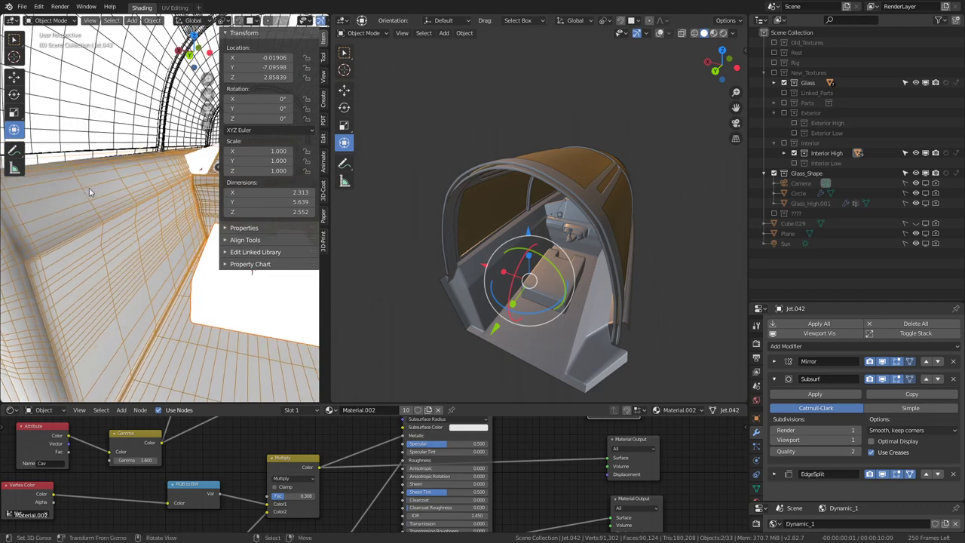
click(757, 417)
scroll(828, 400, down, 5)
scroll(943, 392, down, 2)
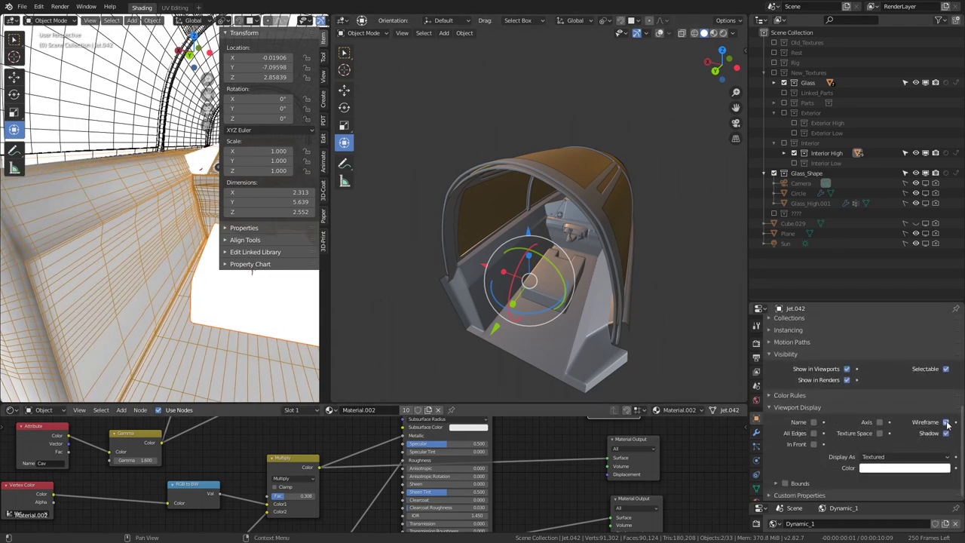
click(946, 422)
click(946, 422)
click(946, 422)
middle_drag(603, 287, 635, 273)
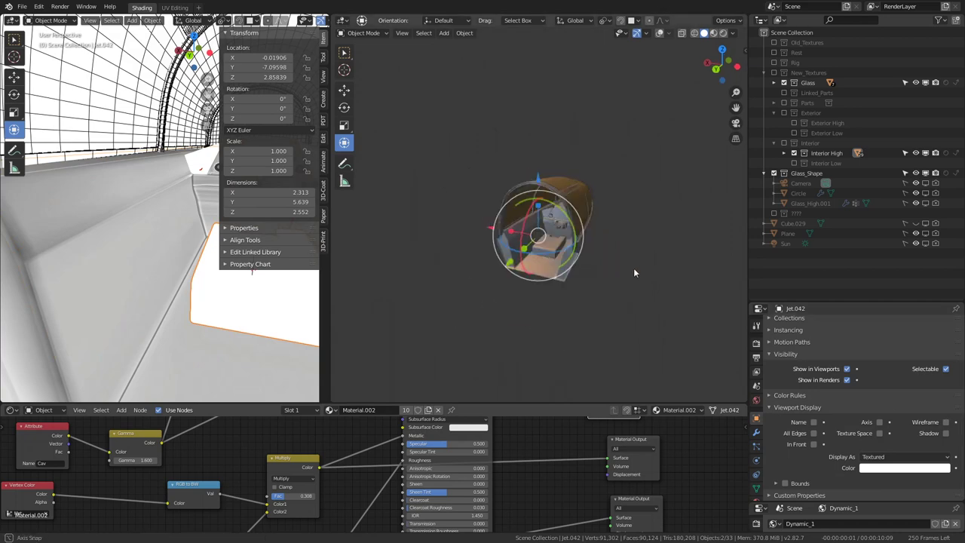
key(KP_Decimal)
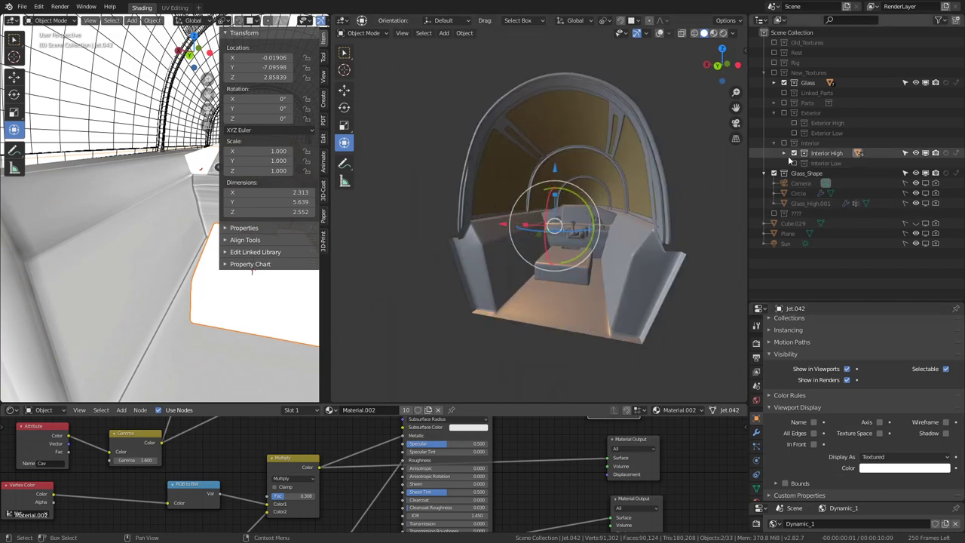
- Toggle the Interior High collection off and back on, expand it, and make jet.042 active
click(786, 153)
click(785, 154)
click(793, 153)
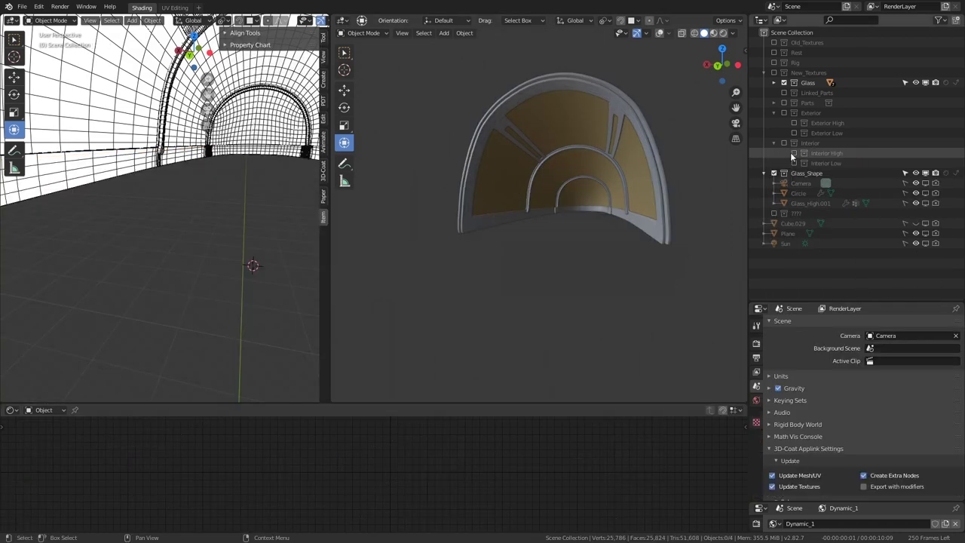
click(793, 154)
click(786, 153)
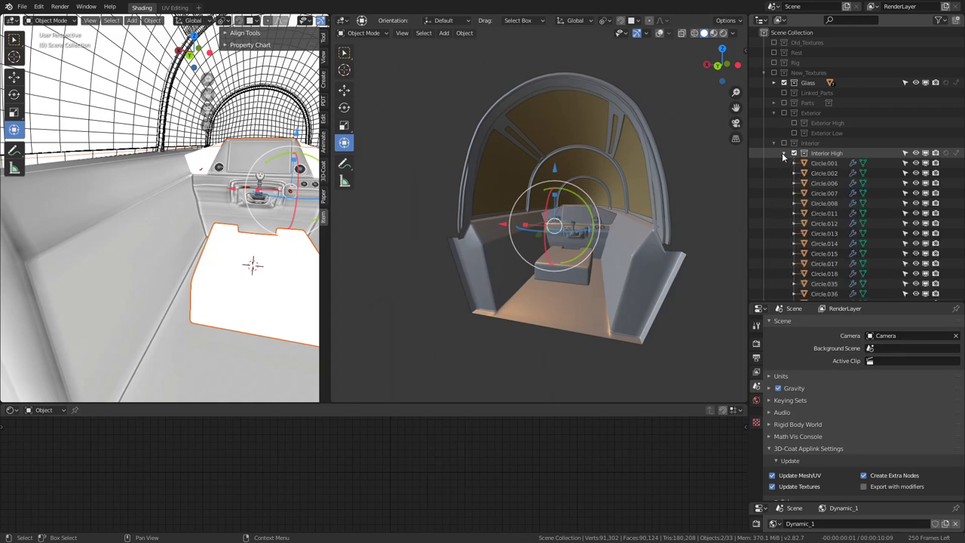
scroll(869, 195, down, 5)
scroll(869, 195, down, 4)
click(826, 182)
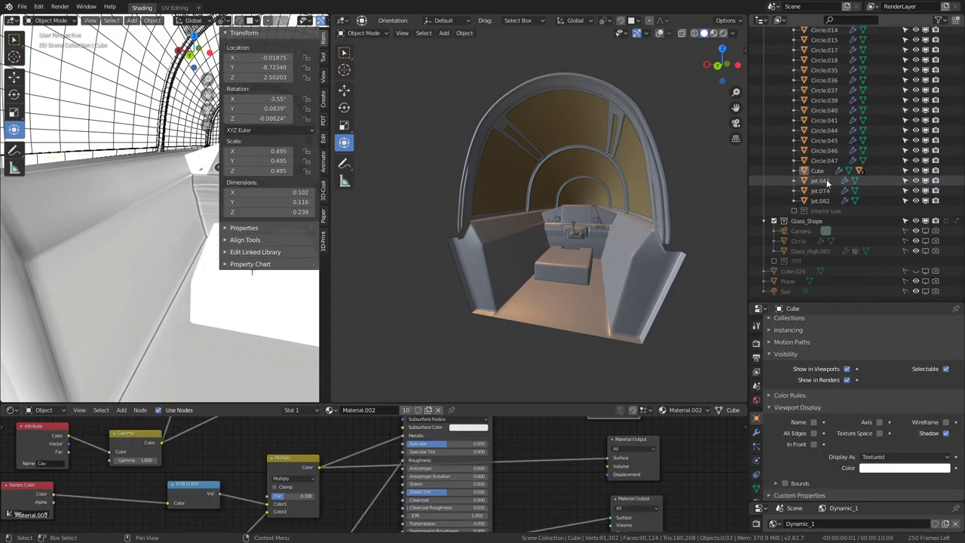
- Switch off Show in Viewports for jet.042, leaving it set to render
key(h)
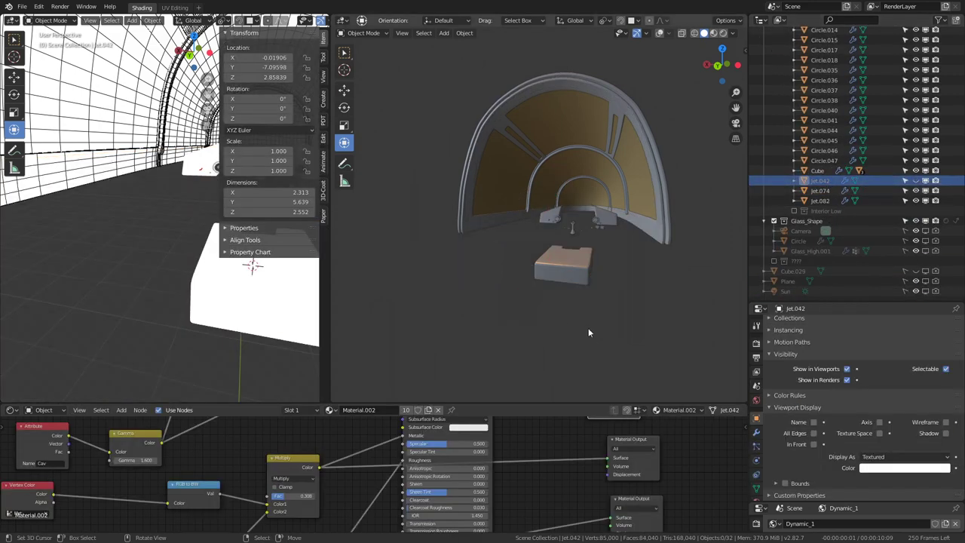
key(alt+h)
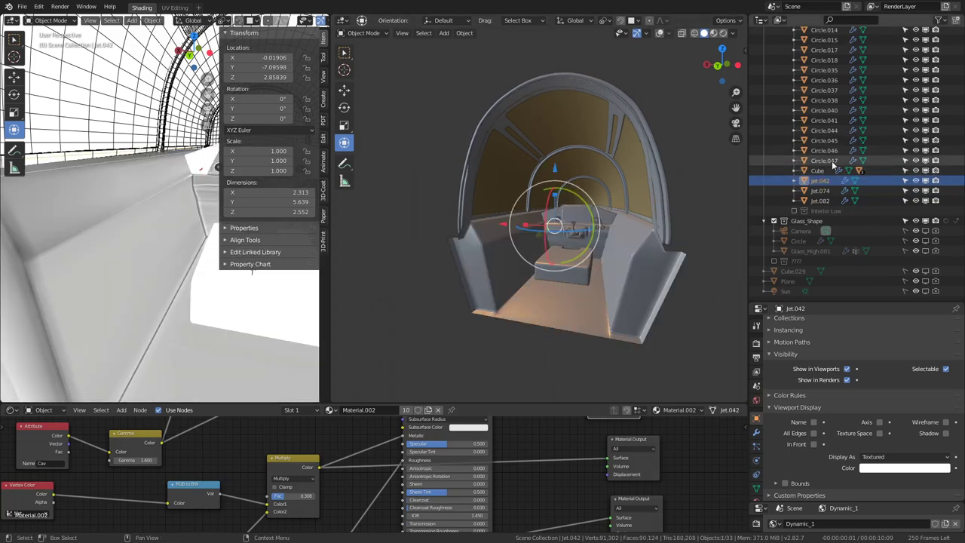
click(926, 181)
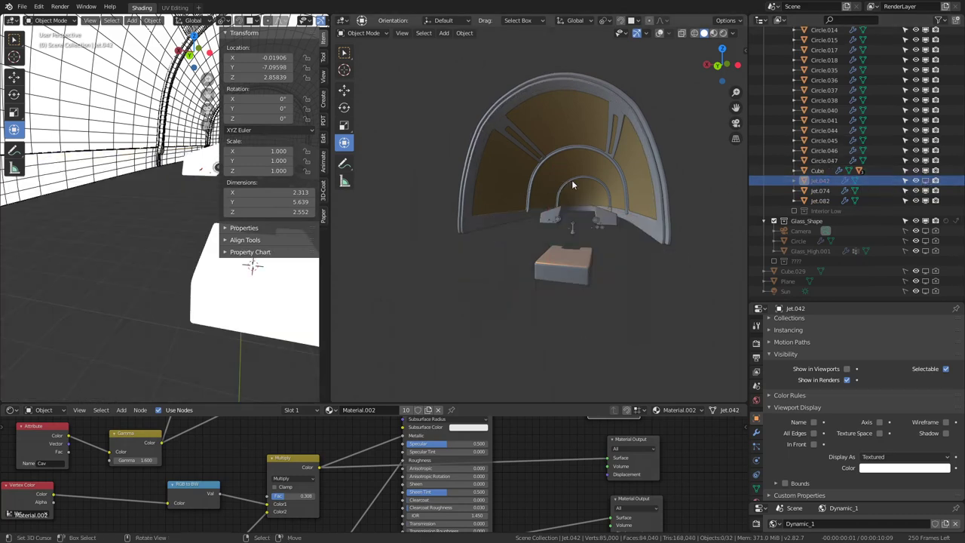
scroll(215, 195, down, 5)
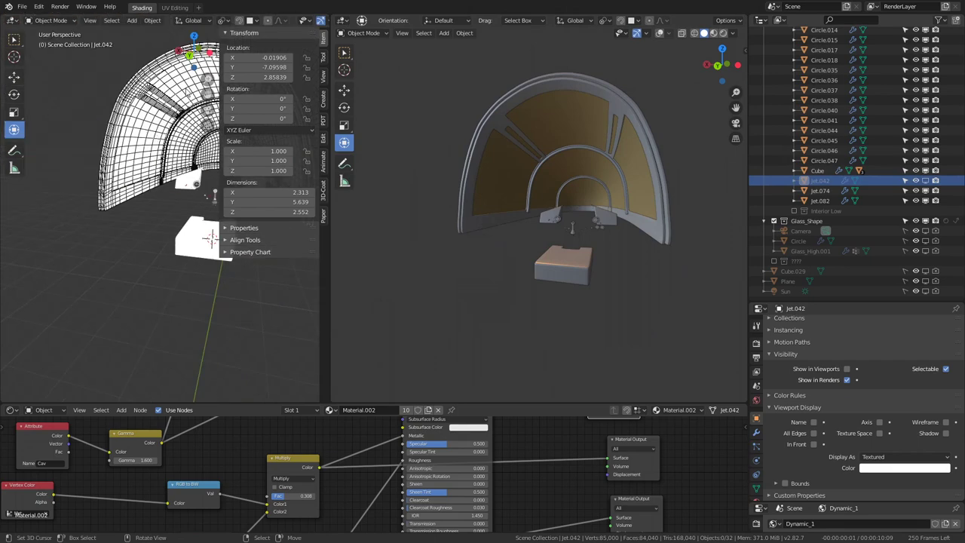
- Orbit the left view around the canopy arch and collapse the Interior collection
click(226, 34)
middle_drag(166, 226, 241, 211)
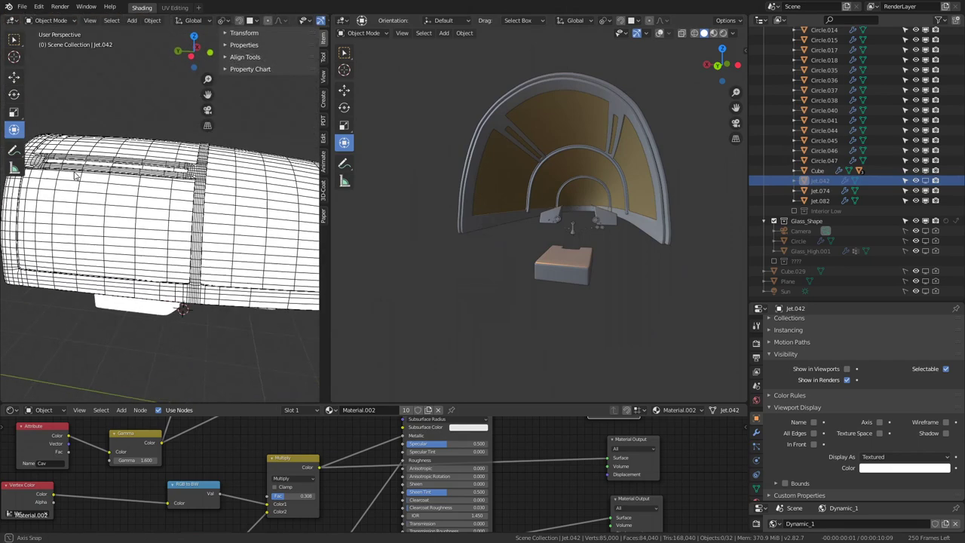
scroll(799, 151, up, 5)
mouse_move(151, 196)
middle_down()
mouse_move(174, 120)
mouse_move(273, 132)
mouse_move(98, 268)
middle_up()
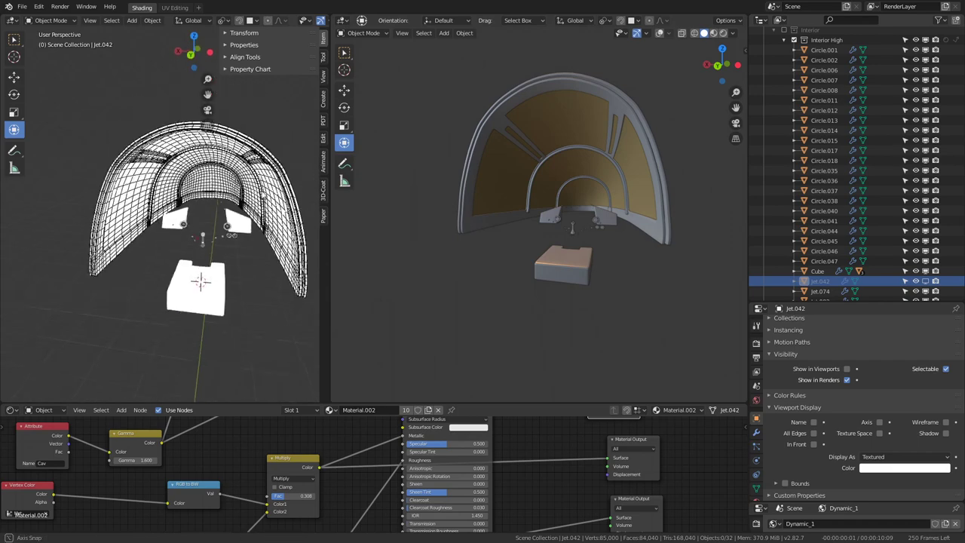
scroll(94, 272, up, 5)
scroll(195, 234, down, 5)
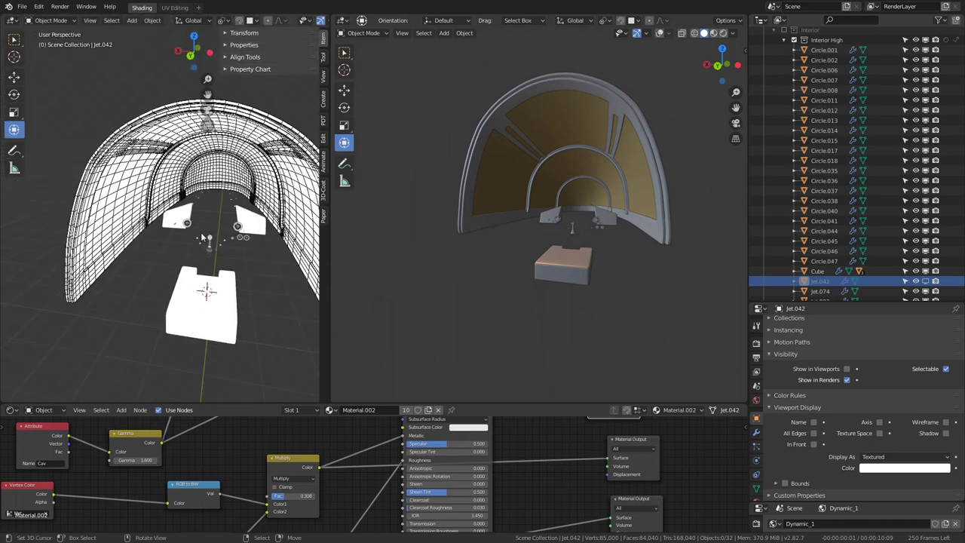
middle_drag(194, 234, 194, 271)
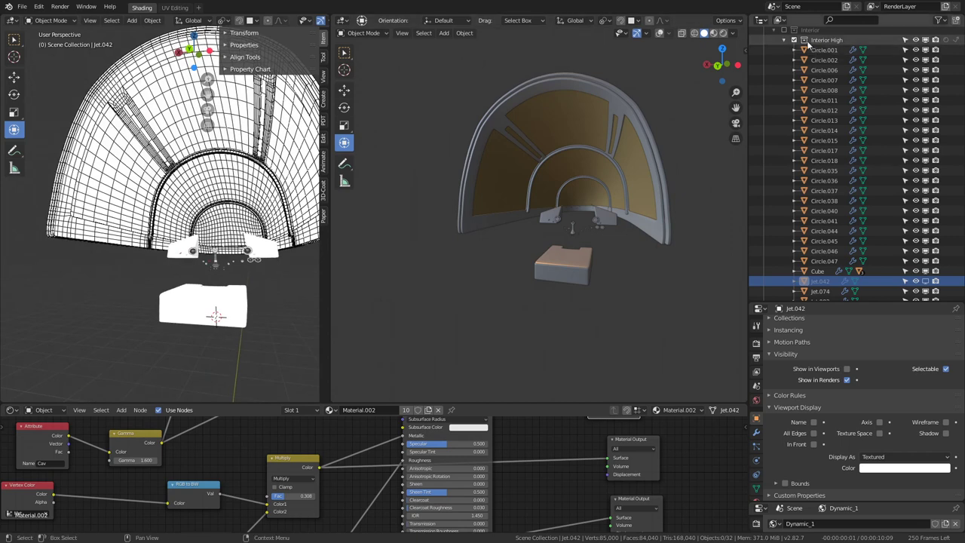
click(777, 32)
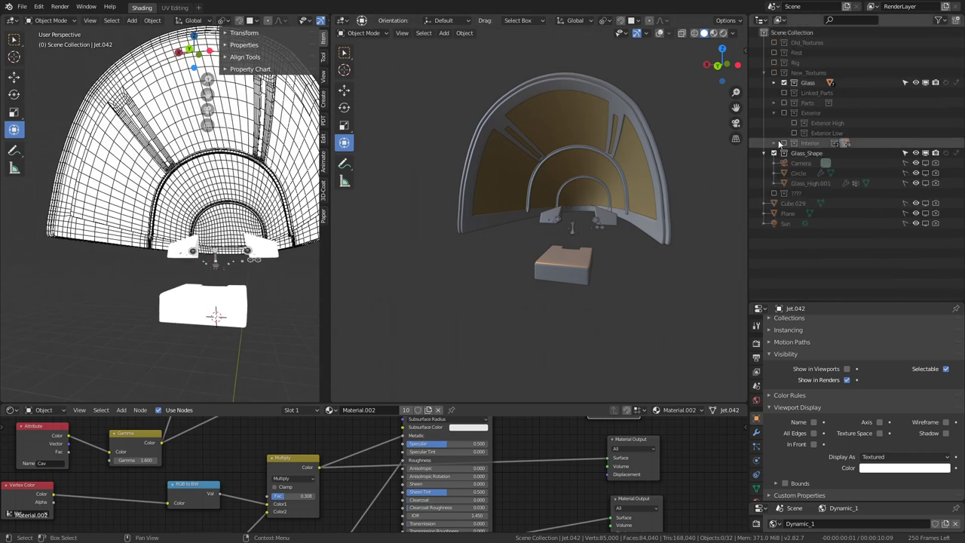
- Re-expand New_Textures and include the Exterior Low collection in the scene
click(764, 72)
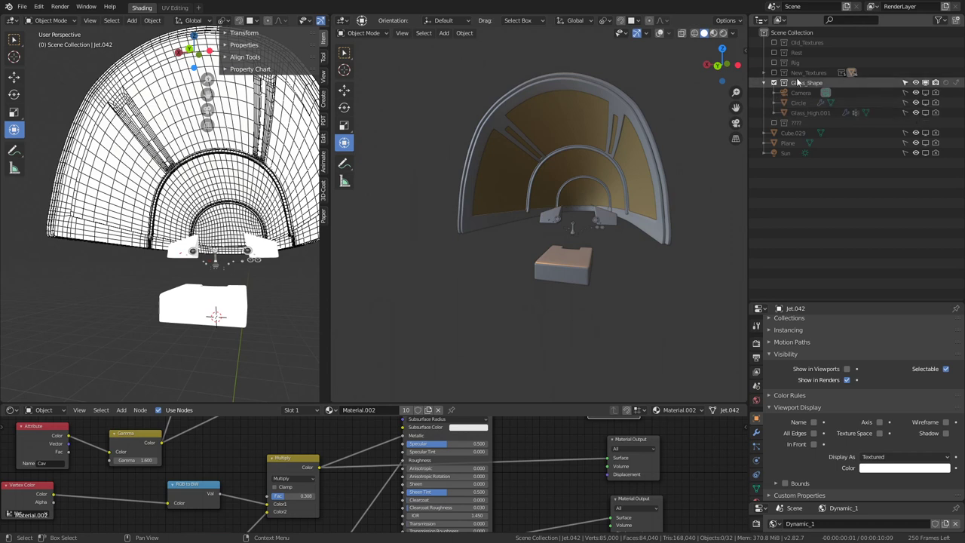
click(765, 72)
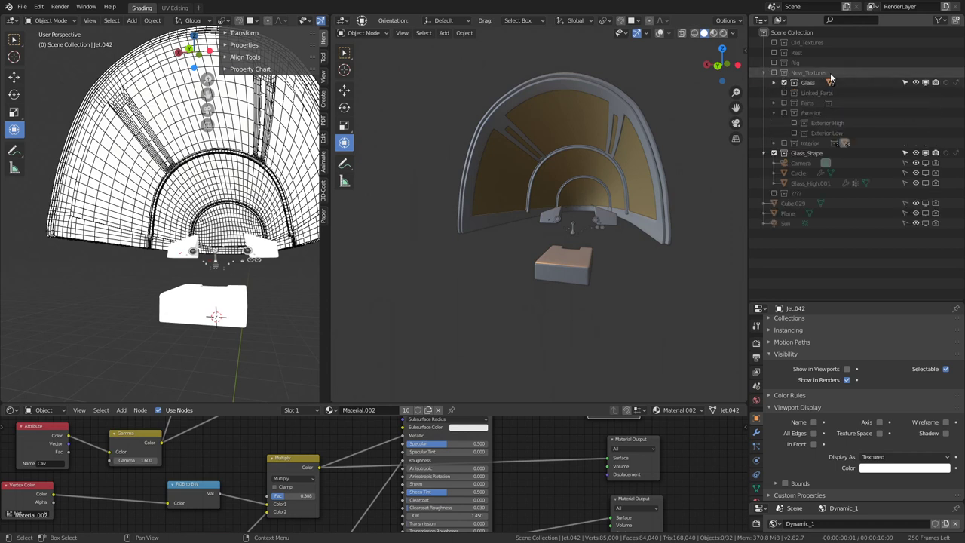
click(794, 133)
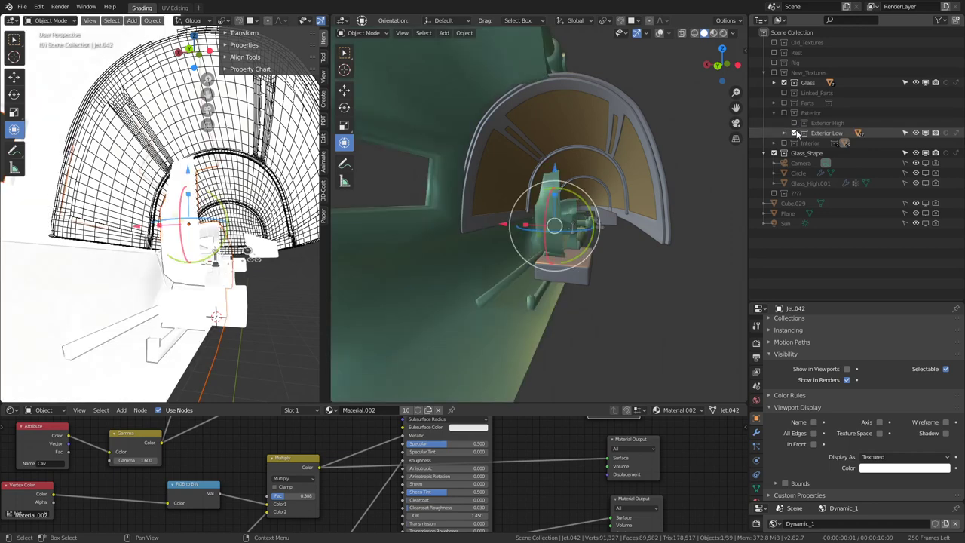
mouse_move(626, 181)
middle_down()
mouse_move(433, 180)
mouse_move(663, 173)
middle_up()
- Briefly try Exterior High, then settle on Exterior Low and view the fuselage from outside
click(793, 133)
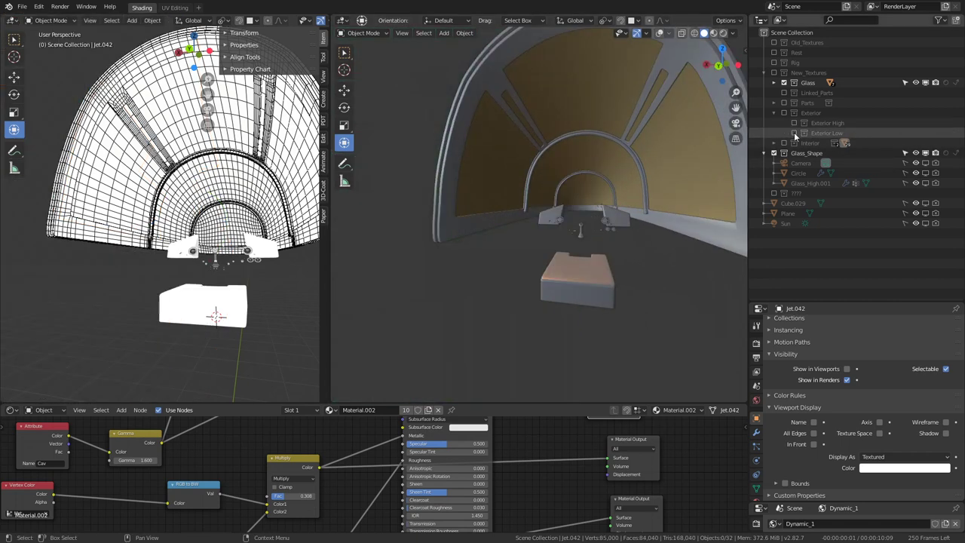
click(793, 123)
click(793, 123)
click(793, 133)
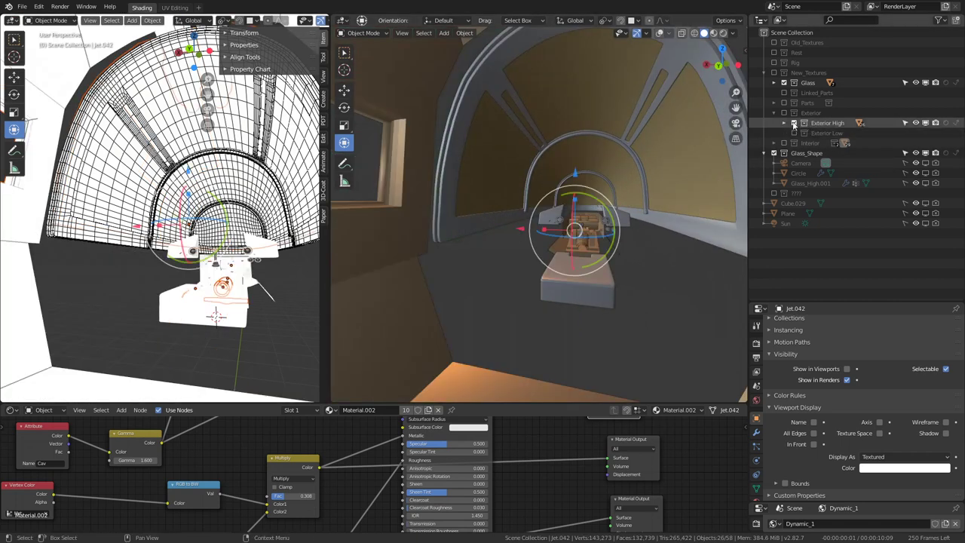
mouse_move(573, 189)
middle_down()
mouse_move(526, 175)
mouse_move(541, 181)
middle_up()
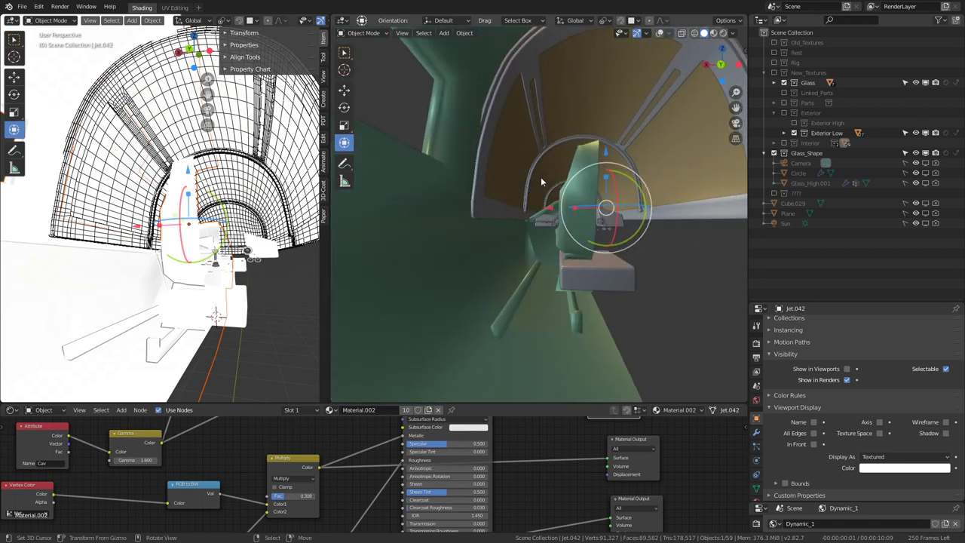
mouse_move(491, 257)
middle_down()
mouse_move(546, 252)
mouse_move(565, 287)
mouse_move(590, 276)
mouse_move(496, 252)
mouse_move(511, 229)
mouse_move(491, 216)
mouse_move(437, 216)
mouse_move(454, 181)
mouse_move(432, 191)
mouse_move(489, 252)
middle_up()
- Hide the large Jet.067 fuselage to expose the canopy
click(469, 225)
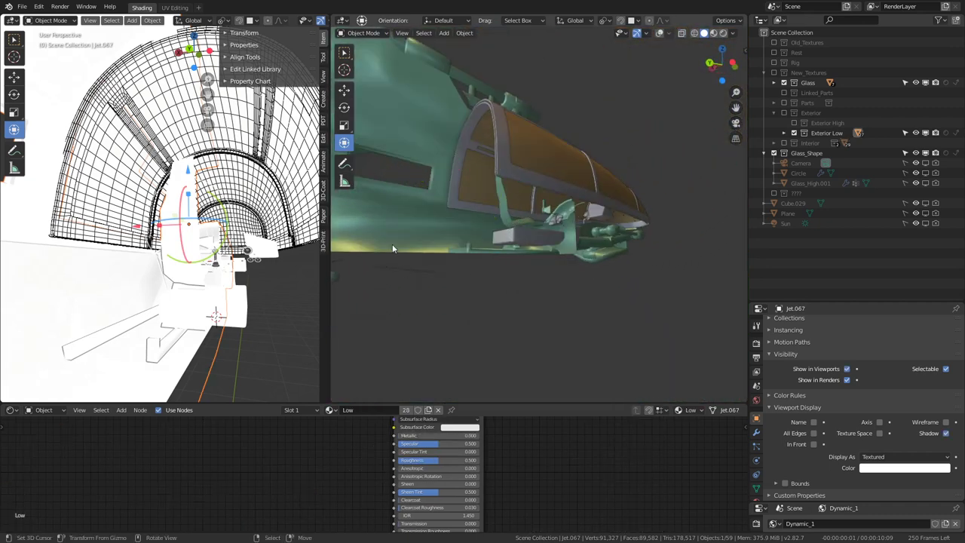
key(h)
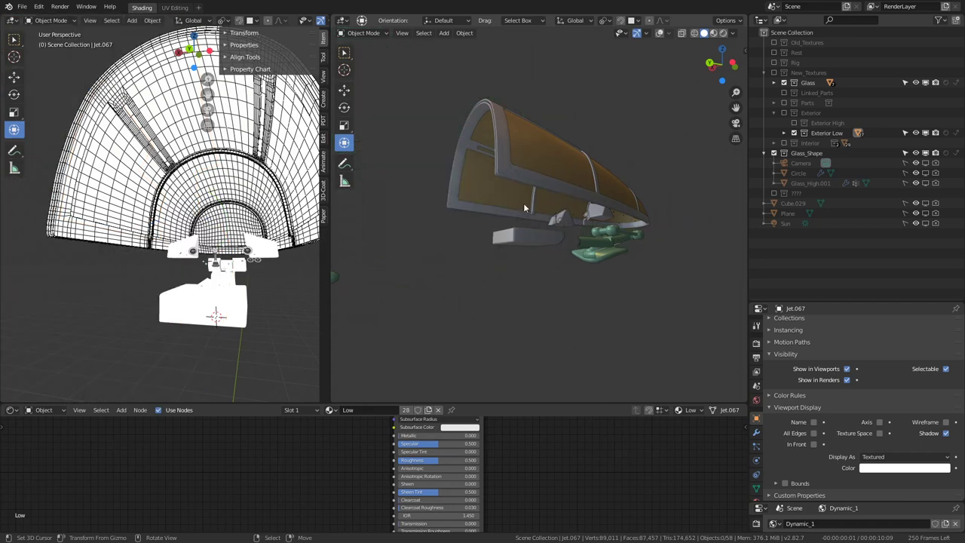
mouse_move(524, 203)
middle_down()
mouse_move(536, 188)
mouse_move(545, 200)
mouse_move(531, 141)
middle_up()
- Select the Glass_High canopy glass and zoom to a close angled view of its rim
click(545, 201)
scroll(634, 203, up, 3)
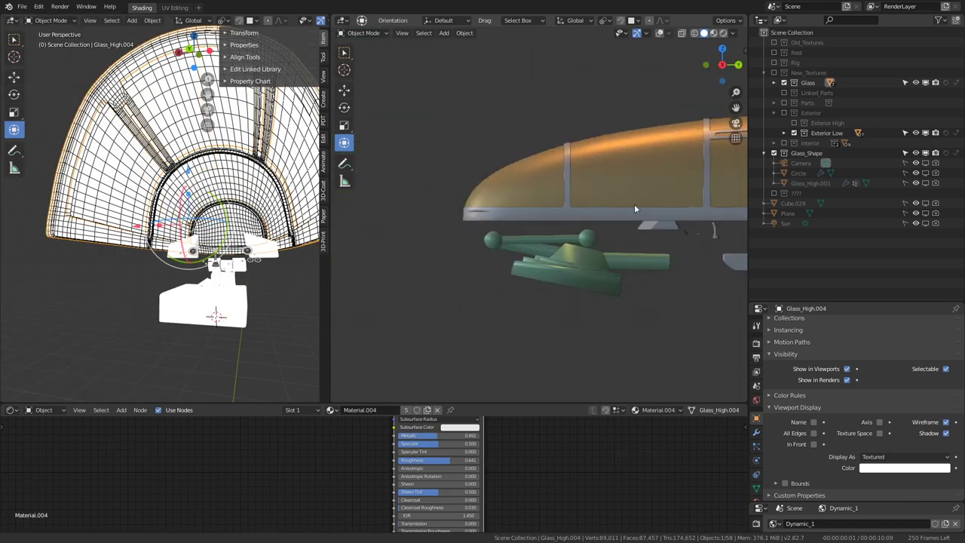
mouse_move(634, 204)
middle_down()
mouse_move(511, 244)
mouse_move(487, 239)
mouse_move(521, 255)
mouse_move(458, 237)
mouse_move(480, 186)
mouse_move(544, 161)
mouse_move(579, 207)
mouse_move(494, 224)
middle_up()
click(520, 252)
scroll(480, 186, down, 3)
scroll(579, 206, up, 3)
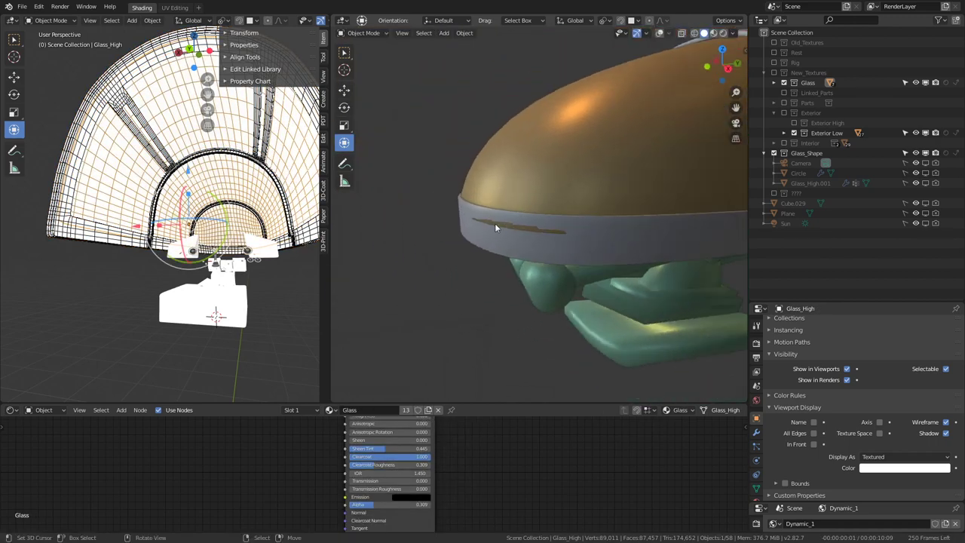
- Enter Edit Mode on Glass_High and orbit to an angled side view of the rim
key(Tab)
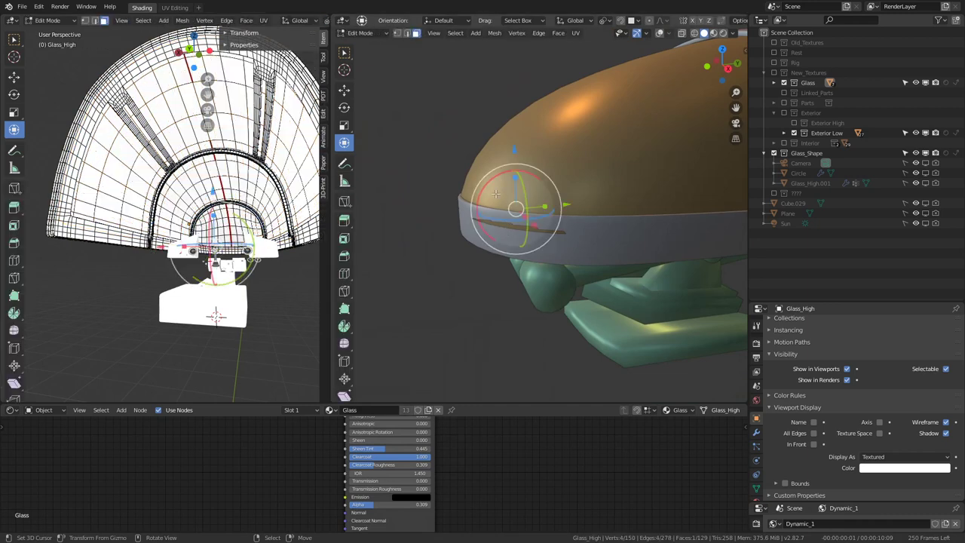
middle_drag(579, 207, 614, 204)
scroll(614, 205, up, 2)
scroll(125, 177, down, 3)
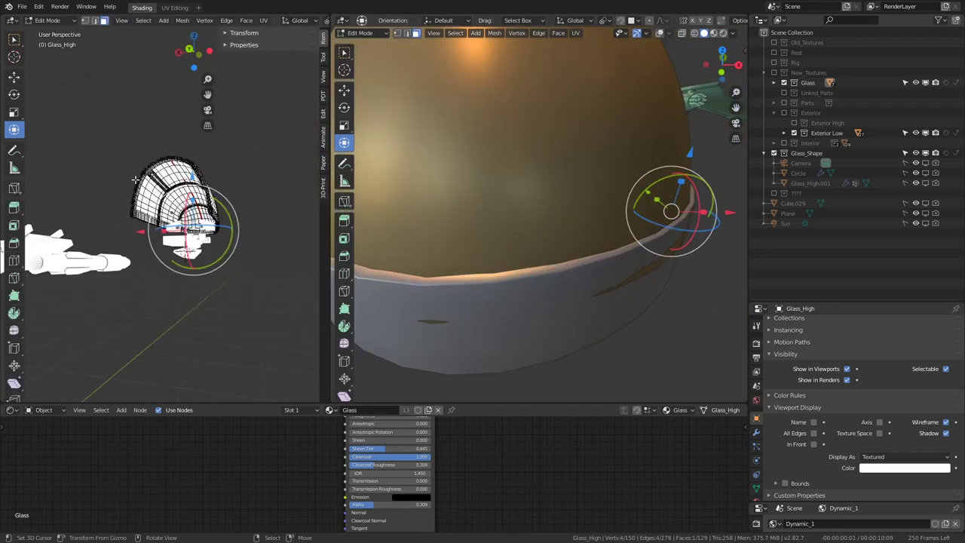
mouse_move(136, 179)
middle_down()
mouse_move(221, 188)
mouse_move(183, 264)
mouse_move(129, 42)
middle_up()
scroll(144, 178, up, 5)
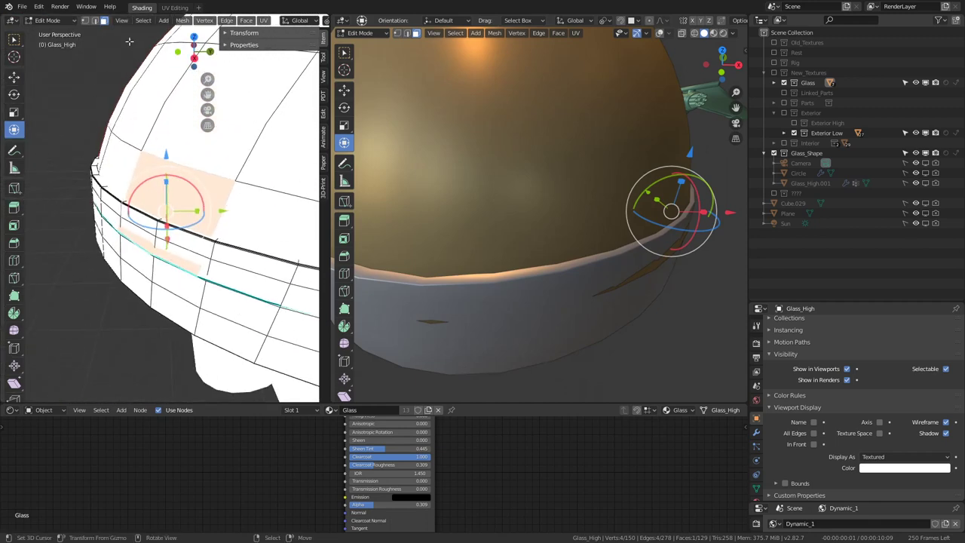
- In Edge select, slide a rim edge 0.021 along its normal using Normal orientation
click(95, 21)
click(155, 257)
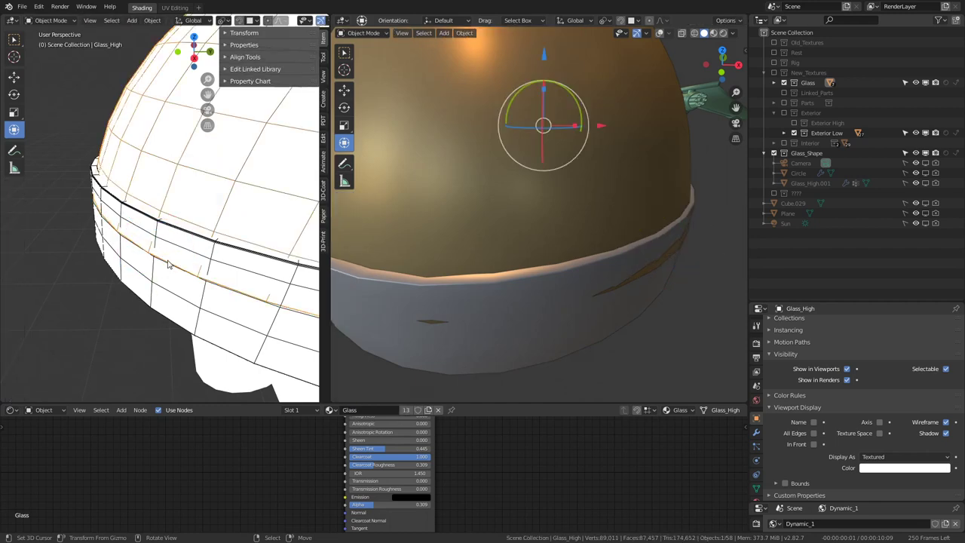
key(g)
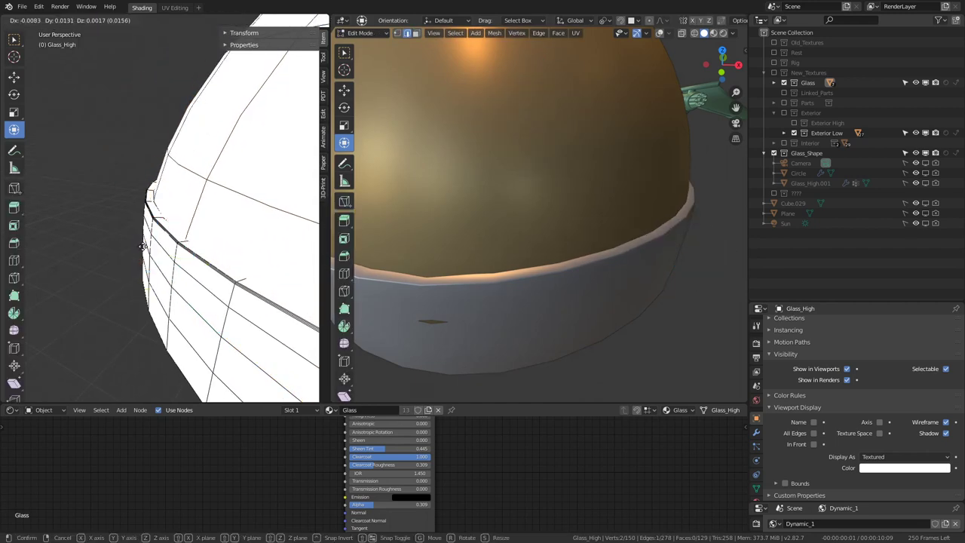
click(142, 246)
middle_drag(142, 246, 121, 223)
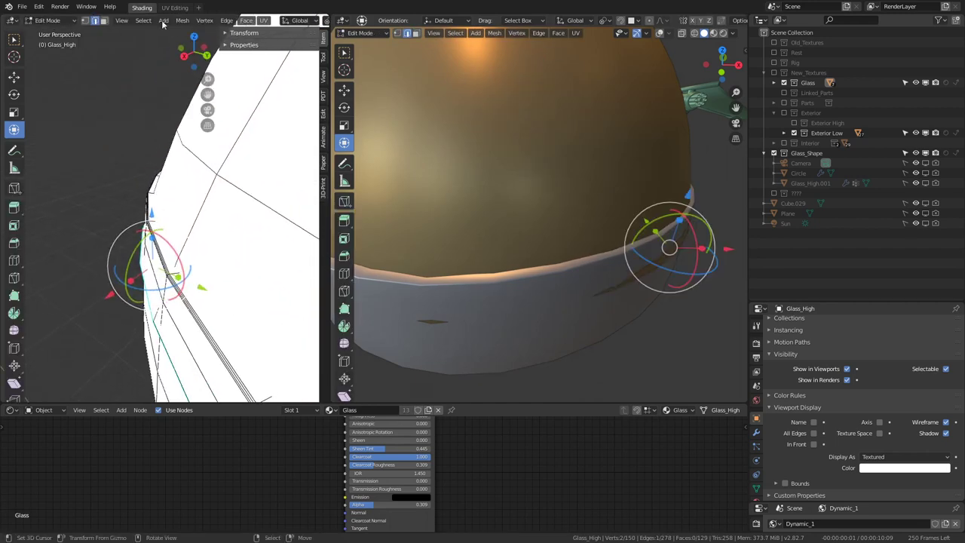
click(307, 23)
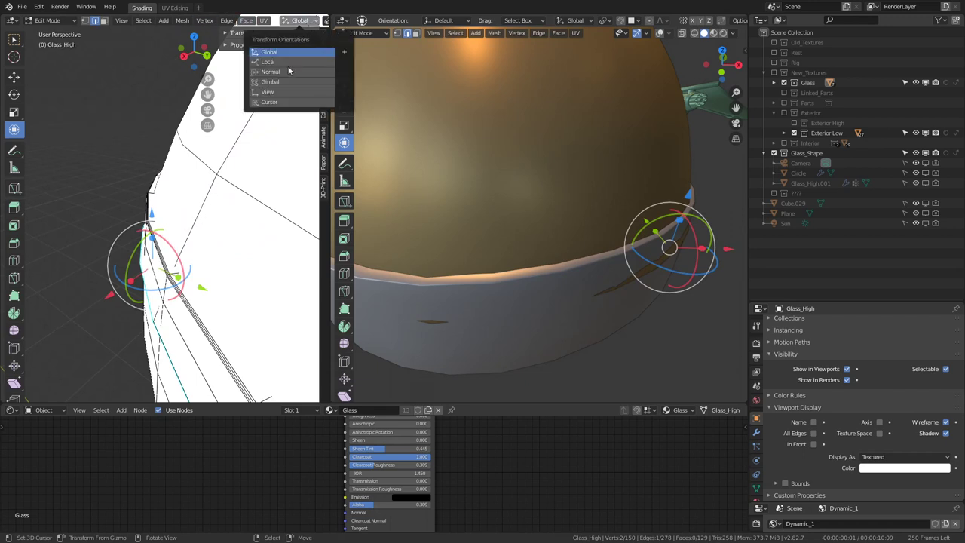
click(283, 72)
drag(102, 257, 115, 260)
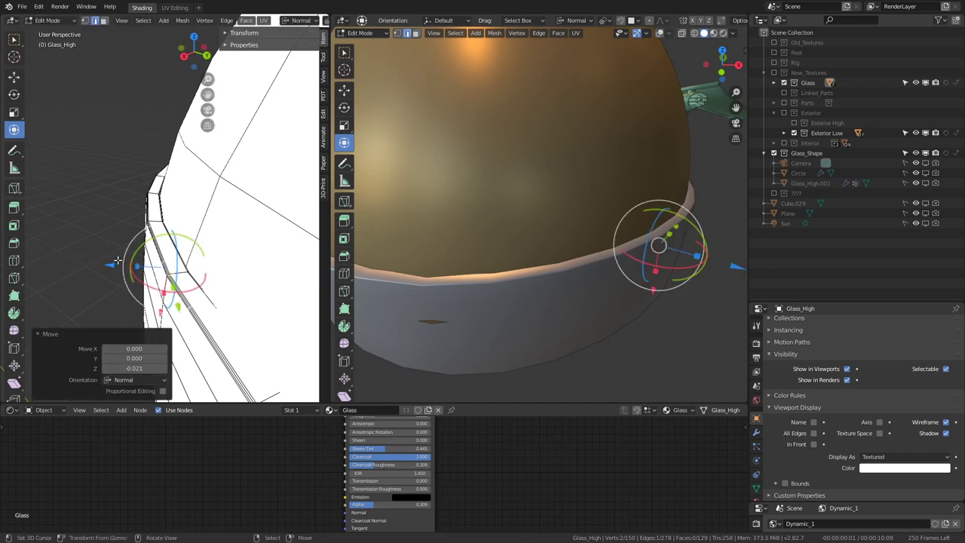
mouse_move(115, 260)
middle_down()
mouse_move(117, 269)
mouse_move(187, 260)
middle_up()
- Select another part of the rim from below the dome and rotate it slightly
middle_drag(118, 256, 187, 182)
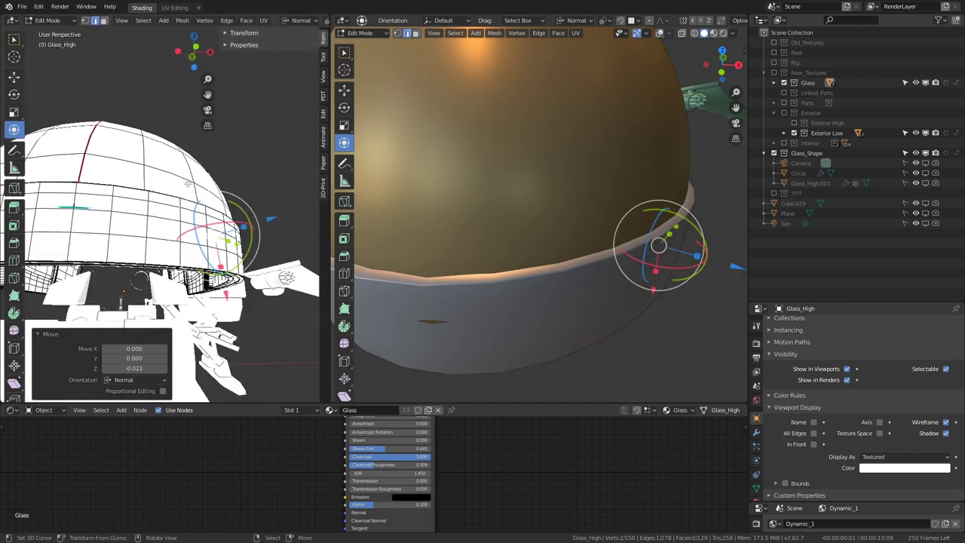
click(92, 207)
mouse_move(92, 208)
middle_down()
mouse_move(208, 177)
mouse_move(234, 153)
middle_up()
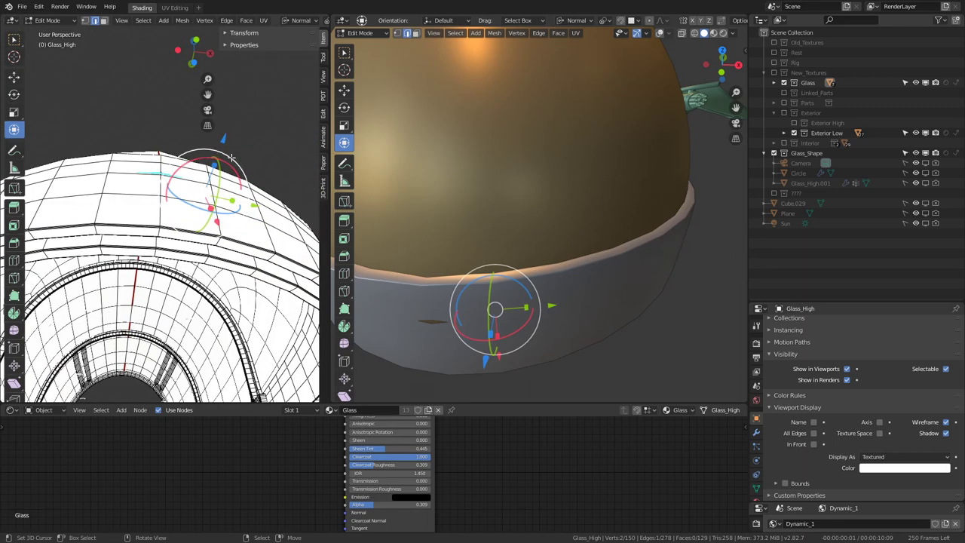
key(r)
click(223, 161)
- In Vertex select, move a vertex at the top of the mesh along Z
click(87, 21)
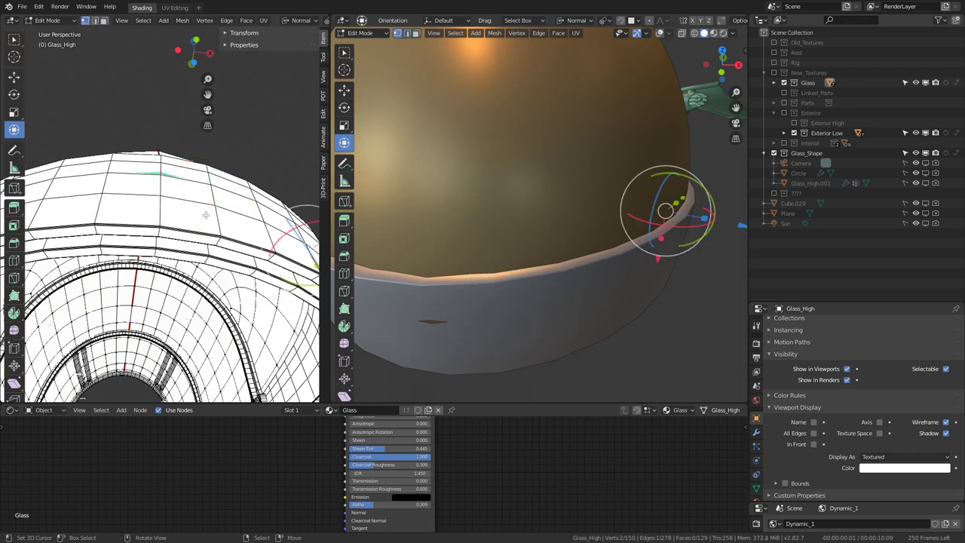
click(162, 170)
key(g)
key(z)
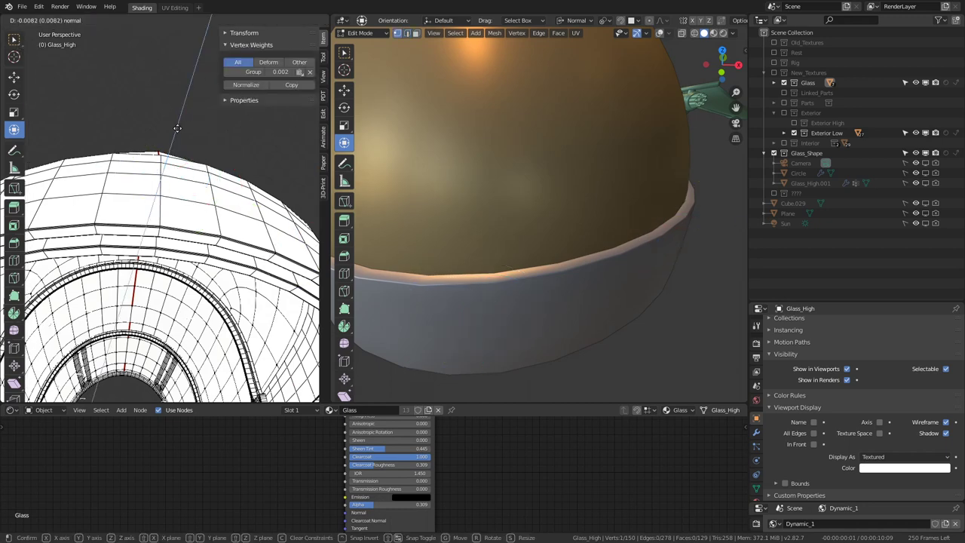
click(176, 129)
middle_drag(177, 129, 299, 181)
- Return to Object Mode and swap Exterior Low for Exterior High in the Outliner
key(Tab)
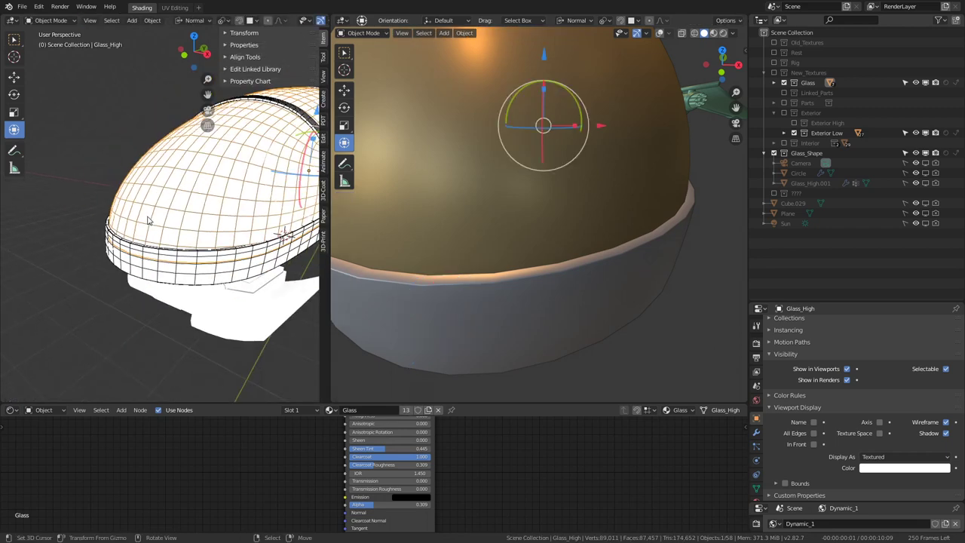
middle_drag(204, 123, 159, 220)
mouse_move(462, 222)
middle_down()
mouse_move(501, 232)
mouse_move(603, 204)
middle_up()
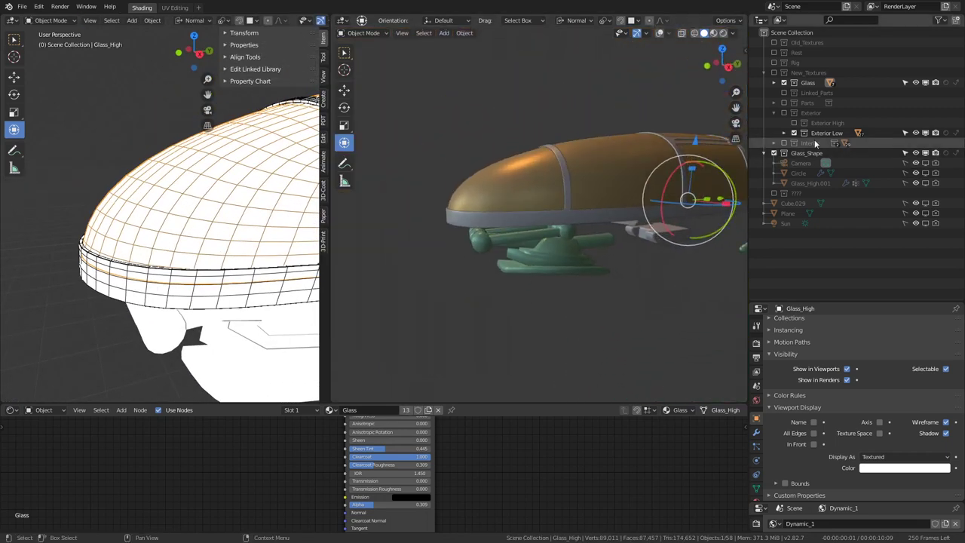
click(795, 133)
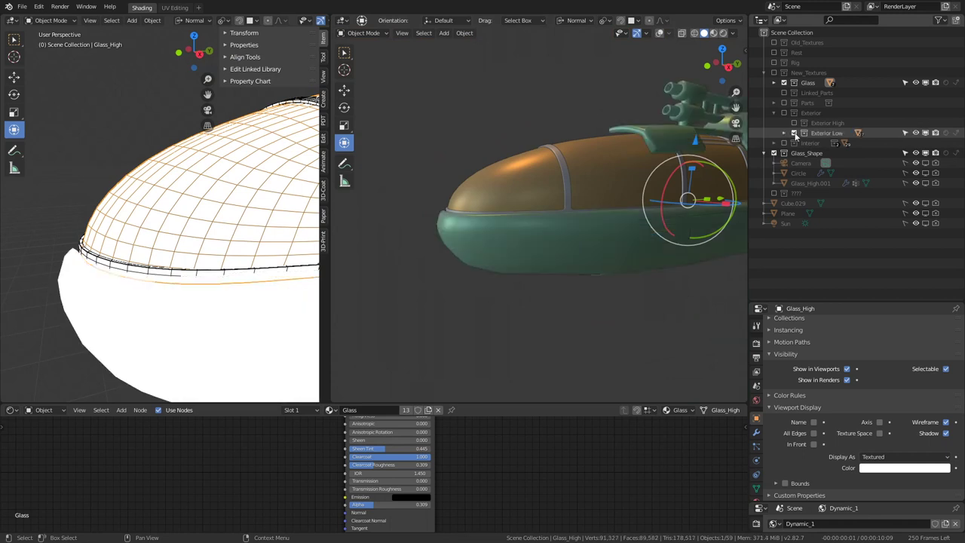
click(794, 123)
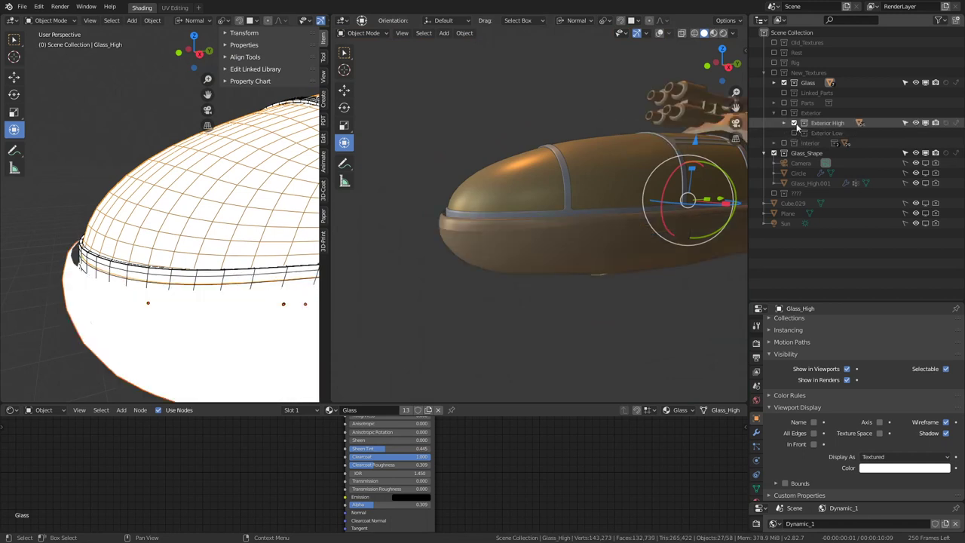
mouse_move(573, 222)
middle_down()
mouse_move(604, 217)
mouse_move(623, 187)
mouse_move(703, 237)
mouse_move(675, 309)
mouse_move(584, 276)
mouse_move(587, 238)
middle_up()
scroll(558, 239, up, 5)
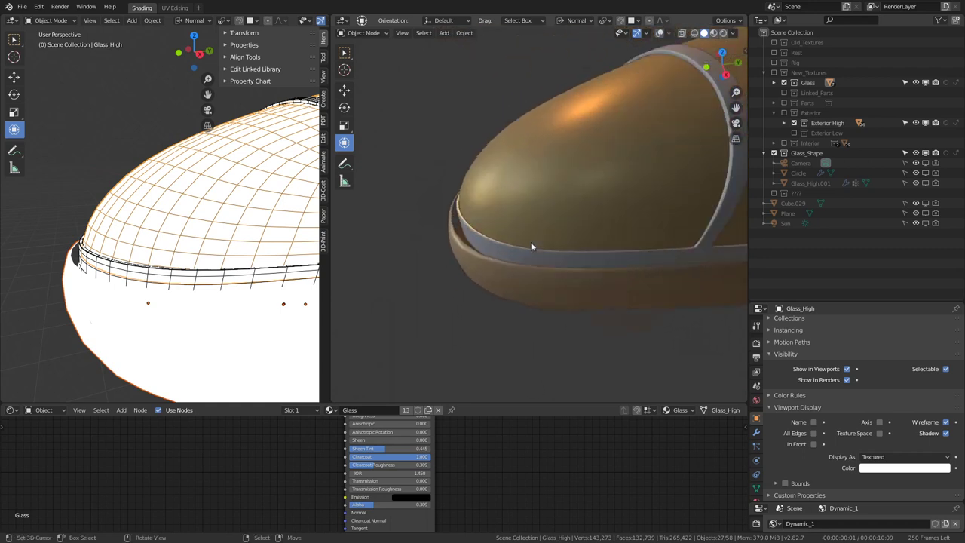
- Select the Jet.049 hull, start a move, and cancel it, leaving it in place
click(488, 276)
key(g)
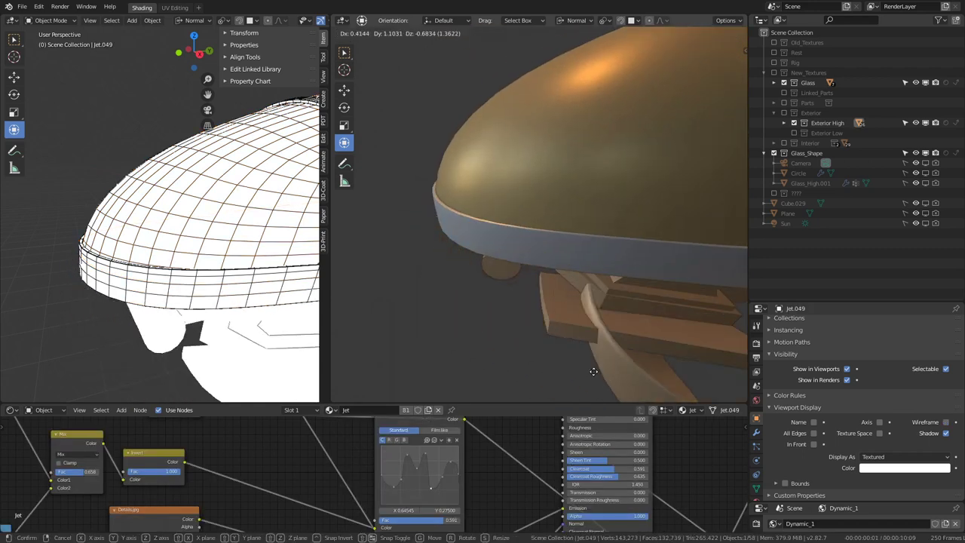
right_click(594, 371)
scroll(384, 241, down, 4)
- Orbit and zoom around the ship to inspect the canopy and fuselage
mouse_move(384, 241)
middle_down()
mouse_move(520, 239)
mouse_move(629, 217)
mouse_move(508, 236)
mouse_move(475, 179)
mouse_move(498, 111)
mouse_move(518, 214)
mouse_move(559, 212)
mouse_move(472, 245)
middle_up()
scroll(559, 211, up, 3)
scroll(487, 234, up, 4)
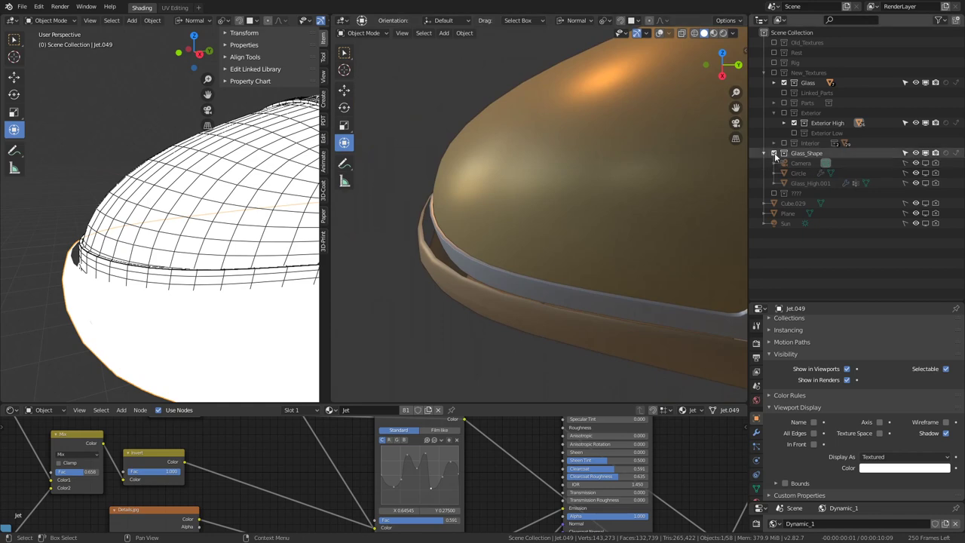
scroll(395, 249, down, 4)
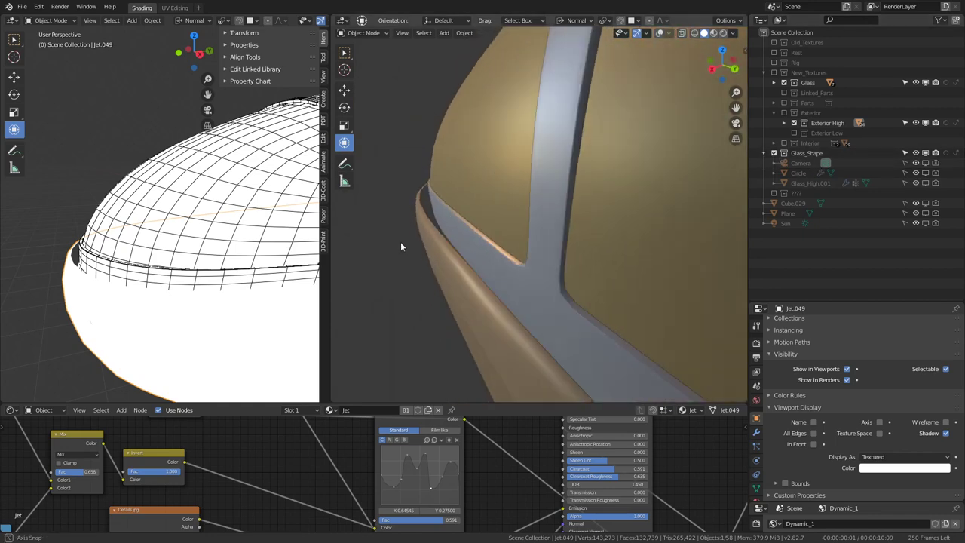
mouse_move(401, 241)
middle_down()
mouse_move(583, 243)
mouse_move(490, 245)
middle_up()
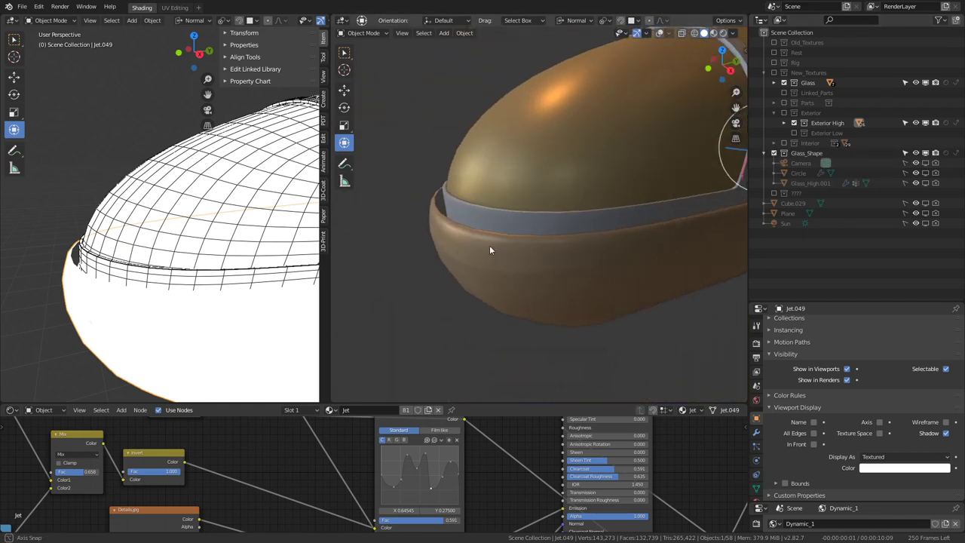
scroll(513, 230, down, 3)
middle_drag(532, 219, 586, 208)
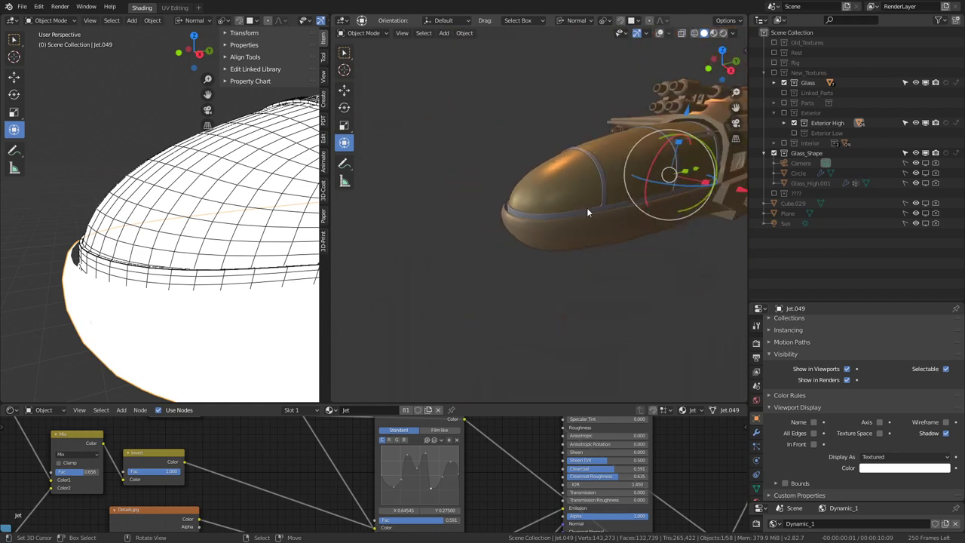
scroll(587, 208, up, 5)
mouse_move(498, 224)
middle_down()
mouse_move(434, 203)
mouse_move(447, 196)
middle_up()
scroll(447, 196, down, 5)
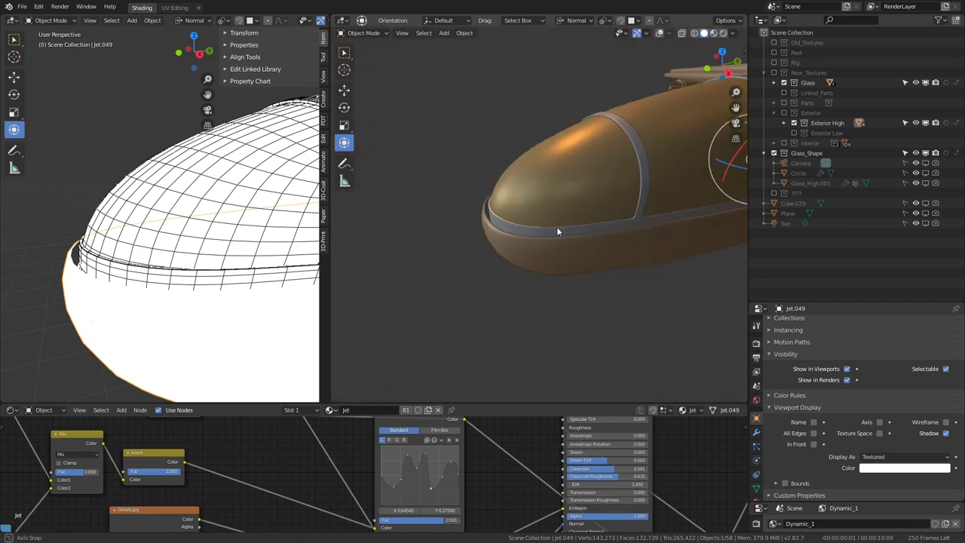
scroll(556, 229, down, 1)
- Hide the Exterior High collection in the Outliner
click(794, 123)
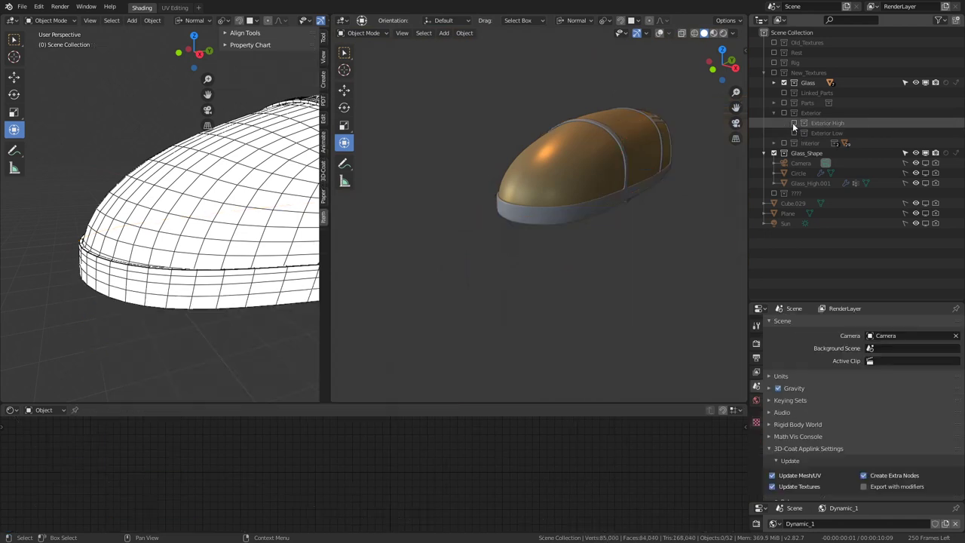
click(793, 123)
click(793, 131)
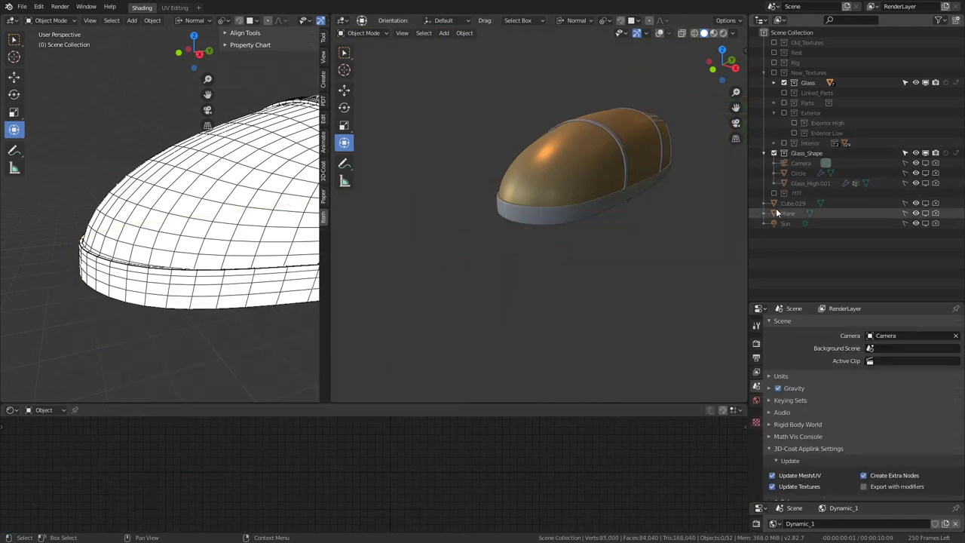
- Expand the Interior collection, make Jet.042 visible, and select the cockpit shell
click(773, 143)
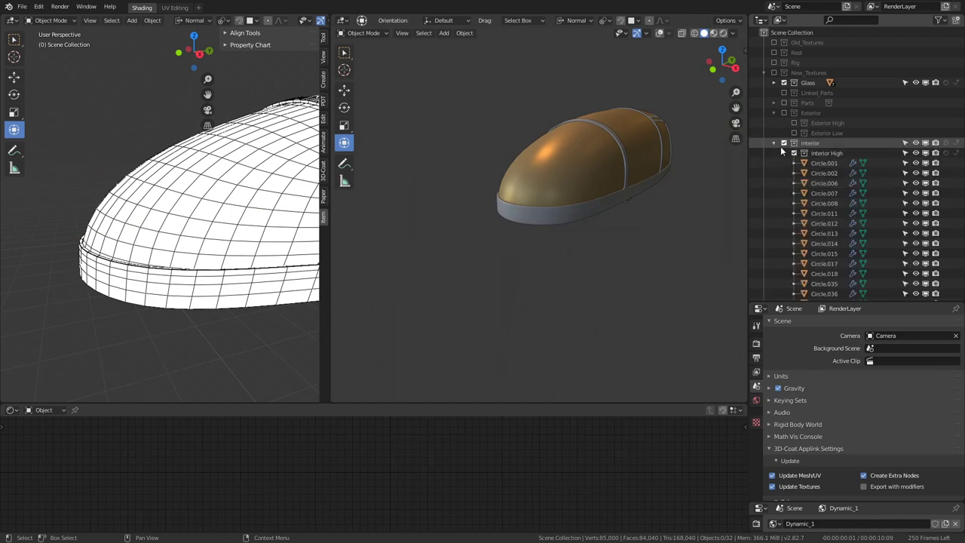
middle_drag(540, 240, 545, 197)
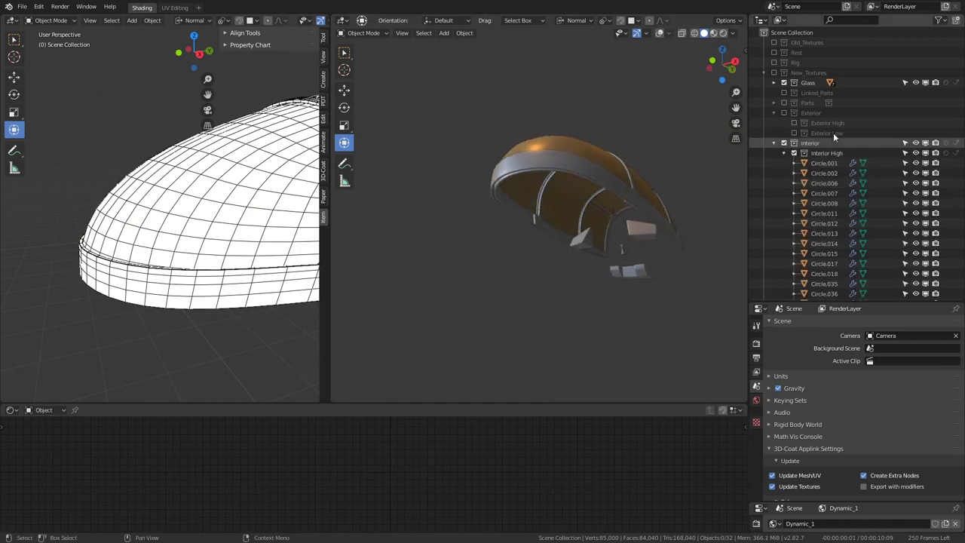
scroll(860, 158, down, 5)
scroll(890, 170, down, 5)
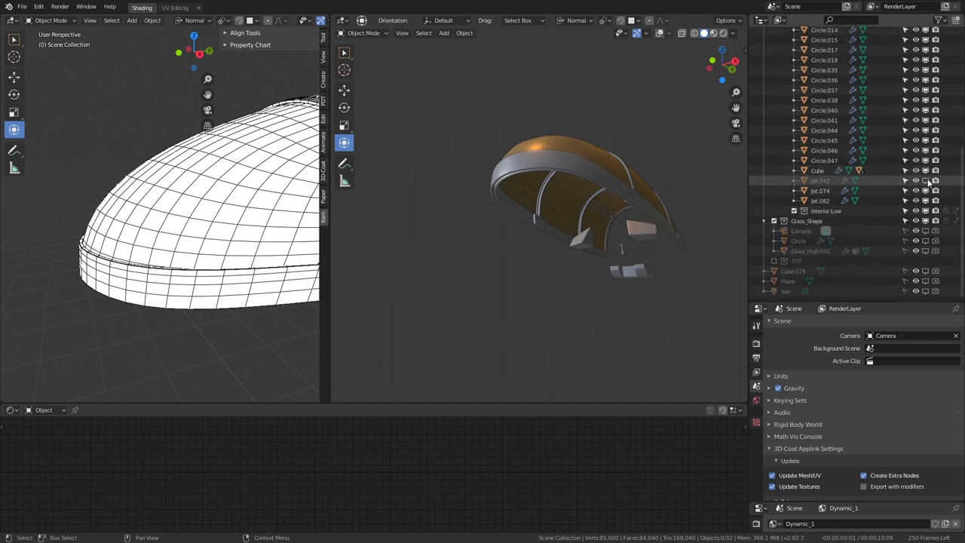
click(929, 183)
mouse_move(553, 207)
middle_down()
mouse_move(546, 244)
mouse_move(527, 227)
mouse_move(493, 224)
mouse_move(508, 219)
mouse_move(469, 201)
middle_up()
click(525, 242)
scroll(504, 223, down, 5)
scroll(508, 219, down, 2)
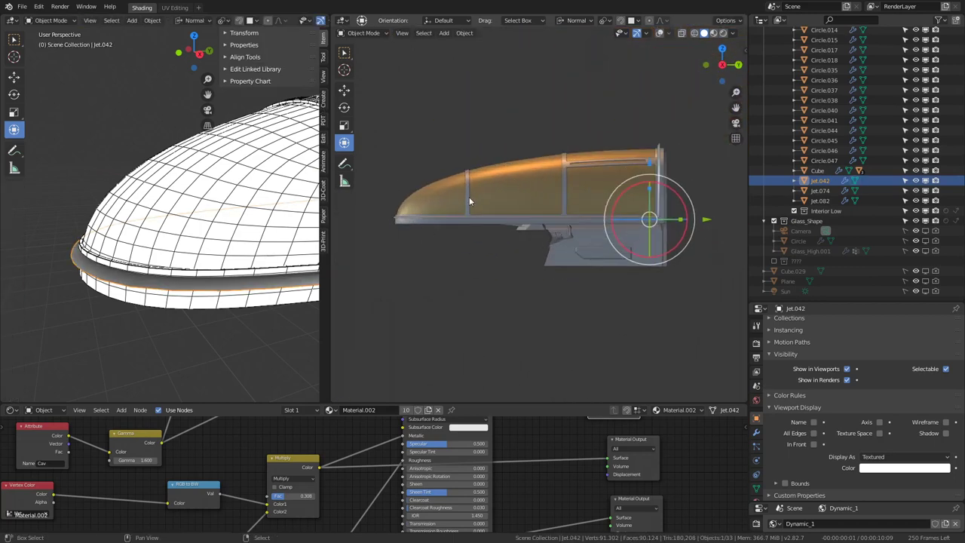
- Add and delete a trial cube, then switch to the side view
key(shift+a)
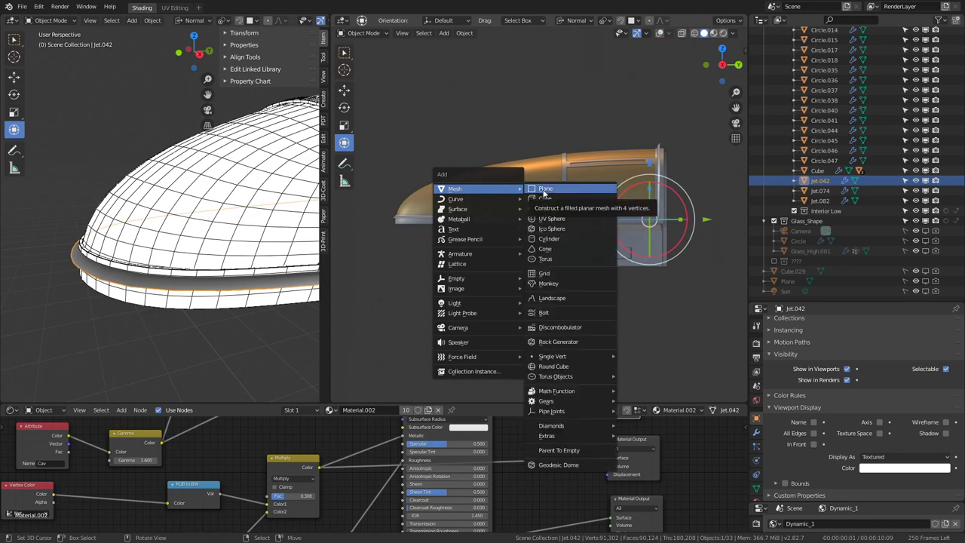
click(546, 199)
mouse_move(546, 199)
middle_down()
mouse_move(457, 210)
mouse_move(584, 191)
mouse_move(599, 153)
middle_up()
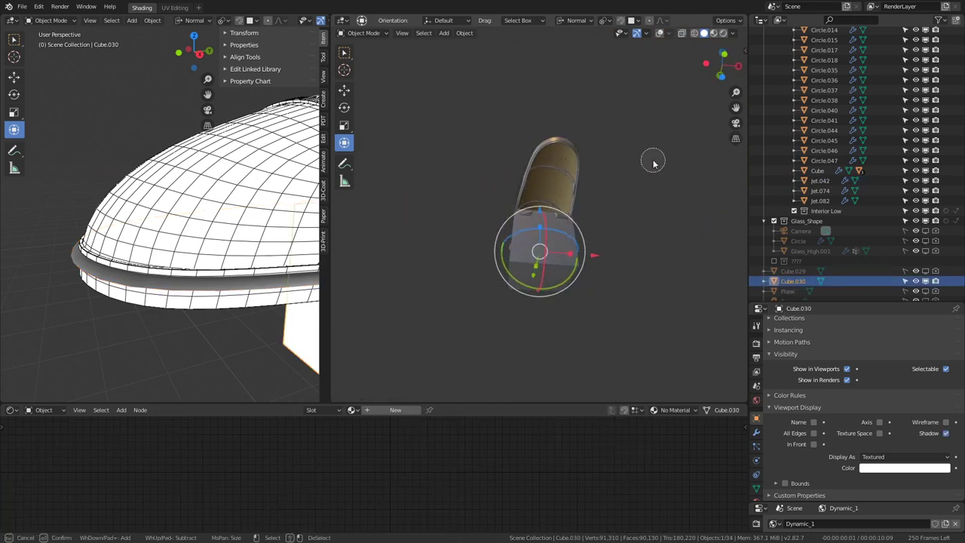
key(Delete)
key(shift+a)
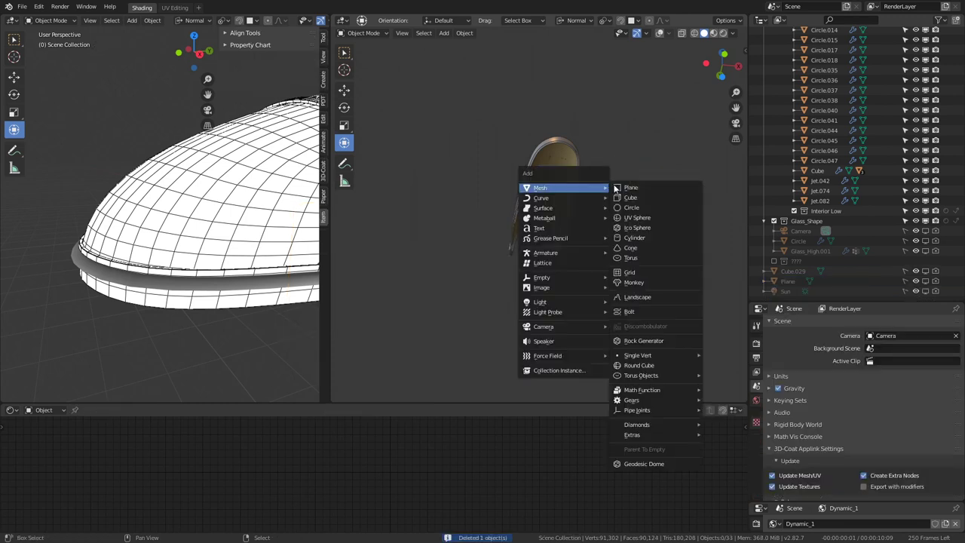
key(Escape)
middle_drag(616, 187, 652, 188)
key(KP_3)
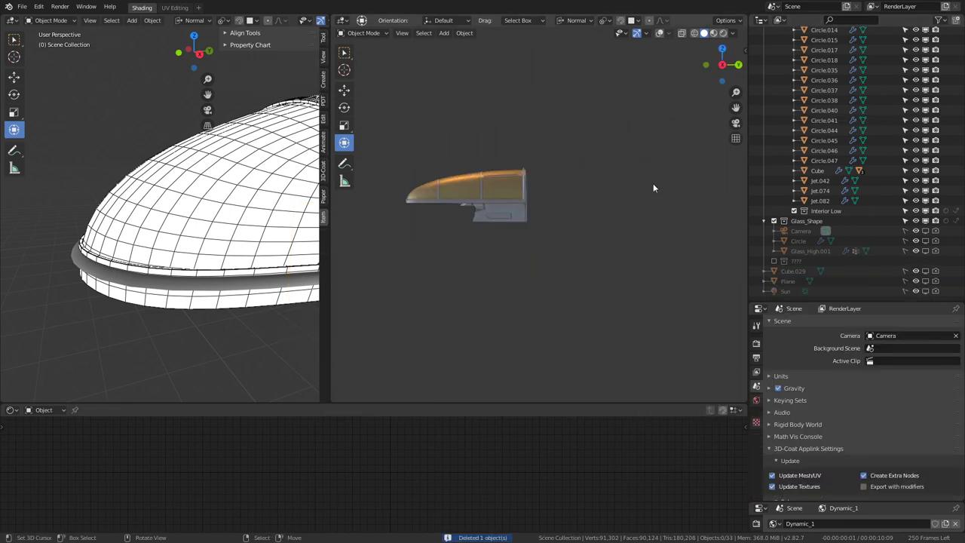
- Add a new cube and move it beneath the cockpit
key(shift+a)
click(689, 184)
shift+middle_drag(613, 192, 634, 231)
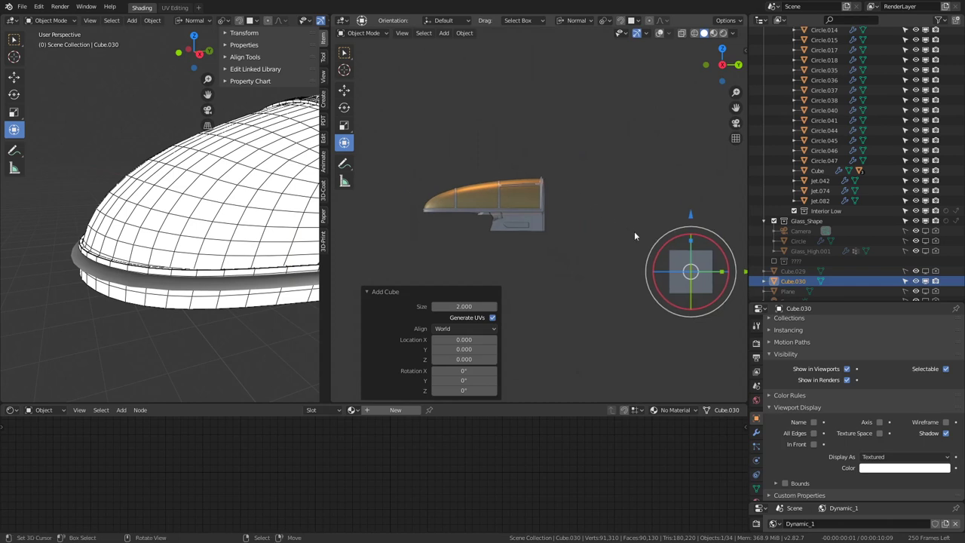
key(Tab)
key(Tab)
key(g)
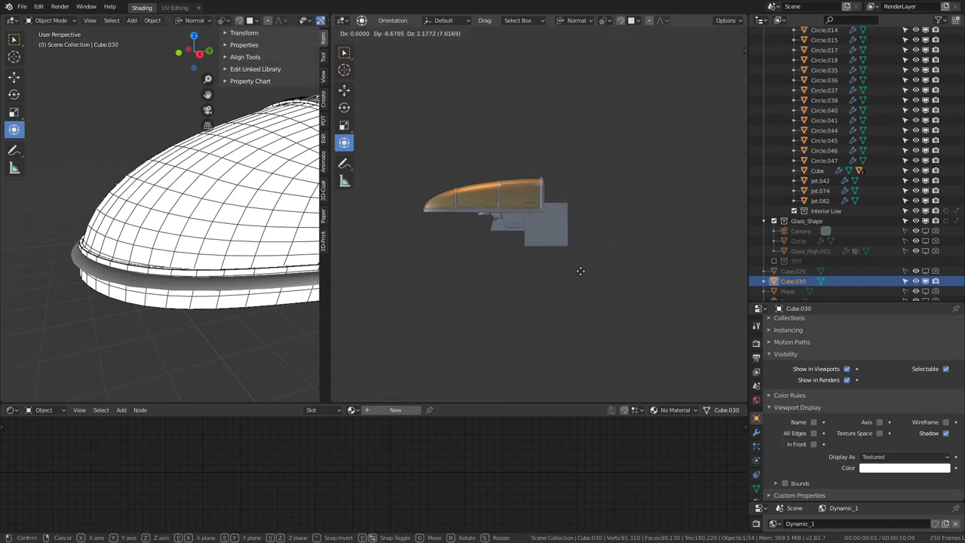
click(500, 230)
scroll(499, 230, up, 1)
- Stretch the cube along Y to the canopy's length and apply its scale
key(Tab)
key(s)
key(y)
key(y)
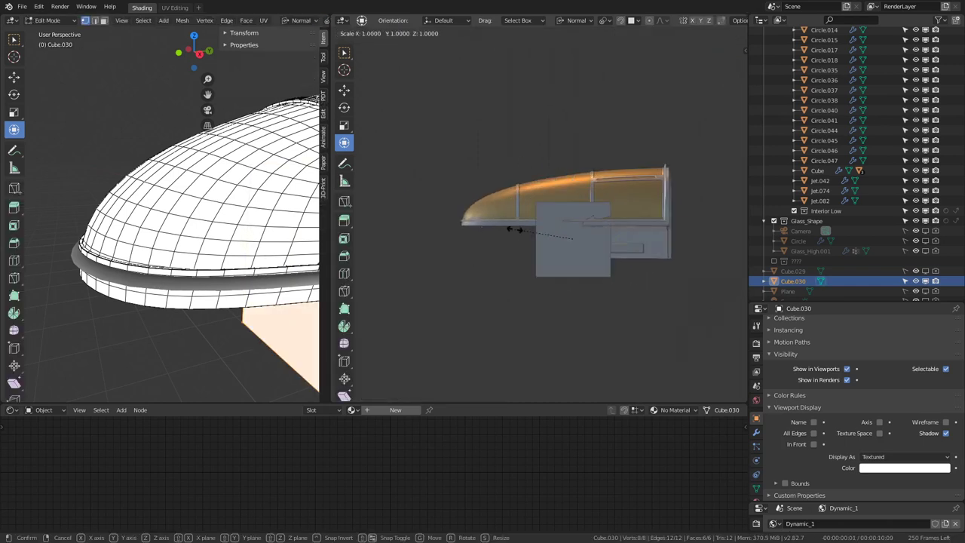
click(365, 226)
key(Tab)
scroll(543, 188, down, 2)
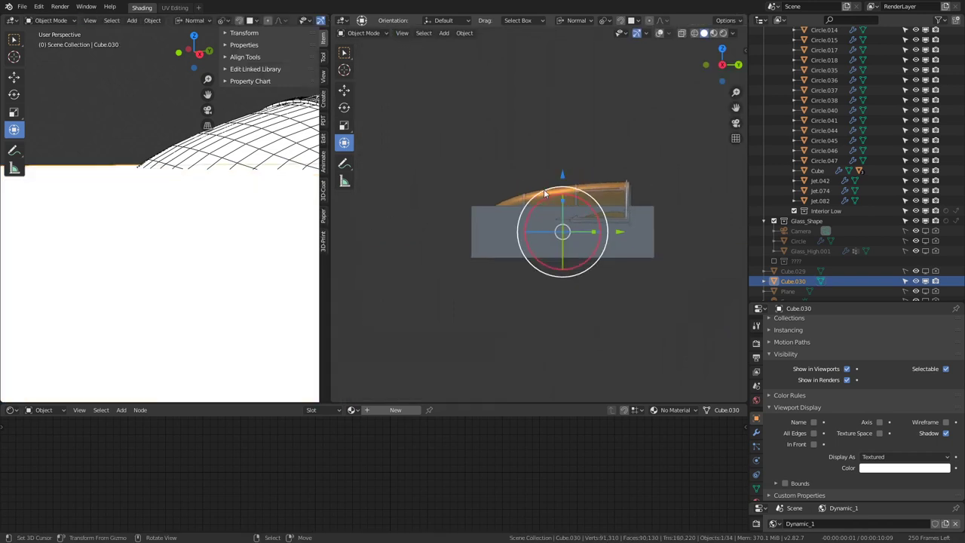
key(KP_7)
scroll(135, 163, down, 3)
scroll(135, 163, down, 2)
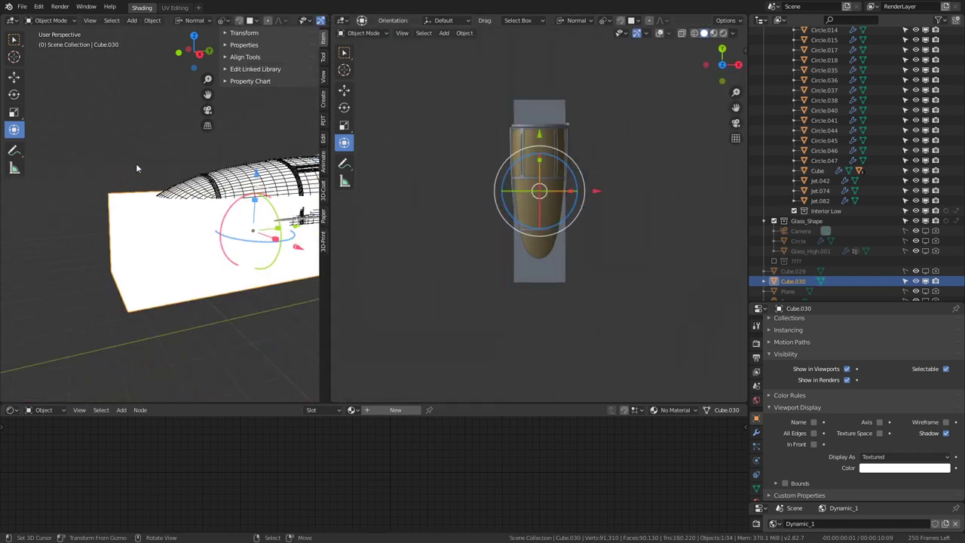
key(ctrl+a)
click(159, 173)
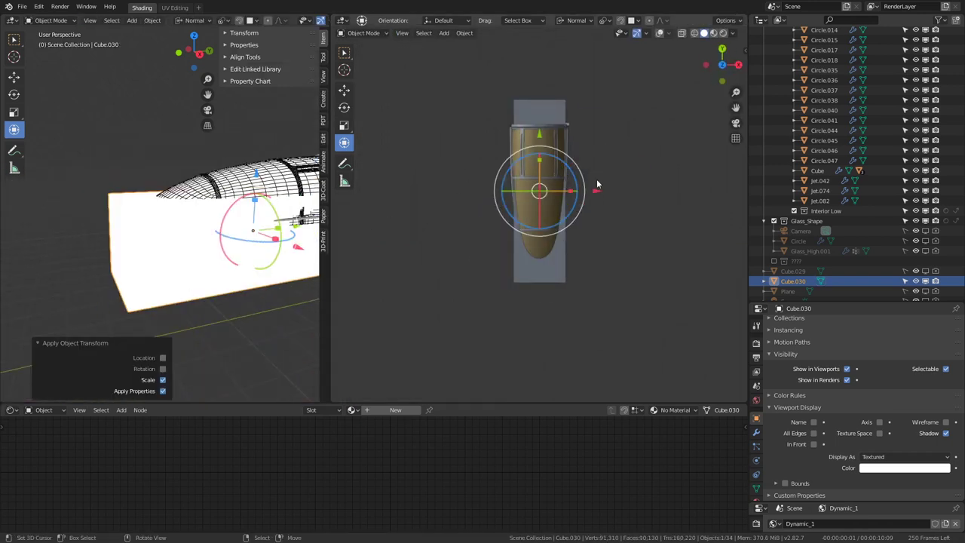
- Widen the box along X, checking it briefly in wireframe and see-through shading
key(s)
key(x)
click(625, 184)
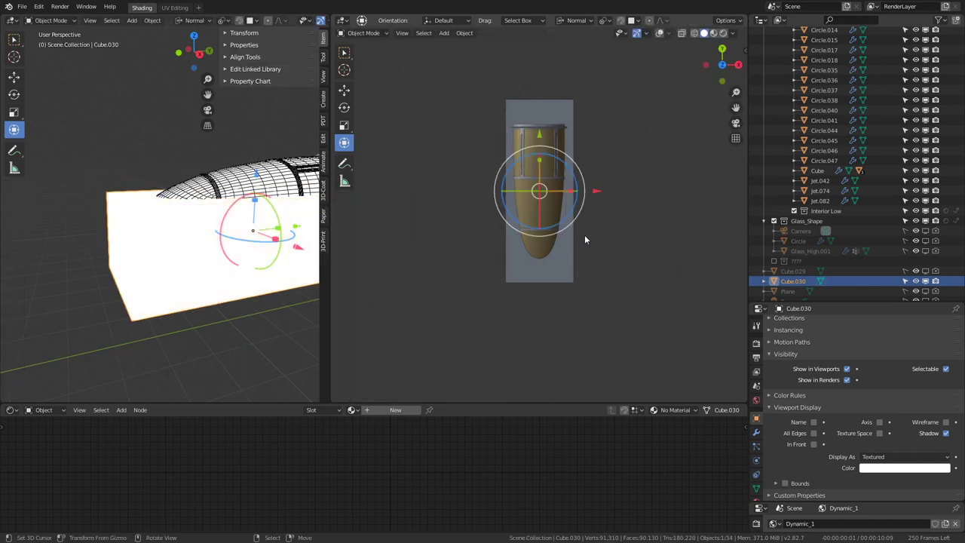
mouse_move(584, 239)
middle_down()
mouse_move(601, 120)
mouse_move(570, 155)
middle_up()
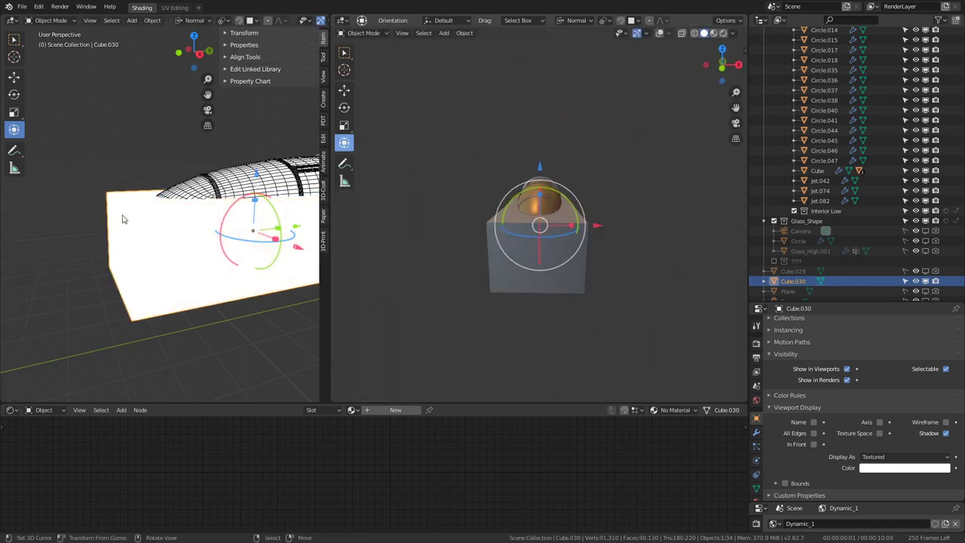
middle_drag(124, 219, 214, 68)
scroll(305, 20, down, 5)
scroll(504, 119, up, 4)
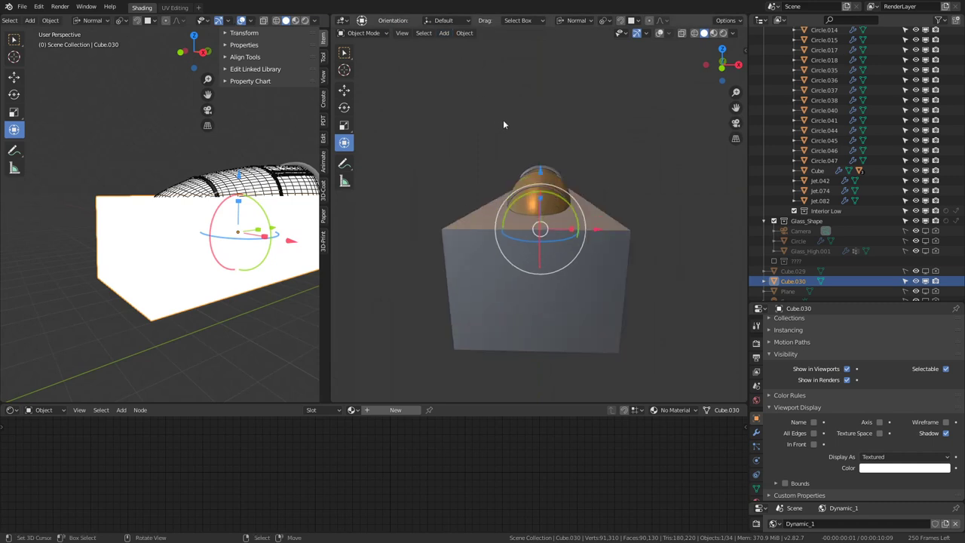
click(694, 33)
click(661, 34)
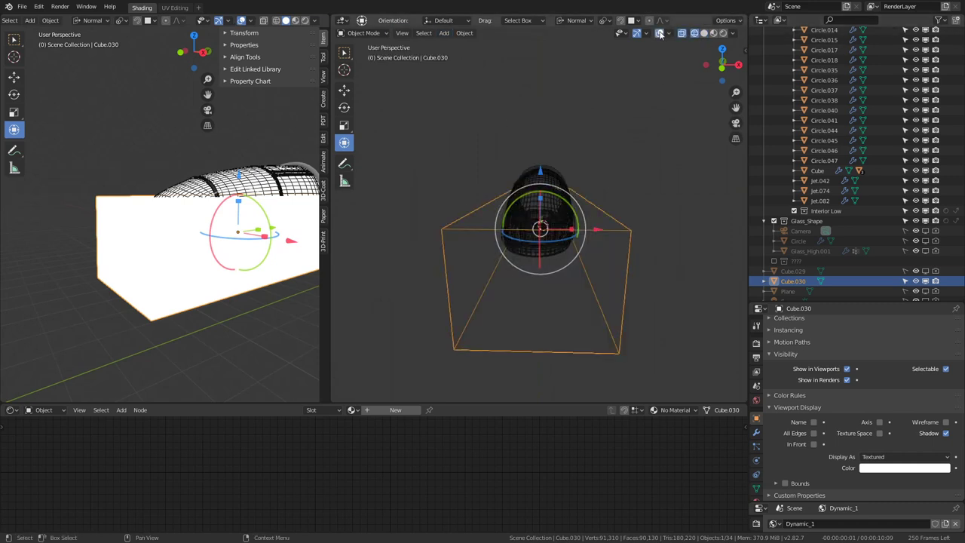
click(705, 34)
- Subdivide the box's middle edge ring down the centre and select one half
key(Tab)
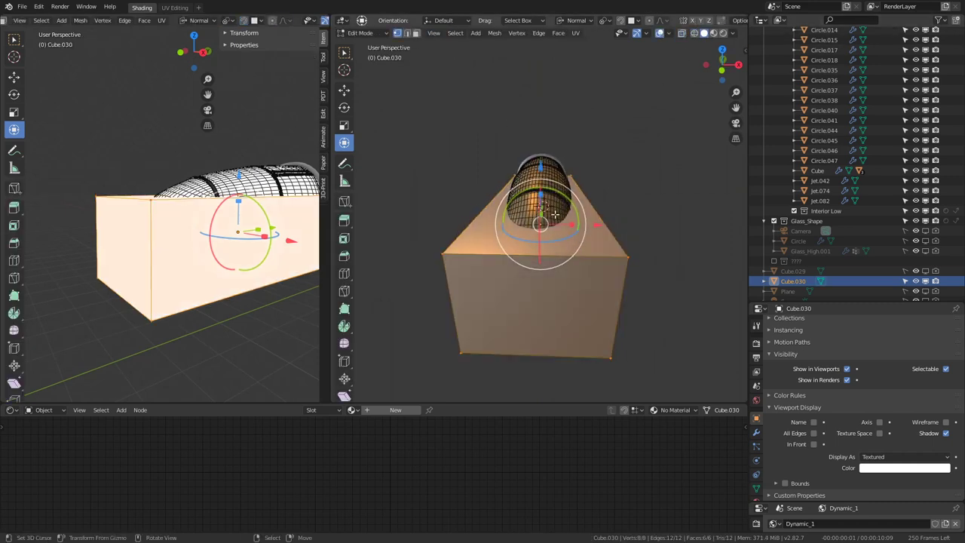
click(408, 34)
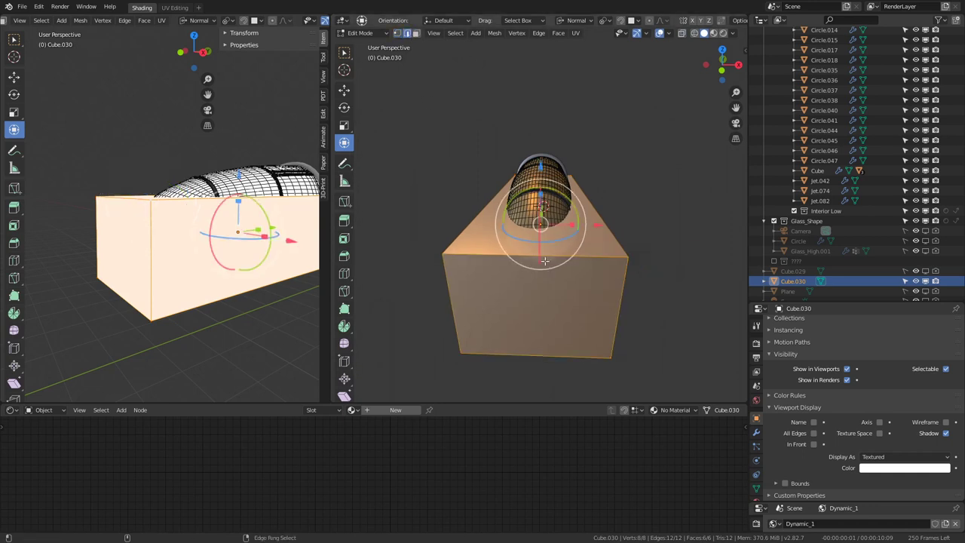
alt+click(573, 256)
key(q)
click(596, 220)
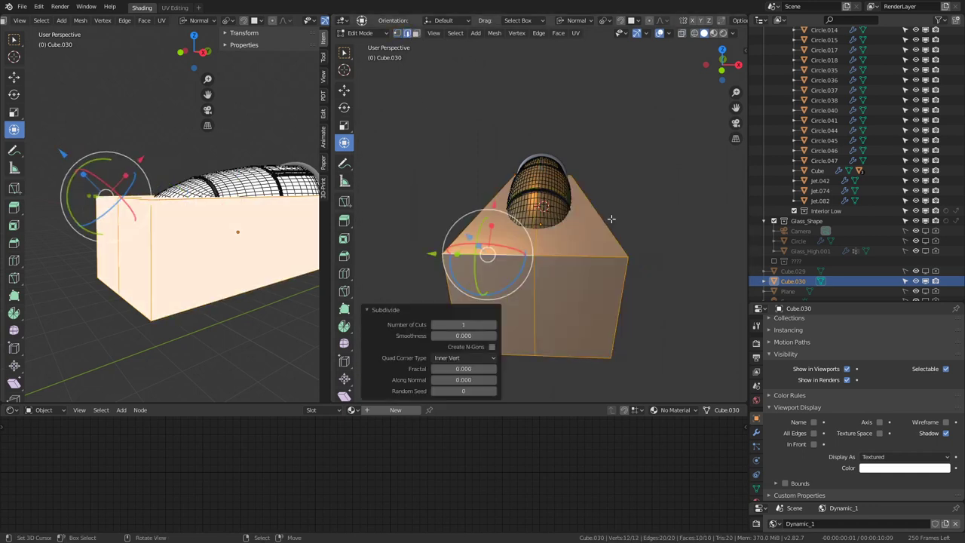
mouse_move(567, 267)
middle_down()
mouse_move(576, 250)
mouse_move(455, 215)
mouse_move(578, 216)
mouse_move(609, 194)
middle_up()
click(576, 250)
- Delete one half's vertices and return to Object Mode
key(x)
click(454, 193)
key(Tab)
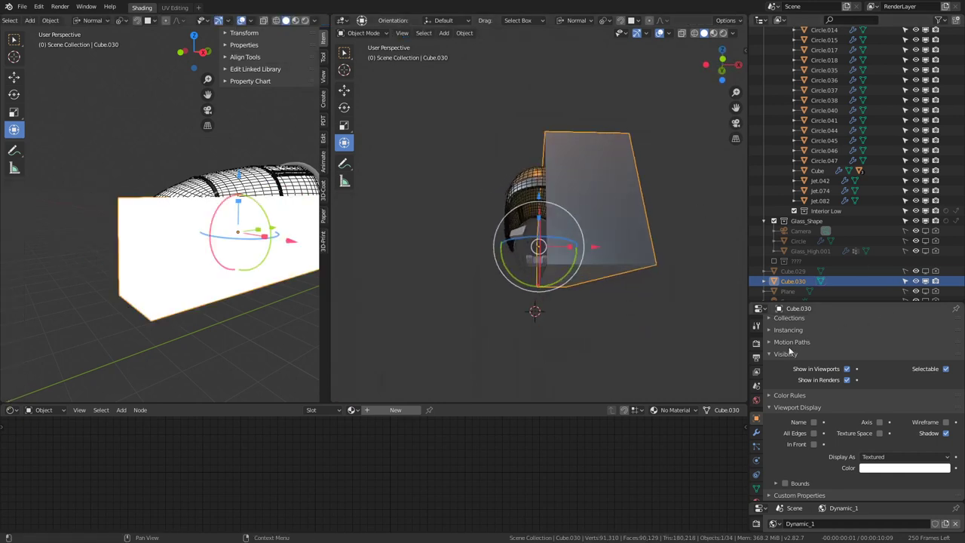
- Add a Mirror modifier on X to the box and check the symmetric result
click(758, 433)
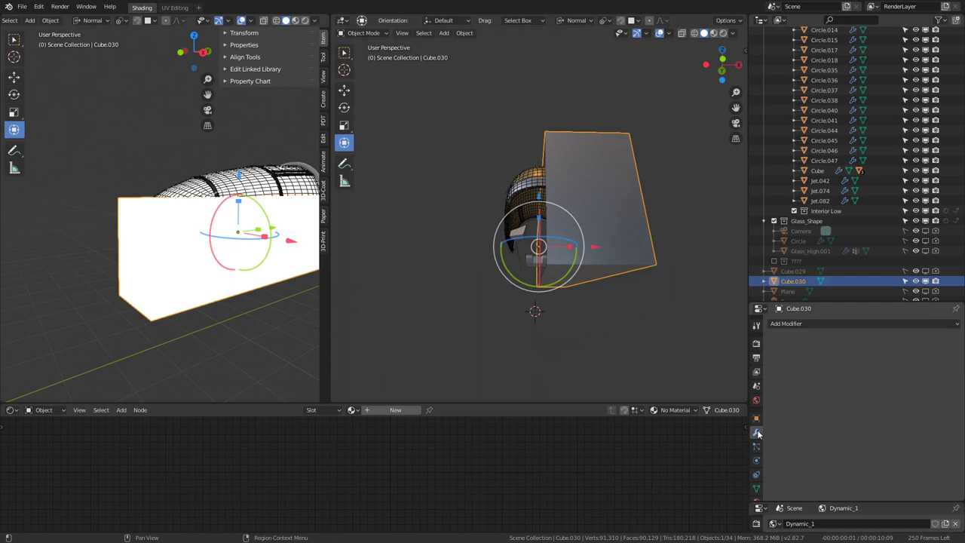
click(808, 324)
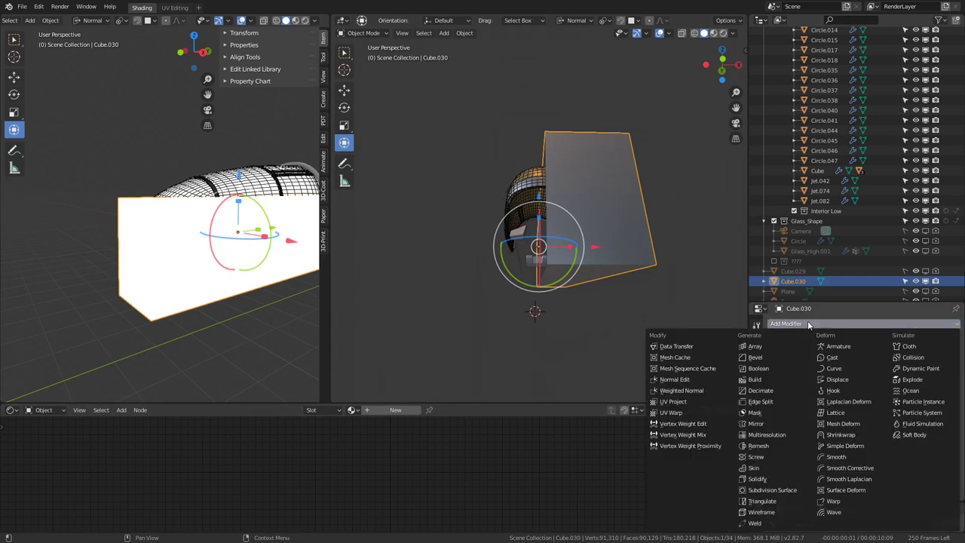
click(772, 422)
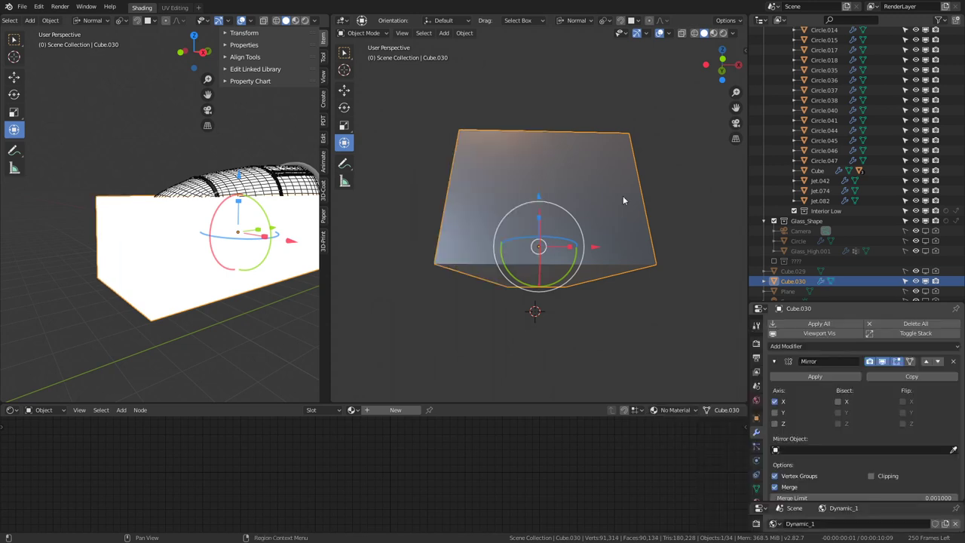
mouse_move(623, 196)
middle_down()
mouse_move(589, 258)
mouse_move(568, 268)
middle_up()
key(KP_7)
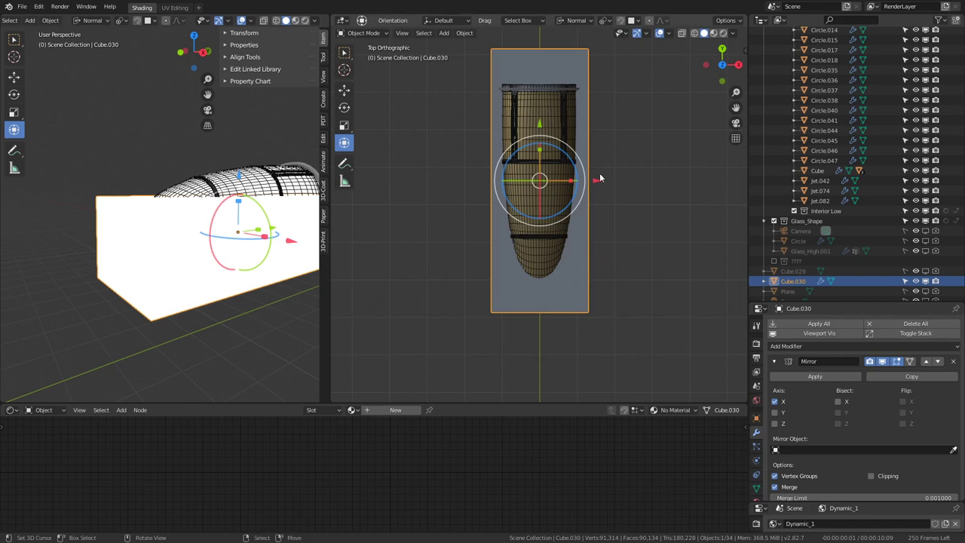
middle_drag(554, 252, 570, 215)
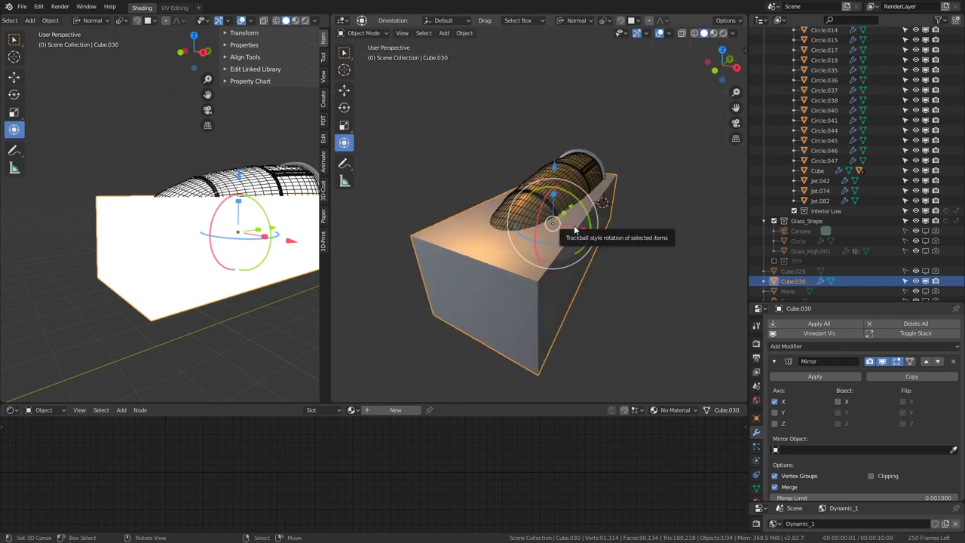
- Hide the base box and zoom in close on the canopy glass
key(h)
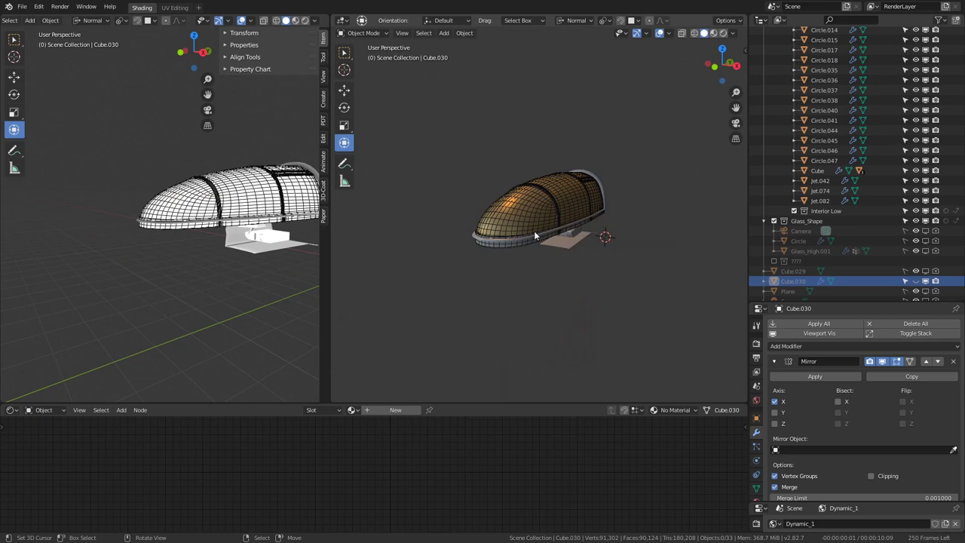
click(534, 231)
scroll(532, 241, up, 3)
scroll(552, 251, up, 3)
mouse_move(552, 250)
middle_down()
mouse_move(501, 262)
mouse_move(541, 249)
mouse_move(626, 168)
mouse_move(625, 246)
mouse_move(609, 271)
mouse_move(642, 269)
middle_up()
- Move the rear rim edge loop of the canopy frame jet.042 to a new position
click(625, 246)
key(Tab)
alt+click(653, 261)
scroll(443, 240, up, 3)
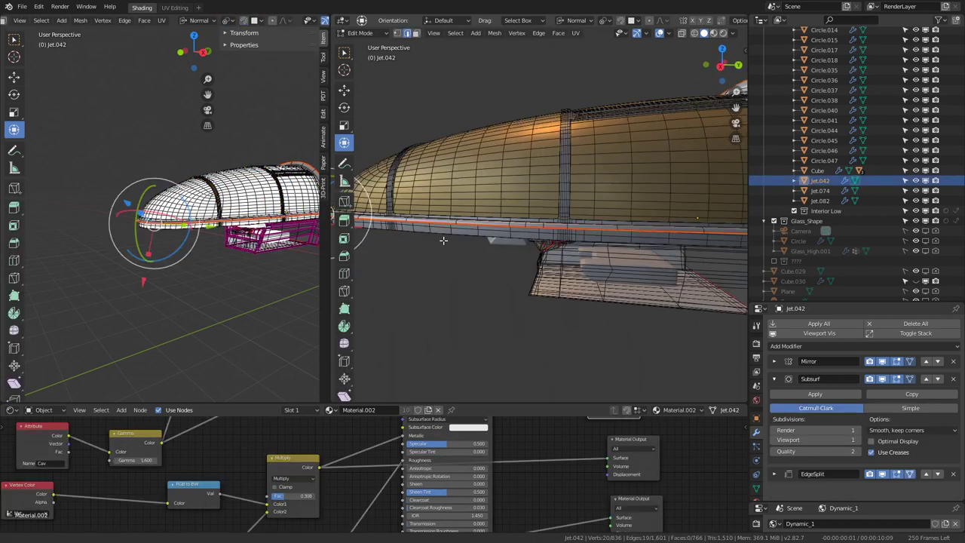
scroll(443, 240, down, 3)
middle_drag(444, 240, 558, 271)
key(g)
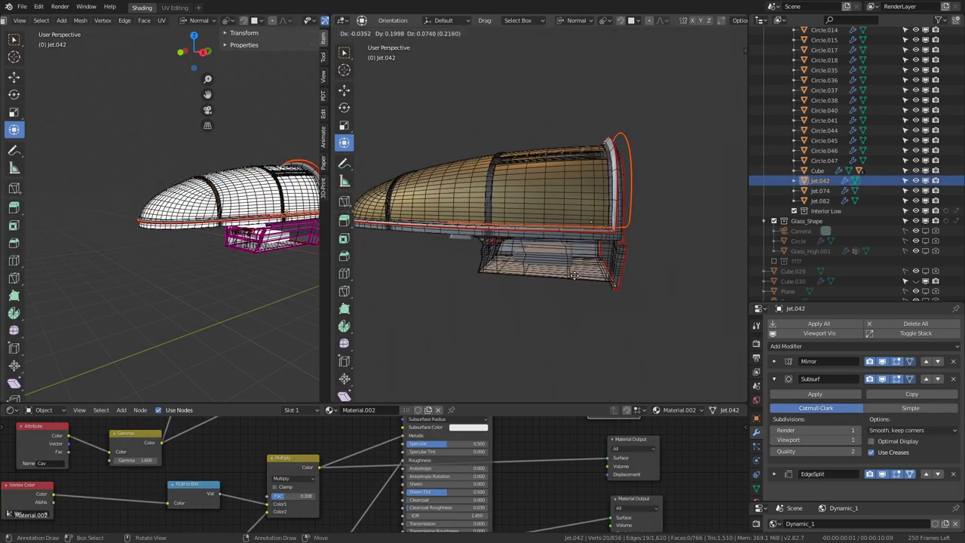
click(573, 276)
- Separate the moved loop into its own object, jet.083, and select all its vertices
key(p)
click(569, 277)
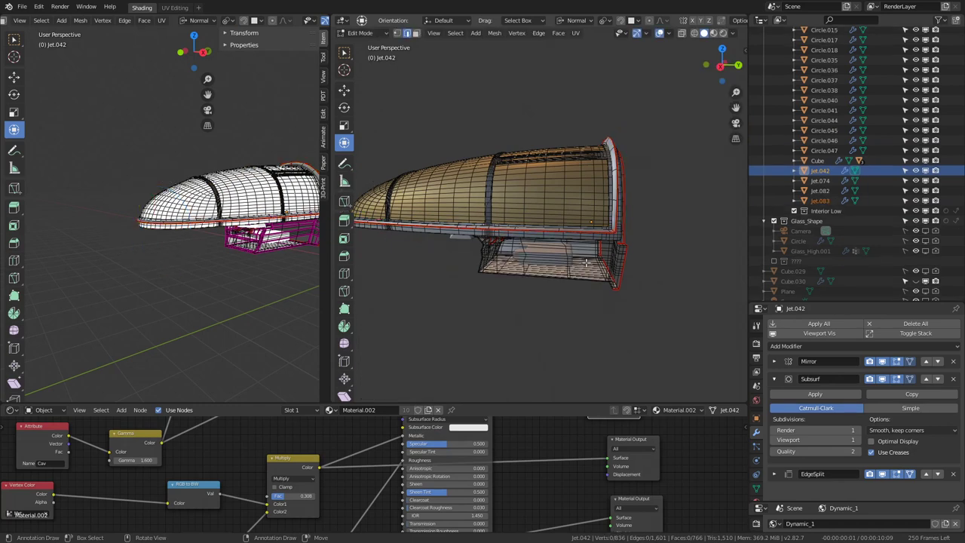
key(Tab)
click(614, 139)
key(Tab)
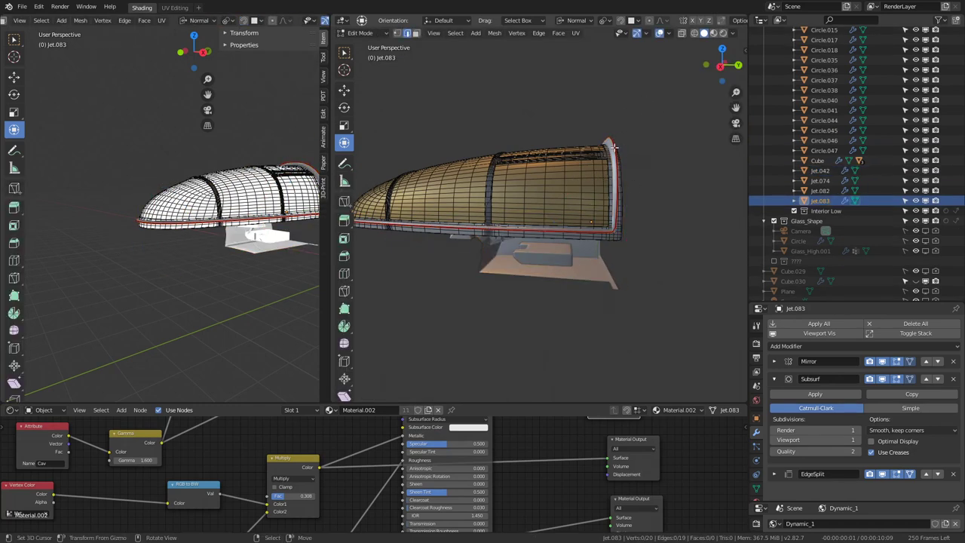
key(a)
key(Tab)
- Inspect the separated rim from the right-side view, toggling the overlays off and on
middle_drag(617, 142, 600, 181)
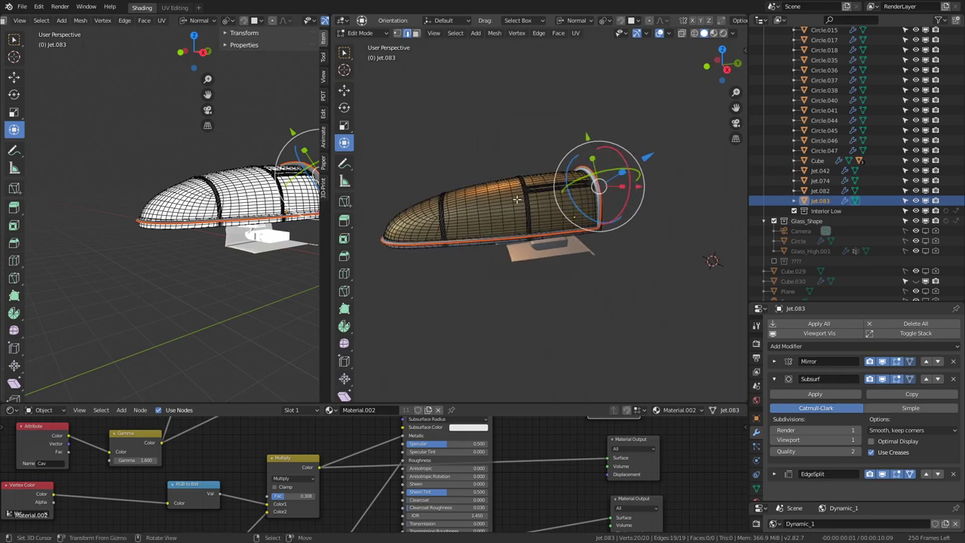
middle_drag(599, 181, 491, 239)
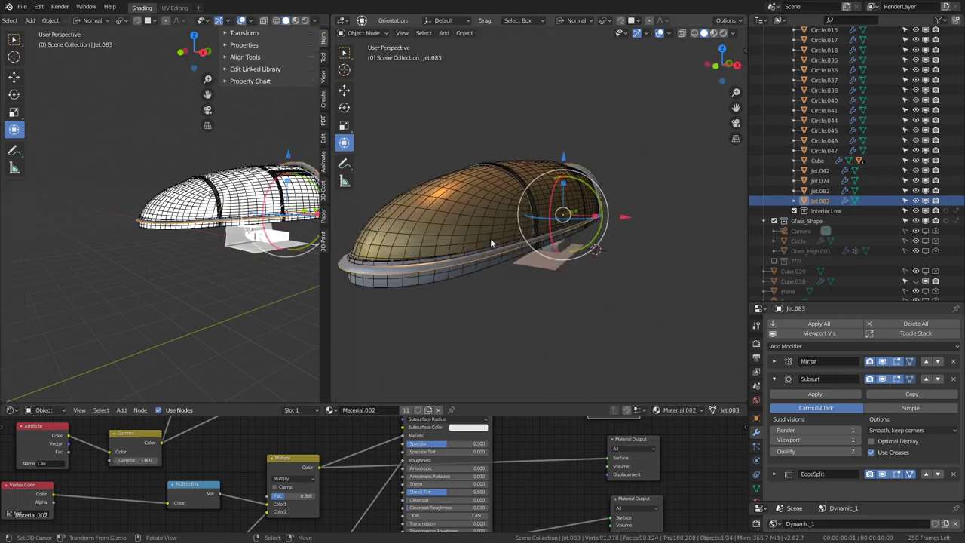
key(Tab)
click(423, 279)
middle_drag(422, 280, 631, 222)
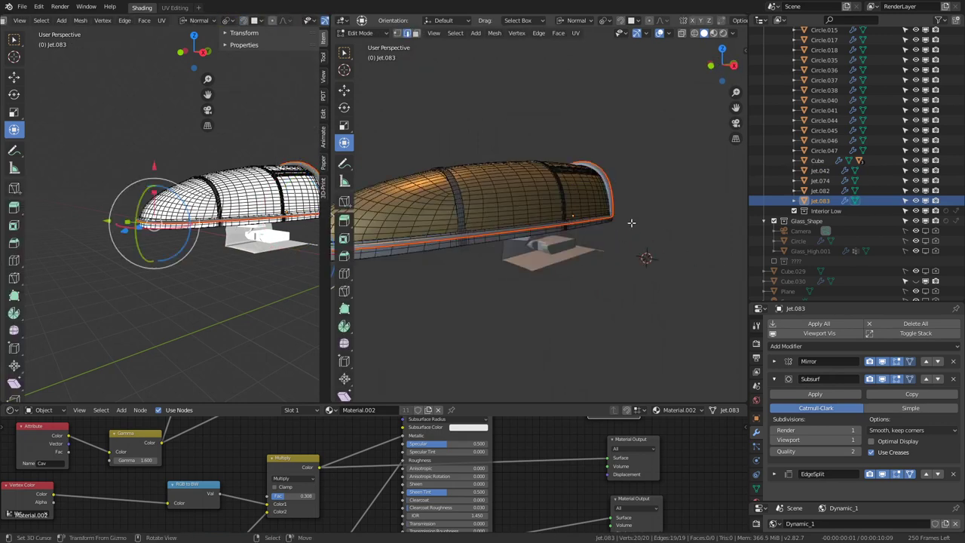
key(KP_3)
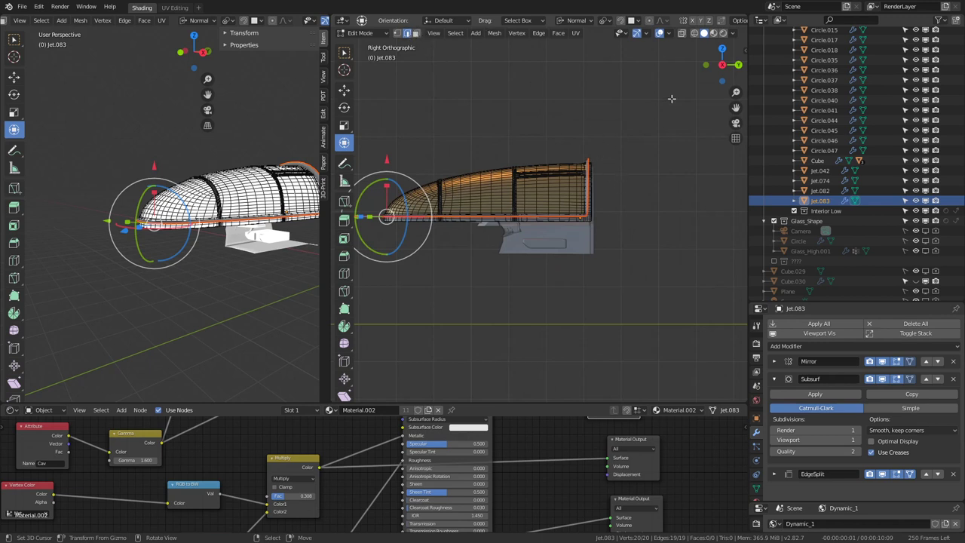
click(663, 36)
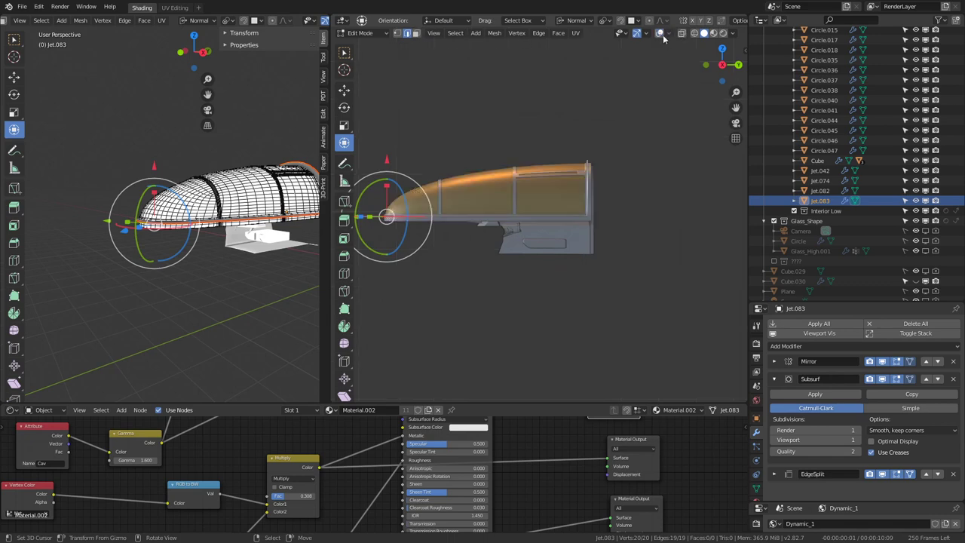
click(660, 34)
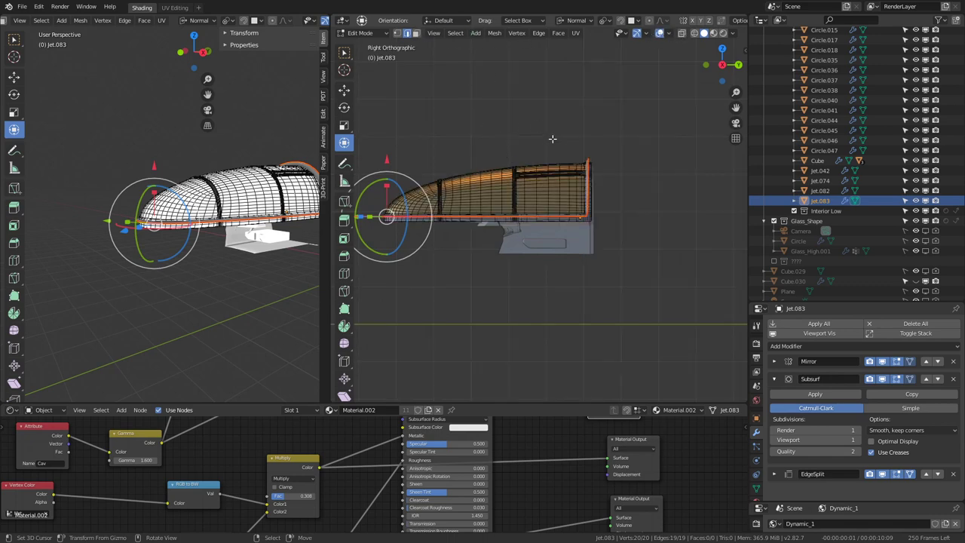
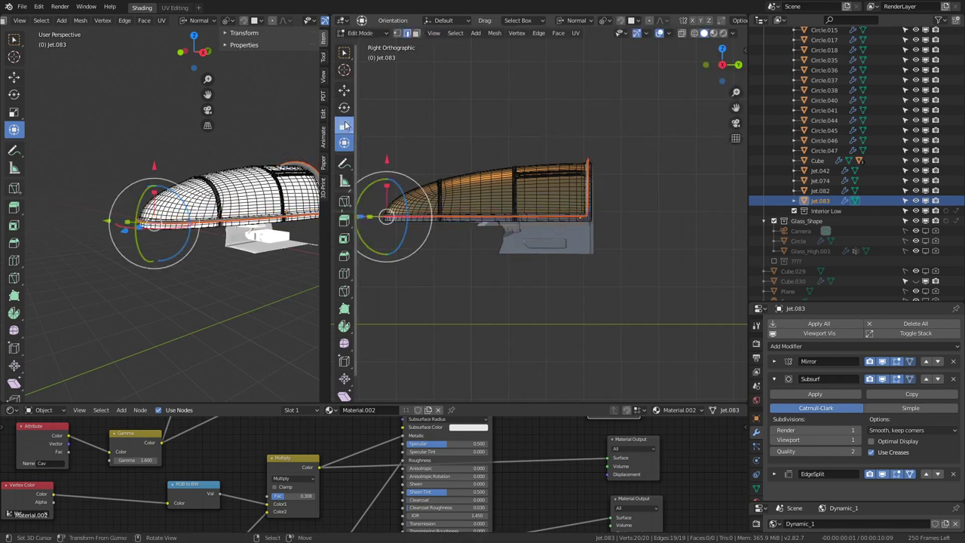
- Set the pivot point to Median Point and the transform orientation to Global
click(582, 23)
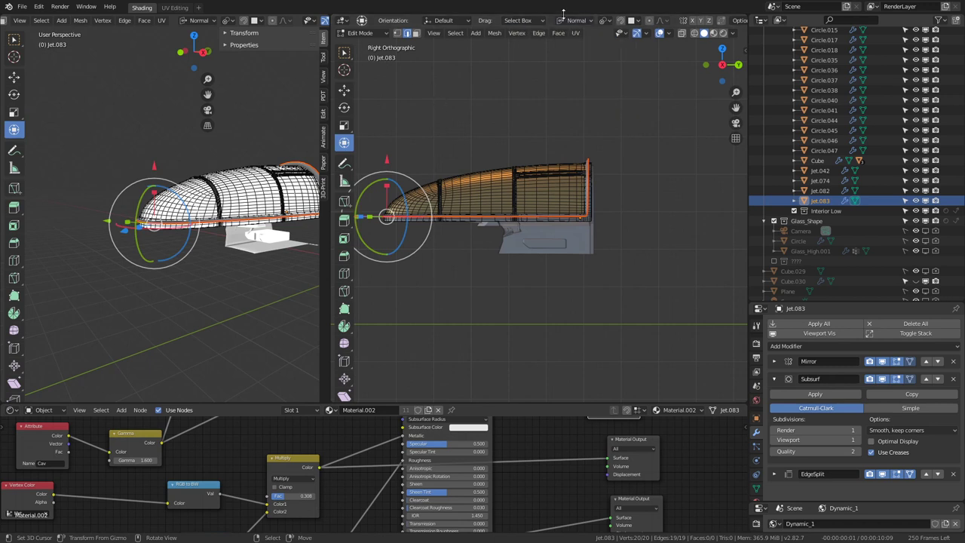
click(608, 22)
click(617, 66)
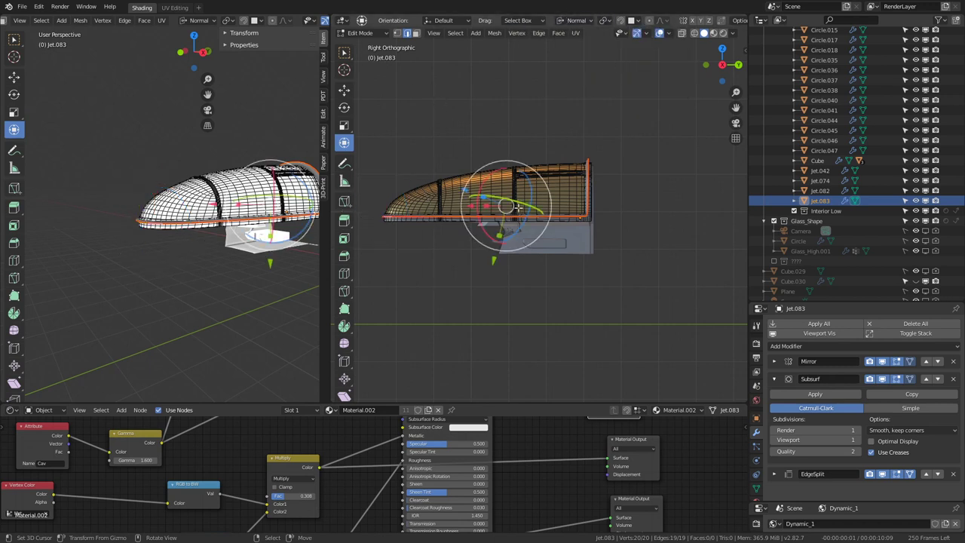
click(578, 24)
click(580, 53)
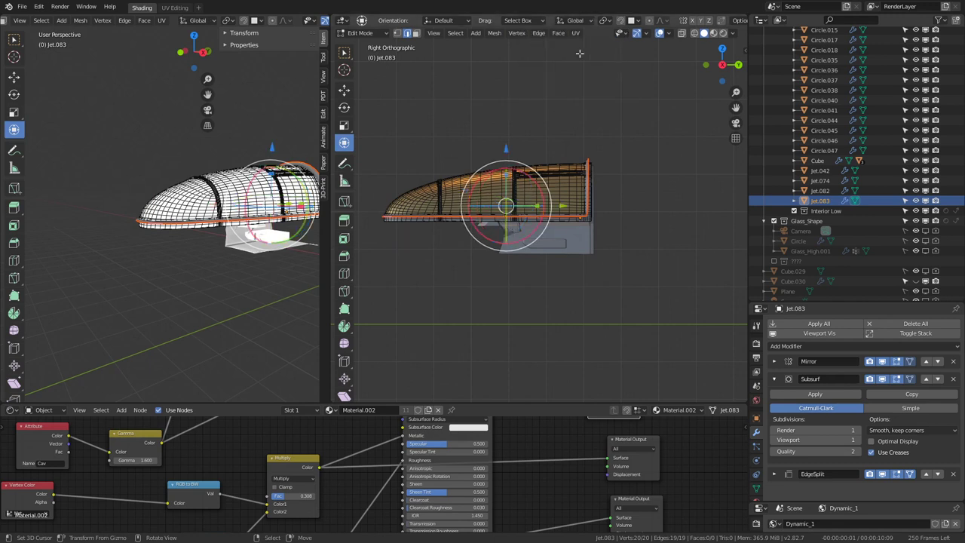
- Extrude the Jet.083 rim in place, move it down in Z and stretch it along Y
key(e)
right_click(628, 216)
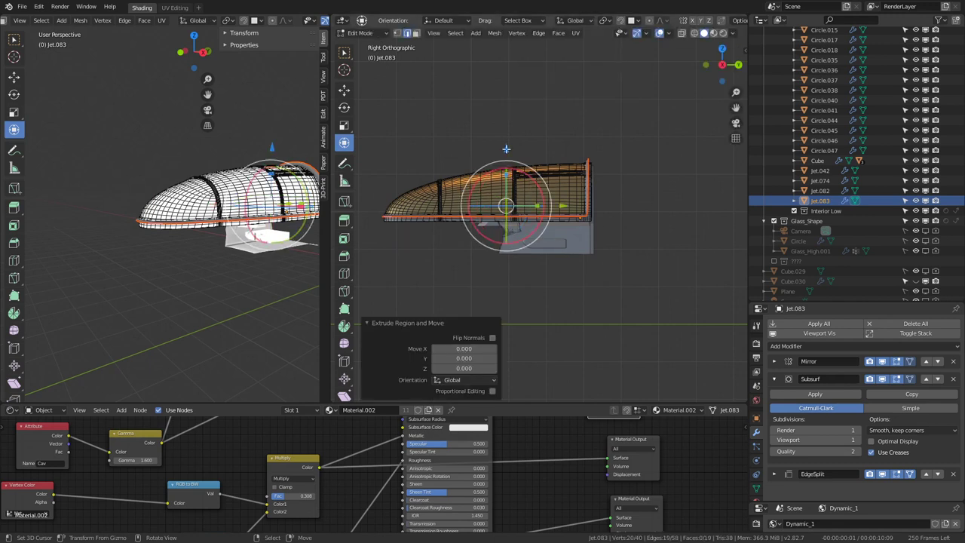
drag(506, 149, 506, 165)
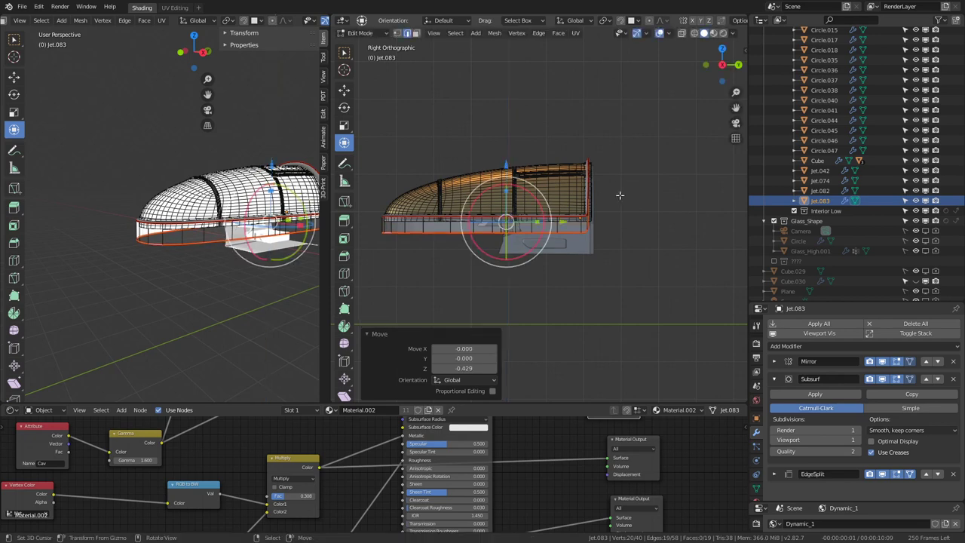
key(s)
key(y)
click(632, 184)
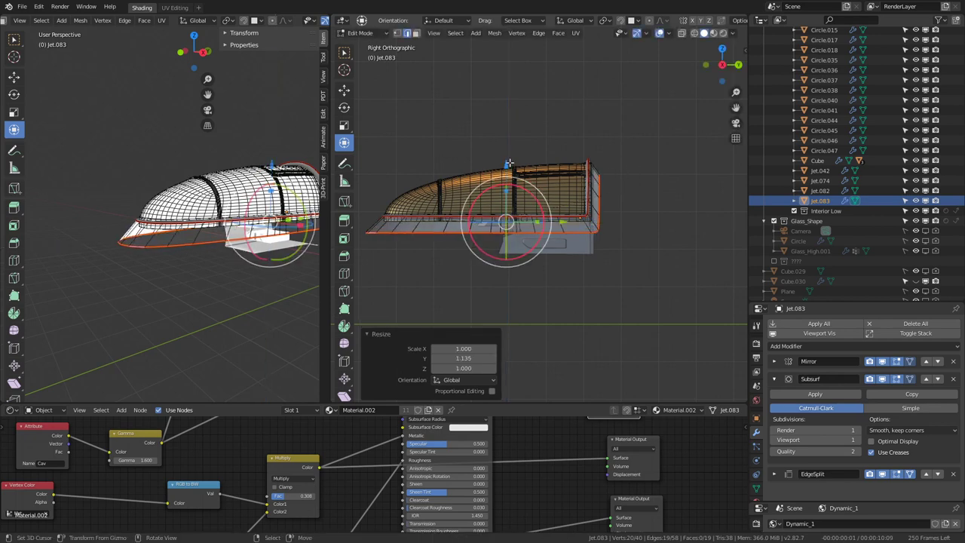
- Shift the extruded rim to Z 0.335, enlarge it slightly and stretch it along Z
drag(510, 163, 510, 149)
key(s)
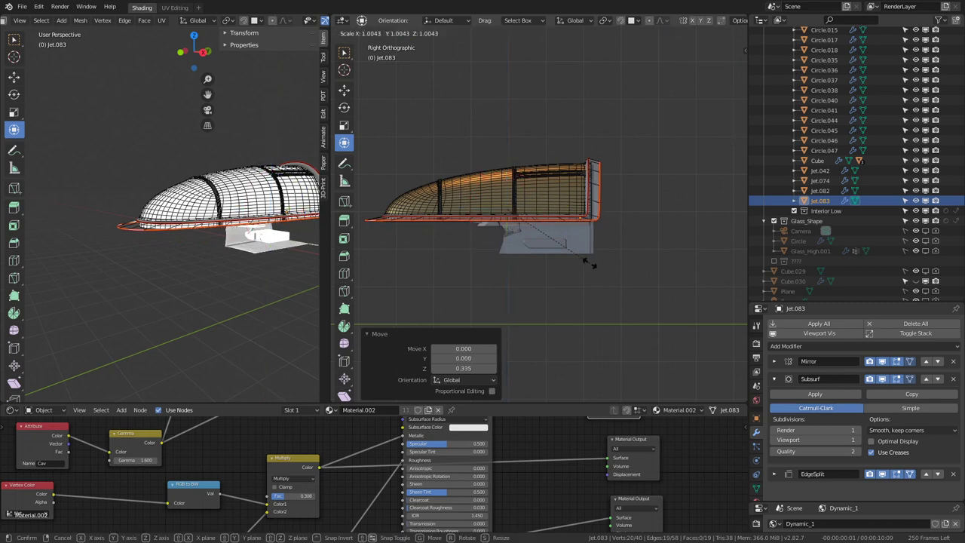
click(595, 267)
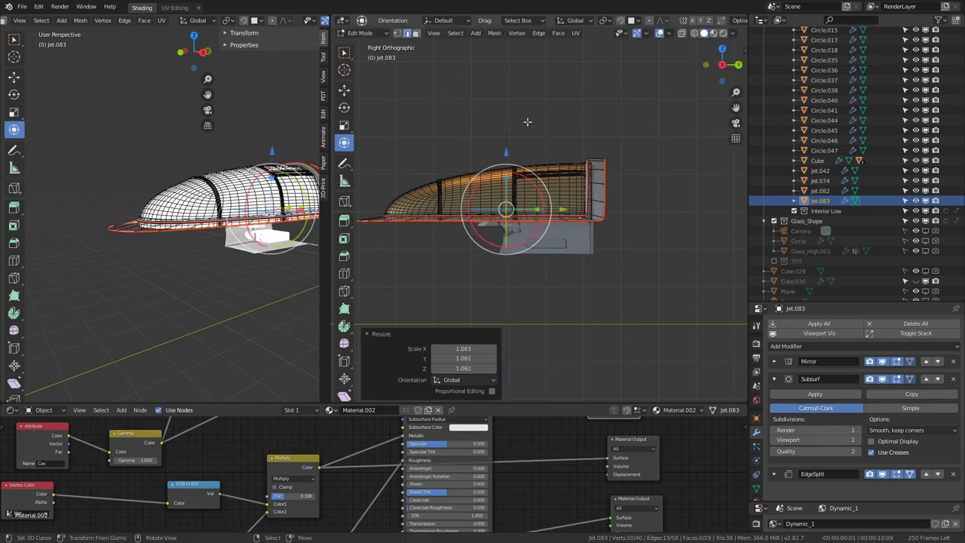
key(s)
key(z)
click(540, 282)
- Extrude the rim again and push it 1.193 down along Z into a skirt below the hull
key(e)
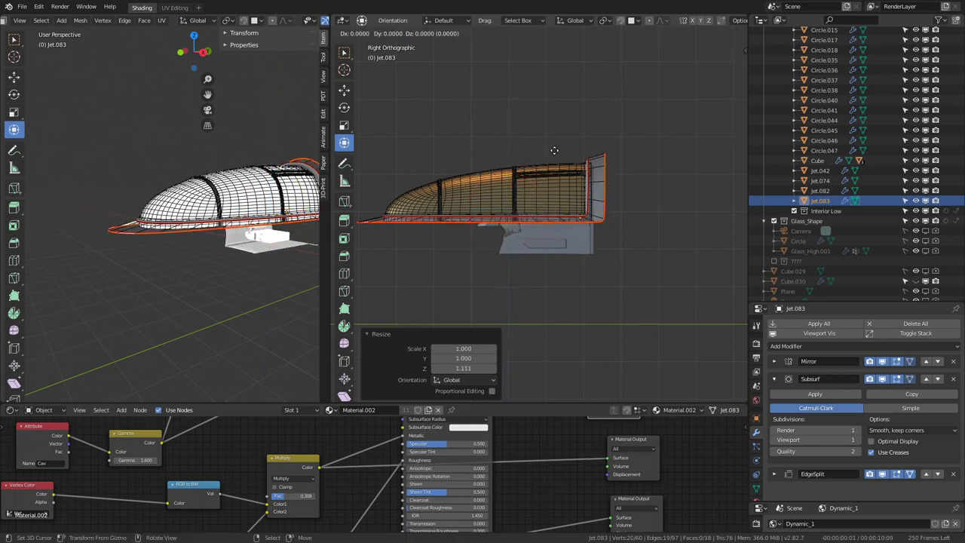
right_click(541, 151)
key(g)
key(z)
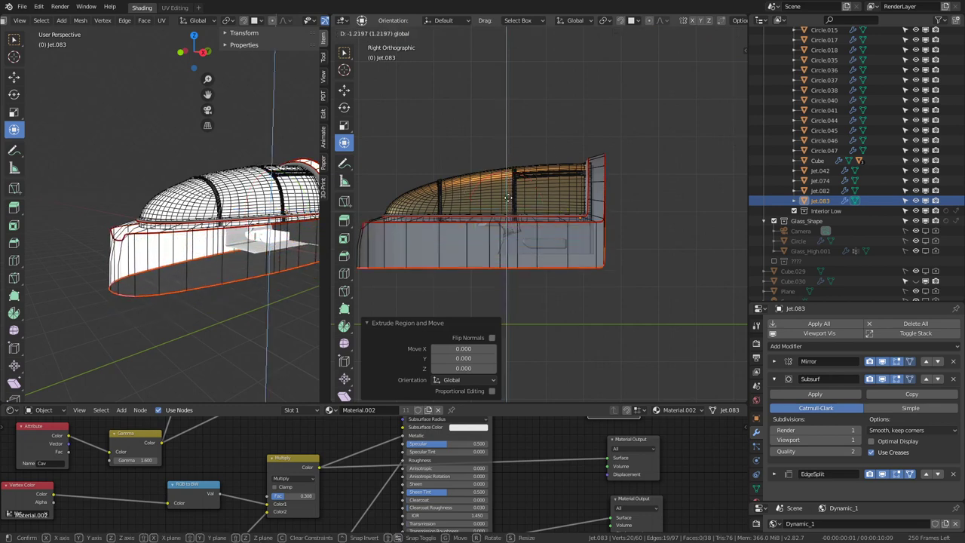
click(508, 197)
middle_drag(507, 198, 603, 193)
key(ctrl+z)
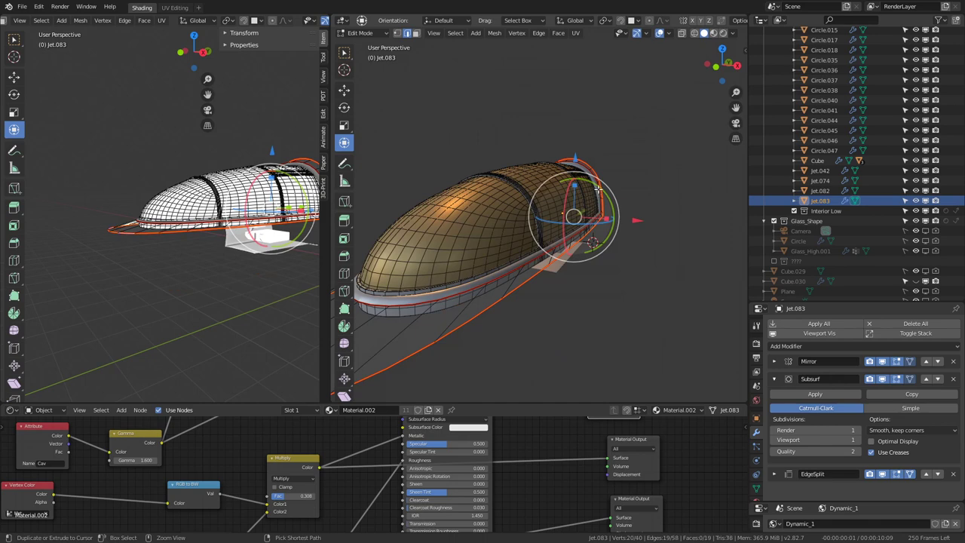
key(ctrl+shift+z)
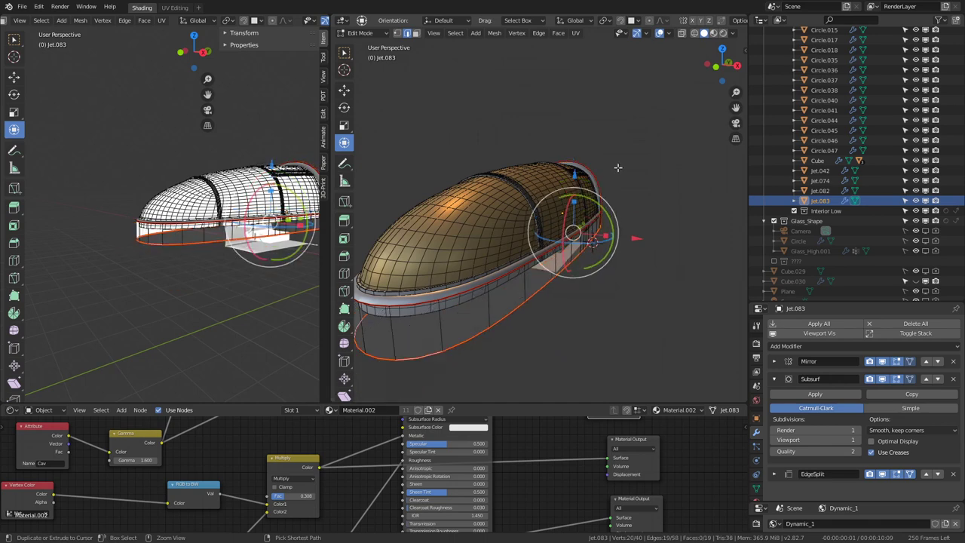
mouse_move(617, 167)
middle_down()
mouse_move(621, 216)
mouse_move(528, 226)
mouse_move(541, 218)
mouse_move(480, 216)
middle_up()
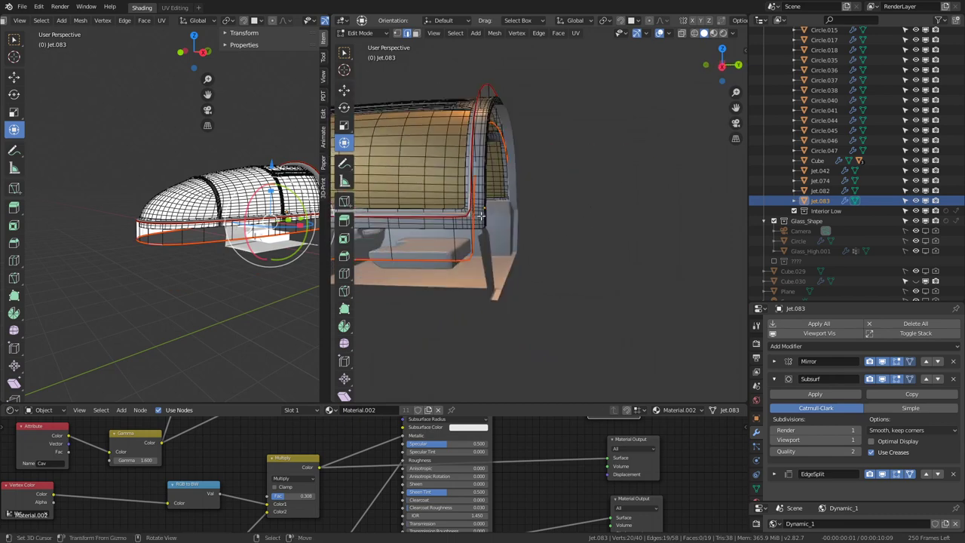
- Select the hull's lower edge loop and orbit around to check the selection
alt+click(478, 221)
alt+click(475, 225)
alt+click(474, 228)
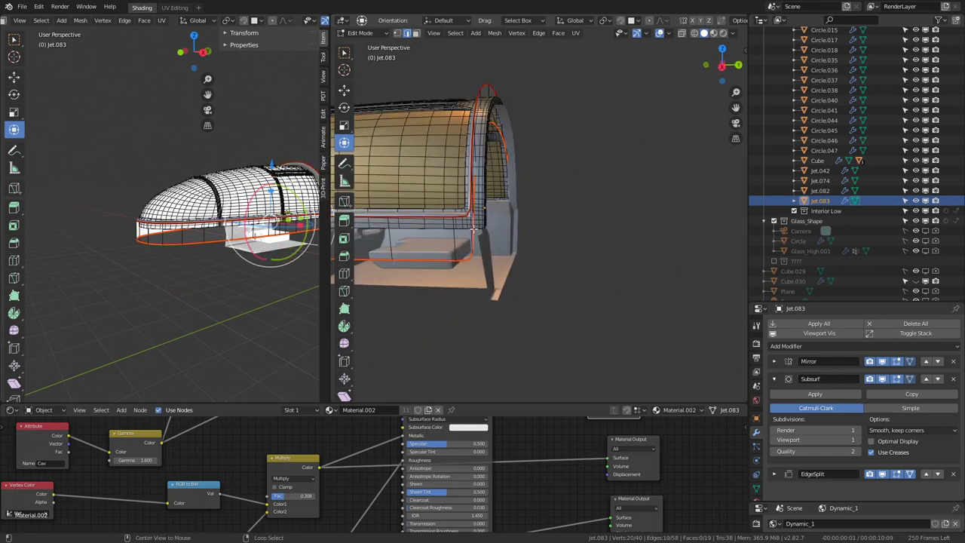
alt+click(480, 220)
alt+click(480, 216)
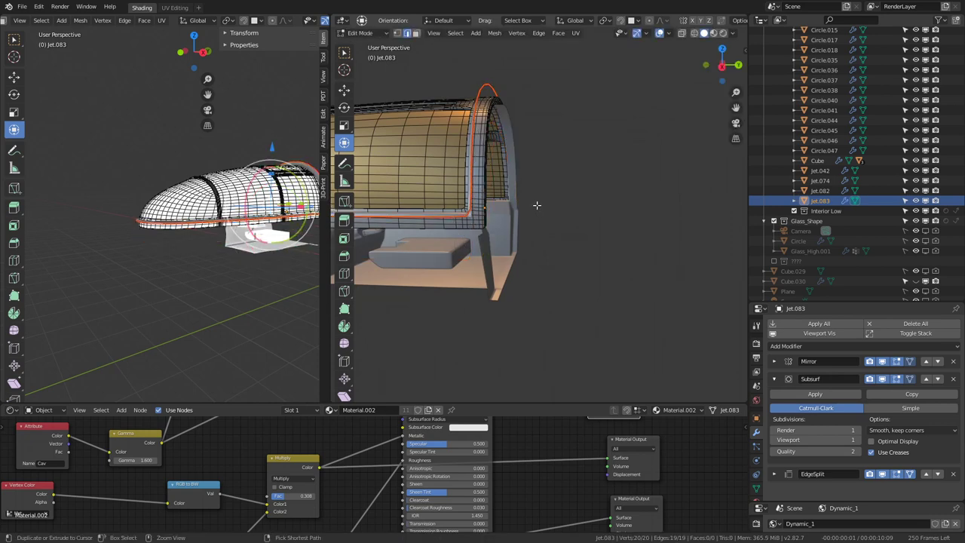
mouse_move(537, 205)
middle_down()
mouse_move(450, 192)
mouse_move(573, 174)
middle_up()
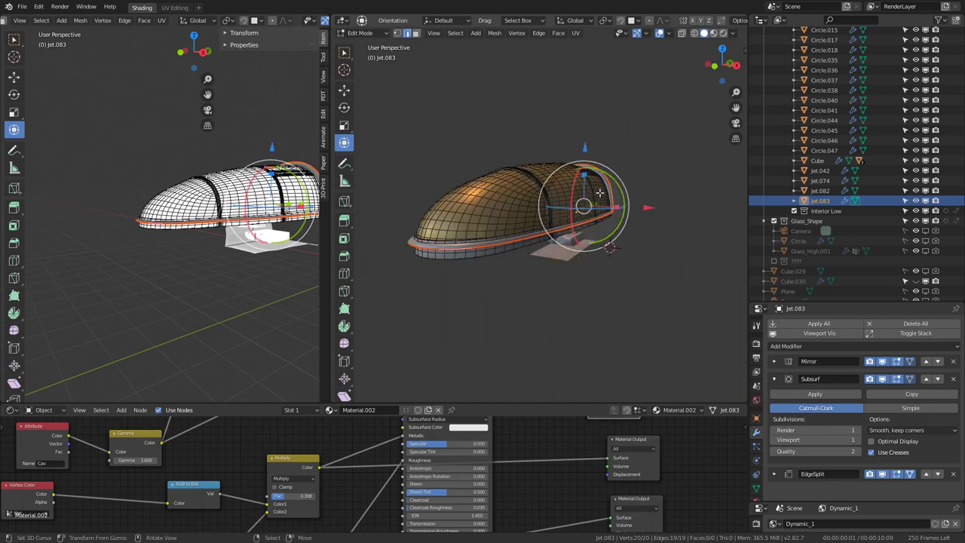
key(g)
key(Escape)
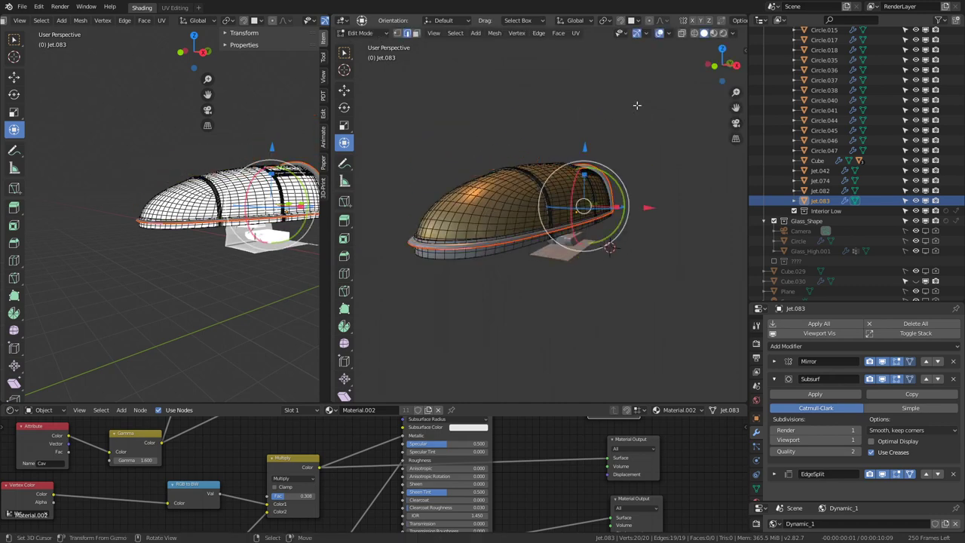
middle_drag(534, 232, 596, 214)
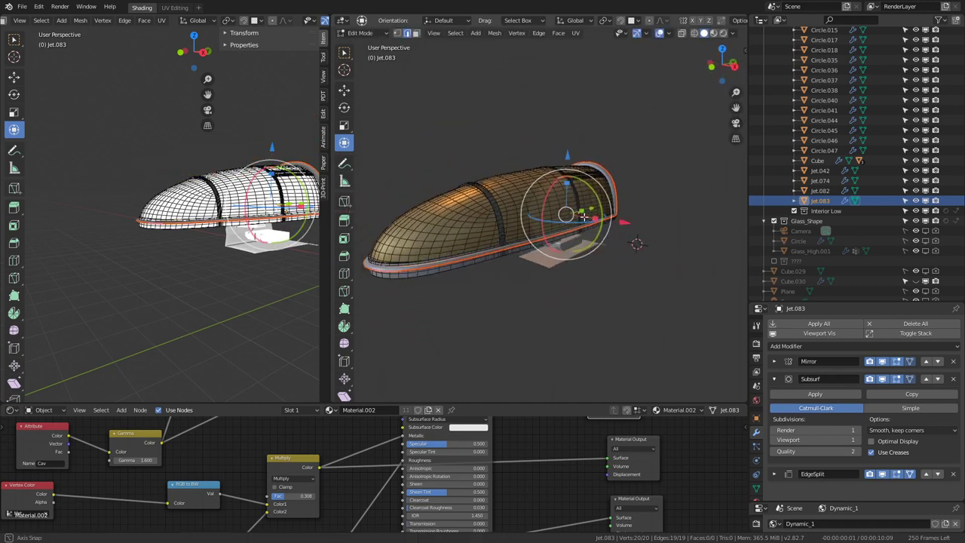
mouse_move(469, 284)
middle_down()
mouse_move(645, 158)
mouse_move(586, 204)
middle_up()
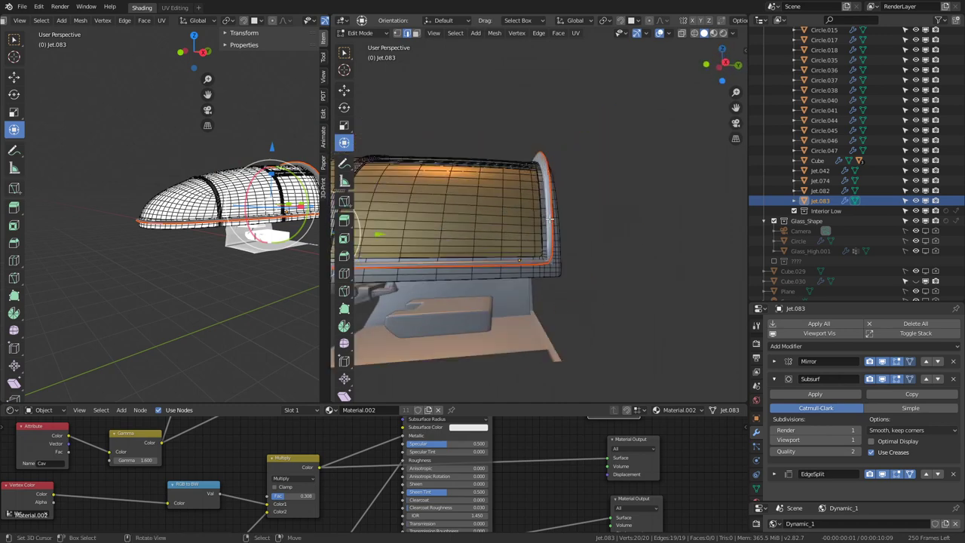
- Extrude the hull's lower edge loop 0.894 down along Z into a side wall
click(555, 259)
mouse_move(554, 258)
middle_down()
mouse_move(548, 292)
mouse_move(528, 211)
mouse_move(534, 197)
middle_up()
alt+click(528, 212)
key(e)
key(g)
key(z)
click(601, 185)
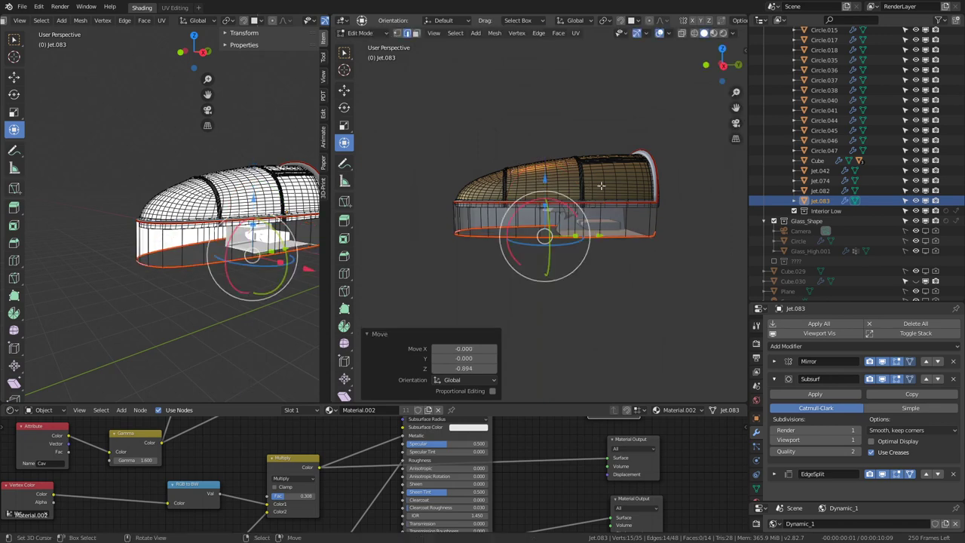
- Extrude the rear arch edge loop into a new shell section, then return to Object Mode
click(663, 218)
middle_drag(664, 218, 530, 184)
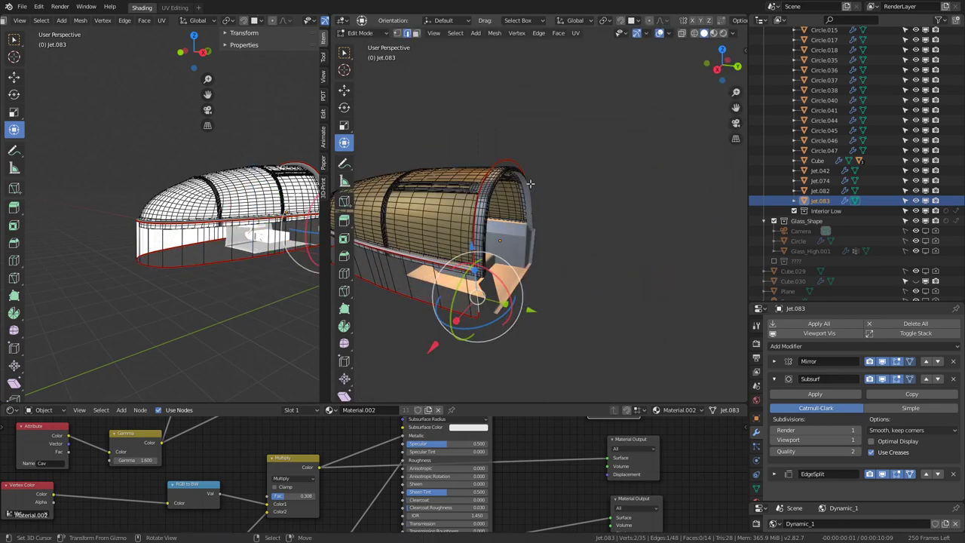
alt+click(494, 164)
key(e)
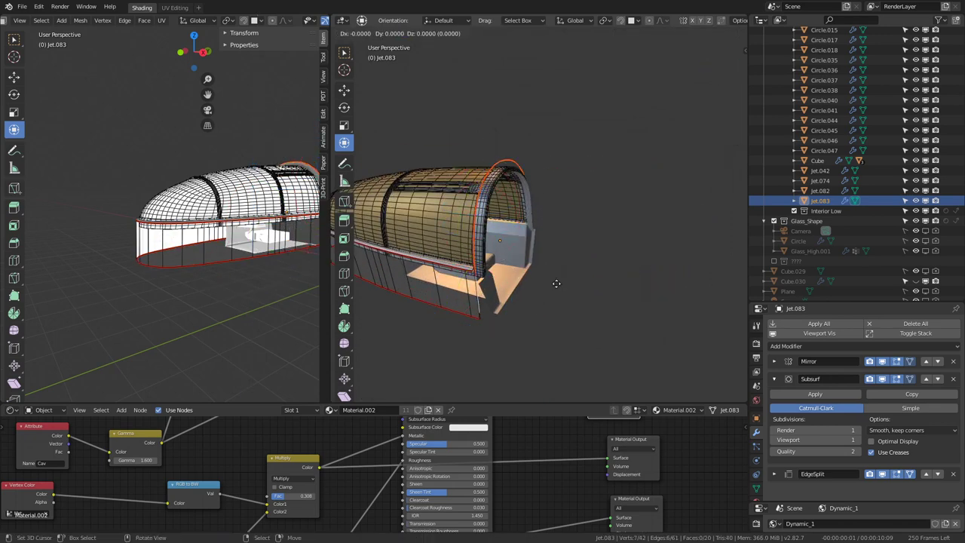
click(556, 222)
key(g)
key(Escape)
key(Tab)
- Reveal the hidden Cube.030 and select it together with Jet.083
middle_drag(511, 259, 574, 219)
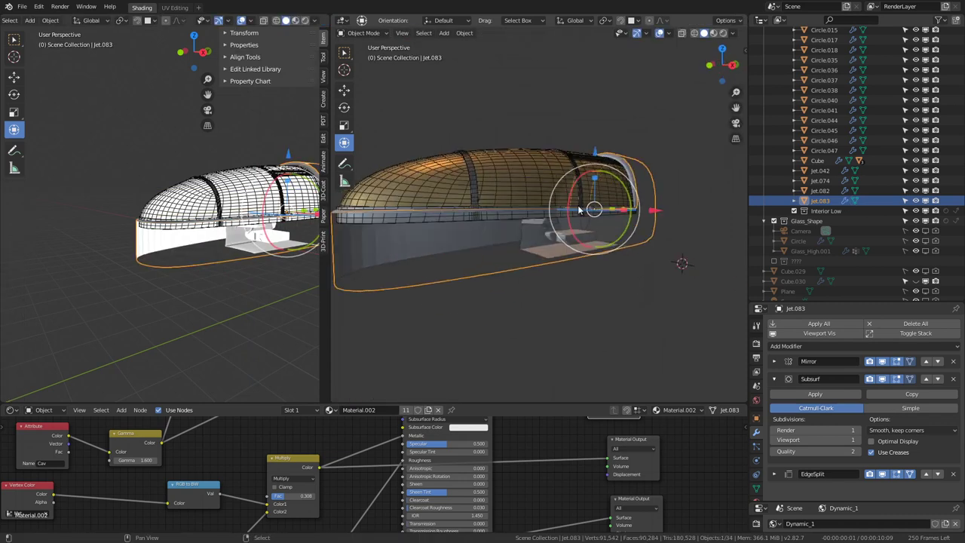
key(g)
key(Escape)
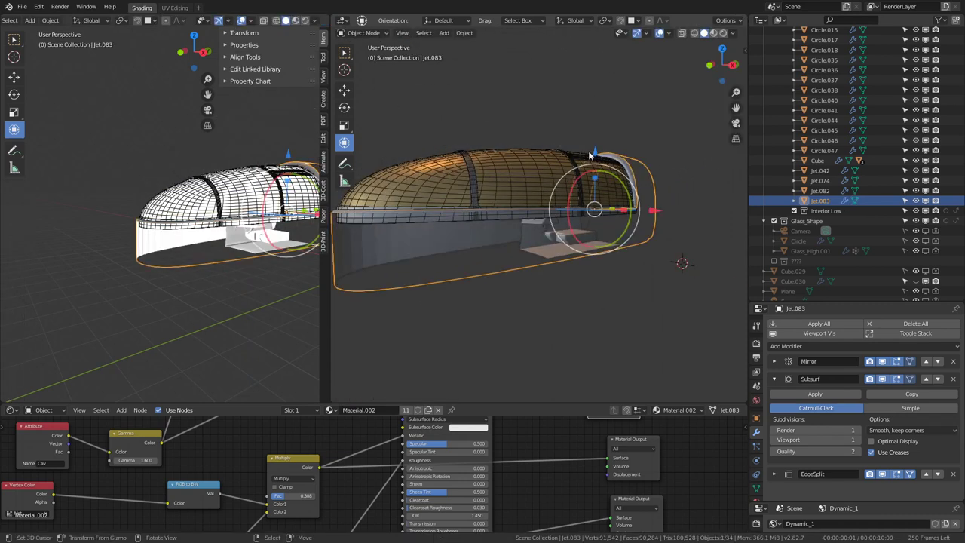
scroll(527, 187, down, 2)
key(alt+h)
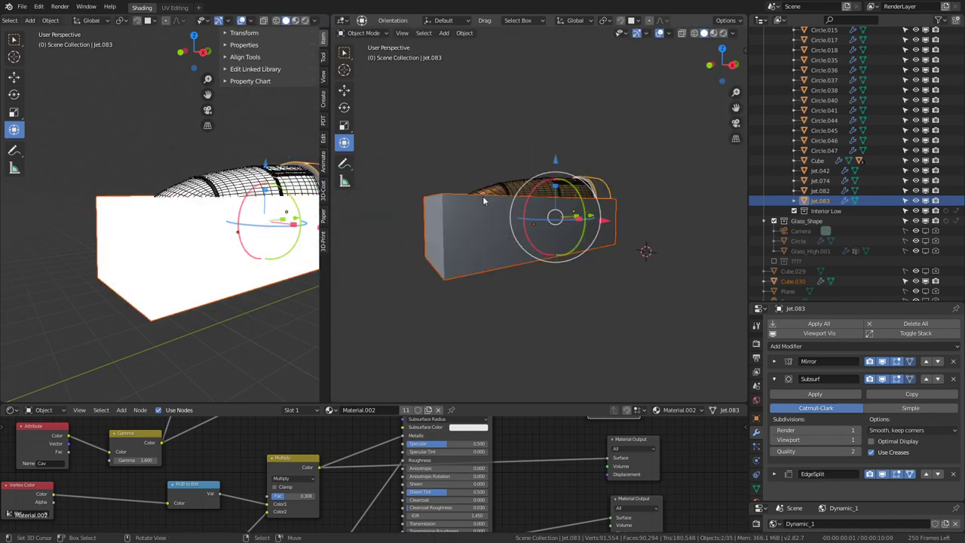
click(465, 244)
middle_drag(464, 244, 511, 201)
click(512, 201)
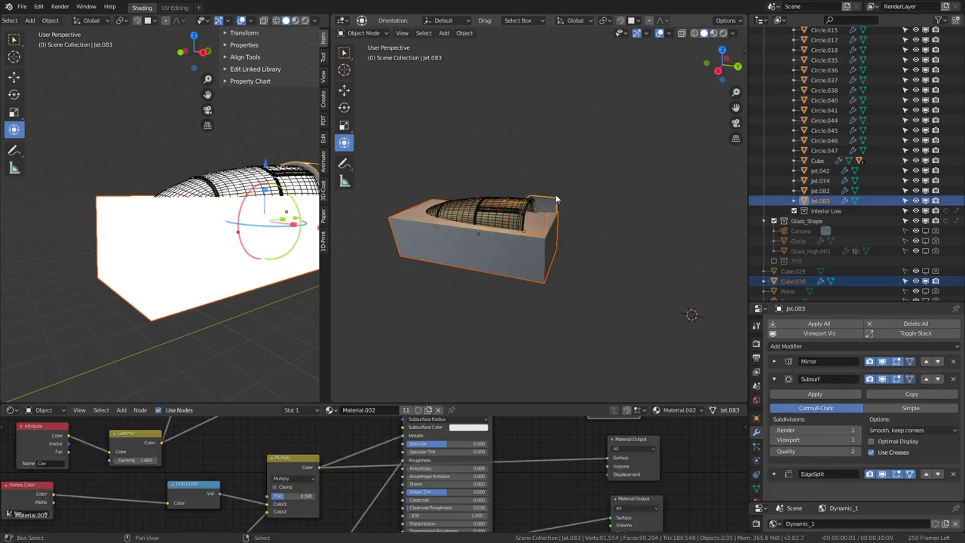
- Isolate Jet.083 and Cube.030 in the viewport and orbit around them
key(KP_7)
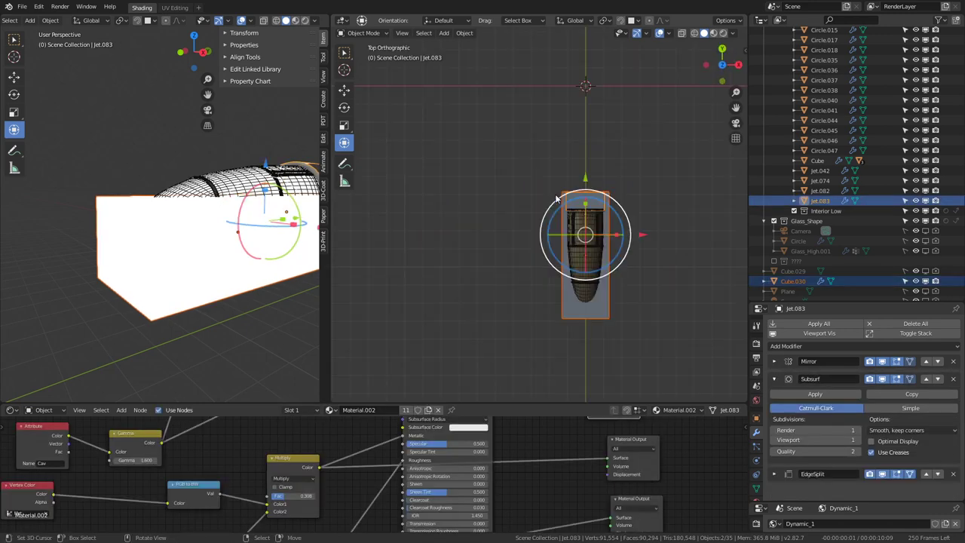
middle_drag(557, 199, 587, 190)
scroll(666, 136, up, 4)
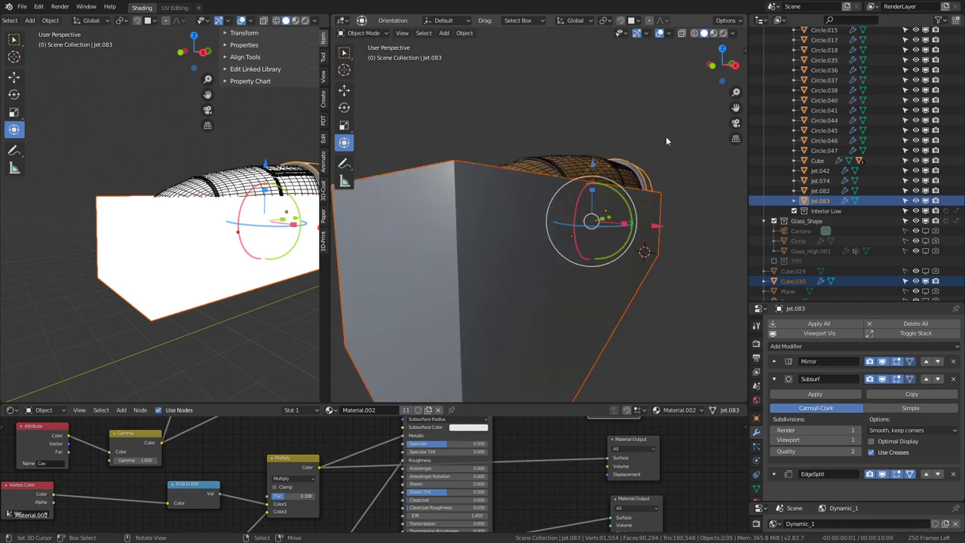
key(shift+h)
scroll(666, 136, down, 4)
mouse_move(671, 178)
middle_down()
mouse_move(552, 165)
mouse_move(509, 227)
middle_up()
- Edit Jet.083 and lower its rim edge loop along Z, showing the N-panel properties
key(Tab)
key(Tab)
key(Tab)
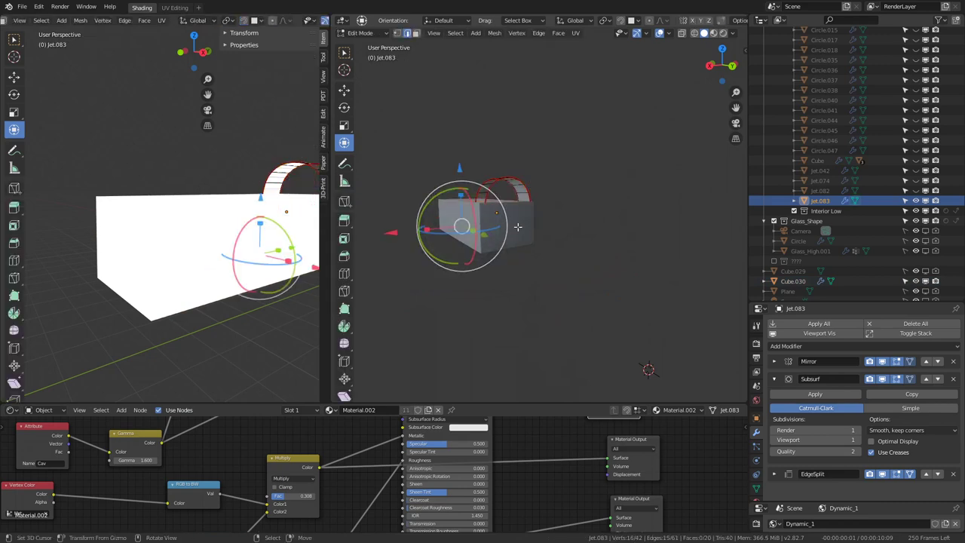
scroll(521, 215, up, 3)
scroll(535, 203, up, 3)
scroll(550, 196, up, 3)
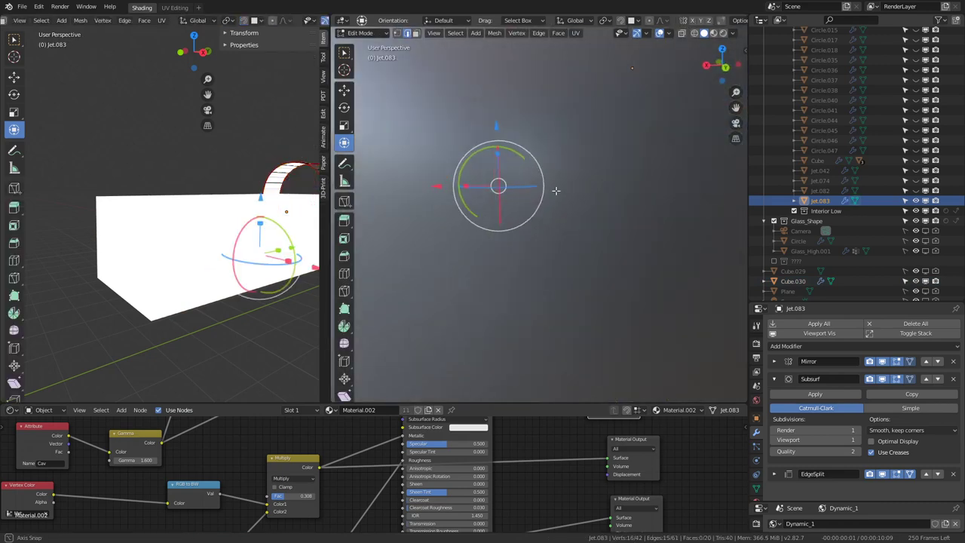
scroll(555, 192, down, 5)
scroll(562, 166, down, 3)
key(g)
key(z)
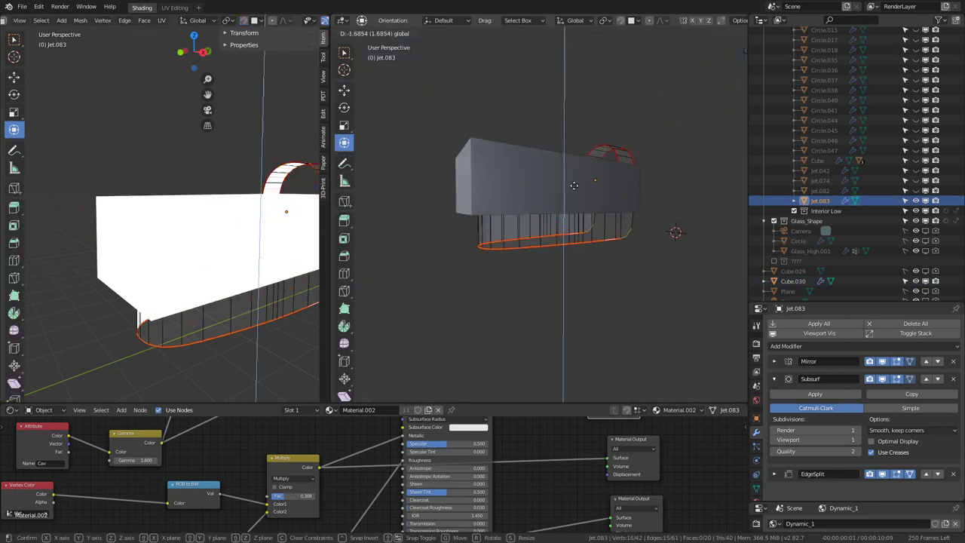
click(559, 150)
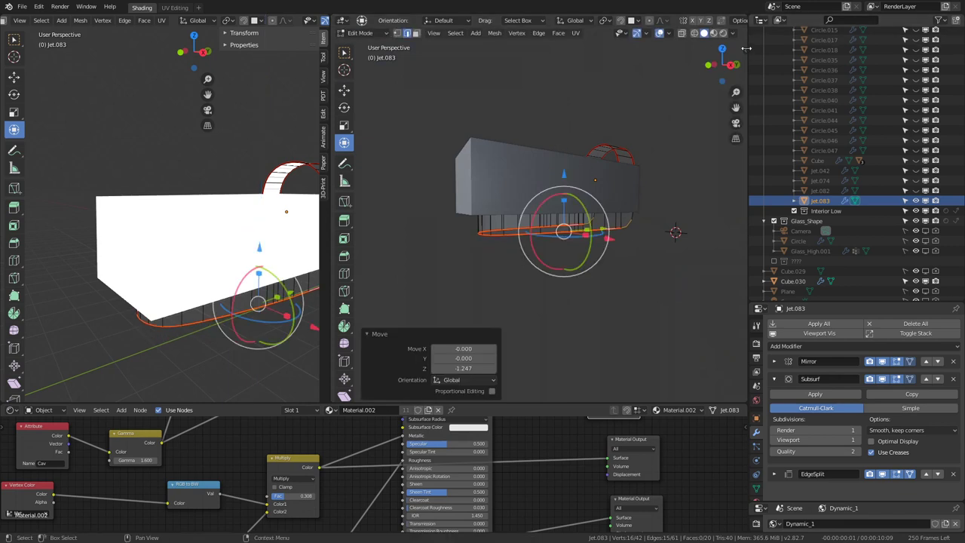
key(n)
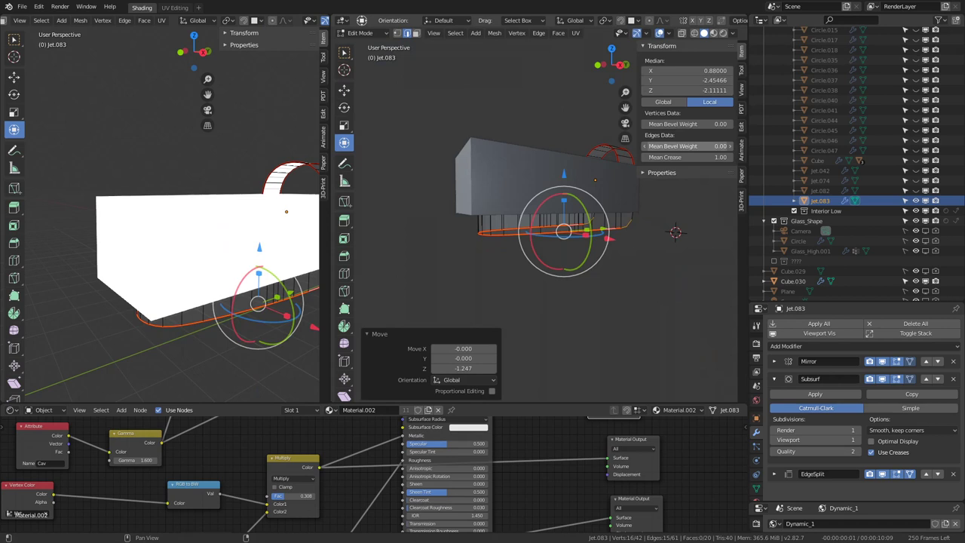
- Slide another Jet.083 edge loop 0.518 along Y and return to Object Mode
middle_drag(573, 226, 528, 219)
alt+click(573, 177)
middle_drag(573, 177, 667, 169)
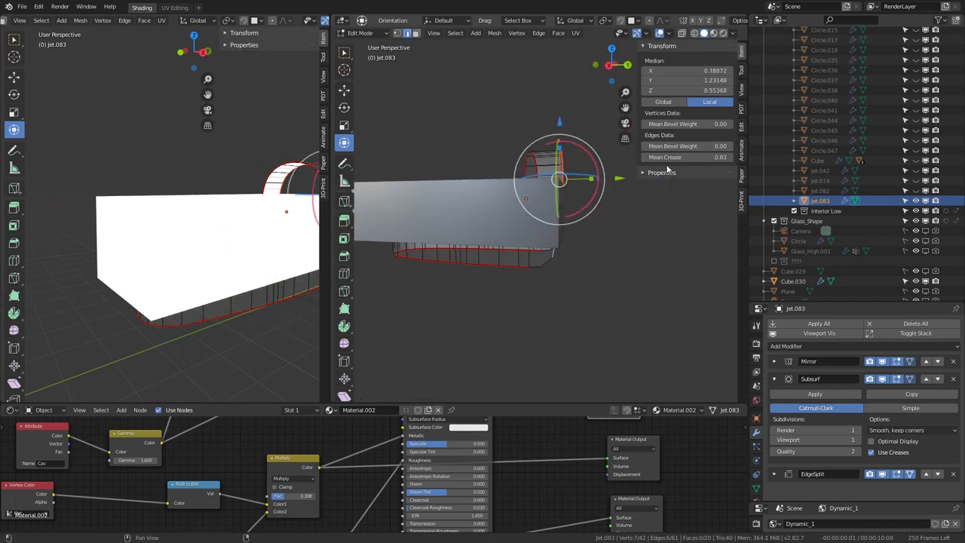
middle_drag(497, 214, 485, 267)
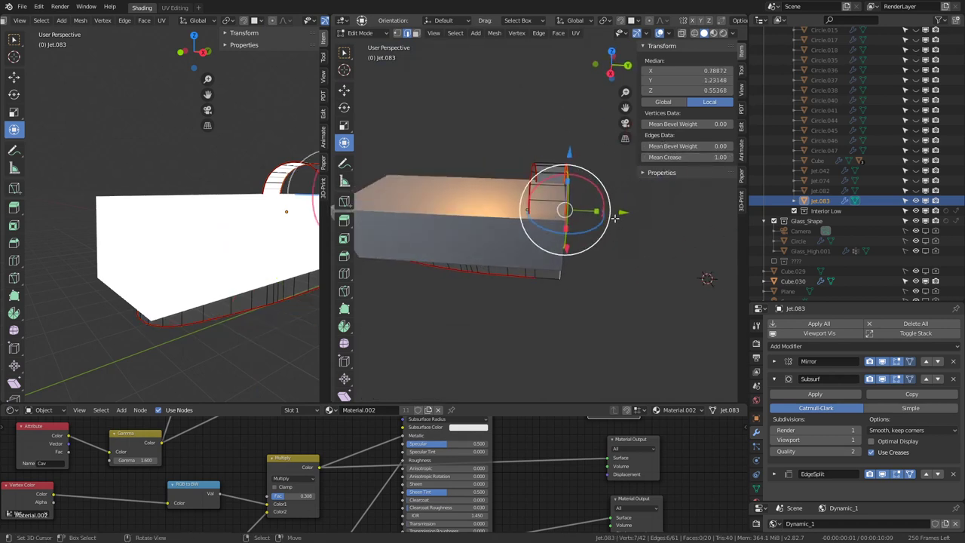
drag(615, 218, 649, 219)
mouse_move(648, 219)
middle_down()
mouse_move(562, 184)
mouse_move(578, 155)
mouse_move(711, 295)
mouse_move(584, 312)
mouse_move(605, 310)
mouse_move(562, 243)
middle_up()
middle_drag(578, 193, 483, 157)
key(Tab)
- Add a Boolean Difference modifier to Cube.030 with Jet.083 as the cutter object
click(844, 280)
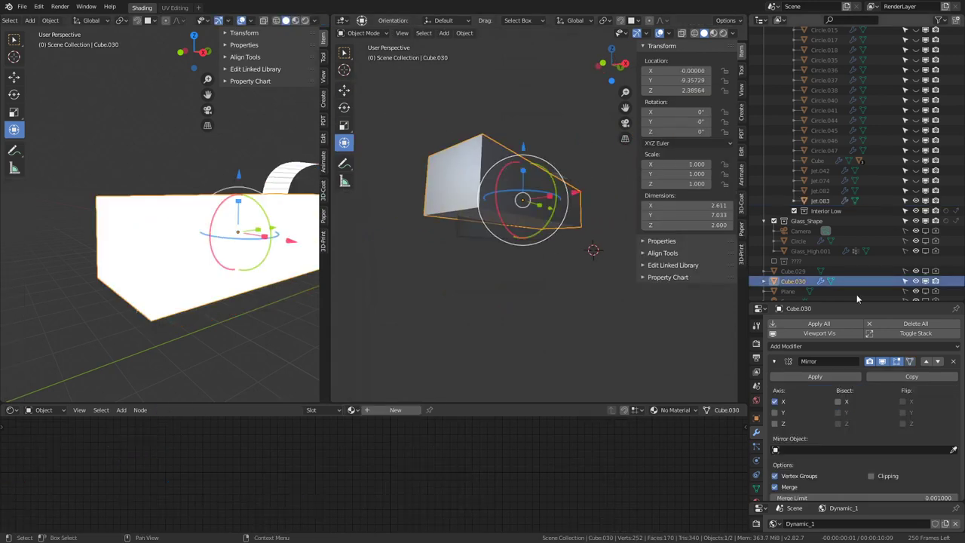
click(774, 361)
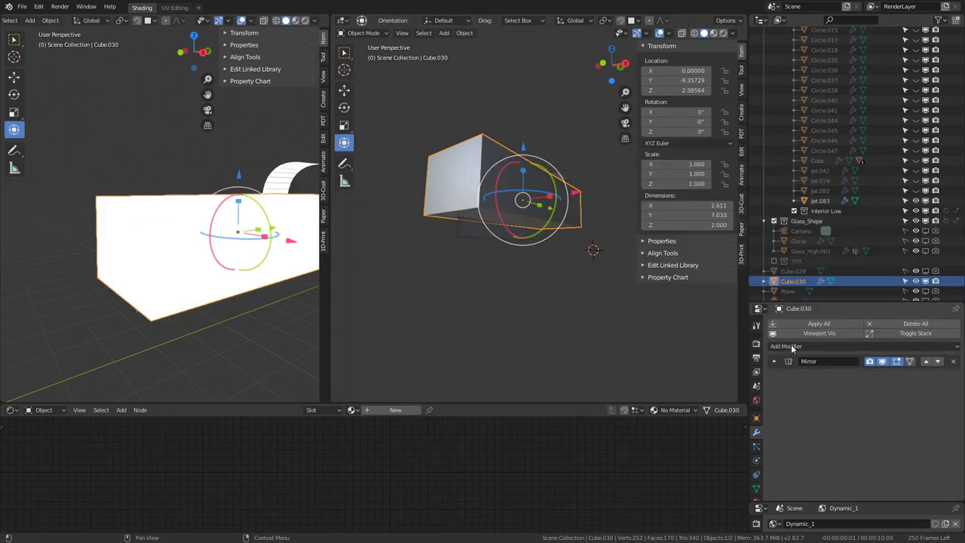
click(788, 346)
click(758, 179)
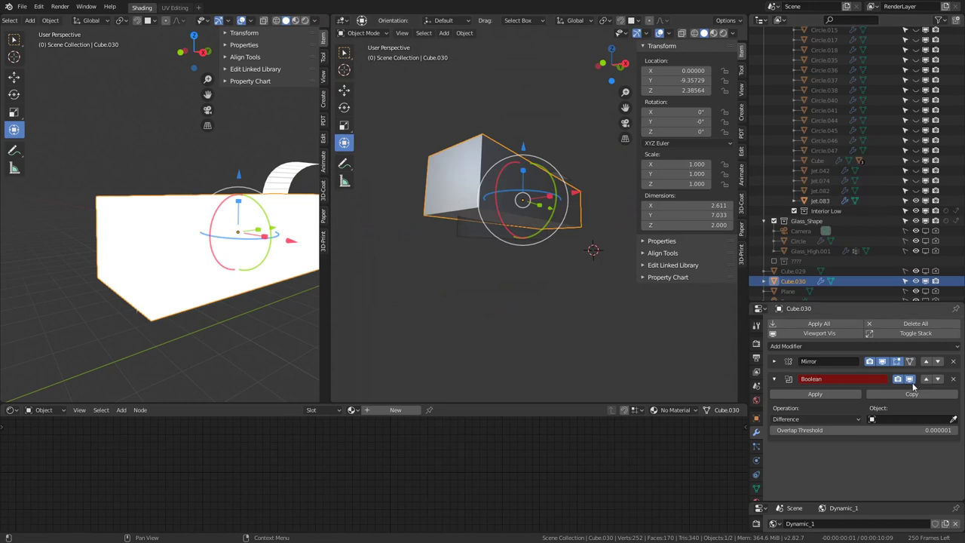
click(468, 226)
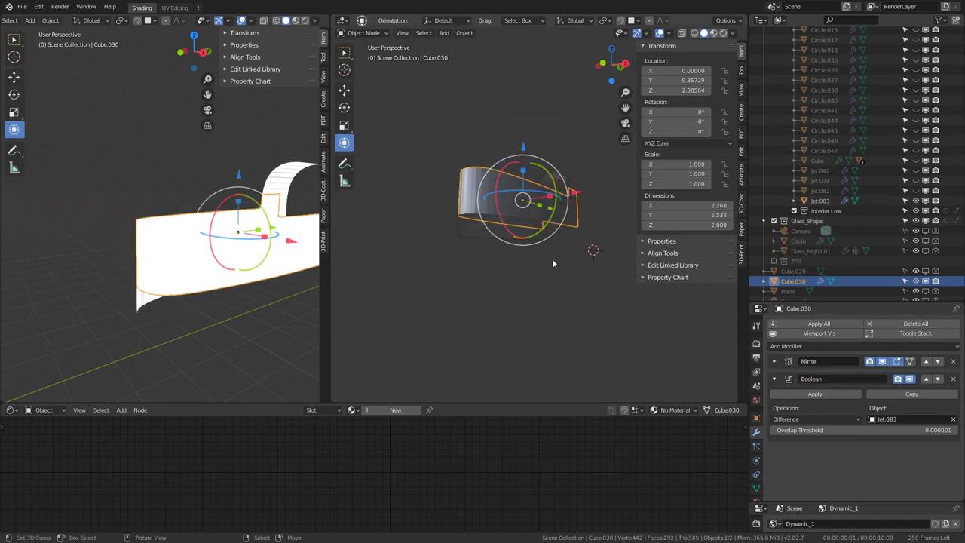
mouse_move(552, 259)
middle_down()
mouse_move(487, 236)
mouse_move(528, 248)
mouse_move(529, 289)
mouse_move(541, 186)
mouse_move(509, 220)
mouse_move(554, 243)
mouse_move(532, 211)
mouse_move(444, 236)
mouse_move(398, 225)
mouse_move(571, 235)
middle_up()
- Try the Boolean above Mirror, then keep it below Mirror in the stack
click(930, 379)
click(938, 361)
click(532, 211)
click(571, 235)
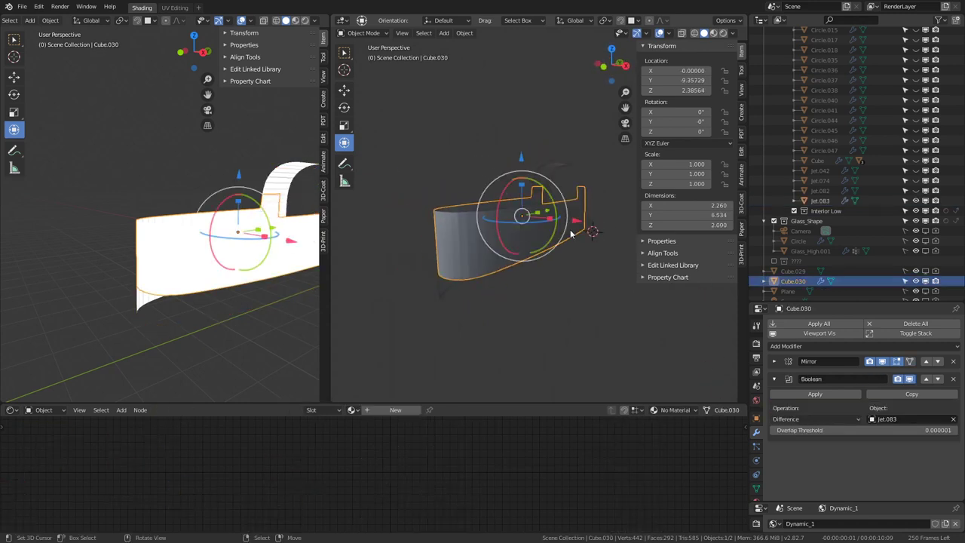
- Nudge Cube.030 by 0.113, 0.070, 0.039 and put Jet.083 into Edit Mode
scroll(551, 268, up, 2)
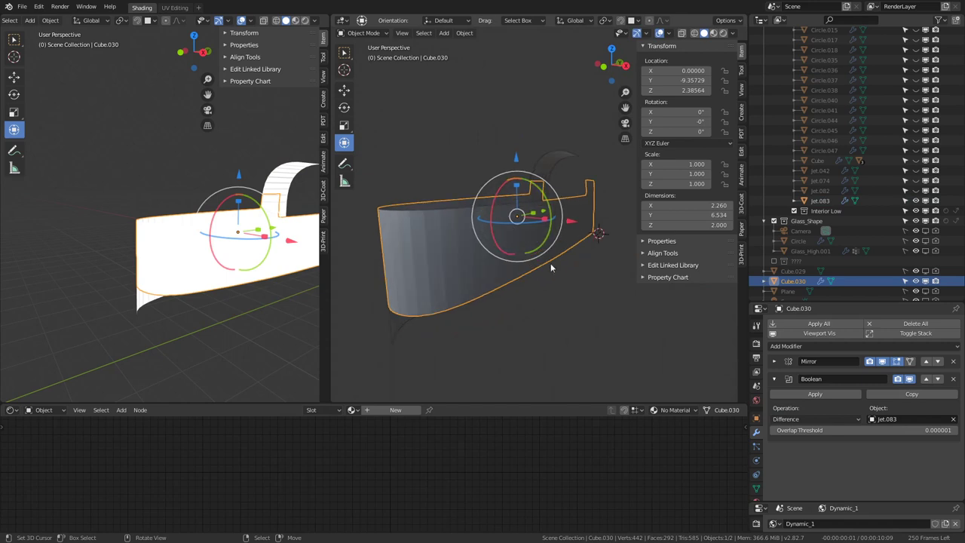
key(g)
click(396, 329)
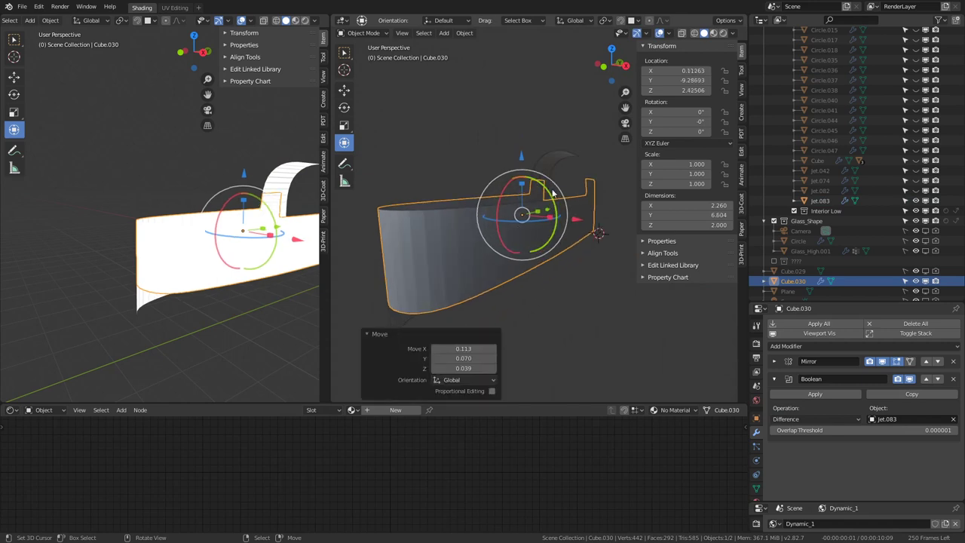
scroll(422, 229, down, 3)
click(565, 178)
key(Tab)
mouse_move(565, 178)
middle_down()
mouse_move(537, 191)
mouse_move(686, 271)
mouse_move(498, 158)
mouse_move(478, 313)
mouse_move(558, 271)
mouse_move(595, 281)
middle_up()
- Reposition a single rim edge and lower the rim edges along Z
click(532, 314)
key(g)
click(536, 313)
alt+click(595, 280)
drag(538, 209, 539, 260)
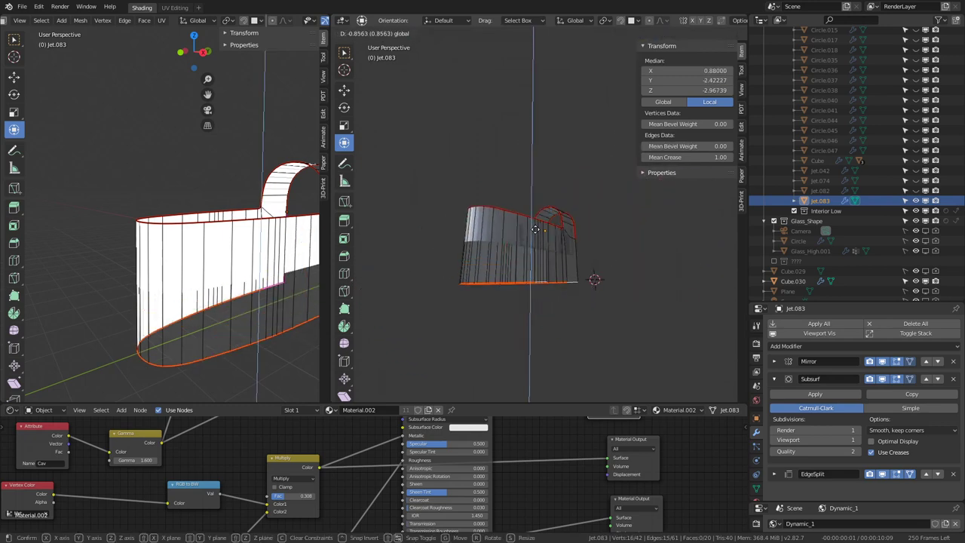
mouse_move(538, 260)
middle_down()
mouse_move(541, 241)
mouse_move(559, 240)
mouse_move(527, 237)
mouse_move(535, 228)
mouse_move(590, 220)
mouse_move(578, 226)
mouse_move(581, 212)
mouse_move(556, 270)
mouse_move(554, 211)
mouse_move(502, 294)
middle_up()
key(Tab)
key(Tab)
- Extrude the selected creased faces in place on the Jet.083 cutter
click(576, 222)
shift+click(581, 211)
key(e)
right_click(556, 270)
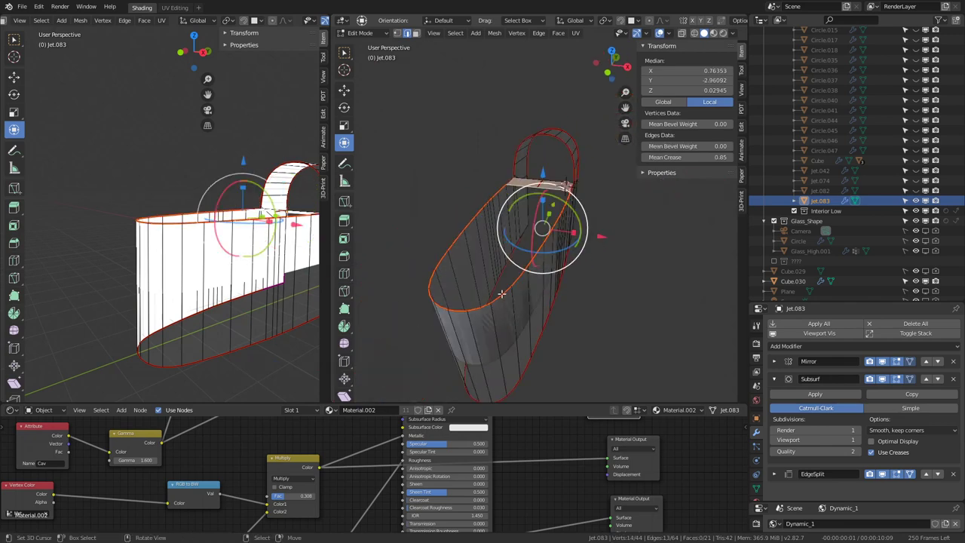
click(457, 312)
middle_drag(557, 205, 558, 213)
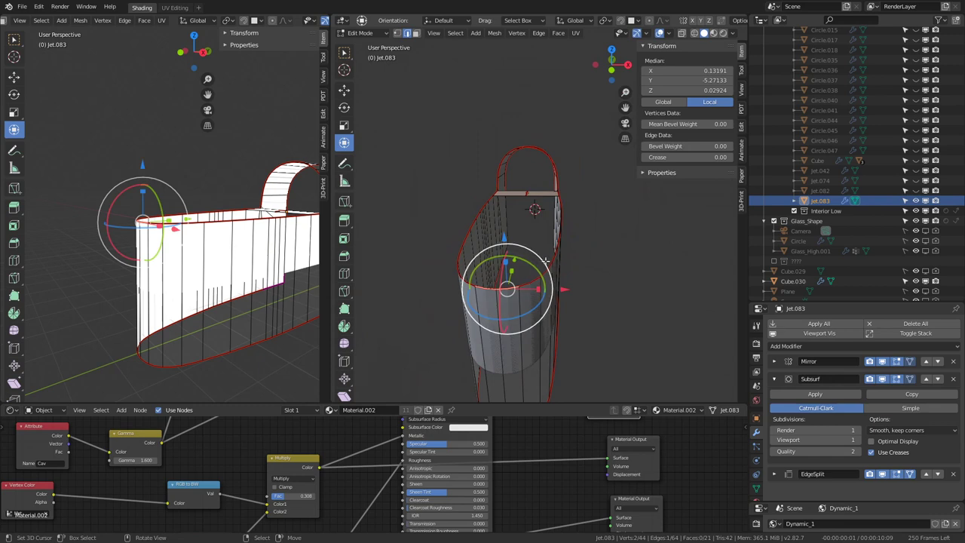
middle_drag(545, 260, 550, 183)
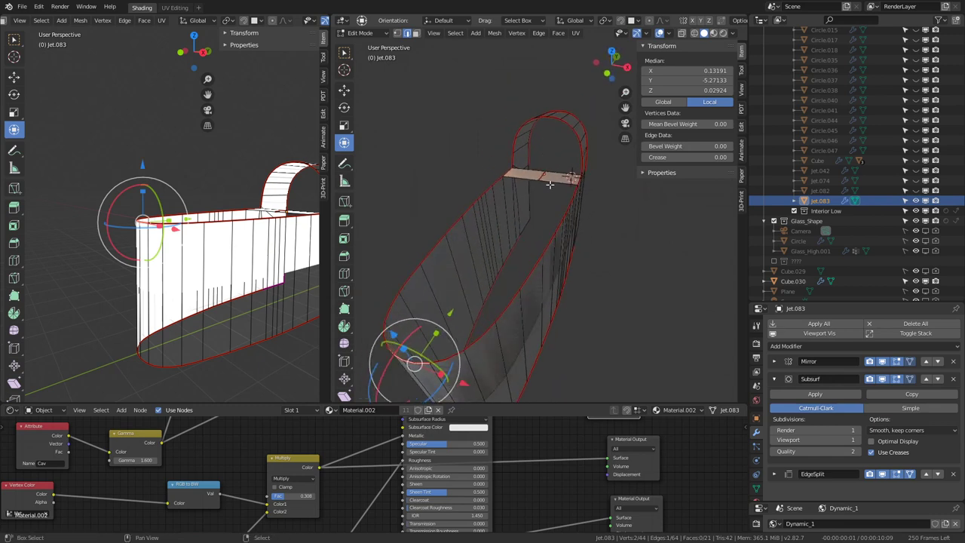
- Fill the open boundary edge loop with a face and clear its crease
alt+click(550, 183)
key(f)
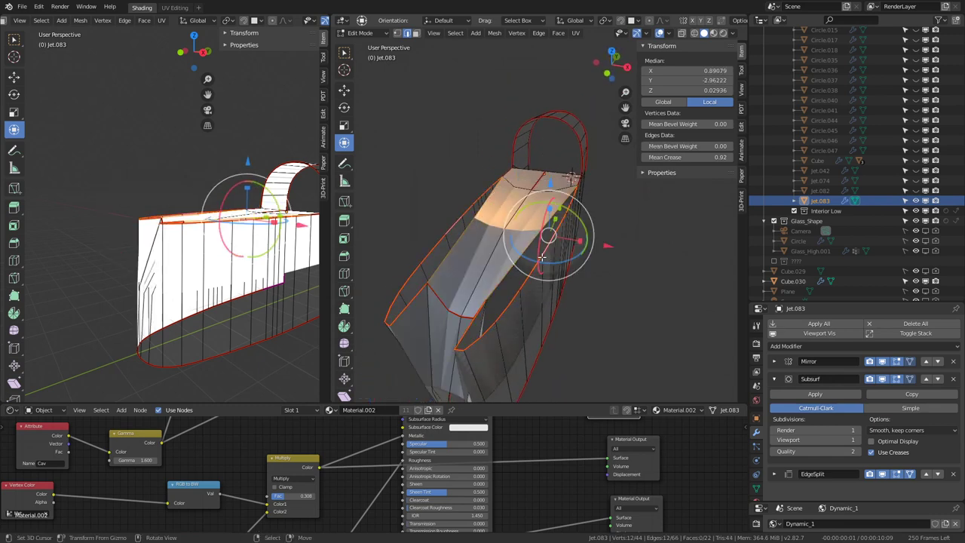
key(f)
key(shift+e)
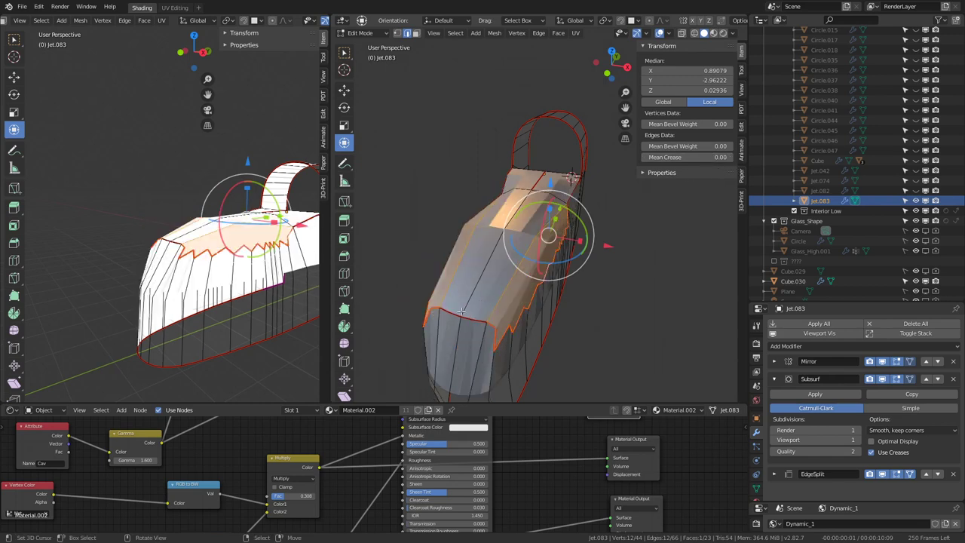
- Select the boundary edge loop of the lower body and set its crease to full
key(l)
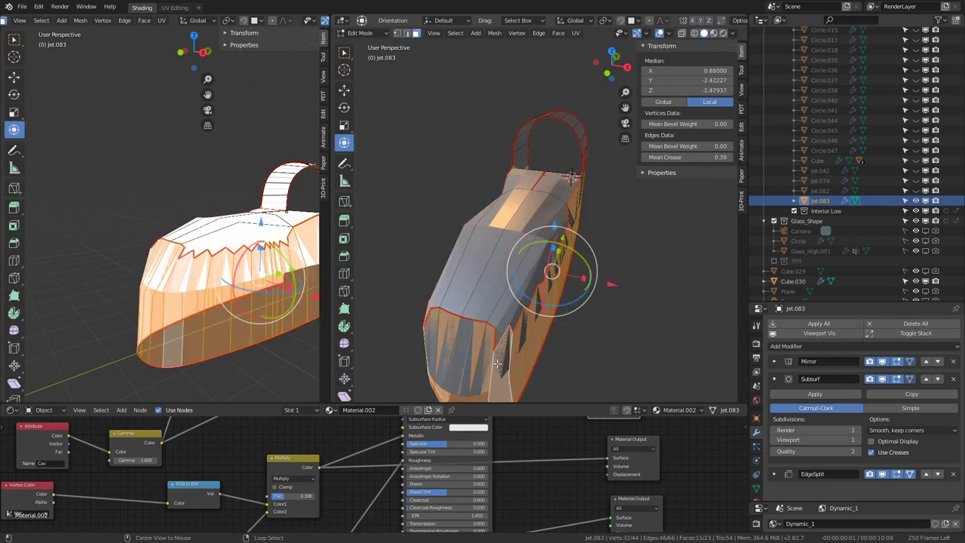
key(q)
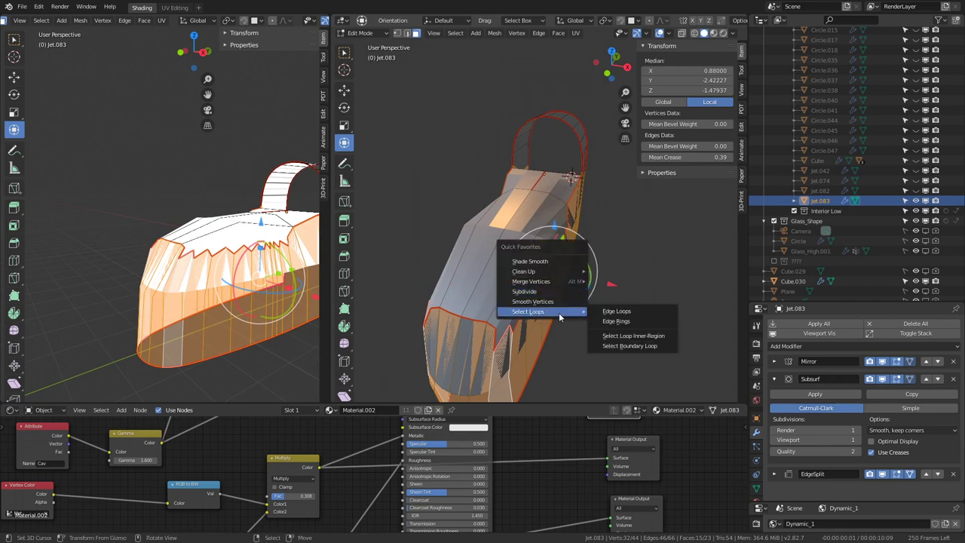
click(613, 347)
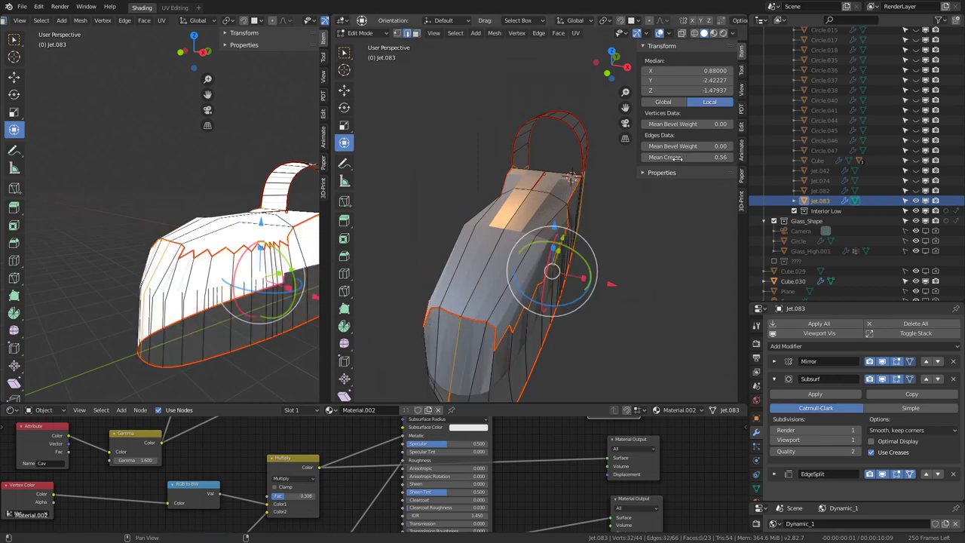
drag(676, 159, 724, 158)
middle_drag(483, 257, 415, 299)
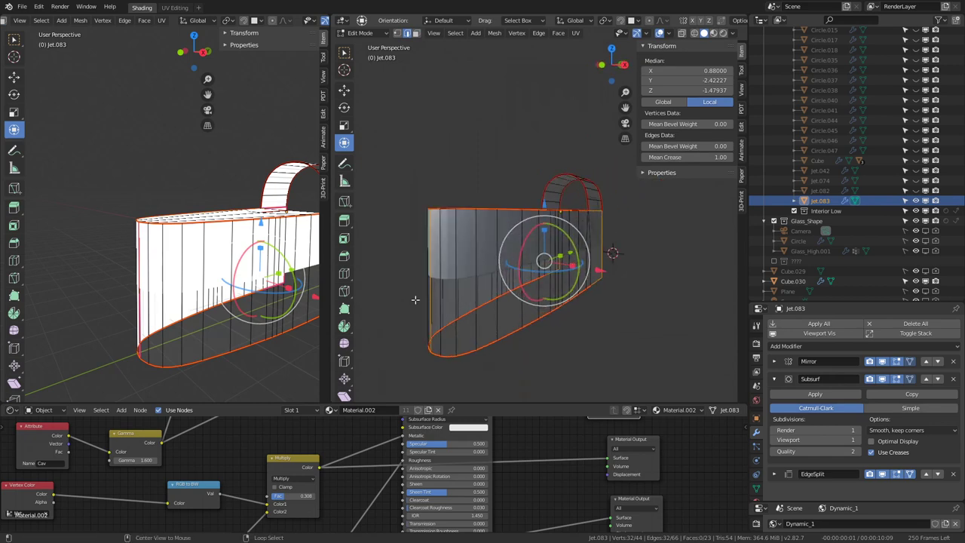
alt+click(429, 293)
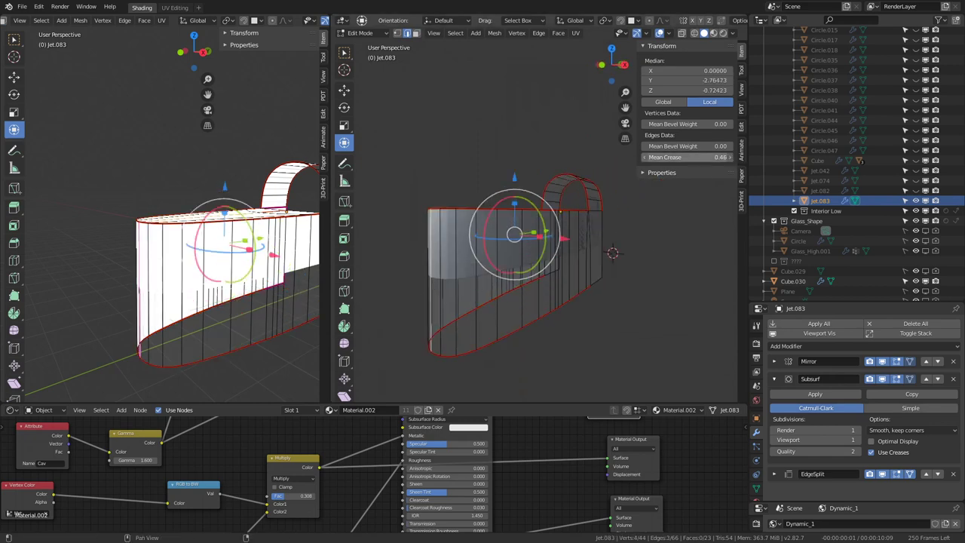
- Fill two new faces between selected rim vertices to close the gaps
mouse_move(612, 181)
middle_down()
mouse_move(535, 260)
mouse_move(592, 268)
mouse_move(528, 249)
mouse_move(558, 289)
mouse_move(563, 268)
middle_up()
click(535, 260)
shift+click(494, 227)
key(f)
shift+click(562, 269)
key(f)
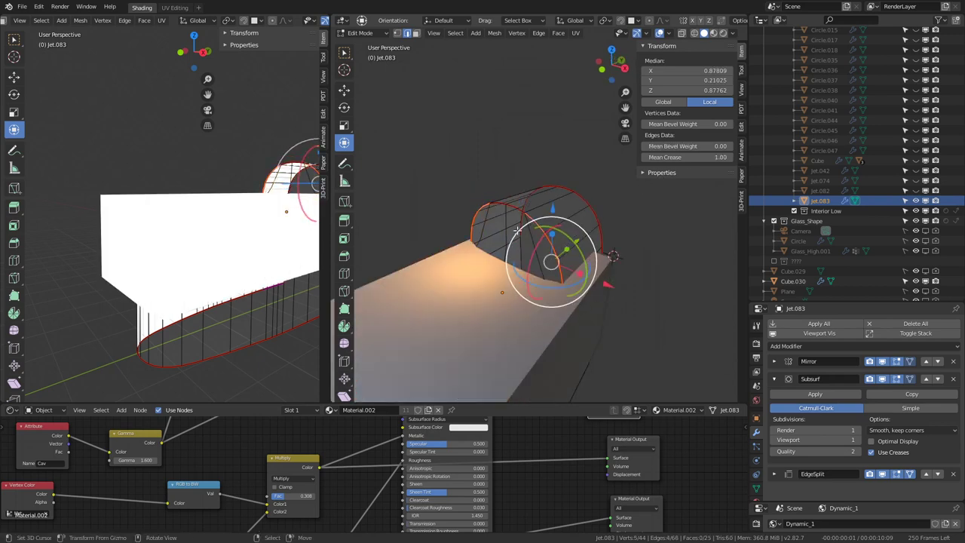
- Apply Limited Dissolve to the whole mesh with a 0° max angle
key(a)
key(q)
mouse_move(490, 165)
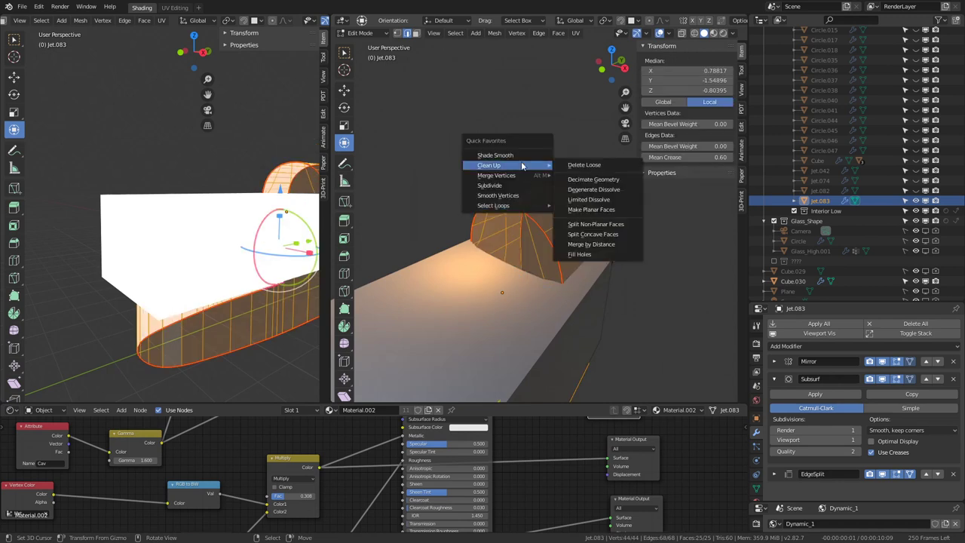
click(592, 199)
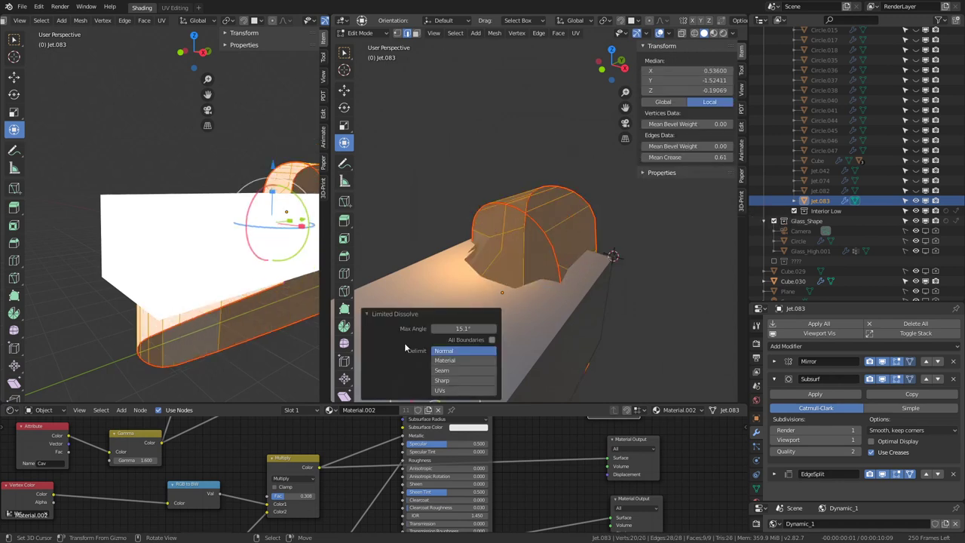
drag(485, 328, 445, 328)
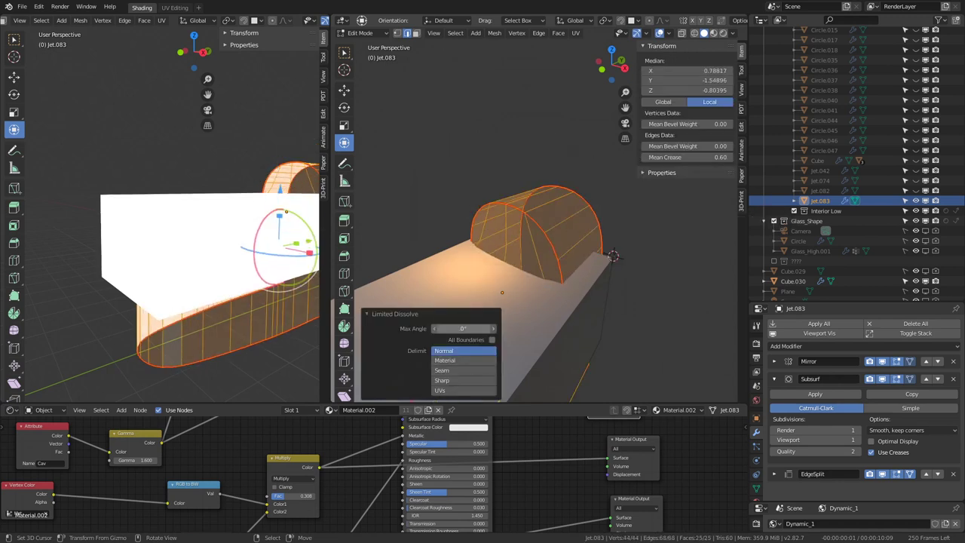
click(494, 331)
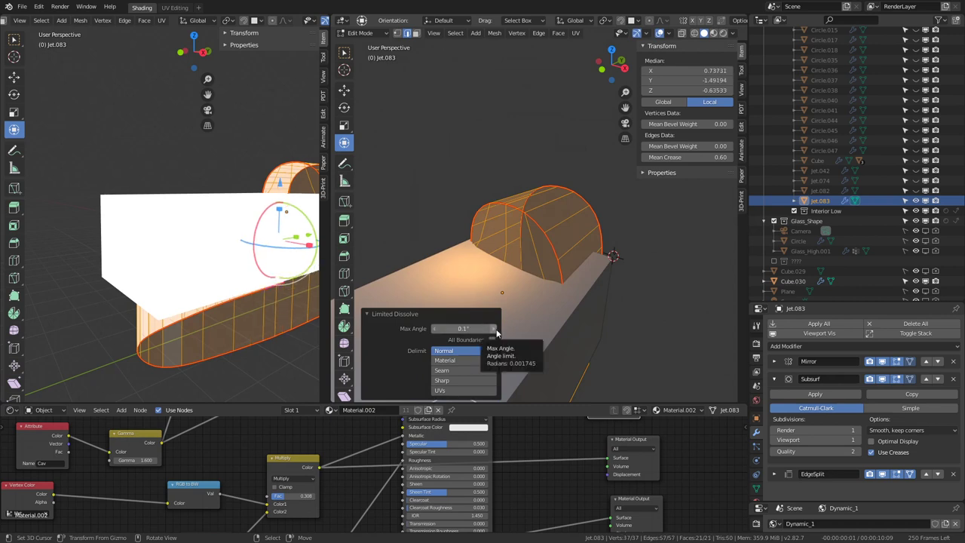
click(494, 329)
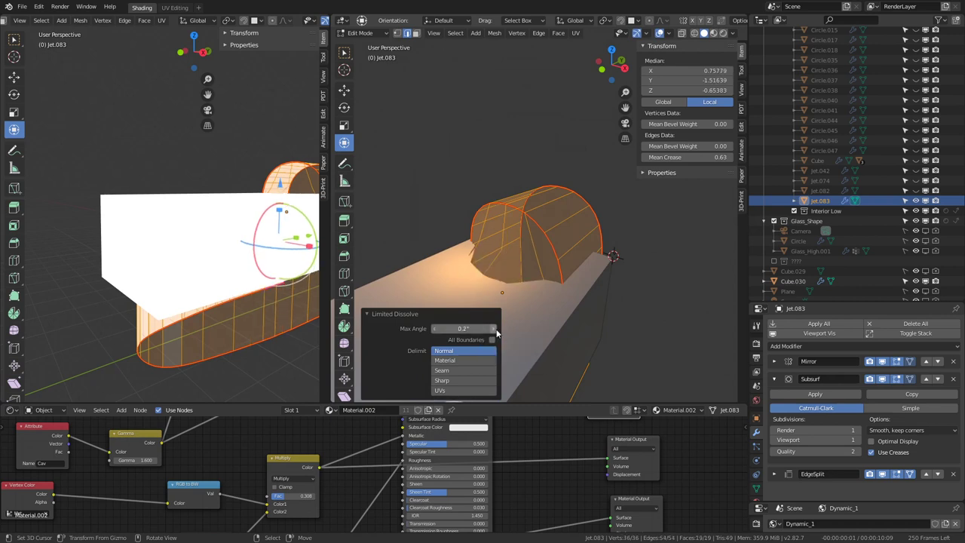
click(495, 330)
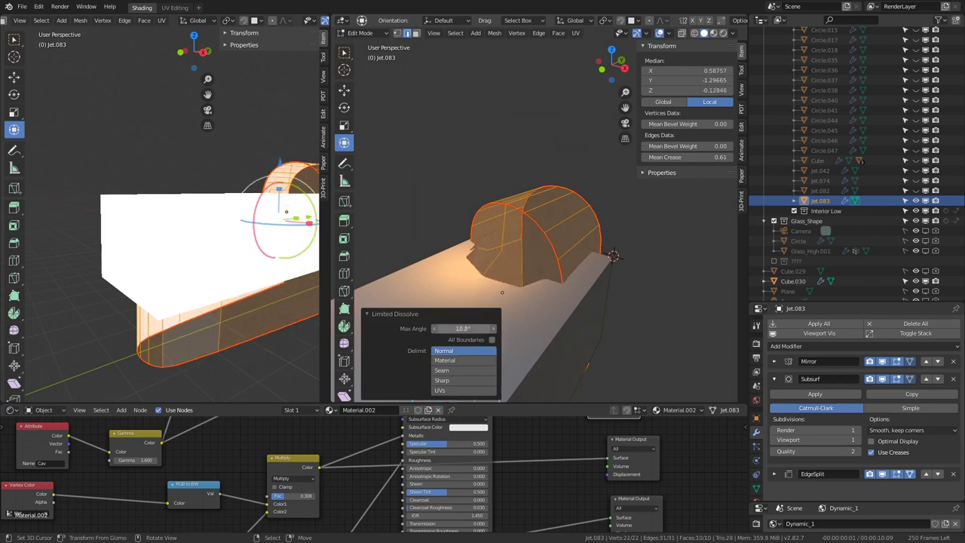
drag(483, 329, 438, 328)
middle_drag(631, 248, 583, 301)
- Isolate Jet.083, recalculate its normals and extrude an edge onto the centre line
key(Tab)
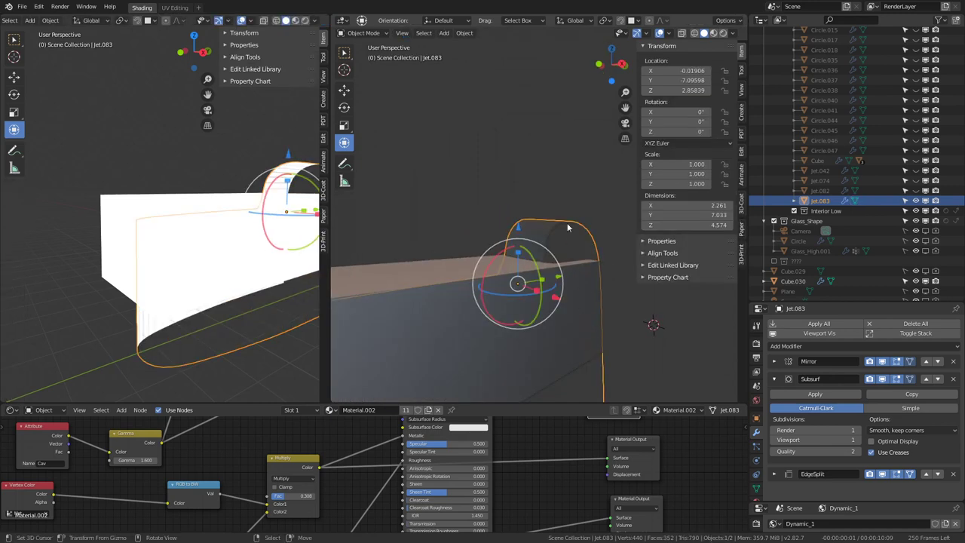
key(KP_Divide)
key(Tab)
mouse_move(590, 219)
middle_down()
mouse_move(497, 266)
mouse_move(543, 170)
mouse_move(583, 234)
mouse_move(559, 197)
middle_up()
key(shift+n)
click(592, 257)
key(e)
click(594, 249)
- Raise the crease of an edge near the cockpit end to full
click(573, 218)
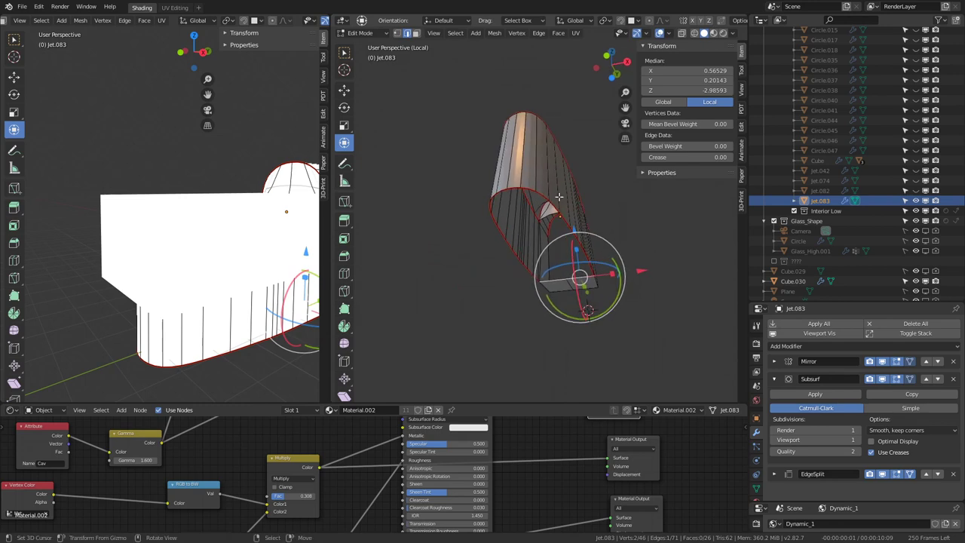
alt+click(514, 185)
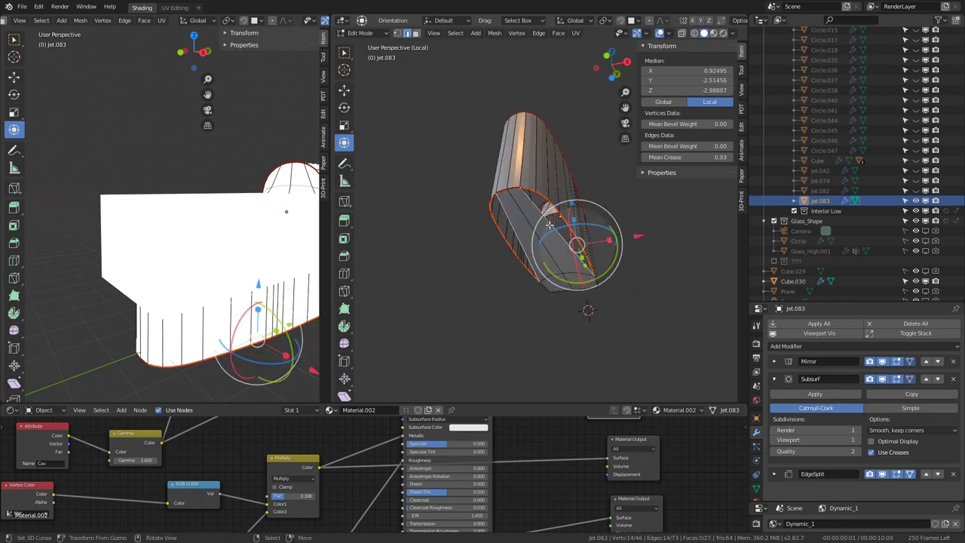
mouse_move(514, 186)
middle_down()
mouse_move(538, 260)
mouse_move(559, 219)
middle_up()
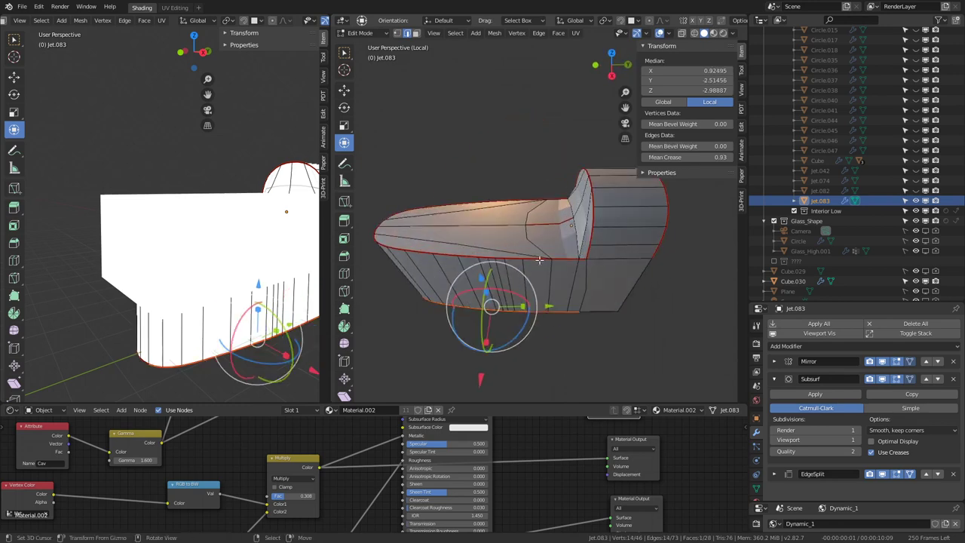
click(580, 219)
drag(676, 153, 724, 154)
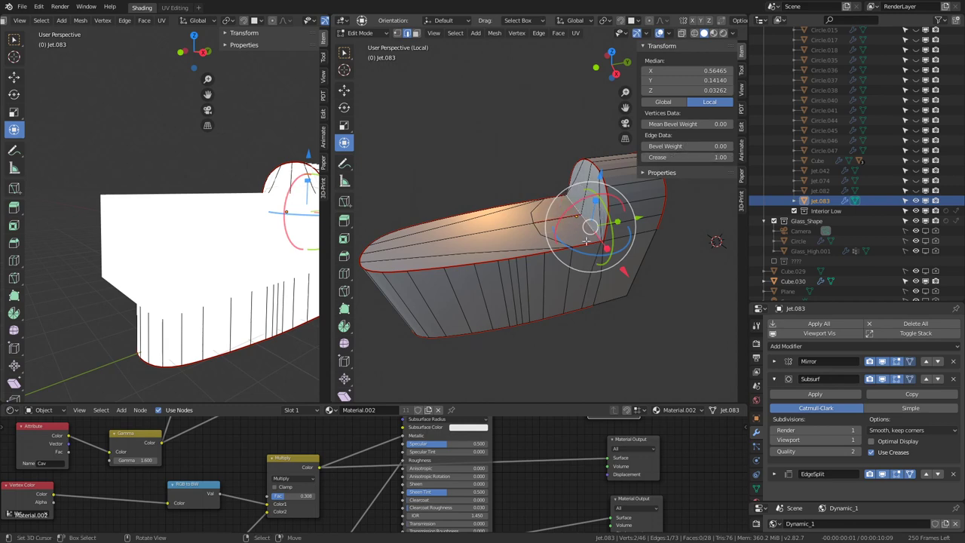
middle_drag(586, 240, 540, 205)
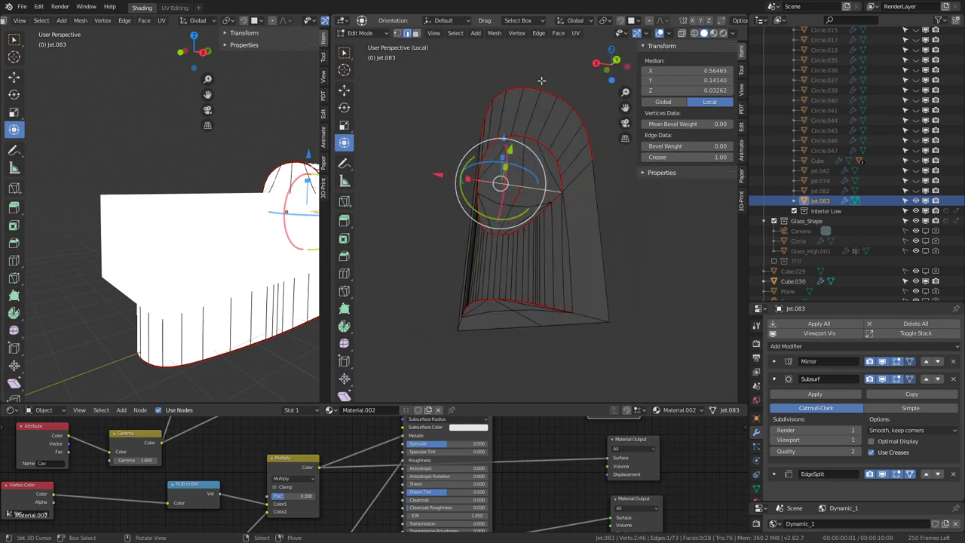
- Fill the open end edge loop with a face, then pick faces along the side
alt+click(511, 327)
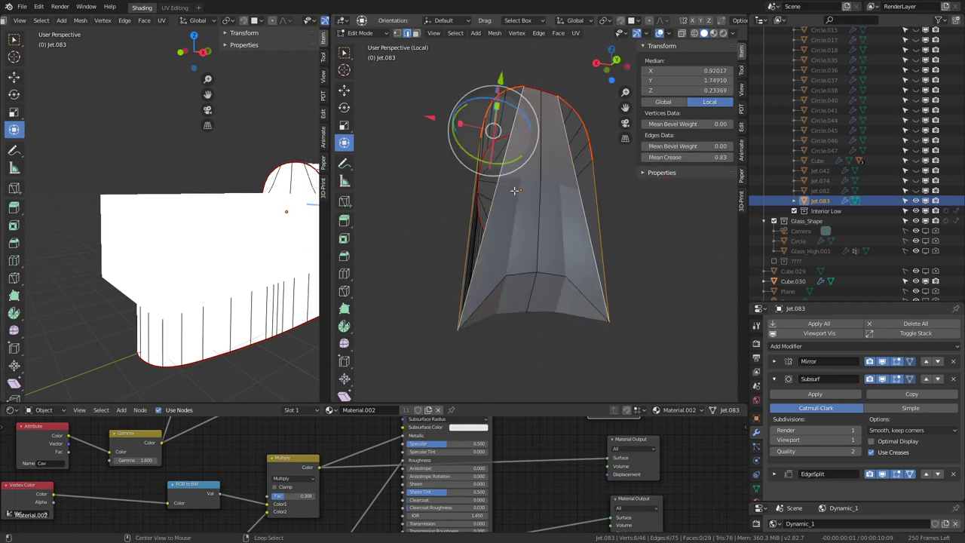
key(f)
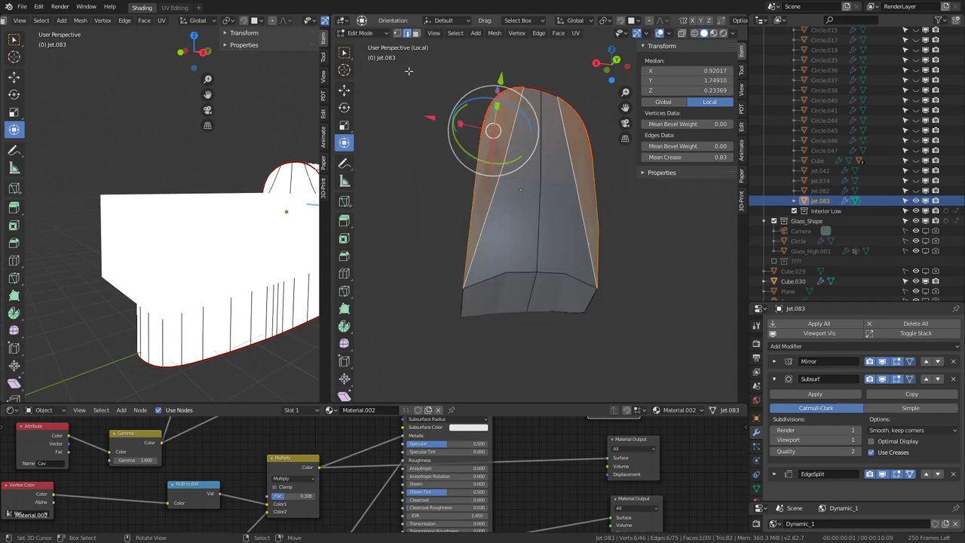
click(417, 33)
click(500, 253)
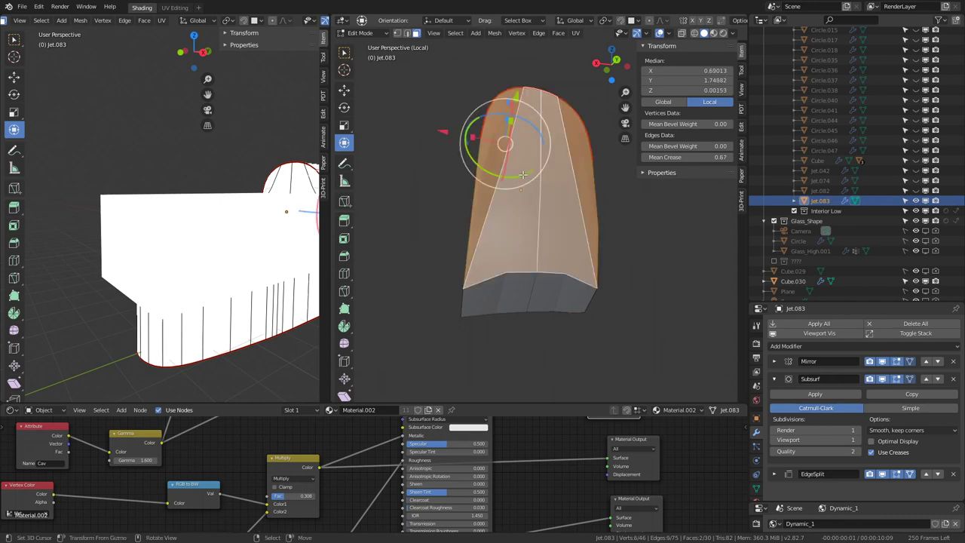
middle_drag(499, 253, 573, 204)
click(596, 223)
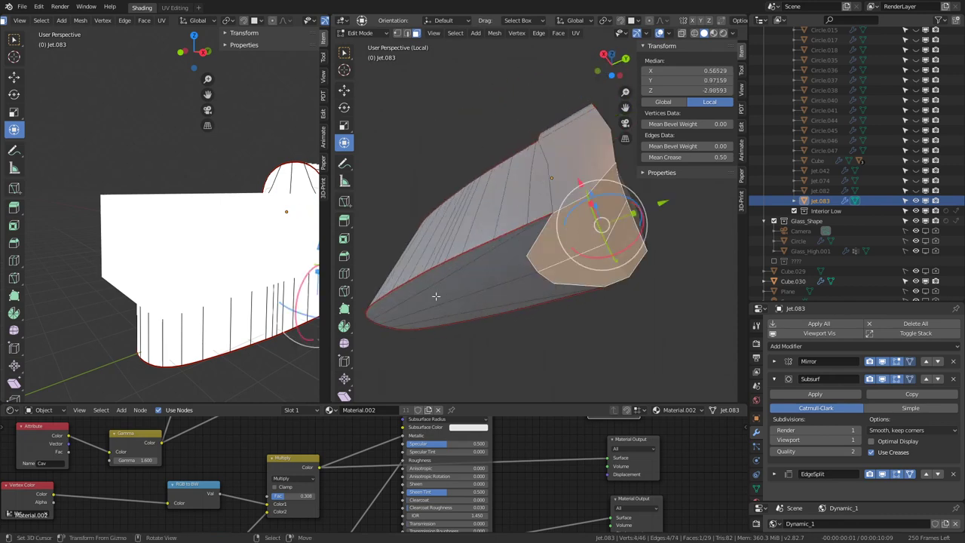
ctrl+click(381, 307)
middle_drag(380, 307, 573, 226)
- Limited-dissolve the whole mesh with a 0.1° max angle
key(a)
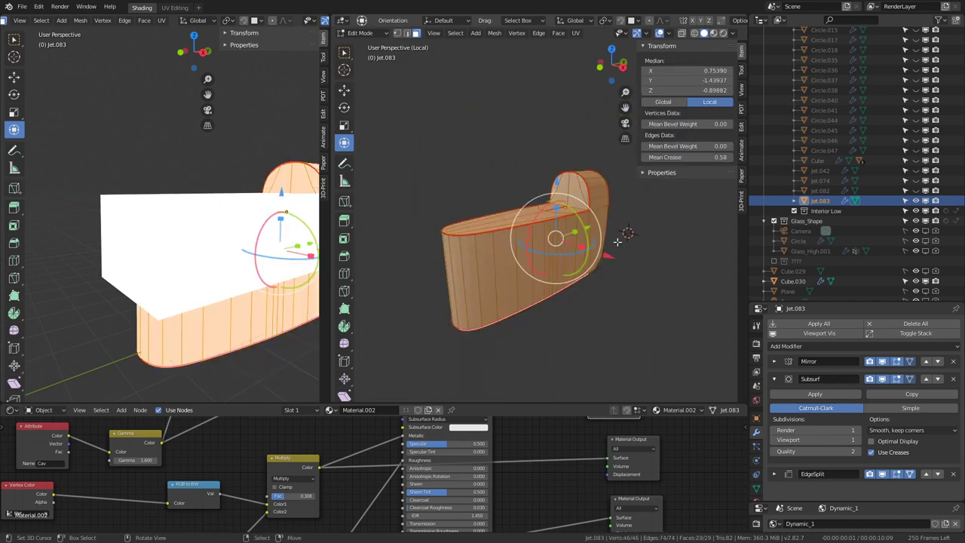
key(q)
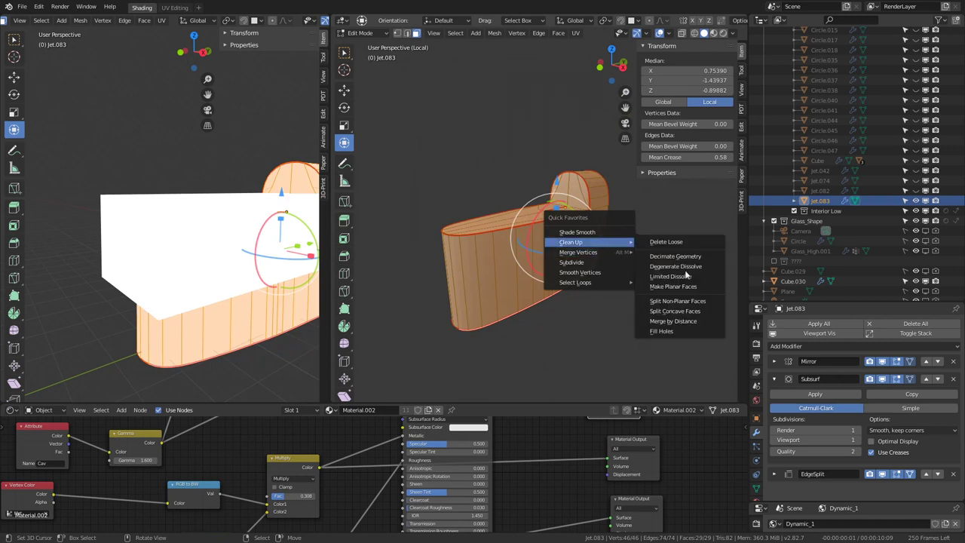
click(683, 276)
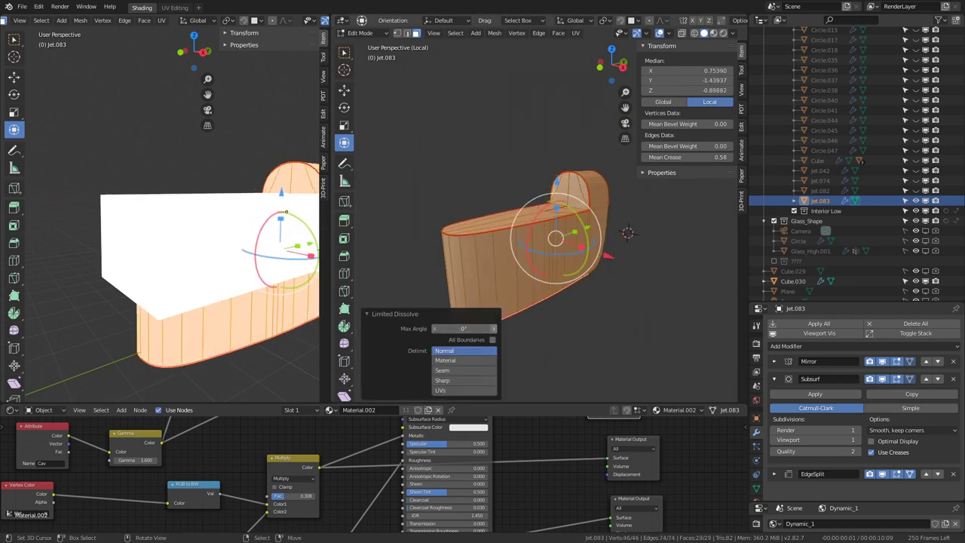
drag(463, 328, 467, 328)
middle_drag(483, 249, 474, 152)
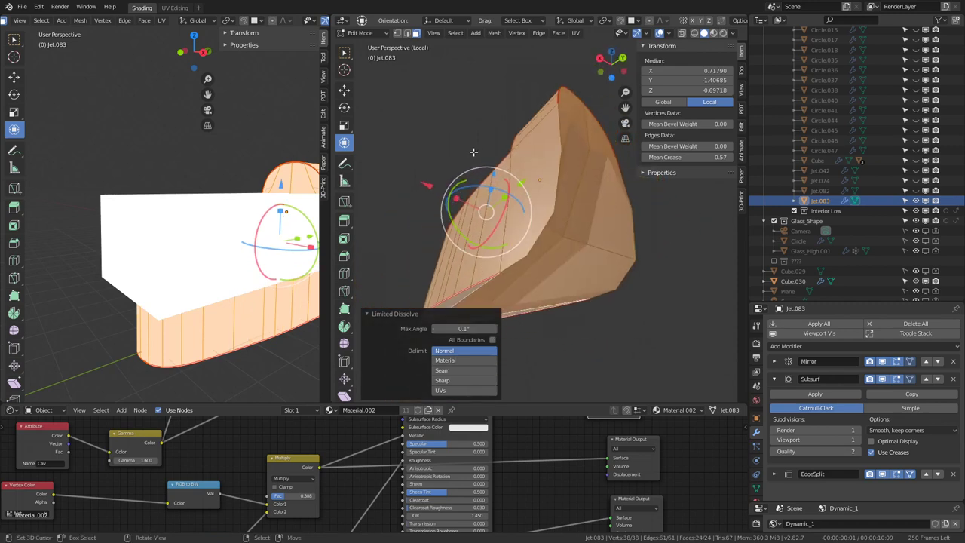
- Set the lower right edge's crease to 1.00
click(607, 230)
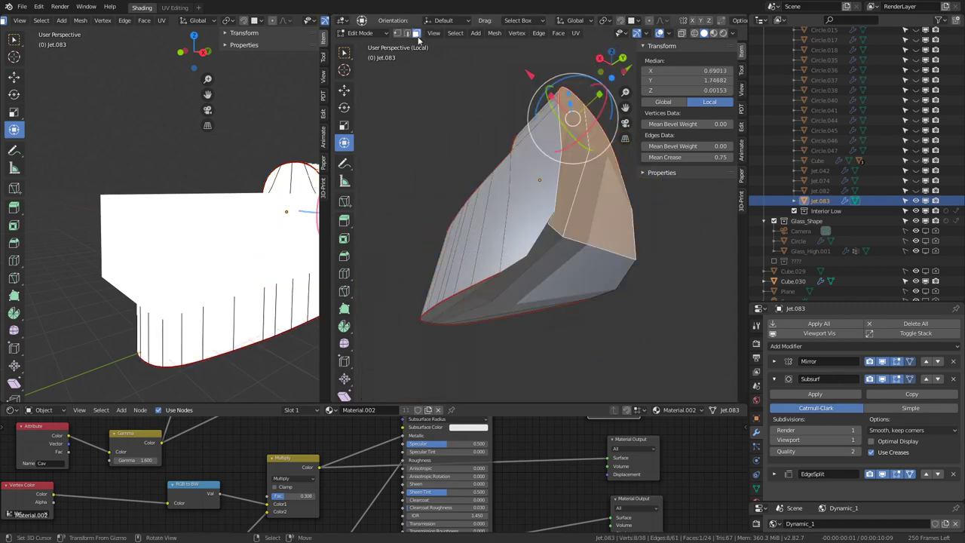
click(406, 33)
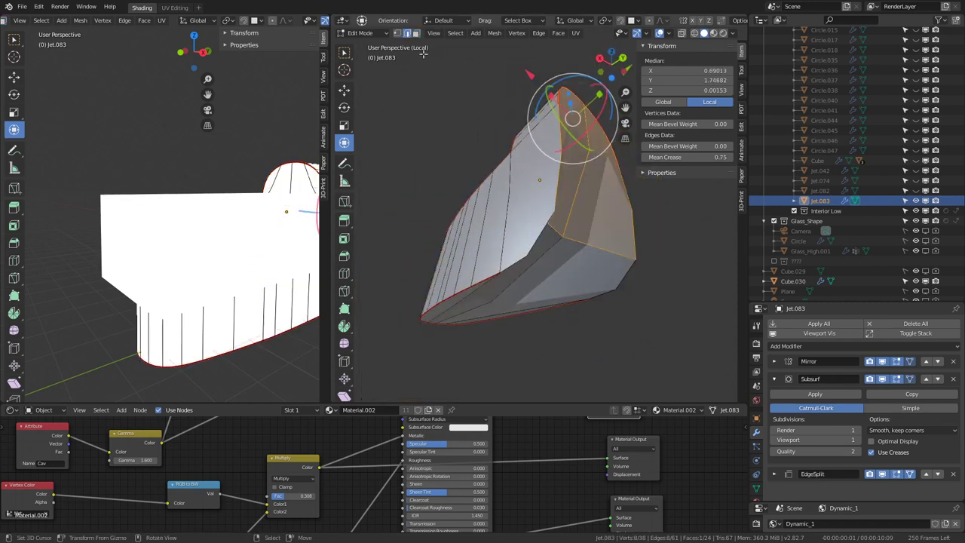
click(607, 257)
mouse_move(701, 157)
mouse_down()
mouse_move(671, 157)
mouse_move(724, 156)
mouse_up()
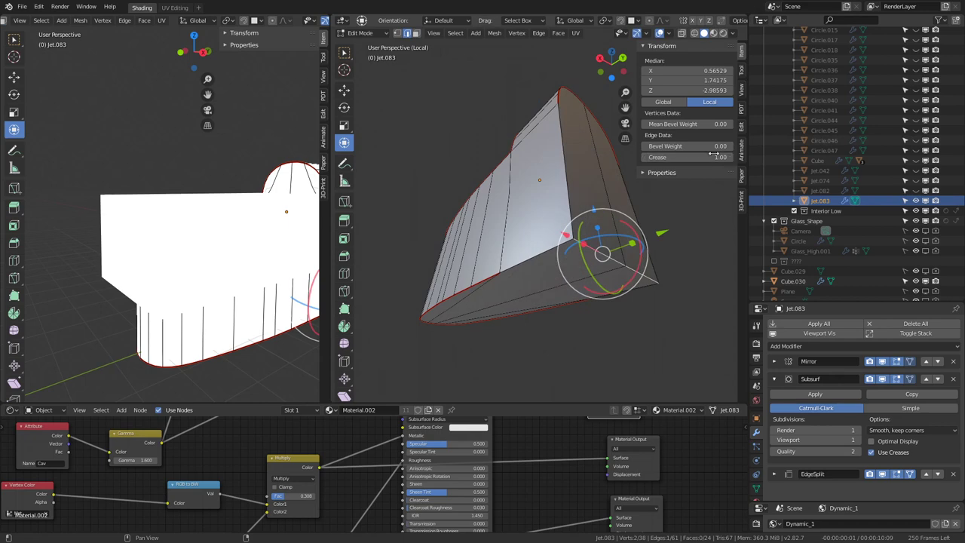
mouse_move(528, 249)
middle_down()
mouse_move(592, 225)
mouse_move(558, 227)
middle_up()
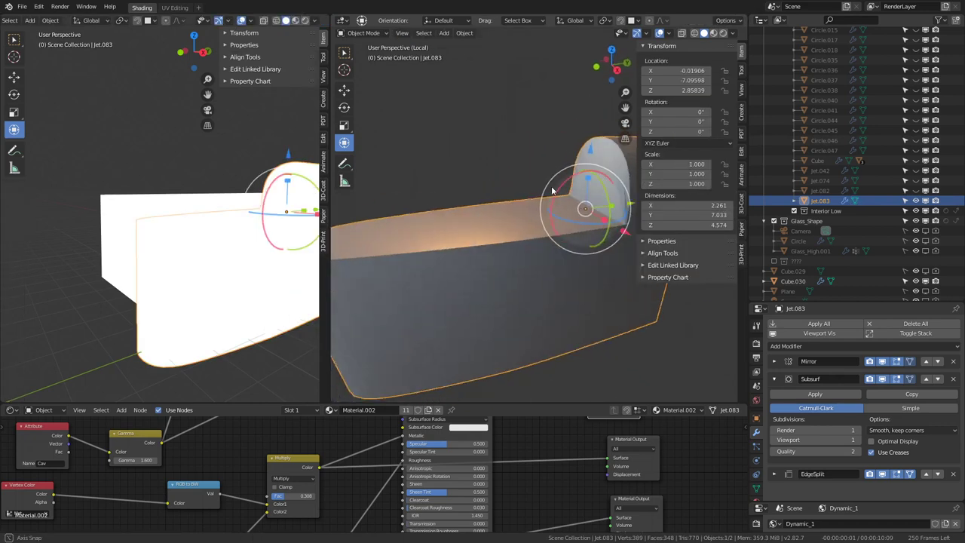
- Select the arch face and two top faces and dissolve them into one
scroll(558, 226, up, 2)
click(552, 224)
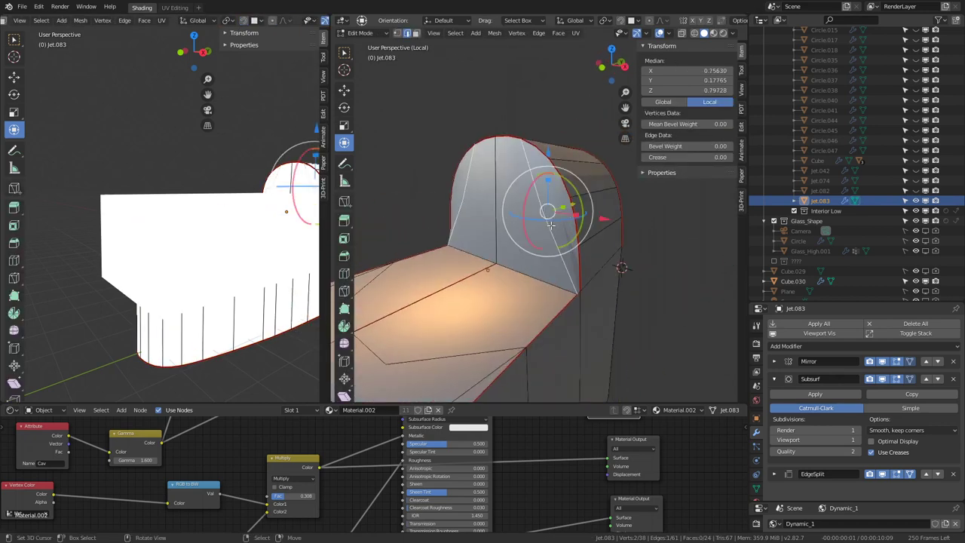
click(415, 33)
click(528, 227)
mouse_move(528, 226)
middle_down()
mouse_move(526, 251)
mouse_move(520, 226)
middle_up()
shift+click(581, 181)
shift+click(520, 211)
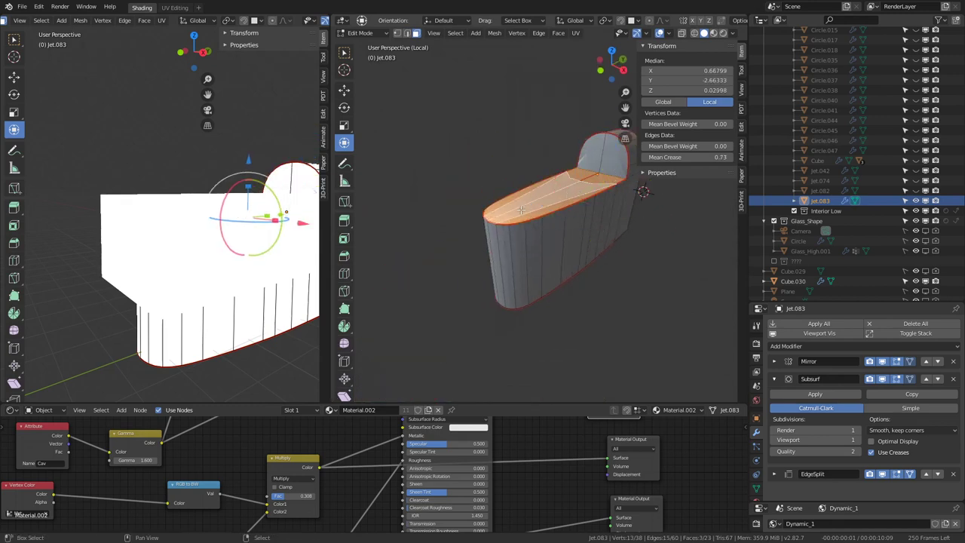
key(ctrl+x)
- Limited-dissolve the whole mesh with a 1.7° max angle
mouse_move(573, 196)
middle_down()
mouse_move(568, 218)
mouse_move(578, 196)
middle_up()
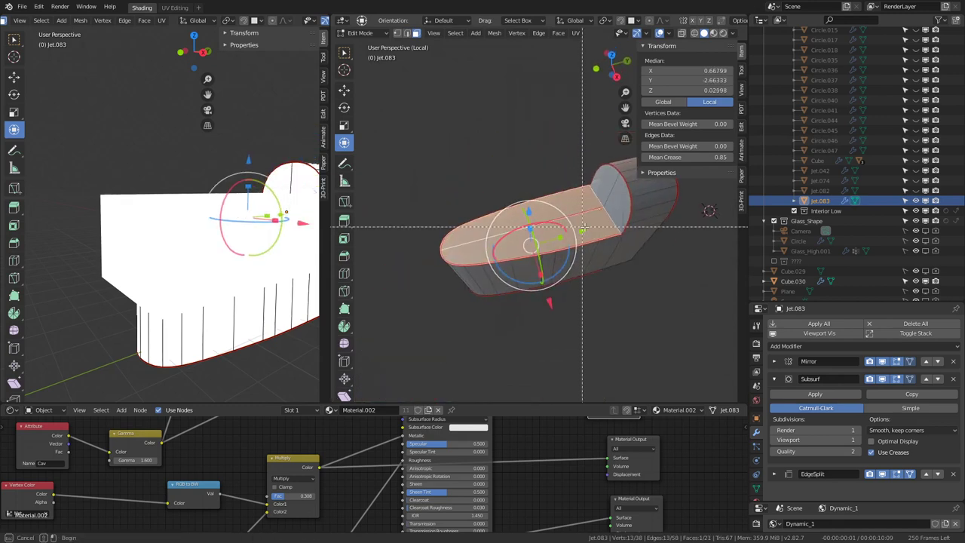
mouse_move(517, 214)
middle_down()
mouse_move(636, 217)
mouse_move(679, 269)
mouse_move(590, 230)
mouse_move(548, 247)
middle_up()
click(635, 217)
key(a)
key(q)
click(649, 283)
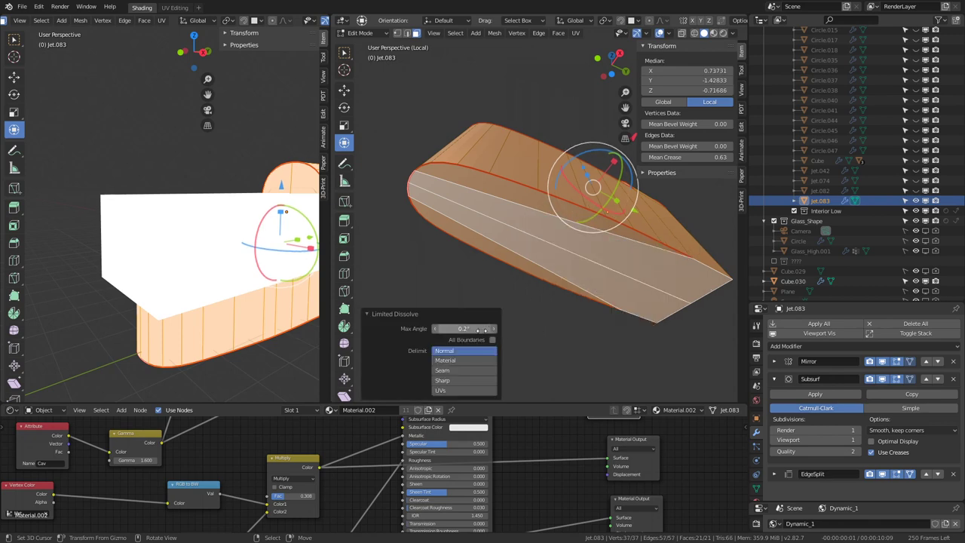
drag(478, 331, 498, 330)
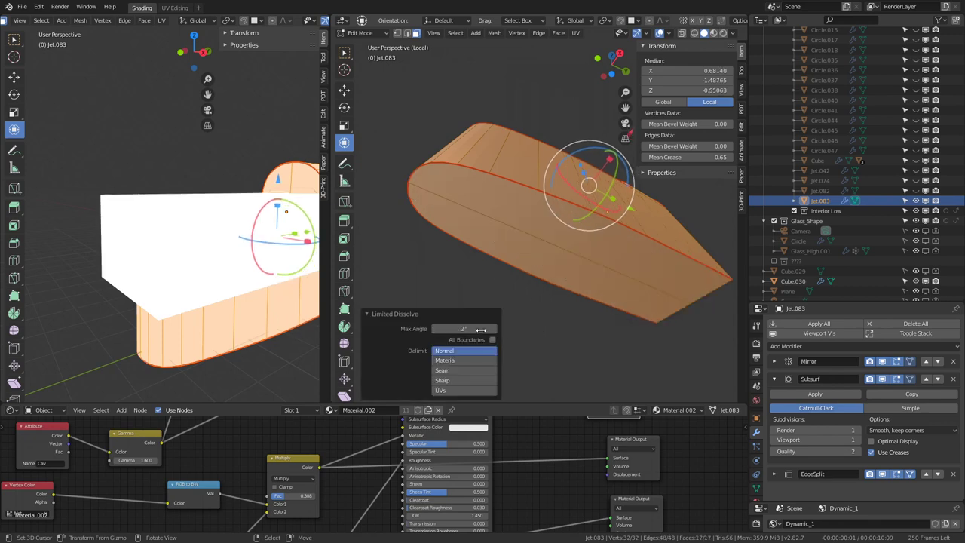
mouse_move(480, 330)
middle_down()
mouse_move(540, 191)
mouse_move(498, 159)
mouse_move(553, 187)
middle_up()
- Return to Object Mode and make Cube.030 the active object
key(Tab)
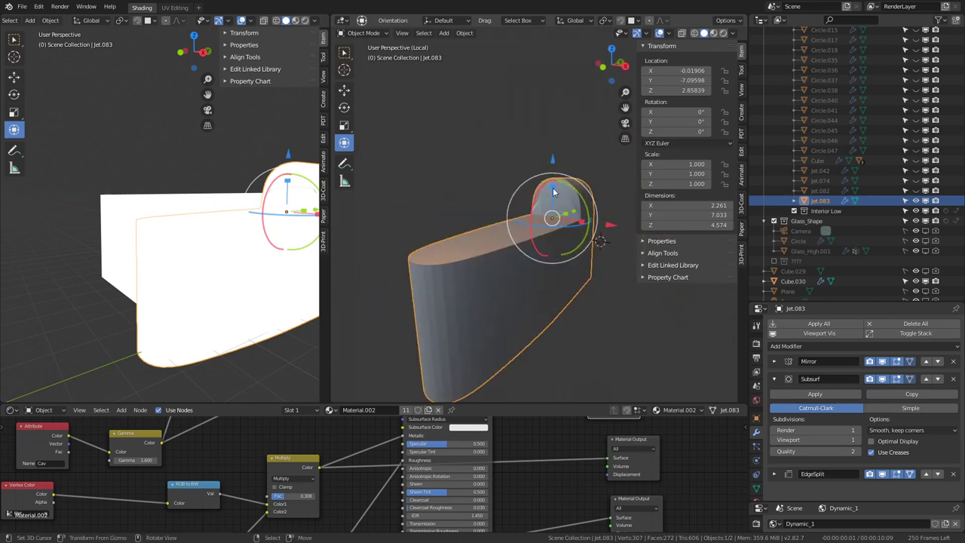
click(96, 230)
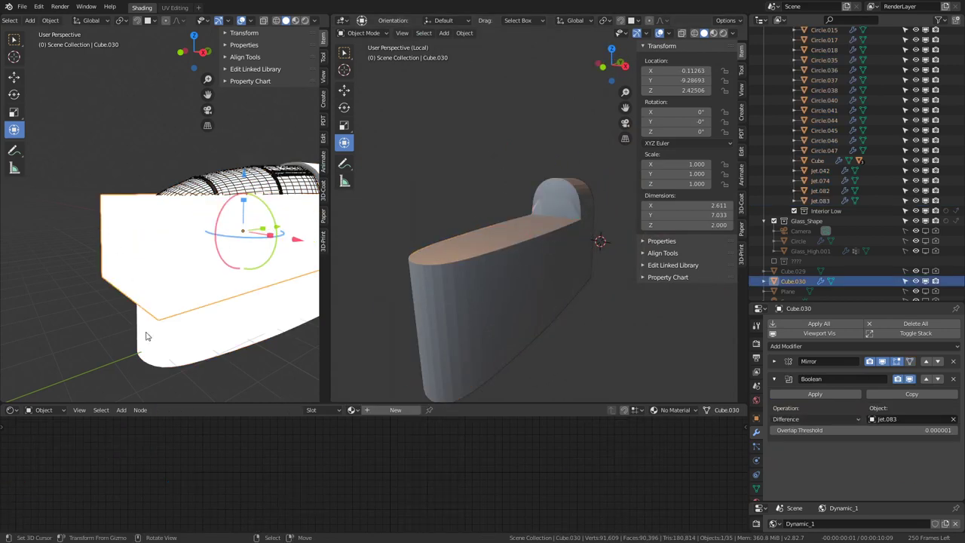
shift+click(156, 343)
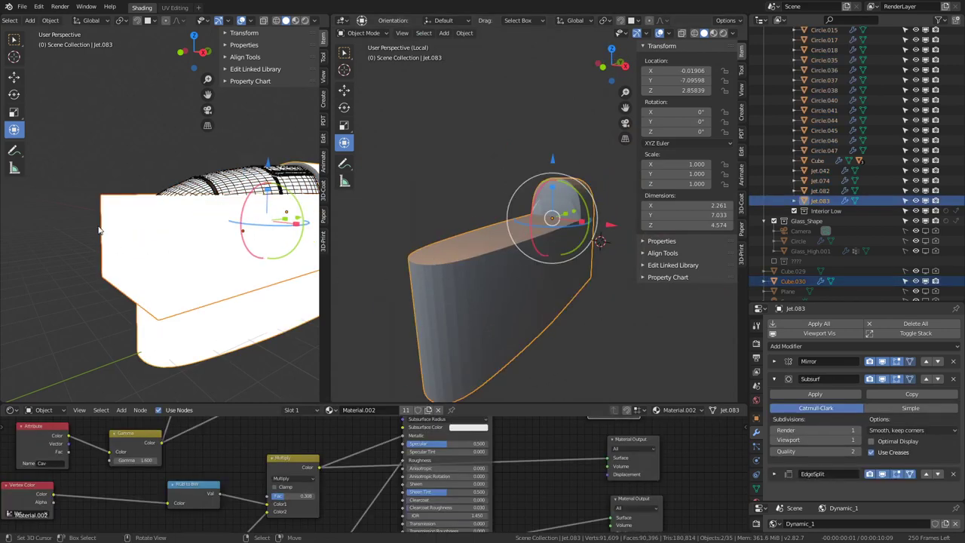
- Check Cube.030, reactivate Jet.083, collapse its Subsurf panel and show its Object properties
click(173, 363)
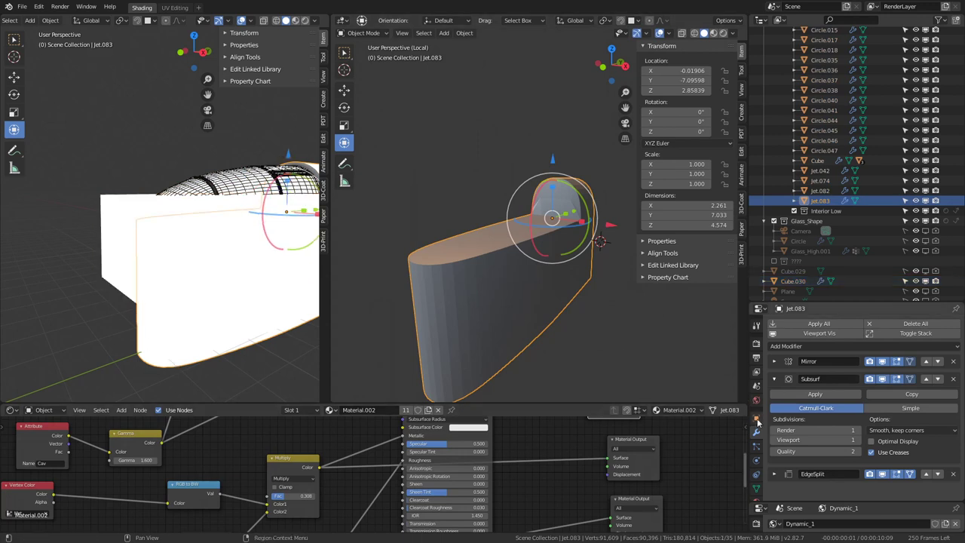
click(104, 228)
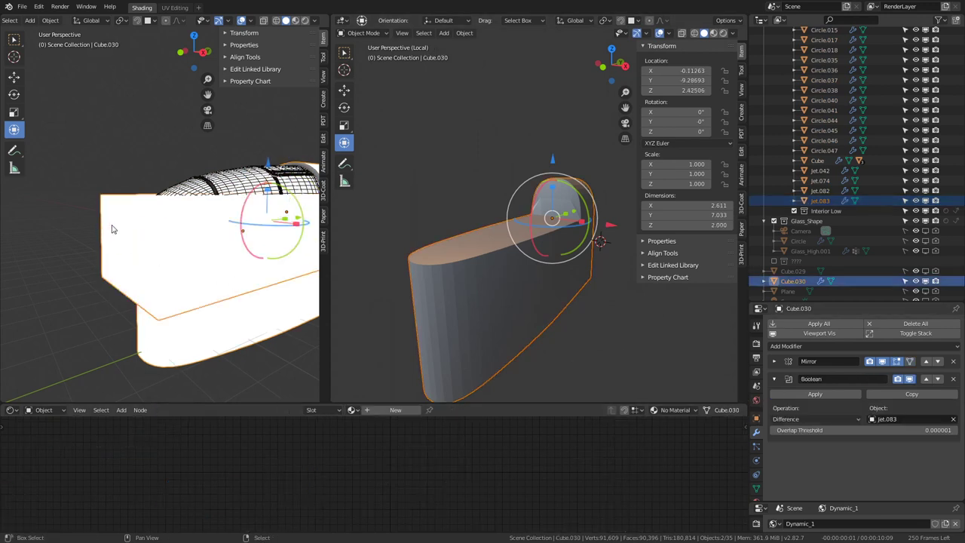
click(187, 295)
mouse_move(186, 295)
middle_down()
mouse_move(236, 295)
mouse_move(162, 236)
mouse_move(183, 186)
mouse_move(194, 189)
middle_up()
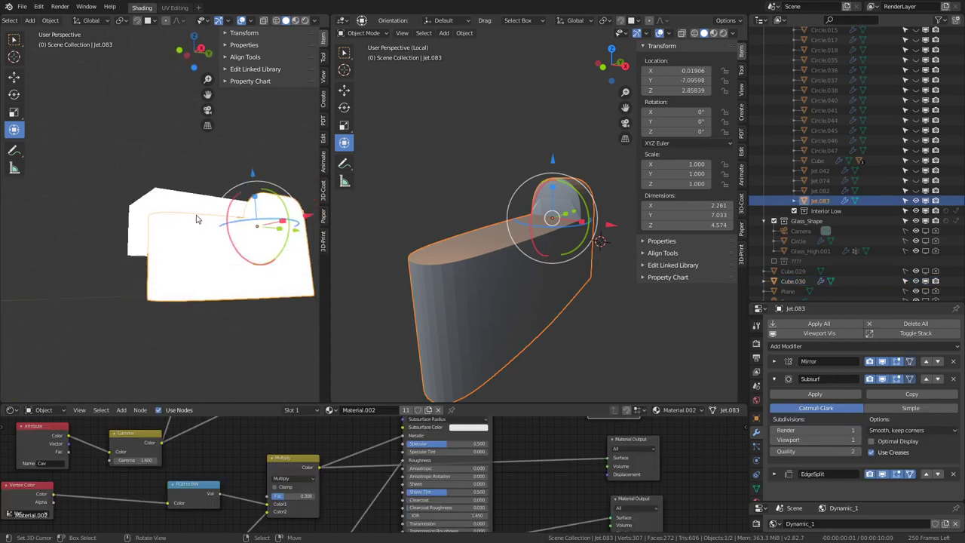
click(774, 379)
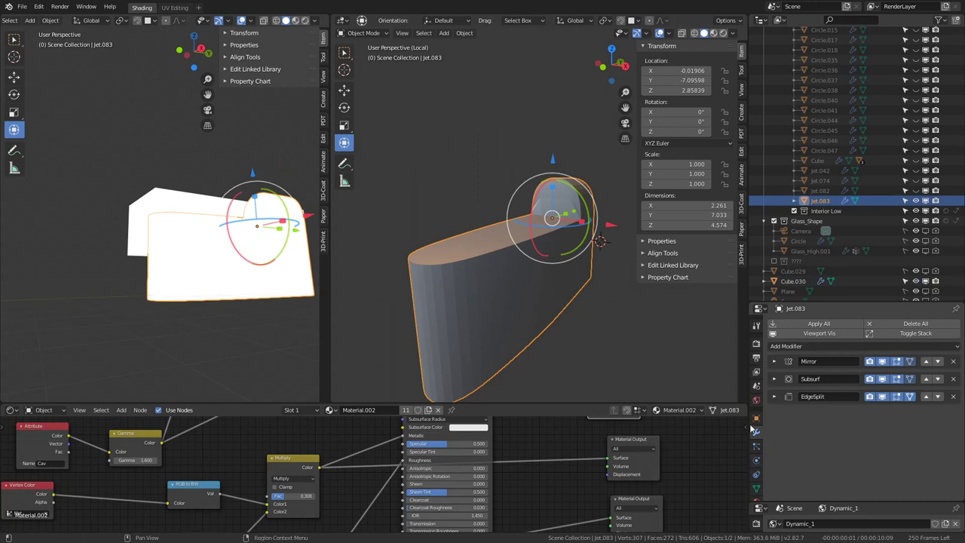
click(757, 386)
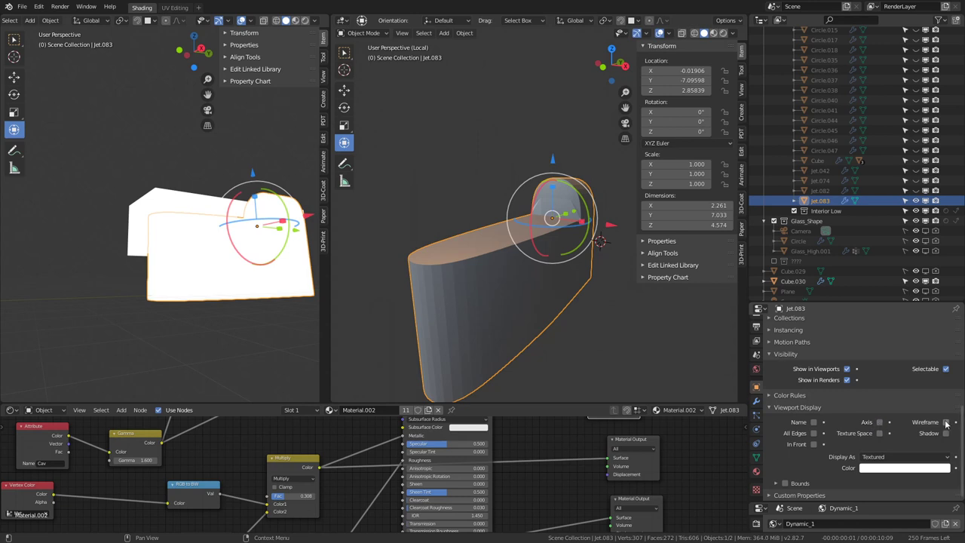
- Set Jet.083's Viewport Display to show as Wire
click(946, 422)
click(947, 422)
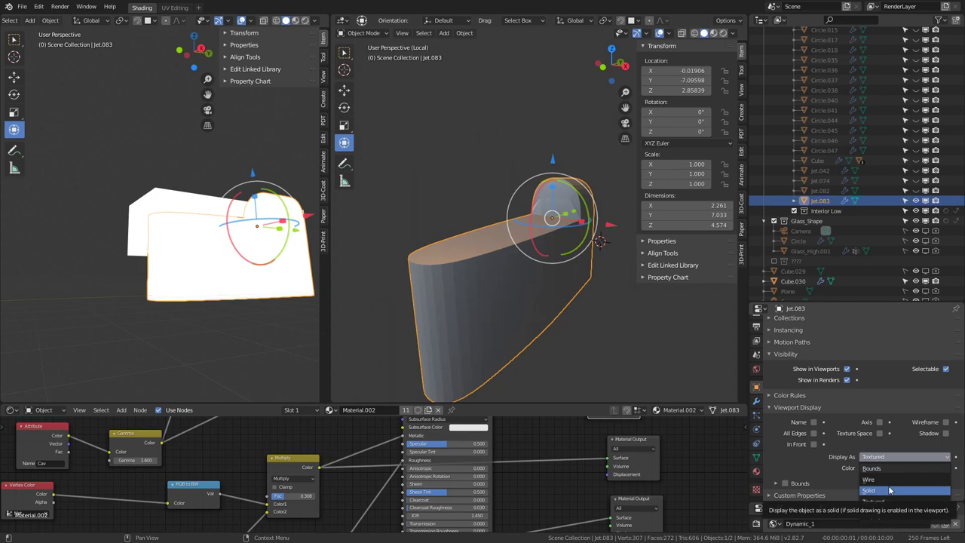
click(887, 480)
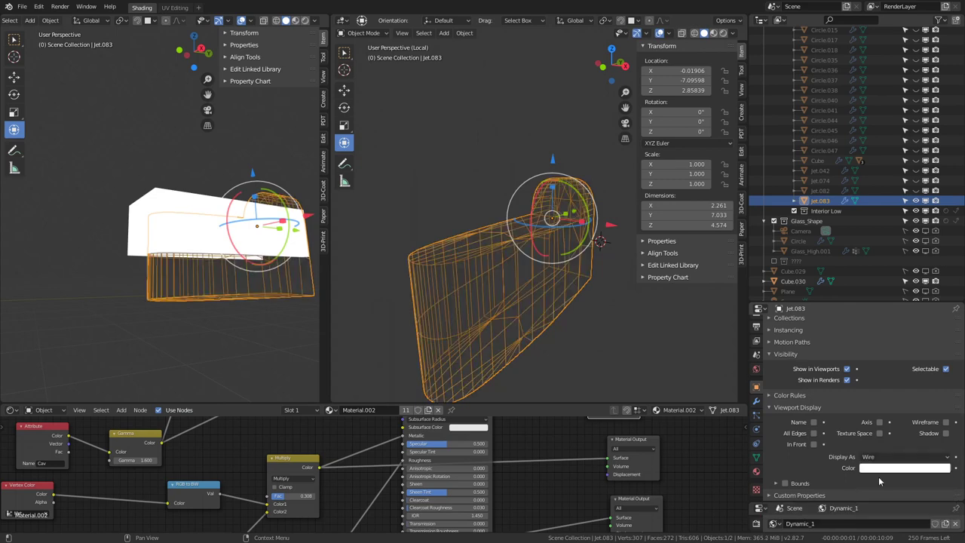
middle_drag(458, 269, 469, 270)
- Show Cube.030's Boolean in the viewport and switch its operation from Difference to Intersect
click(140, 215)
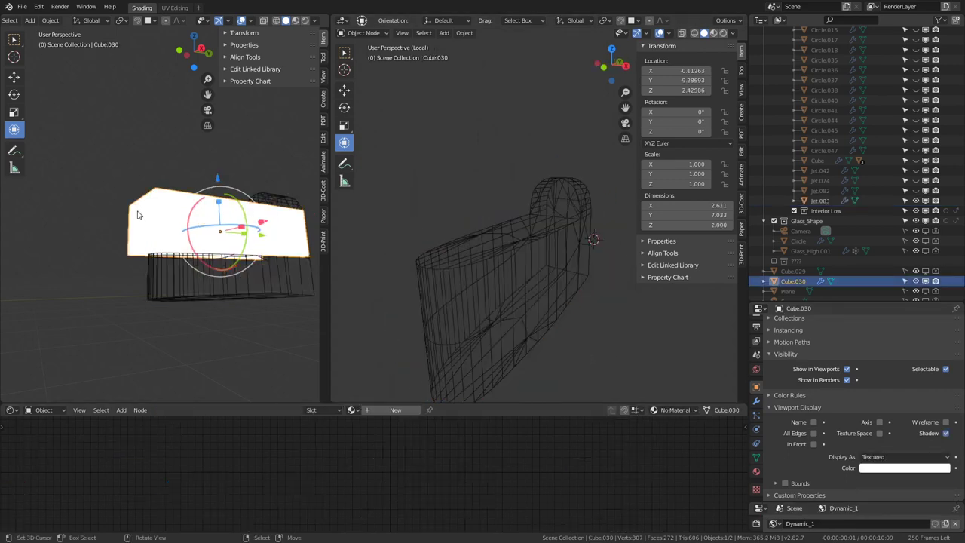
click(757, 401)
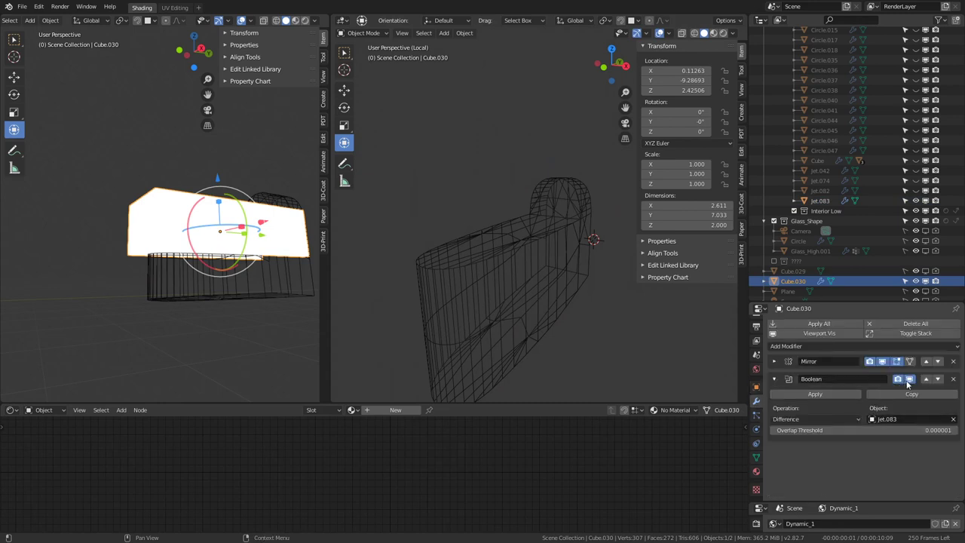
click(910, 379)
key(KP_Decimal)
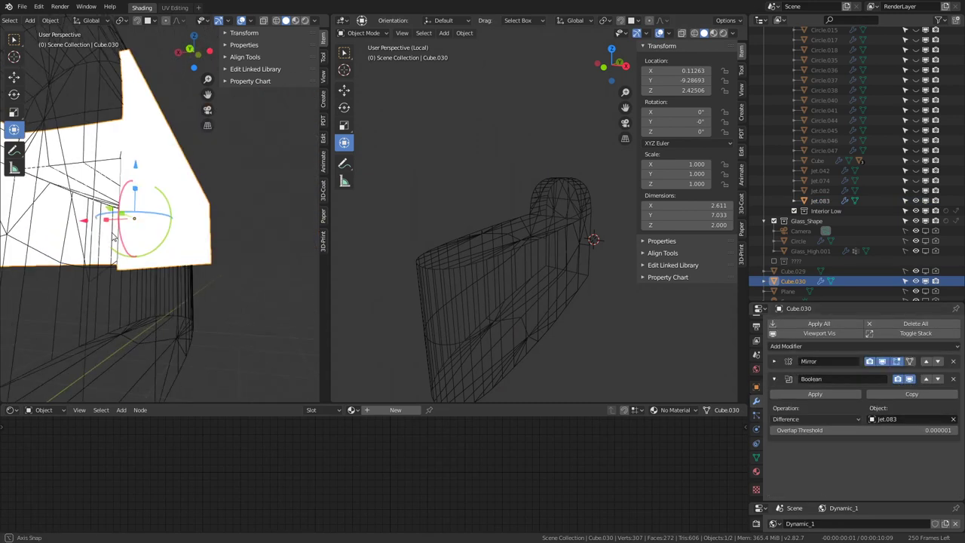
middle_drag(114, 241, 153, 249)
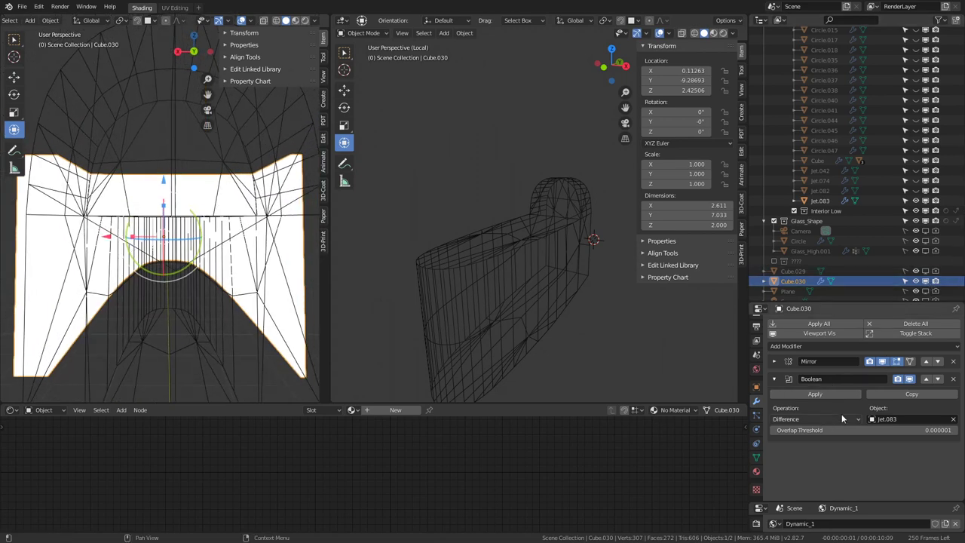
click(820, 433)
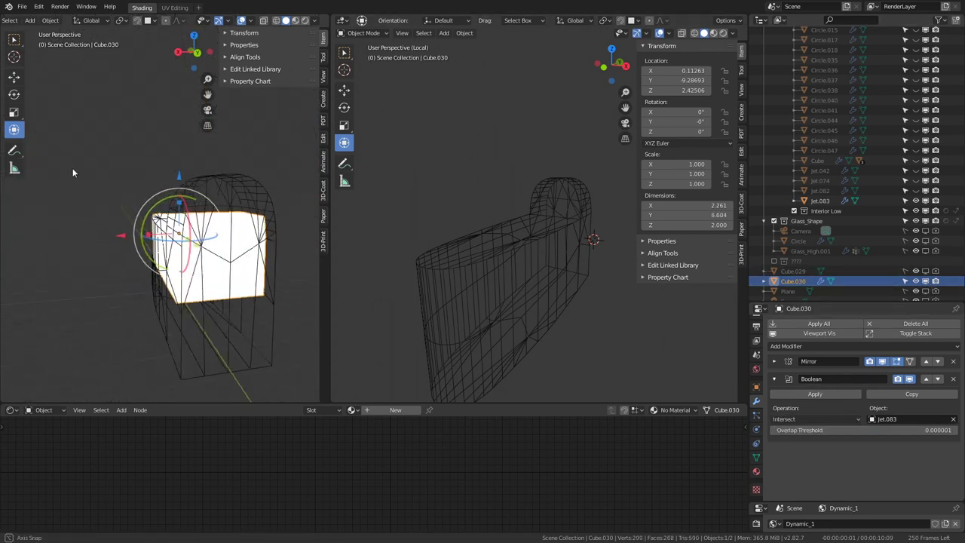
mouse_move(72, 167)
middle_down()
mouse_move(155, 163)
mouse_move(137, 182)
mouse_move(156, 176)
mouse_move(99, 187)
mouse_move(171, 178)
mouse_move(210, 152)
mouse_move(160, 91)
mouse_move(143, 180)
mouse_move(110, 174)
mouse_move(144, 191)
mouse_move(180, 130)
mouse_move(236, 151)
mouse_move(190, 144)
mouse_move(103, 156)
mouse_move(116, 161)
middle_up()
- Turn off Jet.083's Subsurf viewport display, then clear the selection
click(194, 279)
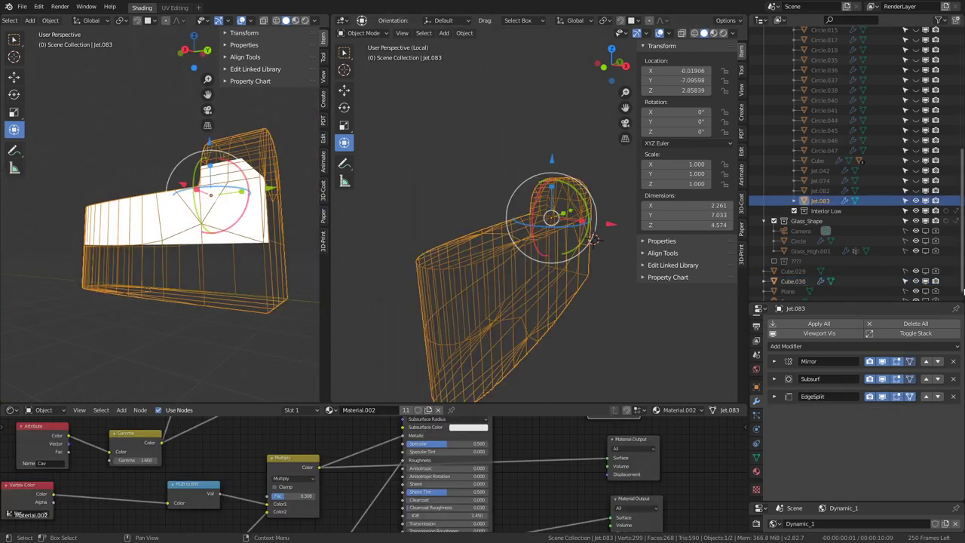
click(883, 378)
mouse_move(272, 227)
middle_down()
mouse_move(316, 262)
mouse_move(237, 338)
mouse_move(315, 307)
middle_up()
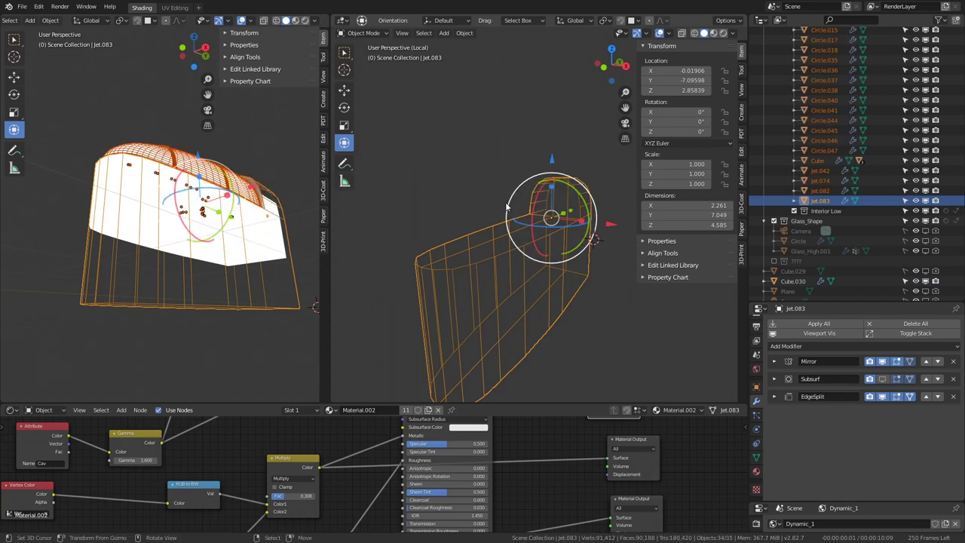
mouse_move(544, 181)
mouse_down()
mouse_move(472, 182)
mouse_move(571, 112)
mouse_up()
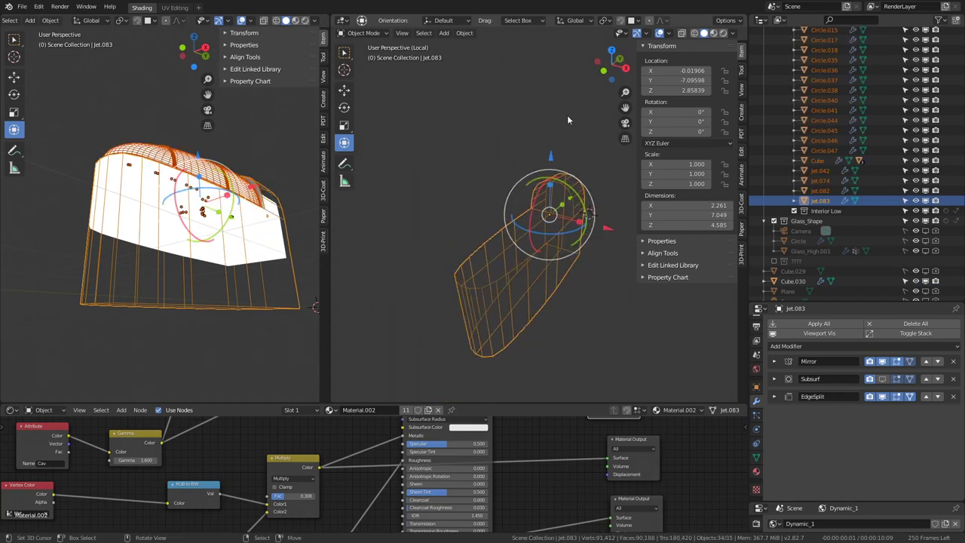
scroll(567, 114, up, 4)
mouse_move(528, 157)
middle_down()
mouse_move(496, 208)
mouse_move(540, 264)
mouse_move(421, 257)
mouse_move(421, 293)
mouse_move(439, 267)
mouse_move(553, 247)
mouse_move(551, 267)
middle_up()
key(alt+a)
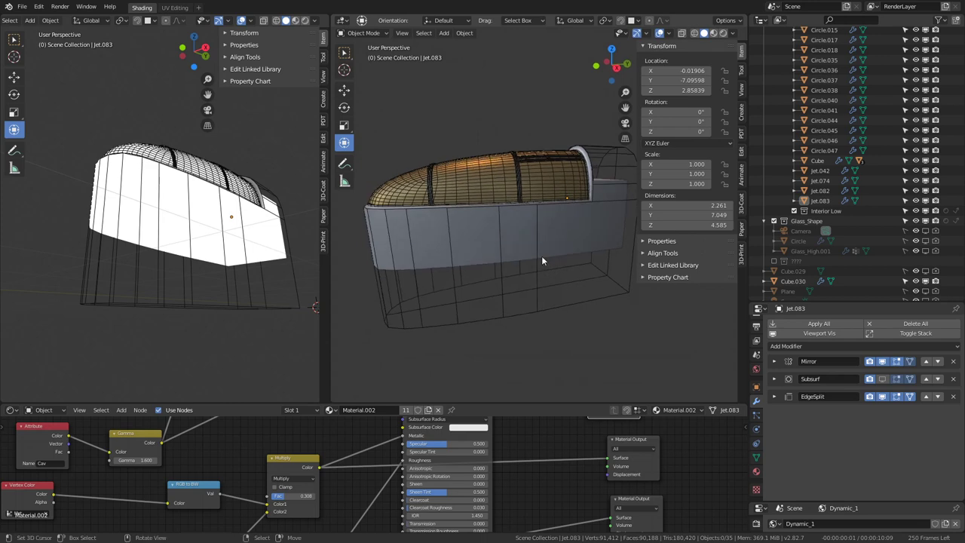
- Orbit and zoom close around the canopy to inspect the fitted side wall
mouse_move(590, 223)
middle_down()
mouse_move(463, 226)
mouse_move(483, 257)
middle_up()
scroll(518, 227, up, 5)
mouse_move(518, 228)
middle_down()
mouse_move(505, 238)
mouse_move(494, 231)
mouse_move(474, 196)
mouse_move(522, 212)
mouse_move(546, 207)
mouse_move(451, 209)
mouse_move(489, 218)
mouse_move(451, 126)
mouse_move(568, 170)
mouse_move(530, 208)
mouse_move(512, 156)
mouse_move(534, 208)
mouse_move(808, 172)
middle_up()
scroll(546, 207, down, 2)
scroll(808, 172, up, 3)
- Collapse the Interior collection and show the Exterior High jet body
scroll(784, 120, up, 3)
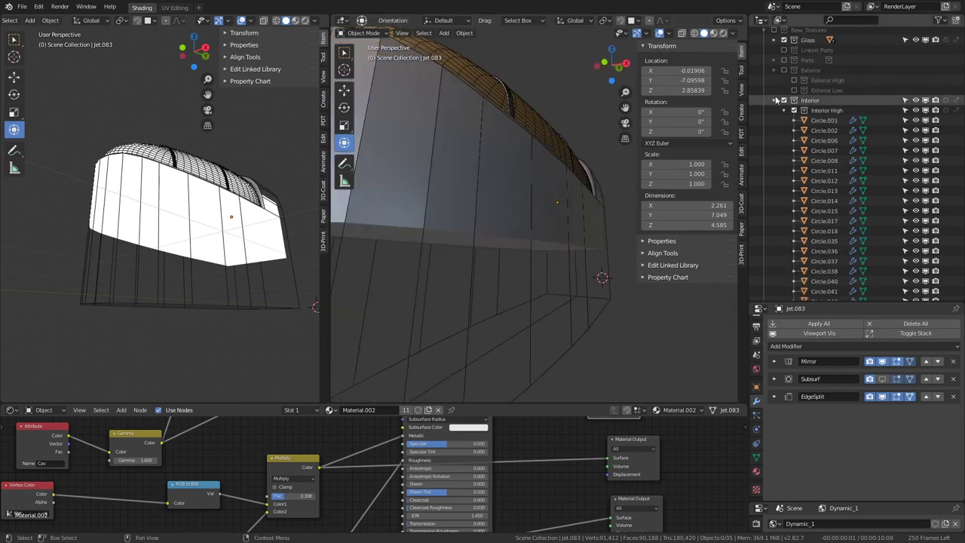
click(774, 101)
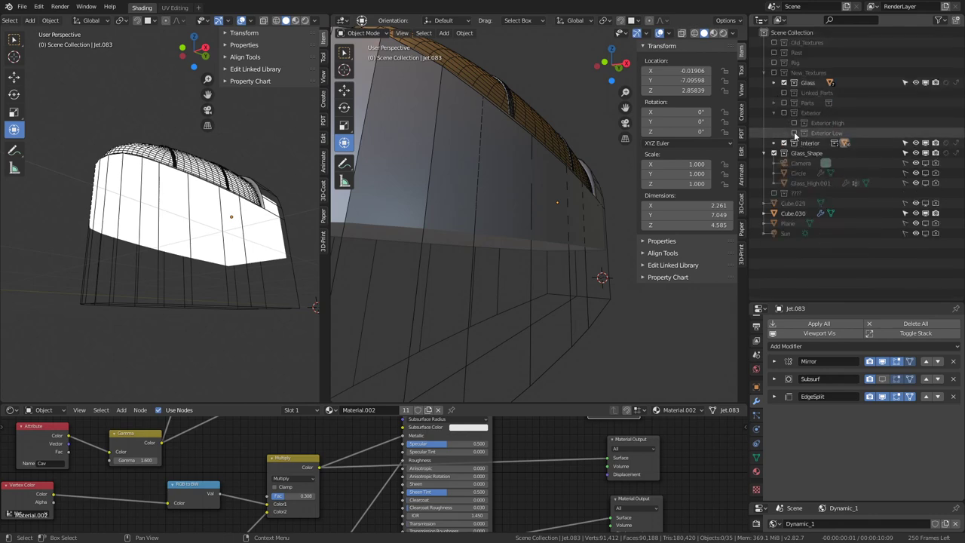
click(794, 122)
scroll(502, 194, down, 5)
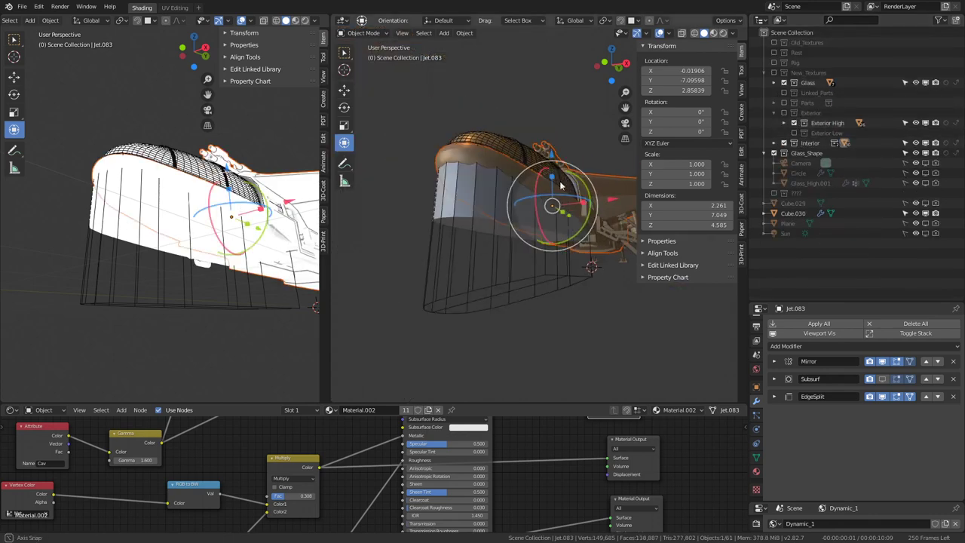
middle_drag(502, 194, 528, 181)
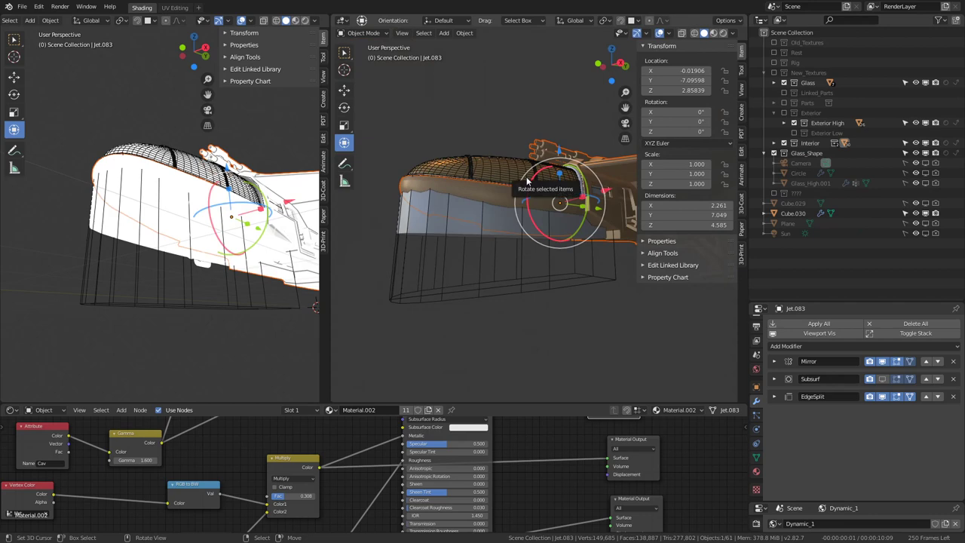
- Maximize the right-side view and put the hull object into Edit Mode
key(KP_3)
scroll(561, 232, up, 2)
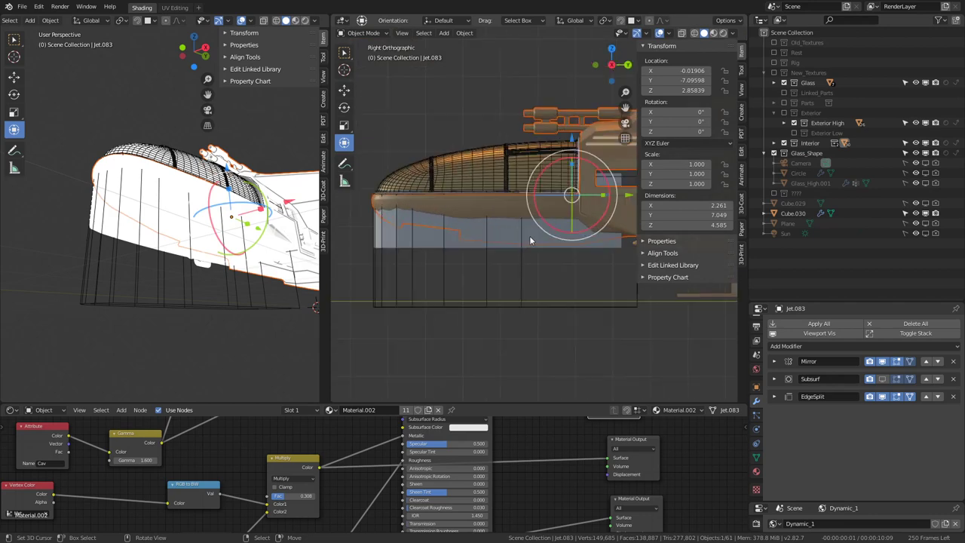
key(ctrl+space)
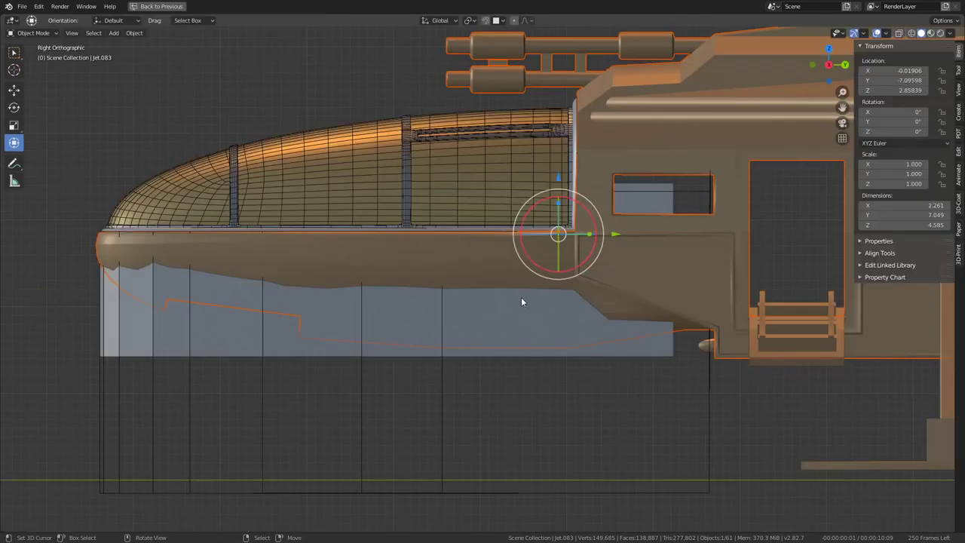
click(711, 453)
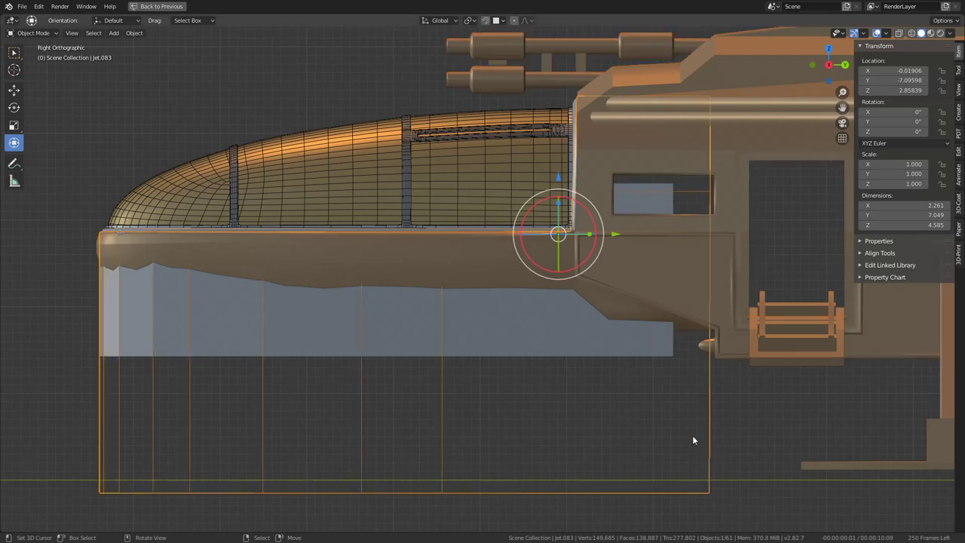
key(Tab)
- Box-select the hull's bottom row of vertices in vertex mode, cancelling trial moves
click(67, 33)
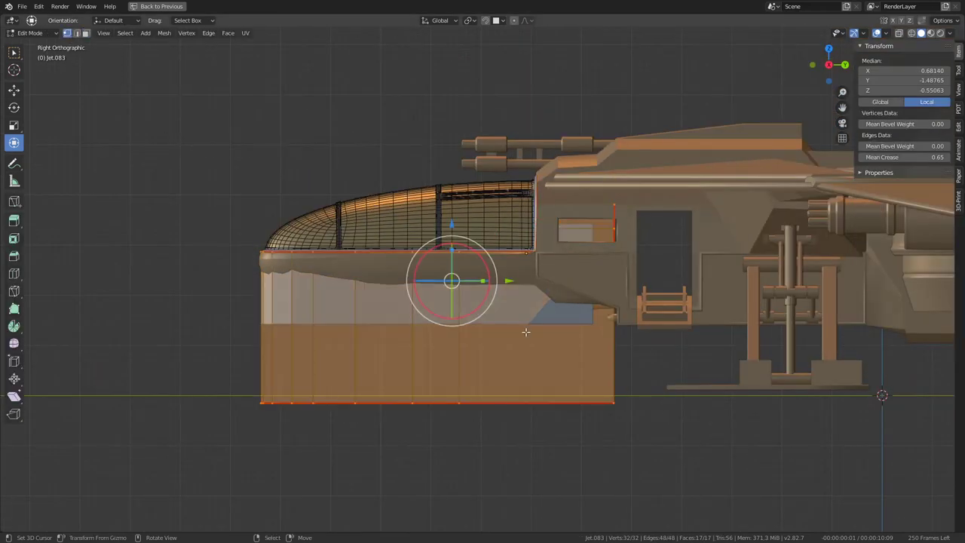
click(614, 403)
drag(668, 424, 181, 386)
scroll(470, 349, up, 2)
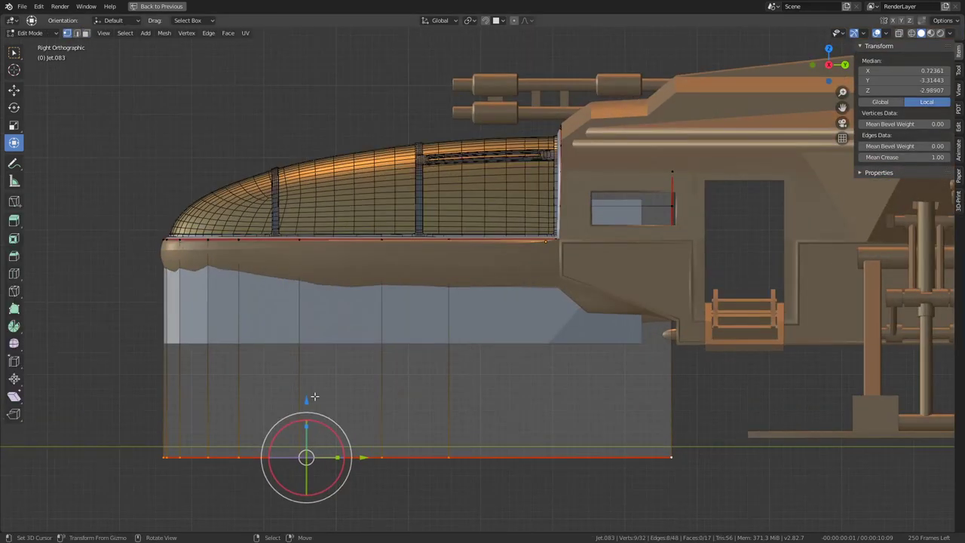
key(g)
key(Escape)
key(b)
drag(703, 481, 125, 426)
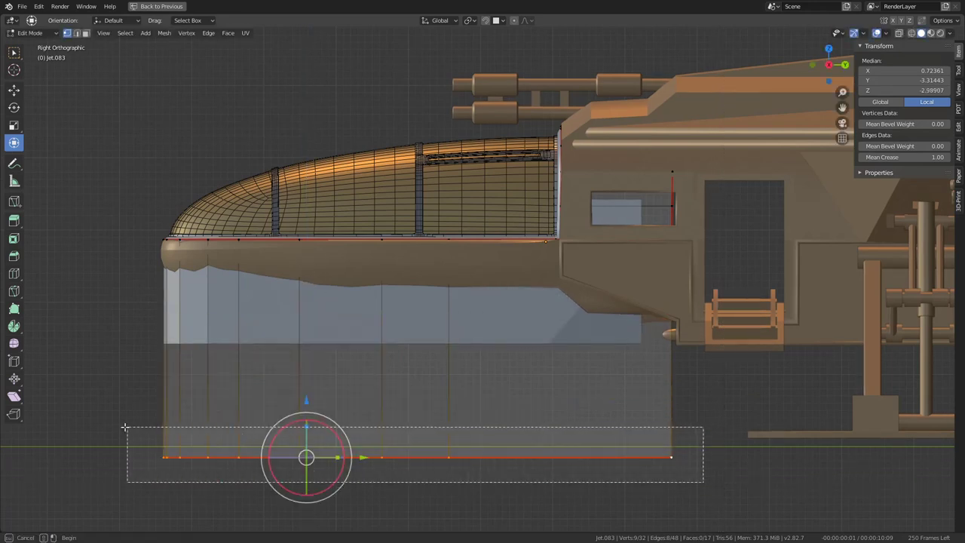
key(r)
key(Escape)
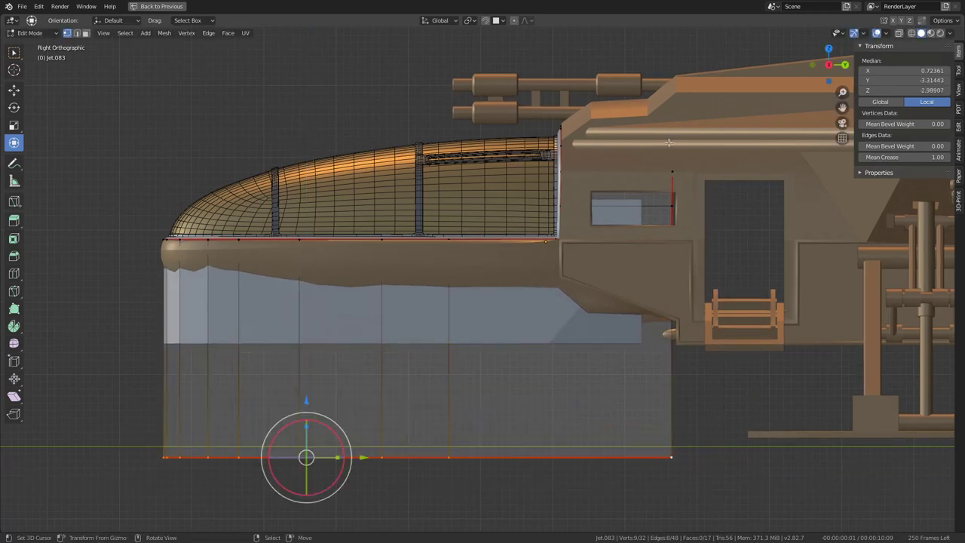
- Enable X-ray, add the right-end vertex and try moving the bottom loop vertically
middle_drag(668, 389, 720, 492)
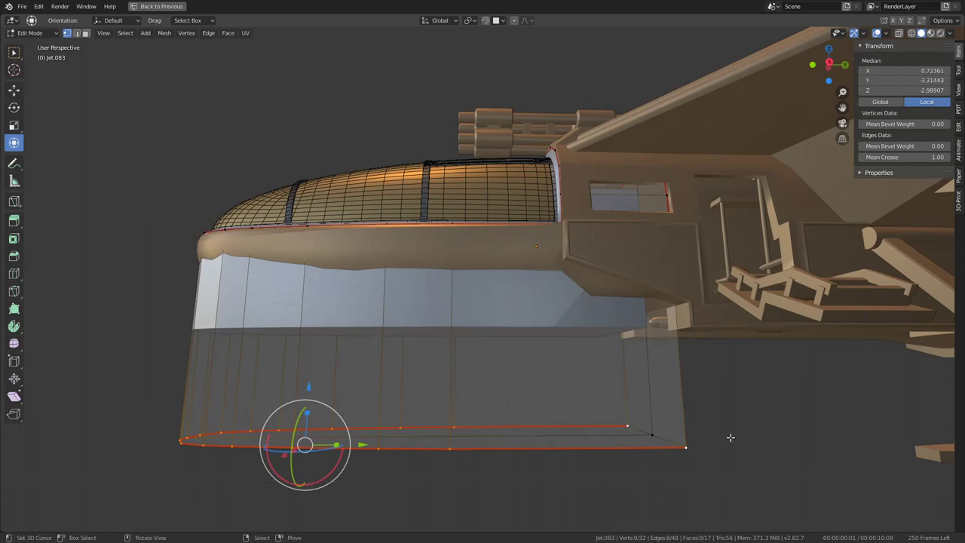
click(900, 35)
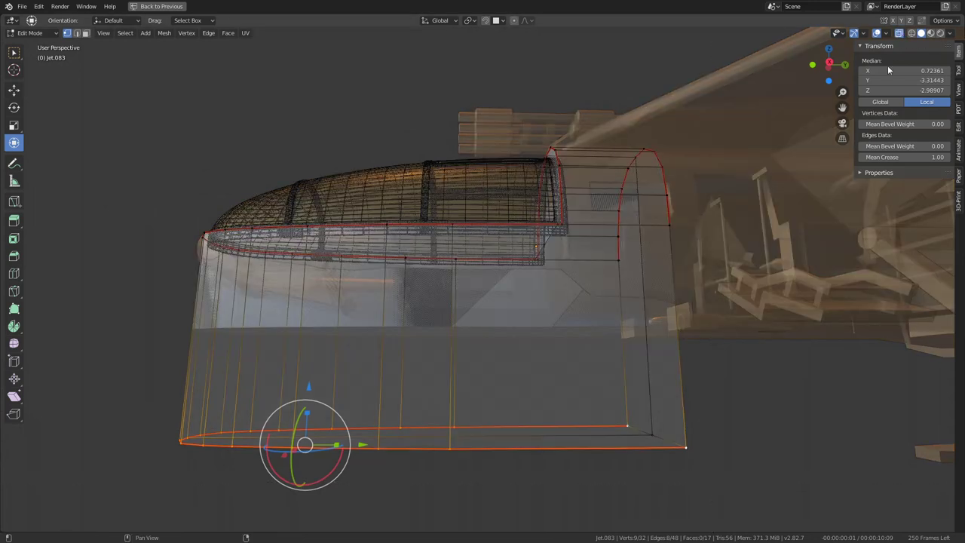
key(KP_3)
drag(436, 417, 435, 418)
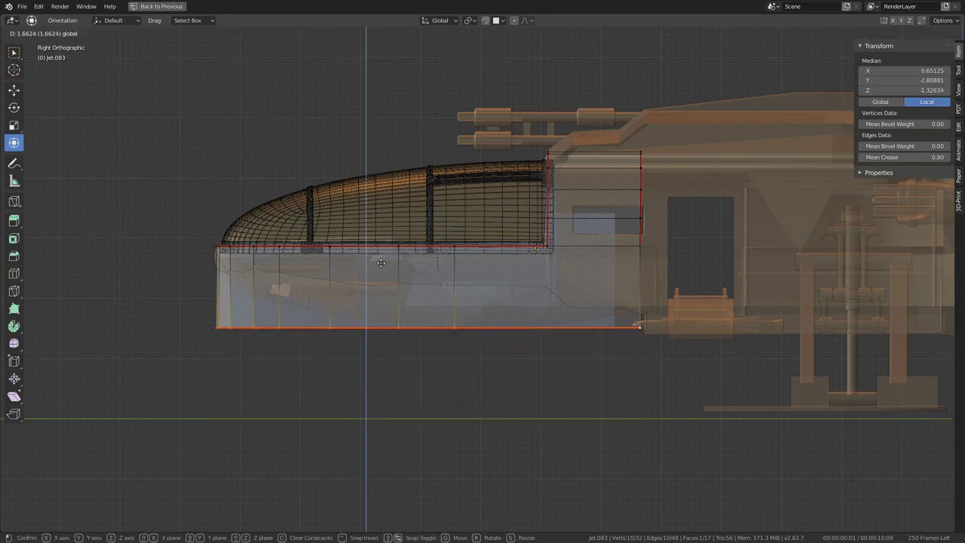
mouse_move(366, 369)
middle_down()
mouse_move(418, 238)
mouse_move(485, 324)
middle_up()
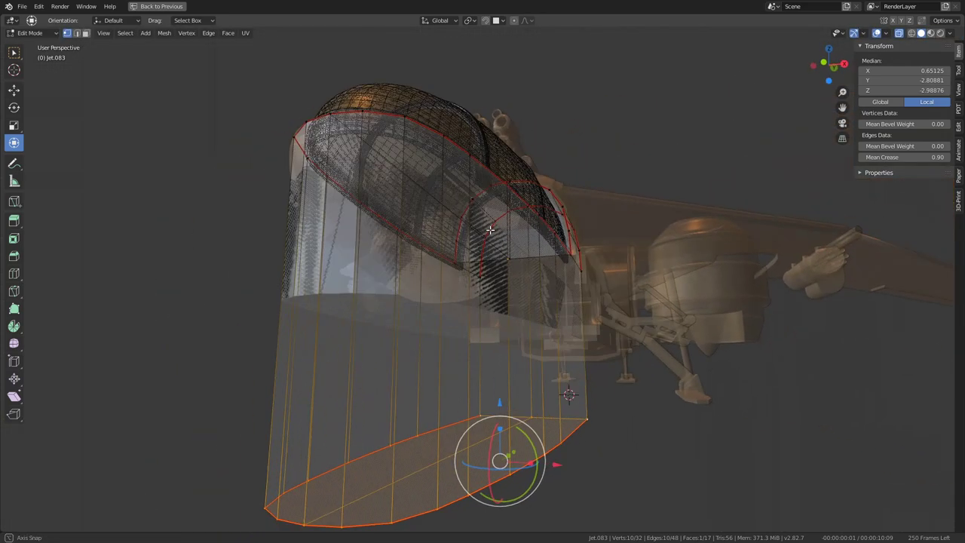
drag(479, 435, 494, 209)
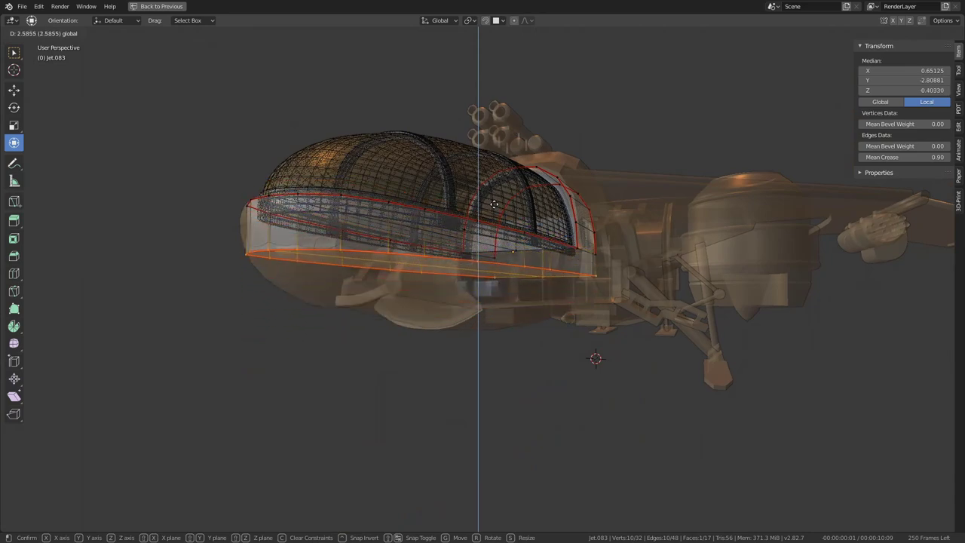
drag(494, 203, 512, 192)
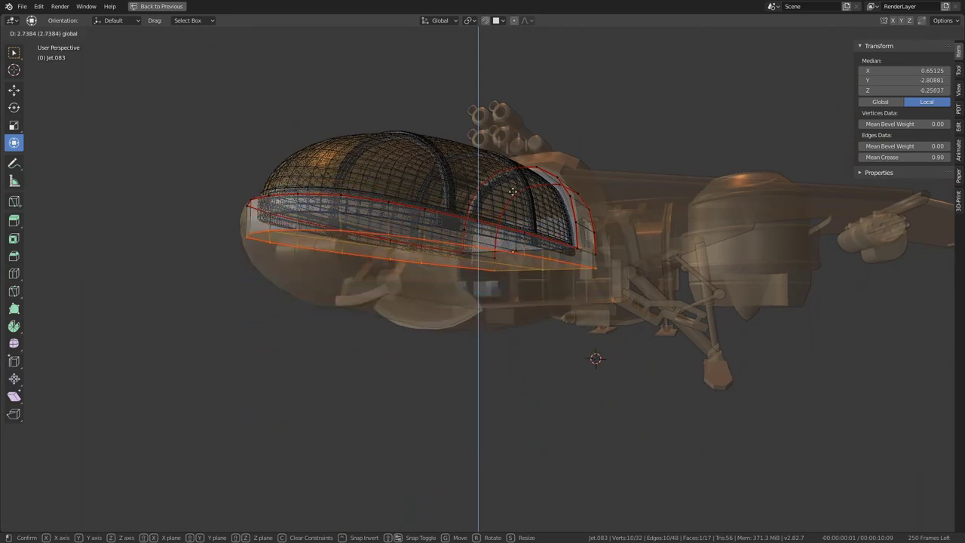
click(512, 191)
mouse_move(569, 284)
middle_down()
mouse_move(407, 298)
mouse_move(485, 282)
mouse_move(477, 394)
middle_up()
- Return to Object Mode and add Cube.030 to the selection
key(Tab)
shift+click(420, 425)
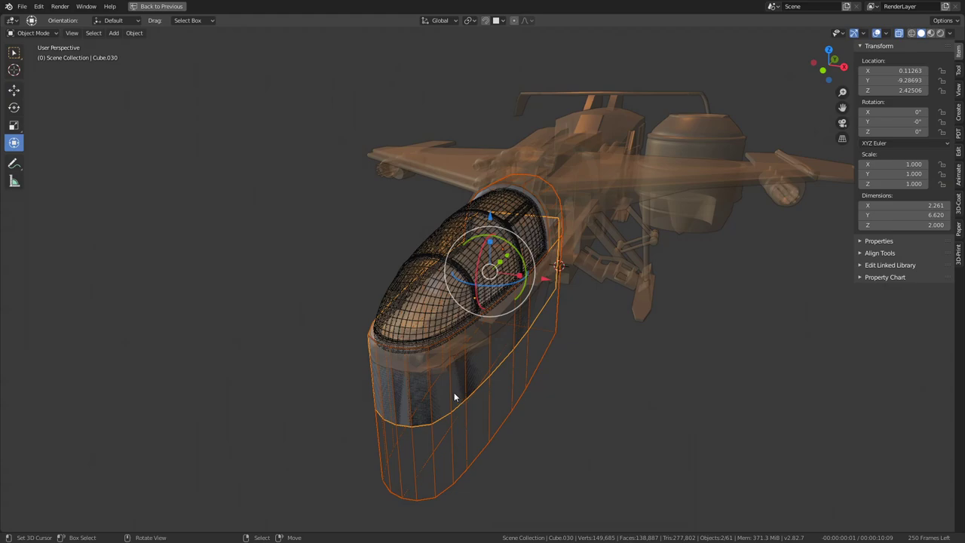
mouse_move(505, 377)
middle_down()
mouse_move(510, 362)
mouse_move(460, 349)
mouse_move(483, 326)
mouse_move(467, 345)
mouse_move(366, 349)
mouse_move(504, 303)
mouse_move(601, 328)
mouse_move(617, 346)
middle_up()
scroll(459, 349, up, 3)
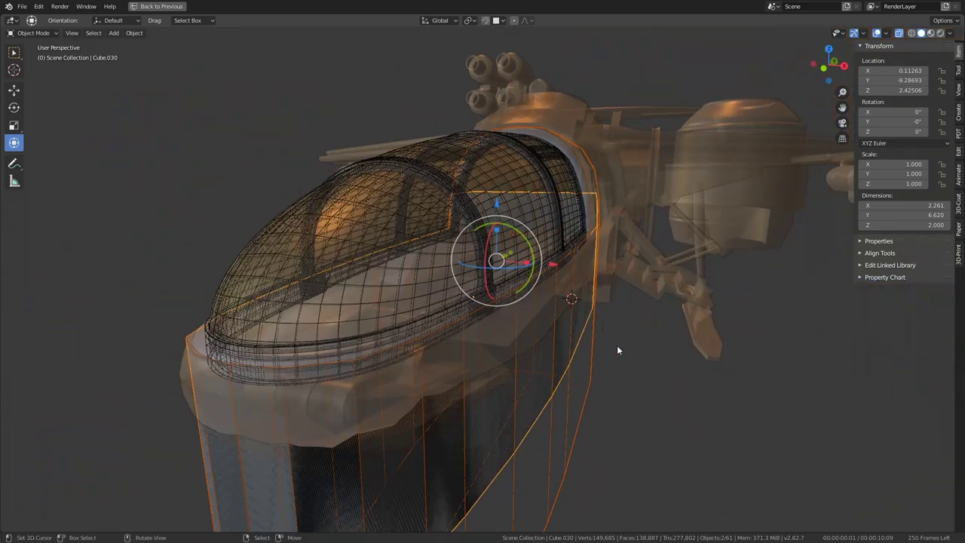
- Hide the canopy glass and the three arch frames to expose the cockpit opening
click(426, 175)
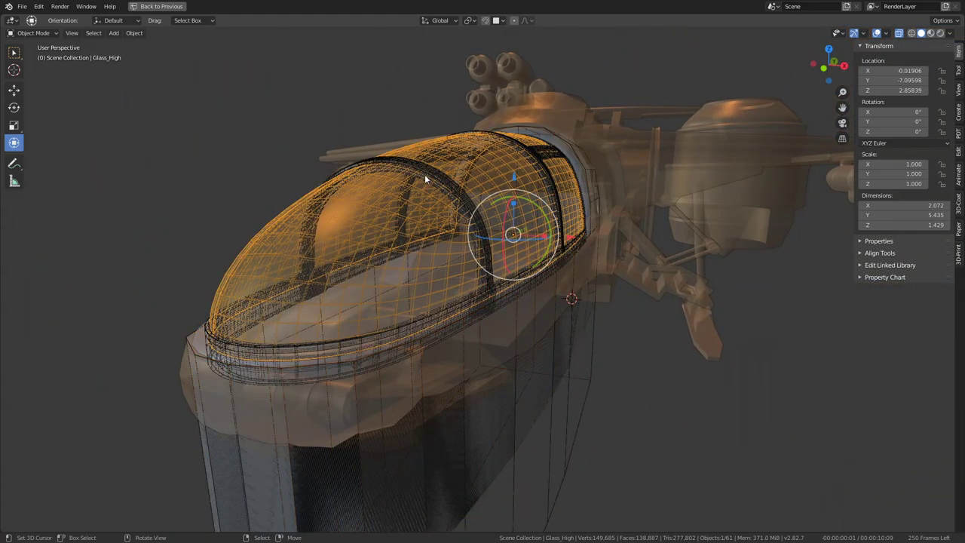
key(h)
click(427, 177)
key(h)
click(426, 173)
key(h)
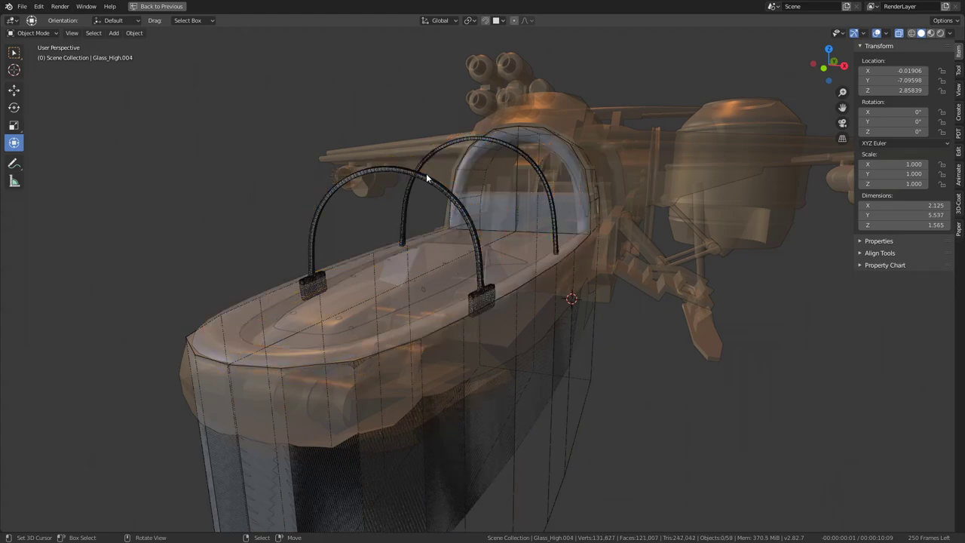
click(487, 170)
key(h)
mouse_move(487, 170)
middle_down()
mouse_move(503, 239)
mouse_move(481, 226)
mouse_move(508, 207)
mouse_move(452, 225)
mouse_move(399, 271)
mouse_move(405, 254)
mouse_move(425, 254)
middle_up()
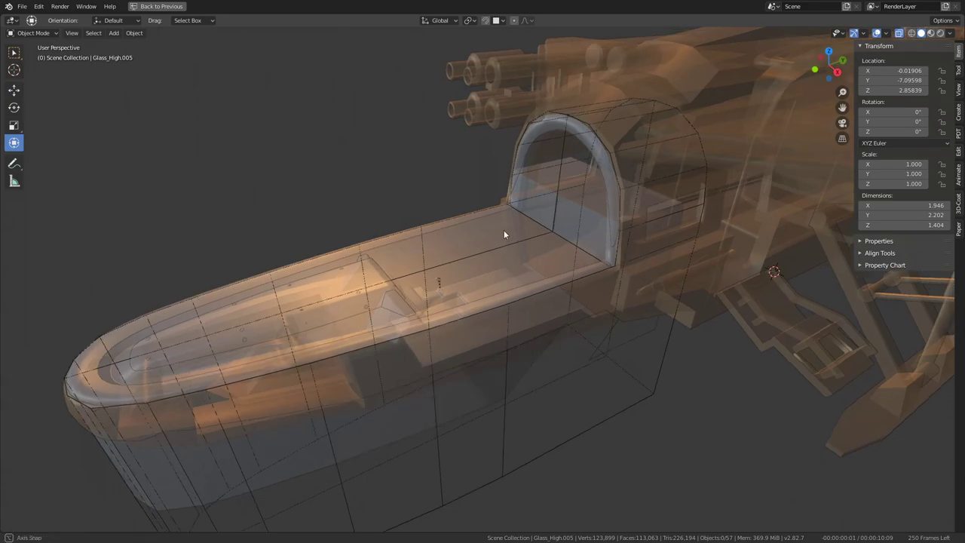
mouse_move(504, 235)
middle_down()
mouse_move(487, 193)
mouse_move(536, 194)
mouse_move(457, 302)
mouse_move(480, 302)
mouse_move(513, 334)
mouse_move(495, 317)
mouse_move(534, 309)
mouse_move(575, 463)
middle_up()
- Edit the jet hull and move its bottom faces along Z
click(510, 360)
middle_drag(510, 360, 512, 332)
key(Tab)
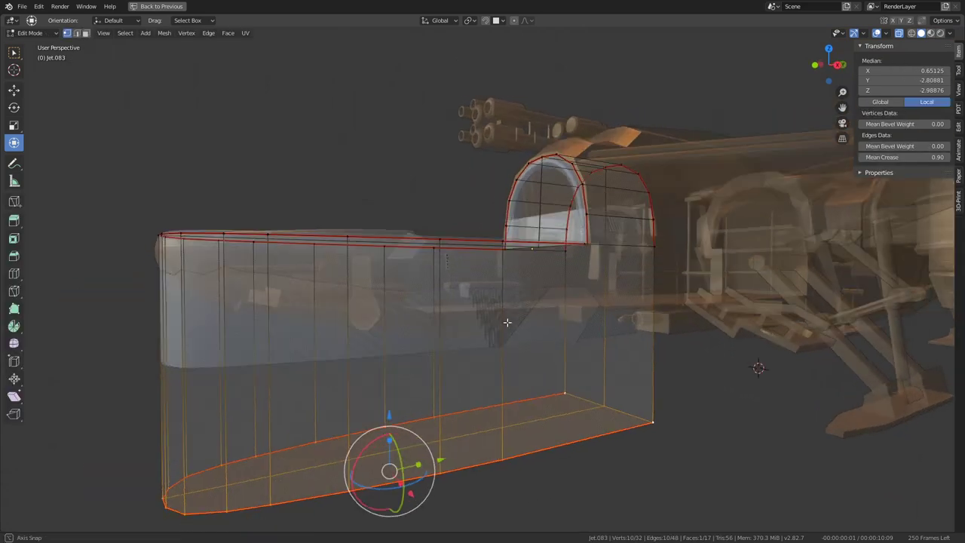
key(g)
key(z)
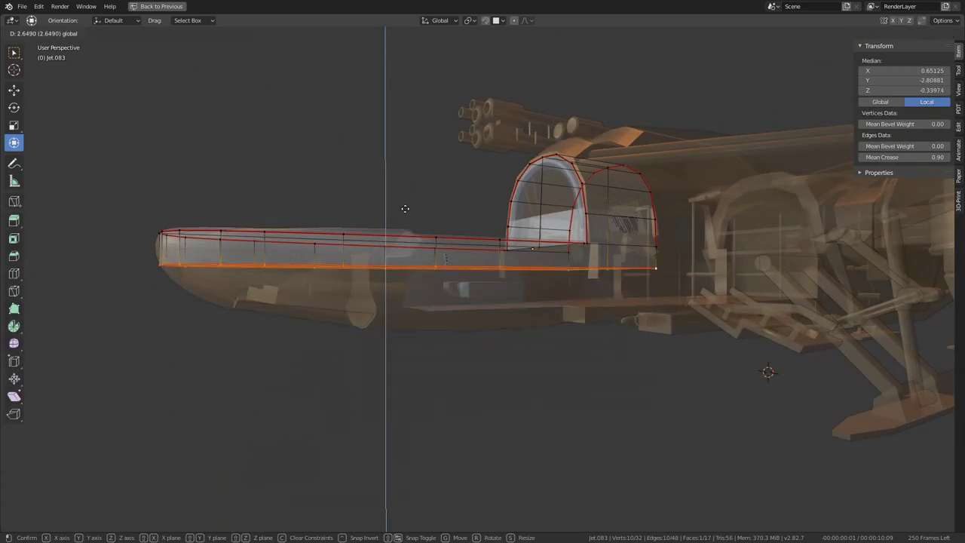
click(405, 207)
mouse_move(405, 206)
middle_down()
mouse_move(589, 248)
mouse_move(491, 255)
mouse_move(610, 243)
mouse_move(463, 221)
middle_up()
- Cancel the vertical edge-loop move and view the hull in front and right orthographic
key(Tab)
key(Tab)
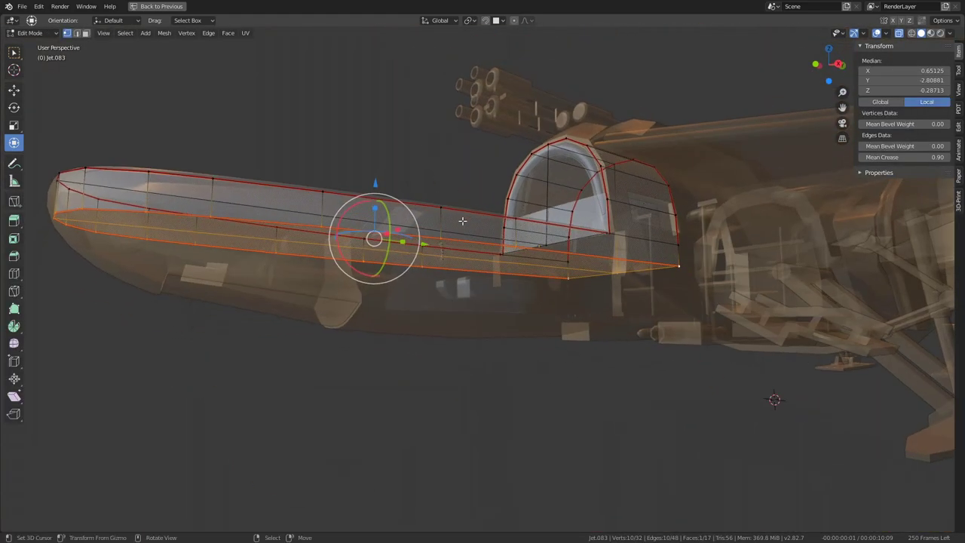
key(z)
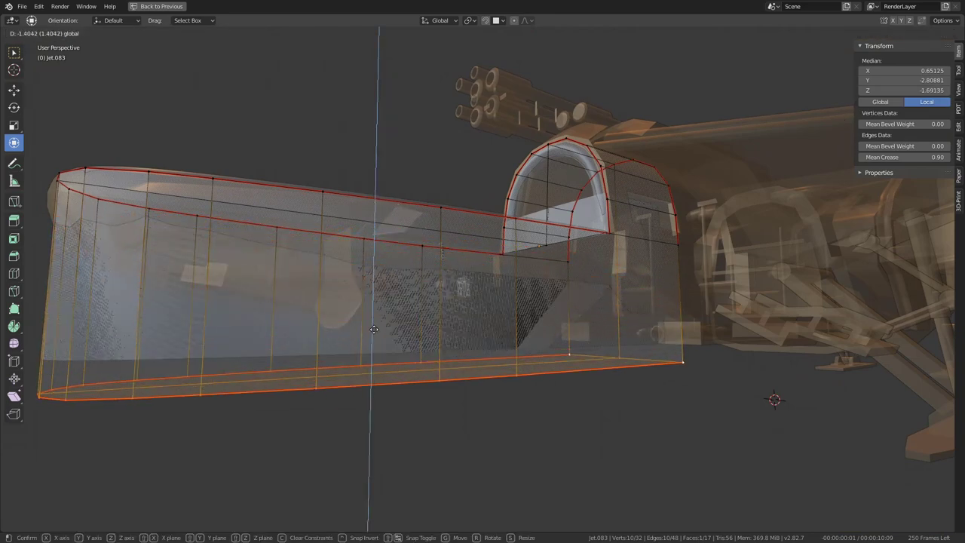
right_click(366, 175)
key(KP_1)
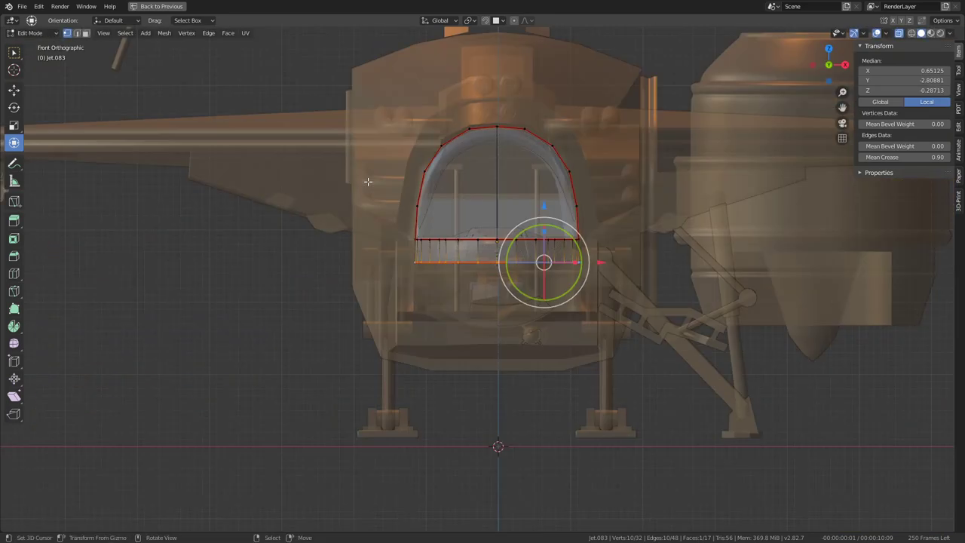
key(KP_3)
scroll(385, 160, up, 3)
- Box-select the hull's rear bottom vertices and lower them 0.682 along Z
scroll(392, 155, down, 3)
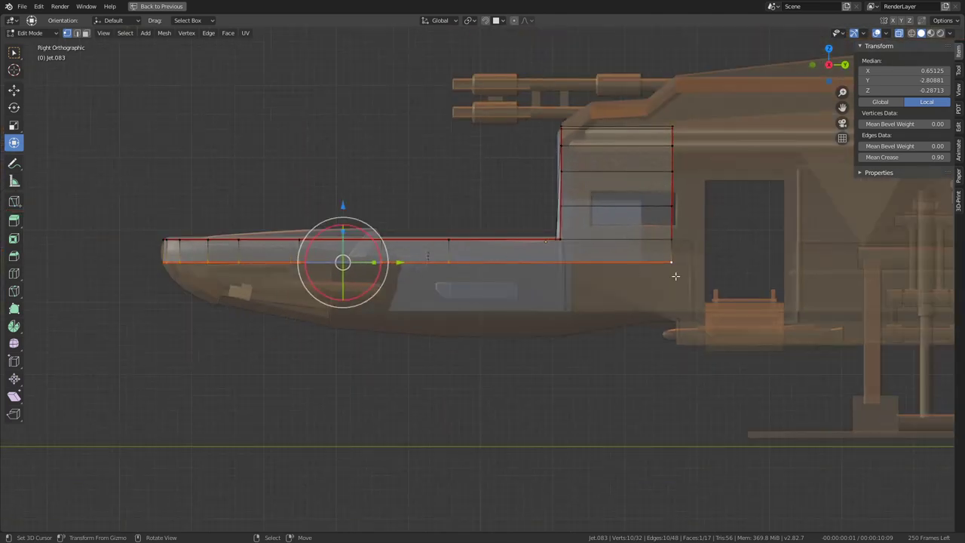
click(661, 271)
drag(476, 262, 449, 255)
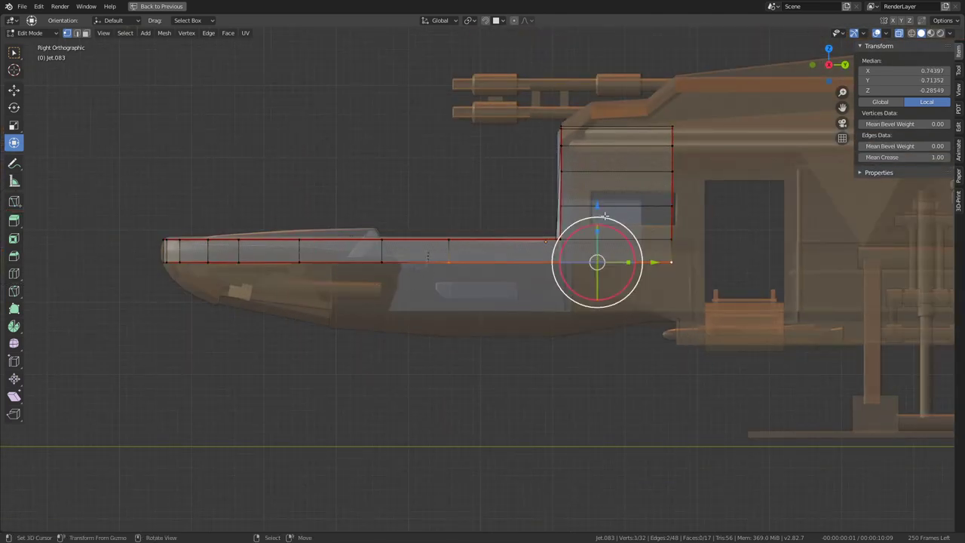
drag(605, 216, 598, 256)
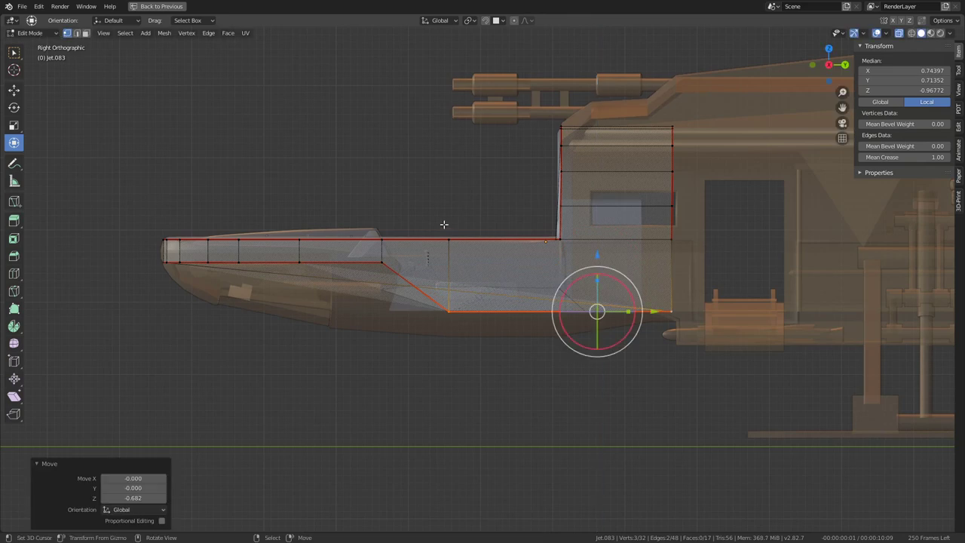
middle_drag(444, 225, 419, 258)
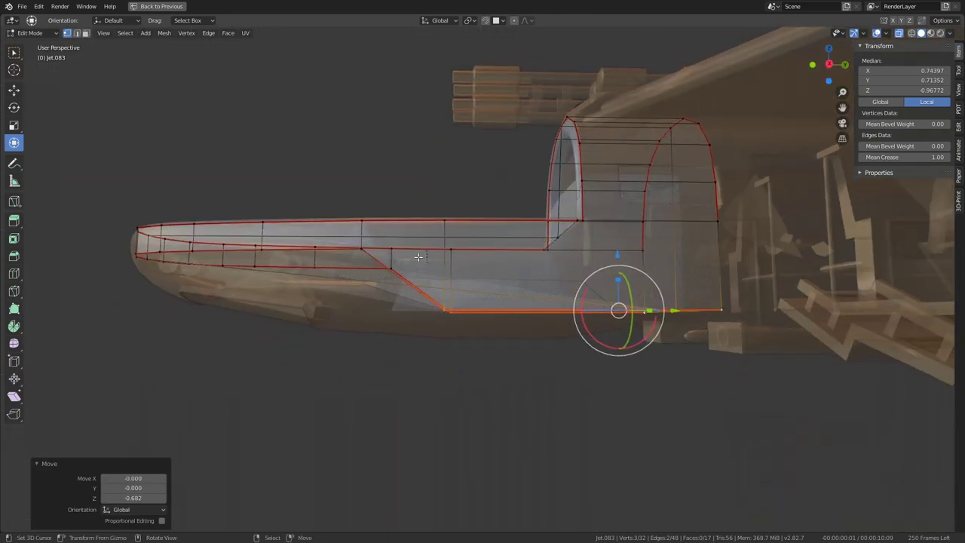
- Lower the front vertex along Z in side view to form the sloping chin edge
click(392, 269)
key(KP_3)
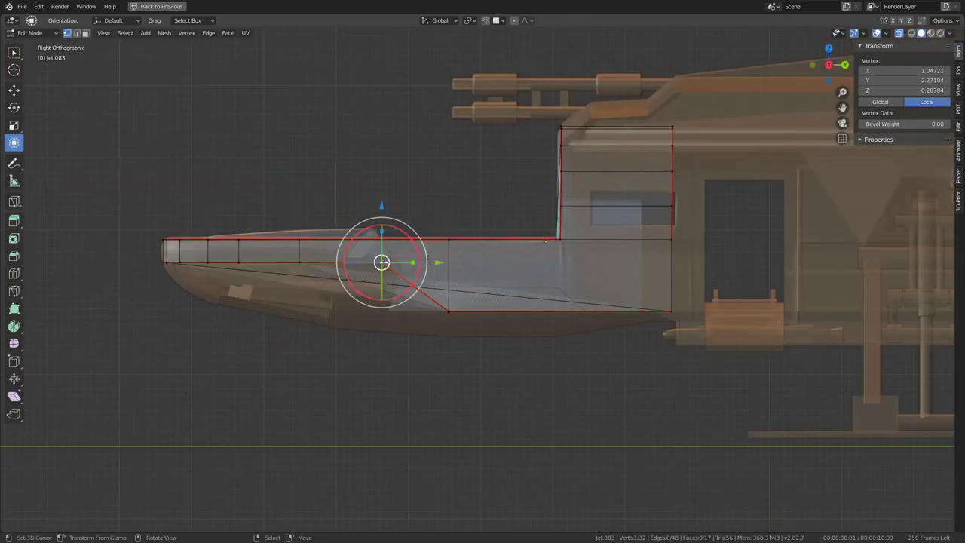
key(KP_Decimal)
scroll(468, 302, up, 2)
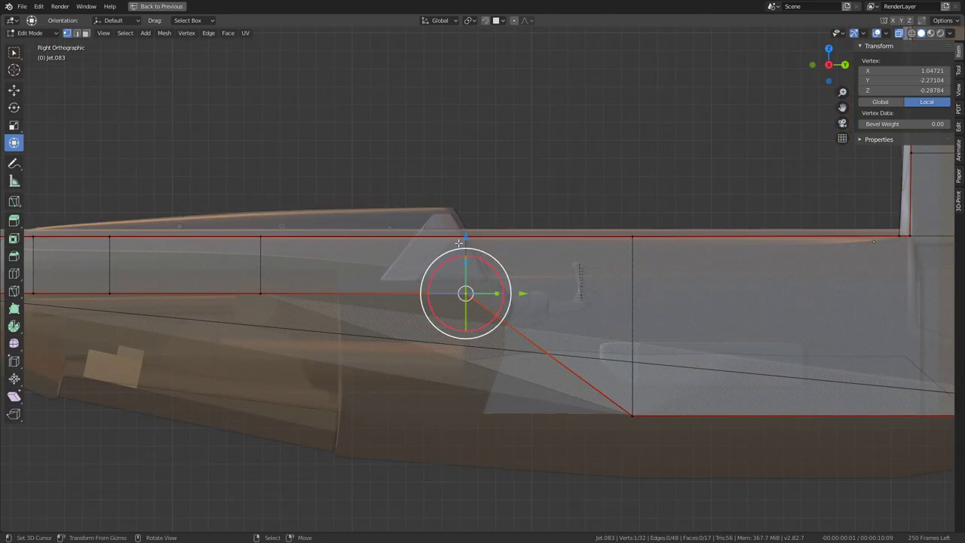
key(g)
key(z)
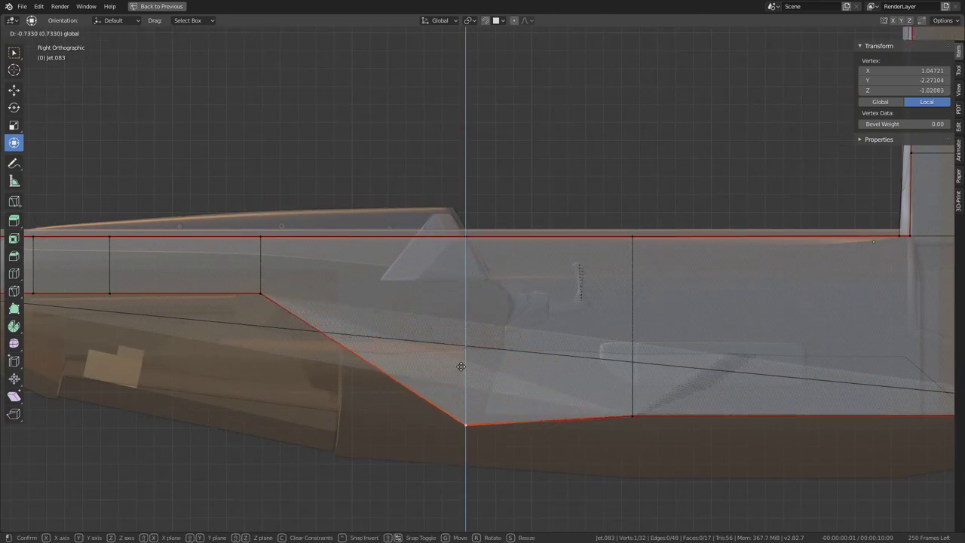
click(463, 360)
mouse_move(463, 359)
middle_down()
mouse_move(378, 264)
mouse_move(474, 276)
mouse_move(487, 219)
mouse_move(453, 237)
mouse_move(442, 313)
mouse_move(451, 278)
middle_up()
scroll(475, 275, down, 2)
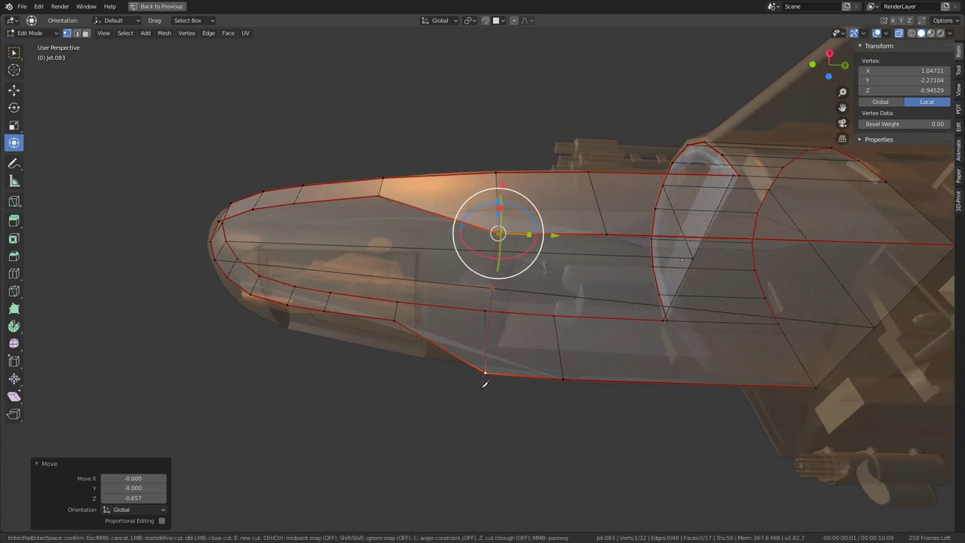
- Commit the knife cut up from the chin vertex and cancel a trial vertical scale
click(496, 305)
key(Return)
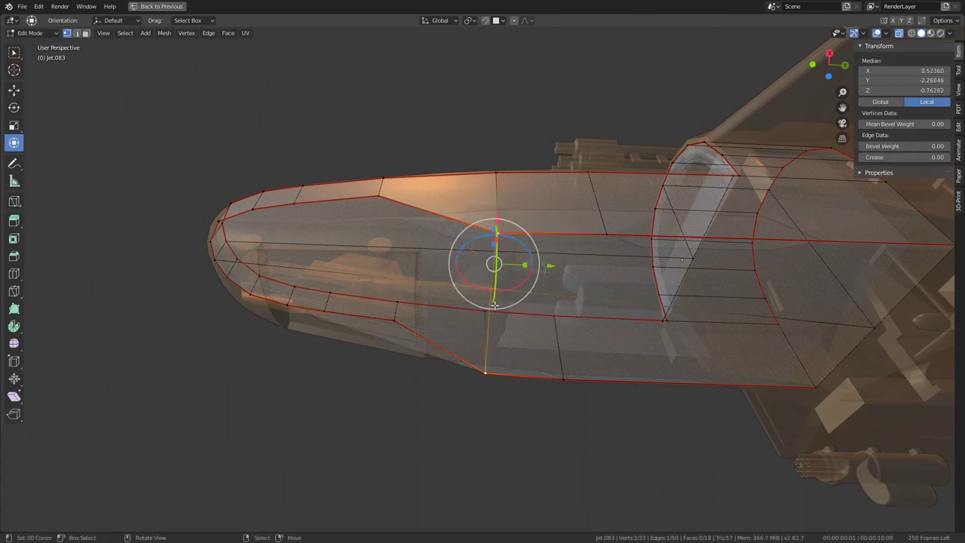
middle_drag(494, 305, 588, 362)
key(s)
key(z)
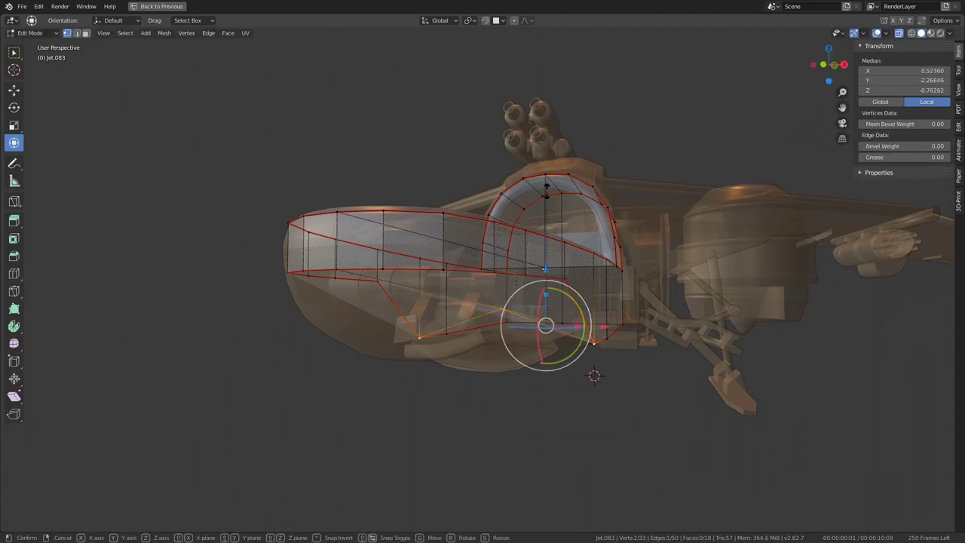
click(537, 183)
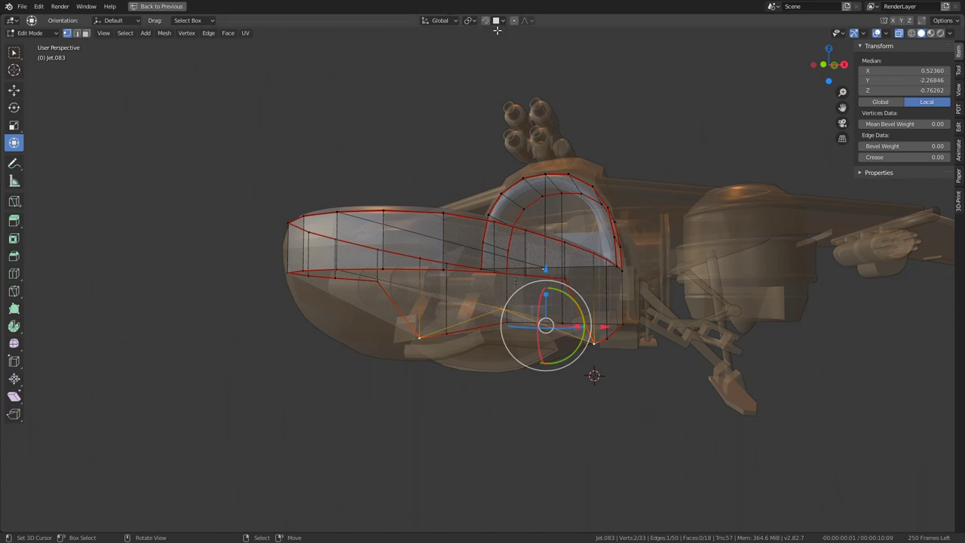
- Set the pivot to Active Element and scale the selected vertices to Z 0 to flatten them
click(470, 22)
click(490, 77)
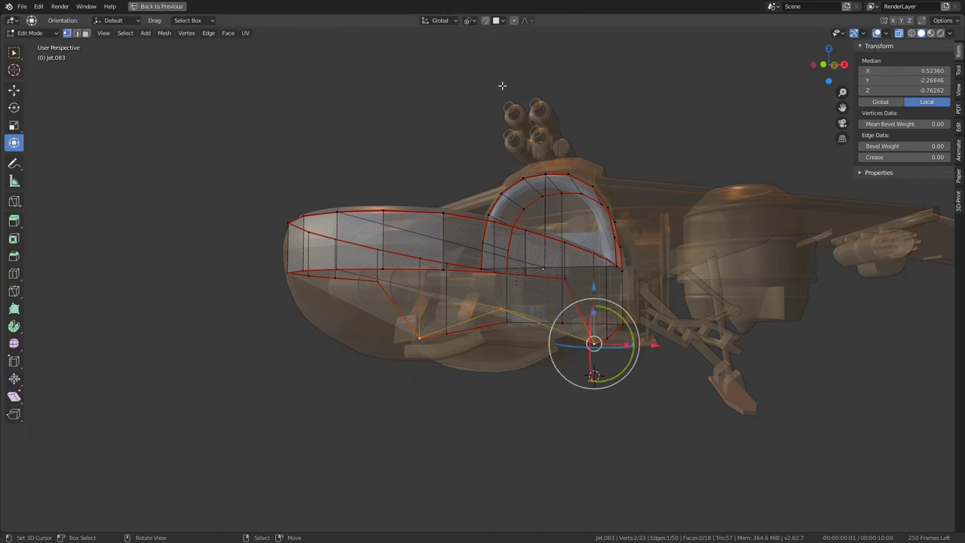
key(s)
key(z)
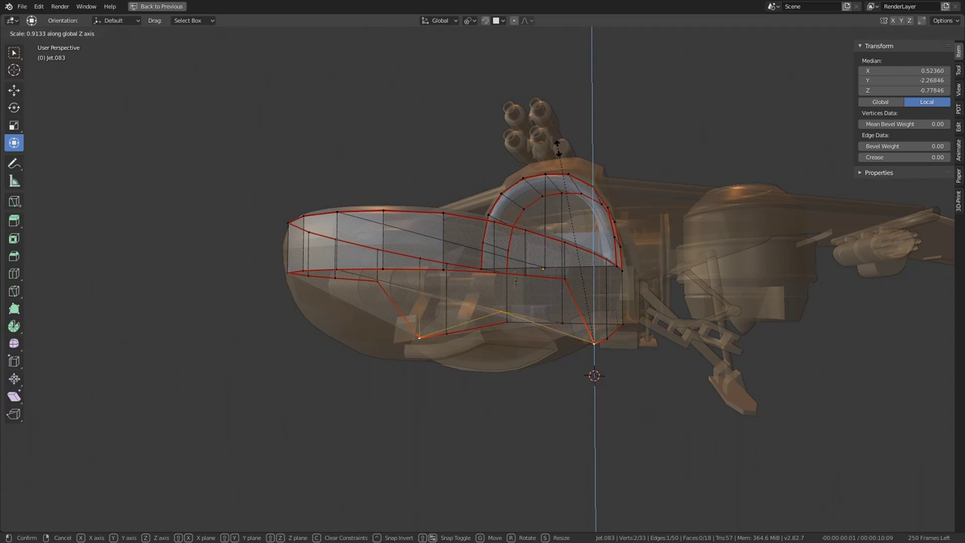
click(558, 149)
key(s)
key(z)
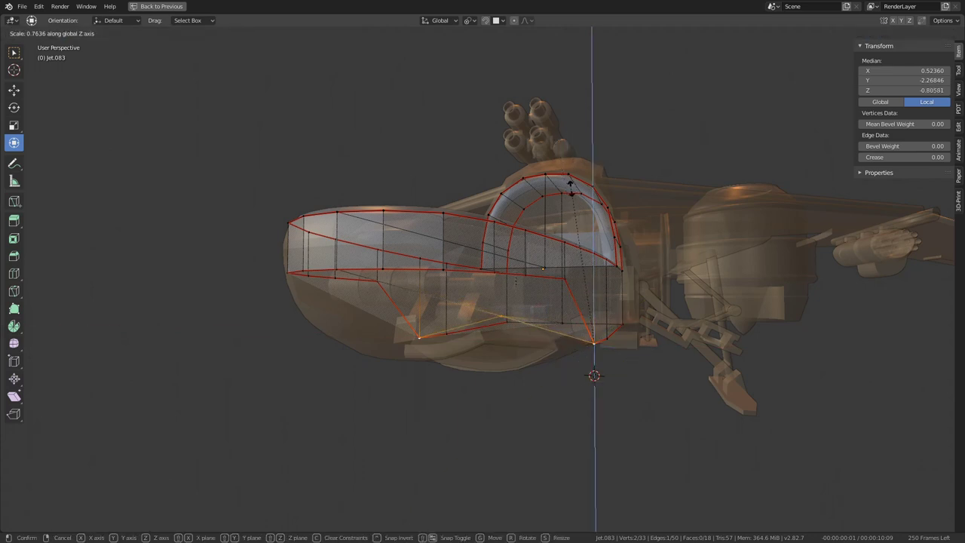
text(0)
key(Return)
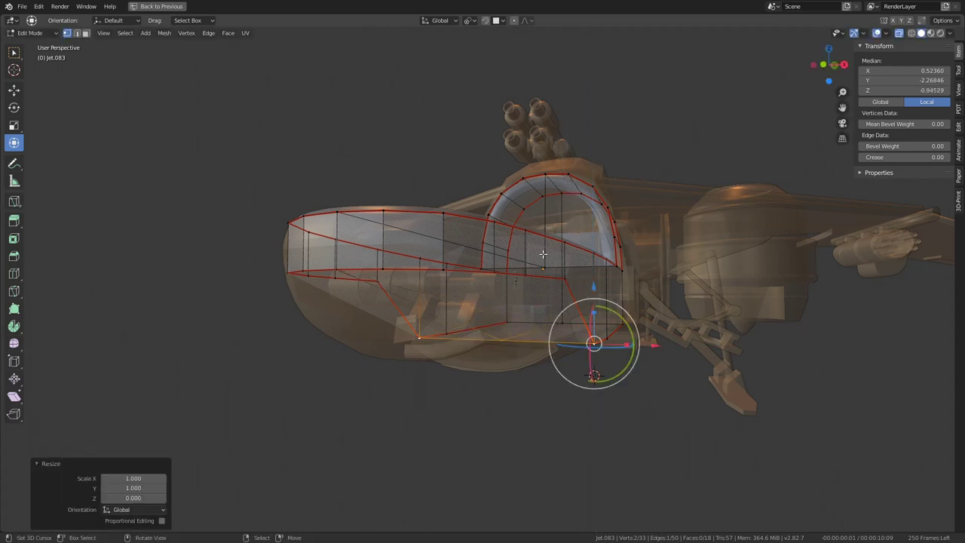
- Commit another knife cut across the flank and flatten its vertices level
mouse_move(571, 183)
middle_down()
mouse_move(467, 344)
mouse_move(467, 273)
middle_up()
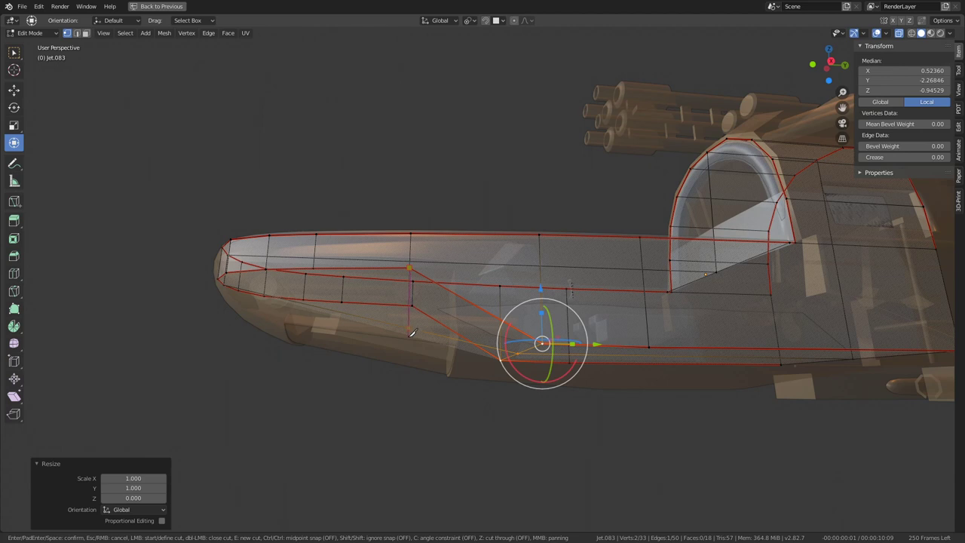
key(Return)
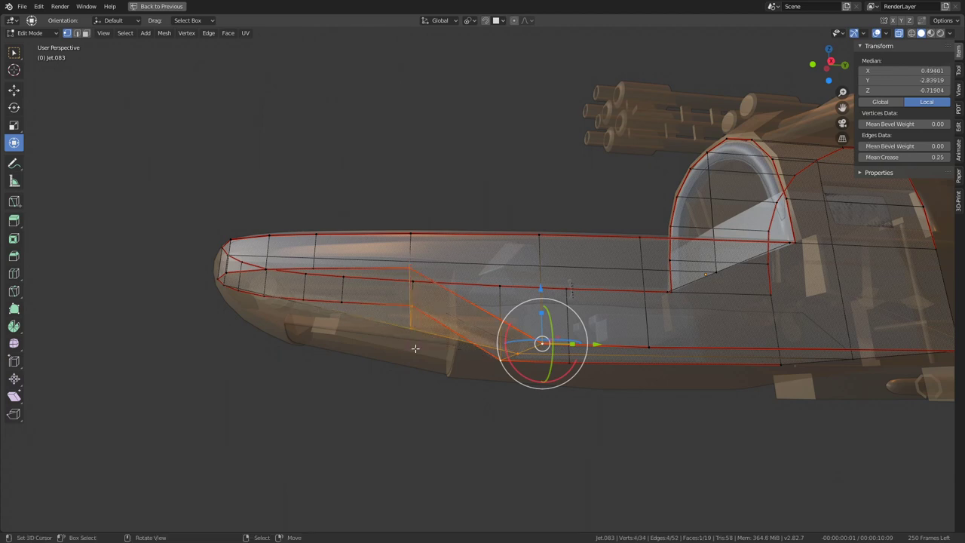
middle_drag(422, 322, 428, 331)
click(430, 334)
text(0)
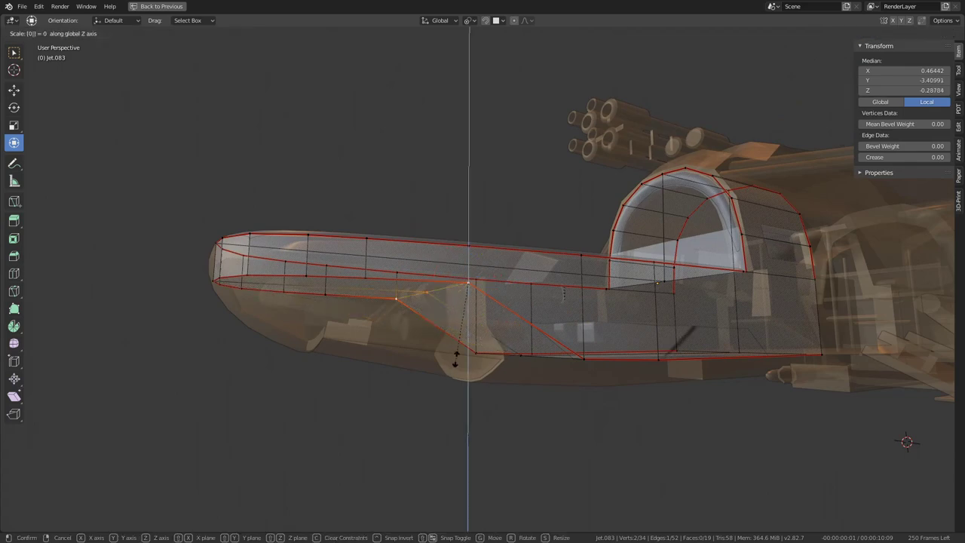
key(Return)
middle_drag(456, 359, 428, 346)
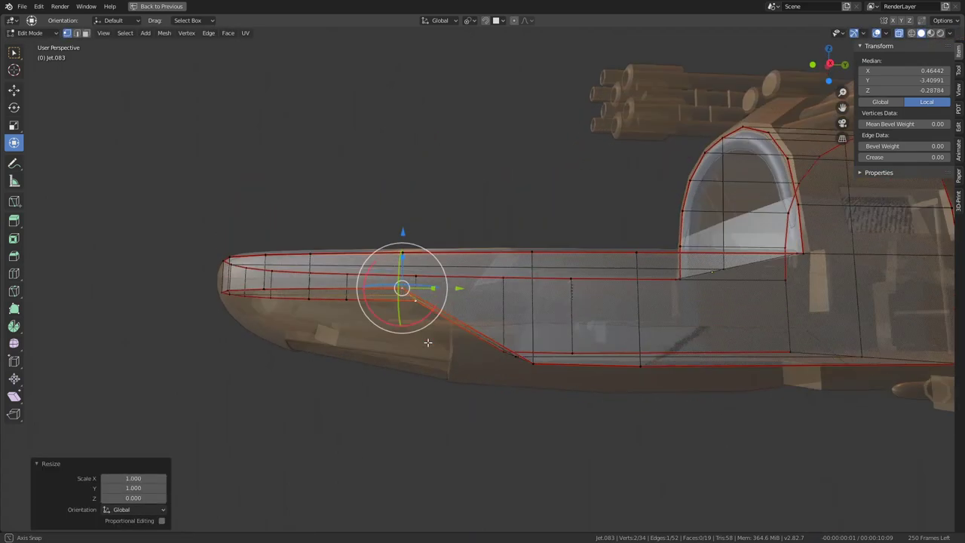
- Check the chin edge from the side and underside, then return to Object Mode
key(KP_3)
key(KP_5)
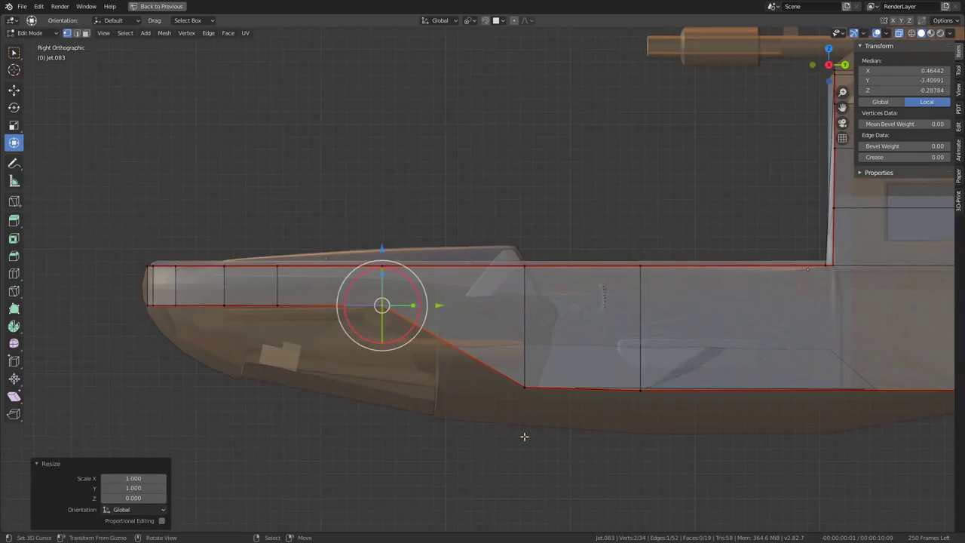
click(523, 389)
mouse_move(524, 395)
middle_down()
mouse_move(526, 435)
mouse_move(483, 361)
middle_up()
key(Tab)
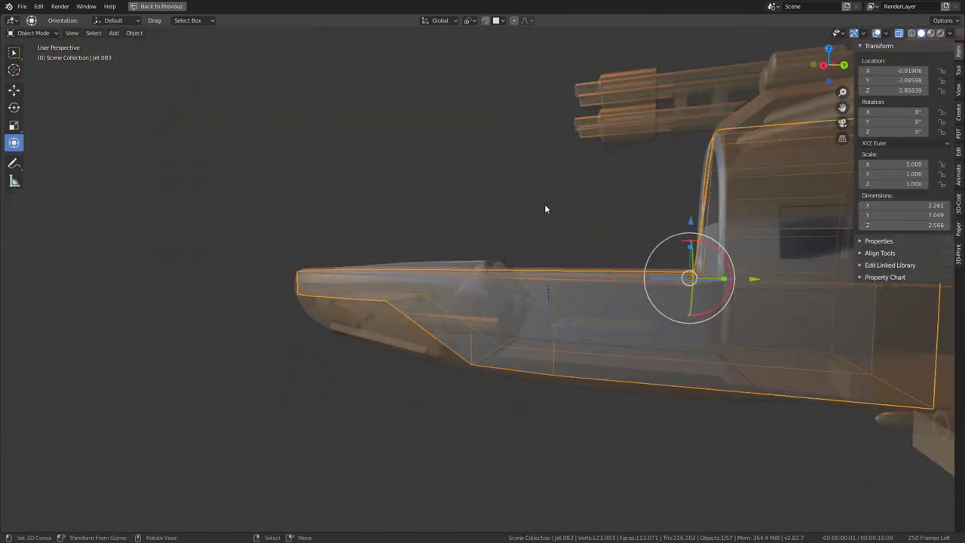
- Restore the full multi-panel Shading workspace and reorient both views of the jet
key(ctrl+space)
mouse_move(525, 195)
middle_down()
mouse_move(428, 167)
mouse_move(480, 221)
mouse_move(527, 142)
mouse_move(522, 134)
middle_up()
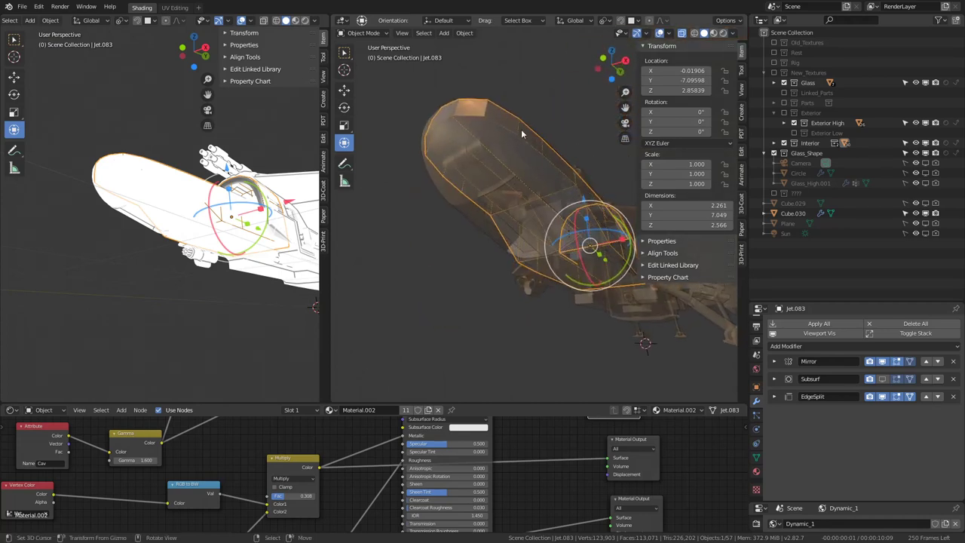
mouse_move(467, 226)
middle_down()
mouse_move(429, 261)
mouse_move(394, 253)
mouse_move(516, 253)
mouse_move(482, 226)
middle_up()
mouse_move(240, 189)
middle_down()
mouse_move(119, 194)
mouse_move(221, 123)
middle_up()
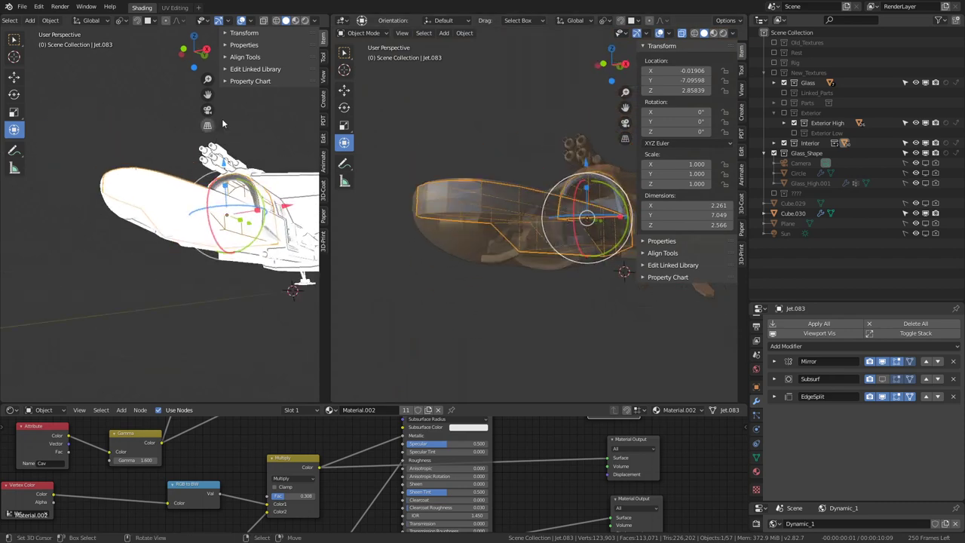
- Set the left viewport shading to Object colour with Studio lighting
click(315, 21)
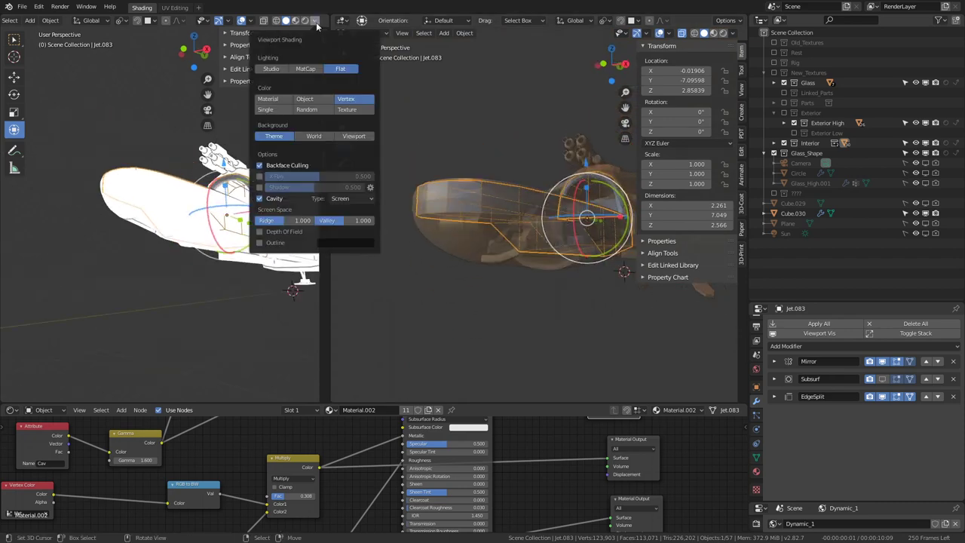
click(298, 100)
click(281, 68)
mouse_move(280, 68)
middle_down()
mouse_move(174, 184)
mouse_move(140, 205)
mouse_move(155, 247)
mouse_move(162, 224)
mouse_move(179, 215)
mouse_move(160, 242)
mouse_move(145, 145)
mouse_move(224, 150)
mouse_move(166, 196)
mouse_move(159, 222)
middle_up()
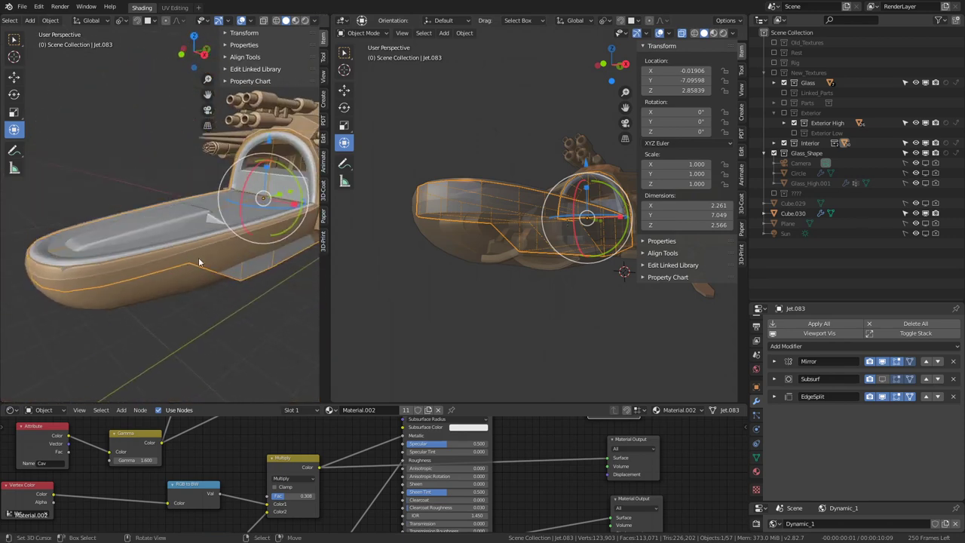
- Reorient both views and select the Cube.030 cutter object
mouse_move(199, 263)
middle_down()
mouse_move(179, 164)
mouse_move(174, 181)
middle_up()
mouse_move(482, 226)
middle_down()
mouse_move(513, 188)
mouse_move(563, 263)
mouse_move(461, 271)
mouse_move(406, 264)
mouse_move(548, 291)
middle_up()
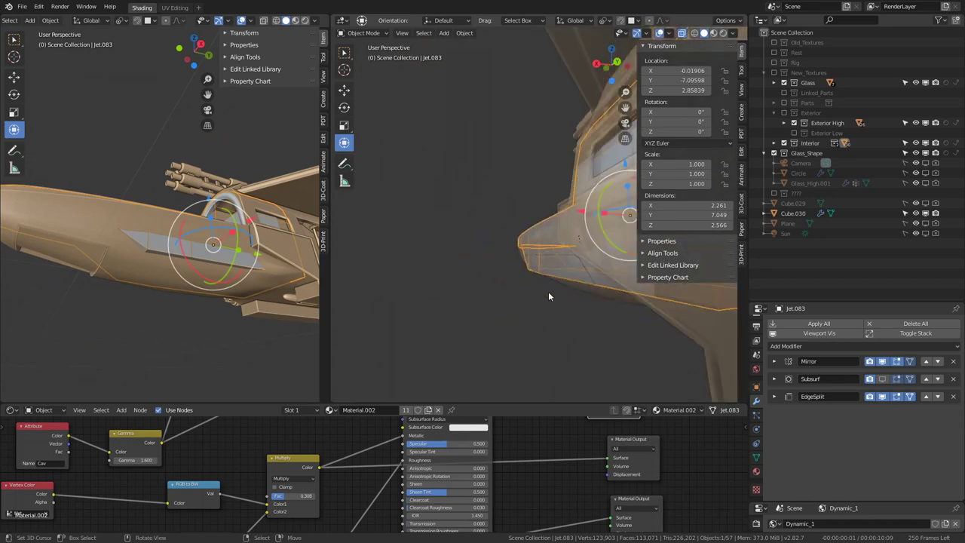
click(560, 280)
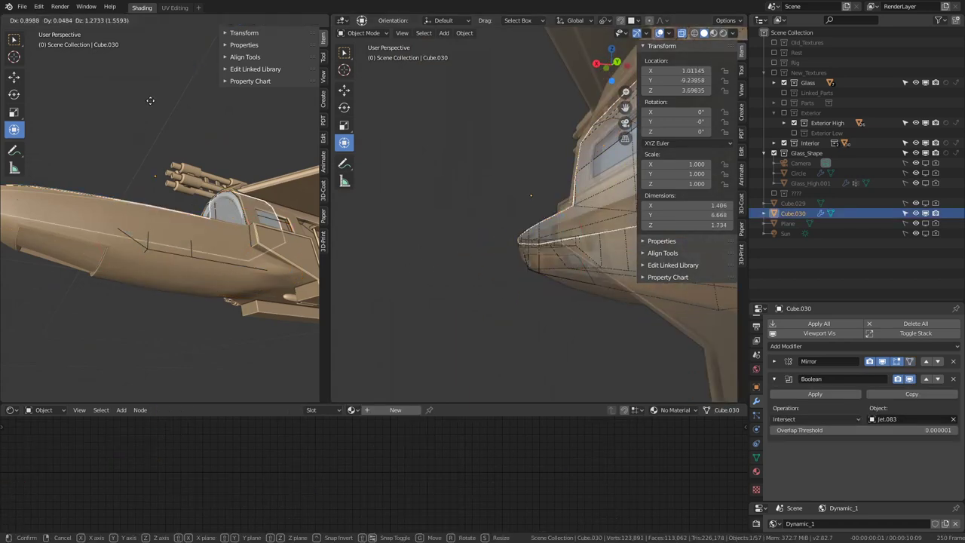
- In Cube.030's Edit Mode, raise the box's top face by 2.291
key(Tab)
mouse_move(495, 128)
middle_down()
mouse_move(653, 186)
mouse_move(615, 206)
middle_up()
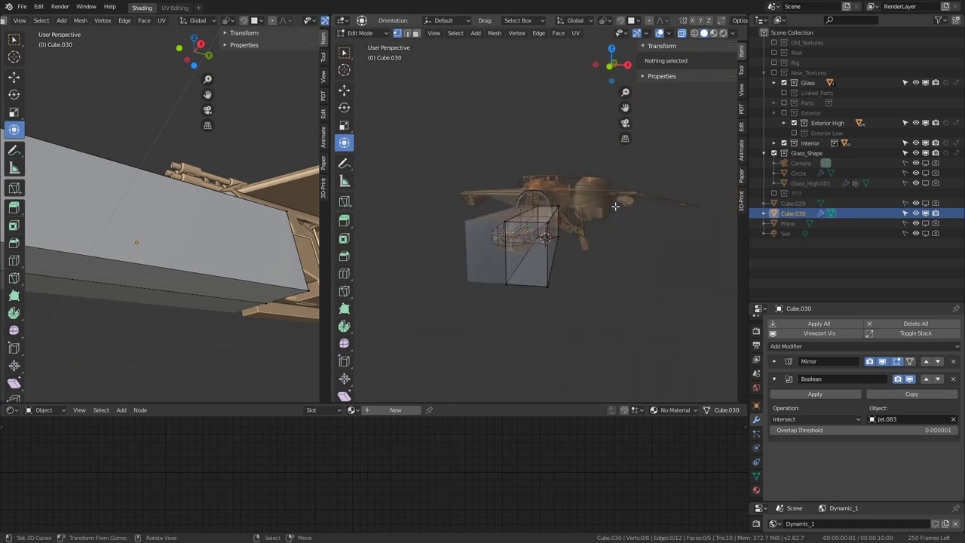
click(525, 204)
drag(527, 151, 541, 100)
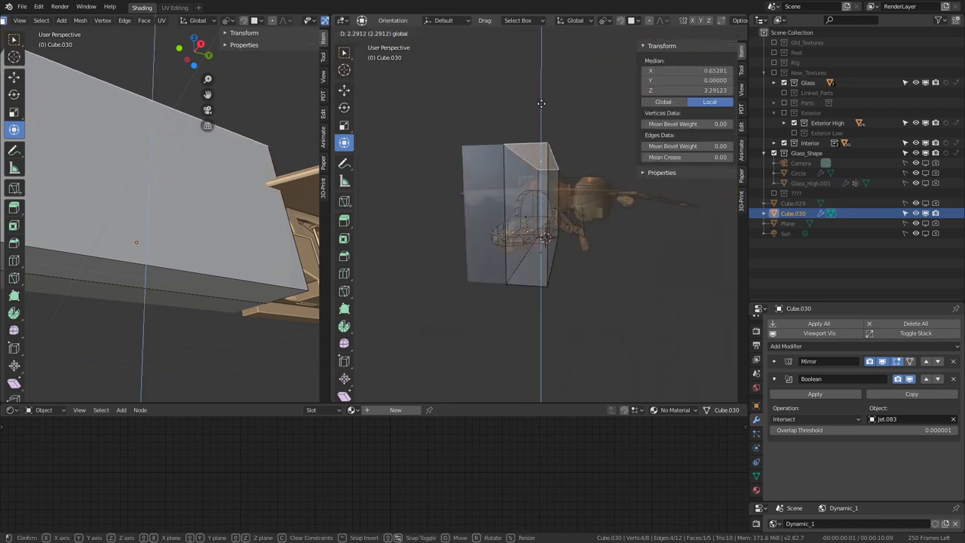
- Push the cutter box's right side face outward along X and check the Boolean result
click(541, 258)
click(554, 215)
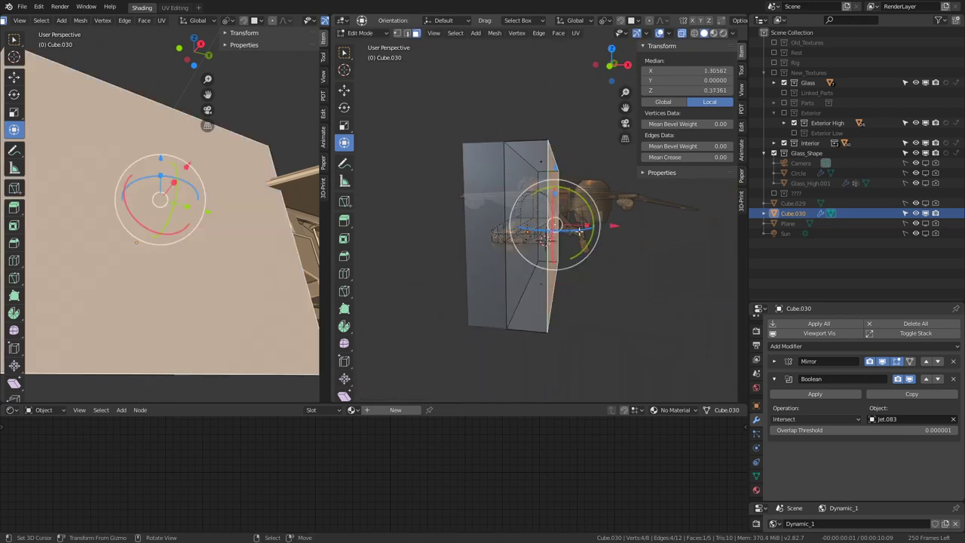
drag(616, 223, 646, 219)
key(Tab)
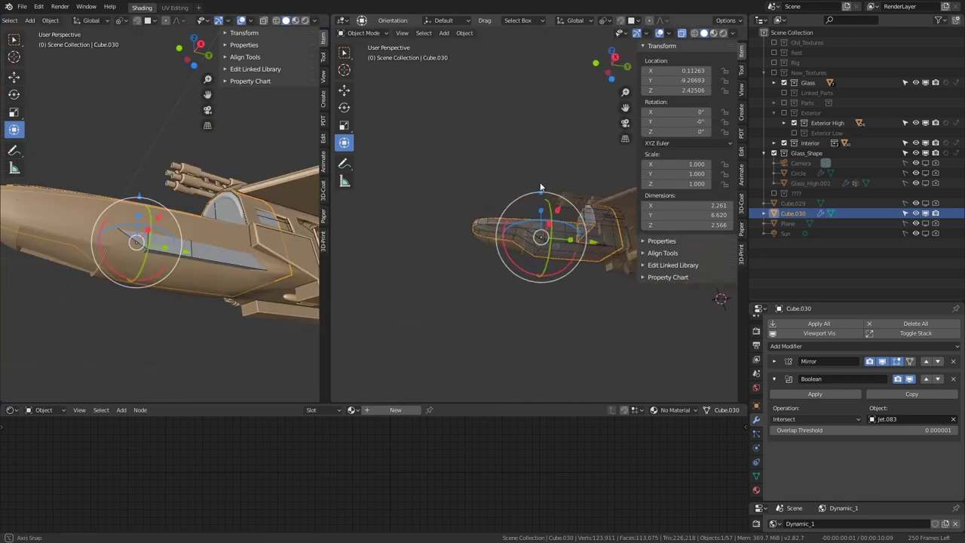
mouse_move(540, 187)
middle_down()
mouse_move(593, 208)
mouse_move(613, 138)
mouse_move(600, 191)
mouse_move(579, 222)
mouse_move(586, 272)
mouse_move(565, 278)
middle_up()
key(Tab)
key(Tab)
- Undo back to editing the Jet.083 hull and select a cockpit rim face
key(ctrl+z)
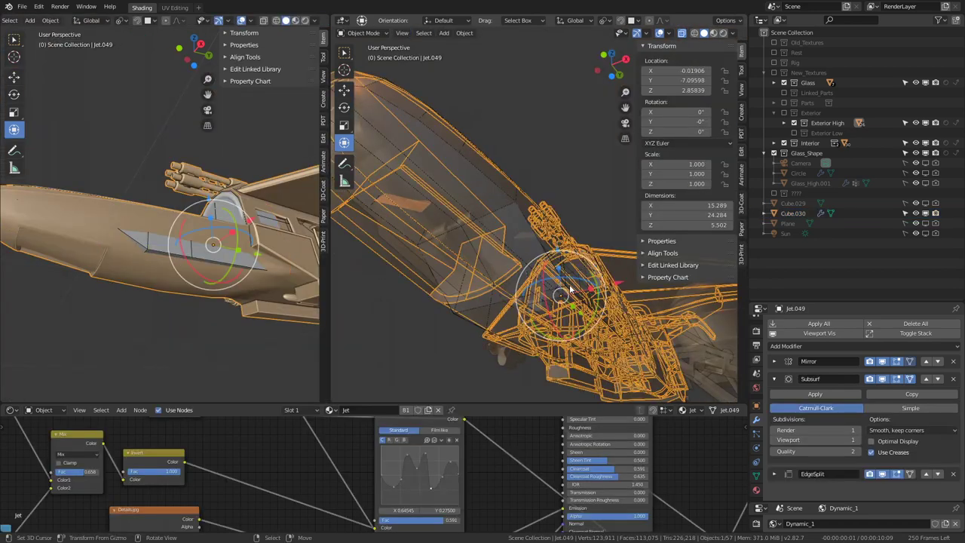
key(ctrl+shift+z)
key(ctrl+z)
key(ctrl+z)
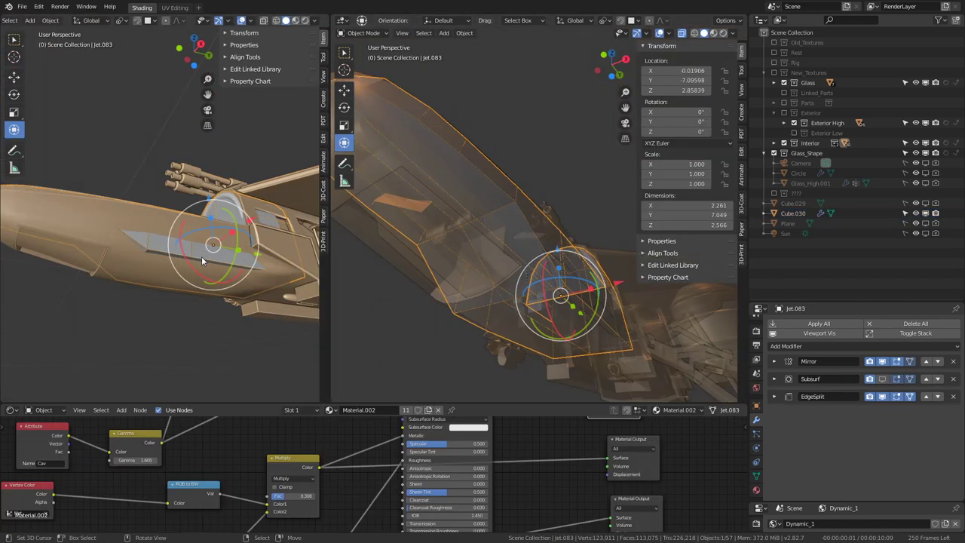
mouse_move(201, 256)
middle_down()
mouse_move(241, 277)
mouse_move(102, 275)
mouse_move(173, 249)
middle_up()
click(243, 278)
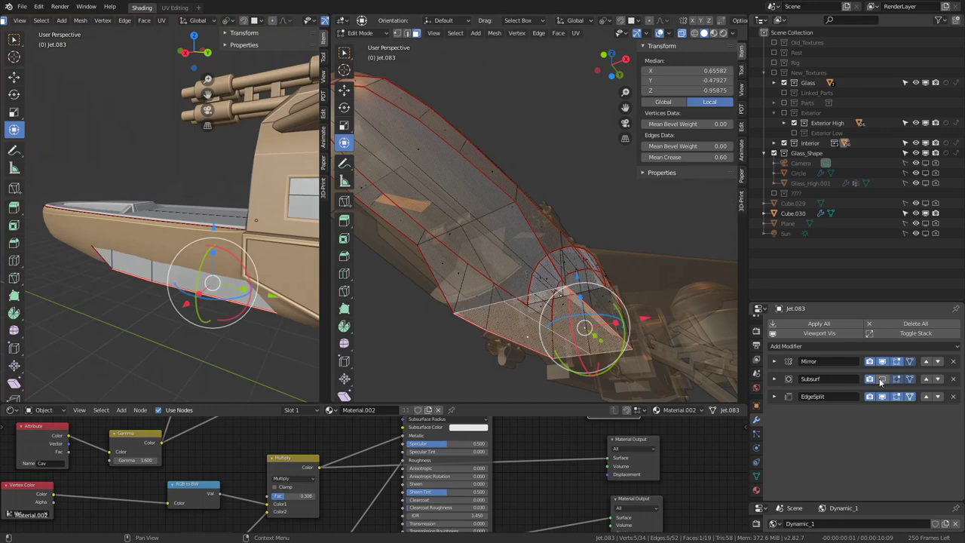
mouse_move(226, 226)
middle_down()
mouse_move(258, 132)
mouse_move(246, 112)
middle_up()
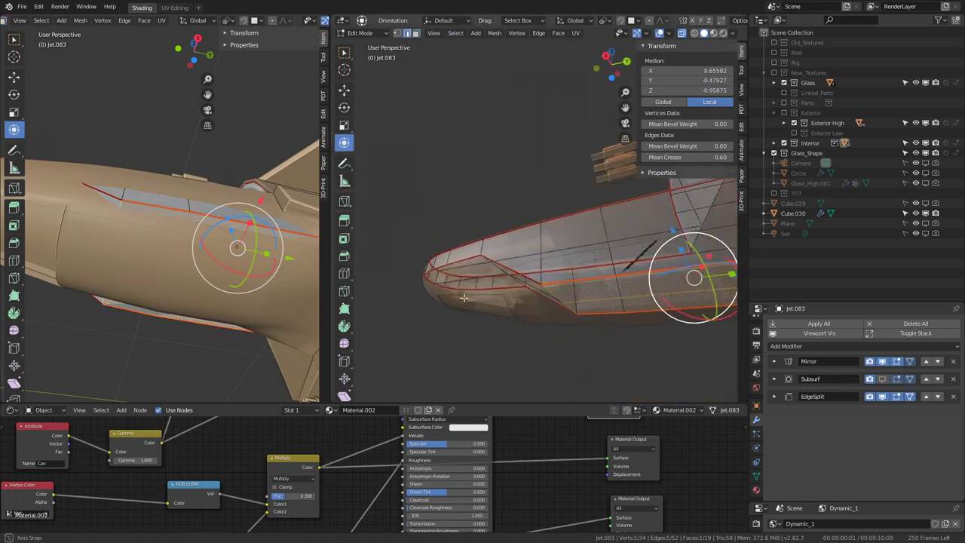
- Select two creased rim edges along the fuselage and slide them along X
mouse_move(579, 285)
middle_down()
mouse_move(397, 304)
mouse_move(454, 304)
mouse_move(455, 274)
mouse_move(482, 275)
middle_up()
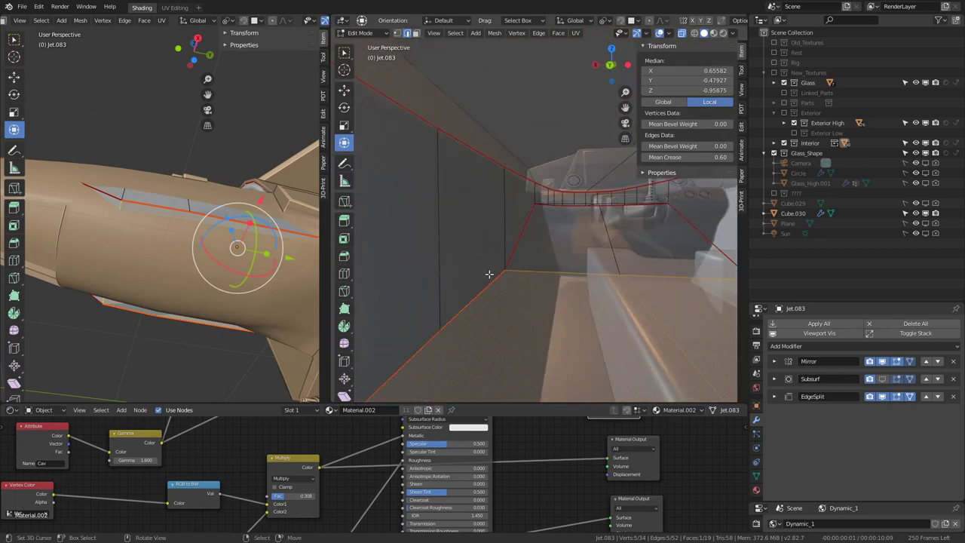
scroll(489, 274, down, 6)
click(545, 277)
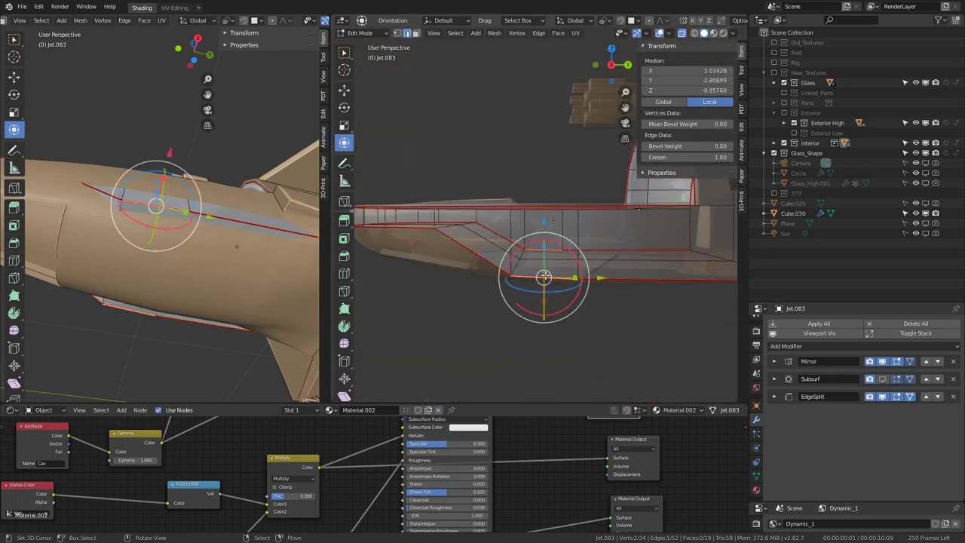
mouse_move(513, 269)
middle_down()
mouse_move(608, 266)
mouse_move(590, 221)
mouse_move(595, 248)
middle_up()
ctrl+click(588, 277)
mouse_move(166, 226)
middle_down()
mouse_move(274, 263)
mouse_move(227, 275)
mouse_move(176, 311)
mouse_move(271, 269)
middle_up()
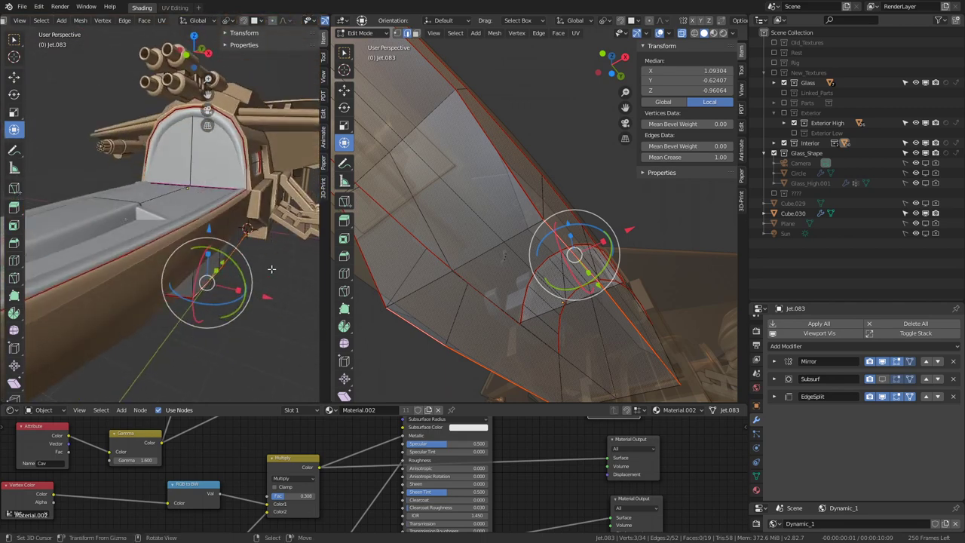
middle_drag(537, 241, 583, 288)
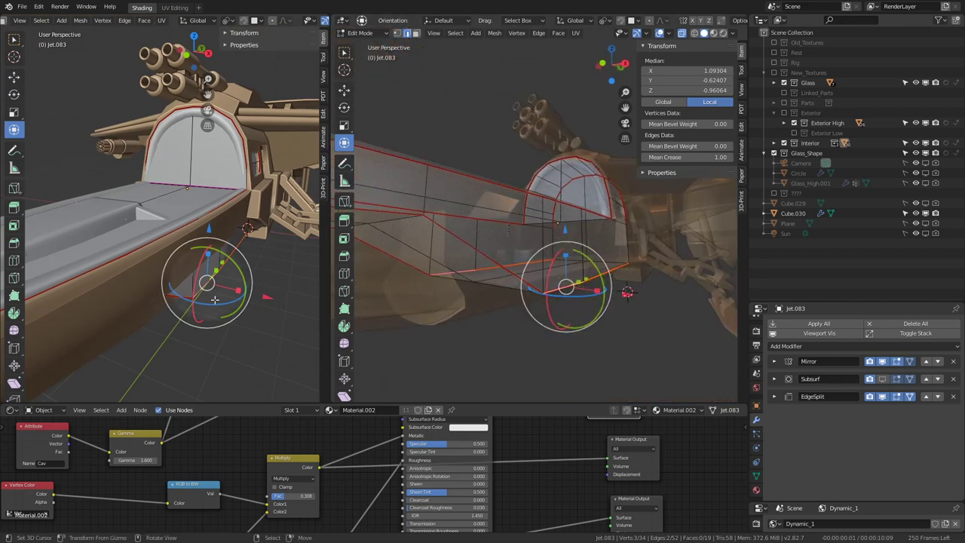
middle_drag(215, 299, 243, 204)
key(g)
key(x)
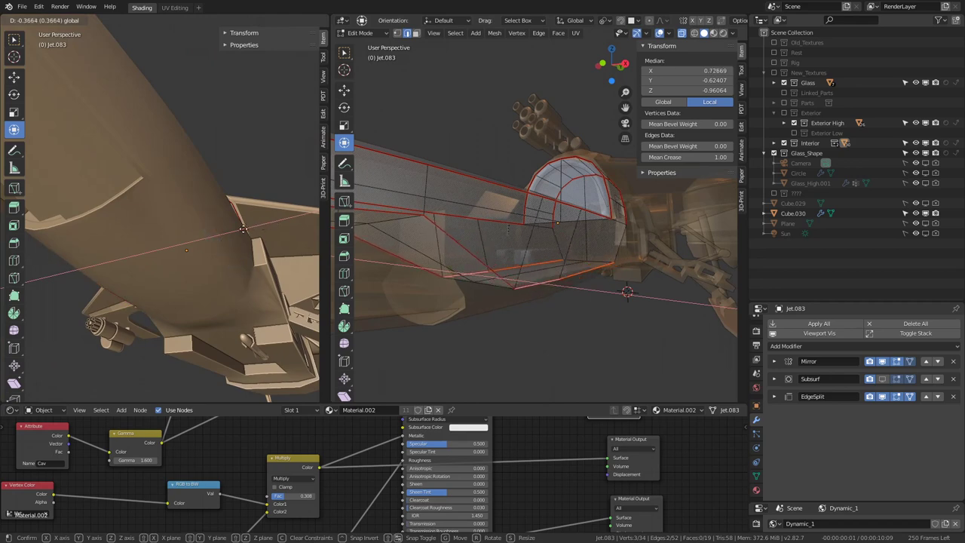
click(238, 230)
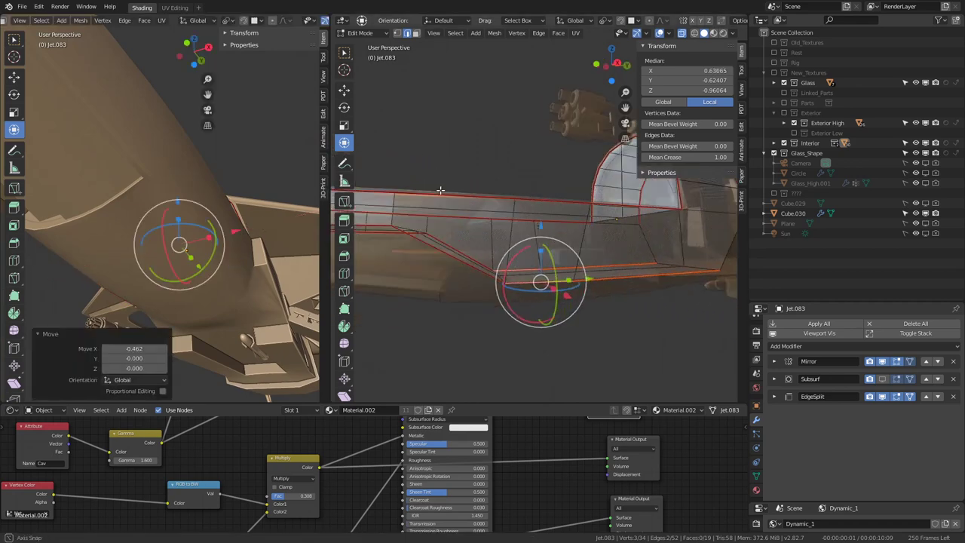
- Select the rim edge loop and raise it along Z in side view
mouse_move(528, 241)
middle_down()
mouse_move(410, 212)
mouse_move(502, 210)
mouse_move(554, 234)
mouse_move(509, 194)
middle_up()
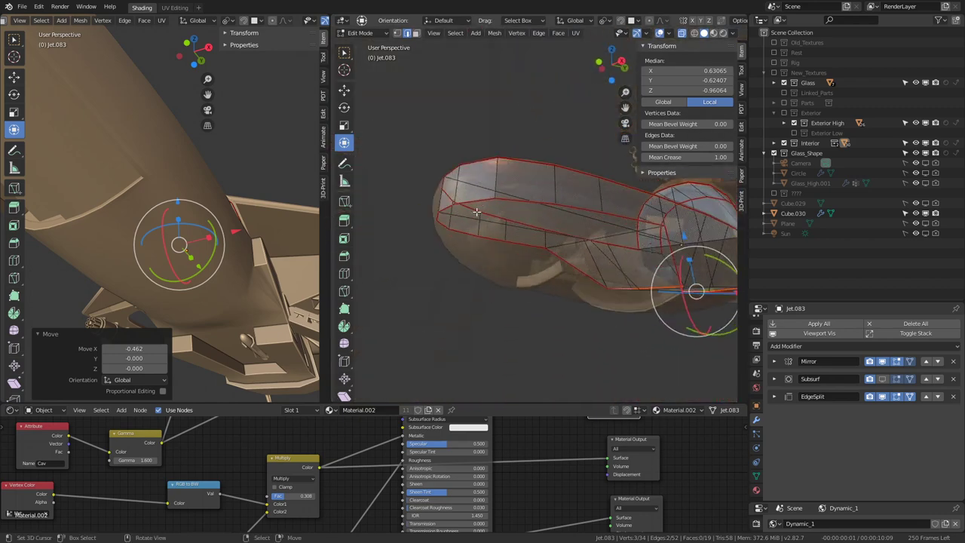
click(509, 194)
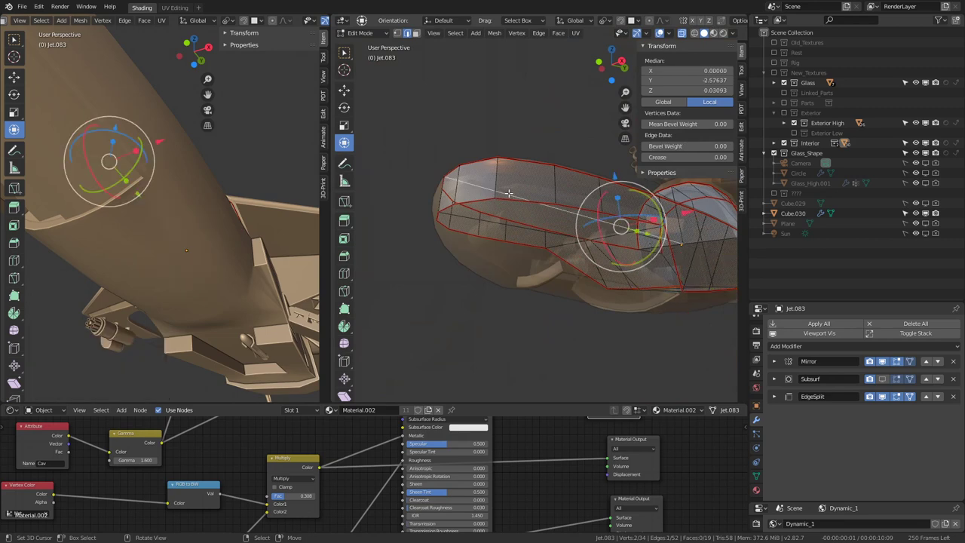
alt+click(547, 211)
key(KP_3)
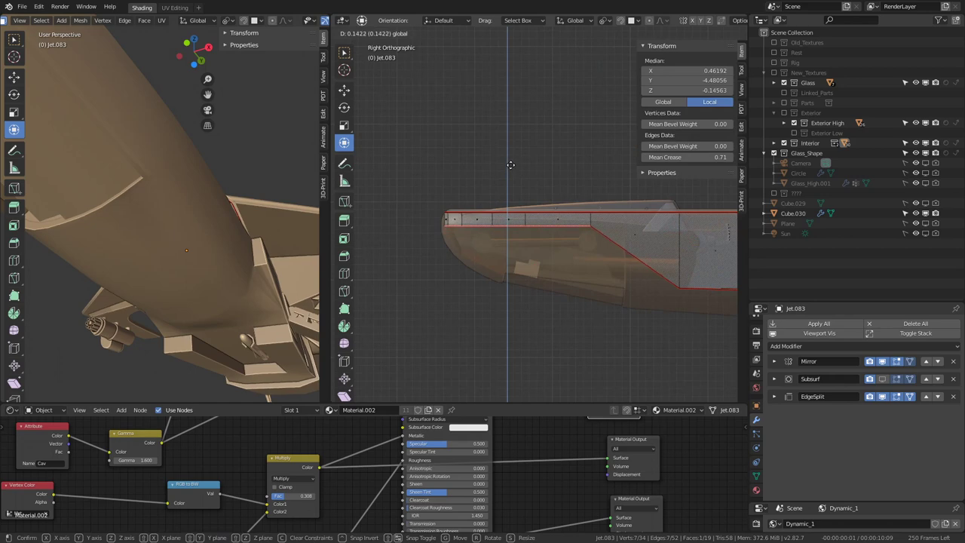
click(510, 165)
mouse_move(706, 254)
shift+middle_down()
mouse_move(575, 227)
mouse_move(588, 209)
mouse_move(553, 202)
shift+middle_up()
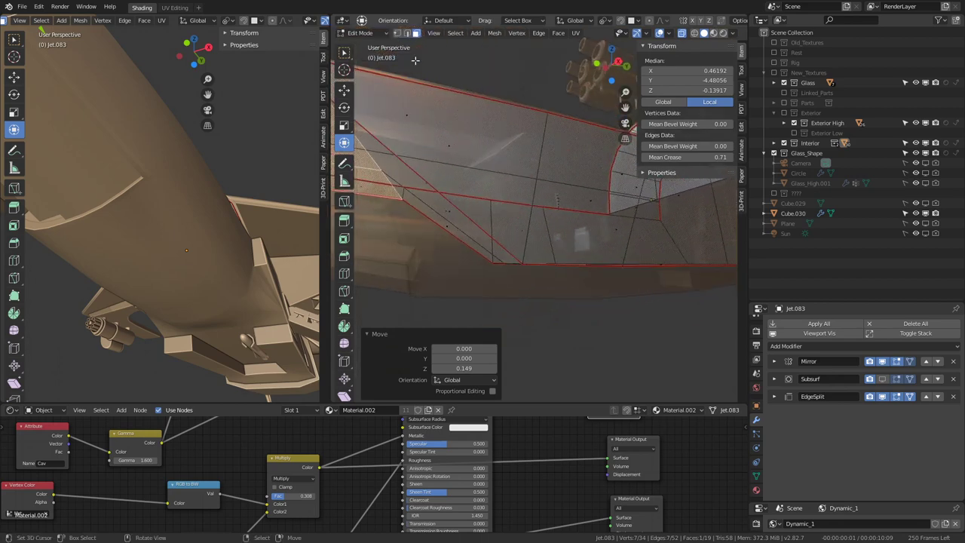
middle_drag(414, 60, 498, 181)
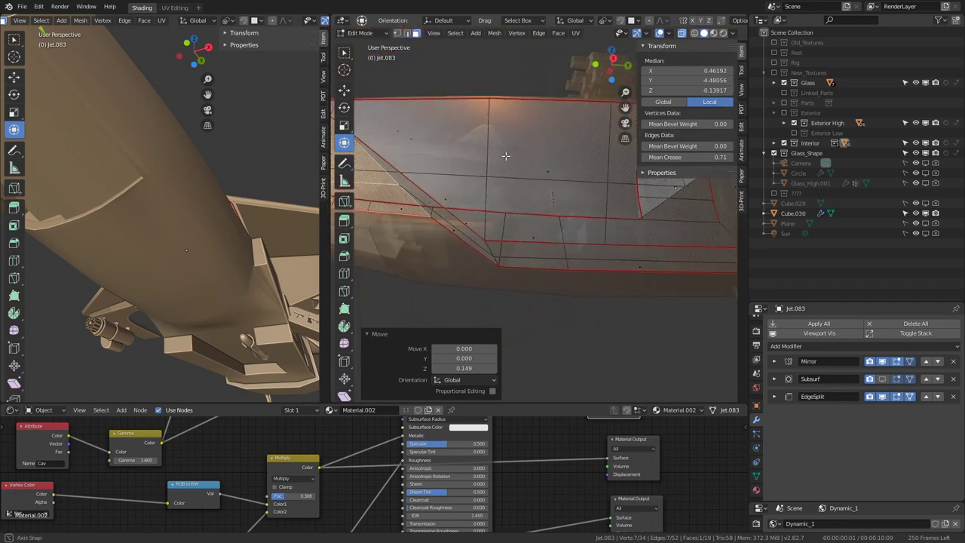
- In edge select mode, pick an edge ring across the rim and subdivide it once
click(408, 34)
ctrl+alt+click(435, 226)
key(KP_3)
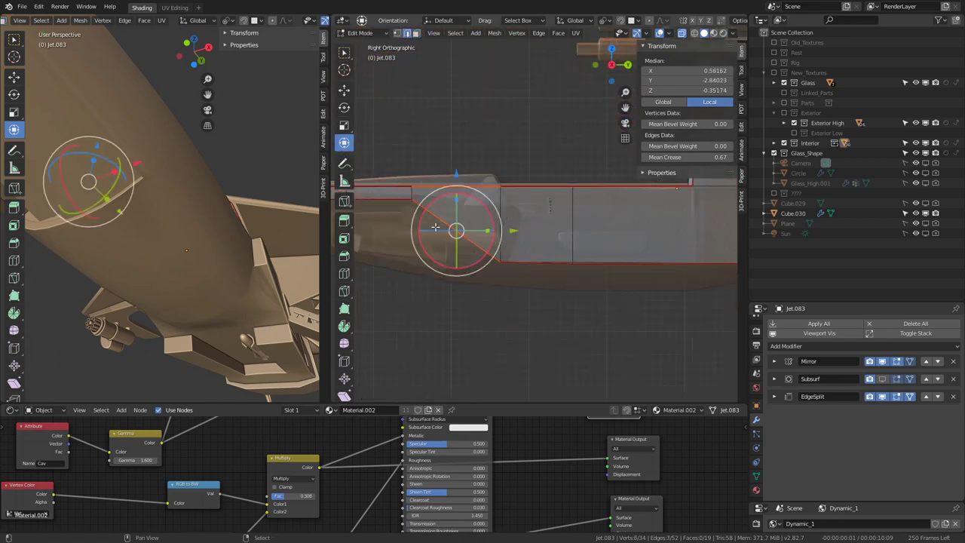
shift+middle_drag(435, 226, 497, 228)
click(565, 194)
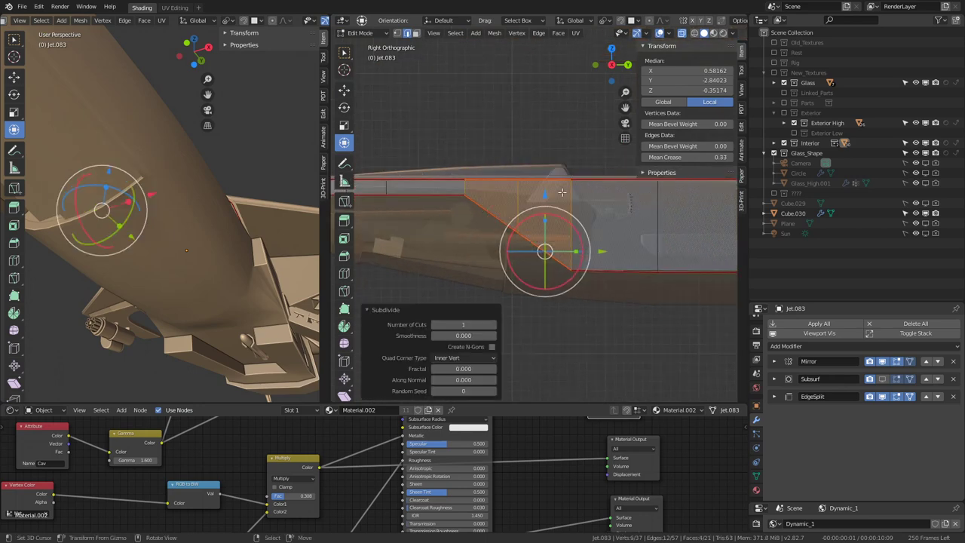
middle_drag(565, 195, 528, 216)
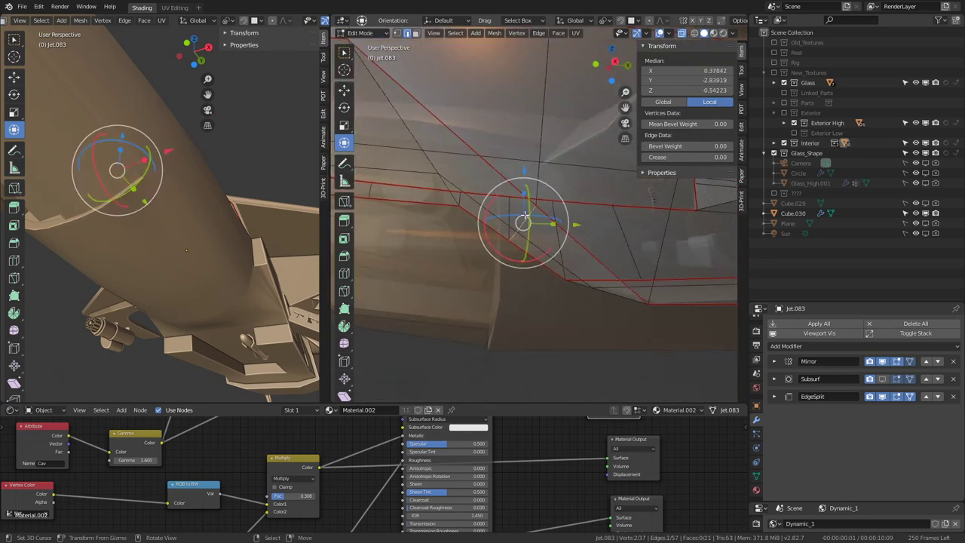
- Raise the new vertex 0.386 along Z from the side view
key(KP_3)
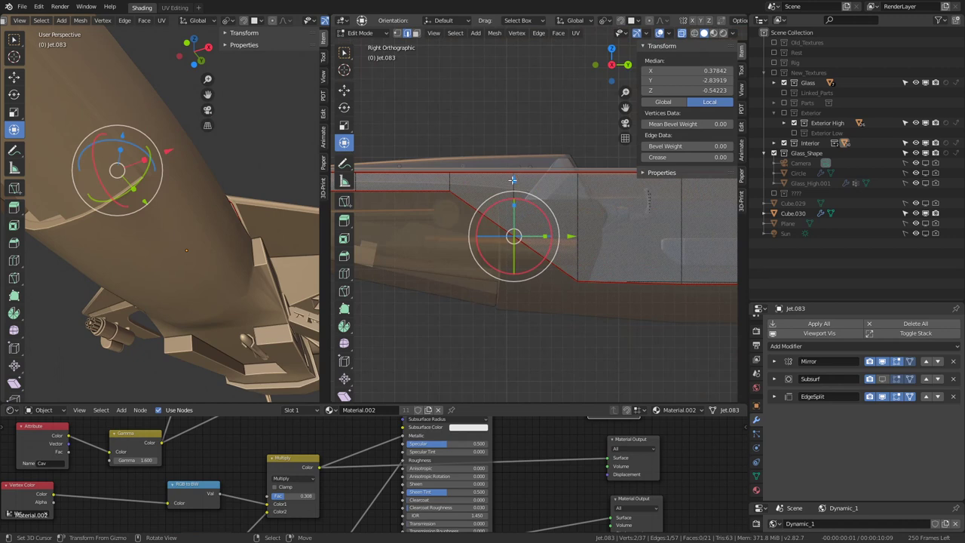
key(g)
key(z)
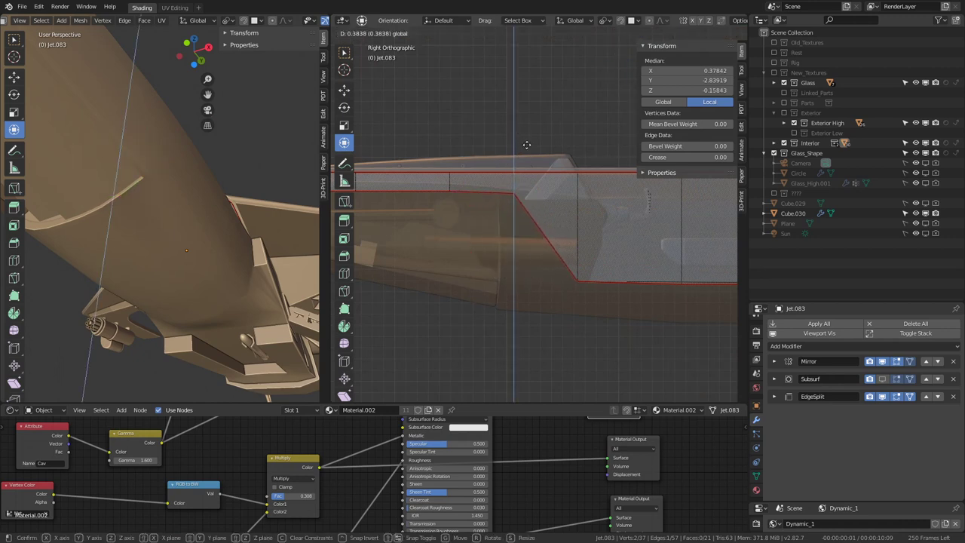
click(526, 145)
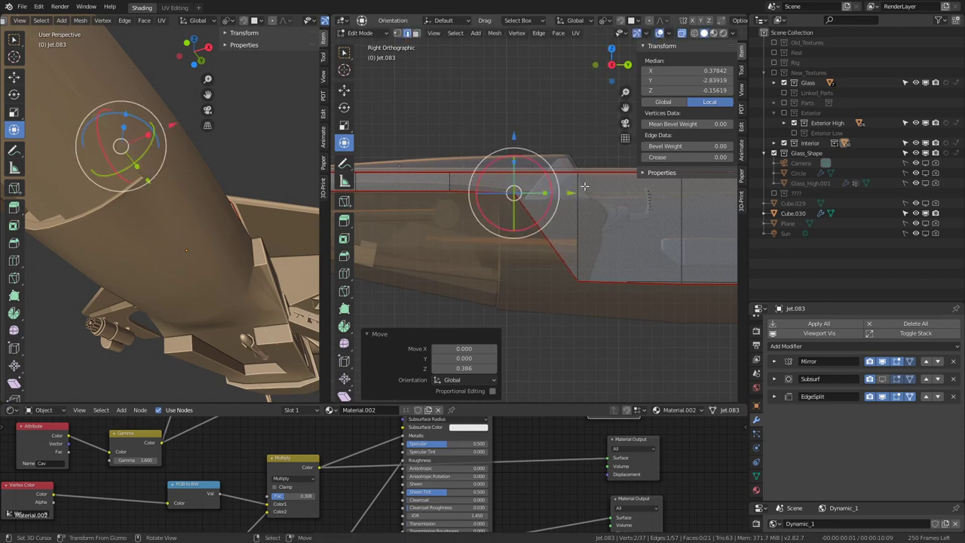
middle_drag(584, 187, 550, 190)
- Return to Object Mode and hide the Jet.042 part
key(Tab)
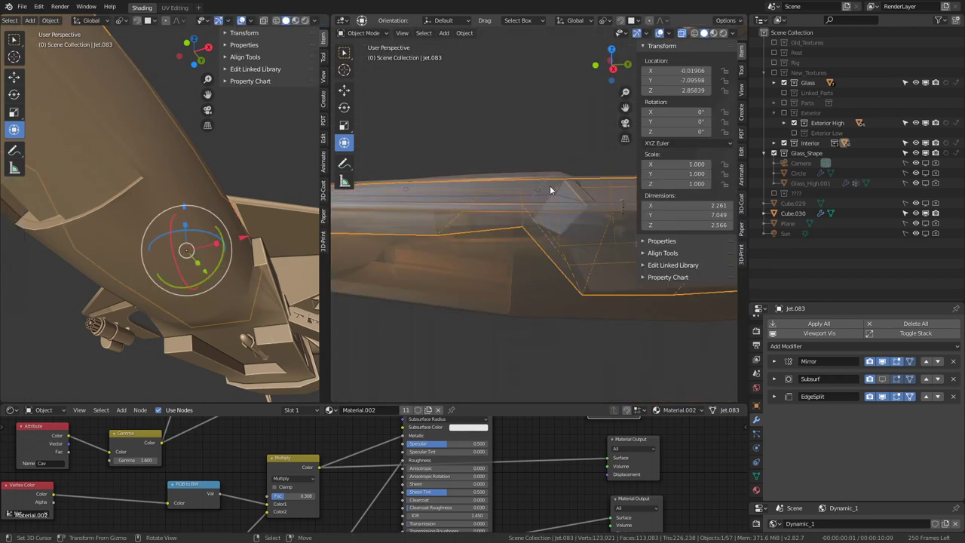
click(559, 169)
click(559, 168)
key(h)
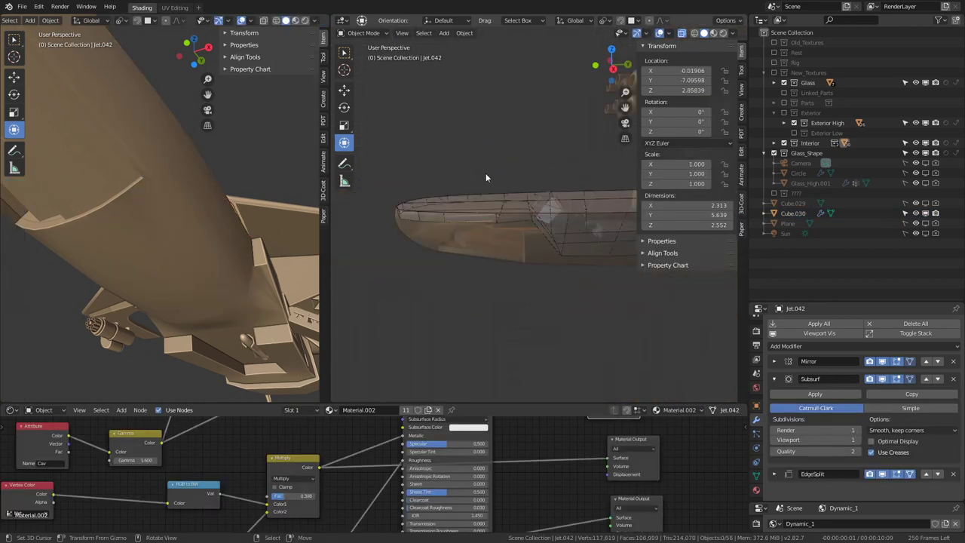
mouse_move(485, 178)
middle_down()
mouse_move(580, 202)
mouse_move(500, 175)
mouse_move(528, 209)
mouse_move(552, 197)
mouse_move(595, 213)
middle_up()
- Select the Jet.082 and Jet.049 parts and orbit around the wing
click(580, 202)
click(580, 204)
click(594, 213)
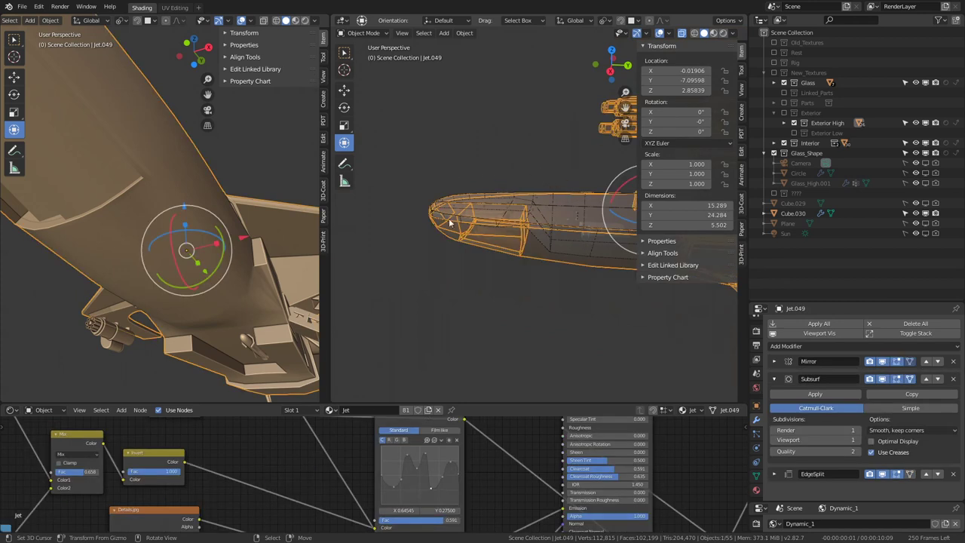
middle_drag(507, 313, 527, 182)
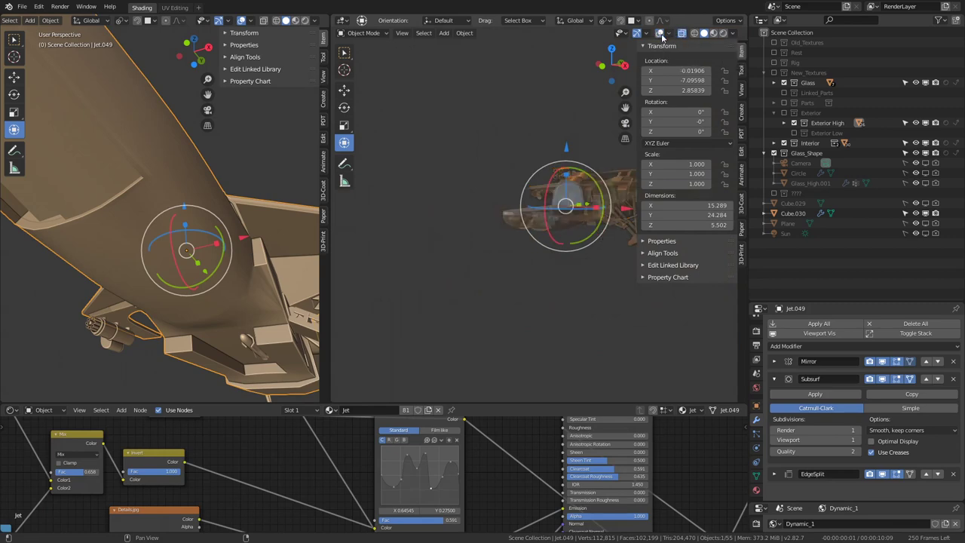
mouse_move(512, 191)
middle_down()
mouse_move(448, 171)
mouse_move(515, 200)
middle_up()
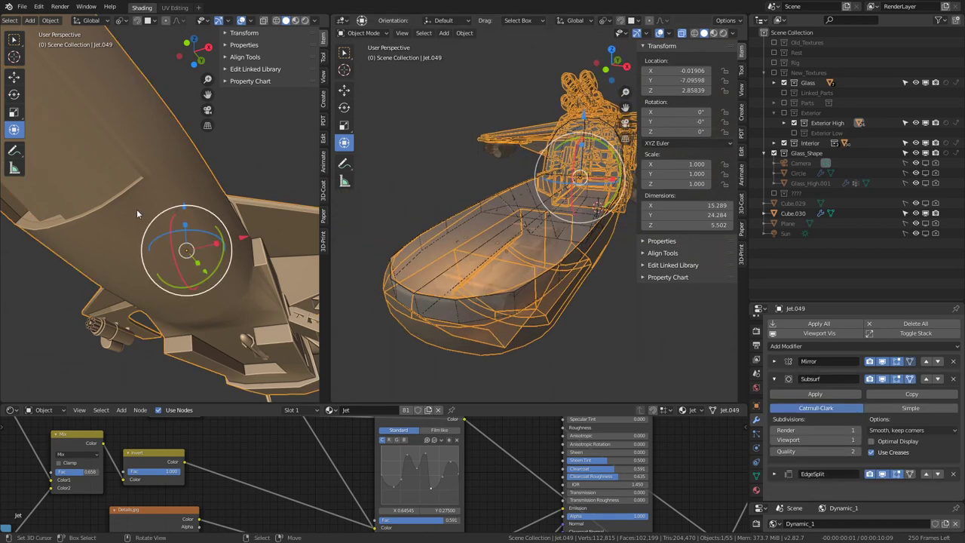
middle_drag(137, 214, 152, 248)
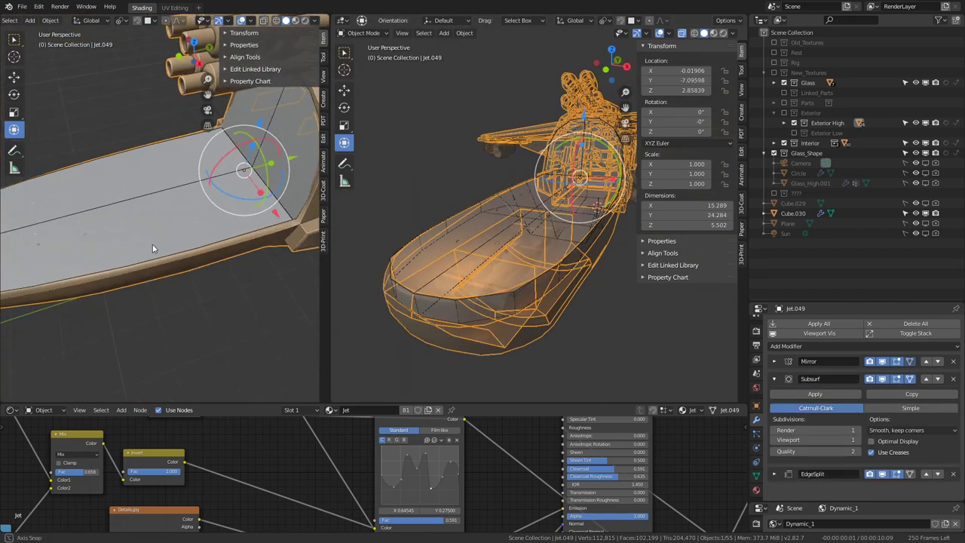
mouse_move(152, 249)
middle_down()
mouse_move(178, 204)
mouse_move(268, 185)
mouse_move(291, 165)
mouse_move(290, 190)
mouse_move(199, 207)
mouse_move(250, 172)
mouse_move(227, 181)
mouse_move(194, 175)
mouse_move(164, 225)
mouse_move(205, 222)
mouse_move(229, 198)
mouse_move(206, 187)
middle_up()
- Pick out the cutter cube Cube.030 among the overlapping hull parts
click(198, 207)
scroll(184, 224, up, 3)
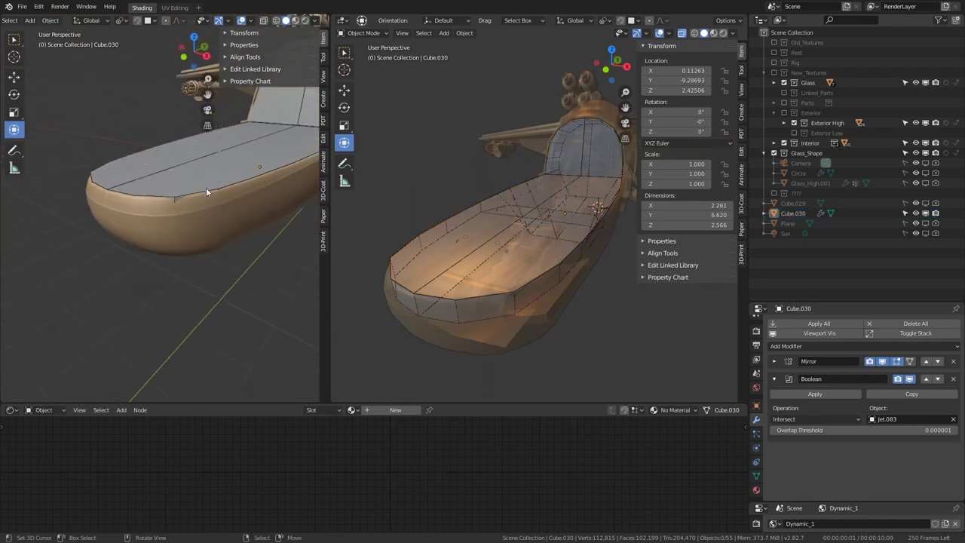
click(205, 185)
scroll(503, 269, down, 2)
click(514, 261)
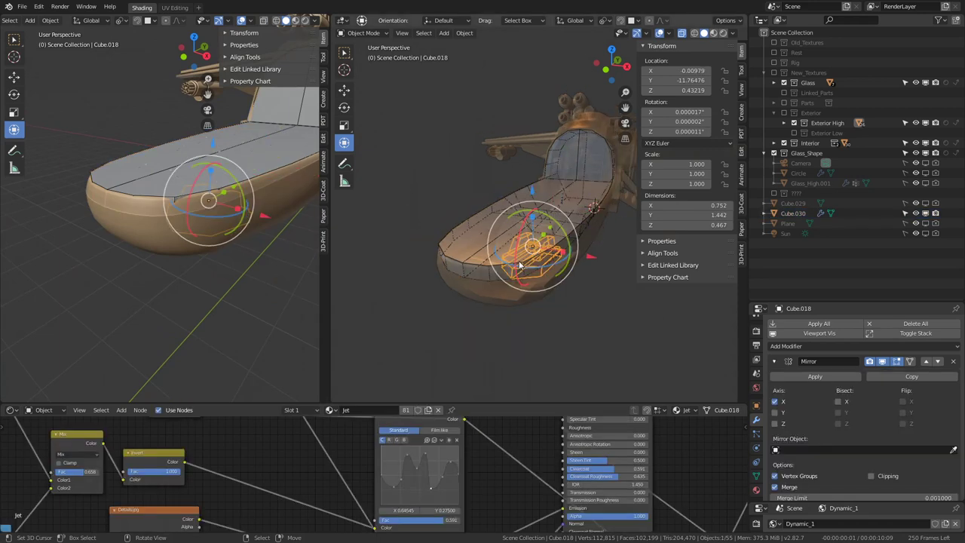
click(519, 264)
click(439, 247)
click(439, 247)
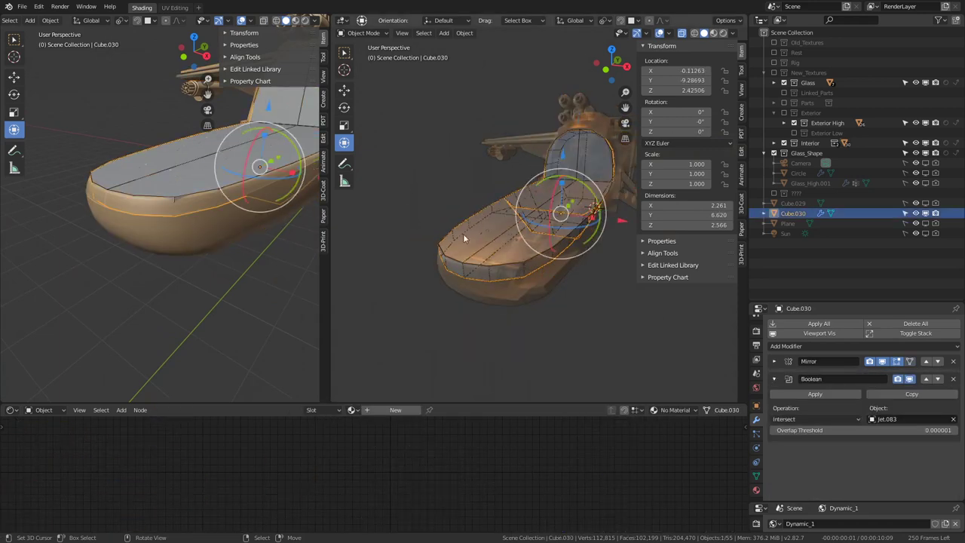
- Raise Cube.030 along Z to 2.42506, then edit the Jet.083 hull mesh
key(g)
key(z)
click(567, 115)
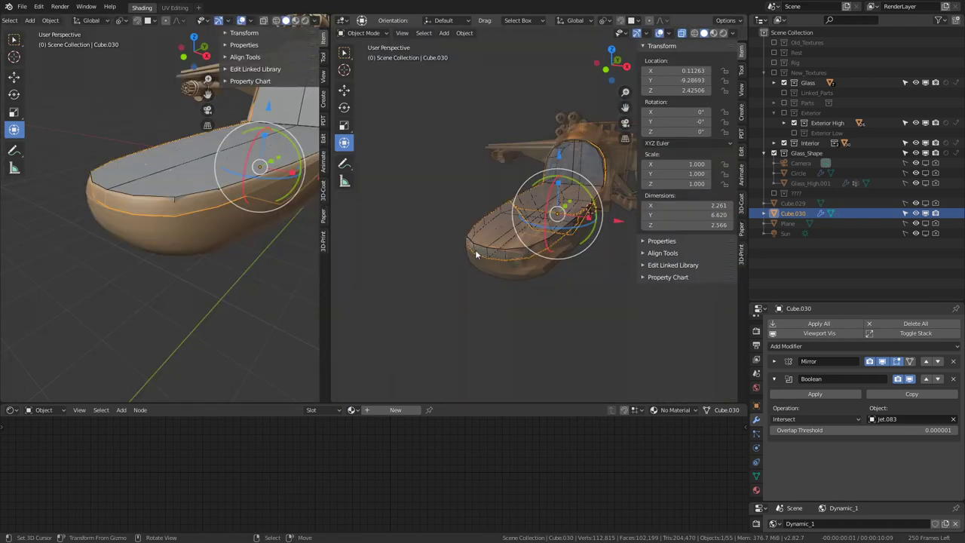
click(476, 253)
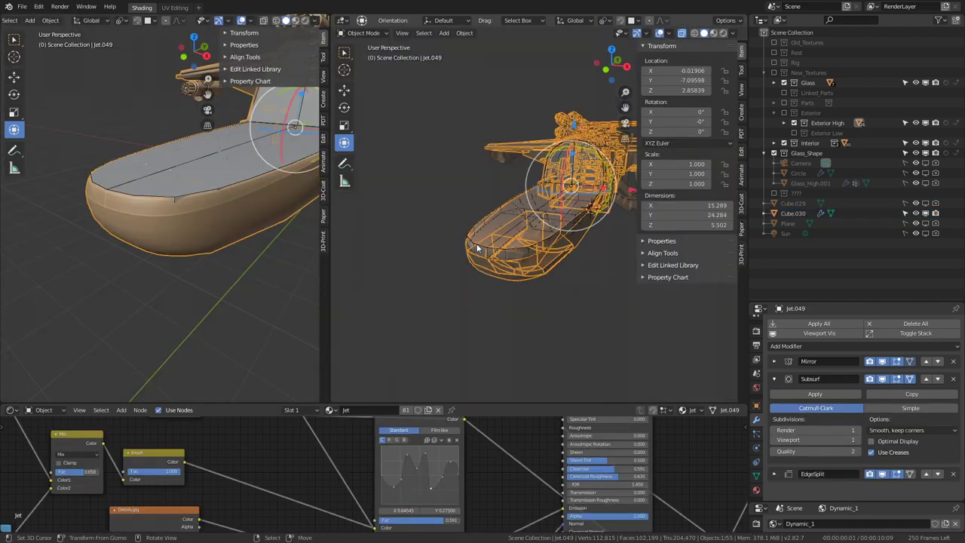
key(Tab)
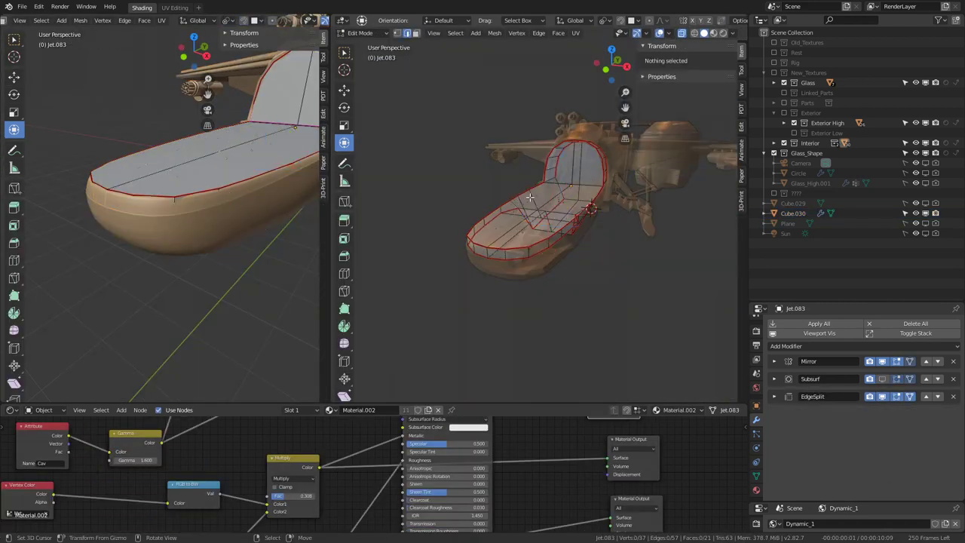
- Select the whole Jet.083 mesh and orbit to inspect the hull from below
key(a)
mouse_move(530, 196)
middle_down()
mouse_move(545, 208)
mouse_move(475, 214)
mouse_move(584, 250)
mouse_move(620, 216)
mouse_move(551, 257)
mouse_move(539, 165)
mouse_move(602, 238)
mouse_move(531, 269)
mouse_move(499, 186)
middle_up()
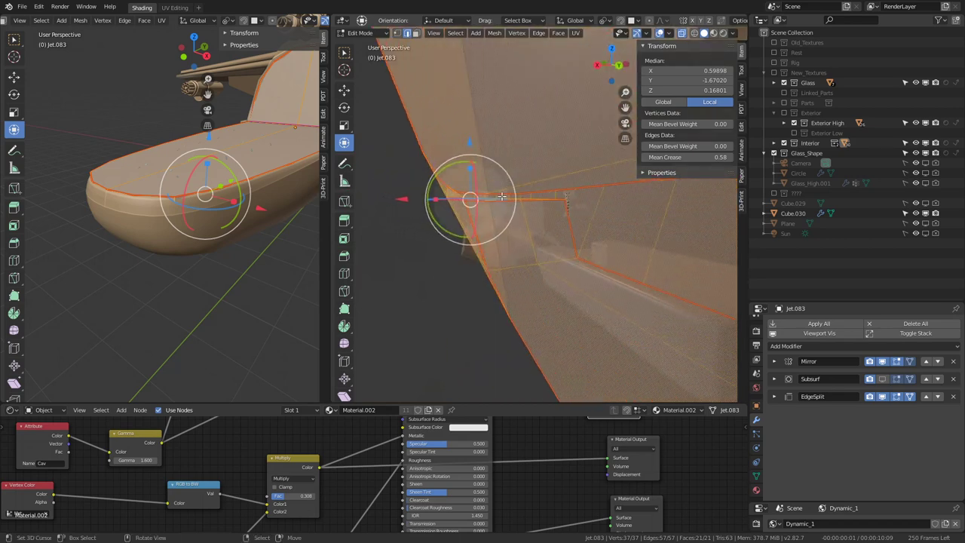
middle_drag(504, 199, 484, 200)
mouse_move(481, 213)
middle_down()
mouse_move(569, 205)
mouse_move(594, 130)
middle_up()
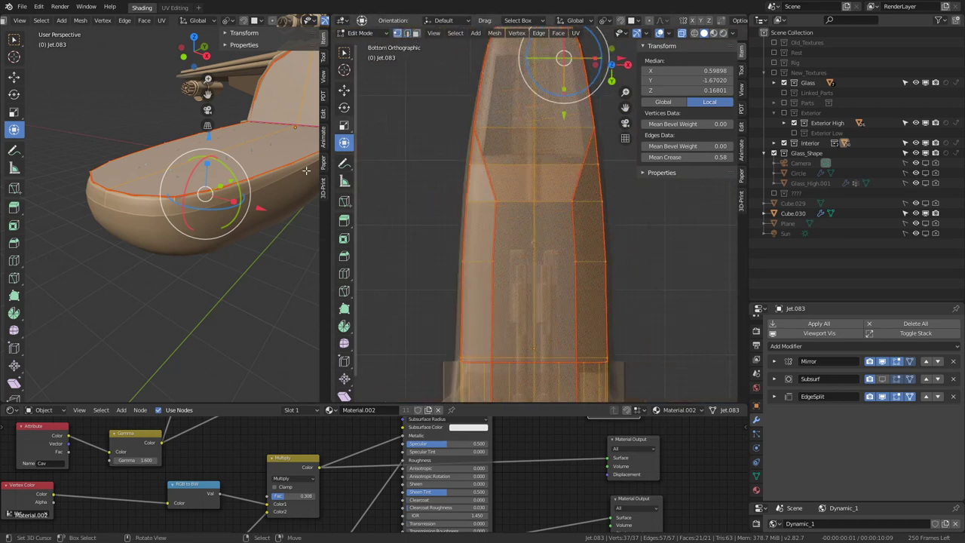
middle_drag(306, 171, 211, 270)
- Slide a cockpit rim vertex outward 0.144 along X
click(574, 200)
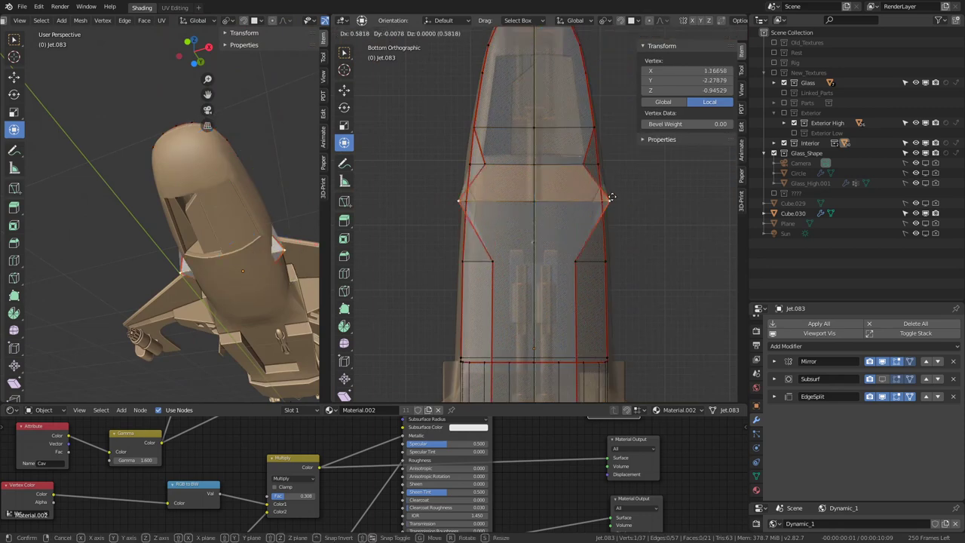
key(g)
key(Escape)
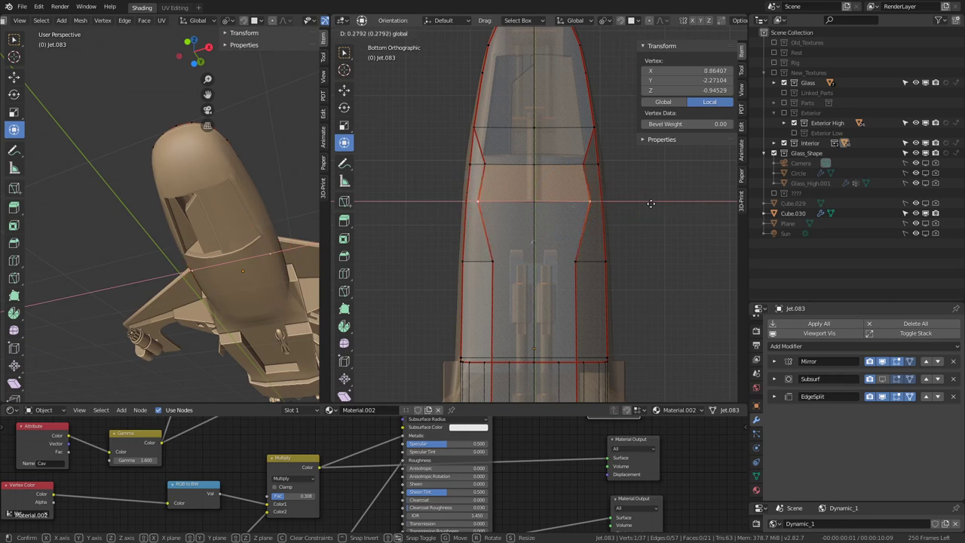
click(640, 202)
click(587, 121)
mouse_move(587, 121)
middle_down()
mouse_move(454, 313)
mouse_move(602, 189)
mouse_move(562, 206)
middle_up()
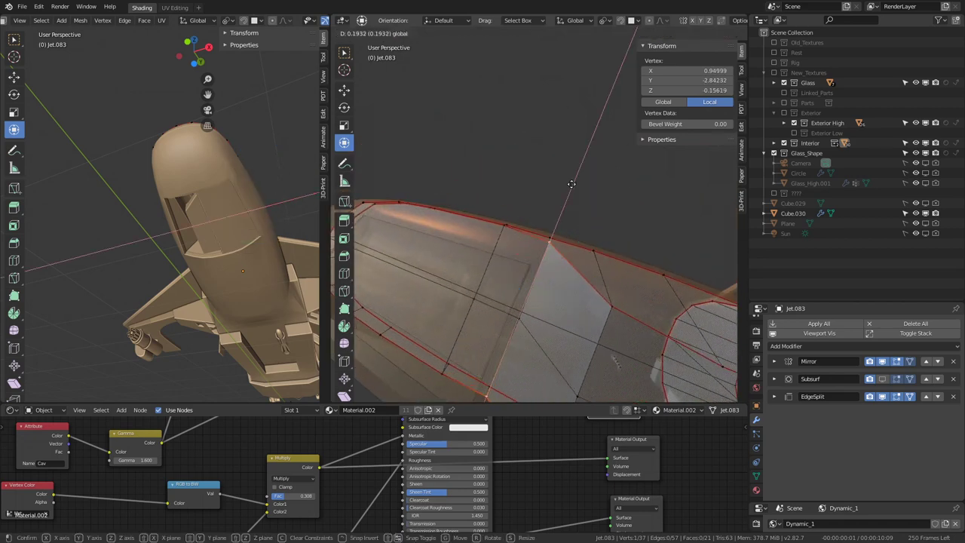
click(568, 189)
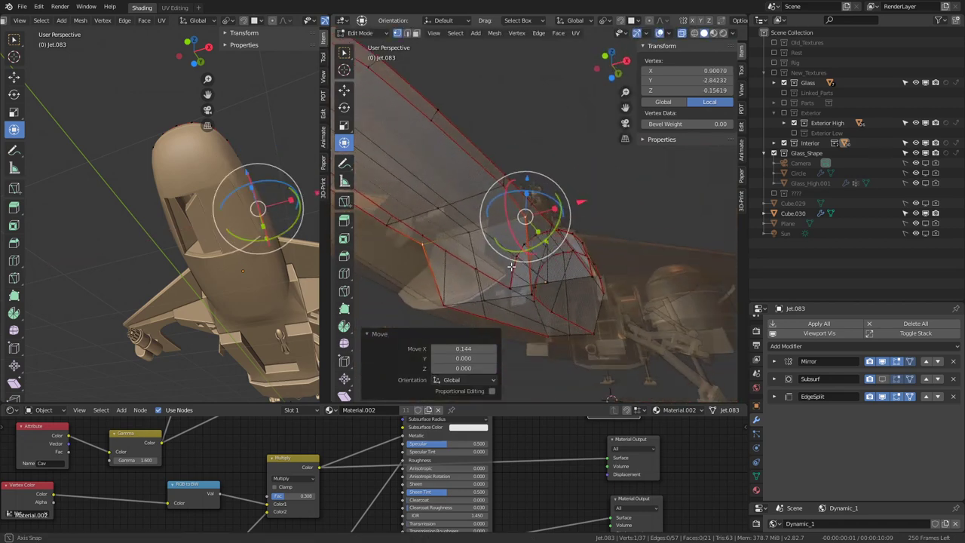
- Nudge the next rim vertices outward 0.030 along X, orbiting around the nose
middle_drag(568, 189, 518, 292)
mouse_move(140, 269)
middle_down()
mouse_move(188, 215)
mouse_move(151, 230)
mouse_move(173, 219)
middle_up()
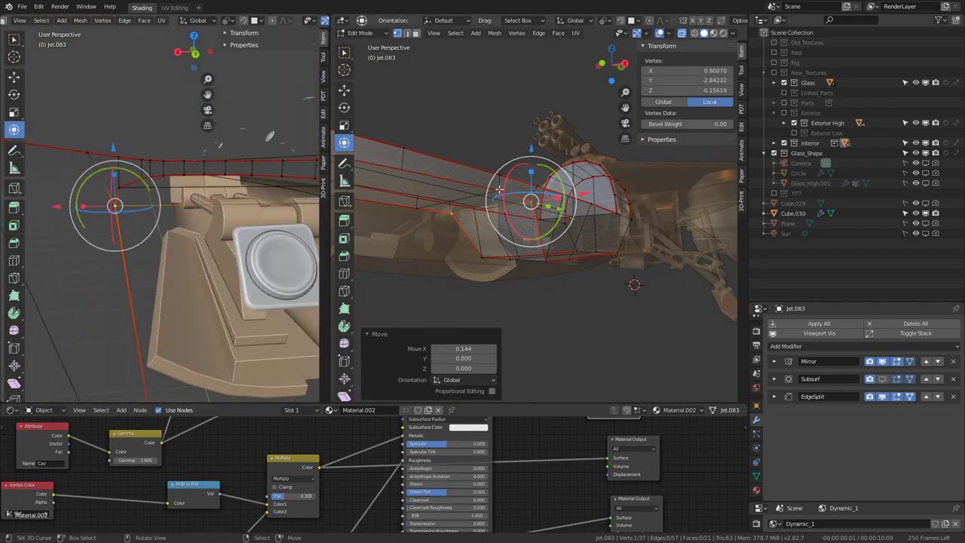
key(g)
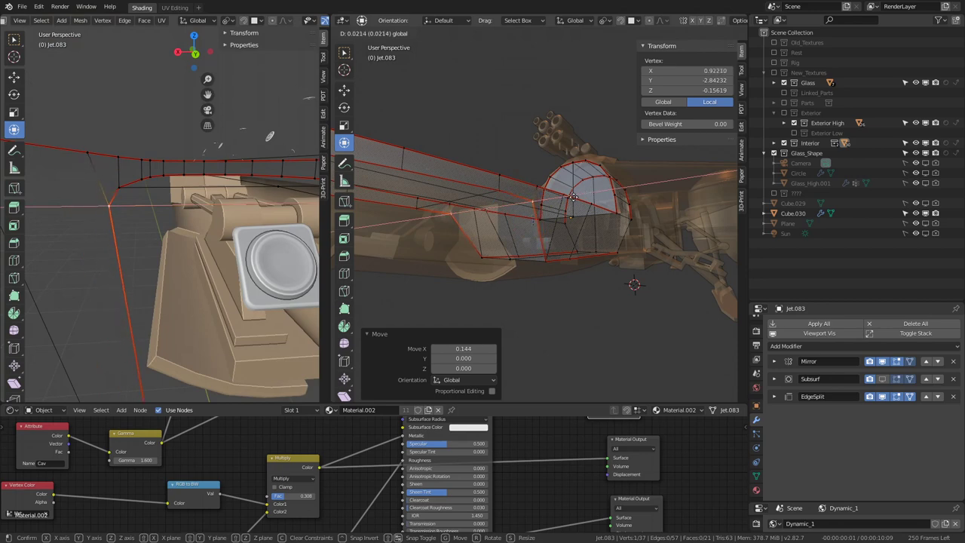
middle_drag(269, 136, 262, 219)
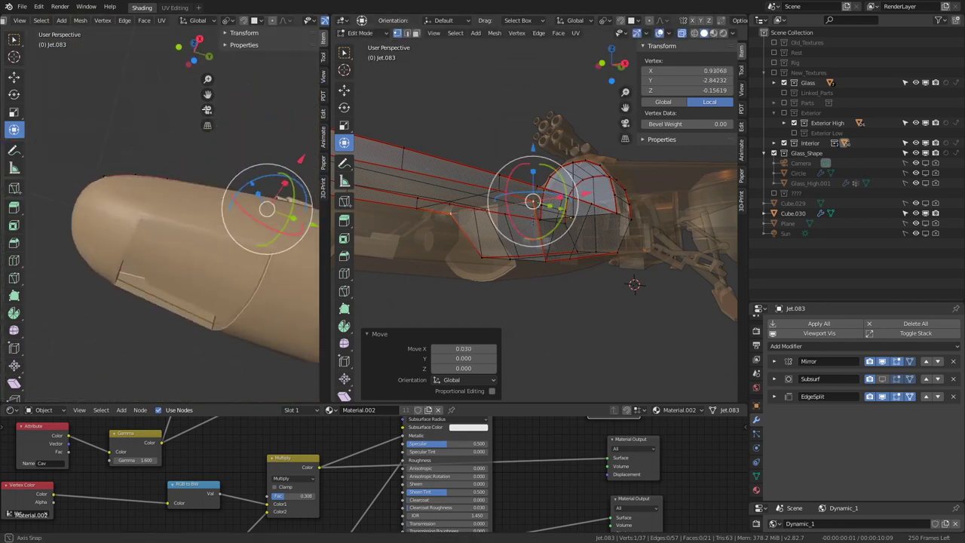
mouse_move(495, 176)
middle_down()
mouse_move(429, 142)
mouse_move(392, 181)
mouse_move(384, 130)
mouse_move(615, 299)
middle_up()
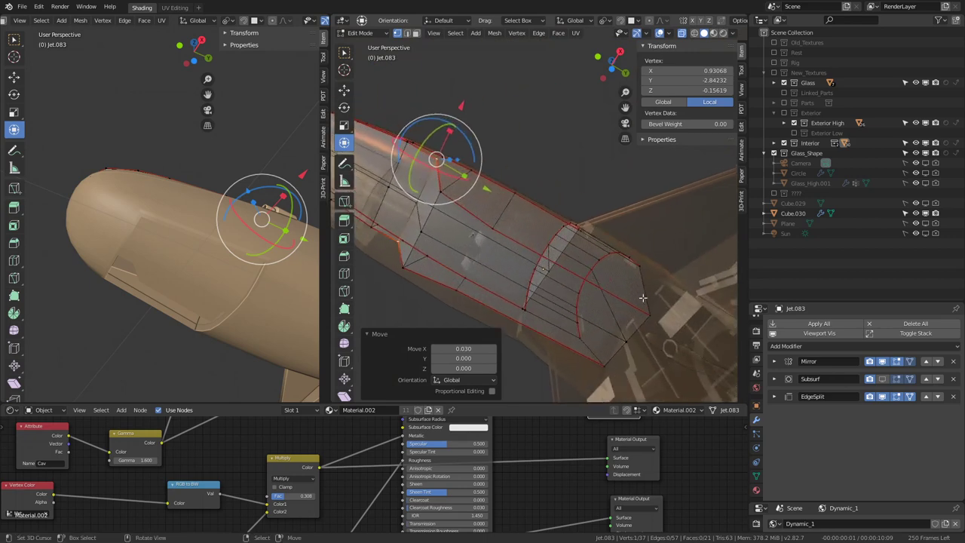
- Select the Jet.083 cockpit rim edge path and flatten it to zero width in X
ctrl+click(435, 194)
middle_drag(435, 194, 623, 174)
key(s)
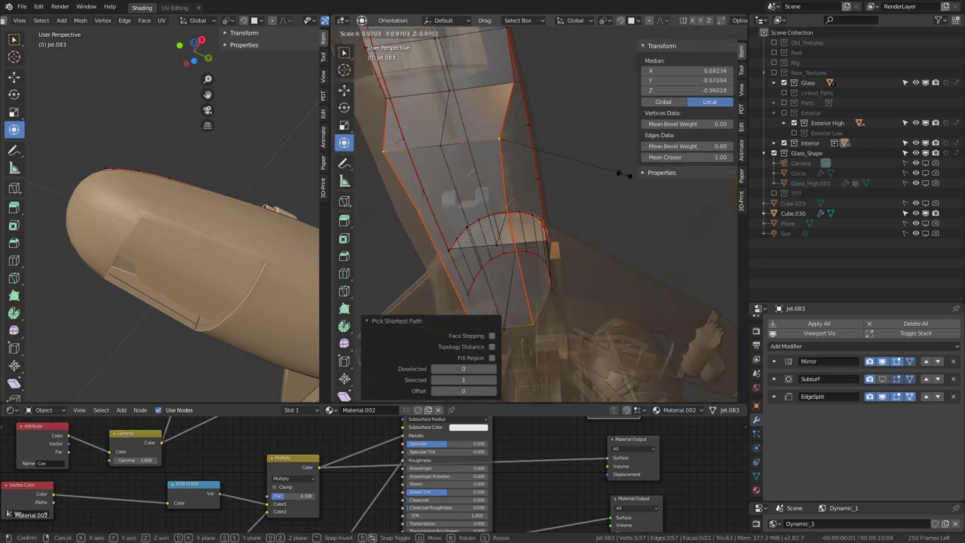
key(Return)
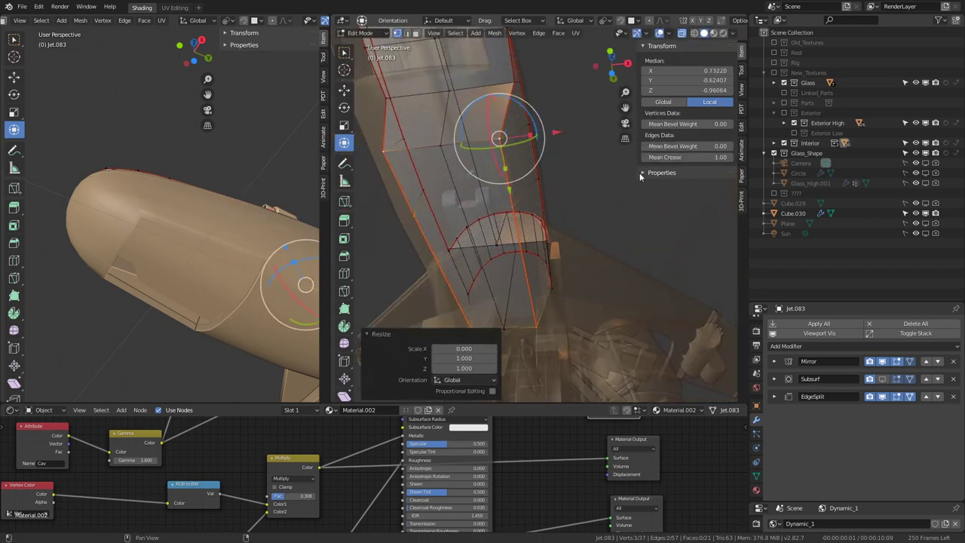
click(576, 129)
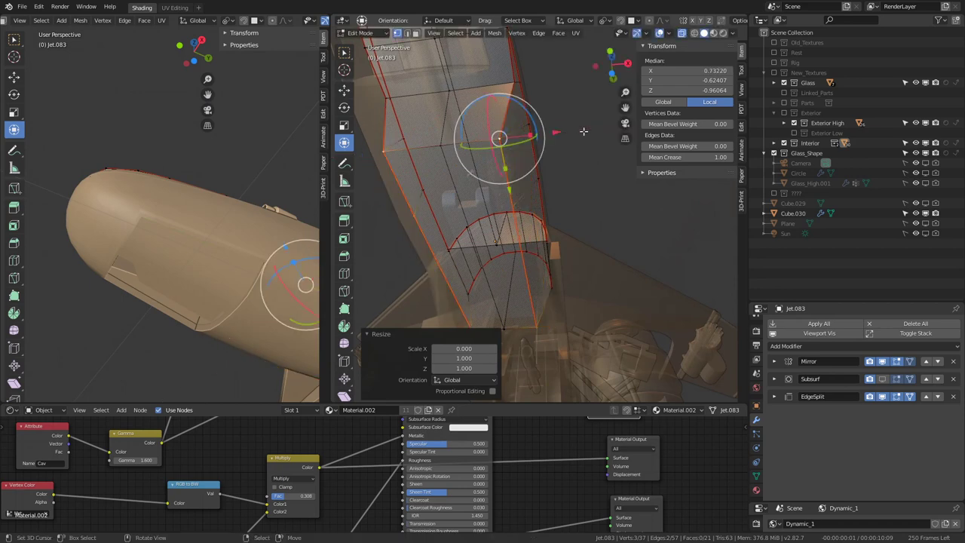
- Pull the rim vertices back 0.849 along Y and return to Object Mode
middle_drag(174, 227, 199, 186)
key(g)
key(x)
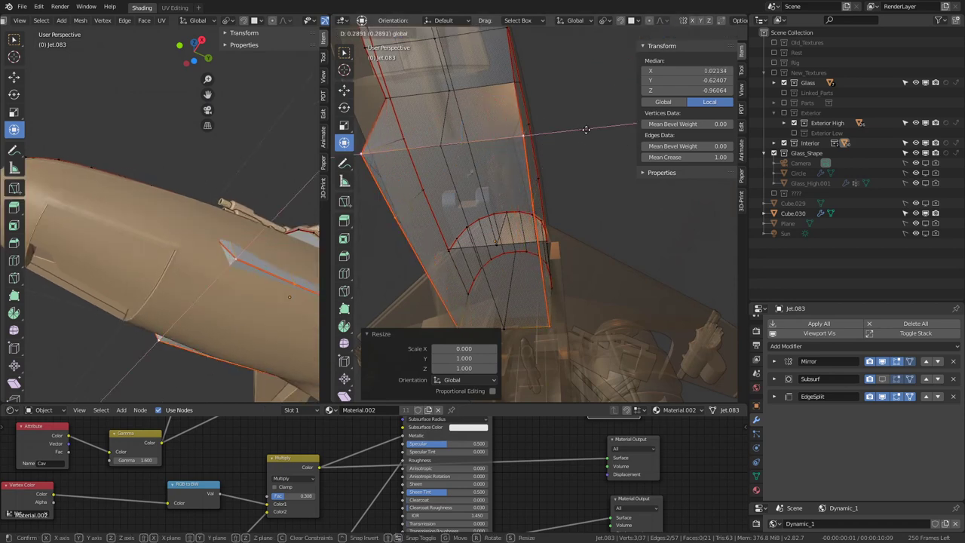
right_click(574, 132)
mouse_move(574, 133)
middle_down()
mouse_move(510, 227)
mouse_move(461, 237)
mouse_move(527, 182)
mouse_move(594, 196)
mouse_move(609, 224)
middle_up()
click(579, 168)
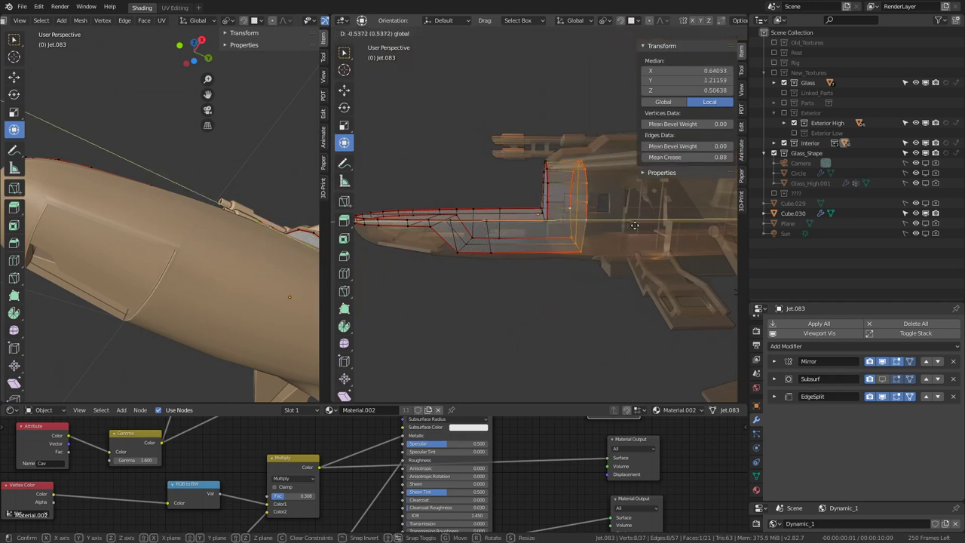
click(623, 227)
mouse_move(623, 226)
middle_down()
mouse_move(528, 216)
mouse_move(600, 191)
mouse_move(470, 173)
mouse_move(448, 158)
mouse_move(598, 187)
mouse_move(556, 196)
middle_up()
key(Tab)
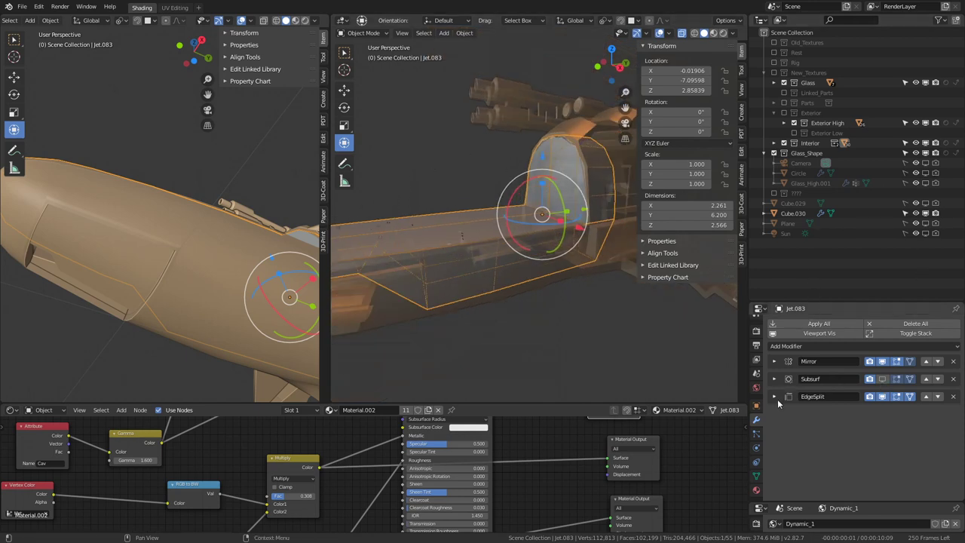
- Select the cutter Cube.030 and open its Boolean modifier's Operation dropdown, currently Intersect
click(549, 162)
middle_drag(412, 225, 463, 221)
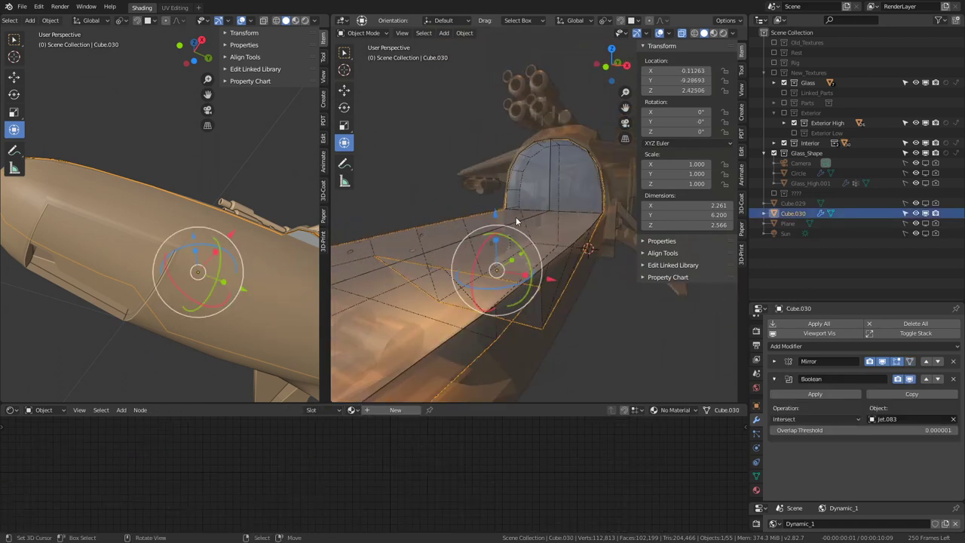
middle_drag(528, 249, 562, 261)
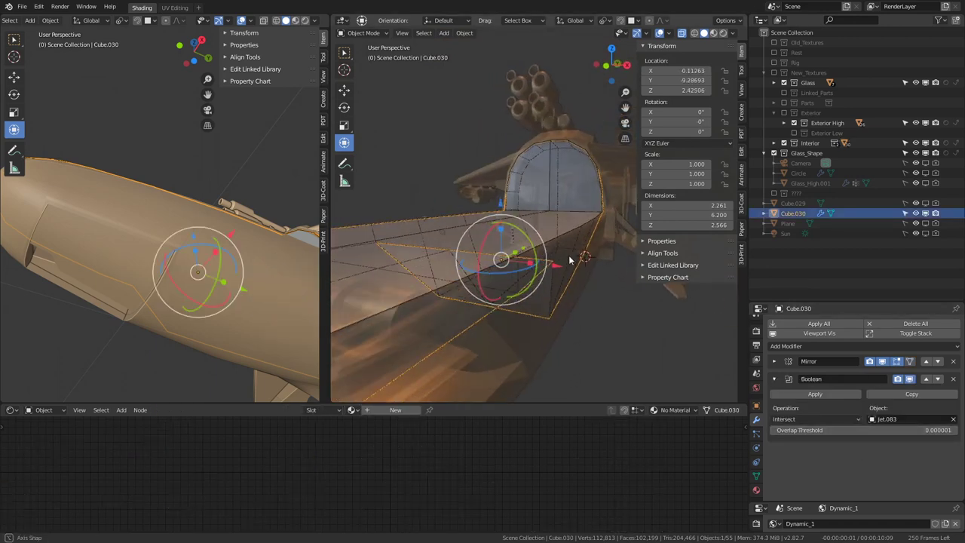
click(910, 381)
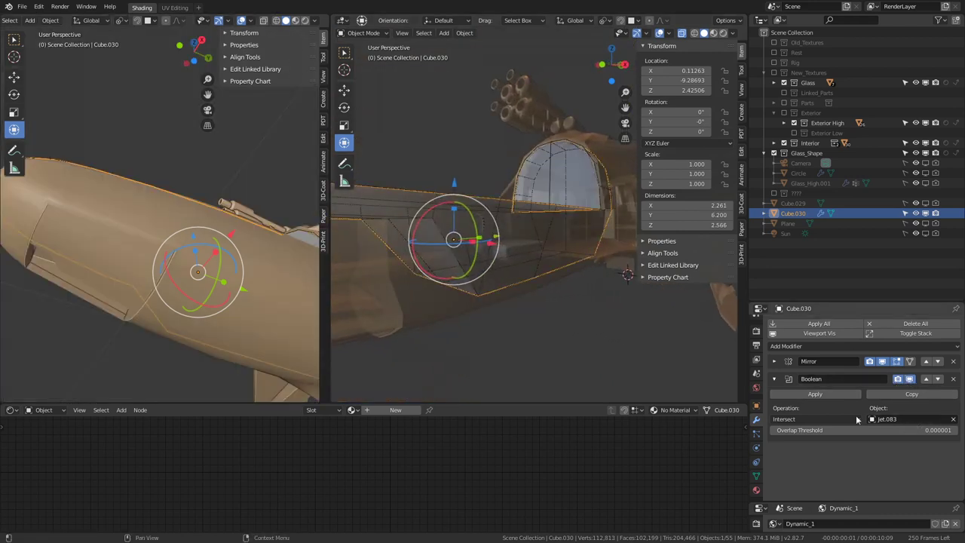
- Set Cube.030's Boolean operation to Difference and inspect the carved cockpit opening
click(821, 453)
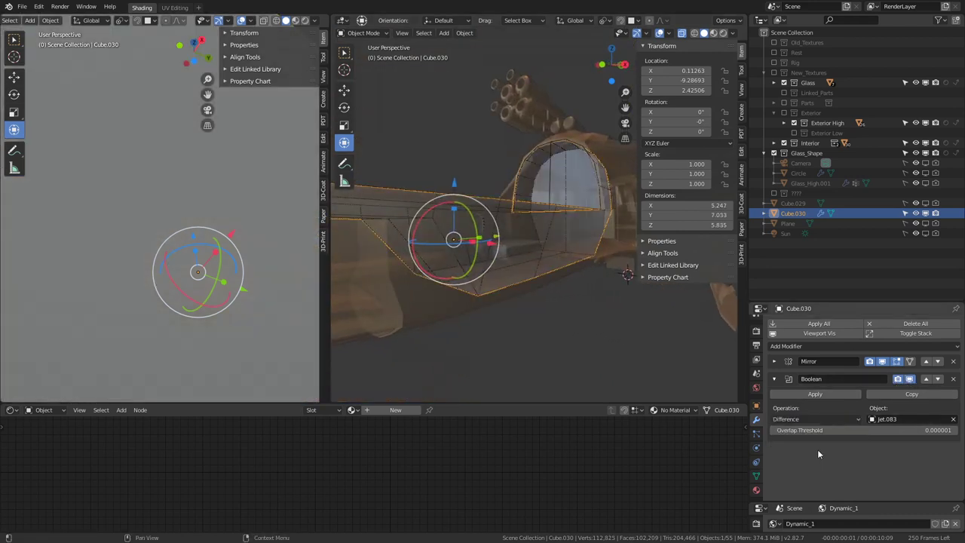
mouse_move(540, 194)
middle_down()
mouse_move(541, 240)
mouse_move(415, 205)
mouse_move(571, 218)
mouse_move(558, 223)
mouse_move(595, 185)
mouse_move(584, 176)
mouse_move(556, 222)
mouse_move(455, 244)
mouse_move(501, 239)
mouse_move(538, 193)
mouse_move(534, 231)
mouse_move(713, 52)
middle_up()
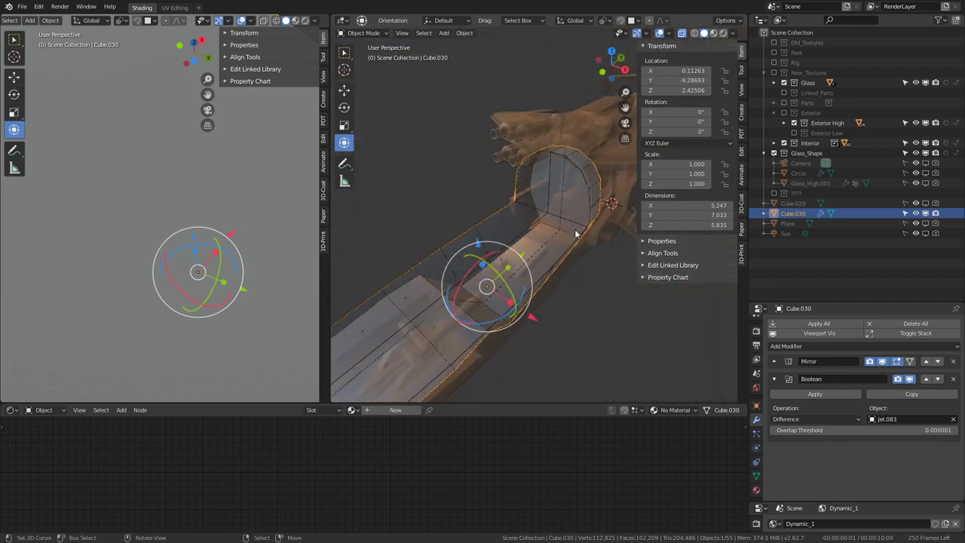
mouse_move(661, 35)
middle_down()
mouse_move(513, 252)
mouse_move(456, 266)
mouse_move(511, 261)
mouse_move(598, 231)
mouse_move(521, 260)
mouse_move(460, 217)
mouse_move(545, 180)
mouse_move(671, 48)
middle_up()
- Turn off X-Ray so Cube.030 appears solid, and frame the cube in view
click(682, 34)
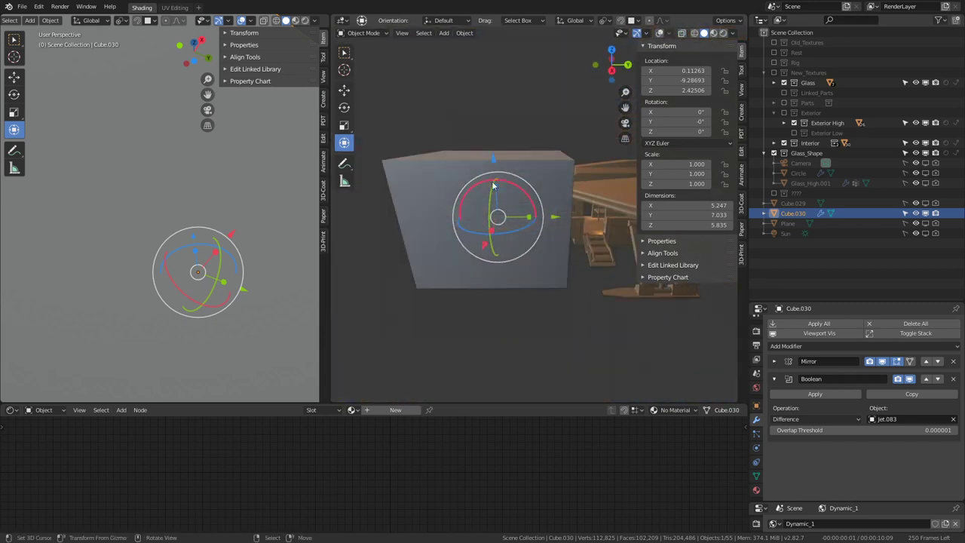
mouse_move(603, 151)
middle_down()
mouse_move(553, 189)
mouse_move(586, 172)
mouse_move(568, 166)
mouse_move(578, 178)
mouse_move(478, 222)
mouse_move(355, 215)
mouse_move(434, 201)
middle_up()
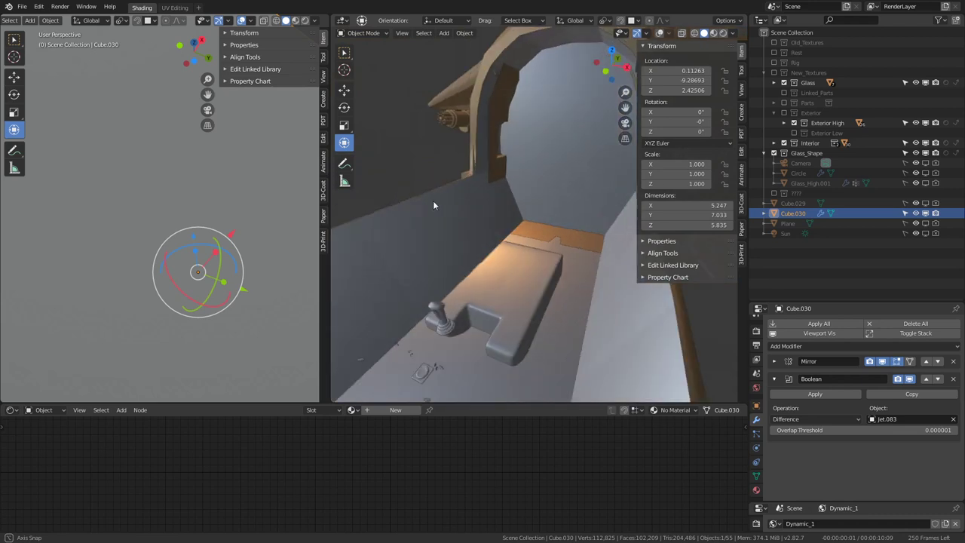
key(KP_Decimal)
middle_drag(508, 186, 482, 169)
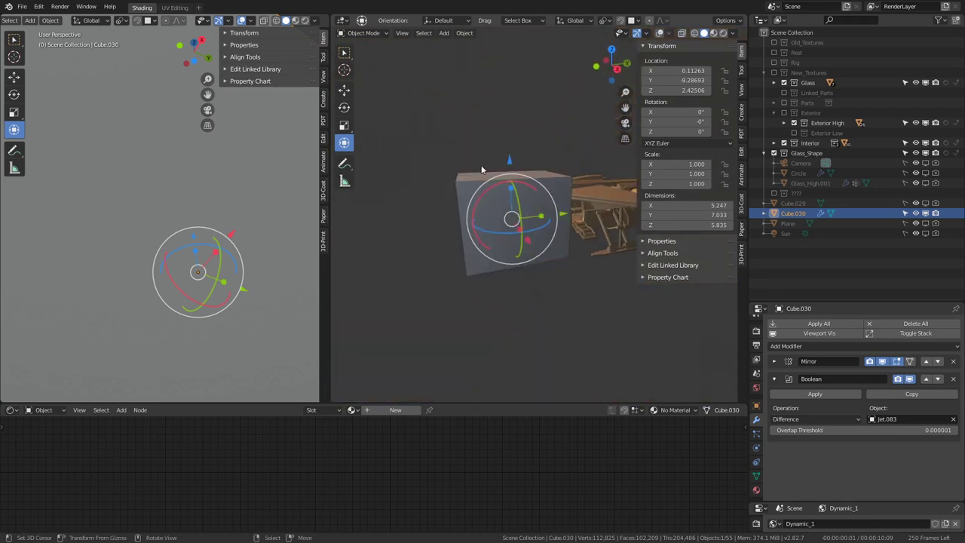
- In Edit Mode on the cube, stretch it to 2.516 along Z and scale it along Y
key(Tab)
scroll(472, 159, down, 5)
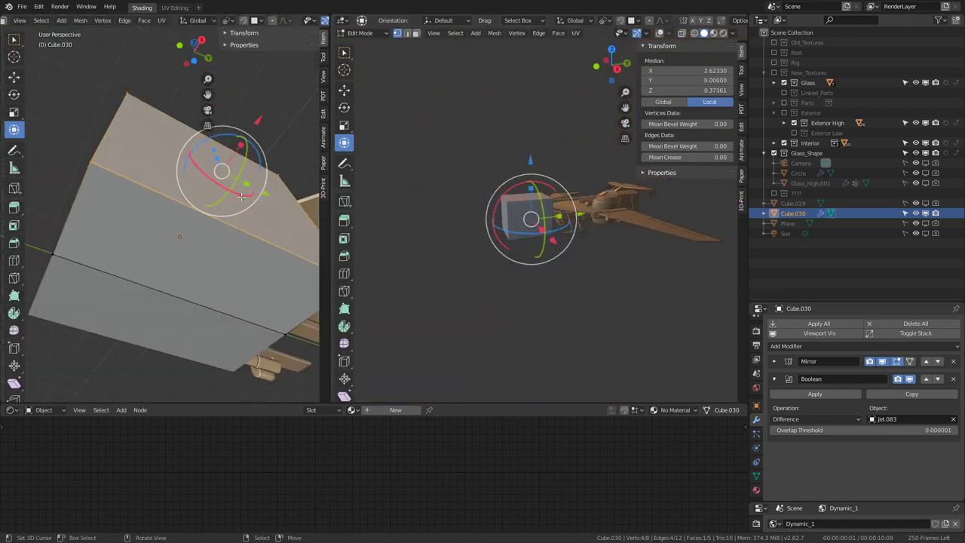
middle_drag(173, 226, 190, 272)
key(s)
key(z)
click(184, 332)
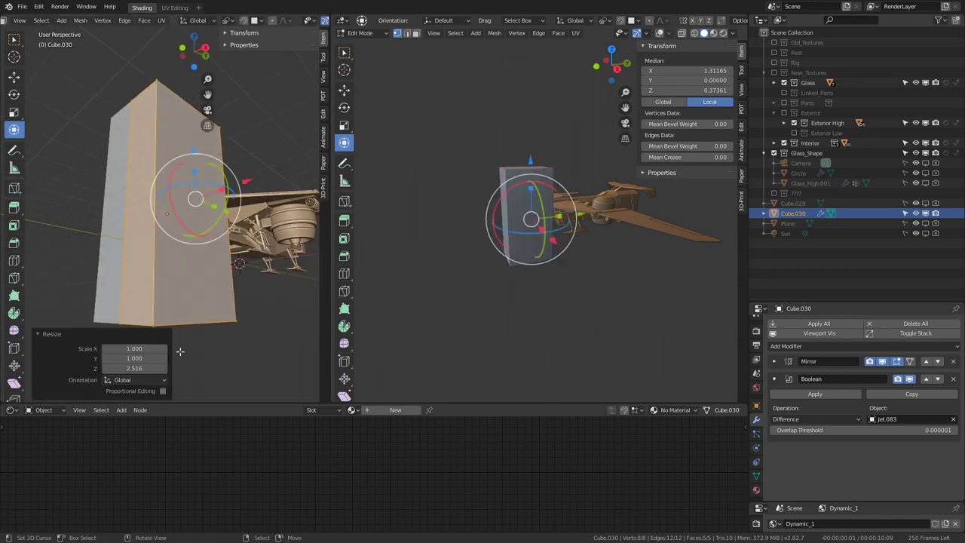
middle_drag(185, 332, 151, 301)
key(s)
key(y)
scroll(47, 241, down, 2)
middle_drag(47, 242, 168, 203)
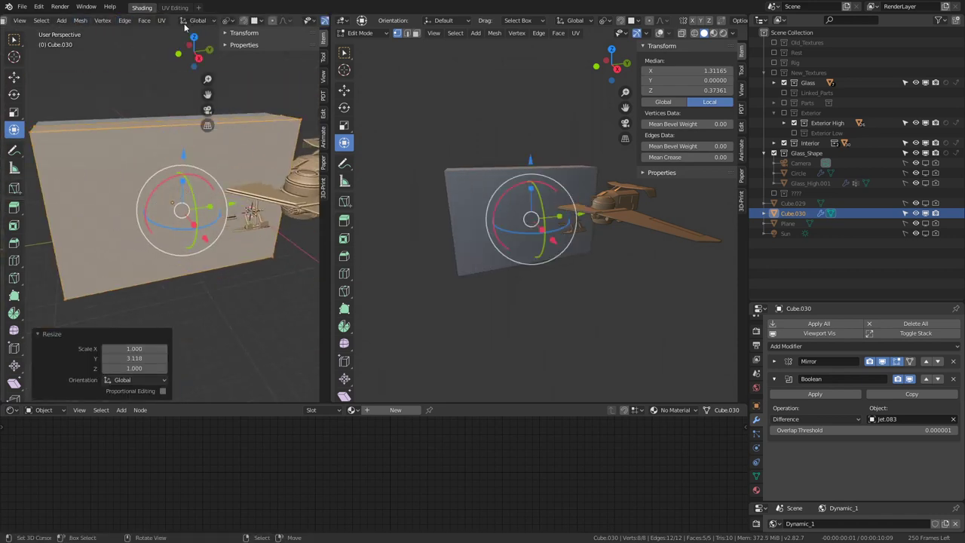
scroll(175, 165, down, 2)
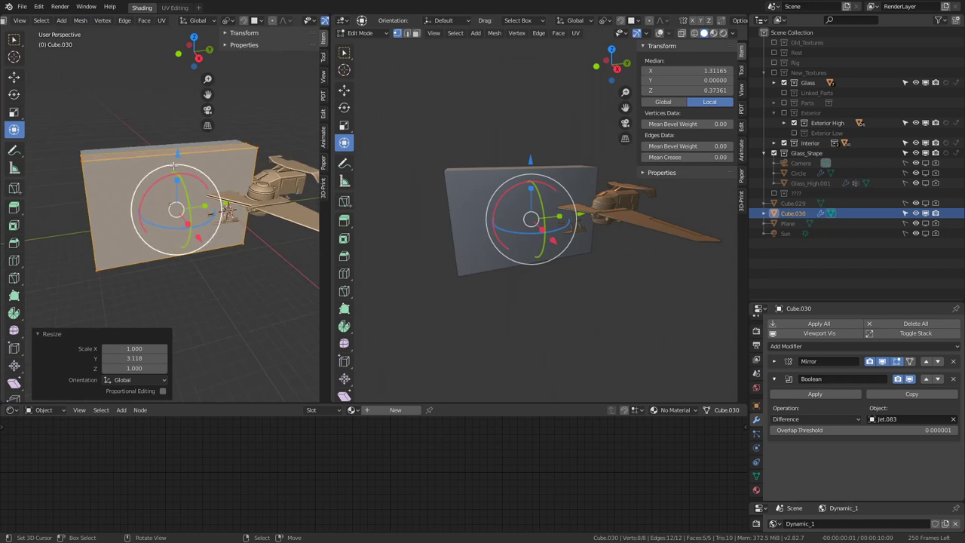
- In face select, push the cutter cube's end face out along X, then return to Object Mode
click(261, 22)
click(20, 20)
click(33, 33)
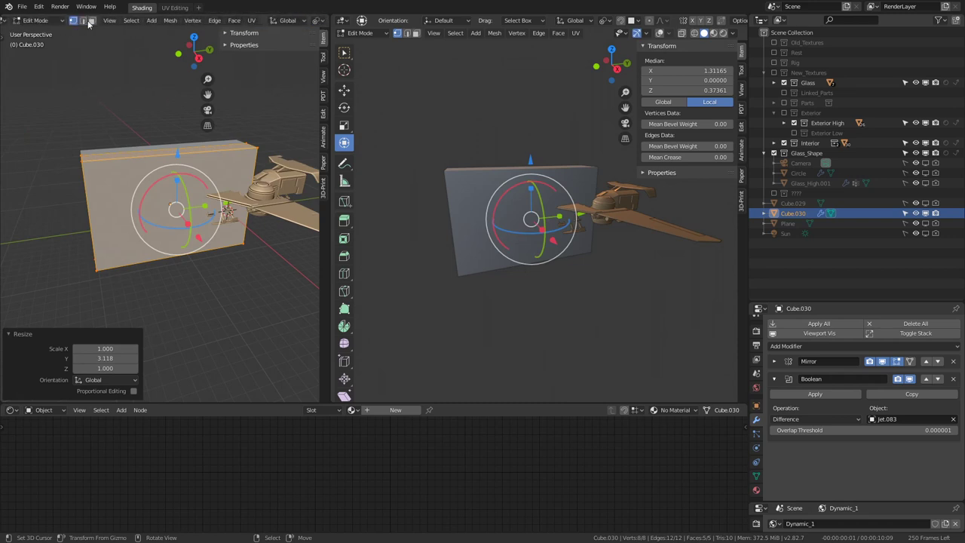
click(91, 21)
click(220, 200)
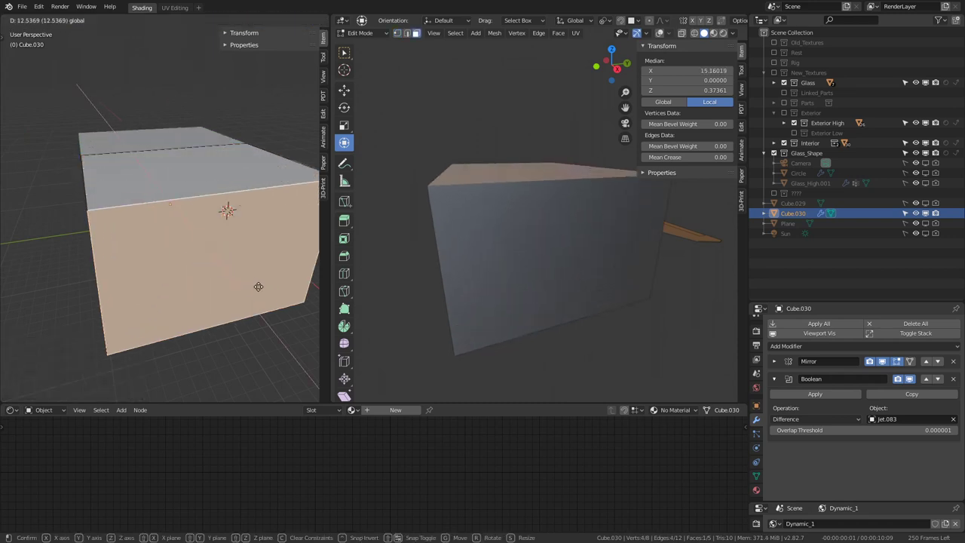
click(242, 277)
key(Tab)
- Select the Jet.083 hull and maximize the 3D viewport to full screen
scroll(217, 209, down, 4)
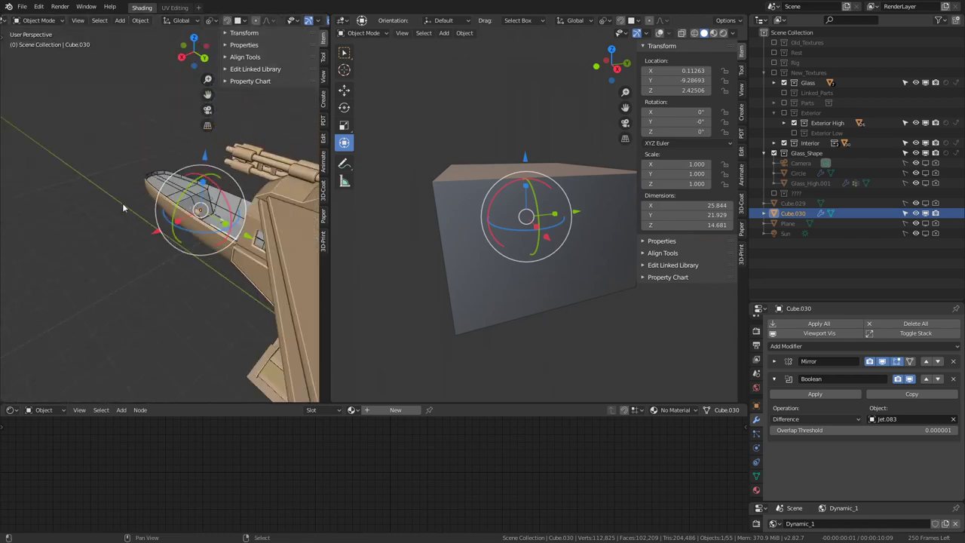
mouse_move(217, 209)
middle_down()
mouse_move(206, 210)
mouse_move(219, 244)
mouse_move(233, 230)
mouse_move(223, 227)
middle_up()
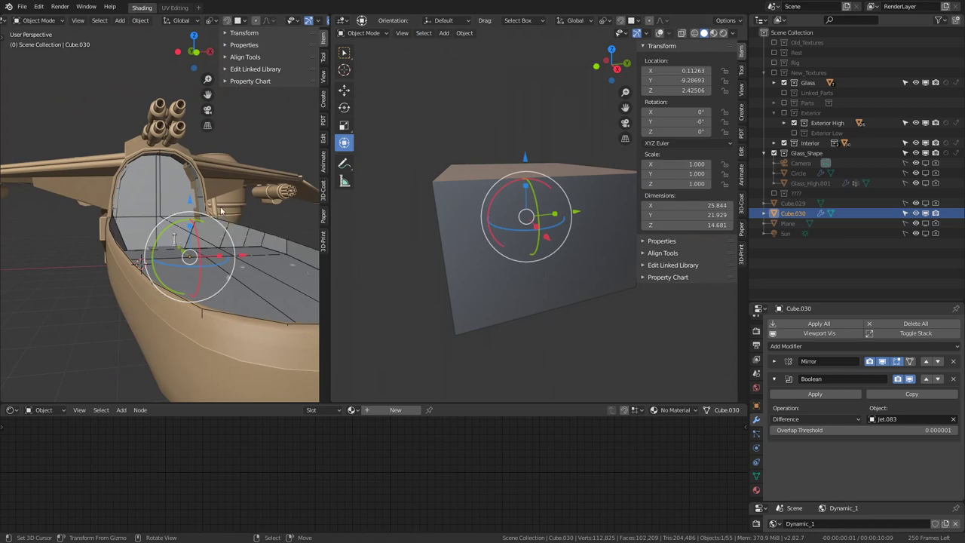
click(243, 228)
mouse_move(243, 228)
middle_down()
mouse_move(34, 227)
mouse_move(13, 215)
mouse_move(89, 245)
middle_up()
key(ctrl+space)
mouse_move(225, 269)
middle_down()
mouse_move(404, 293)
mouse_move(516, 269)
middle_up()
scroll(516, 269, up, 3)
- In the hull's Edit Mode, add more cockpit rim edges to the selection
key(Tab)
scroll(478, 267, up, 2)
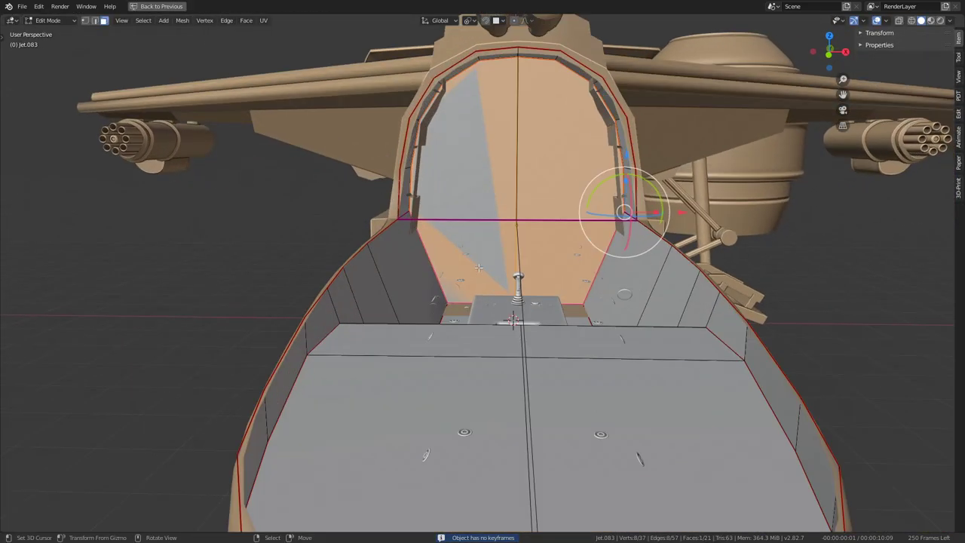
alt+shift+click(372, 305)
mouse_move(371, 305)
middle_down()
mouse_move(252, 273)
mouse_move(183, 233)
mouse_move(193, 242)
mouse_move(312, 157)
mouse_move(490, 226)
mouse_move(558, 280)
mouse_move(365, 276)
mouse_move(360, 296)
mouse_move(533, 295)
mouse_move(500, 244)
middle_up()
scroll(194, 242, down, 5)
key(Tab)
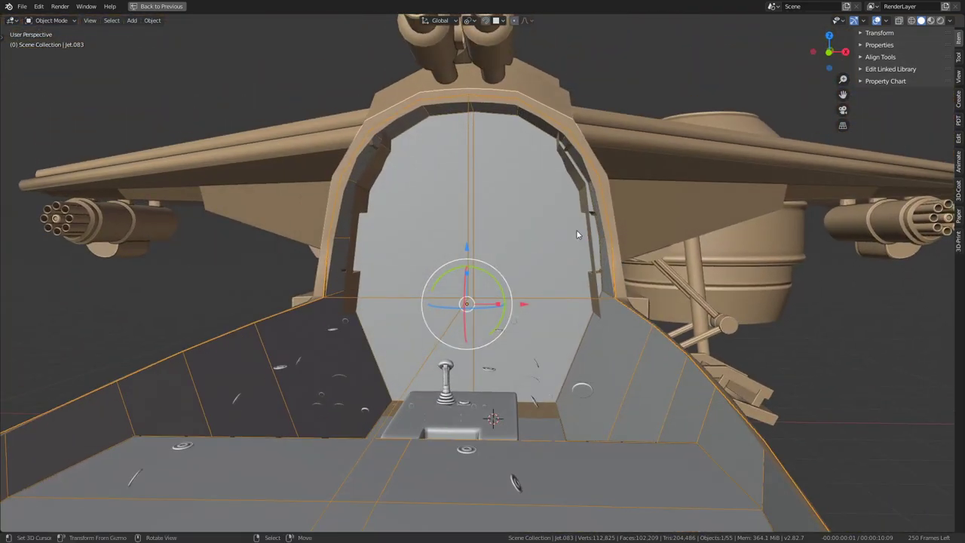
- Shift the small frame face beside the cockpit opening slightly sideways along X
key(Tab)
click(603, 250)
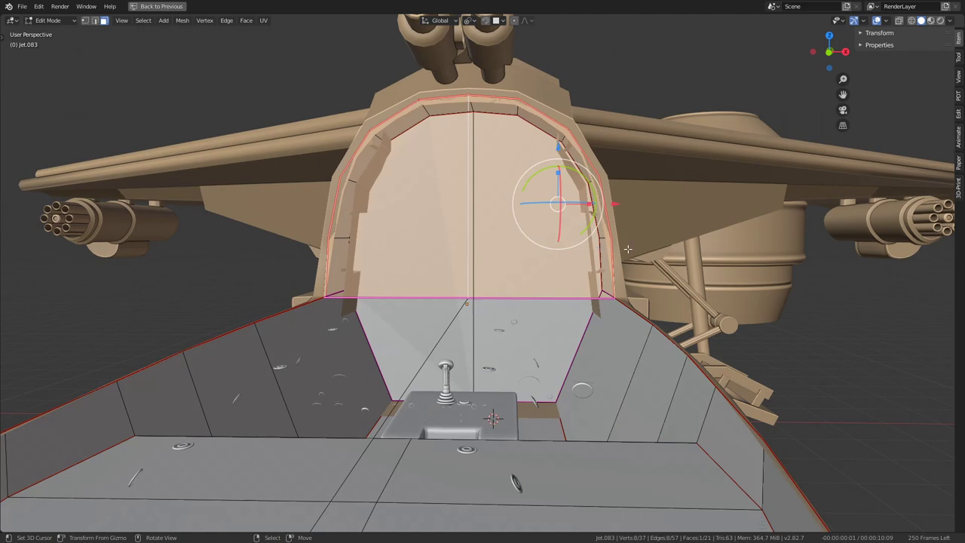
mouse_move(622, 251)
middle_down()
mouse_move(646, 269)
mouse_move(662, 251)
middle_up()
click(646, 269)
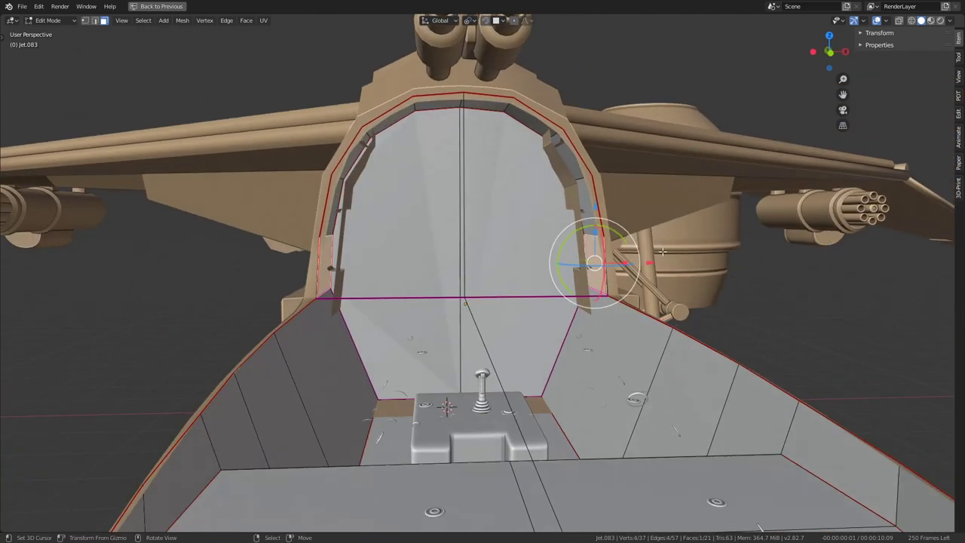
drag(647, 261, 634, 262)
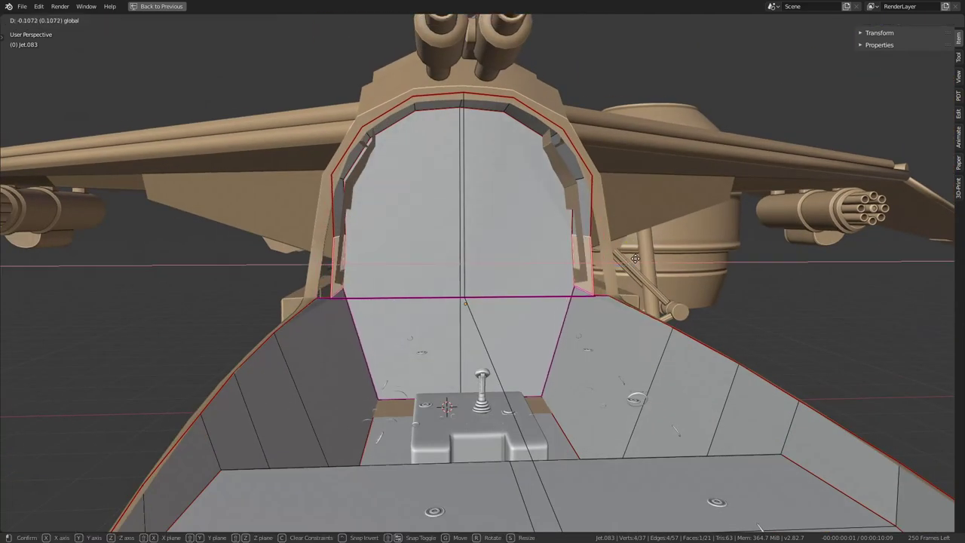
click(631, 258)
- Select connected cockpit floor geometry in edge mode, then try and cancel moving a floor edge
mouse_move(632, 258)
middle_down()
mouse_move(641, 264)
mouse_move(442, 269)
mouse_move(466, 255)
mouse_move(276, 345)
mouse_move(276, 334)
mouse_move(442, 319)
middle_up()
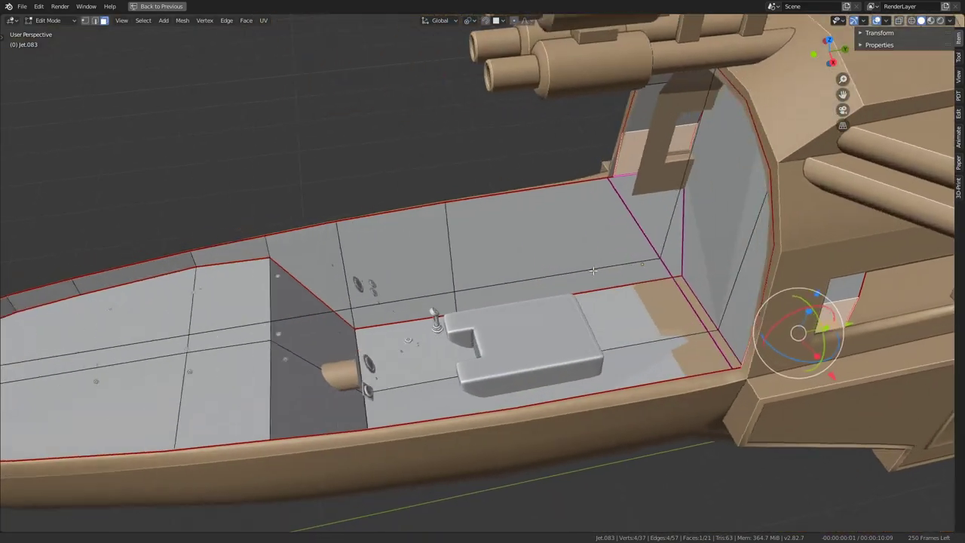
scroll(427, 275, up, 2)
mouse_move(428, 275)
middle_down()
mouse_move(498, 227)
mouse_move(543, 294)
mouse_move(621, 247)
mouse_move(511, 284)
mouse_move(474, 257)
mouse_move(506, 327)
mouse_move(484, 337)
middle_up()
key(Tab)
key(Tab)
key(ctrl+l)
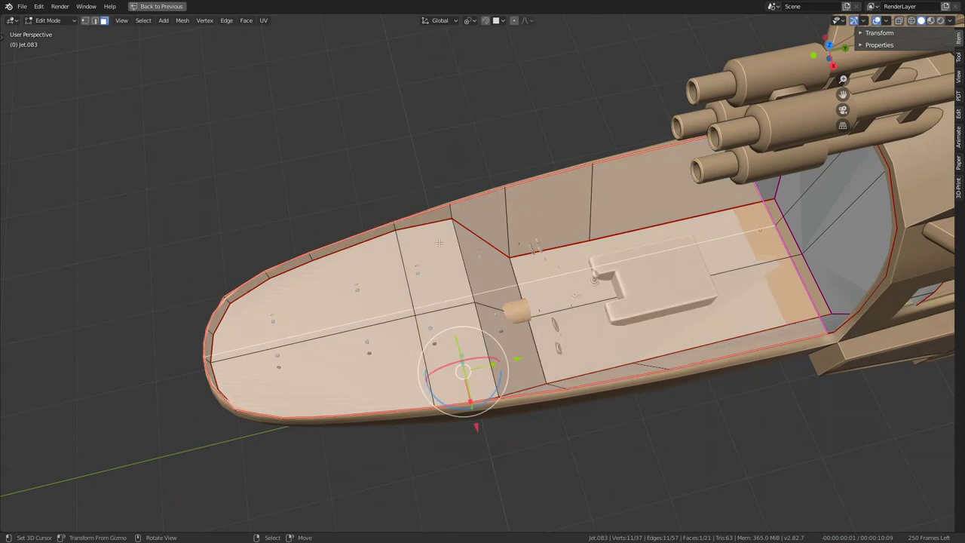
click(97, 20)
scroll(236, 93, up, 3)
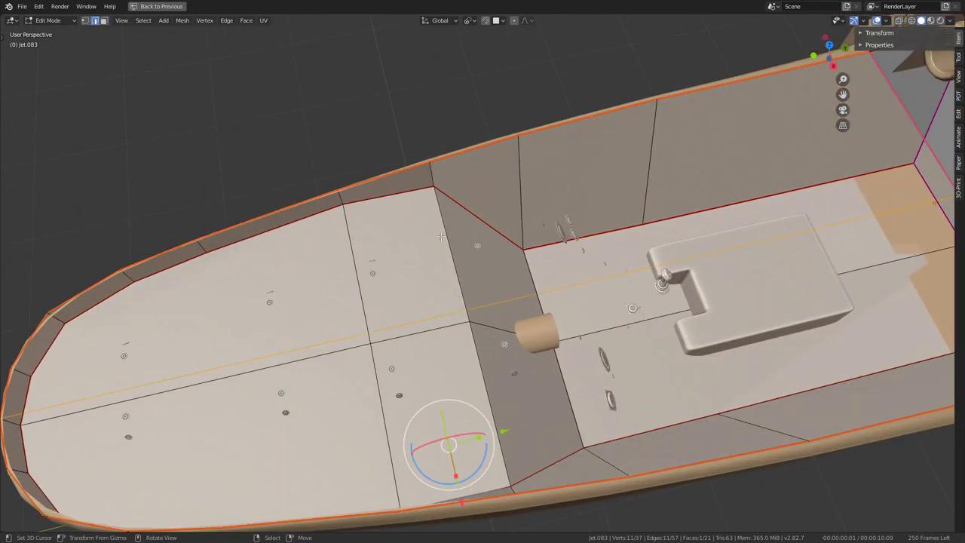
click(471, 351)
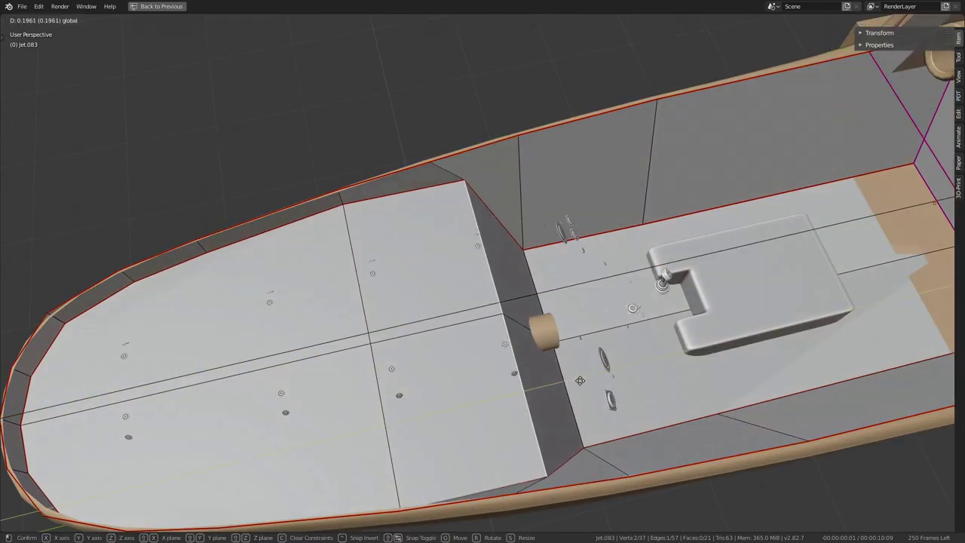
right_click(648, 380)
mouse_move(649, 379)
middle_down()
mouse_move(575, 364)
mouse_move(556, 426)
mouse_move(476, 210)
mouse_move(502, 261)
mouse_move(561, 235)
mouse_move(451, 244)
mouse_move(513, 224)
mouse_move(313, 218)
mouse_move(502, 213)
mouse_move(511, 228)
middle_up()
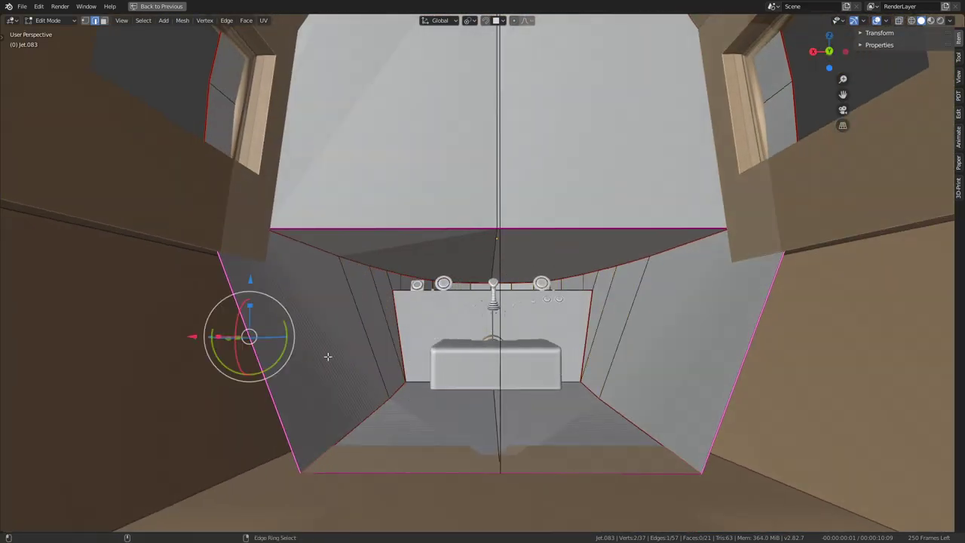
mouse_move(349, 292)
middle_down()
mouse_move(405, 238)
mouse_move(468, 241)
mouse_move(576, 223)
middle_up()
- Subdivide the cockpit rim edges once via Quick Favorites and edge-slide the new loop
key(q)
click(576, 223)
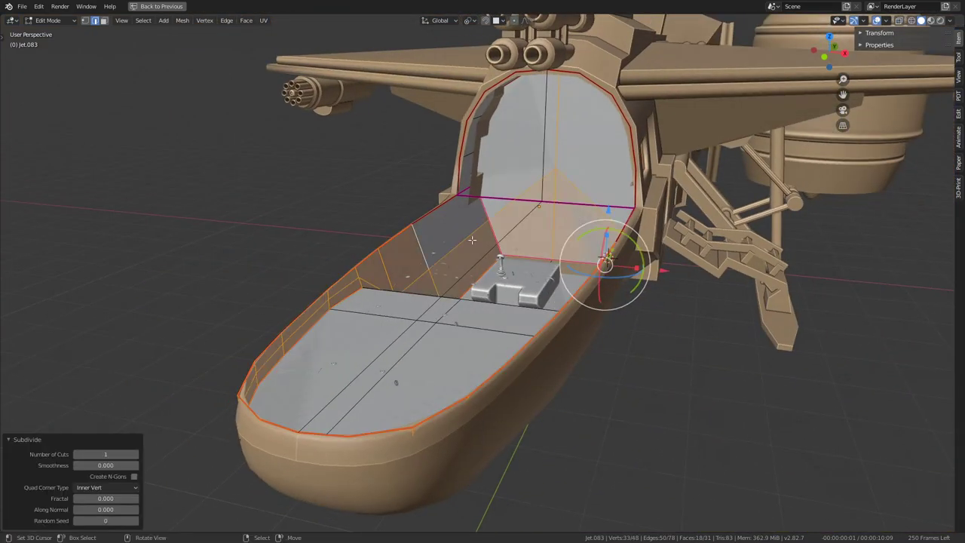
mouse_move(458, 235)
middle_down()
mouse_move(517, 222)
mouse_move(472, 205)
middle_up()
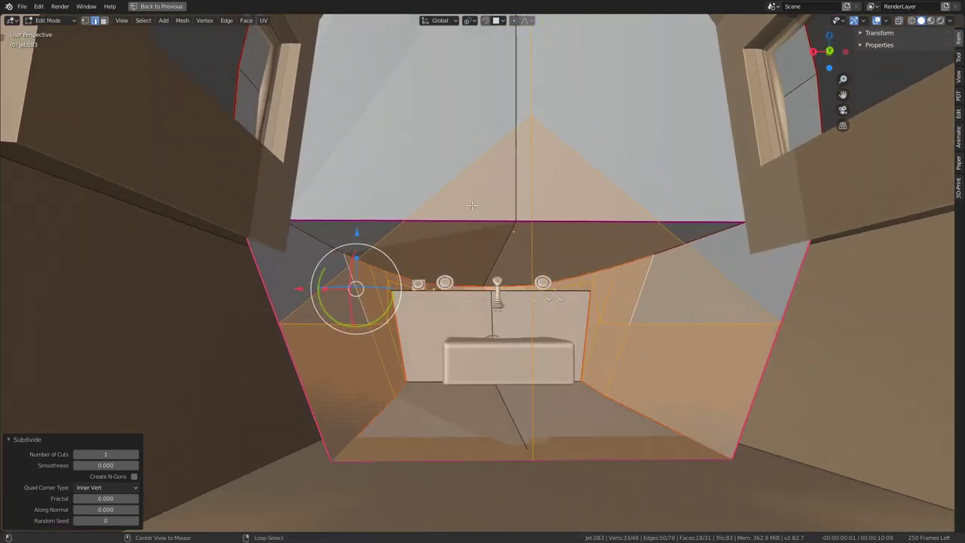
alt+click(666, 251)
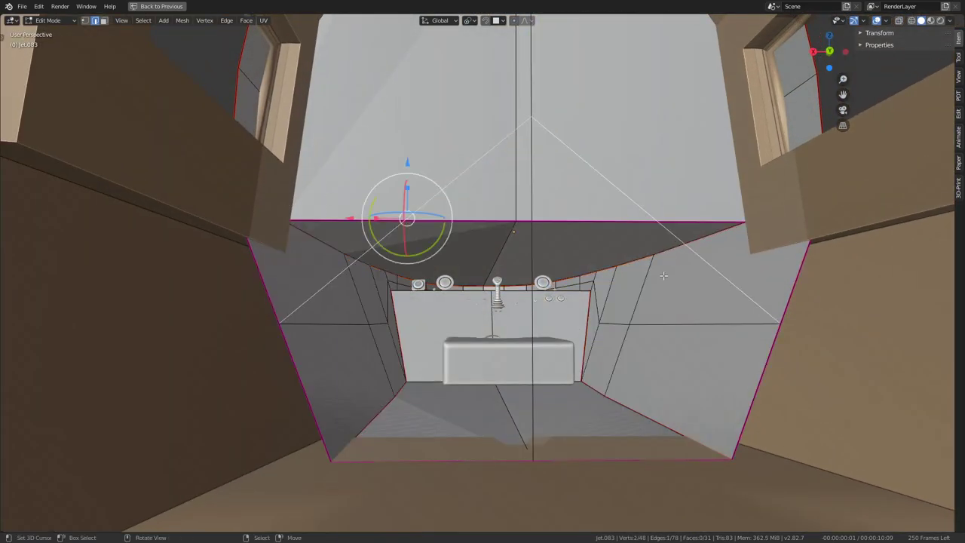
key(g)
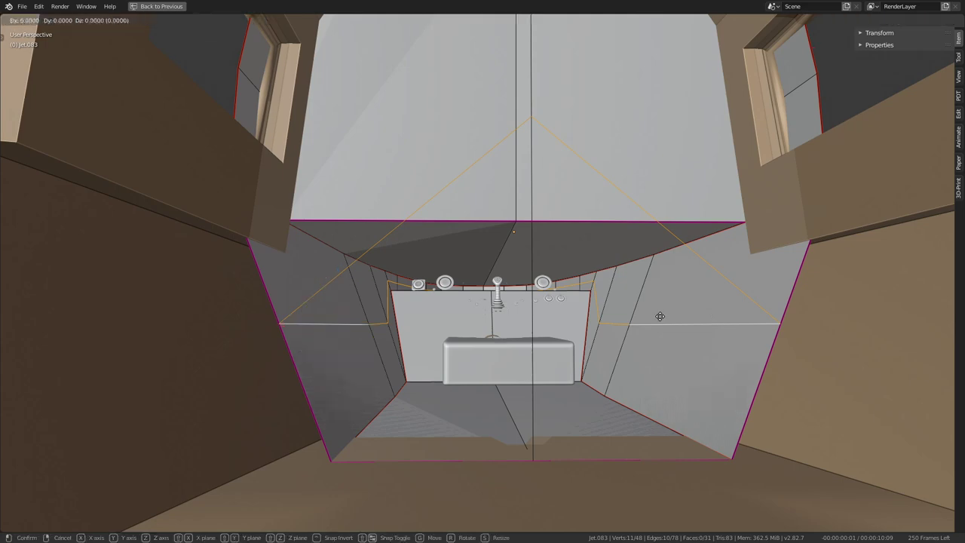
click(708, 405)
- Lower the new rim loop along Z to form the lip
mouse_move(707, 405)
middle_down()
mouse_move(678, 318)
mouse_move(681, 280)
middle_up()
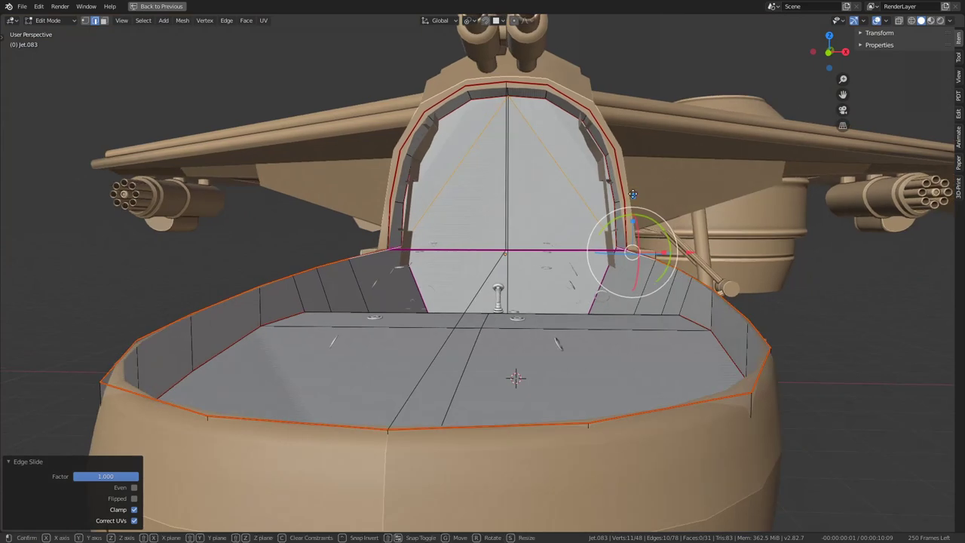
key(g)
key(z)
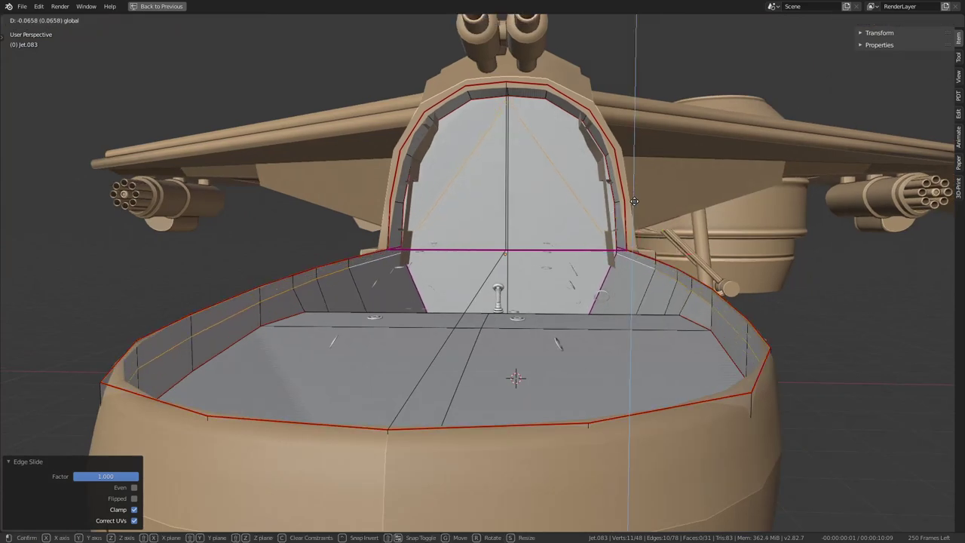
click(634, 201)
middle_drag(634, 201, 614, 254)
key(s)
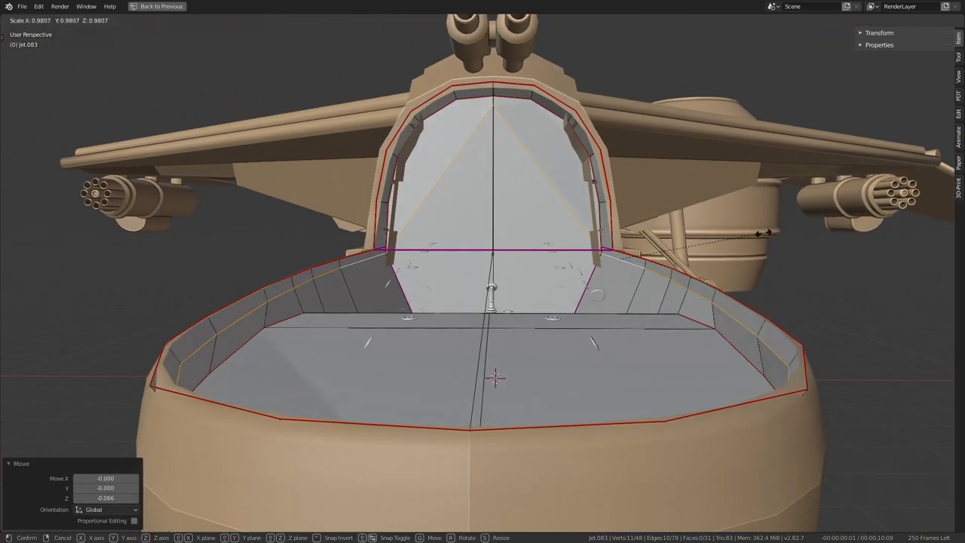
right_click(760, 230)
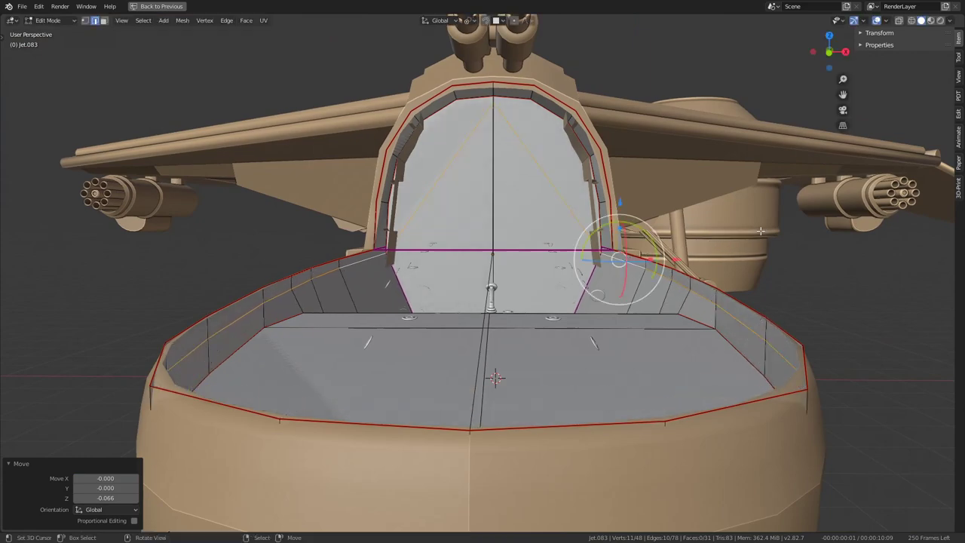
- Shift the new rim loop -0.187 along X to narrow the nose-end inner wall
middle_drag(760, 230, 678, 189)
scroll(679, 189, up, 3)
key(g)
key(x)
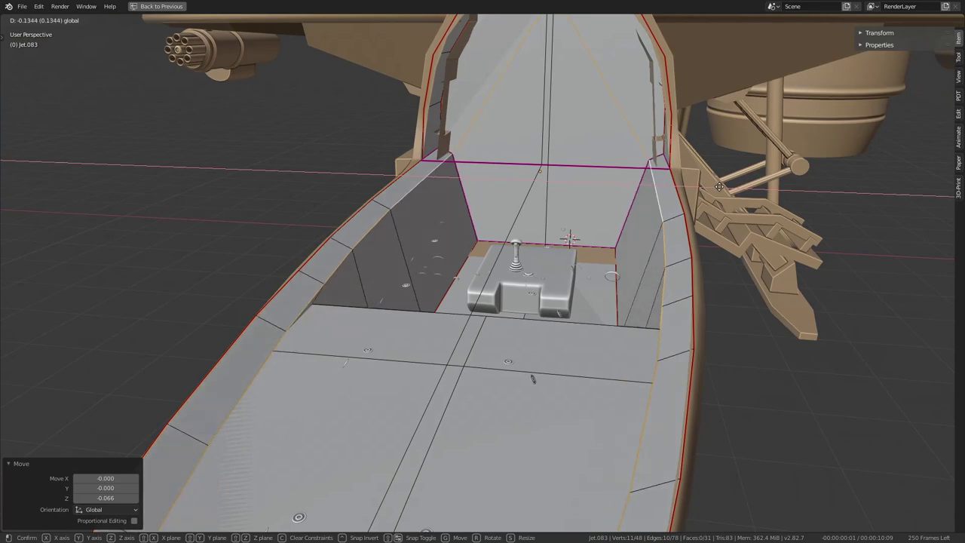
click(716, 186)
mouse_move(717, 185)
middle_down()
mouse_move(587, 191)
mouse_move(572, 200)
mouse_move(585, 209)
middle_up()
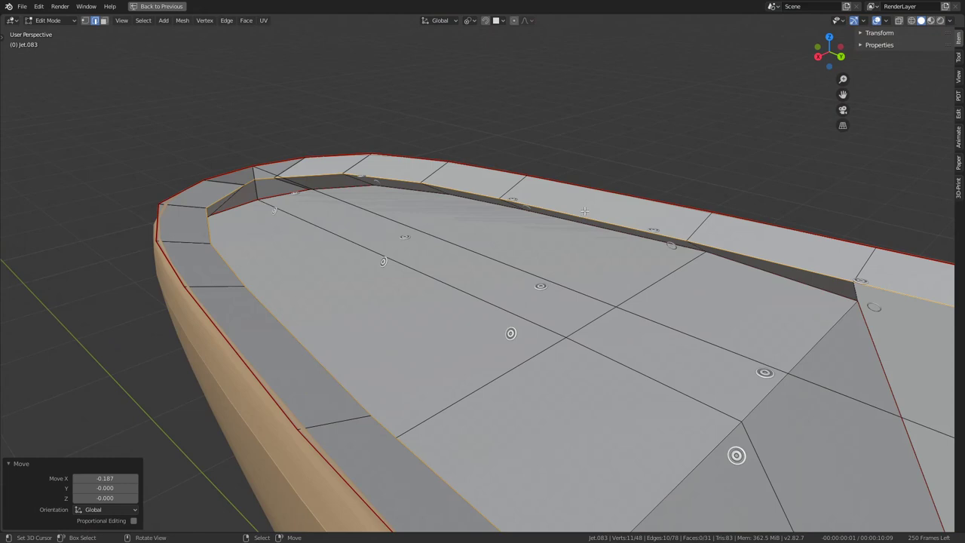
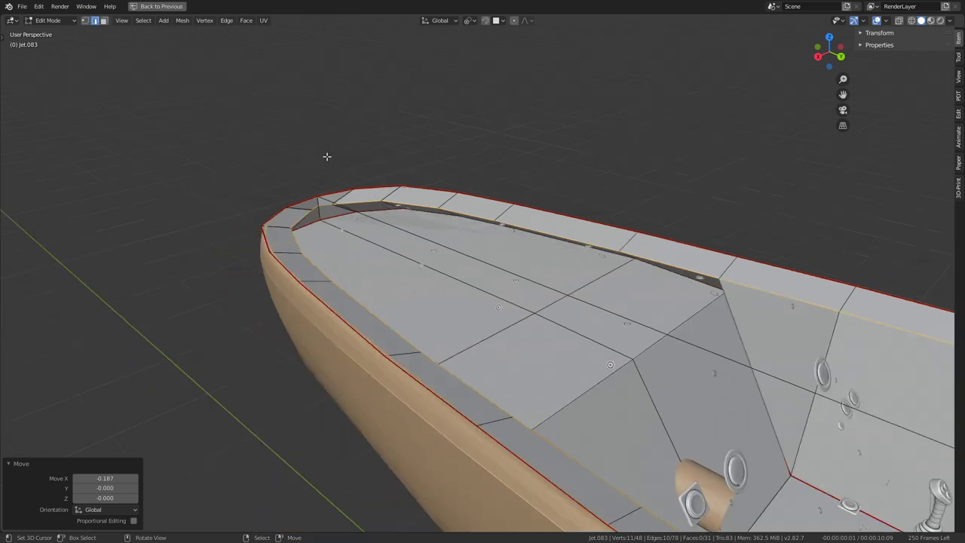
- Scale the deck edges slightly along Y, then undo twice to the earlier mesh
mouse_move(140, 172)
middle_down()
mouse_move(421, 265)
mouse_move(508, 279)
middle_up()
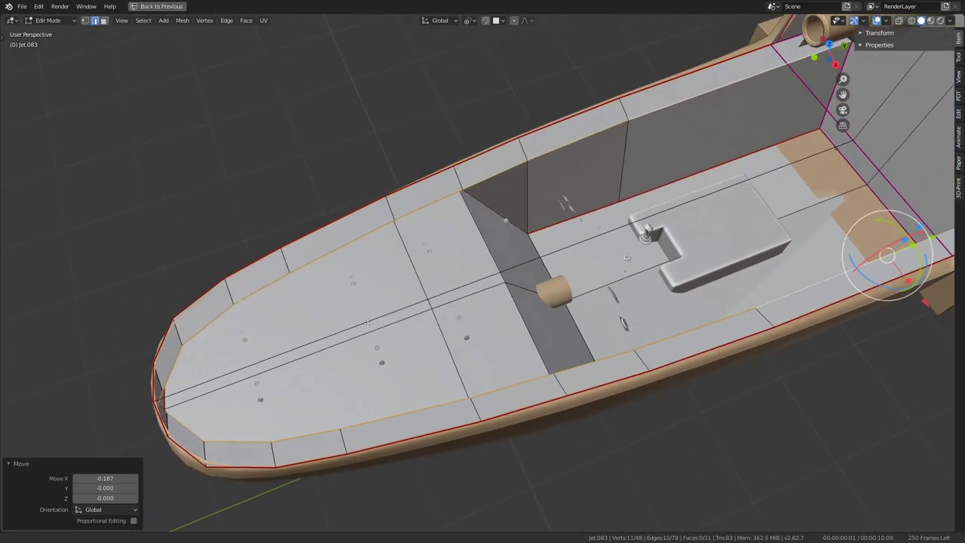
key(s)
key(y)
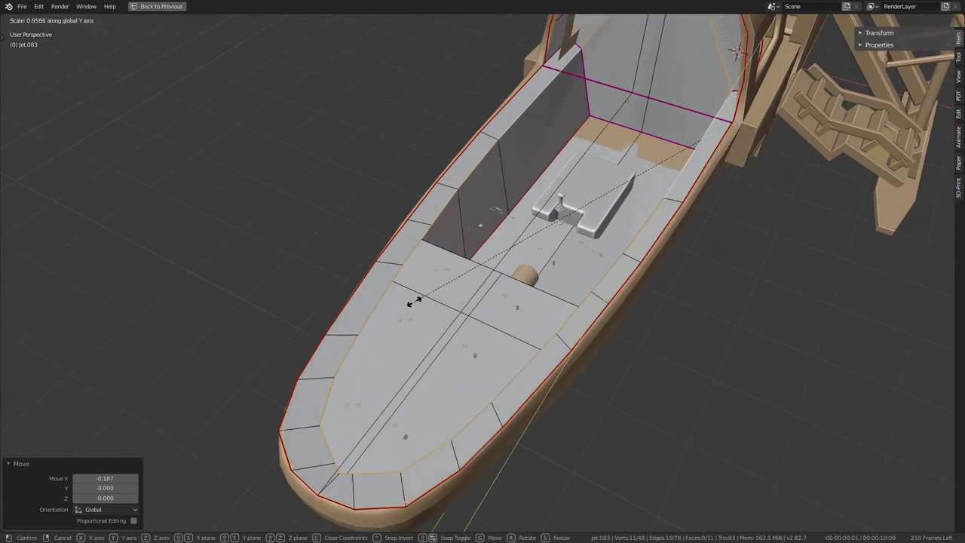
key(Escape)
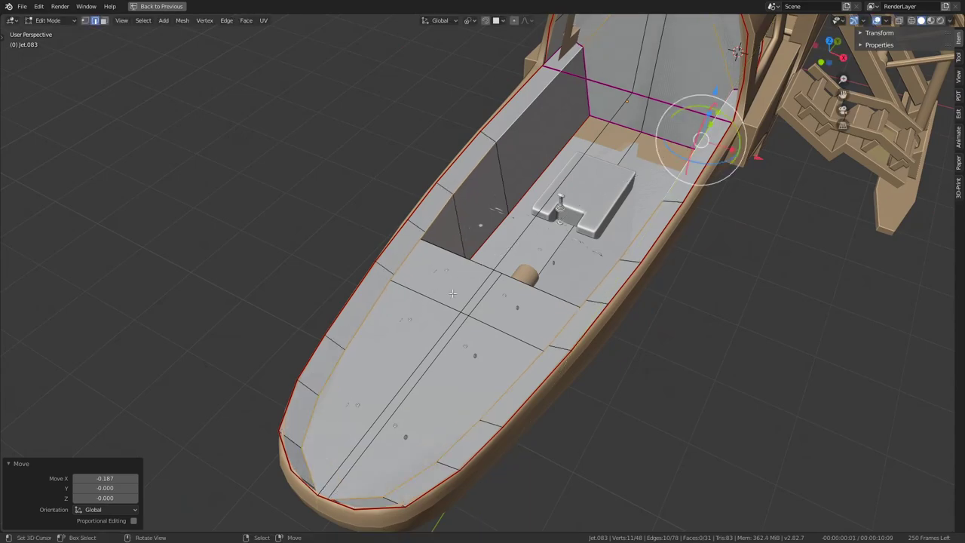
mouse_move(422, 295)
middle_down()
mouse_move(549, 287)
mouse_move(477, 250)
middle_up()
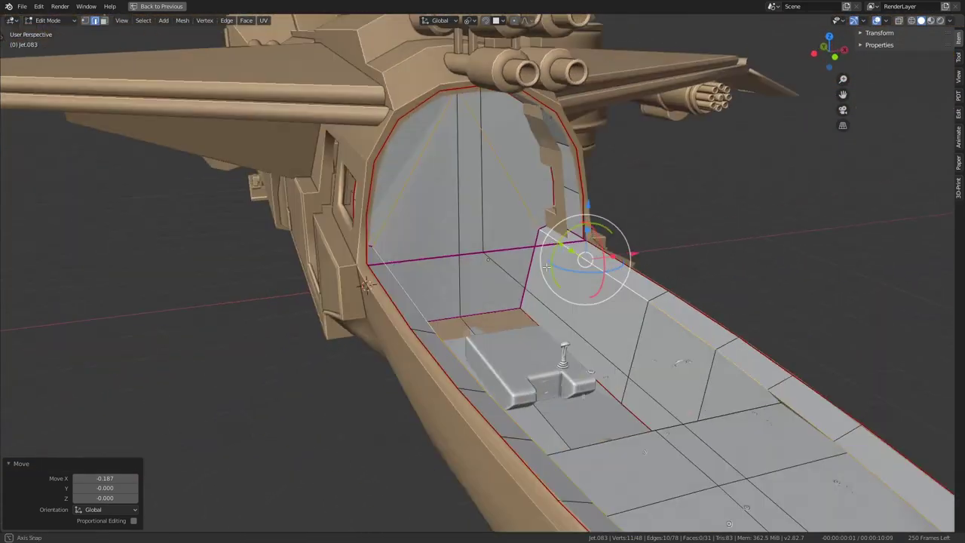
key(ctrl+z)
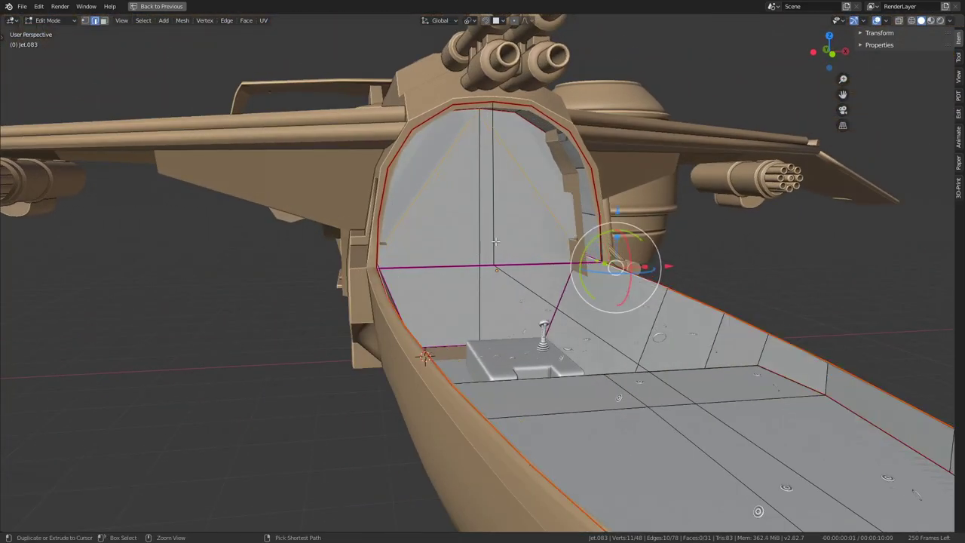
middle_drag(495, 241, 533, 227)
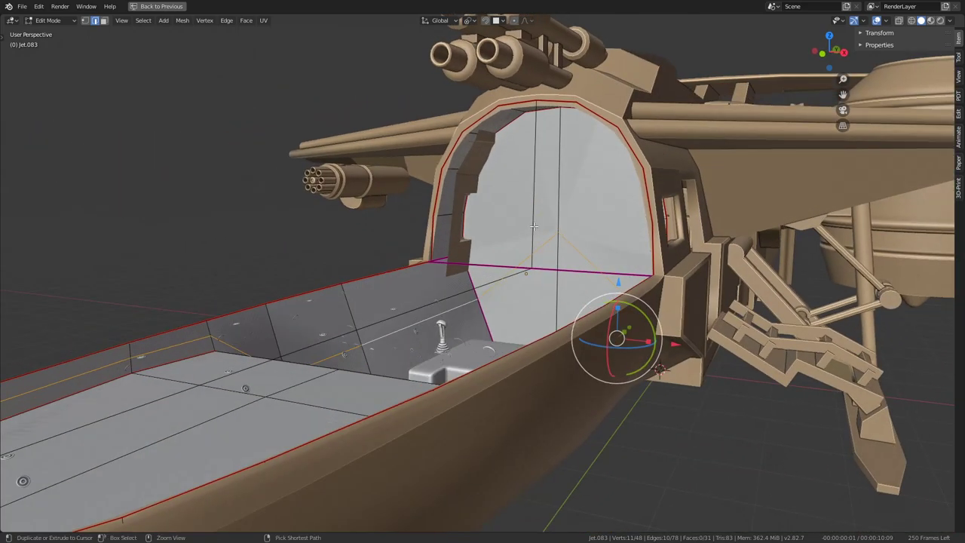
key(ctrl+z)
middle_drag(536, 226, 428, 306)
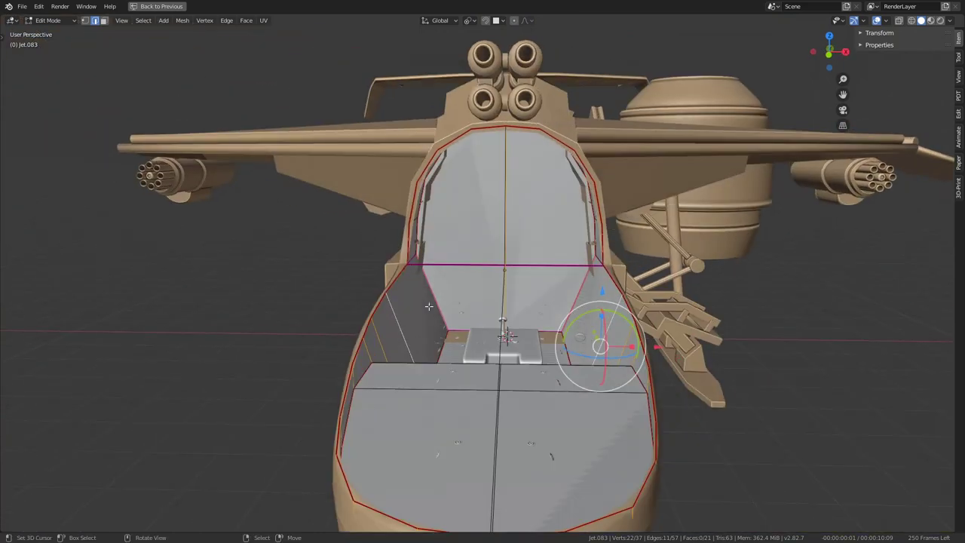
- Start moving the side edges, cancel it, and orbit in close on the cockpit floor
key(g)
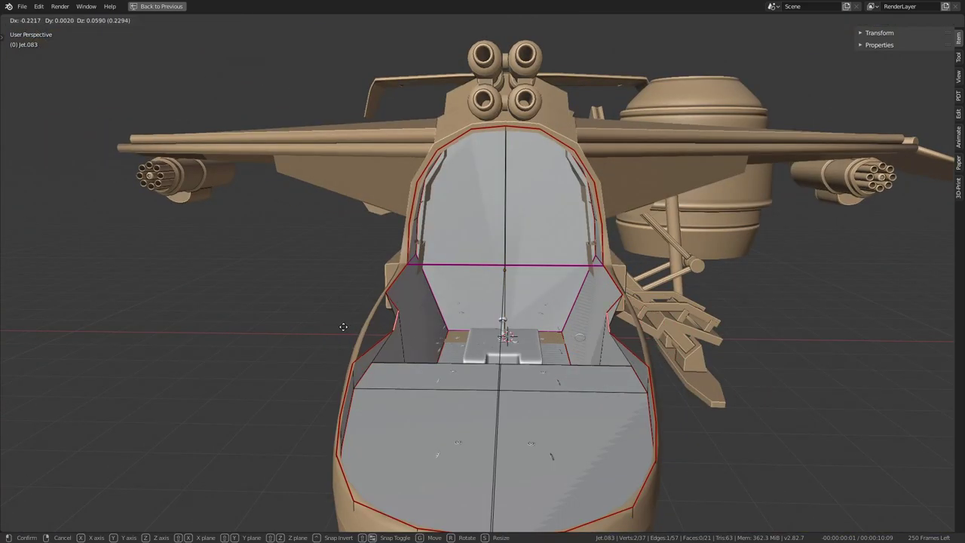
right_click(343, 327)
mouse_move(343, 326)
middle_down()
mouse_move(463, 301)
mouse_move(426, 317)
mouse_move(565, 299)
mouse_move(451, 272)
middle_up()
scroll(453, 309, down, 3)
middle_drag(414, 245, 510, 223)
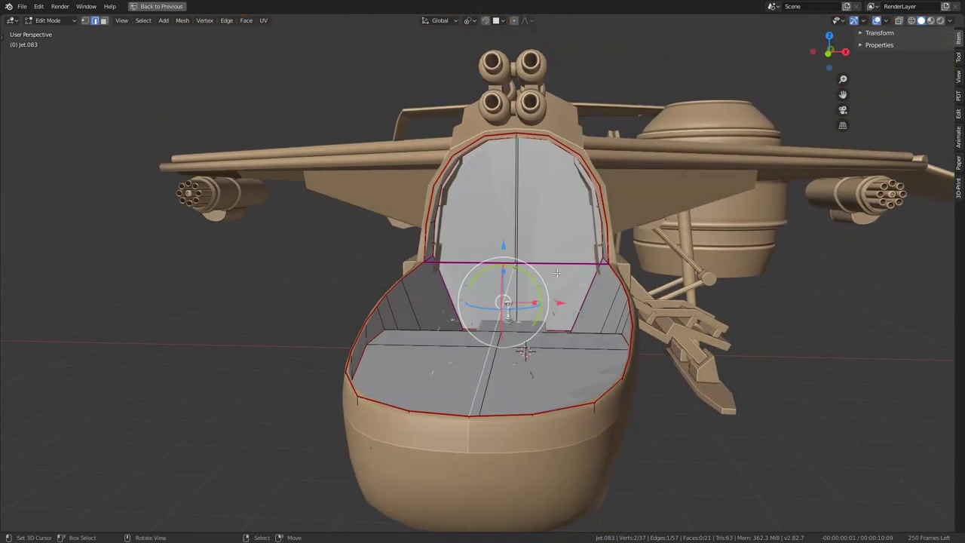
middle_drag(558, 273, 547, 283)
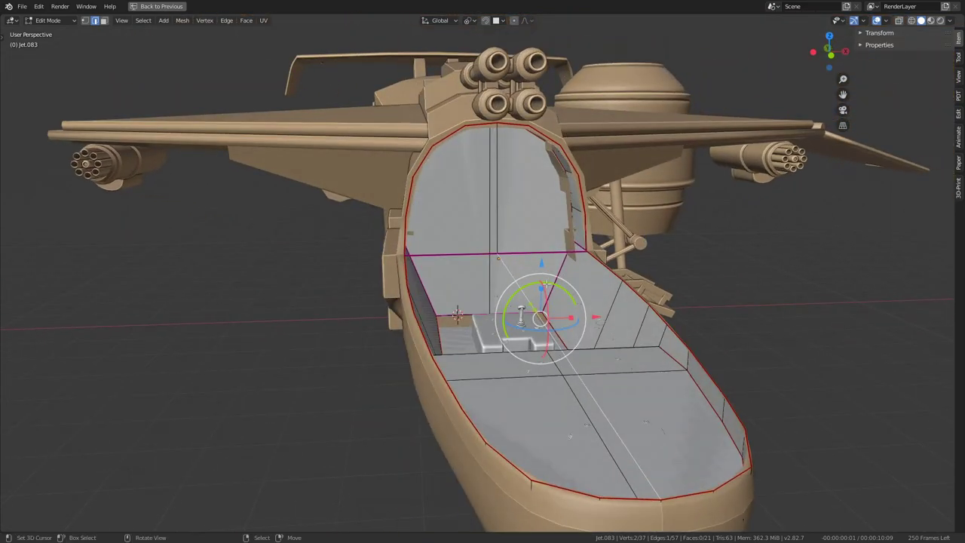
mouse_move(457, 314)
middle_down()
mouse_move(713, 394)
mouse_move(525, 309)
mouse_move(399, 216)
mouse_move(412, 246)
mouse_move(440, 256)
middle_up()
- Select all of the cube and scale it 10 times along Z
scroll(526, 309, up, 3)
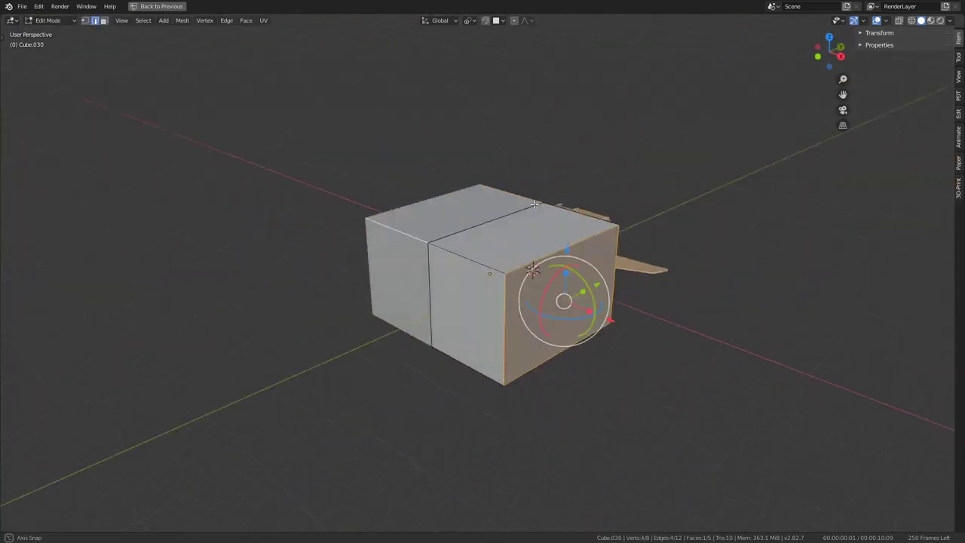
middle_drag(534, 204, 515, 388)
text(asz)
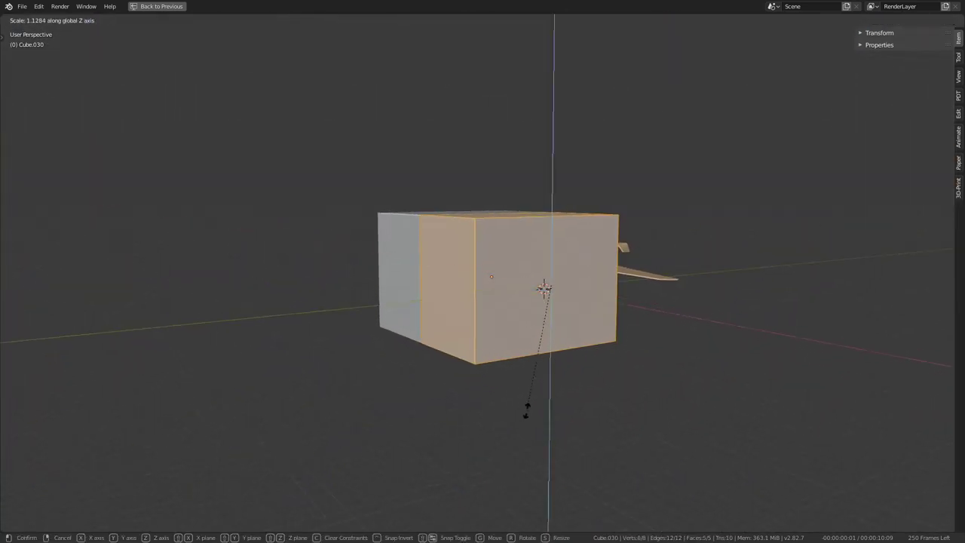
text(10)
key(Return)
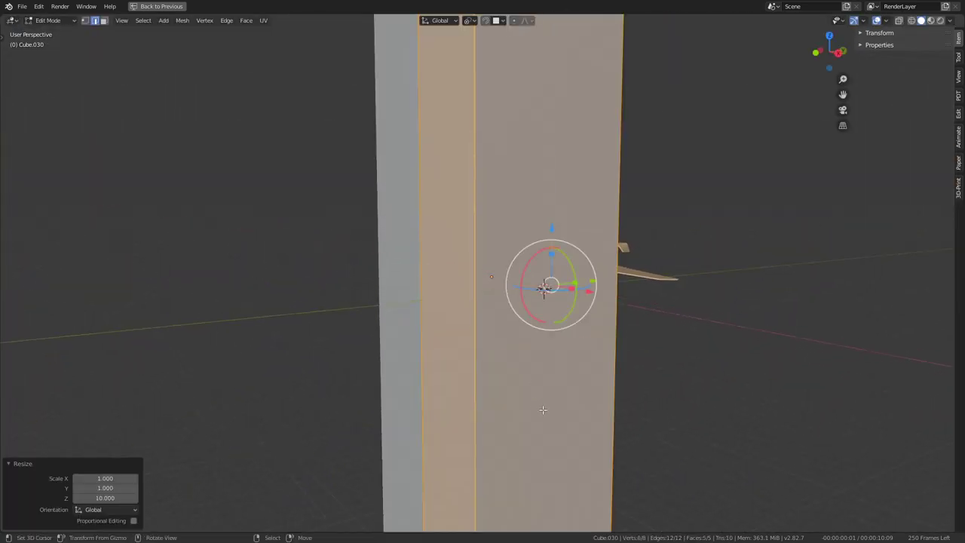
- Check the stretched cube from top view, toggling out of and back into Edit Mode
key(KP_7)
key(Tab)
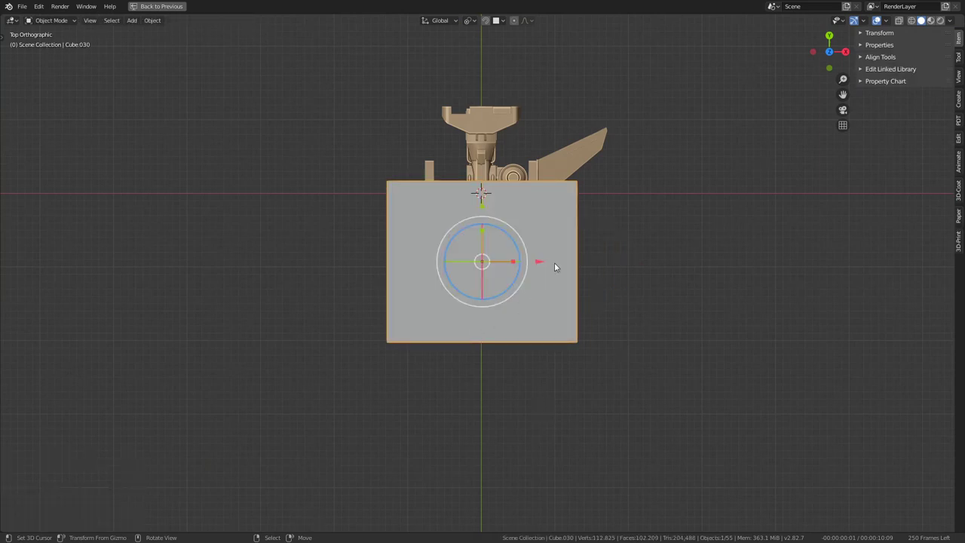
key(Tab)
key(KP_5)
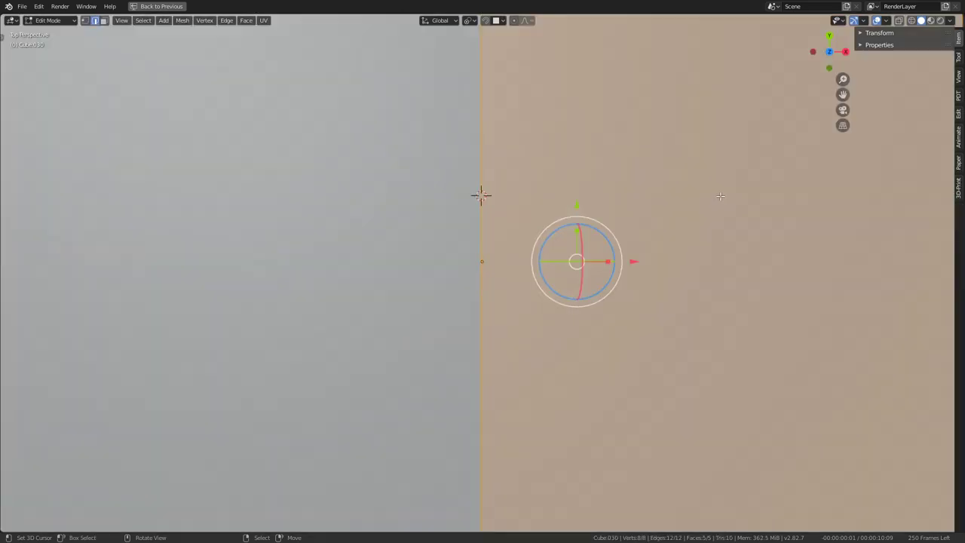
scroll(720, 197, down, 5)
scroll(720, 197, down, 4)
middle_drag(535, 233, 556, 216)
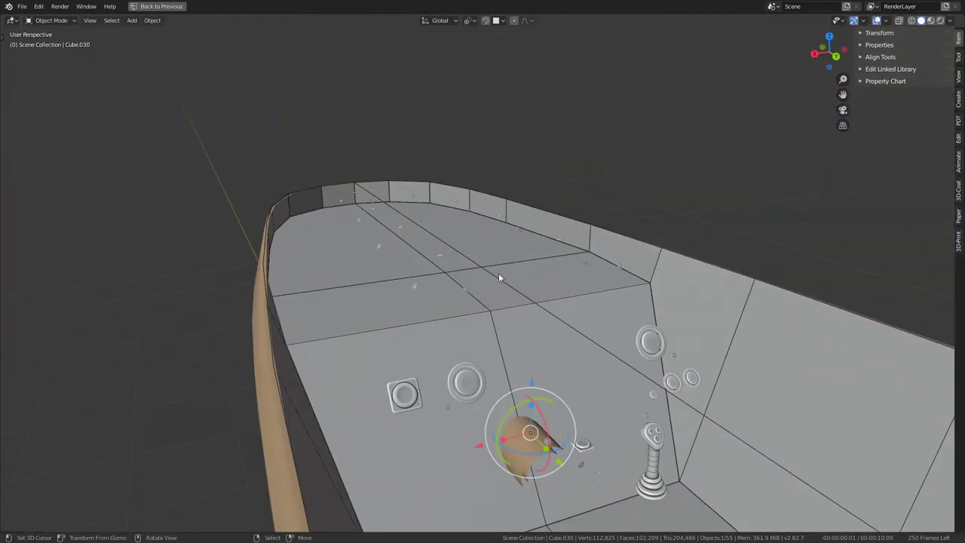
mouse_move(498, 273)
middle_down()
mouse_move(275, 239)
mouse_move(357, 281)
mouse_move(452, 286)
middle_up()
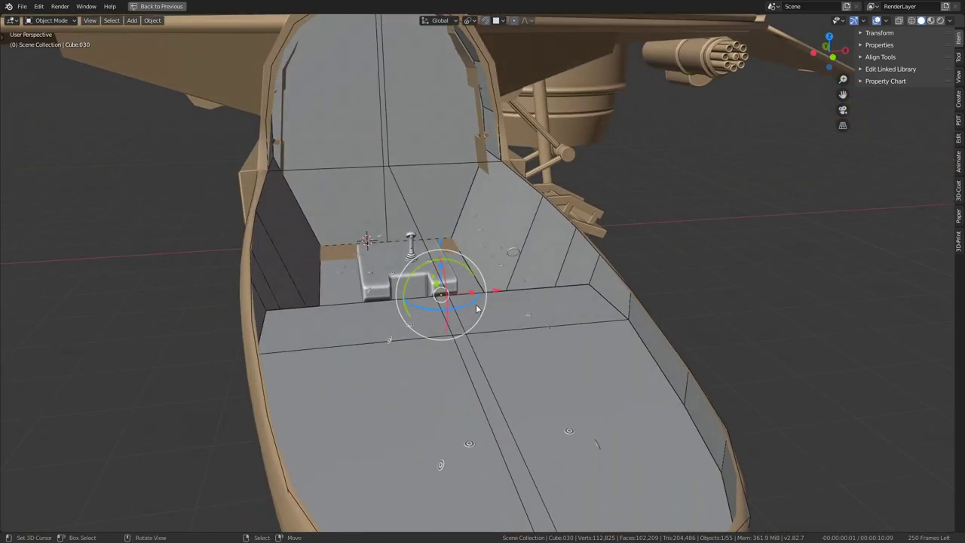
- Nudge Cube.030 slightly into position inside the cockpit
key(g)
click(588, 288)
mouse_move(588, 288)
middle_down()
mouse_move(531, 254)
mouse_move(553, 283)
mouse_move(637, 265)
middle_up()
scroll(531, 253, up, 5)
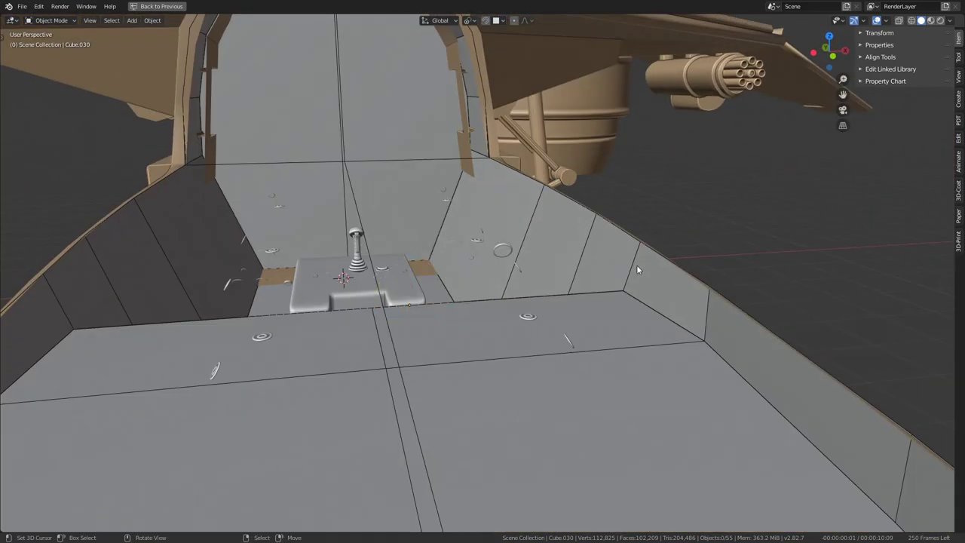
- Reset the selection, move jet edges, and raise a side-wall vertex slightly along Z
key(a)
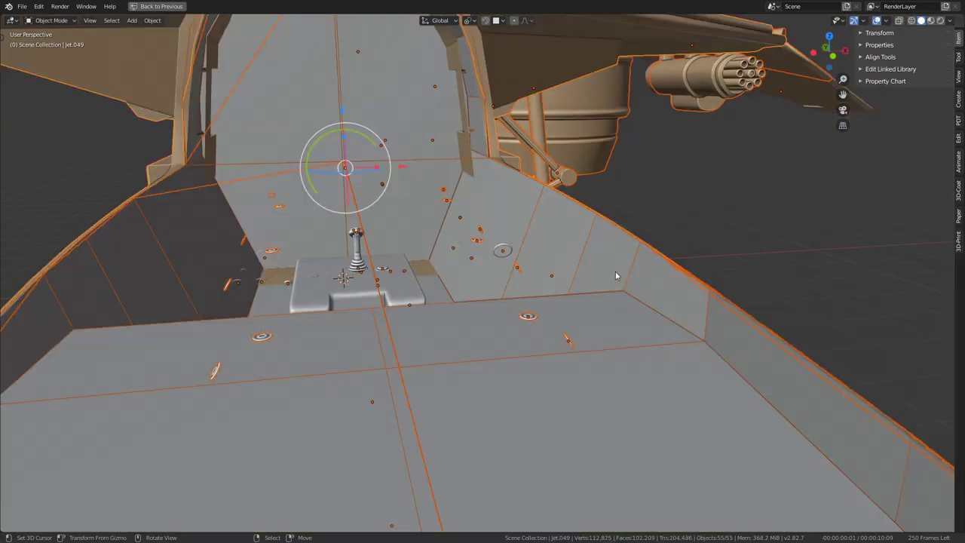
key(alt+a)
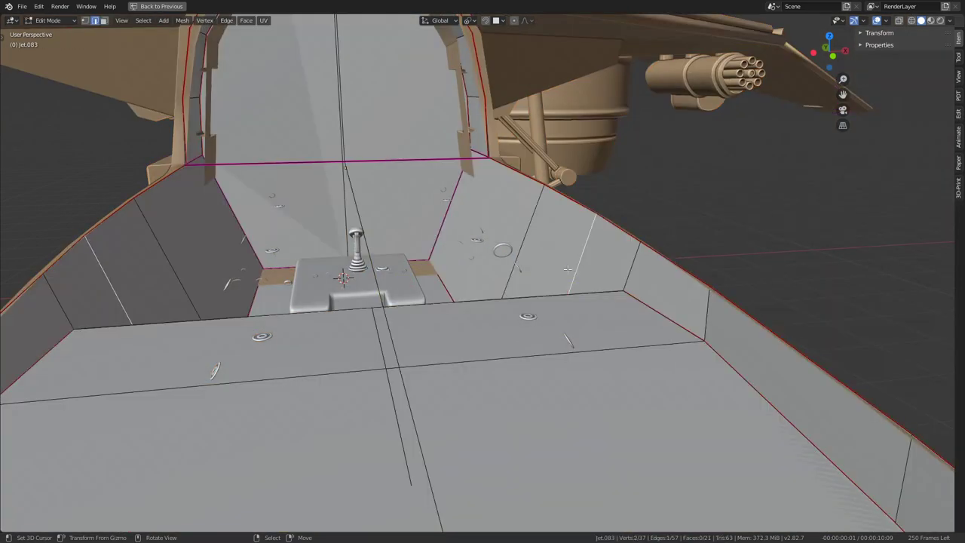
key(g)
click(525, 261)
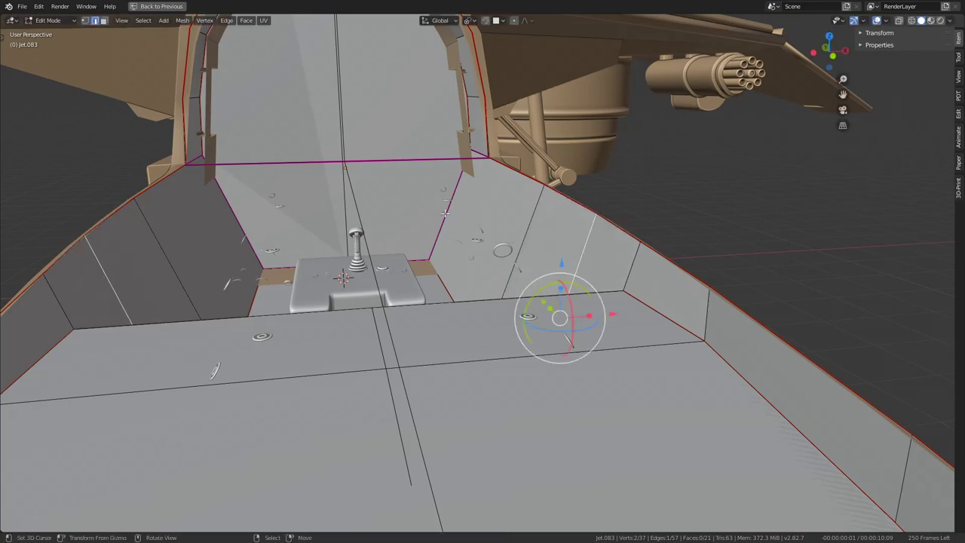
mouse_move(524, 261)
middle_down()
mouse_move(343, 221)
mouse_move(614, 354)
middle_up()
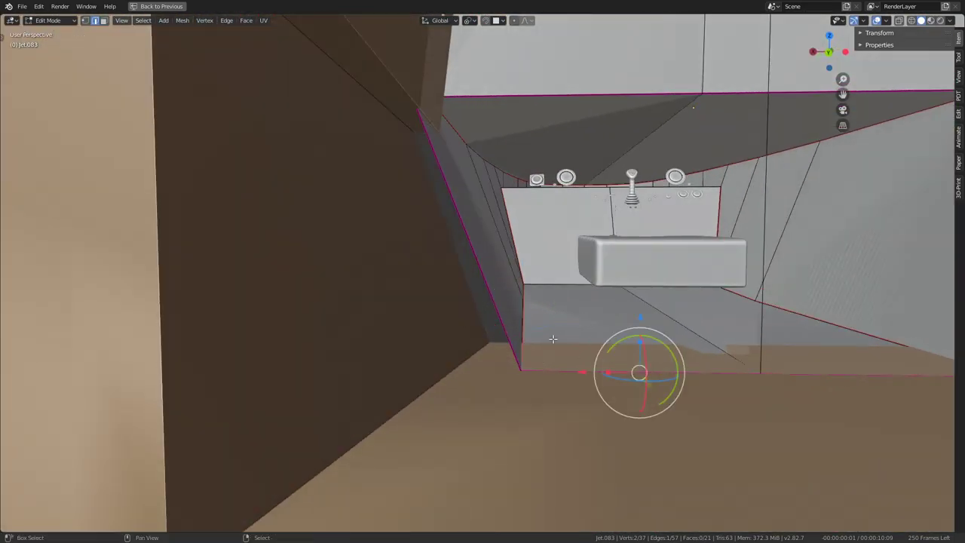
mouse_move(553, 340)
middle_down()
mouse_move(453, 351)
mouse_move(620, 389)
middle_up()
drag(607, 332, 609, 324)
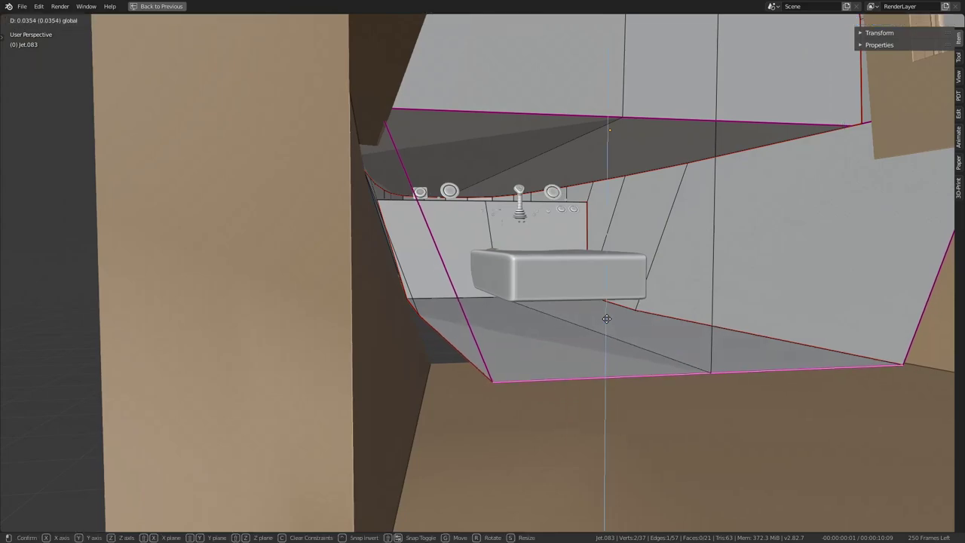
mouse_move(610, 324)
middle_down()
mouse_move(566, 340)
mouse_move(646, 327)
mouse_move(640, 299)
mouse_move(624, 304)
middle_up()
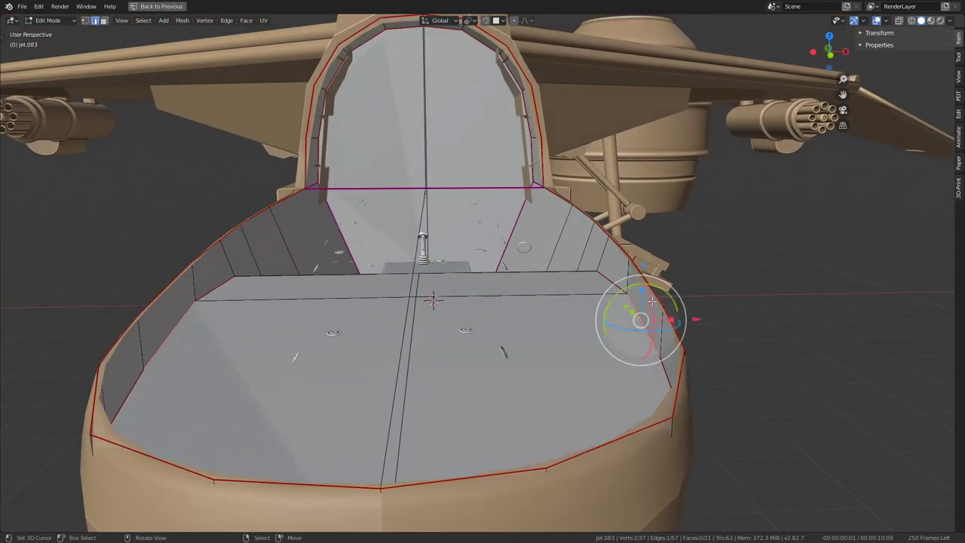
- Shift side-wall vertices along X and nose vertices along Y, then shortest-path select the side edge
drag(701, 320, 653, 318)
middle_drag(653, 318, 644, 345)
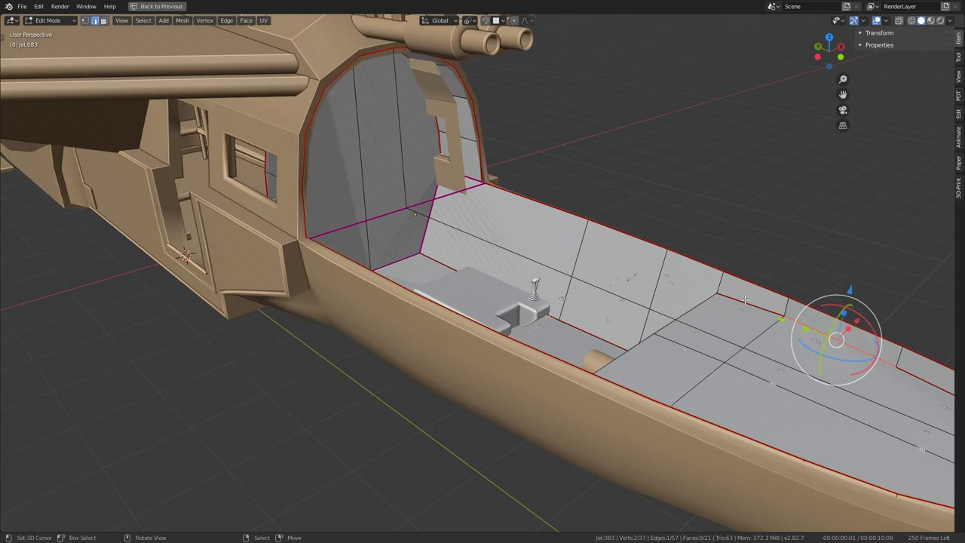
scroll(749, 304, up, 5)
scroll(678, 294, down, 6)
middle_drag(671, 286, 635, 334)
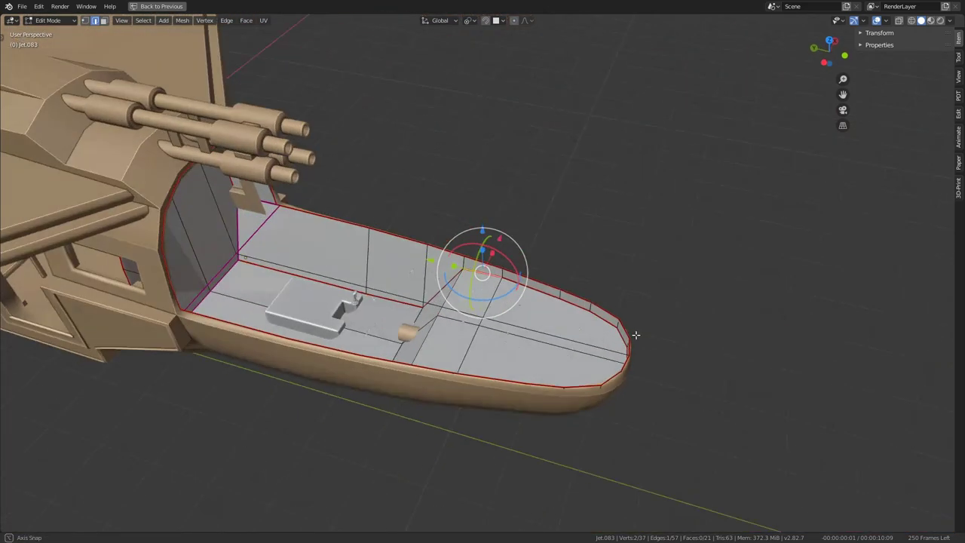
scroll(679, 316, up, 4)
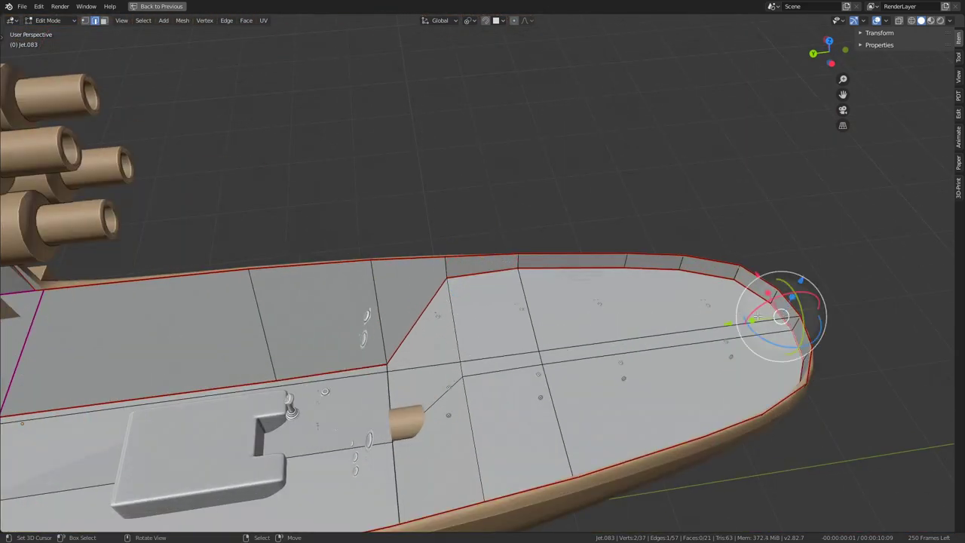
drag(758, 317, 722, 325)
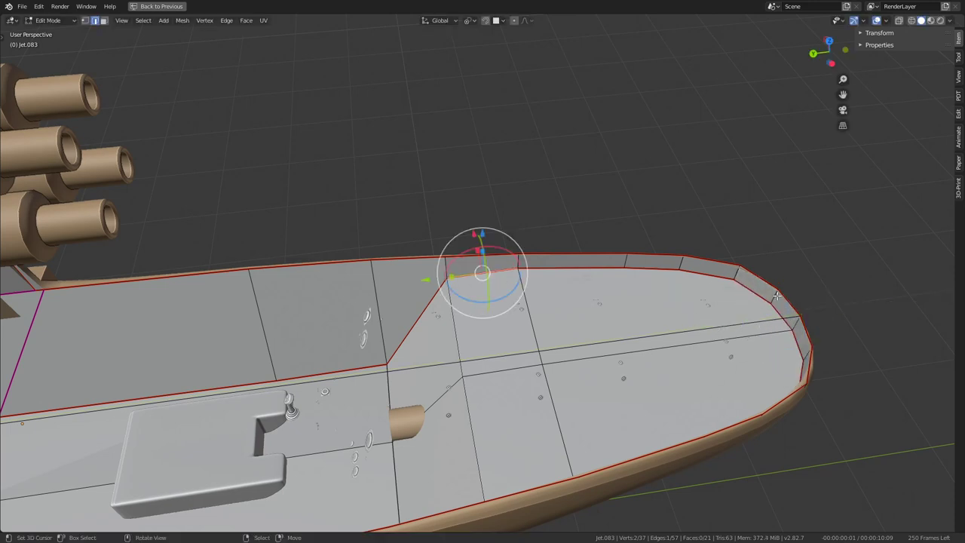
mouse_move(509, 287)
middle_down()
mouse_move(483, 271)
mouse_move(647, 343)
mouse_move(631, 334)
mouse_move(610, 196)
mouse_move(593, 209)
middle_up()
scroll(490, 271, up, 2)
ctrl+click(503, 273)
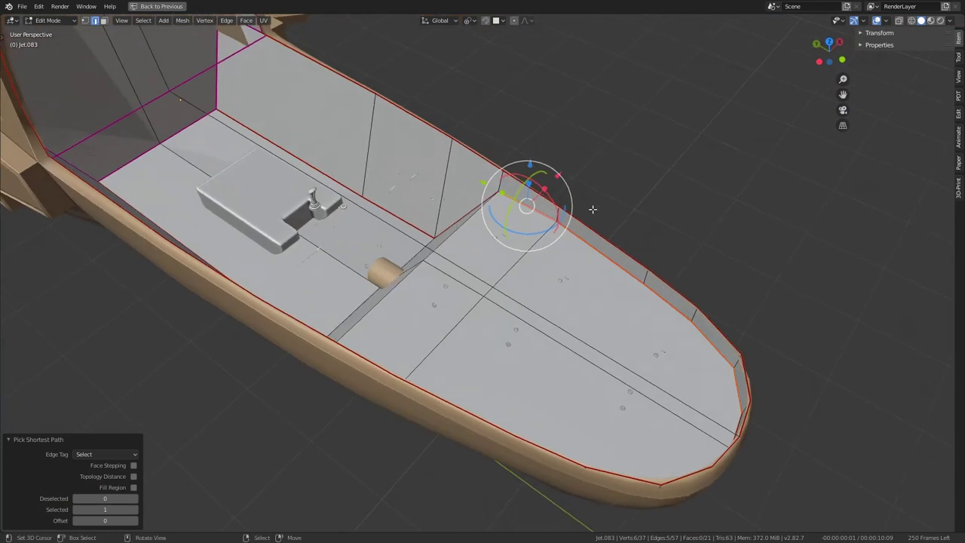
- Move the selected side edge inward along X and deselect a lower hull edge
key(g)
key(Escape)
key(g)
key(x)
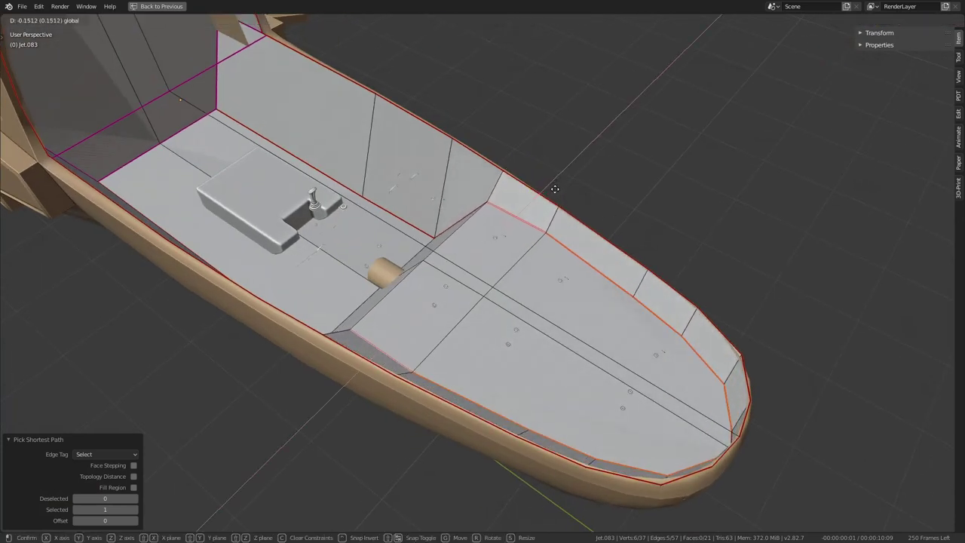
click(555, 188)
middle_drag(555, 188, 677, 180)
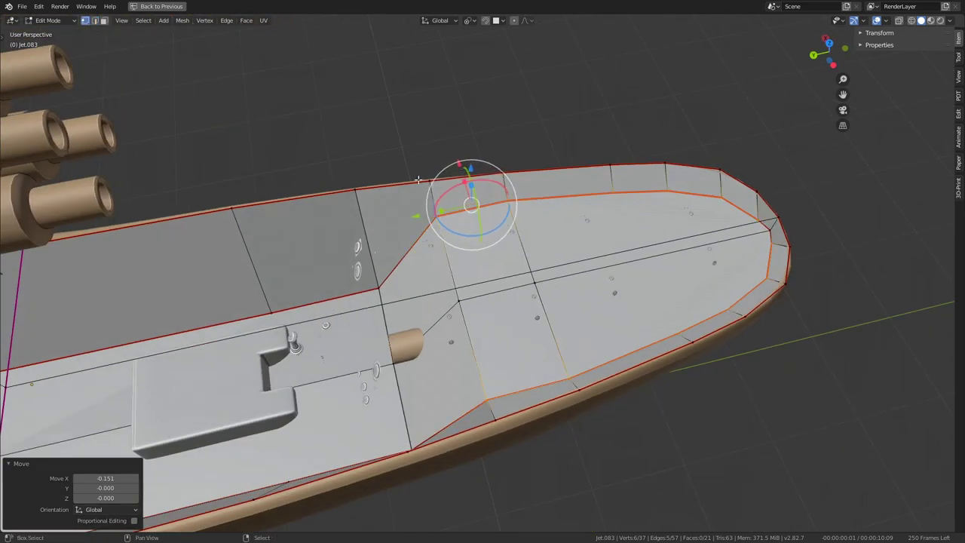
shift+click(448, 233)
- Scale the nose edge loop along Y to 0.873
key(s)
key(Escape)
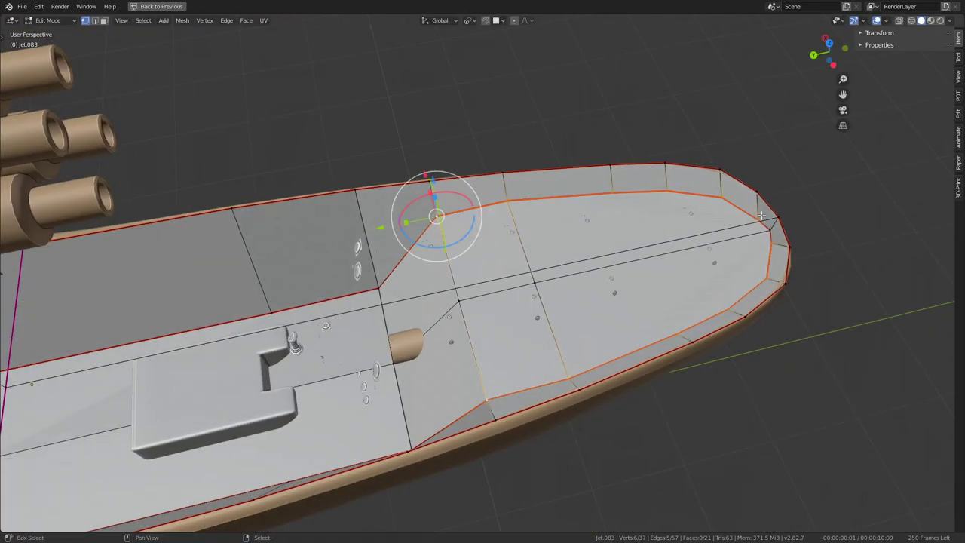
key(s)
key(Escape)
key(s)
key(y)
click(628, 189)
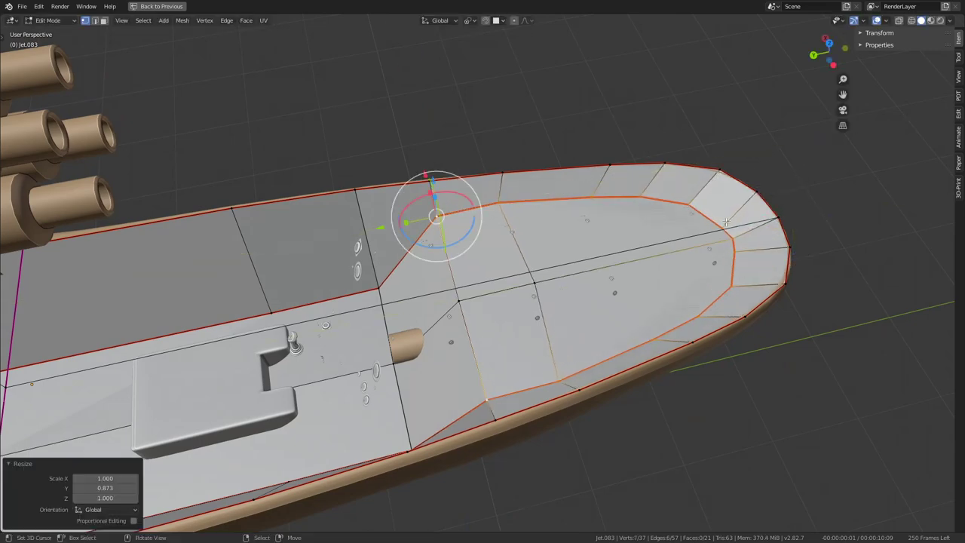
mouse_move(725, 222)
middle_down()
mouse_move(592, 200)
mouse_move(564, 281)
mouse_move(539, 264)
middle_up()
- Return to Object Mode, restore the full workspace, and move the Boolean modifier above Mirror
scroll(595, 202, down, 5)
key(Tab)
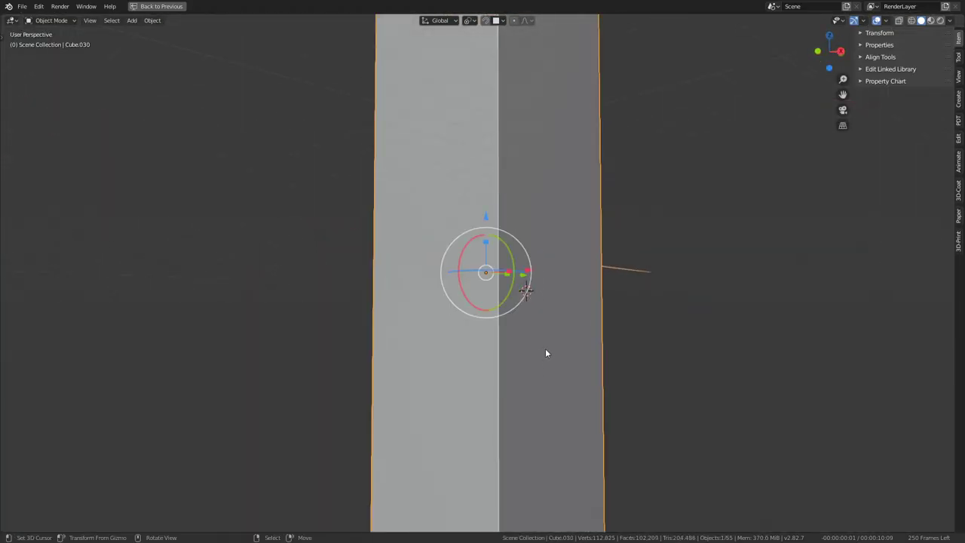
scroll(546, 353, down, 5)
scroll(547, 353, up, 6)
mouse_move(546, 353)
middle_down()
mouse_move(513, 235)
mouse_move(459, 320)
mouse_move(500, 334)
mouse_move(585, 291)
mouse_move(619, 345)
mouse_move(593, 342)
mouse_move(596, 332)
middle_up()
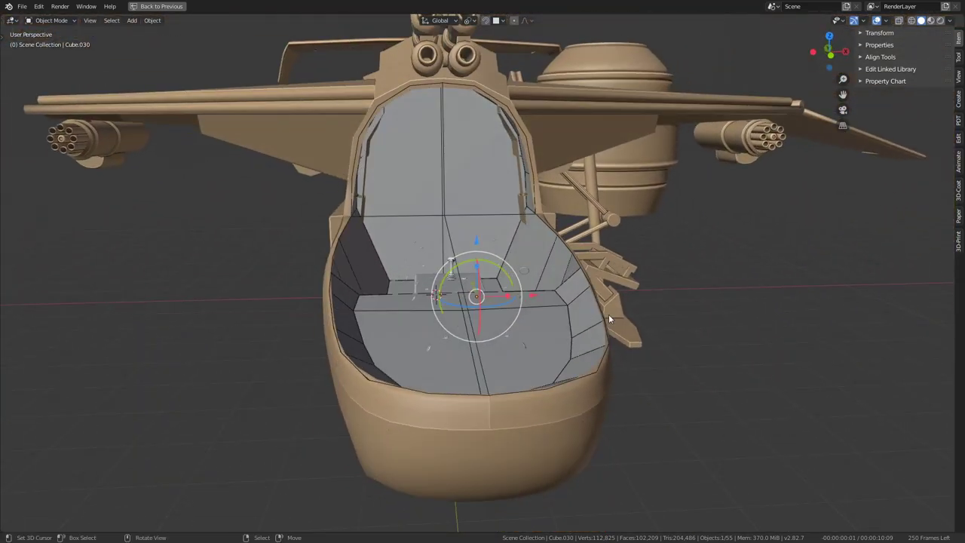
key(ctrl+space)
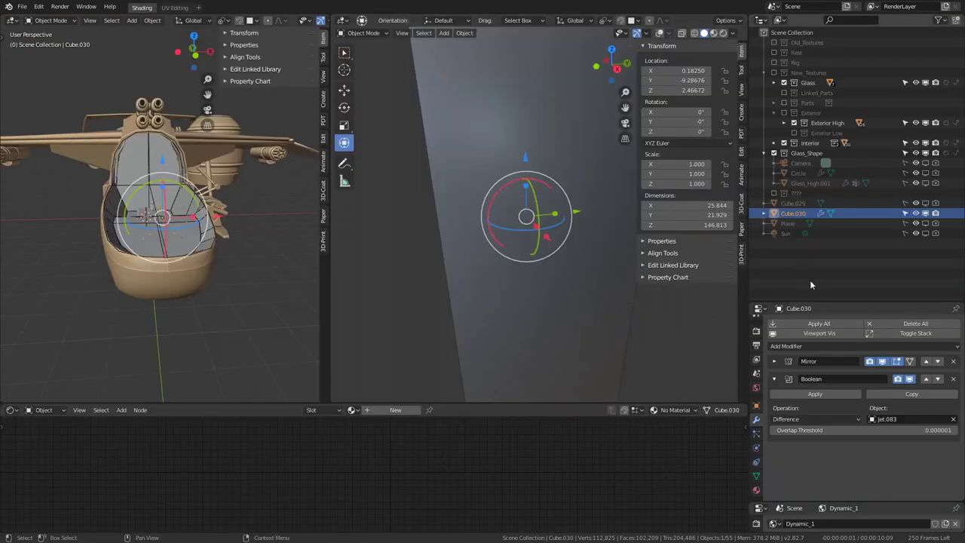
click(927, 379)
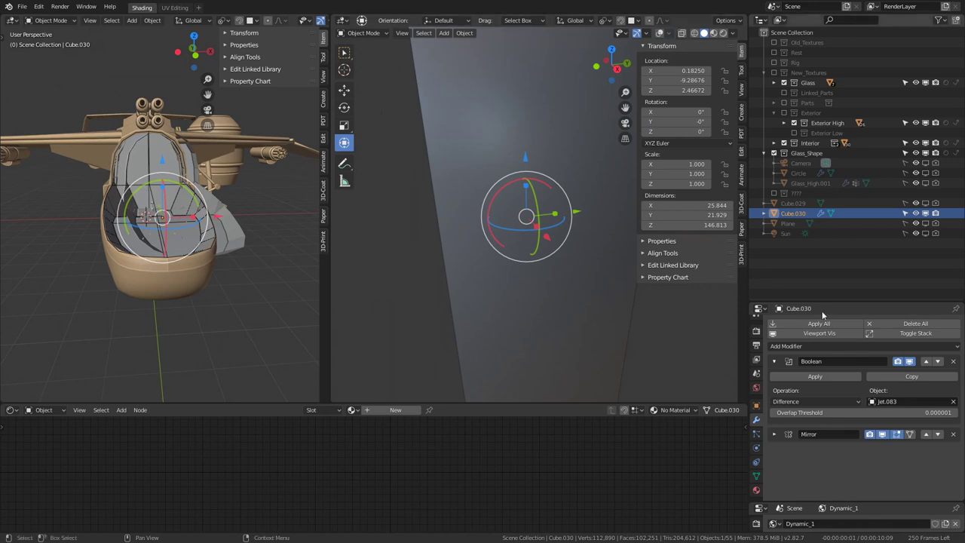
middle_drag(252, 222, 440, 270)
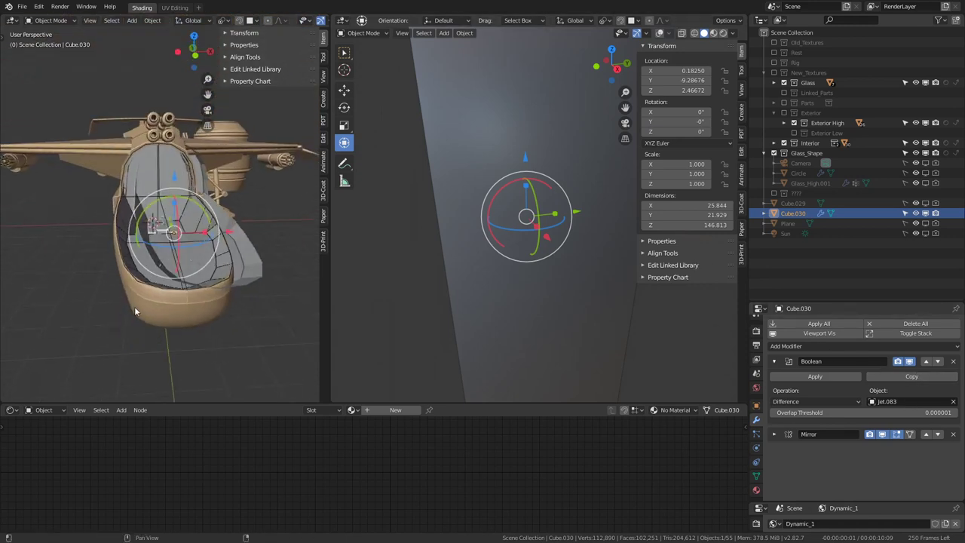
middle_drag(192, 342, 350, 134)
text(0)
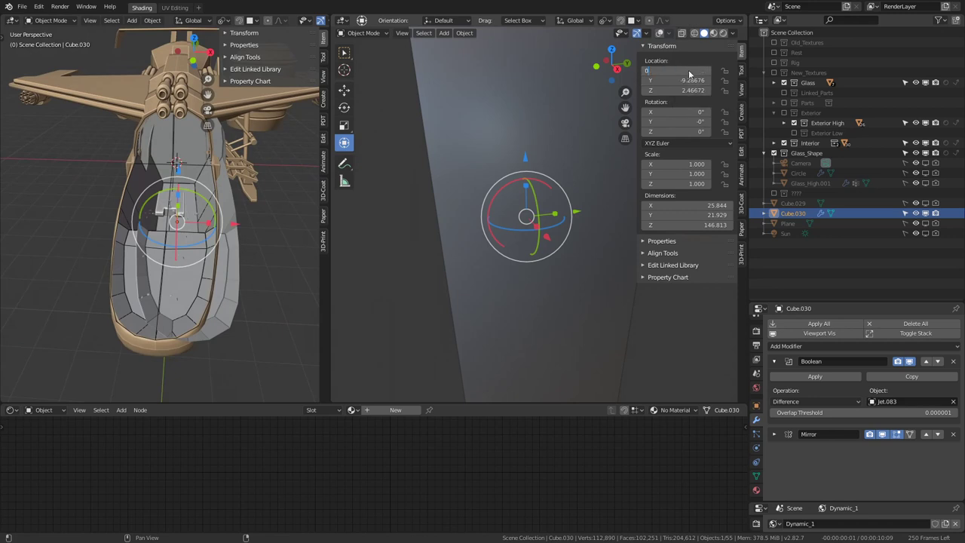
- Set Location X to 0, apply the Boolean modifier, and delete the Mirror modifier
key(Return)
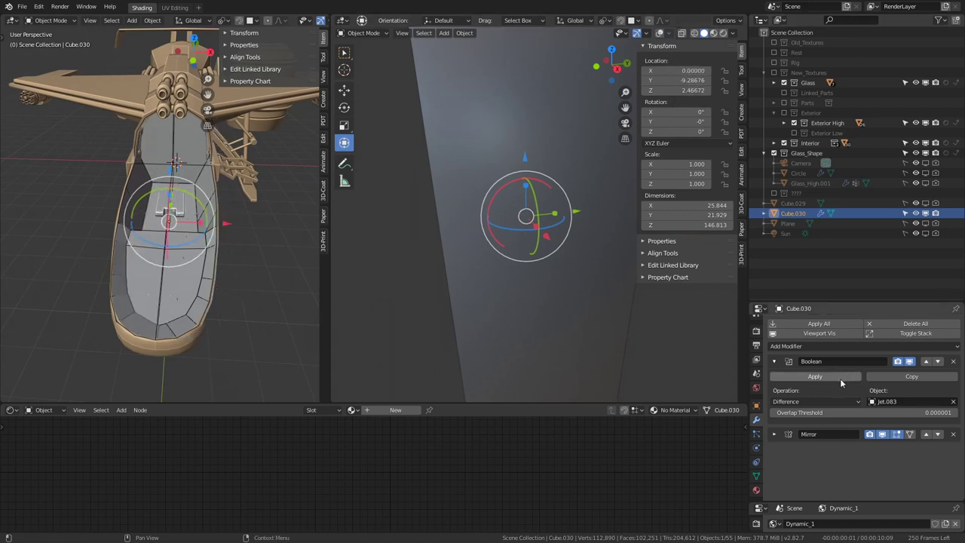
click(841, 379)
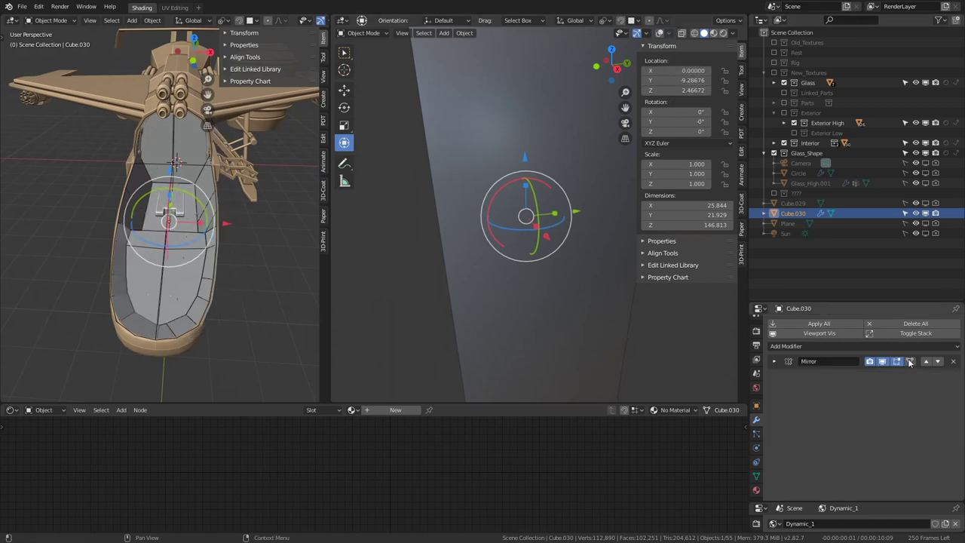
click(956, 363)
scroll(214, 161, down, 5)
scroll(226, 159, down, 4)
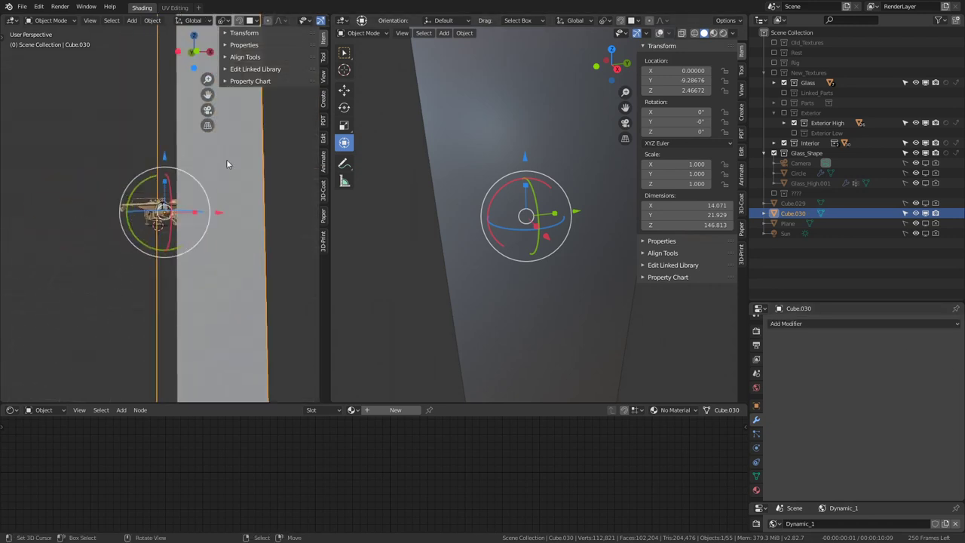
- Select the stray connected strip in edge mode and delete its vertices
key(Tab)
scroll(244, 161, down, 1)
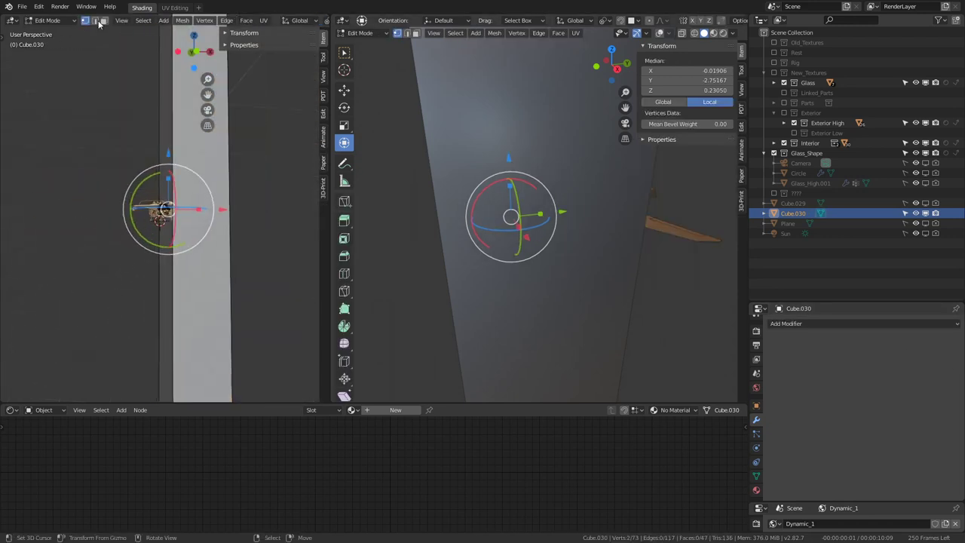
click(95, 20)
click(244, 137)
key(ctrl+l)
key(x)
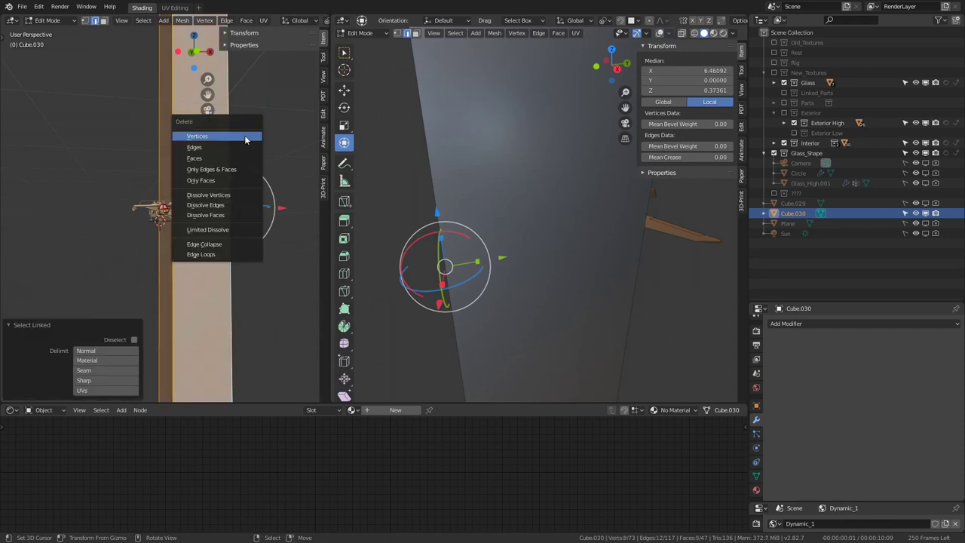
click(248, 133)
key(Tab)
- Enlarge the 3D view and isolate Cube.030 in local view
scroll(188, 159, up, 3)
middle_drag(188, 165, 196, 196)
scroll(196, 196, up, 5)
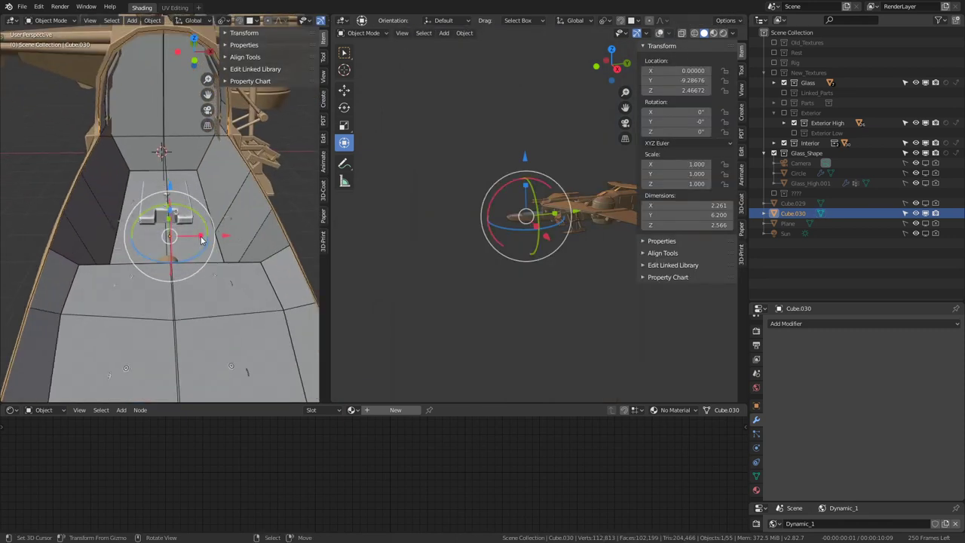
mouse_move(208, 228)
middle_down()
mouse_move(128, 196)
mouse_move(38, 190)
mouse_move(210, 191)
mouse_move(213, 199)
middle_up()
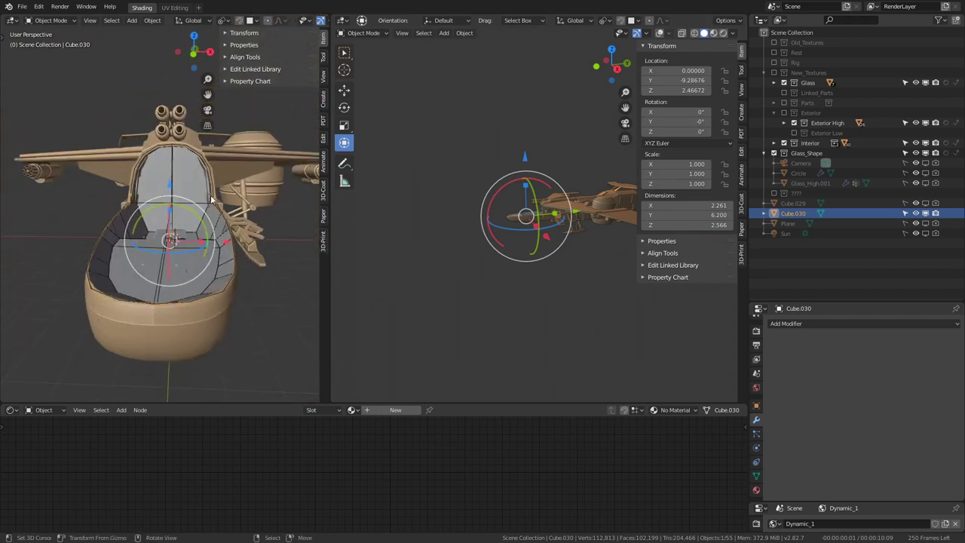
key(ctrl+space)
mouse_move(324, 61)
middle_down()
mouse_move(455, 214)
mouse_move(614, 192)
mouse_move(517, 250)
middle_up()
key(KP_Divide)
- Delete a stray edge with its adjoining faces, then delete a stray vertex
key(Tab)
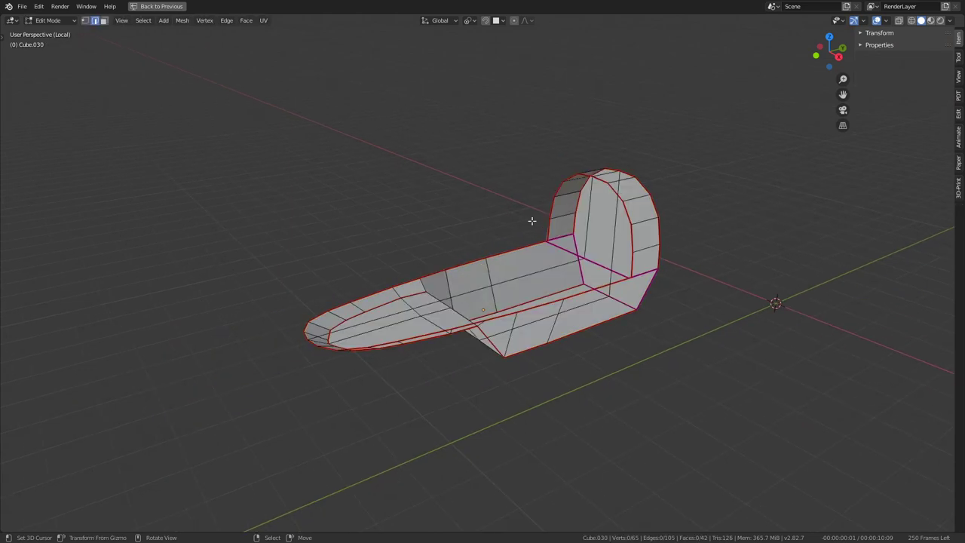
mouse_move(533, 218)
middle_down()
mouse_move(505, 241)
mouse_move(528, 262)
mouse_move(510, 216)
mouse_move(478, 204)
mouse_move(558, 267)
middle_up()
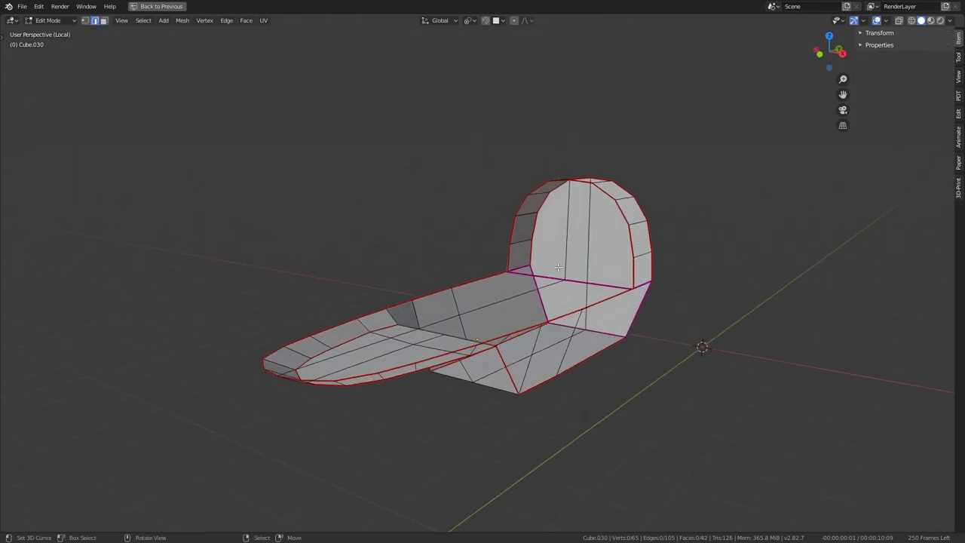
key(x)
click(696, 246)
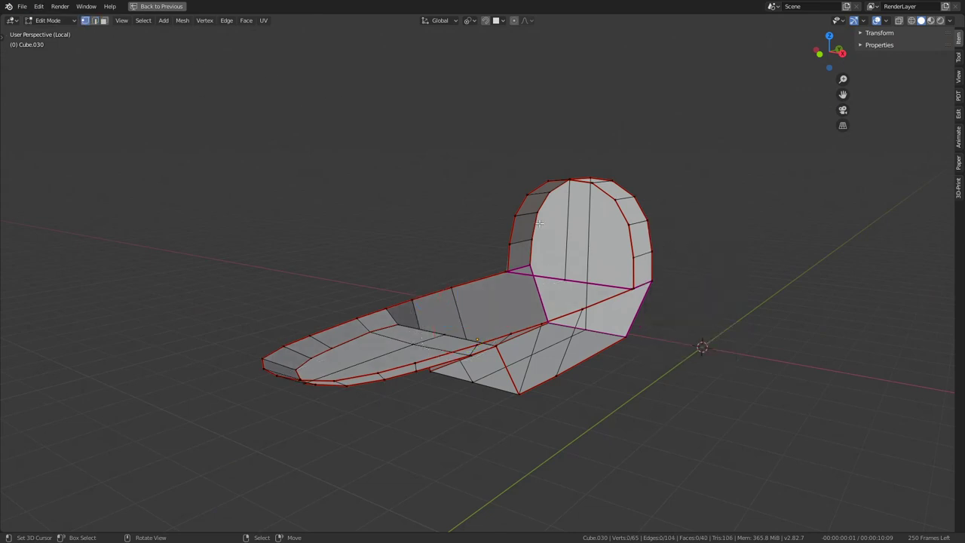
middle_drag(554, 266, 553, 238)
key(x)
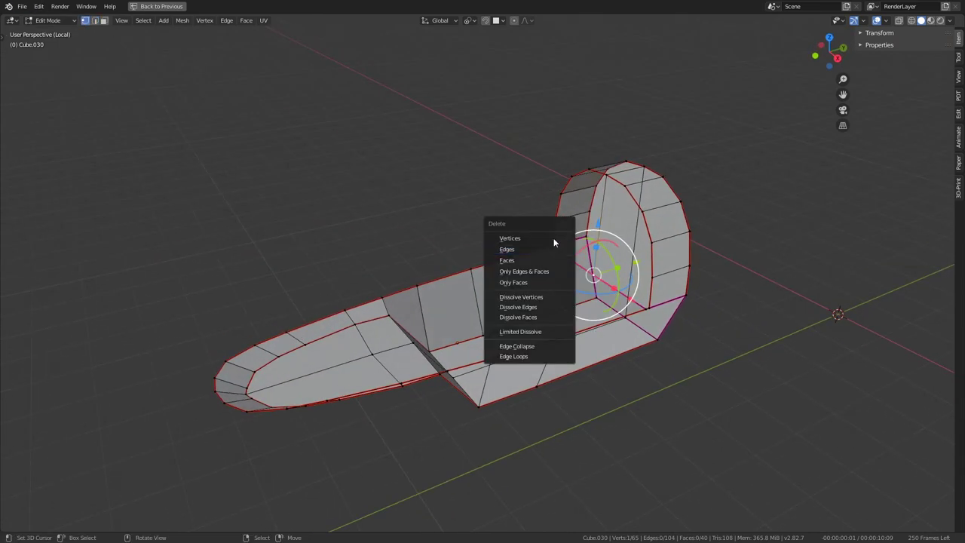
click(553, 237)
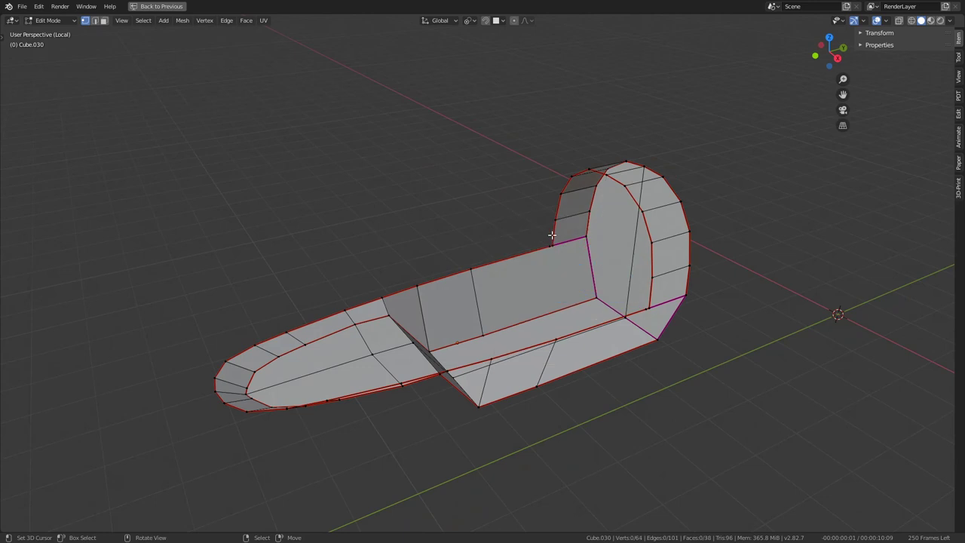
mouse_move(550, 234)
middle_down()
mouse_move(363, 321)
mouse_move(291, 295)
mouse_move(480, 276)
mouse_move(445, 366)
mouse_move(512, 293)
mouse_move(538, 410)
mouse_move(502, 339)
mouse_move(586, 215)
mouse_move(607, 211)
mouse_move(338, 9)
middle_up()
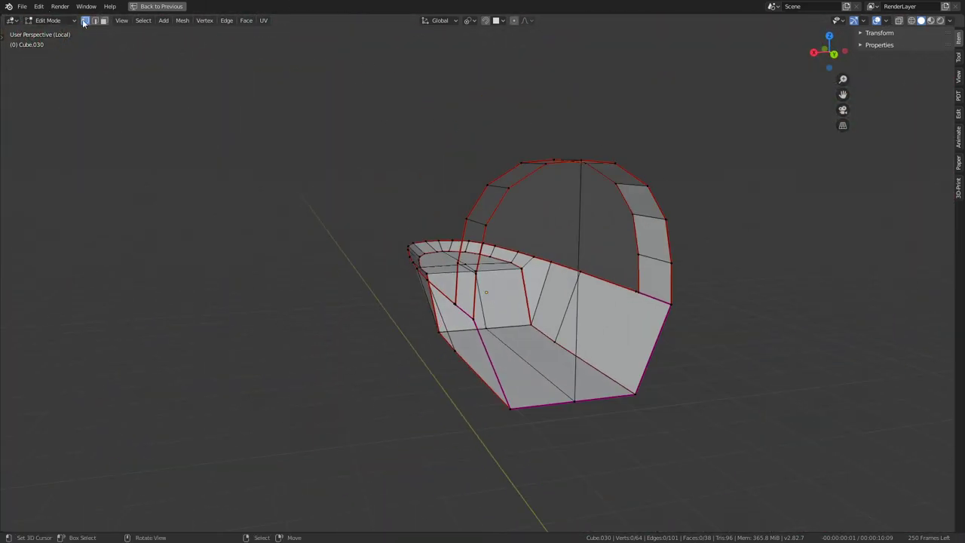
- Delete the selected edges instead of faces, undoing the face deletion, then view from top
key(x)
click(528, 229)
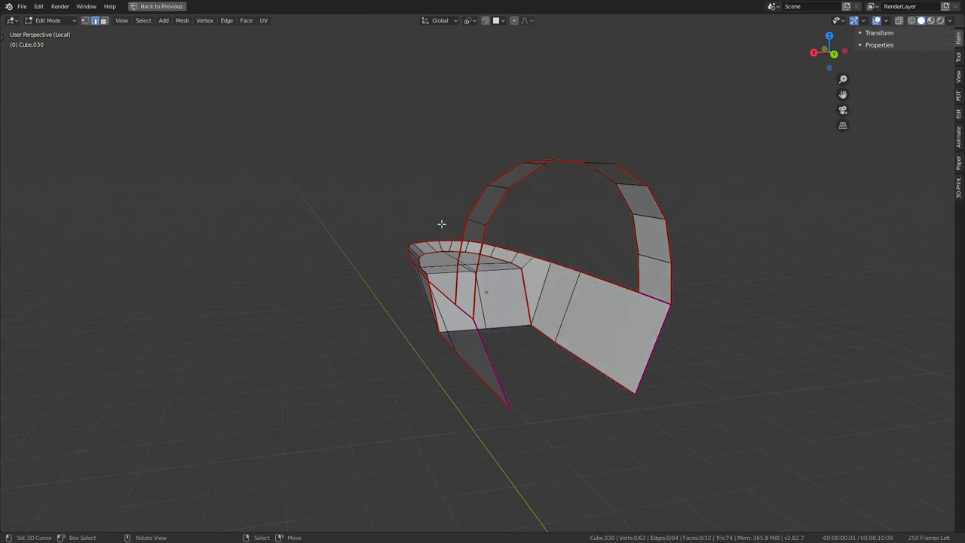
key(ctrl+z)
key(x)
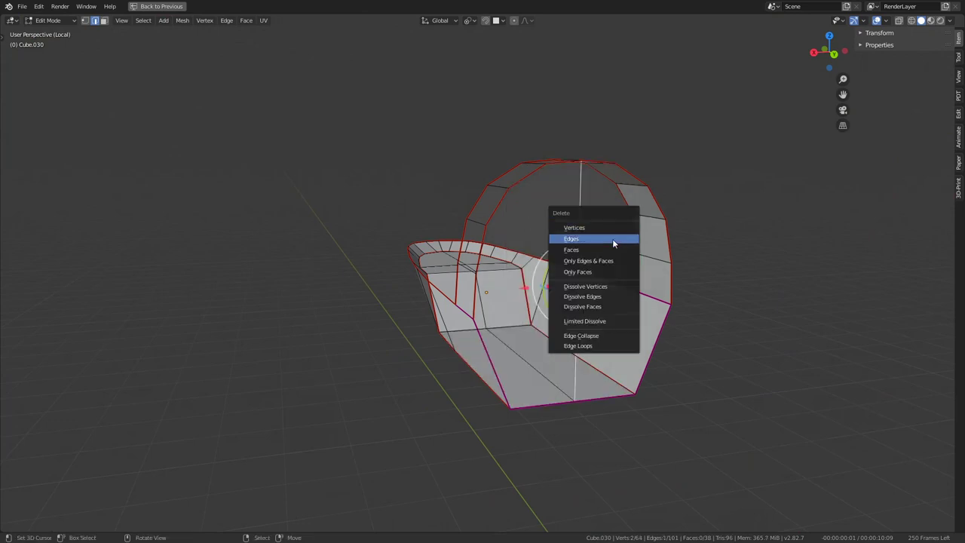
click(612, 240)
mouse_move(612, 241)
middle_down()
mouse_move(537, 251)
mouse_move(484, 319)
middle_up()
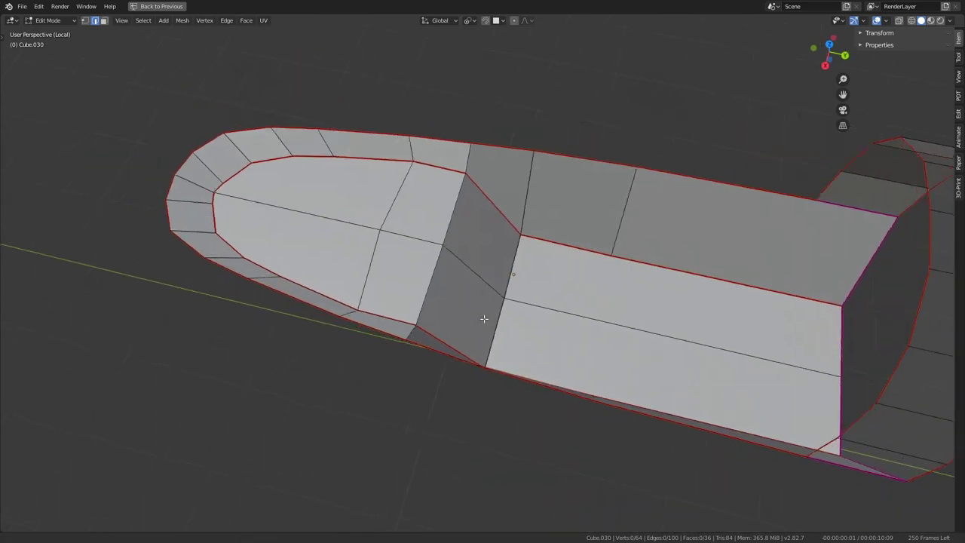
key(KP_7)
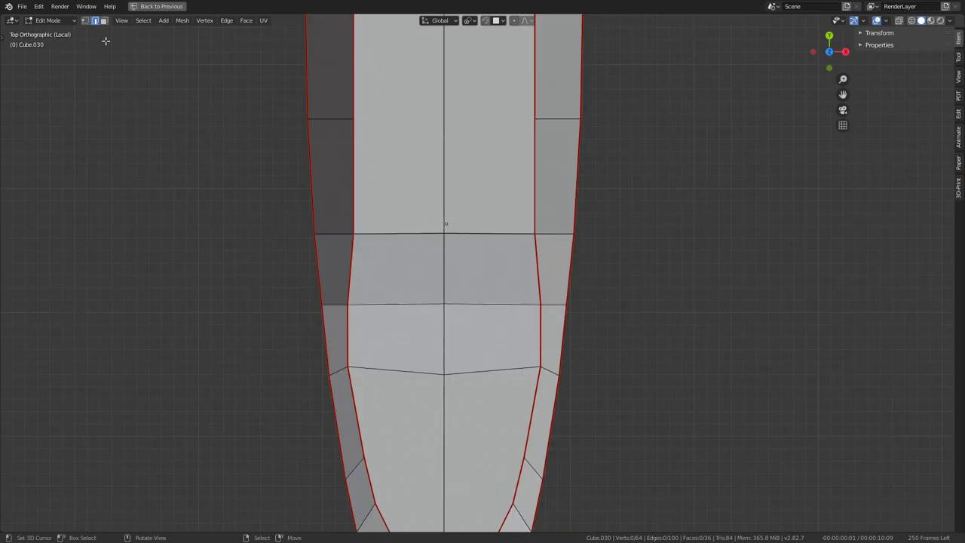
- Flatten a vertex row along Y and slide the end vertices left along X
key(g)
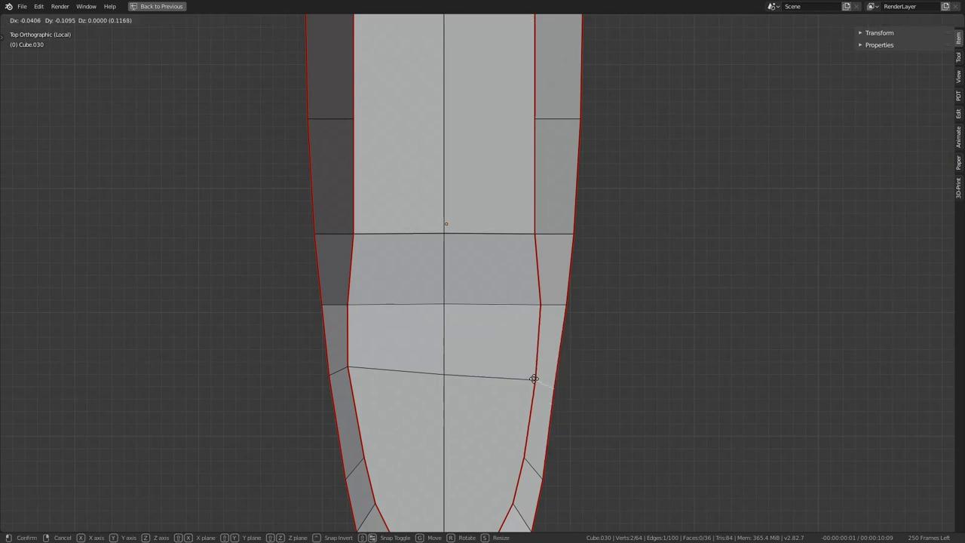
key(Escape)
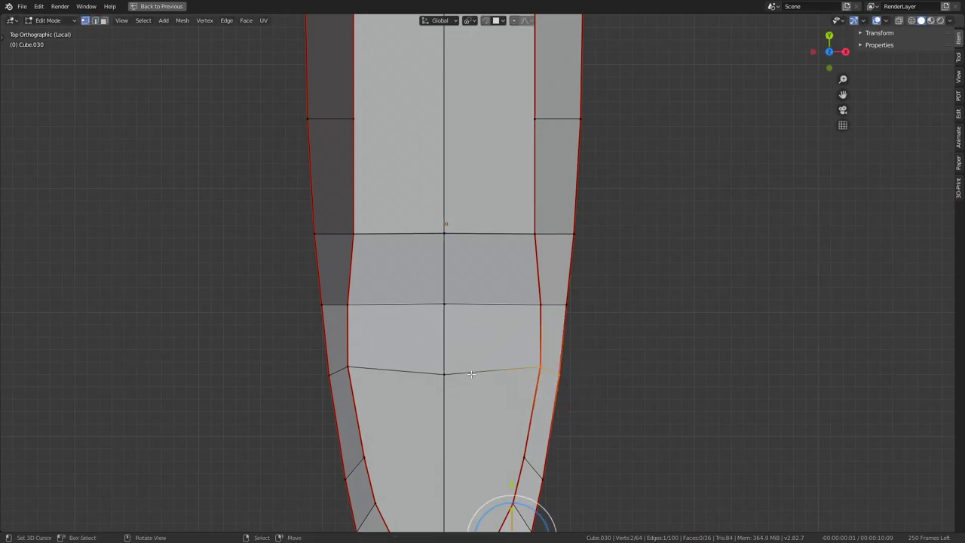
ctrl+click(547, 380)
key(s)
key(y)
text(0)
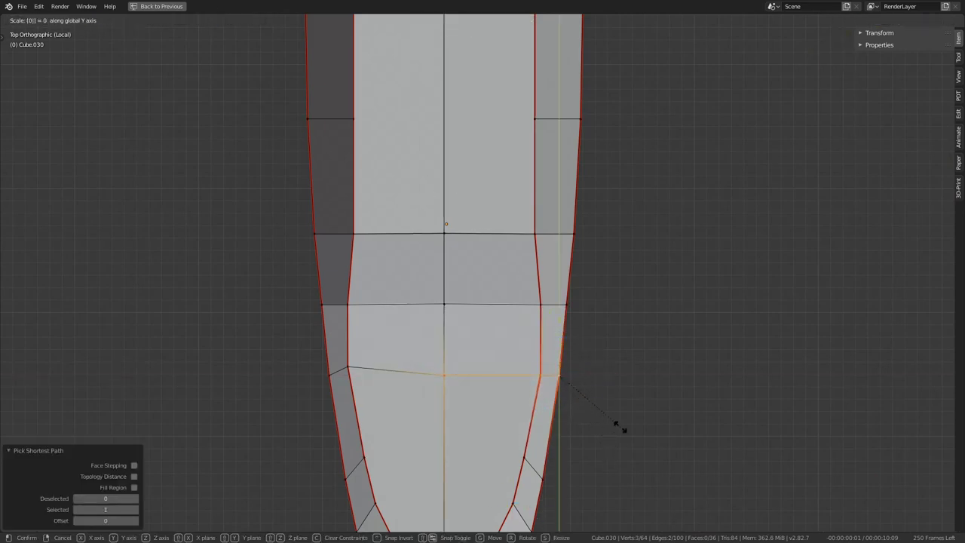
key(Return)
click(559, 374)
key(g)
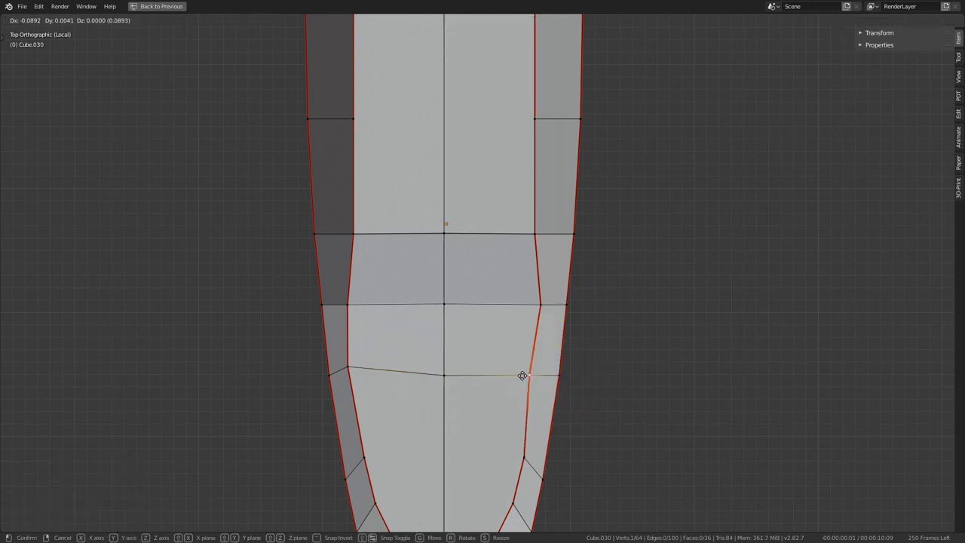
click(522, 375)
click(541, 305)
drag(596, 304, 579, 304)
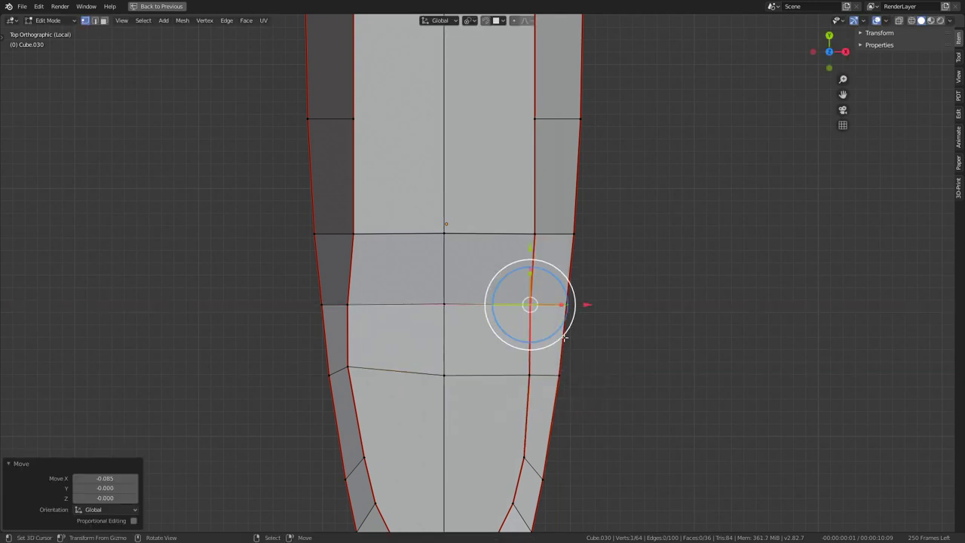
- Box-select the left half of the mesh and delete its vertices
shift+scroll(528, 267, down, 3)
shift+scroll(523, 266, down, 2)
scroll(522, 266, down, 3)
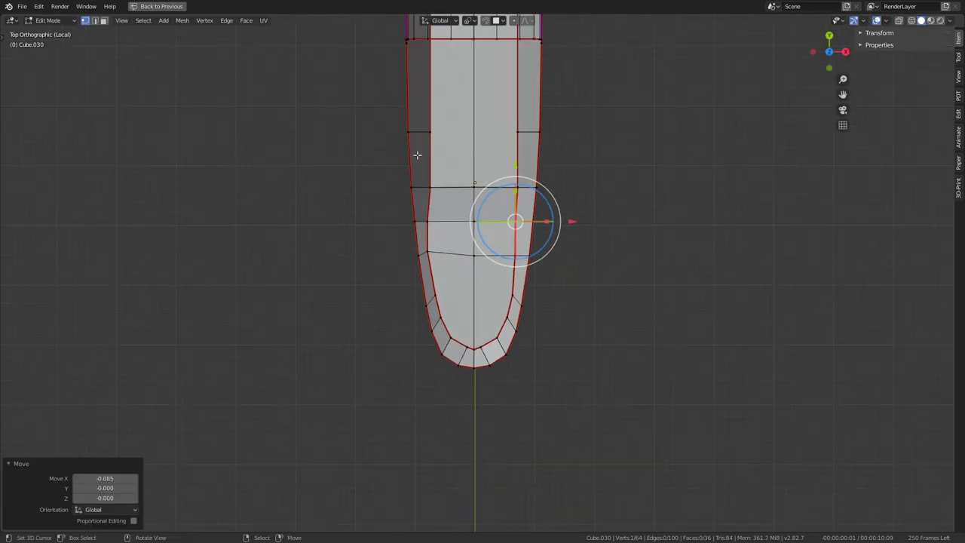
scroll(417, 155, down, 3)
scroll(417, 155, up, 3)
shift+click(417, 154)
middle_drag(417, 155, 460, 266)
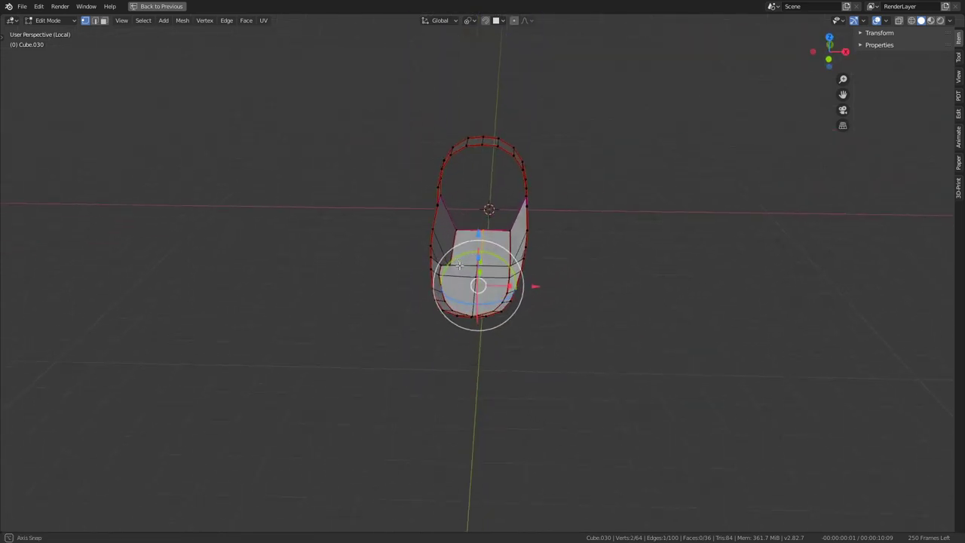
scroll(459, 266, up, 2)
click(461, 339)
key(b)
drag(468, 367, 309, 84)
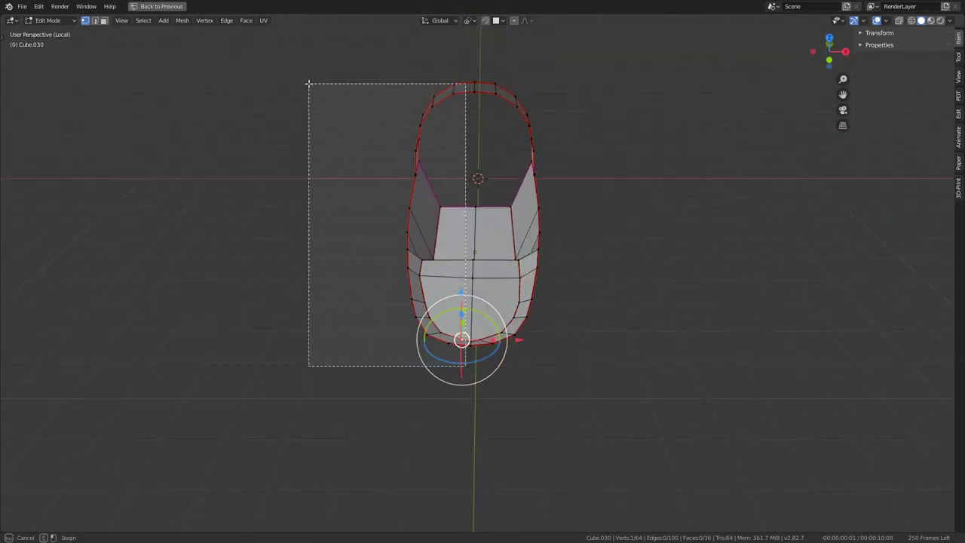
key(b)
drag(467, 125, 431, 59)
key(x)
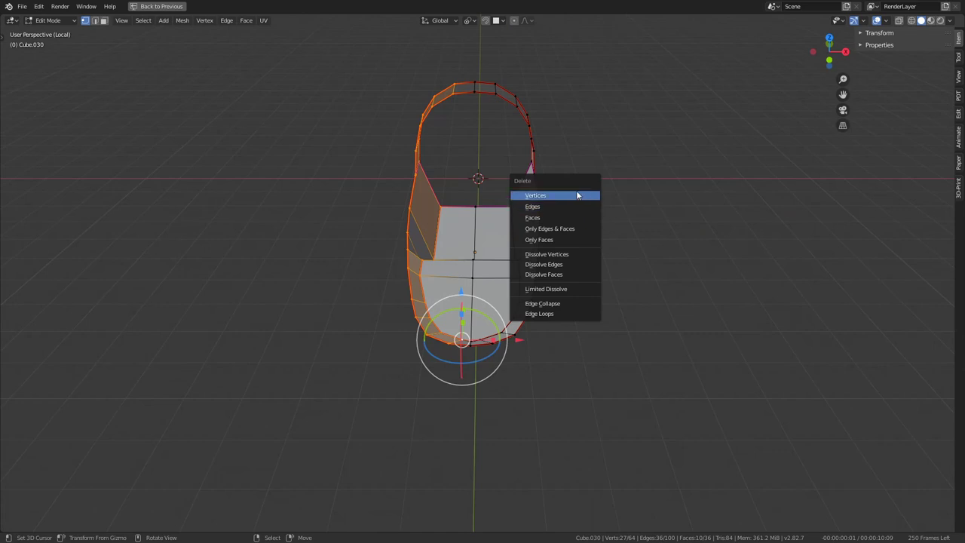
click(581, 193)
- Delete the leftover stray vertex and bring back the full Shading layout
mouse_move(582, 194)
middle_down()
mouse_move(391, 282)
mouse_move(383, 247)
middle_up()
click(392, 282)
key(x)
click(392, 282)
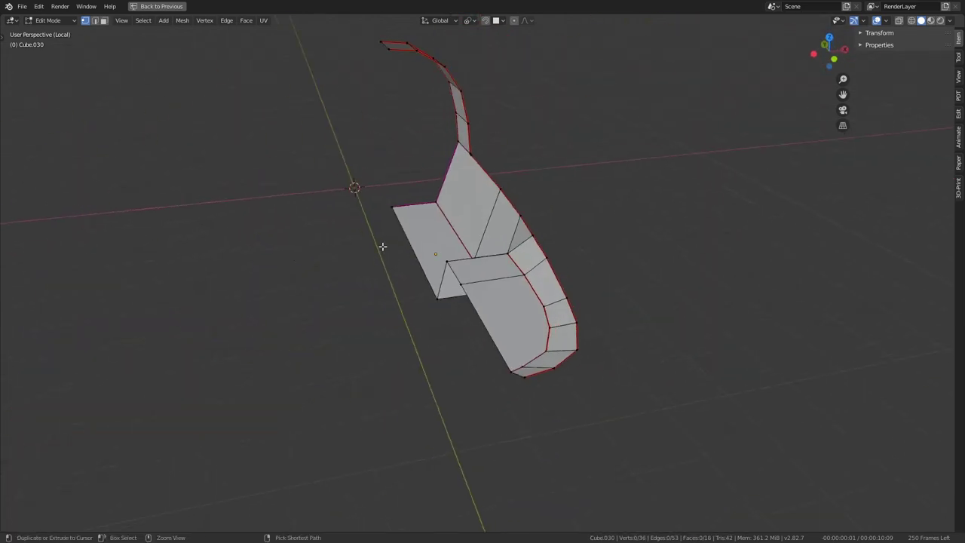
key(ctrl+space)
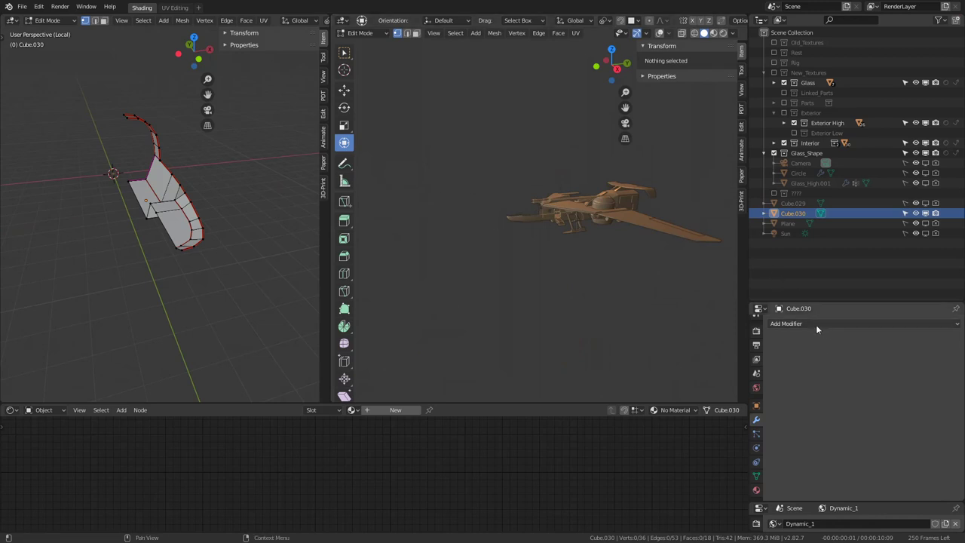
- Add an X-axis Mirror modifier to Cube.030 and check the full shell in both views
click(816, 324)
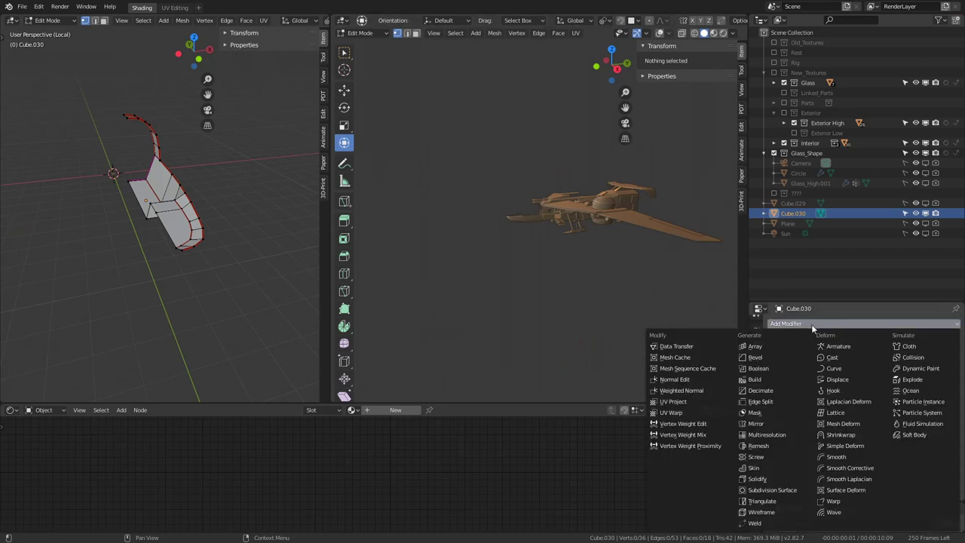
click(756, 424)
middle_drag(69, 236, 77, 163)
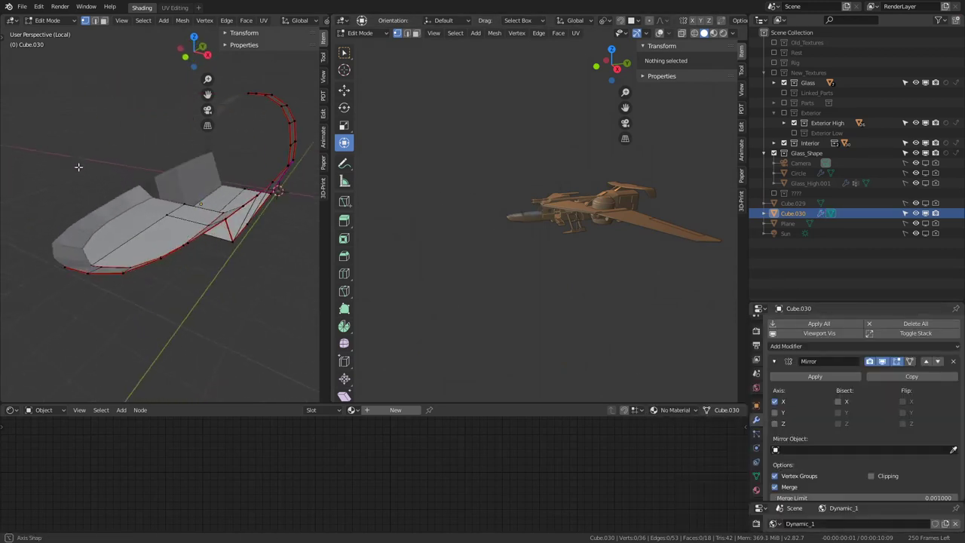
scroll(485, 160, up, 5)
scroll(484, 160, up, 4)
mouse_move(485, 160)
middle_down()
mouse_move(586, 229)
mouse_move(165, 185)
mouse_move(324, 194)
mouse_move(304, 254)
mouse_move(151, 247)
middle_up()
scroll(164, 184, up, 5)
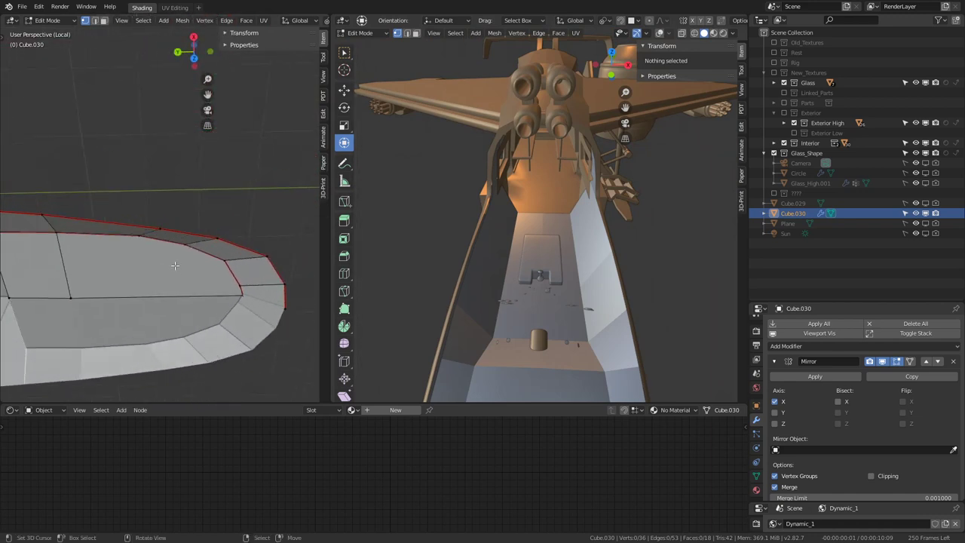
- In a maximized Top view, nudge the rim vertices around the shell's rounded end
click(151, 247)
key(KP_7)
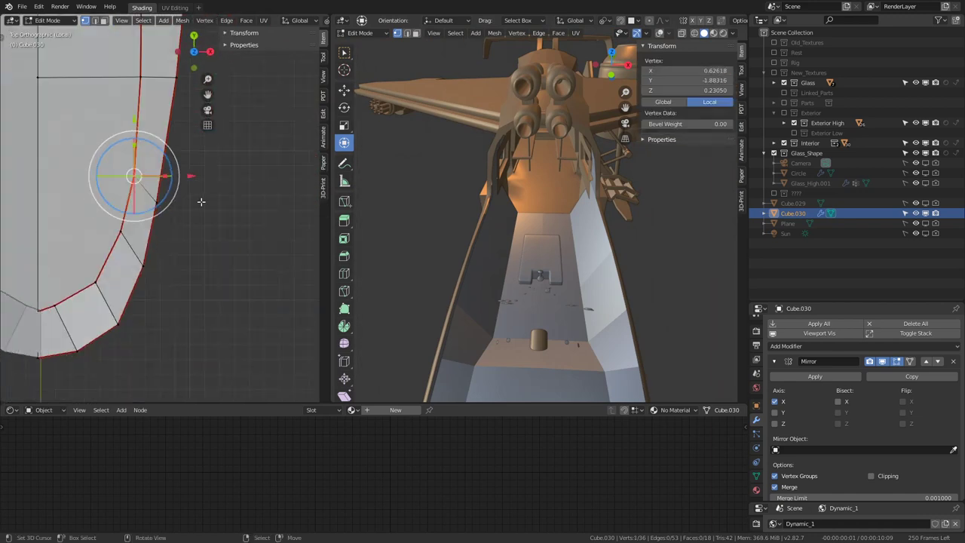
key(ctrl+space)
scroll(236, 169, down, 3)
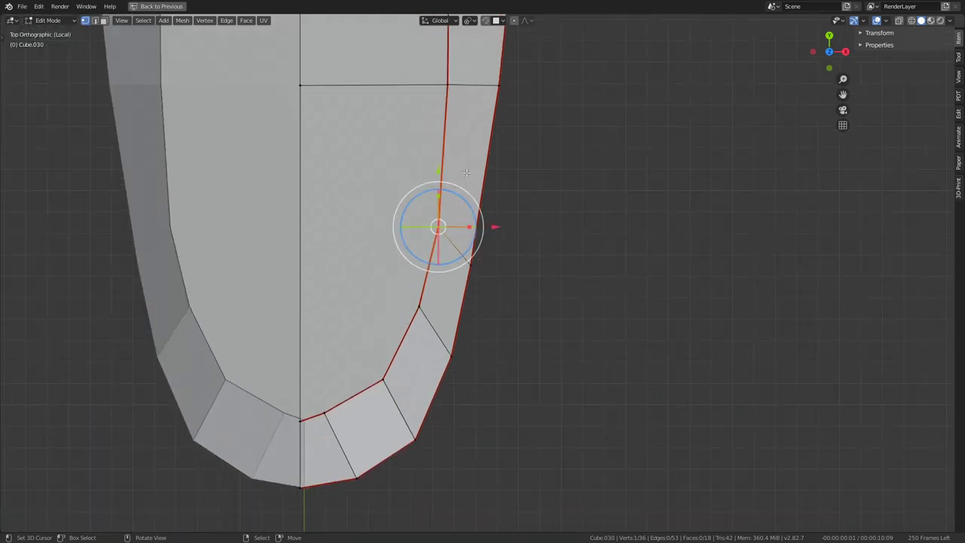
key(g)
click(420, 273)
drag(417, 296, 409, 339)
mouse_move(382, 379)
mouse_down()
mouse_move(372, 394)
mouse_move(384, 406)
mouse_up()
mouse_move(324, 413)
mouse_down()
mouse_move(334, 418)
mouse_move(301, 420)
mouse_move(302, 445)
mouse_up()
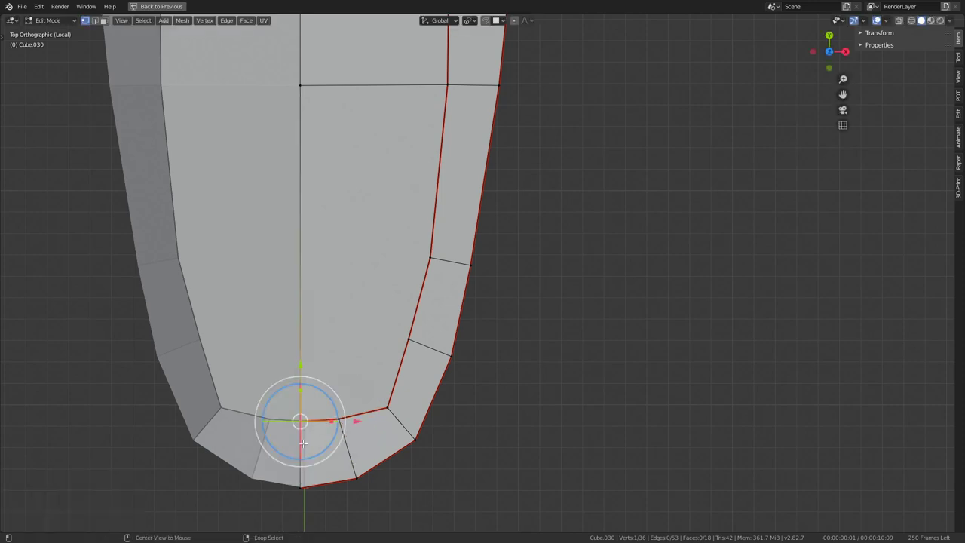
drag(365, 422, 360, 428)
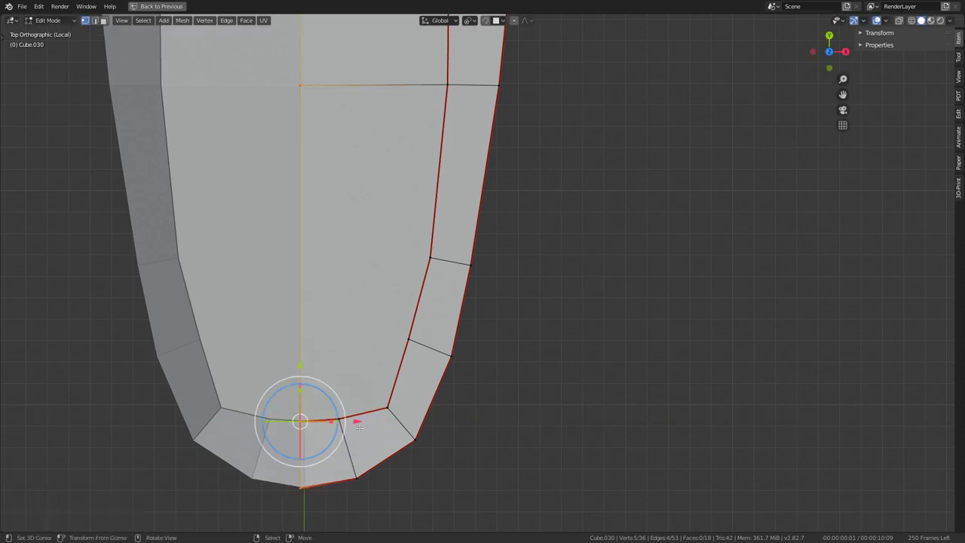
key(ctrl+space)
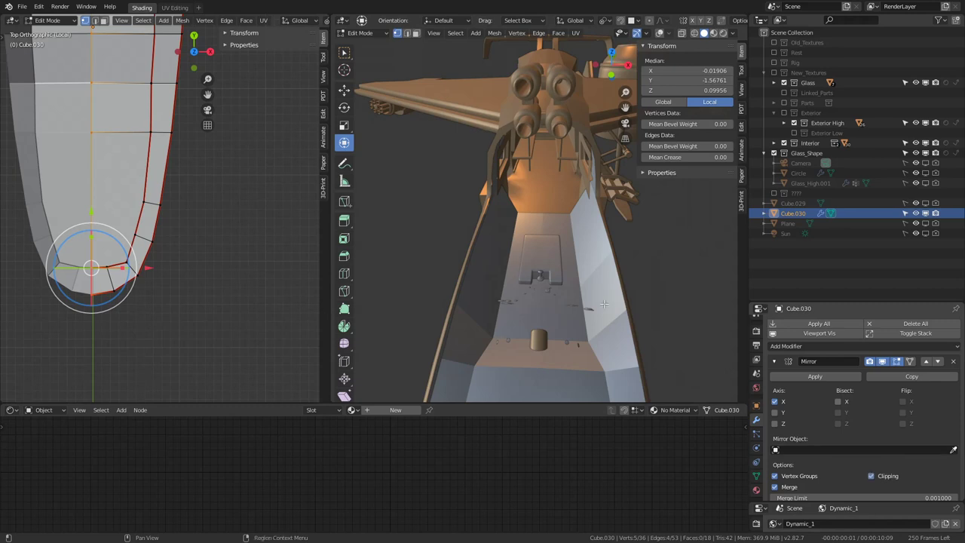
key(ctrl+space)
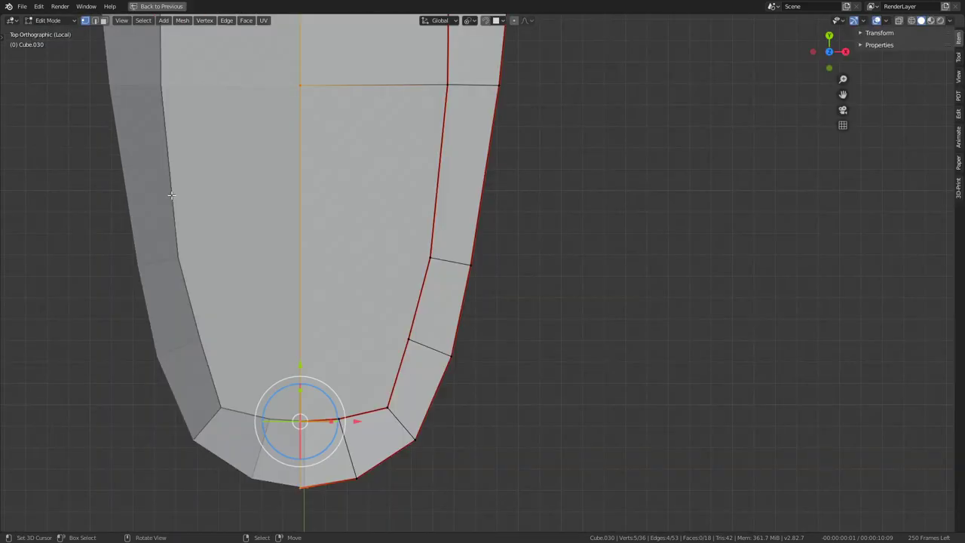
- Reposition the bottom-end vertices with several small grab moves
mouse_move(358, 421)
mouse_down()
mouse_move(373, 415)
mouse_move(362, 422)
mouse_up()
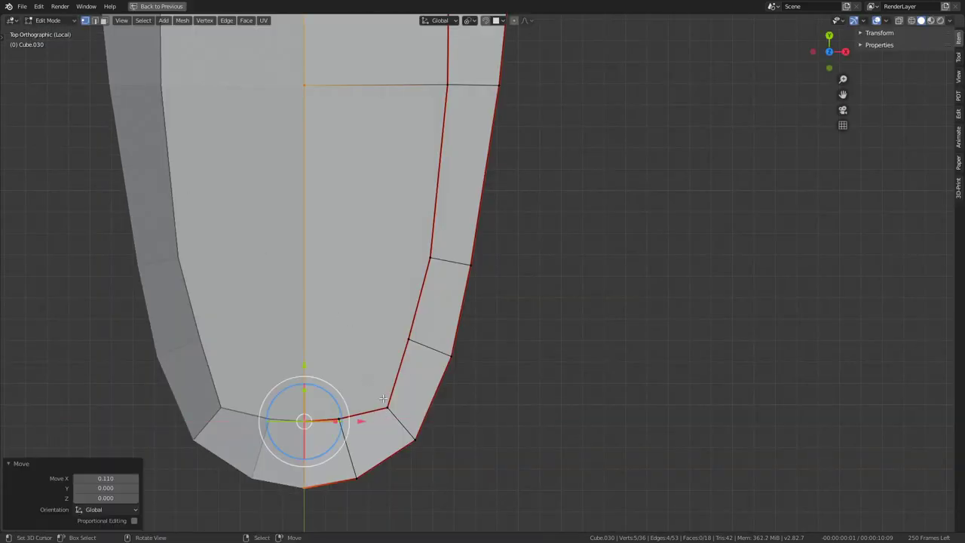
key(ctrl+z)
key(g)
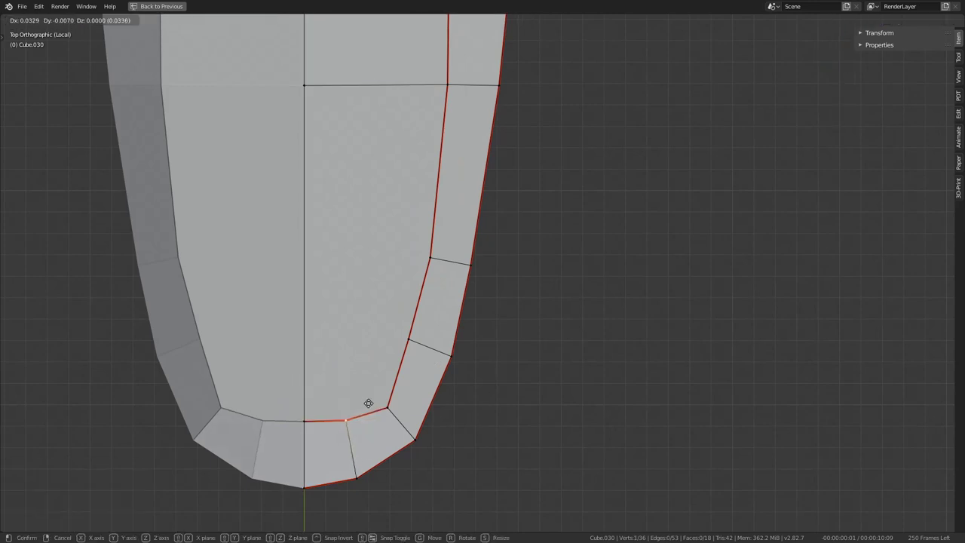
click(366, 401)
key(g)
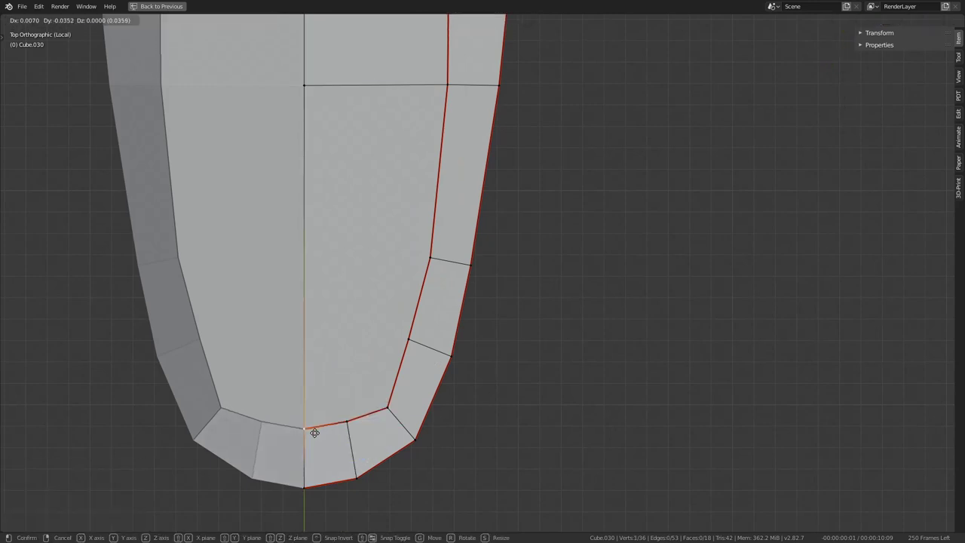
click(318, 429)
key(g)
click(343, 420)
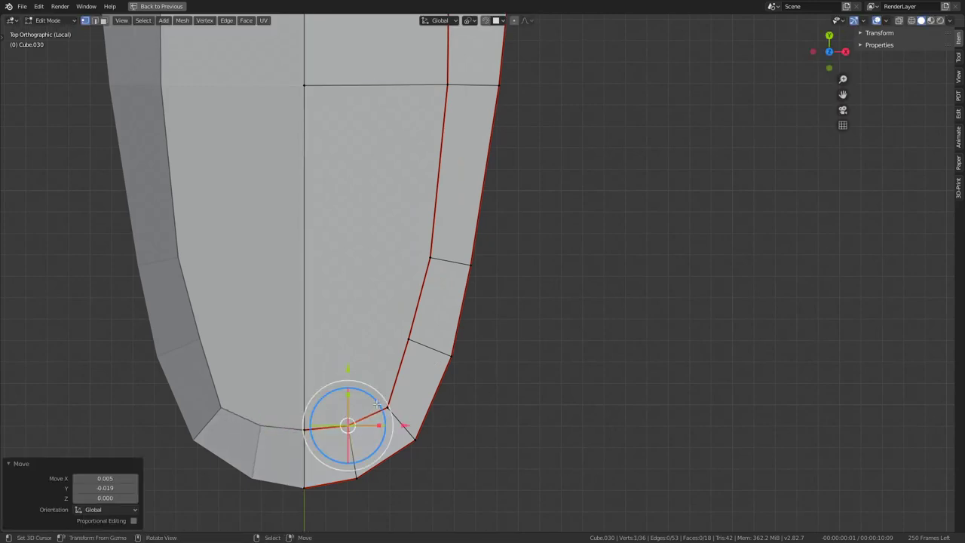
key(g)
key(Escape)
key(g)
click(408, 340)
- Shift the outer rim edge rows slightly along X, one row at a time
scroll(430, 347, up, 3)
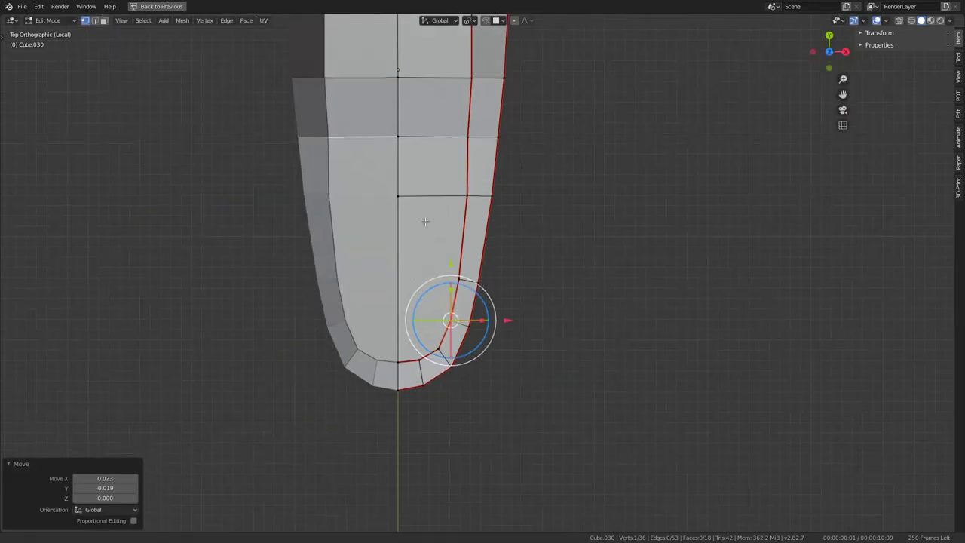
scroll(468, 377, up, 3)
mouse_move(485, 389)
middle_down()
mouse_move(568, 266)
mouse_move(495, 251)
mouse_move(479, 204)
middle_up()
key(g)
key(x)
click(481, 256)
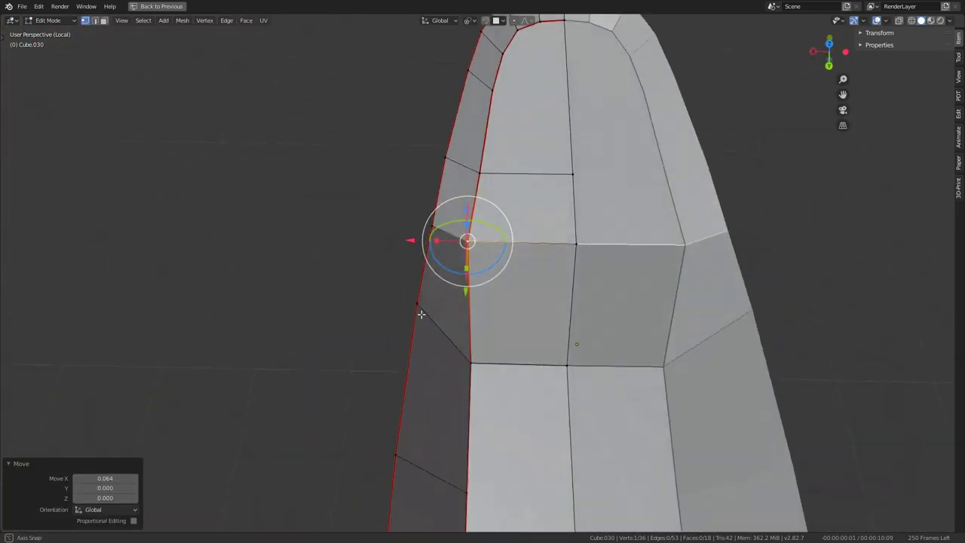
click(473, 155)
key(g)
key(x)
click(419, 157)
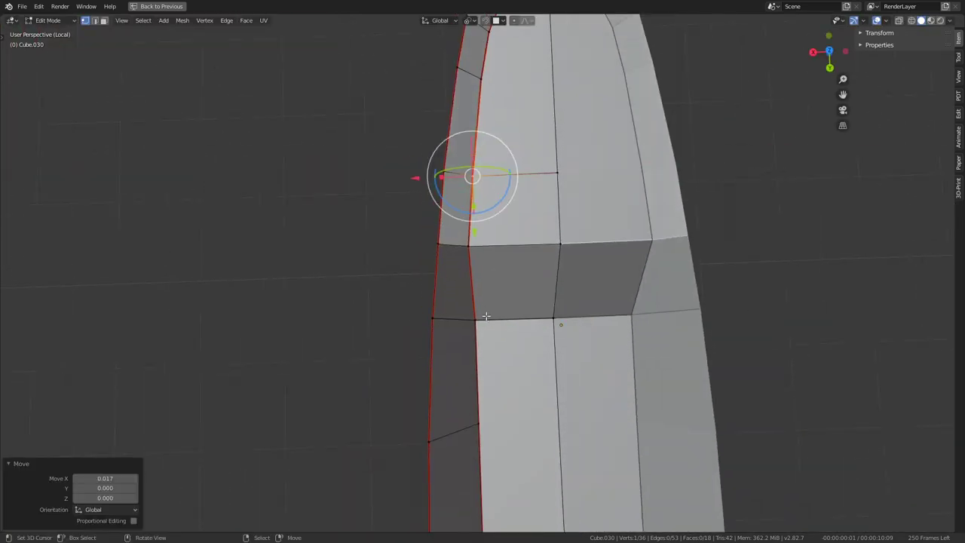
- Nudge a short rim edge 0.015 along X and inspect the adjusted side wall
mouse_move(419, 157)
middle_down()
mouse_move(467, 219)
mouse_move(330, 268)
mouse_move(259, 254)
mouse_move(263, 194)
mouse_move(325, 176)
mouse_move(459, 211)
mouse_move(470, 223)
mouse_move(267, 227)
mouse_move(351, 222)
mouse_move(529, 268)
mouse_move(506, 334)
mouse_move(511, 309)
mouse_move(465, 253)
middle_up()
scroll(471, 223, up, 3)
scroll(470, 223, down, 3)
scroll(352, 221, up, 3)
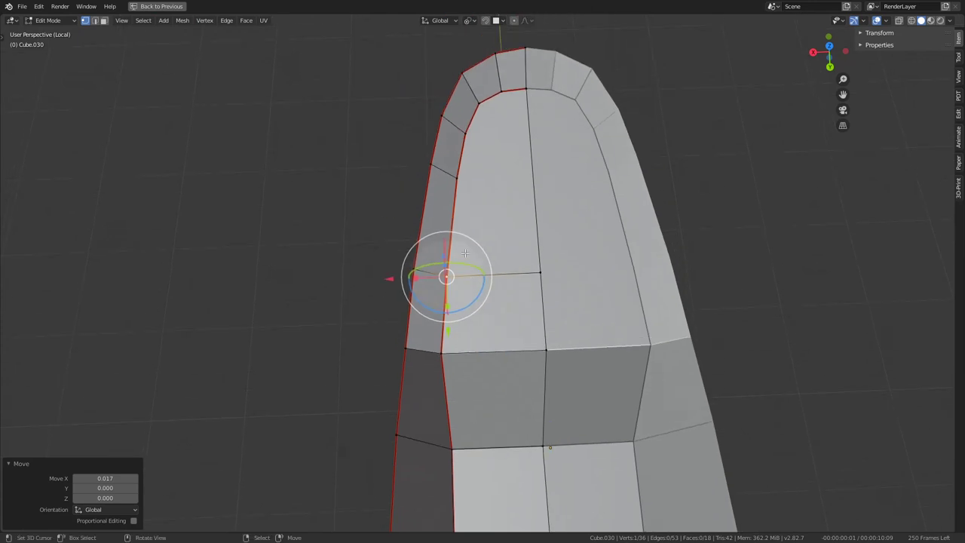
click(472, 147)
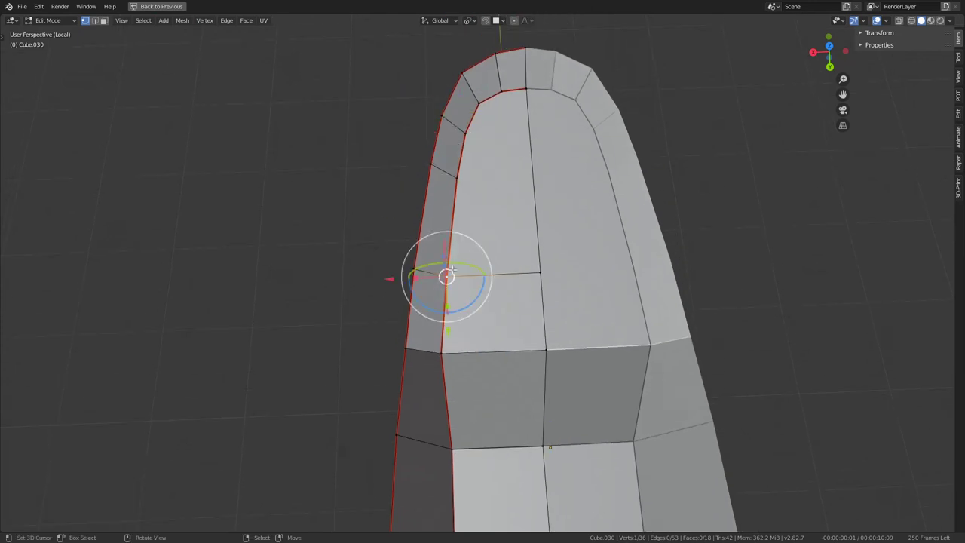
key(g)
key(x)
click(450, 270)
mouse_move(449, 270)
middle_down()
mouse_move(390, 156)
mouse_move(397, 144)
mouse_move(419, 219)
middle_up()
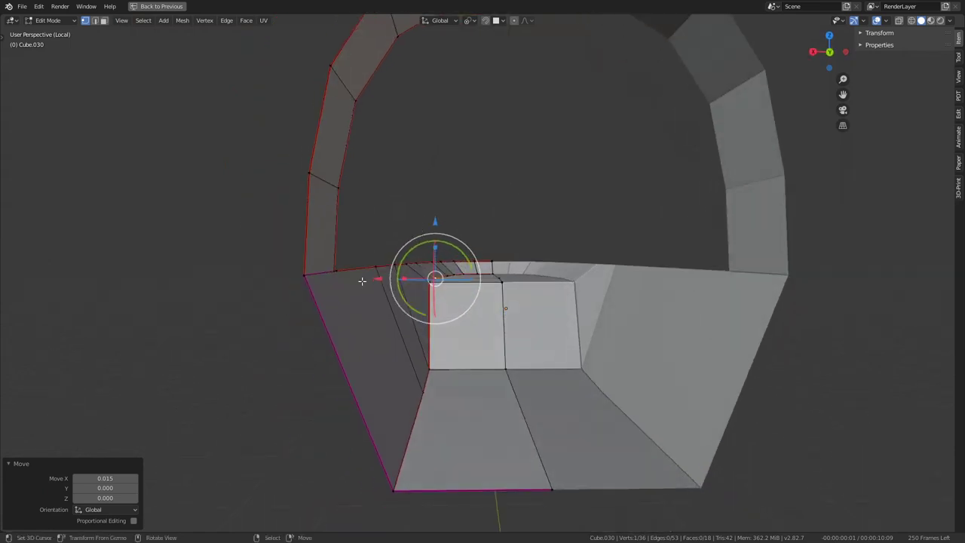
key(shift+grave)
click(616, 312)
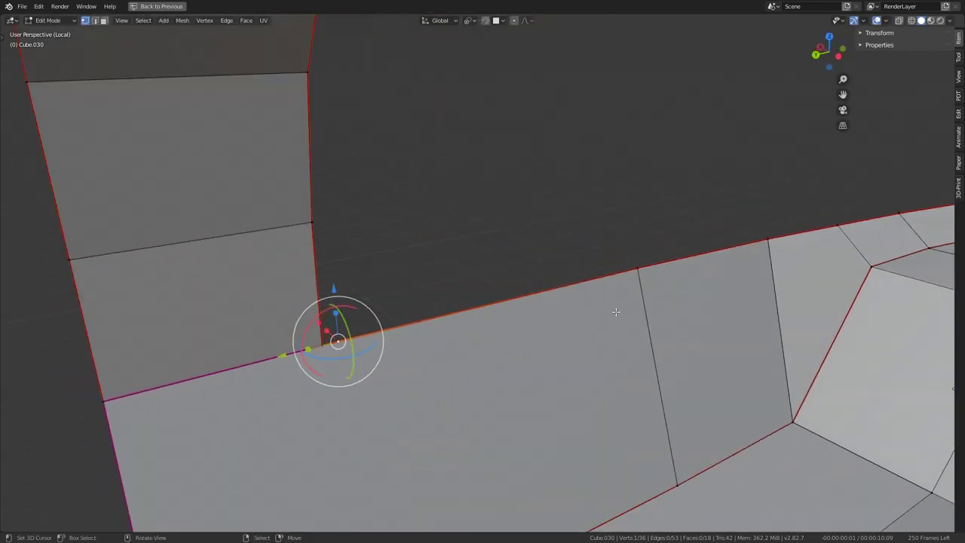
- Slide a floor vertex along its edge with Shift+V
scroll(495, 280, down, 3)
key(shift+grave)
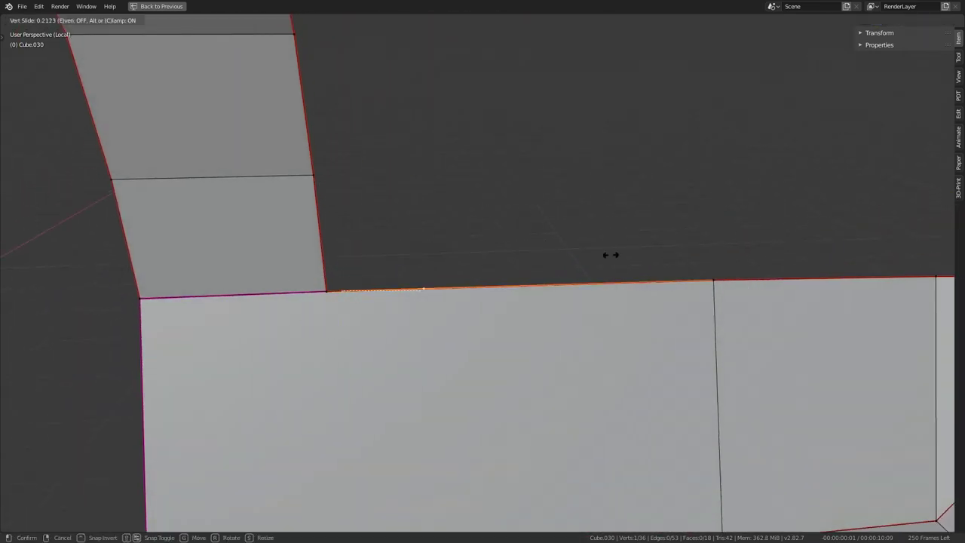
click(610, 254)
middle_drag(610, 254, 580, 258)
key(shift+grave)
click(616, 279)
mouse_move(657, 282)
middle_down()
mouse_move(571, 252)
mouse_move(521, 340)
mouse_move(523, 233)
middle_up()
key(shift+v)
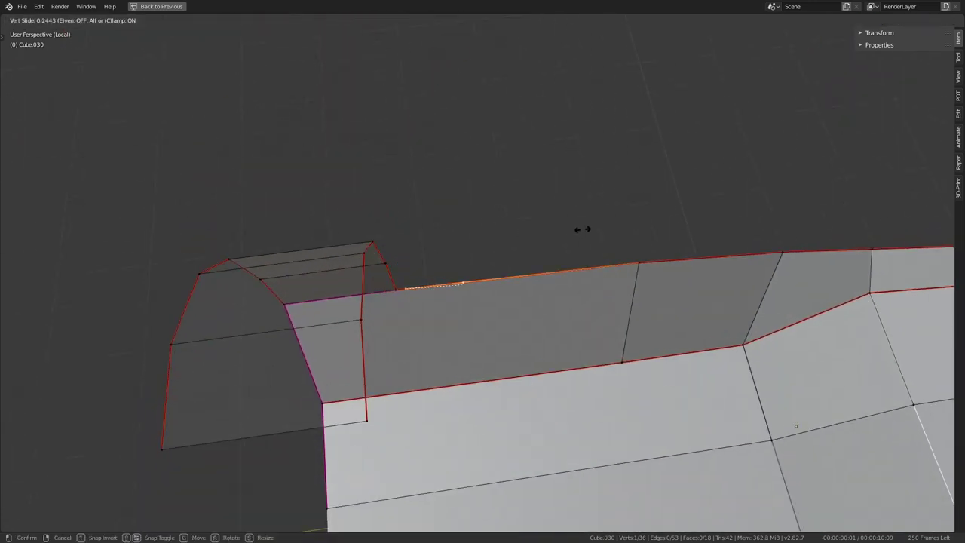
click(619, 229)
middle_drag(619, 229, 600, 223)
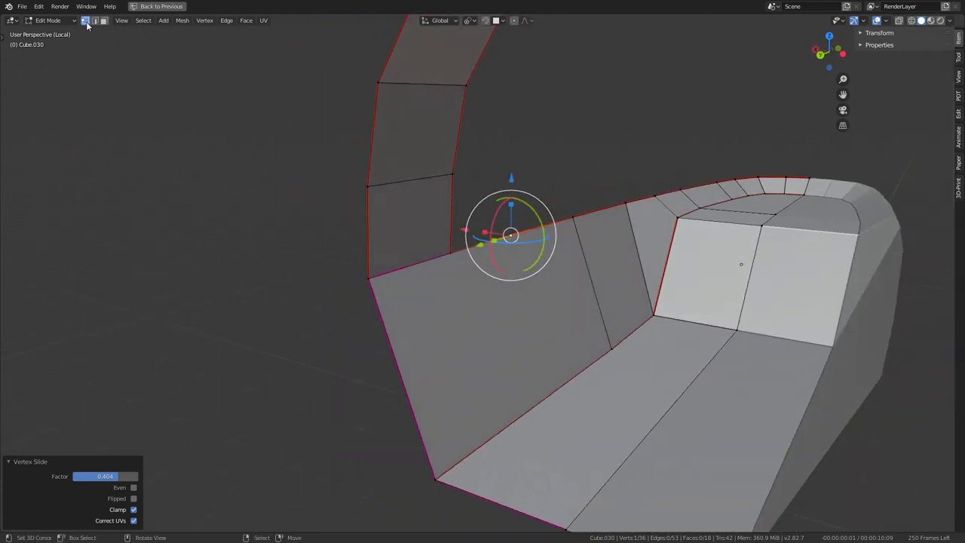
- Try subdividing a side-wall edge, then undo back to the floor edge selection
click(551, 364)
right_click(623, 280)
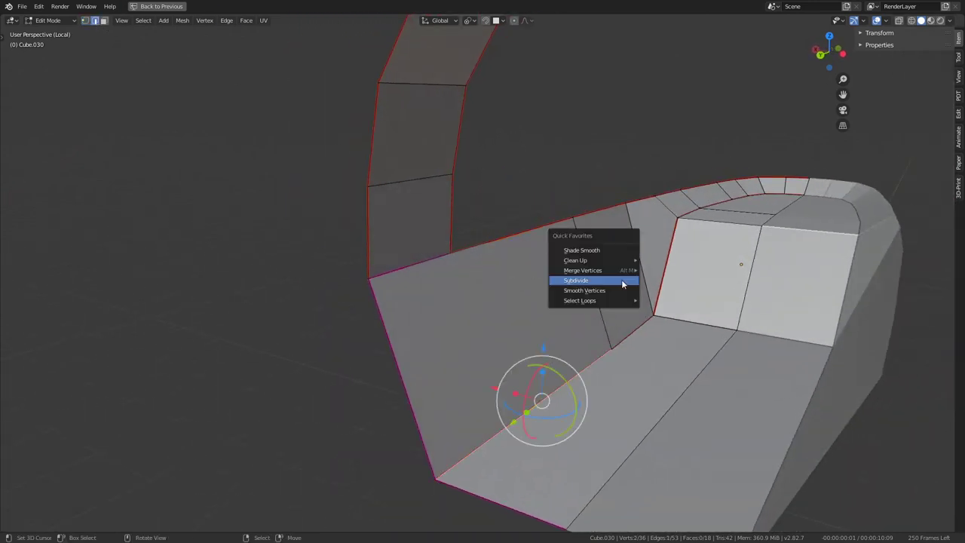
click(606, 282)
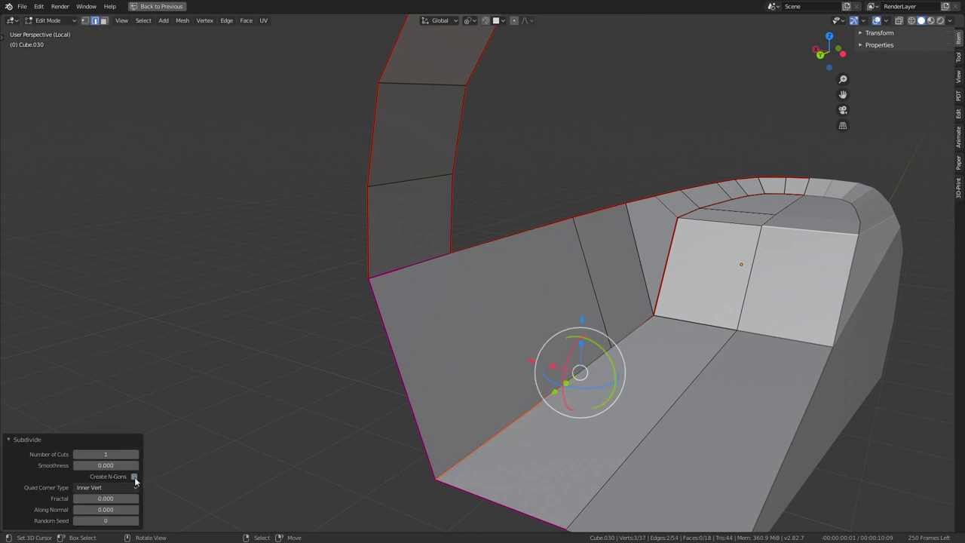
middle_drag(478, 309, 591, 250)
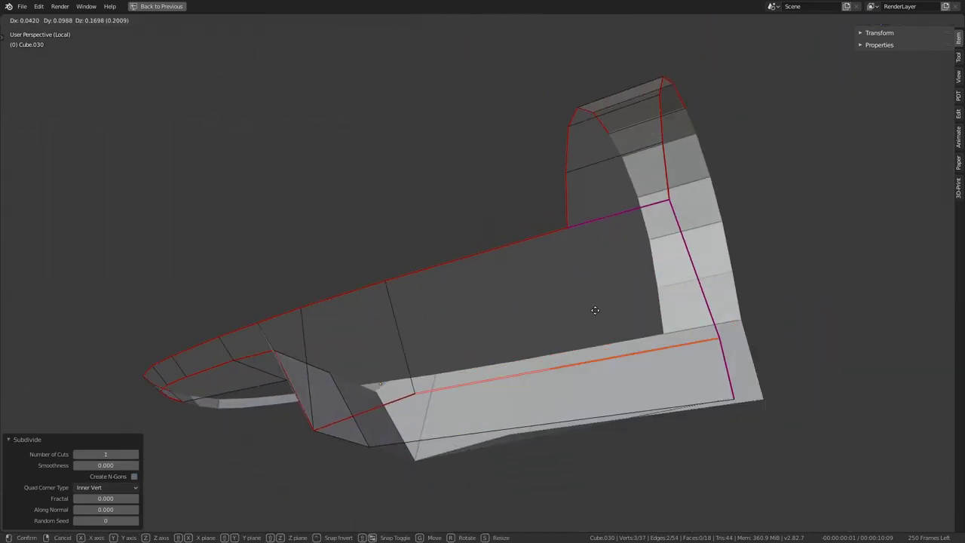
click(580, 388)
mouse_move(588, 213)
middle_down()
mouse_move(610, 233)
mouse_move(485, 284)
mouse_move(546, 391)
middle_up()
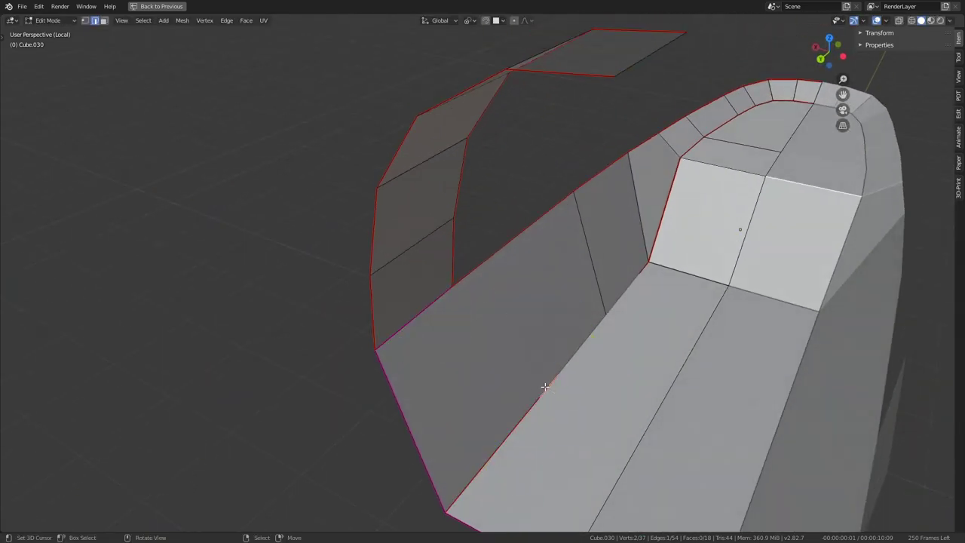
key(ctrl+z)
key(ctrl+z)
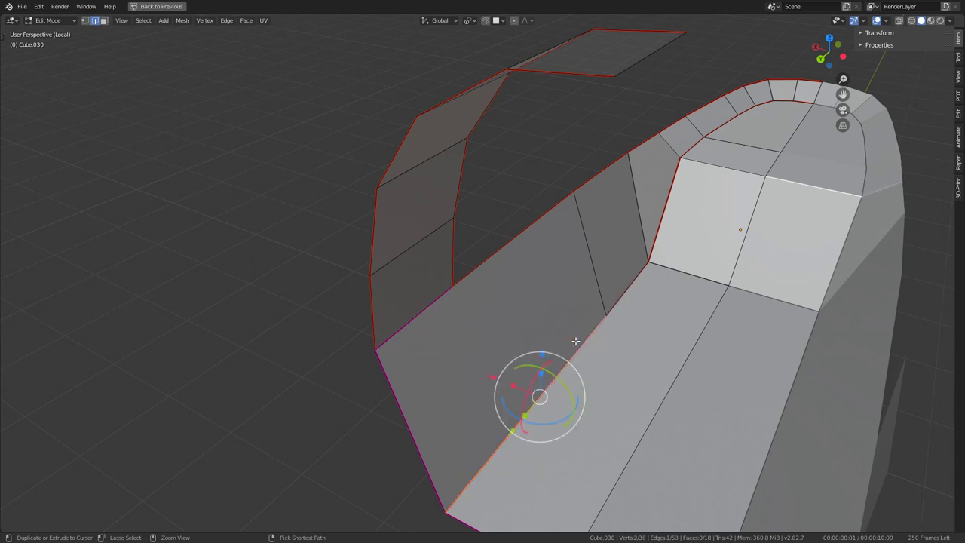
key(ctrl+z)
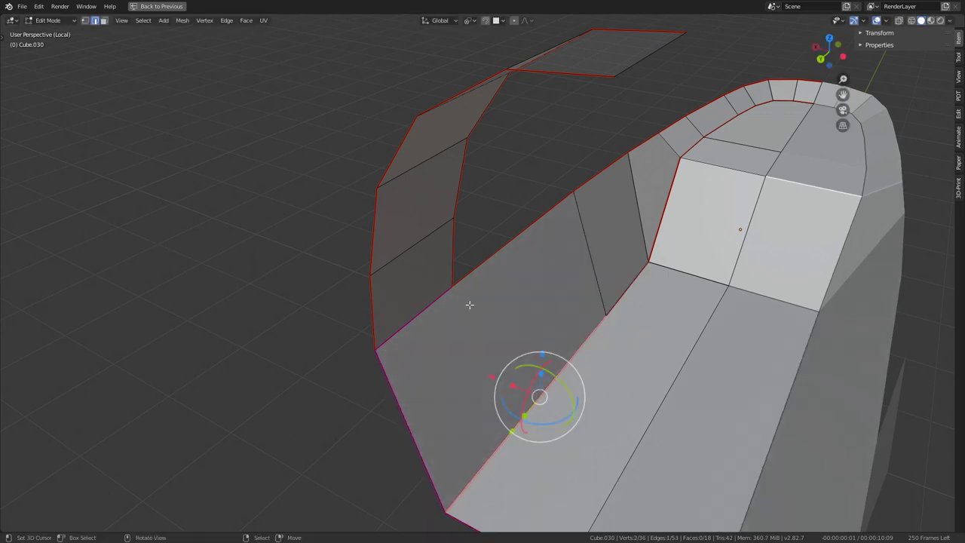
key(ctrl+z)
key(ctrl+shift+z)
key(ctrl+z)
key(ctrl+shift+z)
- Subdivide the floor edges and flatten the new dividing edge along Y
key(q)
click(711, 363)
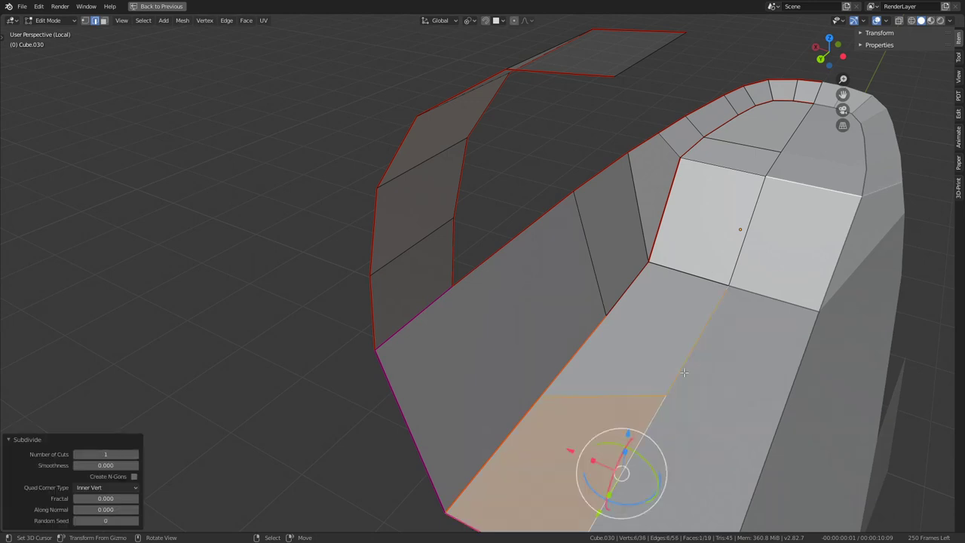
click(616, 382)
key(s)
key(y)
click(741, 238)
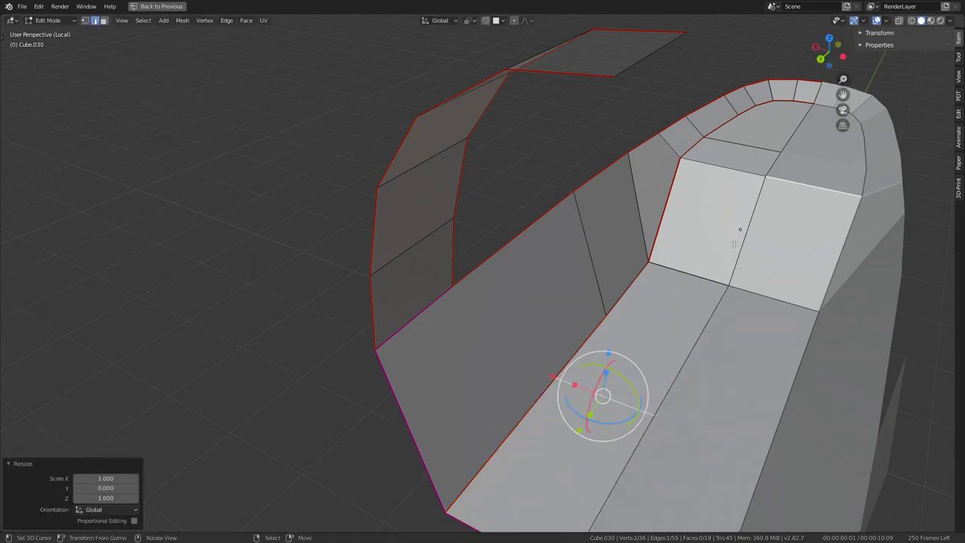
- Slide a wall edge into place and add a second edge to the selection
middle_drag(740, 238, 578, 346)
key(g)
key(g)
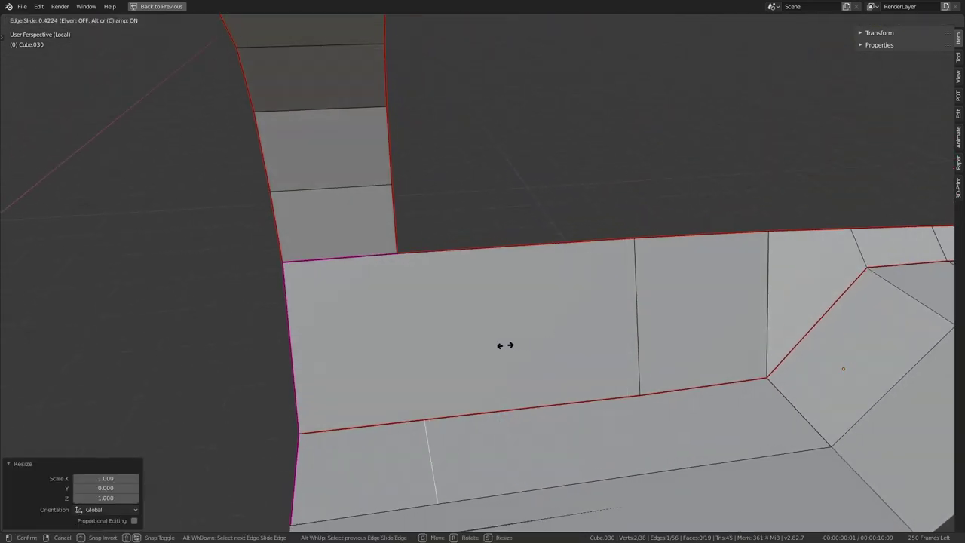
click(492, 346)
key(g)
right_click(483, 236)
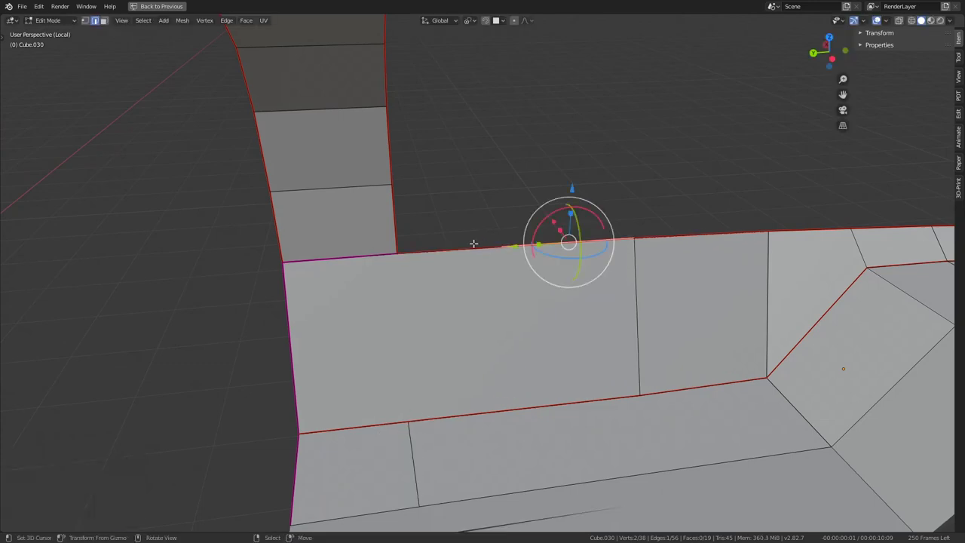
key(g)
right_click(460, 254)
shift+click(488, 407)
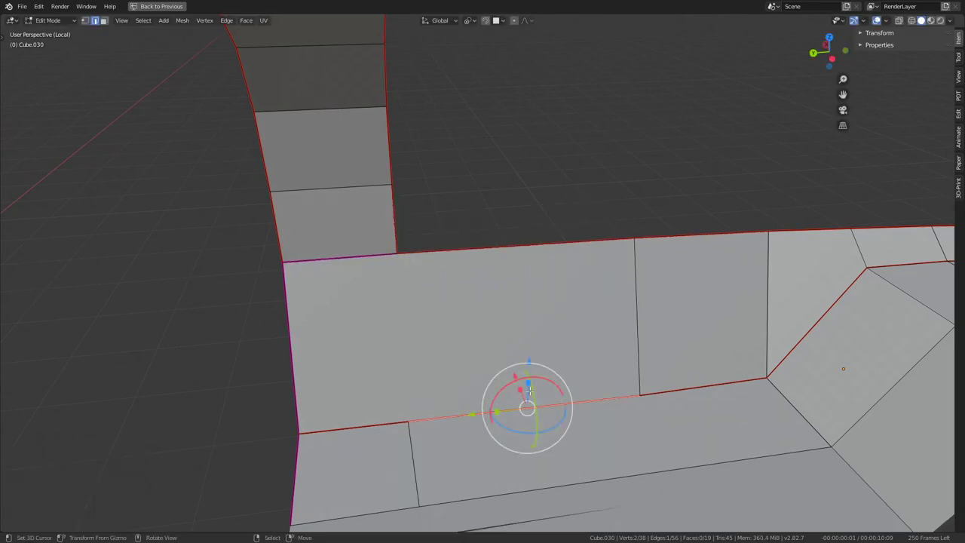
middle_drag(488, 407, 573, 354)
- Try subdividing the two selected edges, then cancel and undo the extra subdivision
key(q)
click(682, 312)
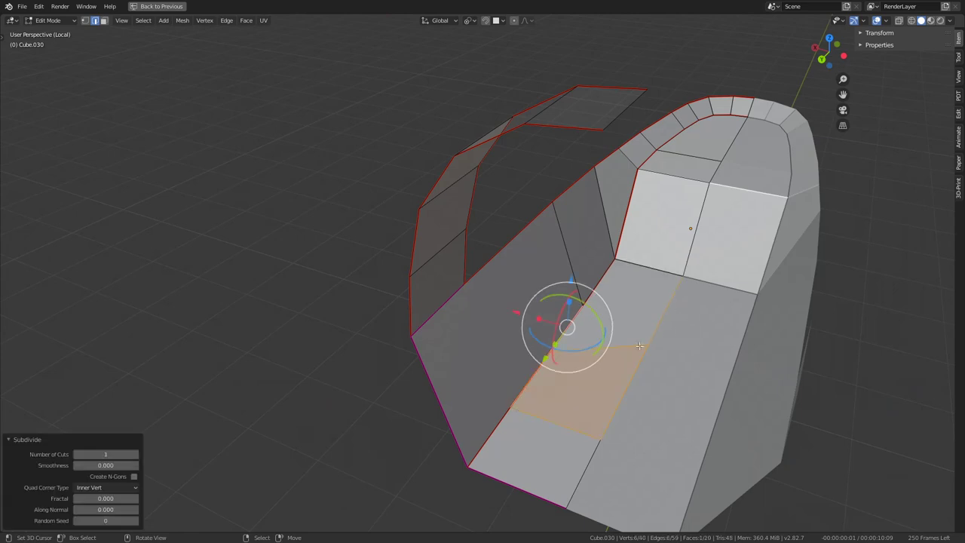
middle_drag(683, 313, 625, 280)
key(s)
key(y)
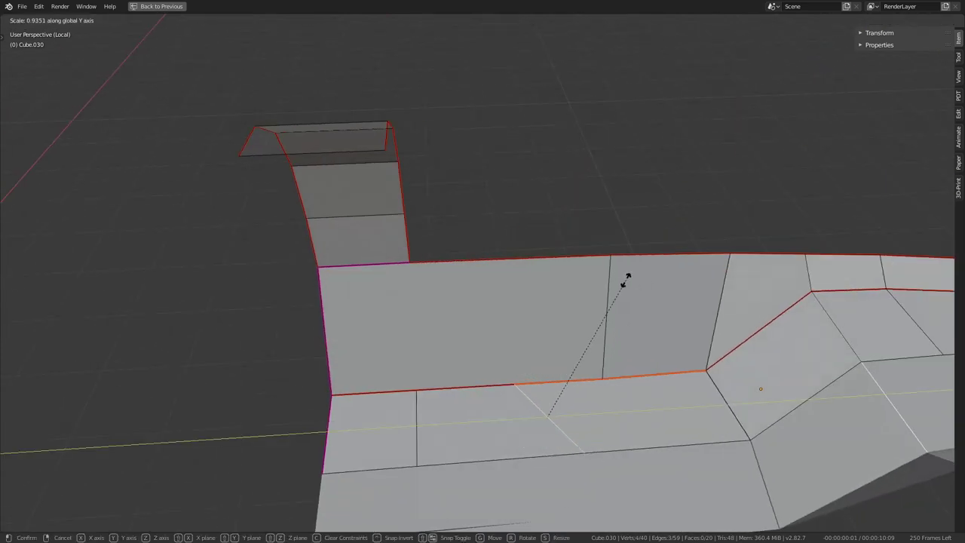
right_click(554, 290)
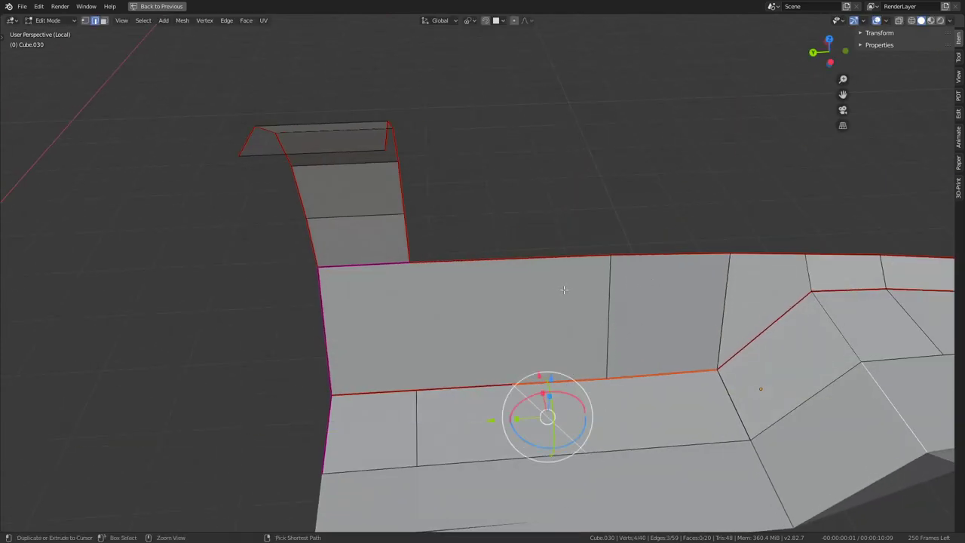
key(ctrl+z)
key(ctrl+z)
middle_drag(565, 290, 498, 298)
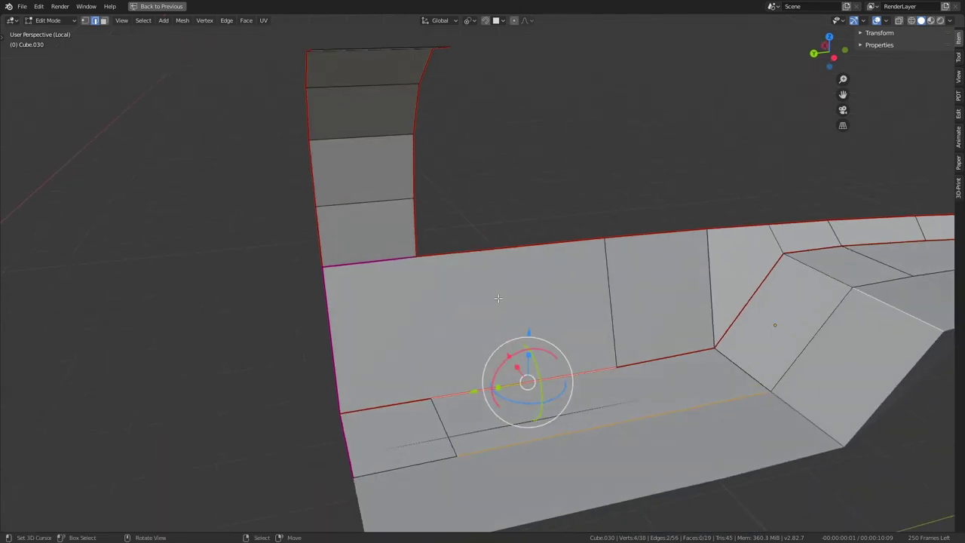
- Knife-cut two vertical edges down the side wall and floor
key(k)
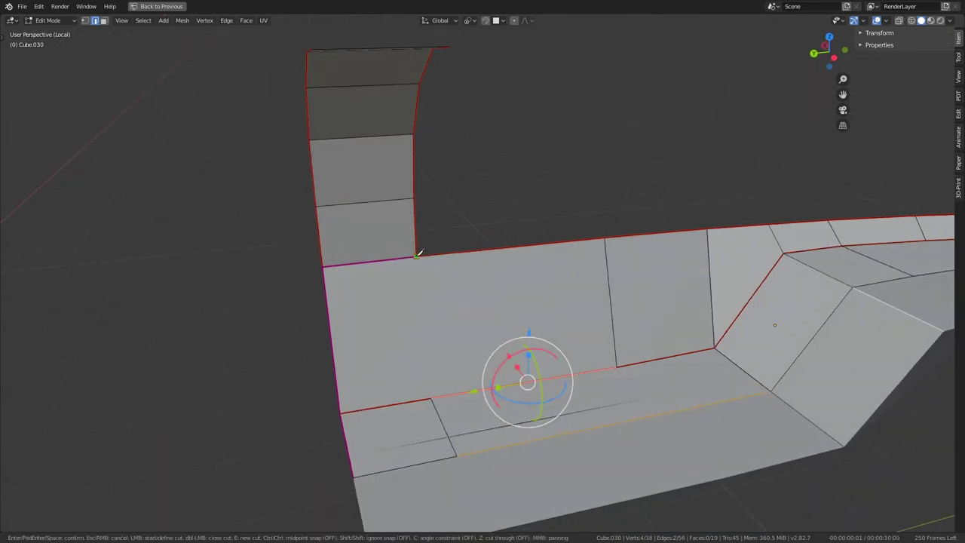
click(430, 397)
key(Return)
middle_drag(460, 376, 640, 324)
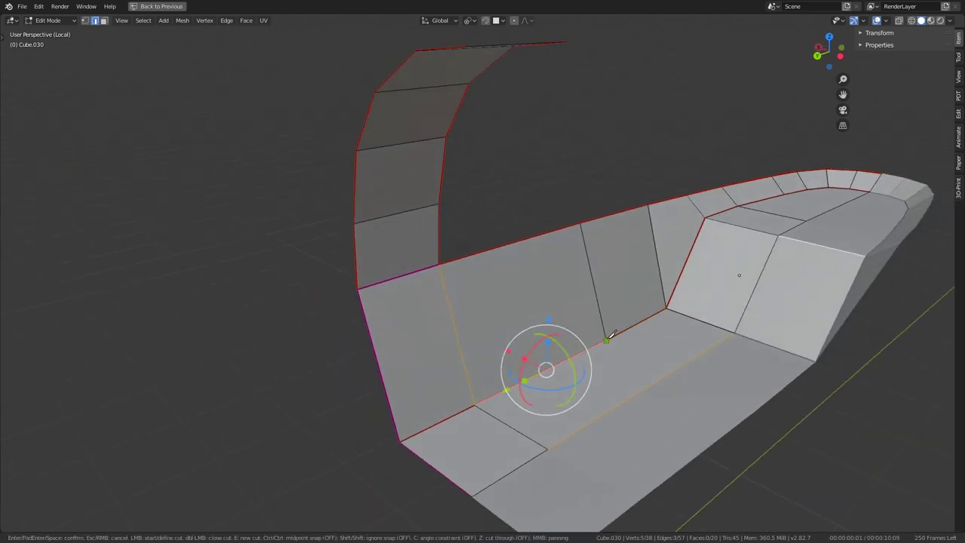
key(Return)
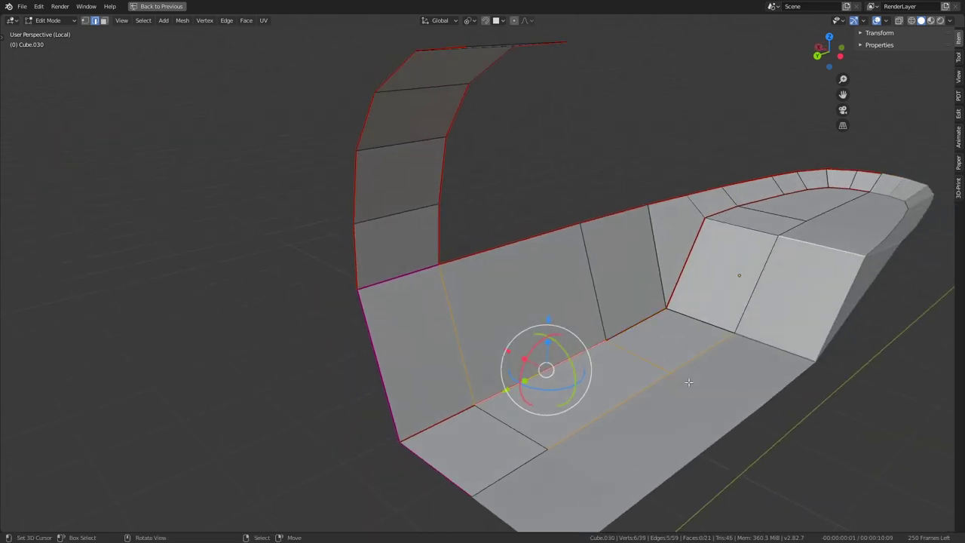
click(534, 243)
key(k)
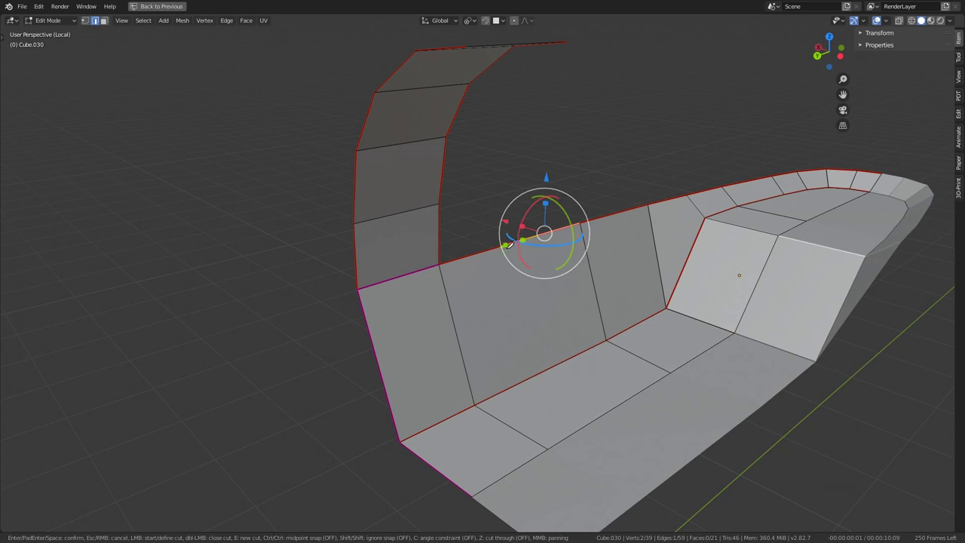
click(510, 243)
middle_drag(510, 243, 497, 415)
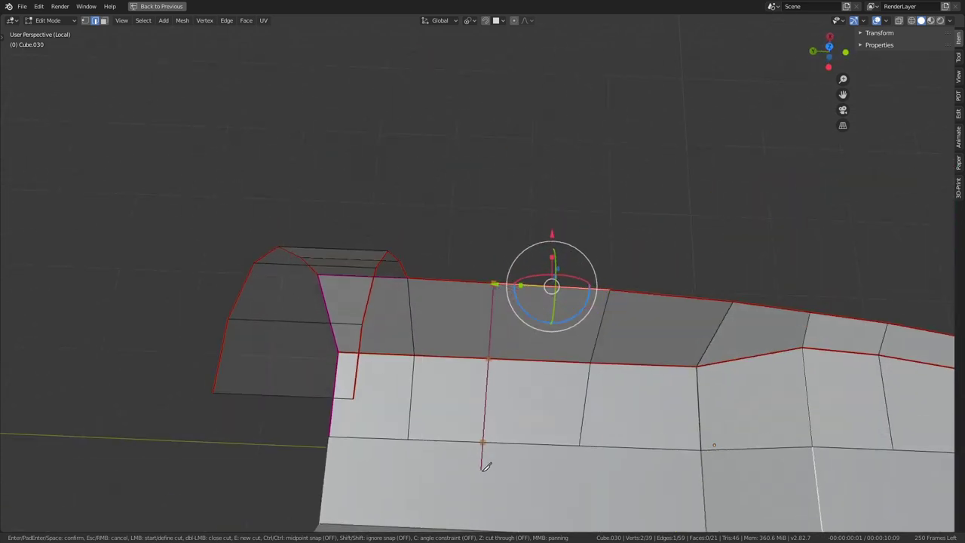
key(Return)
middle_drag(490, 474, 510, 325)
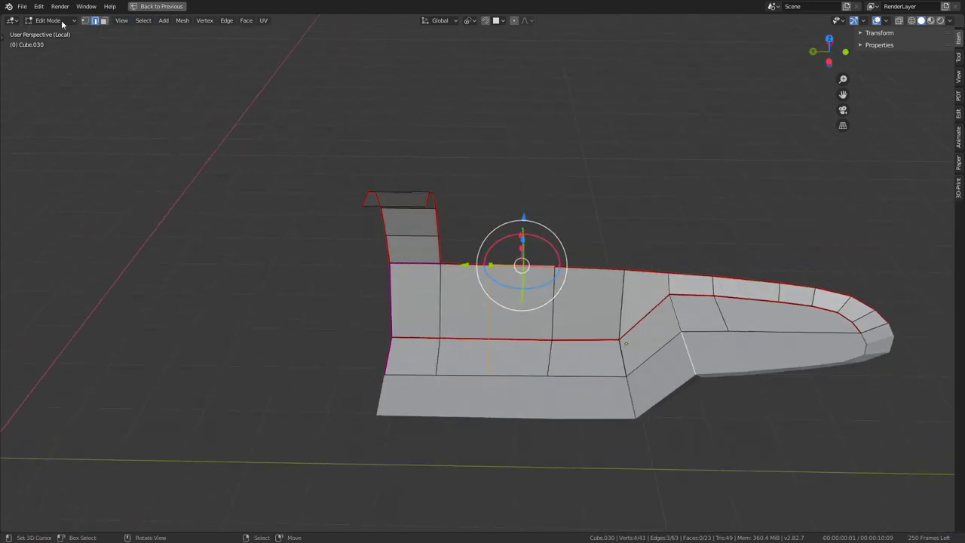
- Scale the middle cut's two vertices to 0 along Y and return to object mode
click(87, 21)
click(549, 374)
shift+click(554, 266)
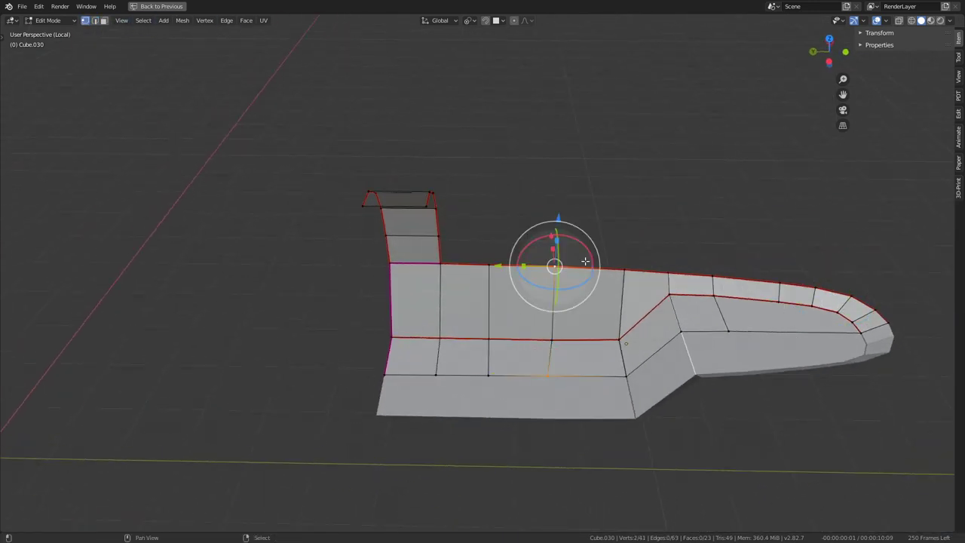
key(s)
key(y)
key(Return)
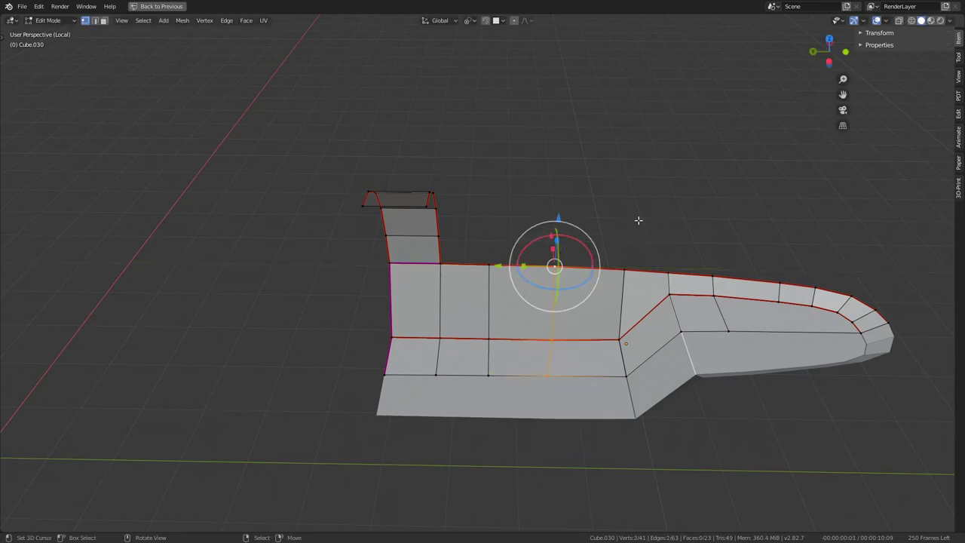
key(s)
key(y)
key(Return)
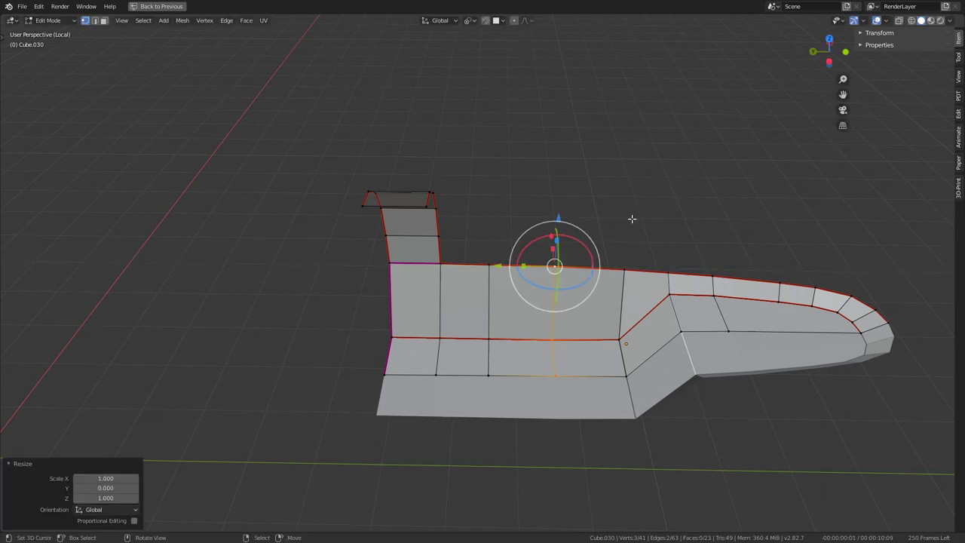
key(Tab)
mouse_move(631, 218)
middle_down()
mouse_move(513, 302)
mouse_move(626, 276)
mouse_move(506, 248)
mouse_move(424, 280)
mouse_move(366, 340)
mouse_move(570, 367)
mouse_move(442, 301)
mouse_move(419, 302)
middle_up()
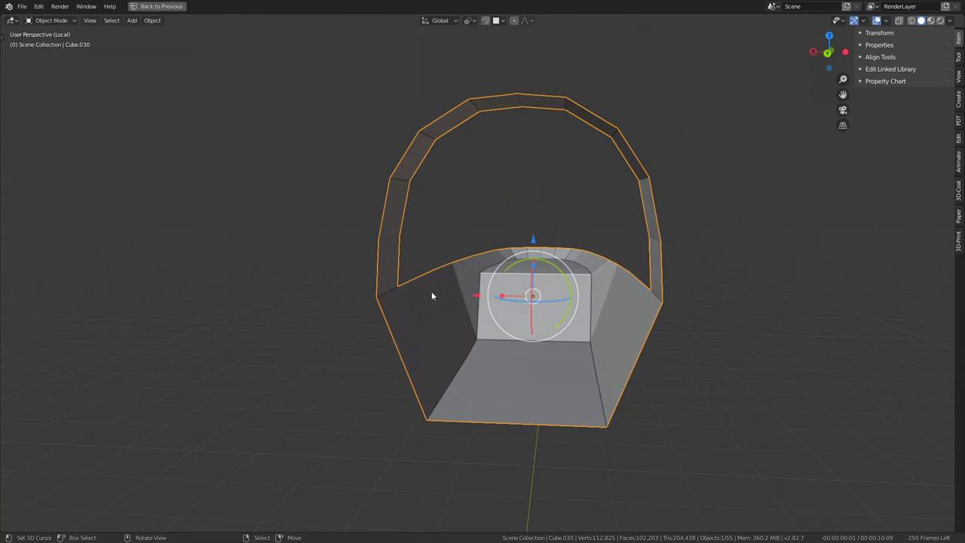
- Restore the multi-view Shading layout and orbit around the cockpit piece and the jet
middle_drag(434, 294, 670, 277)
key(ctrl+space)
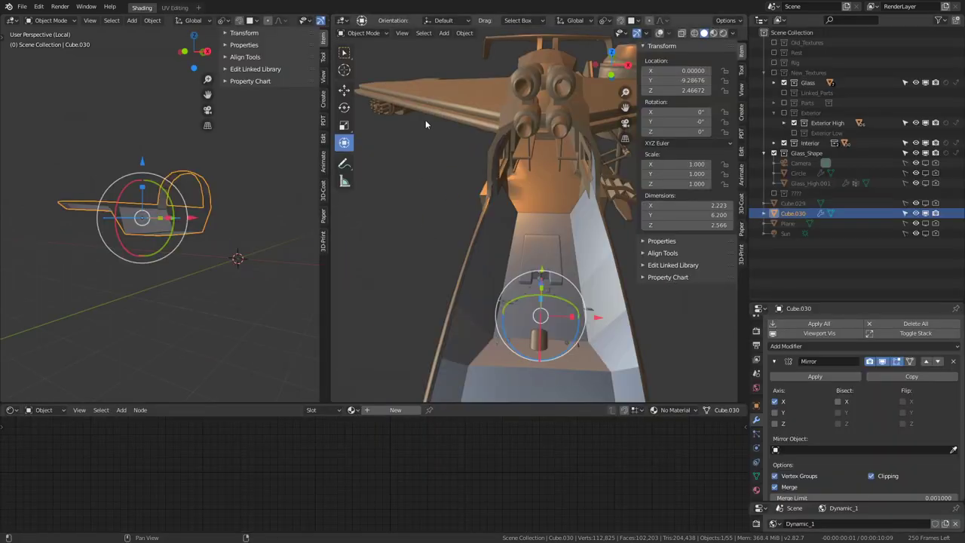
middle_drag(603, 227, 486, 189)
mouse_move(521, 196)
middle_down()
mouse_move(471, 165)
mouse_move(494, 162)
mouse_move(517, 199)
middle_up()
scroll(495, 182, up, 5)
mouse_move(568, 274)
middle_down()
mouse_move(568, 258)
mouse_move(512, 236)
mouse_move(559, 258)
mouse_move(453, 254)
mouse_move(558, 248)
mouse_move(523, 213)
mouse_move(539, 215)
mouse_move(507, 229)
mouse_move(541, 227)
middle_up()
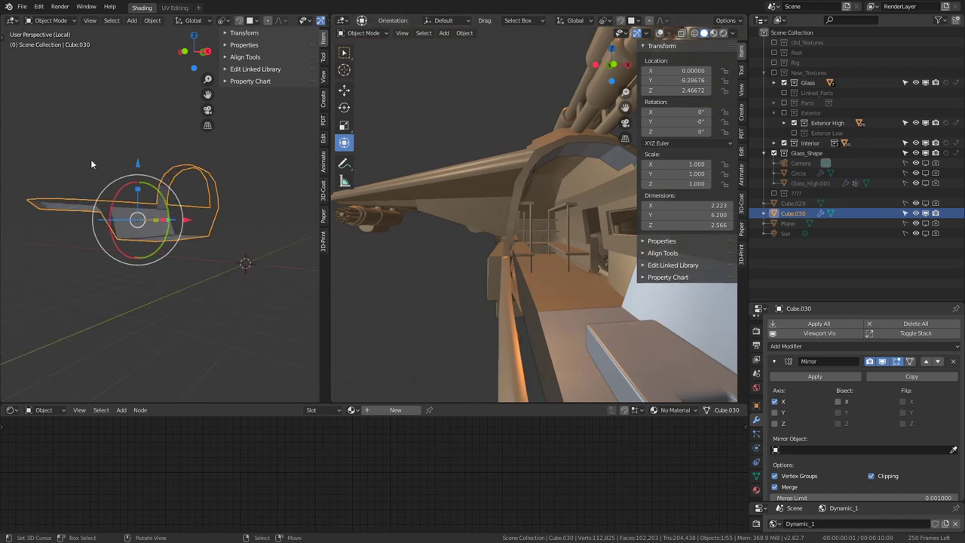
mouse_move(90, 159)
middle_down()
mouse_move(181, 205)
mouse_move(189, 243)
mouse_move(188, 219)
middle_up()
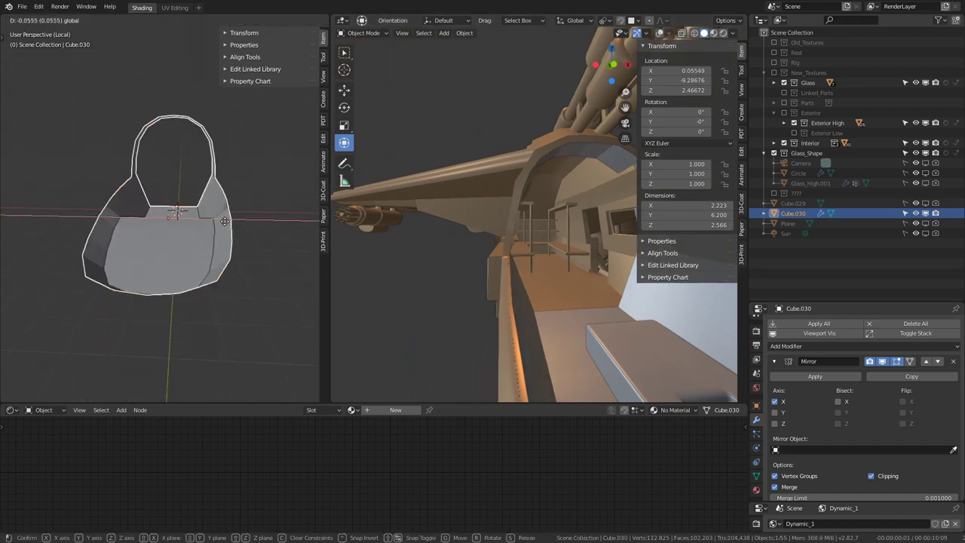
mouse_move(499, 213)
middle_down()
mouse_move(550, 232)
mouse_move(593, 326)
middle_up()
- Snap the 3D cursor to the cockpit's bottom front vertex and set the object origin there
key(Tab)
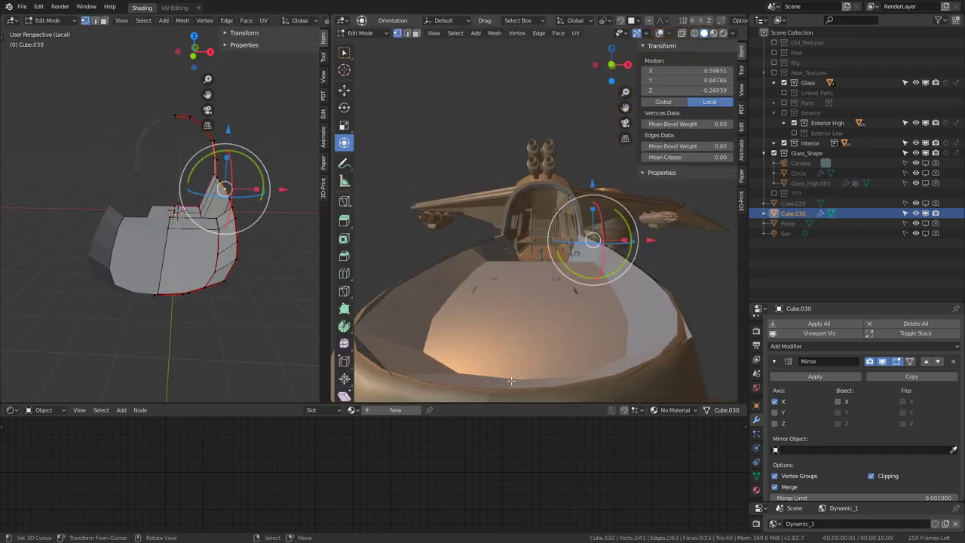
key(Tab)
key(Tab)
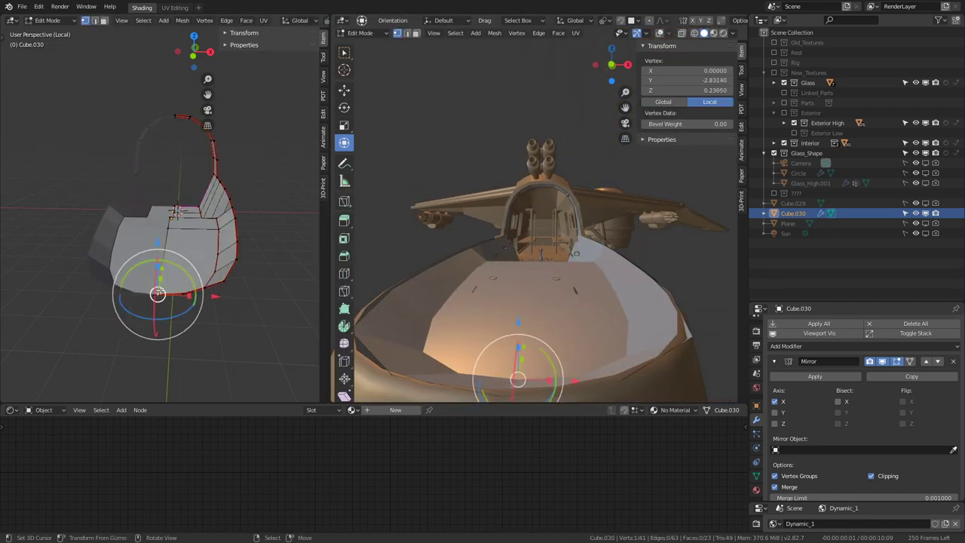
middle_drag(177, 213, 183, 261)
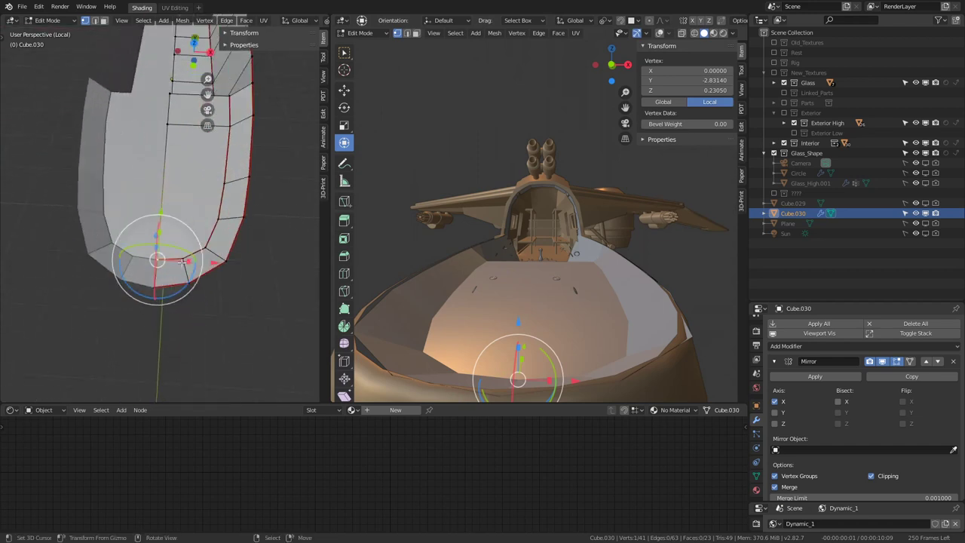
click(156, 288)
key(shift+s)
click(220, 284)
key(Tab)
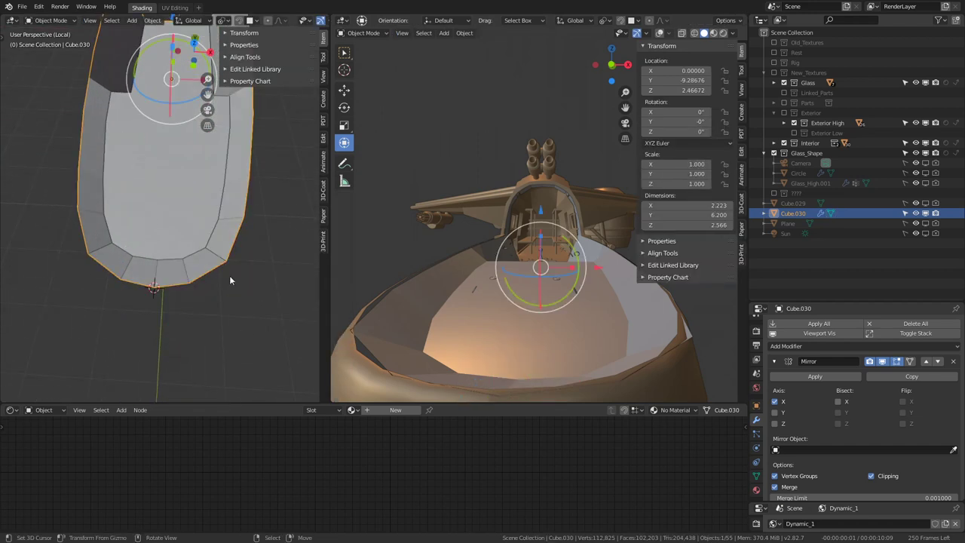
click(153, 21)
mouse_move(168, 43)
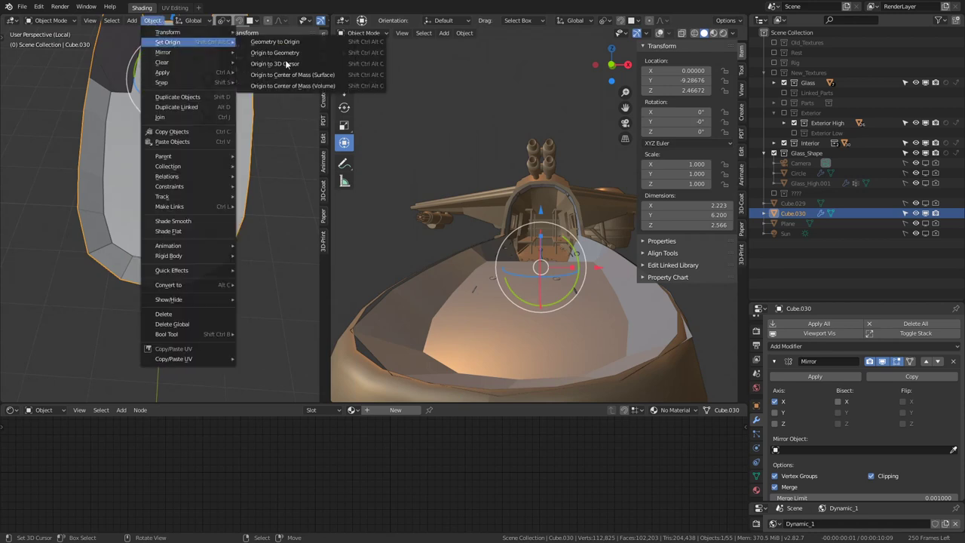
click(285, 63)
- Select the jet body Jet.049 and briefly enter and leave its Edit Mode
mouse_move(648, 337)
middle_down()
mouse_move(606, 322)
mouse_move(612, 342)
middle_up()
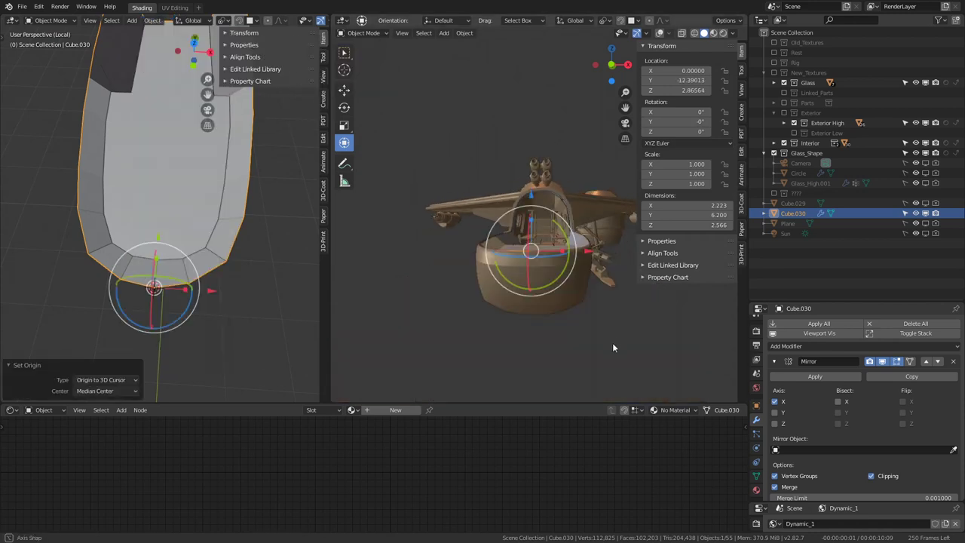
scroll(612, 343, up, 5)
scroll(609, 313, down, 4)
scroll(612, 339, up, 2)
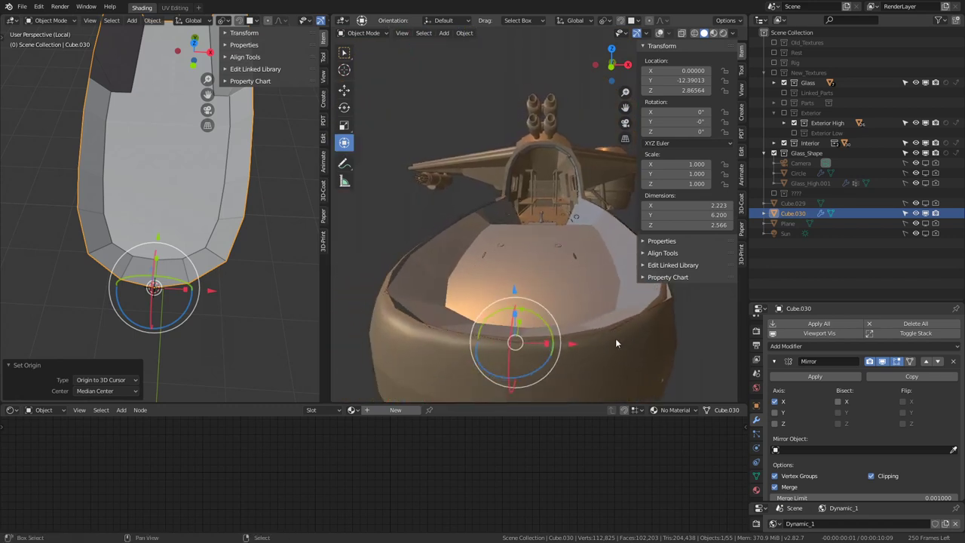
click(615, 338)
key(Tab)
scroll(564, 276, down, 3)
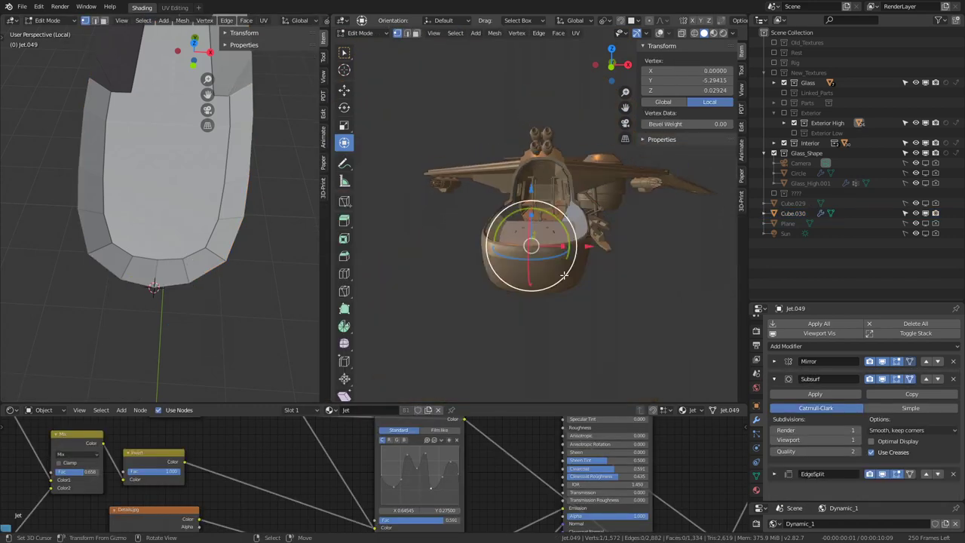
key(Tab)
key(Tab)
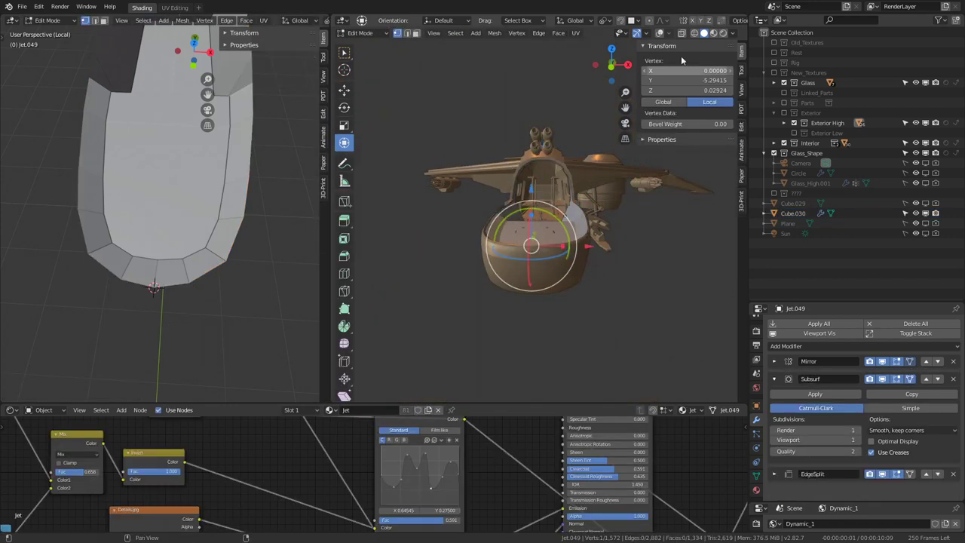
- Enable the edit wireframe overlay, exit Jet.049's Edit Mode, and select hull Cube.030 for snapping
click(661, 35)
scroll(510, 281, up, 3)
scroll(509, 281, down, 3)
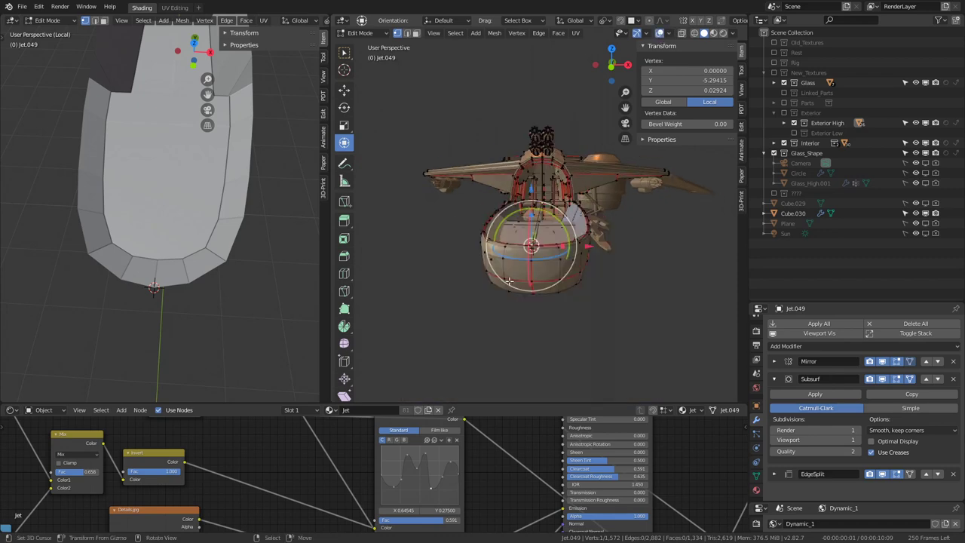
scroll(510, 280, up, 3)
scroll(520, 276, up, 3)
scroll(540, 288, up, 2)
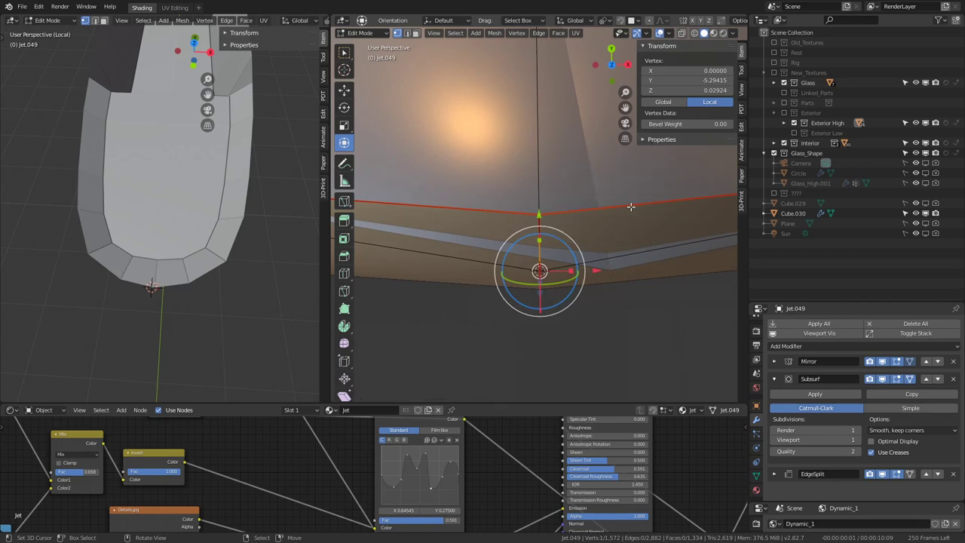
key(Tab)
click(603, 174)
key(shift+s)
click(590, 142)
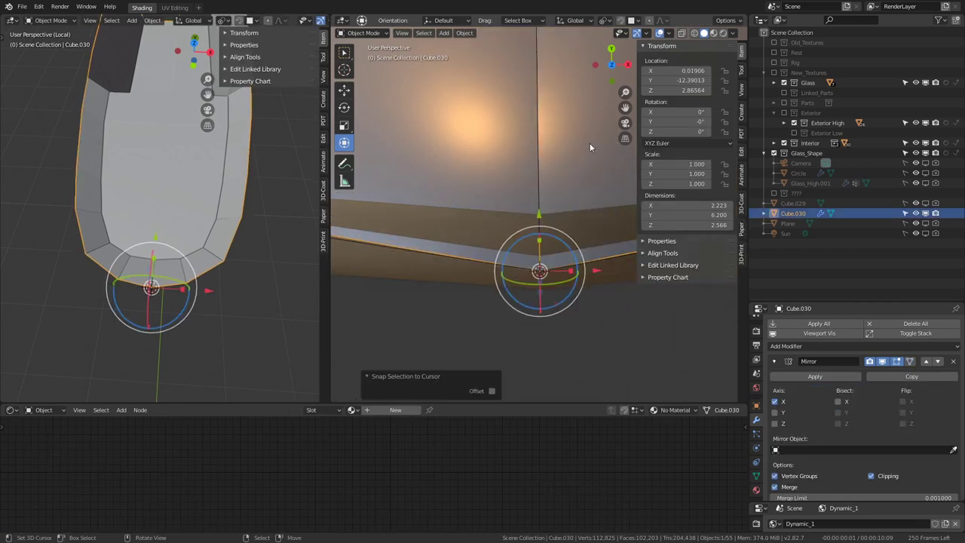
mouse_move(590, 143)
middle_down()
mouse_move(486, 147)
mouse_move(524, 181)
middle_up()
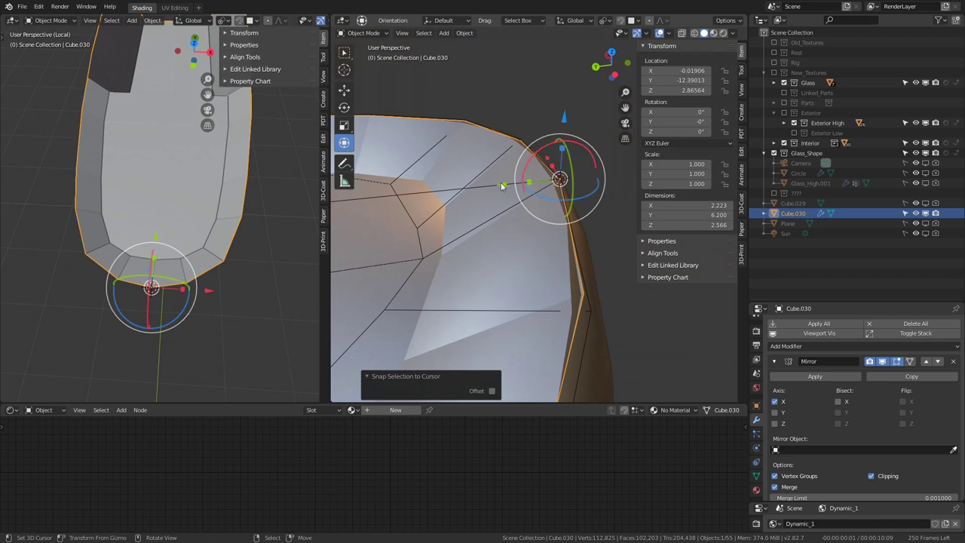
mouse_move(502, 186)
middle_down()
mouse_move(507, 178)
mouse_move(601, 236)
mouse_move(469, 251)
mouse_move(460, 328)
mouse_move(502, 203)
mouse_move(460, 201)
mouse_move(551, 224)
middle_up()
scroll(508, 178, down, 2)
scroll(601, 236, up, 2)
scroll(601, 236, up, 2)
click(501, 203)
scroll(502, 202, down, 3)
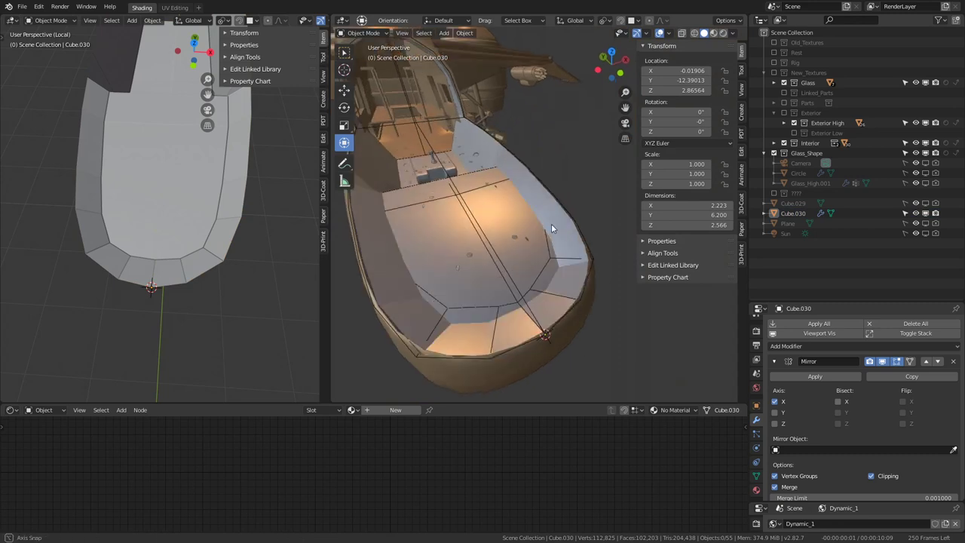
scroll(551, 224, up, 2)
click(552, 223)
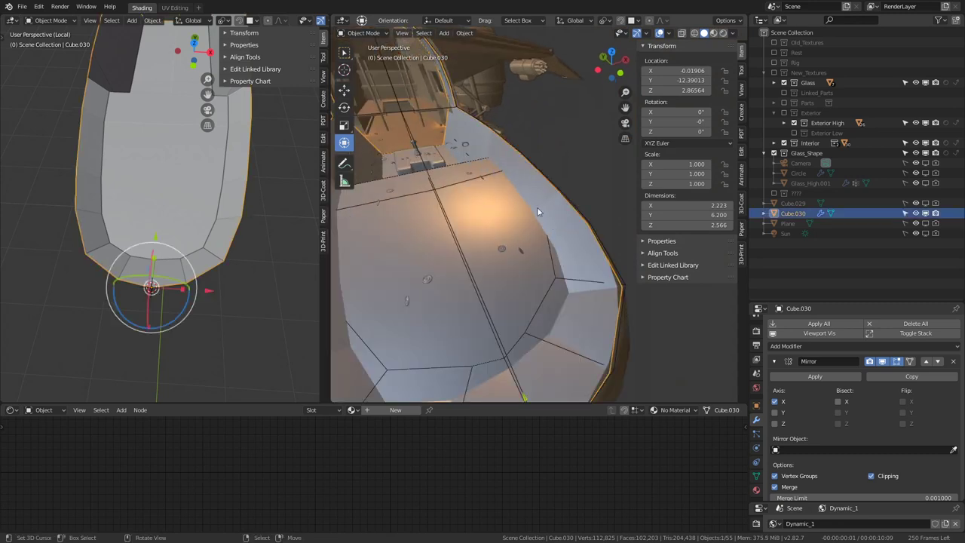
click(786, 363)
click(790, 346)
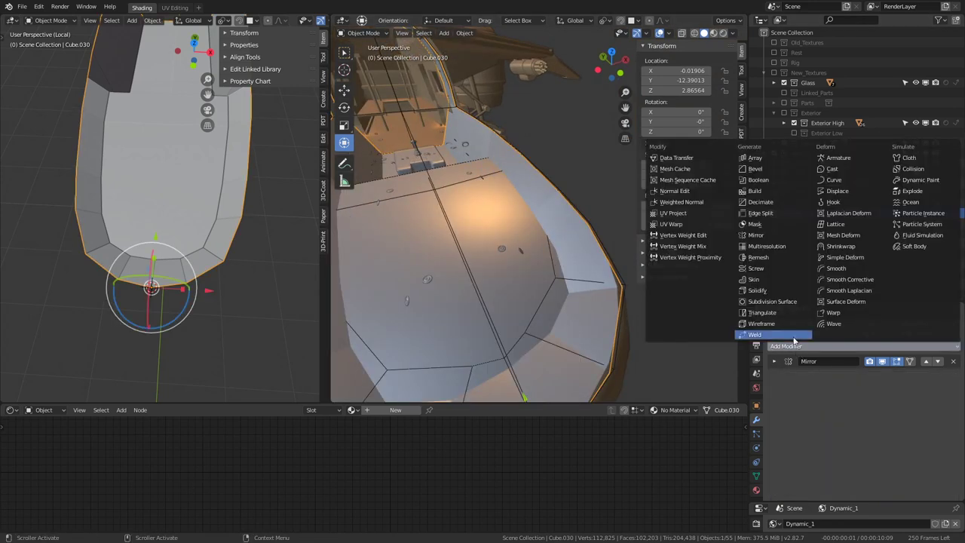
click(780, 302)
mouse_move(573, 188)
middle_down()
mouse_move(536, 205)
mouse_move(498, 243)
mouse_move(539, 233)
middle_up()
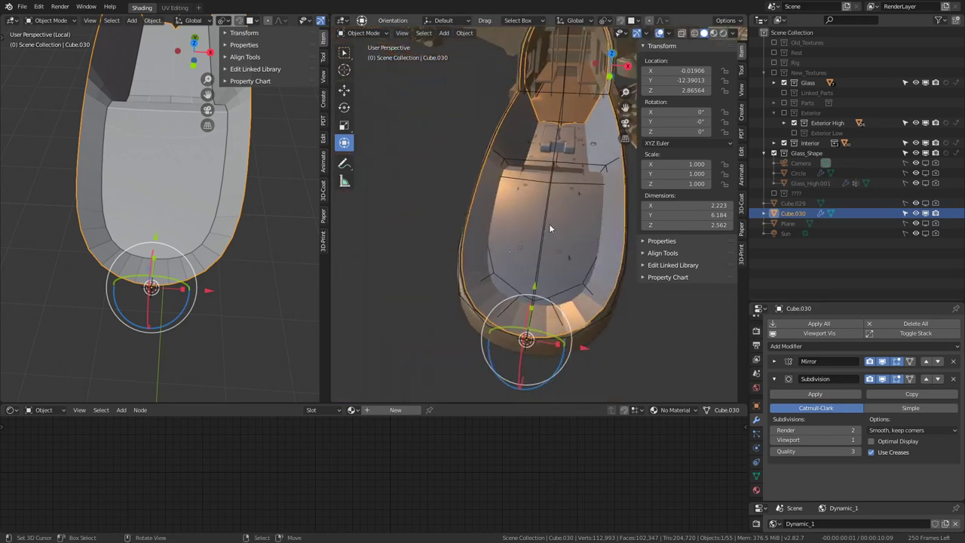
scroll(549, 223, up, 4)
middle_drag(555, 227, 537, 205)
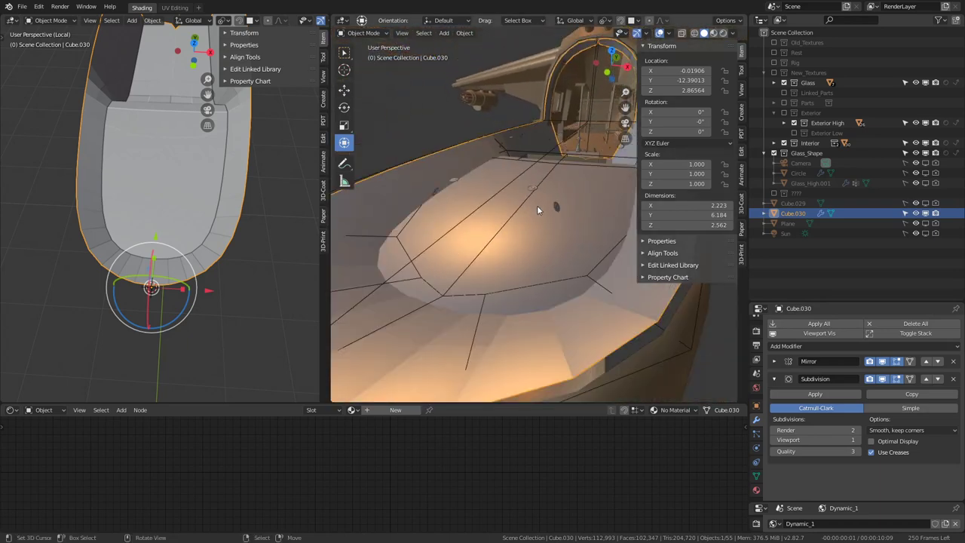
scroll(537, 205, down, 2)
scroll(539, 211, down, 3)
key(g)
key(y)
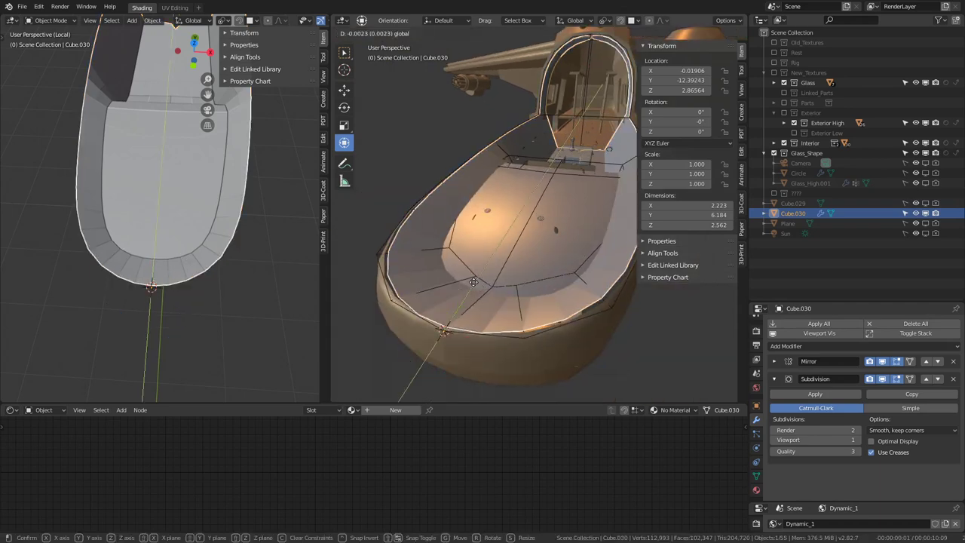
click(468, 282)
mouse_move(468, 282)
middle_down()
mouse_move(399, 319)
mouse_move(458, 241)
mouse_move(536, 239)
middle_up()
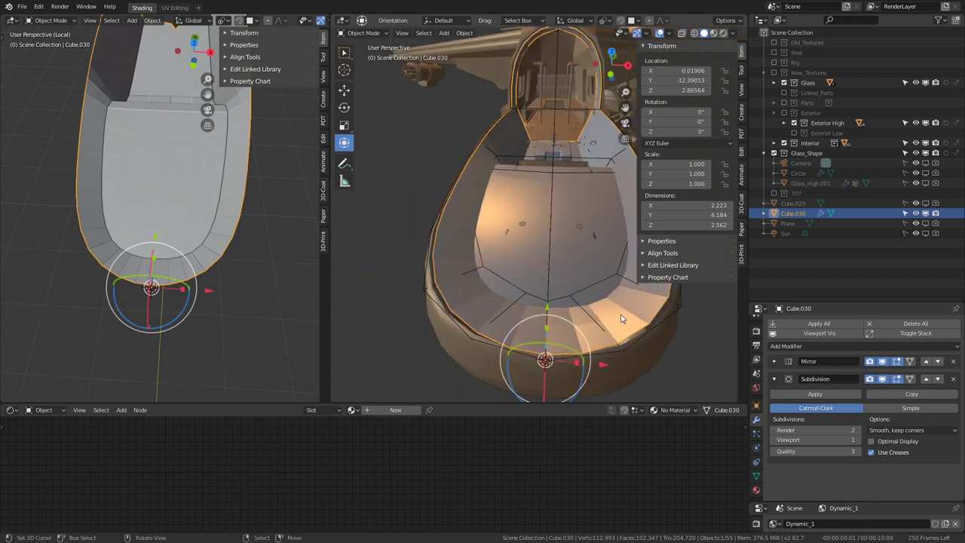
mouse_move(623, 317)
middle_down()
mouse_move(596, 209)
mouse_move(564, 223)
mouse_move(399, 211)
middle_up()
click(953, 384)
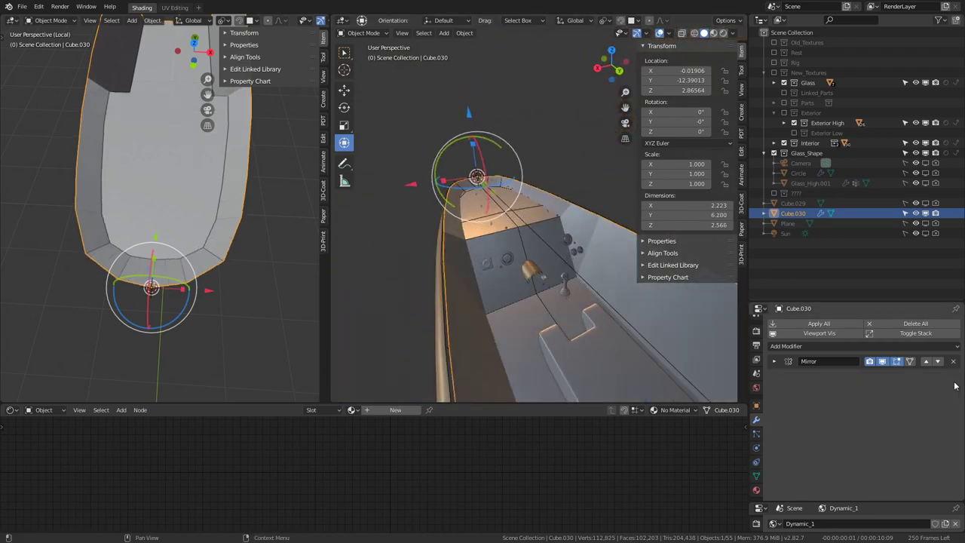
mouse_move(656, 302)
middle_down()
mouse_move(654, 292)
mouse_move(500, 259)
mouse_move(497, 238)
mouse_move(552, 228)
middle_up()
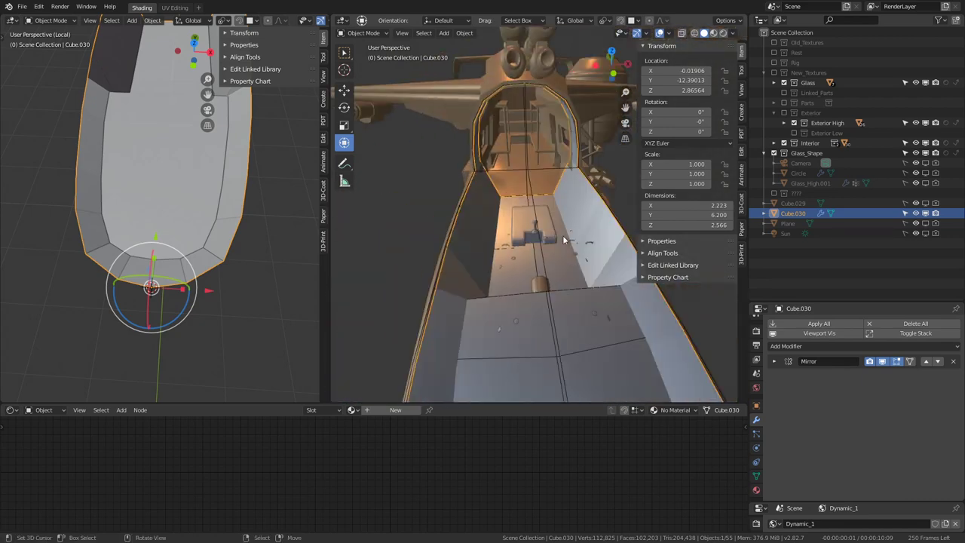
- In a maximized viewport, add a cube at the 3D cursor and scale it to 0.61 inside the cockpit
key(ctrl+space)
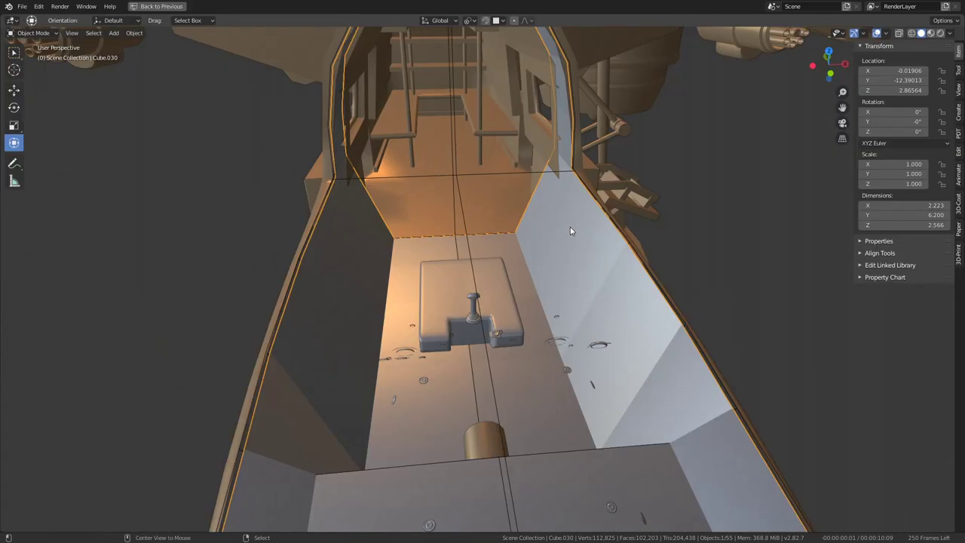
mouse_move(571, 232)
middle_down()
mouse_move(709, 171)
mouse_move(543, 388)
mouse_move(586, 362)
mouse_move(564, 275)
mouse_move(578, 198)
mouse_move(528, 238)
mouse_move(511, 273)
mouse_move(379, 218)
mouse_move(493, 229)
middle_up()
key(shift+a)
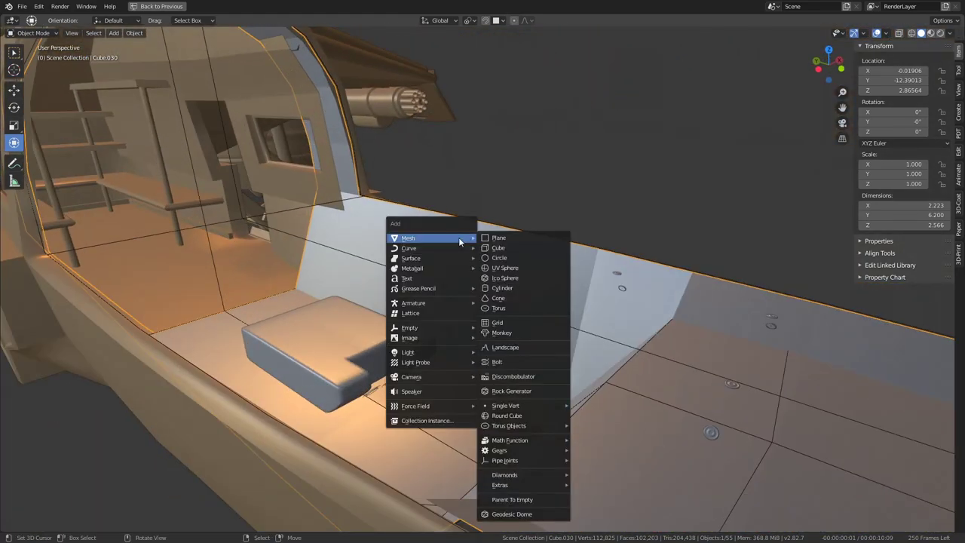
click(486, 247)
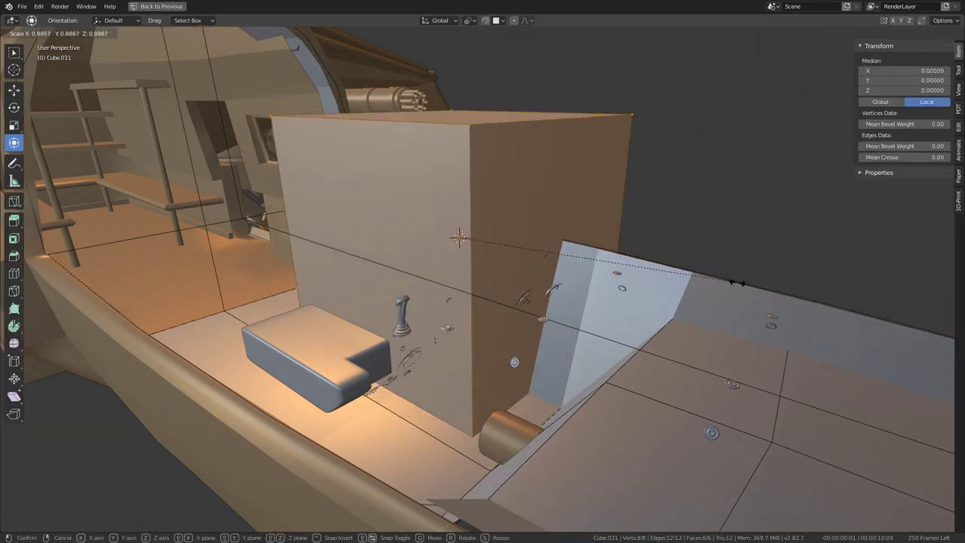
drag(134, 436, 105, 436)
middle_drag(483, 249, 549, 242)
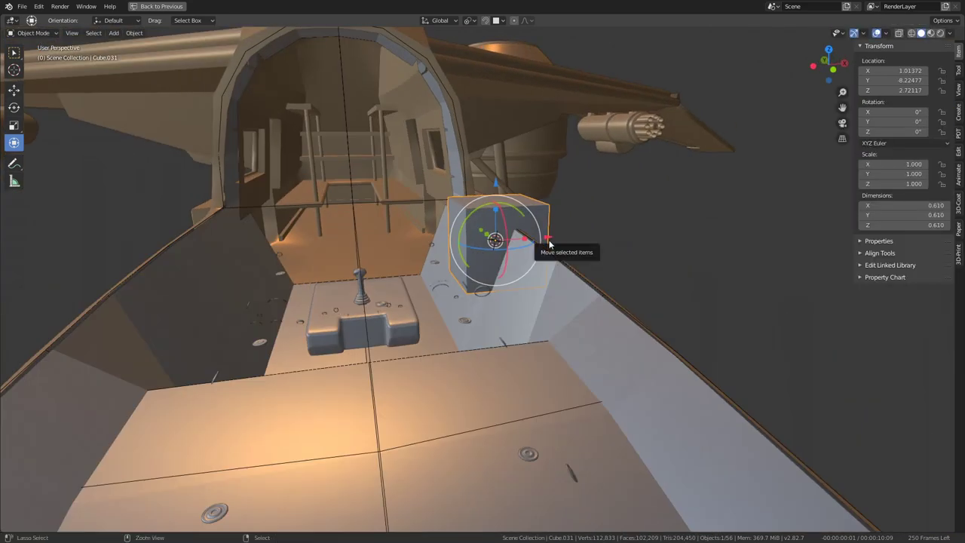
key(ctrl+space)
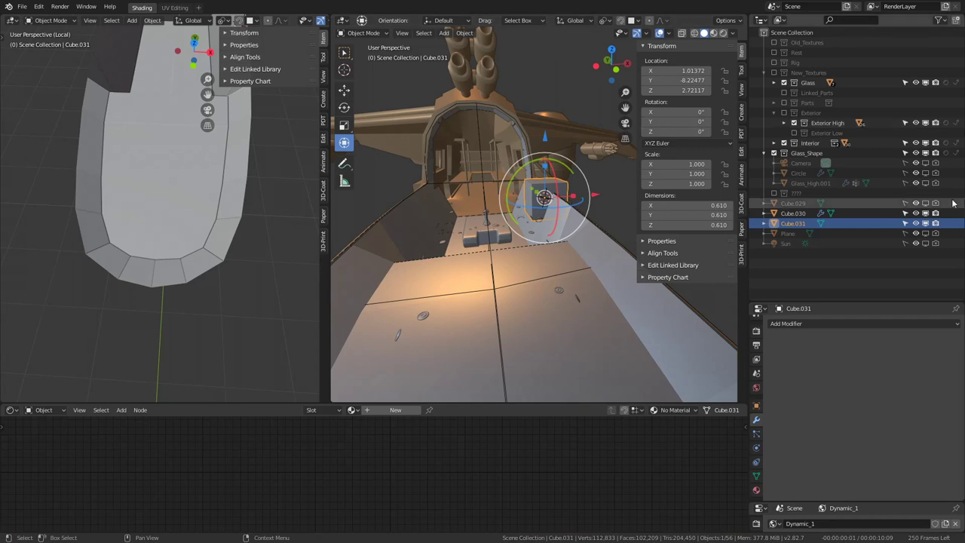
- Add a Boolean on Cube.031 targeting Cube.030, test it, then remove it
click(880, 322)
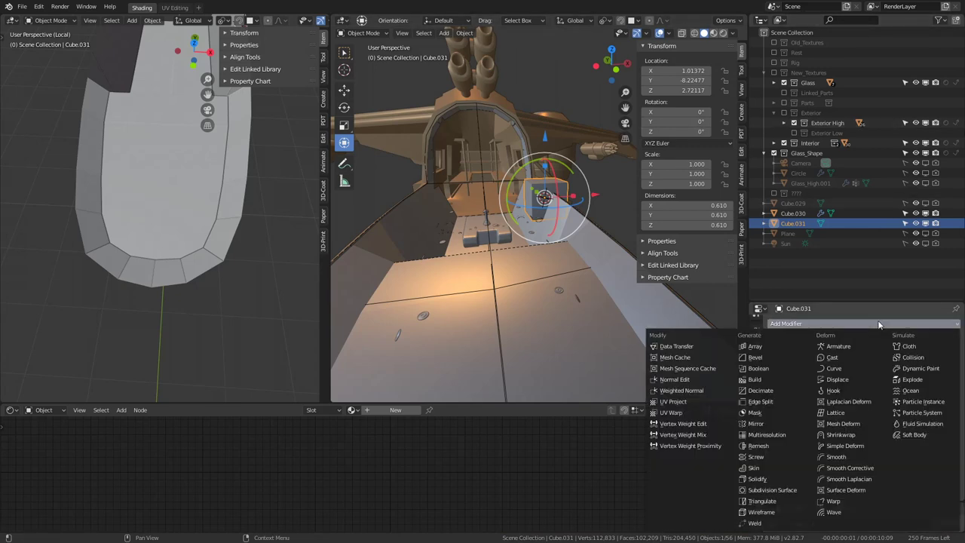
click(784, 368)
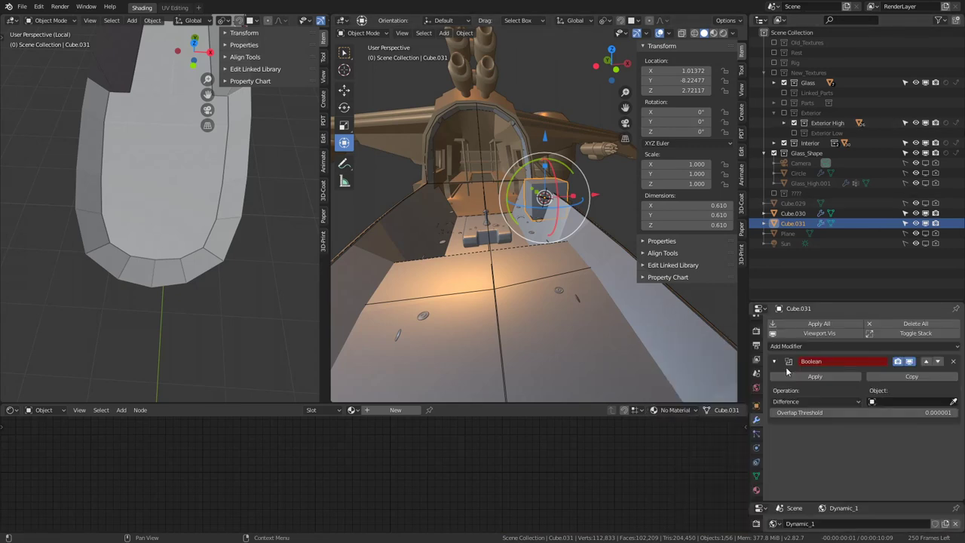
click(582, 234)
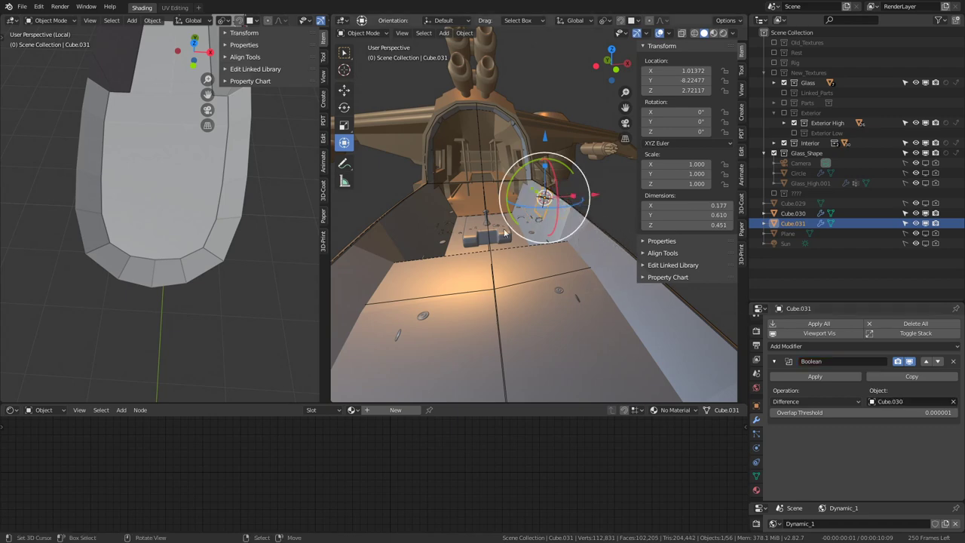
mouse_move(582, 233)
middle_down()
mouse_move(487, 254)
mouse_move(336, 228)
mouse_move(392, 202)
mouse_move(681, 212)
middle_up()
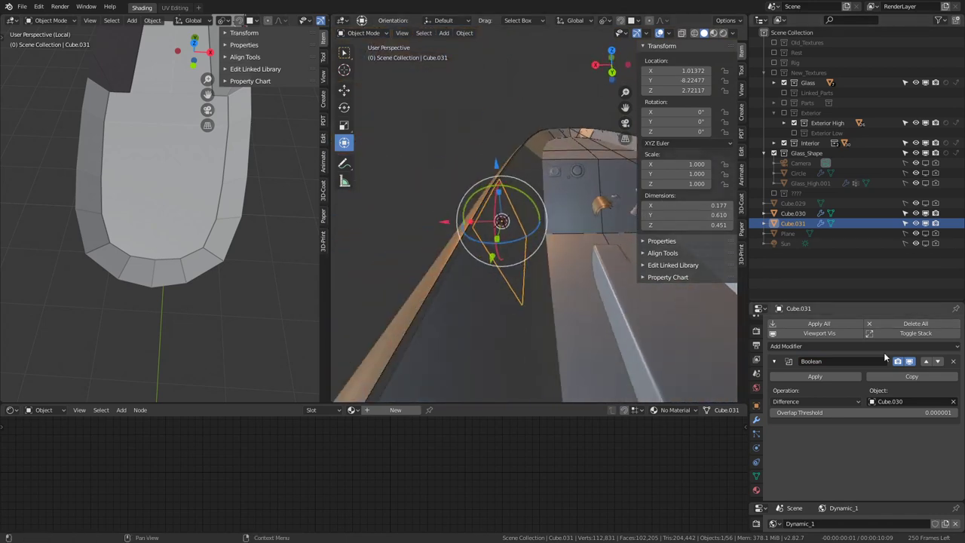
click(913, 363)
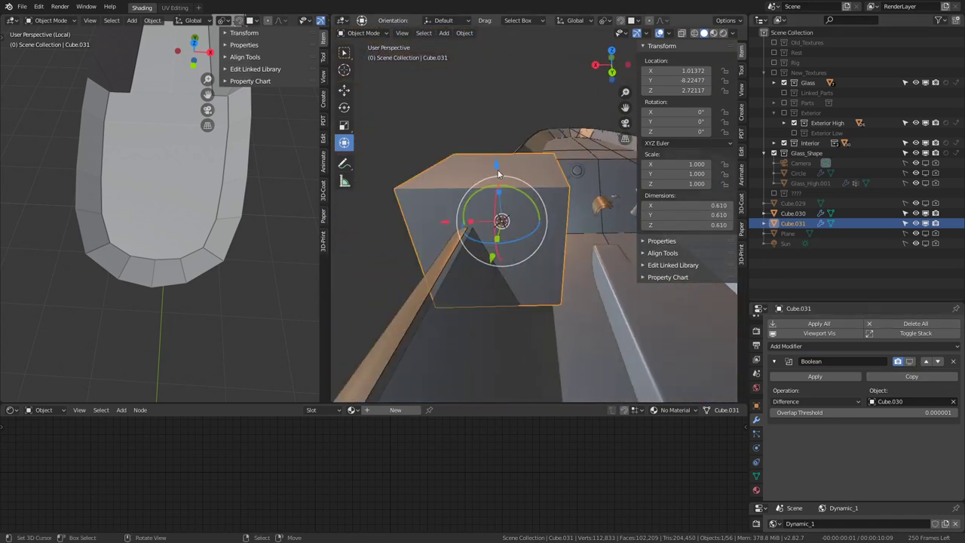
click(513, 185)
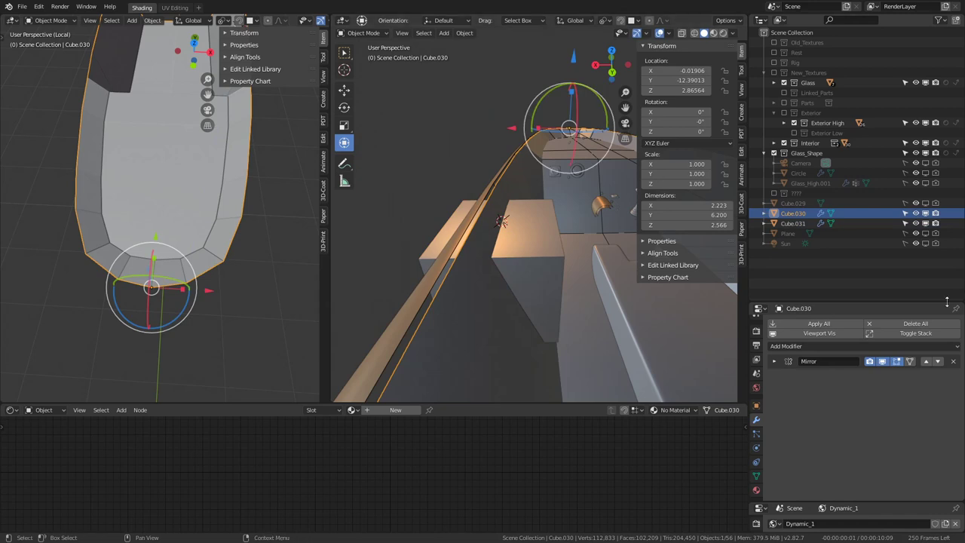
click(484, 300)
mouse_move(483, 301)
middle_down()
mouse_move(504, 230)
mouse_move(809, 298)
middle_up()
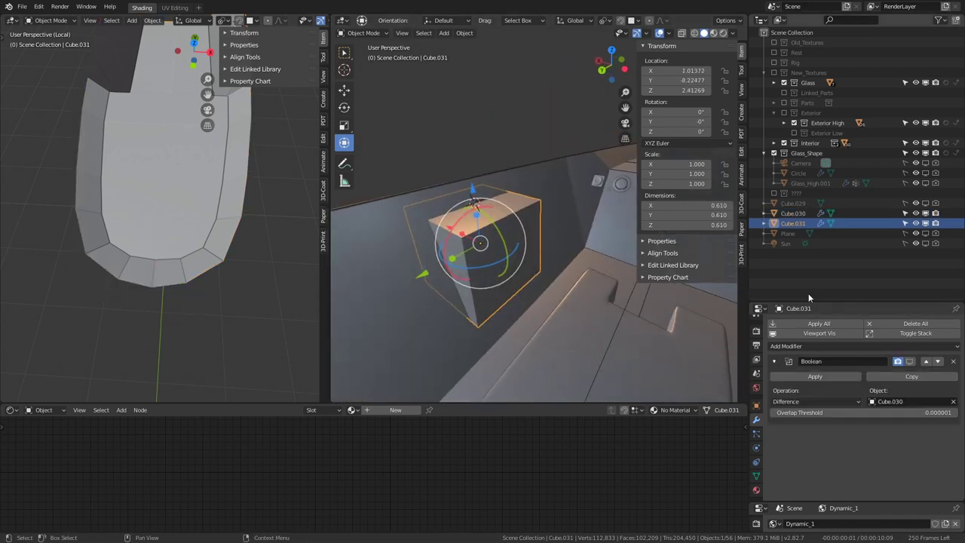
click(955, 362)
- Add a Boolean modifier to hull Cube.030 with Cube.031 as the cutting object
click(566, 196)
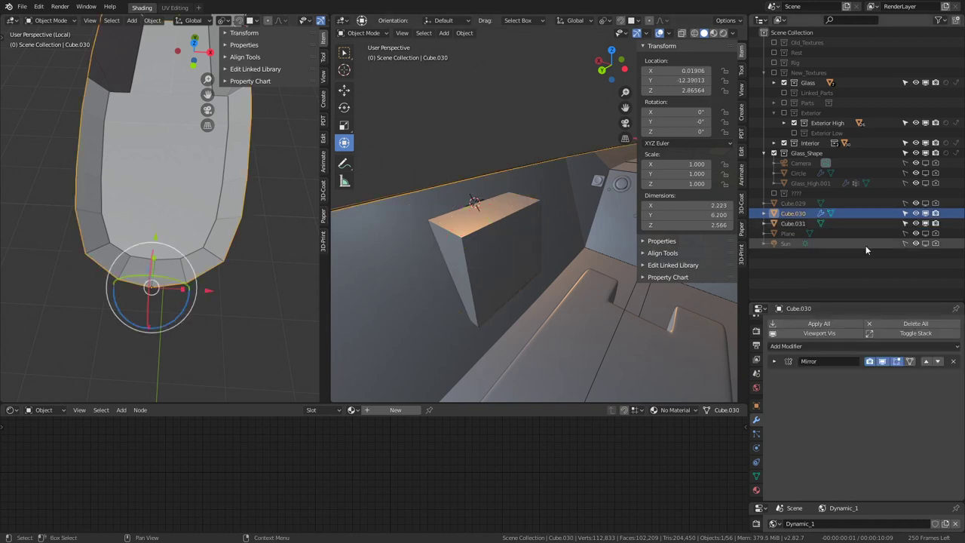
click(861, 347)
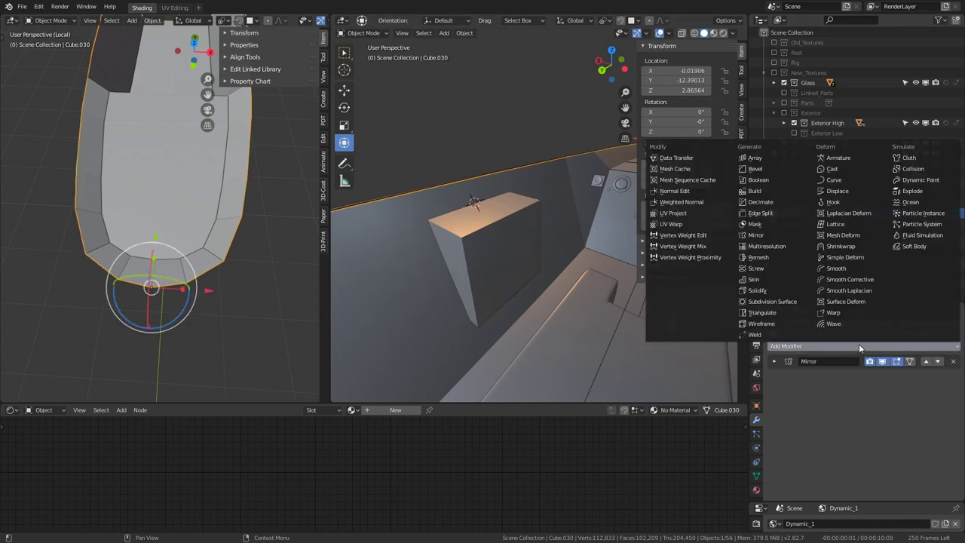
click(758, 180)
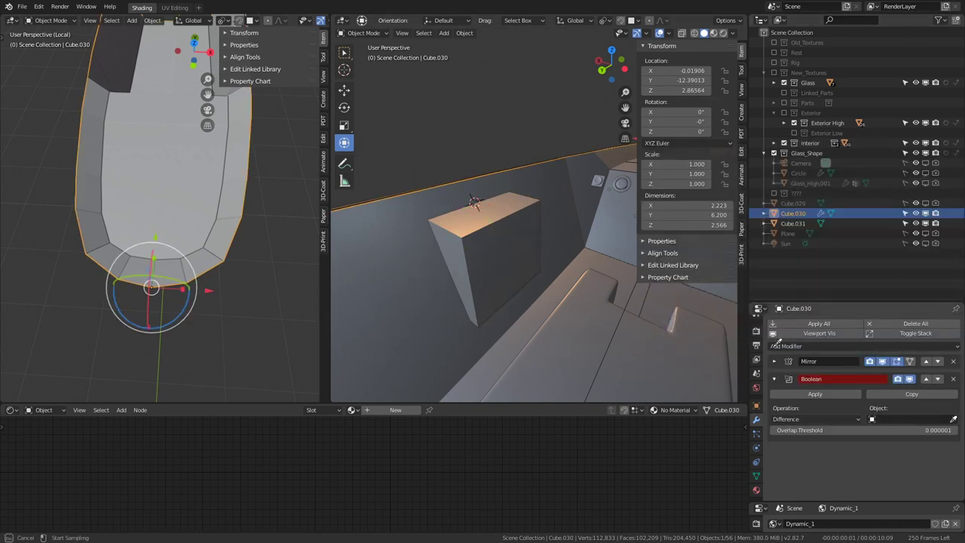
click(498, 241)
mouse_move(498, 241)
middle_down()
mouse_move(552, 222)
mouse_move(528, 223)
middle_up()
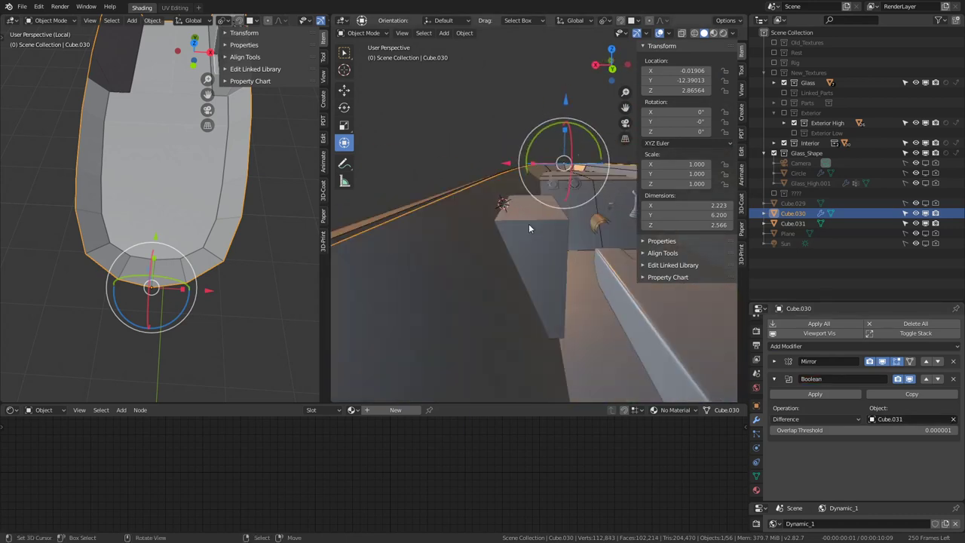
click(555, 215)
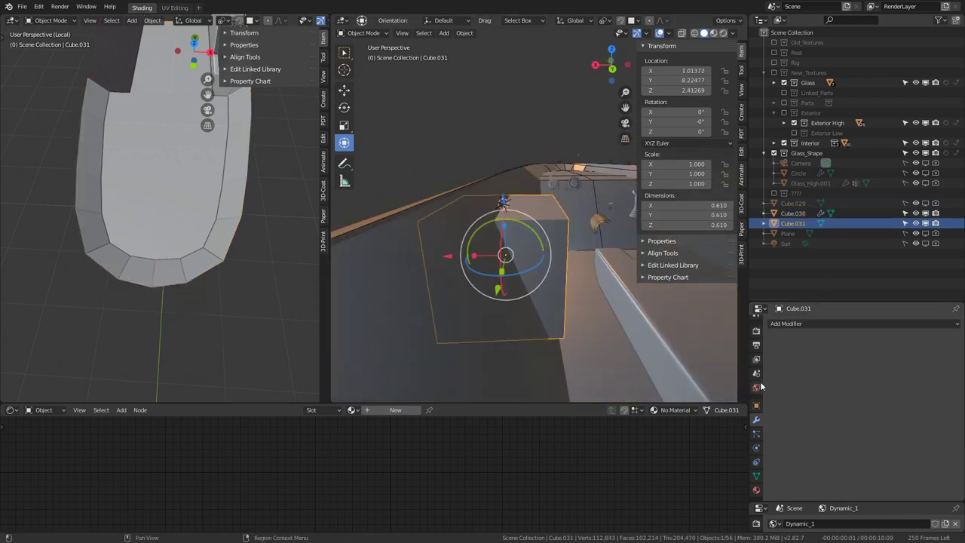
- Set the cutter Cube.031 to display as wireframe
click(755, 406)
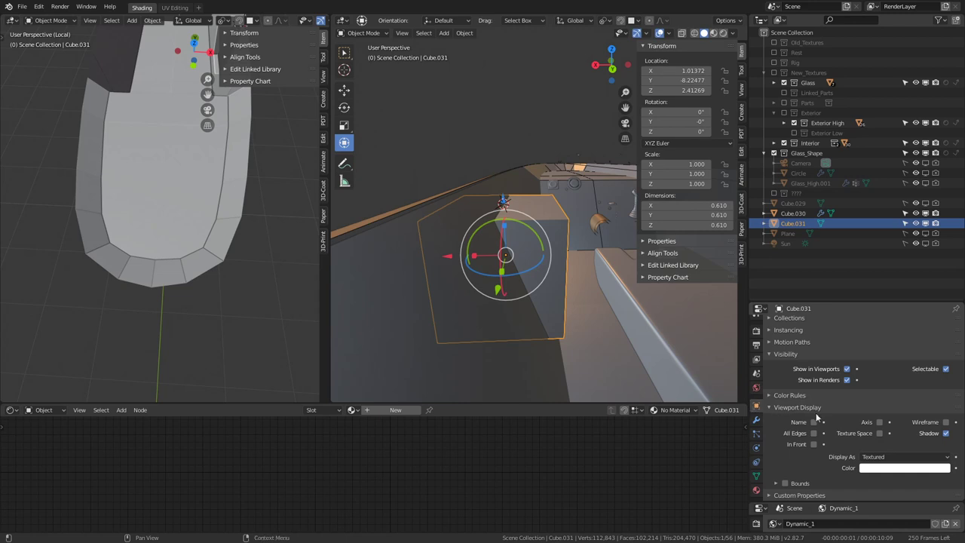
click(909, 457)
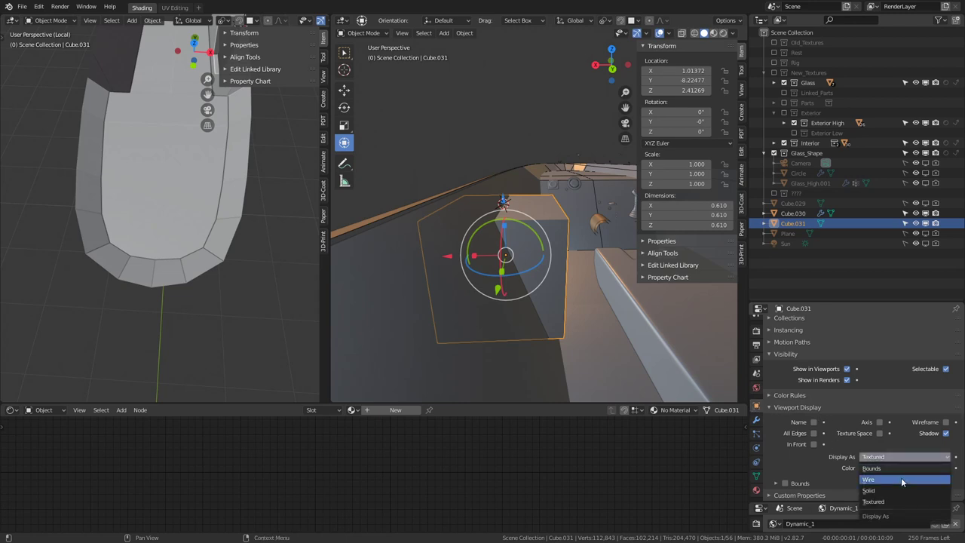
click(901, 478)
mouse_move(528, 254)
middle_down()
mouse_move(550, 214)
mouse_move(540, 200)
mouse_move(550, 196)
mouse_move(485, 185)
mouse_move(563, 176)
mouse_move(481, 190)
mouse_move(475, 209)
mouse_move(512, 185)
mouse_move(416, 179)
mouse_move(459, 161)
mouse_move(551, 151)
mouse_move(552, 200)
mouse_move(396, 224)
mouse_move(540, 175)
mouse_move(479, 150)
middle_up()
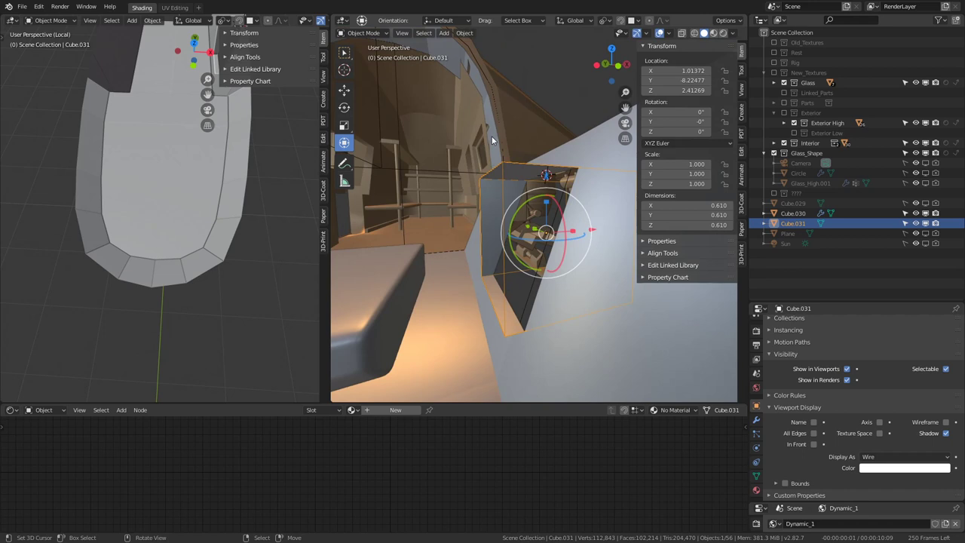
mouse_move(466, 175)
middle_down()
mouse_move(588, 194)
mouse_move(753, 245)
middle_up()
- Try Intersect on Cube.030's Boolean, then set it back to Difference
click(418, 134)
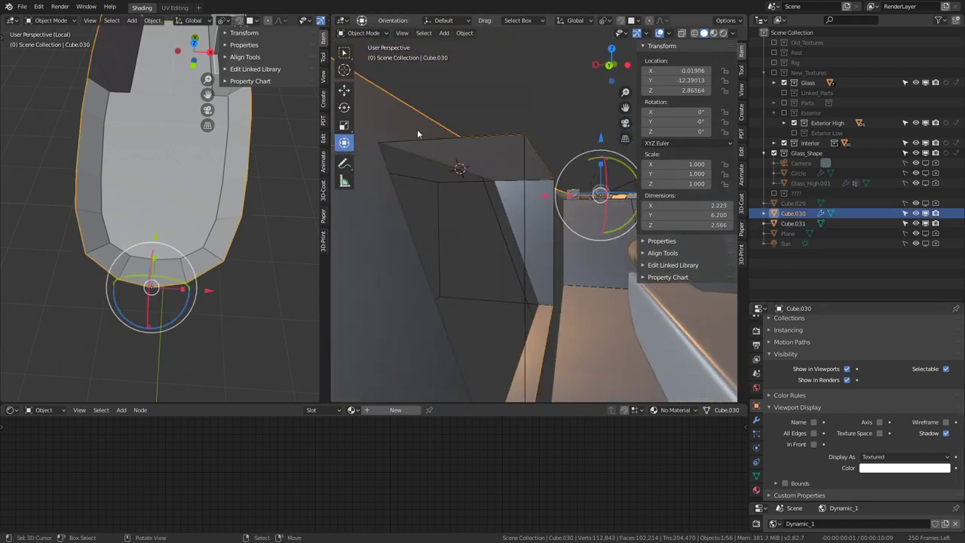
click(757, 421)
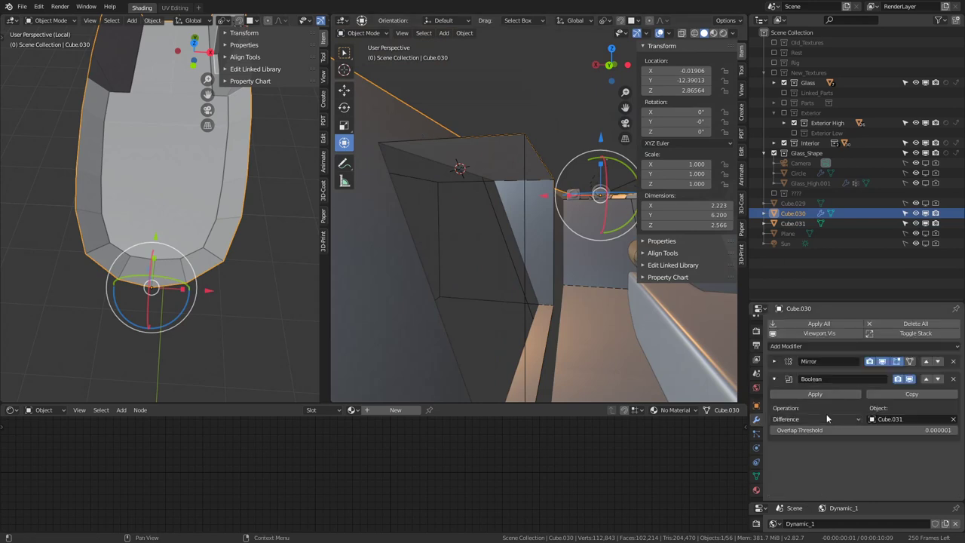
click(784, 430)
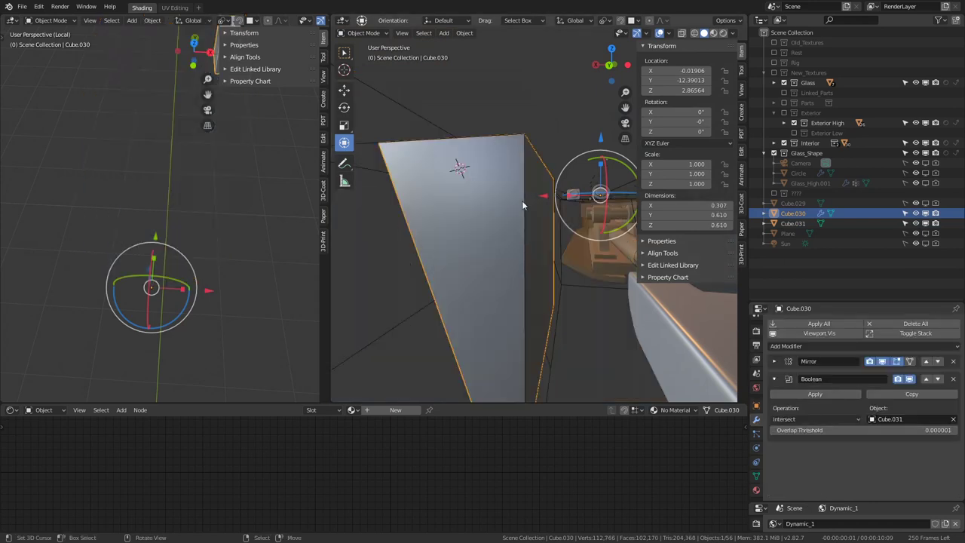
scroll(469, 245, down, 4)
middle_drag(469, 240, 528, 271)
click(820, 419)
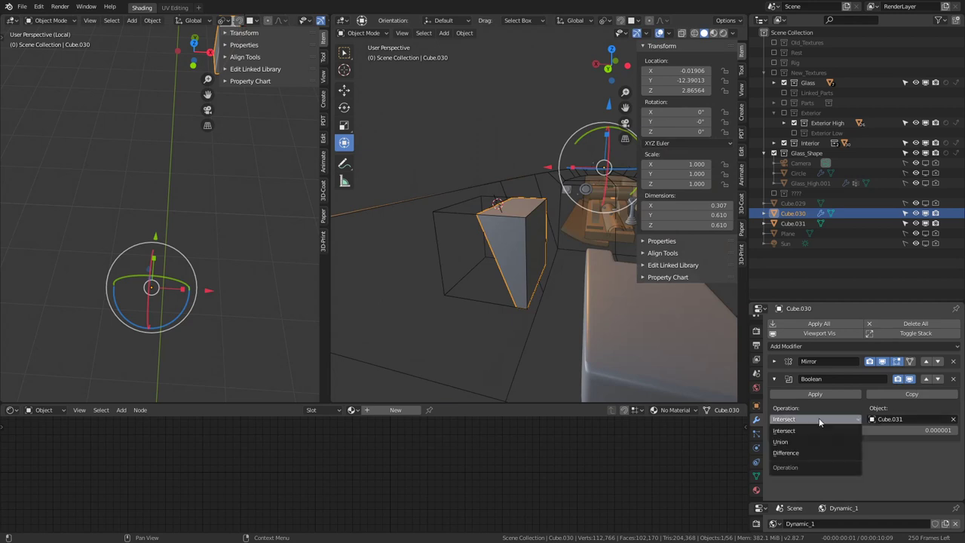
click(810, 451)
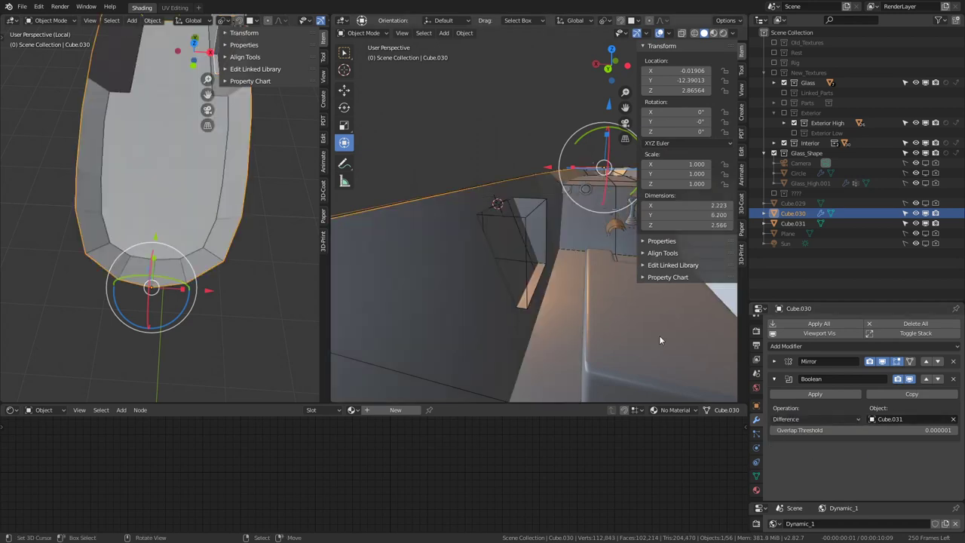
- Recalculate Cube.031's normals, isolate Cube.030 and Cube.031, and frame the cutter
click(530, 216)
key(Tab)
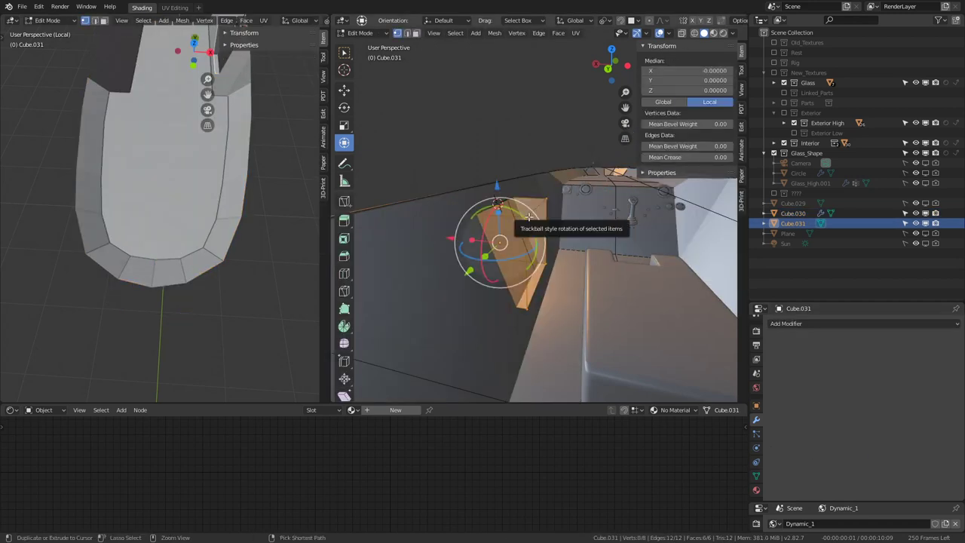
key(shift+n)
key(Tab)
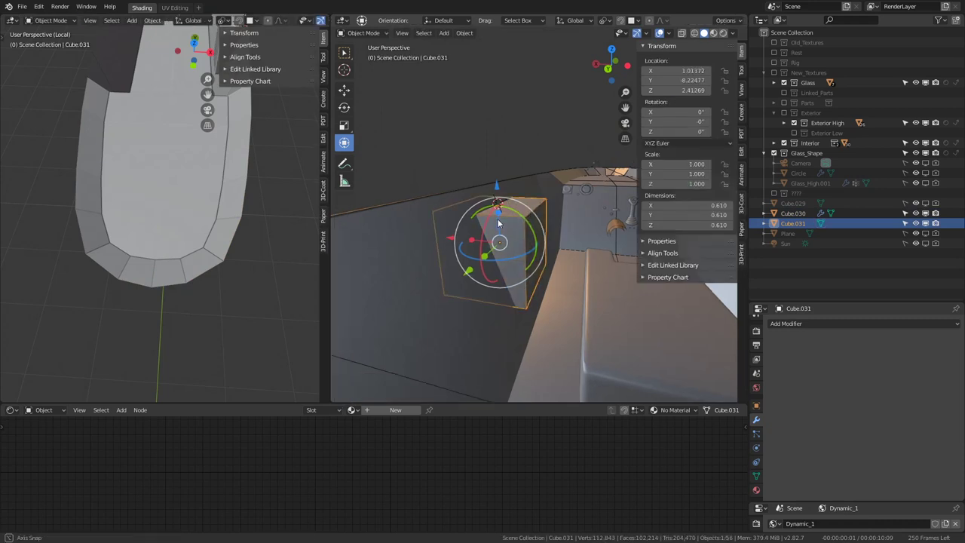
mouse_move(530, 215)
middle_down()
mouse_move(526, 198)
mouse_move(536, 184)
middle_up()
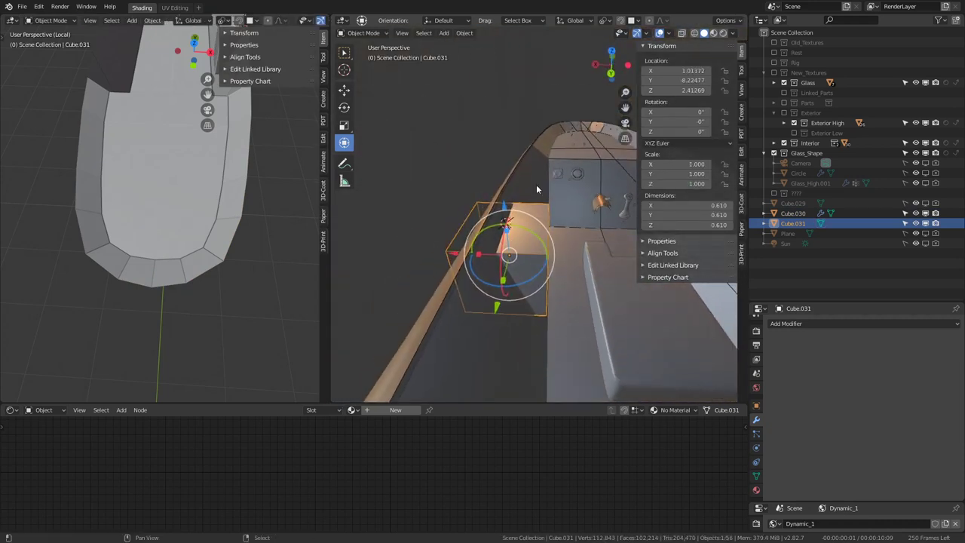
shift+click(536, 184)
key(shift+h)
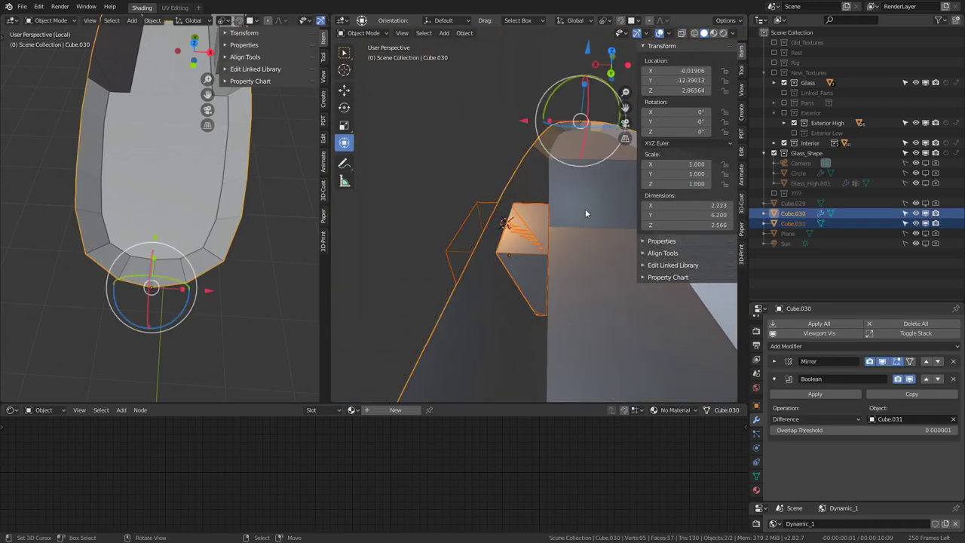
click(472, 208)
key(KP_Decimal)
mouse_move(471, 207)
middle_down()
mouse_move(559, 173)
mouse_move(523, 206)
middle_up()
- Switch Cube.030's Boolean to Intersect and toggle its viewport display to compare
click(544, 162)
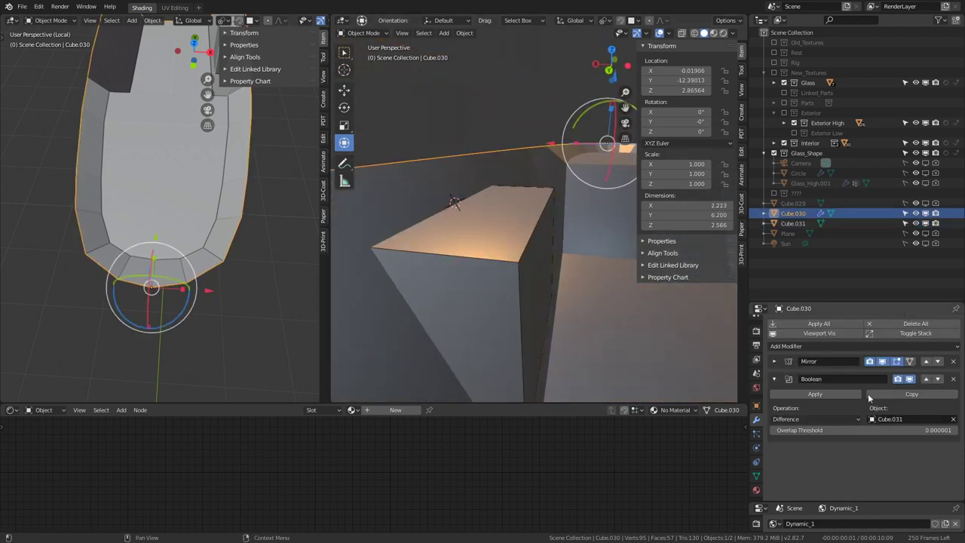
click(821, 430)
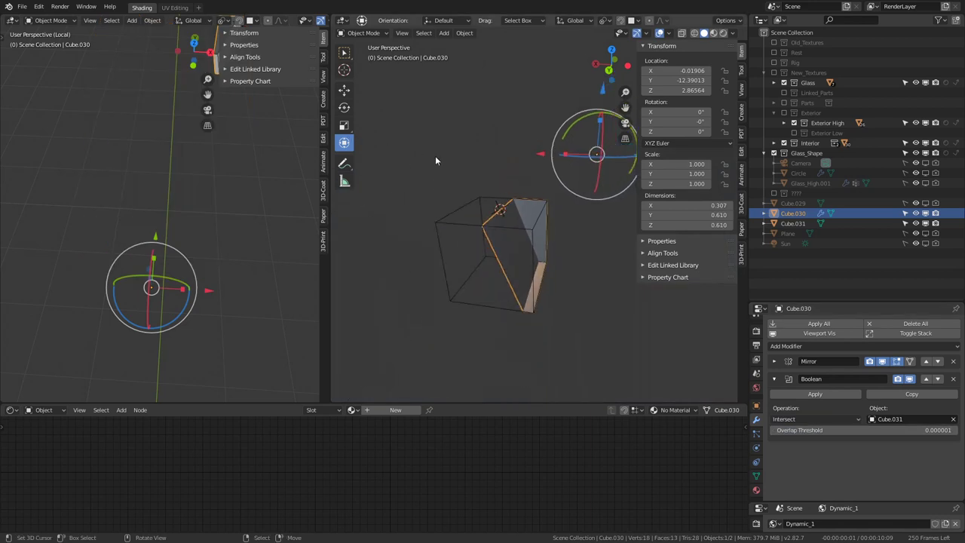
mouse_move(435, 156)
middle_down()
mouse_move(360, 132)
mouse_move(461, 95)
middle_up()
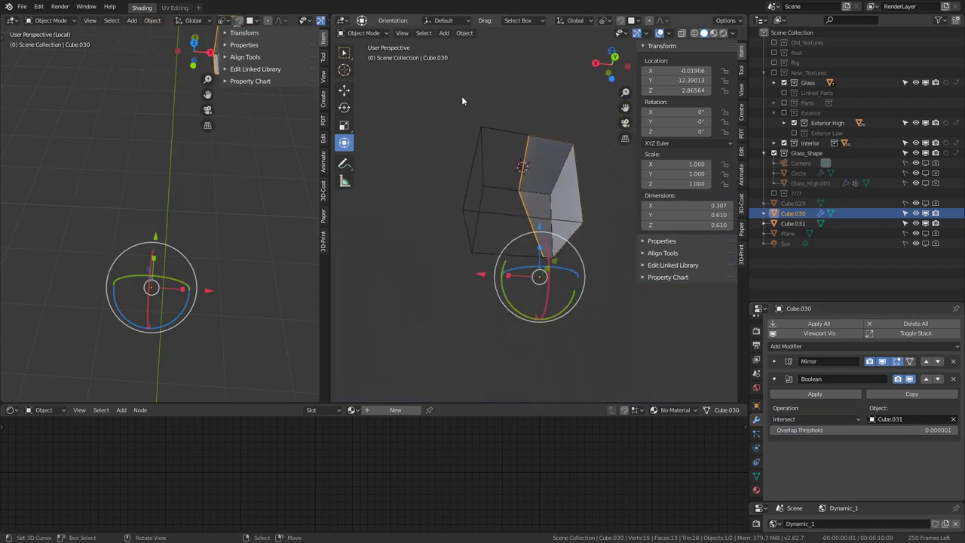
click(905, 381)
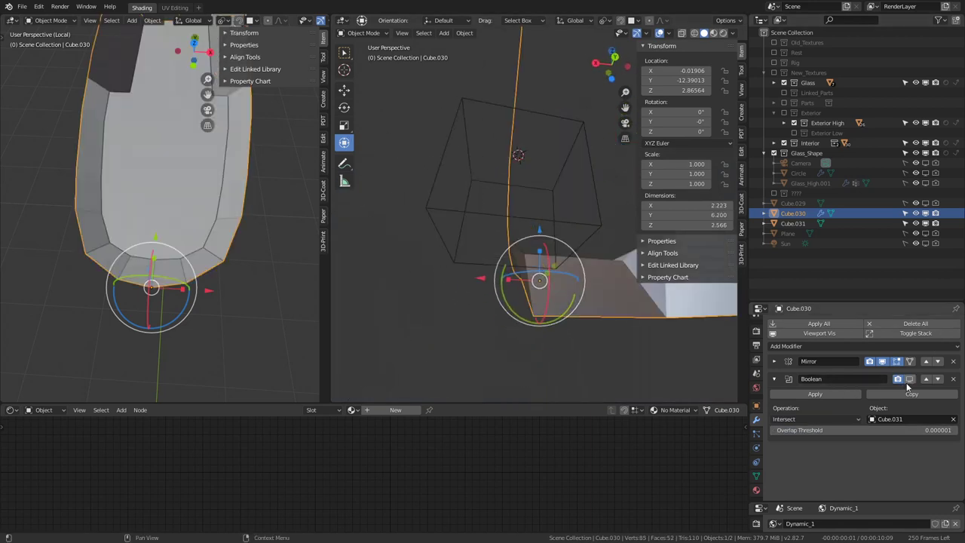
click(907, 381)
middle_drag(546, 210, 521, 271)
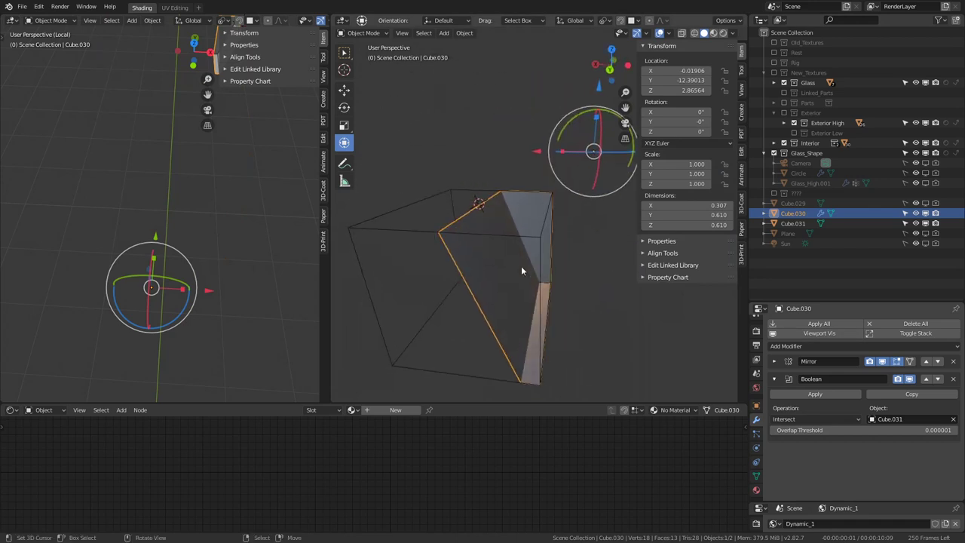
click(911, 379)
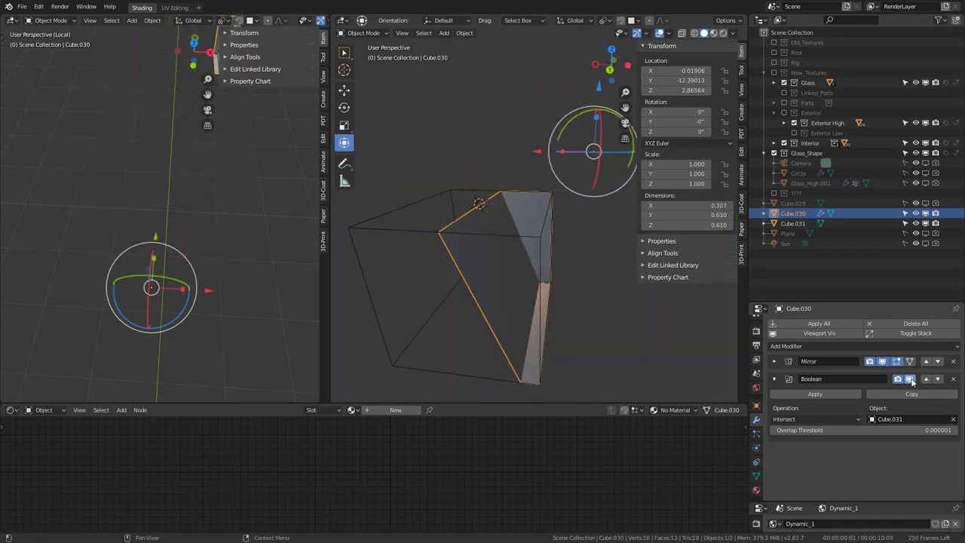
scroll(514, 249, down, 3)
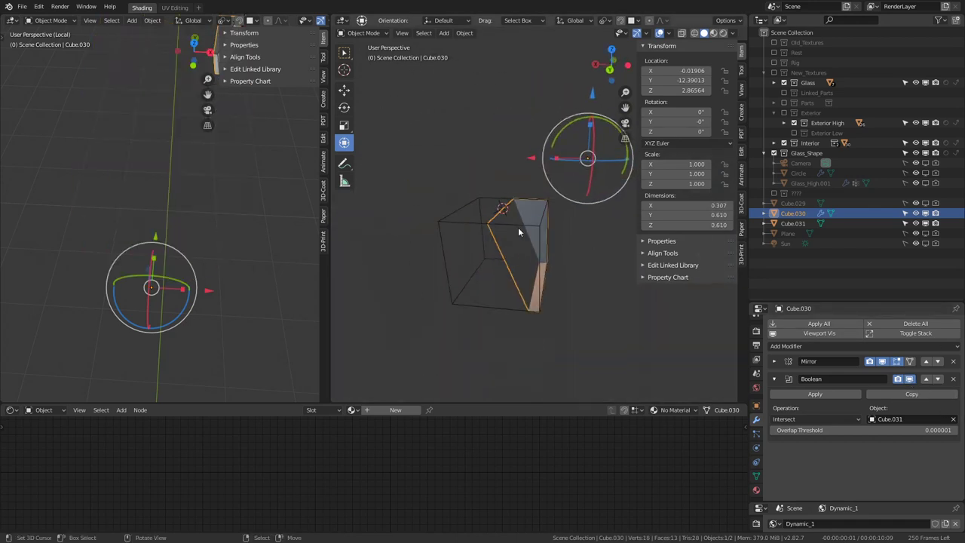
- Check the cutter in Edit Mode, then set Cube.030's Boolean back to Difference
click(524, 228)
key(Tab)
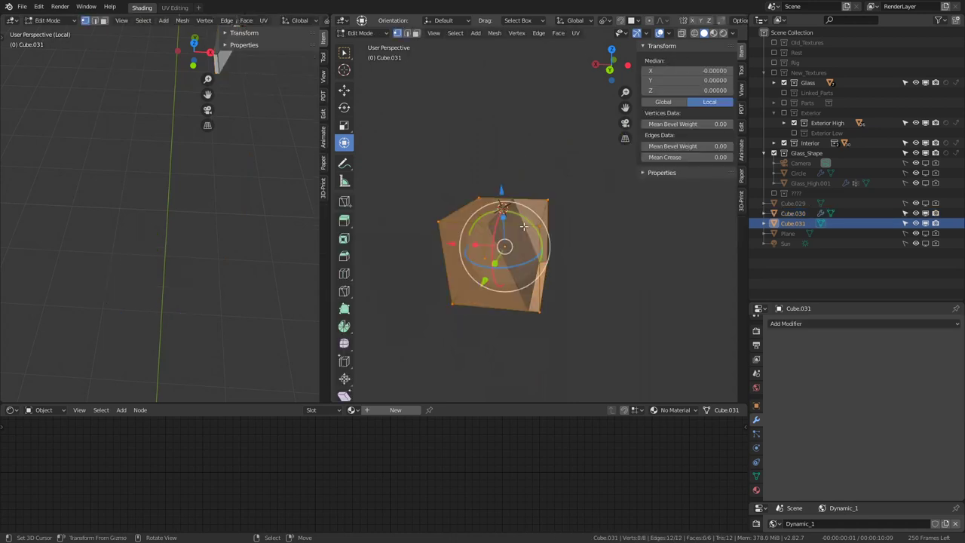
key(Tab)
middle_drag(524, 227, 535, 200)
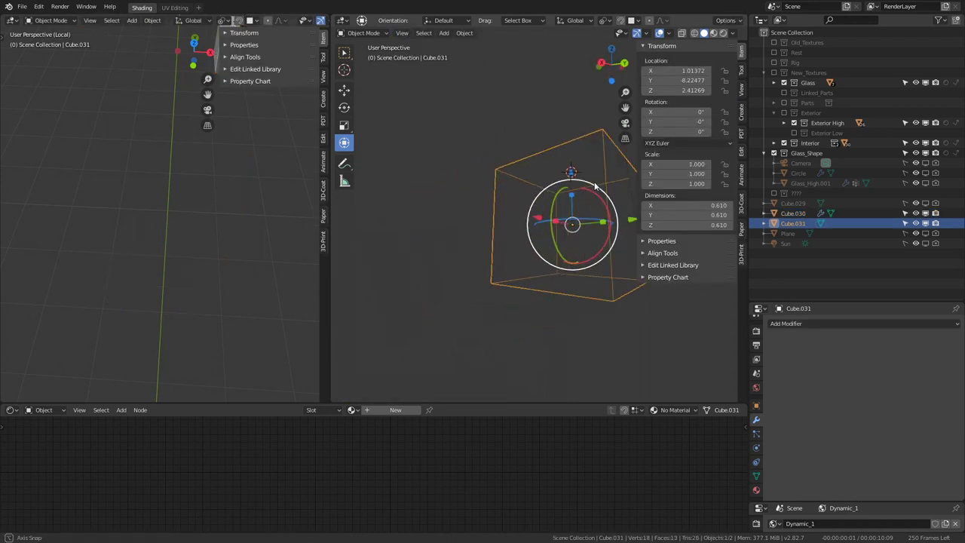
click(534, 200)
scroll(501, 262, down, 2)
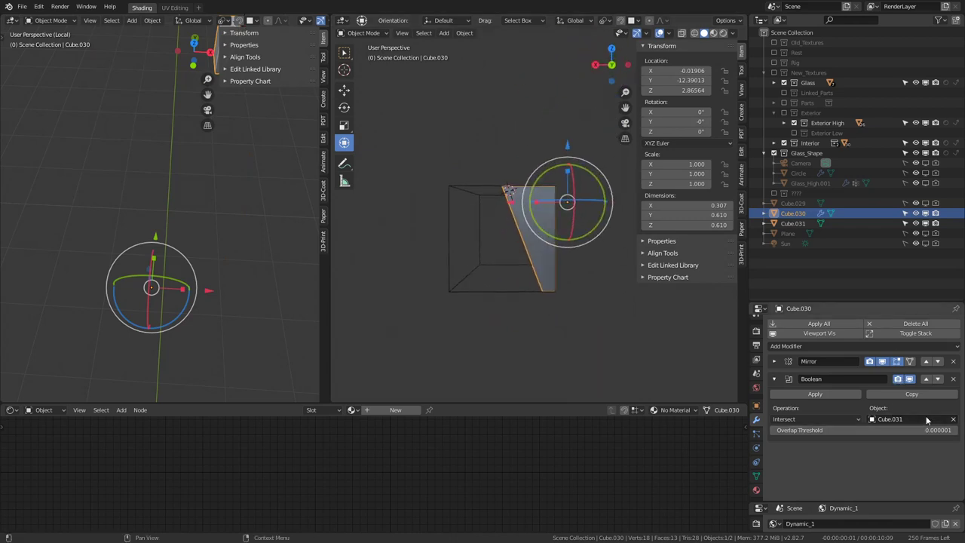
click(830, 431)
click(814, 453)
mouse_move(432, 163)
middle_down()
mouse_move(462, 202)
mouse_move(442, 180)
mouse_move(514, 128)
mouse_move(595, 120)
mouse_move(499, 243)
mouse_move(462, 207)
mouse_move(561, 204)
middle_up()
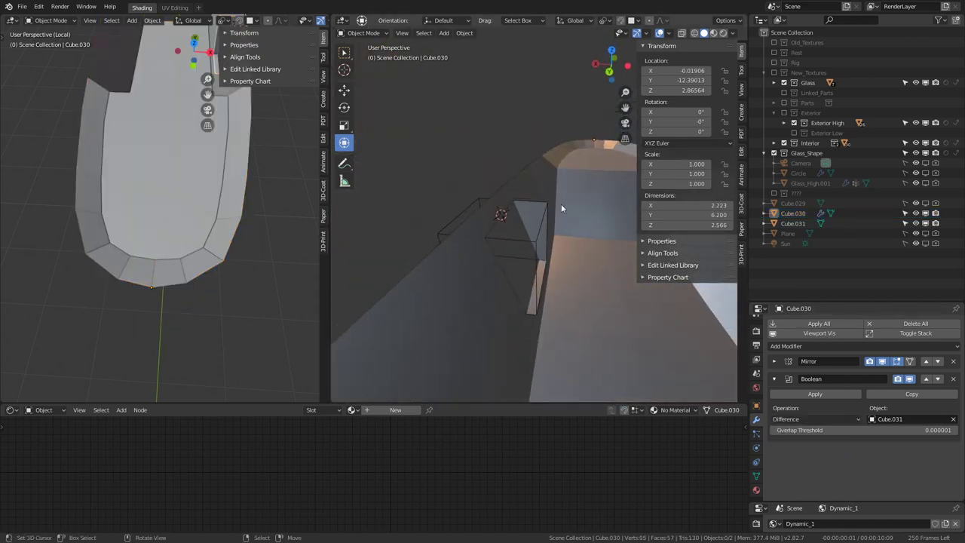
- Enable Backface Culling in viewport shading to see inside the box cut
click(579, 200)
click(732, 34)
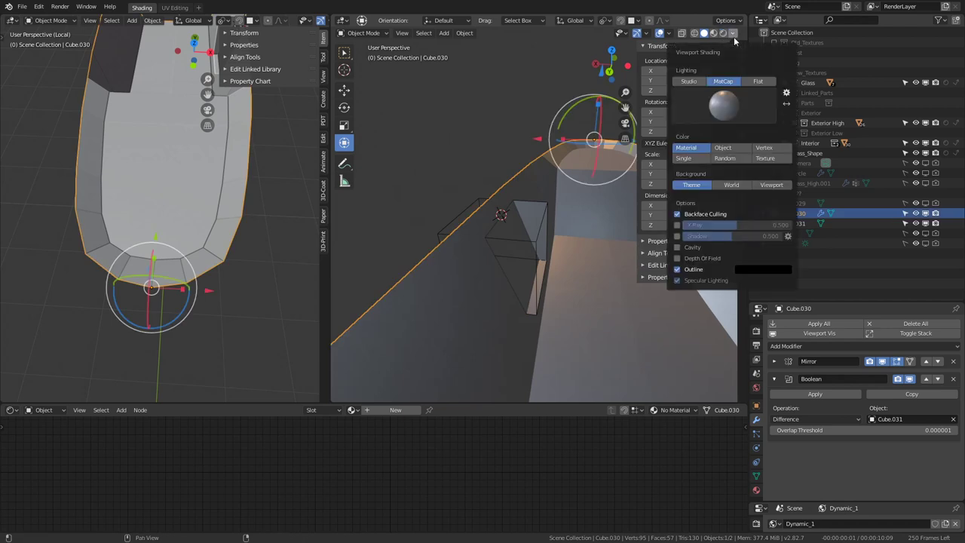
click(678, 215)
mouse_move(678, 215)
middle_down()
mouse_move(400, 227)
mouse_move(335, 197)
mouse_move(477, 204)
middle_up()
- Flip the cutter Cube.031's normals to face inward
click(473, 291)
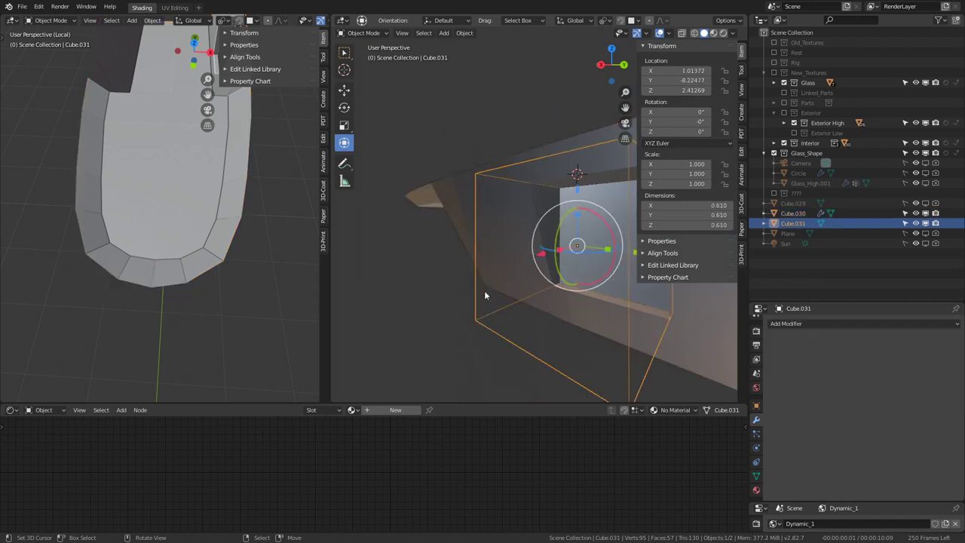
key(KP_Decimal)
key(Tab)
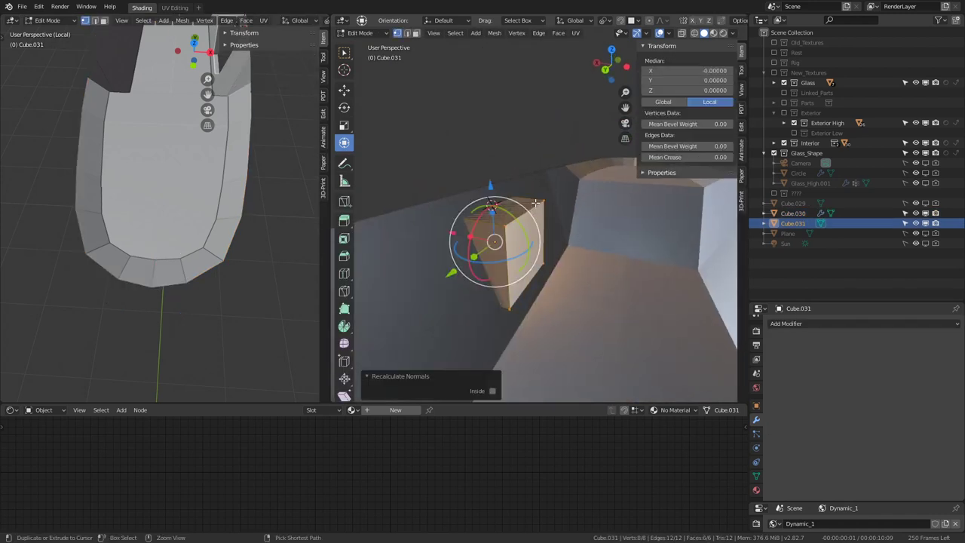
key(ctrl+shift+n)
key(Tab)
mouse_move(524, 232)
middle_down()
mouse_move(531, 195)
mouse_move(457, 215)
mouse_move(596, 212)
middle_up()
- Stretch the cutter along Y into a long bar (Y 3.479)
key(Tab)
key(s)
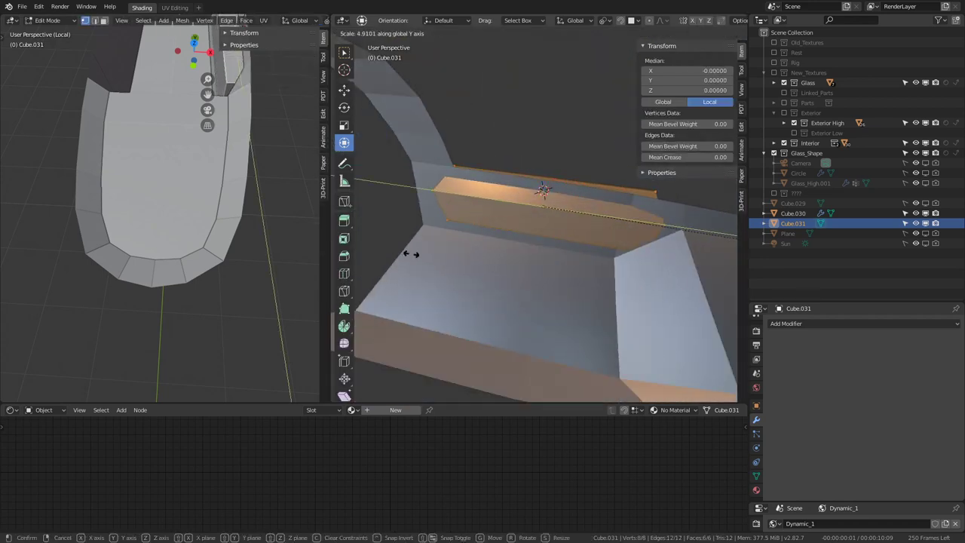
click(451, 257)
key(Tab)
mouse_move(455, 225)
middle_down()
mouse_move(571, 173)
mouse_move(464, 225)
mouse_move(524, 188)
mouse_move(513, 200)
middle_up()
key(Tab)
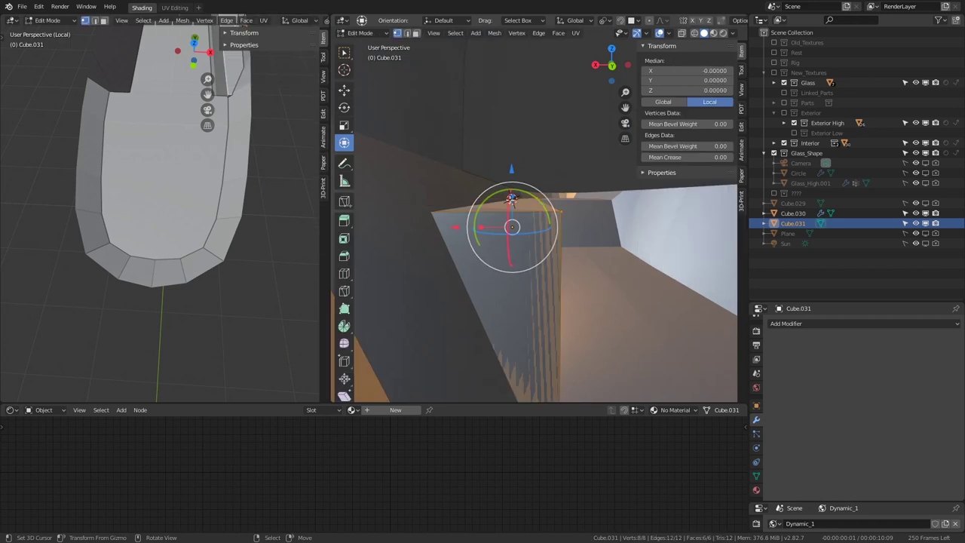
mouse_move(456, 230)
middle_down()
mouse_move(513, 219)
mouse_move(501, 239)
mouse_move(382, 211)
mouse_move(391, 188)
mouse_move(622, 169)
mouse_move(435, 230)
mouse_move(493, 208)
mouse_move(571, 222)
middle_up()
key(Tab)
key(Tab)
key(Tab)
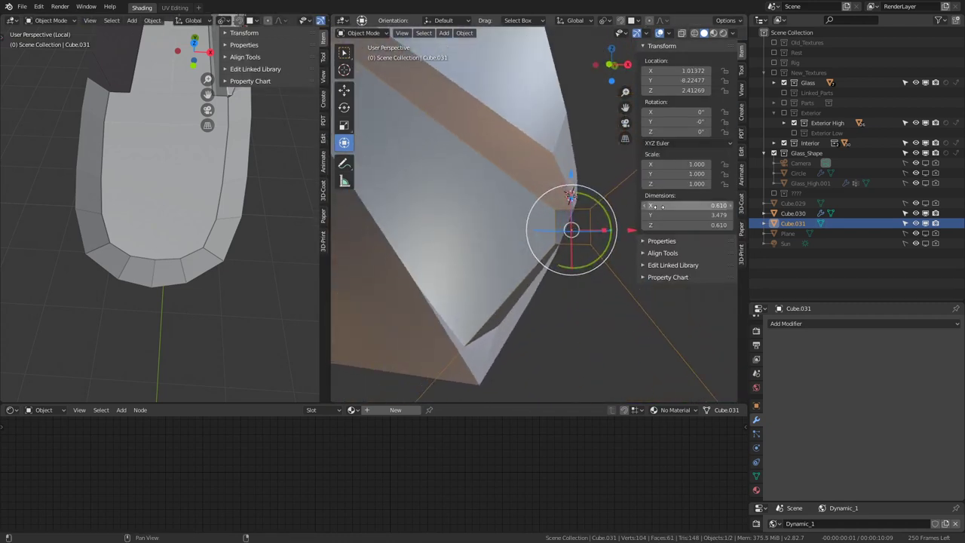
- Move the cutter along the X axis against the panel side
key(g)
key(x)
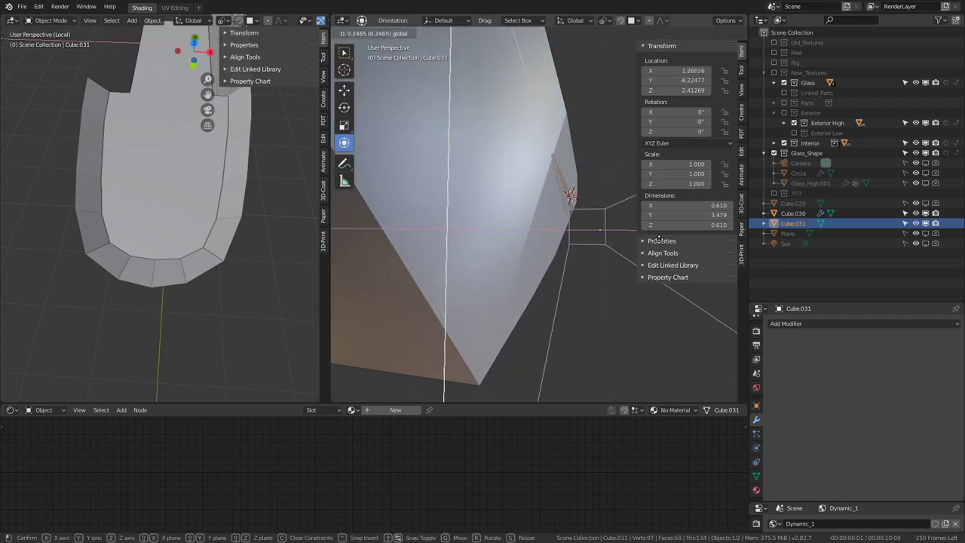
click(498, 226)
mouse_move(498, 226)
middle_down()
mouse_move(486, 233)
mouse_move(408, 219)
mouse_move(443, 220)
middle_up()
- Delete one side face of the cutter box and return to Object Mode
key(Tab)
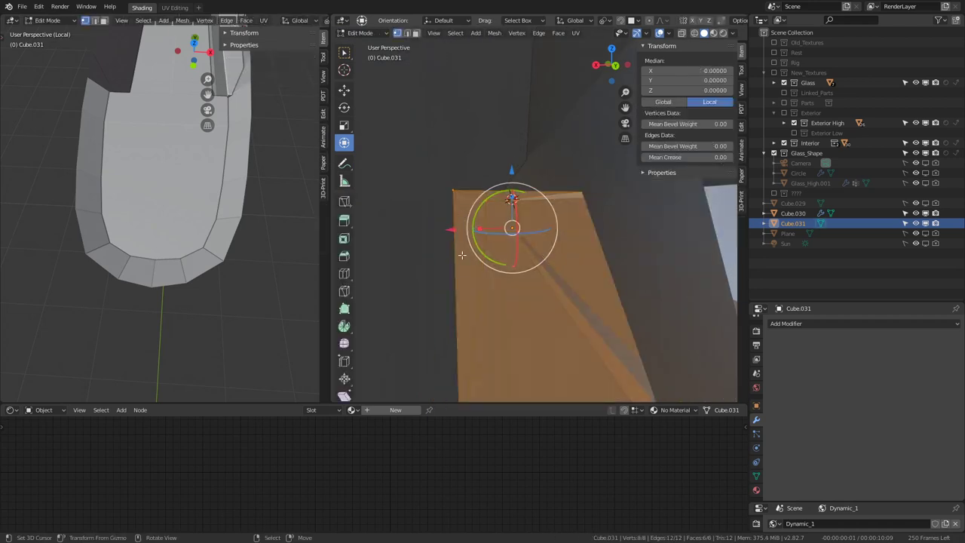
middle_drag(461, 255, 500, 235)
click(499, 235)
click(408, 33)
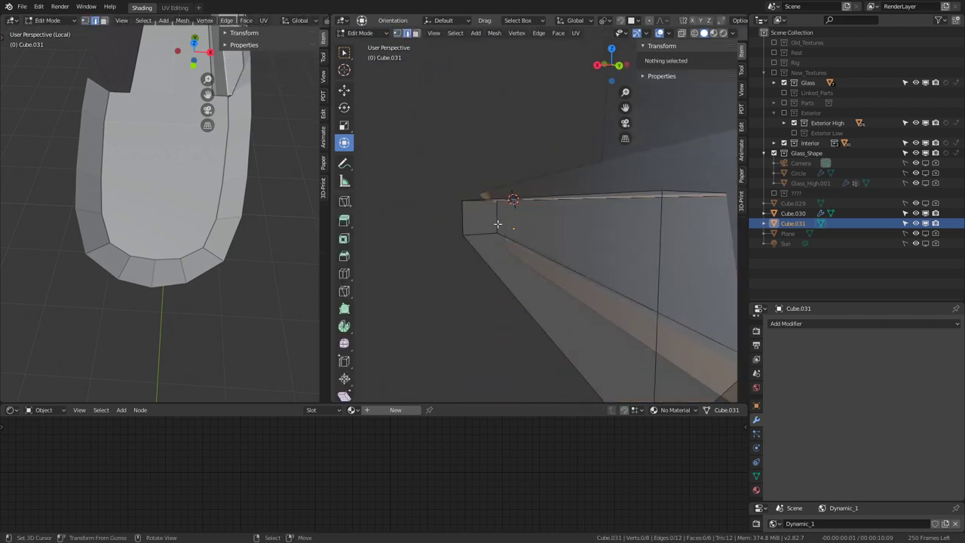
click(502, 226)
middle_drag(528, 256, 482, 249)
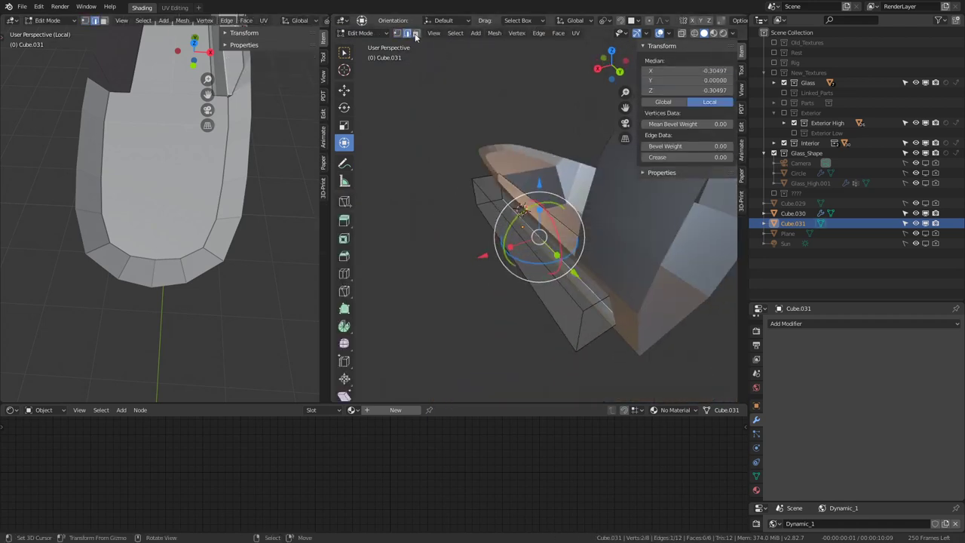
click(416, 35)
click(532, 282)
key(x)
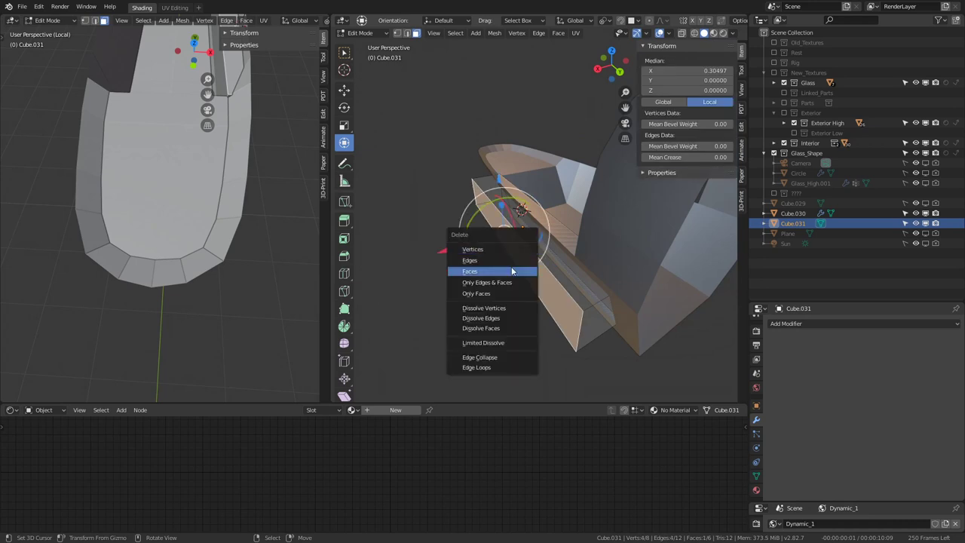
click(512, 271)
key(Tab)
scroll(519, 205, up, 5)
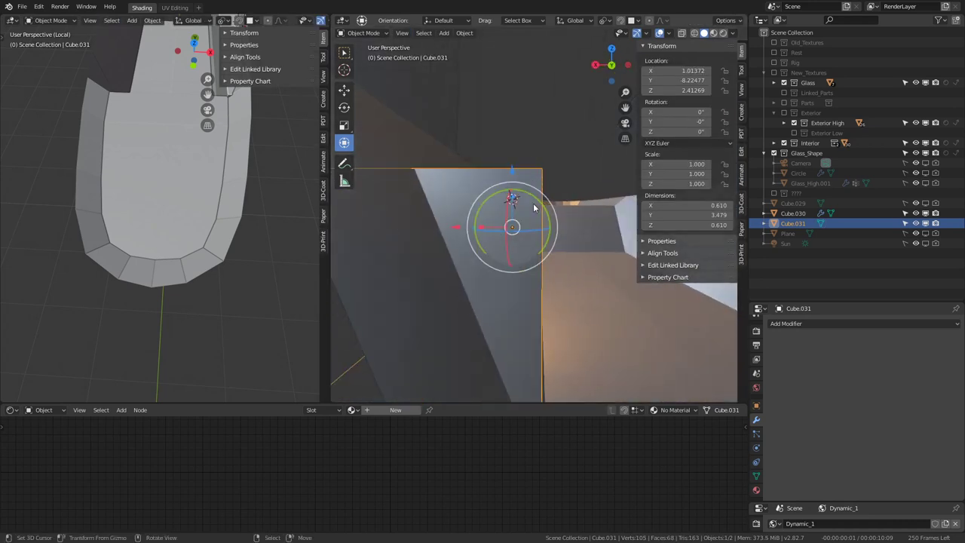
middle_drag(534, 207, 513, 213)
middle_drag(561, 280, 601, 264)
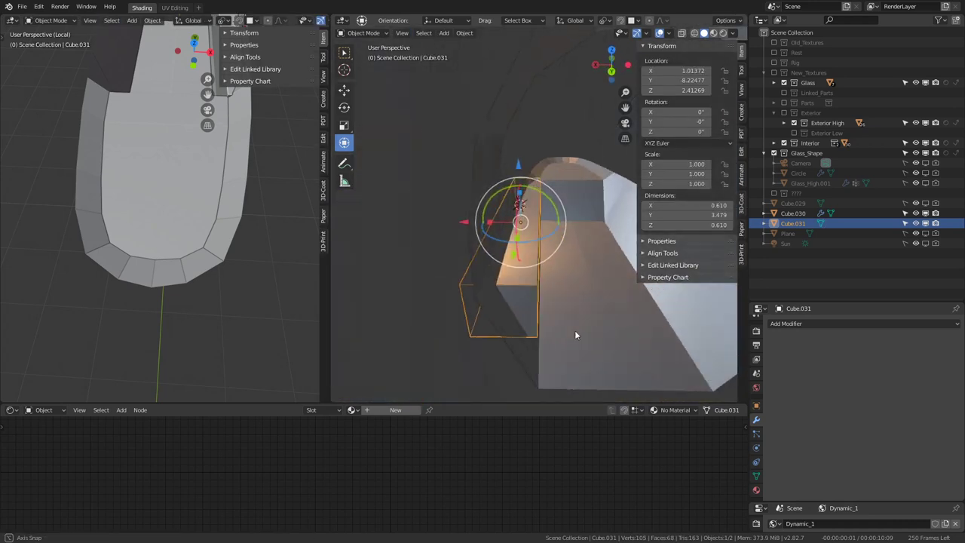
click(601, 264)
middle_drag(602, 201, 547, 169)
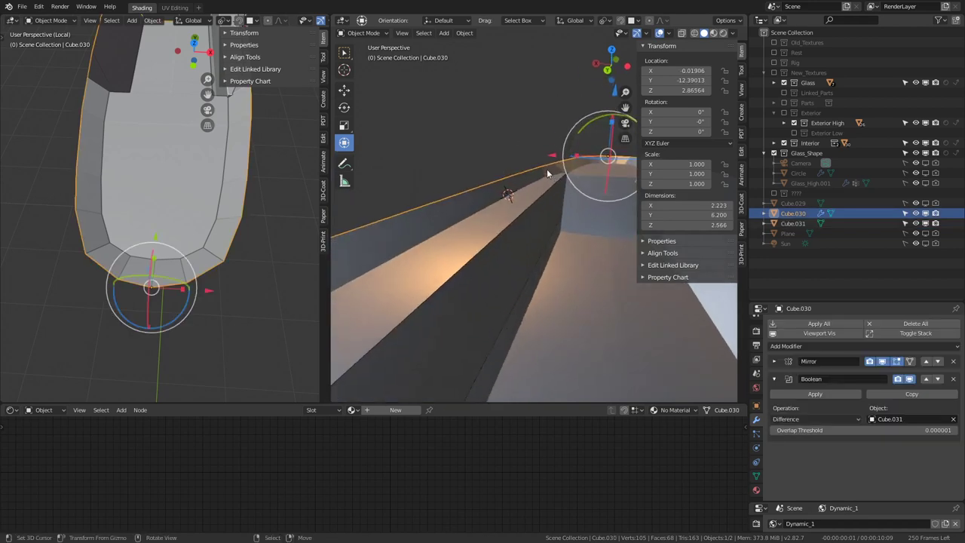
click(839, 420)
click(814, 431)
mouse_move(523, 238)
middle_down()
mouse_move(550, 227)
mouse_move(518, 228)
mouse_move(557, 217)
middle_up()
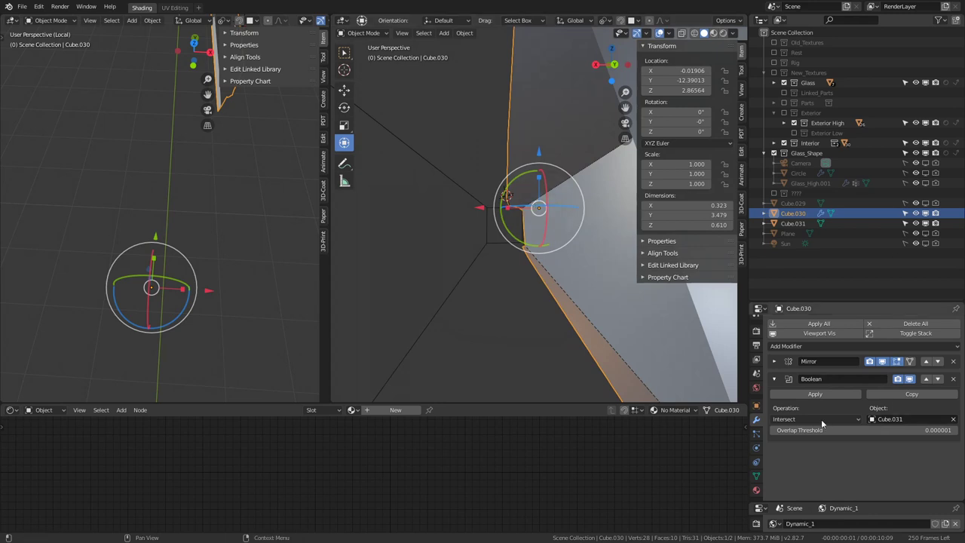
middle_drag(402, 194, 575, 233)
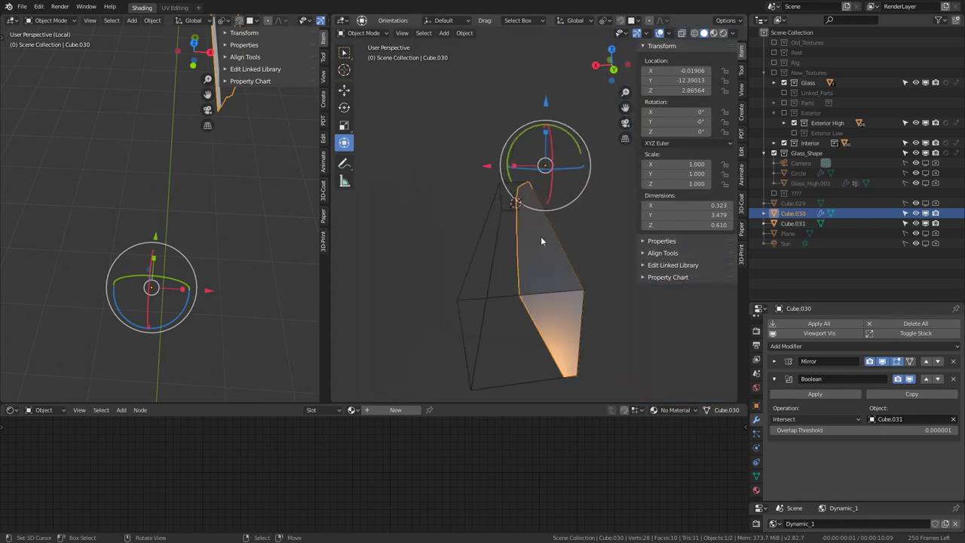
click(911, 379)
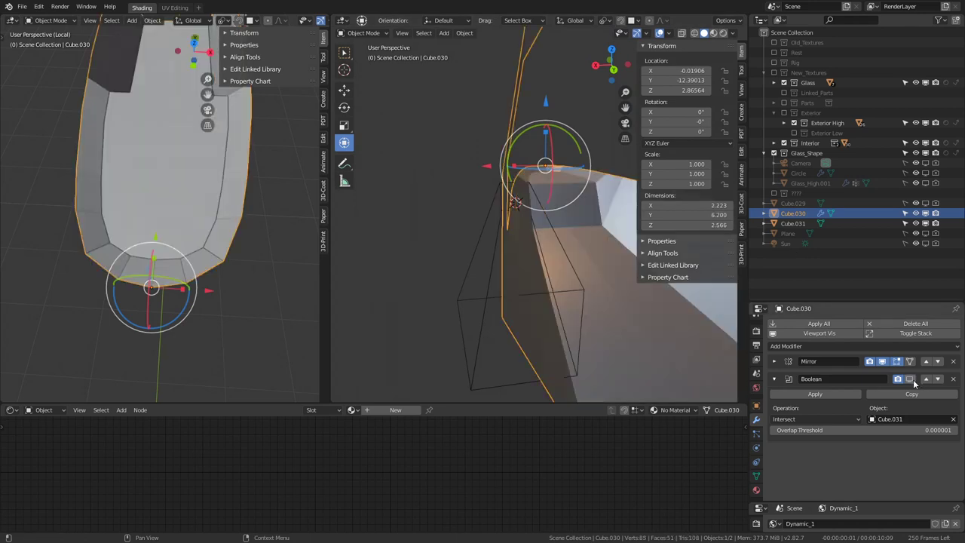
click(913, 381)
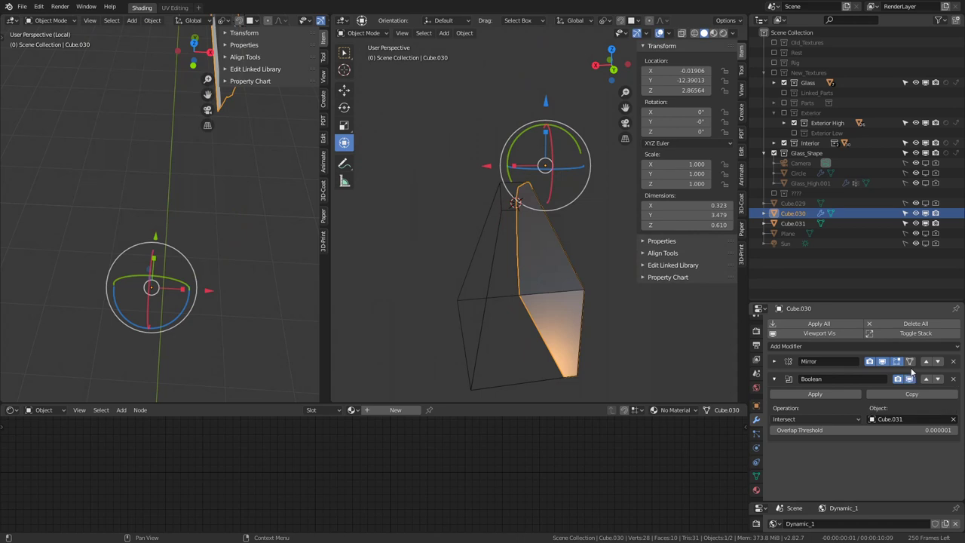
click(491, 292)
key(g)
key(x)
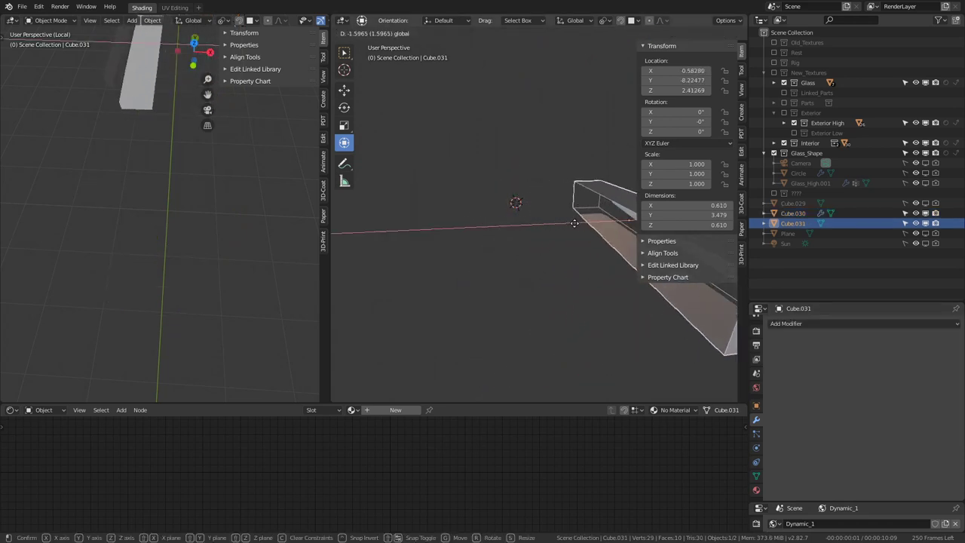
click(566, 256)
click(560, 291)
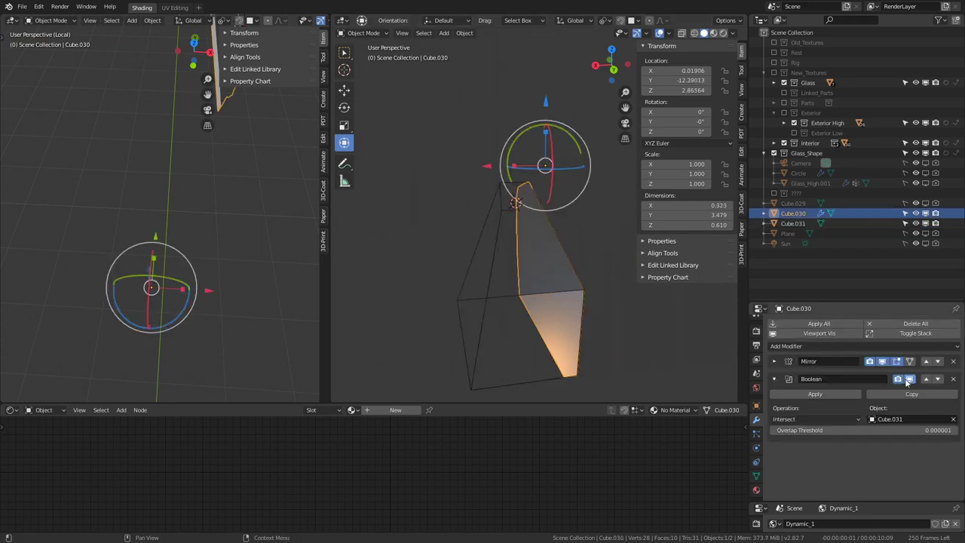
click(837, 424)
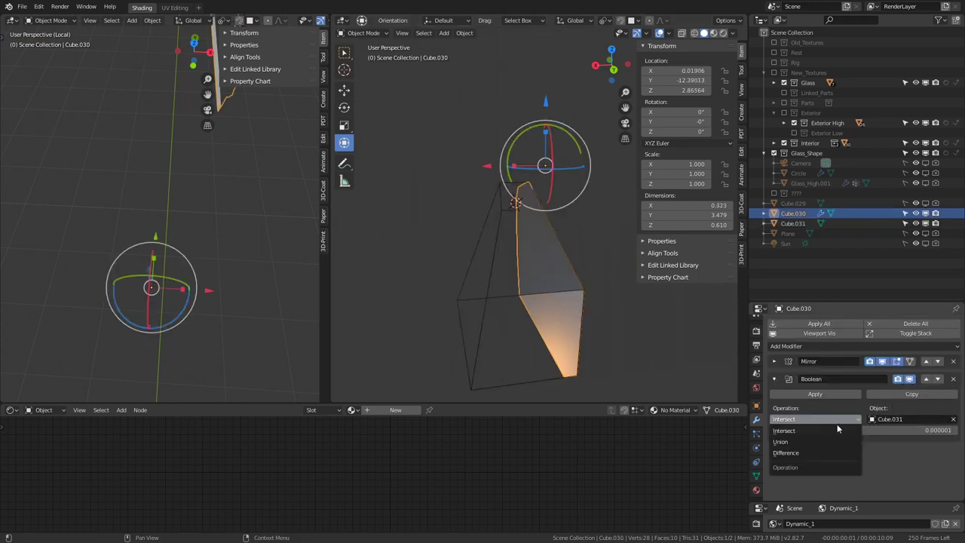
click(820, 454)
- Reselect the cutter box Cube.031 and slide it along the X axis
click(468, 274)
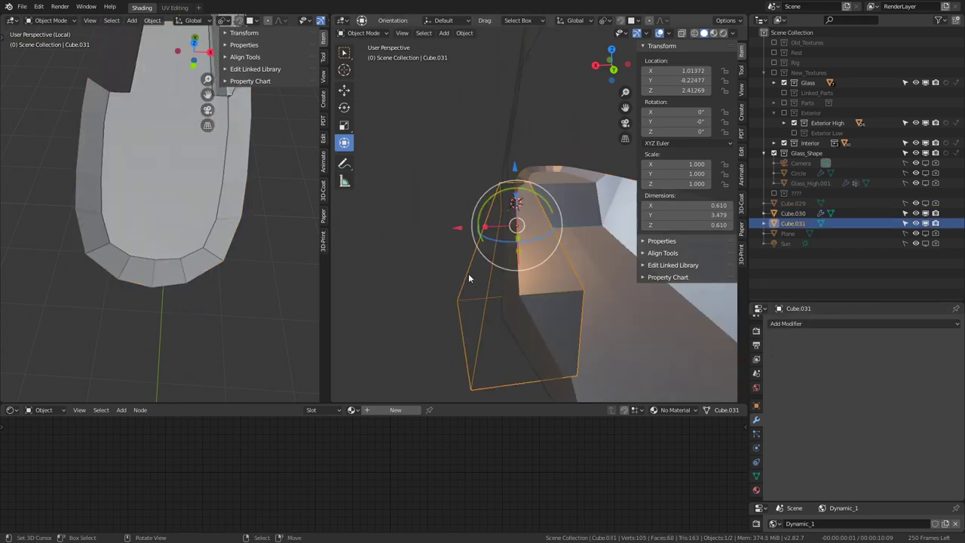
key(g)
key(x)
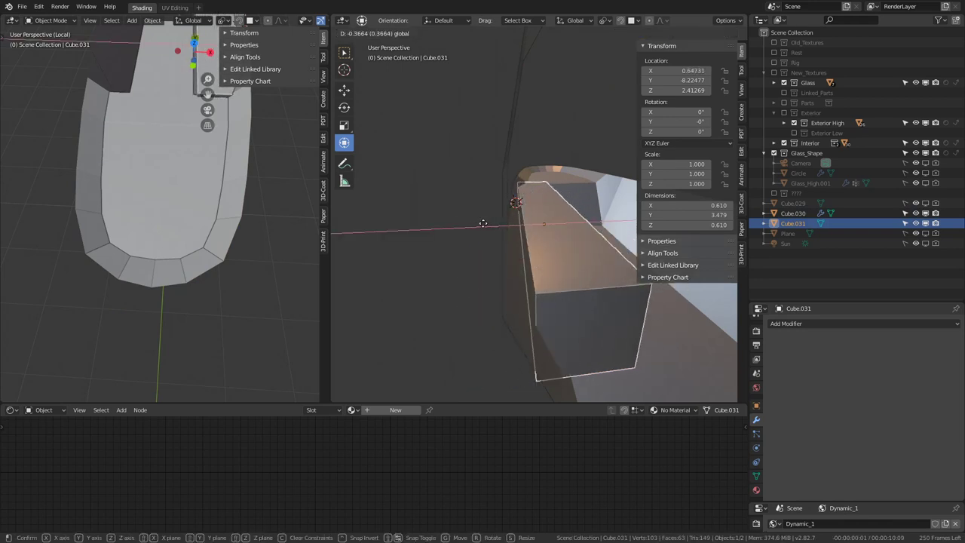
click(483, 223)
mouse_move(482, 223)
middle_down()
mouse_move(477, 204)
mouse_move(541, 226)
middle_up()
- Inspect the cutter box's side face and end edges in Edit Mode
key(Tab)
click(541, 226)
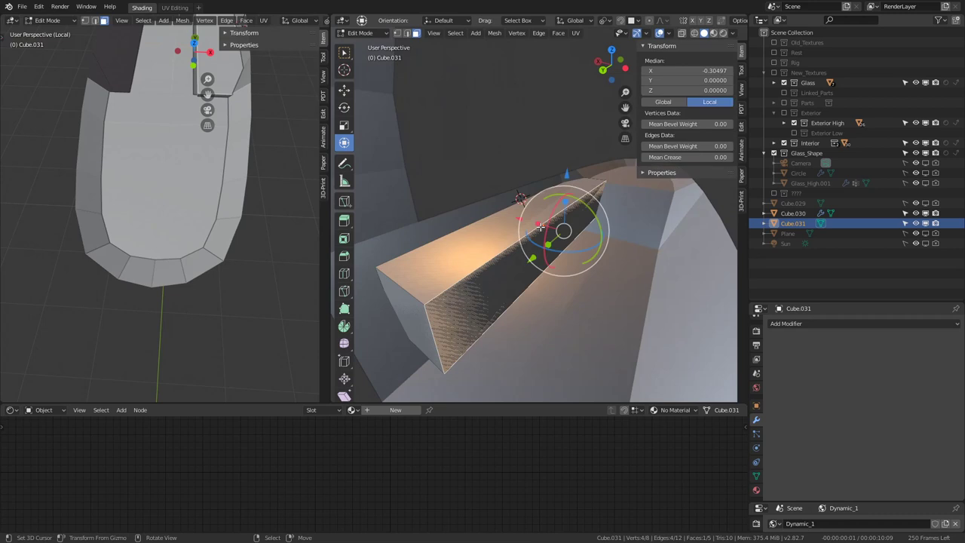
key(Tab)
click(540, 226)
click(540, 226)
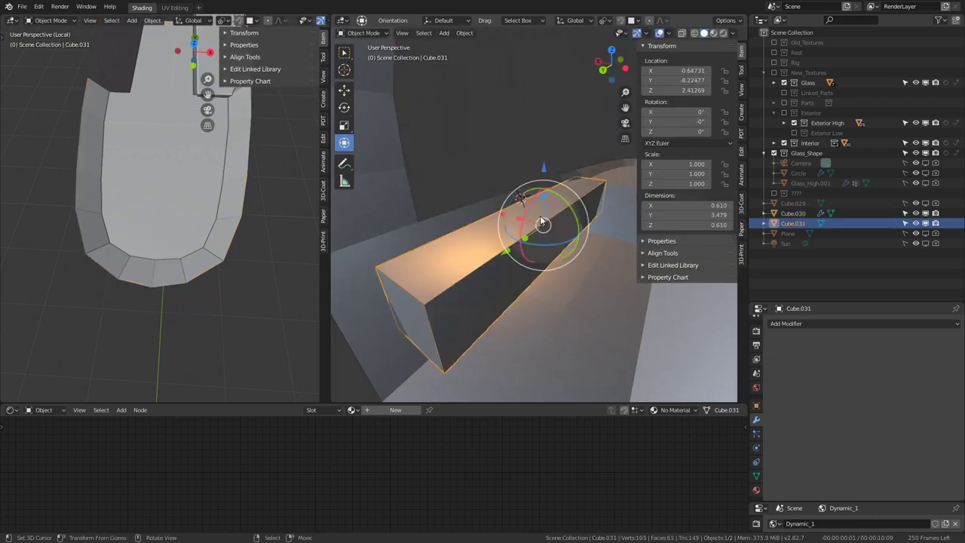
key(Tab)
middle_drag(541, 215, 441, 187)
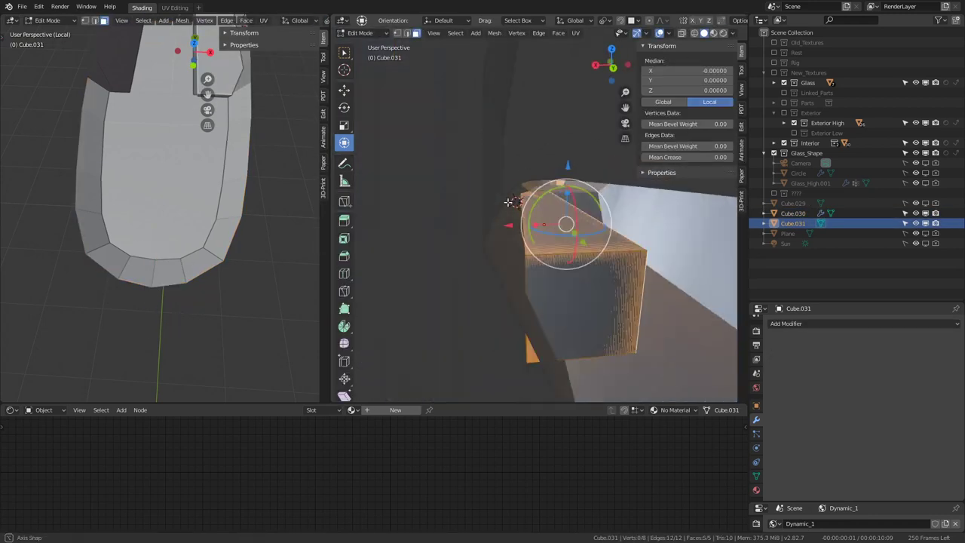
click(407, 34)
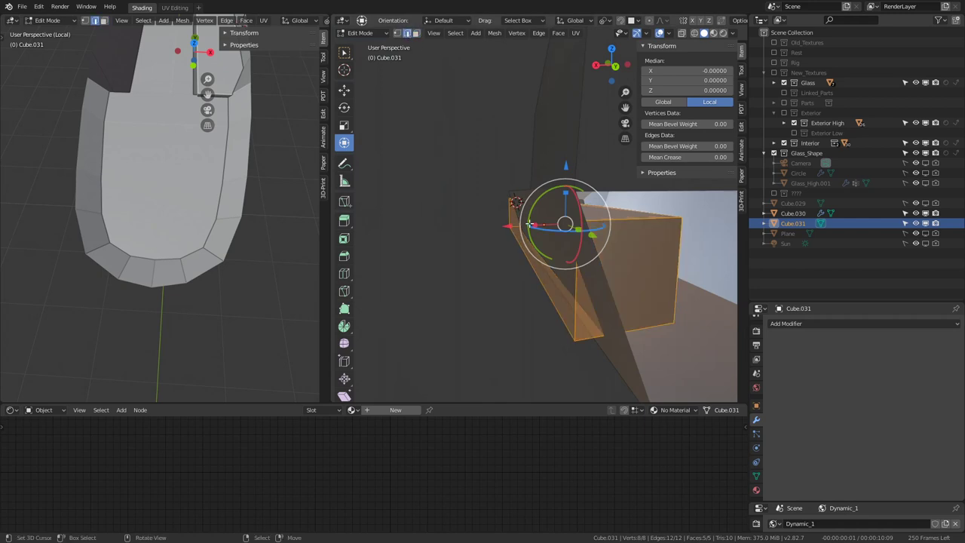
alt+click(566, 279)
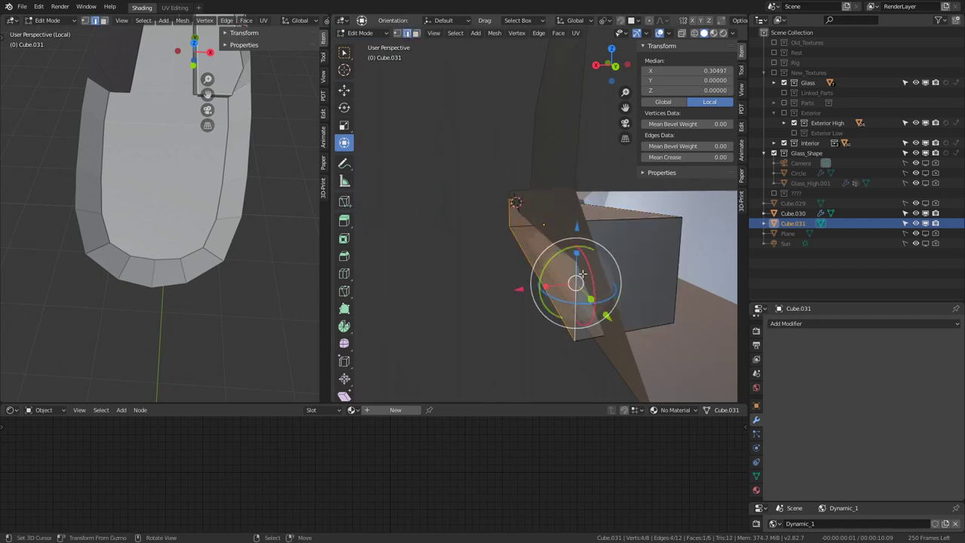
key(Tab)
- Cancel an accidental transform, then move the cutter to X 0.77481, Z 2.33497
middle_drag(582, 275, 516, 225)
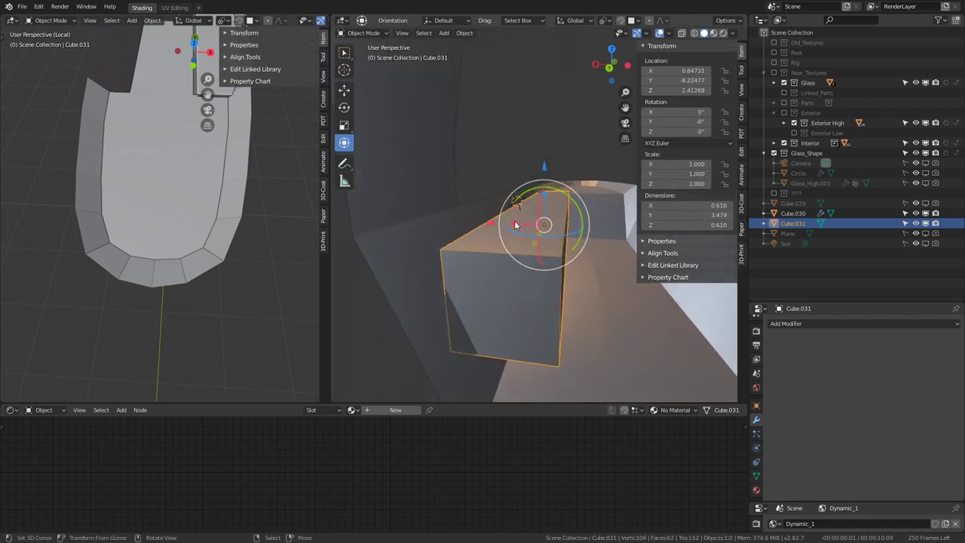
drag(516, 224, 502, 231)
right_click(502, 231)
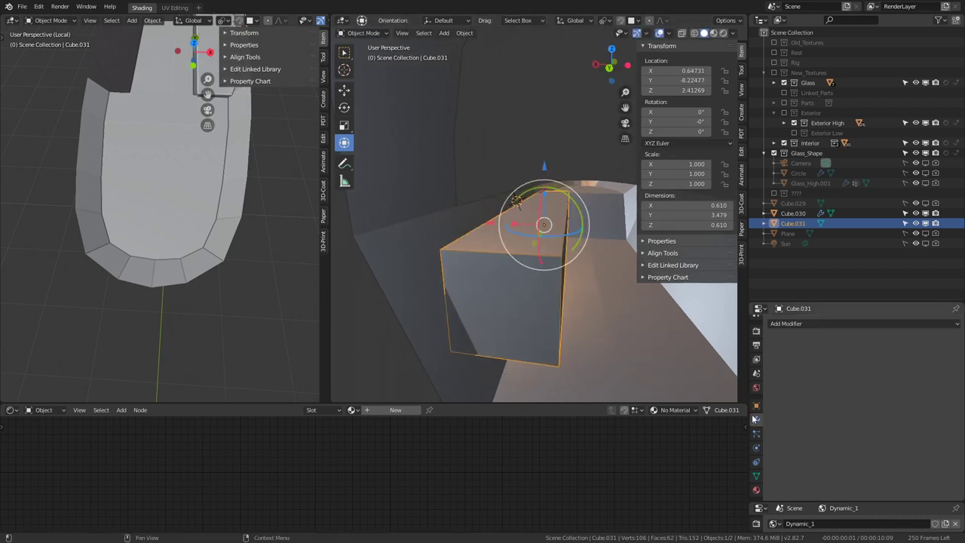
mouse_move(321, 216)
middle_down()
mouse_move(219, 150)
mouse_move(314, 159)
mouse_move(266, 157)
mouse_move(227, 207)
mouse_move(253, 238)
mouse_move(230, 245)
mouse_move(248, 241)
middle_up()
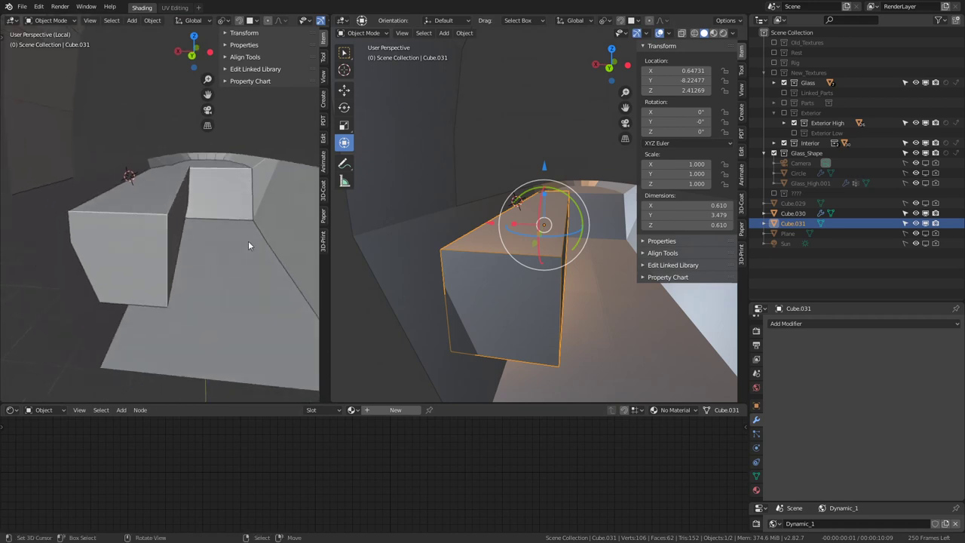
scroll(493, 246, up, 3)
key(g)
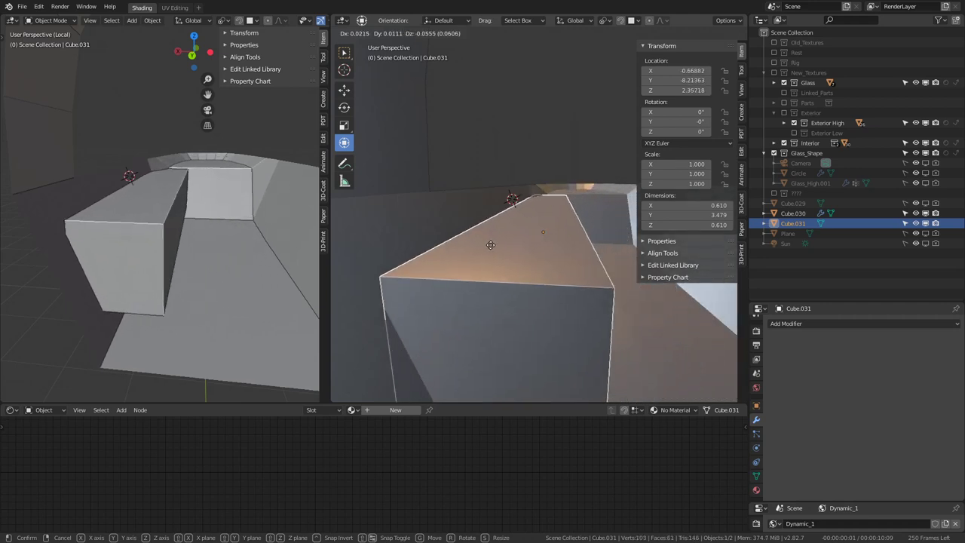
click(482, 245)
- Select the cockpit body Cube.030 and frame it to check the cut
mouse_move(57, 164)
middle_down()
mouse_move(10, 199)
mouse_move(37, 169)
mouse_move(59, 163)
middle_up()
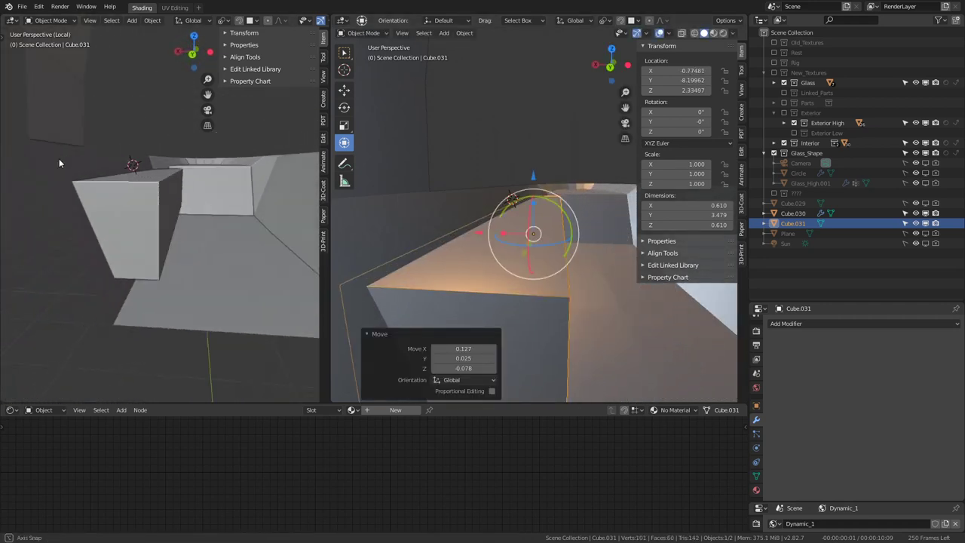
click(427, 196)
key(KP_Decimal)
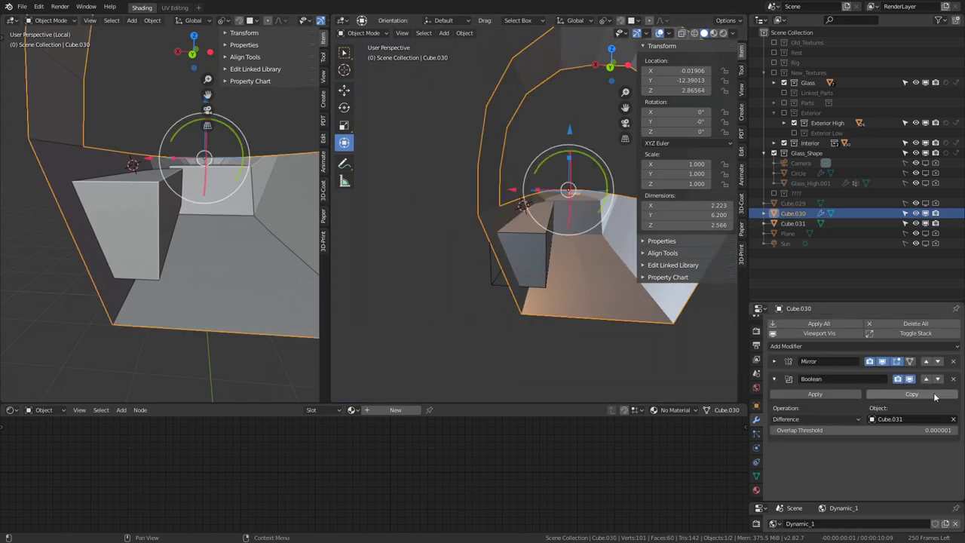
- Move the Boolean modifier above Mirror, then select and frame cutter Cube.031
click(926, 379)
mouse_move(197, 226)
middle_down()
mouse_move(207, 265)
mouse_move(202, 211)
mouse_move(226, 197)
middle_up()
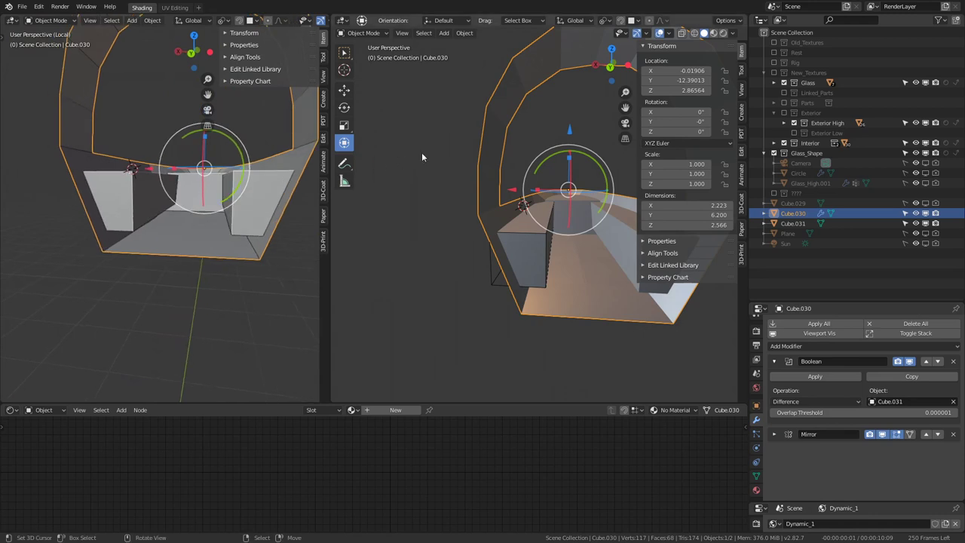
click(484, 278)
key(KP_Decimal)
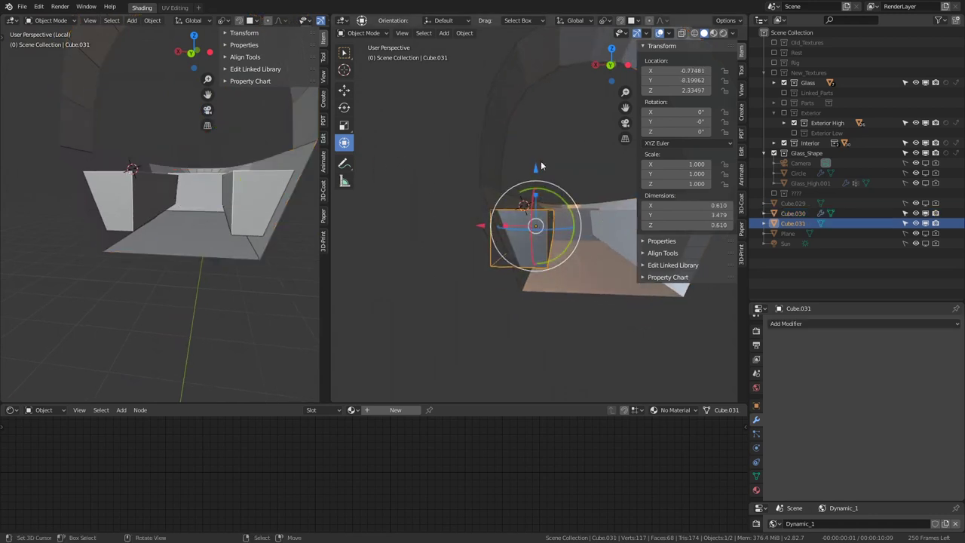
- Raise the cutter Cube.031 0.091 along Z to 2.42548
drag(541, 165, 535, 173)
right_click(532, 191)
scroll(536, 190, up, 5)
mouse_move(533, 176)
mouse_down()
mouse_move(534, 160)
mouse_move(527, 184)
mouse_up()
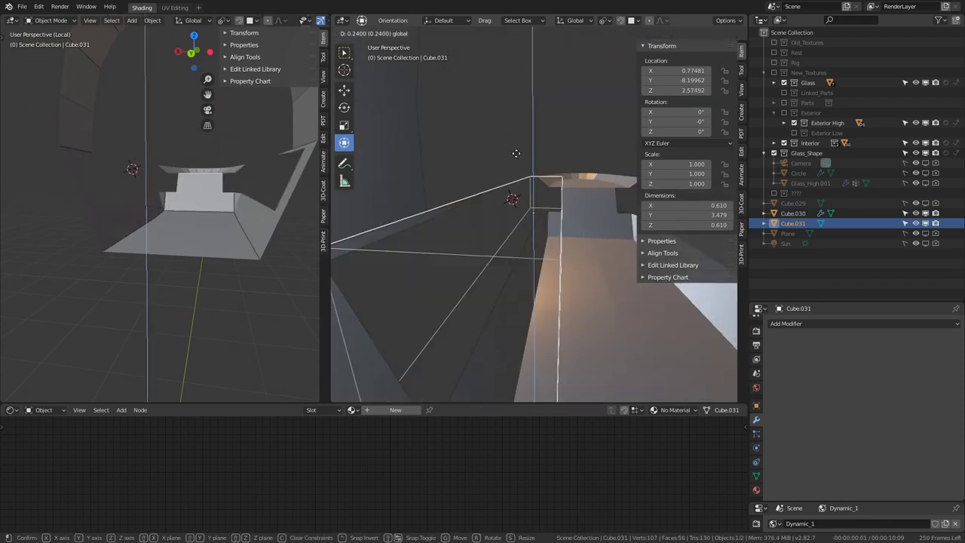
drag(526, 183, 548, 176)
mouse_move(549, 176)
middle_down()
mouse_move(528, 162)
mouse_move(541, 139)
middle_up()
mouse_move(473, 72)
middle_down()
mouse_move(500, 153)
mouse_move(466, 162)
mouse_move(506, 130)
middle_up()
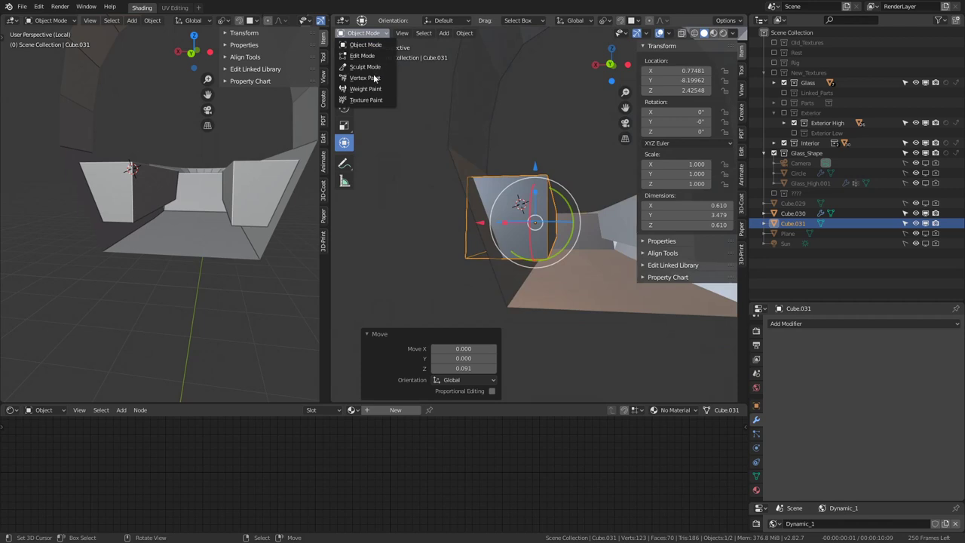
- Enter Edit Mode on the cutter and push one face down along Z
click(364, 55)
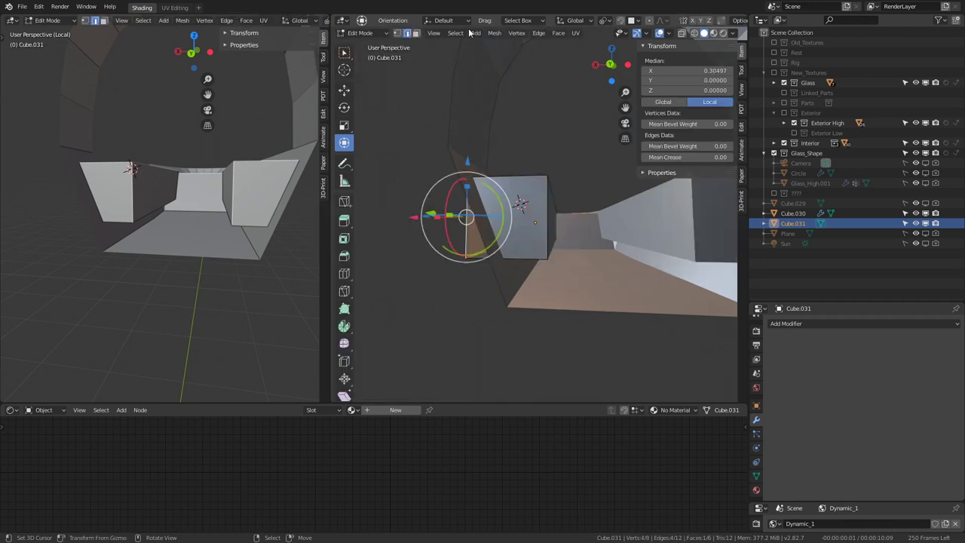
middle_drag(483, 90, 549, 141)
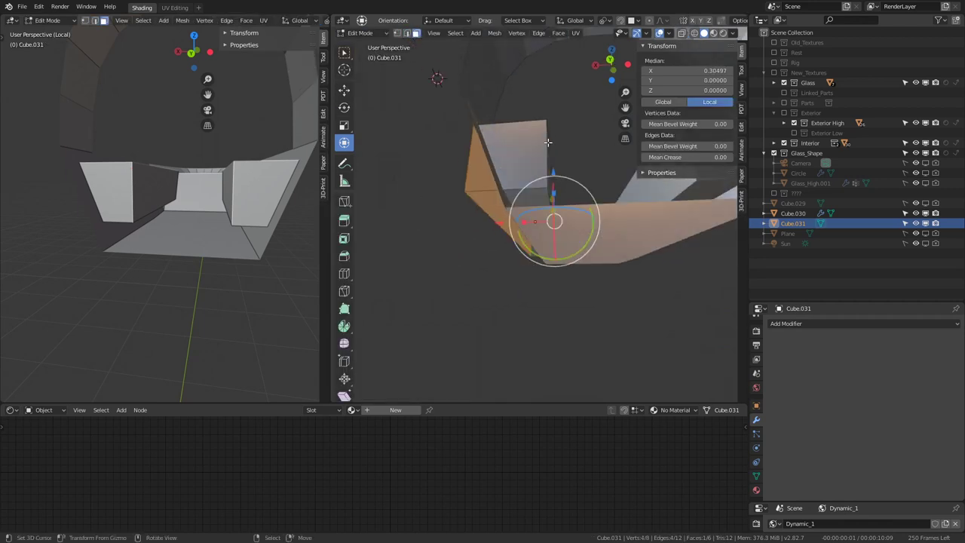
drag(534, 213, 534, 201)
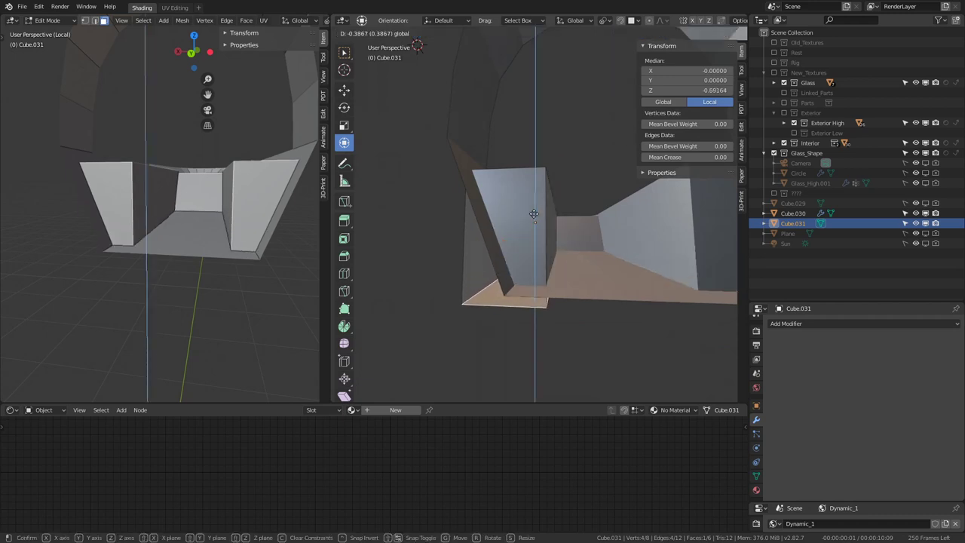
click(534, 214)
- Move the selected cutter geometry −2.309 along the Y axis
mouse_move(174, 226)
middle_down()
mouse_move(143, 277)
mouse_move(19, 218)
middle_up()
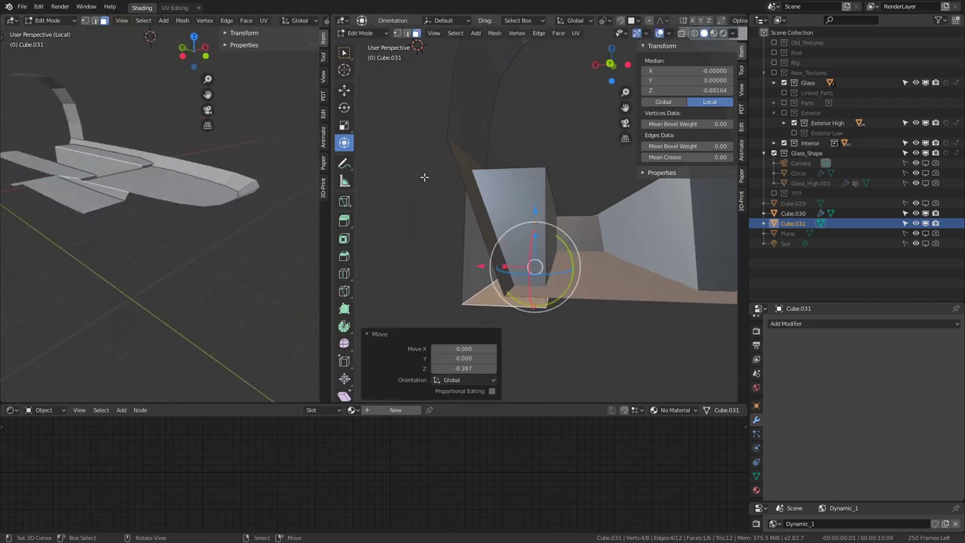
mouse_move(424, 177)
middle_down()
mouse_move(578, 205)
mouse_move(560, 211)
middle_up()
key(g)
key(y)
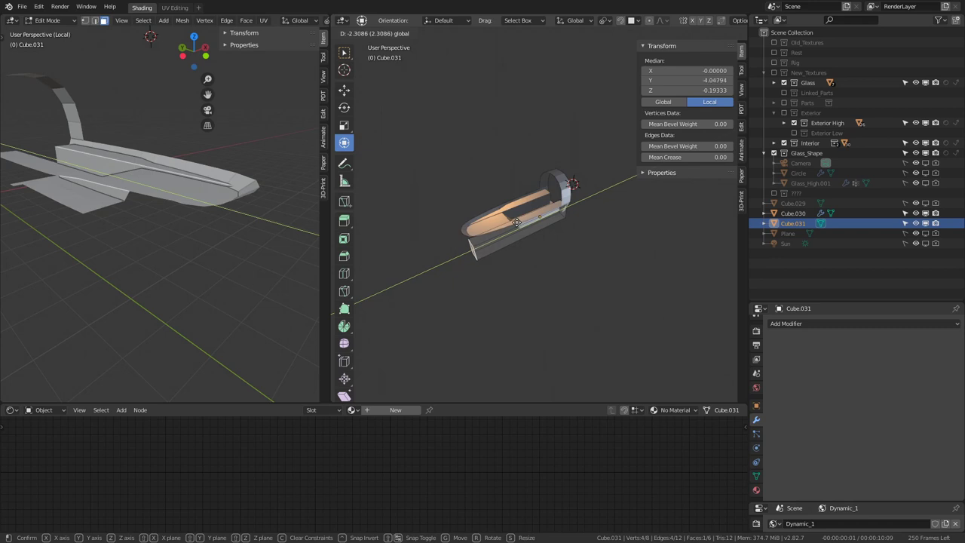
click(516, 223)
- Zoom in on the panel mesh and select part of its faces
scroll(151, 189, up, 5)
mouse_move(151, 189)
middle_down()
mouse_move(200, 119)
mouse_move(170, 198)
middle_up()
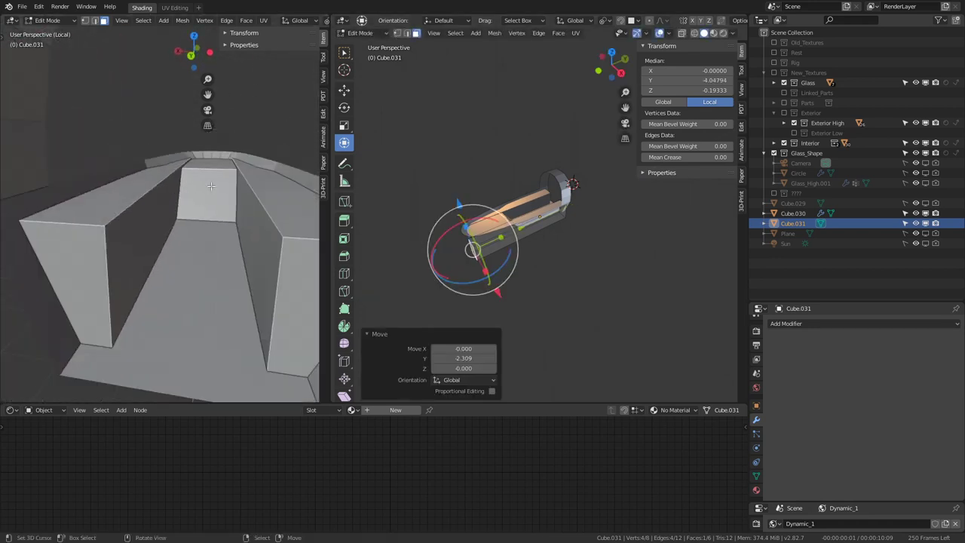
mouse_move(513, 226)
middle_down()
mouse_move(528, 197)
mouse_move(490, 165)
mouse_move(498, 188)
middle_up()
scroll(528, 197, up, 4)
click(468, 138)
mouse_move(151, 196)
middle_down()
mouse_move(129, 199)
mouse_move(249, 181)
middle_up()
scroll(129, 198, down, 3)
- Shift the selected faces sideways along X, then undo the trial move
key(g)
key(x)
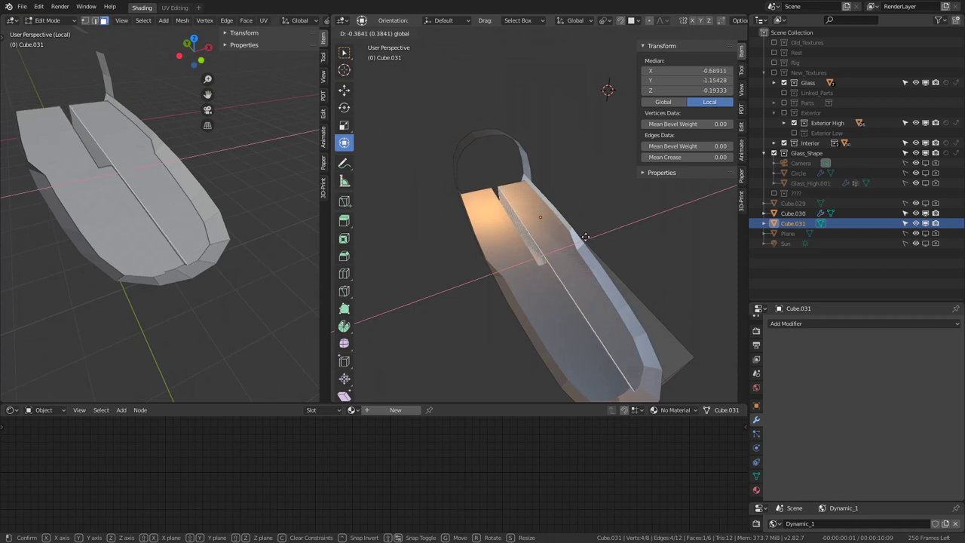
click(585, 237)
middle_drag(151, 189, 203, 156)
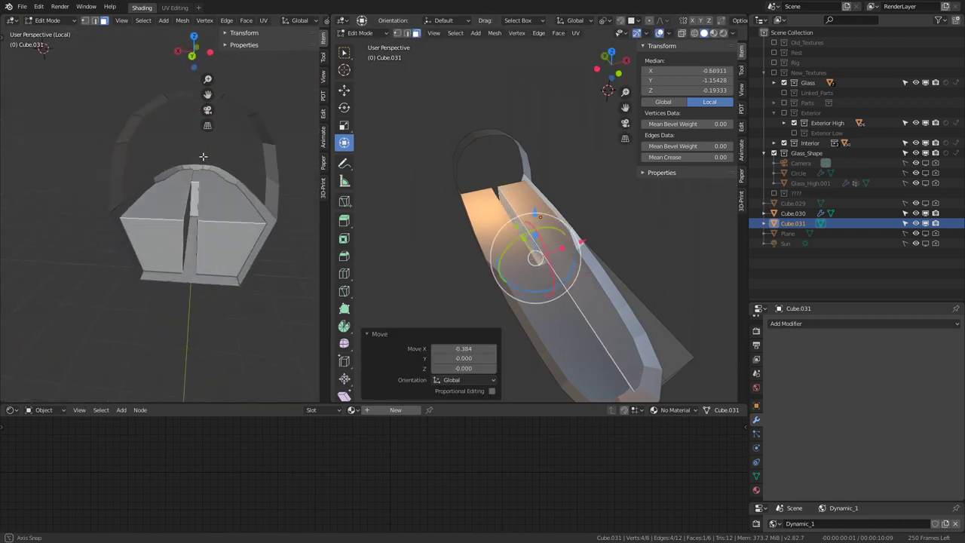
scroll(203, 156, up, 4)
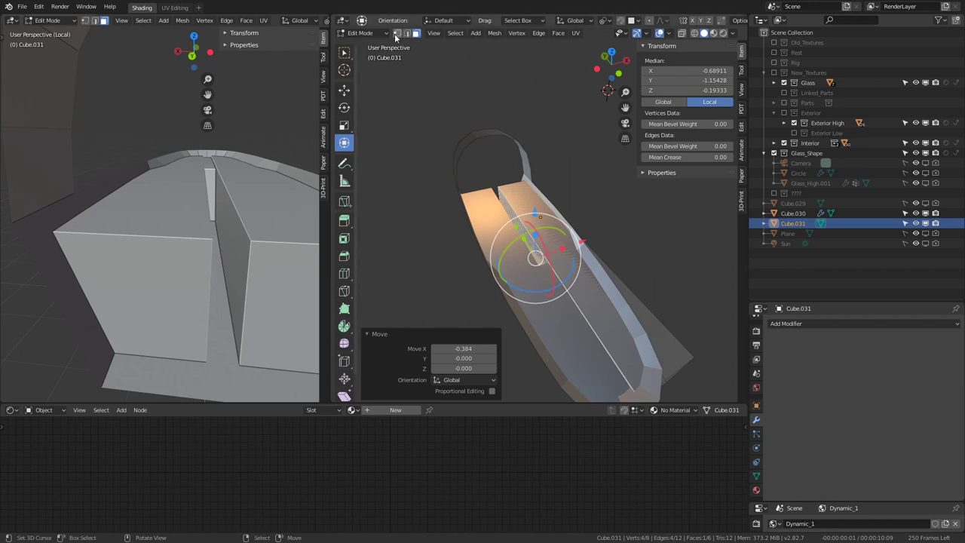
key(ctrl+z)
key(ctrl+z)
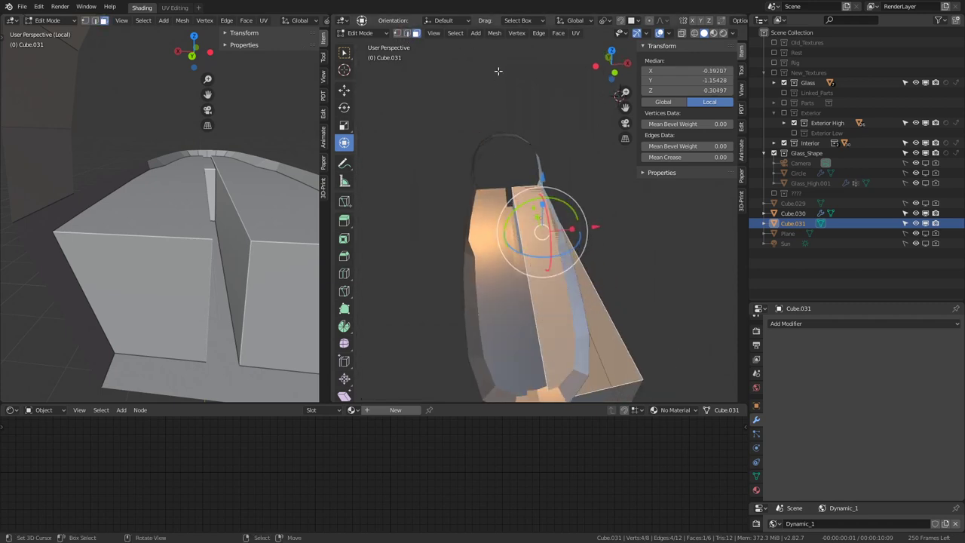
click(408, 33)
click(532, 253)
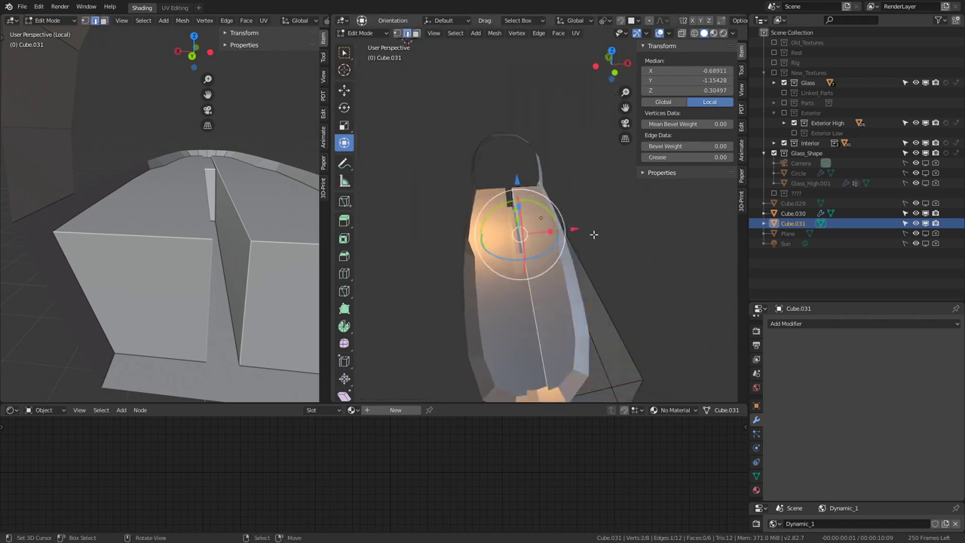
key(g)
key(x)
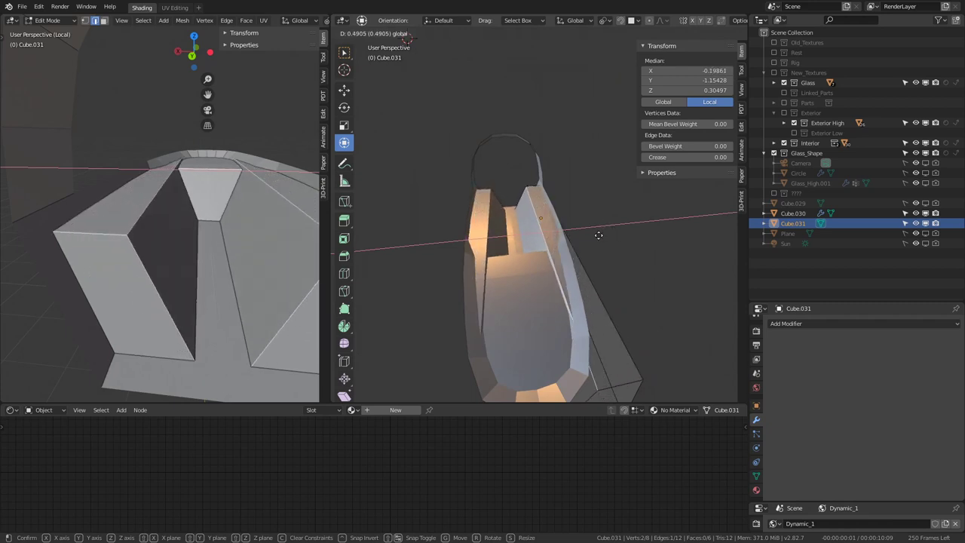
click(576, 223)
key(g)
key(x)
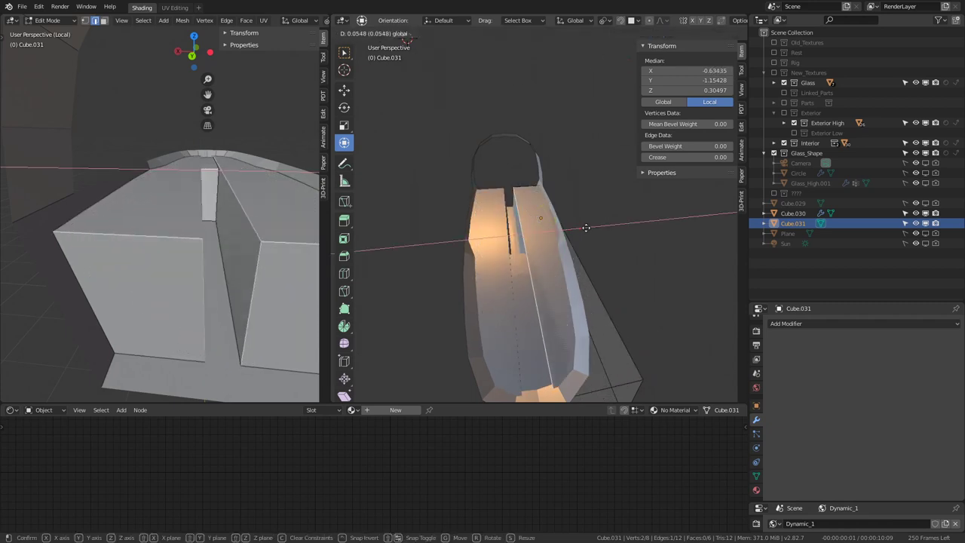
key(Escape)
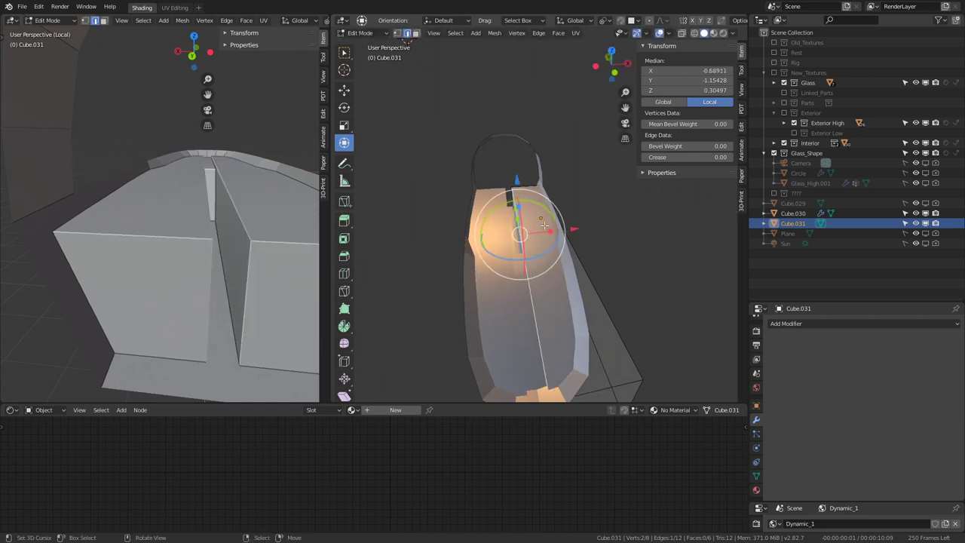
mouse_move(38, 170)
middle_down()
mouse_move(48, 148)
mouse_move(27, 161)
mouse_move(31, 151)
middle_up()
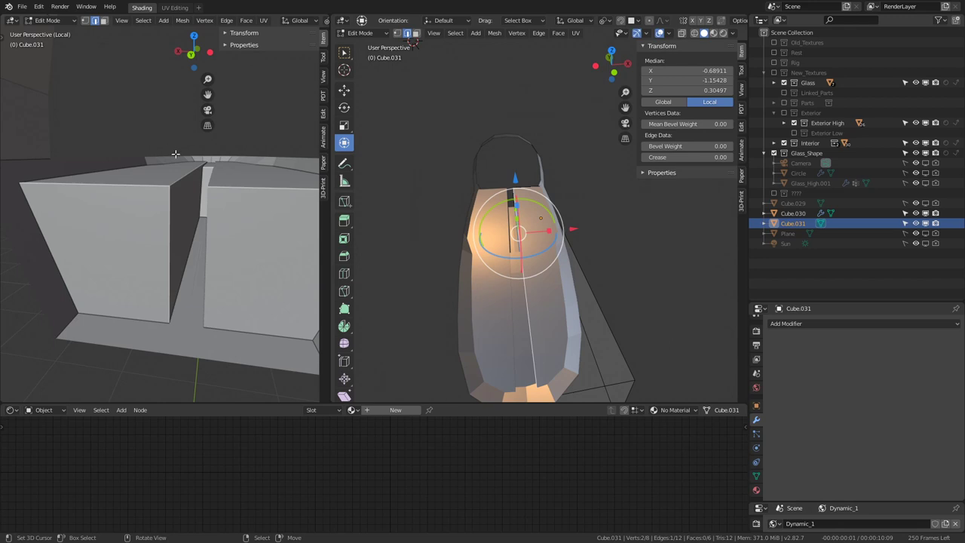
- Subdivide the panel mesh via Quick Favourites and slide the new edge into place
middle_drag(563, 228, 602, 193)
key(q)
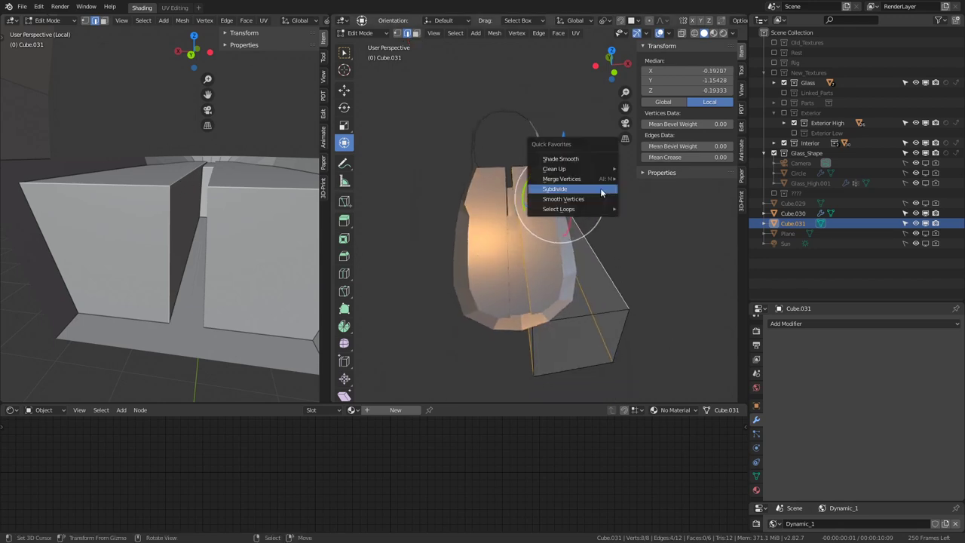
click(602, 193)
middle_drag(527, 199, 554, 230)
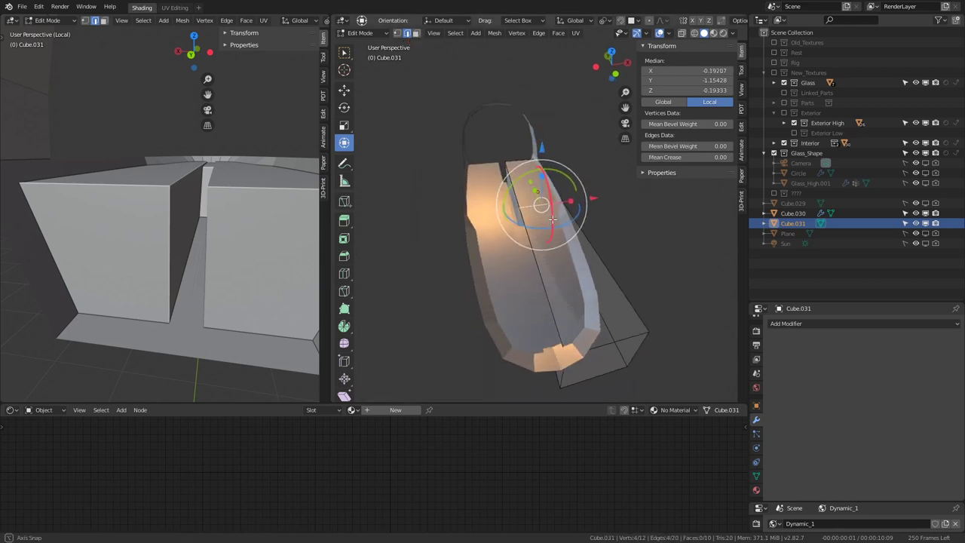
key(g)
key(g)
click(588, 299)
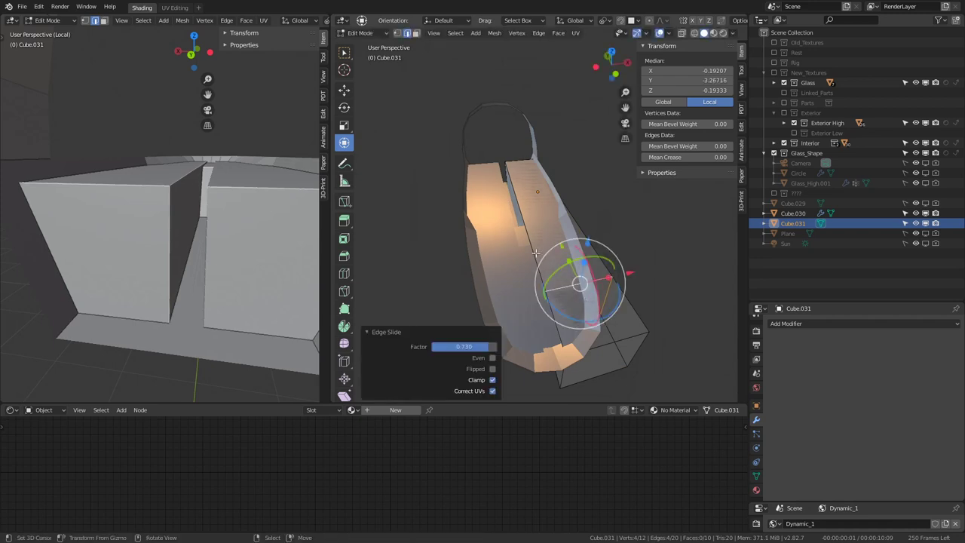
- Try a move along X, cancel it, and reframe the views
key(g)
key(x)
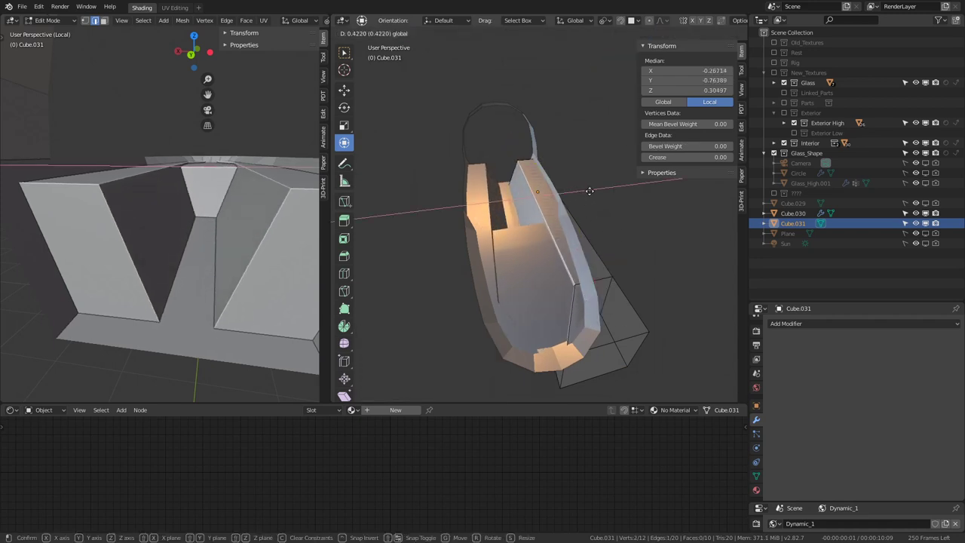
key(Escape)
scroll(151, 197, down, 5)
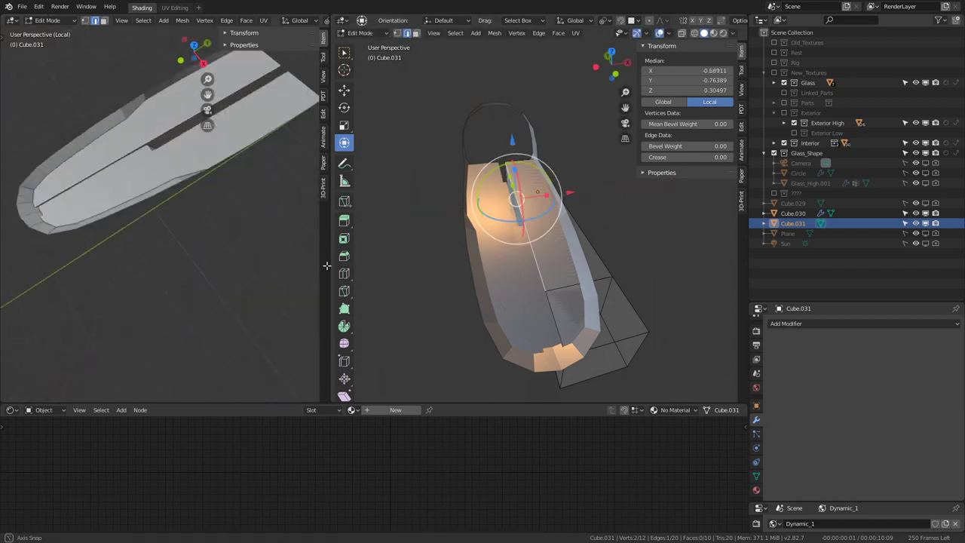
middle_drag(248, 218, 185, 219)
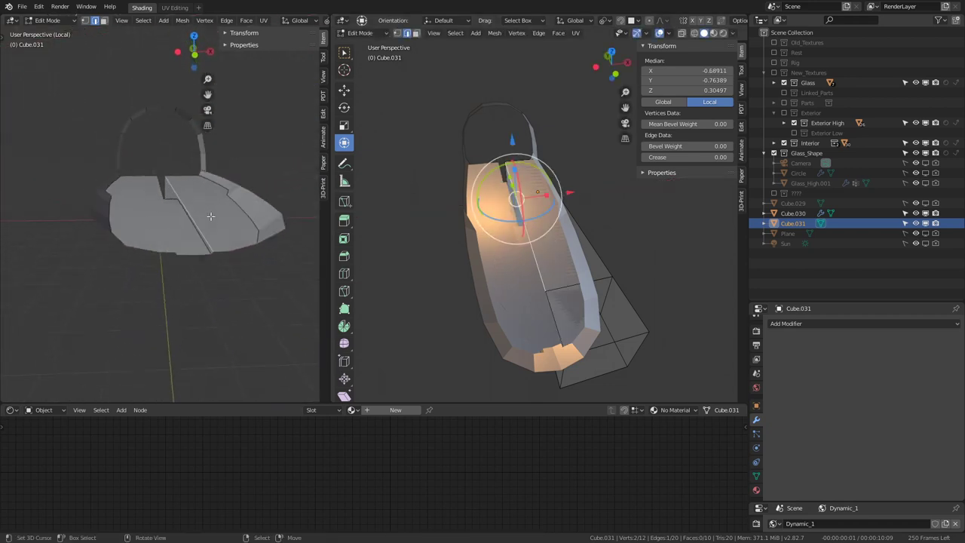
scroll(185, 219, up, 3)
scroll(185, 219, up, 3)
mouse_move(498, 227)
middle_down()
mouse_move(530, 195)
mouse_move(534, 218)
middle_up()
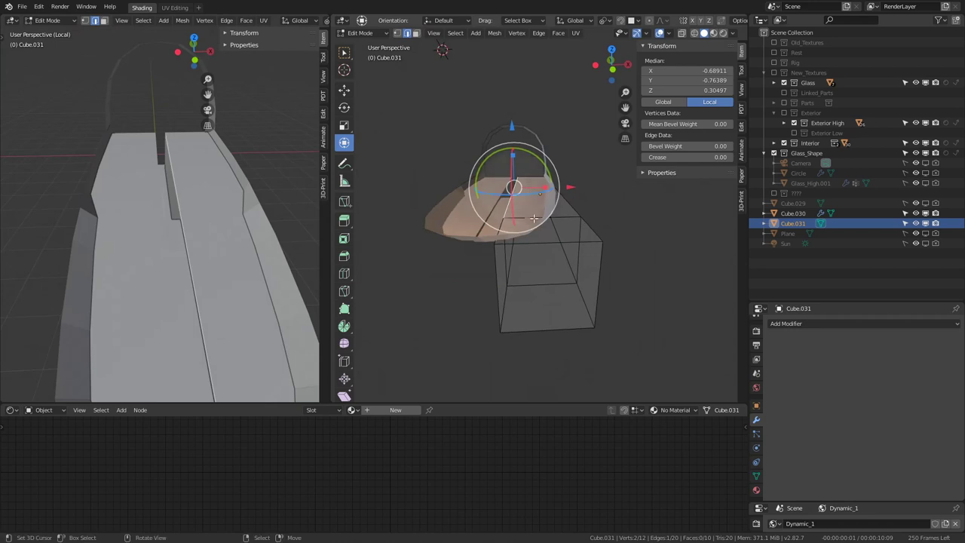
- Select an edge loop on the panel and move it 0.445 along X
alt+click(494, 235)
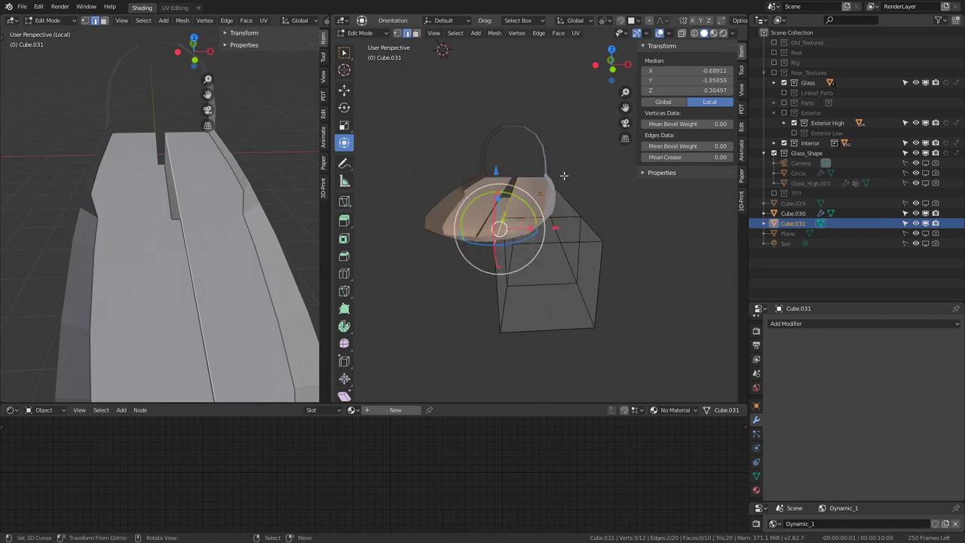
middle_drag(556, 224, 530, 218)
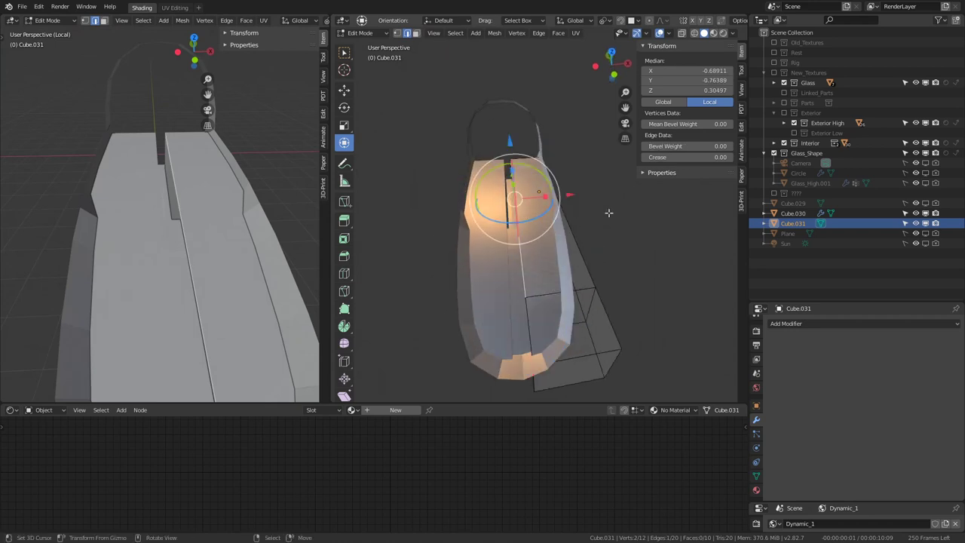
key(g)
key(x)
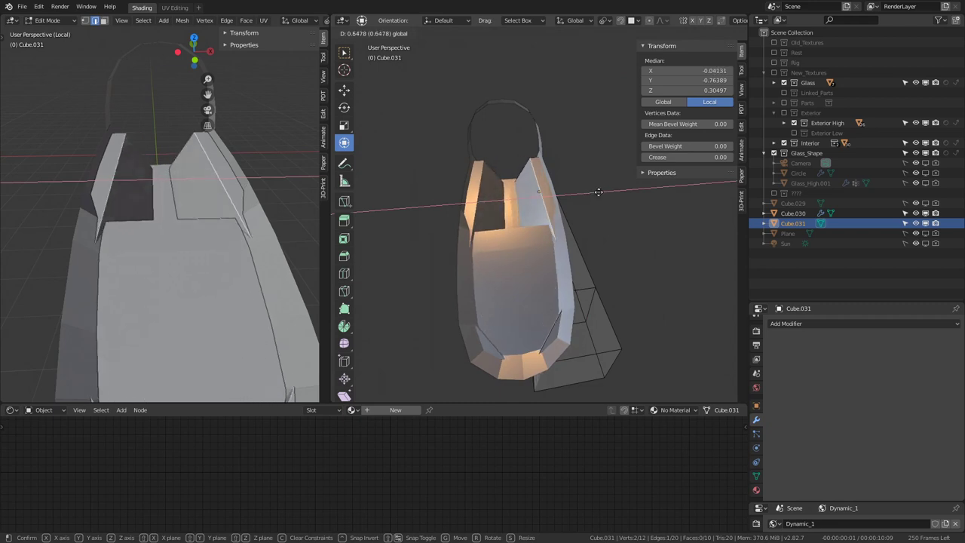
click(590, 192)
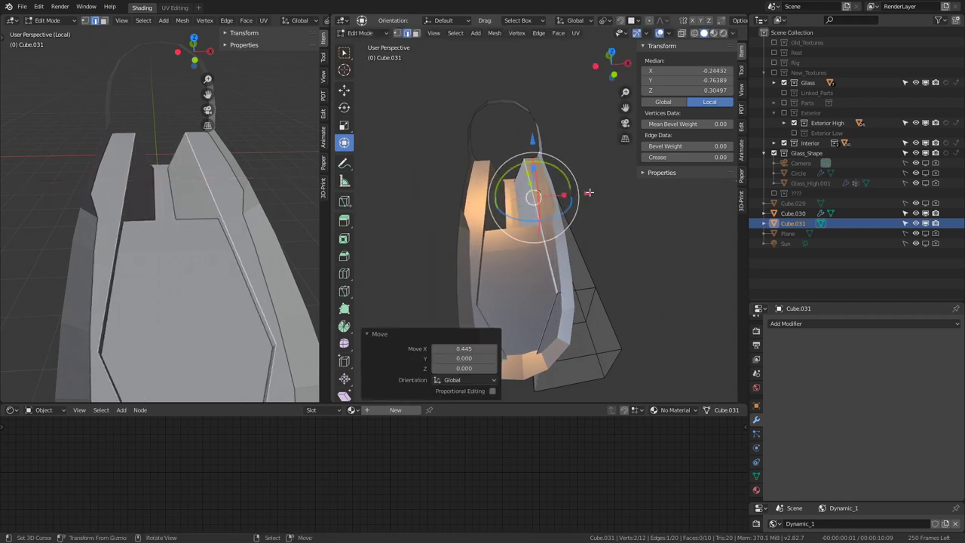
- Nudge the selection slightly further along X
mouse_move(80, 201)
middle_down()
mouse_move(115, 246)
mouse_move(347, 222)
middle_up()
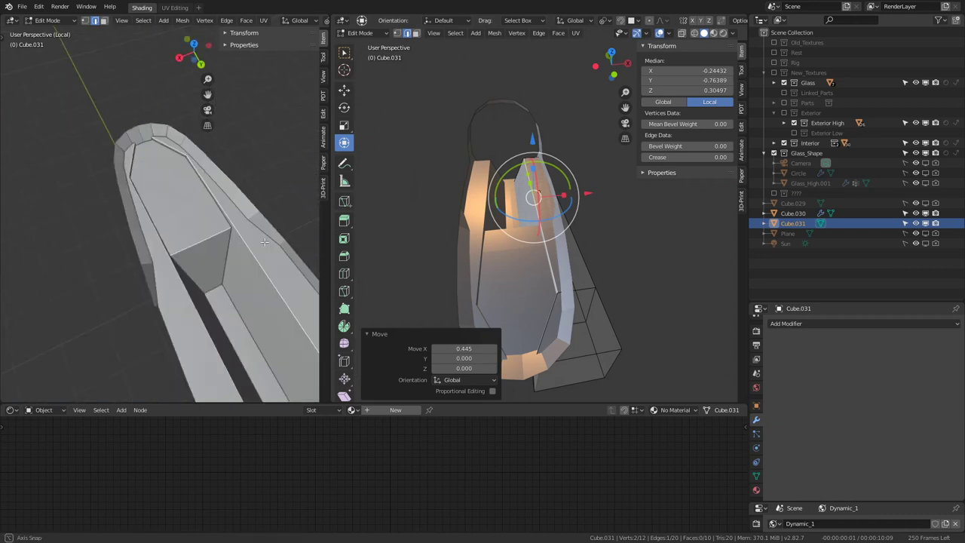
mouse_move(286, 227)
middle_down()
mouse_move(119, 233)
mouse_move(128, 226)
middle_up()
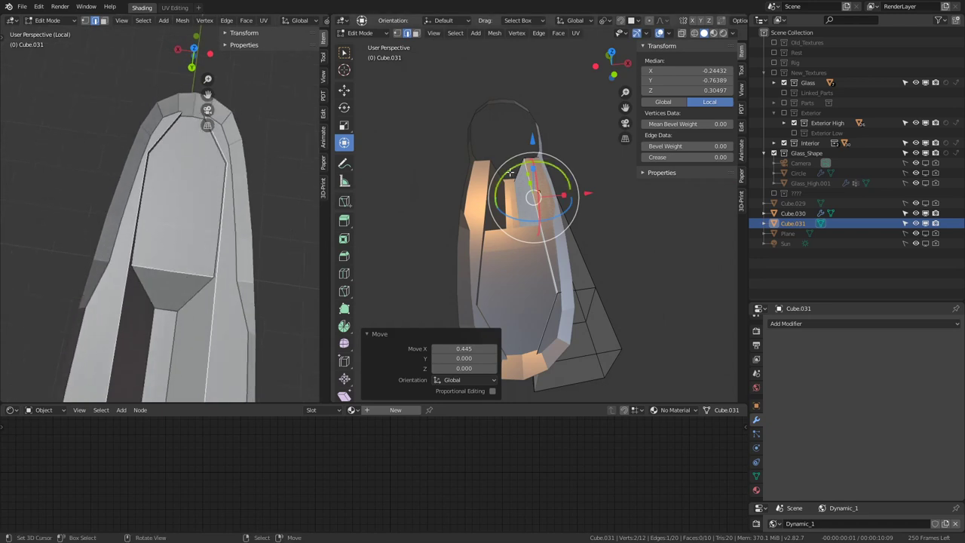
mouse_move(528, 226)
middle_down()
mouse_move(509, 216)
mouse_move(522, 296)
mouse_move(585, 323)
middle_up()
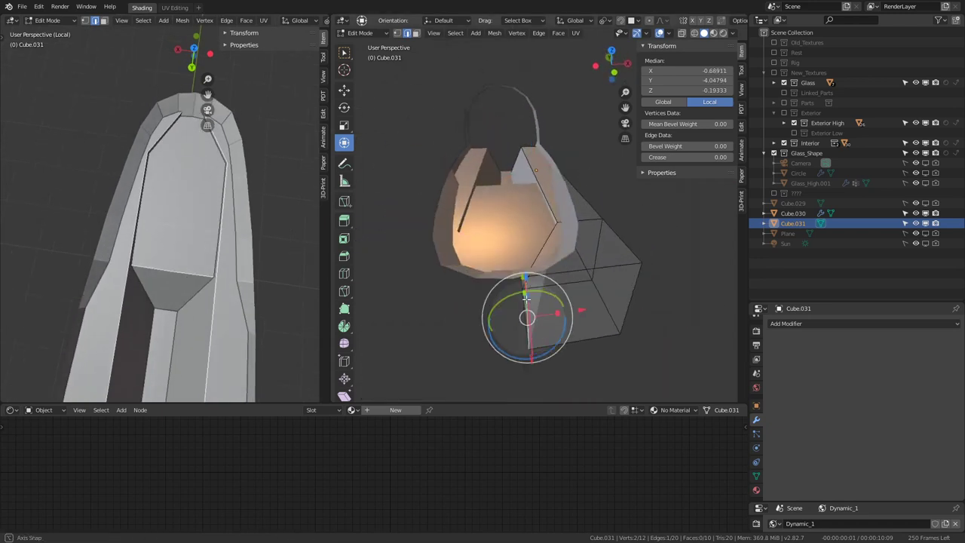
key(g)
key(x)
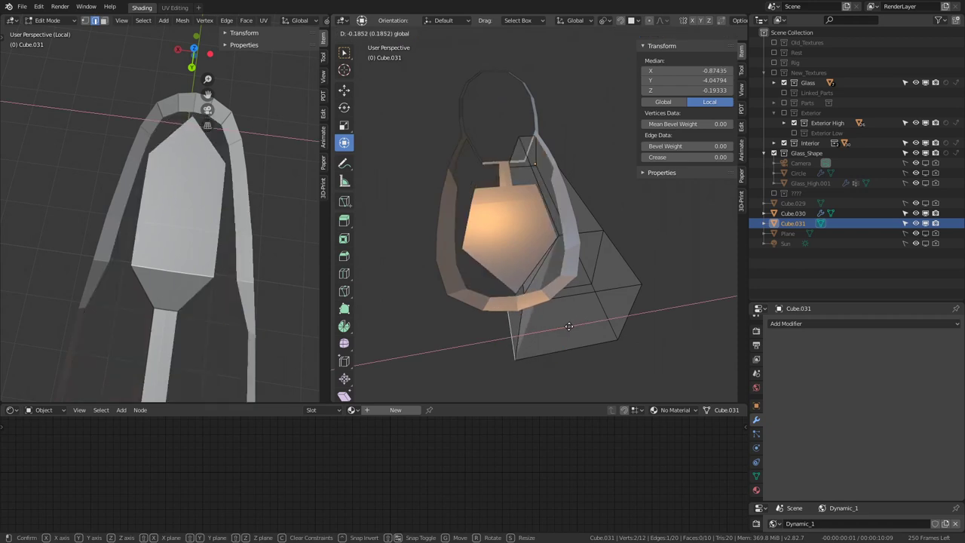
click(585, 326)
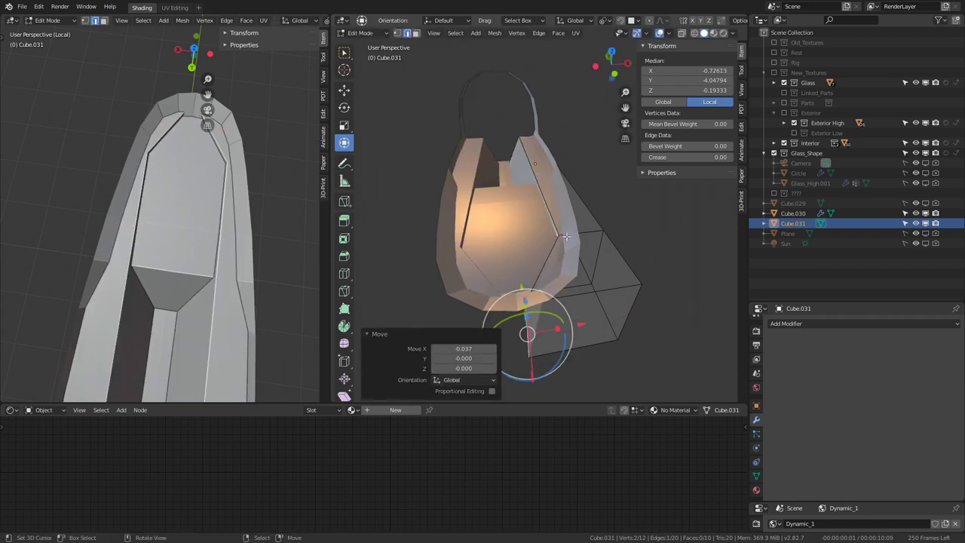
- Add an outer side edge to the selection and begin bevelling it
middle_drag(568, 238, 639, 273)
click(639, 273)
key(ctrl+e)
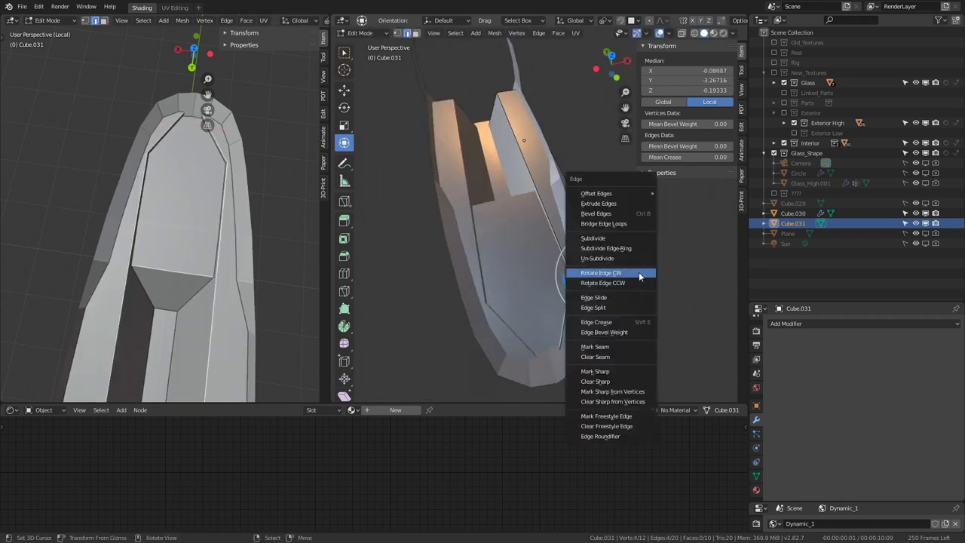
click(610, 214)
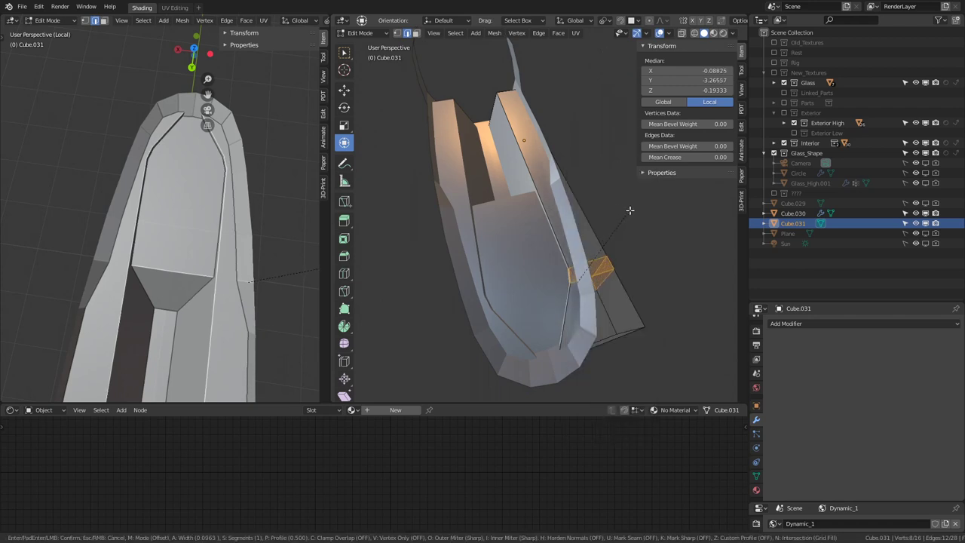
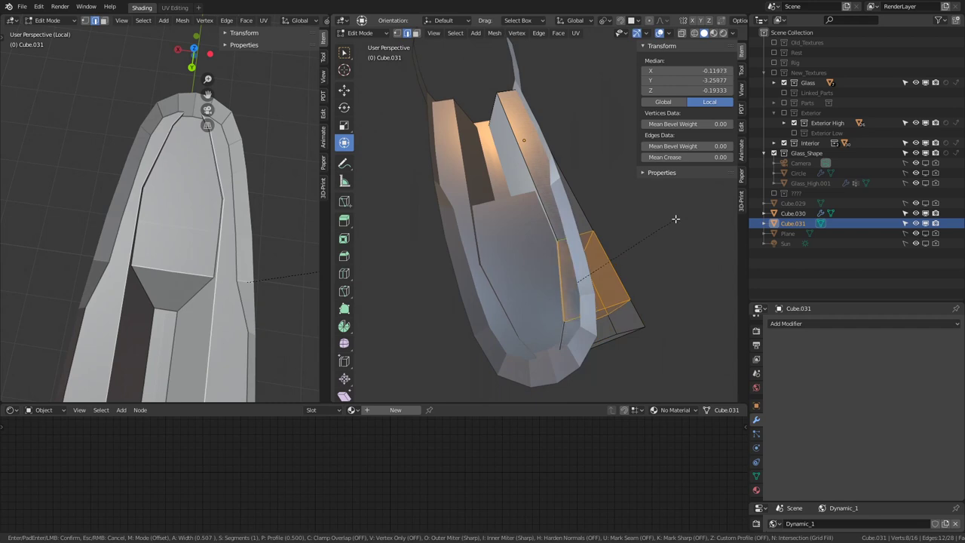
- Confirm the 3-segment, 0.532-offset bevel on Cube.031's edges, inspect it, and return to Object Mode
click(664, 216)
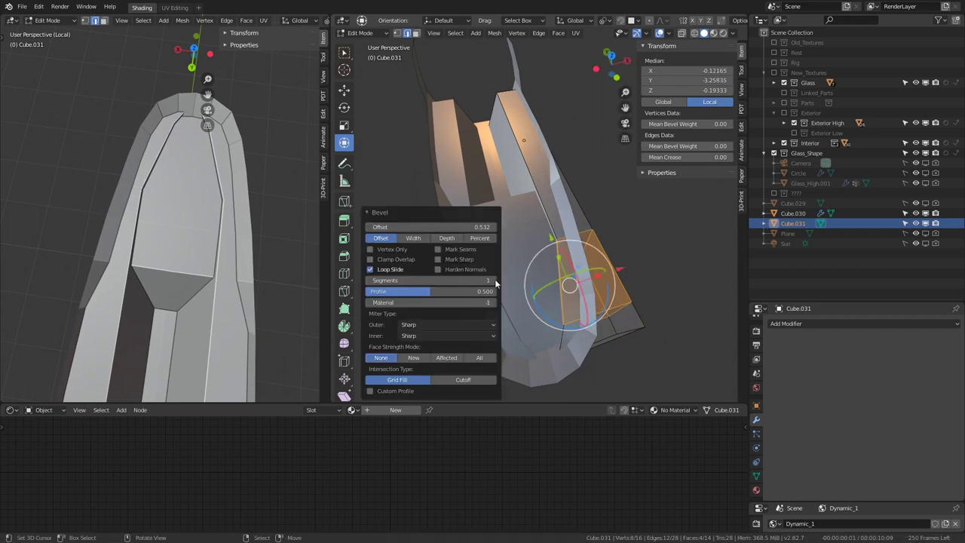
middle_drag(664, 251, 405, 229)
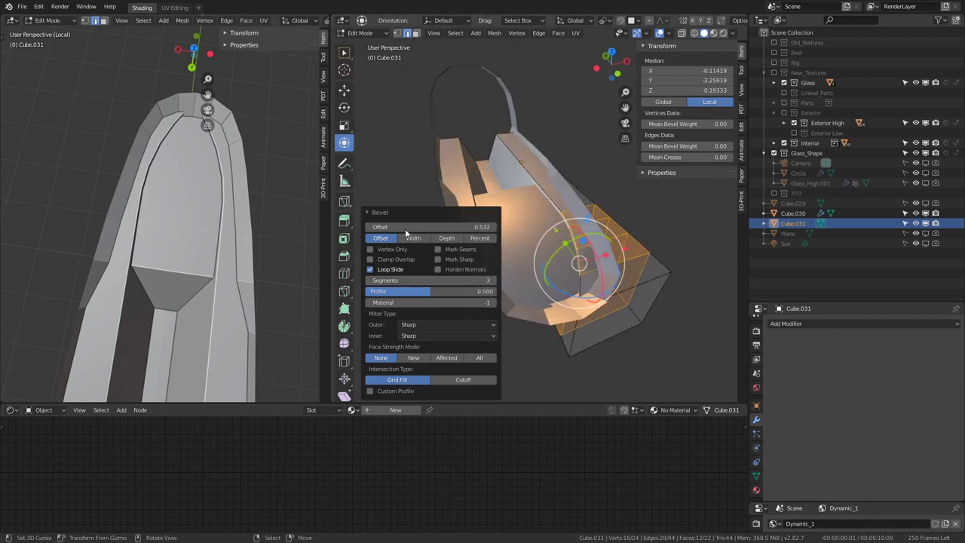
mouse_move(226, 227)
middle_down()
mouse_move(14, 109)
mouse_move(287, 166)
middle_up()
mouse_move(452, 227)
middle_down()
mouse_move(551, 235)
mouse_move(543, 219)
mouse_move(743, 224)
mouse_move(435, 224)
middle_up()
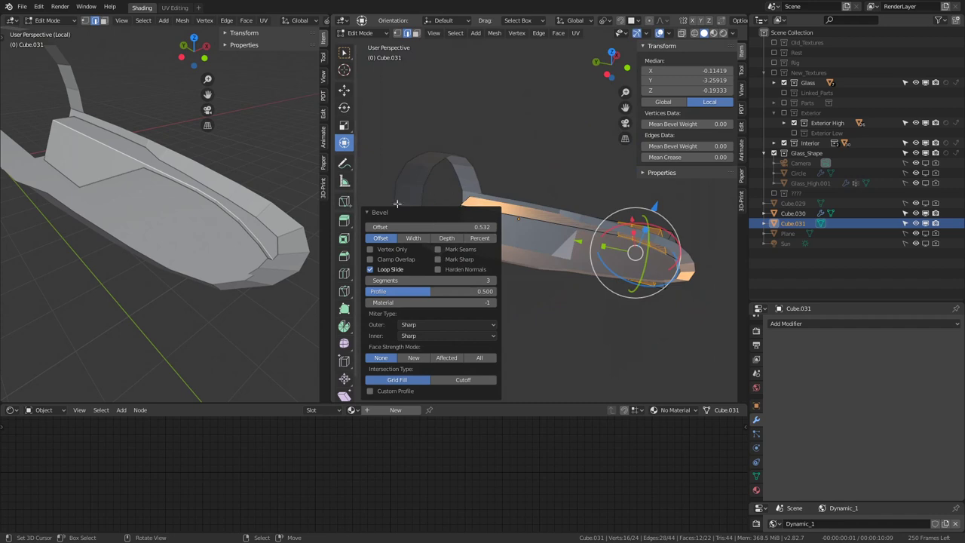
click(487, 203)
middle_drag(486, 202, 486, 202)
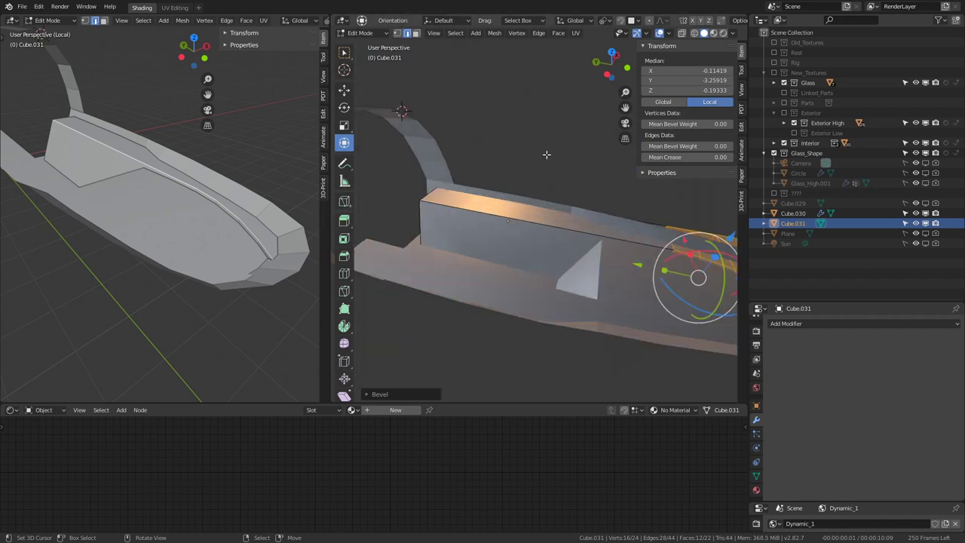
key(Tab)
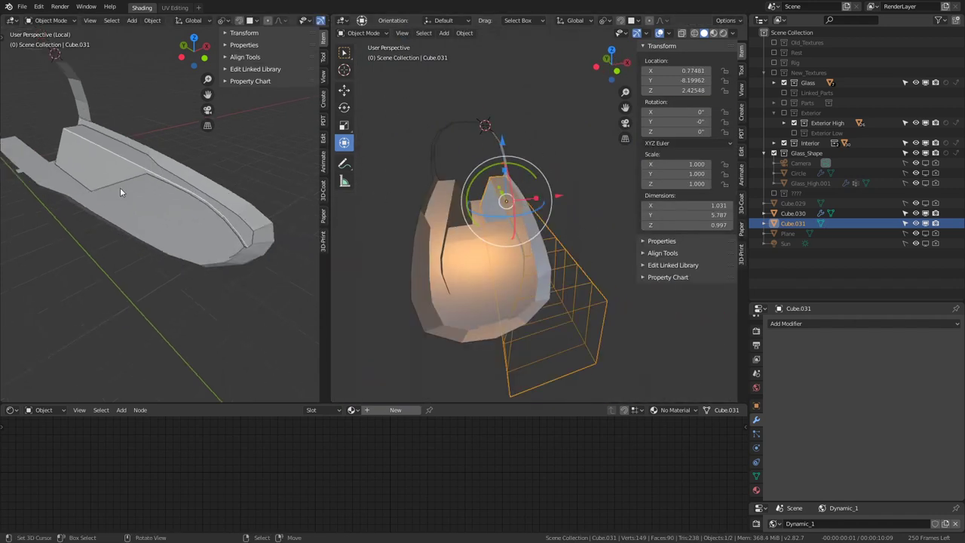
- Re-enter Edit Mode on Cube.031 and undo the extra bevel edge loops
mouse_move(120, 188)
middle_down()
mouse_move(252, 169)
mouse_move(199, 209)
middle_up()
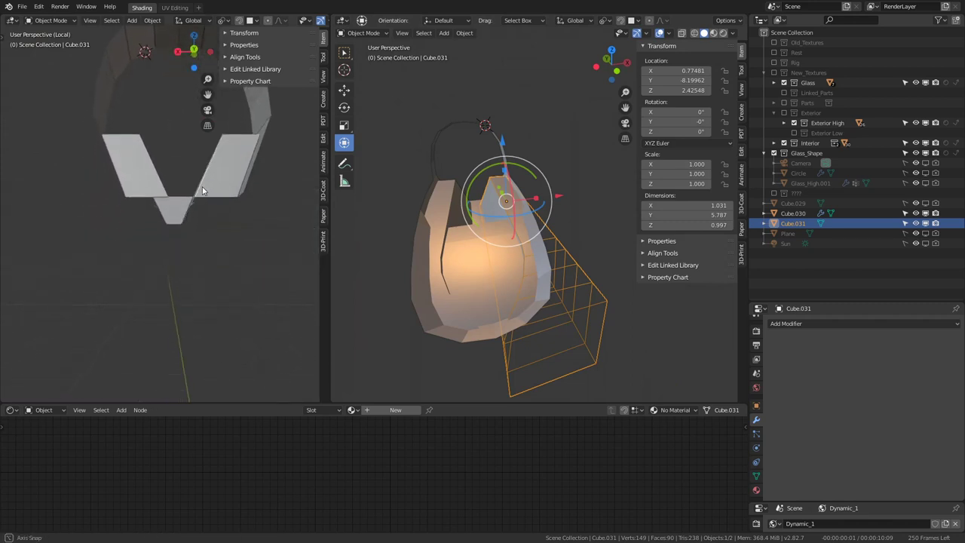
middle_drag(482, 241, 572, 255)
key(Tab)
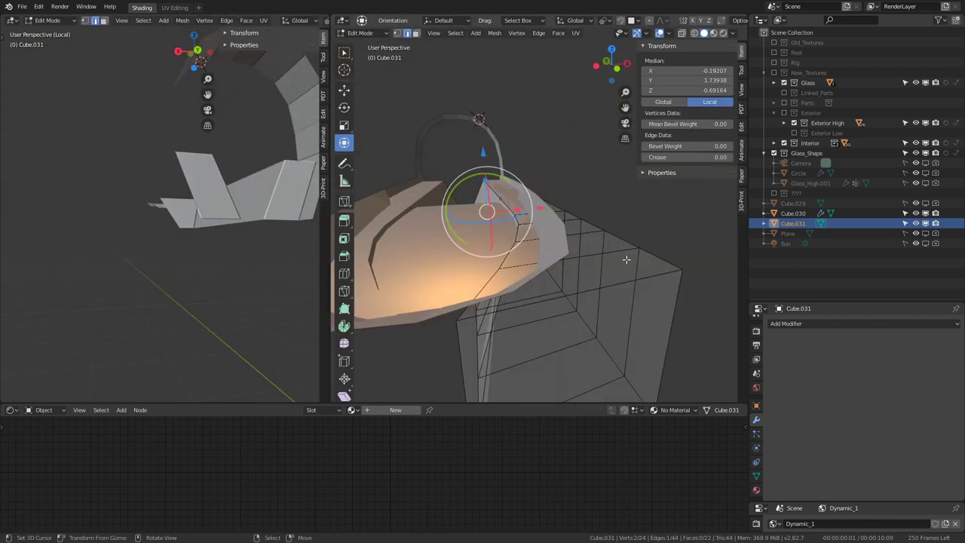
key(ctrl+z)
key(ctrl+z)
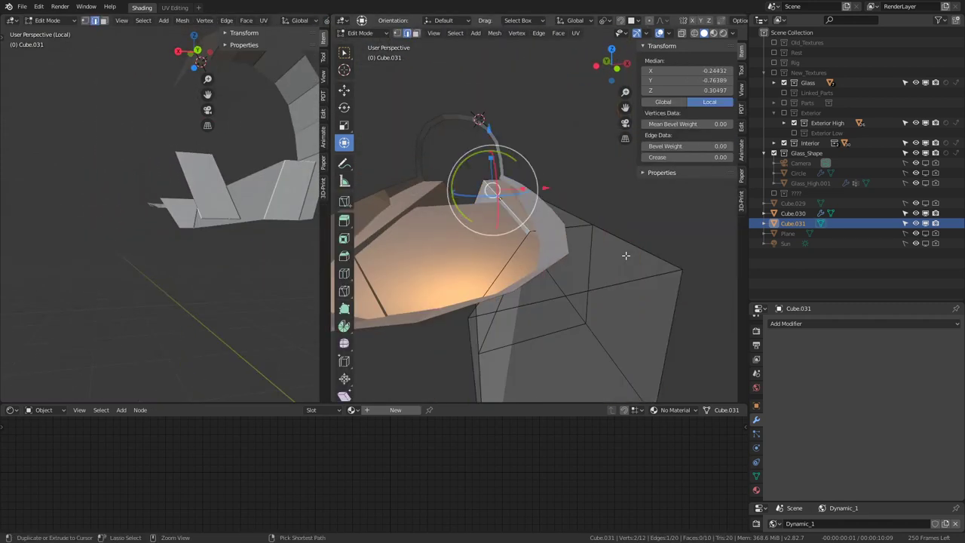
key(ctrl+z)
- Move the floor step's corner edge along the X axis
mouse_move(626, 256)
middle_down()
mouse_move(530, 257)
mouse_move(510, 206)
middle_up()
click(510, 205)
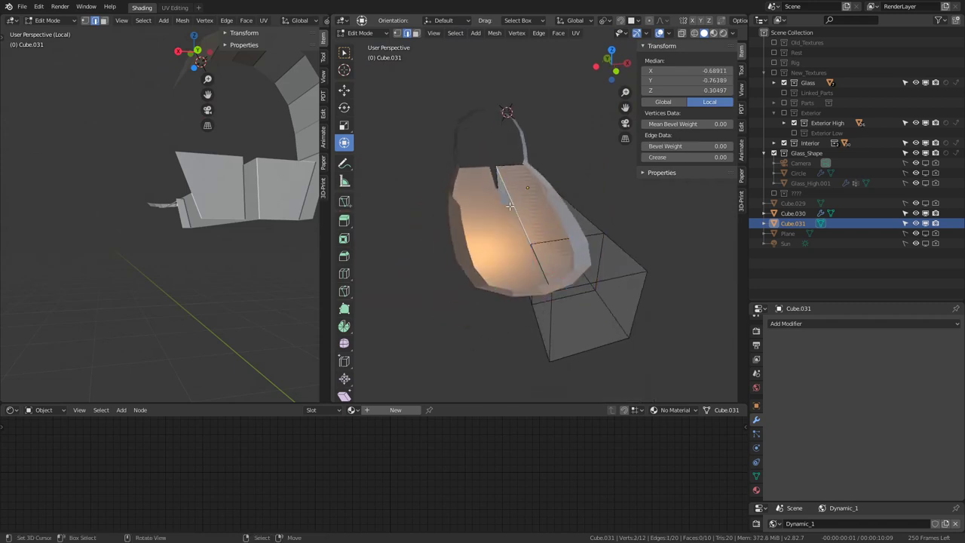
mouse_move(582, 263)
middle_down()
mouse_move(621, 231)
mouse_move(591, 239)
mouse_move(580, 279)
middle_up()
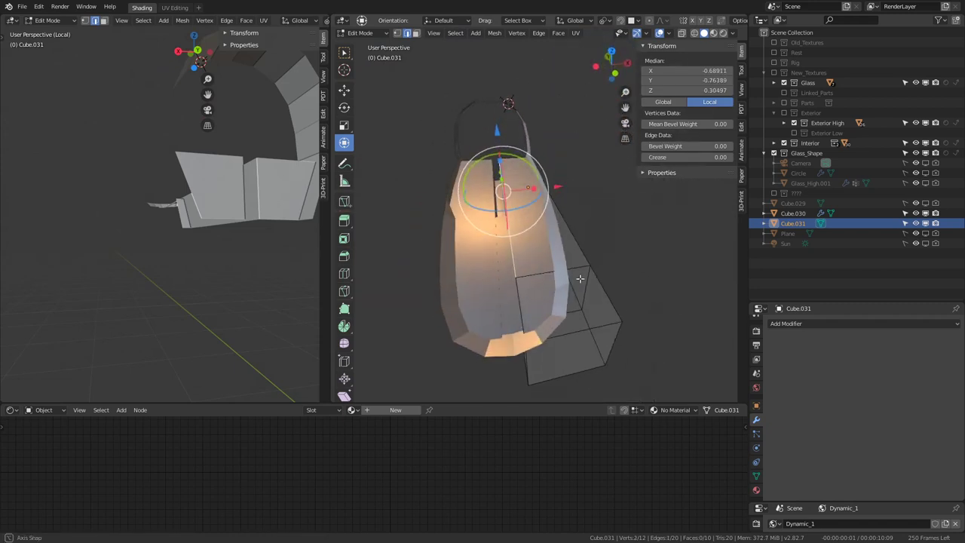
key(g)
key(x)
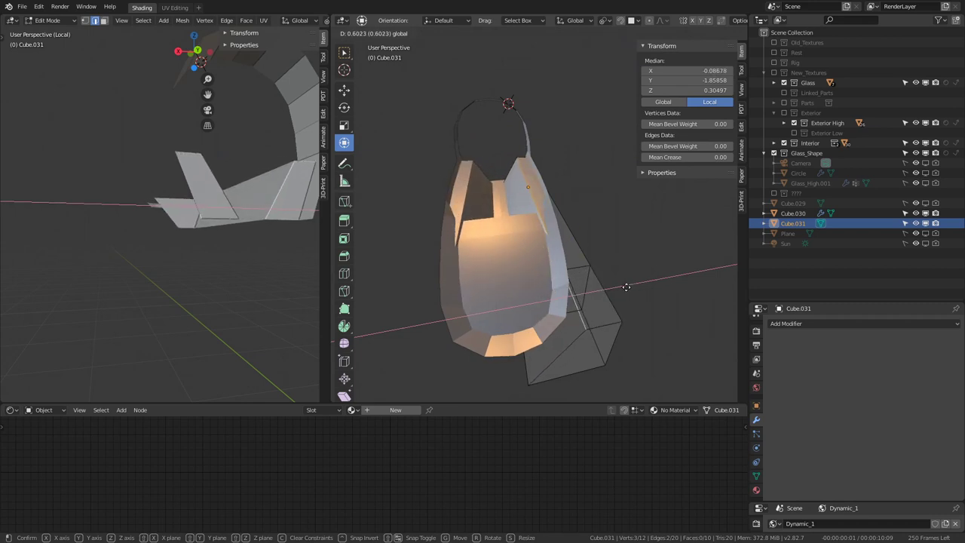
click(620, 286)
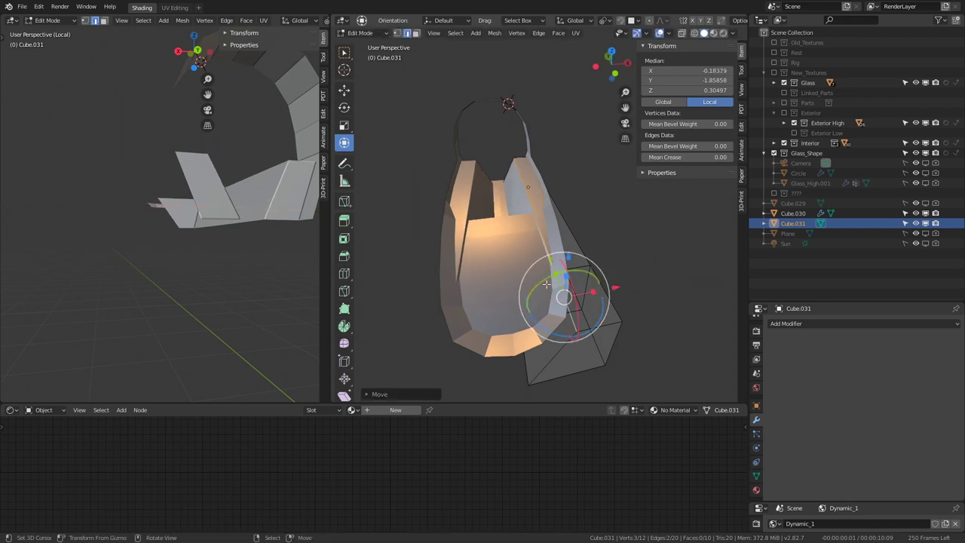
- Flatten the step's corner vertices onto one X position by scaling X to 0
mouse_move(620, 287)
middle_down()
mouse_move(564, 248)
mouse_move(543, 249)
mouse_move(498, 257)
mouse_move(499, 299)
middle_up()
click(532, 241)
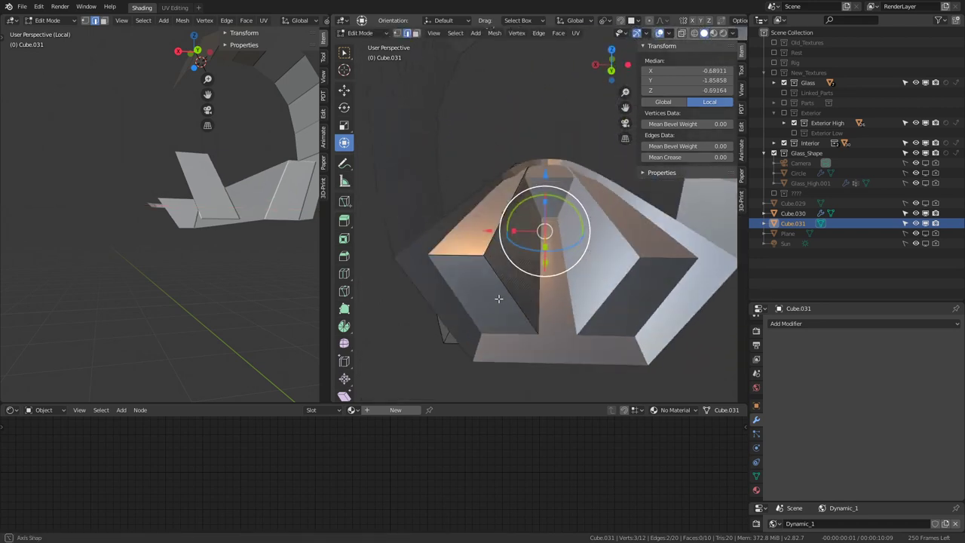
drag(494, 222, 459, 224)
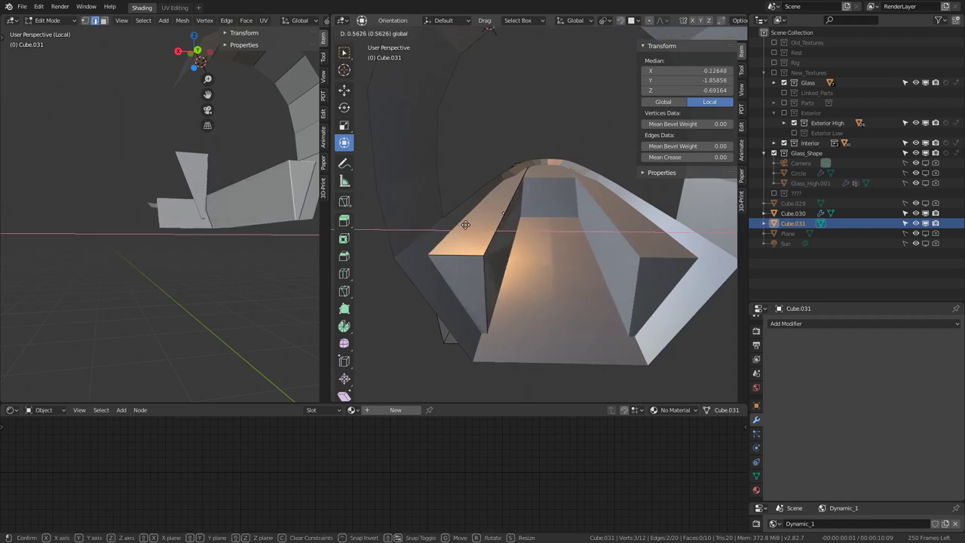
right_click(508, 217)
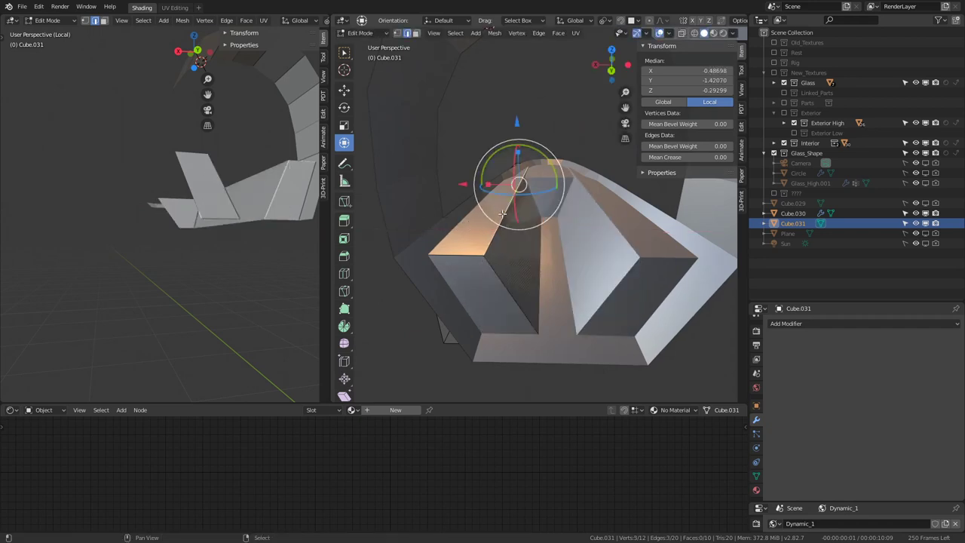
key(s)
key(x)
key(0)
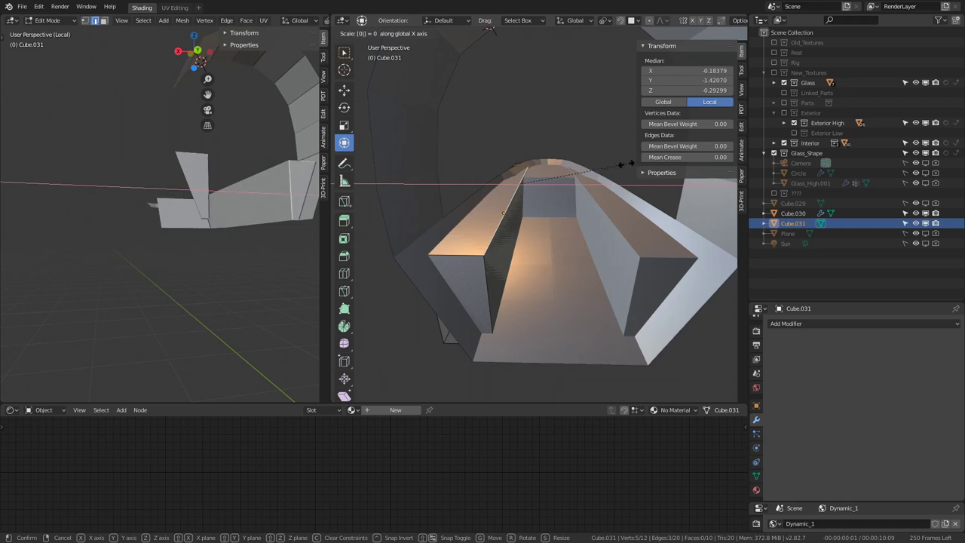
key(Return)
- Select the floor step's rim edge loop for bevelling
alt+click(507, 215)
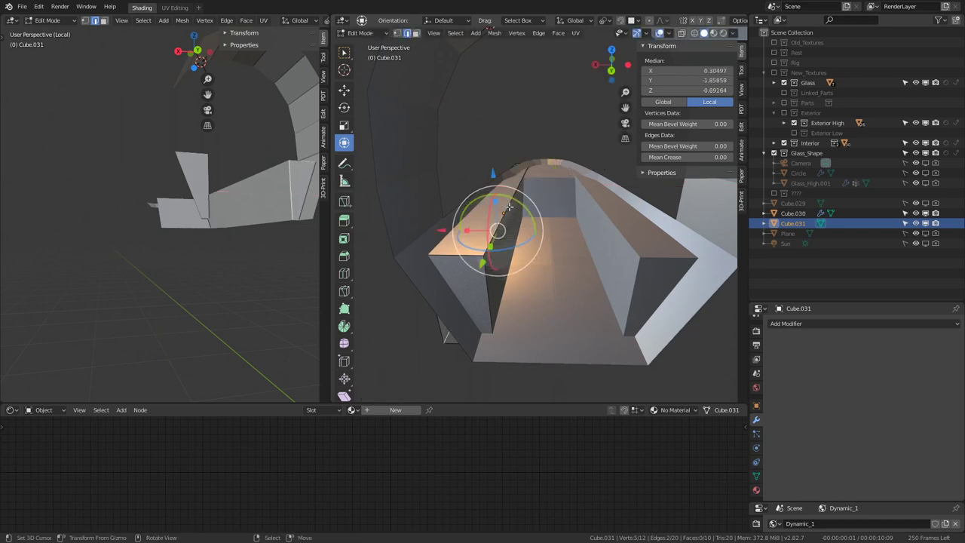
alt+click(510, 206)
key(ctrl+e)
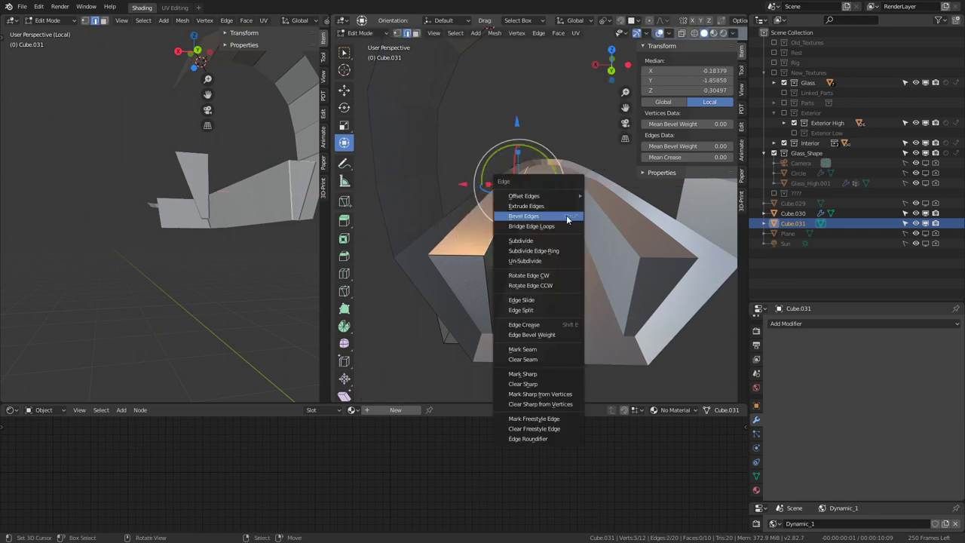
- Bevel the rim edge loop with 3 segments at a 0.338 offset
click(568, 217)
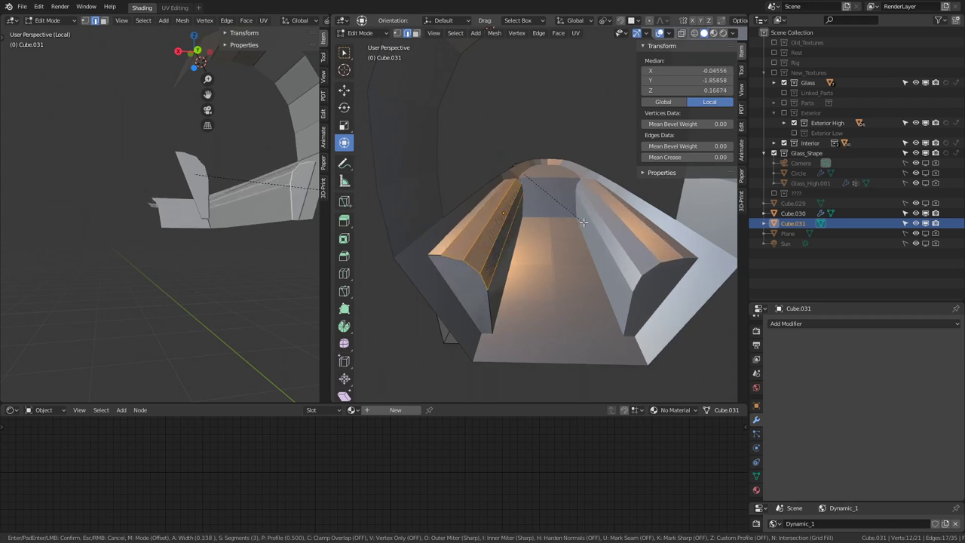
click(583, 223)
middle_drag(433, 192, 656, 226)
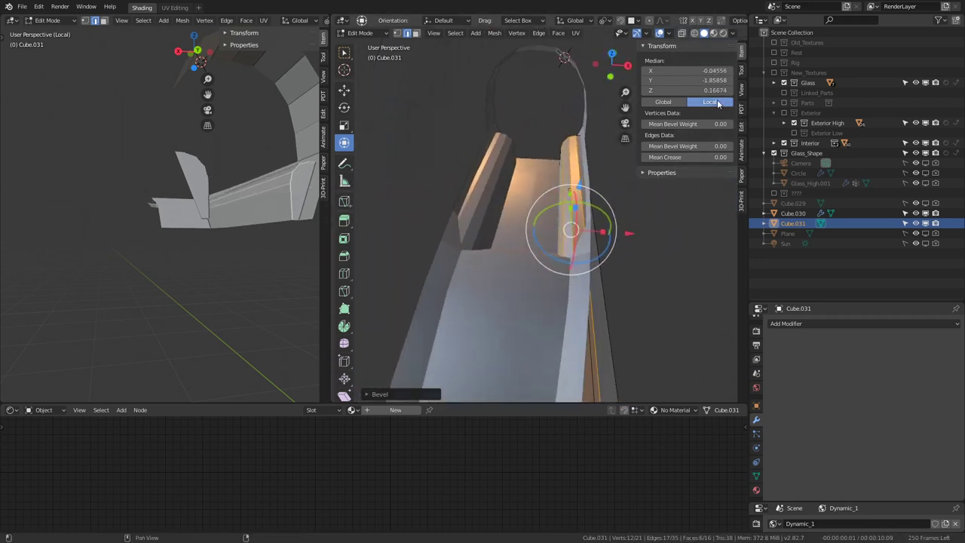
click(367, 395)
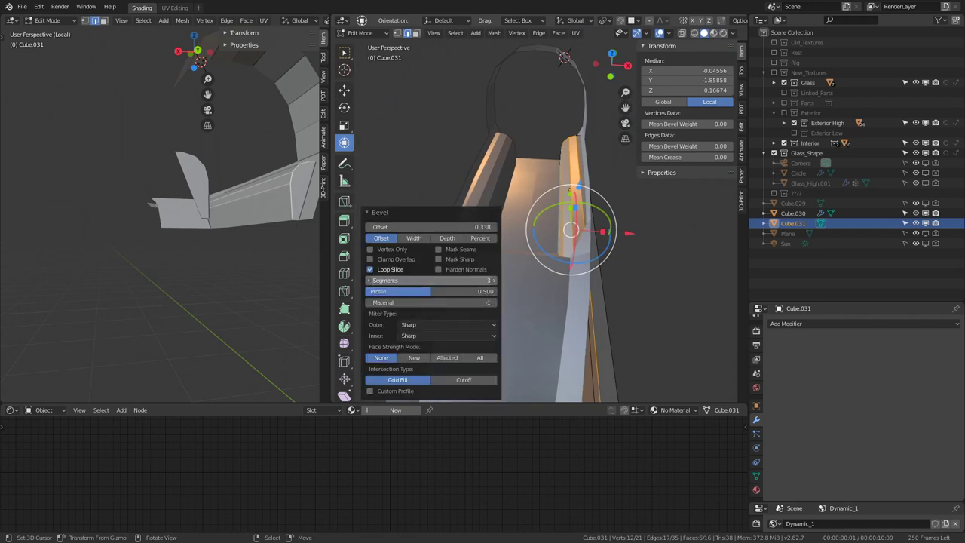
- Select an inner-wall face and start shifting it along Y
mouse_move(598, 236)
middle_down()
mouse_move(407, 219)
mouse_move(439, 187)
mouse_move(636, 154)
mouse_move(603, 189)
mouse_move(470, 190)
middle_up()
click(370, 209)
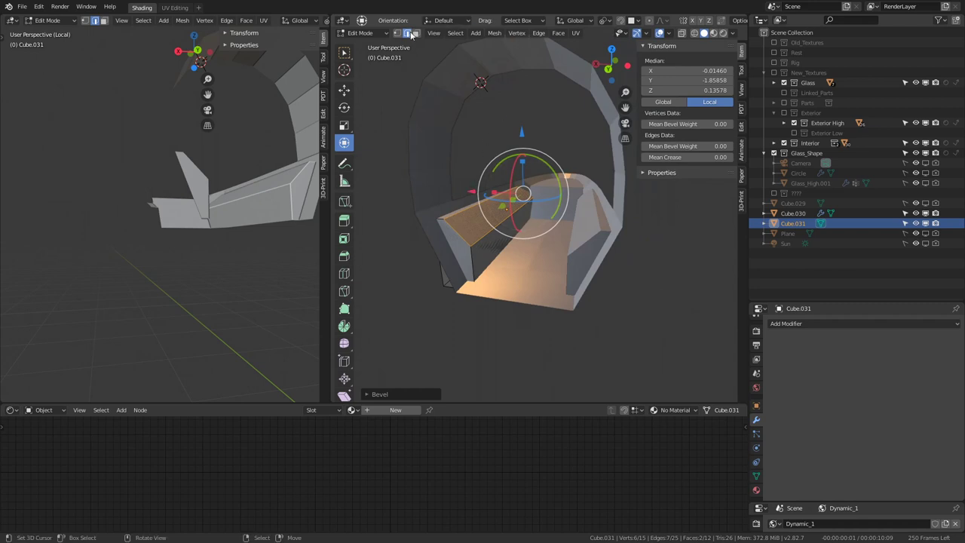
mouse_move(410, 282)
mouse_down()
mouse_move(393, 301)
mouse_move(408, 298)
mouse_up()
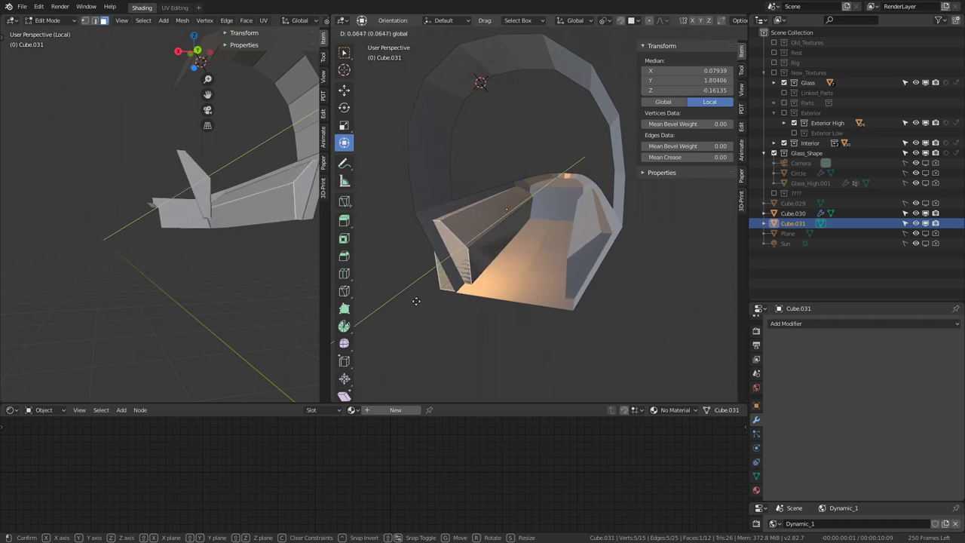
- Confirm the inner-wall face's small Y shift and inspect the trough
click(414, 299)
mouse_move(431, 258)
middle_down()
mouse_move(561, 210)
mouse_move(595, 216)
mouse_move(610, 185)
mouse_move(594, 251)
middle_up()
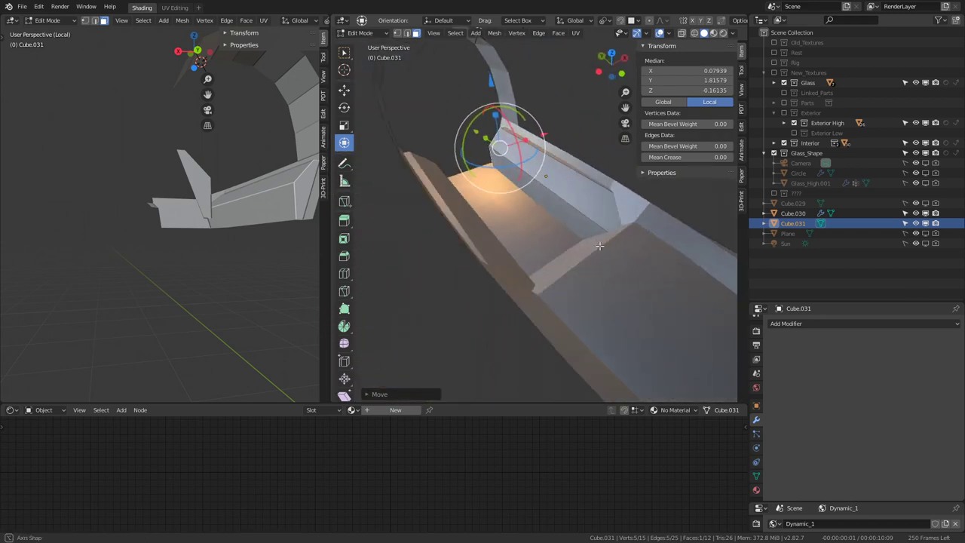
mouse_move(594, 252)
middle_down()
mouse_move(270, 241)
mouse_move(268, 215)
middle_up()
mouse_move(596, 181)
middle_down()
mouse_move(441, 148)
mouse_move(624, 139)
middle_up()
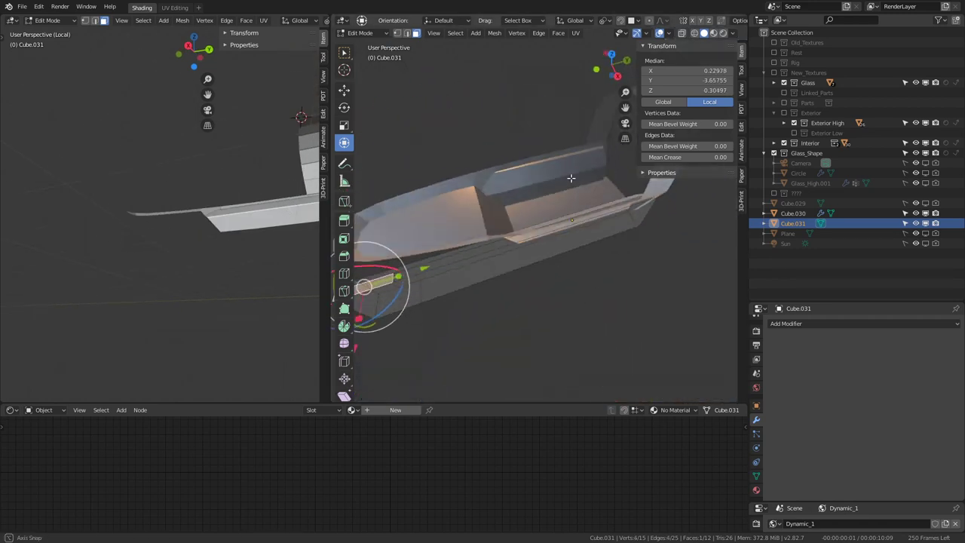
middle_drag(564, 215, 564, 212)
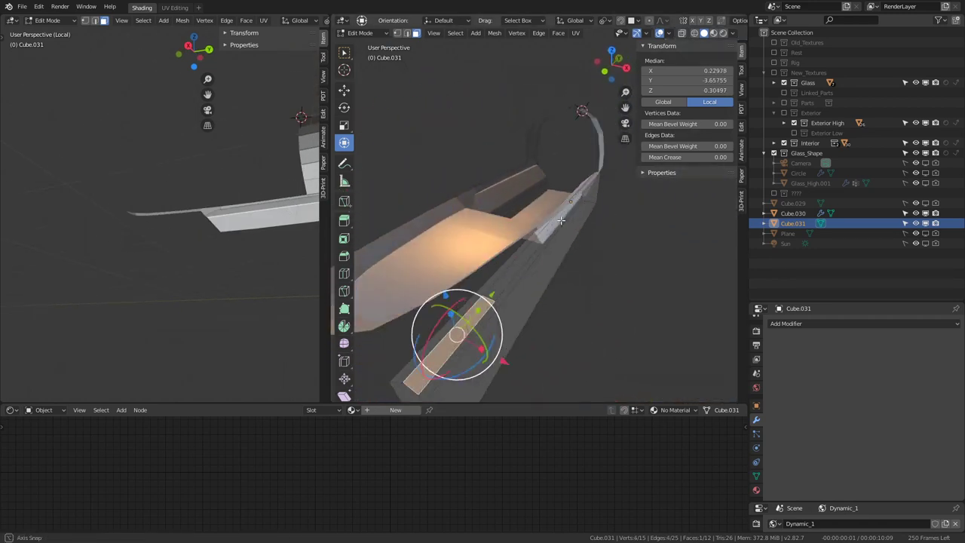
- Select the thin strip face and move it along Z to median Z 0.3616
ctrl+click(564, 212)
click(566, 222)
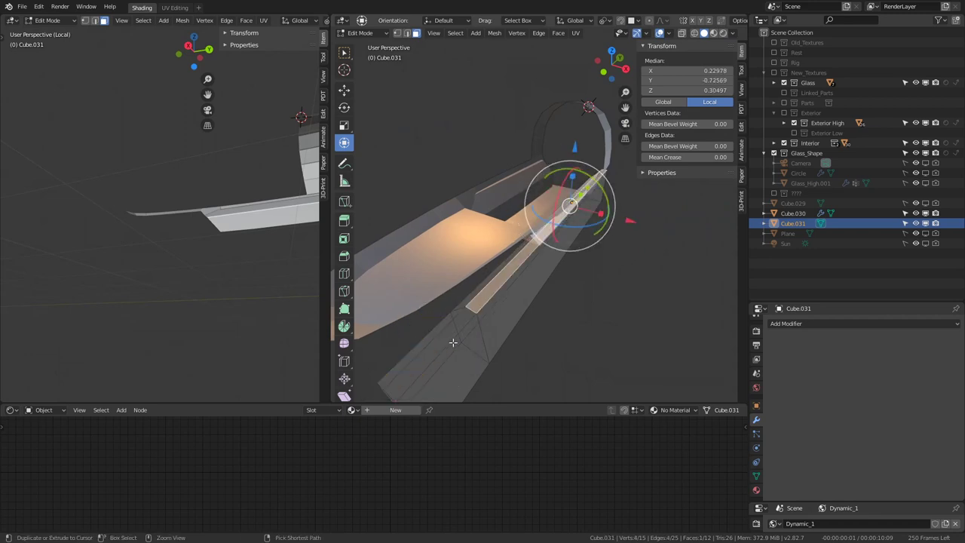
drag(592, 185, 398, 292)
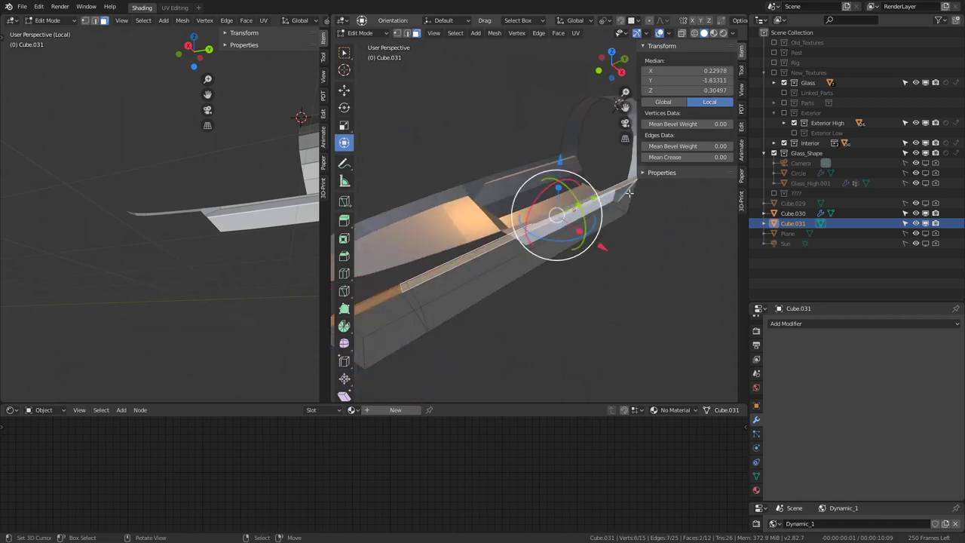
middle_drag(630, 194, 581, 176)
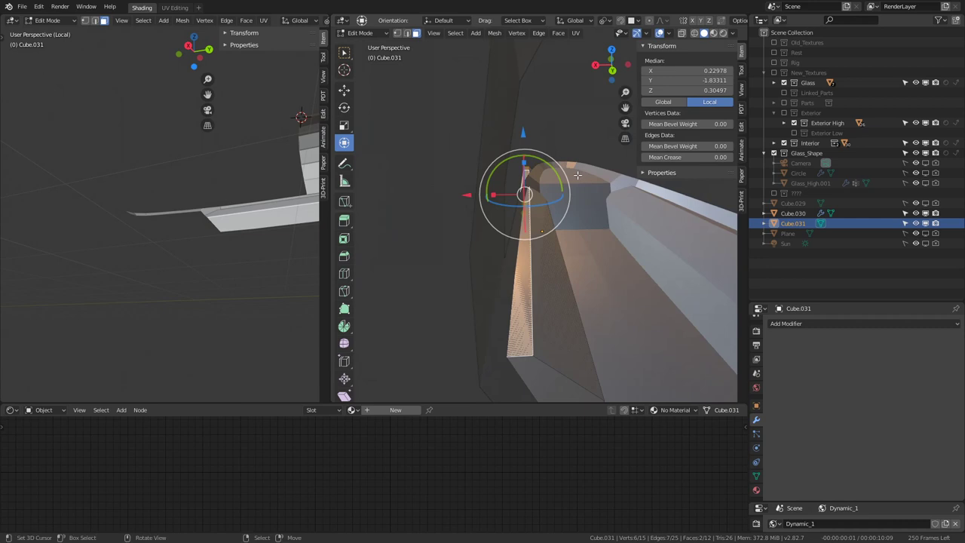
middle_drag(566, 167, 521, 130)
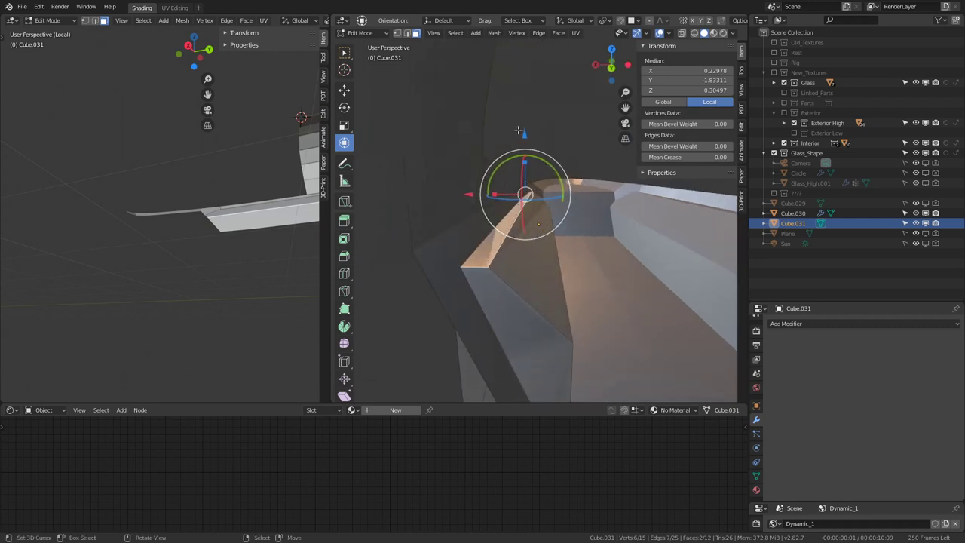
key(g)
key(z)
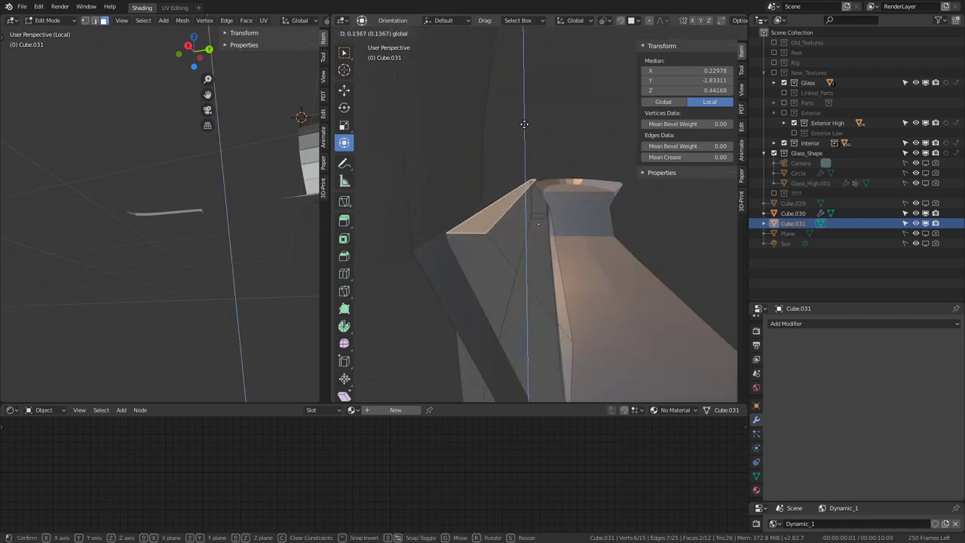
click(524, 129)
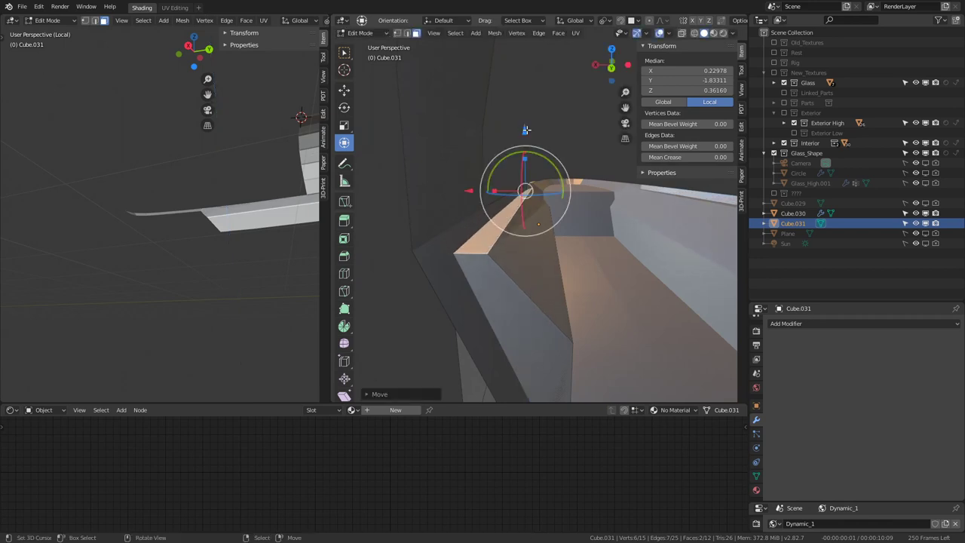
mouse_move(525, 129)
middle_down()
mouse_move(364, 159)
mouse_move(514, 244)
mouse_move(443, 199)
mouse_move(350, 41)
middle_up()
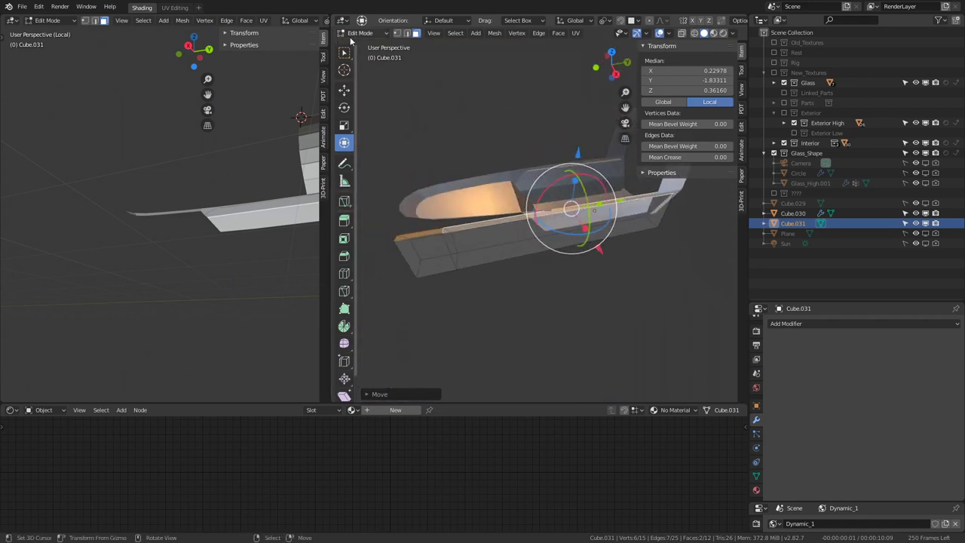
- Edge-slide the vertical edge loop along Cube.031's box
alt+click(443, 243)
key(g)
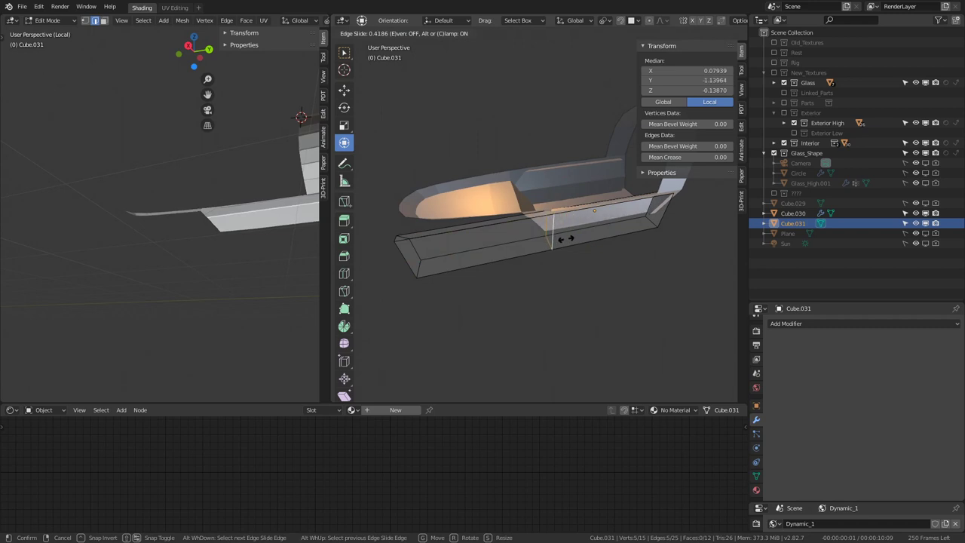
click(562, 239)
middle_drag(562, 239, 593, 231)
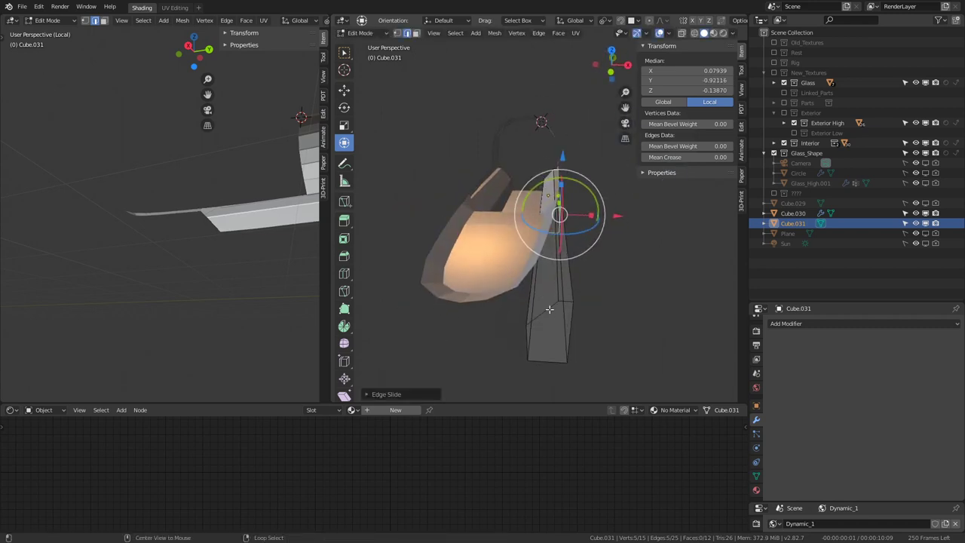
- Shift the box's bottom end face along the X axis
click(550, 309)
key(g)
key(x)
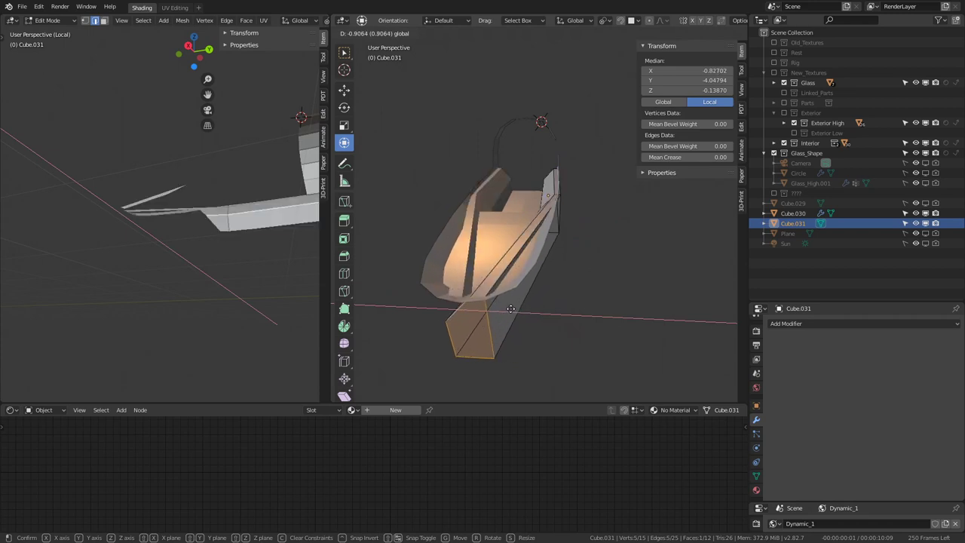
click(517, 309)
- Move an edge at the box end along X, then check the result in Object Mode
click(491, 331)
key(g)
key(x)
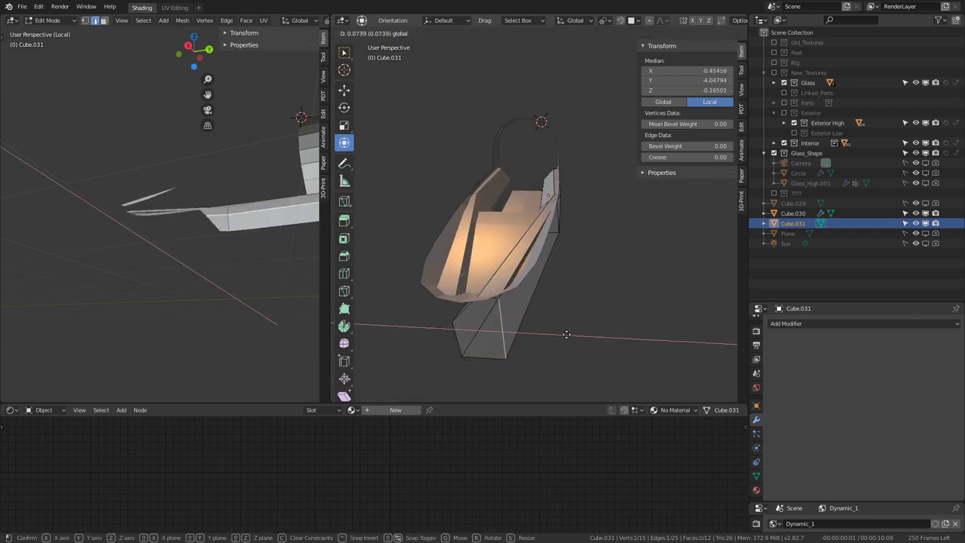
click(637, 333)
key(Tab)
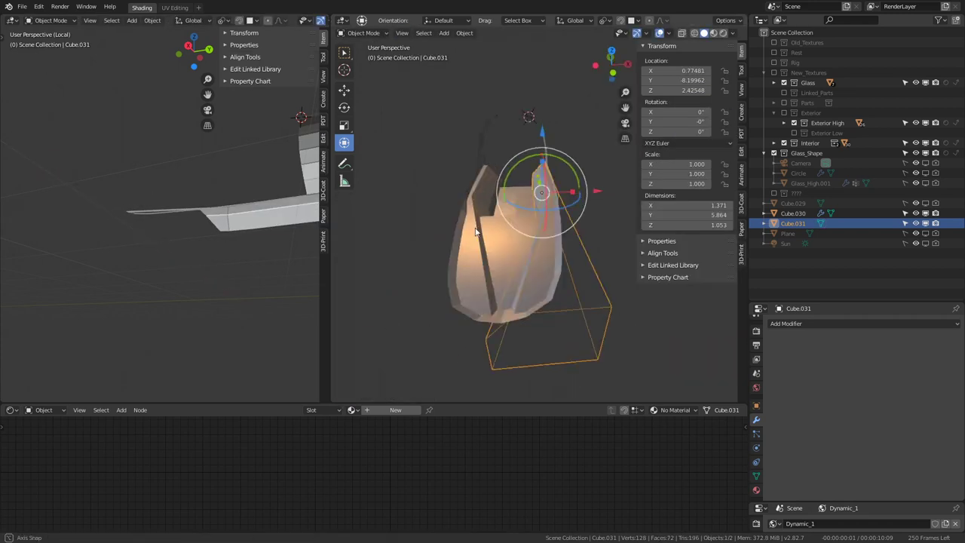
scroll(624, 258, up, 5)
mouse_move(623, 258)
middle_down()
mouse_move(481, 299)
mouse_move(462, 232)
mouse_move(487, 204)
mouse_move(493, 265)
mouse_move(578, 302)
mouse_move(644, 248)
middle_up()
- In face select mode, select the box's end face and shift it slightly
key(Tab)
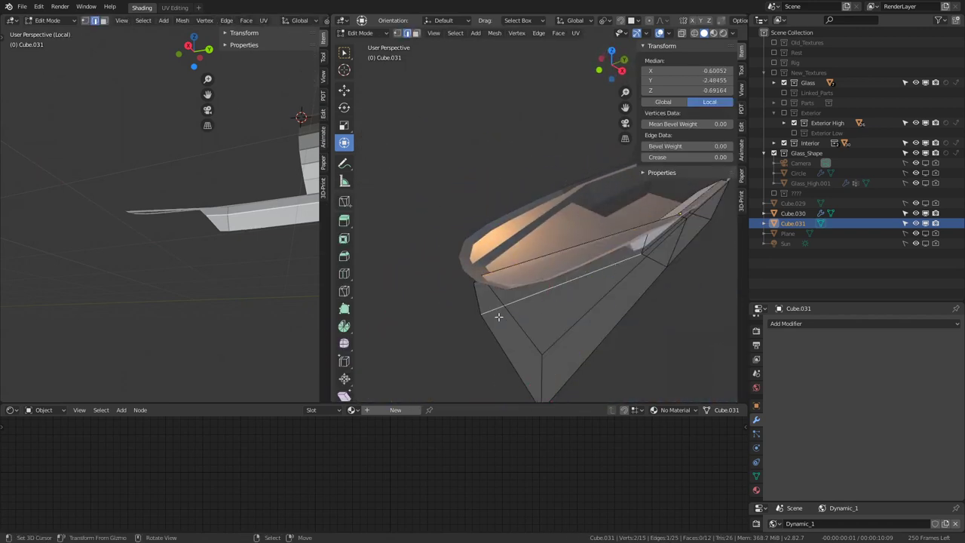
click(415, 34)
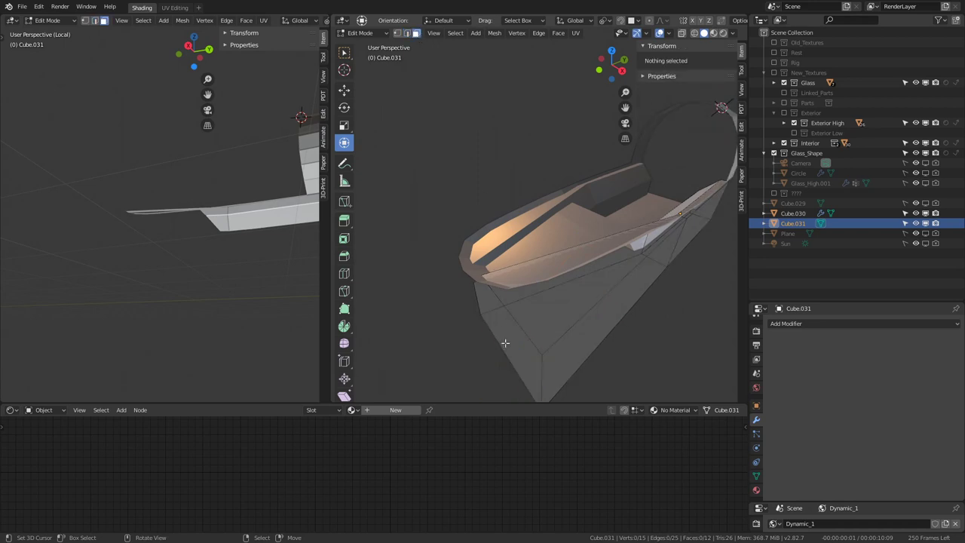
click(501, 343)
drag(549, 316, 535, 300)
click(528, 304)
middle_drag(527, 304, 610, 254)
- Flatten the end face along Y and return to Object Mode
key(s)
key(y)
key(Return)
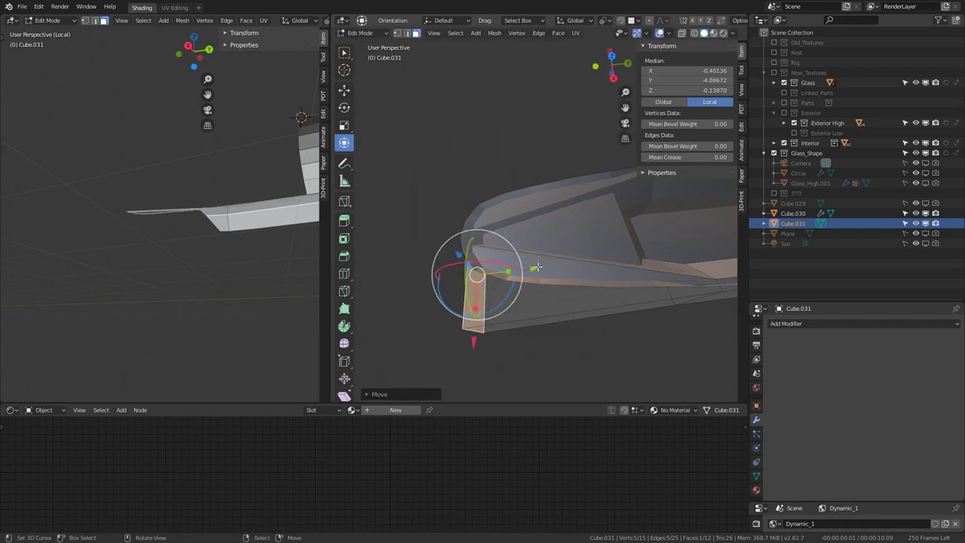
key(Tab)
mouse_move(582, 220)
middle_down()
mouse_move(447, 213)
mouse_move(501, 195)
mouse_move(494, 176)
mouse_move(531, 203)
mouse_move(511, 280)
mouse_move(518, 190)
mouse_move(524, 253)
mouse_move(522, 191)
middle_up()
click(446, 213)
- Shade all of the tub Cube.030's geometry smooth
click(522, 191)
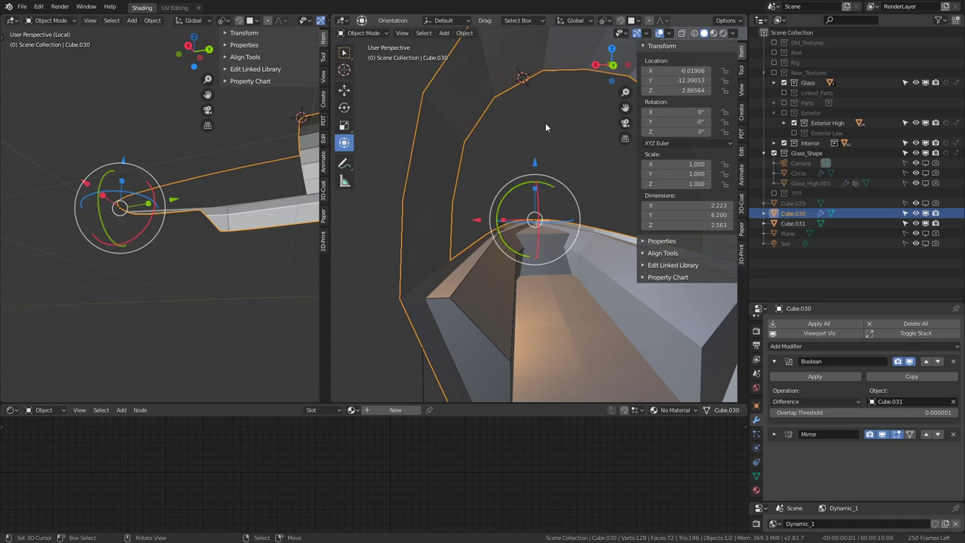
mouse_move(546, 122)
middle_down()
mouse_move(520, 188)
mouse_move(461, 286)
mouse_move(704, 245)
mouse_move(736, 271)
mouse_move(405, 281)
mouse_move(412, 350)
mouse_move(530, 262)
mouse_move(491, 259)
mouse_move(479, 231)
middle_up()
middle_drag(514, 269, 488, 276)
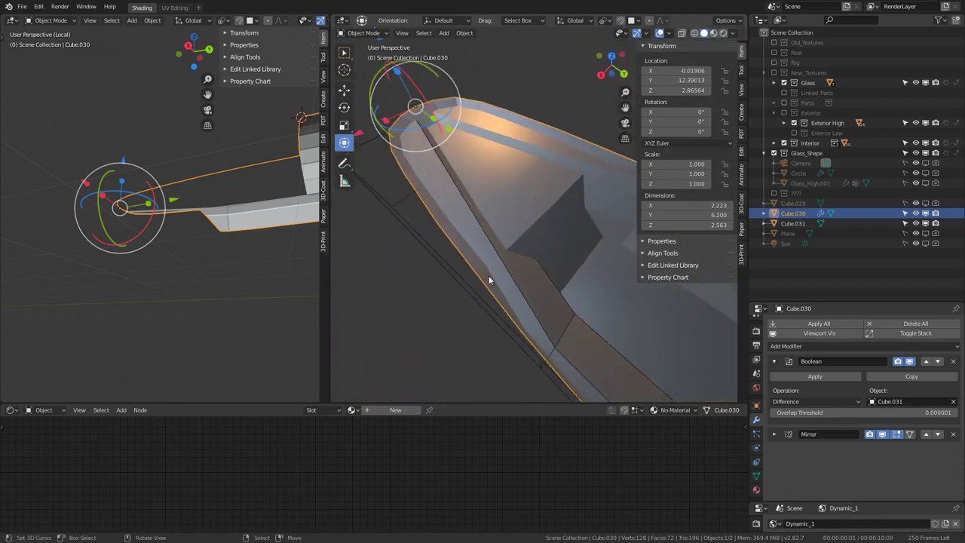
key(Tab)
key(a)
key(q)
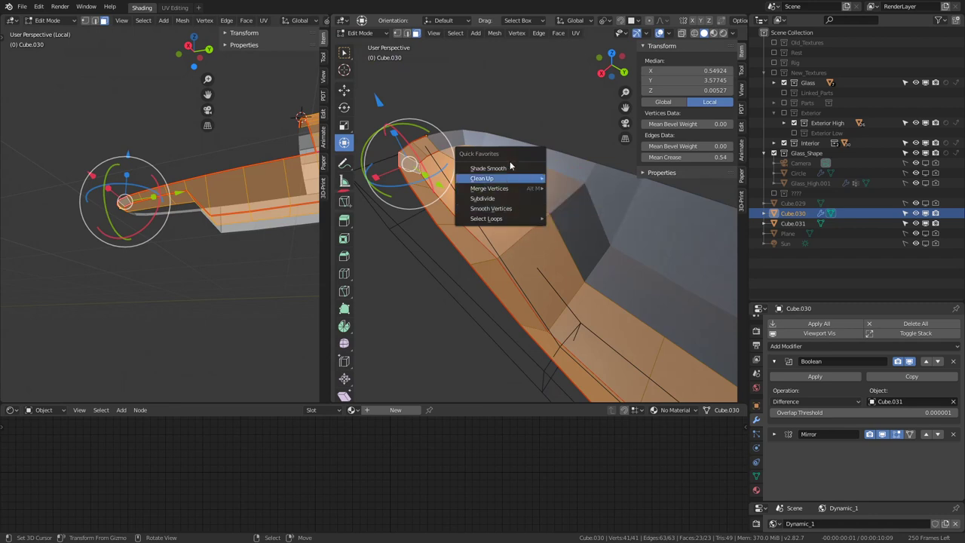
click(510, 168)
mouse_move(540, 201)
middle_down()
mouse_move(476, 185)
mouse_move(528, 240)
mouse_move(470, 190)
middle_up()
key(Tab)
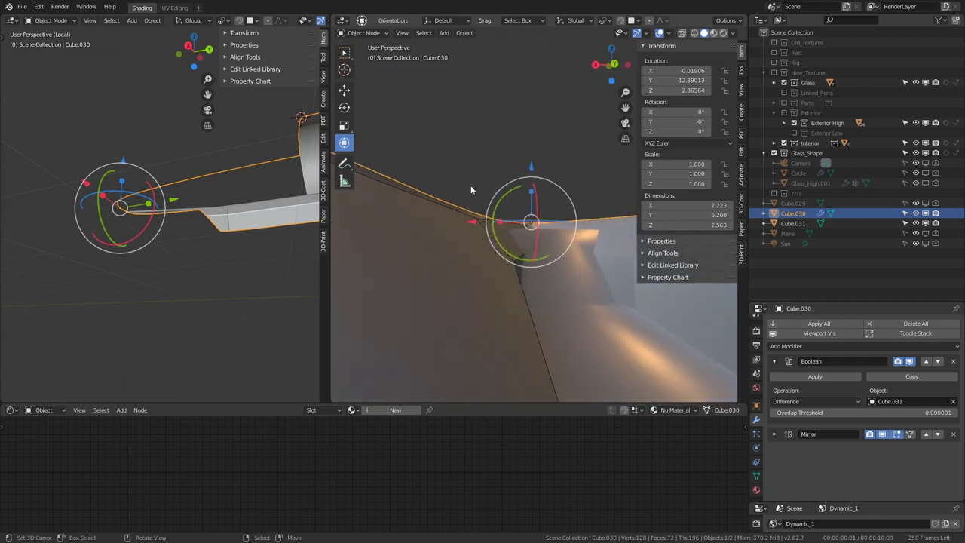
- Shade all of the cutter box Cube.031's geometry smooth
middle_drag(511, 266, 516, 247)
click(510, 248)
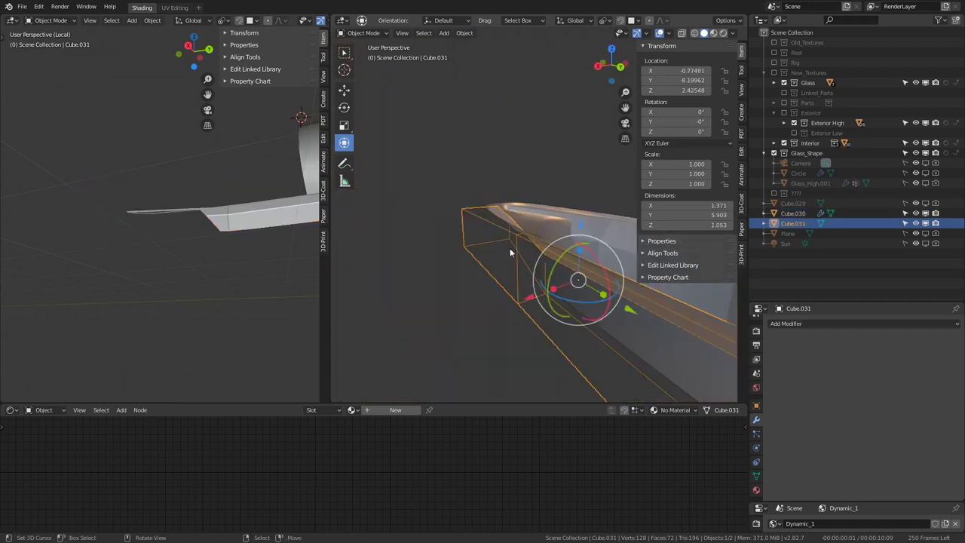
key(Tab)
key(a)
key(q)
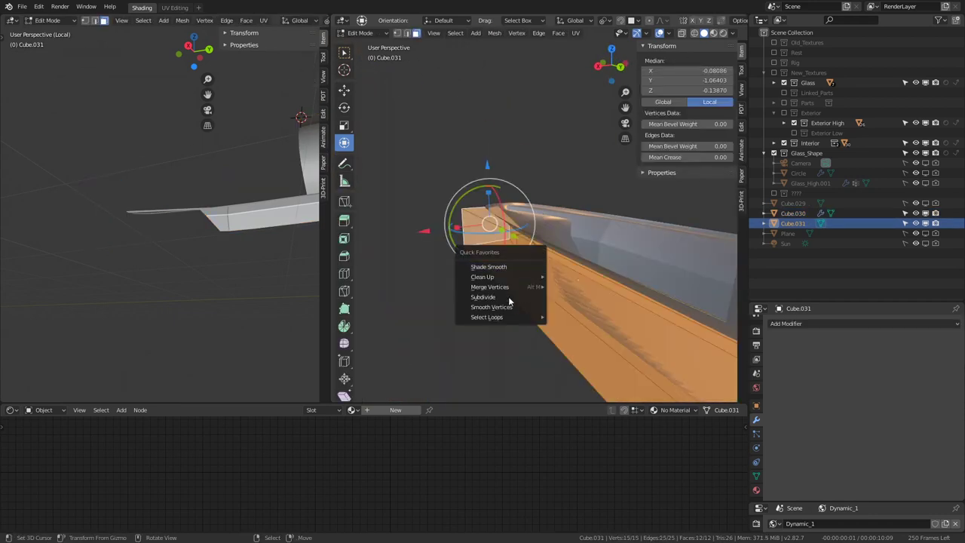
click(507, 267)
key(Tab)
- Collapse Cube.030's Boolean modifier panel and toggle its viewport display off and on
mouse_move(482, 205)
middle_down()
mouse_move(619, 224)
mouse_move(549, 218)
middle_up()
click(620, 223)
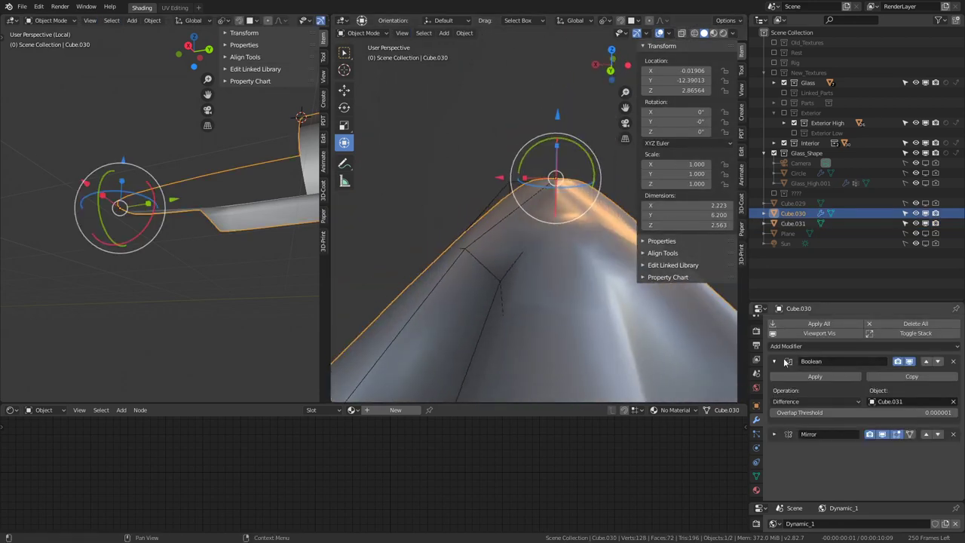
click(775, 362)
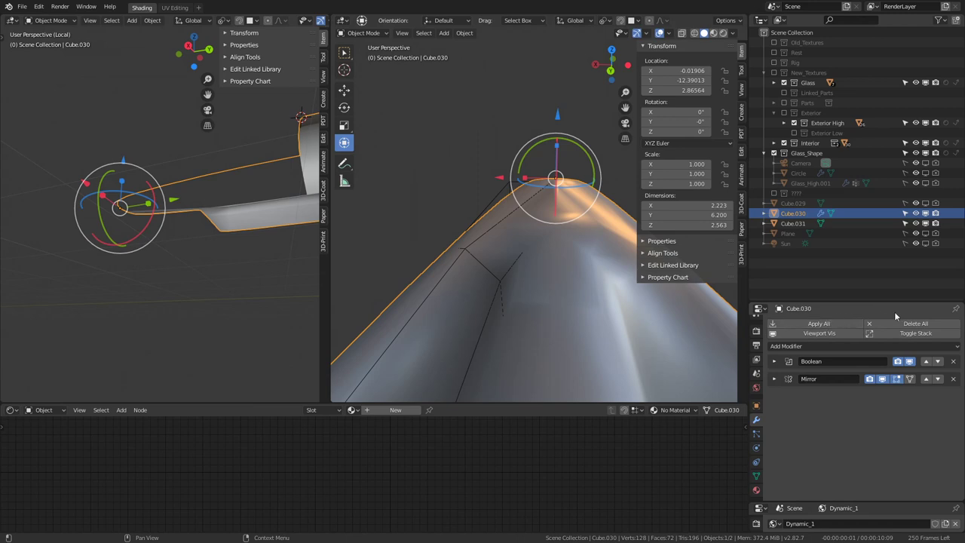
click(911, 362)
click(911, 362)
mouse_move(543, 226)
middle_down()
mouse_move(505, 241)
mouse_move(509, 234)
middle_up()
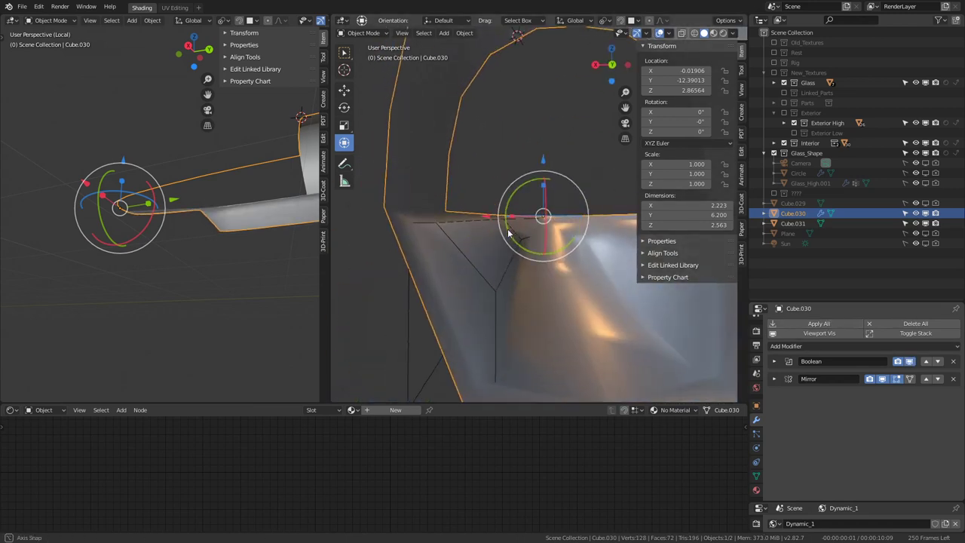
click(801, 346)
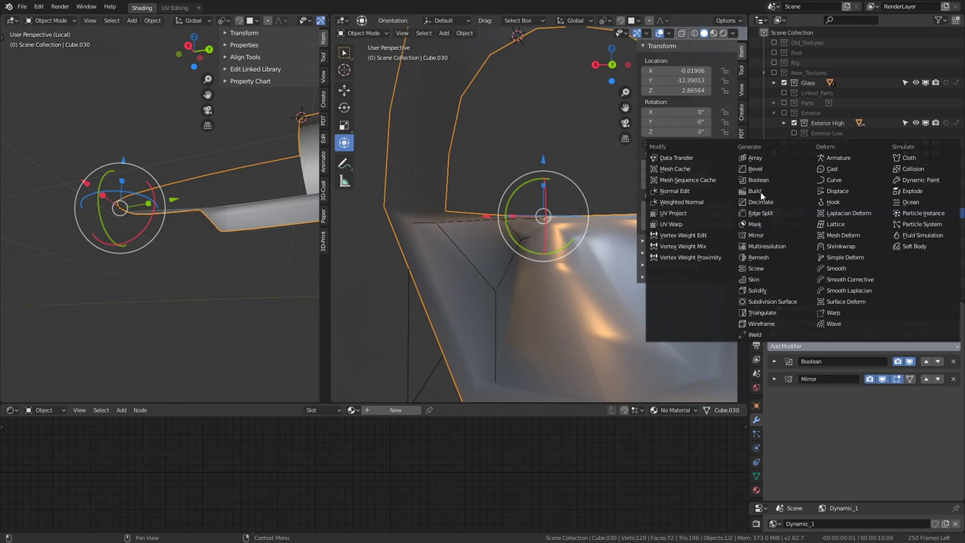
- Add a Bevel modifier (offset 0.1, 1 segment) to Cube.030 and collapse its panel
click(756, 168)
scroll(462, 232, down, 4)
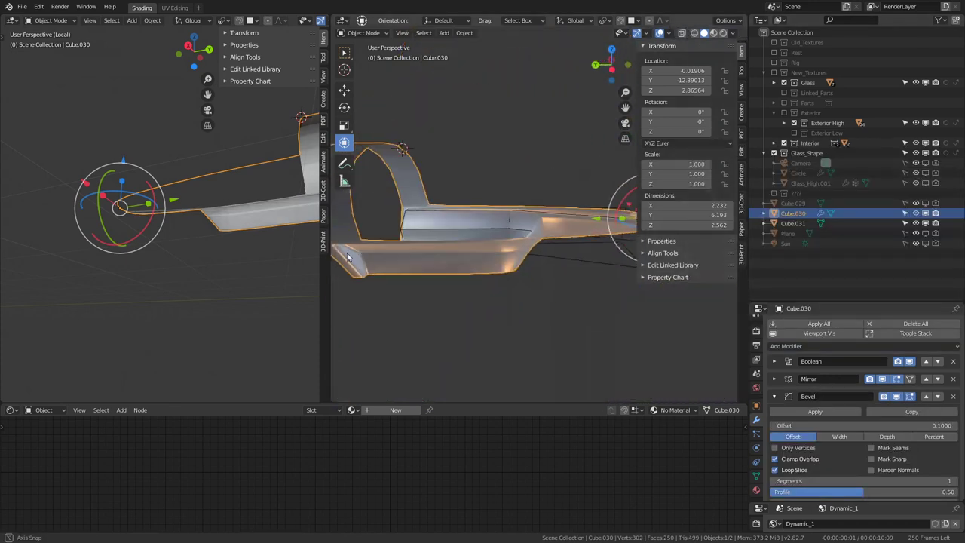
middle_drag(462, 232, 746, 264)
scroll(596, 257, up, 4)
mouse_move(547, 276)
middle_down()
mouse_move(509, 288)
mouse_move(459, 225)
mouse_move(498, 226)
middle_up()
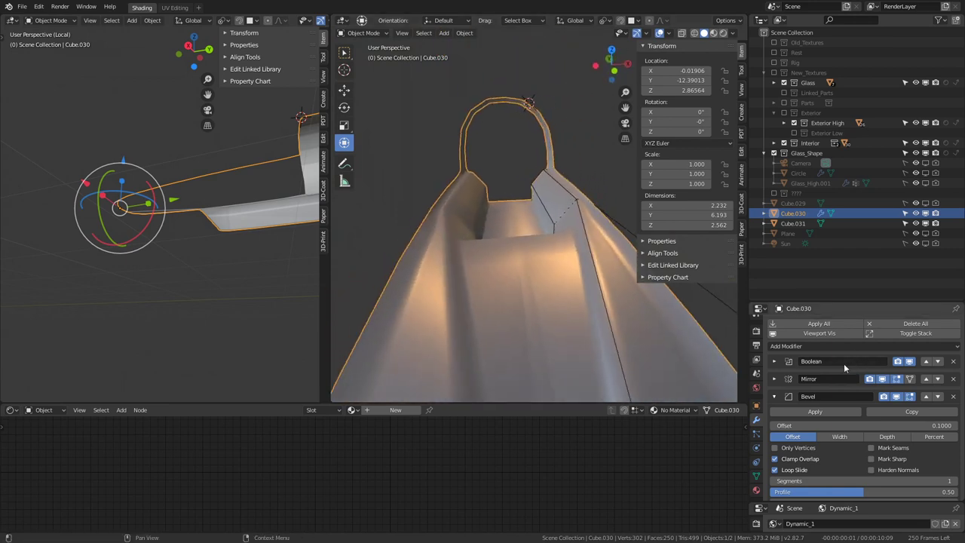
click(774, 396)
- Toggle the Mirror modifier's viewport display off and on, then expand its settings
click(897, 398)
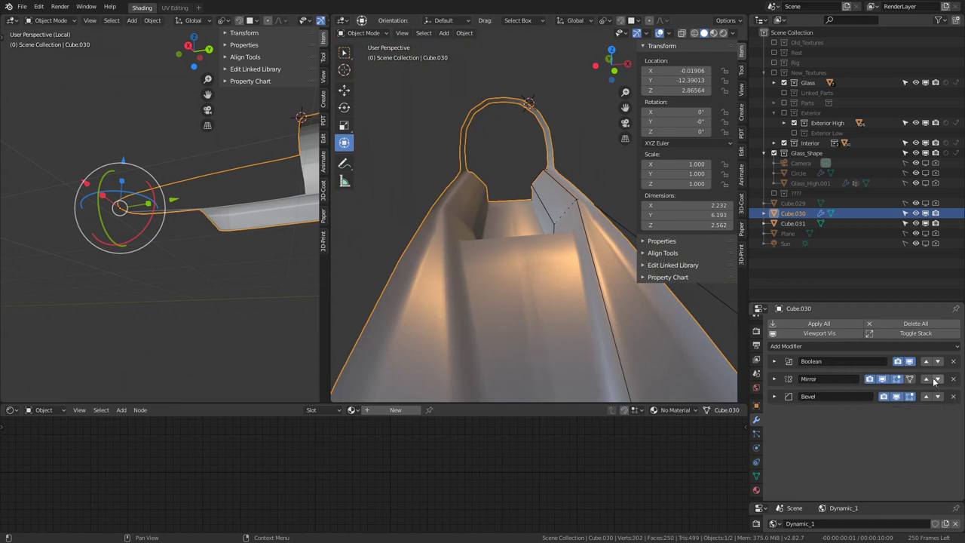
click(888, 379)
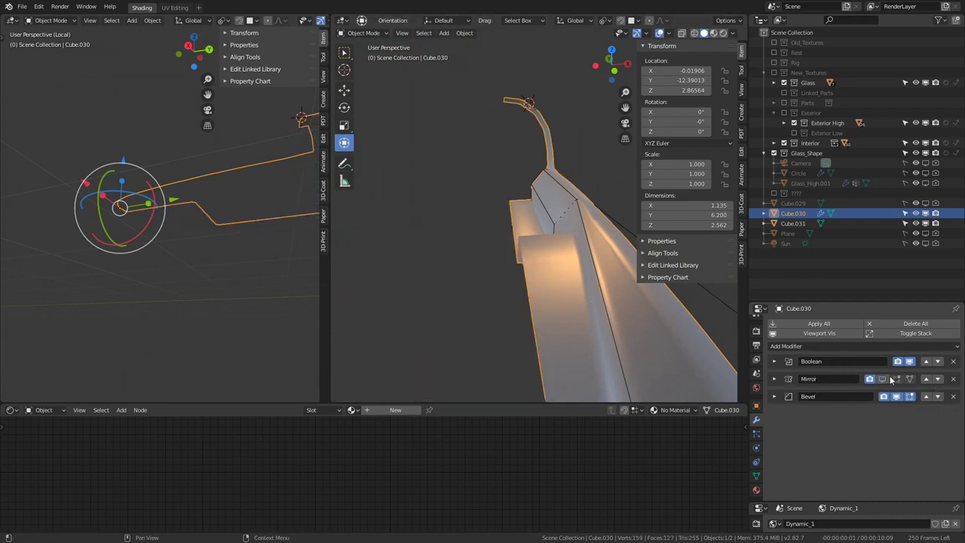
click(884, 379)
click(774, 379)
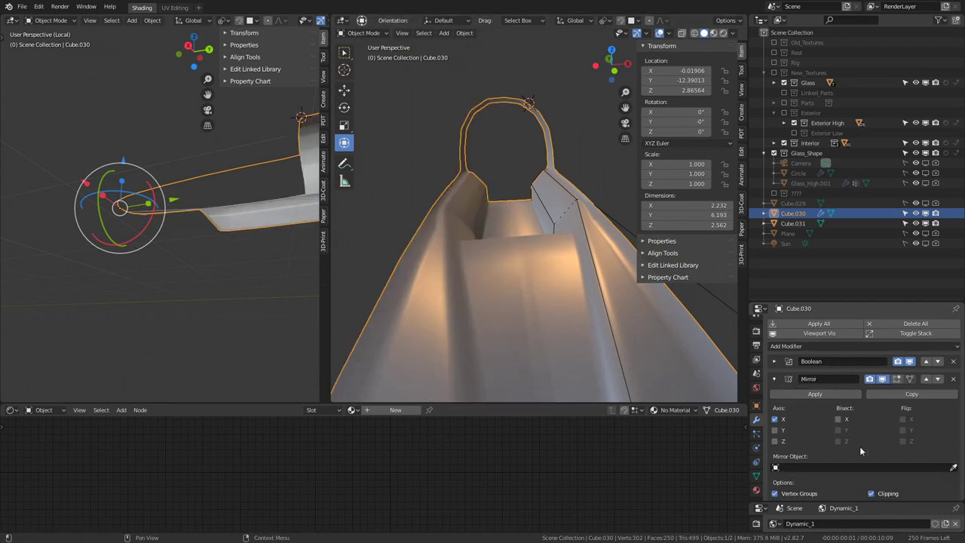
scroll(859, 451, down, 3)
- Snap the tub's centre-seam vertices along X onto the mirror centre
mouse_move(528, 249)
middle_down()
mouse_move(511, 262)
mouse_move(502, 250)
mouse_move(525, 280)
middle_up()
key(Tab)
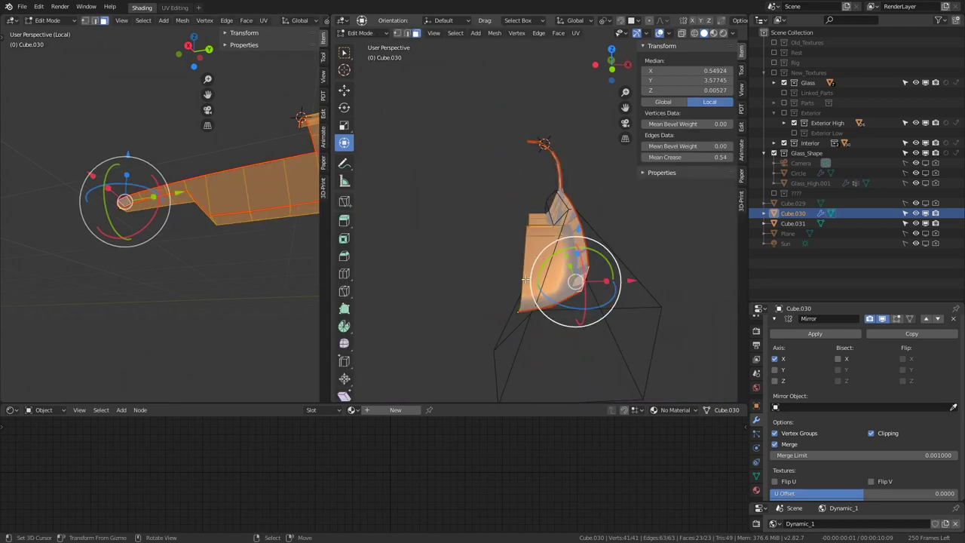
key(alt+a)
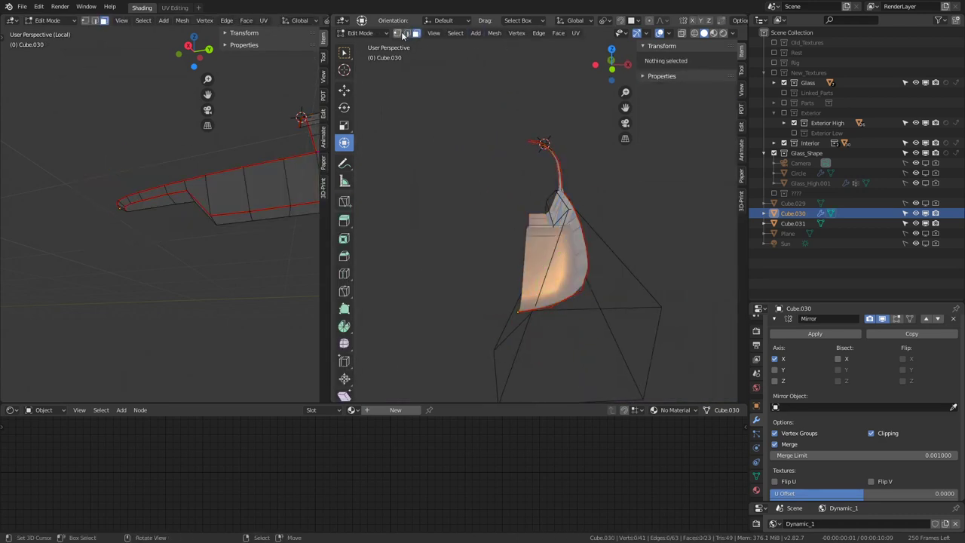
alt+click(562, 272)
key(g)
key(x)
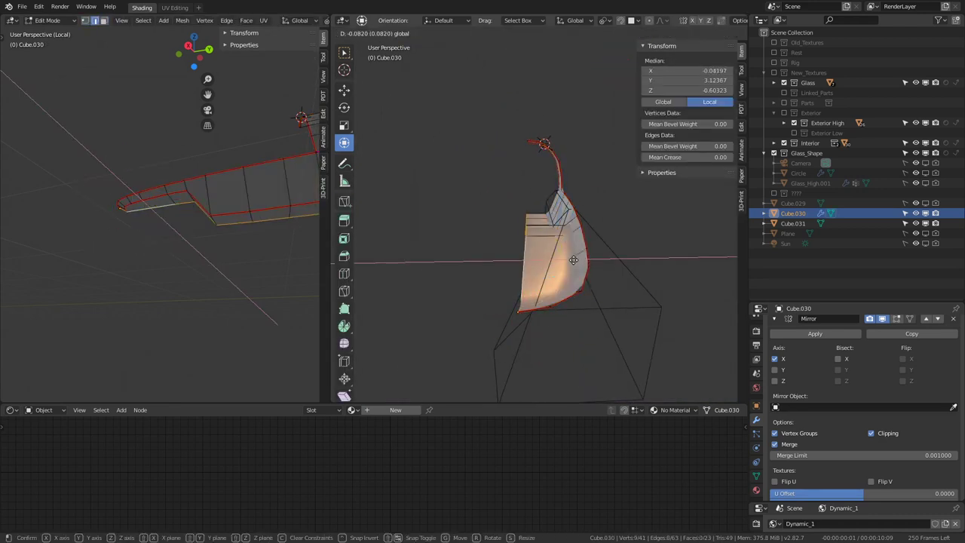
click(528, 261)
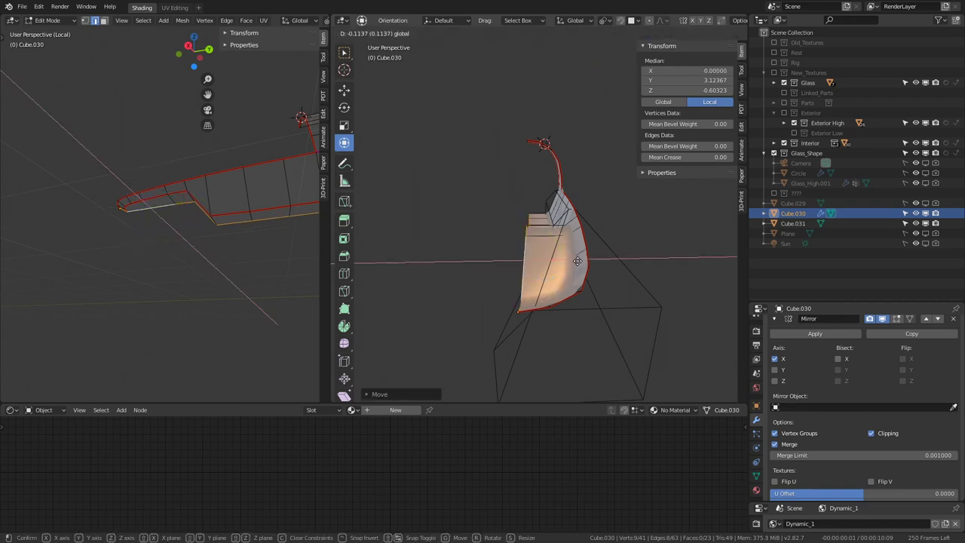
key(Tab)
- Apply the tub's scale and reselect the tub
mouse_move(524, 260)
middle_down()
mouse_move(575, 241)
mouse_move(696, 142)
middle_up()
key(ctrl+a)
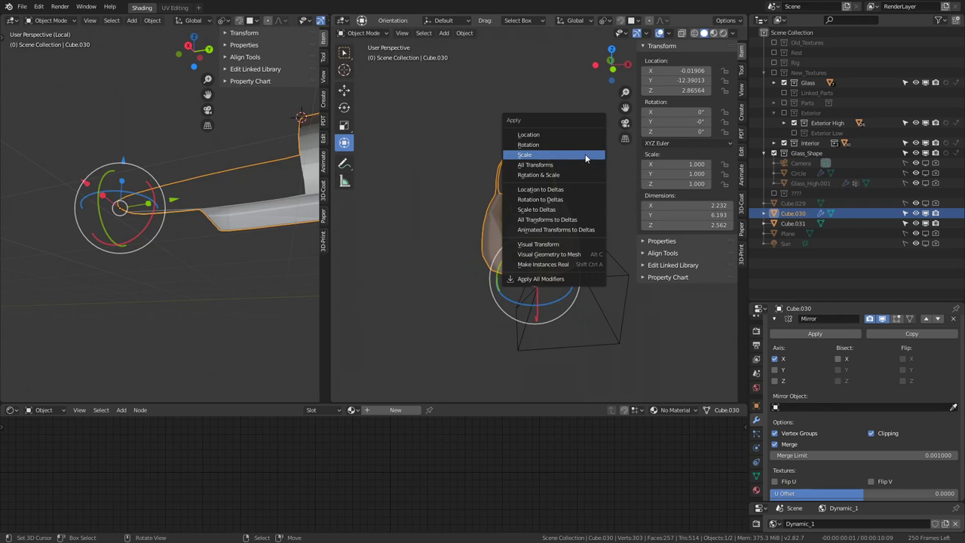
click(585, 154)
mouse_move(573, 190)
middle_down()
mouse_move(572, 290)
mouse_move(574, 220)
middle_up()
click(573, 221)
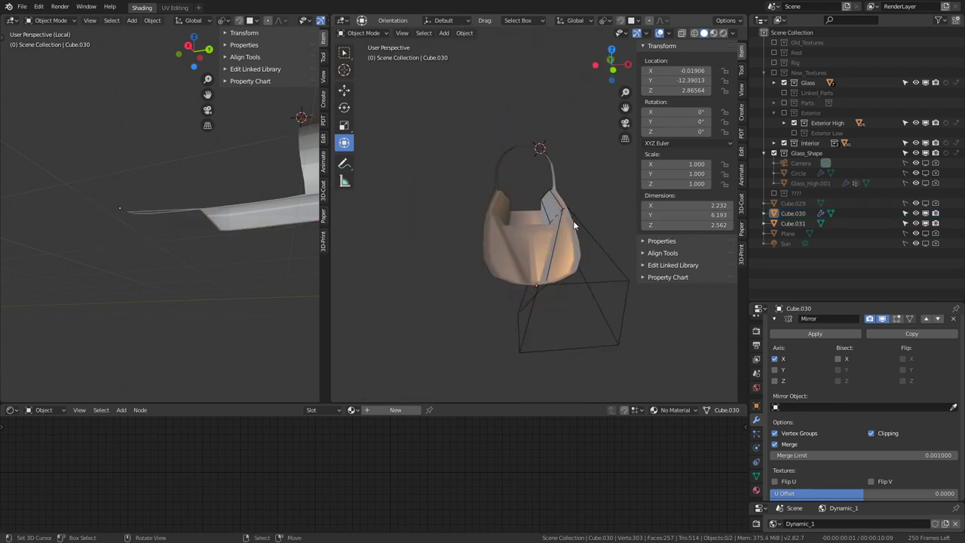
click(573, 220)
click(574, 220)
click(573, 220)
key(Tab)
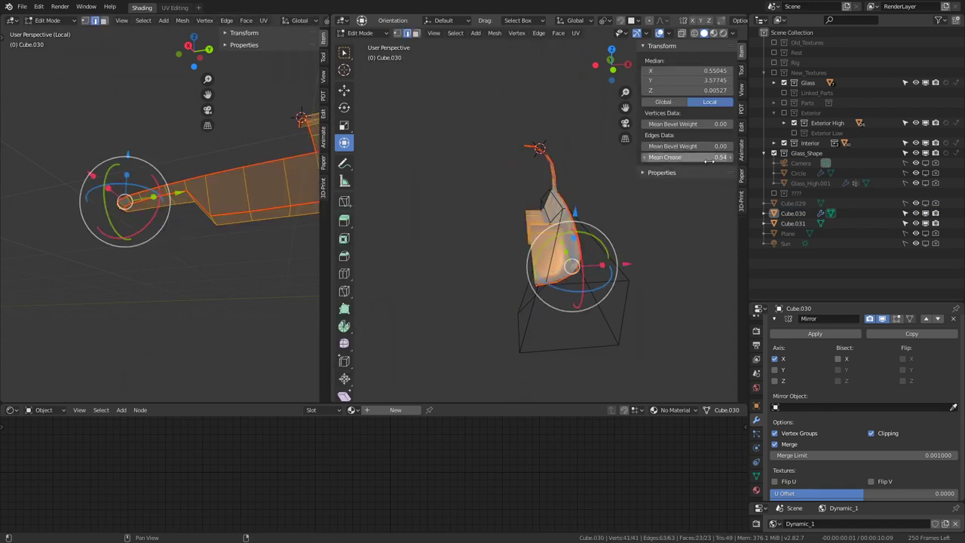
key(Tab)
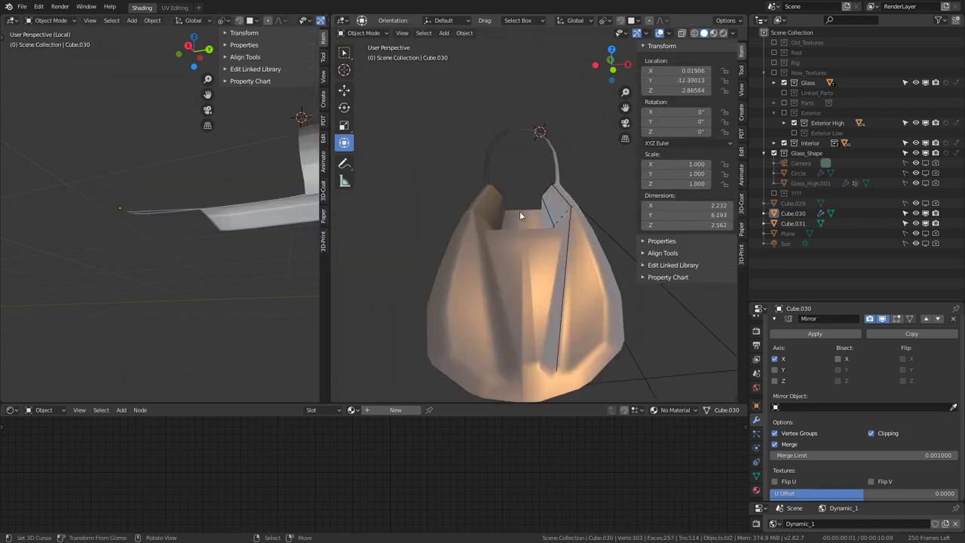
- Collapse the Mirror modifier and make the Bevel display during mesh editing
mouse_move(520, 211)
middle_down()
mouse_move(522, 190)
mouse_move(581, 317)
middle_up()
click(773, 319)
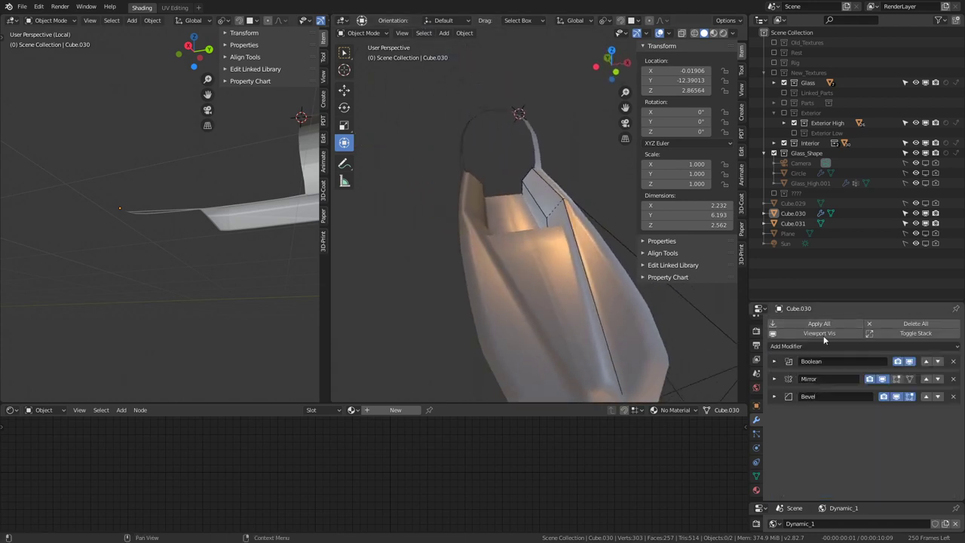
click(896, 398)
mouse_move(510, 311)
middle_down()
mouse_move(521, 274)
mouse_move(506, 254)
mouse_move(512, 276)
mouse_move(369, 113)
middle_up()
- Select the lower floor step face and flatten it by scaling along Z
click(522, 271)
key(Tab)
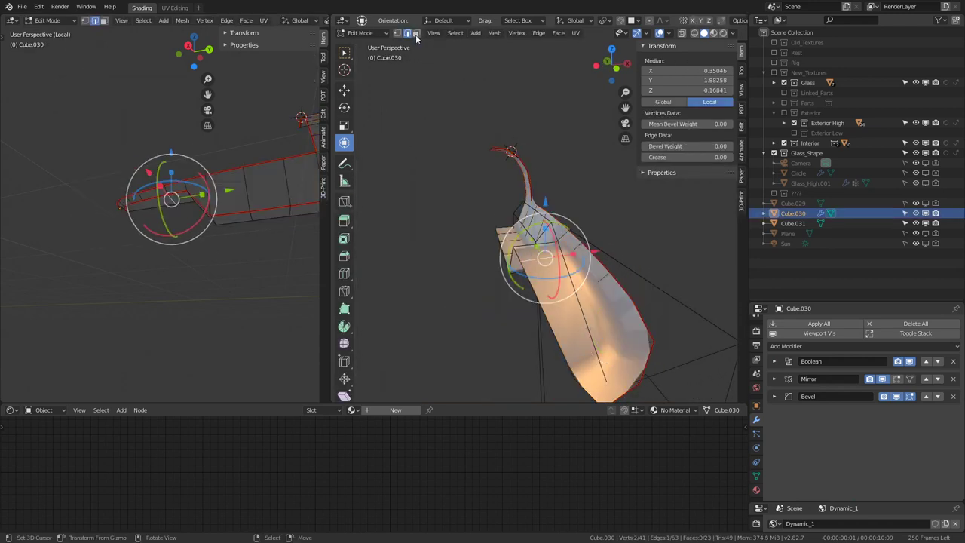
click(416, 33)
click(506, 241)
click(573, 301)
click(565, 309)
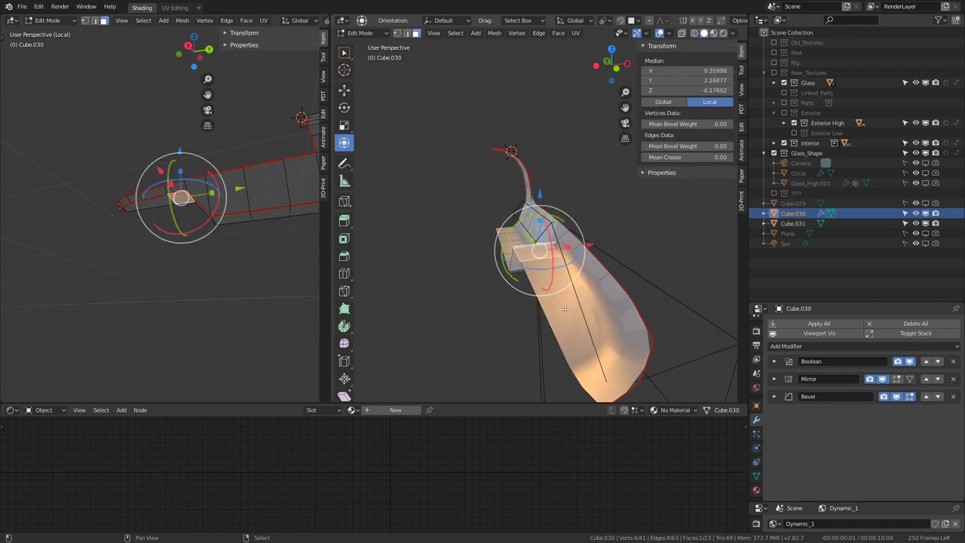
click(566, 304)
key(s)
key(z)
text(0)
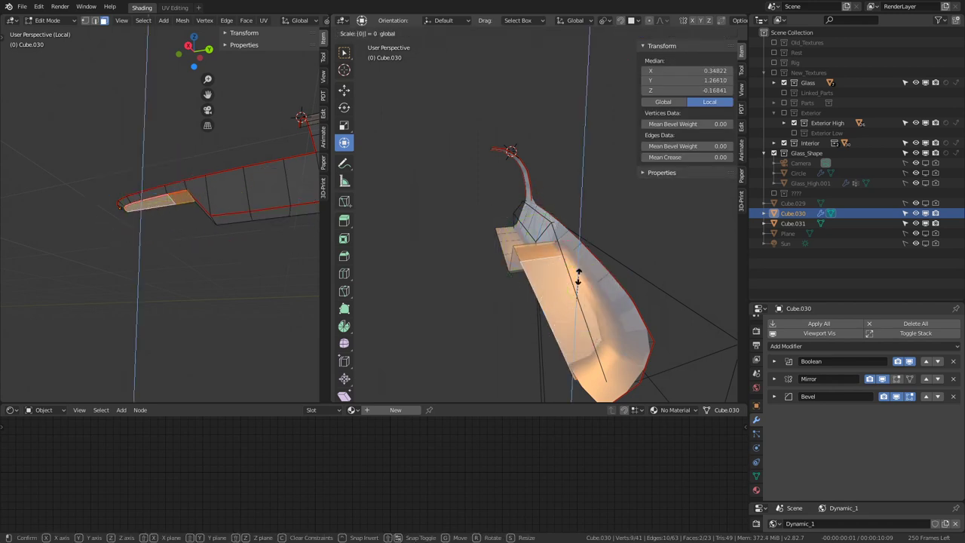
key(Return)
key(Tab)
- Compare the tub with the bevel hidden and shown, leaving it visible
scroll(507, 242, down, 3)
mouse_move(507, 248)
middle_down()
mouse_move(504, 260)
mouse_move(573, 245)
mouse_move(574, 216)
mouse_move(577, 234)
middle_up()
scroll(542, 262, up, 5)
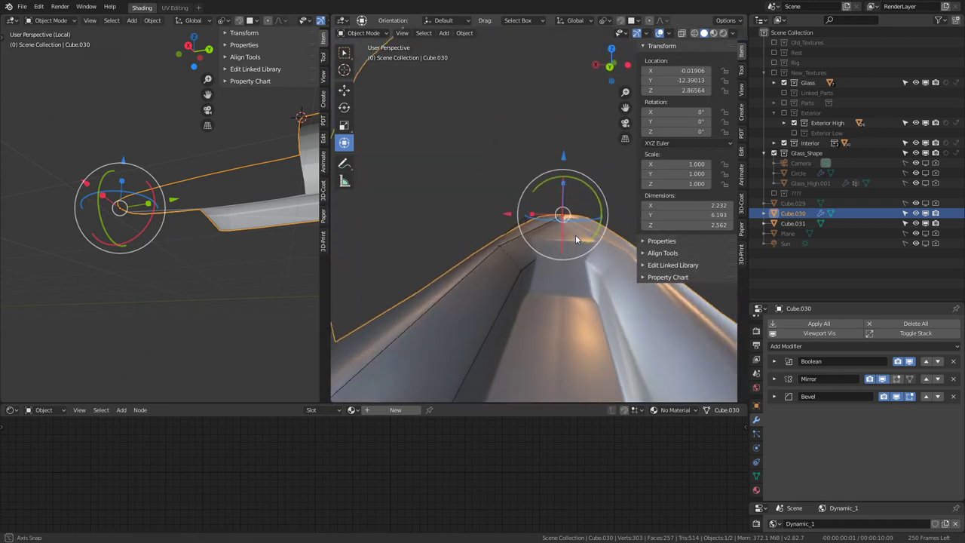
click(898, 395)
click(898, 395)
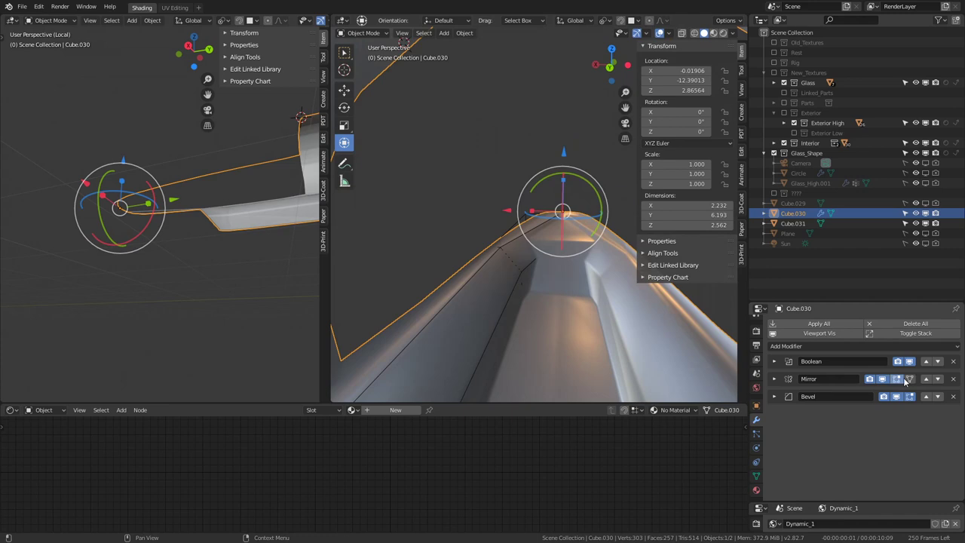
click(897, 396)
click(897, 395)
drag(888, 302, 902, 177)
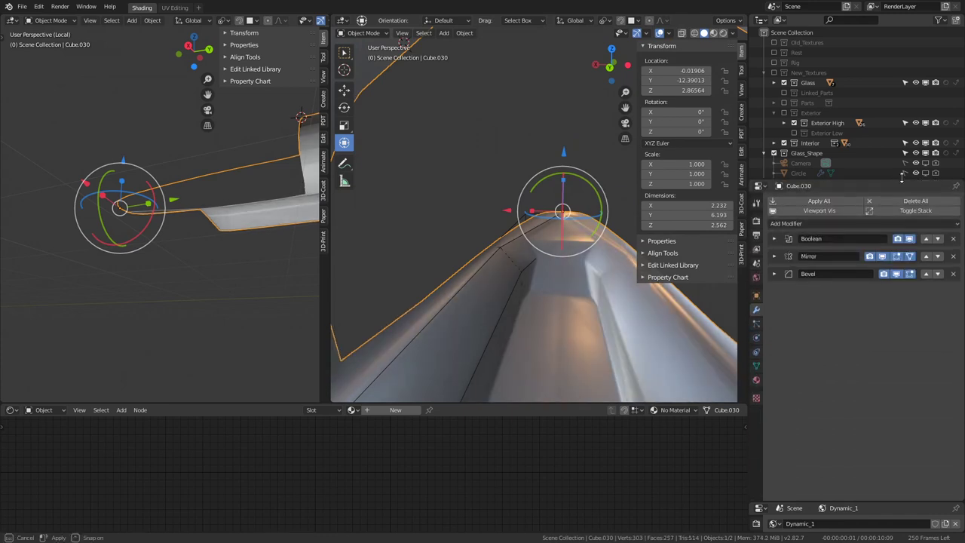
- Set the Bevel modifier to 3 segments
click(774, 273)
click(955, 359)
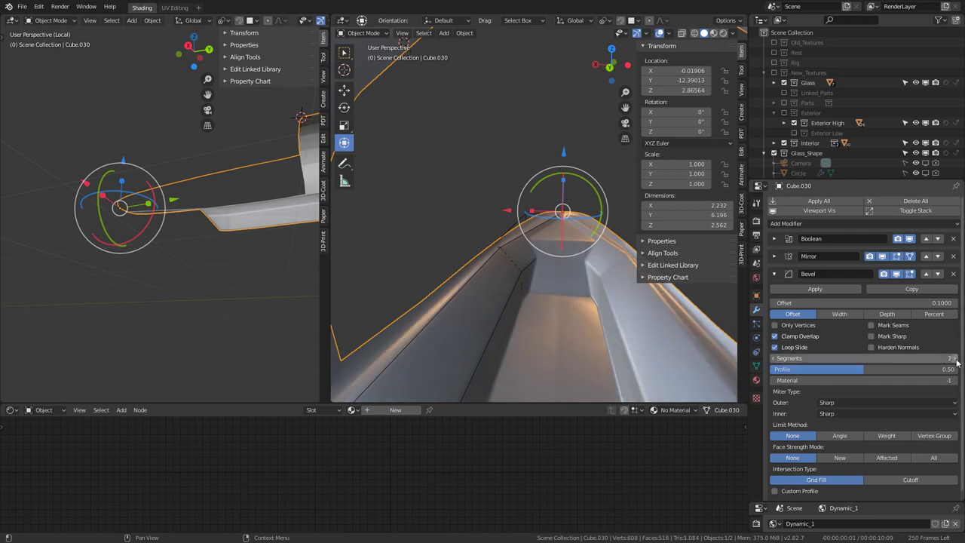
click(955, 359)
mouse_move(603, 249)
middle_down()
mouse_move(573, 261)
mouse_move(506, 320)
mouse_move(410, 266)
mouse_move(413, 247)
mouse_move(462, 228)
mouse_move(482, 319)
mouse_move(485, 264)
mouse_move(636, 245)
mouse_move(470, 206)
mouse_move(512, 219)
mouse_move(688, 196)
mouse_move(492, 223)
mouse_move(493, 277)
mouse_move(554, 292)
mouse_move(520, 247)
mouse_move(572, 247)
mouse_move(552, 241)
mouse_move(591, 227)
mouse_move(604, 235)
middle_up()
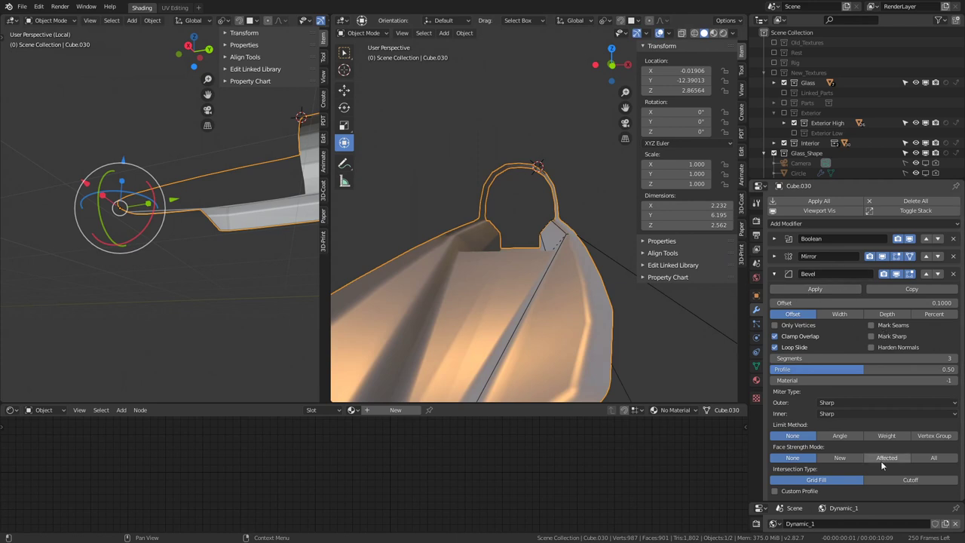
- Set the bevel Limit Method to Angle after comparing None and Weight
click(853, 437)
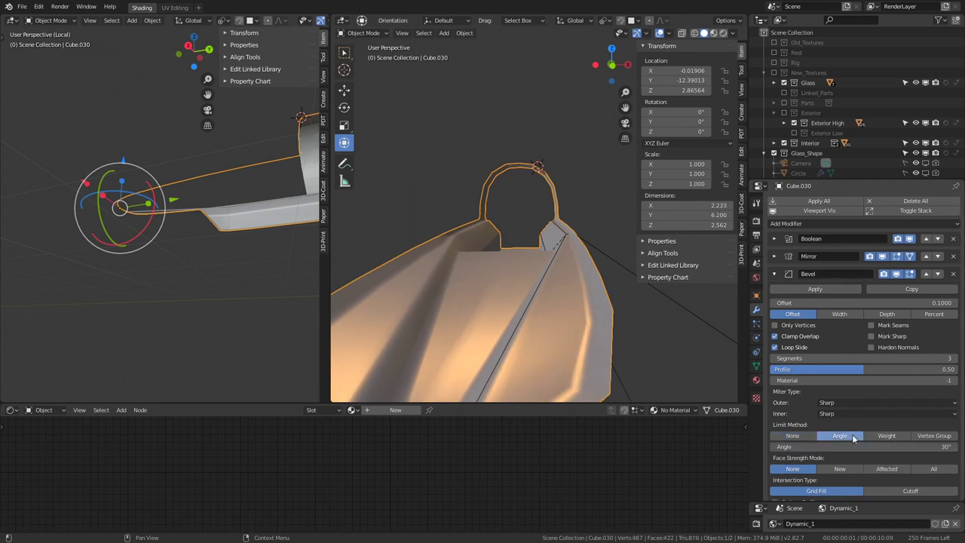
click(804, 438)
click(841, 438)
mouse_move(615, 305)
middle_down()
mouse_move(475, 263)
mouse_move(474, 214)
mouse_move(536, 198)
middle_up()
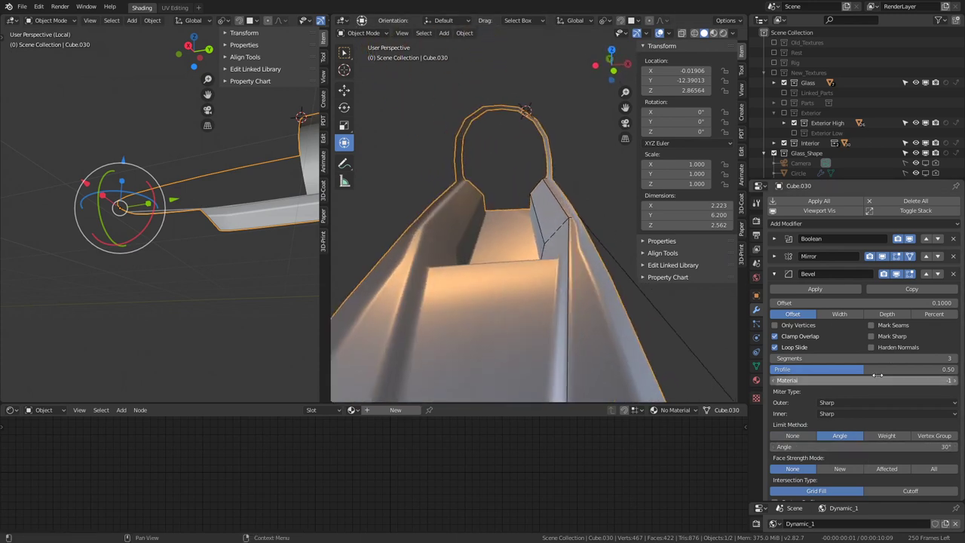
click(882, 436)
click(854, 436)
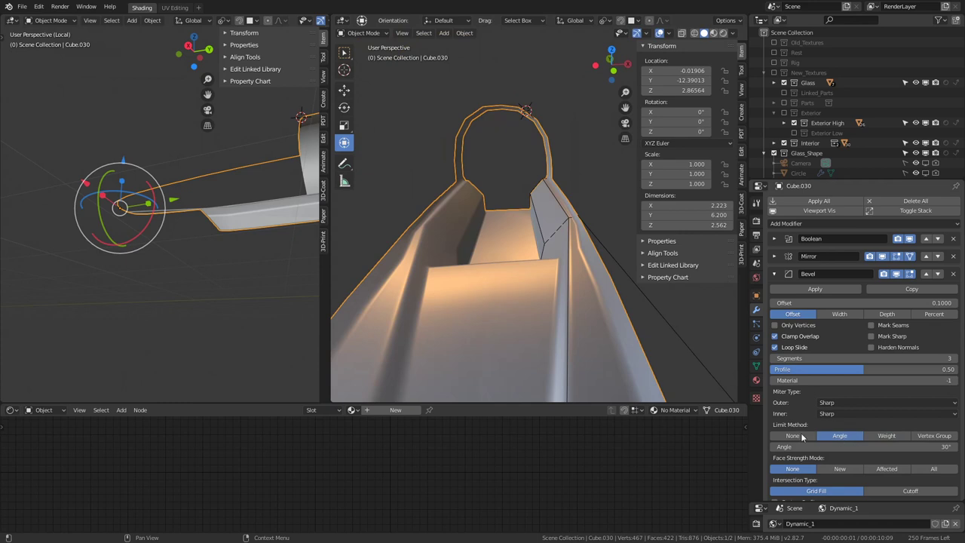
click(803, 438)
click(842, 436)
mouse_move(528, 226)
middle_down()
mouse_move(506, 215)
mouse_move(601, 215)
mouse_move(569, 255)
mouse_move(537, 238)
mouse_move(548, 220)
middle_up()
- Set the bevel limit angle to 30° and collapse the Bevel settings
scroll(865, 458, down, 1)
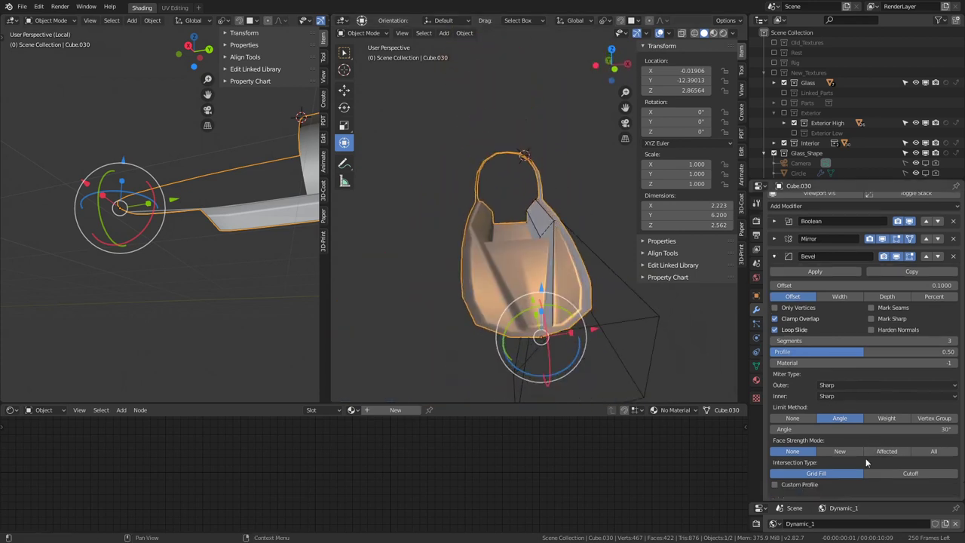
drag(860, 429, 952, 430)
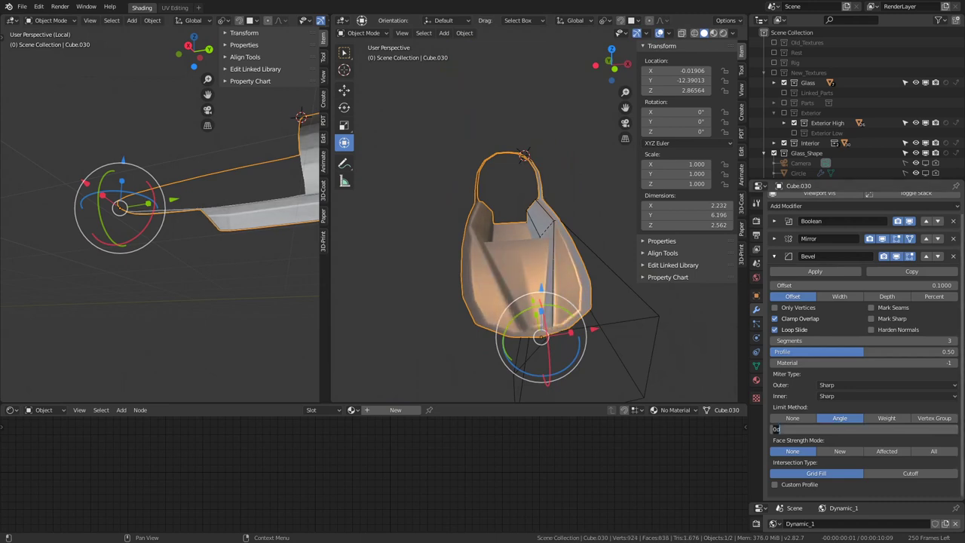
text(0)
key(Return)
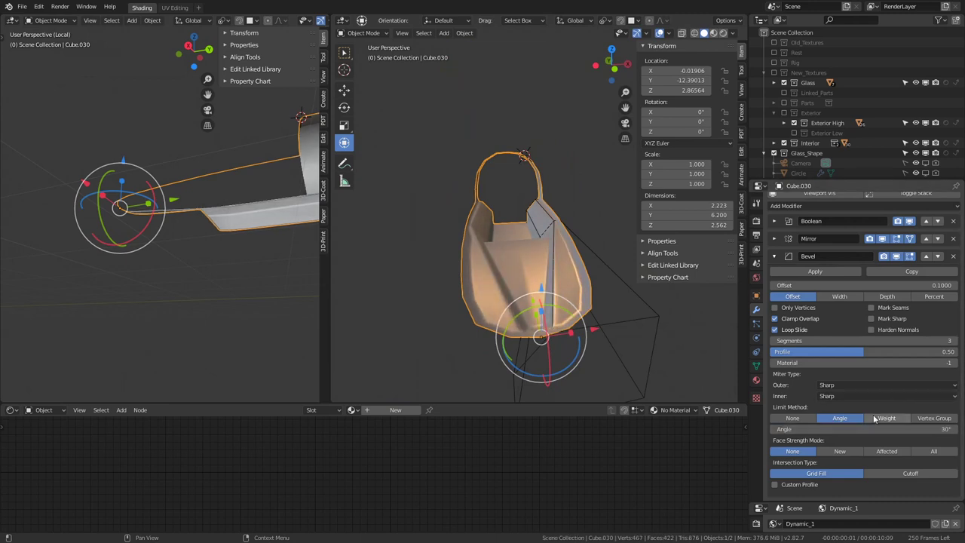
click(887, 418)
click(837, 428)
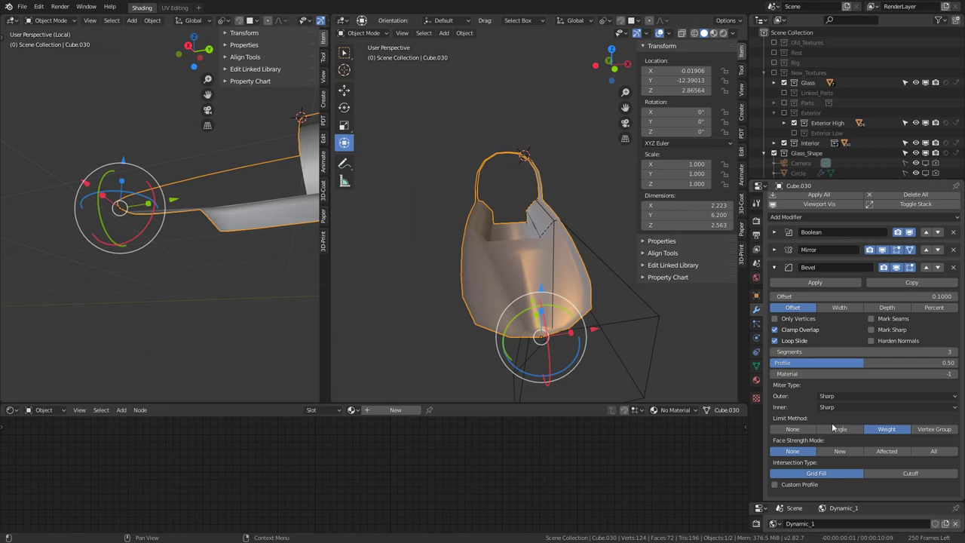
click(773, 268)
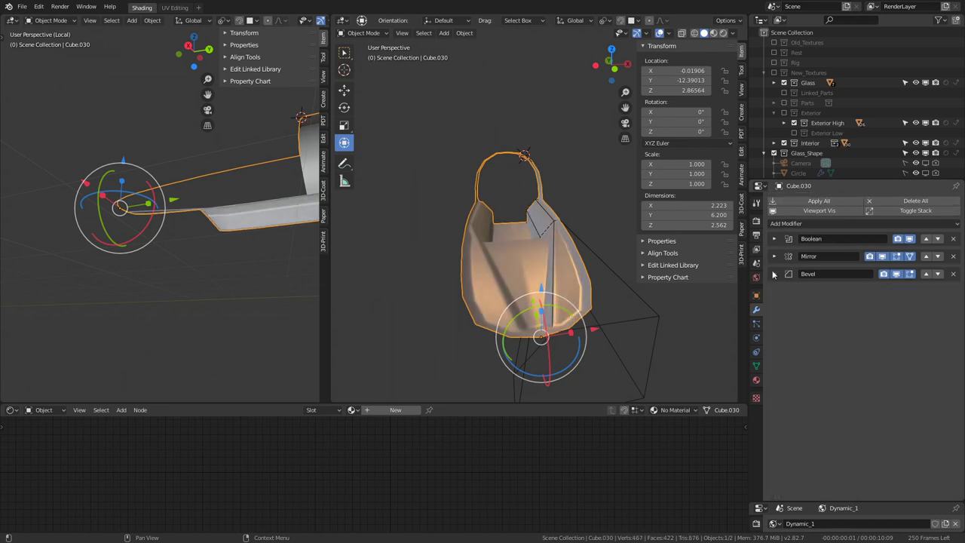
click(844, 225)
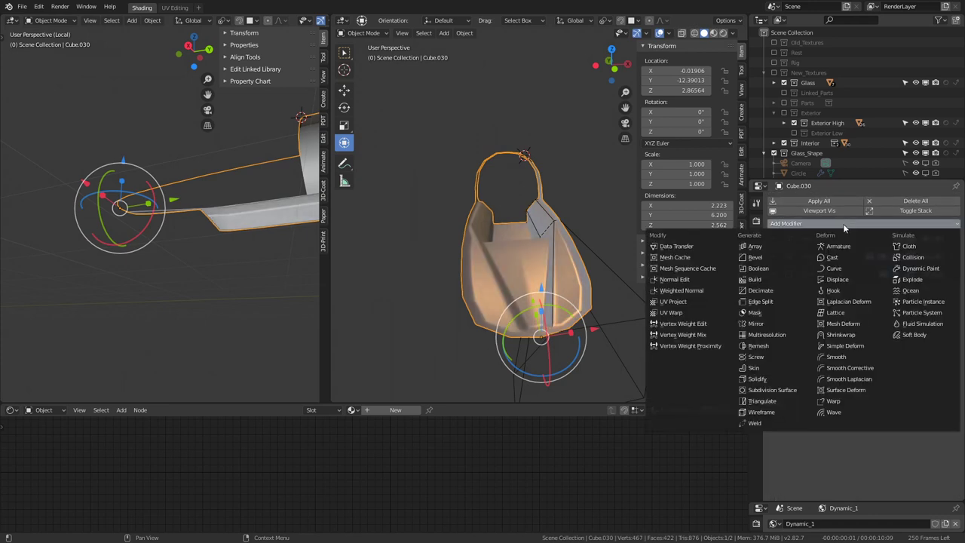
- Try a Triangulate modifier above and below the Bevel, then remove it
click(762, 401)
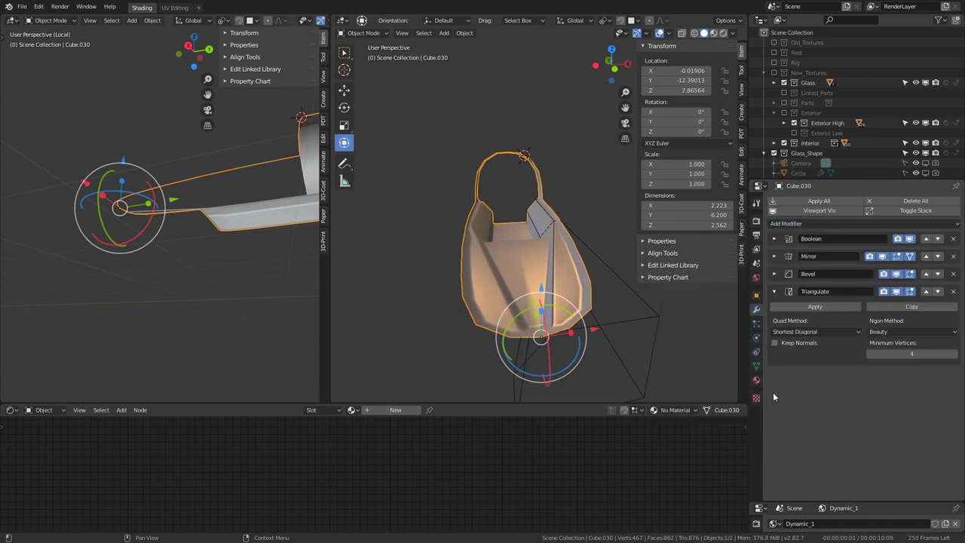
click(927, 292)
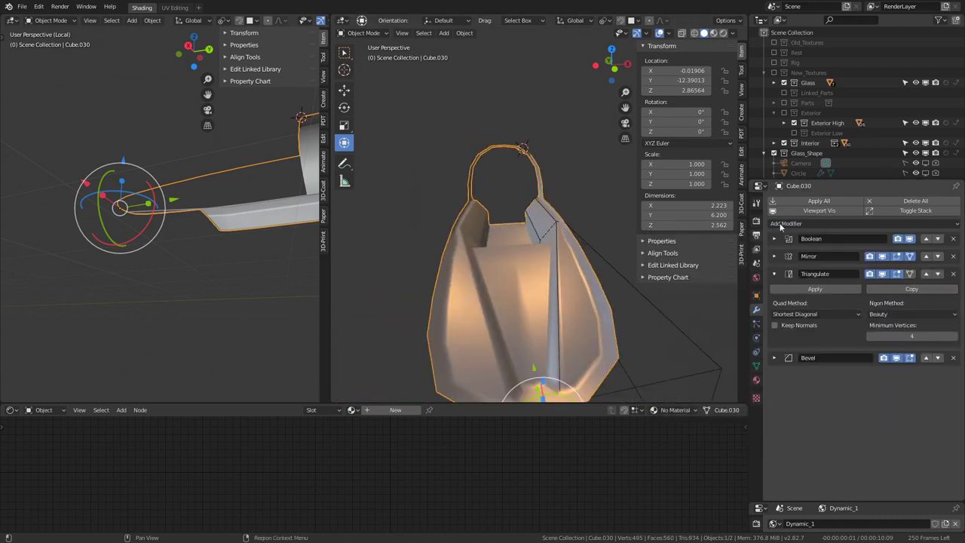
click(942, 278)
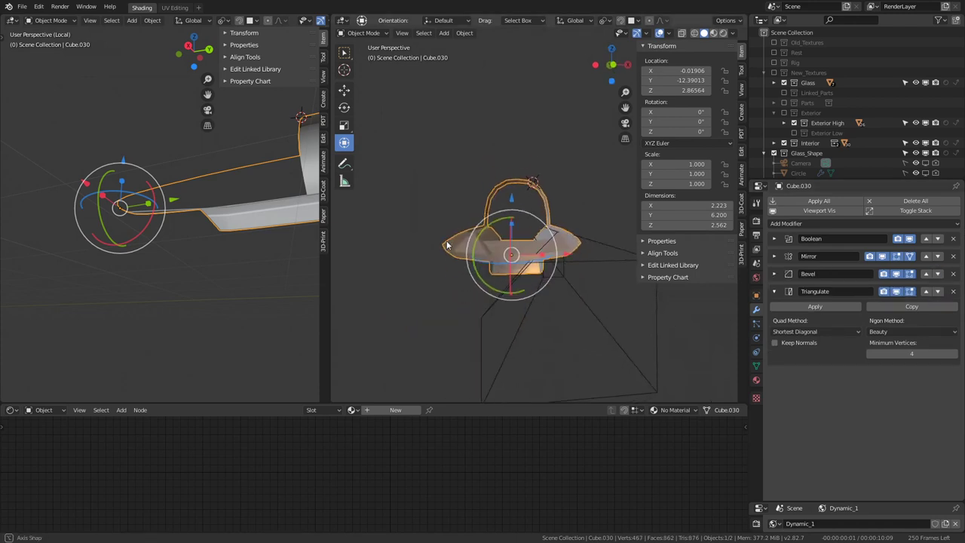
middle_drag(498, 226, 457, 273)
click(953, 291)
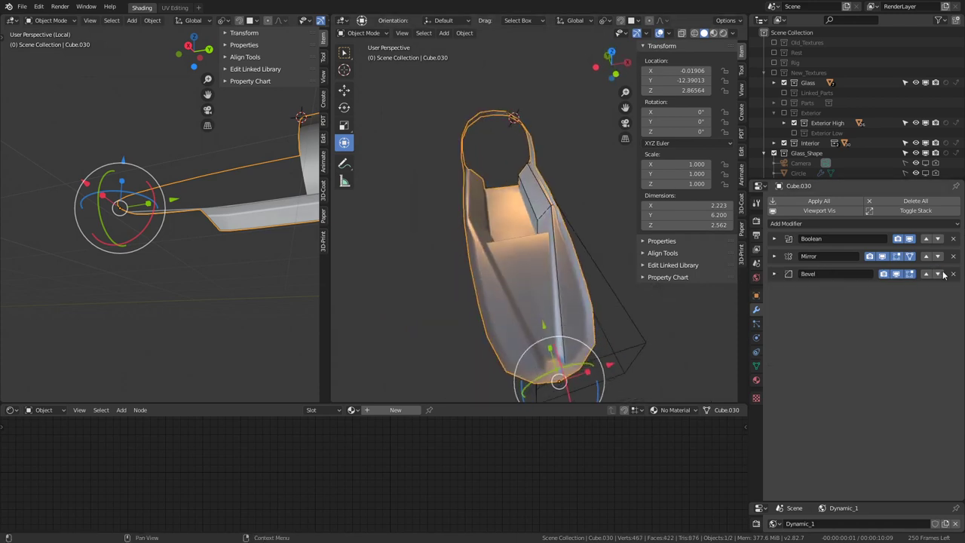
- Add a Subdivision Surface modifier at viewport level 2, kept below the Bevel
click(850, 224)
click(782, 392)
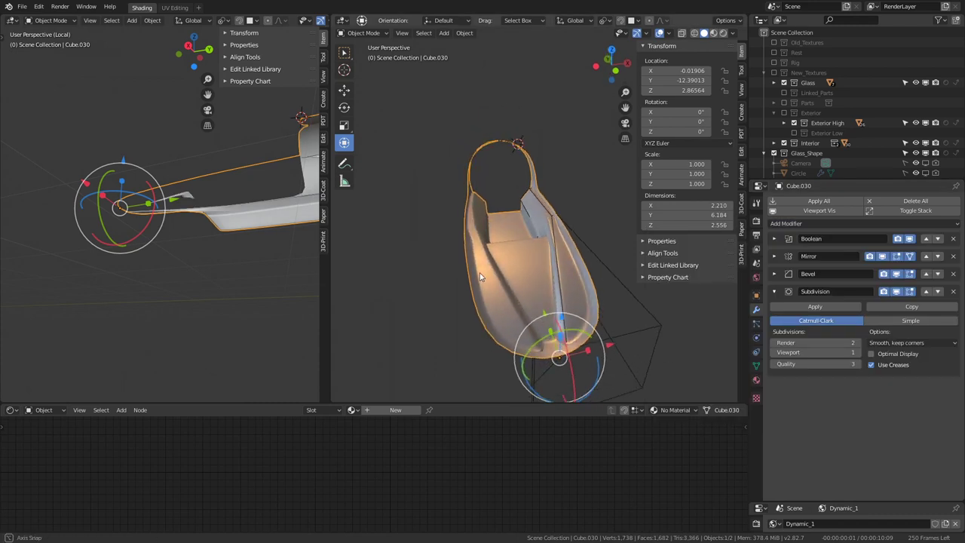
middle_drag(498, 286, 480, 260)
scroll(480, 259, up, 3)
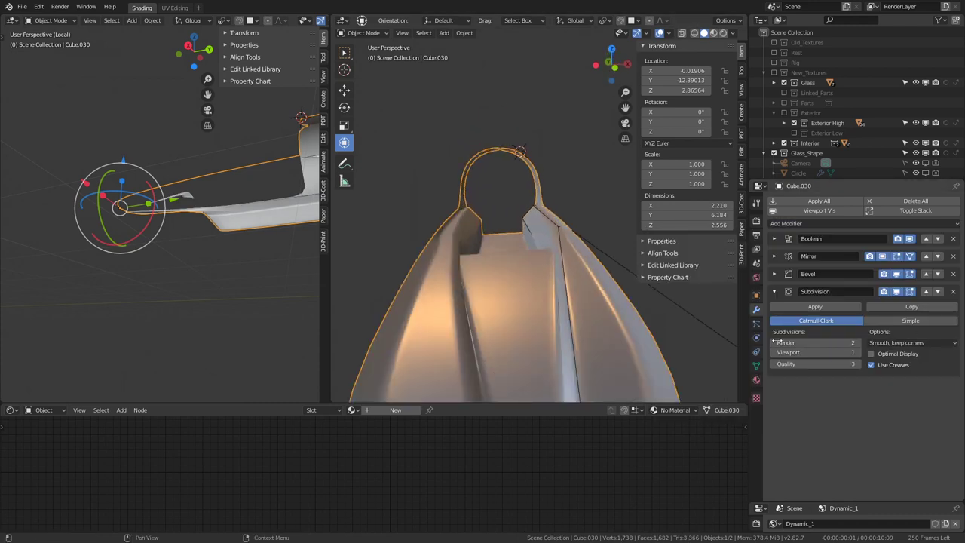
mouse_move(421, 230)
middle_down()
mouse_move(432, 289)
mouse_move(427, 218)
middle_up()
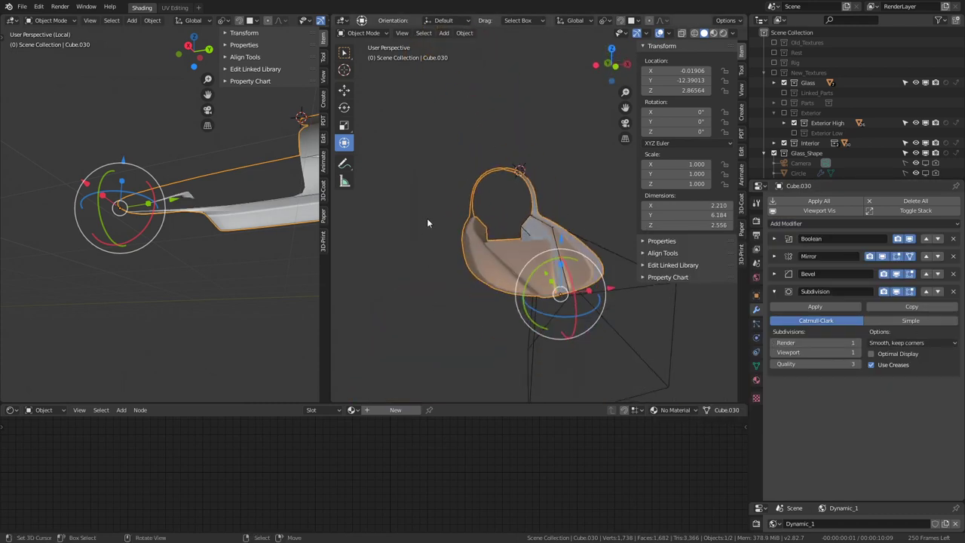
click(858, 353)
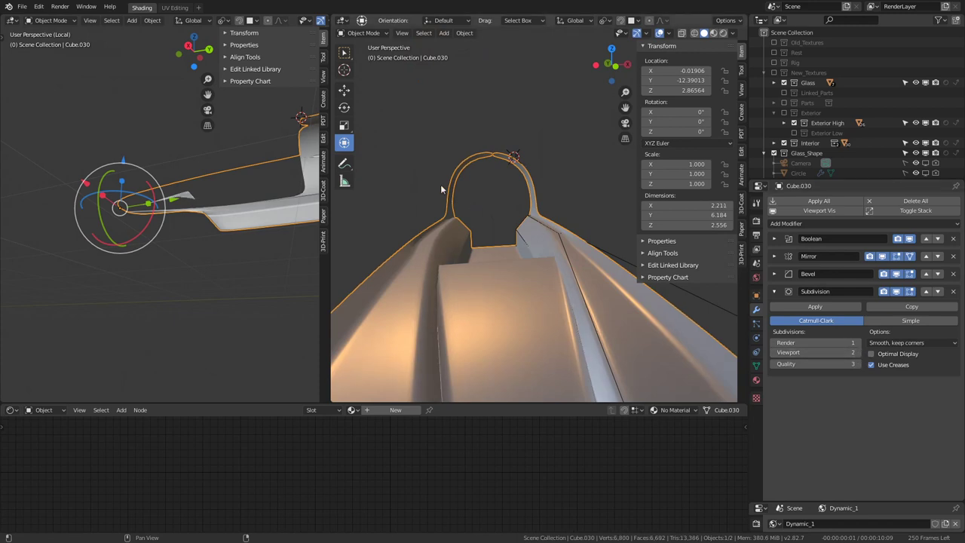
mouse_move(731, 256)
middle_down()
mouse_move(480, 226)
mouse_move(467, 180)
mouse_move(490, 199)
mouse_move(476, 236)
mouse_move(601, 175)
mouse_move(545, 159)
mouse_move(569, 138)
mouse_move(595, 143)
mouse_move(710, 115)
mouse_move(526, 207)
mouse_move(414, 205)
mouse_move(452, 218)
middle_up()
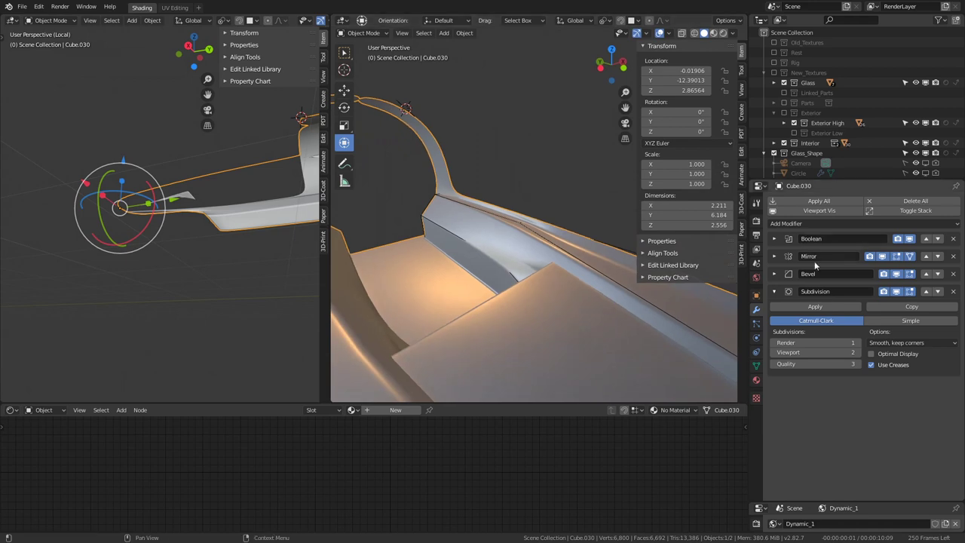
click(776, 352)
click(857, 353)
click(926, 292)
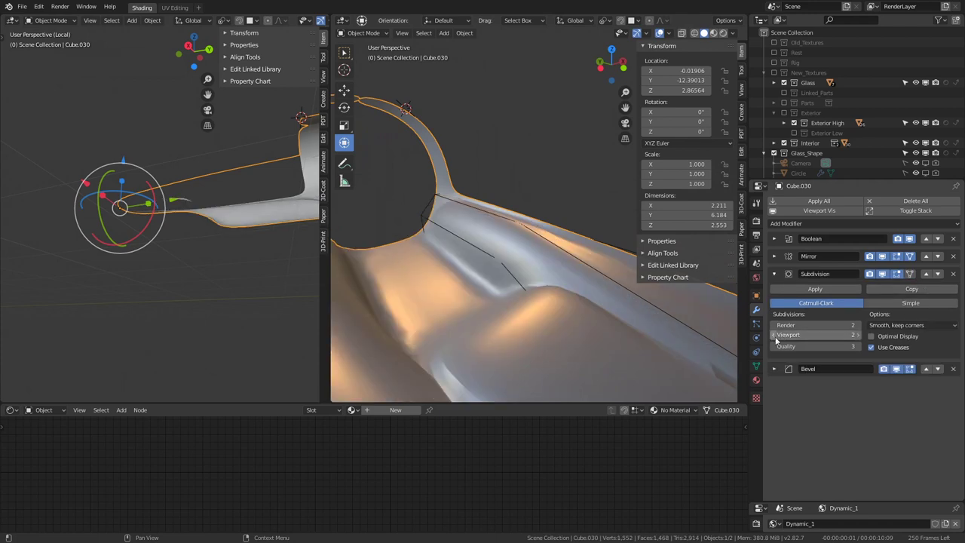
click(940, 274)
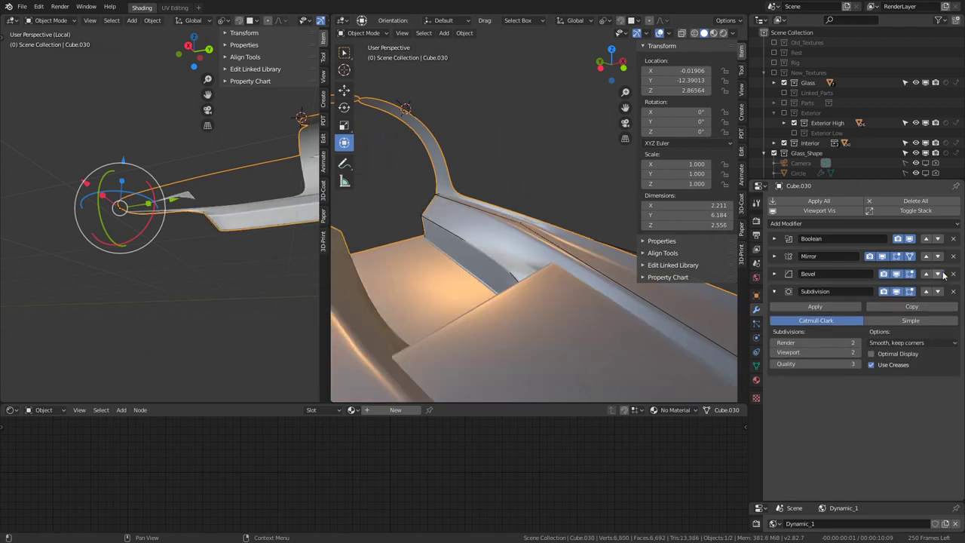
- Set Subdivision viewport level to 1 and keep the bevel width type Offset
click(774, 353)
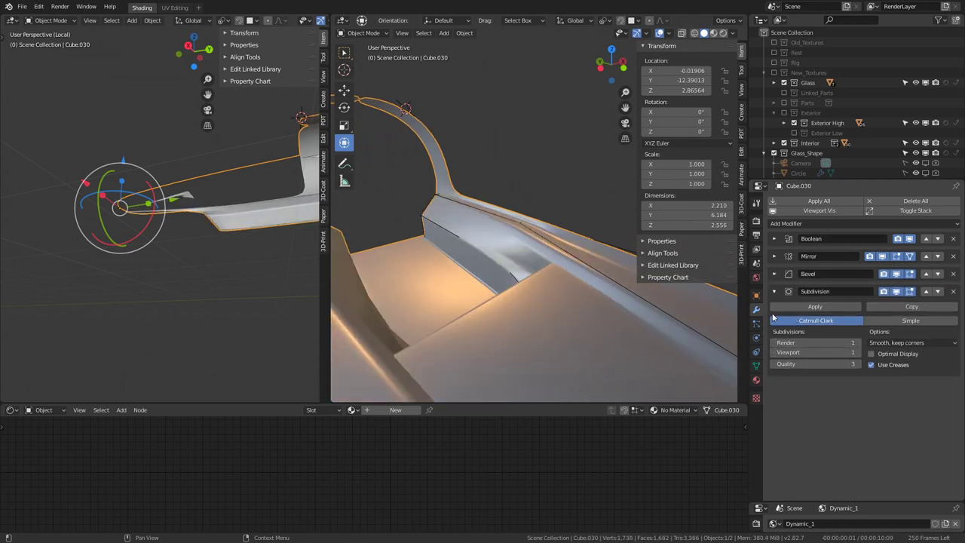
click(773, 294)
click(773, 274)
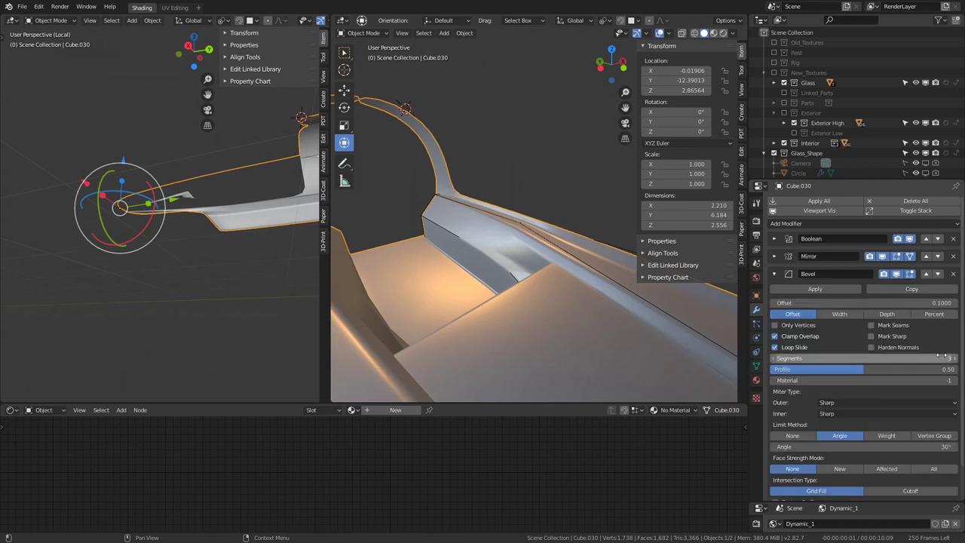
click(845, 315)
click(801, 314)
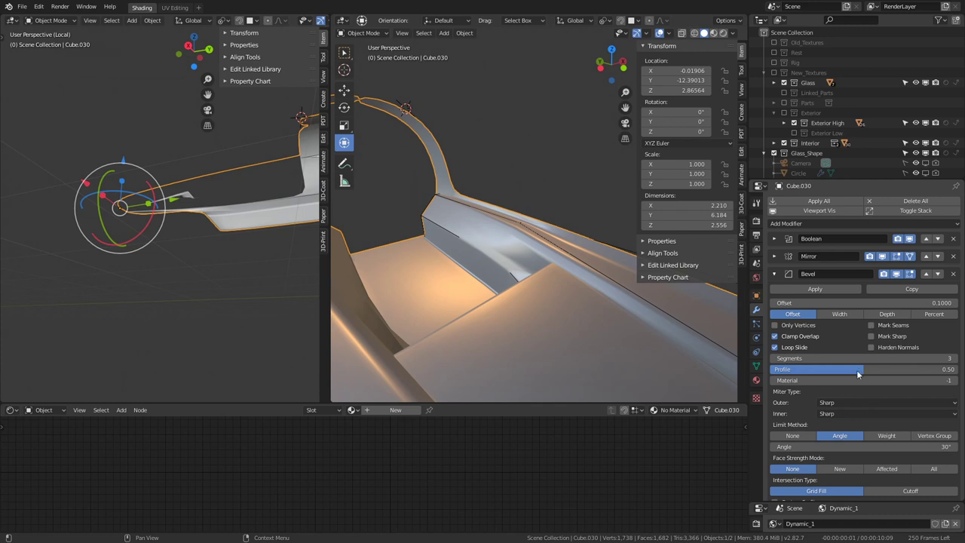
- Give the bevel Profile 1.00, Clamp Overlap on, and Limit Method None
drag(857, 369, 957, 370)
mouse_move(646, 237)
middle_down()
mouse_move(720, 254)
mouse_move(519, 306)
mouse_move(579, 284)
mouse_move(604, 288)
mouse_move(552, 322)
mouse_move(509, 326)
middle_up()
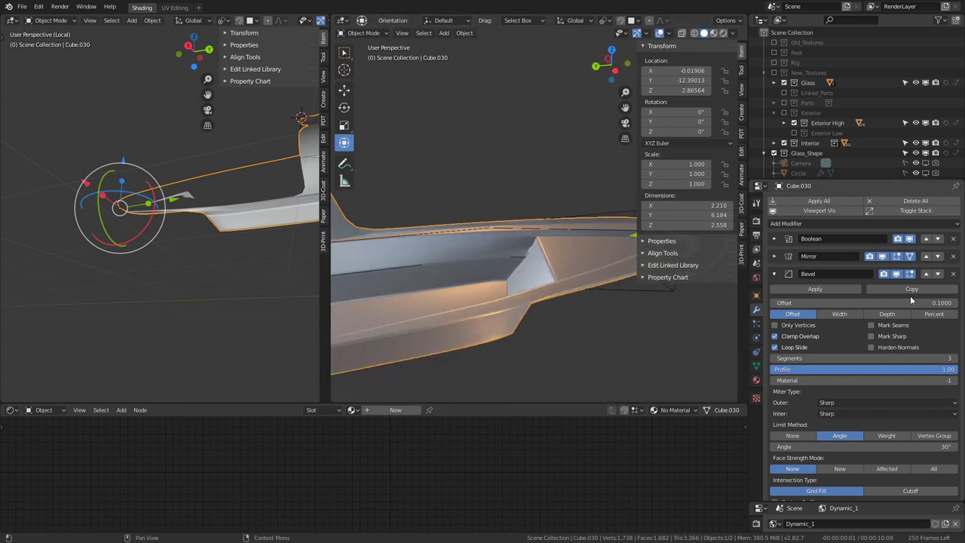
click(776, 336)
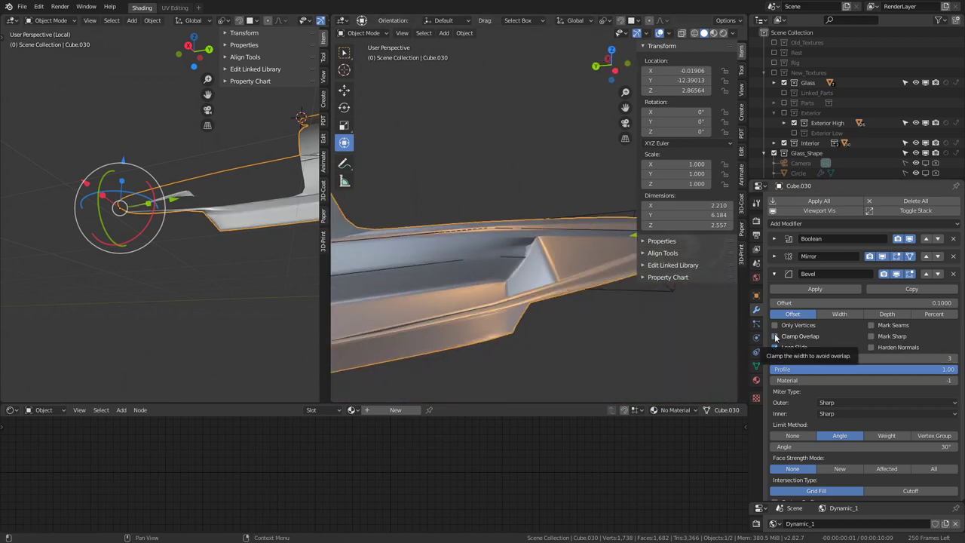
click(775, 336)
scroll(801, 389, down, 2)
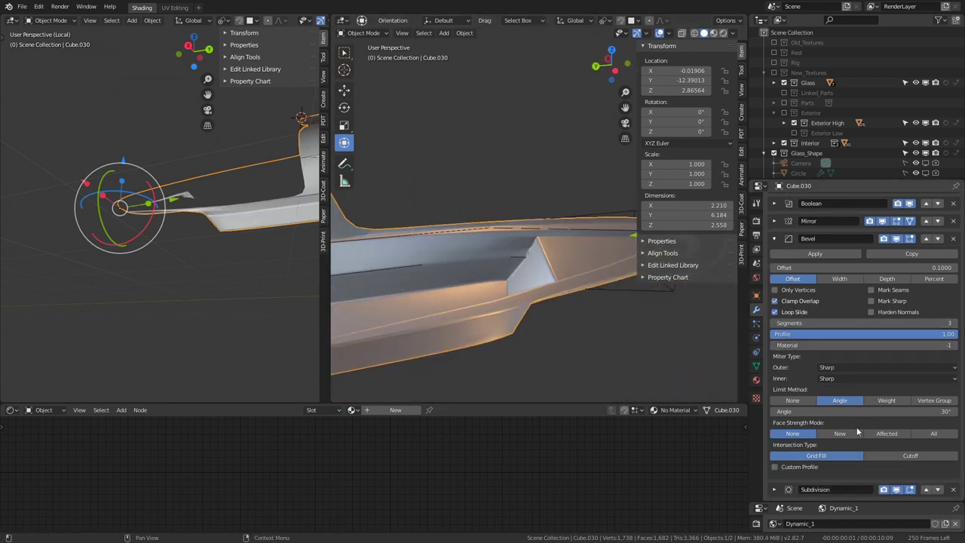
click(791, 400)
scroll(804, 398, up, 1)
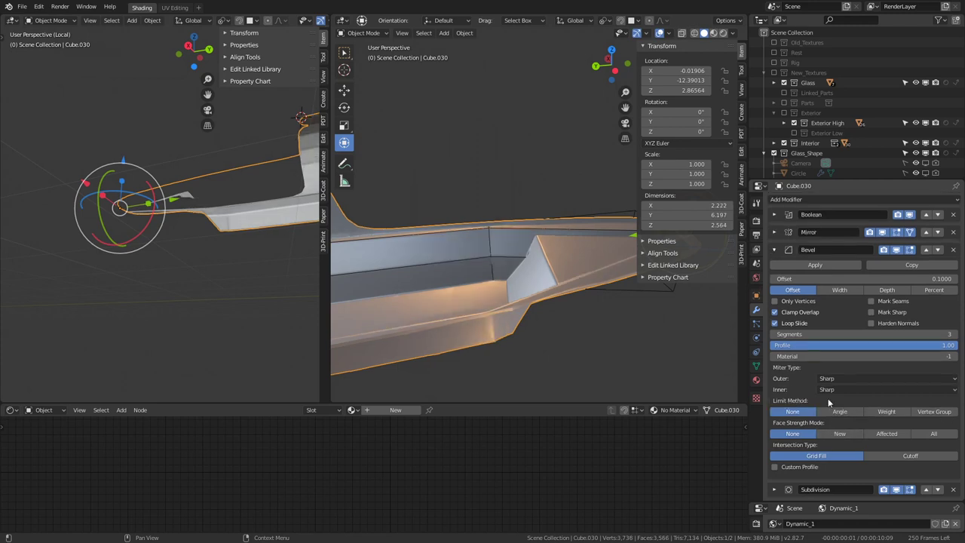
mouse_move(471, 260)
middle_down()
mouse_move(534, 219)
mouse_move(516, 252)
mouse_move(550, 197)
middle_up()
mouse_move(526, 207)
middle_down()
mouse_move(452, 307)
mouse_move(491, 304)
mouse_move(543, 276)
mouse_move(462, 243)
mouse_move(562, 304)
mouse_move(451, 250)
mouse_move(442, 274)
mouse_move(648, 252)
mouse_move(580, 258)
mouse_move(595, 263)
mouse_move(607, 224)
middle_up()
- Edit the hull Cube.030 isolated in Local view
click(562, 287)
key(Tab)
scroll(453, 264, up, 5)
click(576, 256)
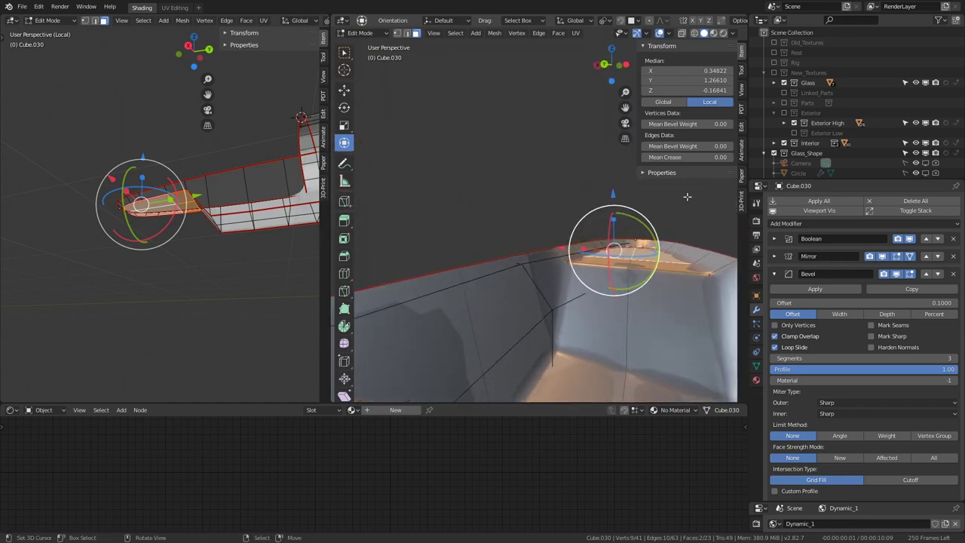
key(KP_Divide)
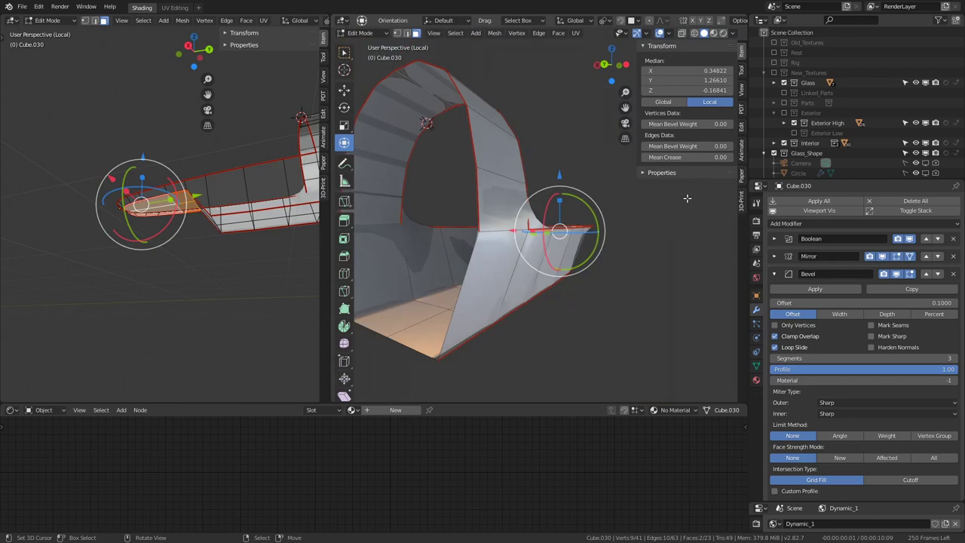
mouse_move(687, 198)
middle_down()
mouse_move(704, 202)
mouse_move(525, 158)
mouse_move(513, 196)
mouse_move(521, 249)
mouse_move(482, 290)
mouse_move(455, 202)
middle_up()
click(520, 249)
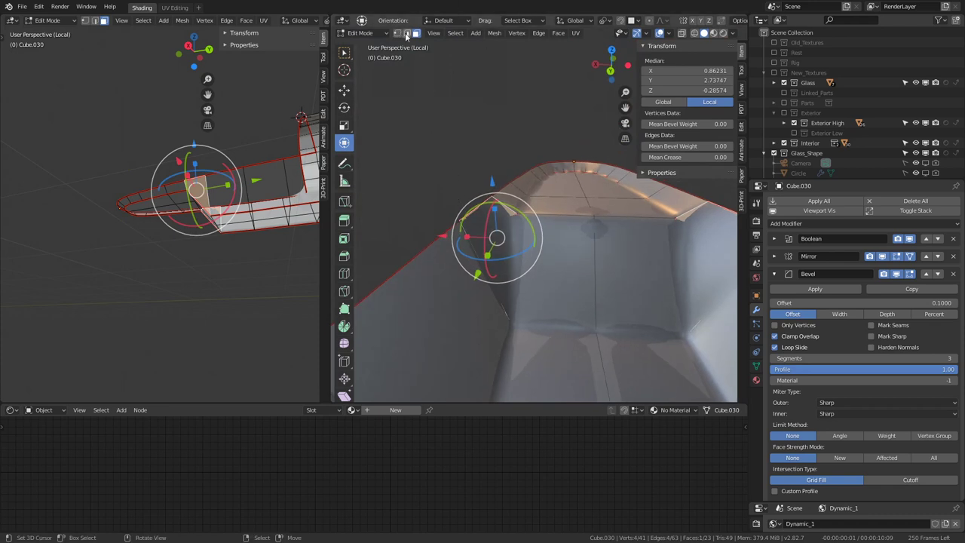
mouse_move(609, 231)
middle_down()
mouse_move(681, 170)
mouse_move(619, 196)
middle_up()
- Select the ring of edges around the hull near the step corner
click(255, 185)
mouse_move(543, 226)
middle_down()
mouse_move(569, 264)
mouse_move(561, 287)
middle_up()
ctrl+alt+click(602, 279)
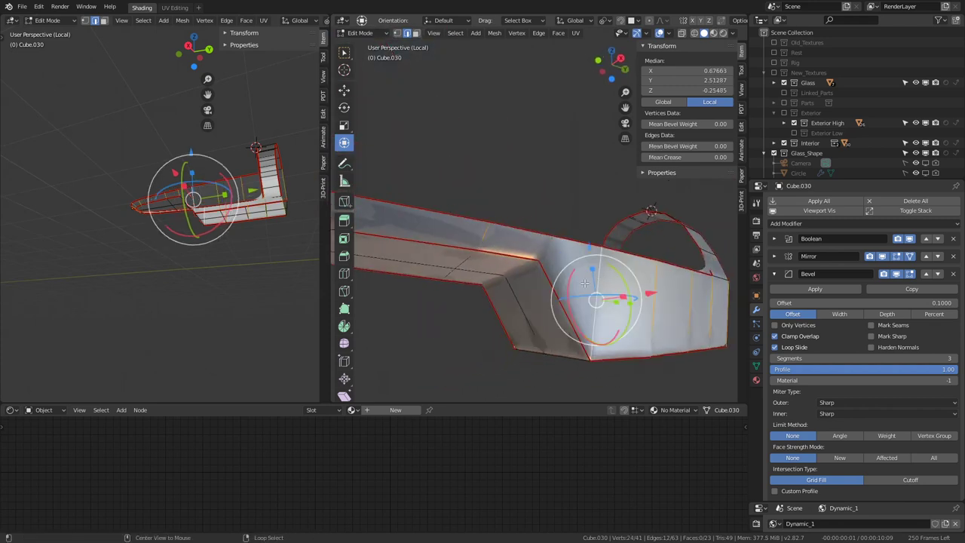
click(559, 292)
key(shift+g)
key(Escape)
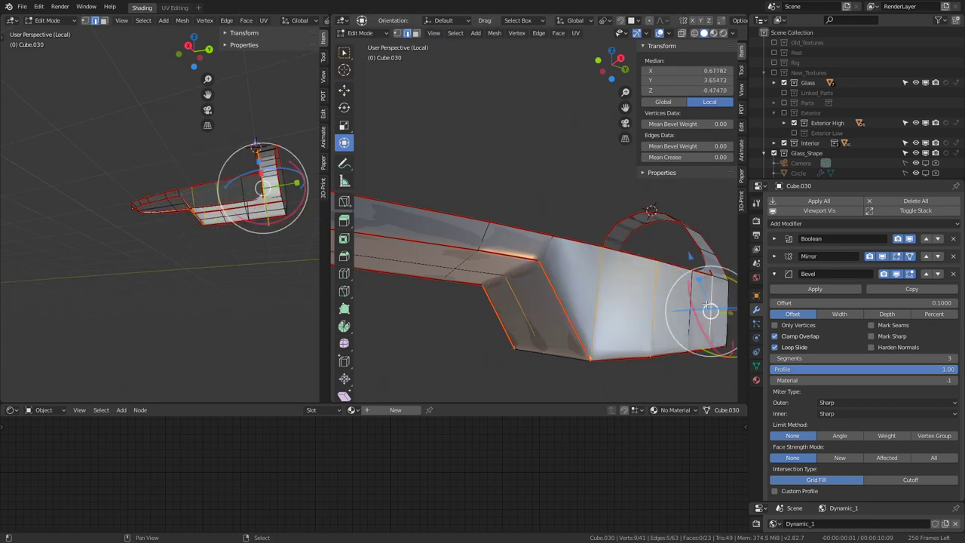
- Subdivide the selected edges and slide the new edge loop along the hull
key(q)
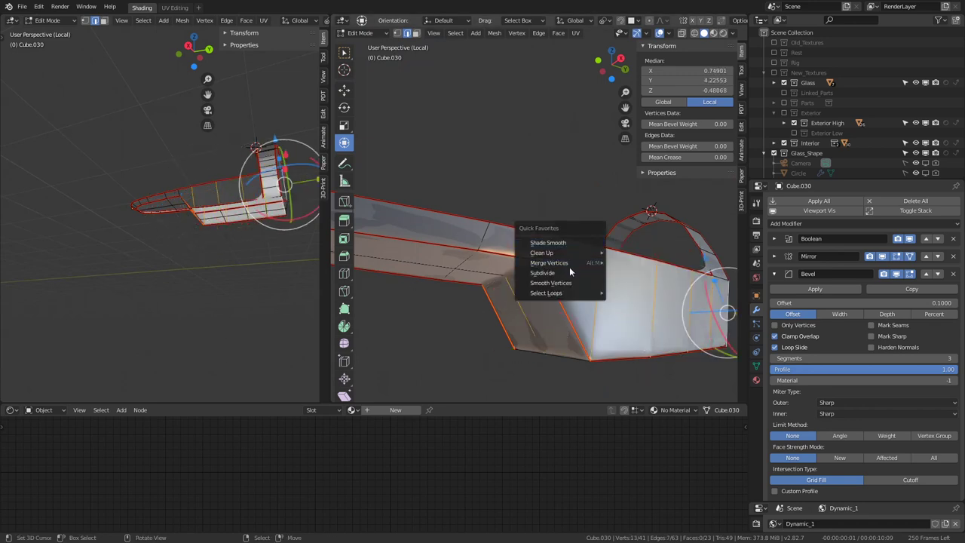
click(569, 269)
alt+click(577, 300)
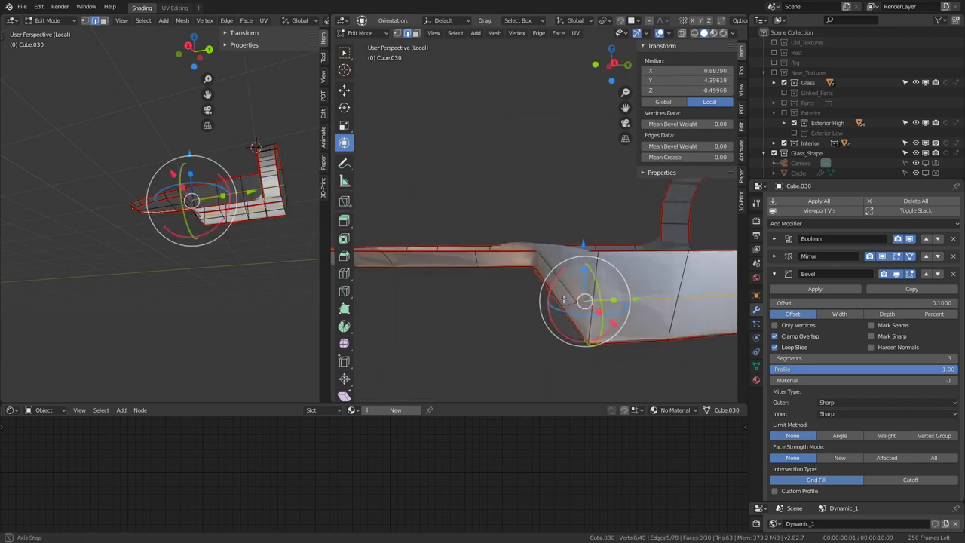
middle_drag(577, 300, 596, 241)
key(g)
key(g)
click(582, 223)
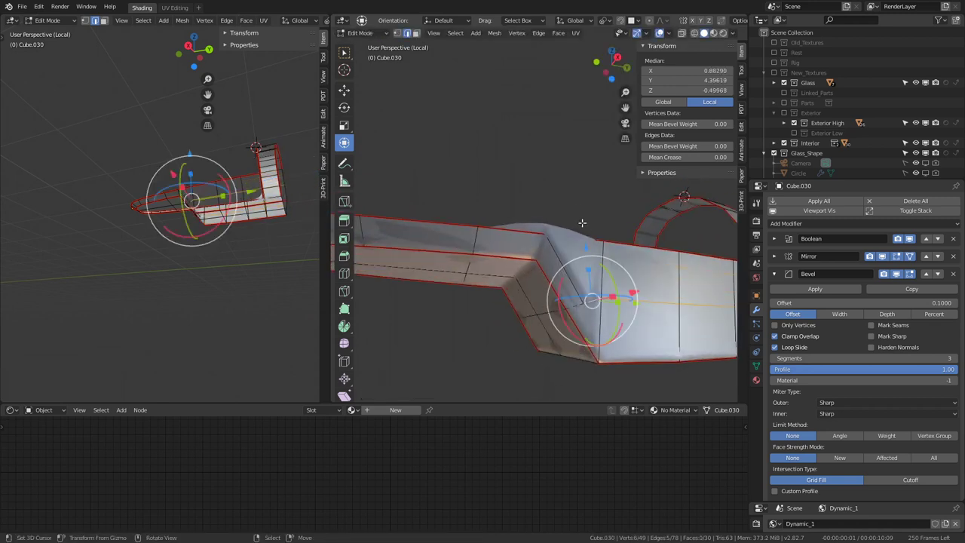
- Refine the edge loop's slide near the step corner and return to Object Mode
drag(574, 305, 575, 303)
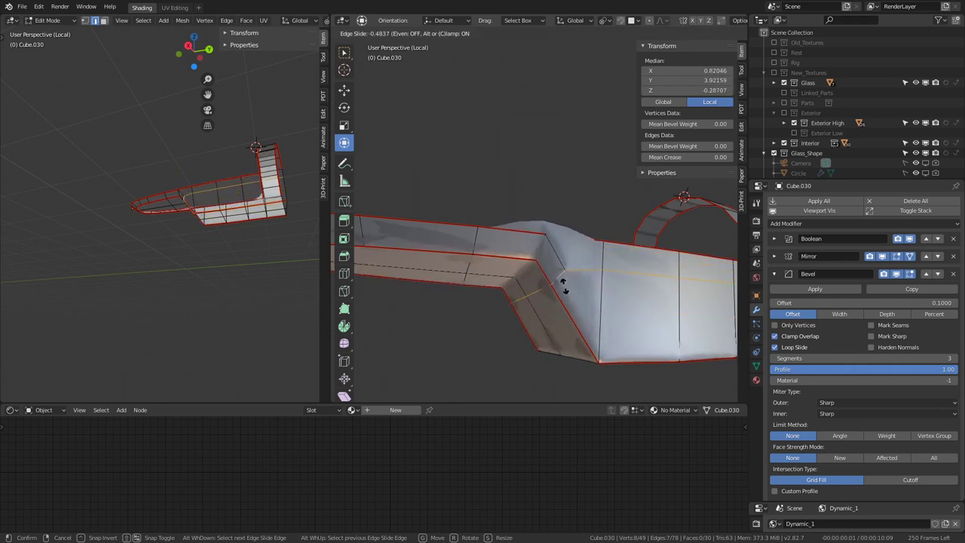
click(562, 285)
middle_drag(562, 285, 420, 282)
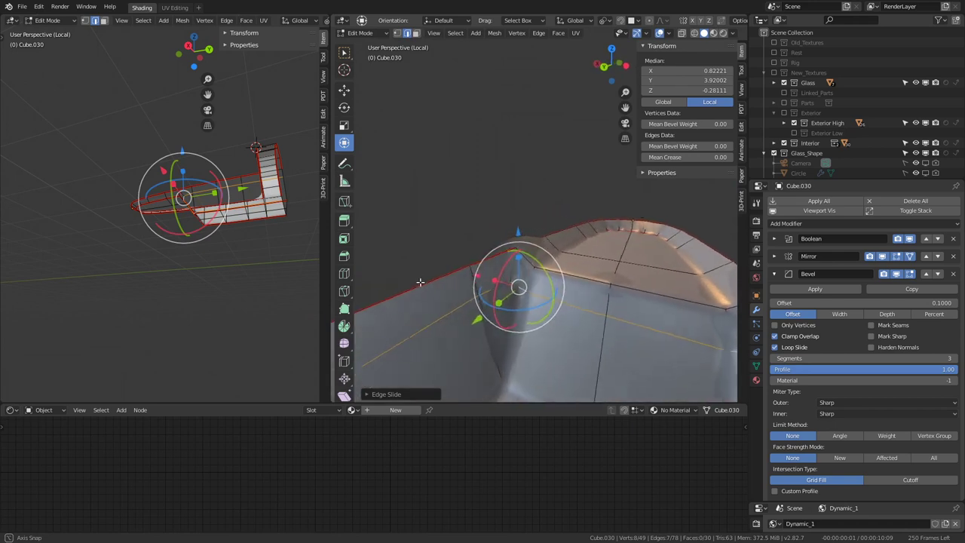
click(510, 243)
mouse_move(509, 242)
middle_down()
mouse_move(516, 260)
mouse_move(613, 249)
mouse_move(449, 283)
middle_up()
key(Tab)
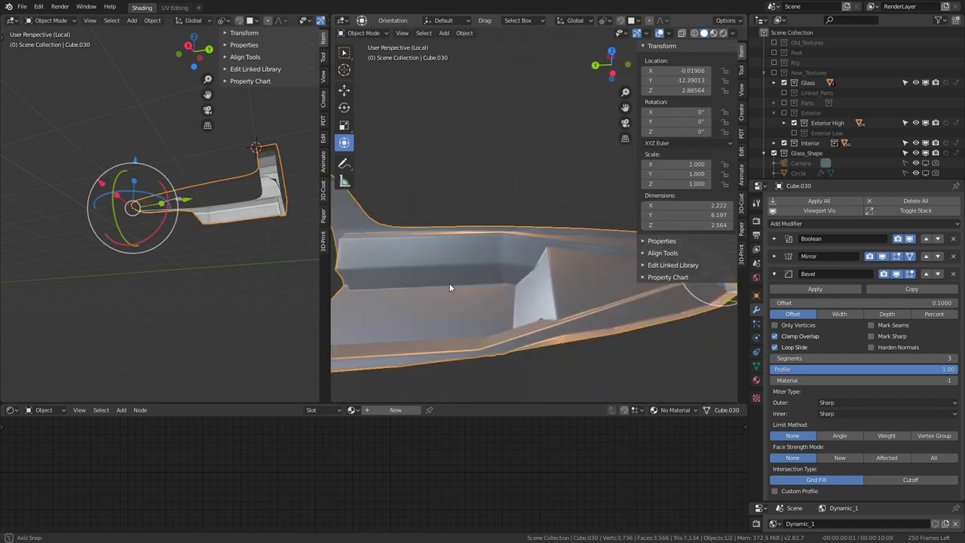
- Select all of Cube.030, clear its edge crease to 0.00, and collapse the Bevel panel
key(Tab)
key(a)
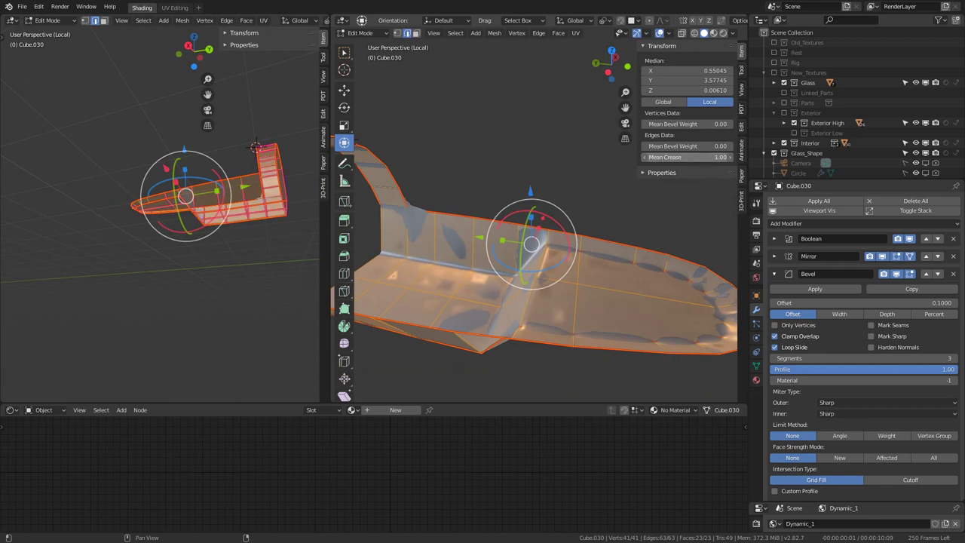
middle_drag(659, 183, 541, 235)
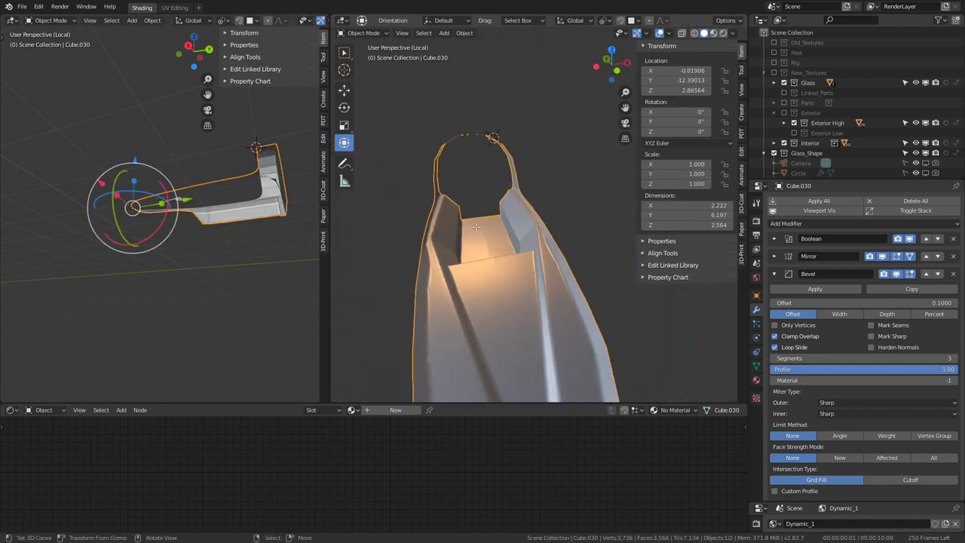
click(775, 275)
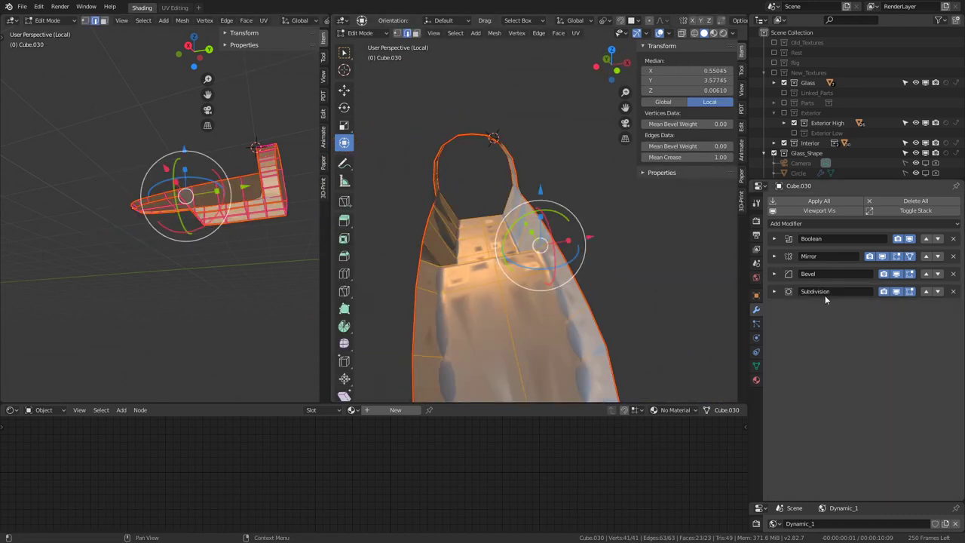
middle_drag(617, 301, 578, 278)
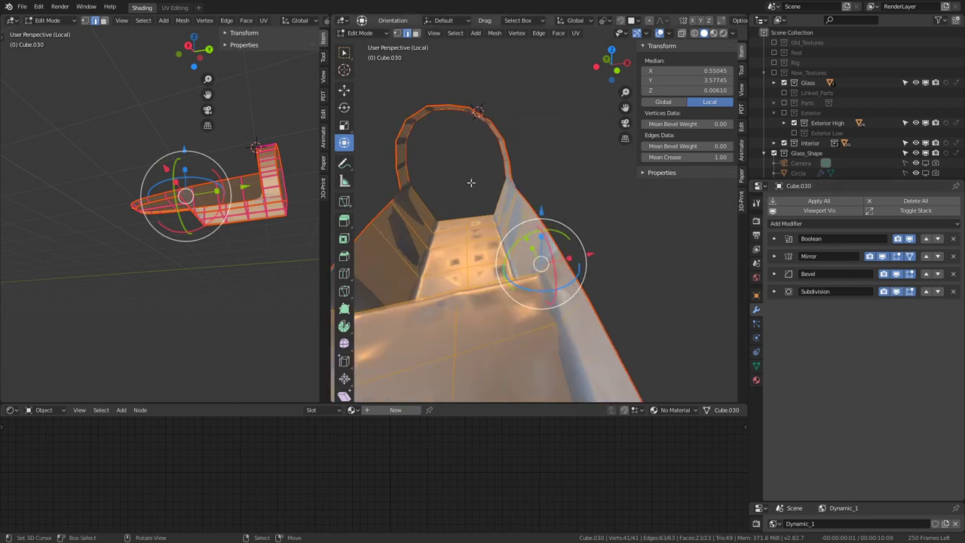
key(Tab)
- Toggle the Subdivision and Bevel edit-mode previews, leaving Subdivision hidden while editing
key(Tab)
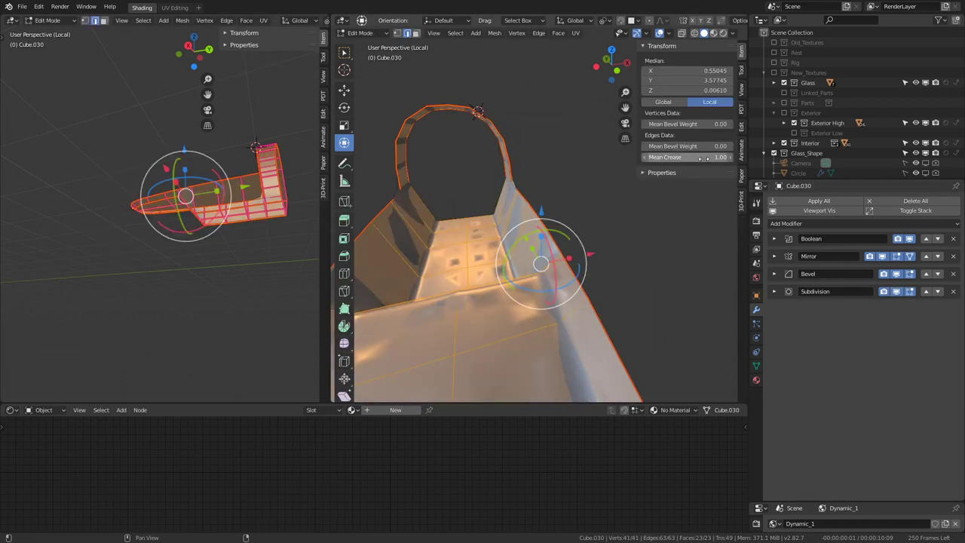
key(Tab)
mouse_move(625, 201)
middle_down()
mouse_move(478, 230)
mouse_move(541, 246)
mouse_move(540, 307)
mouse_move(591, 183)
mouse_move(482, 228)
mouse_move(607, 199)
mouse_move(541, 228)
mouse_move(573, 230)
mouse_move(586, 242)
middle_up()
scroll(541, 246, up, 5)
key(Tab)
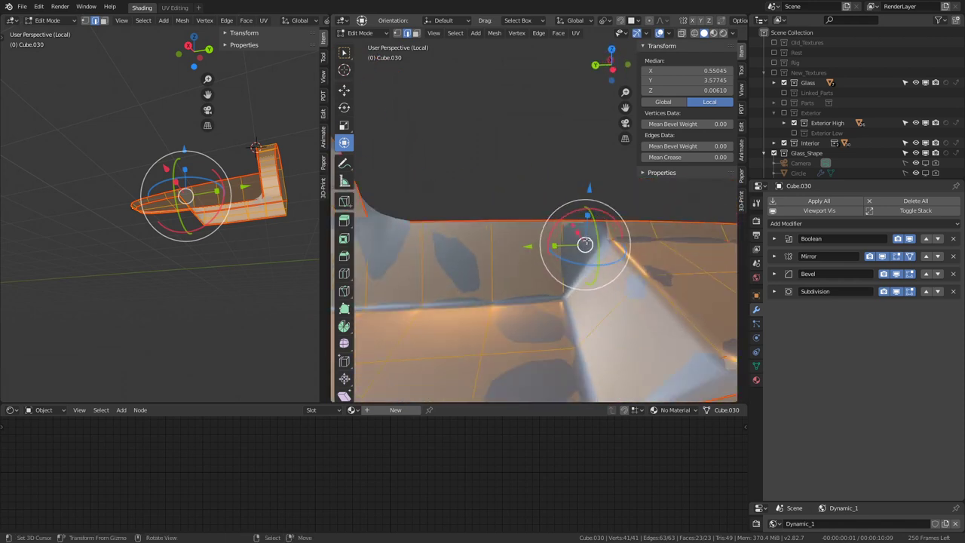
click(898, 294)
click(897, 275)
click(897, 275)
click(896, 292)
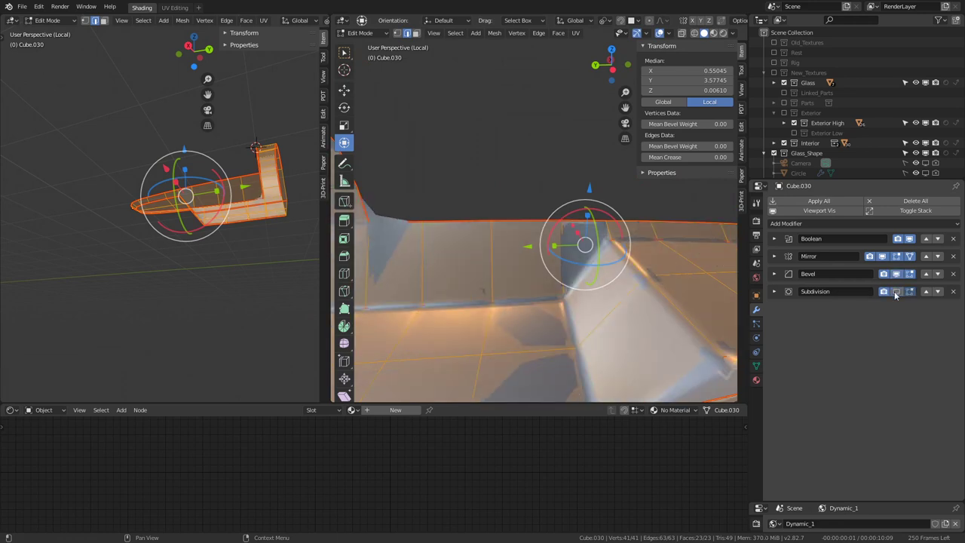
middle_drag(573, 248, 560, 254)
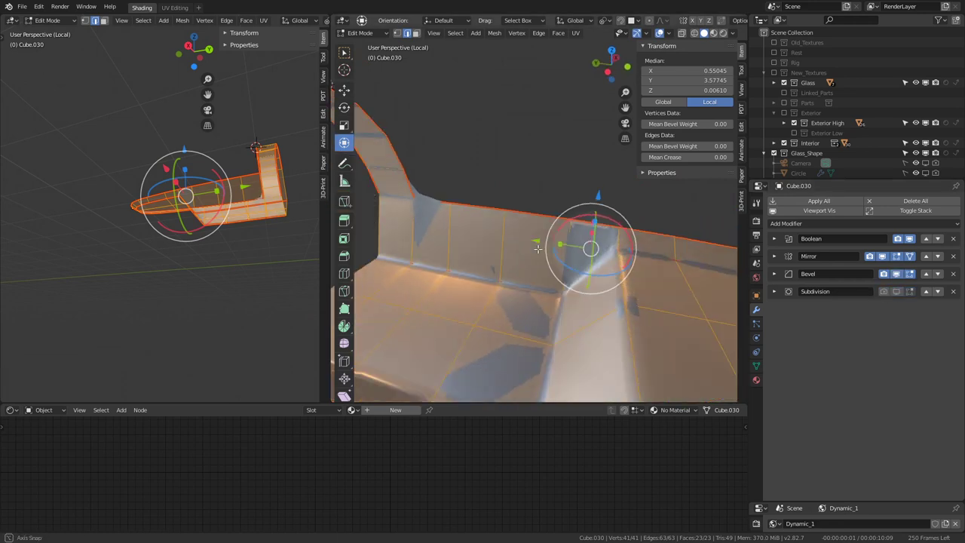
- Test and cancel a Knife cut, check Bevel and Mirror viewport visibility, then return to Object Mode
key(k)
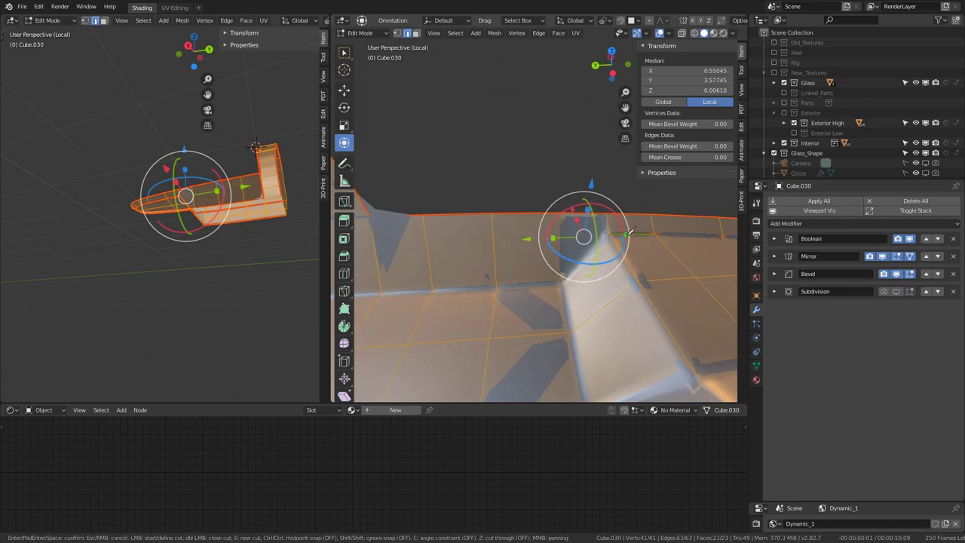
key(Escape)
mouse_move(615, 229)
middle_down()
mouse_move(550, 185)
mouse_move(449, 205)
mouse_move(860, 256)
middle_up()
key(Tab)
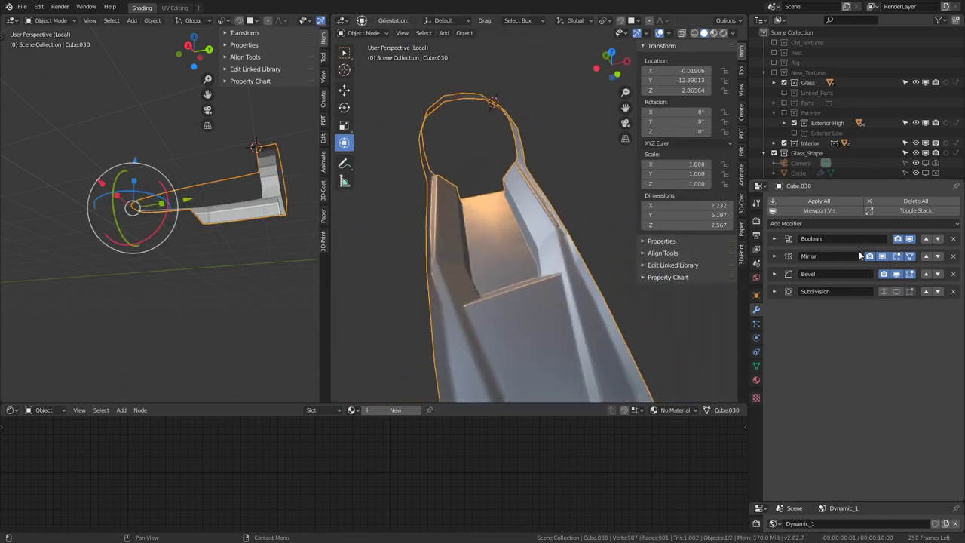
click(902, 273)
click(902, 273)
click(883, 256)
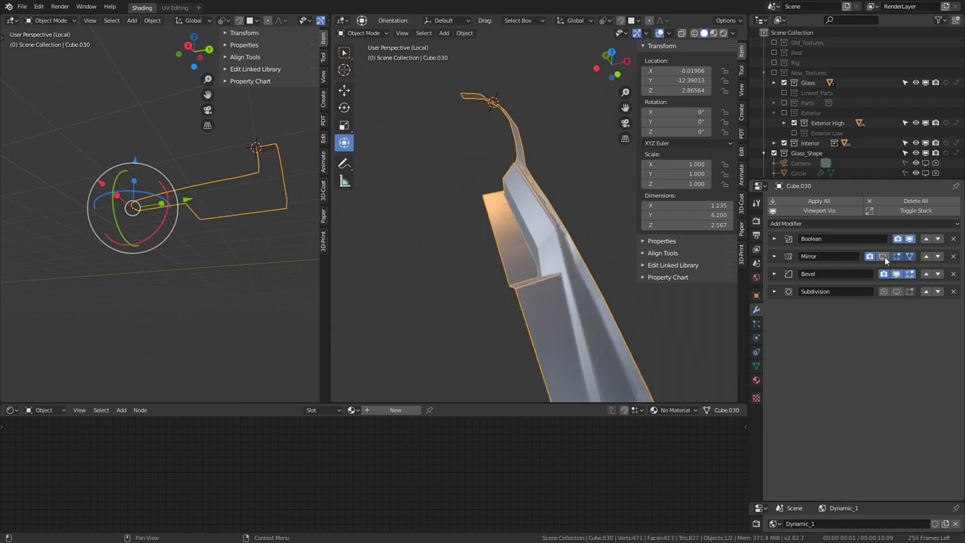
click(882, 256)
key(Tab)
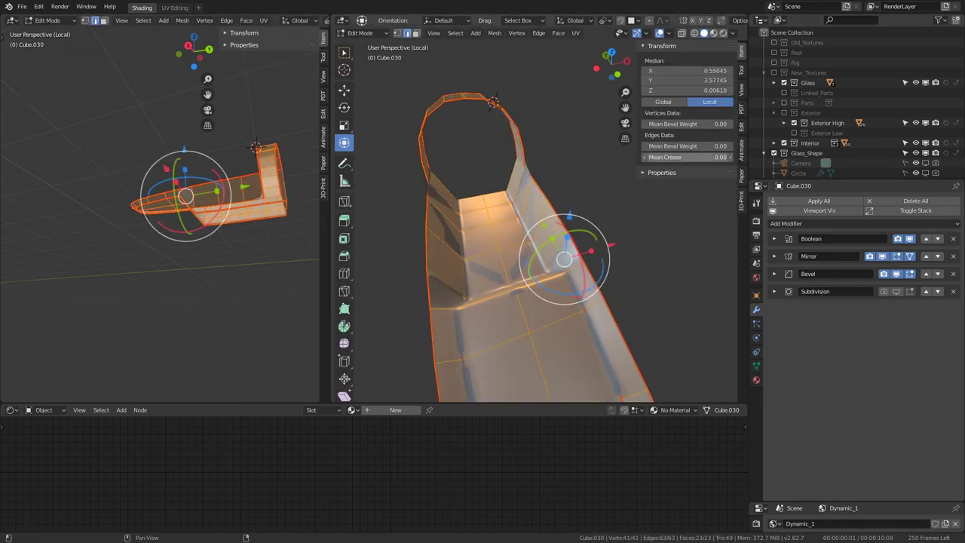
key(Tab)
scroll(566, 215, down, 2)
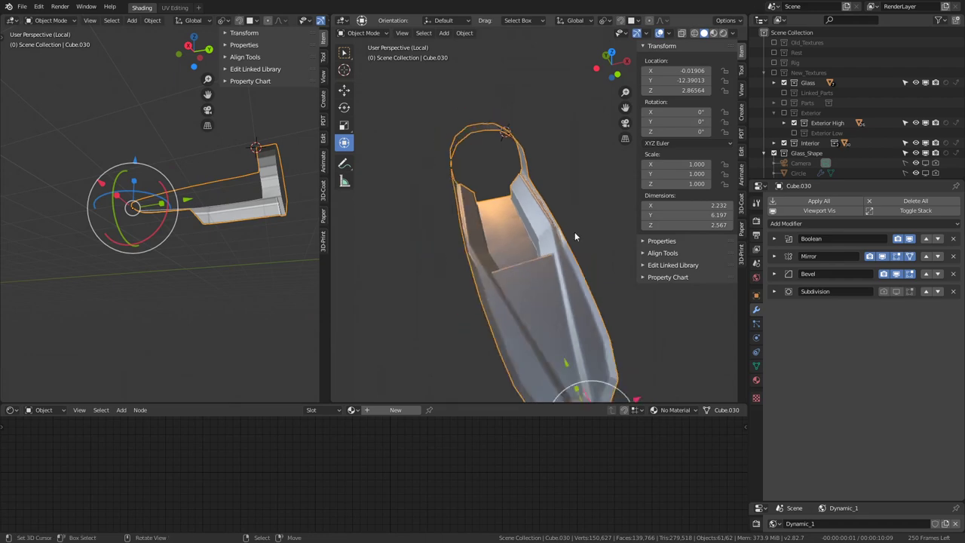
- Exit local view and hide the Glass_High canopy
key(KP_Divide)
middle_drag(574, 225, 407, 228)
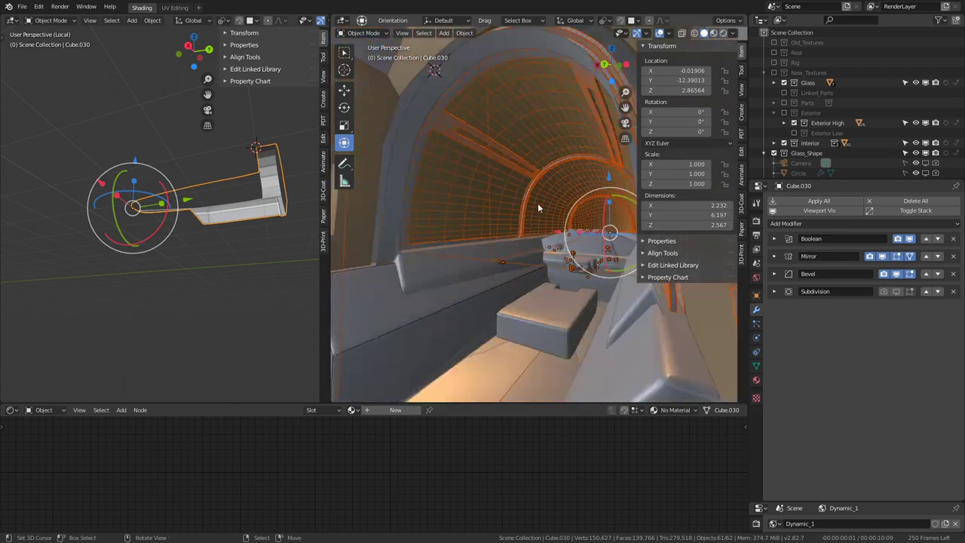
click(517, 202)
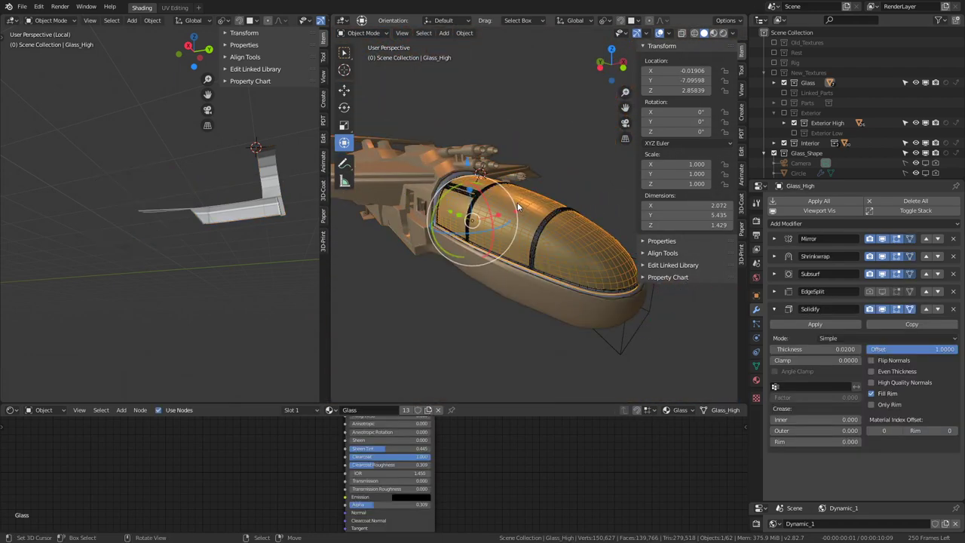
key(h)
- Inspect the cockpit parts Jet.042 and Circle.041, then maximize the 3D view
mouse_move(528, 200)
middle_down()
mouse_move(522, 279)
mouse_move(604, 254)
mouse_move(542, 223)
middle_up()
click(522, 279)
scroll(543, 223, up, 5)
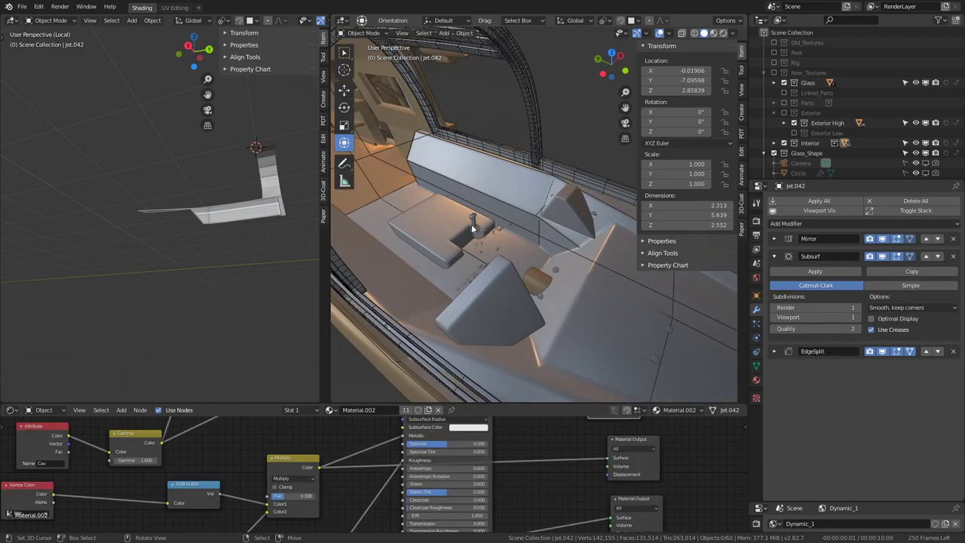
mouse_move(615, 186)
middle_down()
mouse_move(527, 195)
mouse_move(569, 189)
middle_up()
click(554, 184)
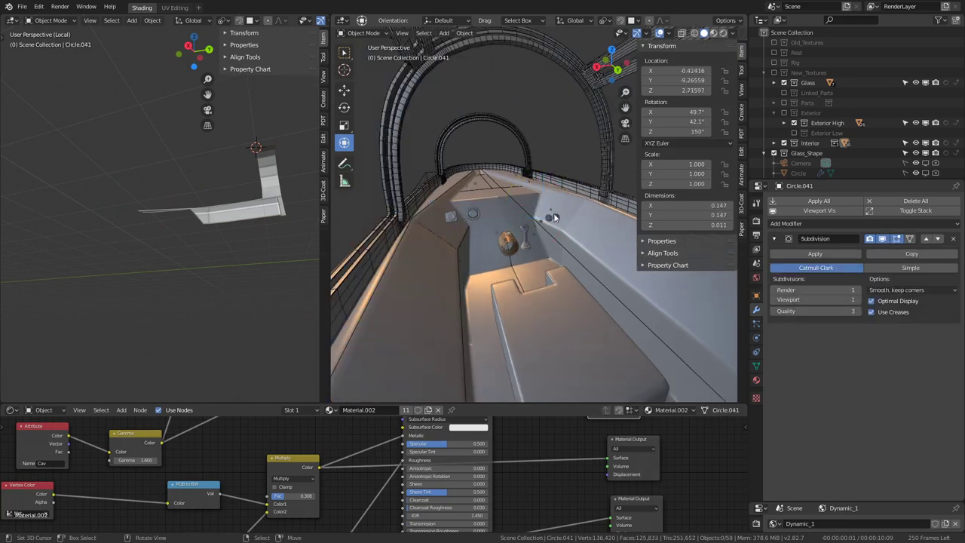
mouse_move(558, 219)
middle_down()
mouse_move(467, 245)
mouse_move(492, 247)
mouse_move(495, 234)
middle_up()
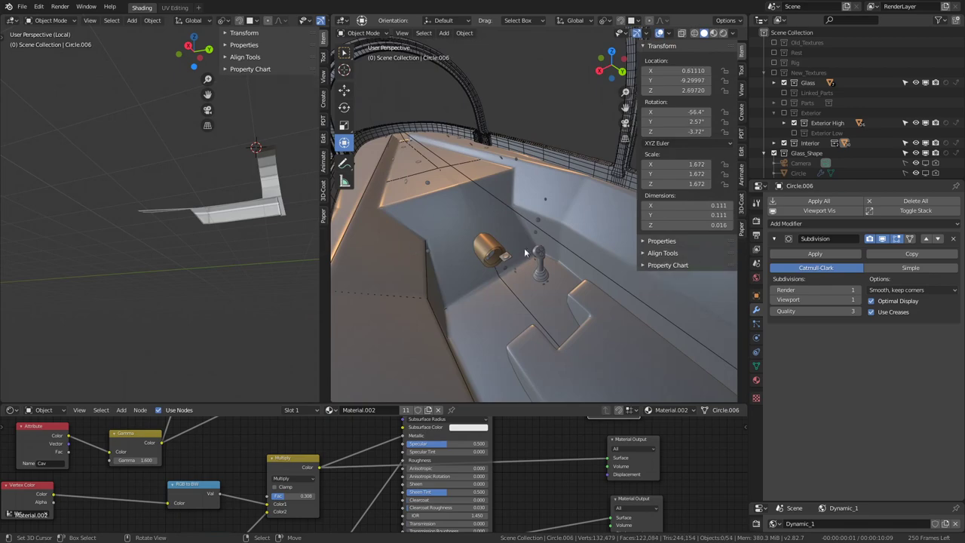
mouse_move(542, 265)
middle_down()
mouse_move(520, 217)
mouse_move(557, 225)
mouse_move(552, 260)
mouse_move(558, 237)
middle_up()
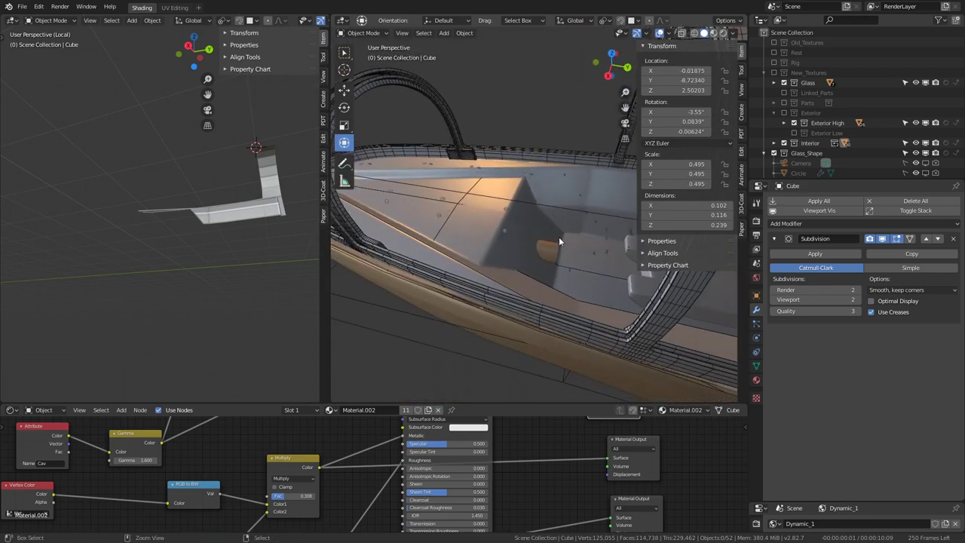
key(ctrl+space)
mouse_move(457, 285)
middle_down()
mouse_move(580, 246)
mouse_move(545, 255)
middle_up()
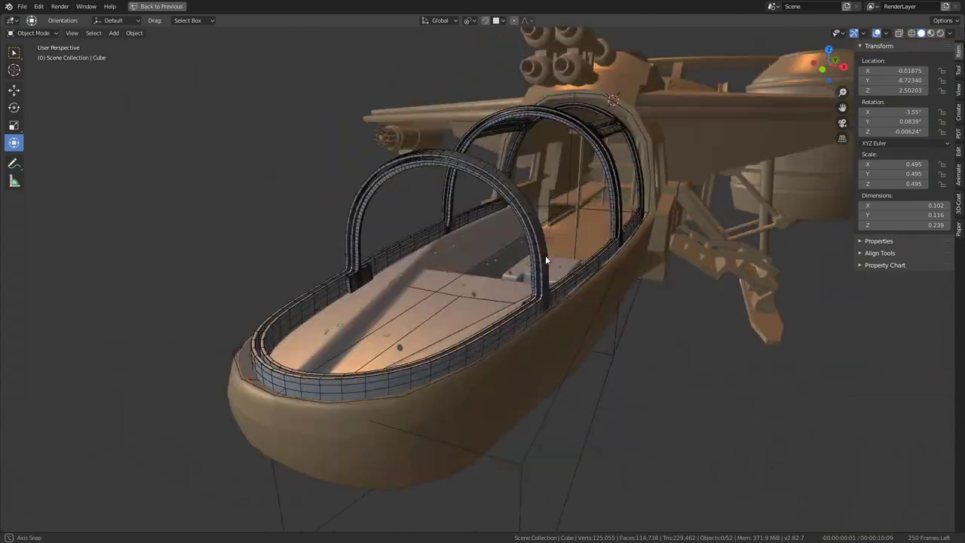
- Select Jet.083 and frame its selection in Edit Mode to inspect it
scroll(465, 309, up, 5)
click(464, 308)
mouse_move(464, 308)
middle_down()
mouse_move(458, 241)
mouse_move(437, 226)
mouse_move(406, 161)
mouse_move(411, 419)
mouse_move(475, 362)
mouse_move(527, 381)
middle_up()
click(465, 247)
key(Tab)
key(KP_Decimal)
key(Tab)
scroll(406, 162, down, 5)
- Lower the Cube.031 block, then move one of its edges along Y
click(411, 419)
key(Tab)
key(g)
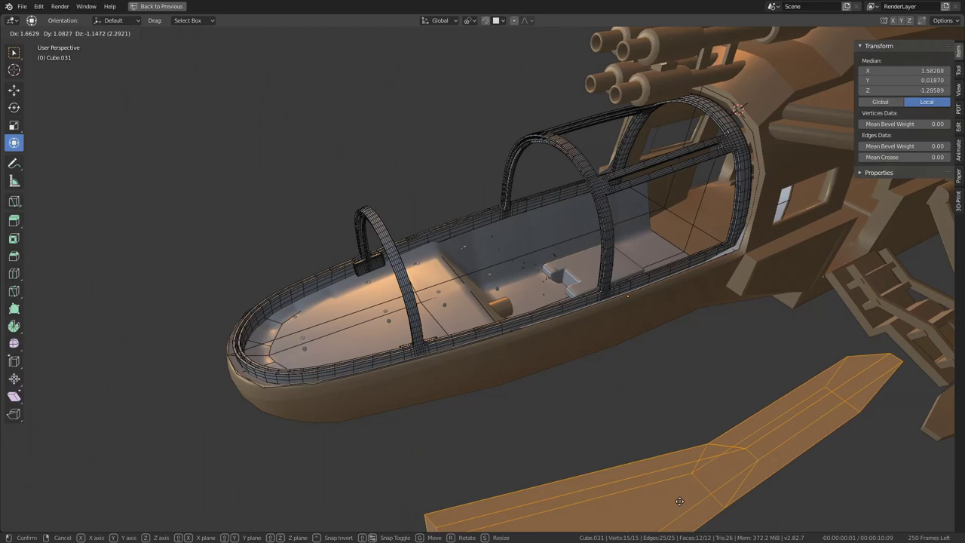
click(490, 452)
mouse_move(490, 453)
middle_down()
mouse_move(462, 398)
mouse_move(362, 354)
mouse_move(505, 201)
mouse_move(674, 273)
mouse_move(517, 252)
mouse_move(528, 324)
mouse_move(558, 359)
middle_up()
click(362, 354)
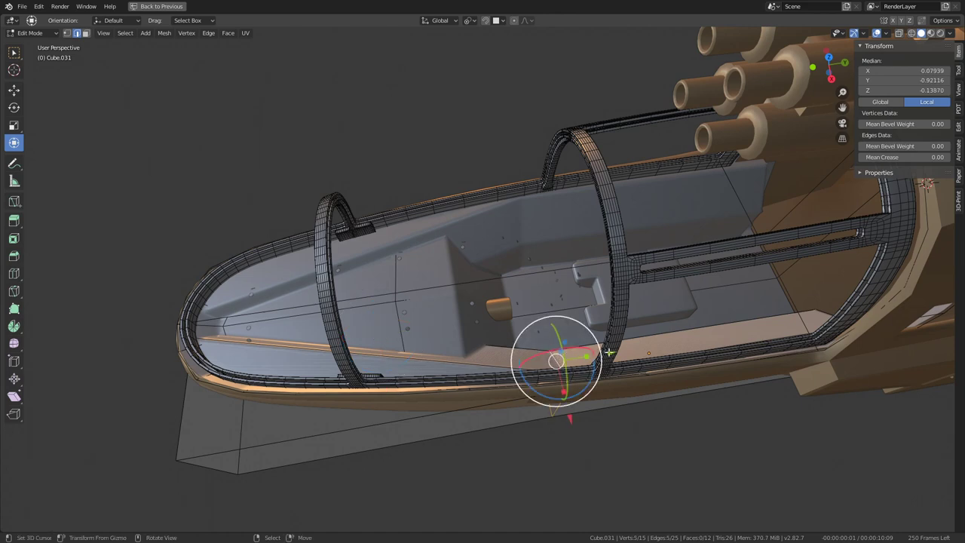
key(g)
key(y)
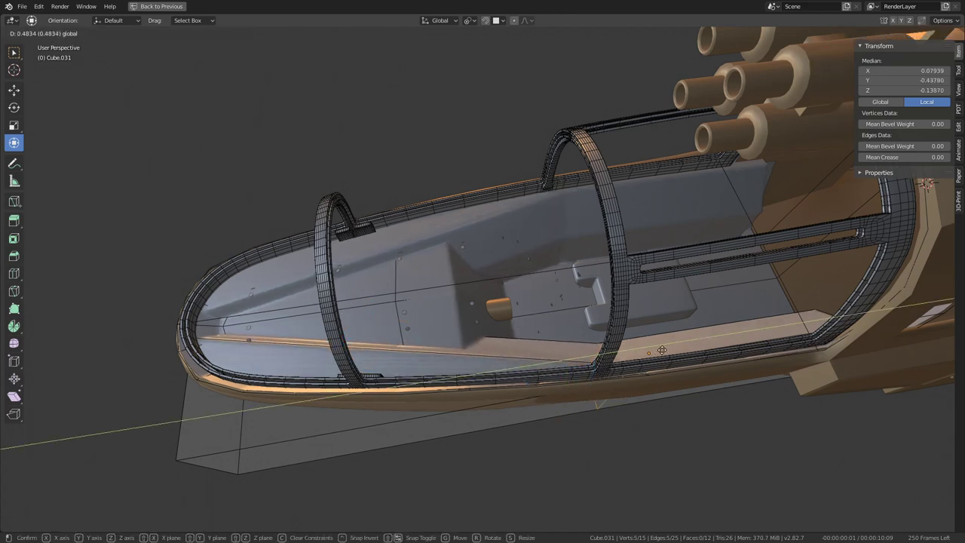
click(563, 354)
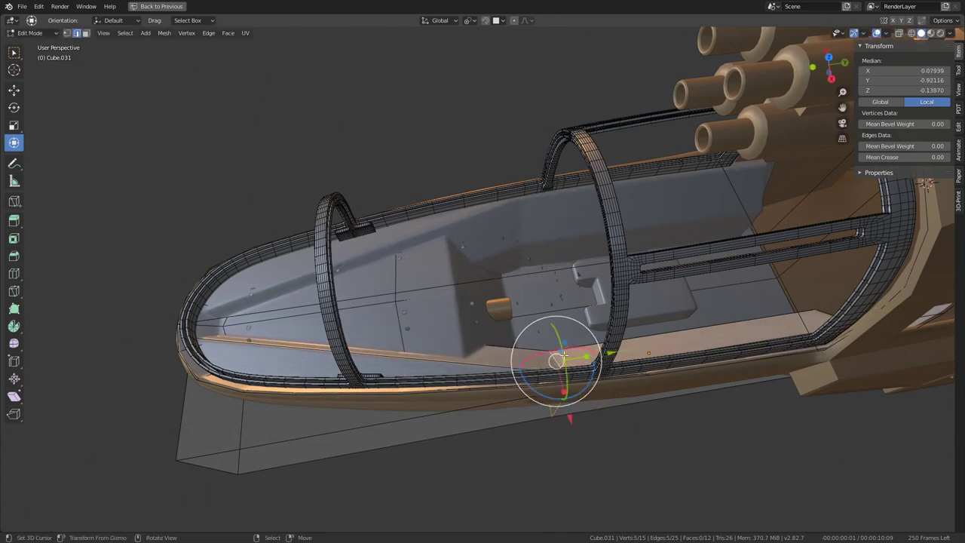
- Subdivide the selected edges and move a vertical edge along Y
middle_drag(438, 337, 429, 359)
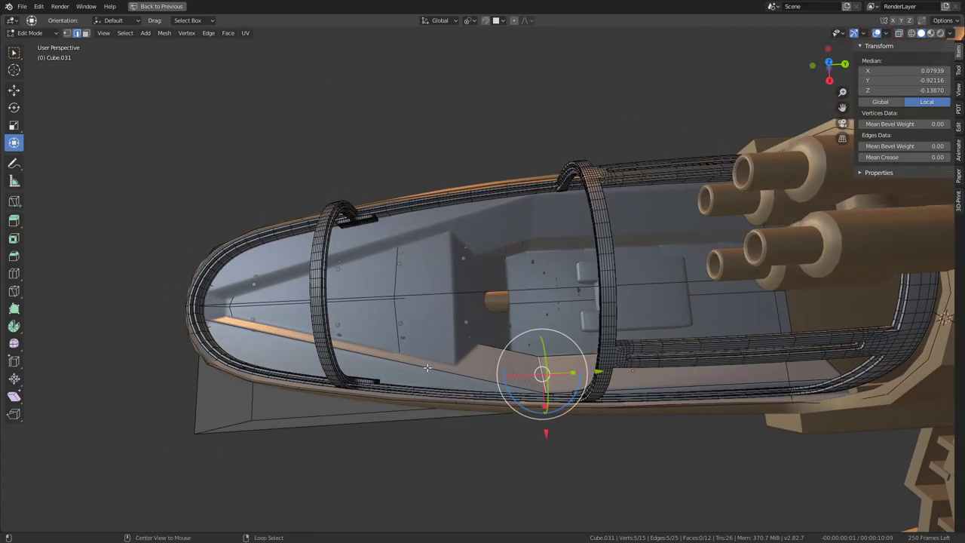
right_click(561, 324)
click(561, 324)
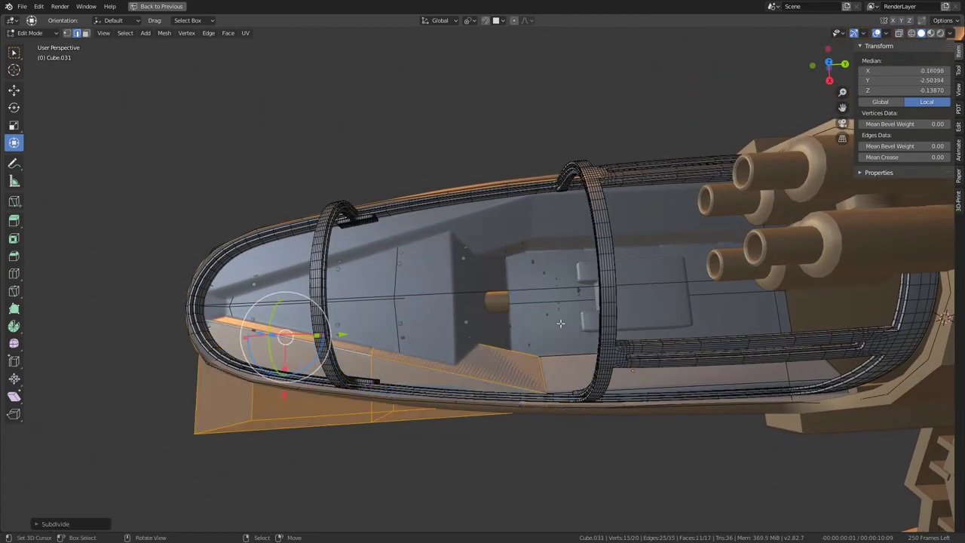
click(366, 381)
key(g)
key(y)
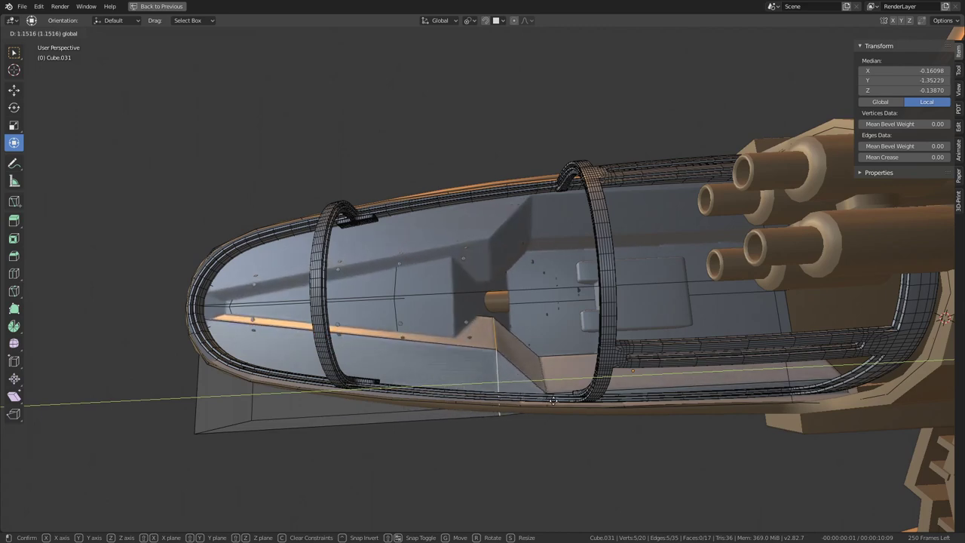
click(535, 397)
- Shift the vertical edge further along Y, return to Object Mode, and delete the selection
scroll(535, 397, up, 3)
scroll(535, 397, up, 2)
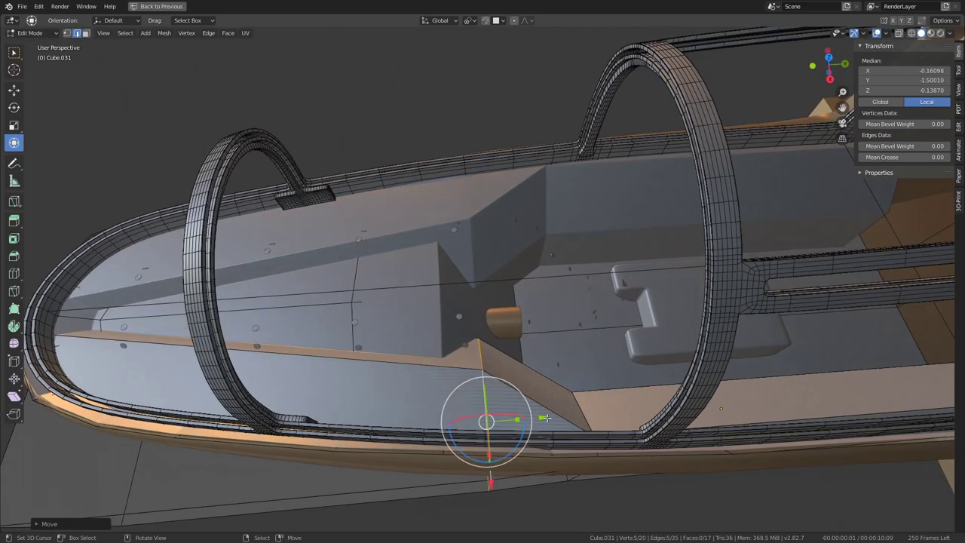
mouse_move(559, 401)
mouse_down()
mouse_move(532, 418)
mouse_move(491, 422)
mouse_up()
mouse_move(490, 422)
middle_down()
mouse_move(501, 295)
mouse_move(520, 291)
mouse_move(487, 304)
mouse_move(517, 340)
mouse_move(568, 361)
mouse_move(556, 317)
mouse_move(608, 352)
mouse_move(519, 315)
middle_up()
key(Tab)
scroll(555, 317, down, 4)
key(Delete)
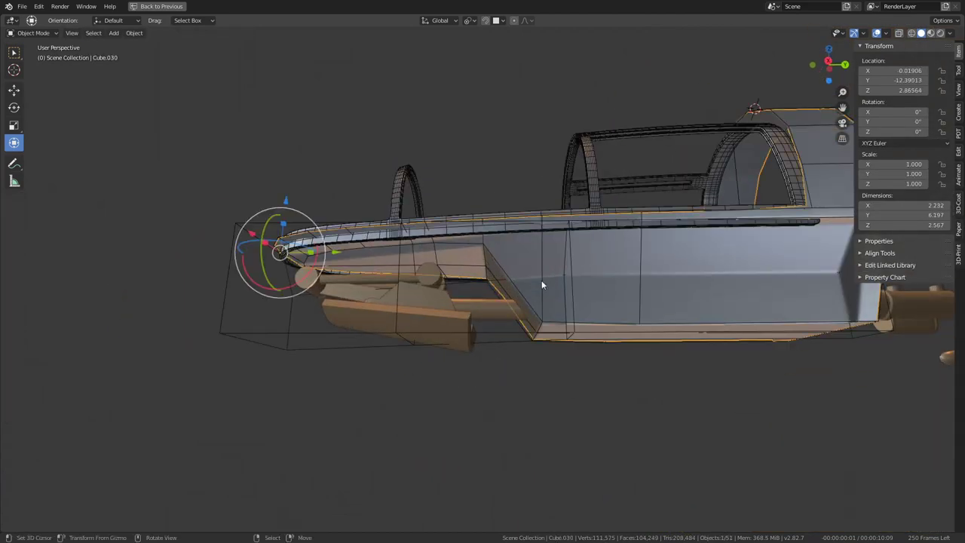
- Try moving Cube.030's selected vertices, cancel each move, and leave Edit Mode
key(Tab)
middle_drag(542, 284, 540, 374)
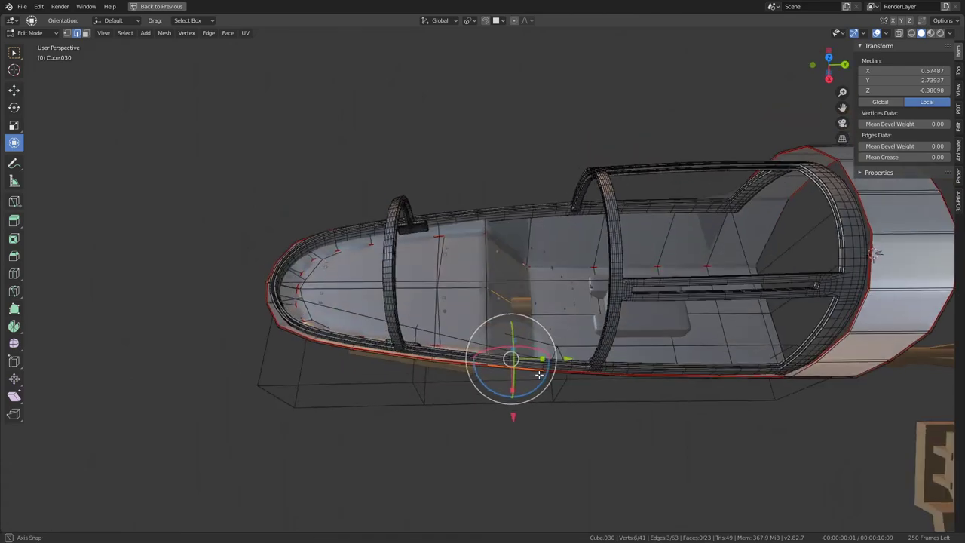
scroll(539, 374, up, 3)
scroll(539, 374, up, 2)
drag(566, 416, 602, 422)
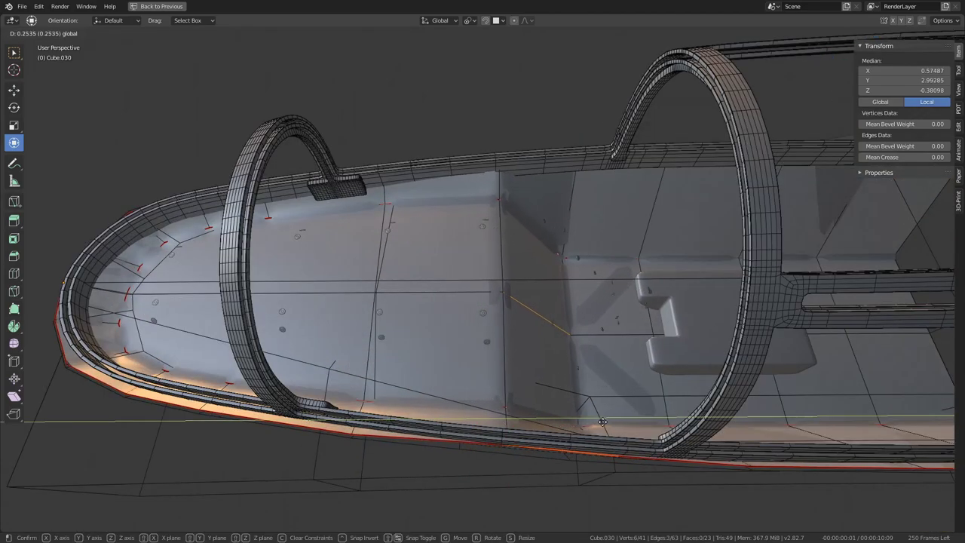
right_click(602, 422)
mouse_move(602, 422)
middle_down()
mouse_move(531, 361)
mouse_move(533, 286)
mouse_move(553, 289)
mouse_move(491, 286)
middle_up()
key(g)
right_click(533, 282)
scroll(553, 289, down, 3)
key(Tab)
- Inspect the Cube.031 block's mesh in Edit Mode
click(532, 386)
key(Tab)
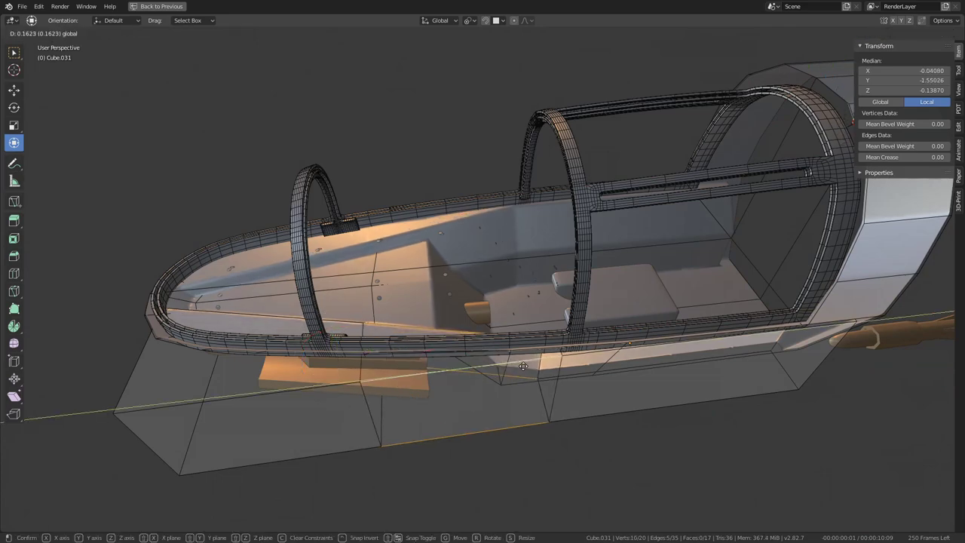
middle_drag(499, 320, 545, 347)
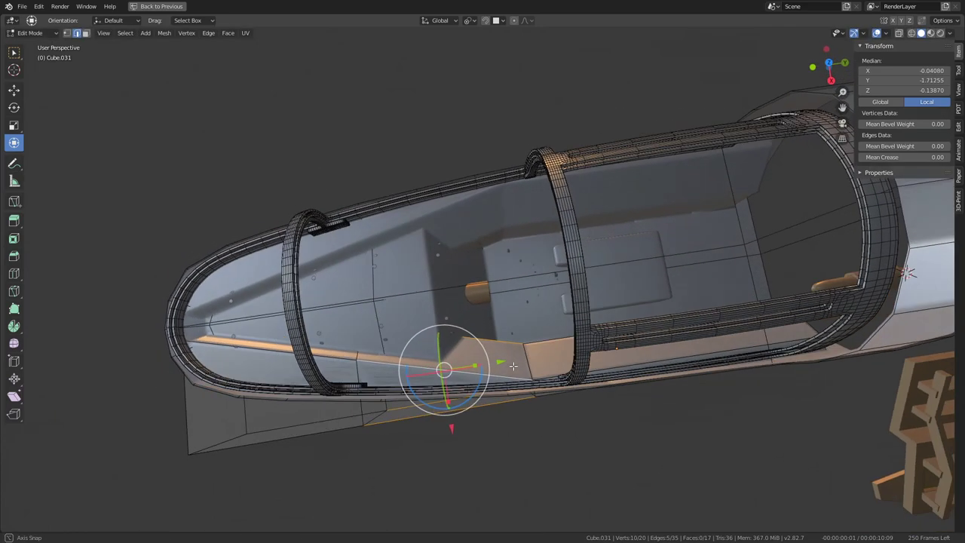
middle_drag(439, 289, 435, 266)
key(Tab)
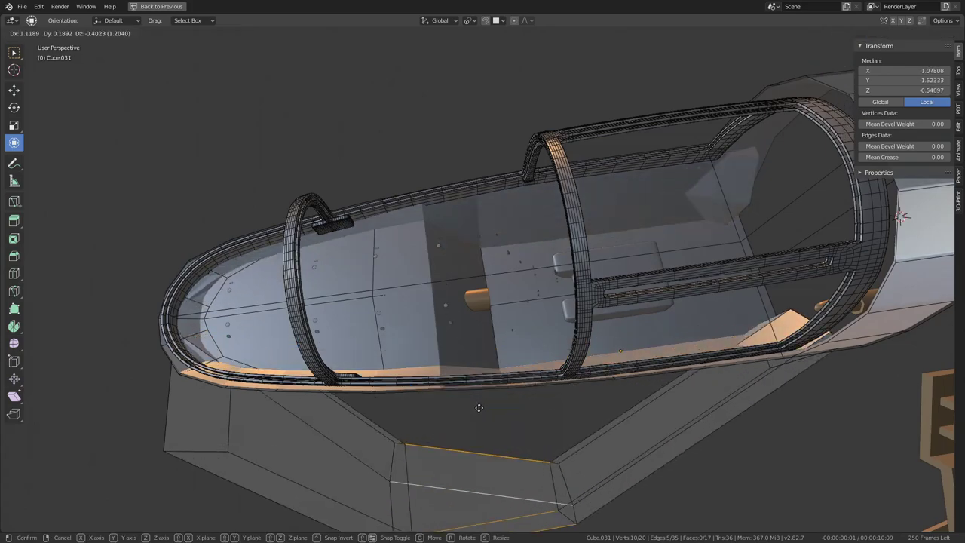
- Edge-slide a selected edge on Cube.030, then isolate it in local view
click(435, 264)
key(Tab)
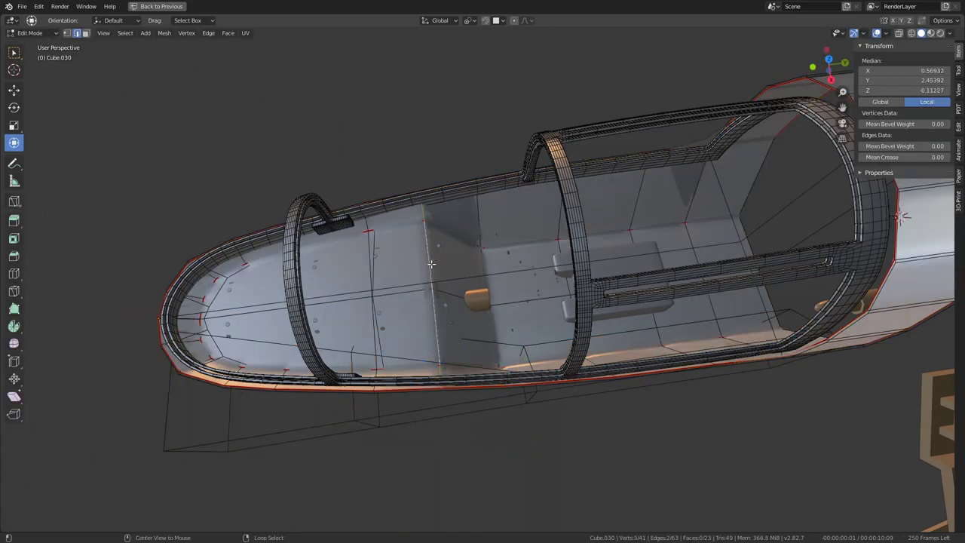
middle_drag(508, 286, 506, 288)
scroll(506, 288, up, 3)
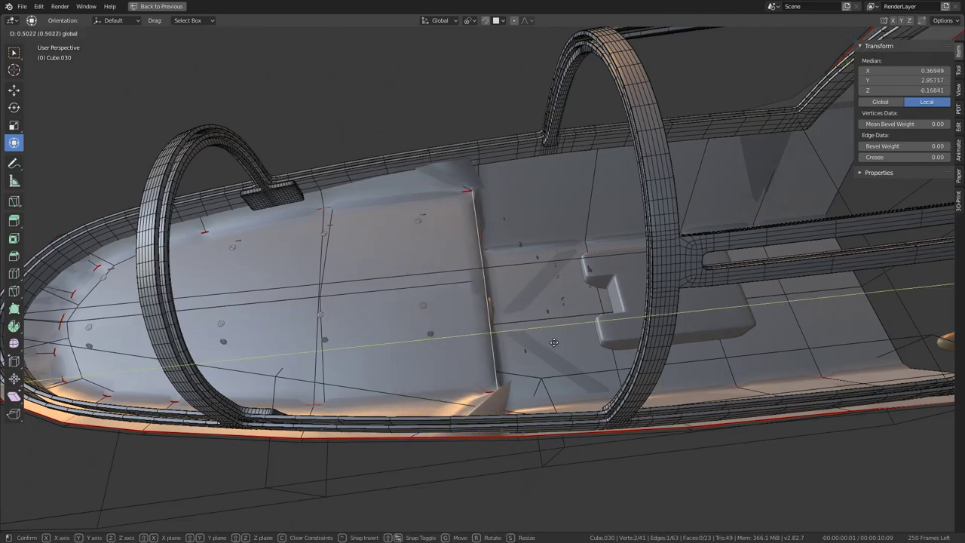
mouse_move(405, 192)
alt+middle_down()
mouse_move(596, 315)
mouse_move(589, 291)
alt+middle_up()
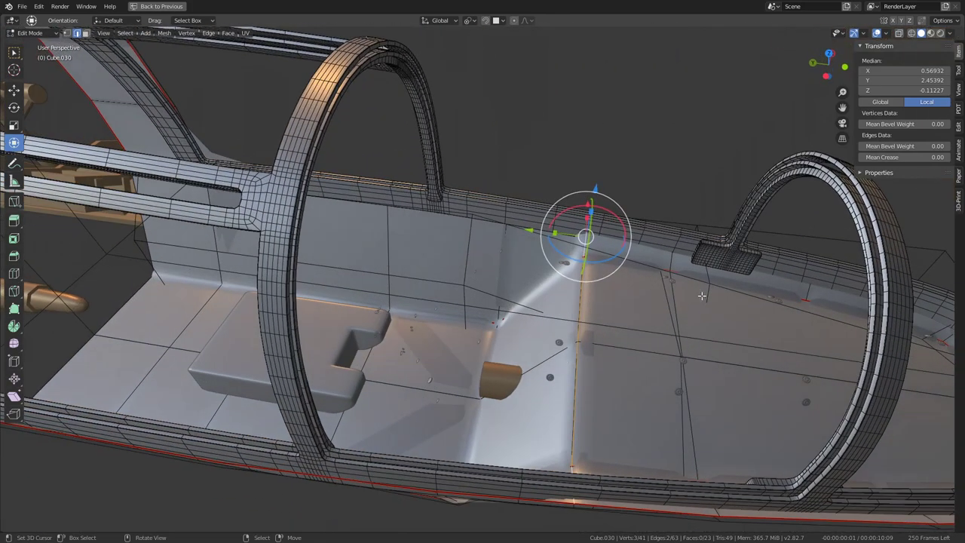
key(g)
key(g)
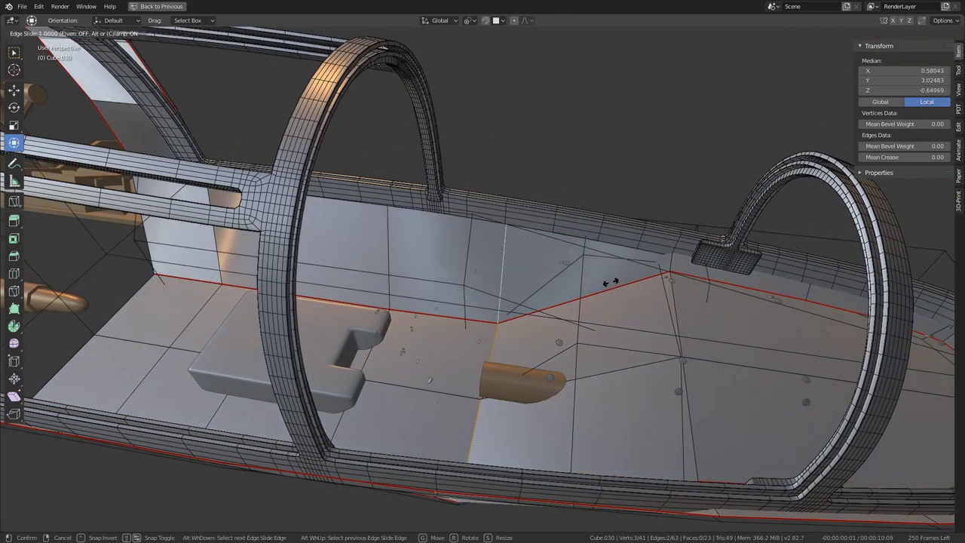
click(638, 267)
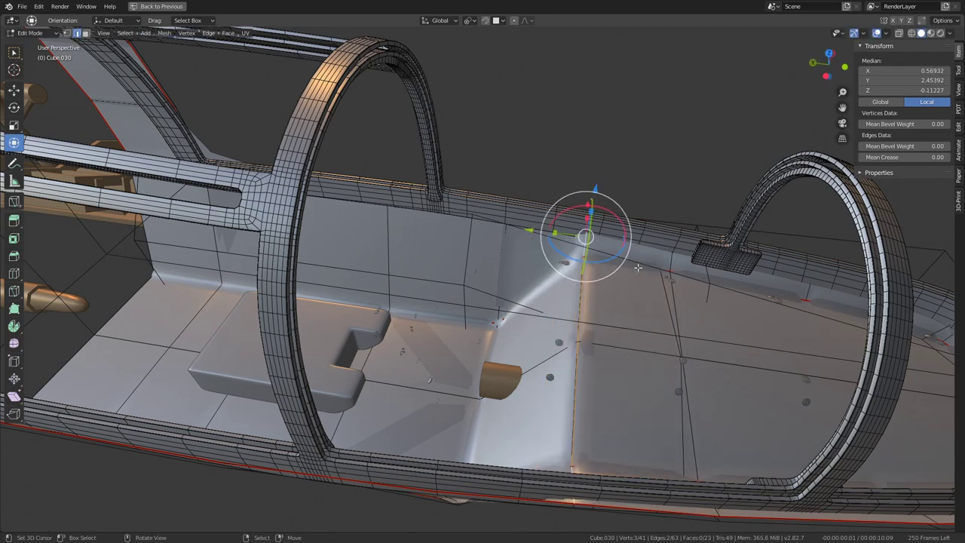
key(KP_Divide)
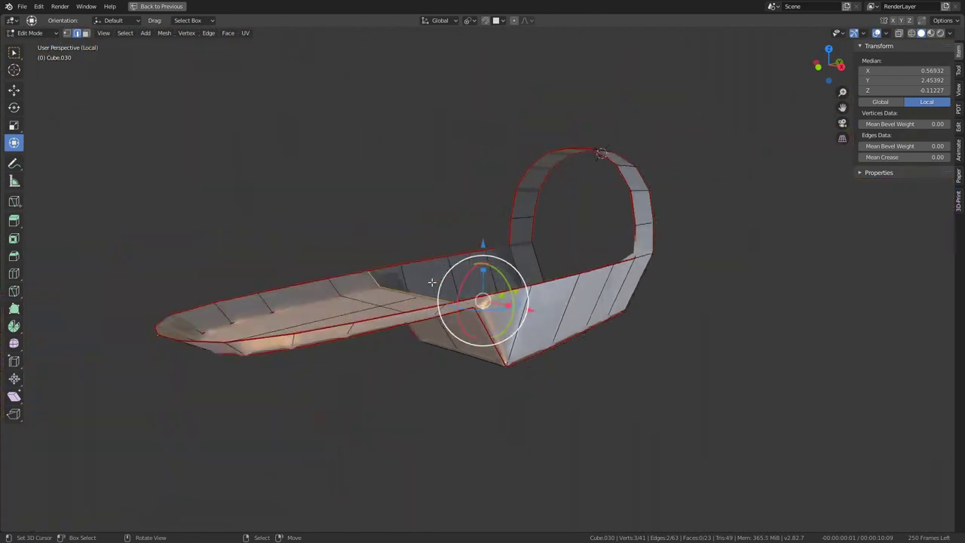
- Select the whole tub, triangulate it, then merge the triangles into quads
middle_drag(432, 283, 407, 271)
scroll(407, 272, up, 4)
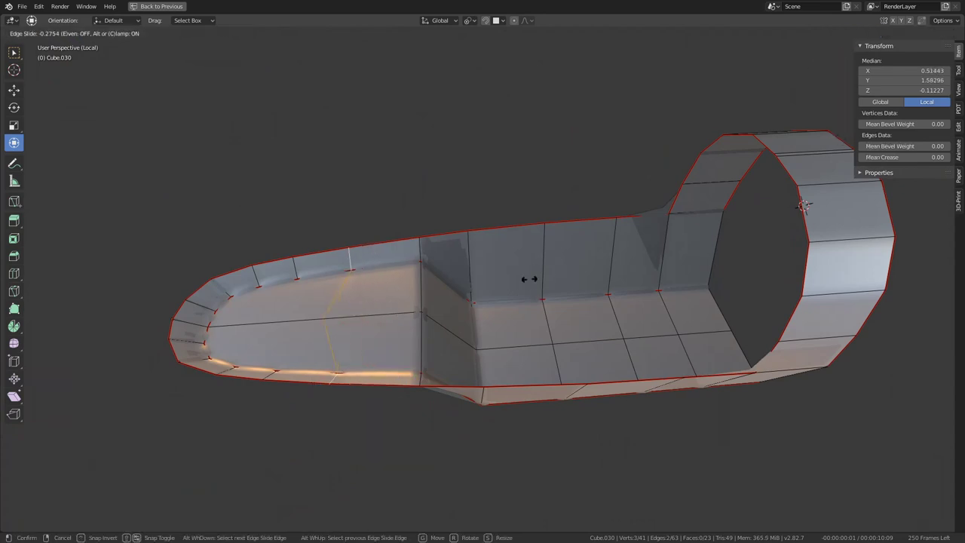
mouse_move(474, 303)
middle_down()
mouse_move(663, 299)
mouse_move(586, 339)
middle_up()
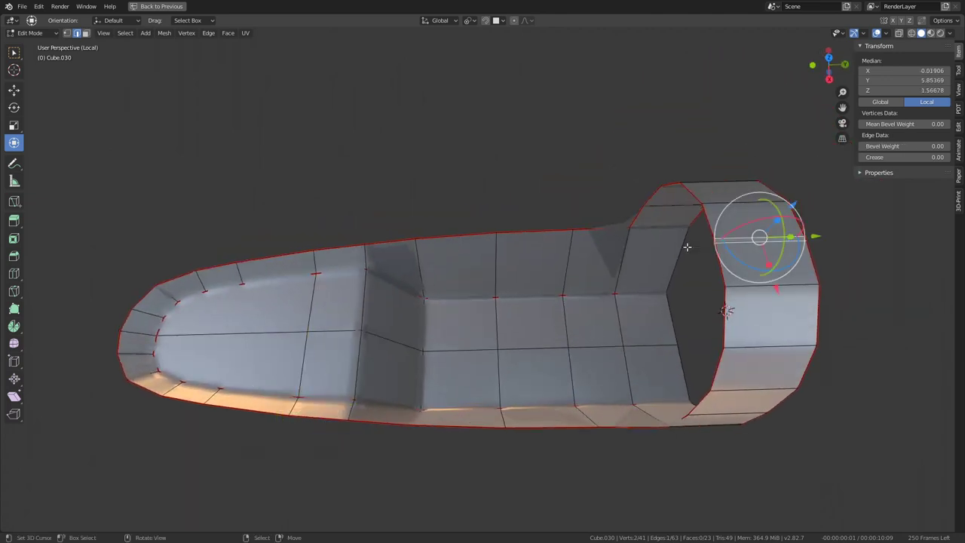
middle_drag(687, 247, 772, 204)
middle_drag(619, 293, 579, 289)
key(a)
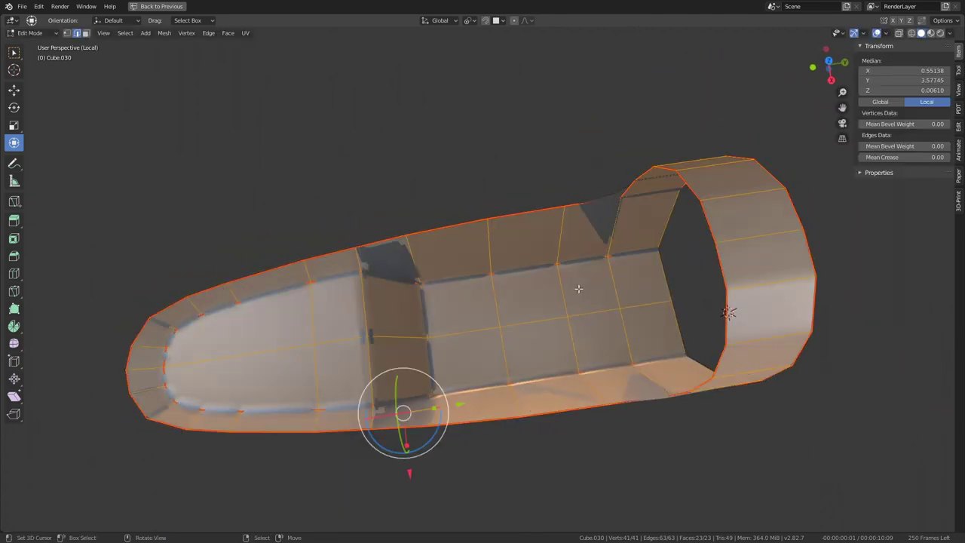
key(ctrl+t)
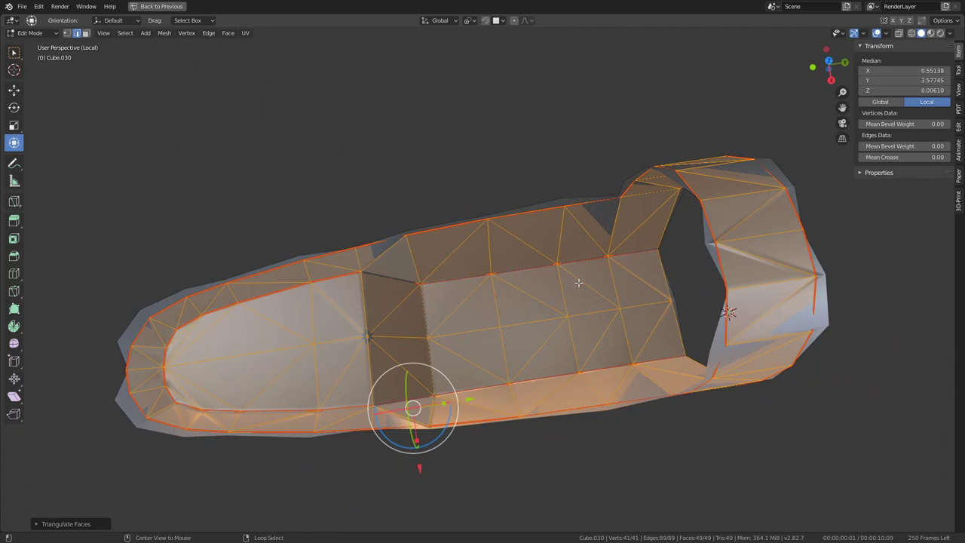
key(alt+j)
- Subdivide a ring of edges across the upper wall band, then reselect everything
middle_drag(578, 282, 536, 286)
scroll(610, 252, up, 4)
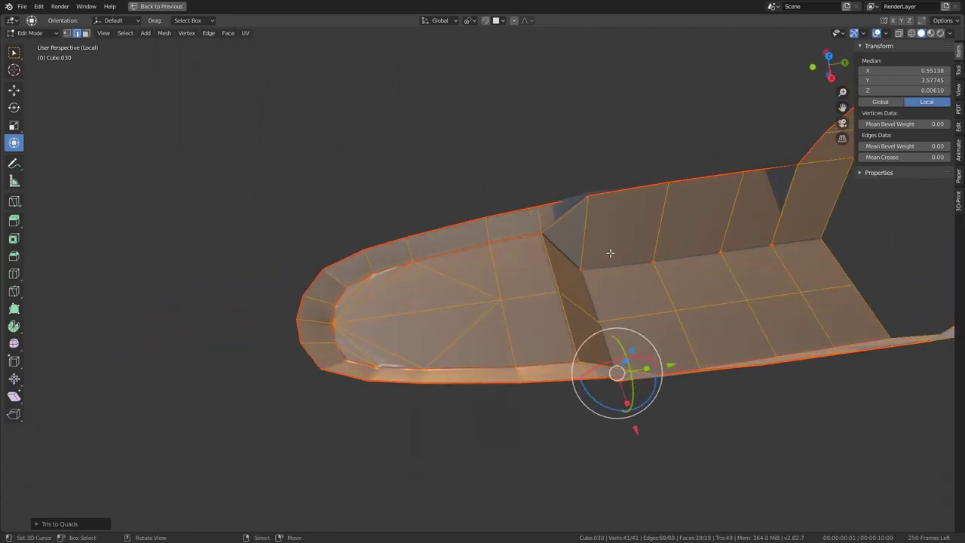
mouse_move(610, 246)
middle_down()
mouse_move(521, 271)
mouse_move(621, 231)
mouse_move(424, 280)
mouse_move(453, 267)
mouse_move(432, 261)
middle_up()
click(433, 259)
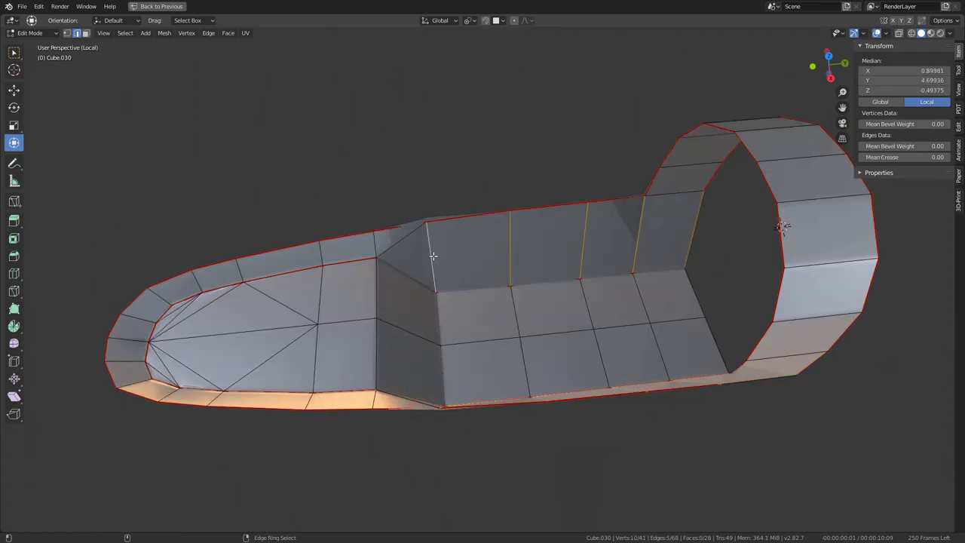
click(601, 226)
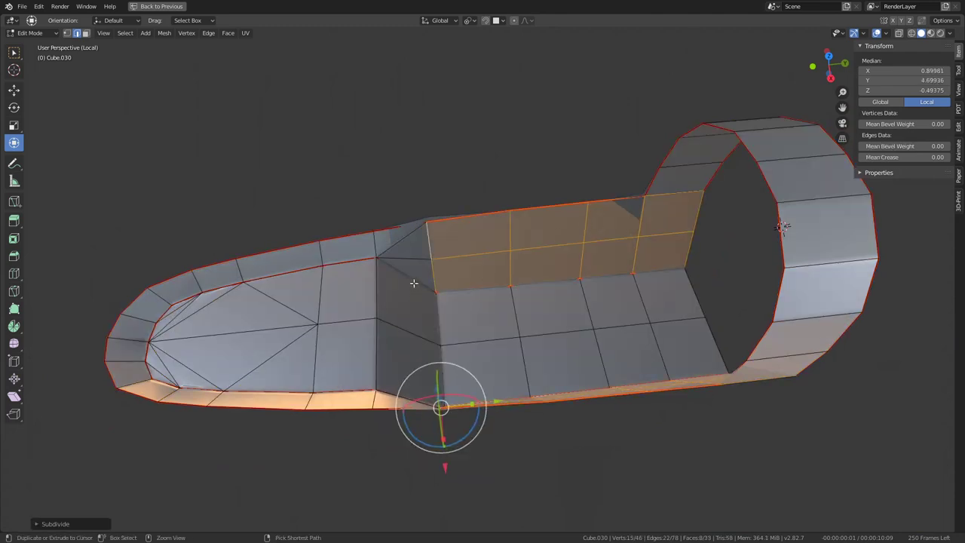
key(alt+a)
key(a)
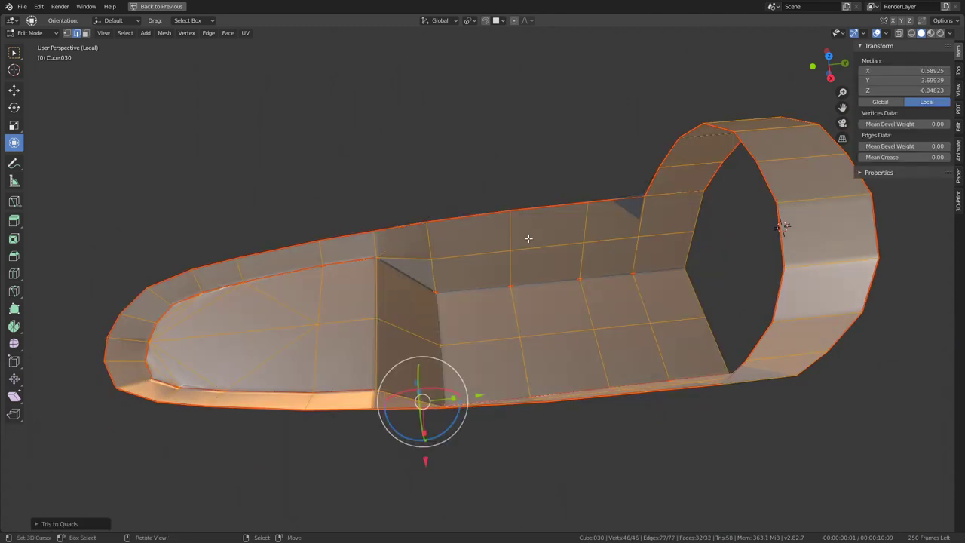
- Slide a new horizontal edge loop into place on the wall and check the result
mouse_move(466, 284)
middle_down()
mouse_move(551, 208)
mouse_move(480, 280)
middle_up()
alt+click(482, 287)
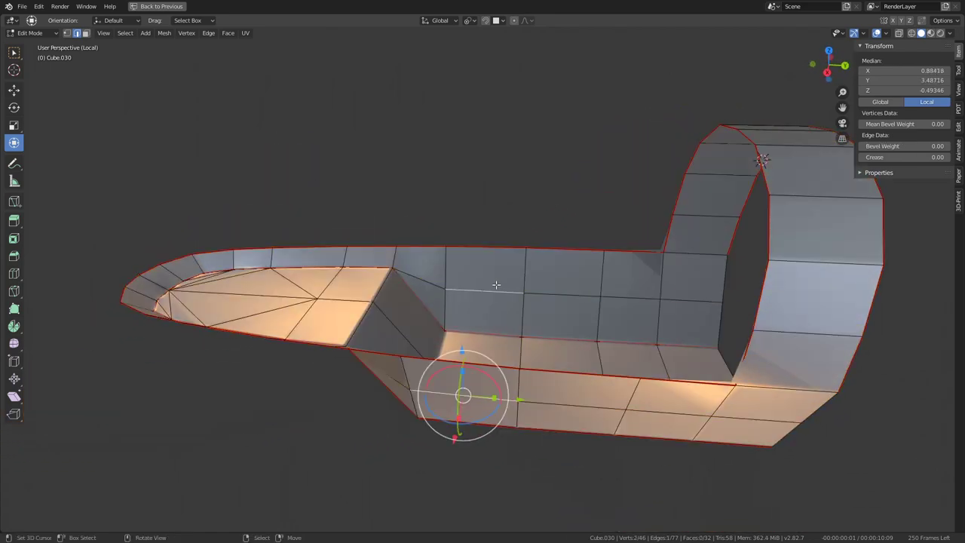
click(585, 257)
key(Tab)
mouse_move(586, 258)
middle_down()
mouse_move(484, 276)
mouse_move(452, 308)
mouse_move(454, 351)
mouse_move(511, 285)
mouse_move(455, 308)
mouse_move(478, 323)
mouse_move(461, 312)
mouse_move(437, 206)
middle_up()
key(Tab)
key(Tab)
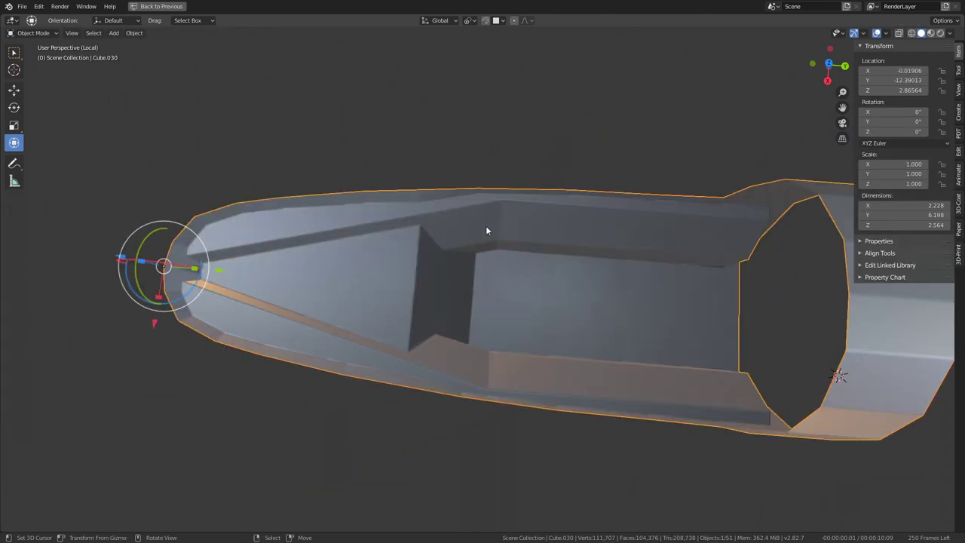
- Expand Cube.030's Bevel modifier, set Limit Method to Angle at 30°, and maximize the 3D view
middle_drag(490, 228, 583, 180)
key(ctrl+space)
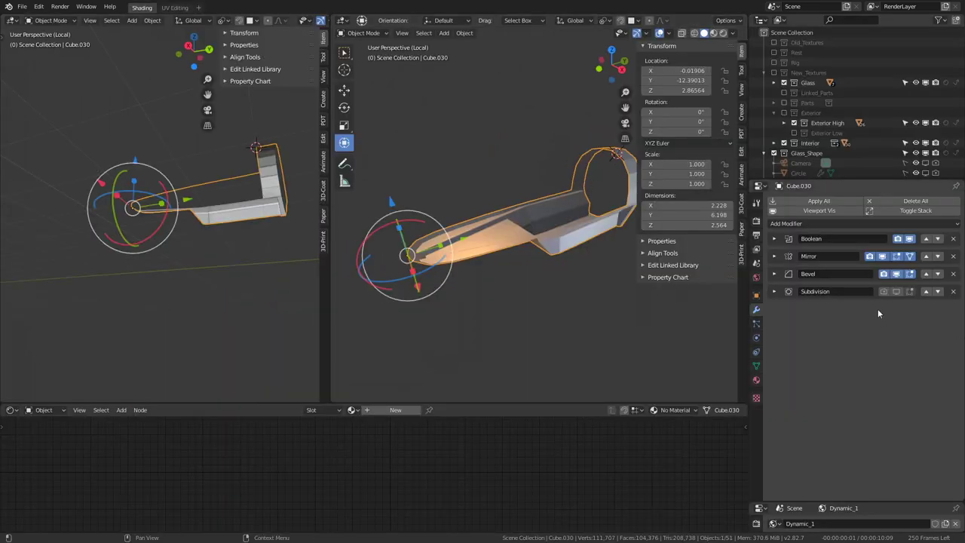
click(775, 274)
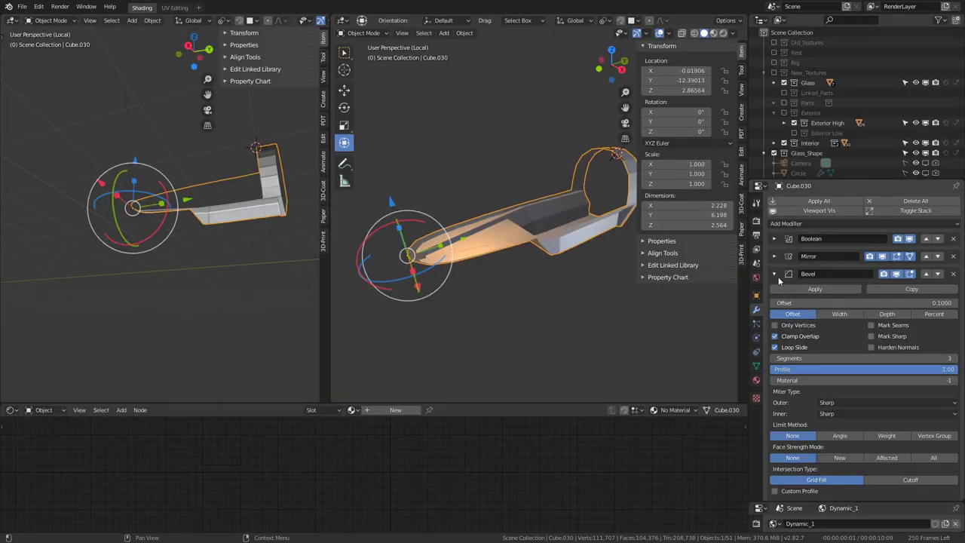
click(850, 436)
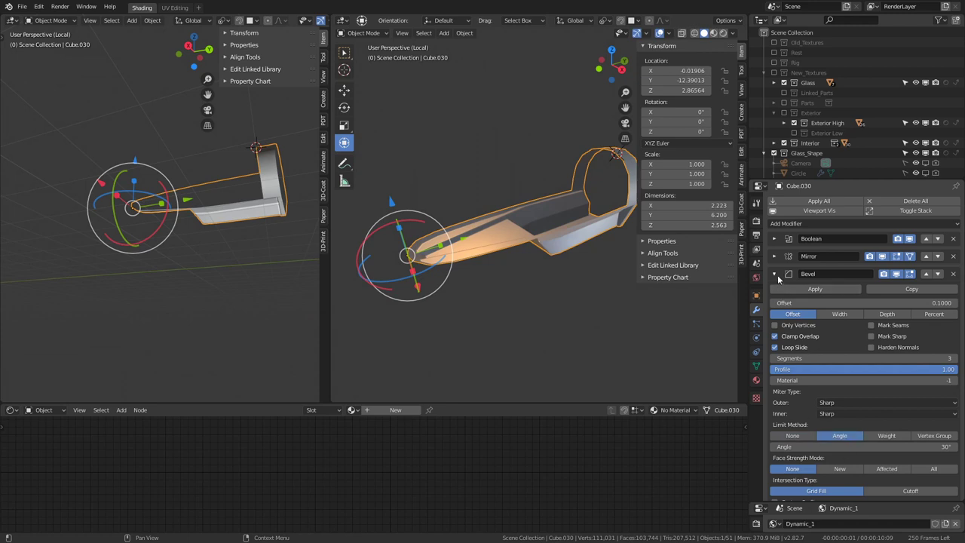
scroll(834, 417, down, 1)
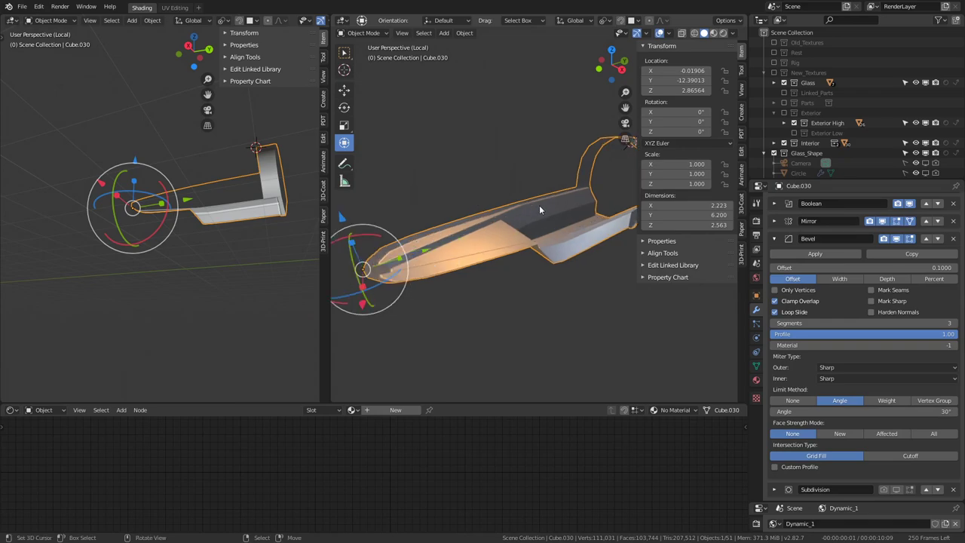
key(ctrl+space)
scroll(539, 206, up, 5)
mouse_move(598, 211)
middle_down()
mouse_move(528, 268)
mouse_move(581, 190)
mouse_move(519, 120)
mouse_move(515, 97)
mouse_move(480, 285)
mouse_move(563, 233)
mouse_move(603, 224)
mouse_move(589, 304)
mouse_move(595, 265)
mouse_move(679, 248)
mouse_move(653, 222)
mouse_move(592, 227)
middle_up()
- Move the floor step's corner vertices inward along X
key(Tab)
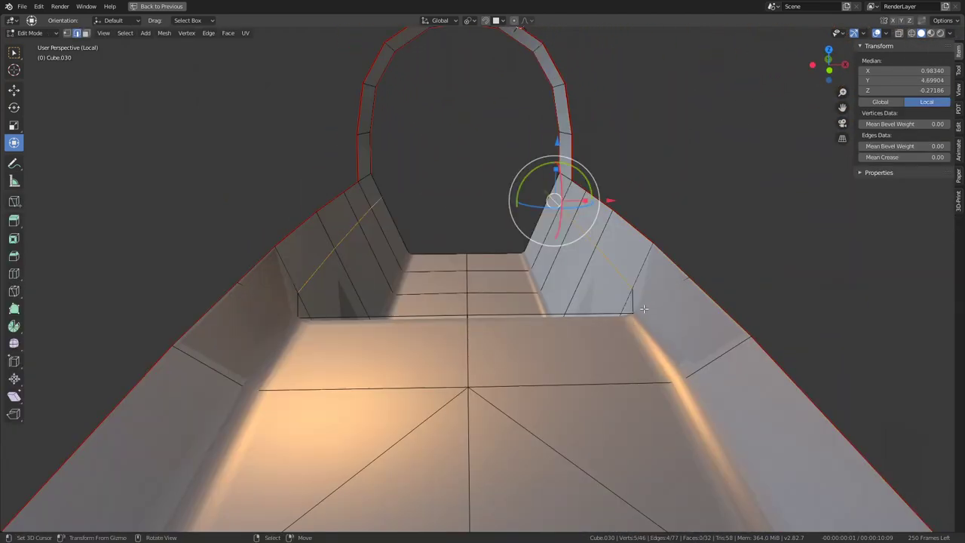
key(Tab)
mouse_move(660, 294)
middle_down()
mouse_move(660, 308)
mouse_move(574, 278)
mouse_move(653, 280)
mouse_move(618, 286)
mouse_move(626, 302)
mouse_move(620, 277)
mouse_move(603, 271)
mouse_move(516, 280)
middle_up()
key(Tab)
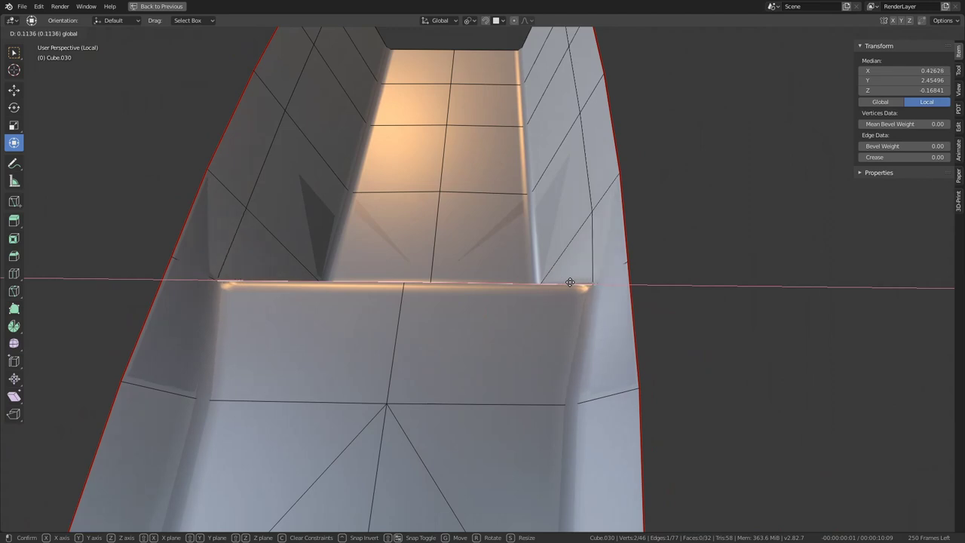
right_click(570, 283)
middle_drag(571, 282, 554, 235)
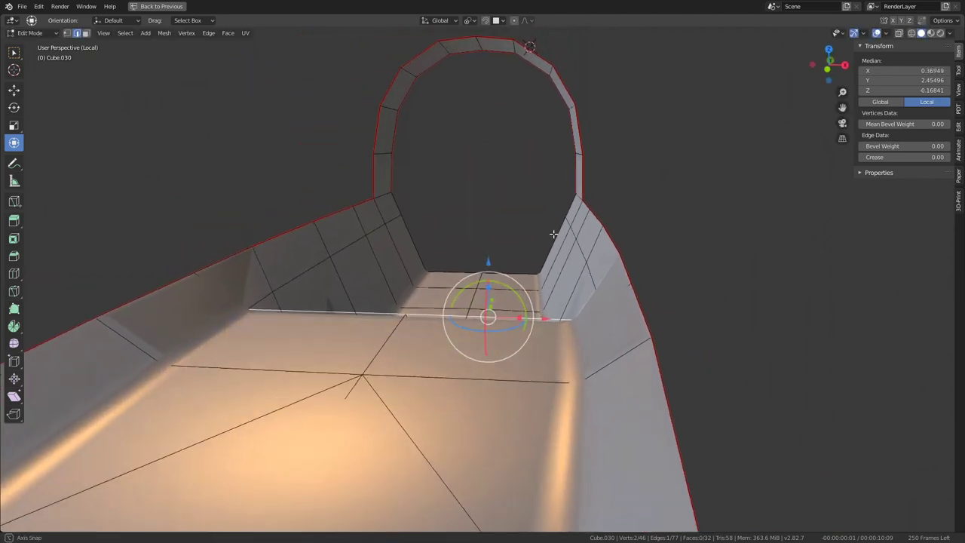
click(576, 311)
- Move the step's other-side corner vertices, then leave local view to show the full scene
key(Tab)
mouse_move(576, 312)
middle_down()
mouse_move(548, 306)
mouse_move(545, 323)
mouse_move(451, 329)
mouse_move(345, 295)
mouse_move(431, 288)
mouse_move(482, 352)
mouse_move(465, 354)
mouse_move(469, 282)
middle_up()
key(Tab)
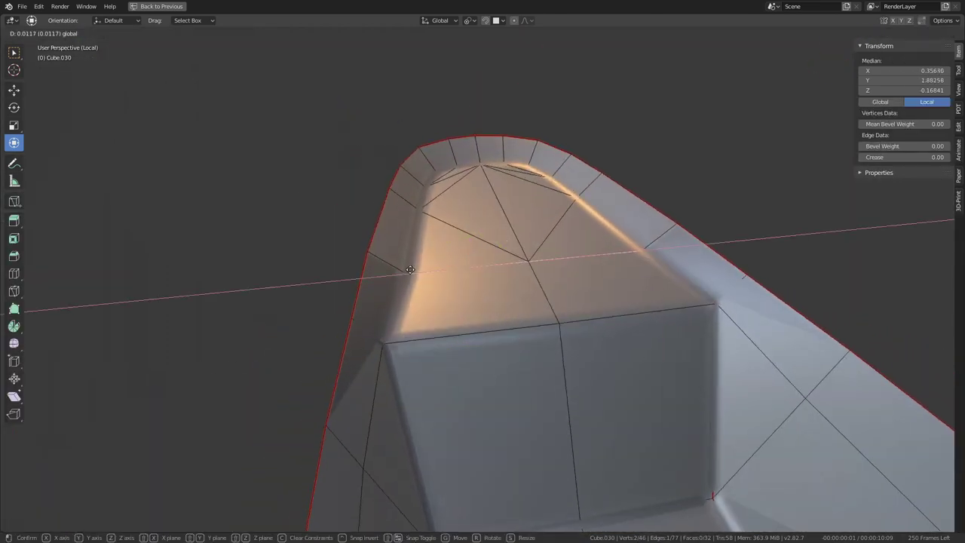
click(405, 269)
key(Tab)
mouse_move(405, 269)
middle_down()
mouse_move(426, 244)
mouse_move(370, 233)
mouse_move(374, 209)
mouse_move(436, 238)
mouse_move(442, 224)
mouse_move(450, 241)
mouse_move(347, 289)
mouse_move(323, 349)
mouse_move(352, 267)
mouse_move(585, 246)
mouse_move(577, 295)
mouse_move(525, 293)
mouse_move(563, 257)
mouse_move(509, 336)
mouse_move(522, 345)
mouse_move(520, 326)
mouse_move(455, 291)
mouse_move(499, 281)
mouse_move(487, 265)
mouse_move(508, 211)
middle_up()
scroll(576, 295, up, 5)
key(KP_Divide)
- Select the Jet.083 hull in Edit Mode and subdivide a hull edge via Quick Favorites
scroll(509, 211, down, 3)
click(548, 280)
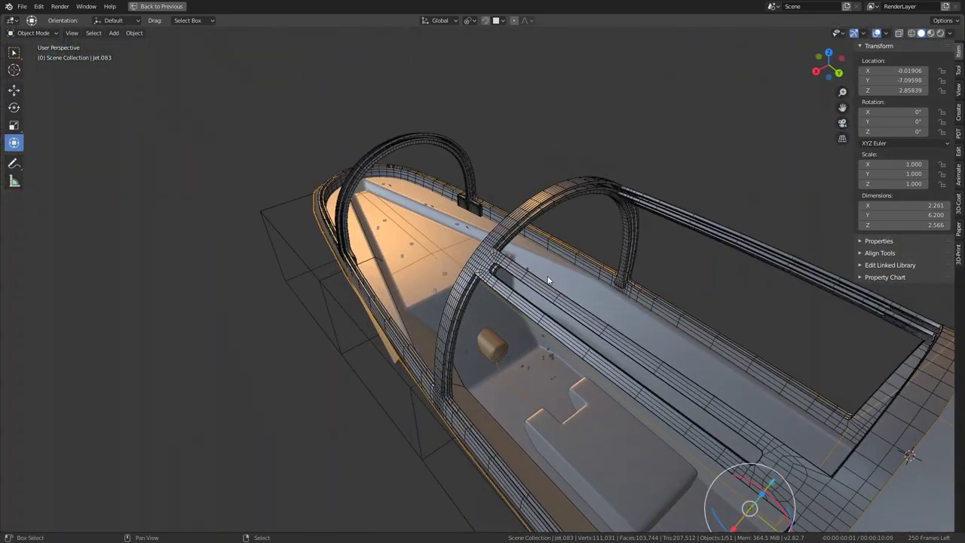
key(Tab)
mouse_move(548, 280)
middle_down()
mouse_move(570, 276)
mouse_move(586, 233)
mouse_move(506, 201)
mouse_move(528, 249)
mouse_move(538, 209)
mouse_move(511, 266)
middle_up()
scroll(571, 276, up, 3)
scroll(506, 200, down, 3)
click(538, 276)
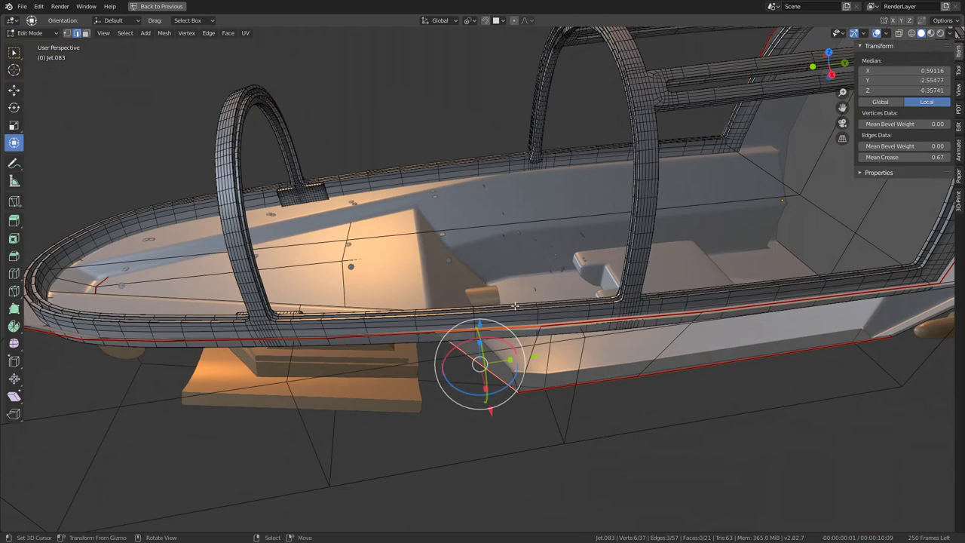
middle_drag(514, 307, 498, 330)
click(556, 281)
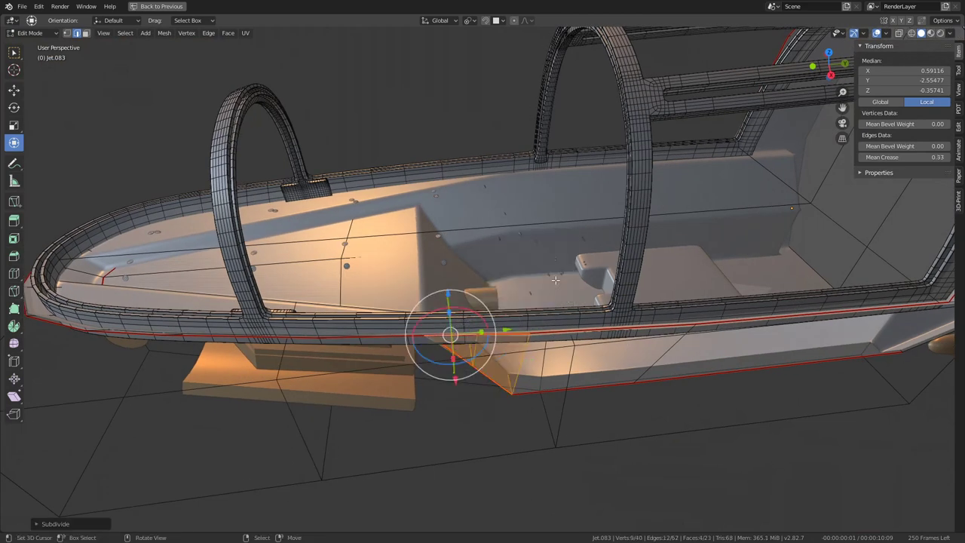
- Lower one new hull-side edge along Z, then return to Object Mode
mouse_move(555, 282)
middle_down()
mouse_move(506, 242)
mouse_move(470, 298)
middle_up()
click(488, 273)
key(g)
key(z)
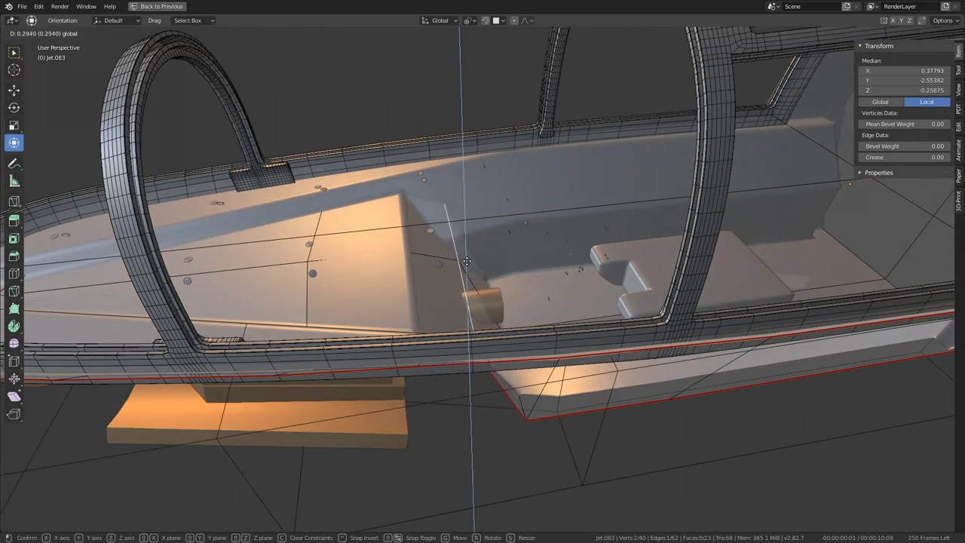
click(467, 261)
middle_drag(467, 261, 516, 200)
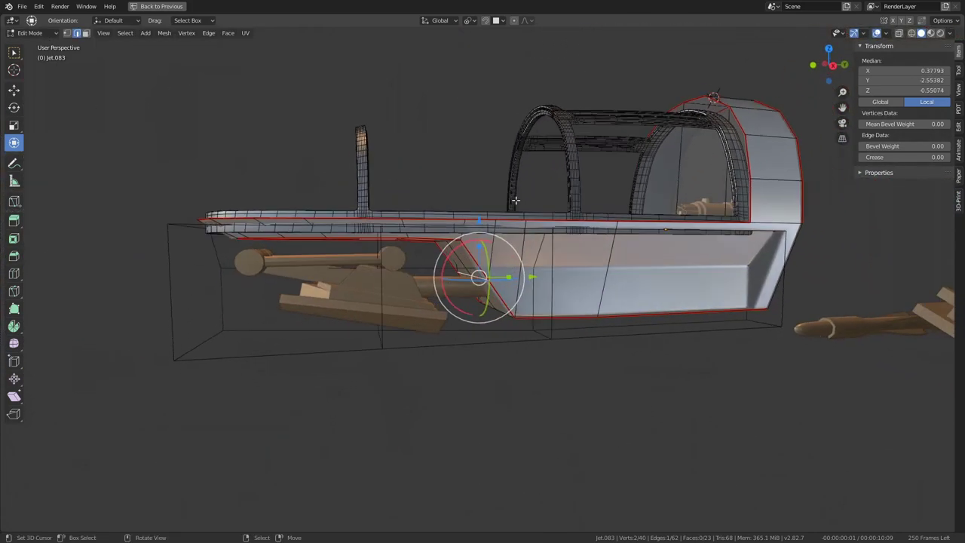
key(Tab)
- Try moving the jet part and toggling hull Edit Mode from several angles
middle_drag(426, 182, 449, 152)
key(g)
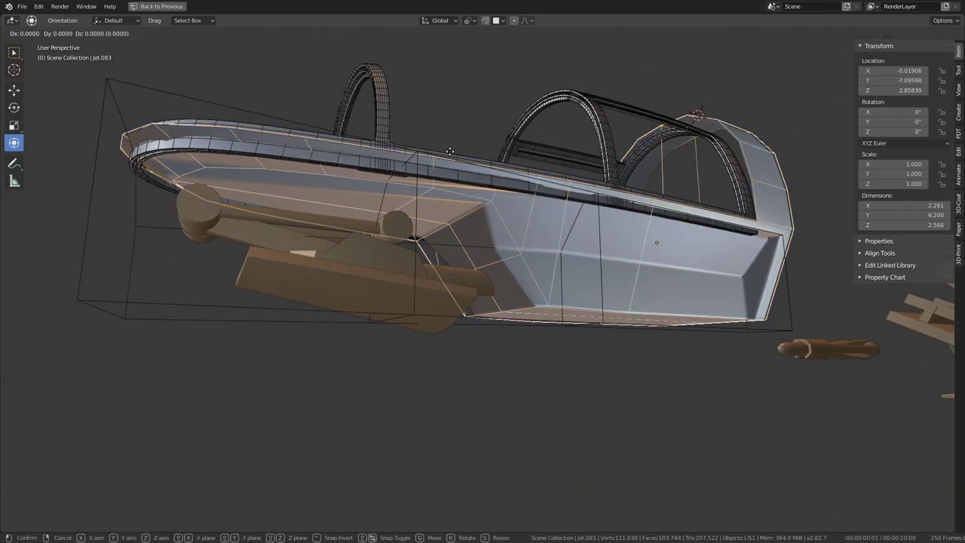
key(Escape)
middle_drag(527, 251, 481, 247)
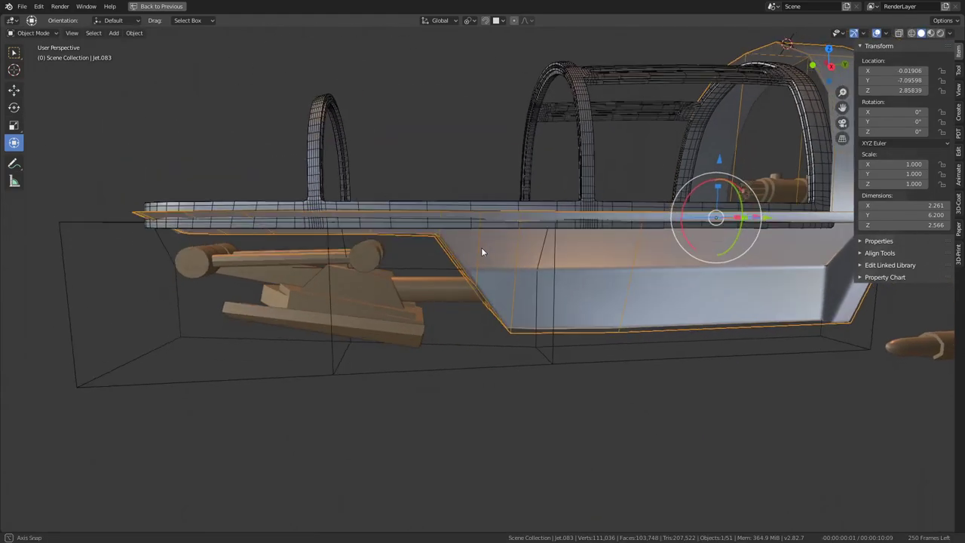
key(Tab)
key(Escape)
key(Tab)
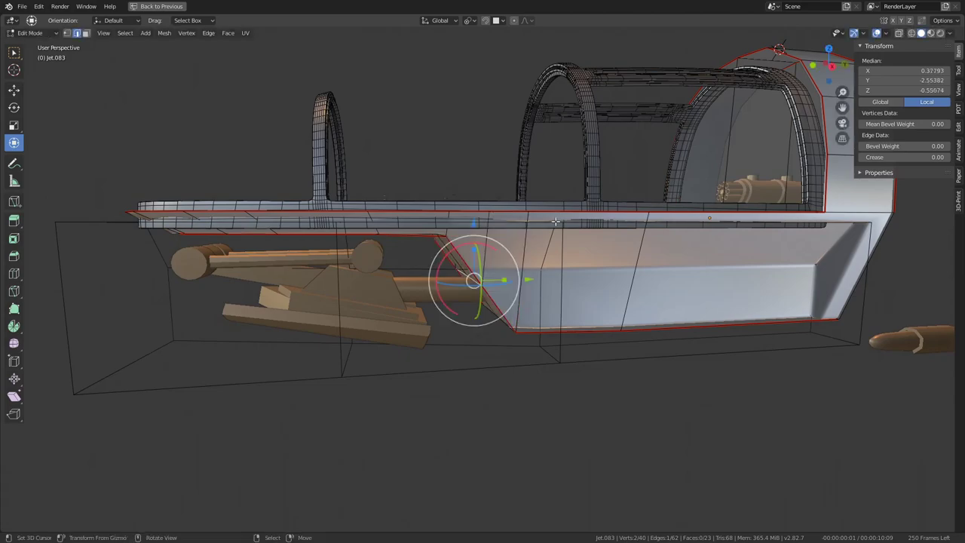
middle_drag(525, 241, 552, 260)
key(g)
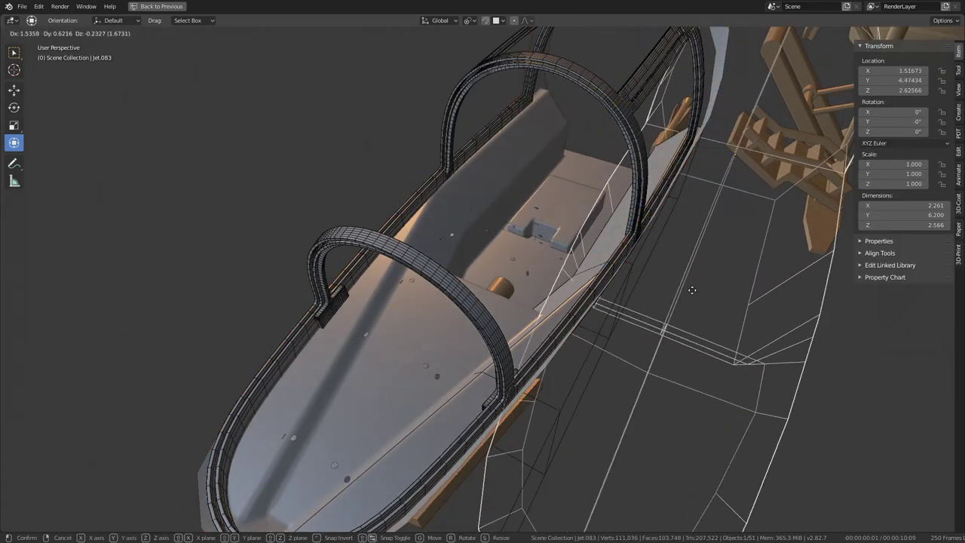
scroll(640, 268, down, 5)
click(398, 260)
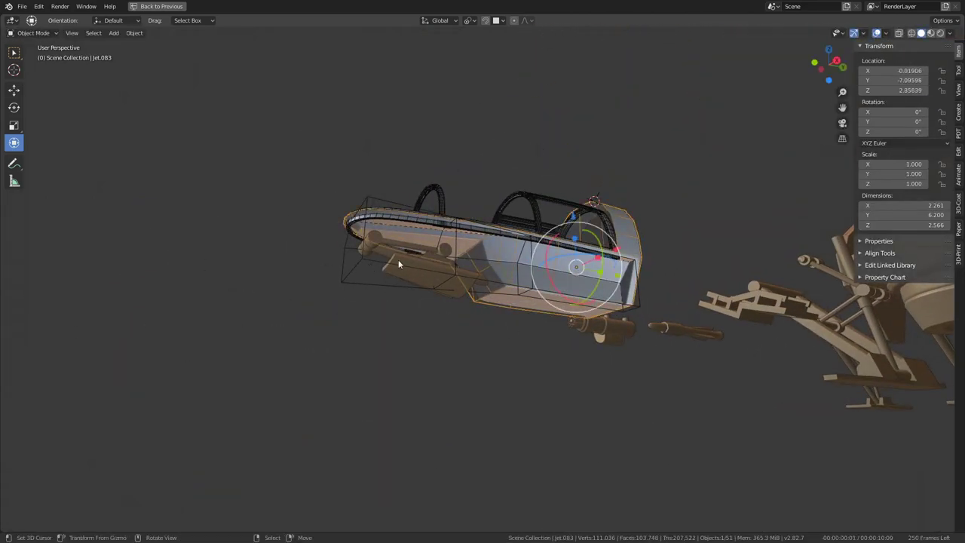
- Move the jet part aside to look underneath, then delete the selected object
middle_drag(398, 259, 592, 311)
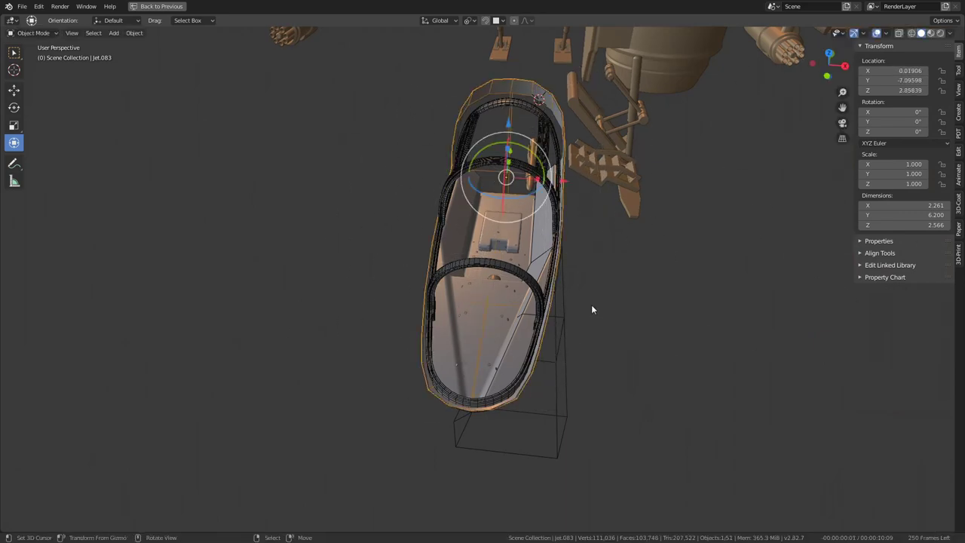
key(g)
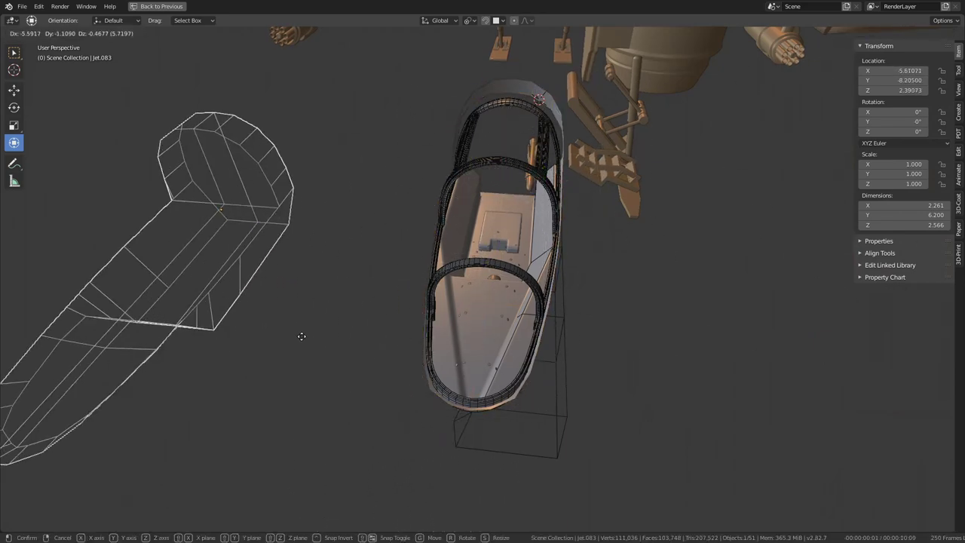
click(300, 336)
mouse_move(301, 336)
middle_down()
mouse_move(484, 283)
mouse_move(440, 306)
middle_up()
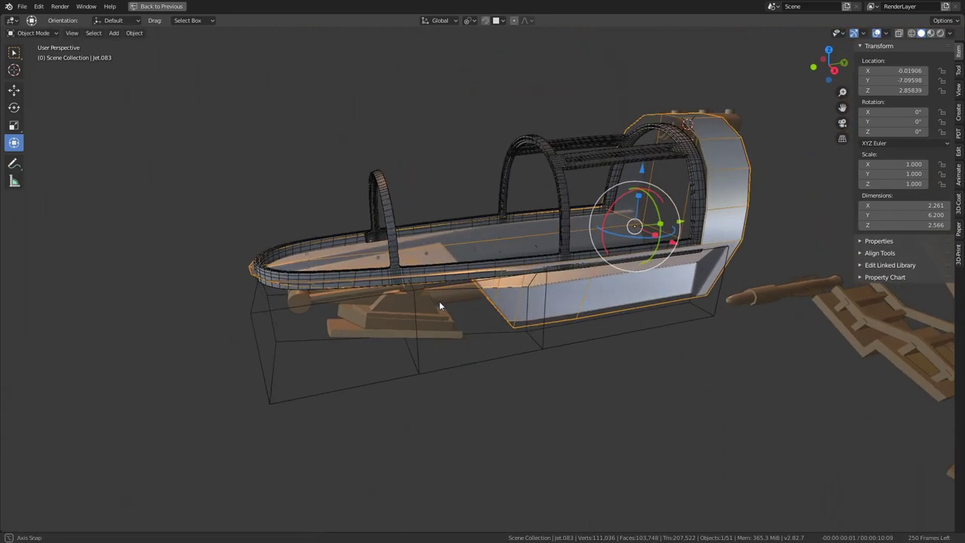
key(x)
click(596, 291)
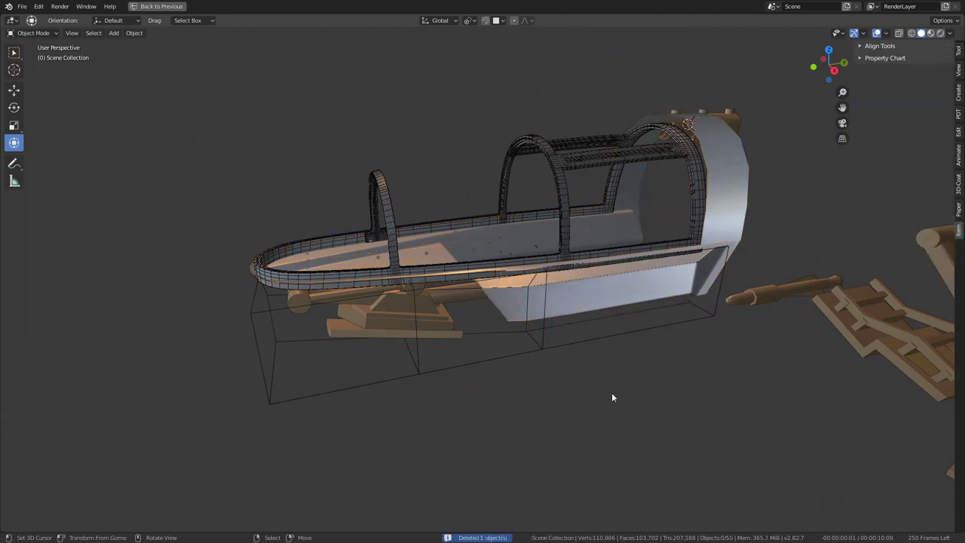
- Deselect all, select the Jet.083 hull, and start then cancel a move
click(590, 350)
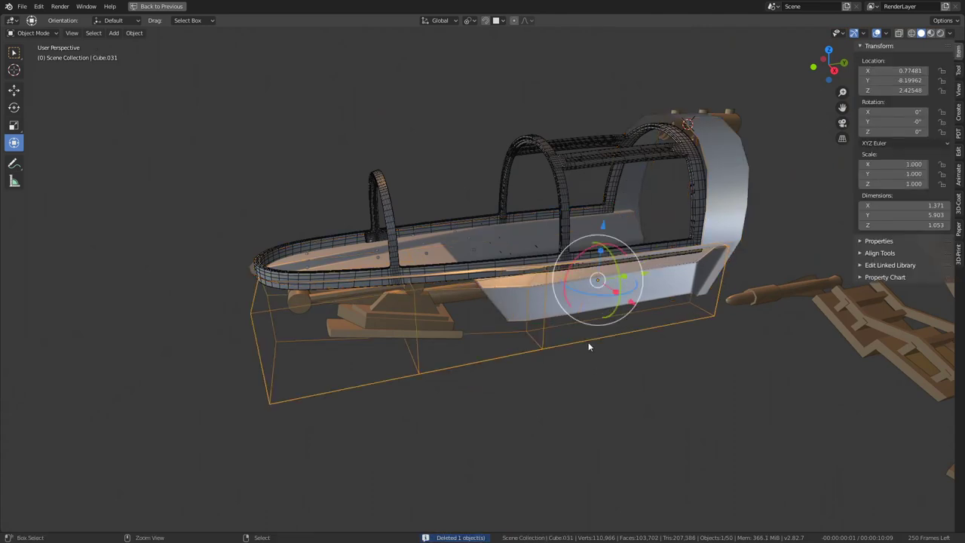
key(alt+a)
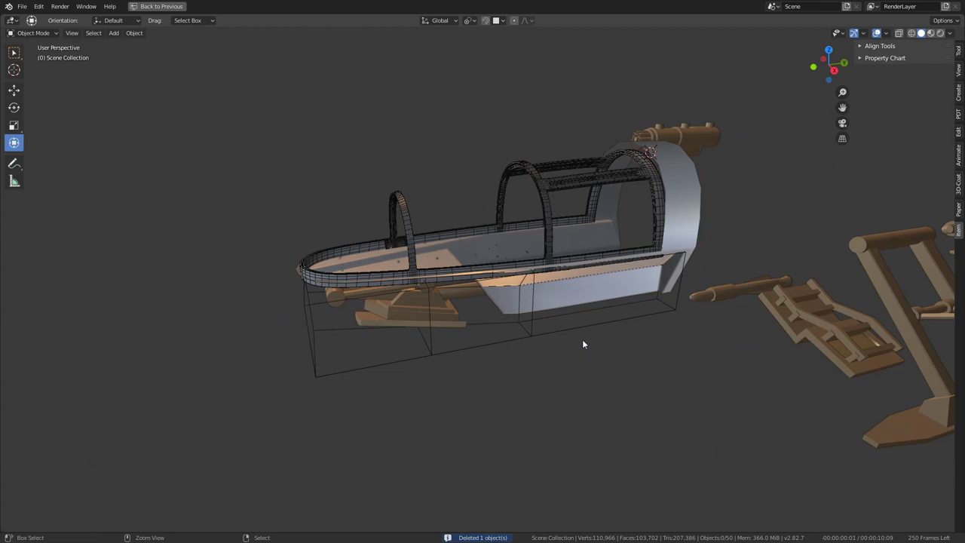
click(583, 340)
middle_drag(584, 324, 571, 293)
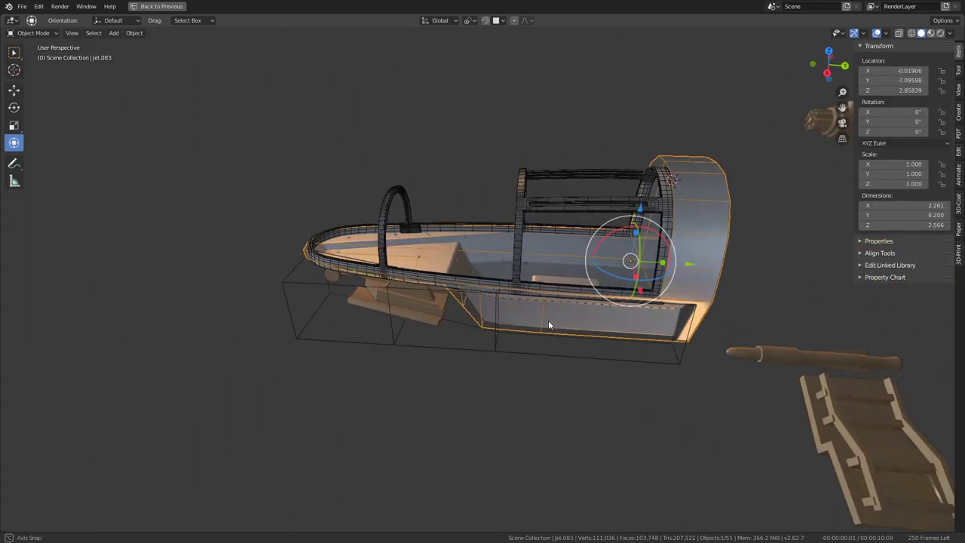
key(g)
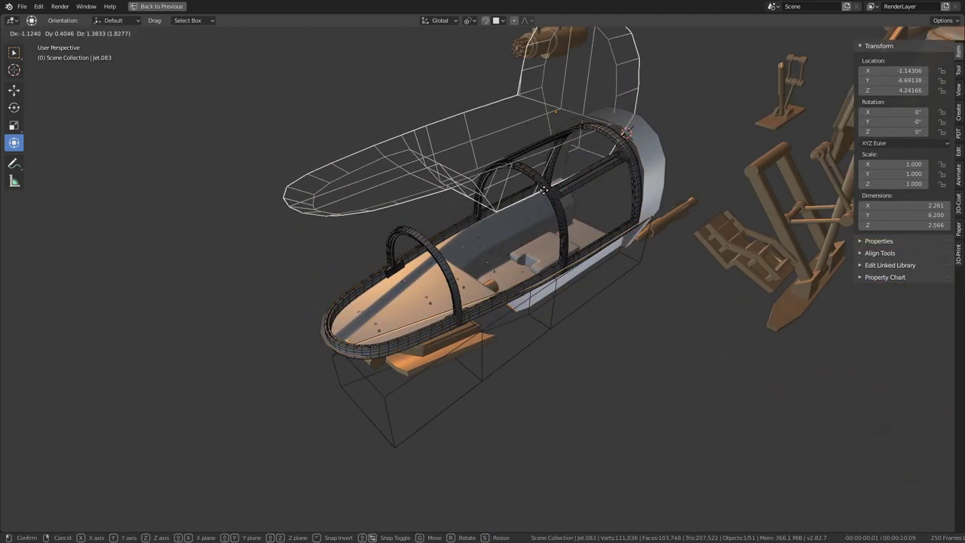
key(Escape)
- Move the wireframe box Cube.031 up beneath the canopy
click(530, 359)
key(g)
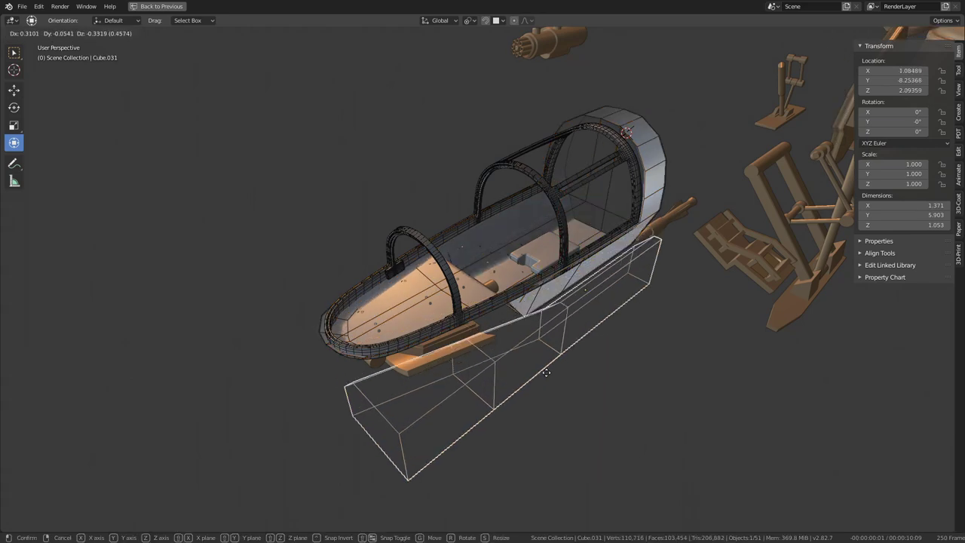
click(525, 210)
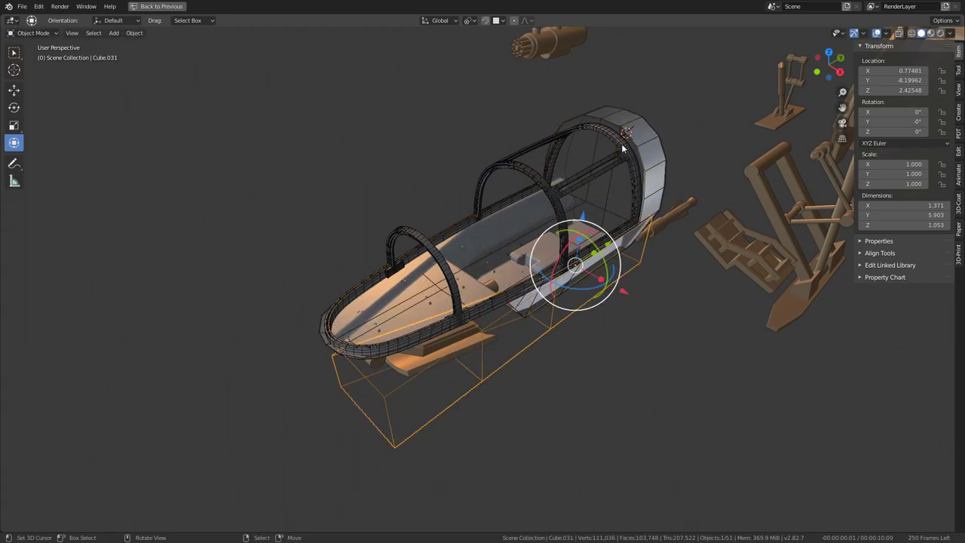
- Delete the object near the canopy and orbit around the cockpit
click(620, 110)
key(Delete)
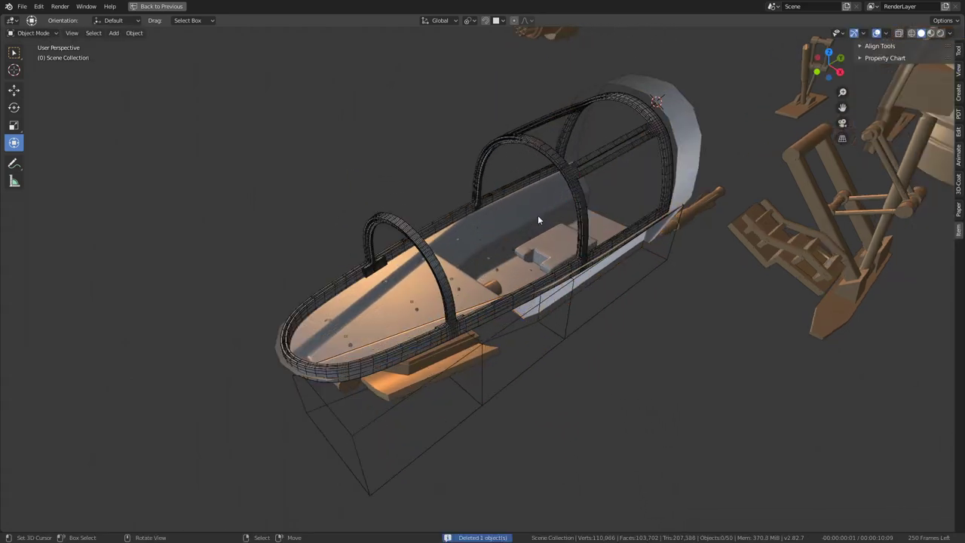
scroll(537, 215, up, 5)
scroll(521, 246, down, 3)
mouse_move(549, 179)
middle_down()
mouse_move(451, 259)
mouse_move(465, 301)
middle_up()
- Subdivide Cube.030's step faces in Edit Mode and lower the spike vertices
key(Tab)
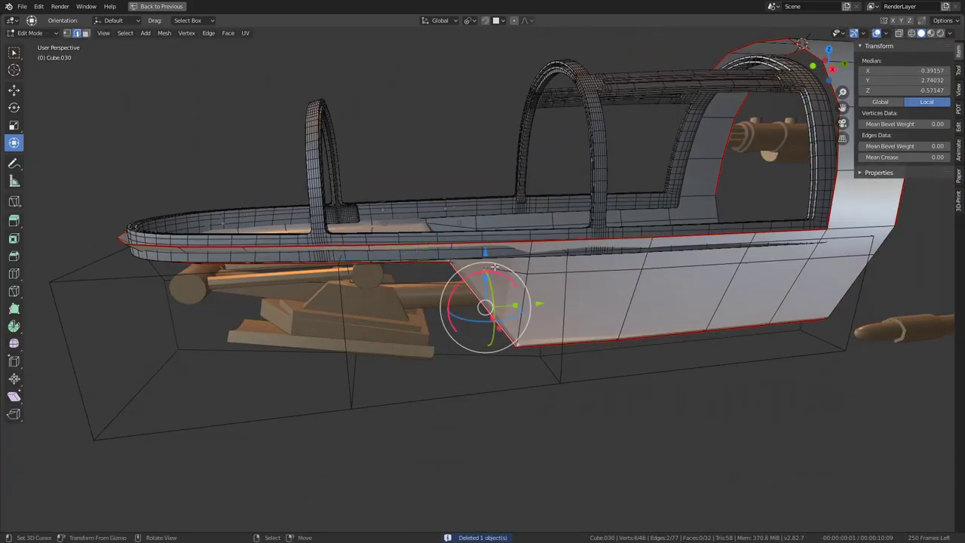
scroll(494, 266, up, 4)
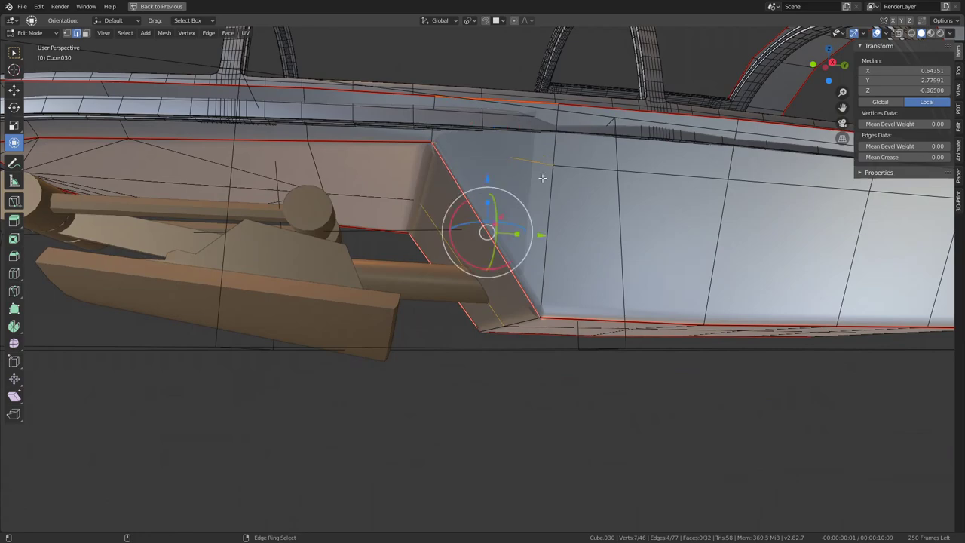
middle_drag(542, 178, 558, 215)
click(568, 209)
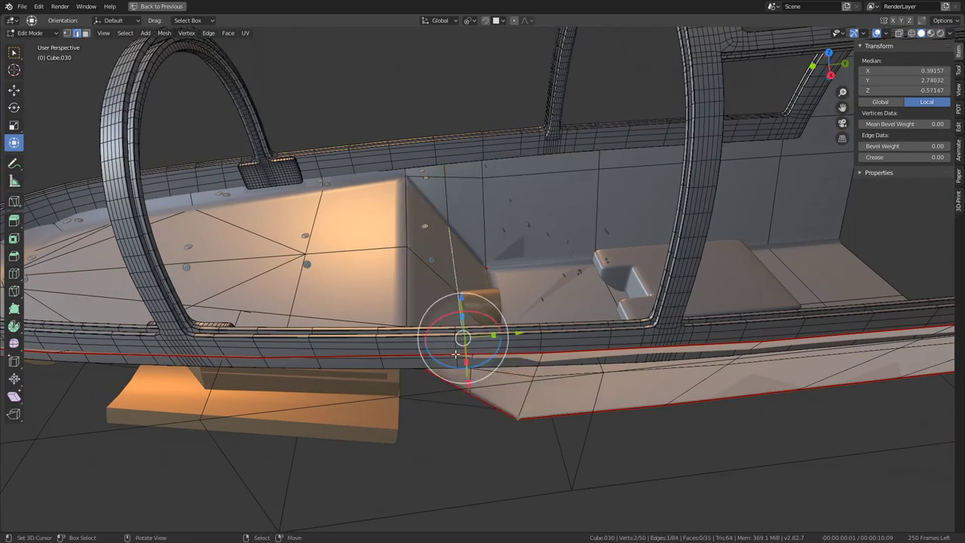
middle_drag(456, 353, 461, 294)
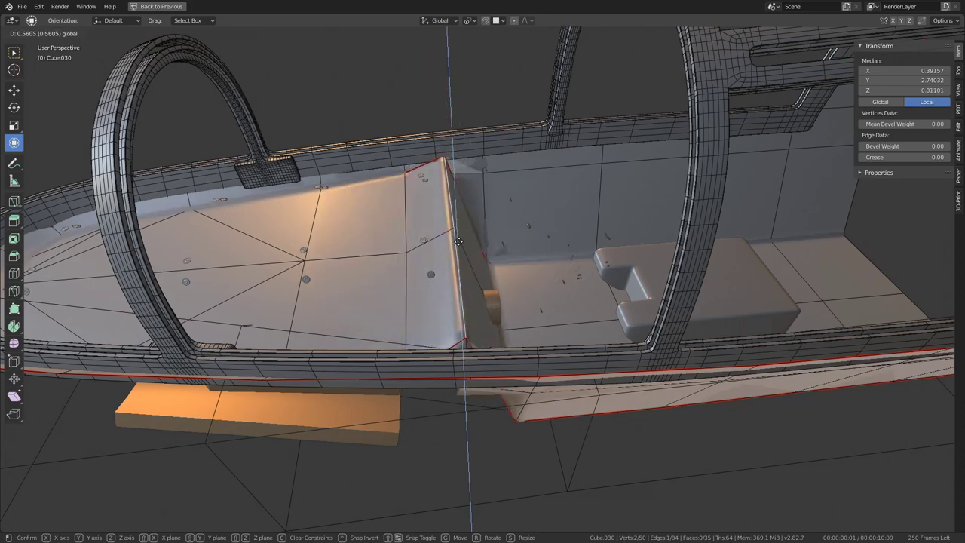
click(509, 255)
- Isolate the hull in local view and move the step corner vertex along Y
middle_drag(509, 255, 469, 326)
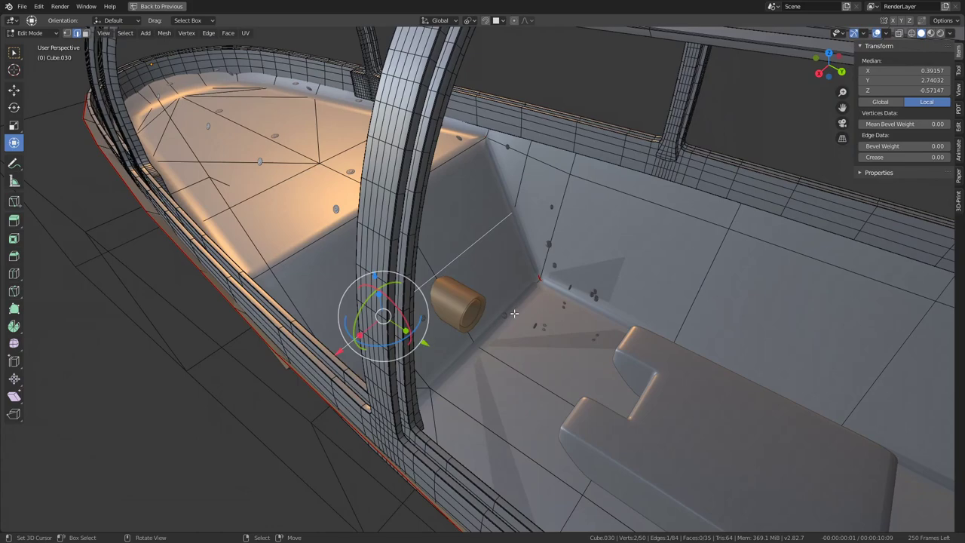
middle_drag(518, 310, 496, 307)
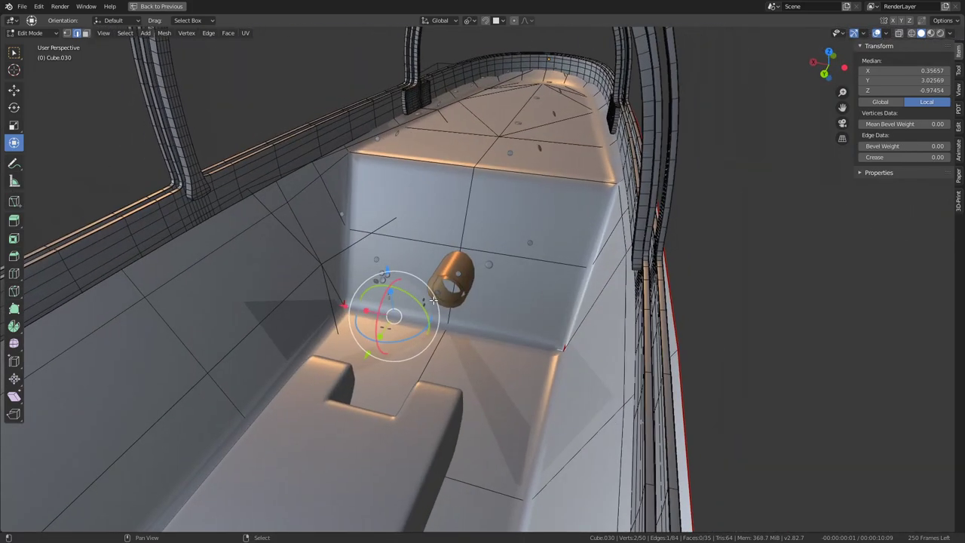
key(KP_Divide)
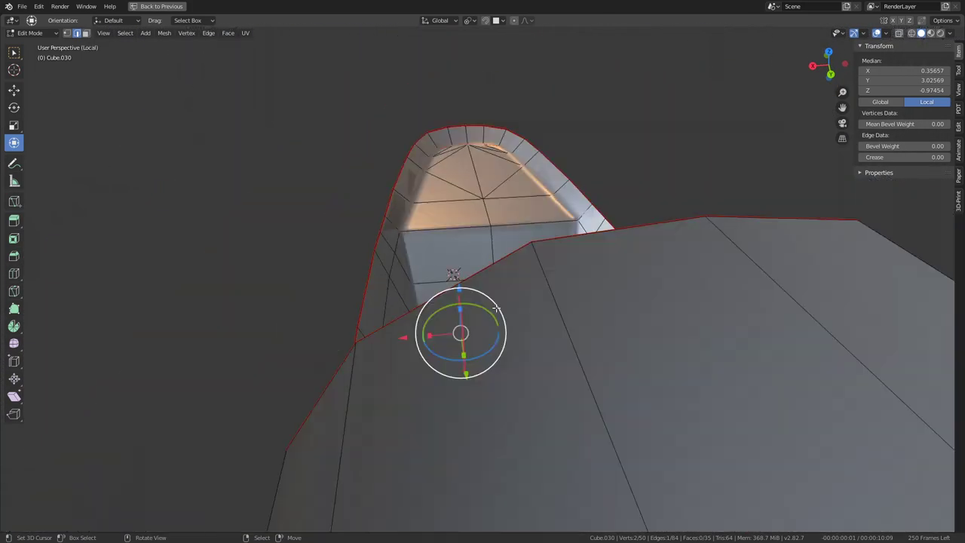
mouse_move(496, 307)
middle_down()
mouse_move(433, 295)
mouse_move(367, 334)
mouse_move(492, 281)
middle_up()
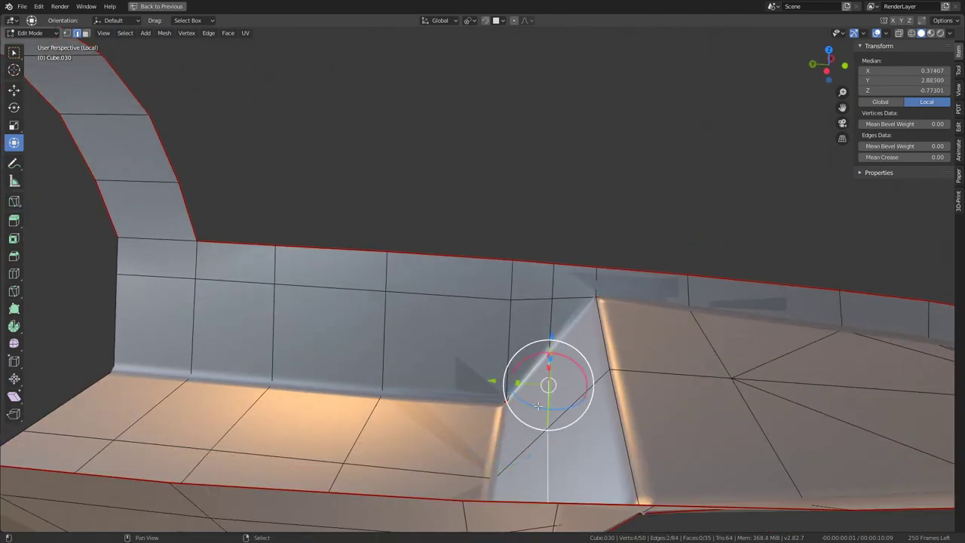
mouse_move(510, 383)
mouse_down()
mouse_move(444, 362)
mouse_move(401, 365)
mouse_move(424, 367)
mouse_move(500, 337)
mouse_move(438, 349)
mouse_up()
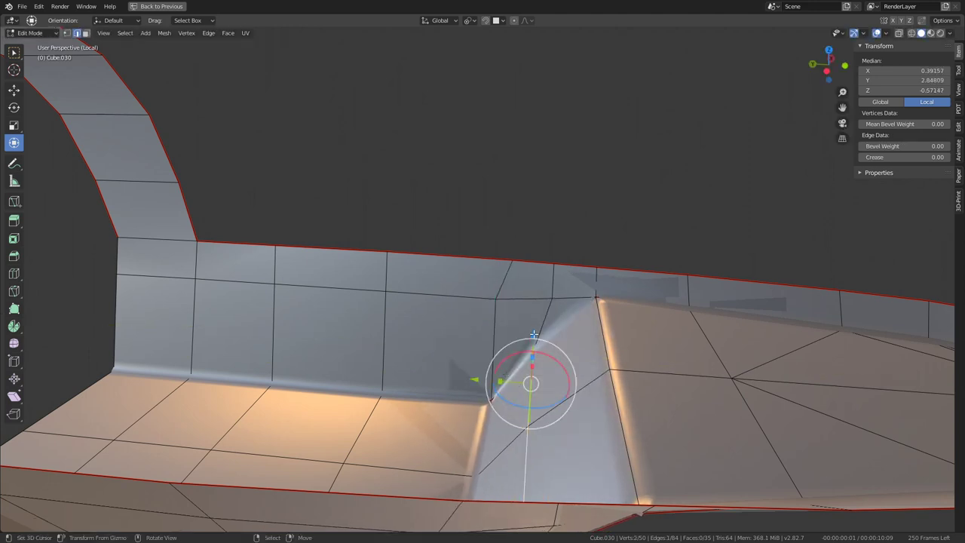
middle_drag(507, 322, 494, 364)
mouse_move(490, 349)
mouse_down()
mouse_move(469, 337)
mouse_move(479, 340)
mouse_up()
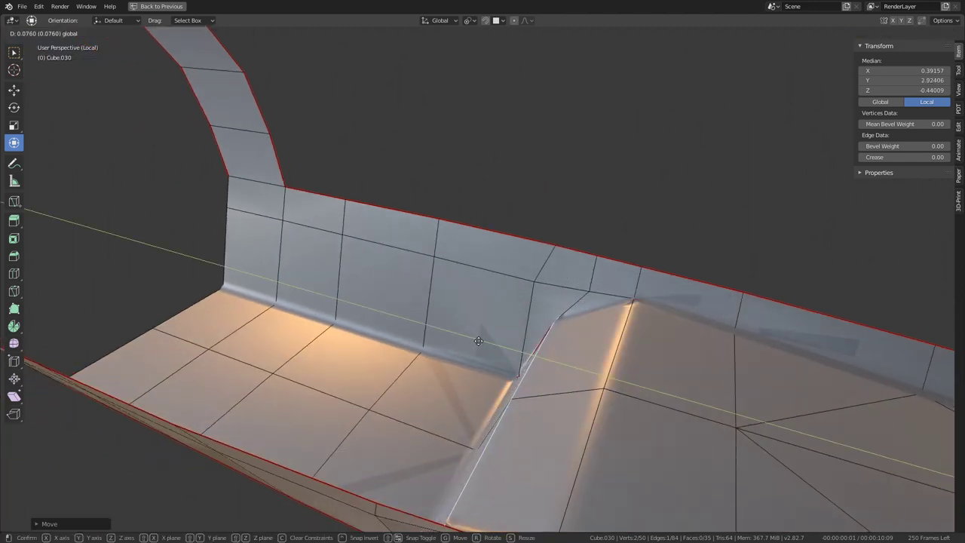
- Preview the step in Object Mode, then slide the selected edge along Y
key(Tab)
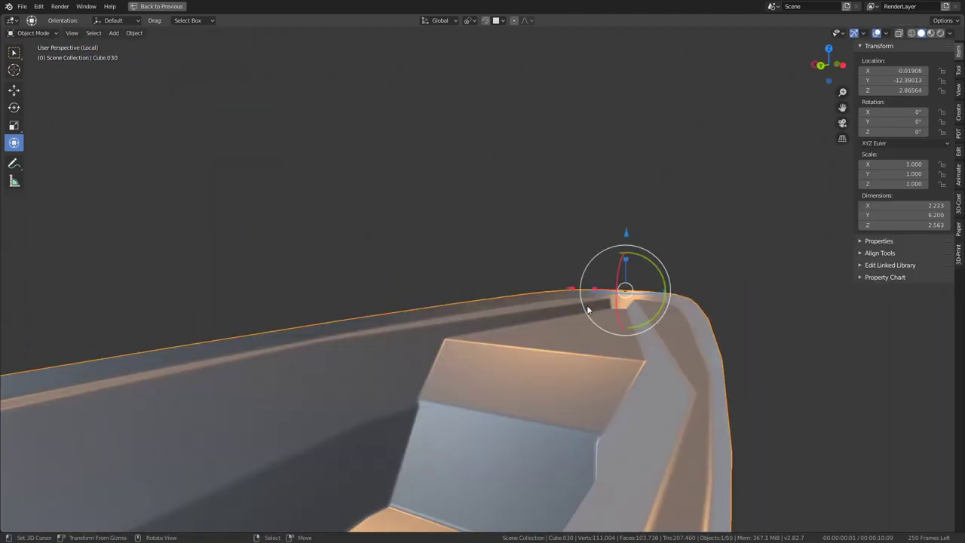
mouse_move(584, 302)
middle_down()
mouse_move(568, 335)
mouse_move(551, 308)
middle_up()
key(Tab)
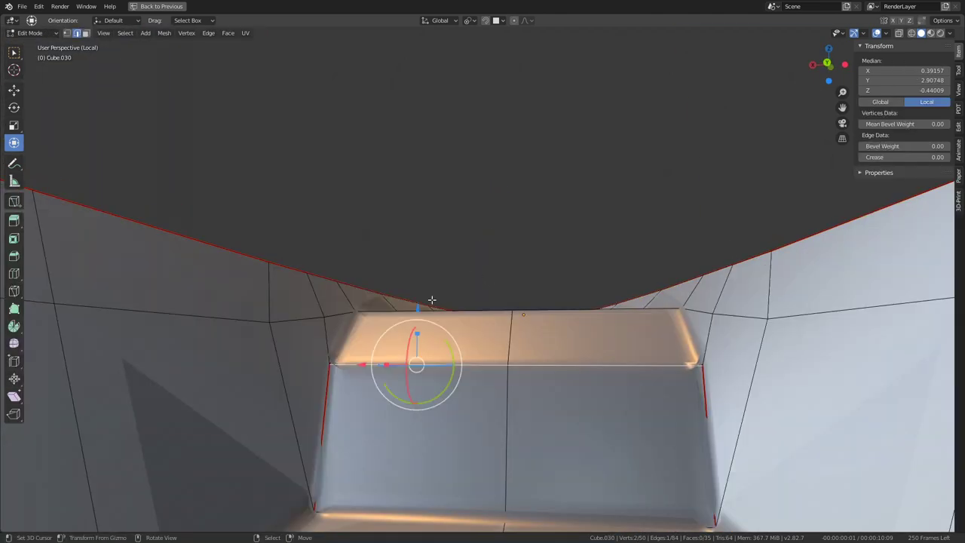
key(Tab)
mouse_move(418, 309)
middle_down()
mouse_move(445, 263)
mouse_move(469, 313)
mouse_move(520, 293)
mouse_move(591, 301)
mouse_move(519, 286)
mouse_move(480, 297)
middle_up()
key(Tab)
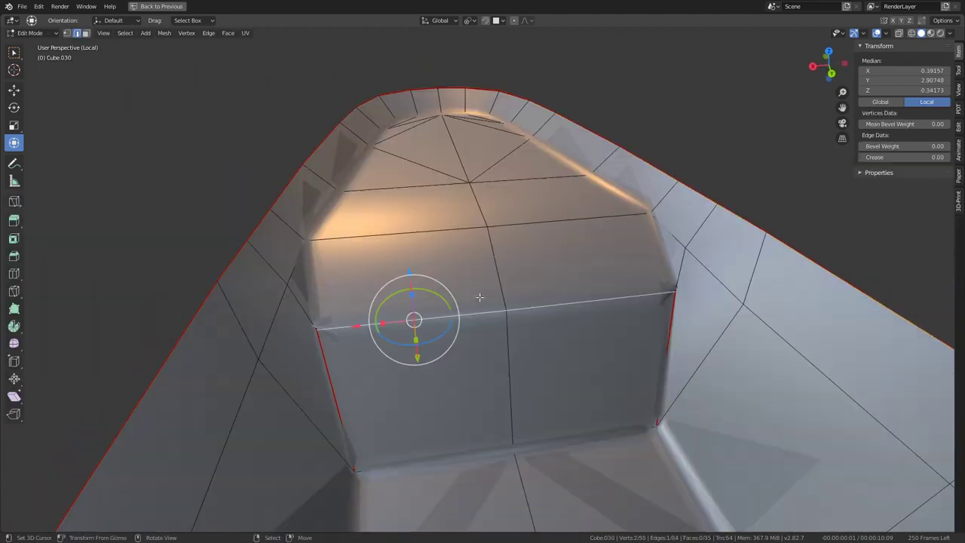
middle_drag(417, 358, 480, 373)
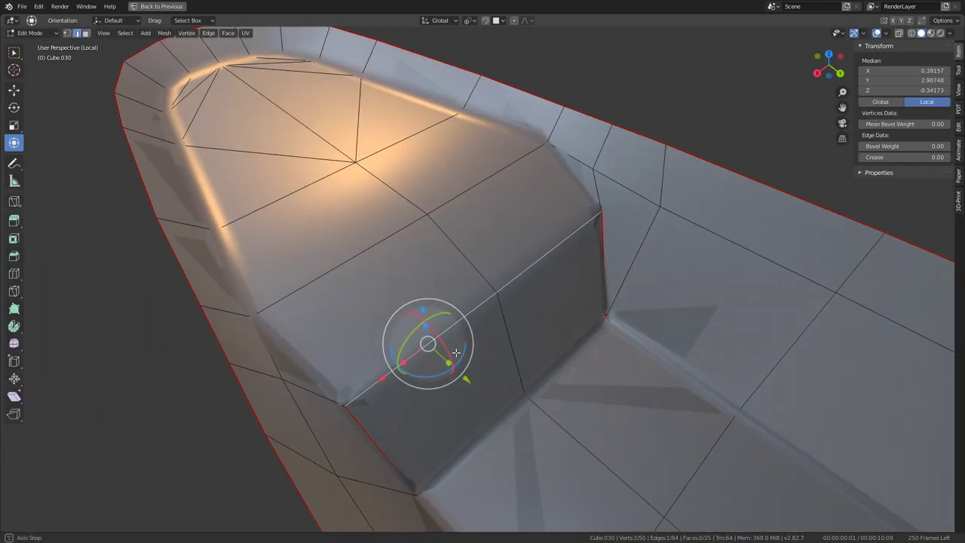
drag(467, 377, 479, 388)
key(Tab)
mouse_move(478, 387)
middle_down()
mouse_move(495, 383)
mouse_move(536, 286)
mouse_move(504, 276)
mouse_move(534, 288)
mouse_move(618, 295)
mouse_move(629, 353)
mouse_move(464, 285)
middle_up()
- Start a Z-constrained move of the selected vertices, then cancel it
key(Tab)
middle_drag(498, 228, 444, 184)
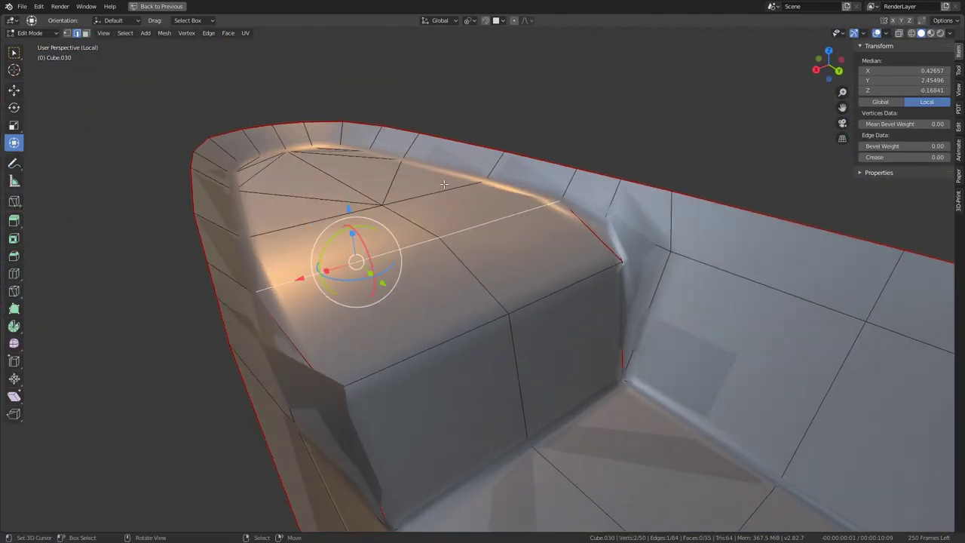
key(g)
key(z)
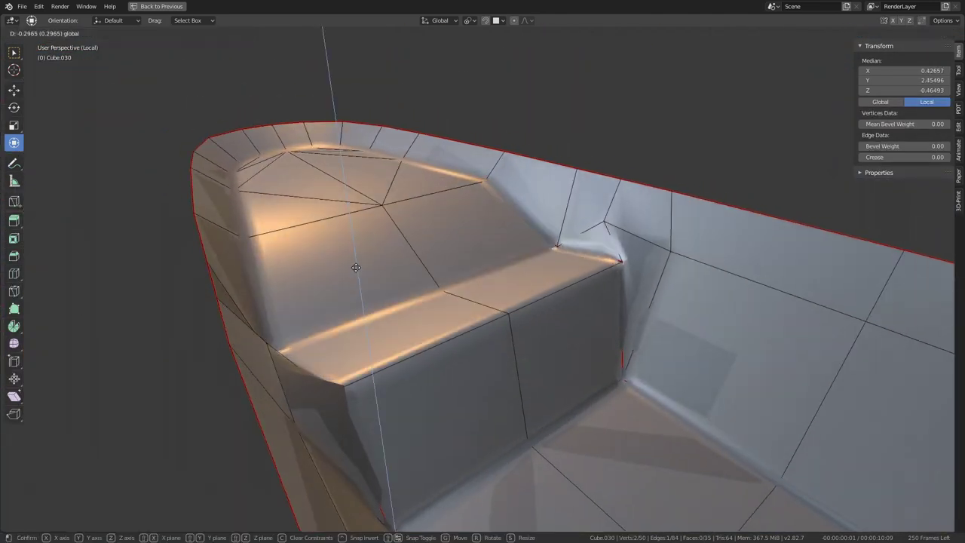
key(Escape)
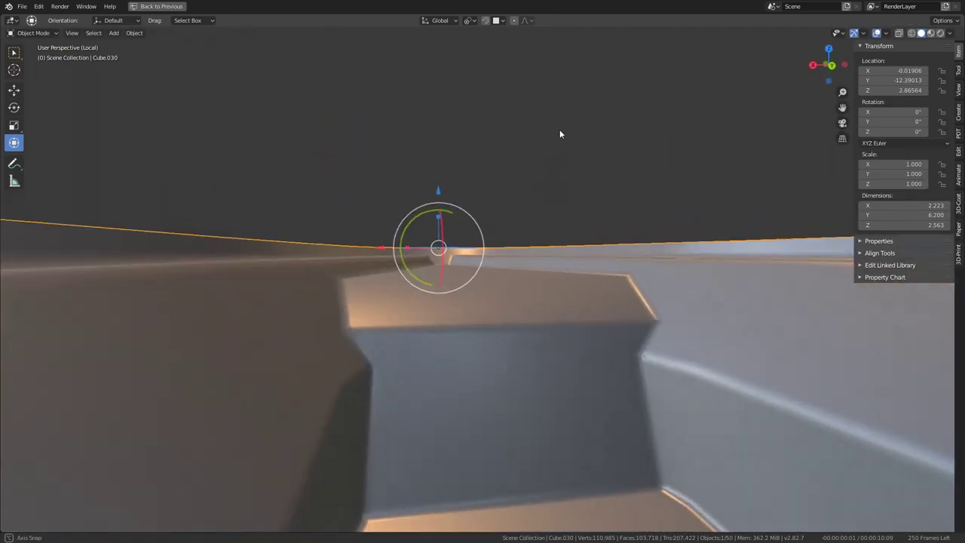
- Select the edge and vertical edge at the step corner in Edit Mode
middle_drag(559, 134, 550, 179)
mouse_move(580, 258)
middle_down()
mouse_move(453, 234)
mouse_move(417, 296)
mouse_move(592, 274)
mouse_move(621, 295)
mouse_move(555, 220)
mouse_move(573, 317)
mouse_move(556, 214)
middle_up()
key(Tab)
click(555, 220)
click(555, 214)
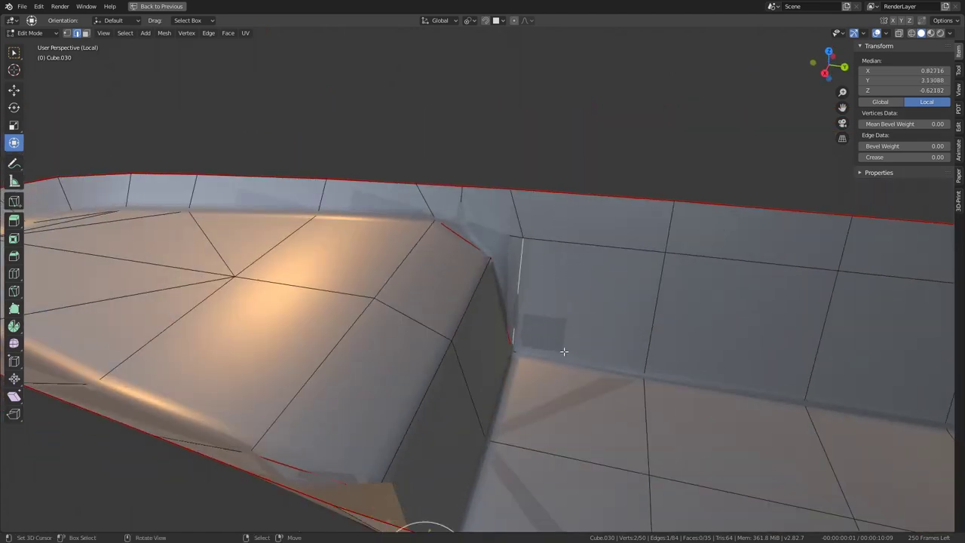
middle_drag(564, 351, 483, 321)
- Collapse the Bevel modifier panel, maximize the 3D view, and leave Edit Mode
key(ctrl+space)
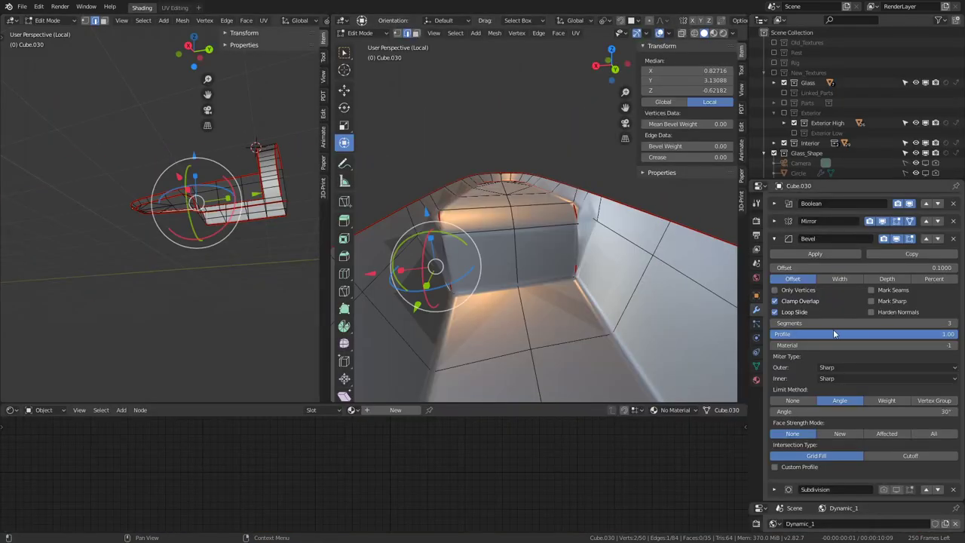
click(773, 238)
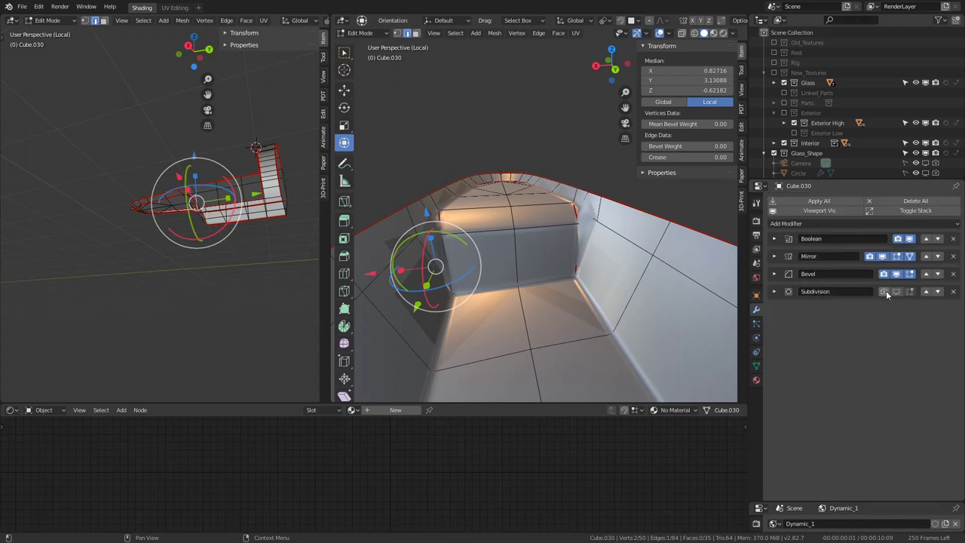
key(ctrl+alt+space)
key(Tab)
mouse_move(537, 252)
middle_down()
mouse_move(524, 236)
mouse_move(507, 314)
middle_up()
scroll(523, 251, up, 3)
key(Tab)
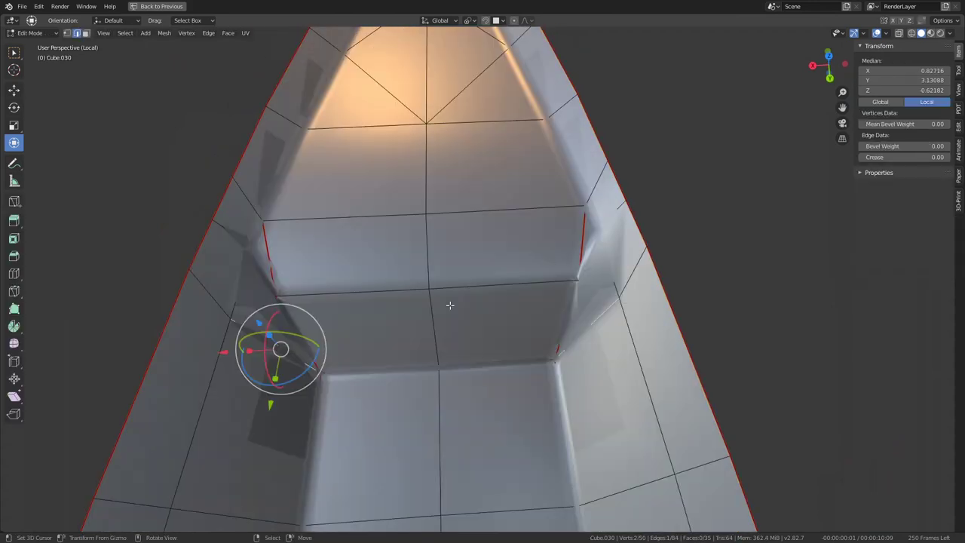
middle_drag(450, 304, 326, 300)
key(Tab)
scroll(406, 269, down, 3)
middle_drag(406, 269, 564, 225)
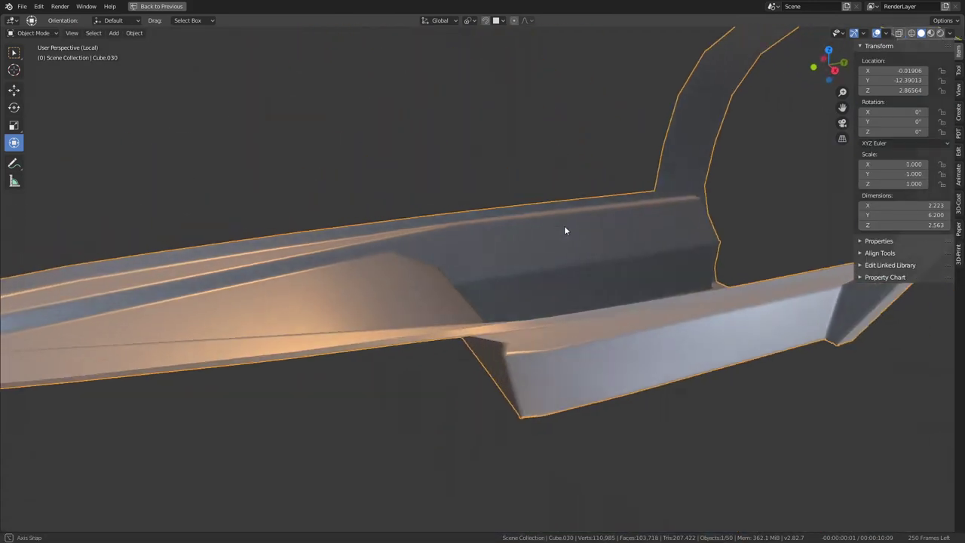
scroll(553, 243, up, 3)
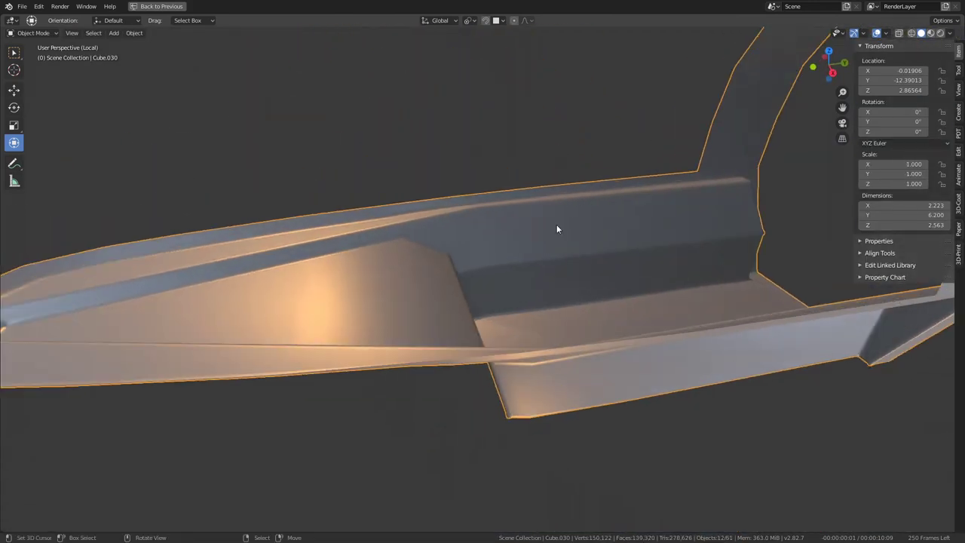
- Exit local view and delete the Jet.049 wing part and Cube.031
key(KP_Divide)
click(556, 224)
key(KP_Decimal)
mouse_move(552, 223)
middle_down()
mouse_move(527, 287)
mouse_move(505, 271)
mouse_move(481, 276)
mouse_move(512, 304)
middle_up()
key(Delete)
click(523, 344)
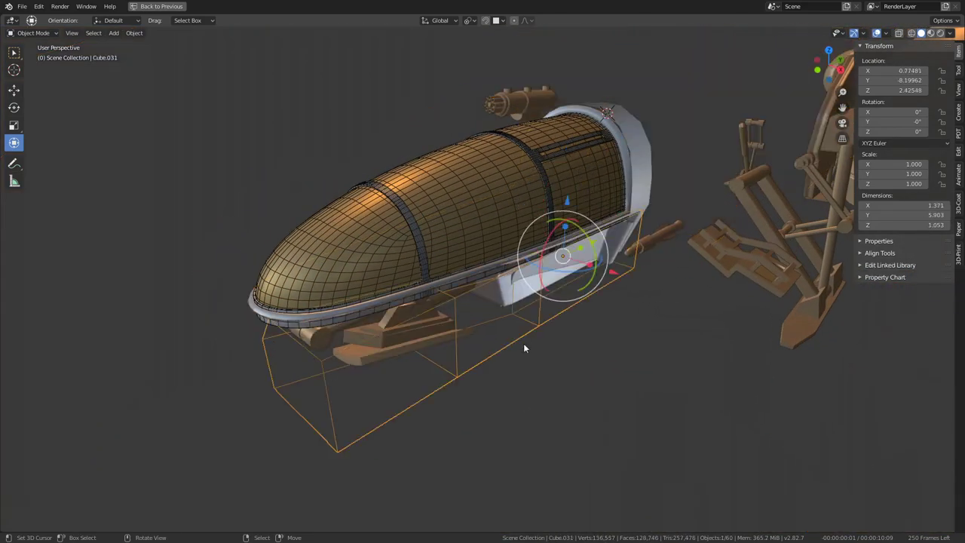
key(Delete)
- Delete the canopy glass, Jet.082 seat panels and the knob, then select Cube.030
scroll(481, 178, up, 3)
mouse_move(480, 184)
middle_down()
mouse_move(389, 218)
mouse_move(352, 212)
mouse_move(488, 201)
mouse_move(454, 173)
mouse_move(563, 152)
mouse_move(610, 157)
mouse_move(568, 132)
mouse_move(525, 253)
mouse_move(410, 230)
mouse_move(451, 200)
middle_up()
click(489, 201)
key(Delete)
scroll(488, 201, up, 4)
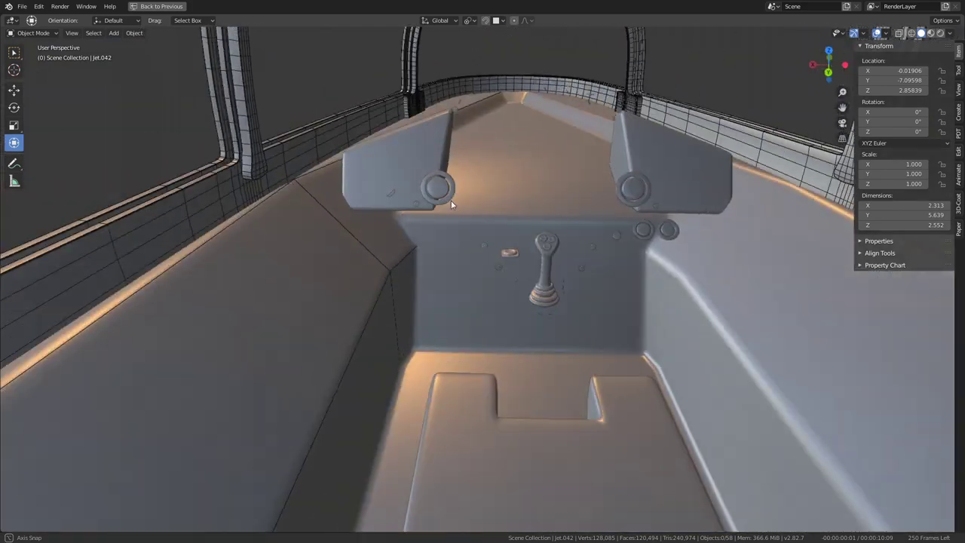
click(439, 141)
key(Delete)
click(634, 188)
key(Delete)
mouse_move(628, 188)
middle_down()
mouse_move(507, 223)
mouse_move(618, 300)
mouse_move(687, 247)
mouse_move(393, 318)
middle_up()
click(392, 318)
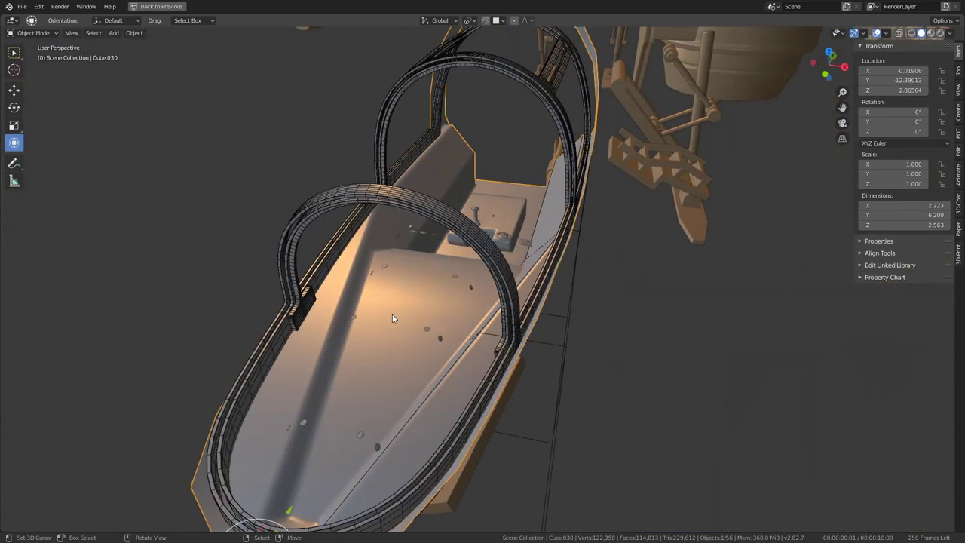
- Tidy the outliner, add a new empty collection, and rename Cube.030 to Test
key(ctrl+space)
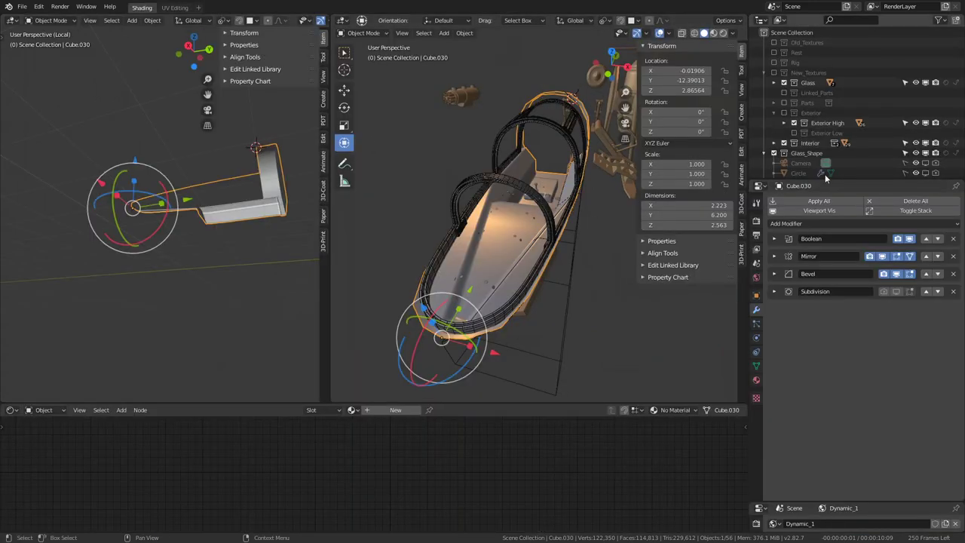
drag(828, 180, 828, 289)
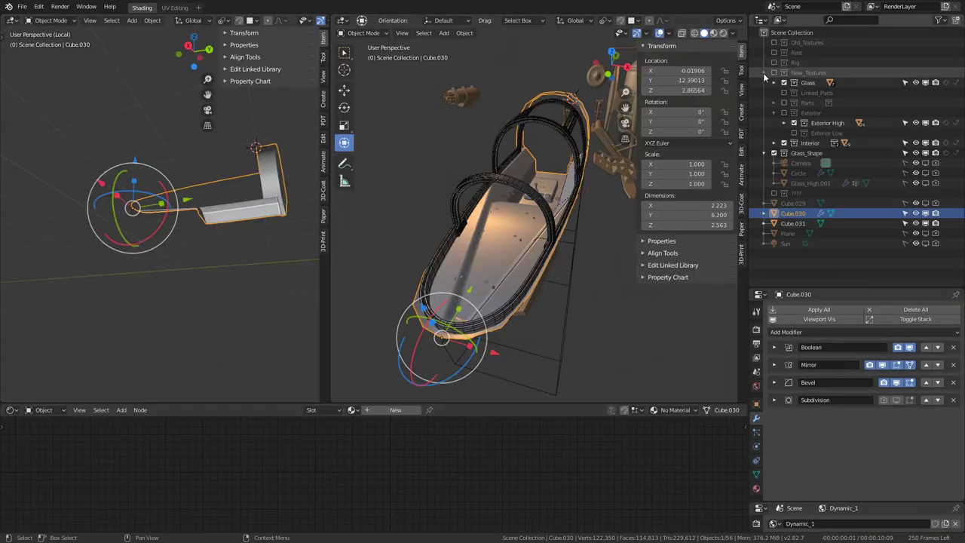
click(774, 72)
click(774, 82)
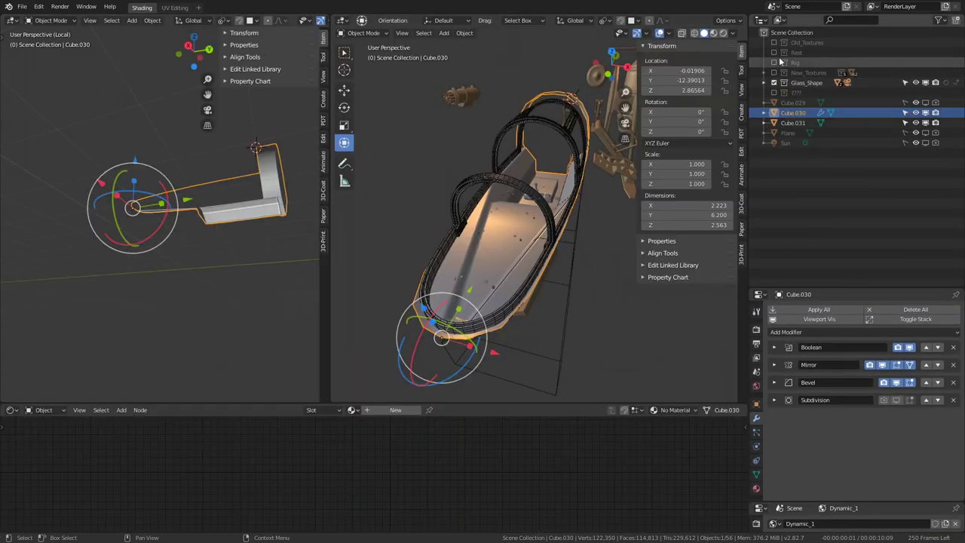
click(957, 20)
text(Test)
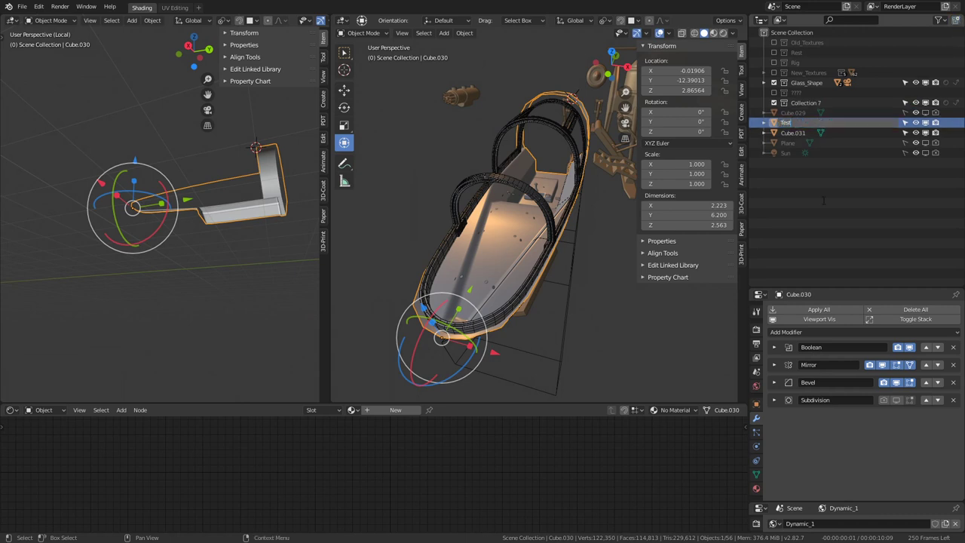
key(Return)
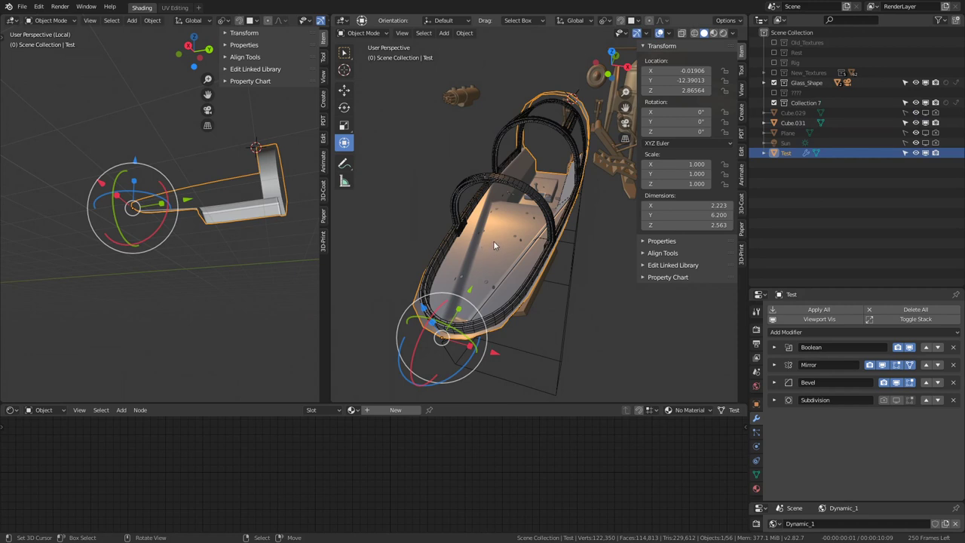
- Try moving Cube.031 and Test to another collection with M, dismissing the menu each time
click(561, 323)
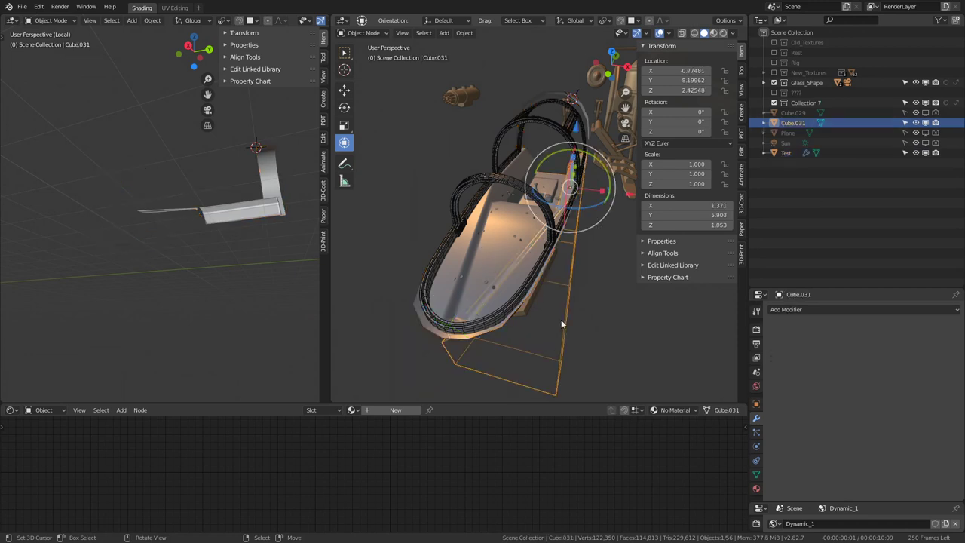
key(m)
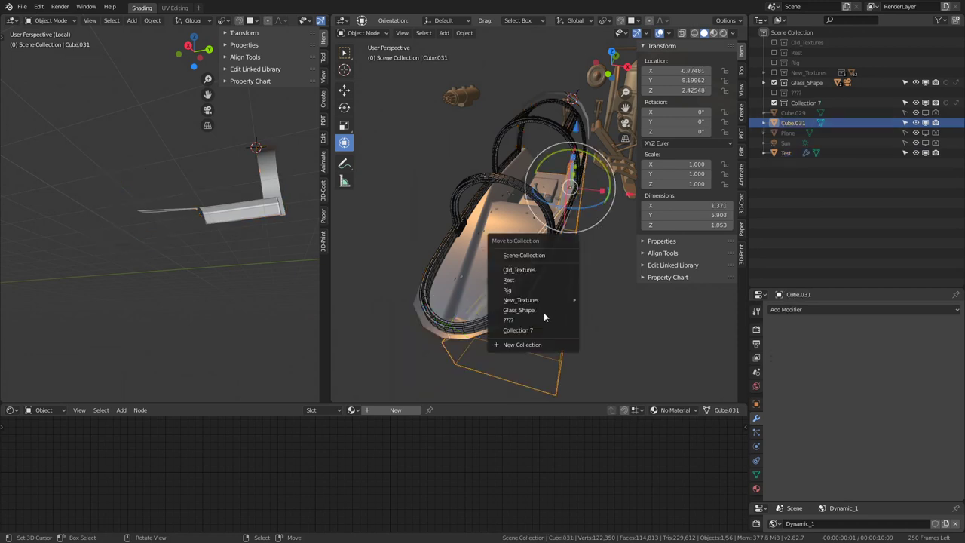
click(540, 330)
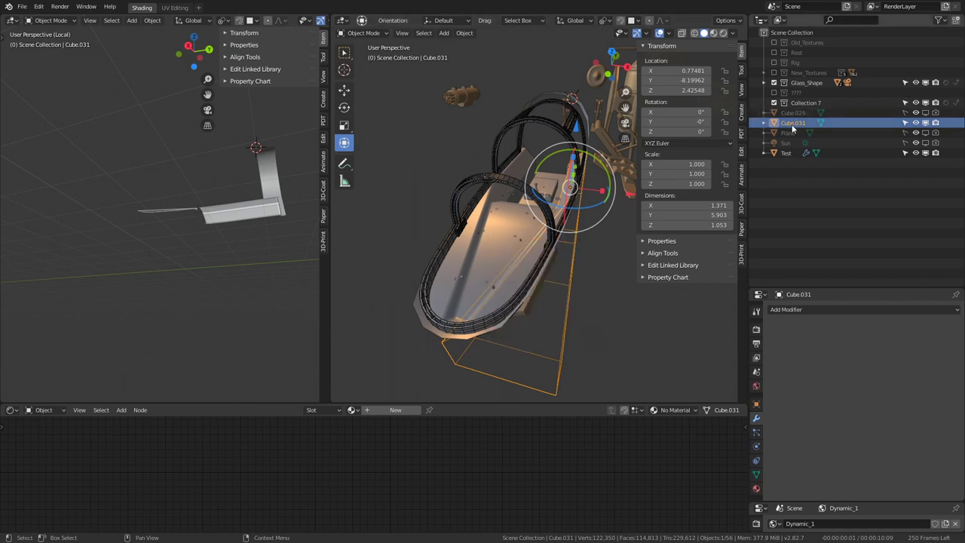
click(792, 150)
mouse_move(791, 150)
mouse_down()
mouse_move(807, 30)
mouse_move(807, 163)
mouse_up()
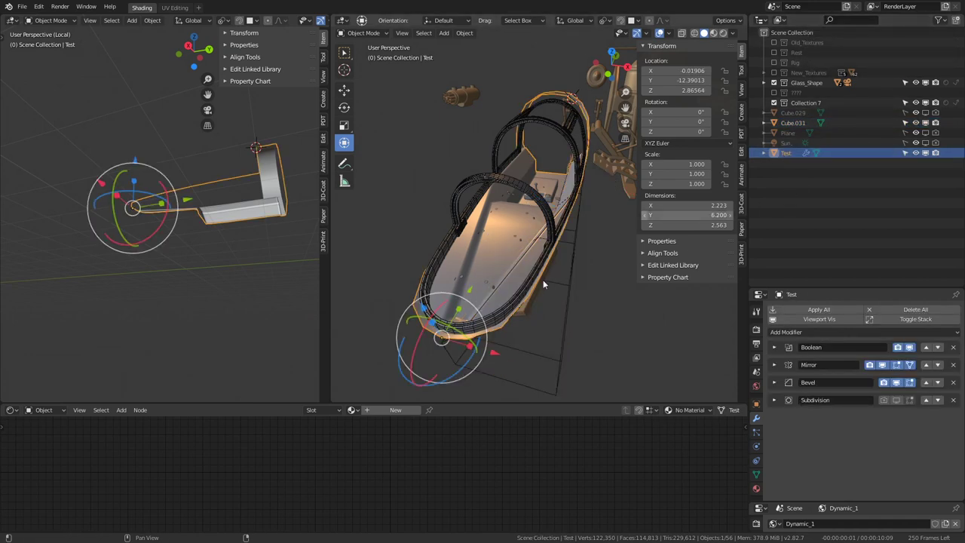
key(m)
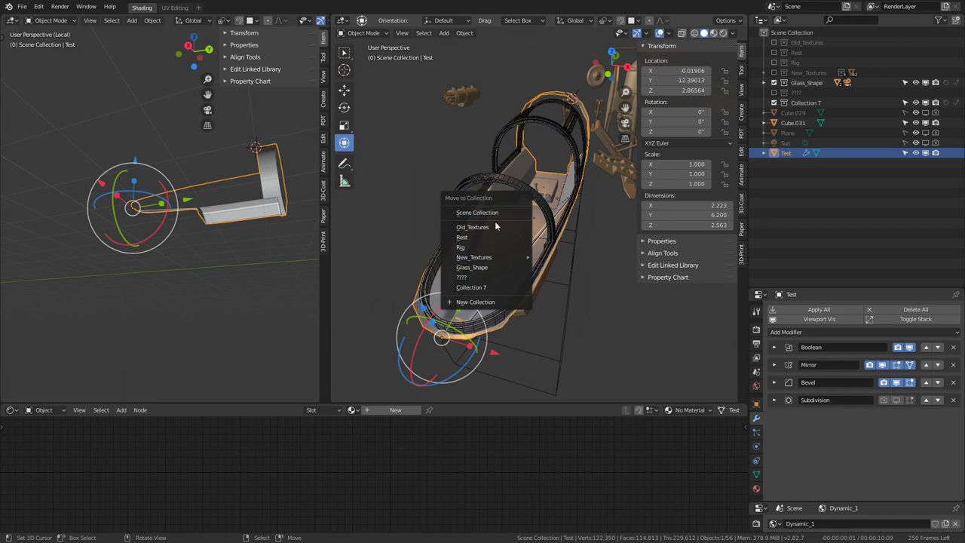
click(778, 142)
click(787, 153)
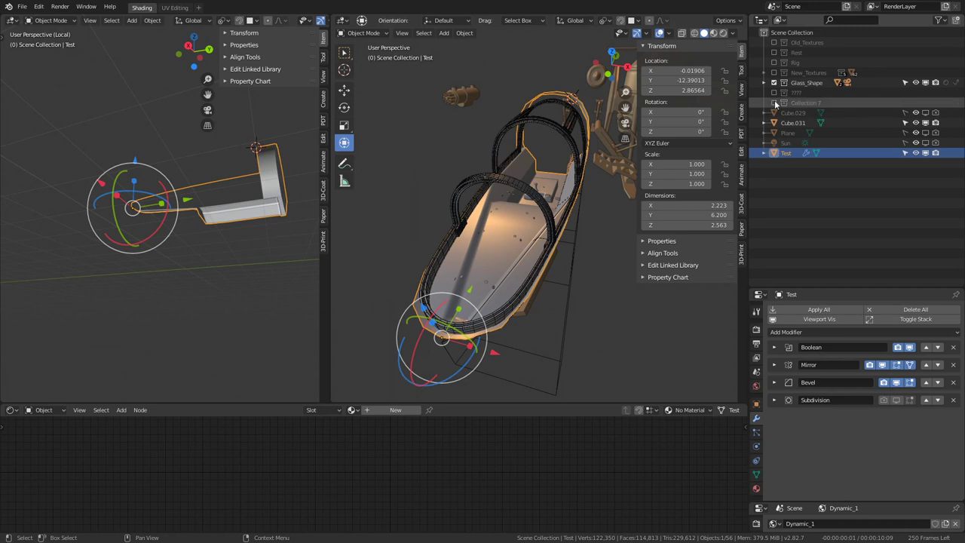
- Name the new collection Test and move the Test object and Cube.031 into it
click(813, 105)
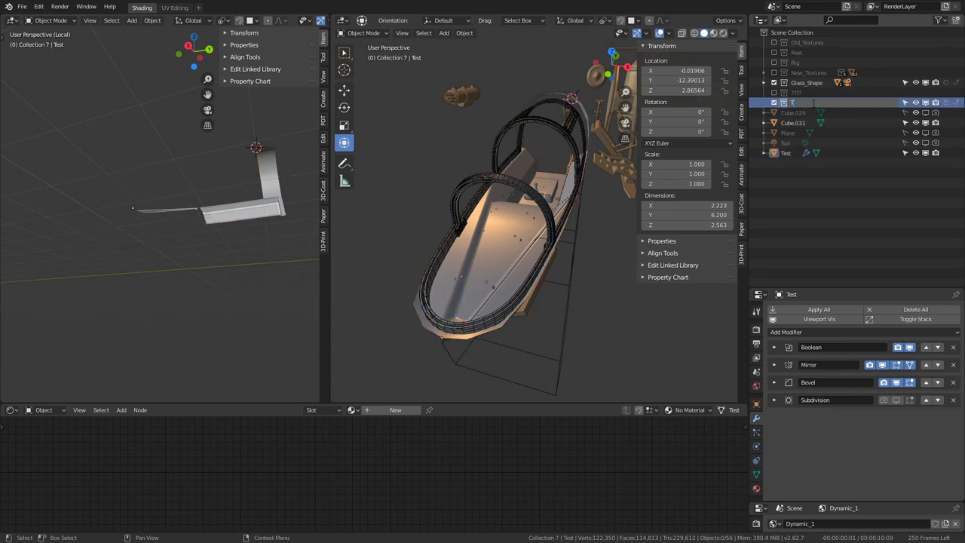
click(788, 153)
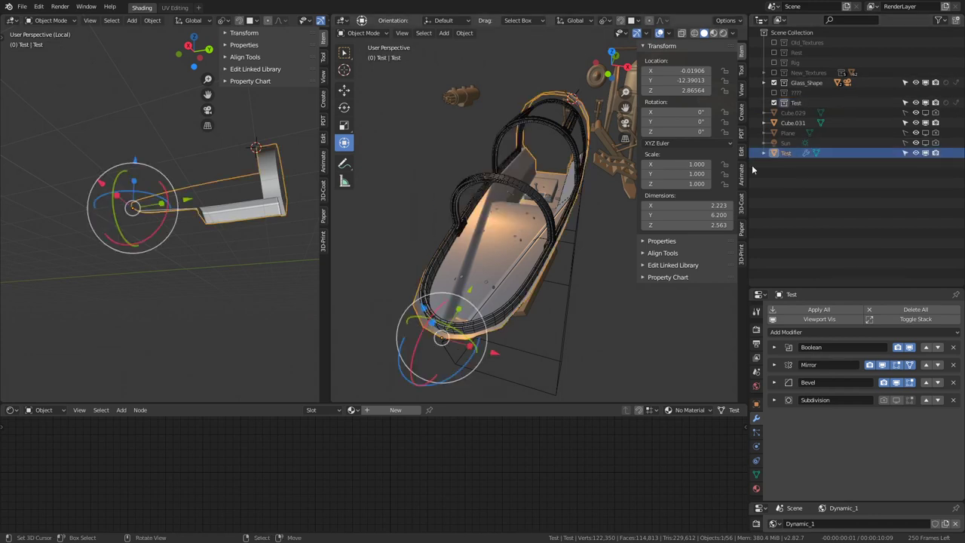
key(m)
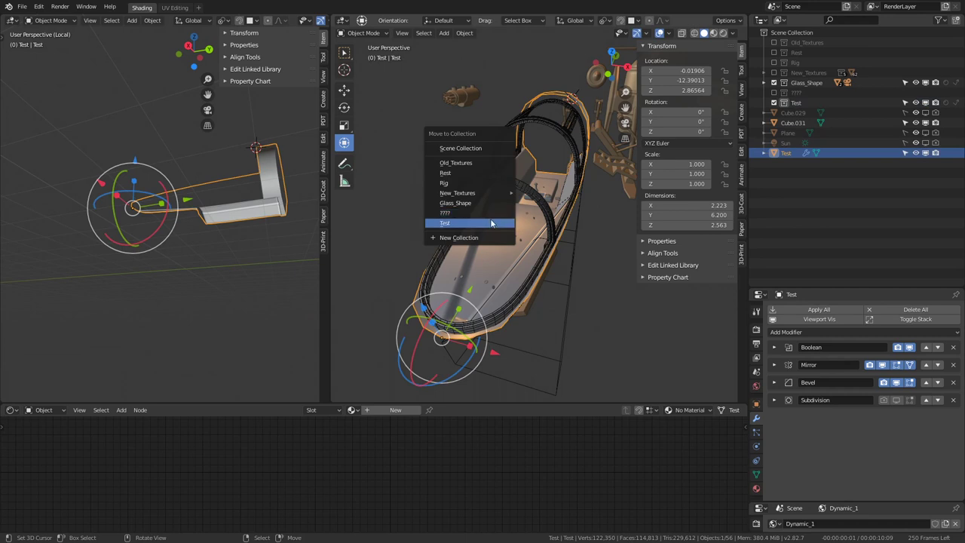
click(491, 224)
click(793, 133)
key(m)
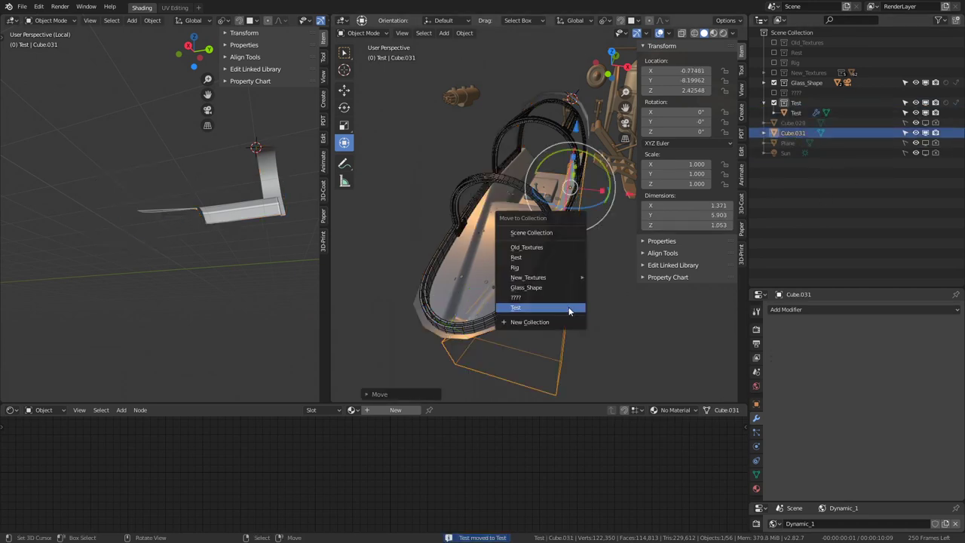
click(569, 311)
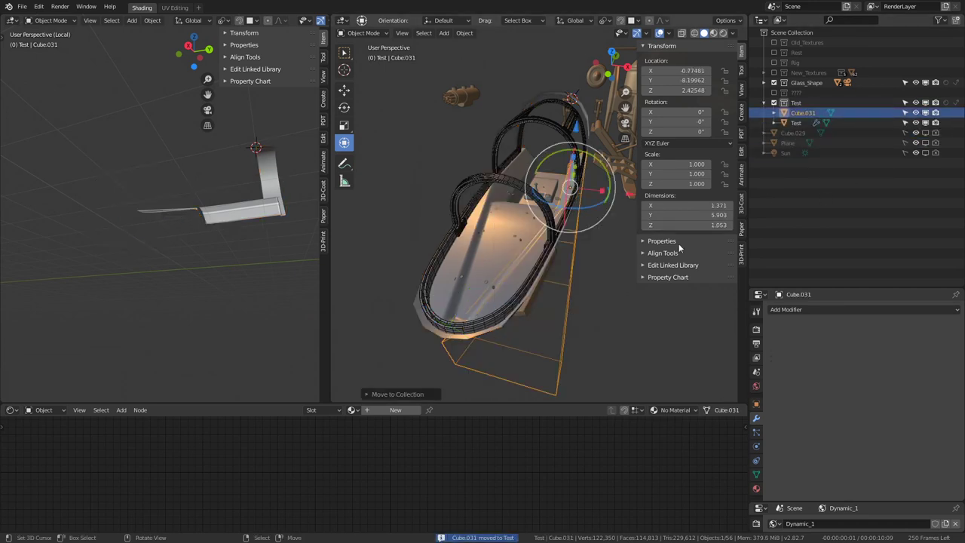
- Toggle collection visibility, hiding New_Textures, showing Glass_Shape and Test, and select Test
click(773, 102)
mouse_move(551, 264)
middle_down()
mouse_move(518, 284)
mouse_move(507, 254)
mouse_move(536, 193)
mouse_move(626, 142)
middle_up()
click(536, 193)
click(547, 211)
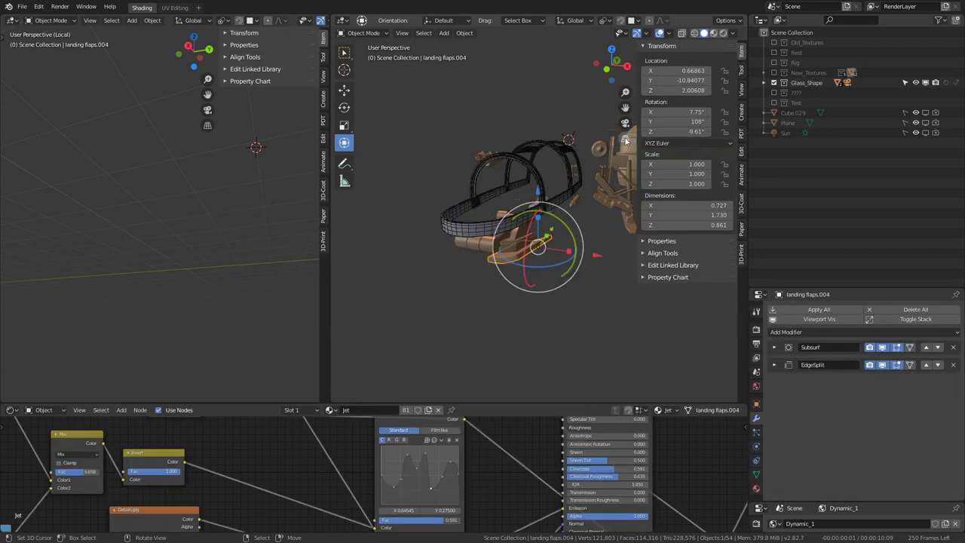
click(775, 82)
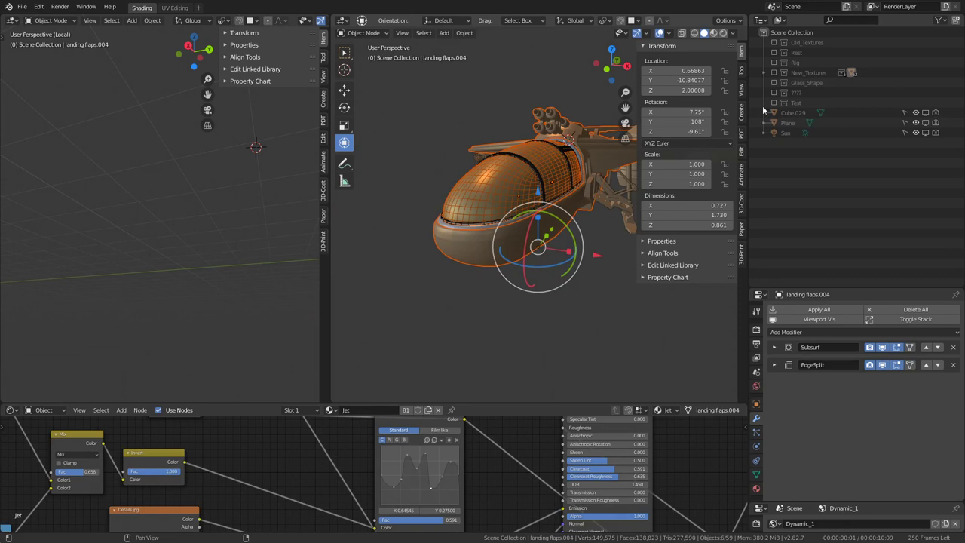
click(761, 73)
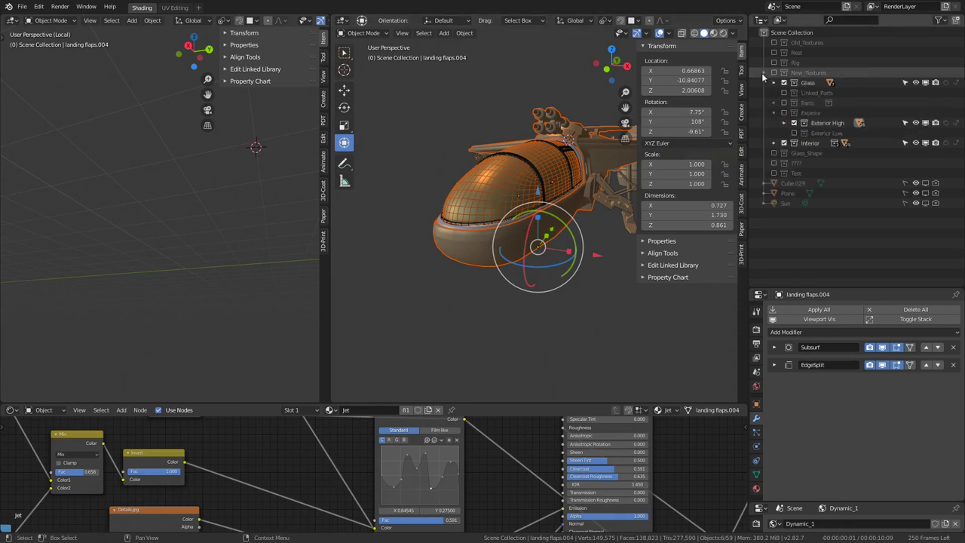
click(762, 72)
click(775, 71)
click(774, 102)
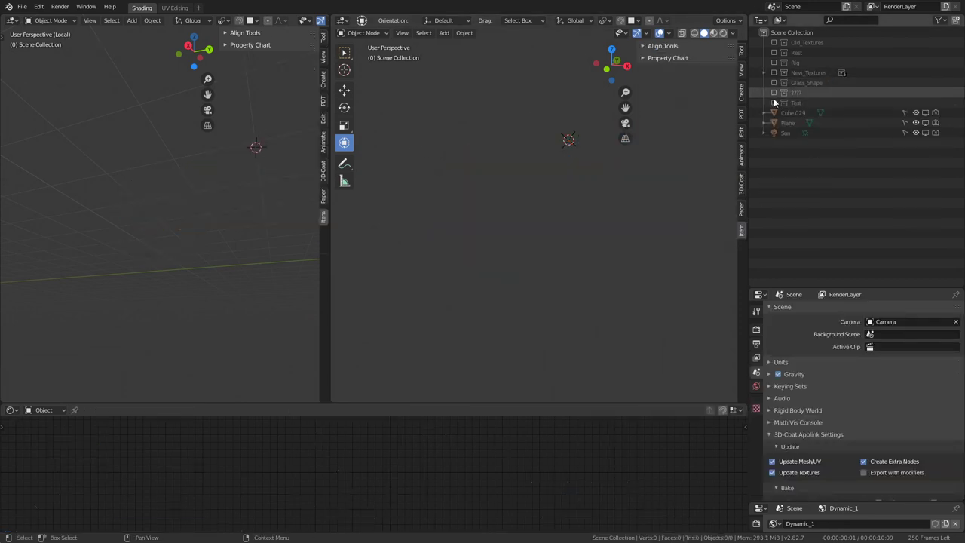
key(alt+a)
mouse_move(520, 216)
middle_down()
mouse_move(727, 163)
mouse_move(485, 187)
middle_up()
click(491, 187)
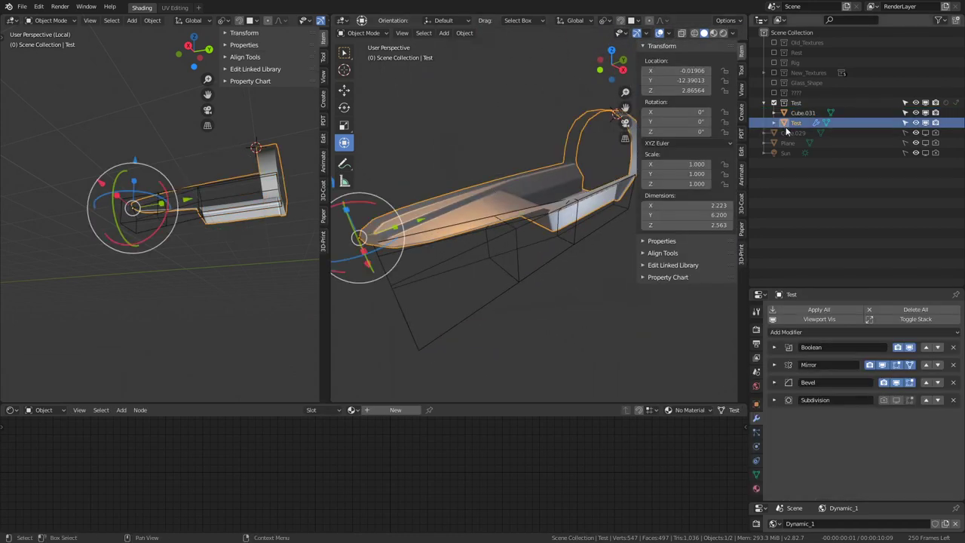
- Cycle visibility of the remaining collections, ending with Exterior High shown around Test
click(775, 92)
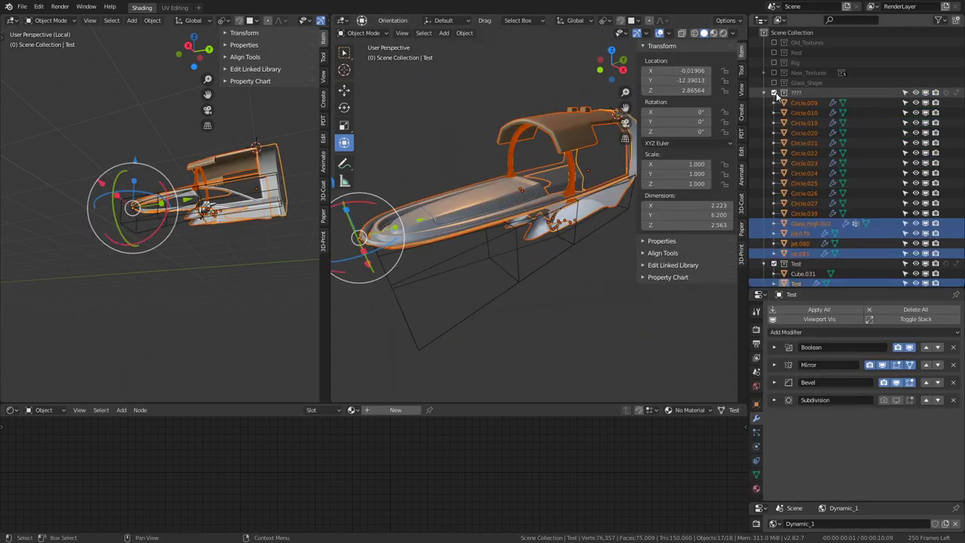
click(774, 92)
click(773, 83)
click(774, 83)
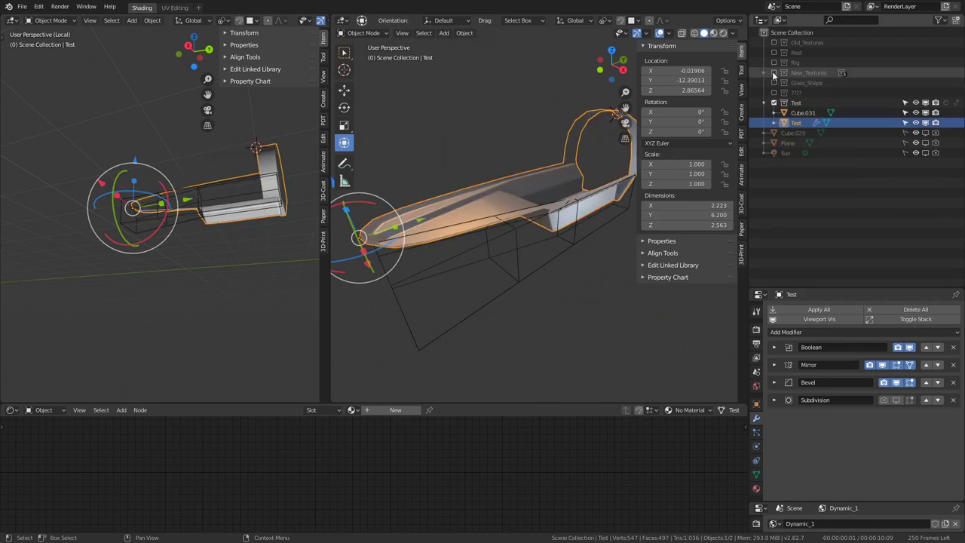
click(764, 71)
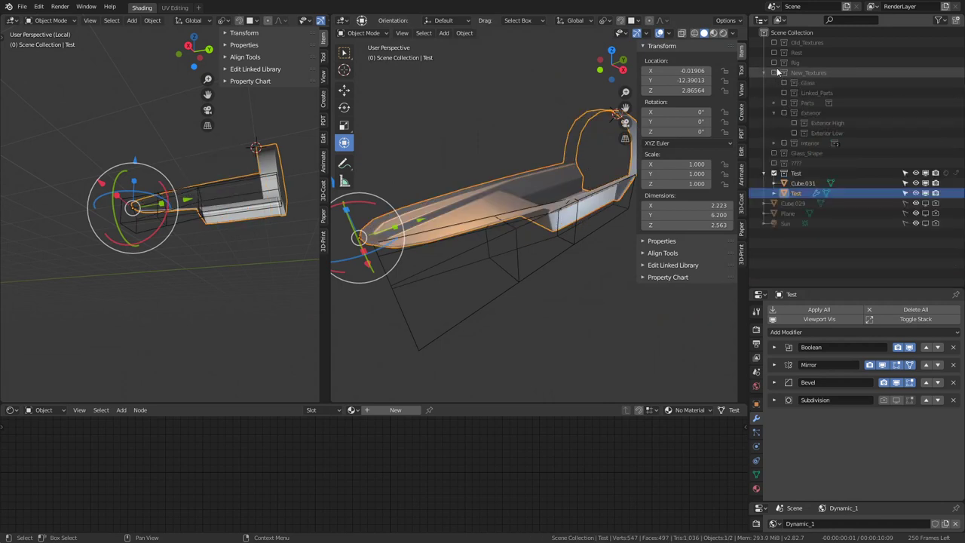
click(792, 133)
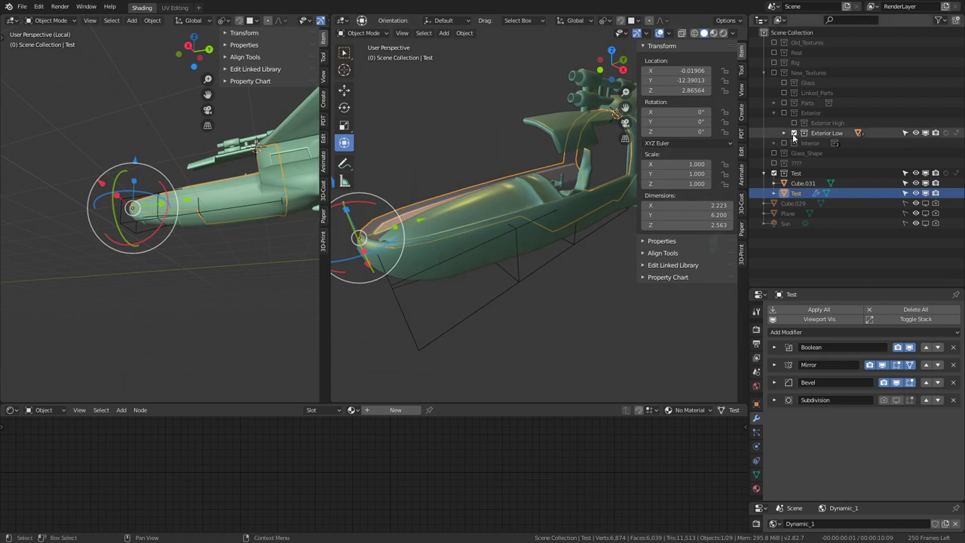
click(793, 133)
click(794, 123)
middle_drag(633, 234, 555, 226)
- Maximize the 3D view and navigate down into the cockpit, toggling Edit Mode on the tub
key(ctrl+space)
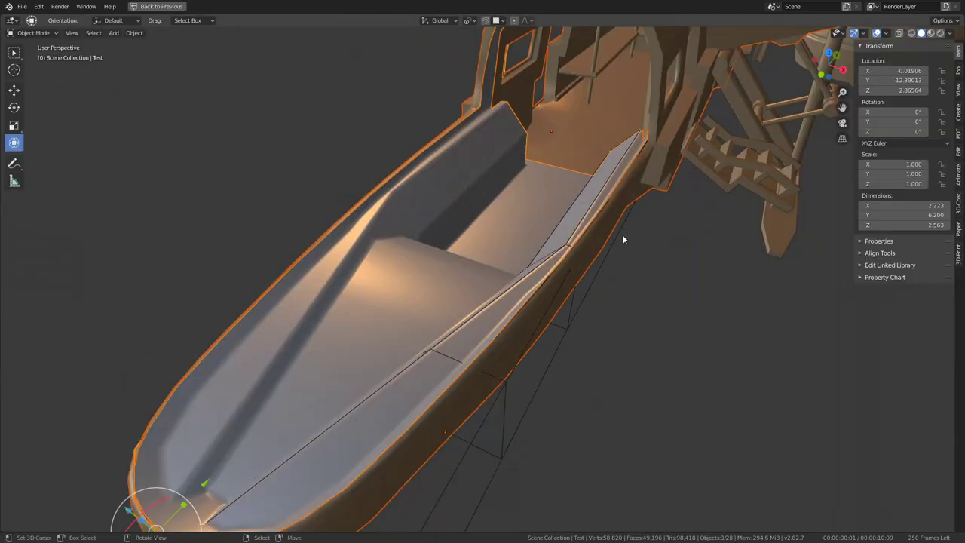
scroll(623, 235, down, 5)
scroll(444, 213, down, 4)
scroll(426, 195, up, 3)
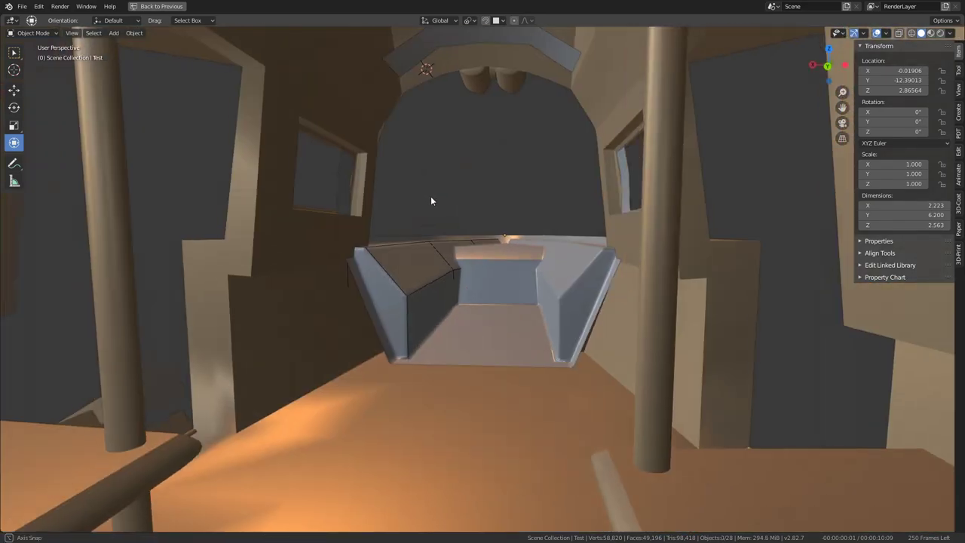
mouse_move(431, 196)
middle_down()
mouse_move(651, 234)
mouse_move(573, 271)
mouse_move(569, 327)
mouse_move(564, 265)
middle_up()
scroll(574, 272, up, 3)
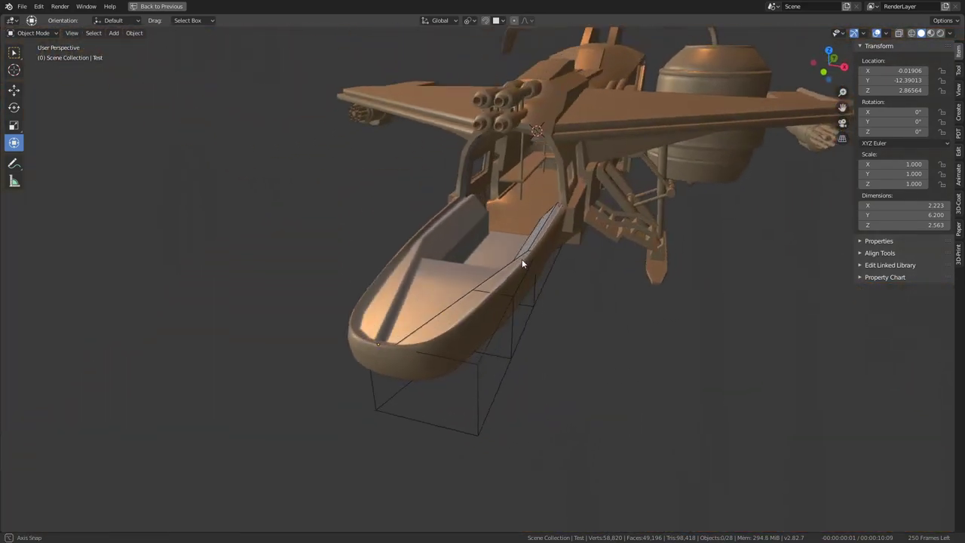
scroll(564, 265, down, 5)
click(680, 314)
key(Tab)
mouse_move(681, 317)
middle_down()
mouse_move(623, 251)
mouse_move(573, 301)
mouse_move(546, 355)
mouse_move(547, 276)
mouse_move(555, 298)
mouse_move(561, 273)
mouse_move(528, 264)
middle_up()
key(Tab)
key(Tab)
key(Tab)
key(Tab)
- In vertex select mode, pick the floor-step corner vertex and trial a move, cancelling it
click(520, 265)
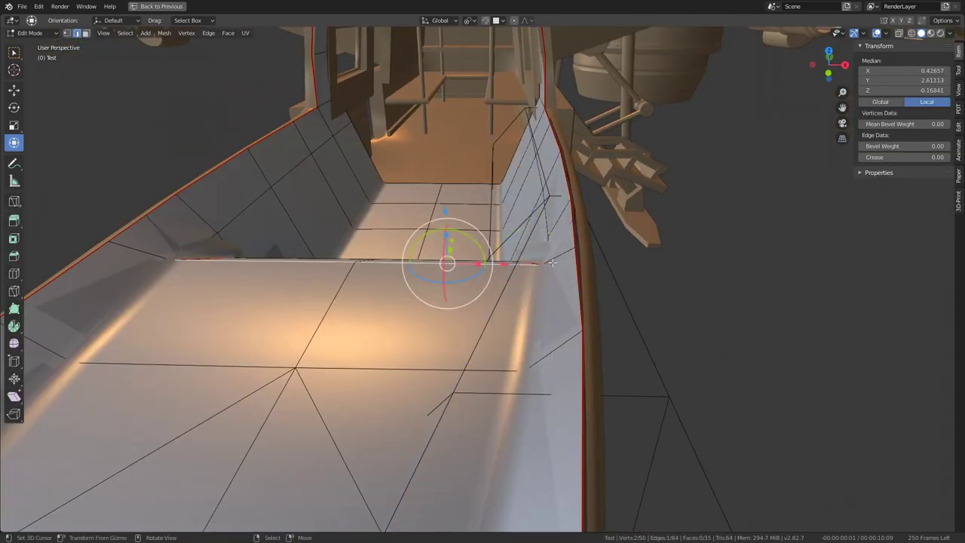
click(67, 33)
click(537, 262)
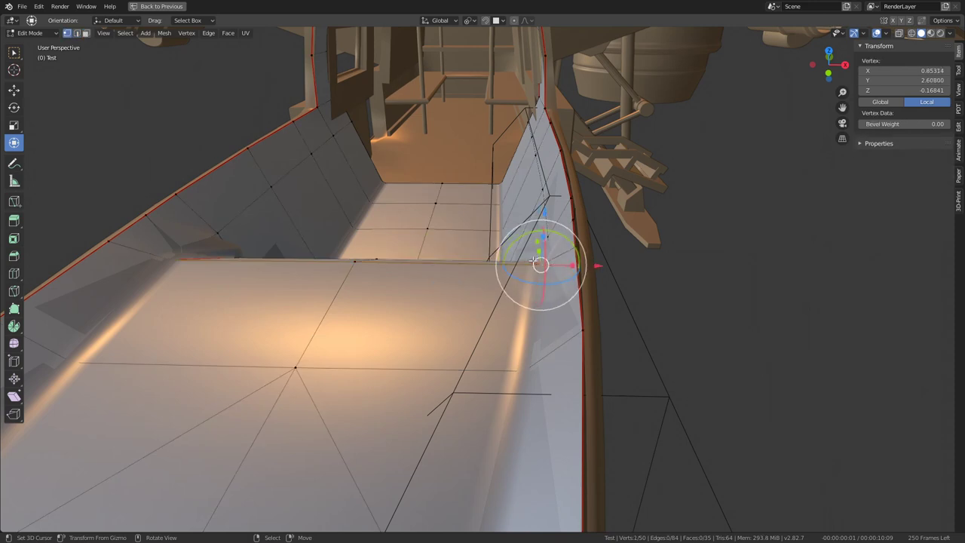
drag(606, 265, 611, 266)
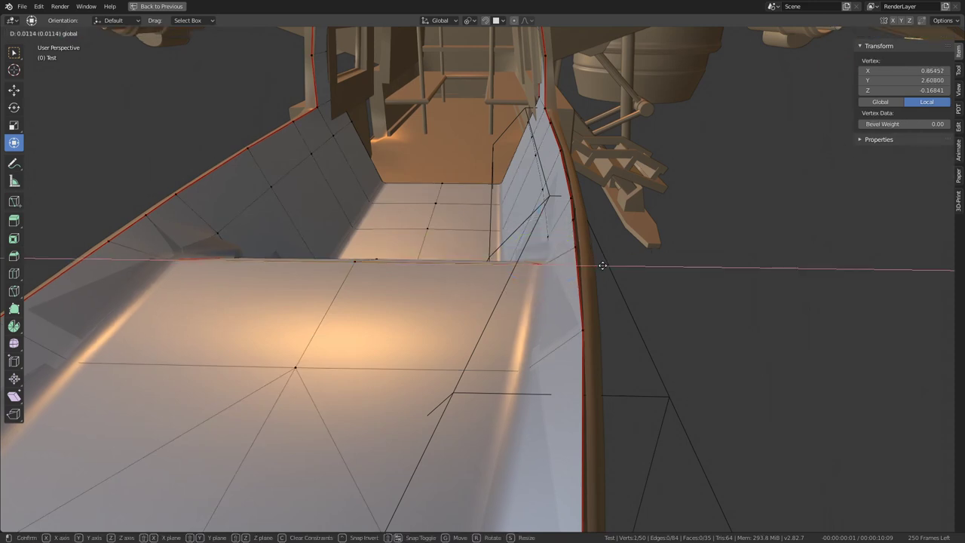
right_click(615, 267)
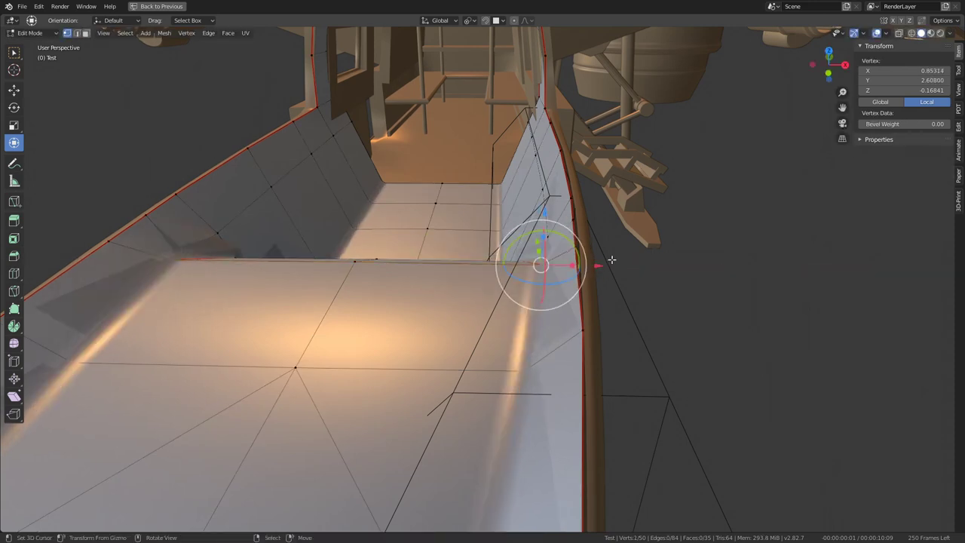
middle_drag(507, 198, 523, 288)
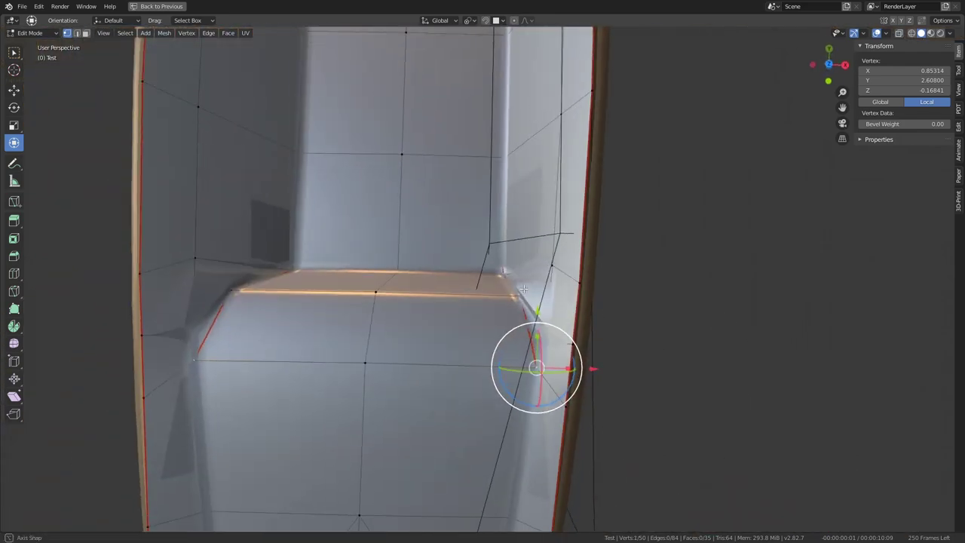
mouse_move(523, 289)
middle_down()
mouse_move(412, 298)
mouse_move(483, 272)
mouse_move(528, 302)
mouse_move(528, 269)
mouse_move(514, 284)
middle_up()
scroll(448, 247, down, 5)
key(Tab)
key(Tab)
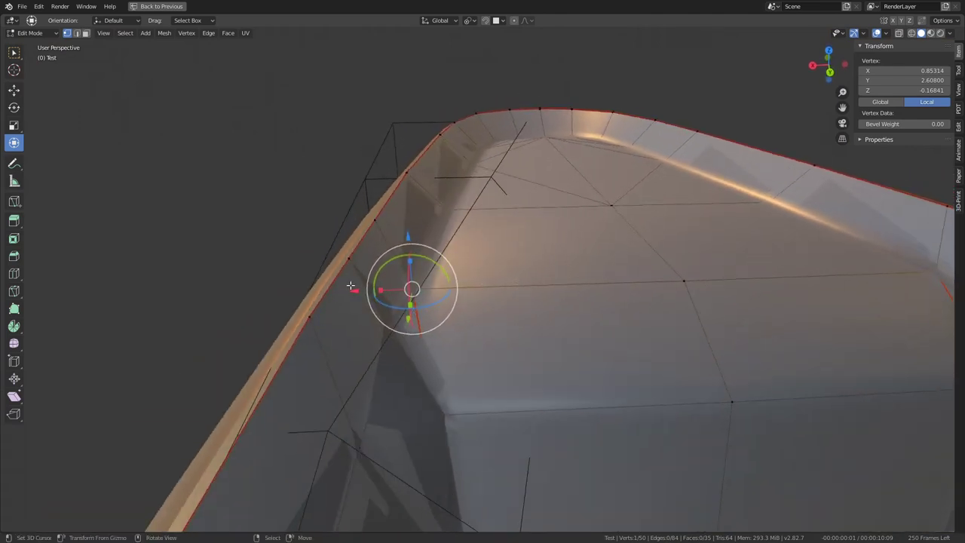
mouse_move(351, 286)
middle_down()
mouse_move(386, 291)
mouse_move(379, 317)
mouse_move(385, 285)
mouse_move(354, 279)
mouse_move(561, 315)
mouse_move(511, 301)
mouse_move(485, 308)
mouse_move(479, 340)
mouse_move(483, 306)
mouse_move(478, 339)
mouse_move(551, 312)
mouse_move(543, 373)
mouse_move(541, 336)
mouse_move(487, 287)
mouse_move(481, 292)
mouse_move(488, 275)
mouse_move(599, 378)
mouse_move(470, 330)
mouse_move(581, 332)
mouse_move(610, 282)
mouse_move(573, 331)
mouse_move(526, 288)
mouse_move(568, 321)
mouse_move(509, 299)
mouse_move(635, 319)
mouse_move(568, 277)
middle_up()
key(Tab)
key(Tab)
key(Tab)
key(Tab)
key(Tab)
key(Tab)
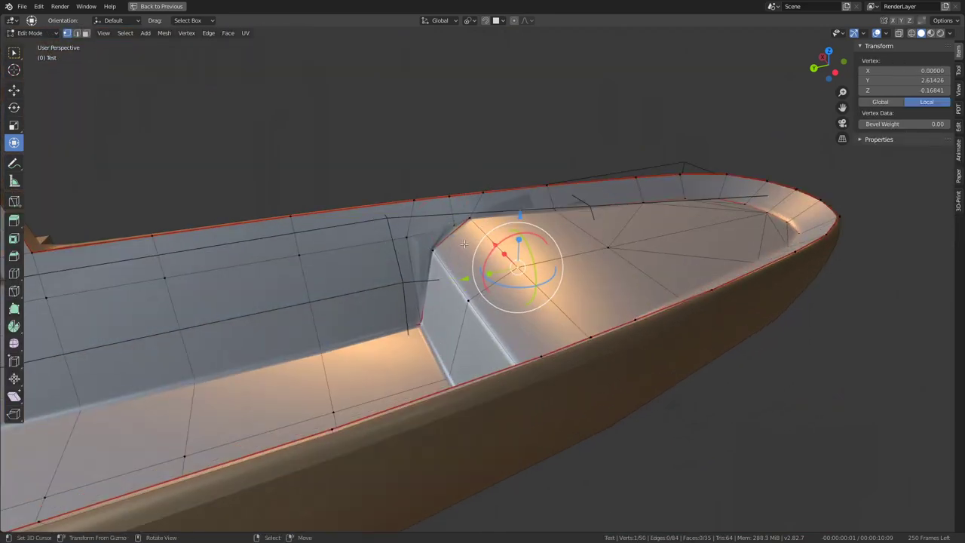
- Vertex-slide a cockpit-edge corner vertex along its edge to a new position
mouse_move(510, 253)
middle_down()
mouse_move(381, 273)
mouse_move(395, 334)
mouse_move(483, 316)
mouse_move(619, 265)
mouse_move(621, 233)
mouse_move(483, 271)
middle_up()
scroll(422, 264, up, 3)
click(394, 334)
key(g)
right_click(486, 266)
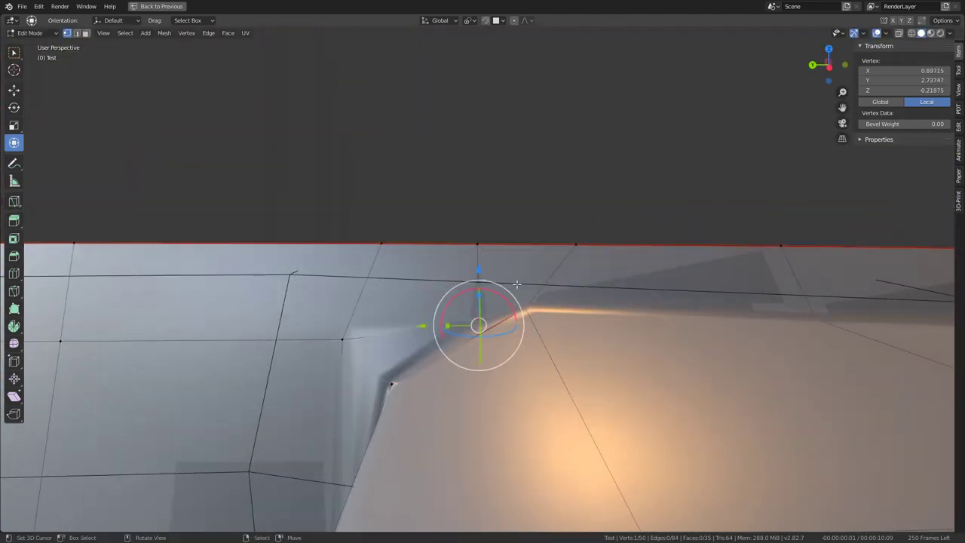
mouse_move(478, 322)
middle_down()
mouse_move(561, 291)
mouse_move(549, 319)
middle_up()
key(shift+v)
click(474, 345)
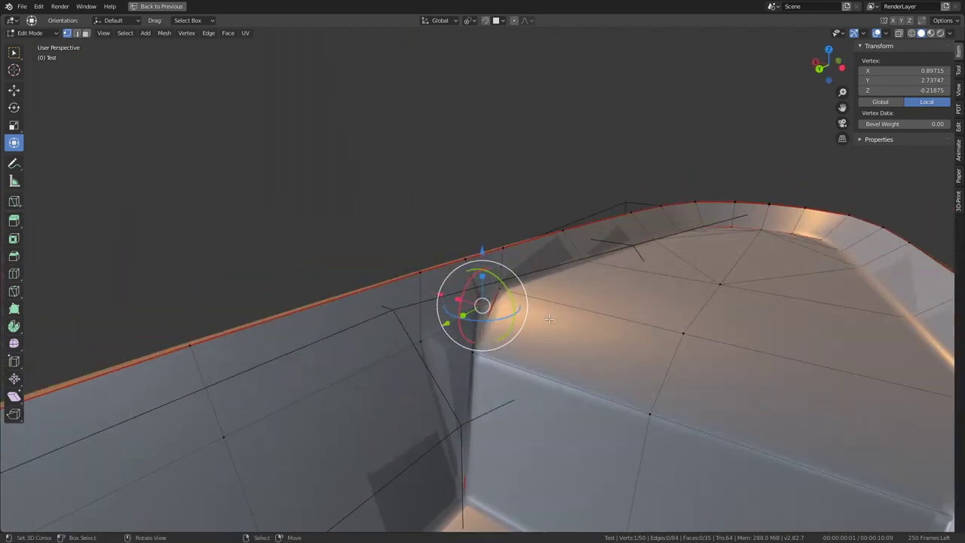
key(ctrl+space)
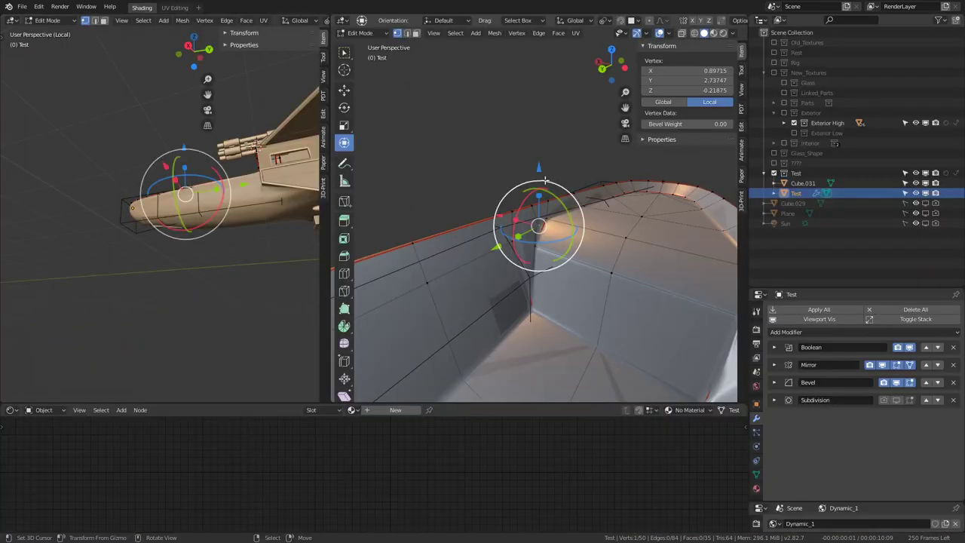
- Hide the tub's modifiers in the viewport and frame the step corner from the top
click(828, 320)
middle_drag(528, 241, 563, 234)
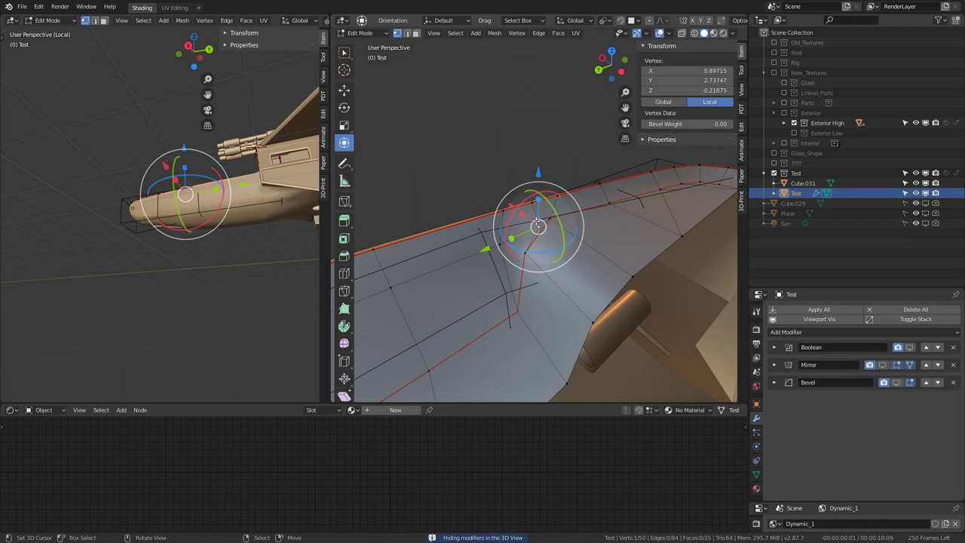
middle_drag(538, 225, 528, 263)
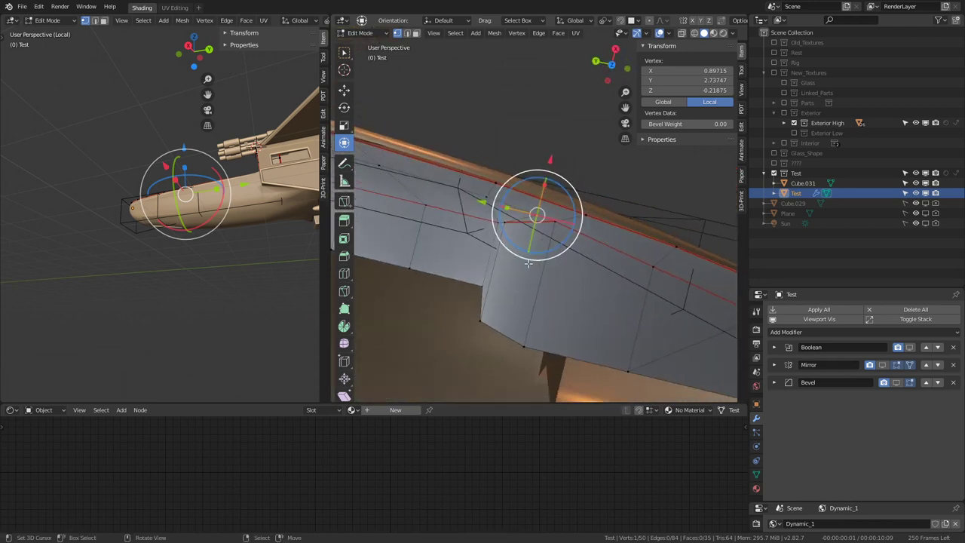
key(KP_7)
key(ctrl+space)
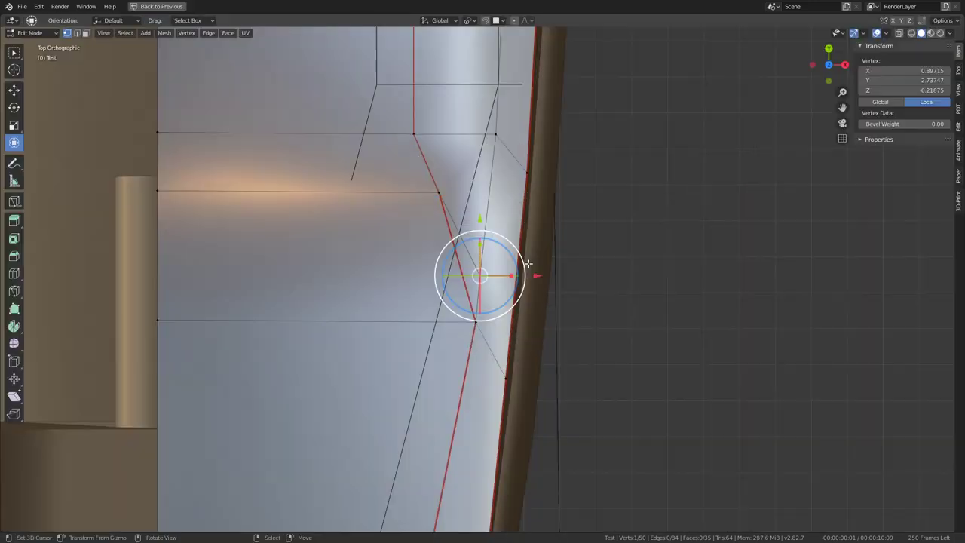
mouse_move(528, 264)
middle_down()
mouse_move(566, 188)
mouse_move(436, 363)
middle_up()
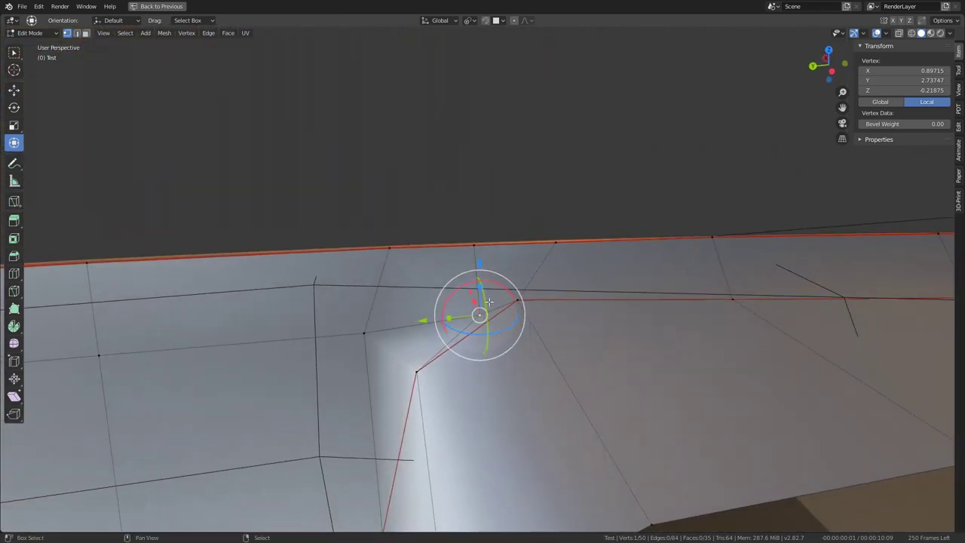
- Add a second corner vertex, flatten both to scale 0 along Y, and nudge them along X
shift+click(437, 362)
key(s)
key(y)
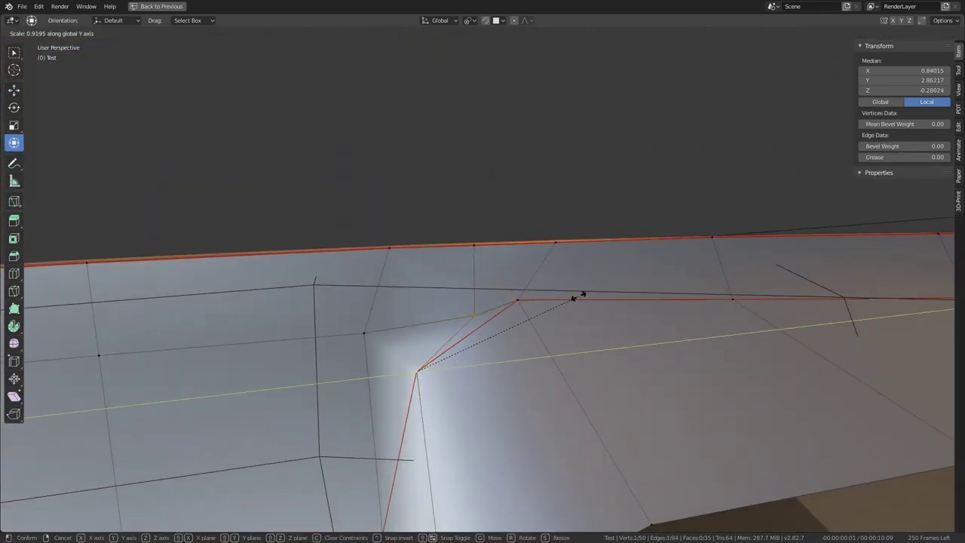
text(0)
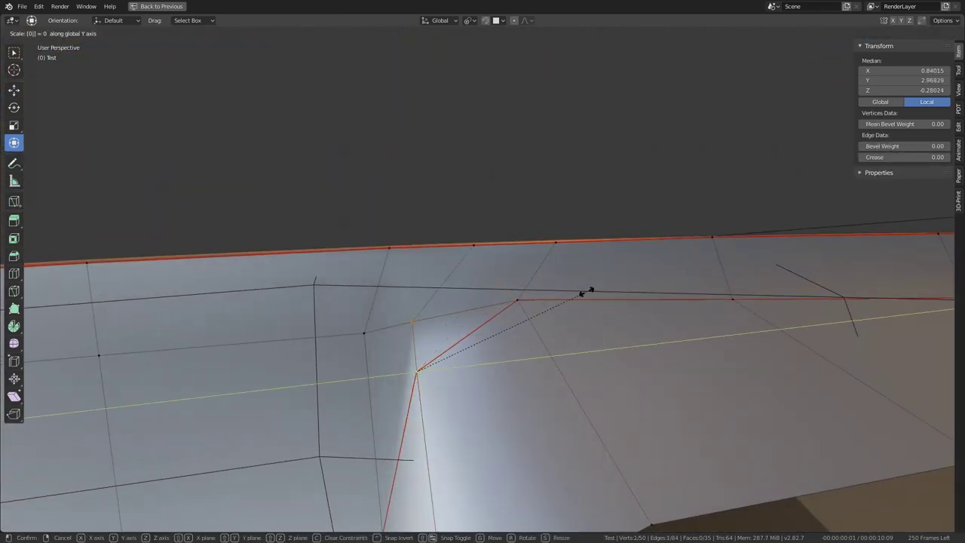
key(Return)
mouse_move(591, 292)
middle_down()
mouse_move(535, 319)
mouse_move(590, 279)
mouse_move(618, 280)
mouse_move(599, 310)
mouse_move(613, 360)
mouse_move(644, 342)
mouse_move(520, 383)
mouse_move(516, 367)
middle_up()
key(KP_7)
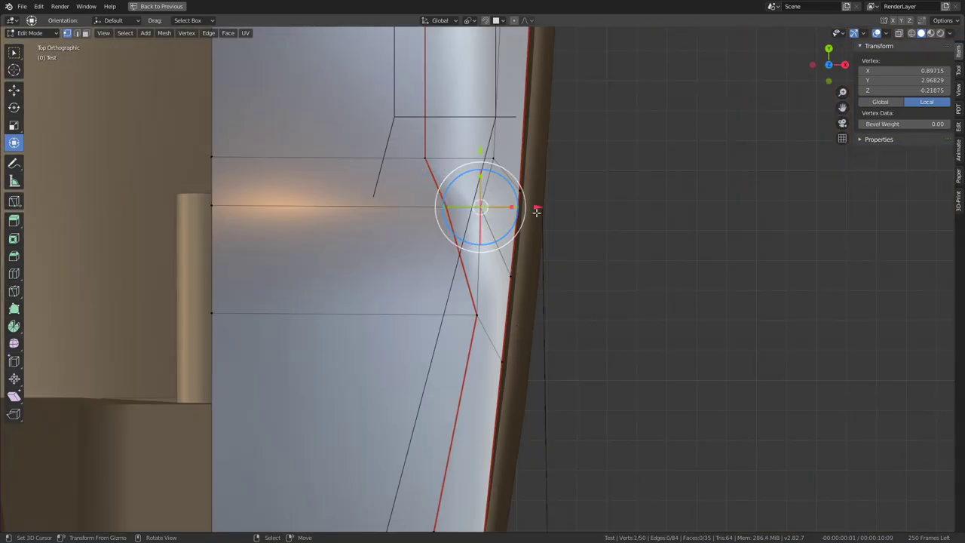
drag(536, 212, 541, 206)
mouse_move(541, 206)
middle_down()
mouse_move(491, 222)
mouse_move(531, 173)
mouse_move(643, 140)
middle_up()
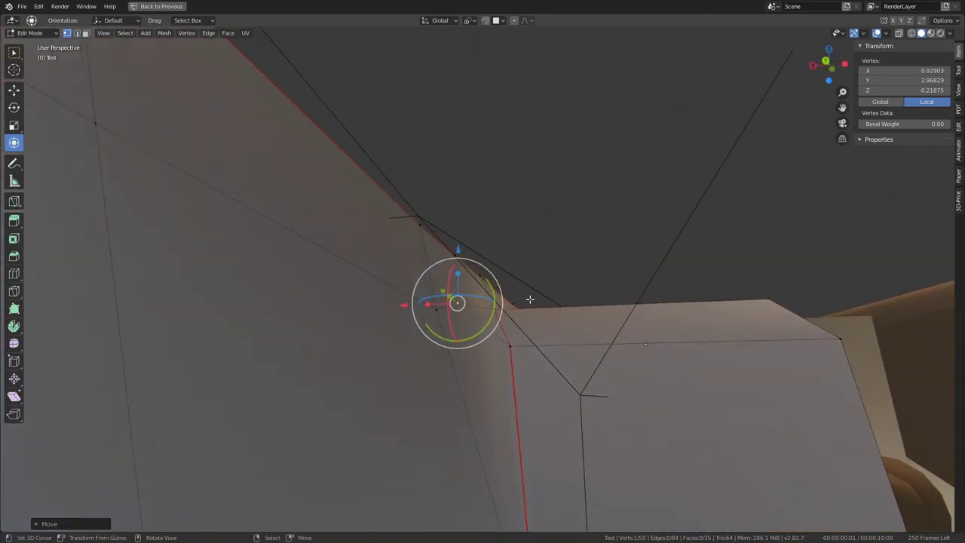
- Flatten the selected corner vertices to scale 0 along Z and then along X
key(s)
key(z)
text(0)
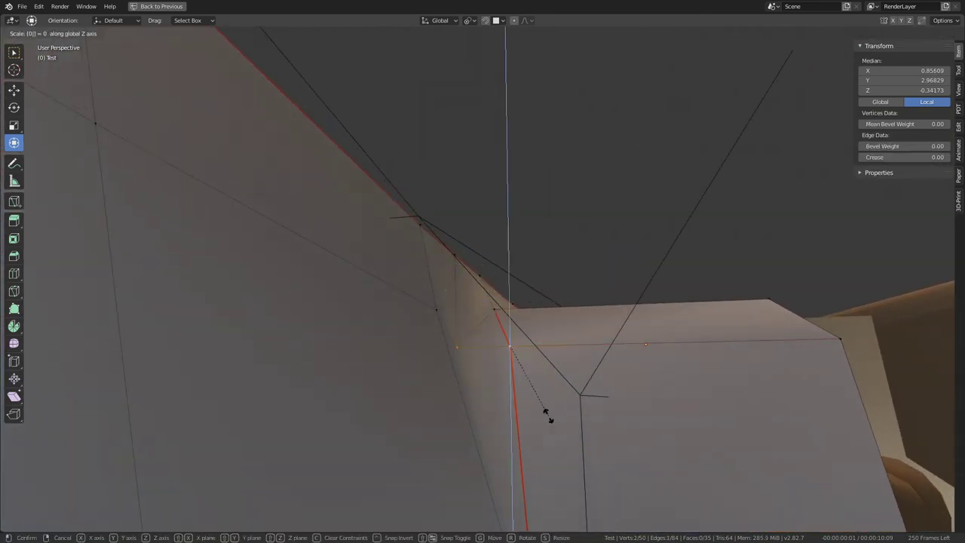
key(Return)
key(KP_7)
shift+scroll(586, 316, up, 1)
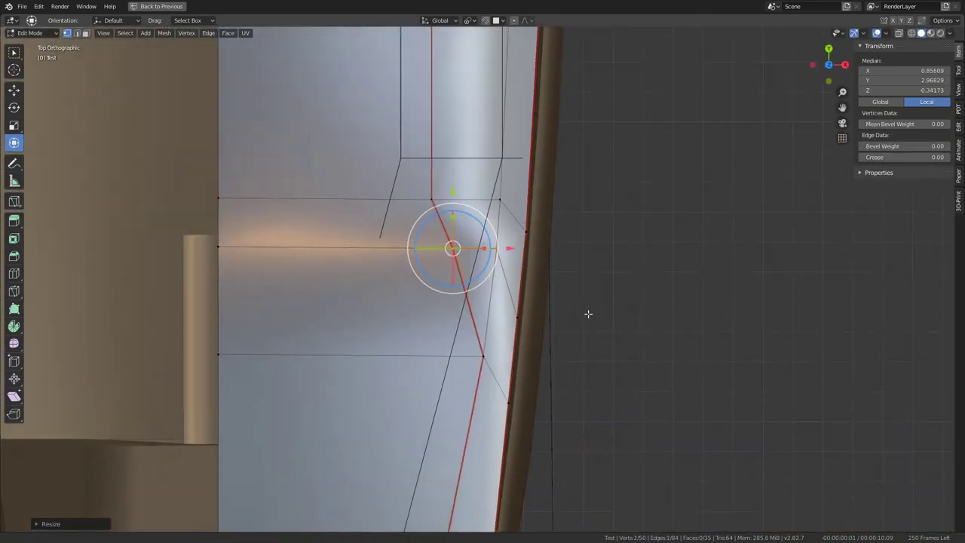
scroll(706, 263, up, 2)
key(s)
key(x)
key(0)
key(Return)
mouse_move(685, 272)
middle_down()
mouse_move(664, 230)
mouse_move(674, 229)
mouse_move(651, 242)
middle_up()
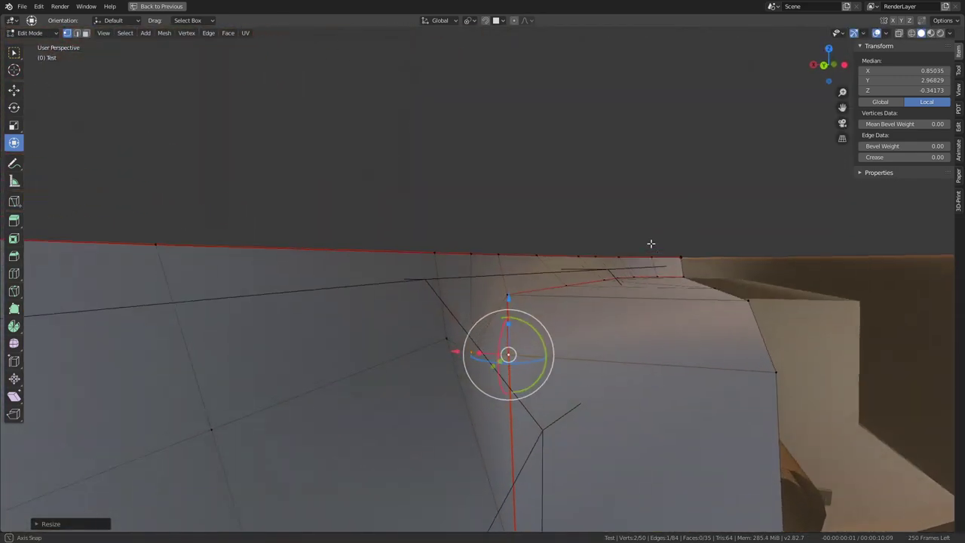
- Reposition a single vertex at the step corner, then return to Object Mode
click(496, 311)
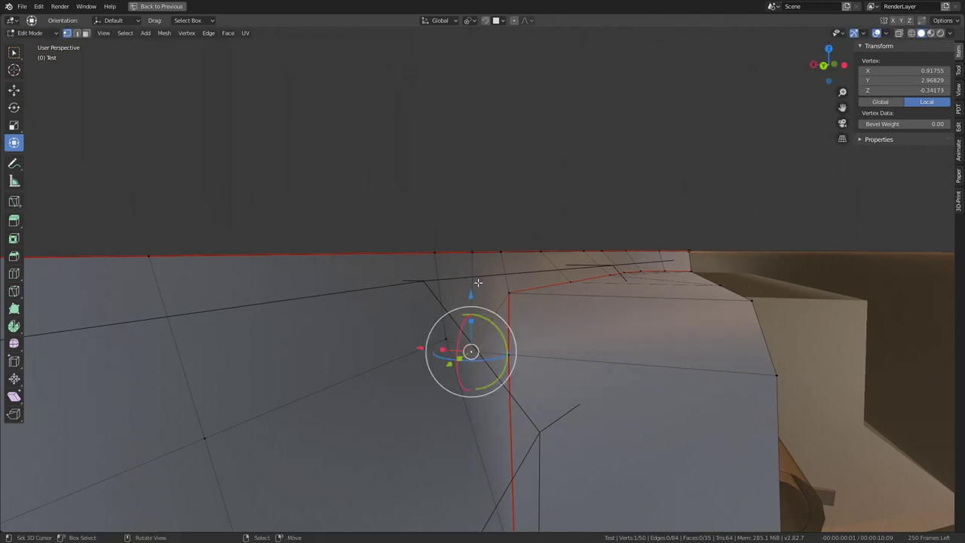
key(g)
click(509, 315)
middle_drag(463, 327, 544, 298)
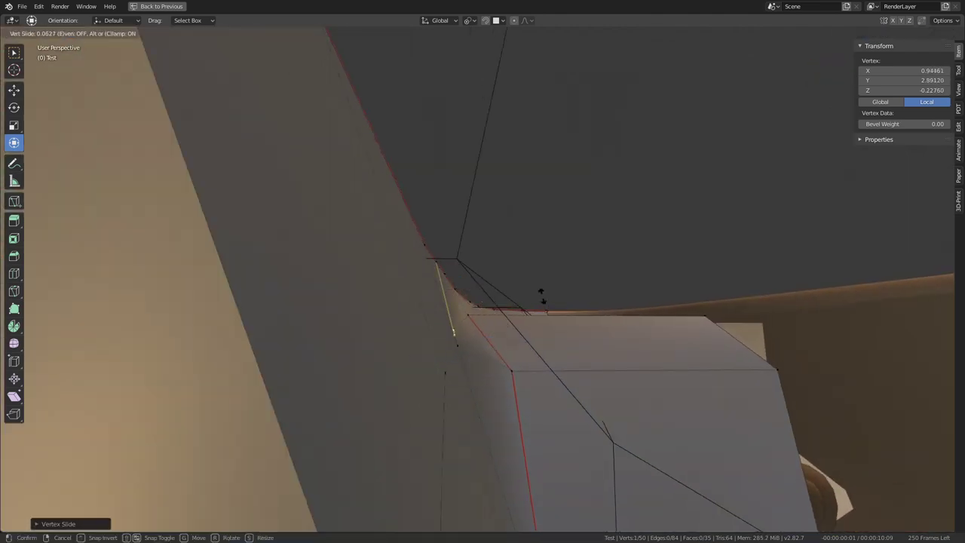
key(g)
mouse_move(541, 294)
middle_down()
mouse_move(504, 311)
mouse_move(333, 336)
mouse_move(545, 321)
mouse_move(414, 389)
mouse_move(453, 364)
mouse_move(472, 388)
mouse_move(442, 322)
middle_up()
click(524, 305)
scroll(546, 321, up, 4)
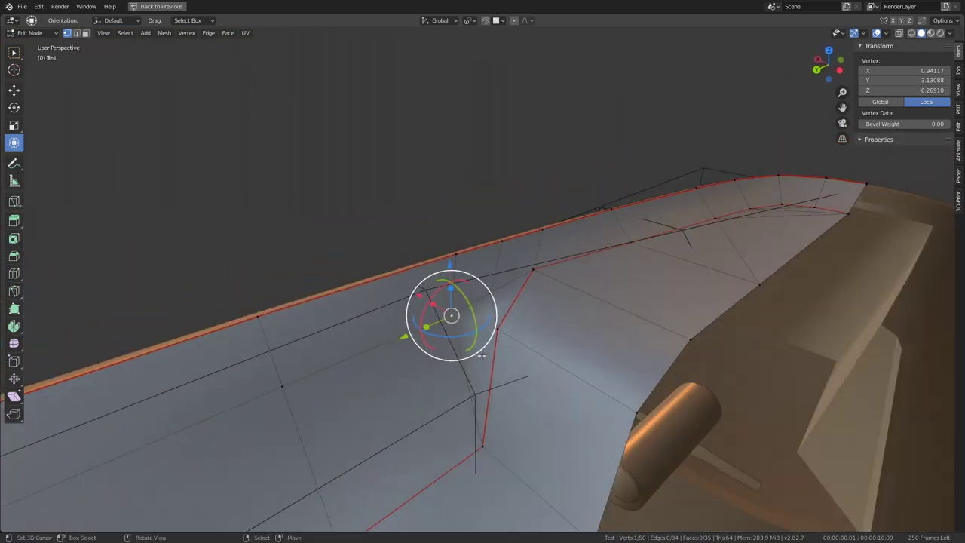
key(Tab)
key(ctrl+space)
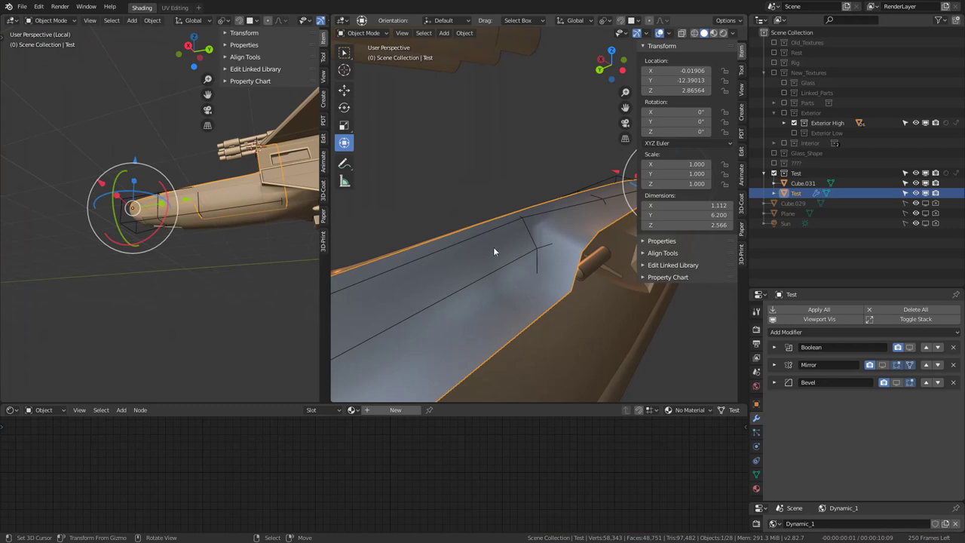
- Re-enable the Boolean and Bevel modifiers in the viewport and enlarge the 3D view
click(909, 348)
click(897, 382)
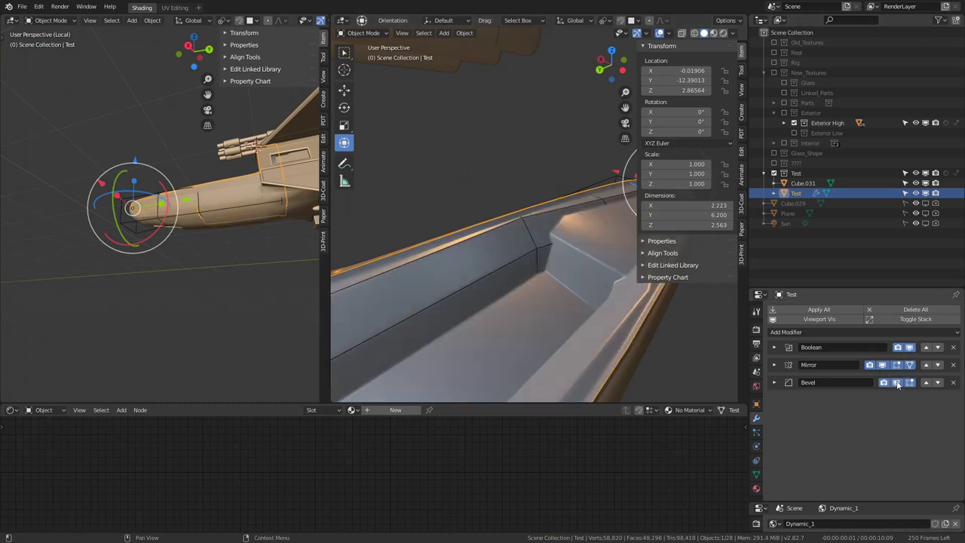
mouse_move(423, 252)
middle_down()
mouse_move(505, 224)
mouse_move(410, 222)
mouse_move(725, 301)
mouse_move(652, 299)
mouse_move(623, 323)
mouse_move(619, 271)
mouse_move(670, 267)
mouse_move(780, 282)
mouse_move(775, 379)
mouse_move(795, 250)
mouse_move(644, 297)
mouse_move(472, 282)
mouse_move(514, 344)
mouse_move(409, 356)
mouse_move(394, 314)
mouse_move(538, 335)
mouse_move(660, 259)
mouse_move(707, 324)
mouse_move(607, 320)
mouse_move(560, 268)
middle_up()
key(ctrl+space)
- Edit Cube.031, select its rim edge loop, and start a one-segment, 0.207-wide Bevel Edges
click(410, 356)
key(Tab)
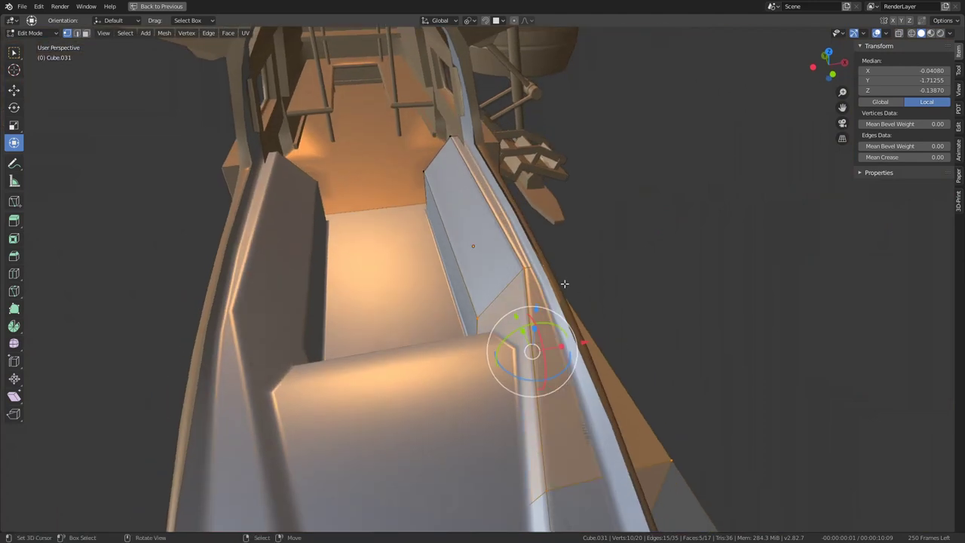
click(560, 268)
key(g)
key(x)
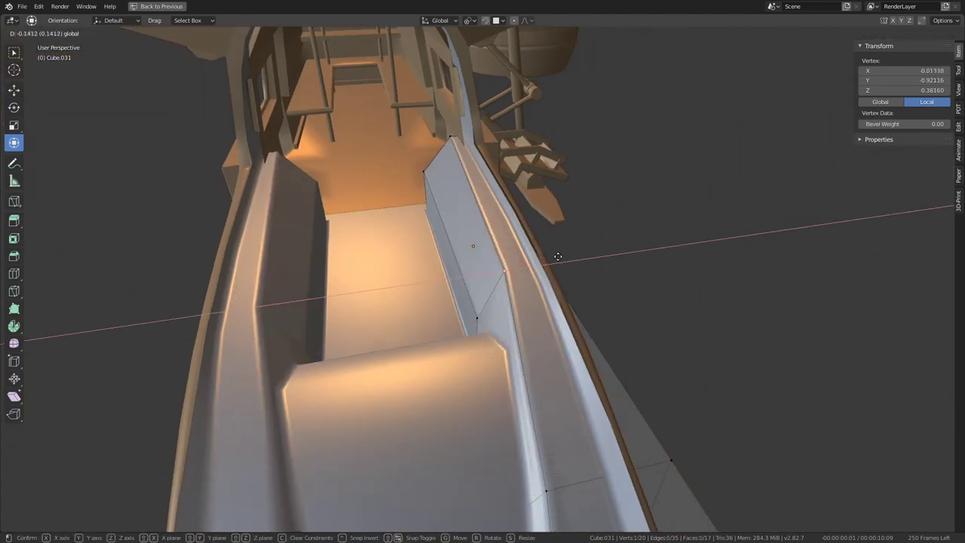
key(Escape)
mouse_move(558, 256)
middle_down()
mouse_move(495, 325)
mouse_move(517, 236)
middle_up()
alt+click(490, 294)
key(ctrl+e)
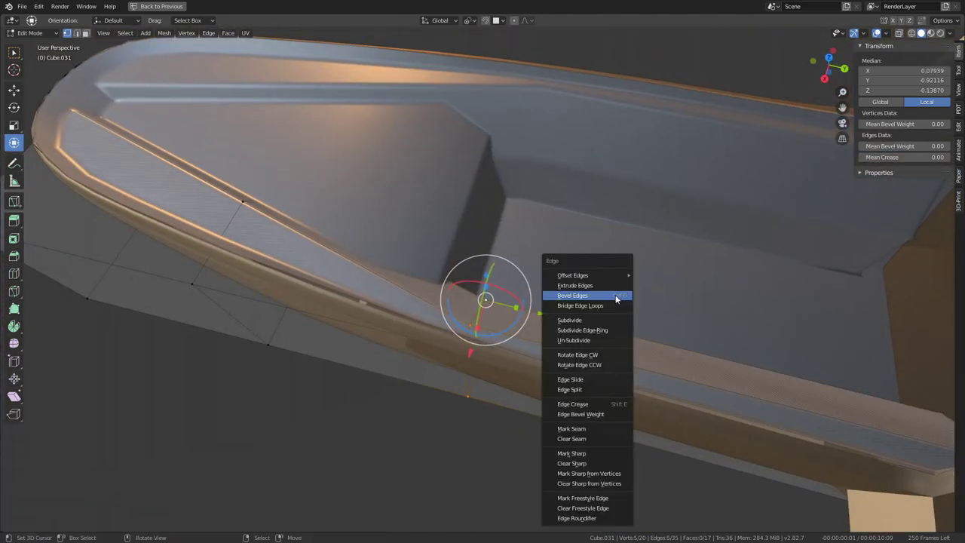
click(616, 299)
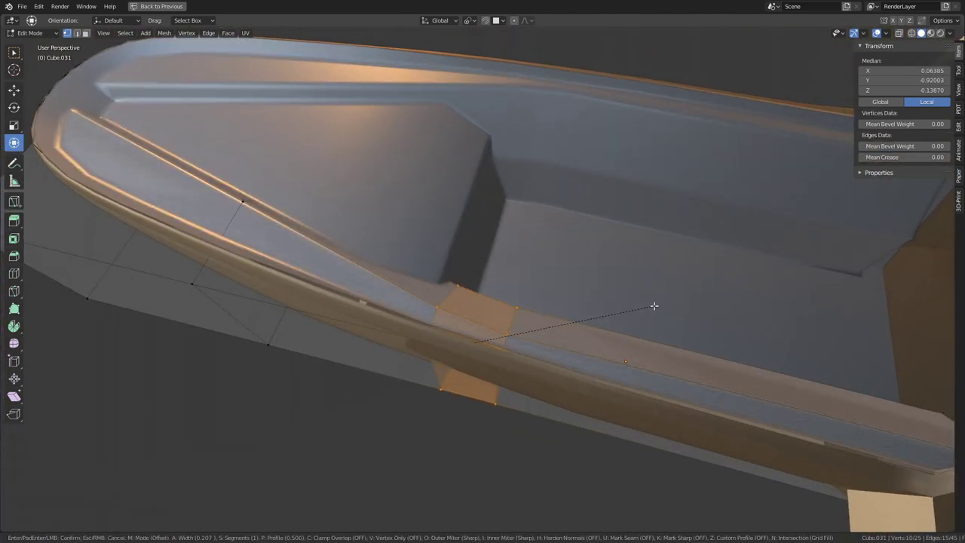
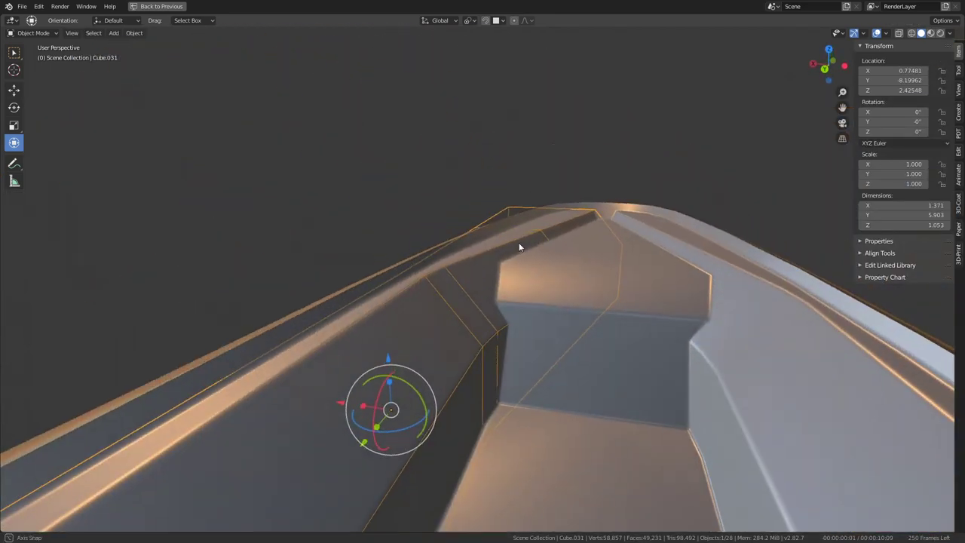
- Select an edge loop across the cutter and start an edge bevel, then cancel it
mouse_move(519, 243)
middle_down()
mouse_move(519, 217)
mouse_move(521, 303)
mouse_move(569, 349)
mouse_move(485, 361)
mouse_move(549, 302)
mouse_move(562, 248)
middle_up()
key(Tab)
key(Tab)
key(Tab)
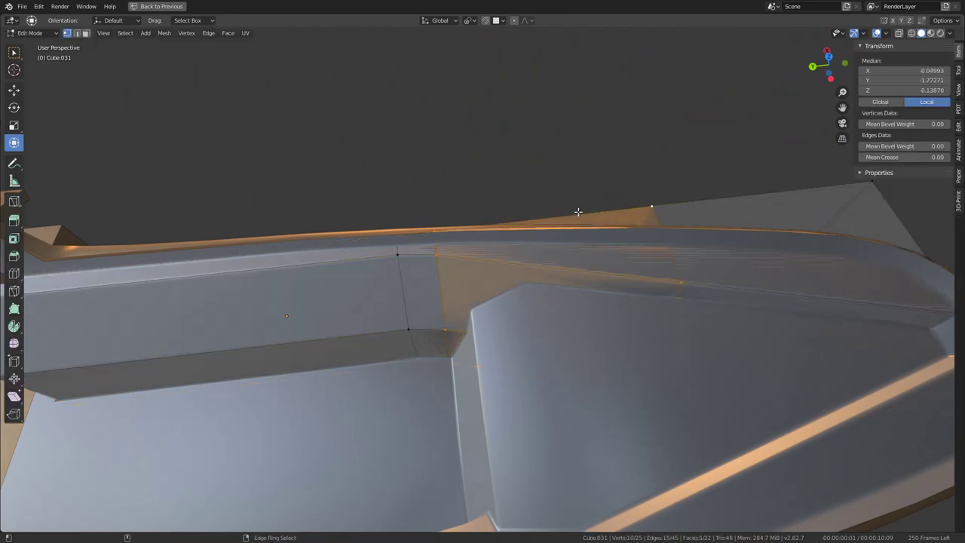
alt+click(578, 212)
mouse_move(578, 212)
middle_down()
mouse_move(464, 191)
mouse_move(593, 280)
mouse_move(534, 335)
middle_up()
key(ctrl+e)
click(532, 264)
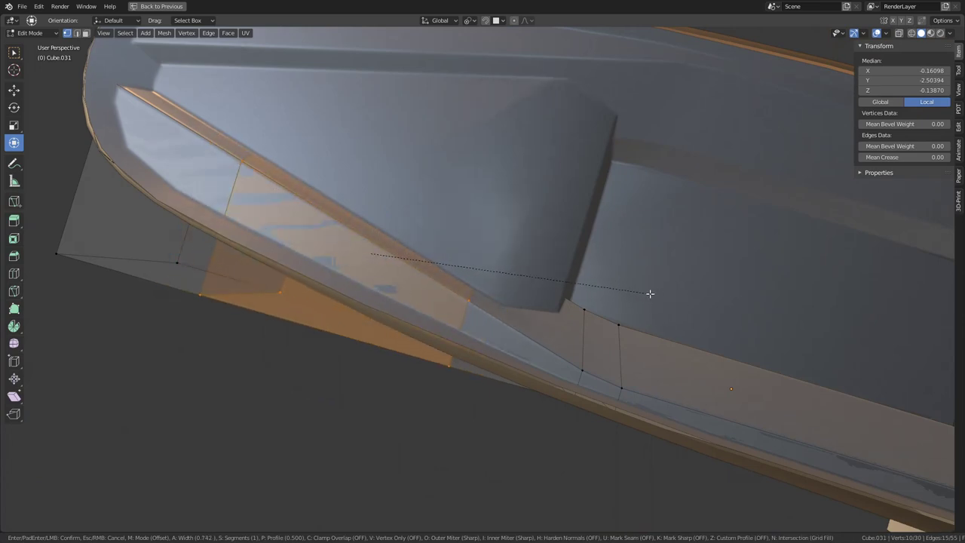
key(Escape)
- Shift a cutter edge loop along X twice so it sits against the hull side
mouse_move(649, 292)
middle_down()
mouse_move(392, 256)
mouse_move(464, 342)
middle_up()
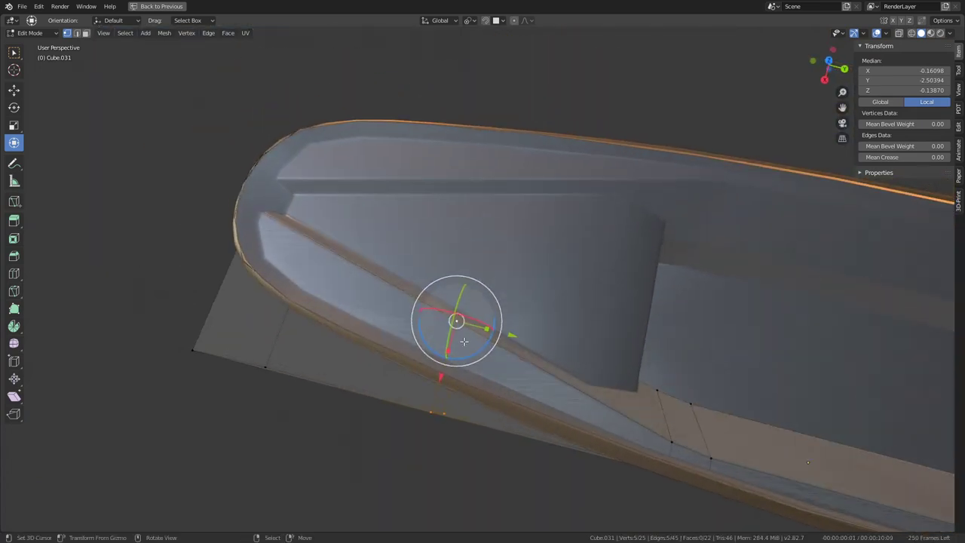
alt+click(432, 399)
mouse_move(432, 399)
middle_down()
mouse_move(526, 357)
mouse_move(556, 293)
middle_up()
key(g)
key(x)
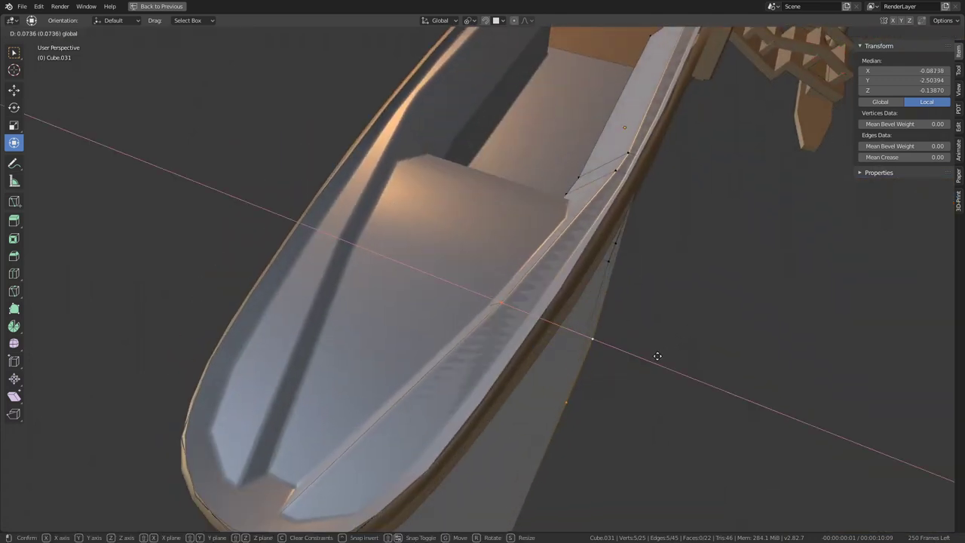
click(666, 359)
mouse_move(666, 359)
middle_down()
mouse_move(657, 362)
mouse_move(574, 276)
middle_up()
key(g)
key(x)
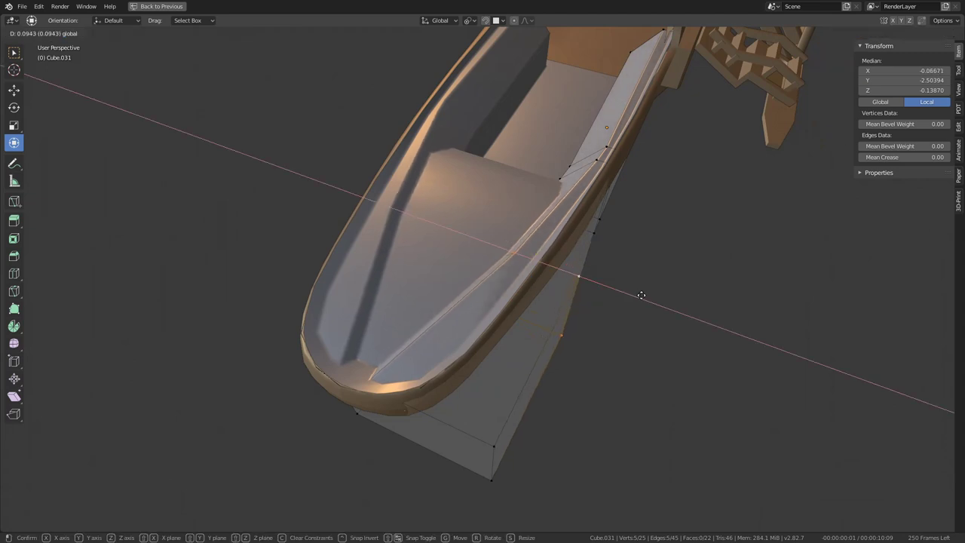
click(644, 297)
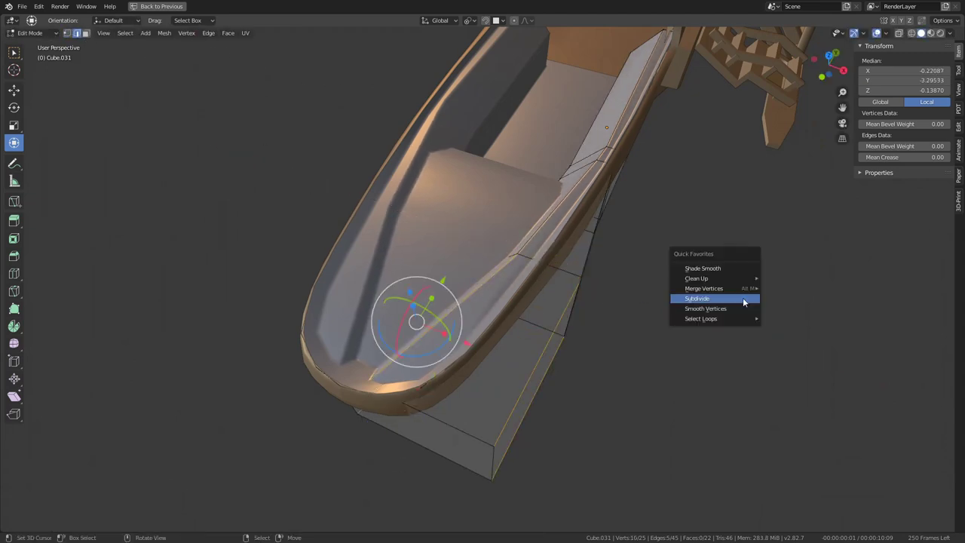
- Subdivide the cutter faces twice, shifting each new edge loop along X
click(743, 298)
alt+click(506, 342)
key(g)
key(x)
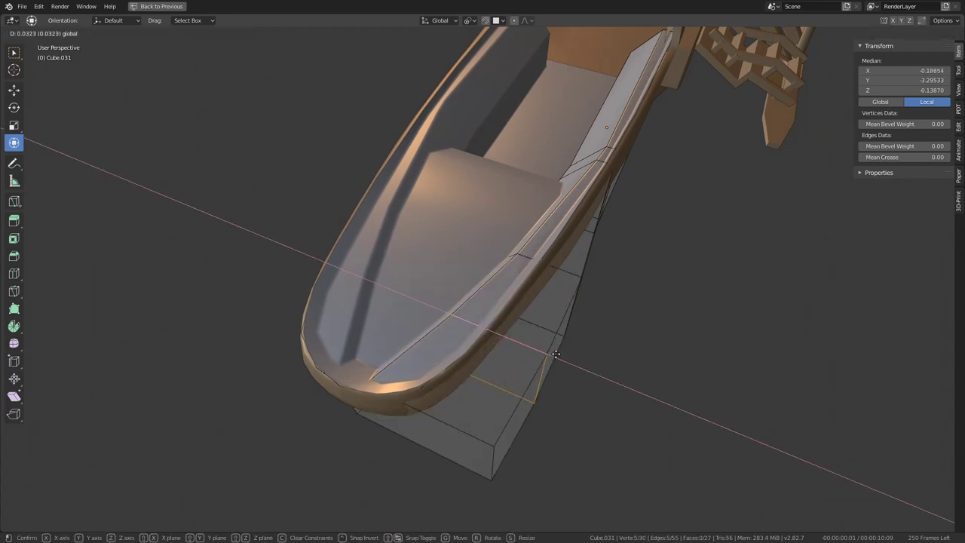
click(564, 356)
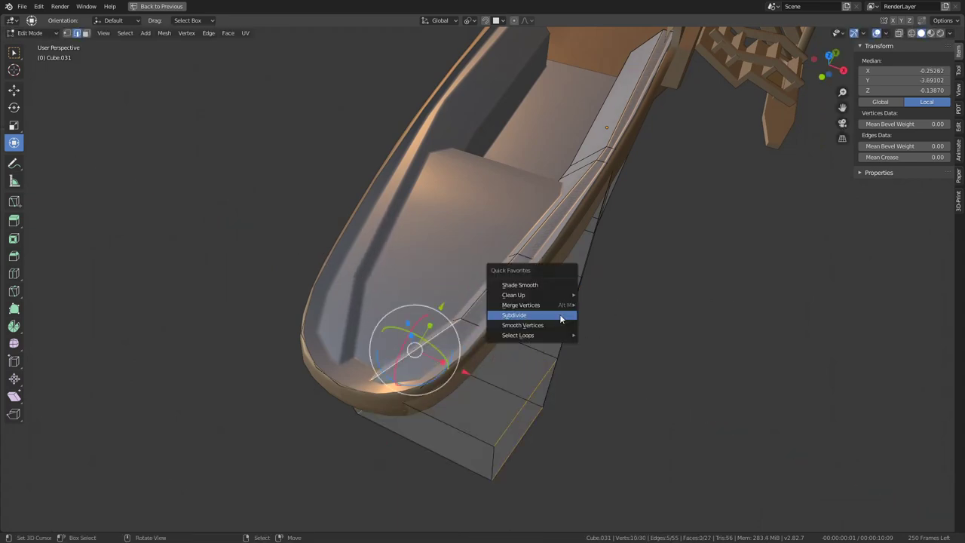
click(560, 317)
alt+click(545, 381)
key(g)
key(x)
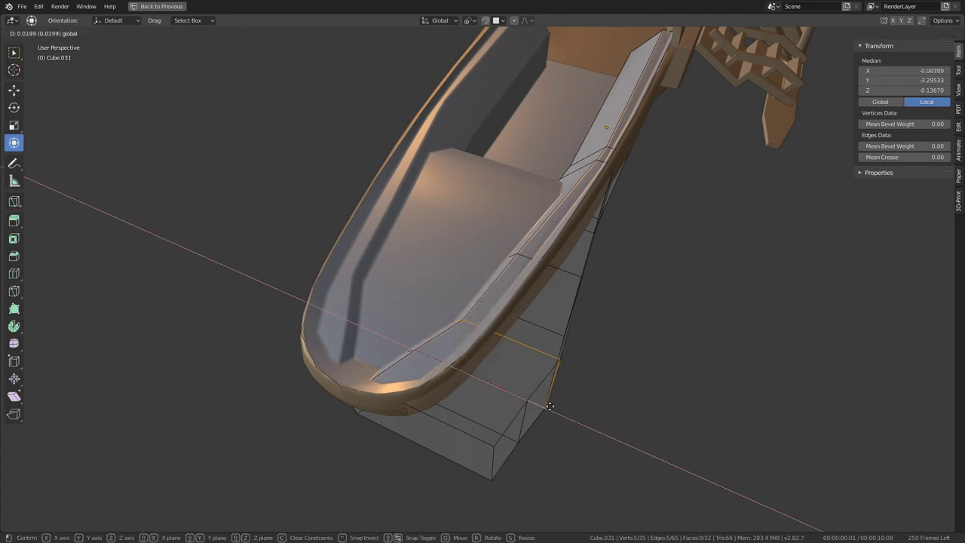
click(513, 401)
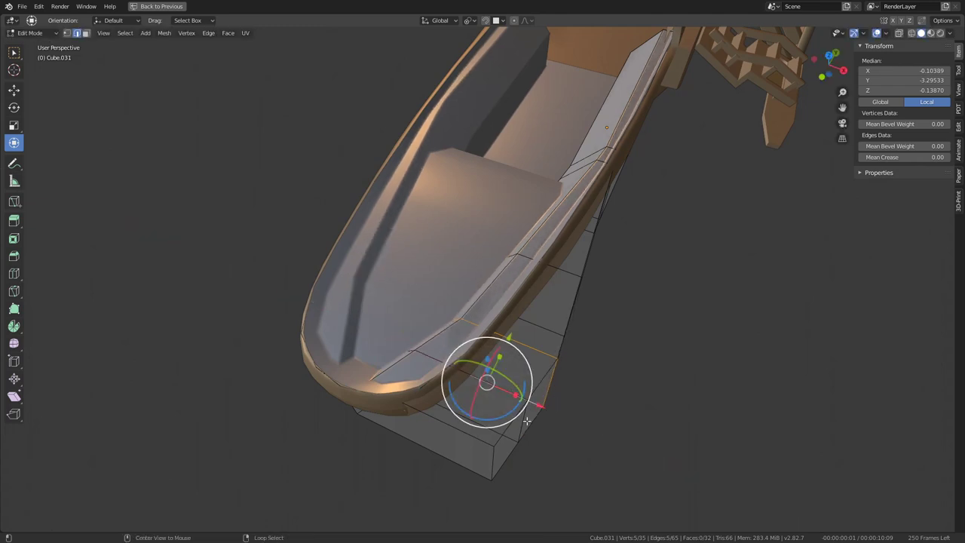
- Select an edge loop near the bow and nudge it along X
alt+click(457, 386)
middle_drag(449, 339, 432, 344)
alt+click(432, 344)
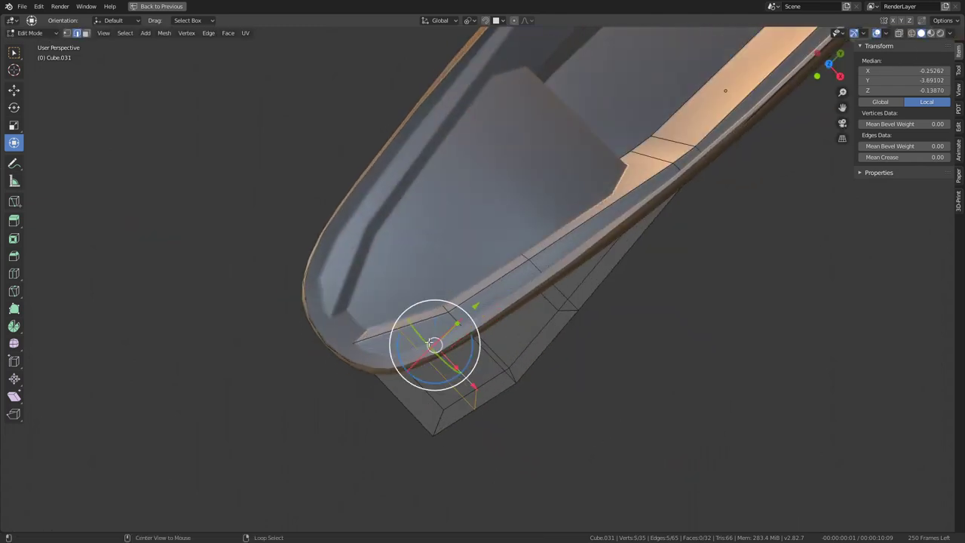
drag(474, 388, 482, 396)
mouse_move(483, 396)
middle_down()
mouse_move(644, 321)
mouse_move(606, 319)
middle_up()
- Edge-slide two bow edges along the rim and return to Object Mode
key(g)
key(g)
click(589, 314)
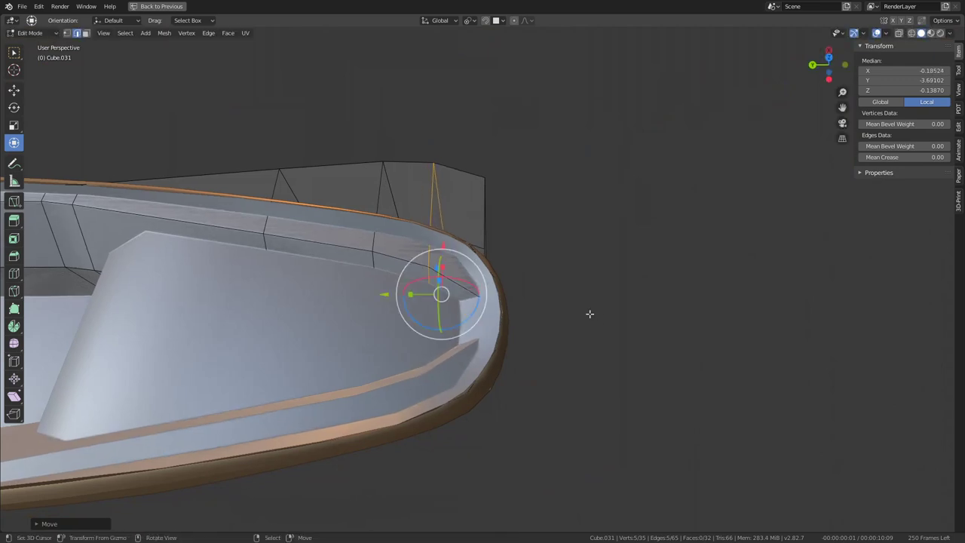
key(g)
key(g)
click(589, 261)
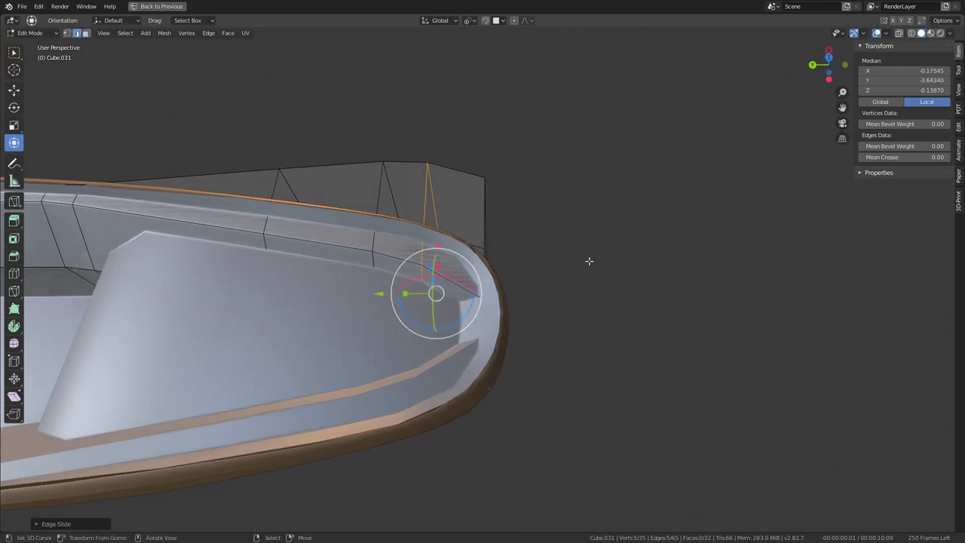
mouse_move(328, 238)
middle_down()
mouse_move(381, 267)
mouse_move(452, 231)
middle_up()
key(Tab)
scroll(392, 273, down, 5)
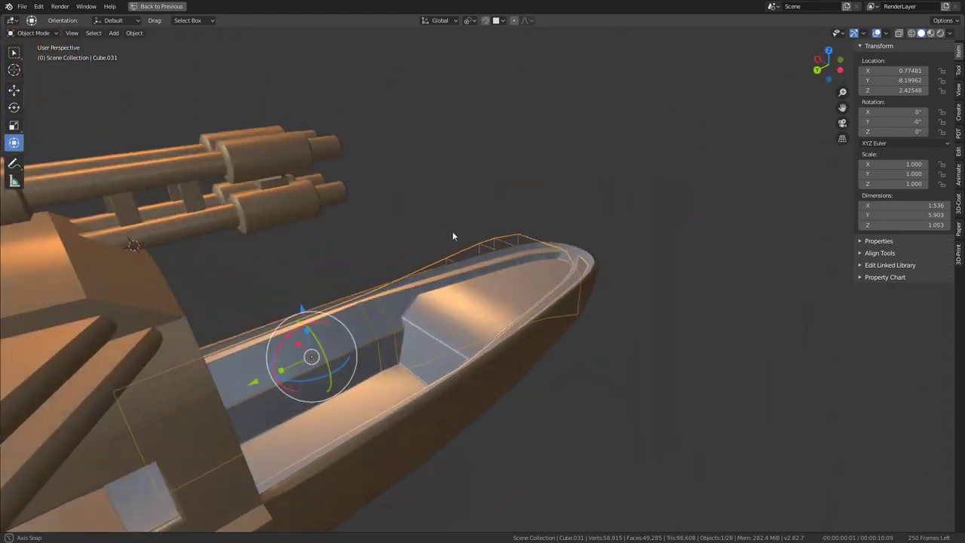
- Back in Edit Mode, edge-slide the selected cutter edge along the rim
scroll(483, 219, up, 8)
mouse_move(517, 209)
middle_down()
mouse_move(465, 236)
mouse_move(440, 312)
middle_up()
scroll(440, 312, down, 5)
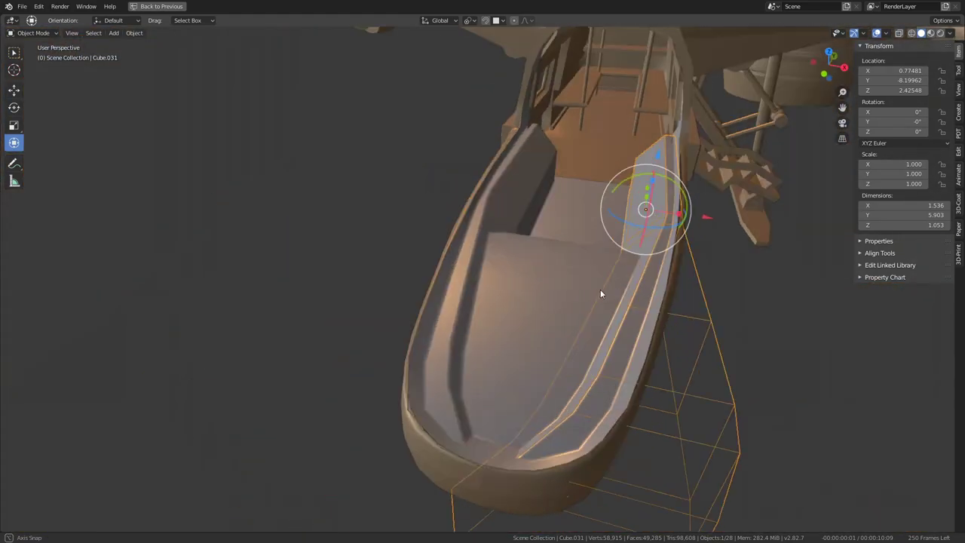
middle_drag(601, 293, 497, 280)
key(Tab)
scroll(501, 302, up, 5)
mouse_move(509, 327)
middle_down()
mouse_move(457, 367)
mouse_move(509, 298)
middle_up()
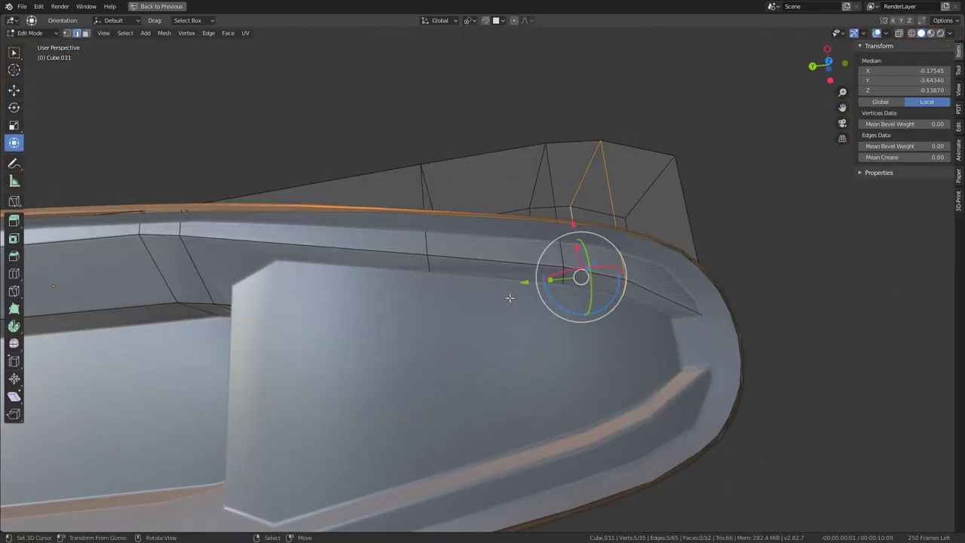
key(g)
key(g)
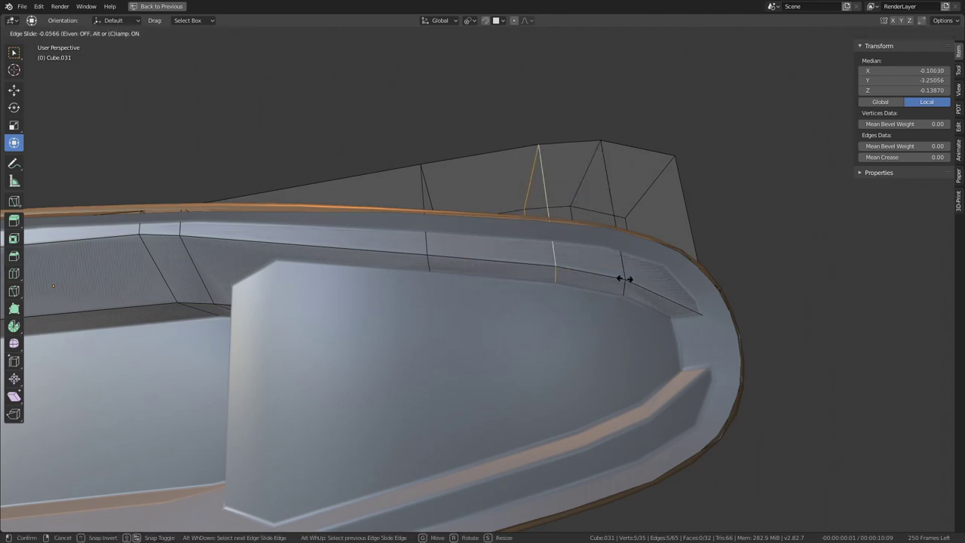
click(609, 274)
- Reposition more bow edges: move an edge, shift edges along X, slide a loop
shift+middle_drag(603, 275, 437, 267)
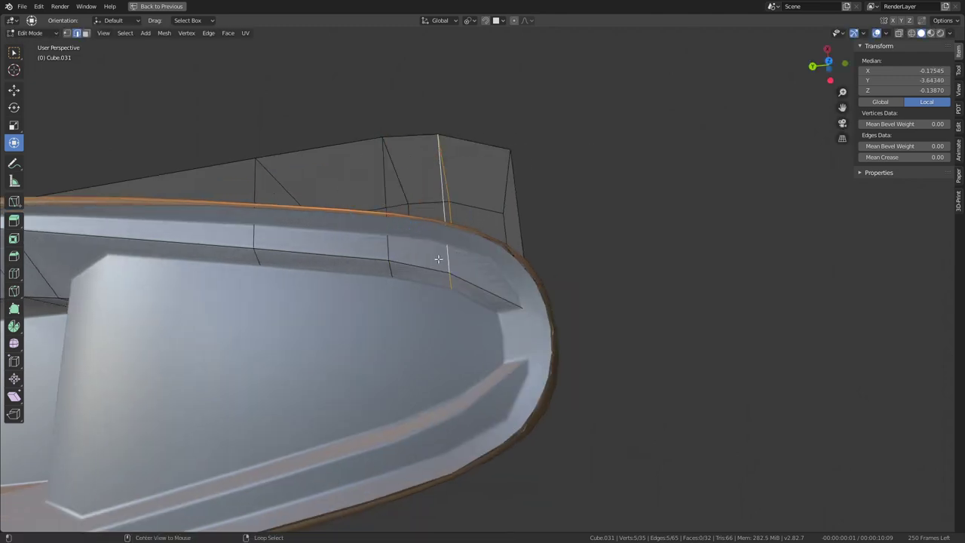
key(g)
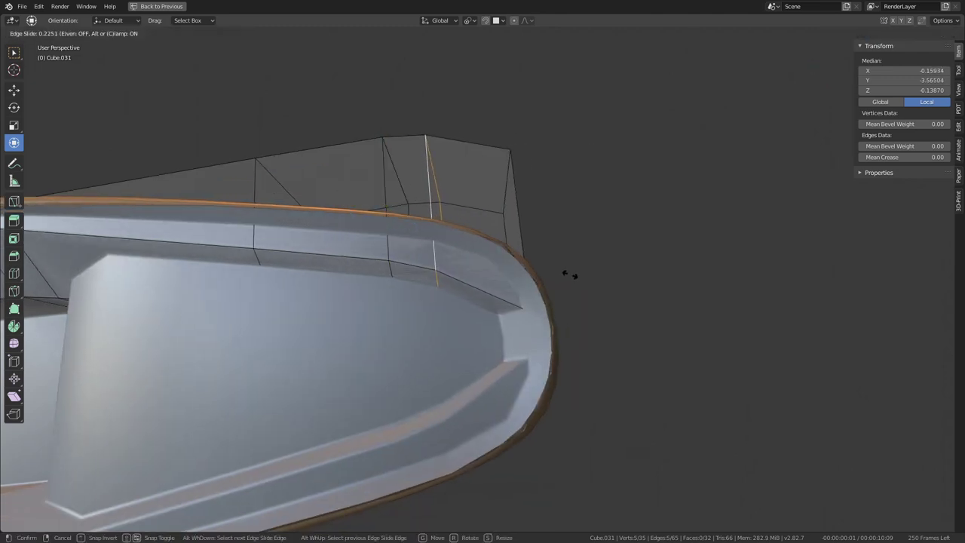
click(565, 274)
mouse_move(569, 273)
middle_down()
mouse_move(447, 246)
mouse_move(474, 249)
mouse_move(491, 339)
mouse_move(562, 334)
middle_up()
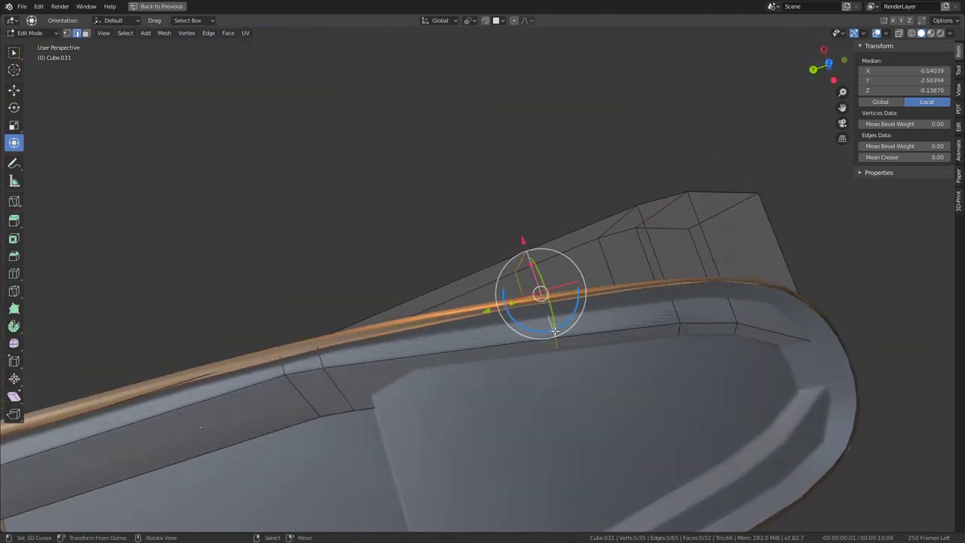
key(g)
key(x)
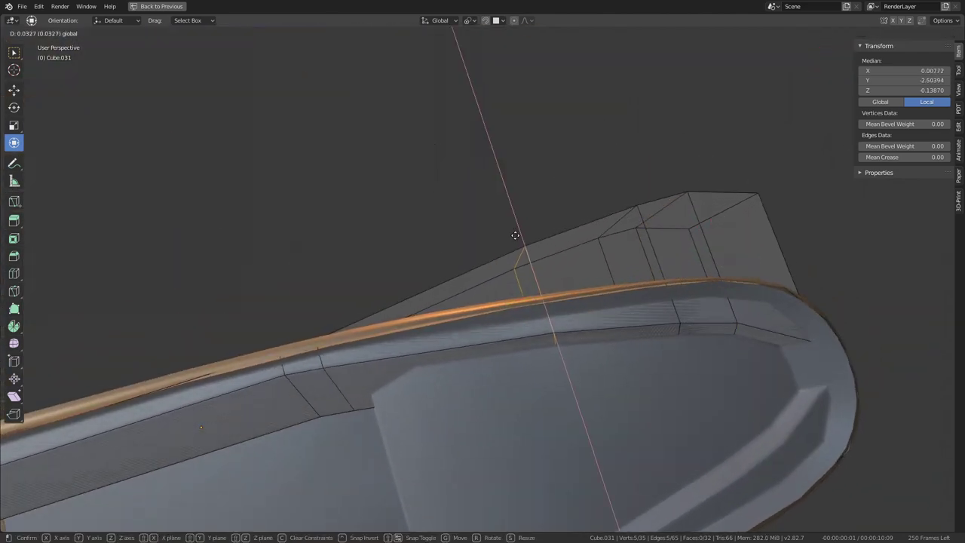
click(515, 235)
middle_drag(515, 236, 580, 241)
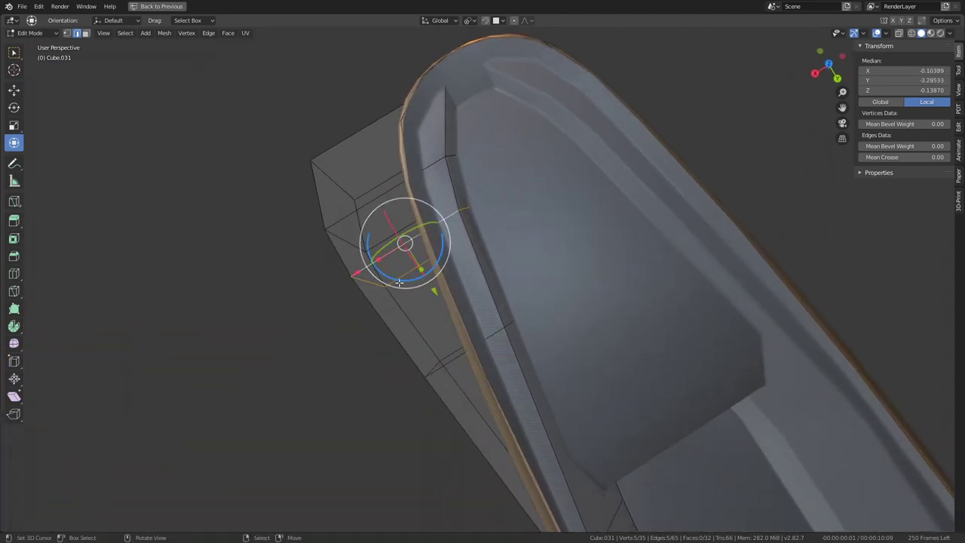
key(g)
key(g)
key(g)
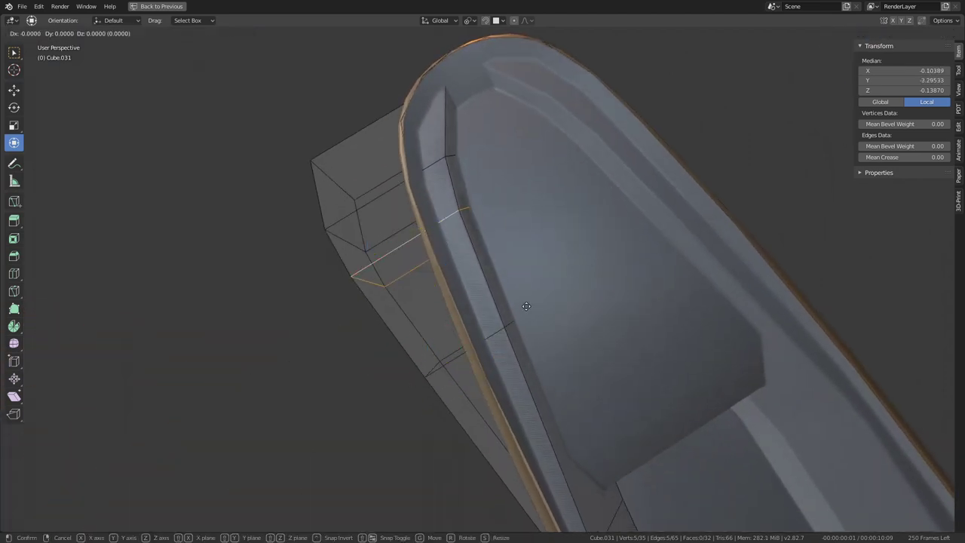
click(526, 323)
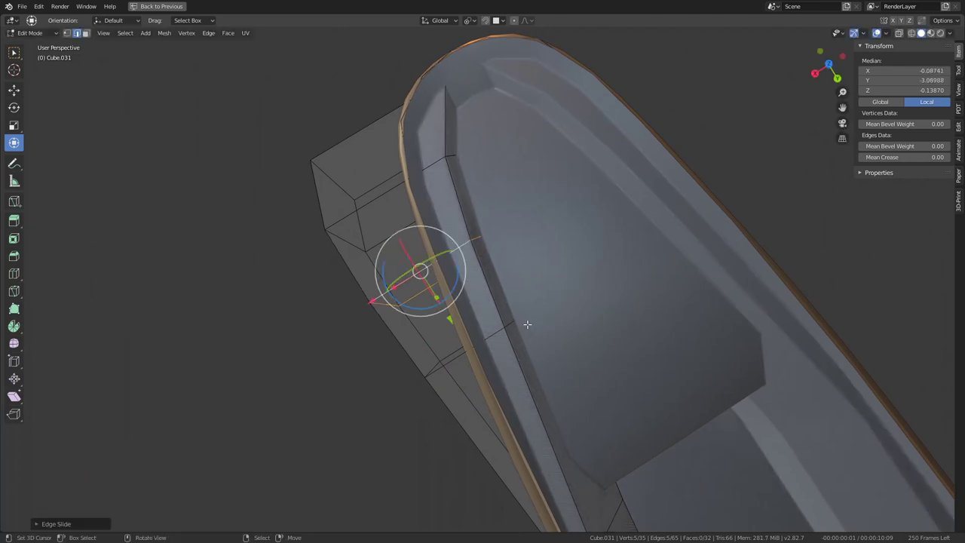
- Bevel the selected cutter edges and leave Edit Mode
mouse_move(526, 323)
middle_down()
mouse_move(587, 280)
mouse_move(372, 294)
middle_up()
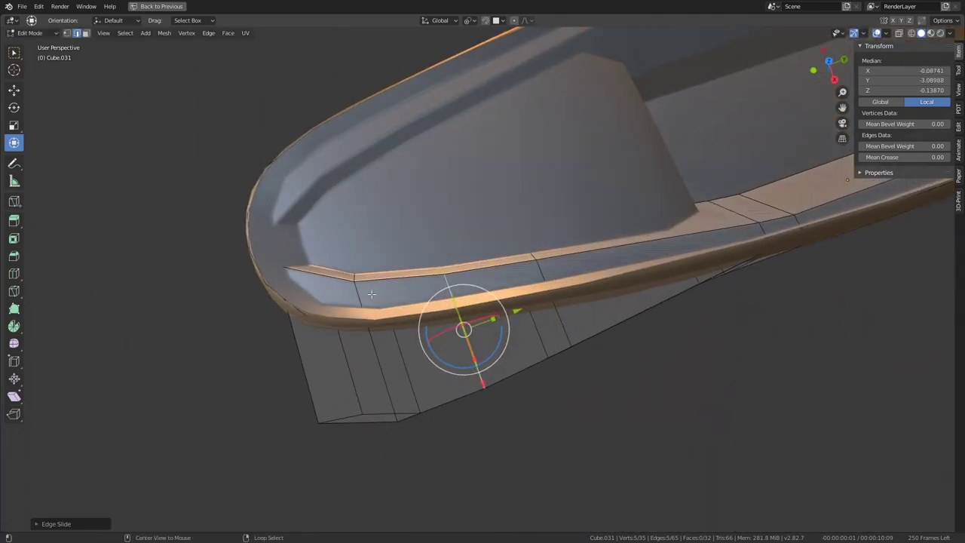
key(ctrl+e)
click(564, 290)
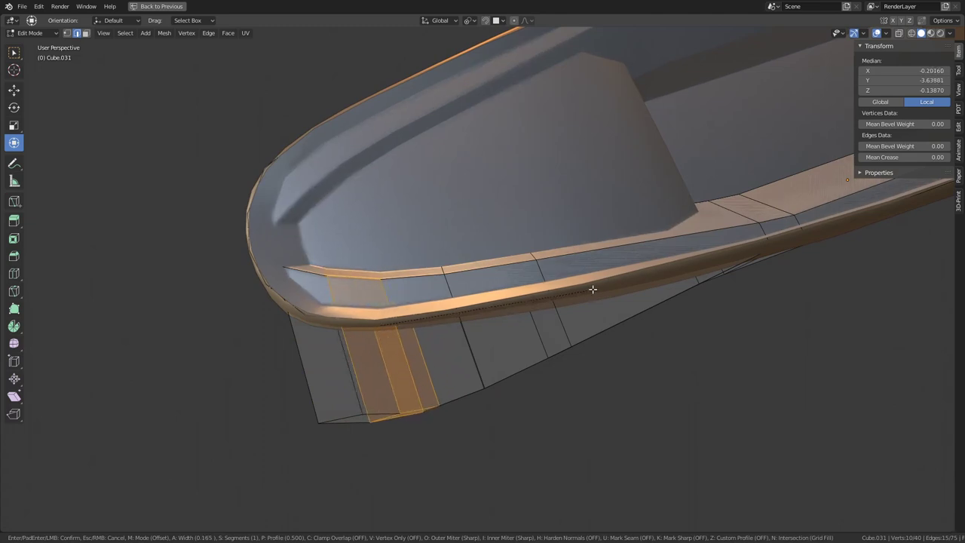
click(594, 288)
scroll(535, 276, down, 3)
key(Tab)
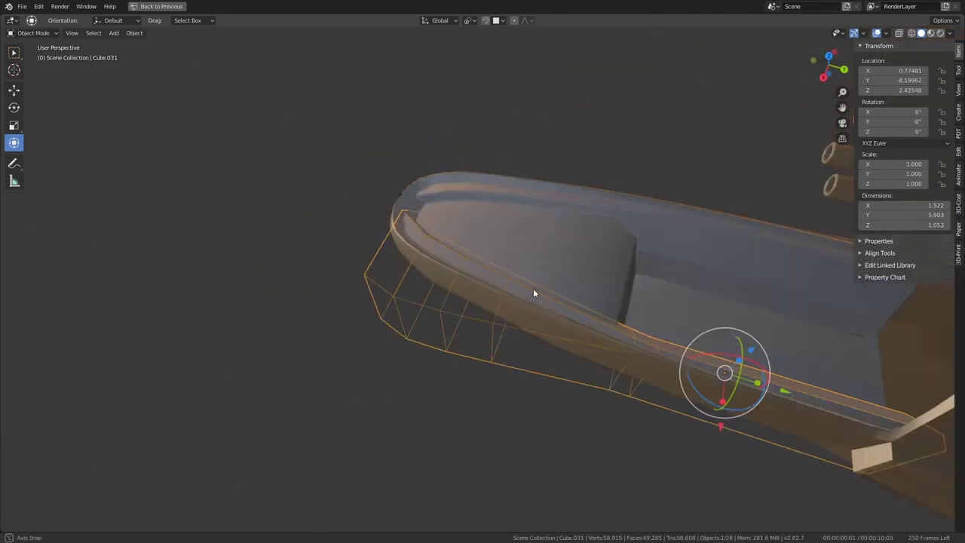
- Merge the selected cutter vertices at the 3D cursor and return to Object Mode
mouse_move(534, 276)
middle_down()
mouse_move(553, 289)
mouse_move(575, 265)
mouse_move(664, 293)
mouse_move(518, 339)
middle_up()
key(Tab)
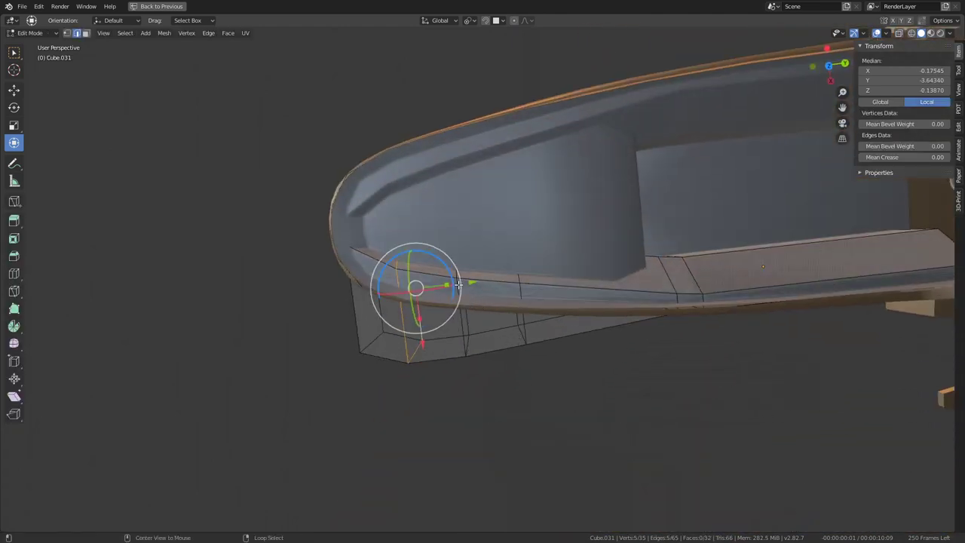
key(q)
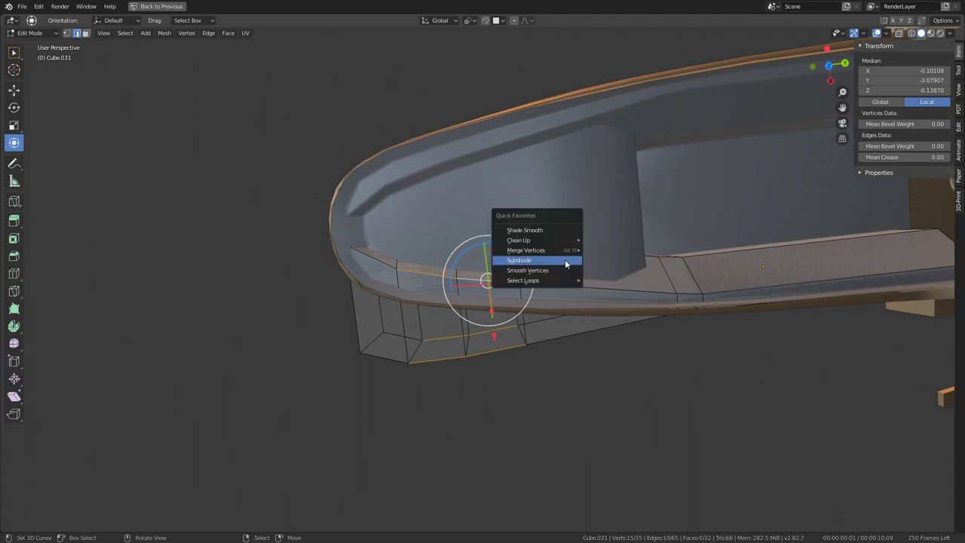
mouse_move(526, 250)
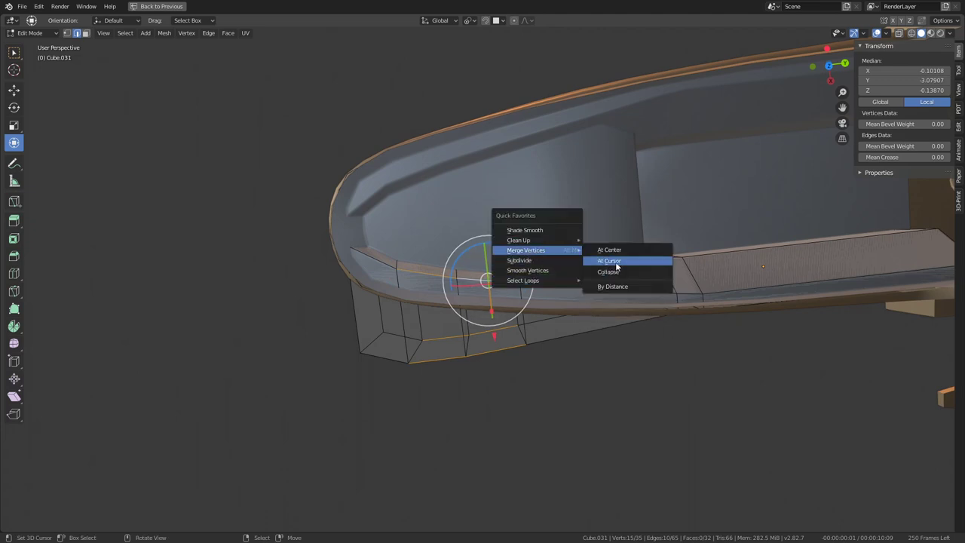
click(615, 261)
mouse_move(489, 285)
middle_down()
mouse_move(353, 251)
mouse_move(378, 237)
mouse_move(380, 219)
mouse_move(400, 237)
mouse_move(546, 274)
mouse_move(693, 249)
mouse_move(523, 218)
middle_up()
key(Tab)
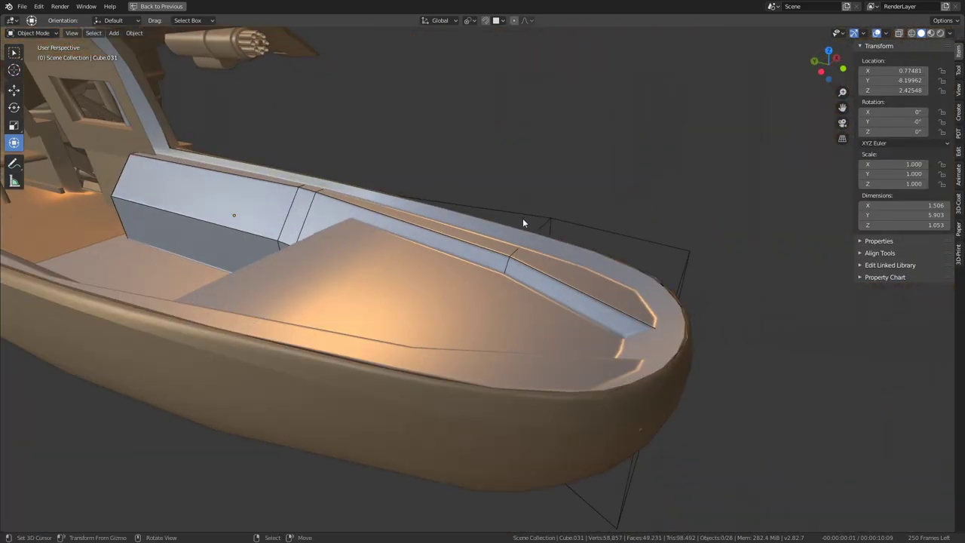
- Move the cutter's bow rim vertex vertically to a new height
click(522, 217)
key(Tab)
click(547, 223)
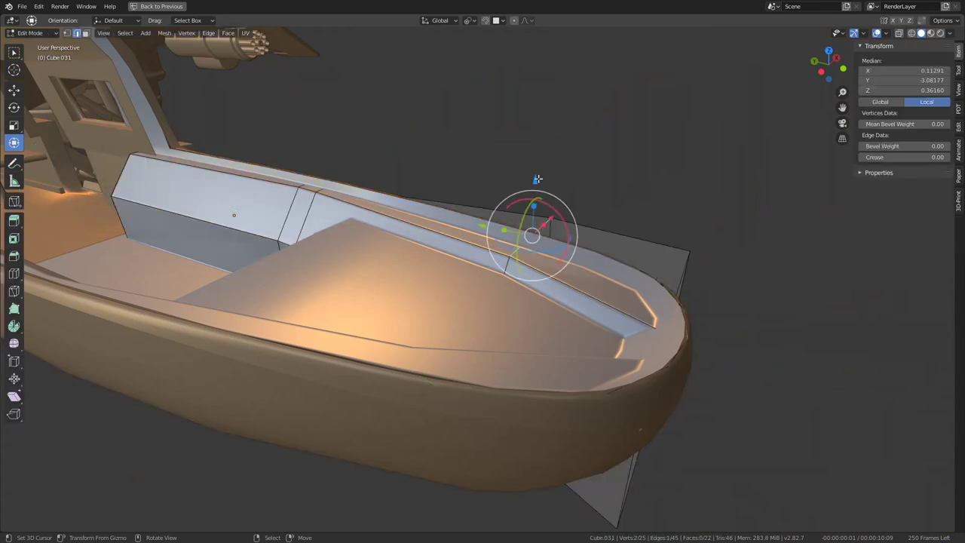
key(g)
key(z)
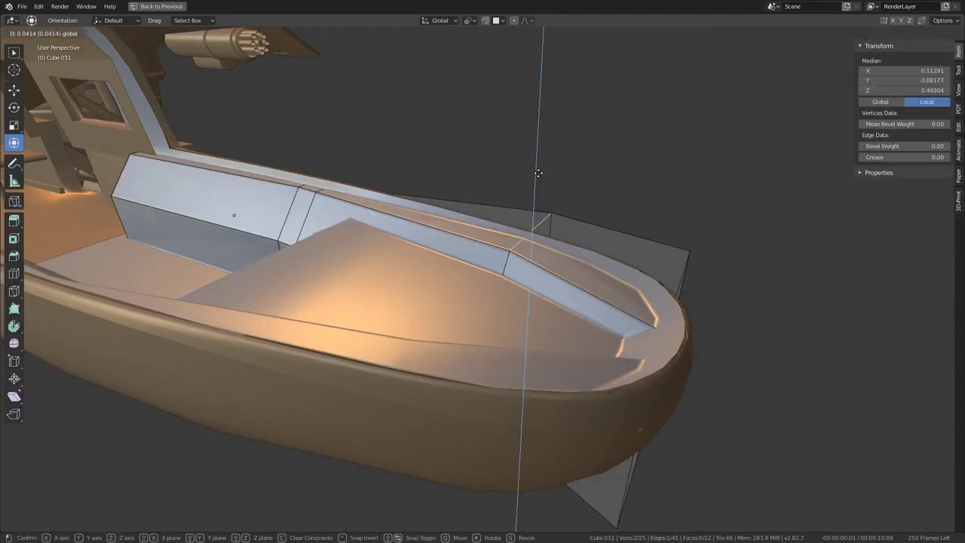
click(539, 174)
- In face select mode, lower the bow rim face along Z using X-ray
click(86, 32)
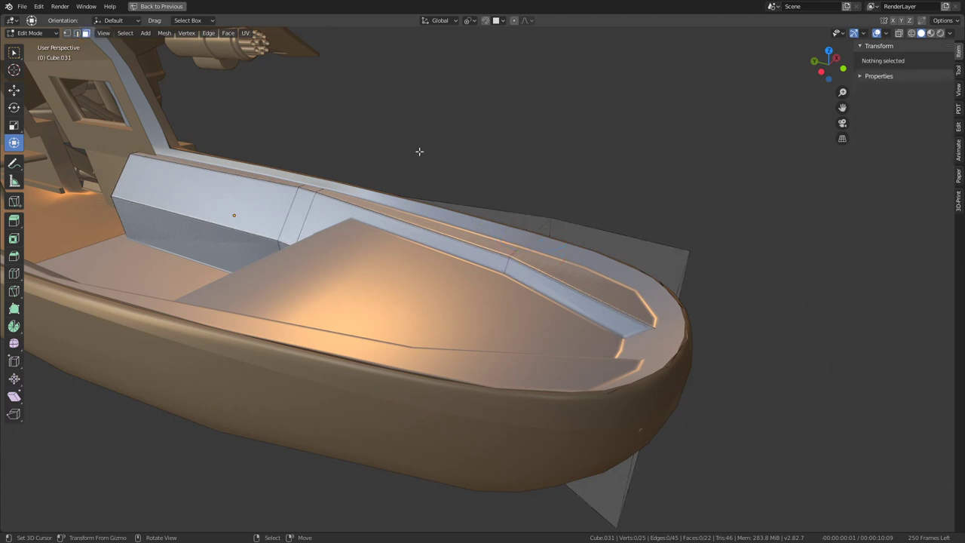
click(585, 242)
key(alt+z)
key(g)
key(z)
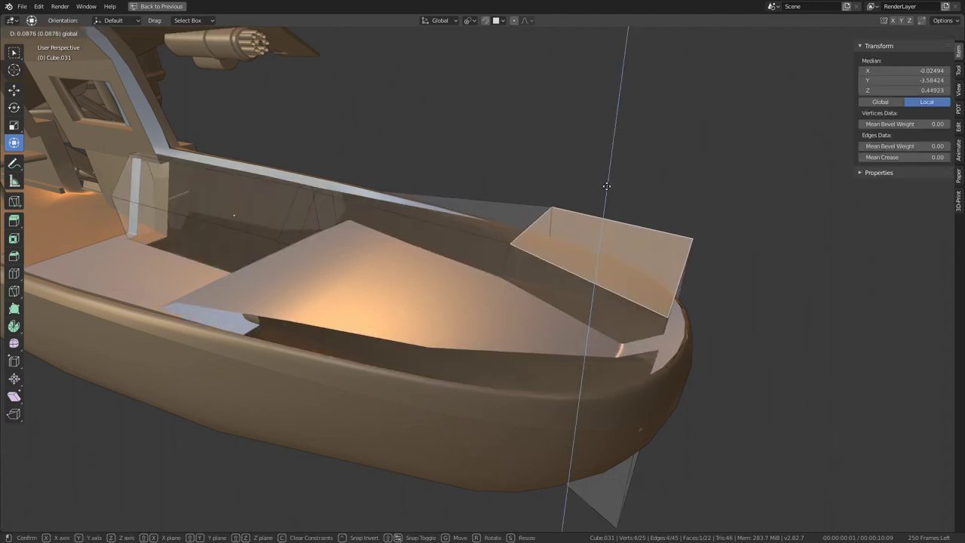
key(alt+z)
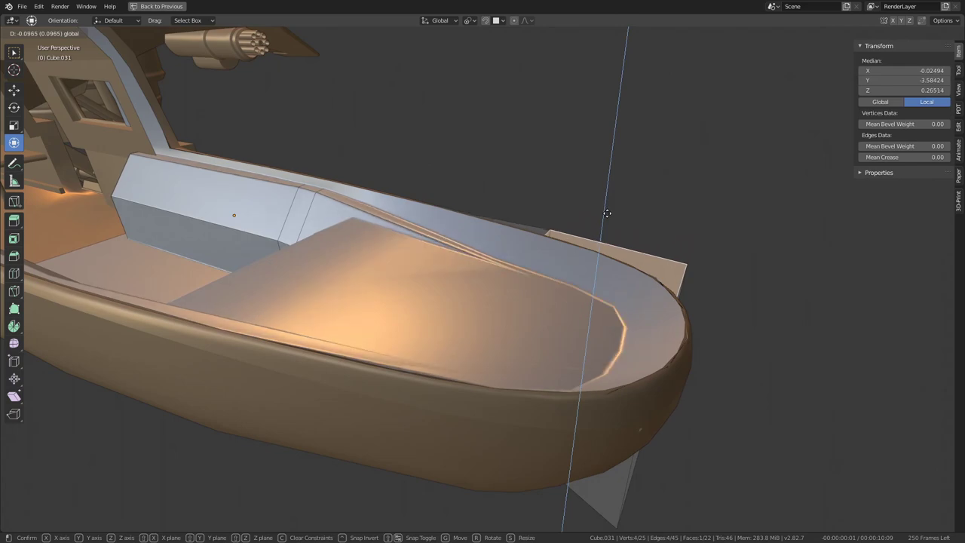
click(607, 207)
- Revert the trial face move, return to Object Mode and select the interior Test object
mouse_move(607, 207)
middle_down()
mouse_move(294, 199)
mouse_move(571, 216)
mouse_move(323, 275)
mouse_move(523, 279)
mouse_move(497, 332)
mouse_move(599, 258)
mouse_move(503, 280)
middle_up()
scroll(295, 200, down, 5)
key(g)
key(z)
key(Tab)
click(581, 263)
scroll(580, 263, up, 5)
mouse_move(506, 277)
middle_down()
mouse_move(332, 246)
mouse_move(340, 319)
mouse_move(381, 293)
mouse_move(330, 287)
mouse_move(546, 274)
mouse_move(545, 248)
mouse_move(518, 271)
mouse_move(498, 252)
mouse_move(500, 267)
mouse_move(506, 211)
mouse_move(508, 261)
mouse_move(538, 234)
mouse_move(566, 356)
middle_up()
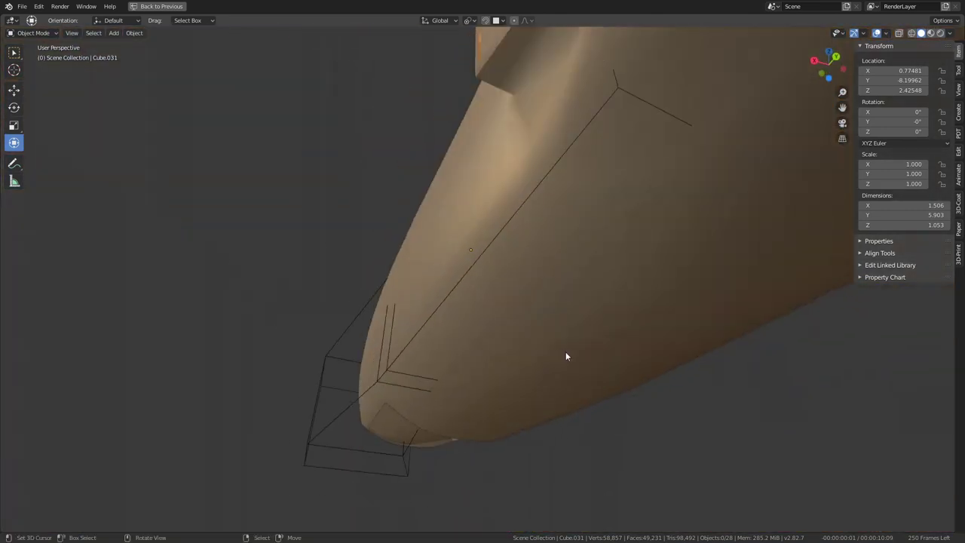
- Hide the Jet.049 hull and frame the cutter's selected edges in Edit Mode
key(h)
click(506, 324)
mouse_move(506, 325)
middle_down()
mouse_move(513, 339)
mouse_move(496, 361)
middle_up()
click(425, 462)
key(Tab)
mouse_move(476, 402)
middle_down()
mouse_move(465, 315)
mouse_move(455, 339)
mouse_move(465, 312)
middle_up()
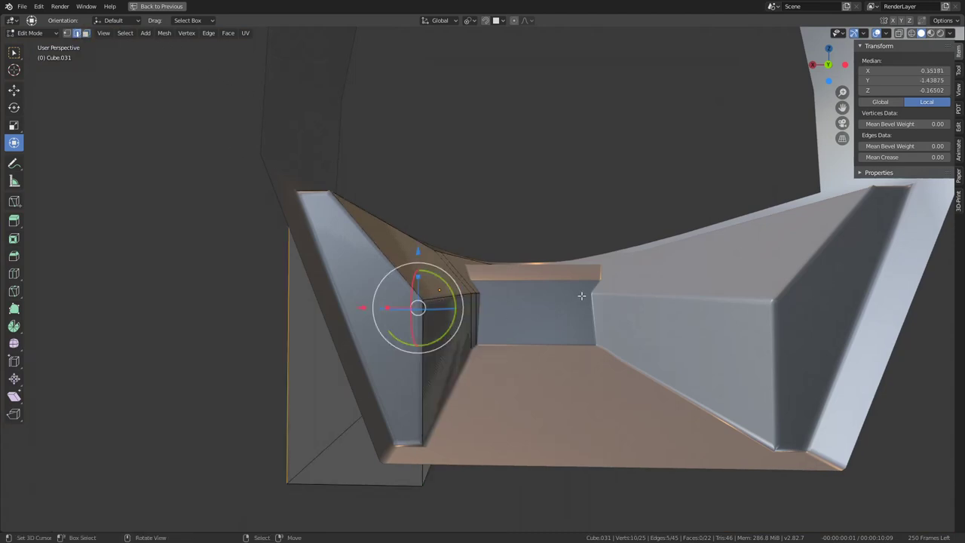
mouse_move(466, 312)
middle_down()
mouse_move(827, 319)
mouse_move(656, 323)
mouse_move(599, 364)
mouse_move(571, 333)
middle_up()
scroll(807, 300, down, 5)
key(KP_Decimal)
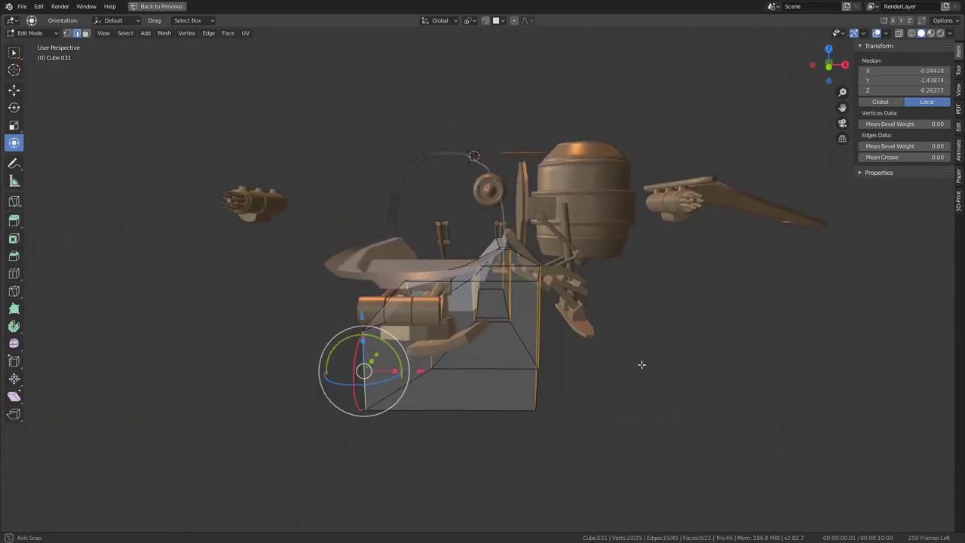
- Subdivide the selected edges and flatten the new loop to zero height with S Z
key(q)
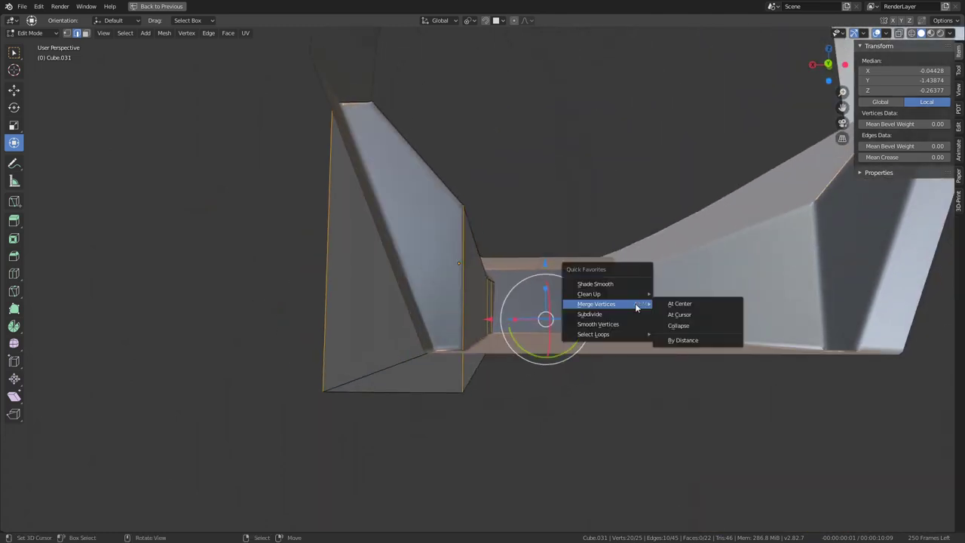
click(625, 313)
alt+click(481, 430)
key(s)
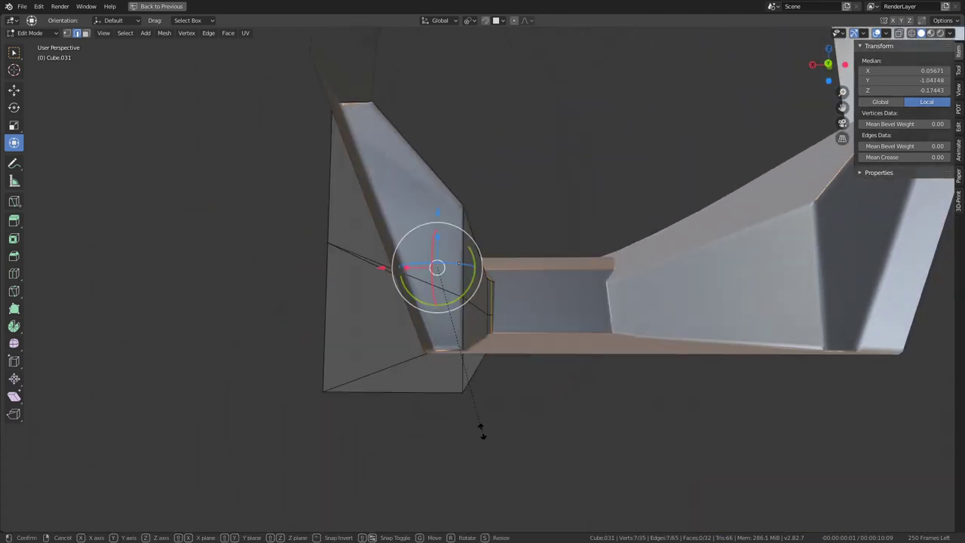
key(z)
click(494, 408)
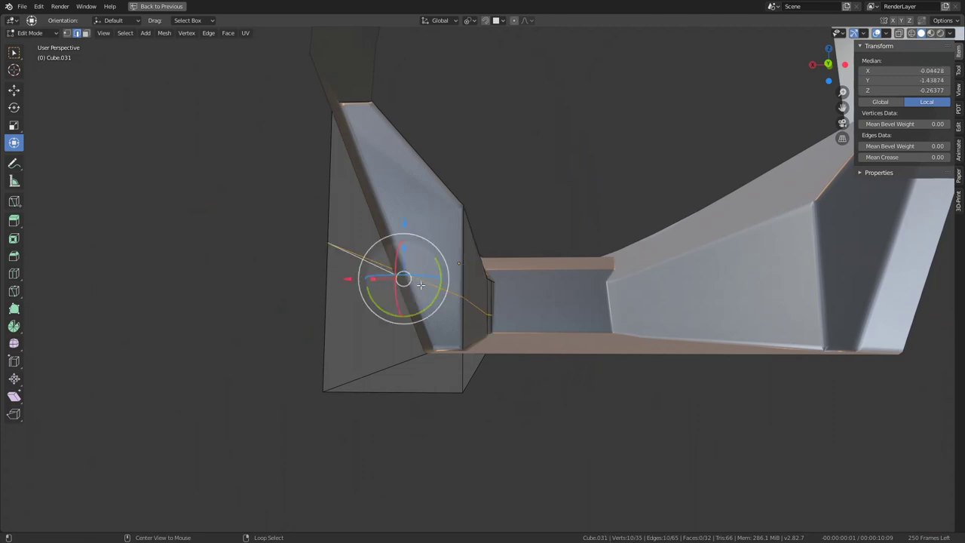
scroll(420, 284, down, 5)
middle_drag(421, 284, 681, 336)
key(s)
key(z)
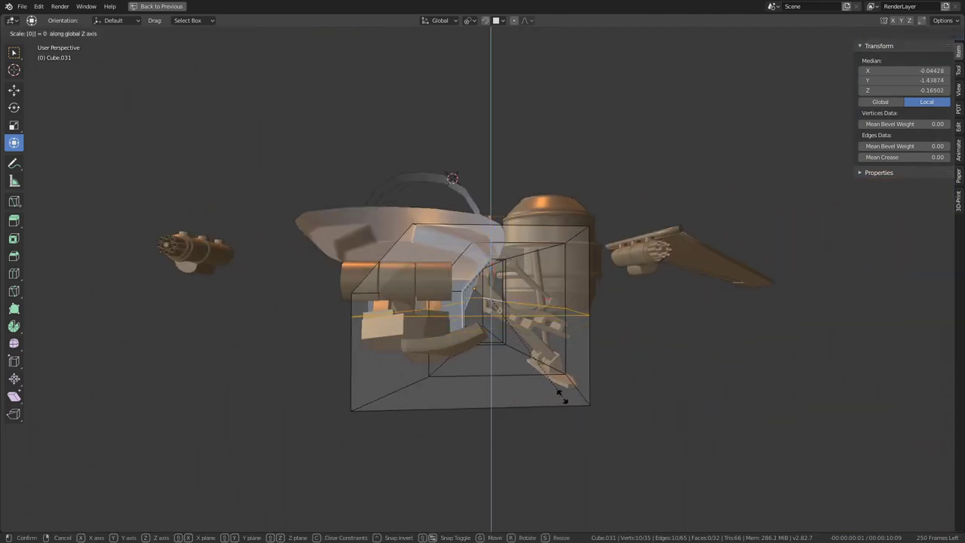
click(562, 397)
- Lower the cutter faces along Z and check the result in Object Mode
scroll(452, 220, up, 5)
mouse_move(601, 212)
middle_down()
mouse_move(642, 196)
mouse_move(450, 233)
middle_up()
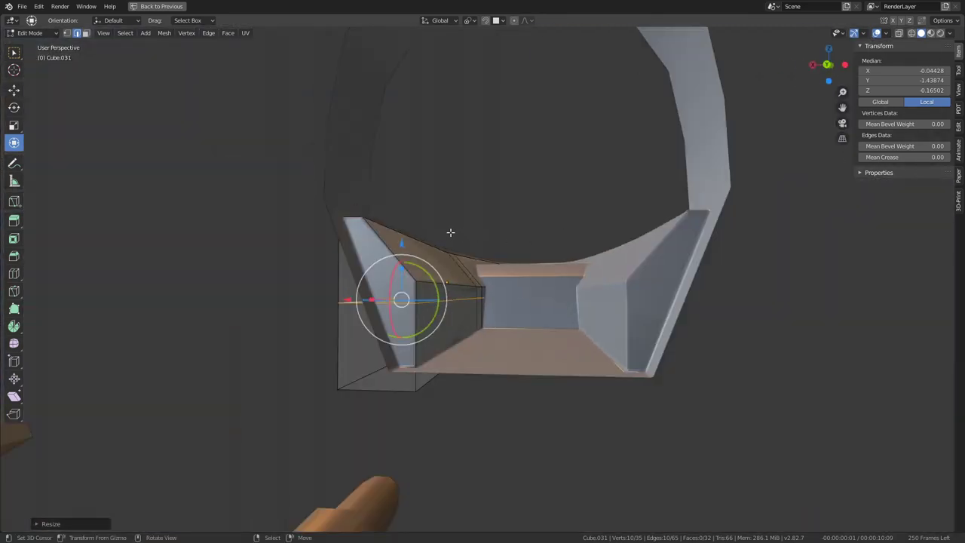
scroll(450, 232, up, 3)
key(g)
key(z)
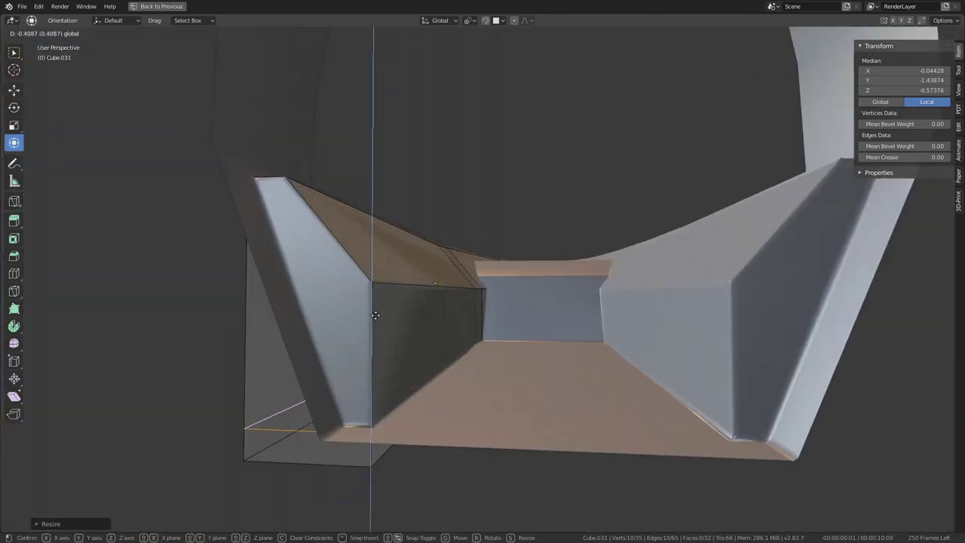
click(374, 302)
key(Tab)
mouse_move(492, 243)
middle_down()
mouse_move(484, 275)
mouse_move(489, 244)
mouse_move(437, 296)
middle_up()
key(Tab)
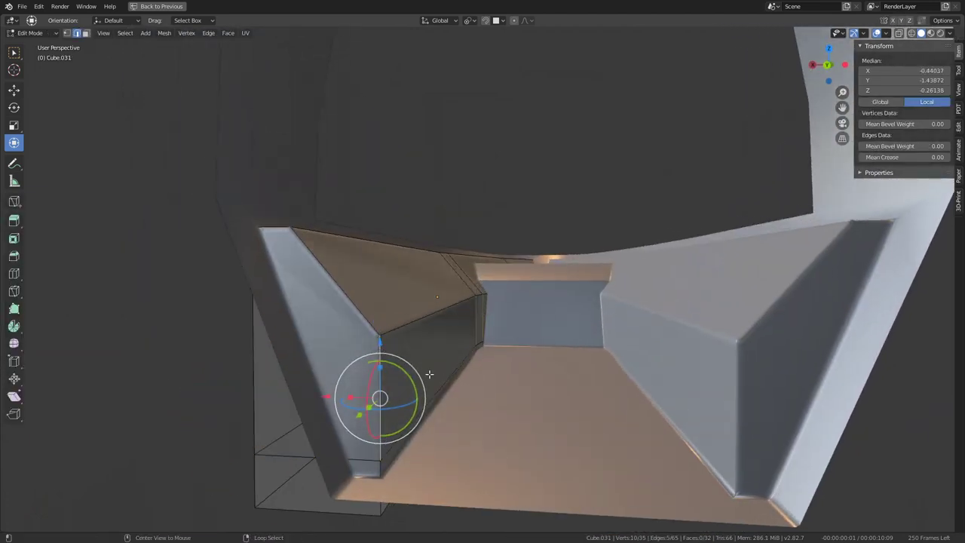
- Edge-slide a loop down the wall then up, and flatten it with S Z
key(g)
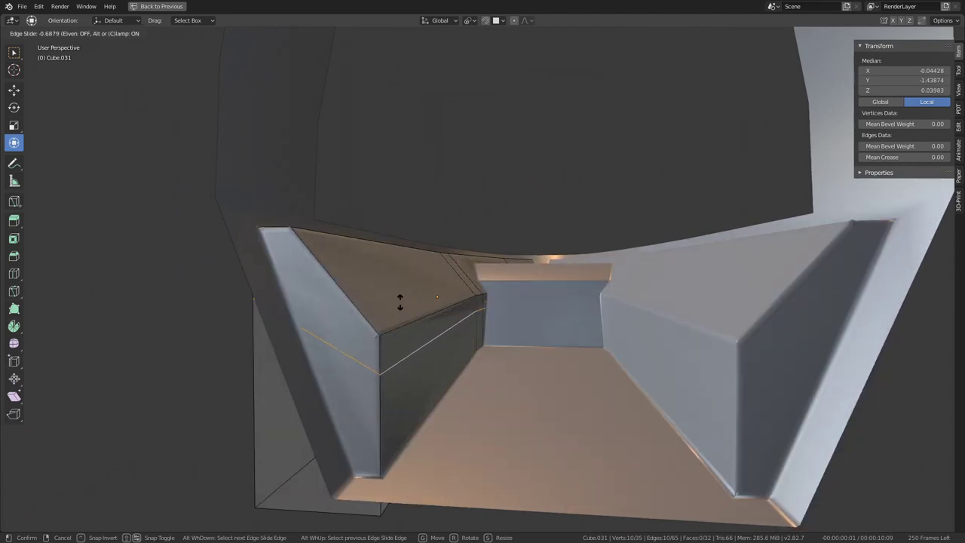
click(399, 302)
middle_drag(464, 293, 479, 284)
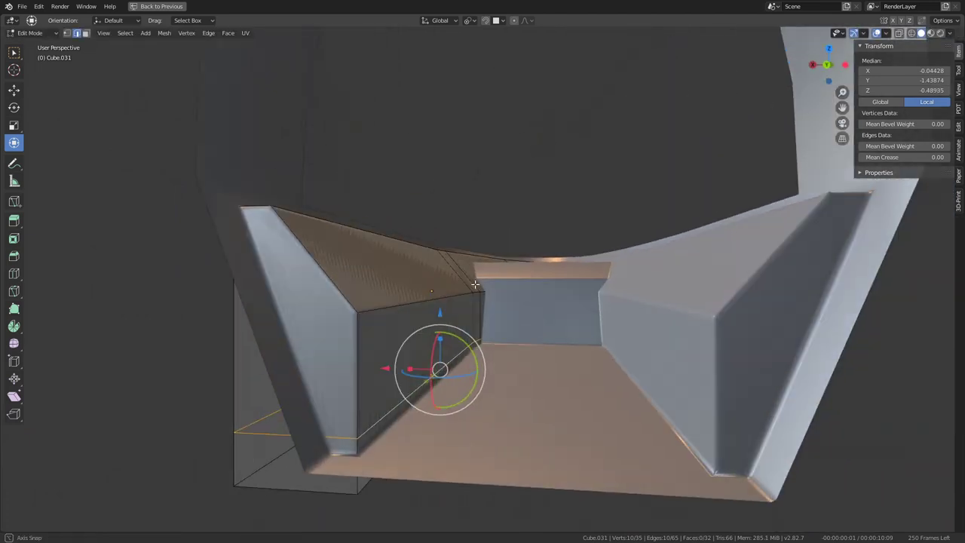
key(g)
click(474, 261)
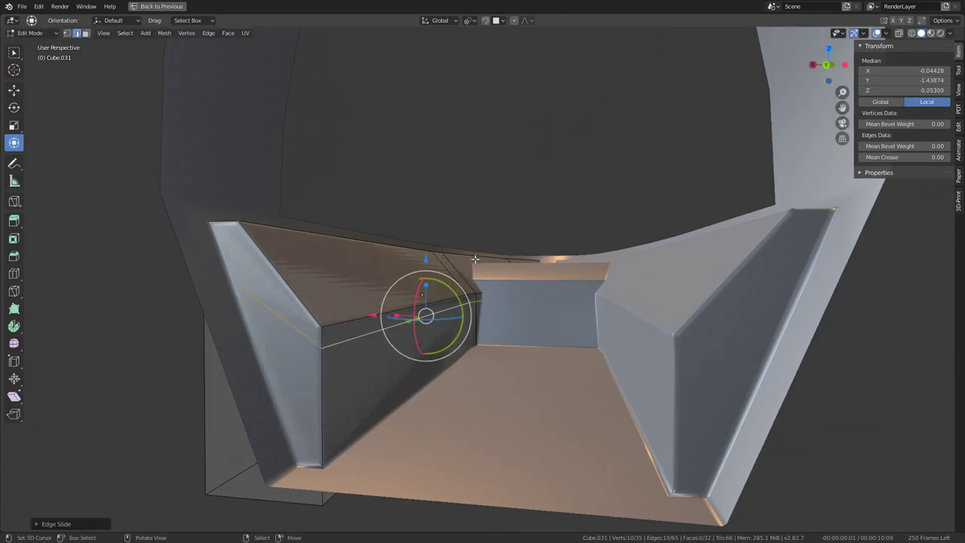
key(s)
key(z)
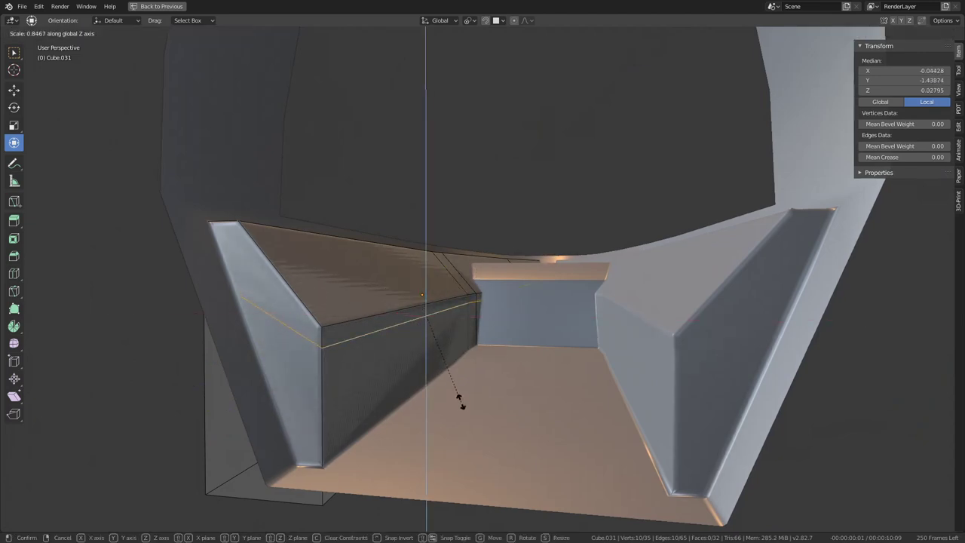
key(Return)
key(Tab)
- Subdivide the edges again and slide the new loops along the channel wall
mouse_move(493, 194)
middle_down()
mouse_move(514, 244)
mouse_move(512, 284)
mouse_move(496, 241)
mouse_move(498, 254)
mouse_move(502, 209)
mouse_move(539, 196)
mouse_move(647, 197)
mouse_move(749, 220)
mouse_move(745, 238)
mouse_move(889, 216)
mouse_move(663, 242)
mouse_move(484, 334)
middle_up()
key(Tab)
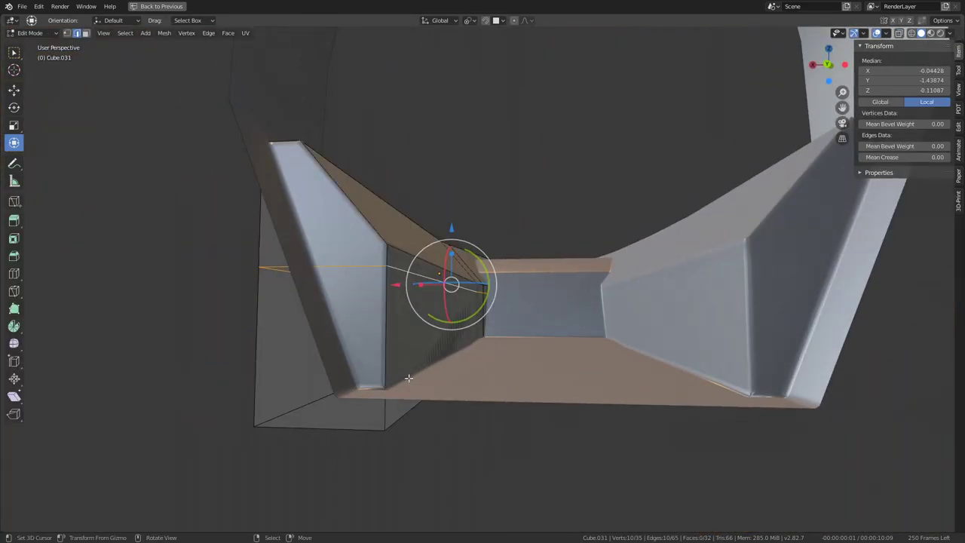
click(523, 304)
alt+click(446, 305)
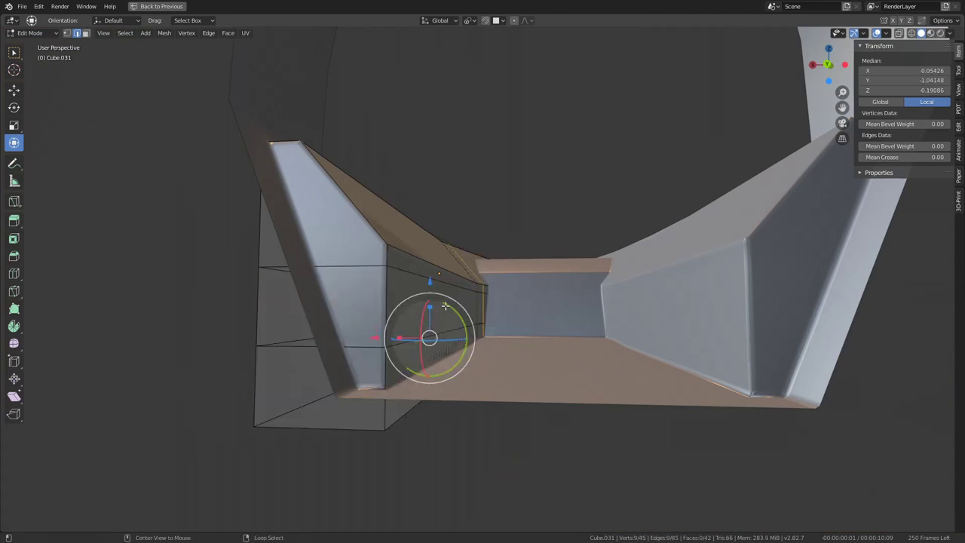
click(442, 321)
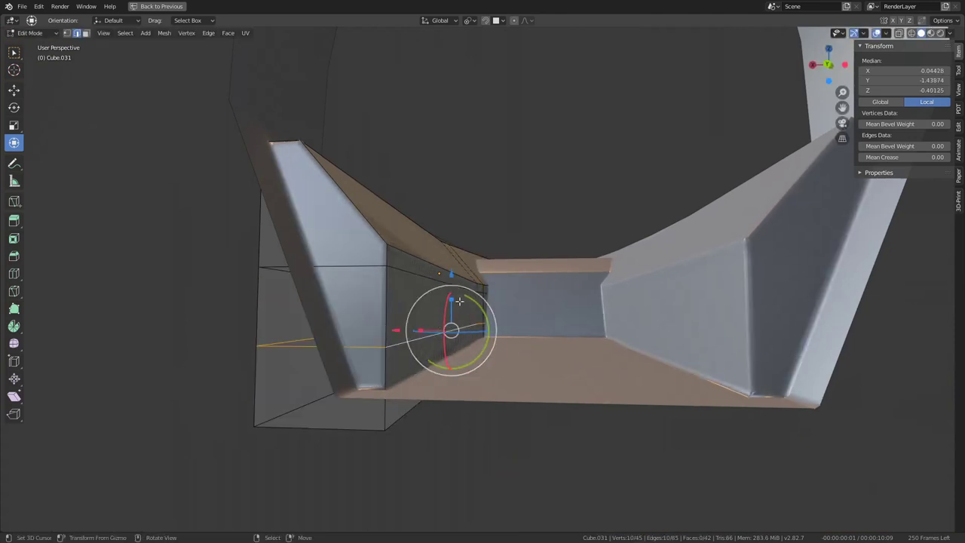
mouse_move(493, 274)
middle_down()
mouse_move(354, 264)
mouse_move(528, 264)
middle_up()
key(g)
key(g)
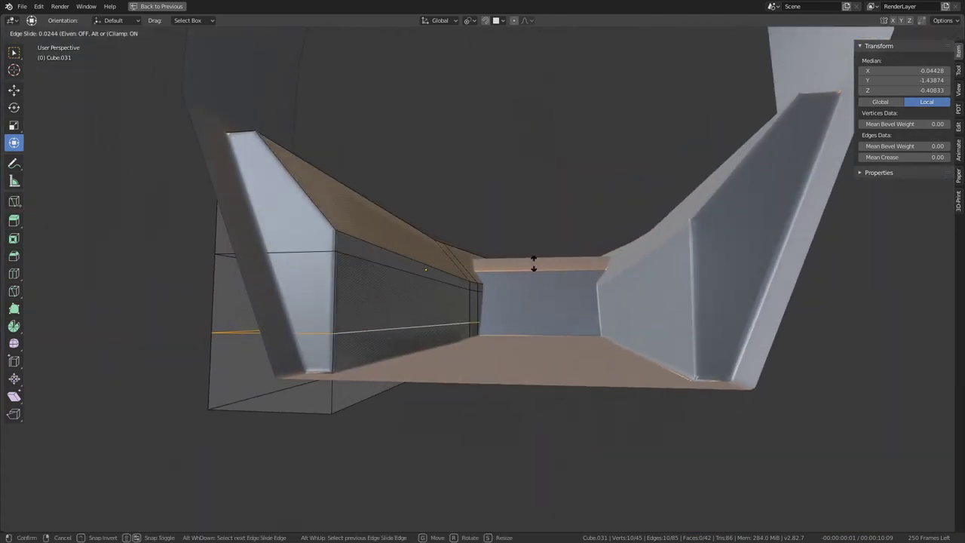
click(532, 267)
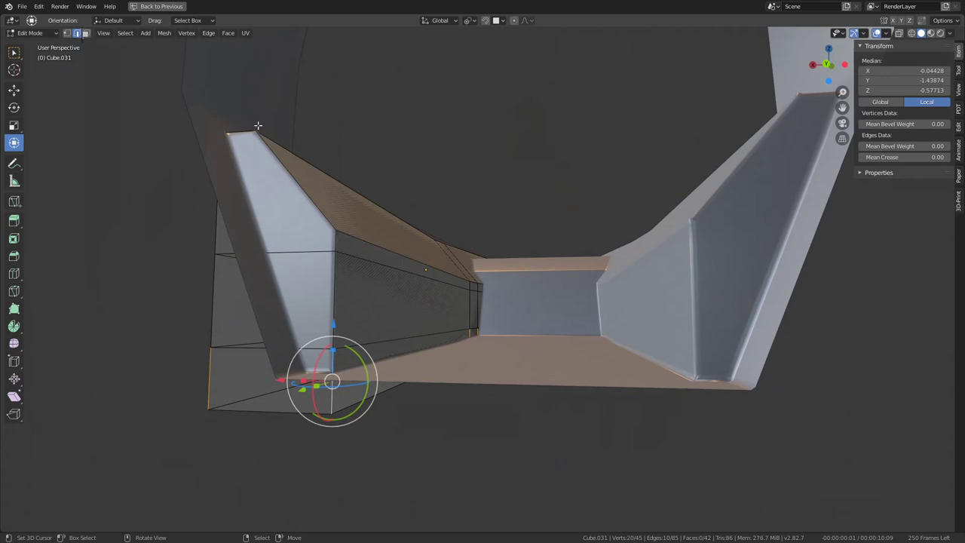
middle_drag(476, 310, 459, 268)
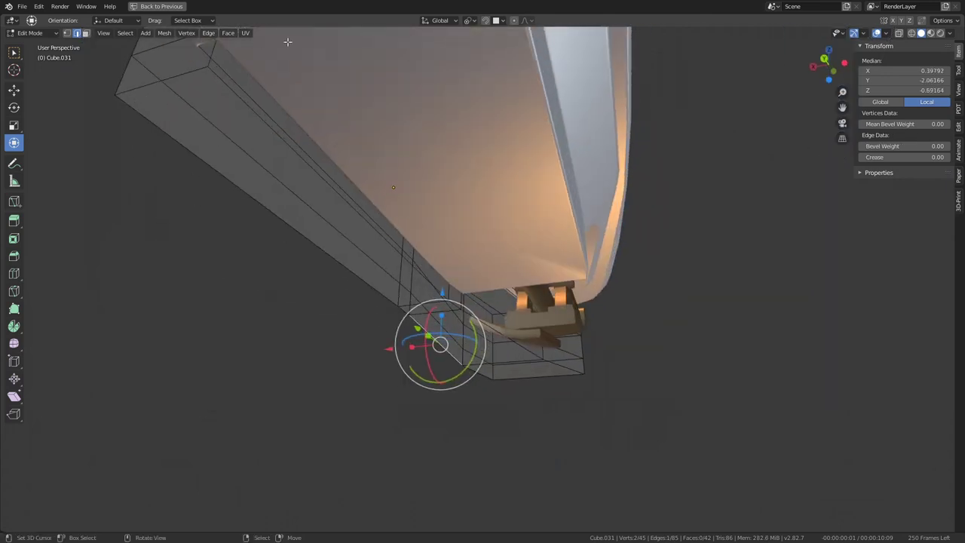
- In face select mode, slide the trough's base wall faces sideways along X
click(86, 34)
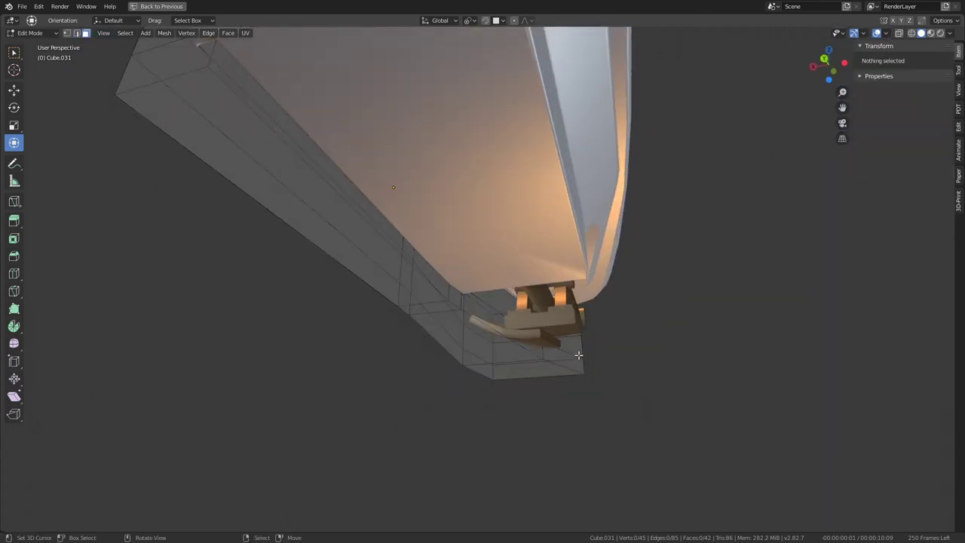
click(544, 347)
middle_drag(545, 347, 494, 258)
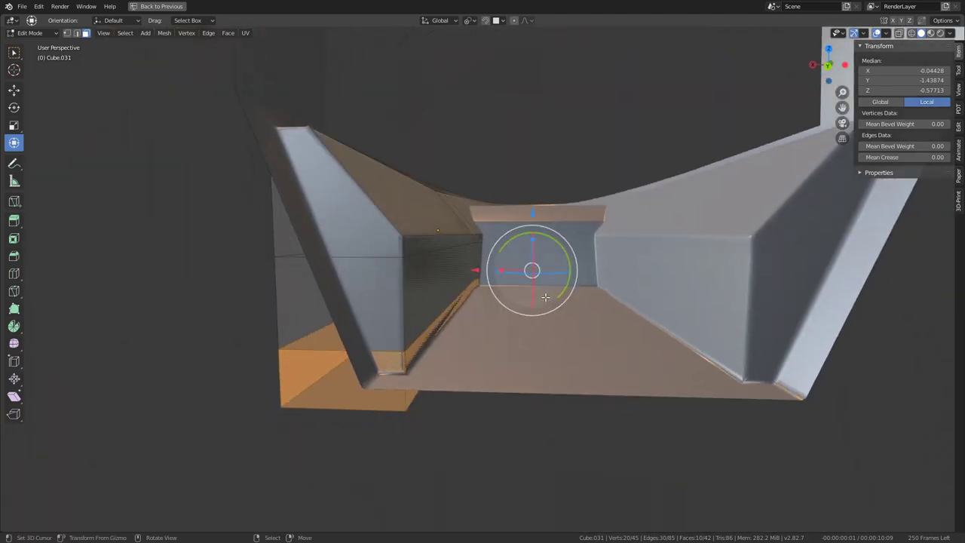
key(g)
key(x)
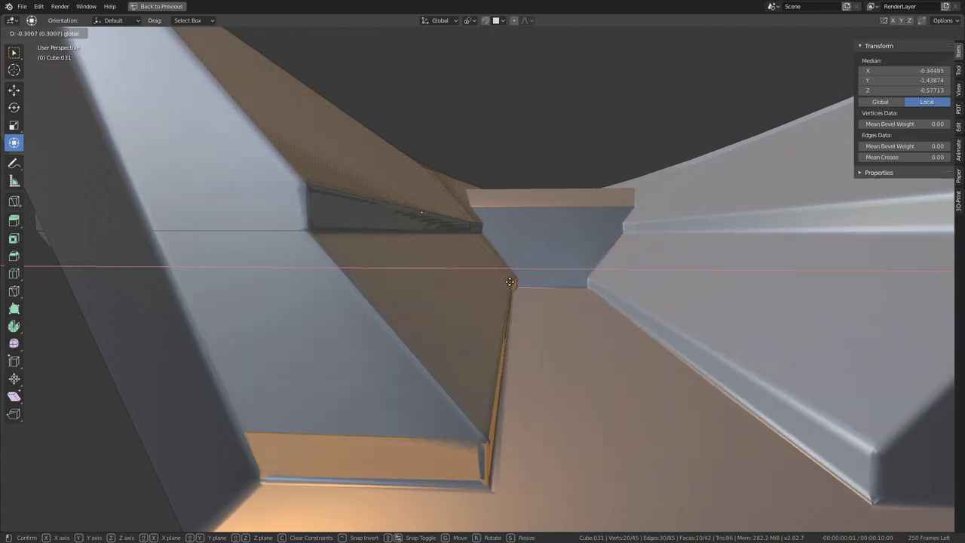
middle_drag(510, 281, 477, 261)
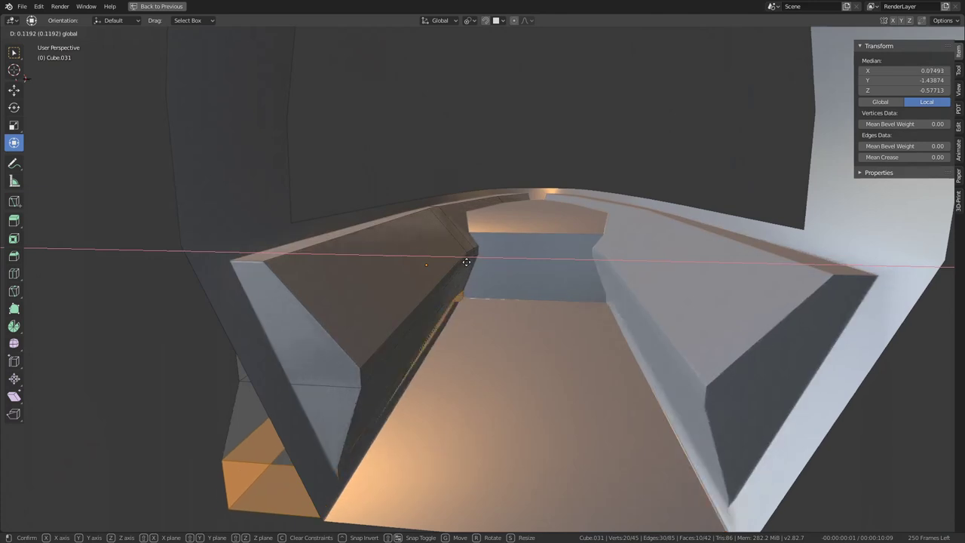
click(468, 262)
- Slide one side face of the trough's left wall along X
click(412, 388)
drag(412, 388, 437, 338)
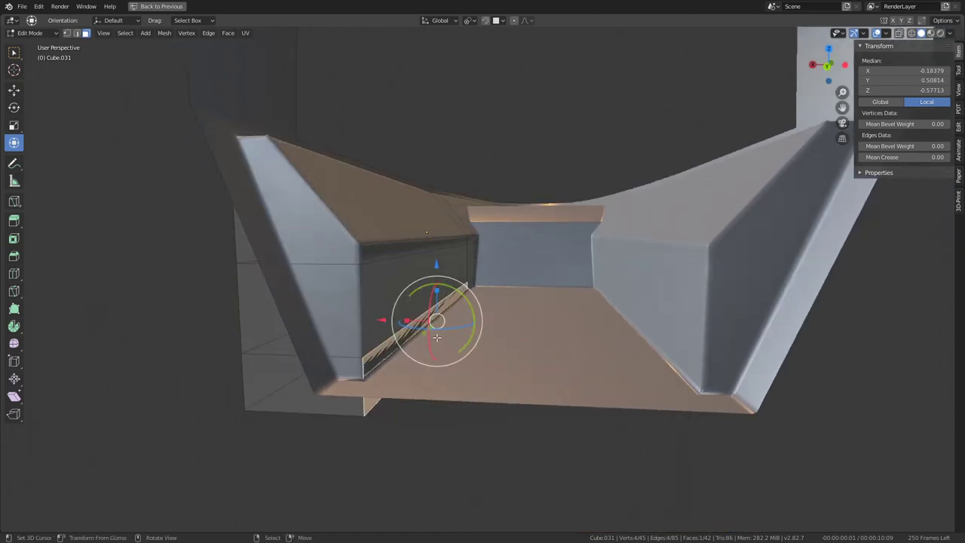
key(g)
key(x)
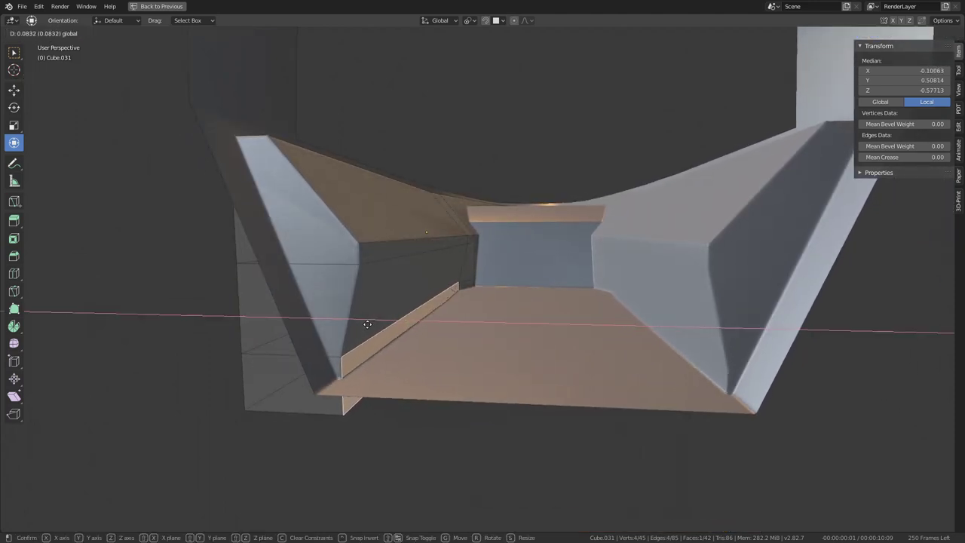
click(422, 315)
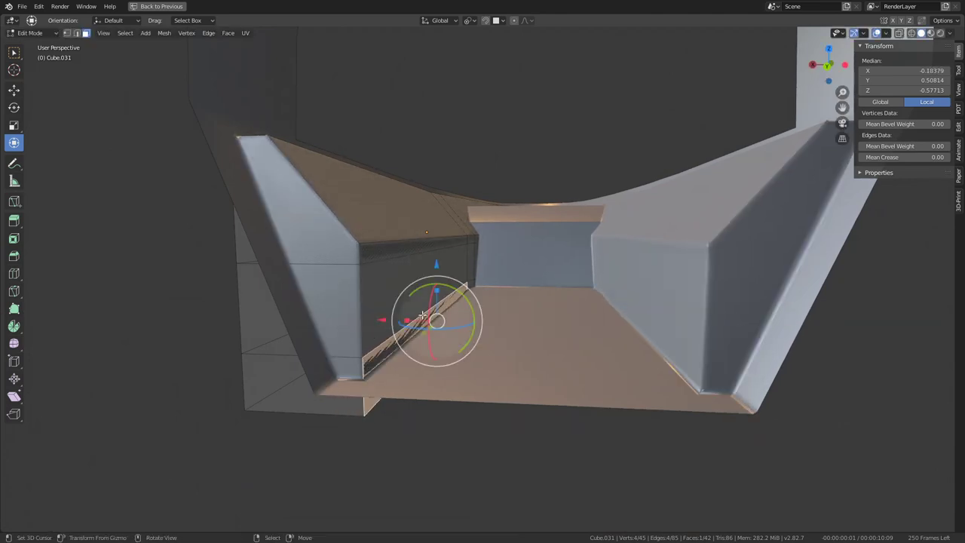
- Nudge that face further along X, then return to Object Mode with nothing selected
mouse_move(470, 289)
middle_down()
mouse_move(442, 338)
mouse_move(446, 362)
mouse_move(390, 405)
middle_up()
key(g)
key(x)
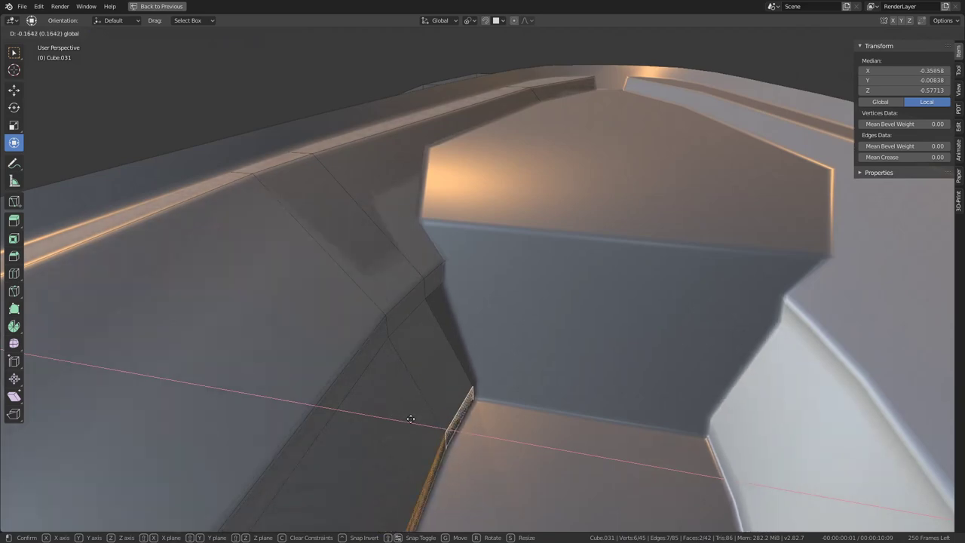
click(410, 418)
mouse_move(410, 418)
middle_down()
mouse_move(522, 244)
mouse_move(555, 290)
mouse_move(415, 295)
mouse_move(362, 279)
mouse_move(444, 249)
middle_up()
key(Tab)
key(alt+a)
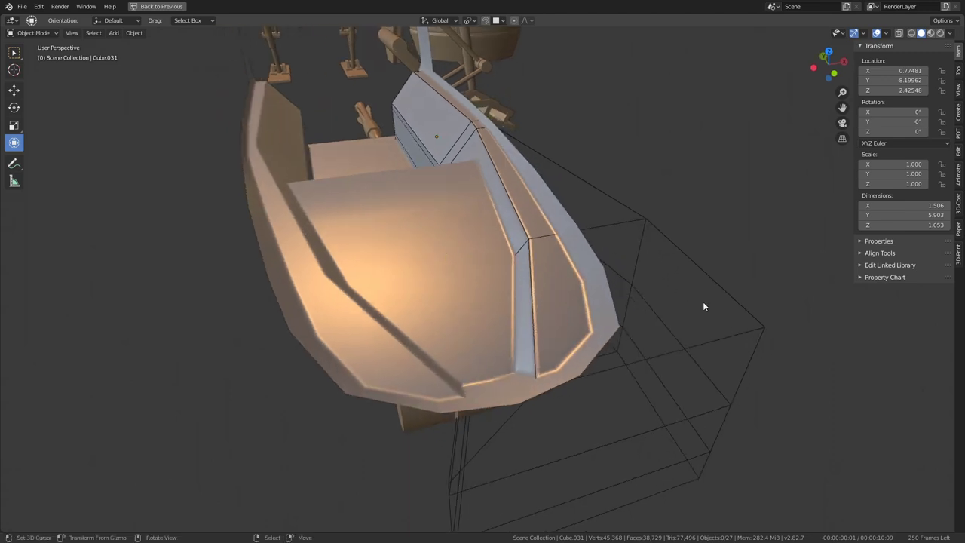
- In the wireframe cutter's Edit Mode, select an edge ring and subdivide it
click(706, 274)
key(Tab)
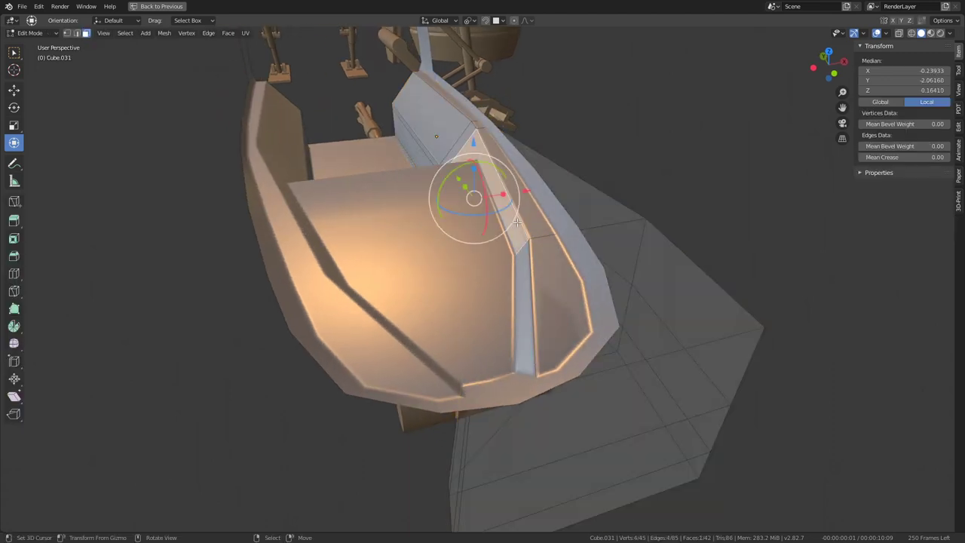
middle_drag(511, 198, 510, 219)
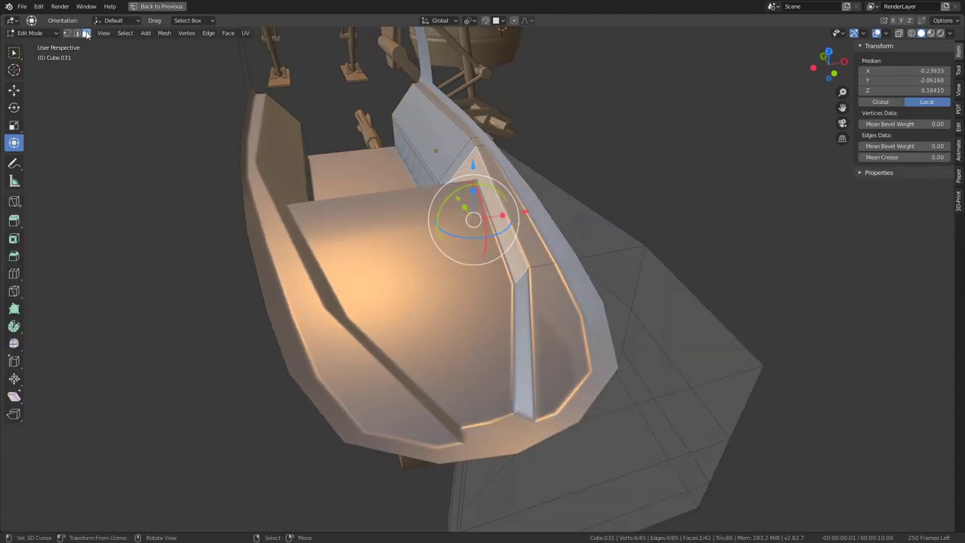
key(shift+g)
click(718, 193)
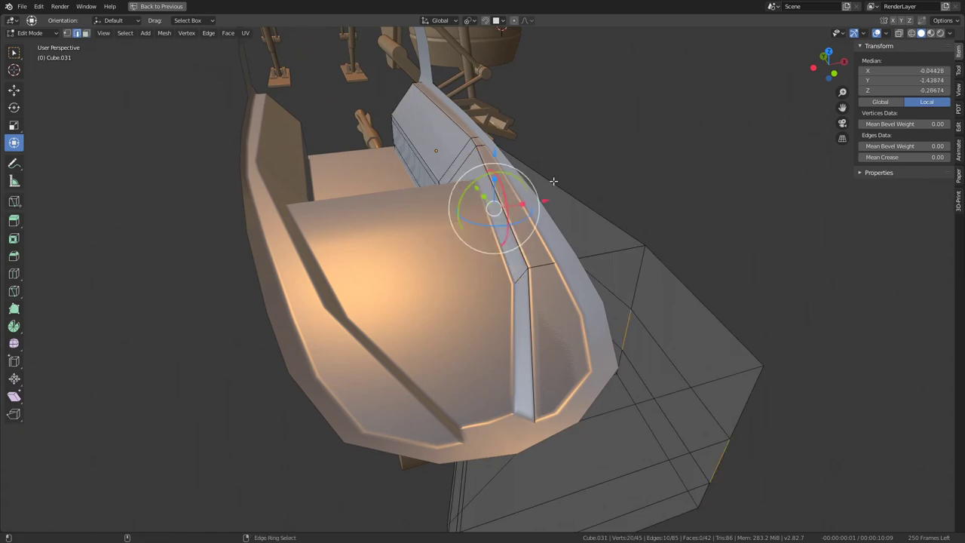
click(697, 171)
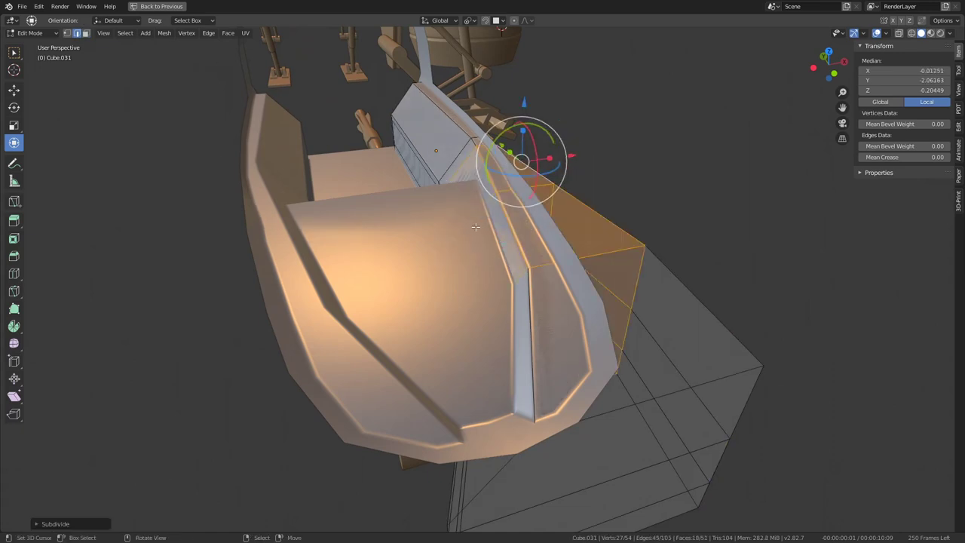
- Edge-slide the newly created loop along the cutter
alt+click(500, 195)
middle_drag(509, 193, 652, 309)
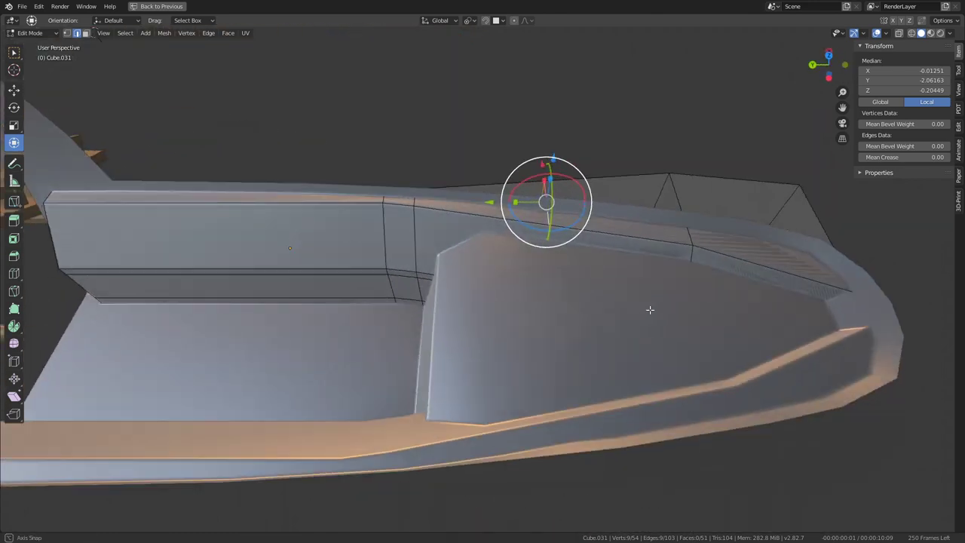
key(g)
right_click(637, 303)
key(g)
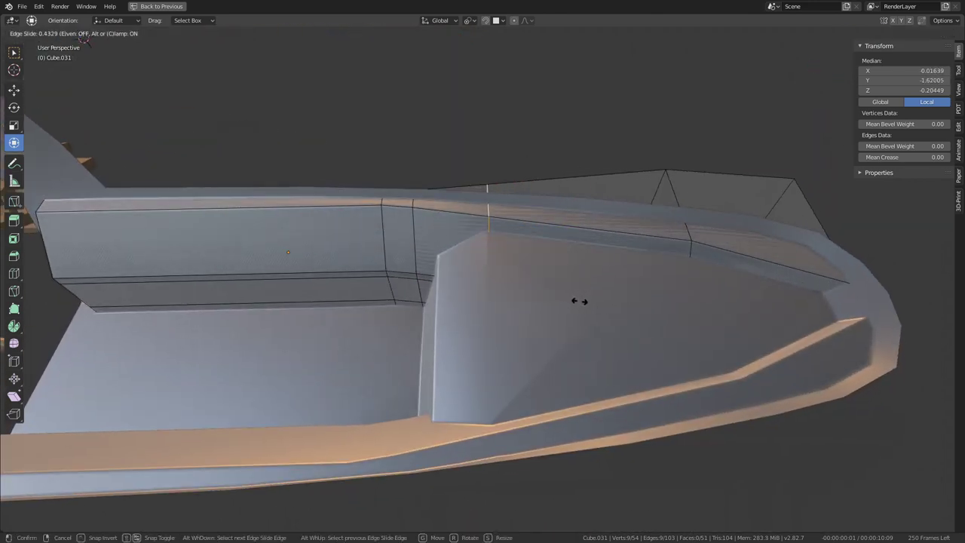
click(617, 306)
- Slide the loop further along the cutter, discarding a trial X-axis move
mouse_move(617, 306)
middle_down()
mouse_move(629, 302)
mouse_move(586, 248)
middle_up()
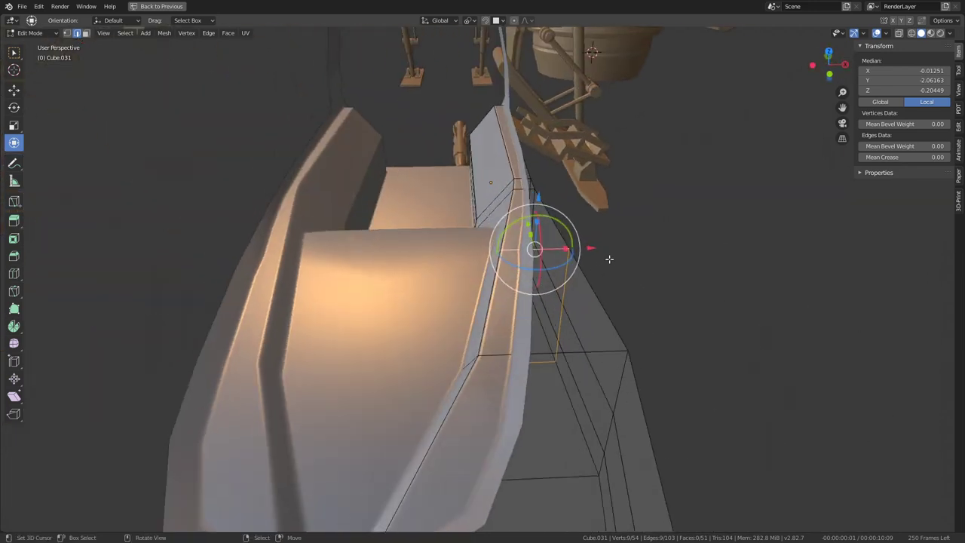
key(g)
key(x)
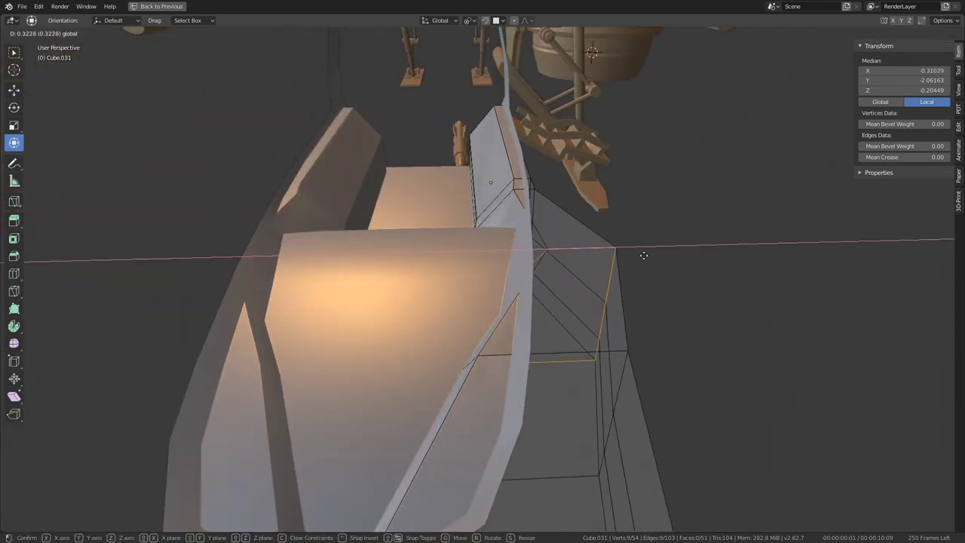
right_click(608, 258)
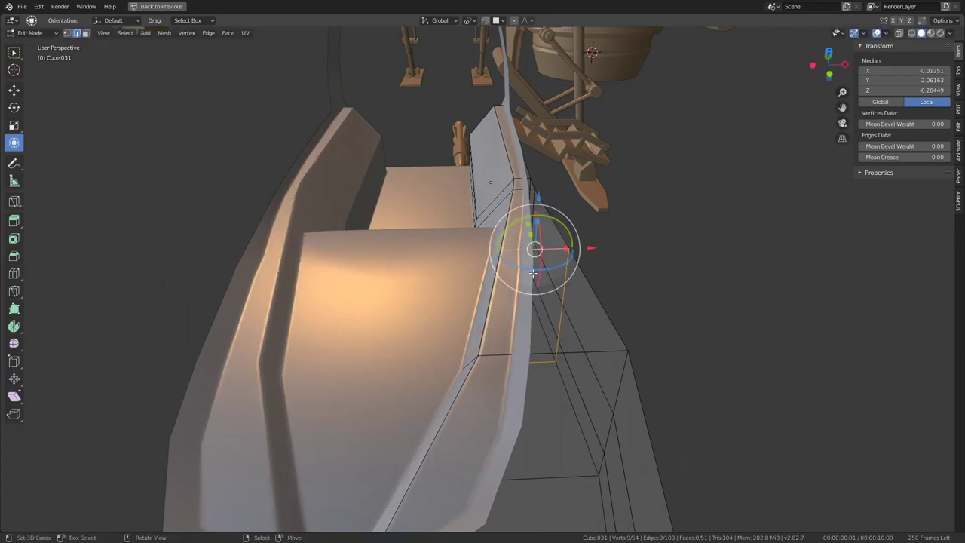
middle_drag(533, 273, 585, 297)
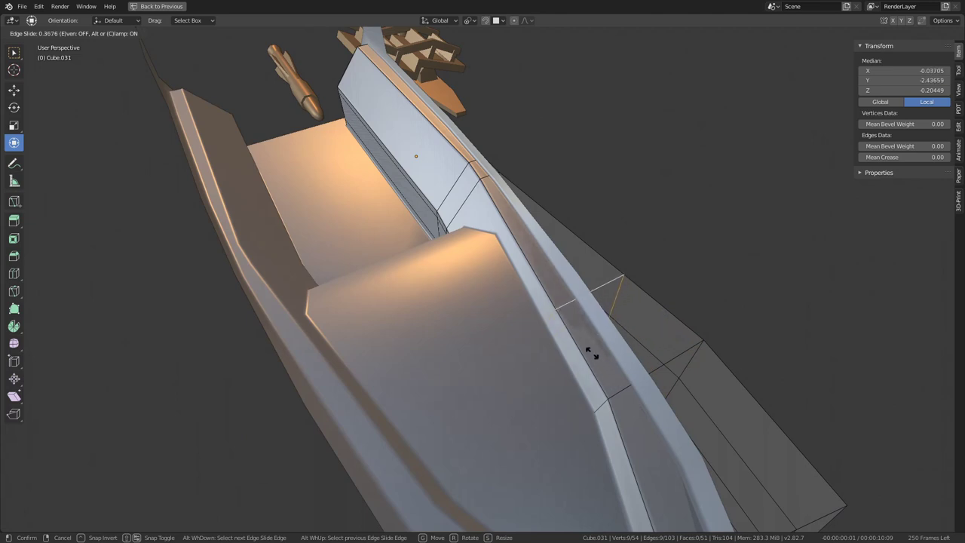
click(591, 353)
- Bevel the selected cutter edges
middle_drag(590, 353, 530, 224)
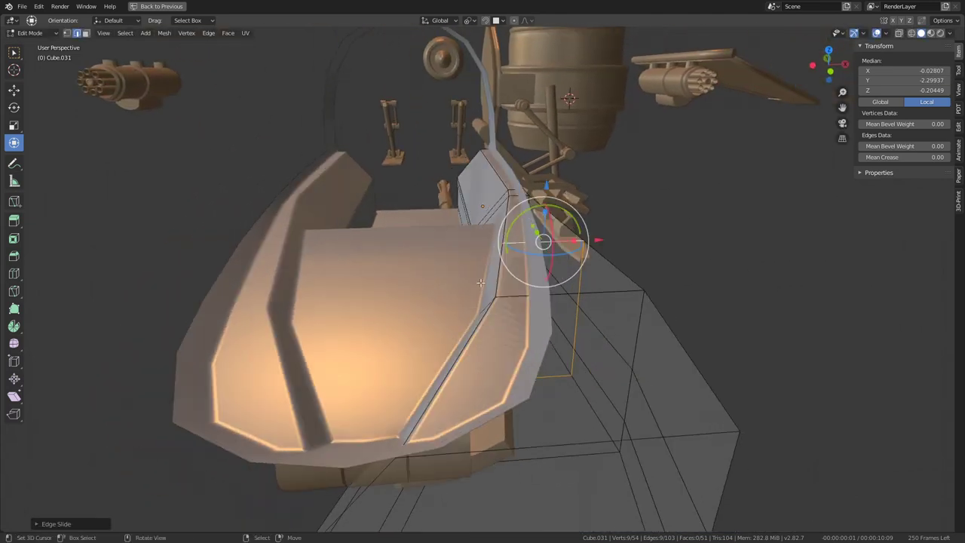
key(ctrl+e)
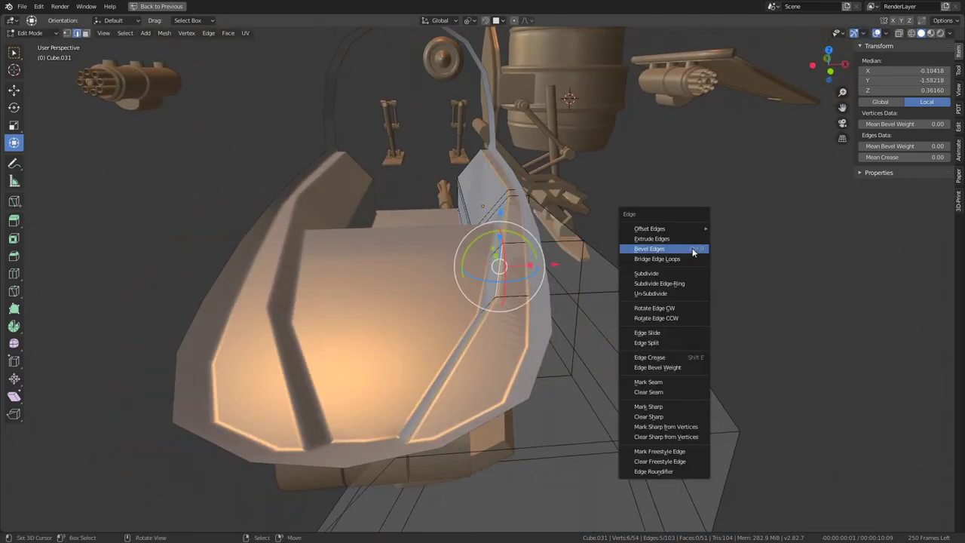
click(693, 250)
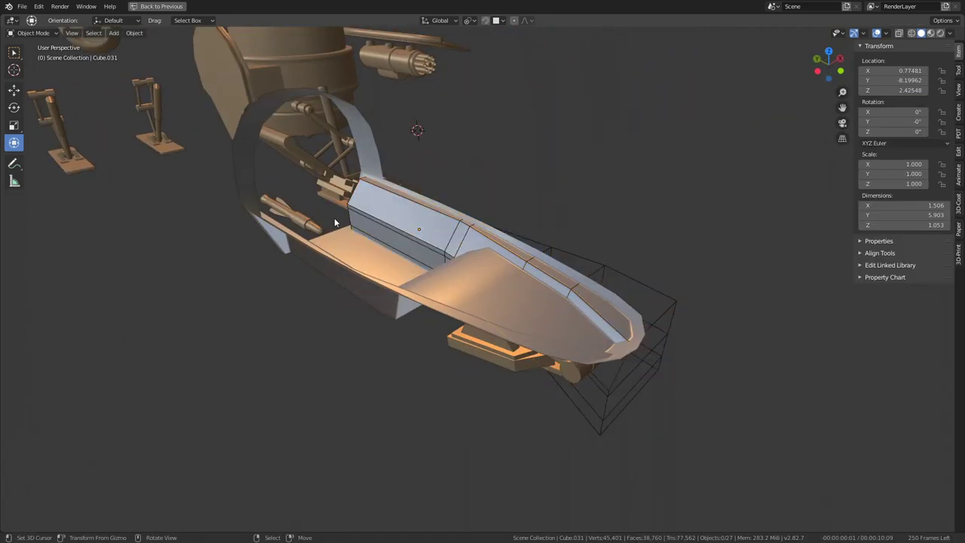
- Move the Test mesh's front-bulkhead edge down along Z
click(475, 234)
middle_drag(474, 282, 490, 273)
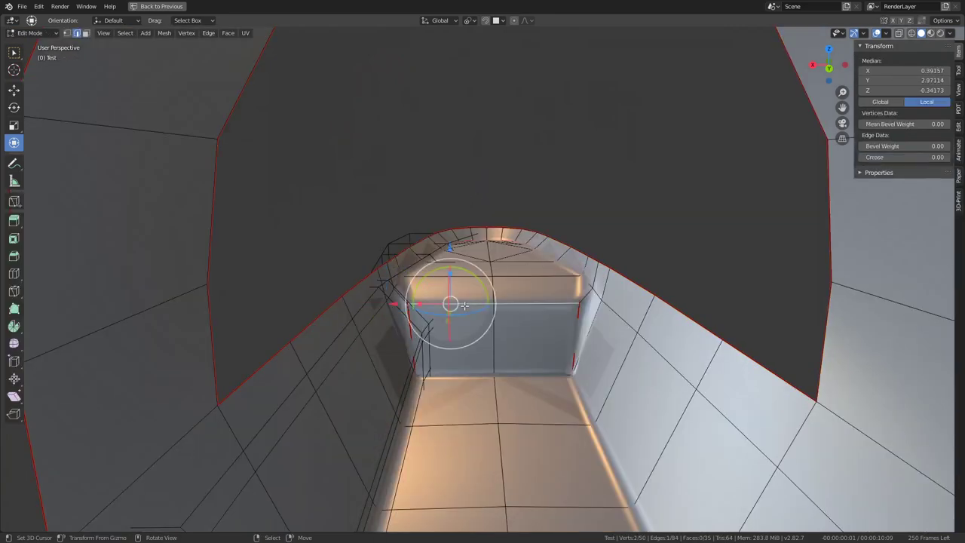
middle_drag(448, 302, 442, 238)
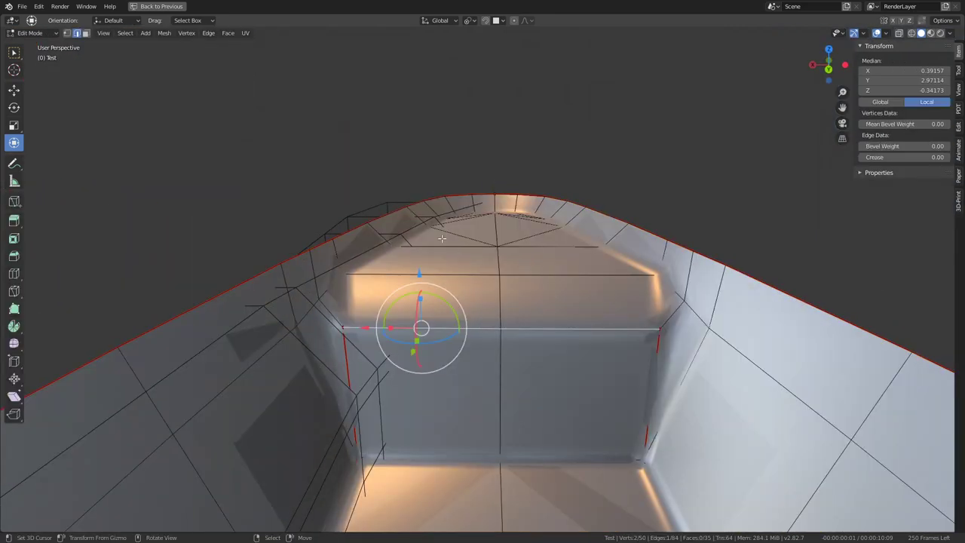
key(g)
key(z)
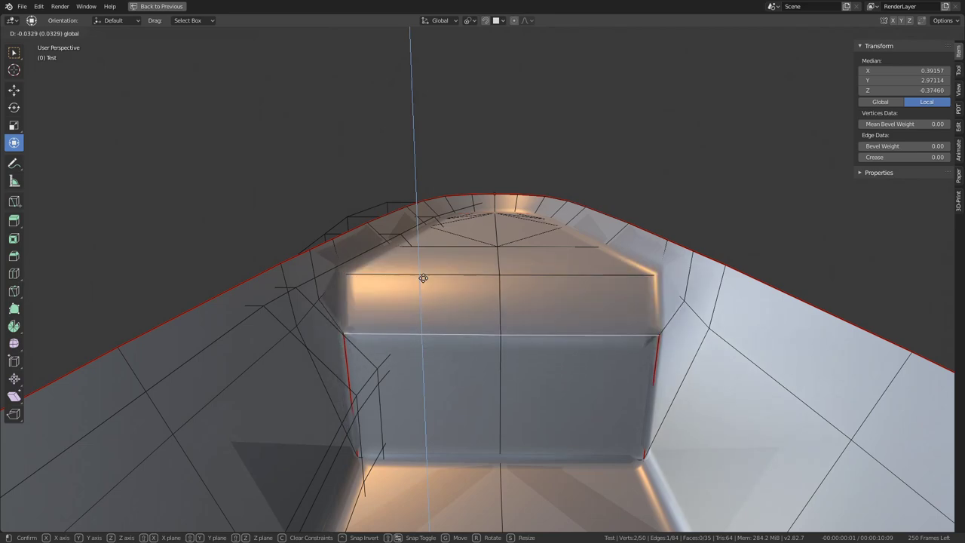
click(424, 276)
mouse_move(424, 277)
middle_down()
mouse_move(530, 218)
mouse_move(488, 237)
middle_up()
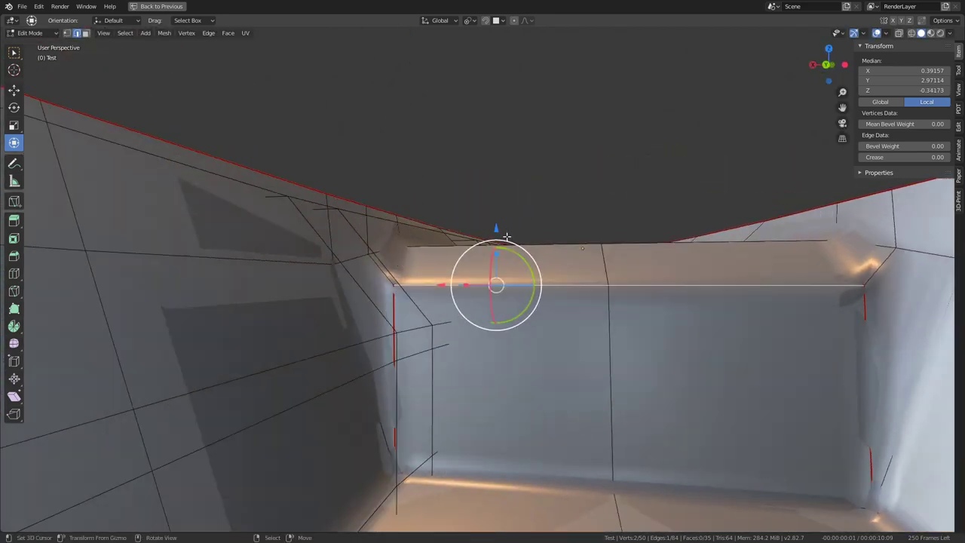
drag(498, 229, 501, 245)
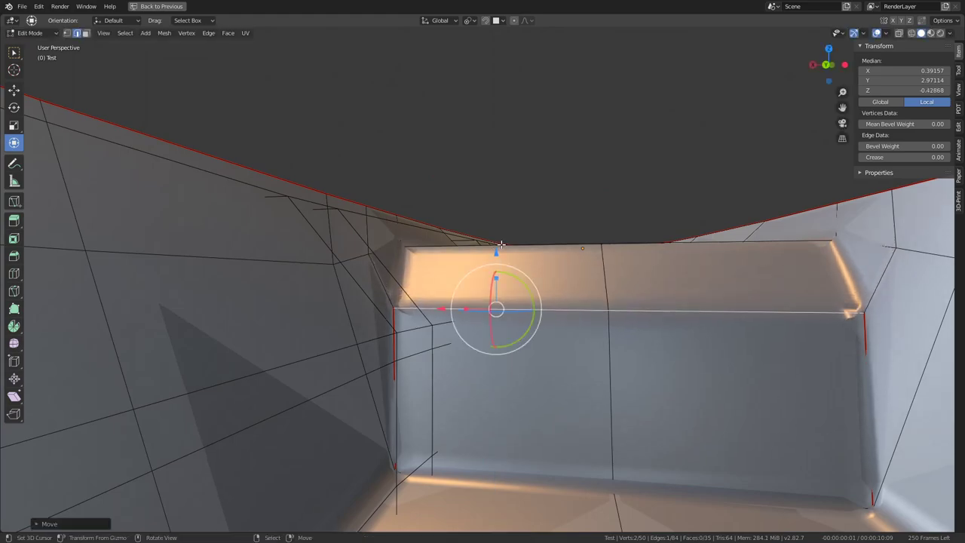
- Check the cut in Object Mode, lowering the edge slightly more between checks
key(Tab)
mouse_move(501, 244)
middle_down()
mouse_move(413, 299)
mouse_move(518, 297)
mouse_move(411, 298)
mouse_move(445, 275)
mouse_move(412, 252)
middle_up()
key(Tab)
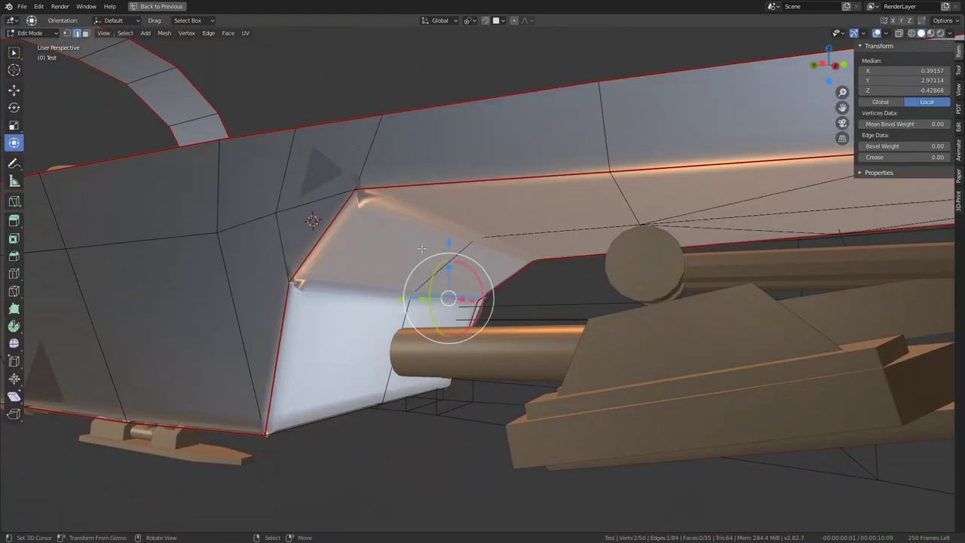
mouse_move(450, 242)
mouse_down()
mouse_move(450, 259)
mouse_move(450, 233)
mouse_up()
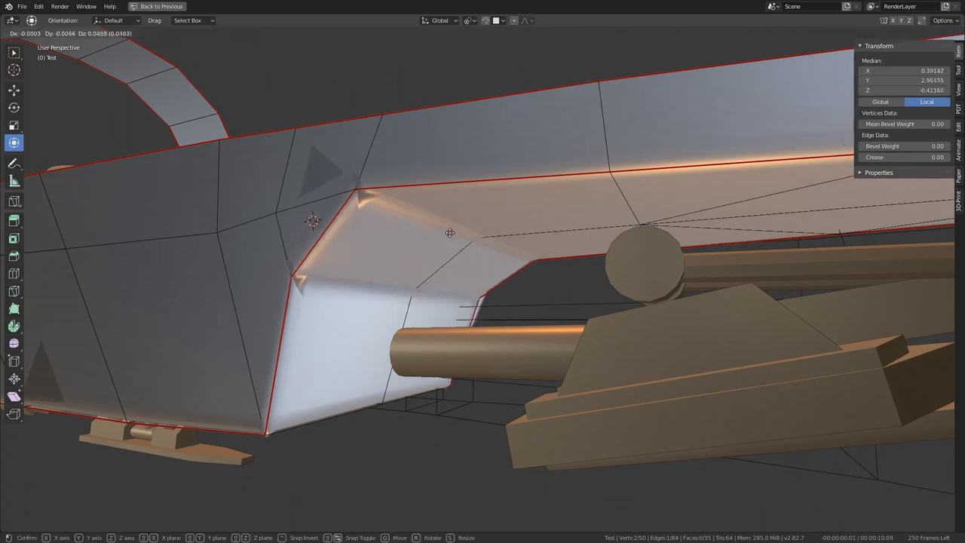
key(Tab)
mouse_move(451, 227)
middle_down()
mouse_move(435, 213)
mouse_move(485, 248)
mouse_move(516, 254)
mouse_move(483, 276)
mouse_move(535, 287)
mouse_move(565, 243)
mouse_move(457, 257)
mouse_move(513, 239)
mouse_move(574, 238)
mouse_move(427, 180)
mouse_move(405, 274)
mouse_move(576, 280)
mouse_move(634, 247)
mouse_move(642, 296)
mouse_move(614, 252)
mouse_move(483, 298)
middle_up()
key(Tab)
- Enter Edit Mode on Cube.031 from a side view and clear the selection
key(Tab)
click(463, 302)
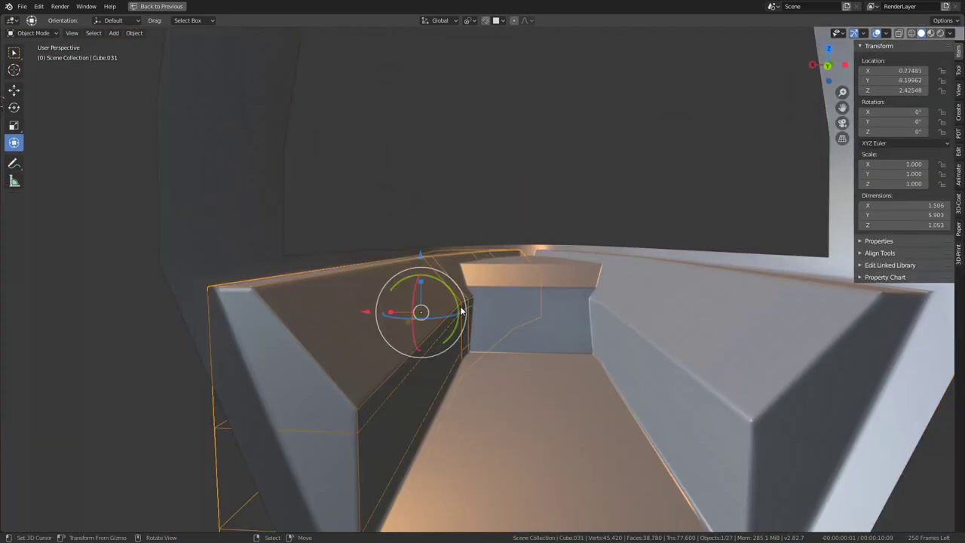
key(Tab)
key(Tab)
mouse_move(465, 283)
middle_down()
mouse_move(476, 275)
mouse_move(442, 356)
mouse_move(457, 324)
mouse_move(512, 284)
mouse_move(372, 151)
mouse_move(560, 436)
middle_up()
key(Tab)
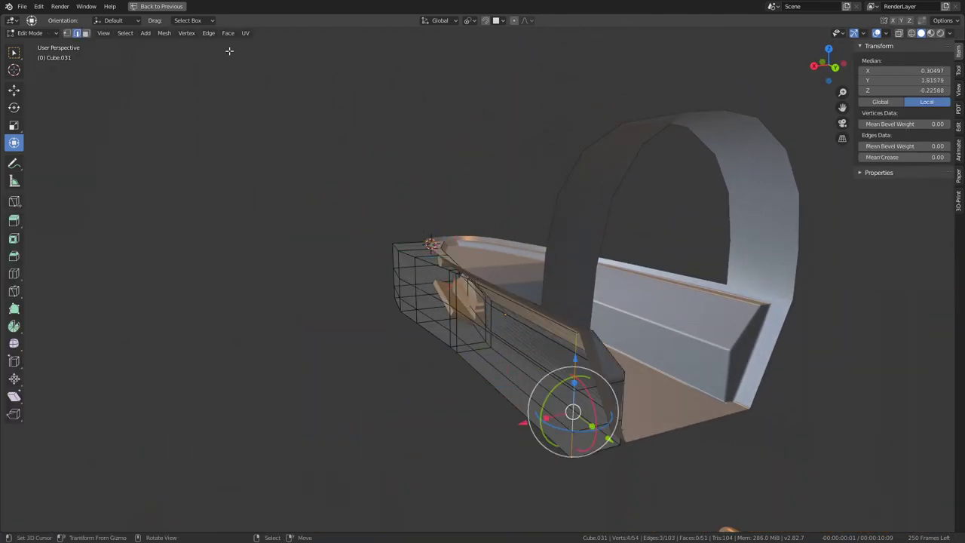
click(393, 187)
- Select the strip of faces running along the cutter's side
click(399, 260)
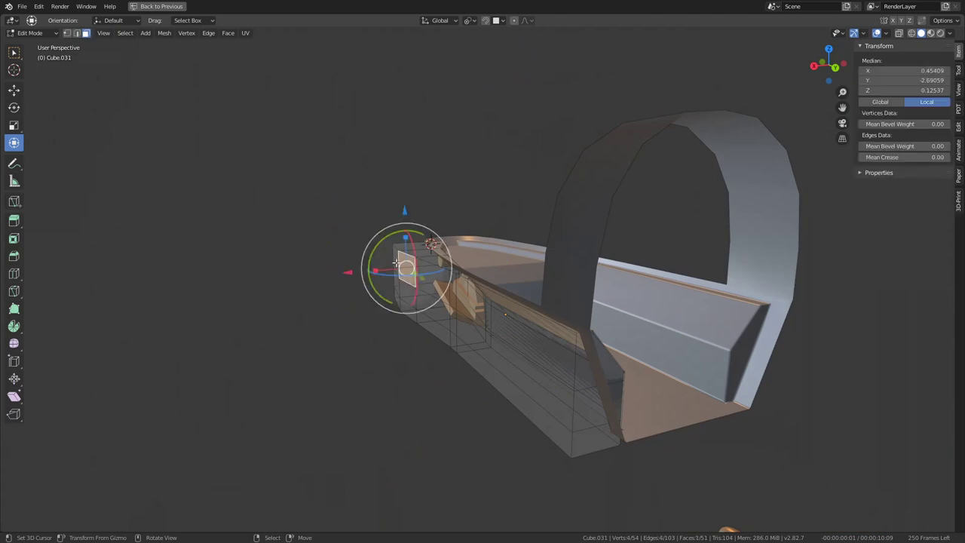
ctrl+click(545, 353)
shift+click(496, 372)
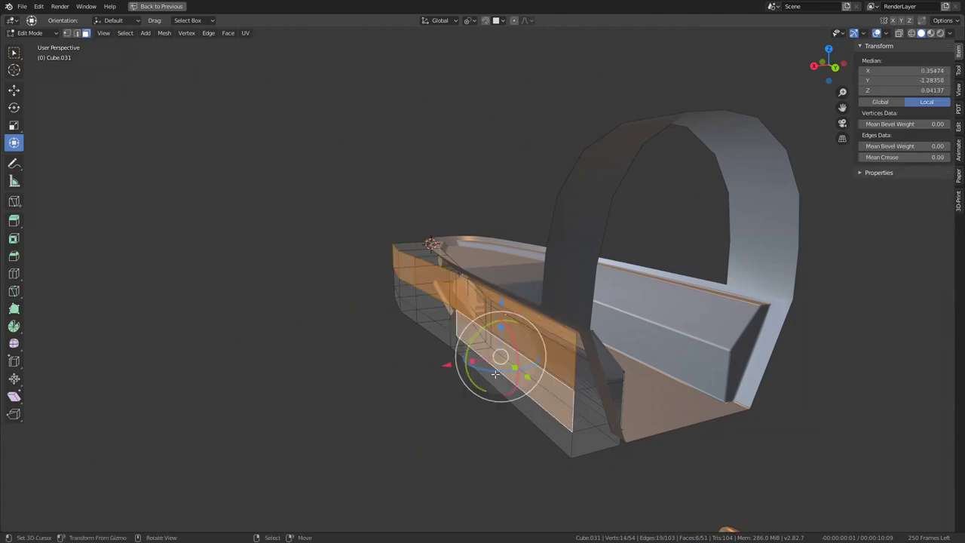
middle_drag(389, 275, 394, 280)
ctrl+click(395, 282)
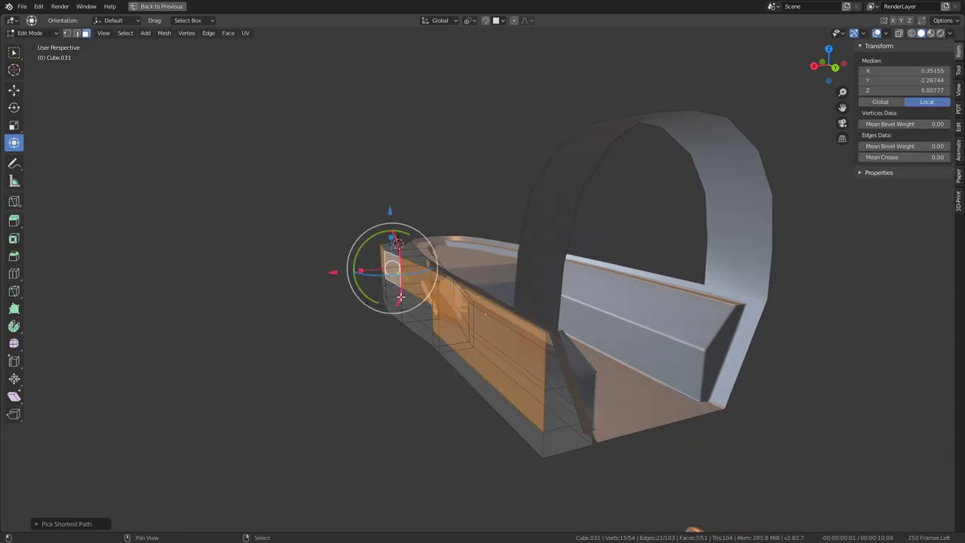
shift+click(382, 286)
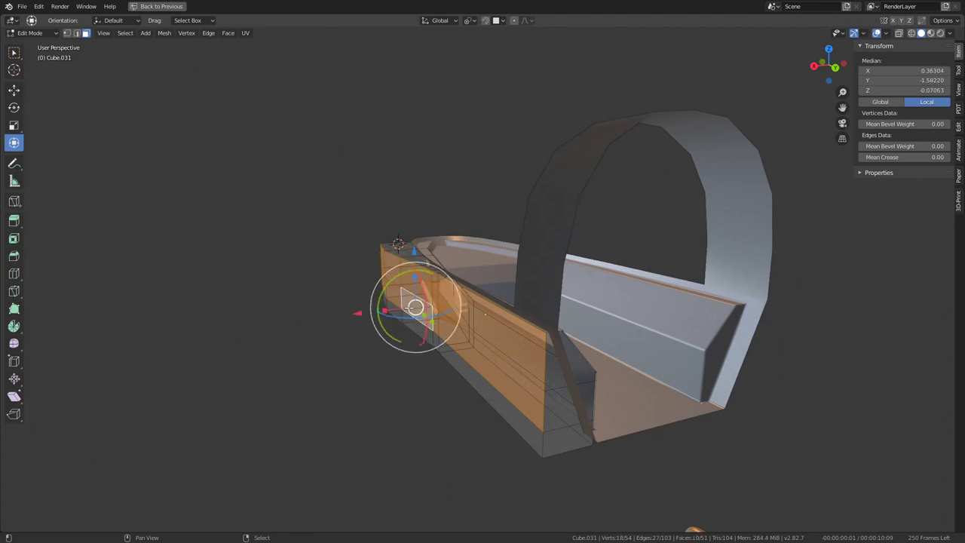
ctrl+click(384, 297)
- Flatten the selected strip by scaling it along X, then leave Edit Mode
key(s)
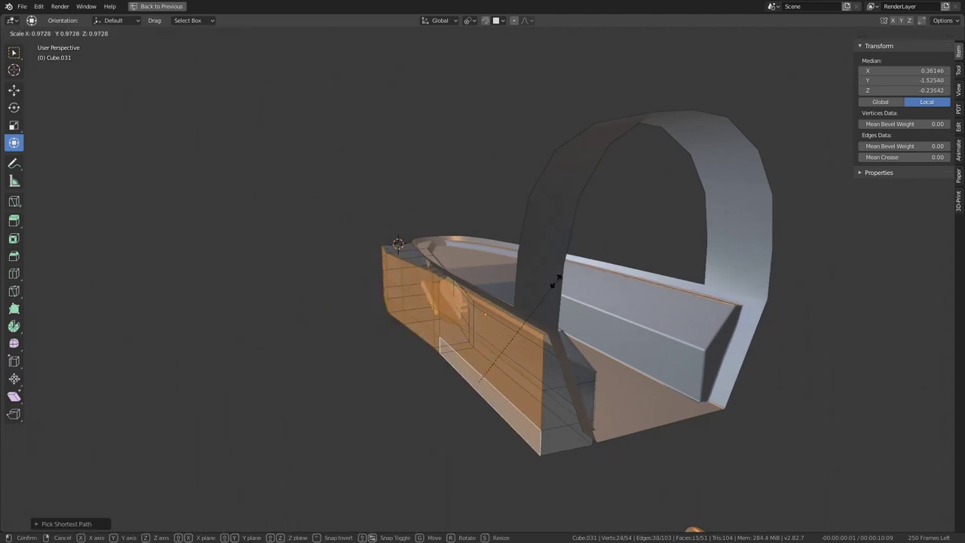
key(x)
key(Return)
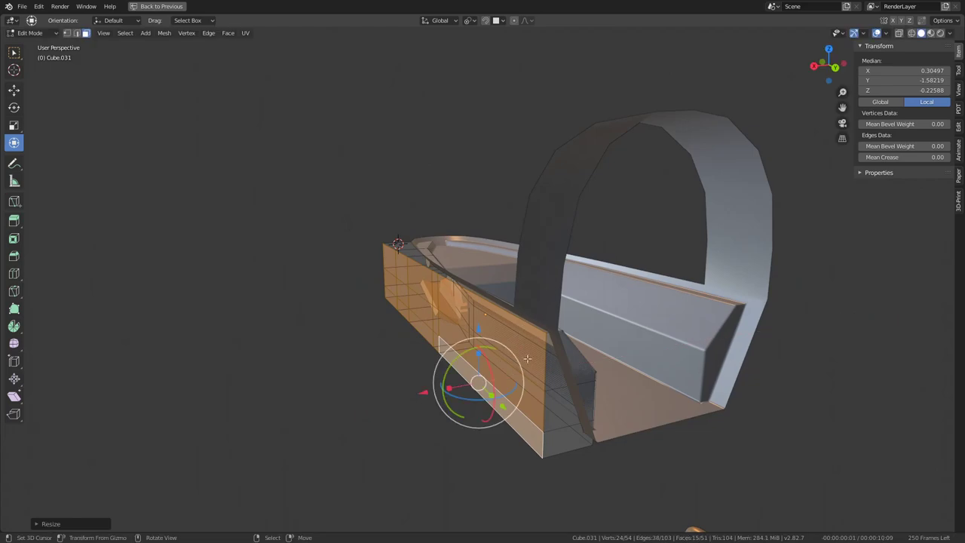
key(Tab)
- Isolate the cutter in local view and select its single inner face
key(KP_Divide)
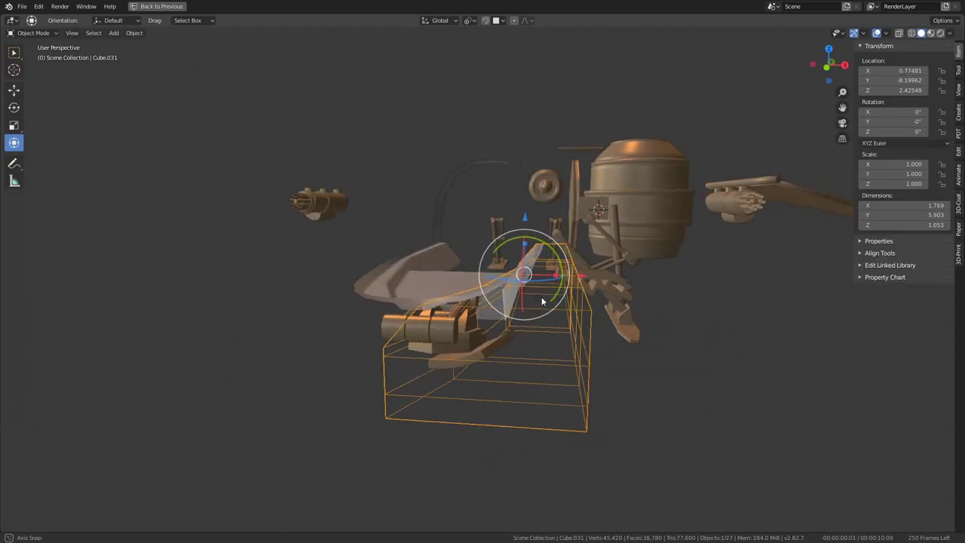
mouse_move(543, 337)
middle_down()
mouse_move(565, 276)
mouse_move(726, 285)
mouse_move(567, 291)
middle_up()
key(KP_Divide)
mouse_move(636, 300)
middle_down()
mouse_move(430, 254)
mouse_move(413, 329)
middle_up()
key(Tab)
click(371, 329)
middle_drag(532, 271, 507, 282)
- Inset the selected cutter face with thickness 0.0611, after undoing a trial Wireframe
key(ctrl+f)
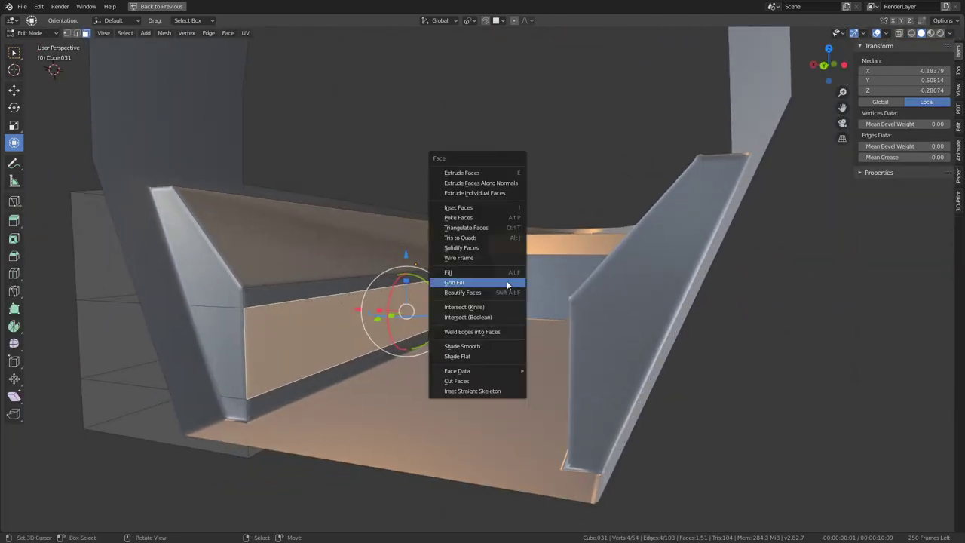
click(501, 257)
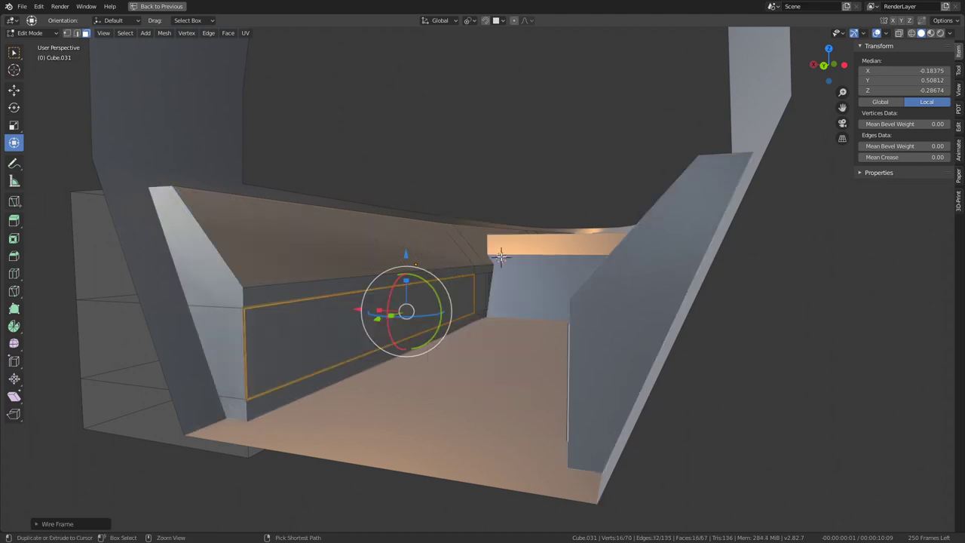
key(ctrl+z)
key(ctrl+f)
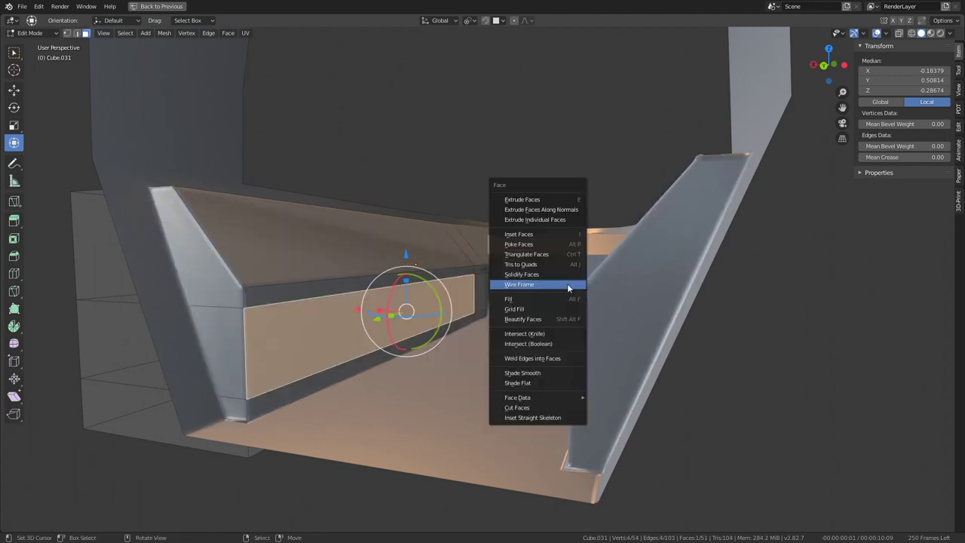
click(549, 235)
click(501, 257)
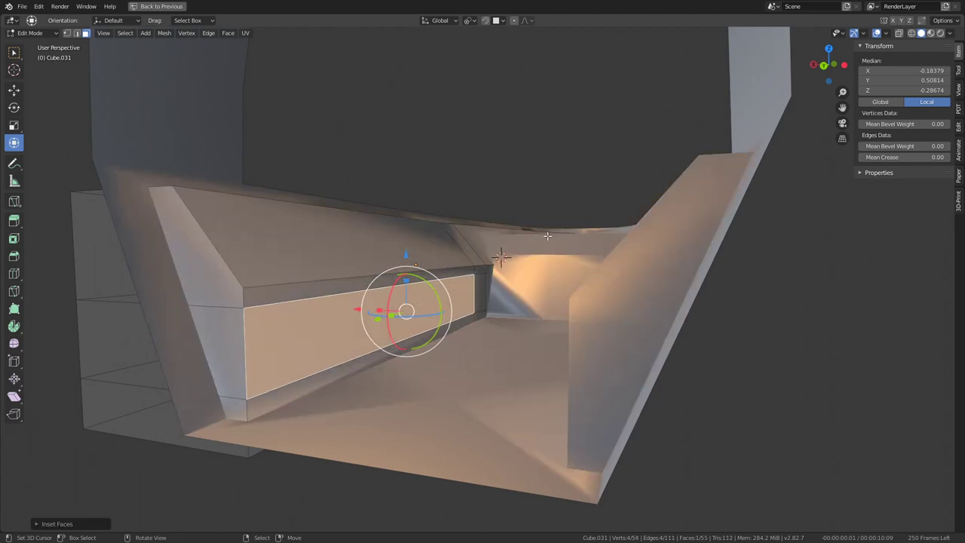
click(35, 524)
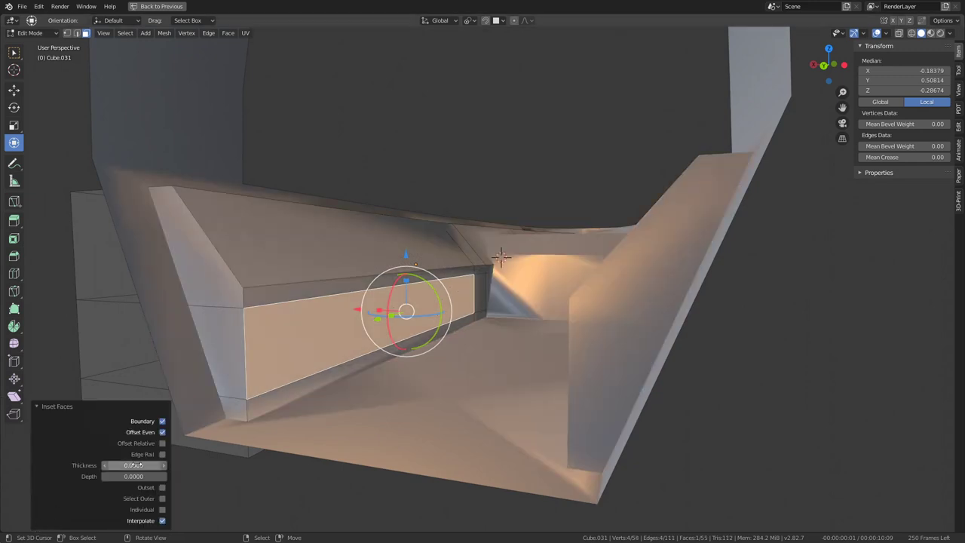
drag(133, 465, 143, 465)
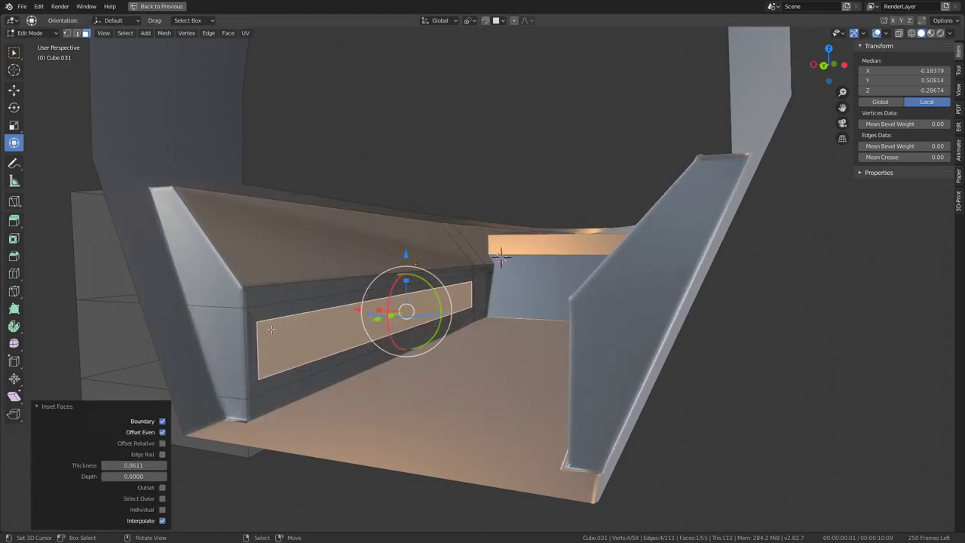
scroll(271, 329, up, 3)
- Extrude the inset face in place and push it along X
key(Tab)
mouse_move(339, 316)
middle_down()
mouse_move(458, 279)
mouse_move(353, 266)
middle_up()
key(Tab)
scroll(353, 267, up, 3)
key(e)
key(Escape)
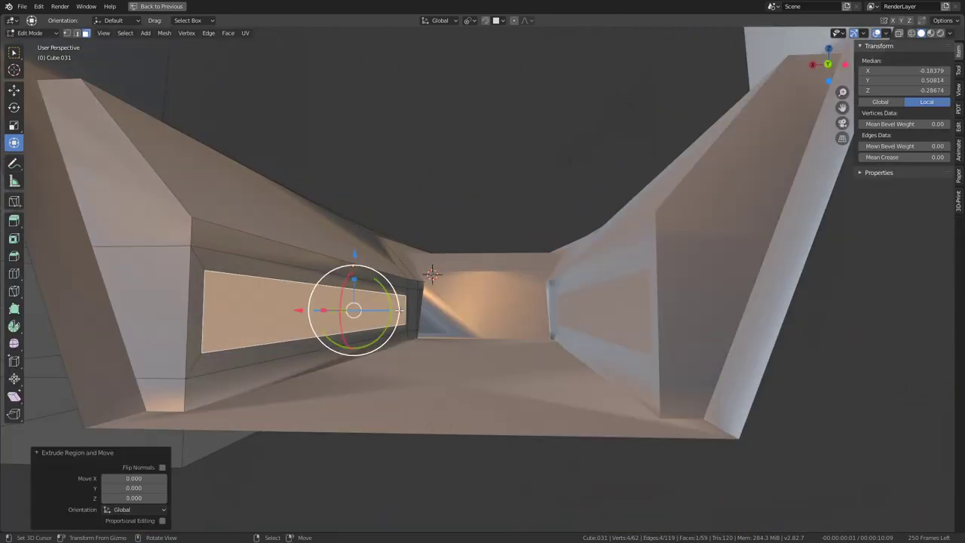
key(g)
key(x)
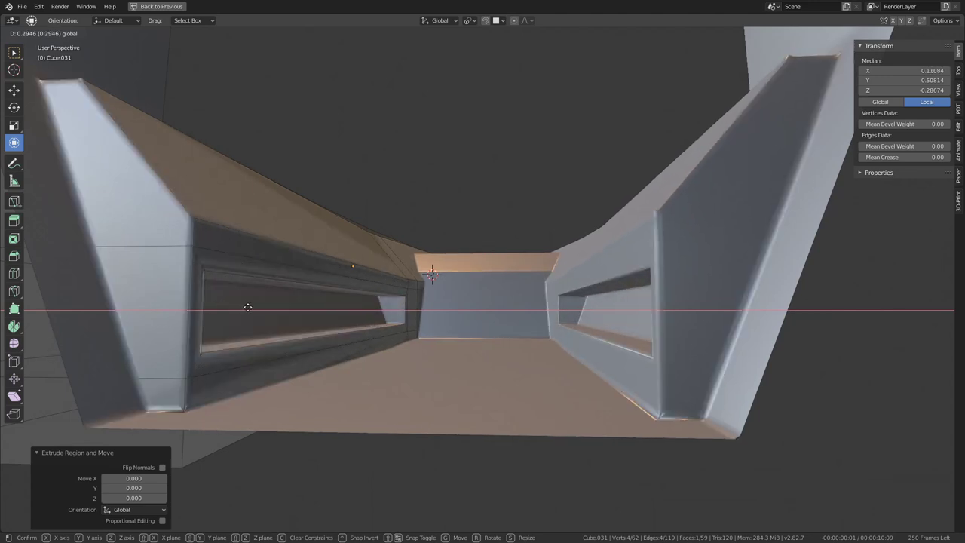
click(248, 307)
- Return to Object Mode and view the whole boat with its slots
key(Tab)
scroll(485, 275, down, 4)
mouse_move(485, 276)
middle_down()
mouse_move(609, 324)
mouse_move(484, 265)
mouse_move(267, 269)
mouse_move(473, 267)
mouse_move(643, 313)
middle_up()
scroll(609, 324, up, 5)
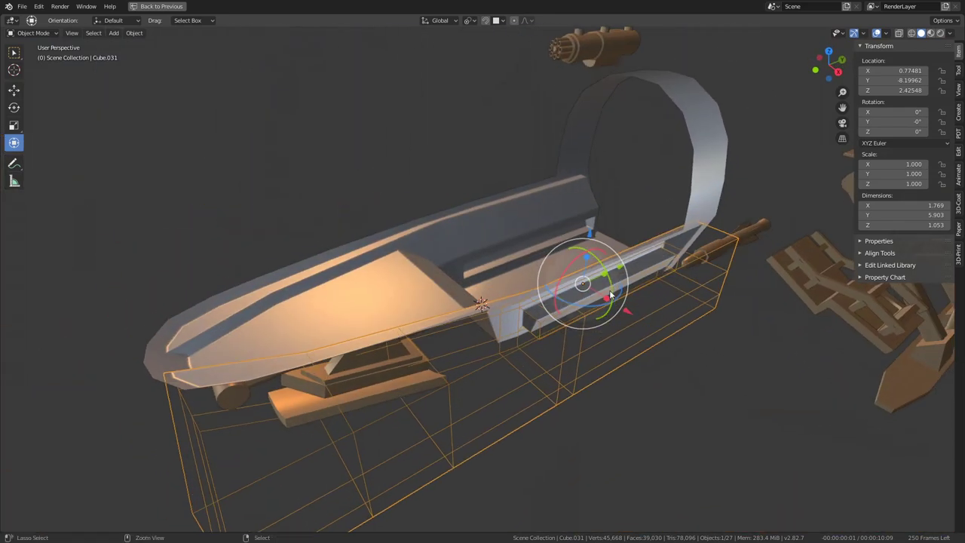
- Restore the multi-panel layout and unhide jet.049 under Exterior High
key(ctrl+space)
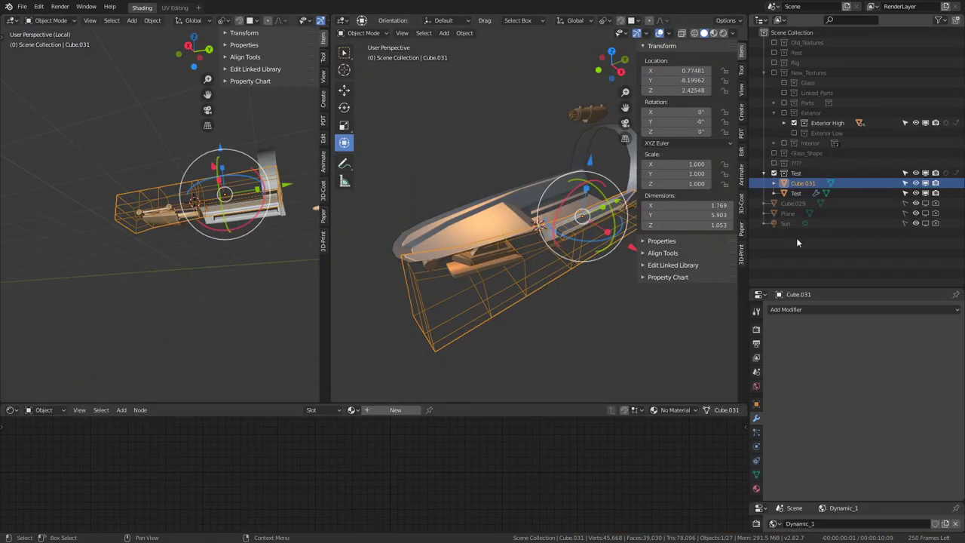
click(784, 123)
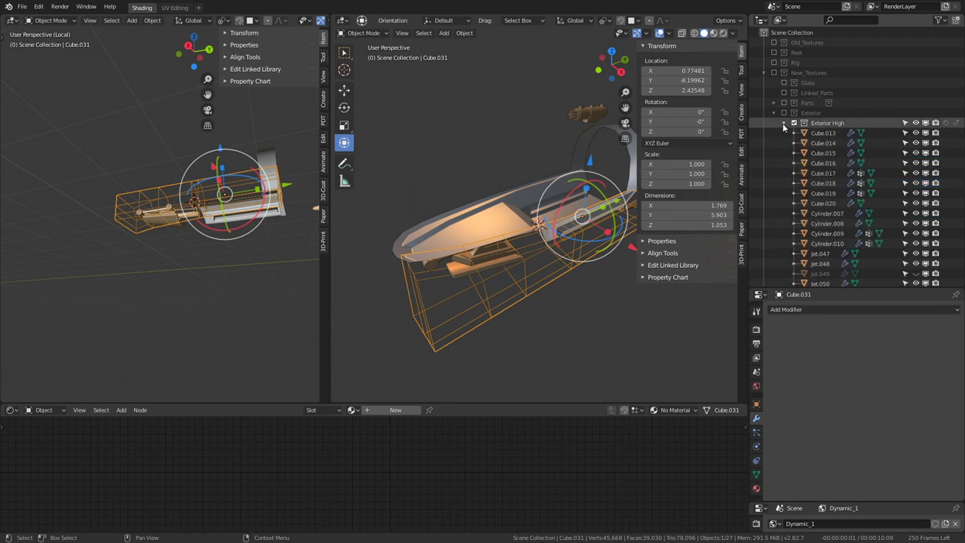
scroll(852, 166, down, 3)
scroll(882, 181, down, 2)
click(916, 194)
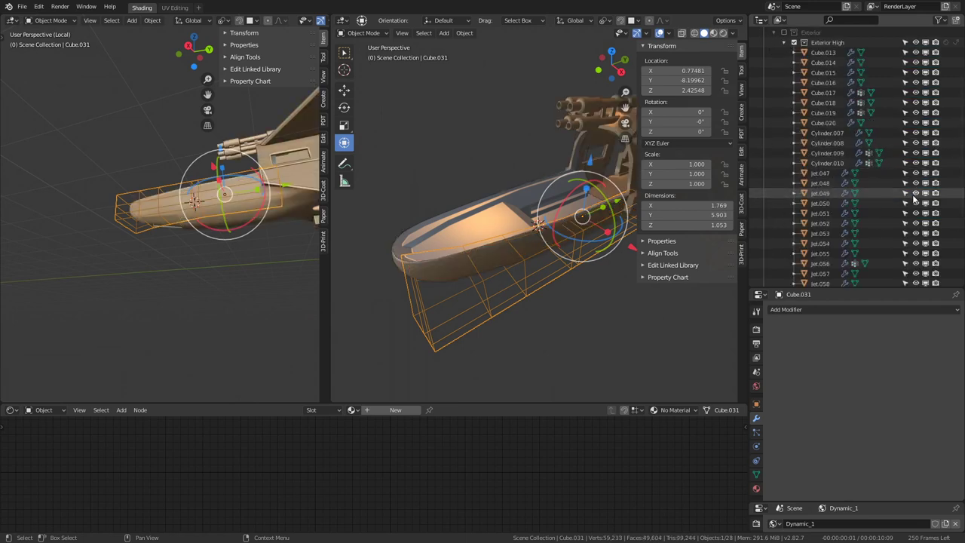
scroll(224, 194, up, 3)
scroll(190, 193, up, 3)
- Make Jet.049 active and maximize the side view onto the hull
mouse_move(164, 203)
middle_down()
mouse_move(118, 220)
mouse_move(158, 215)
middle_up()
mouse_move(407, 226)
middle_down()
mouse_move(436, 233)
mouse_move(457, 307)
mouse_move(501, 255)
mouse_move(548, 230)
mouse_move(448, 205)
mouse_move(385, 161)
mouse_move(431, 164)
mouse_move(483, 196)
mouse_move(527, 174)
middle_up()
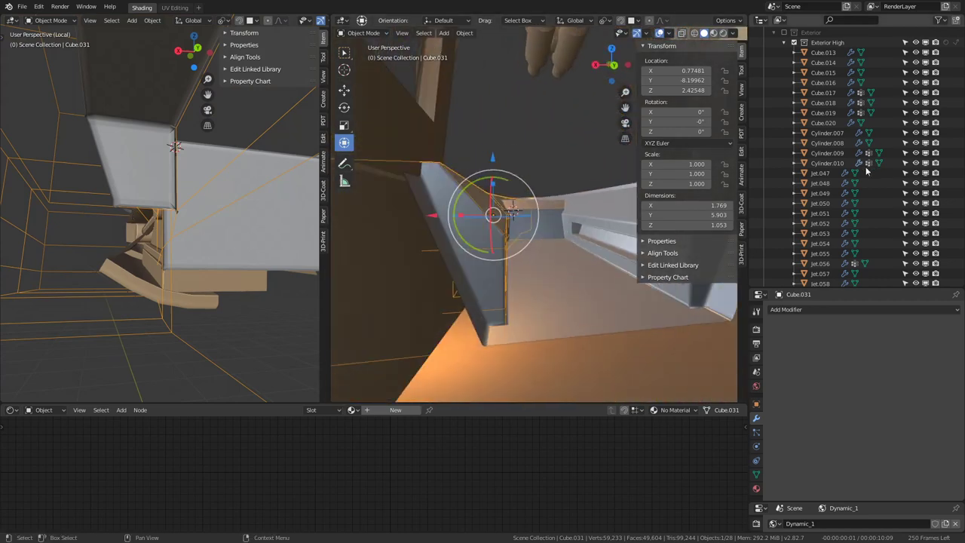
scroll(850, 267, down, 2)
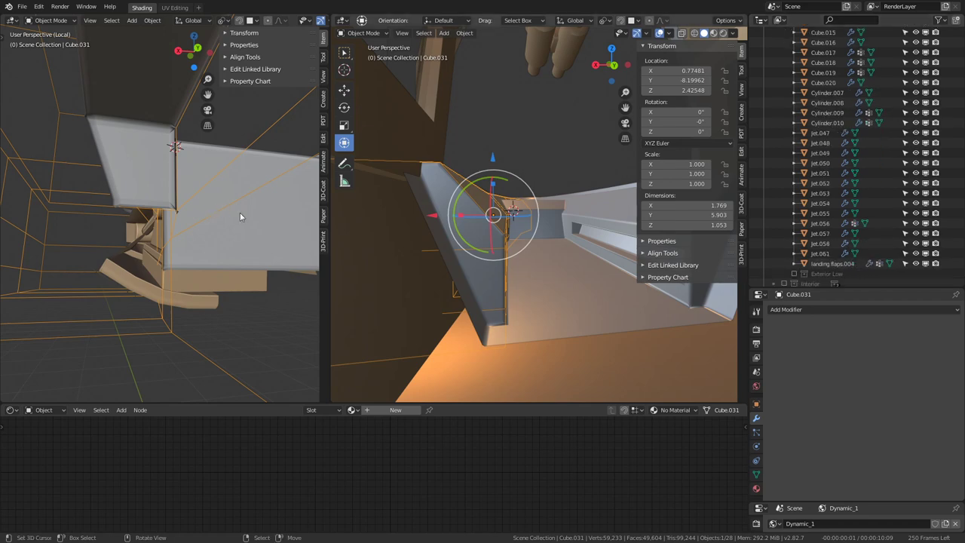
mouse_move(241, 215)
middle_down()
mouse_move(226, 219)
mouse_move(263, 229)
middle_up()
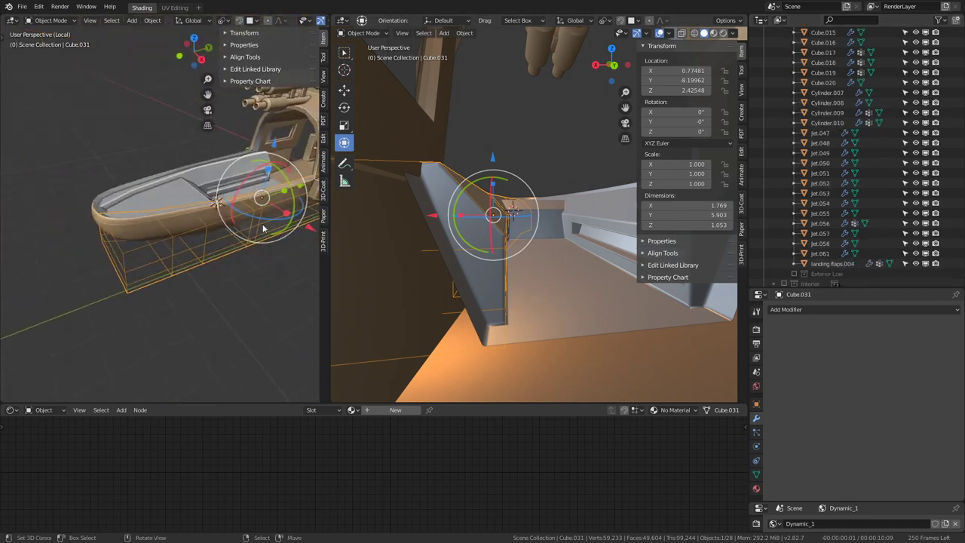
click(89, 209)
click(93, 202)
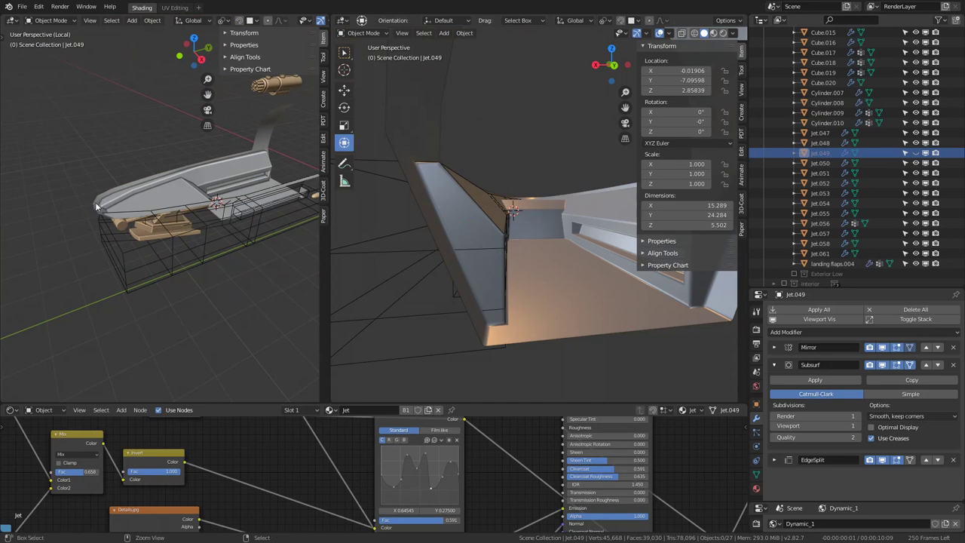
key(ctrl+space)
mouse_move(392, 255)
middle_down()
mouse_move(306, 249)
mouse_move(397, 303)
middle_up()
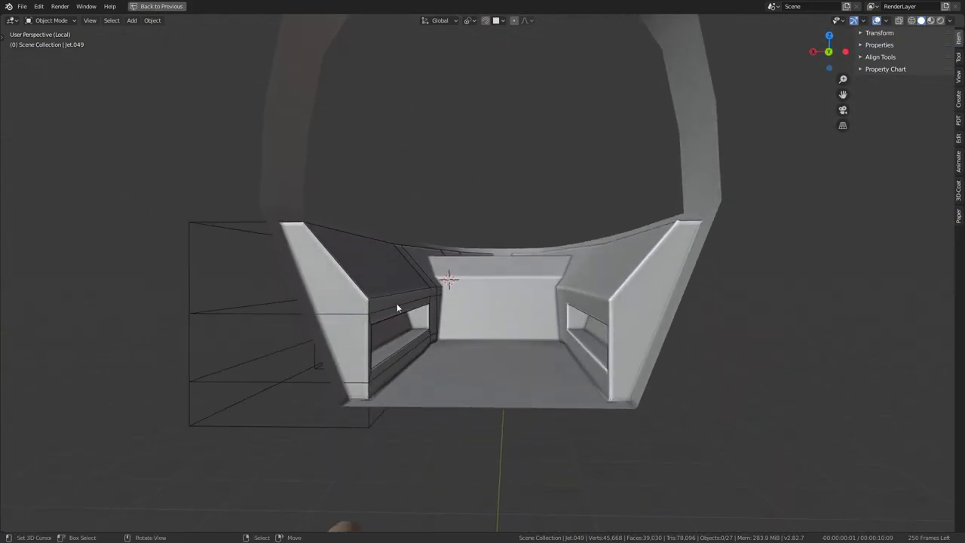
- Select the cutter Cube.031 and orbit to a side view of it
click(210, 311)
key(Tab)
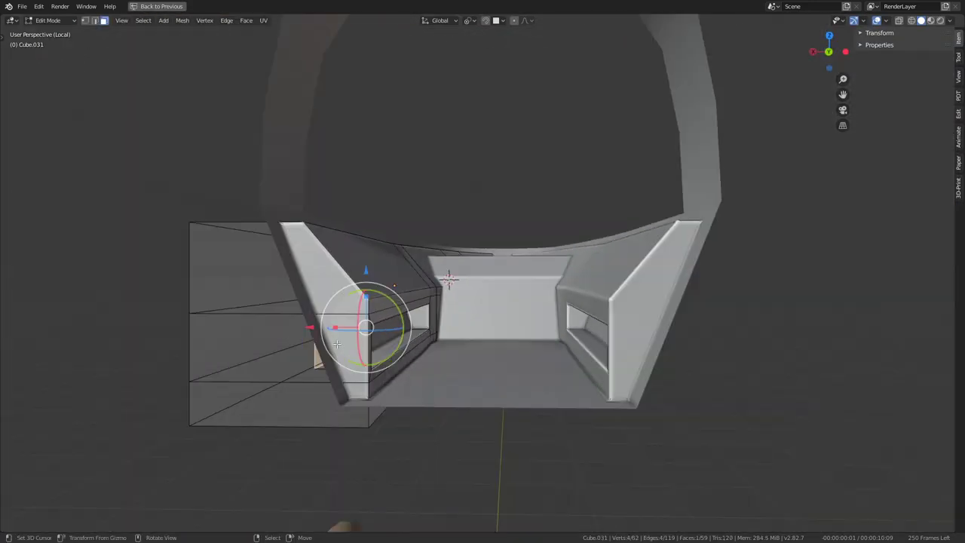
mouse_move(335, 351)
middle_down()
mouse_move(357, 334)
mouse_move(332, 339)
middle_up()
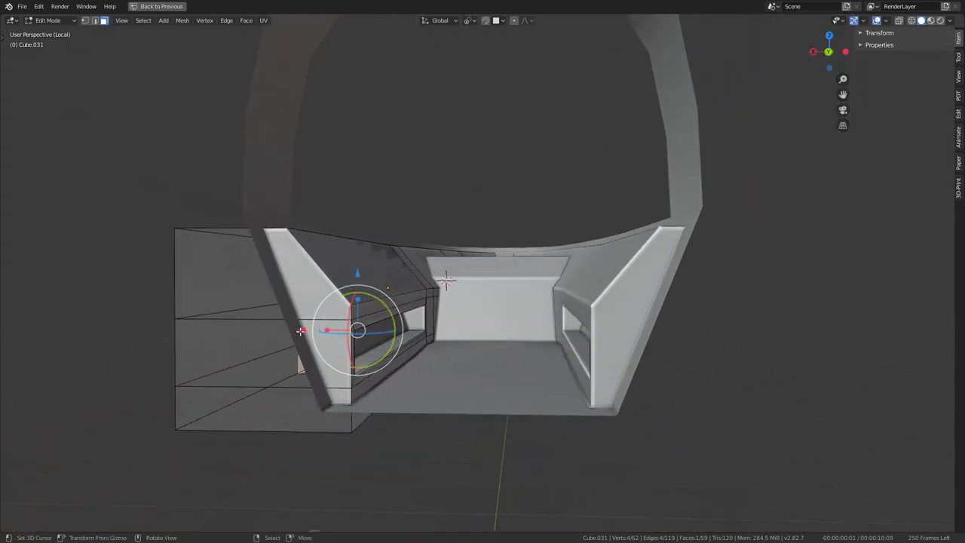
key(Tab)
scroll(435, 305, up, 3)
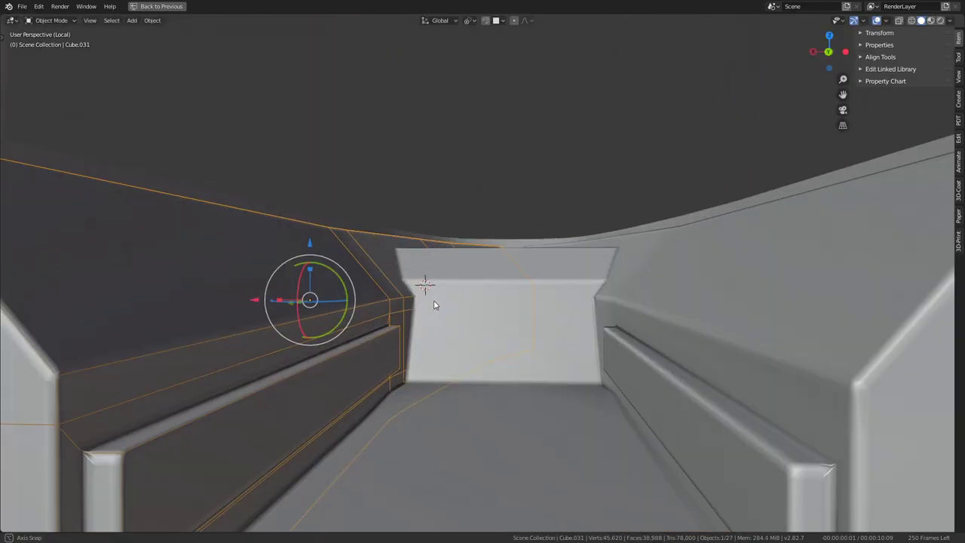
mouse_move(434, 305)
middle_down()
mouse_move(437, 295)
mouse_move(424, 312)
mouse_move(470, 295)
mouse_move(457, 343)
mouse_move(629, 349)
mouse_move(528, 302)
middle_up()
- Move the cutter's end face 0.1832 along X, check the slot, then re-enter Edit Mode
key(Tab)
scroll(477, 264, up, 3)
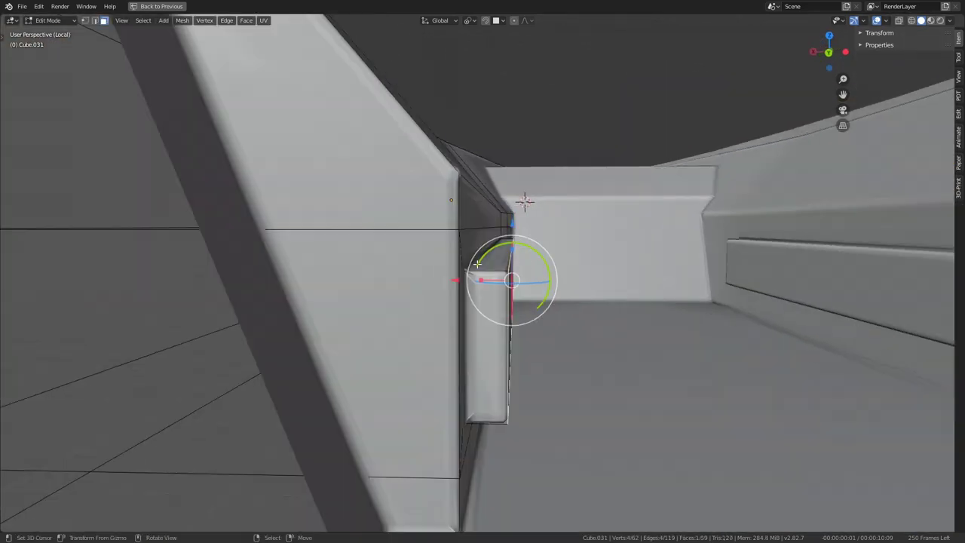
mouse_move(455, 281)
mouse_down()
mouse_move(377, 280)
mouse_move(427, 287)
mouse_move(408, 292)
mouse_up()
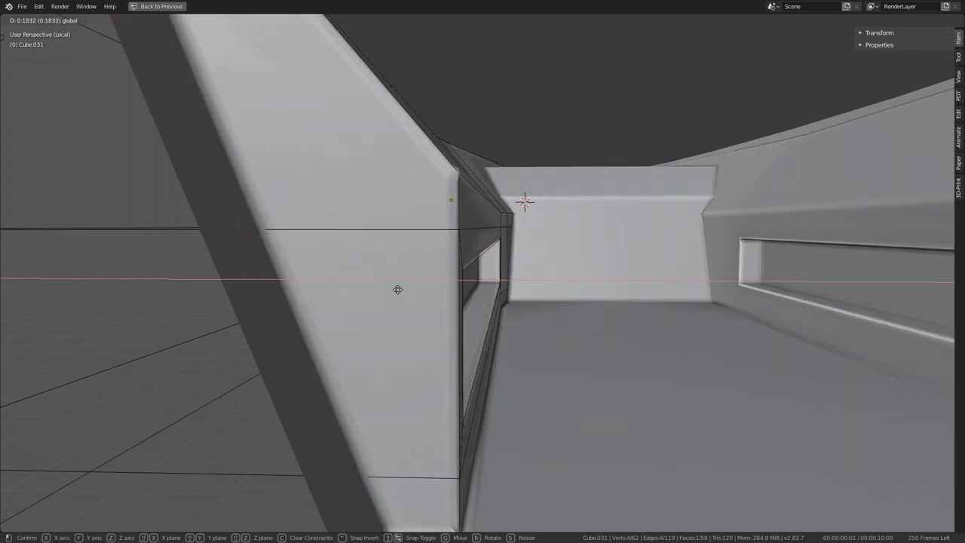
click(398, 290)
key(Tab)
mouse_move(507, 219)
middle_down()
mouse_move(422, 181)
mouse_move(392, 249)
mouse_move(370, 242)
mouse_move(480, 233)
mouse_move(478, 254)
mouse_move(518, 269)
mouse_move(517, 313)
middle_up()
scroll(421, 185, up, 5)
key(Tab)
click(475, 223)
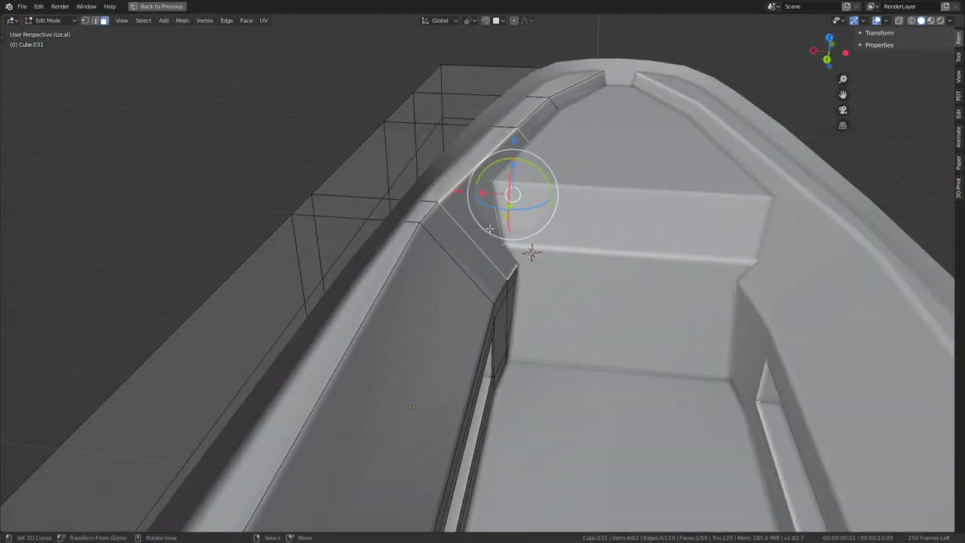
- Inset the triangular rim face near the bow with the inset thickness reduced to zero
middle_drag(490, 228, 539, 255)
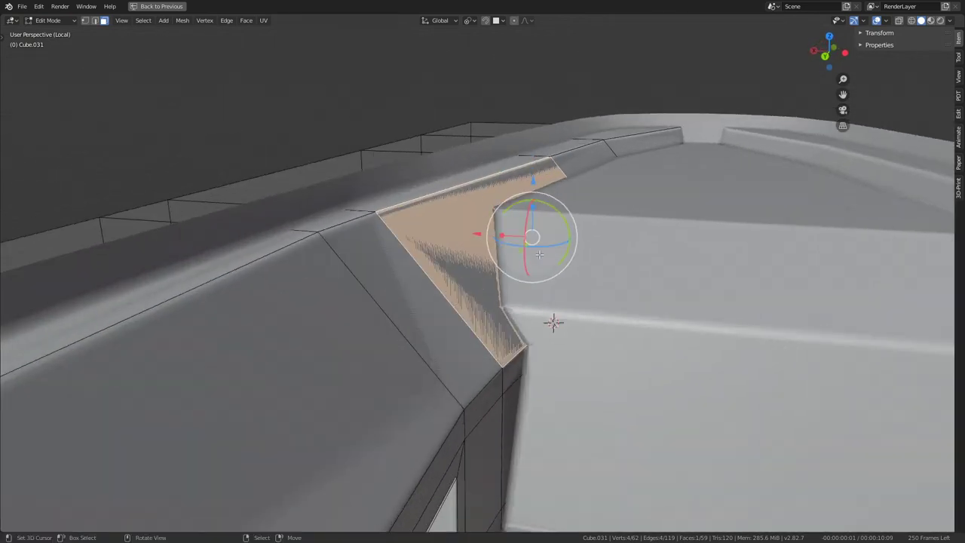
right_click(612, 235)
click(612, 235)
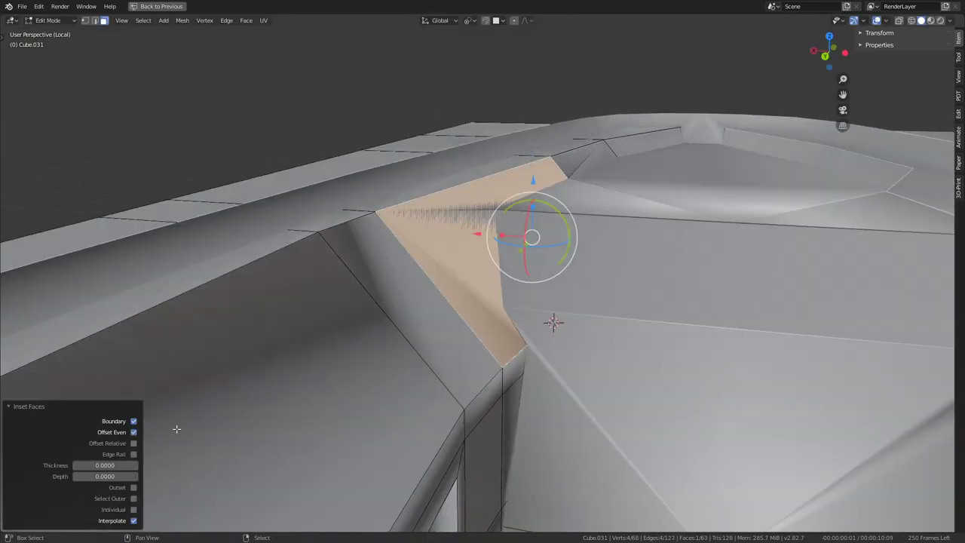
middle_drag(554, 323, 553, 323)
middle_drag(216, 387, 560, 275)
key(ctrl+f)
click(560, 273)
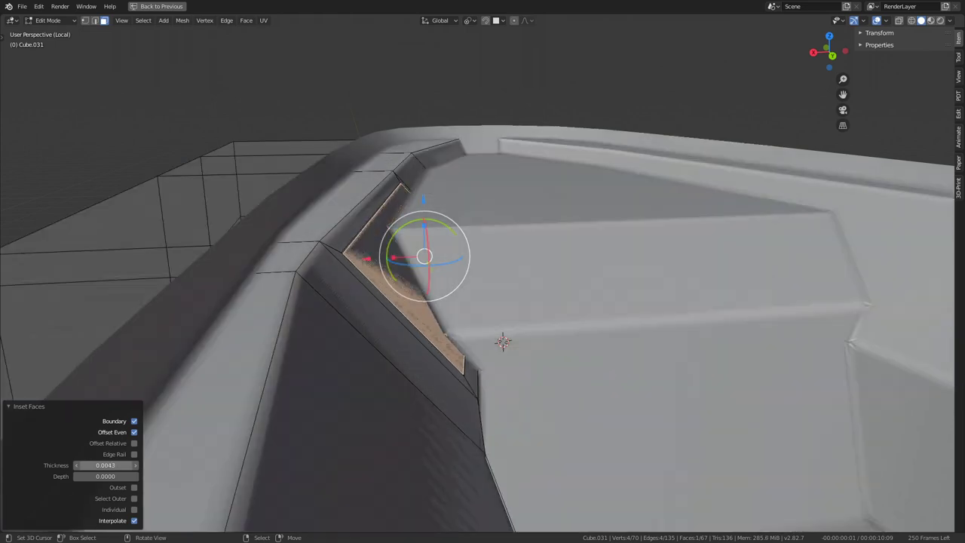
mouse_move(105, 465)
mouse_down()
mouse_move(91, 465)
mouse_move(139, 477)
mouse_move(113, 476)
mouse_up()
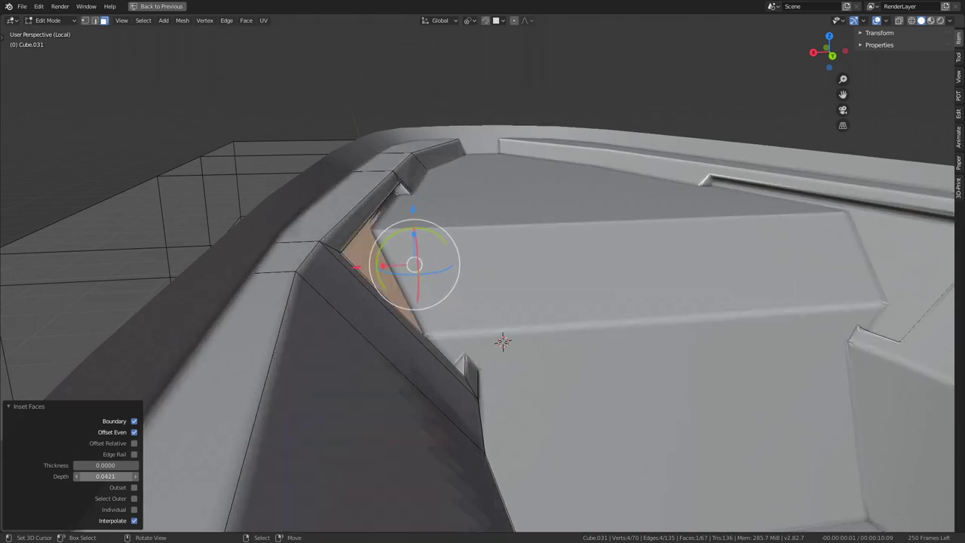
- Sink the inset face to depth -0.0430 and return to Object Mode
scroll(632, 290, down, 2)
mouse_move(632, 290)
middle_down()
mouse_move(581, 278)
mouse_move(206, 381)
middle_up()
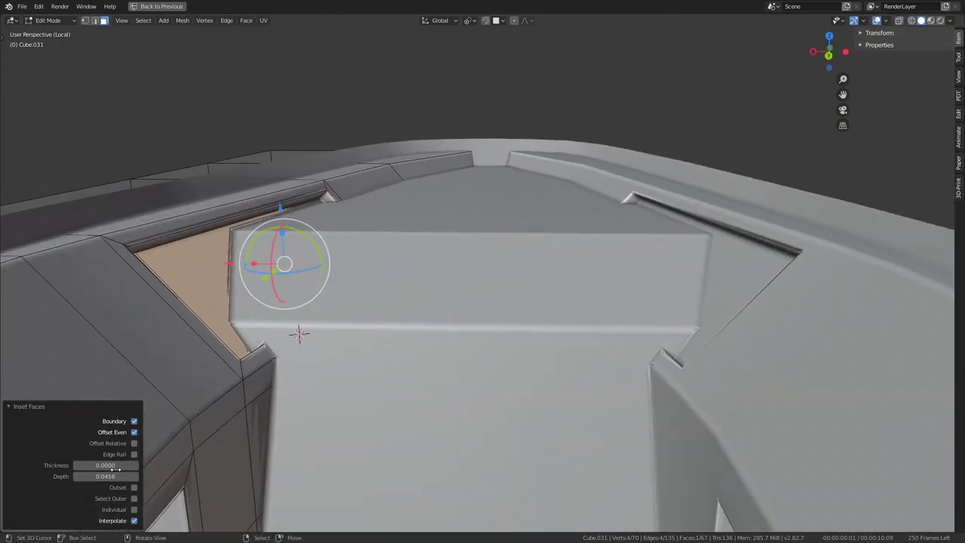
drag(106, 476, 91, 476)
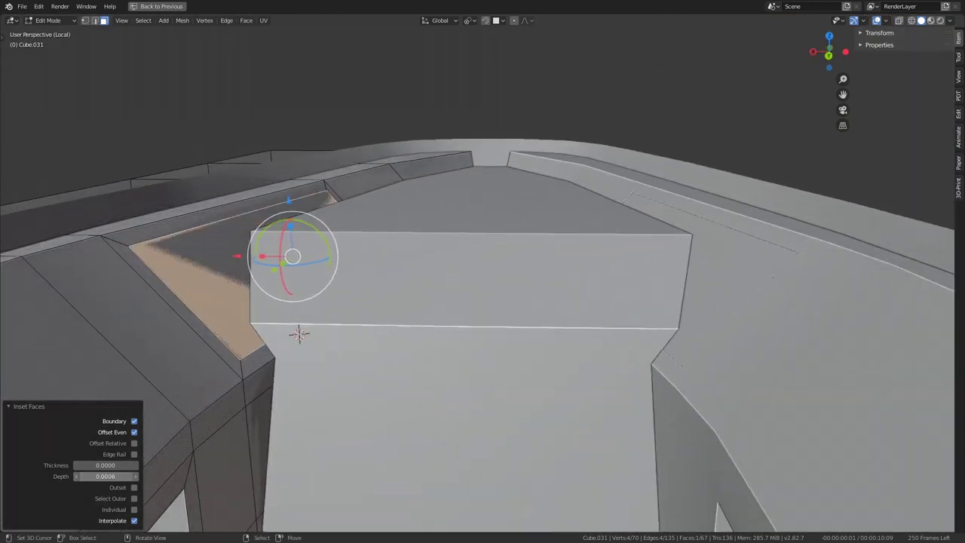
mouse_move(105, 476)
mouse_down()
mouse_move(75, 476)
mouse_move(112, 476)
mouse_move(83, 476)
mouse_move(99, 476)
mouse_up()
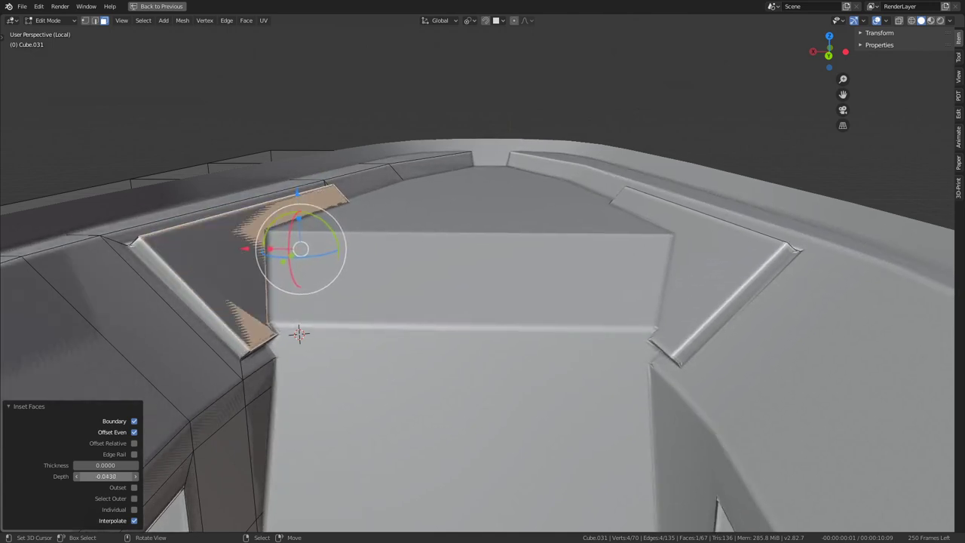
scroll(483, 302, down, 2)
key(Tab)
scroll(712, 287, down, 3)
mouse_move(711, 287)
middle_down()
mouse_move(538, 254)
mouse_move(593, 336)
mouse_move(774, 273)
mouse_move(707, 241)
mouse_move(431, 259)
mouse_move(398, 221)
mouse_move(426, 222)
mouse_move(433, 209)
middle_up()
- Select the hull object Test, compare its Mirror and Bevel effects, and expand the Bevel settings
key(ctrl+space)
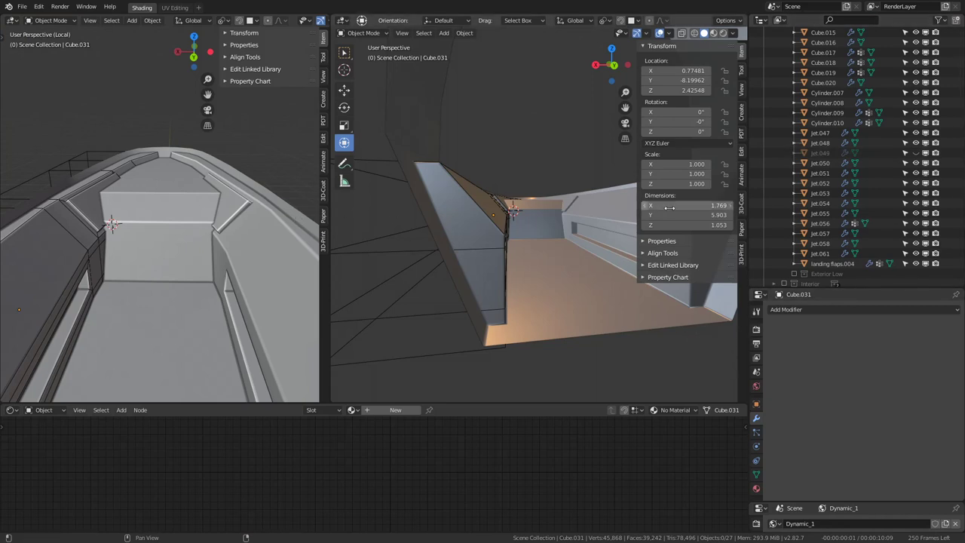
click(227, 181)
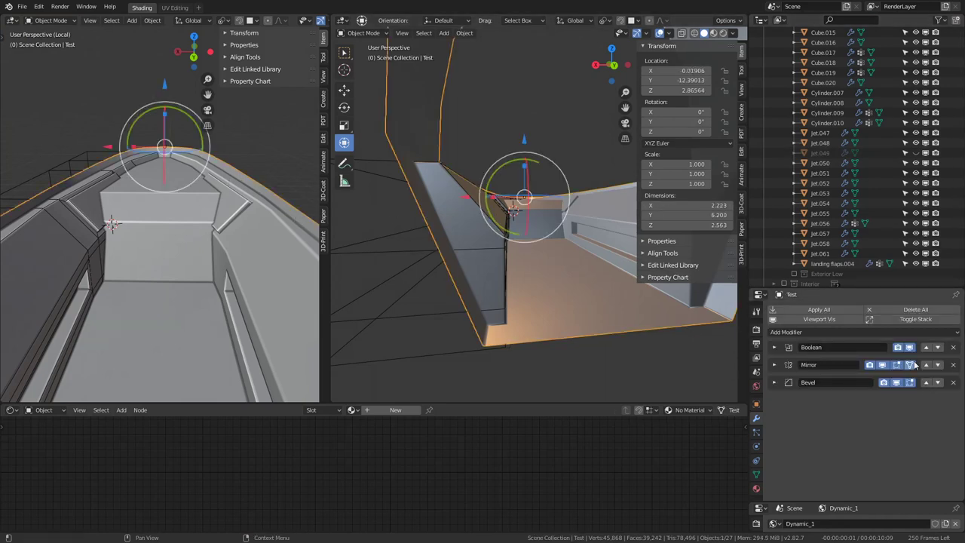
click(888, 368)
click(889, 367)
click(896, 382)
click(896, 382)
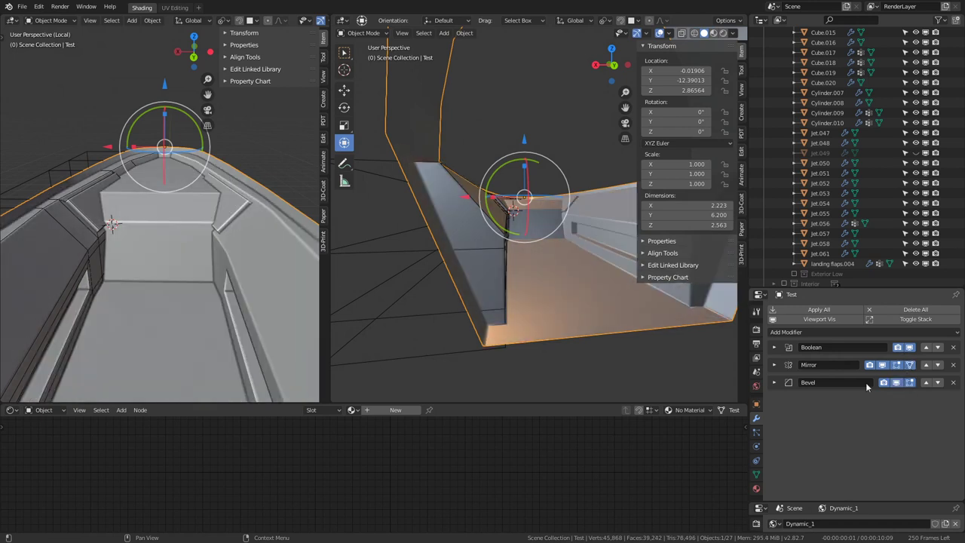
click(775, 382)
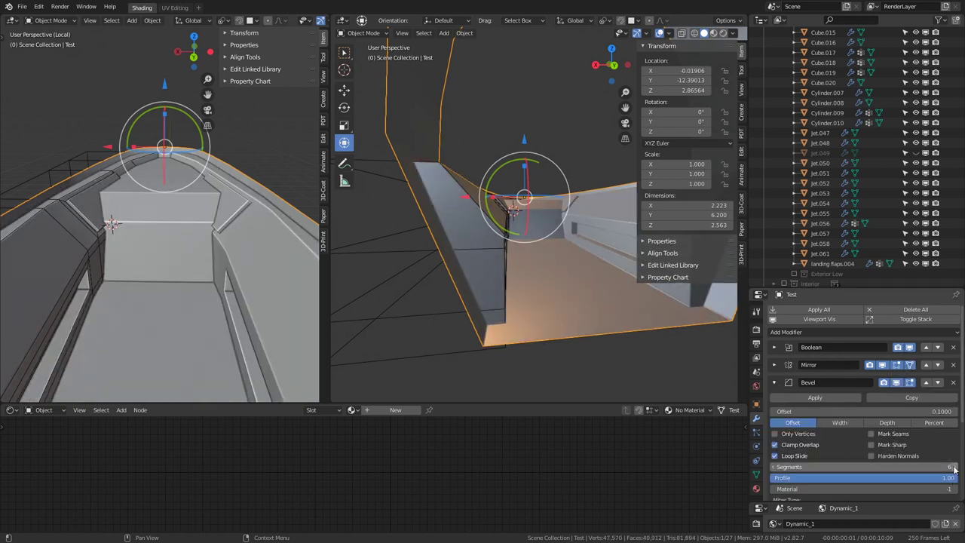
- Inspect the hull interior in a maximized 3D view, undoing an accidental hull rotation
scroll(102, 184, up, 4)
middle_drag(101, 184, 136, 226)
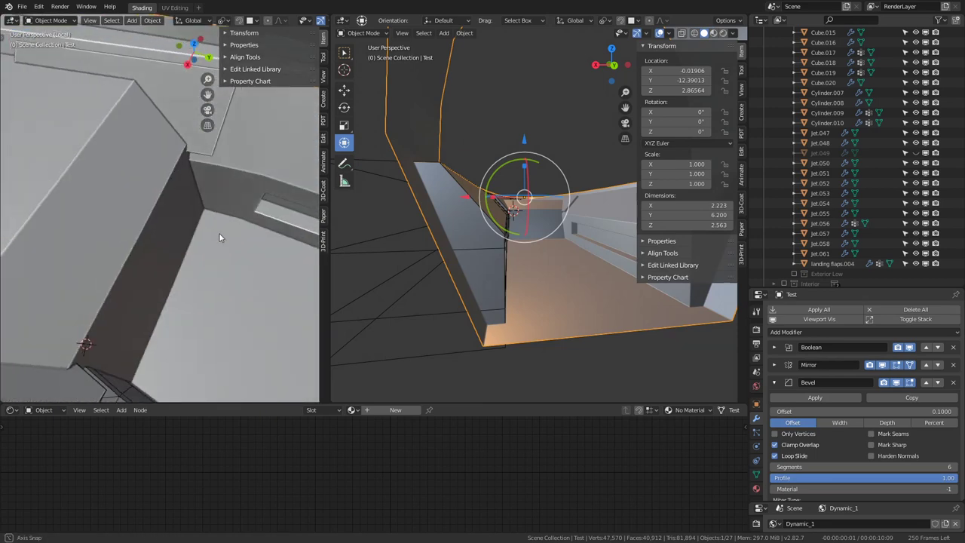
scroll(506, 192, down, 4)
drag(507, 198, 475, 221)
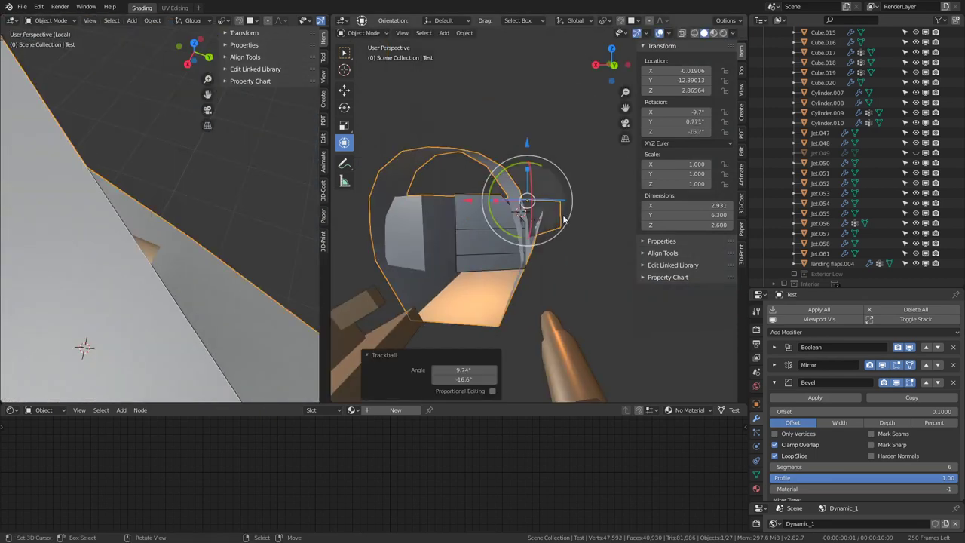
key(ctrl+z)
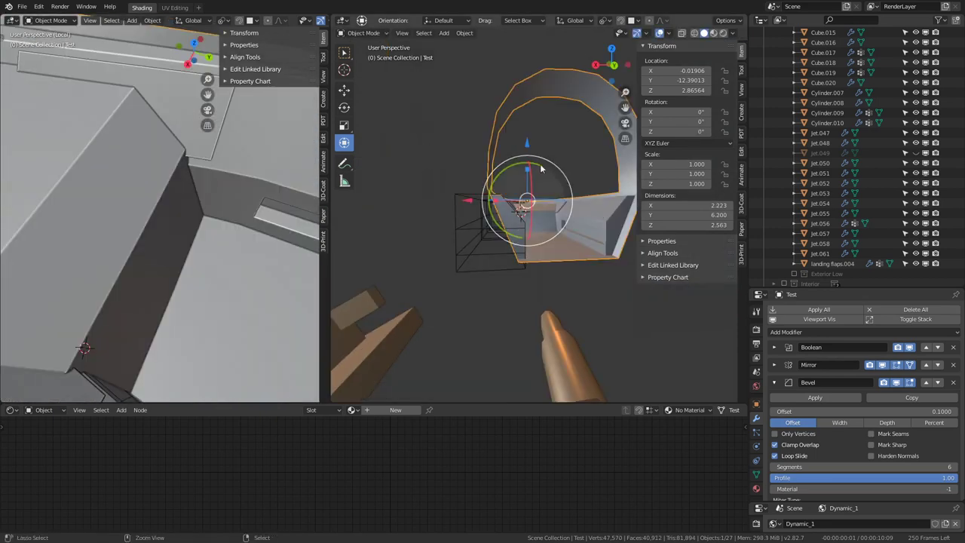
key(ctrl+space)
middle_drag(561, 264, 375, 299)
scroll(555, 257, up, 5)
mouse_move(556, 256)
middle_down()
mouse_move(397, 252)
mouse_move(441, 265)
mouse_move(444, 240)
mouse_move(427, 208)
mouse_move(491, 208)
mouse_move(470, 280)
mouse_move(465, 240)
middle_up()
scroll(444, 239, up, 3)
scroll(445, 238, down, 3)
key(ctrl+space)
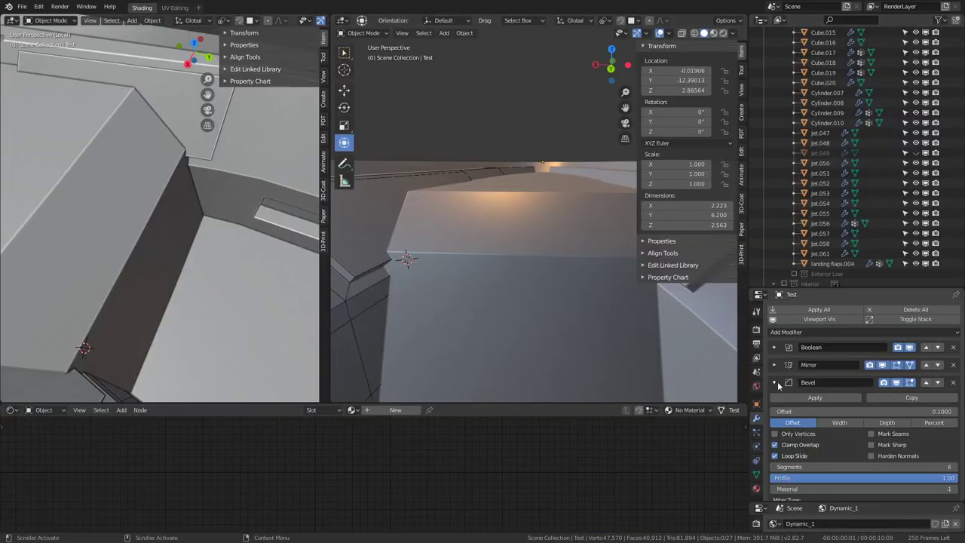
- Try different bevel segment counts, a 0.2270 offset width and new Profile values
drag(860, 467, 799, 467)
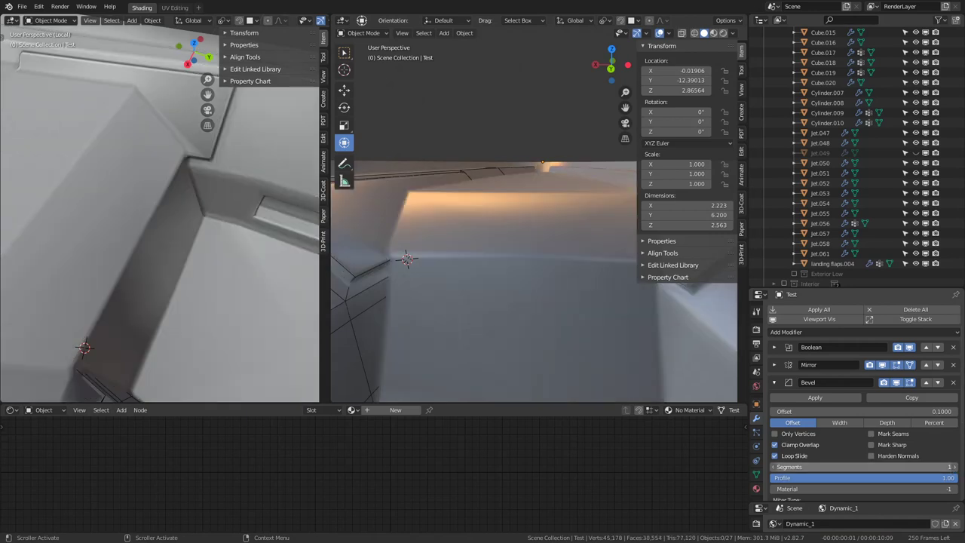
click(954, 468)
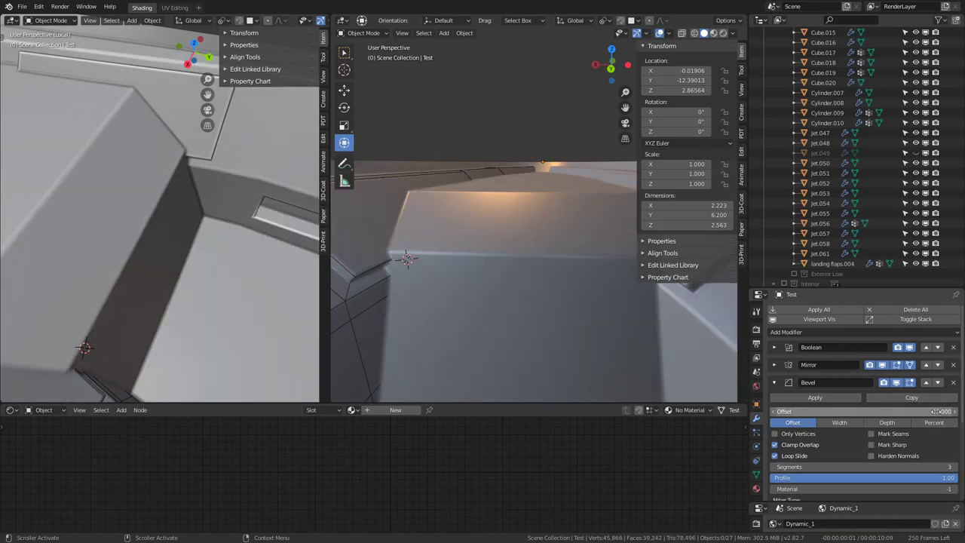
drag(863, 411, 822, 411)
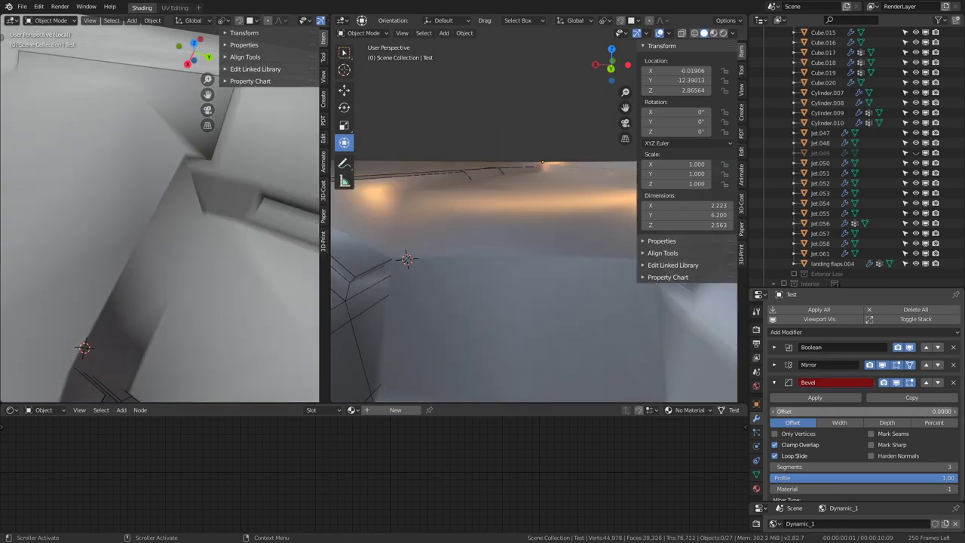
click(956, 412)
drag(956, 413, 962, 413)
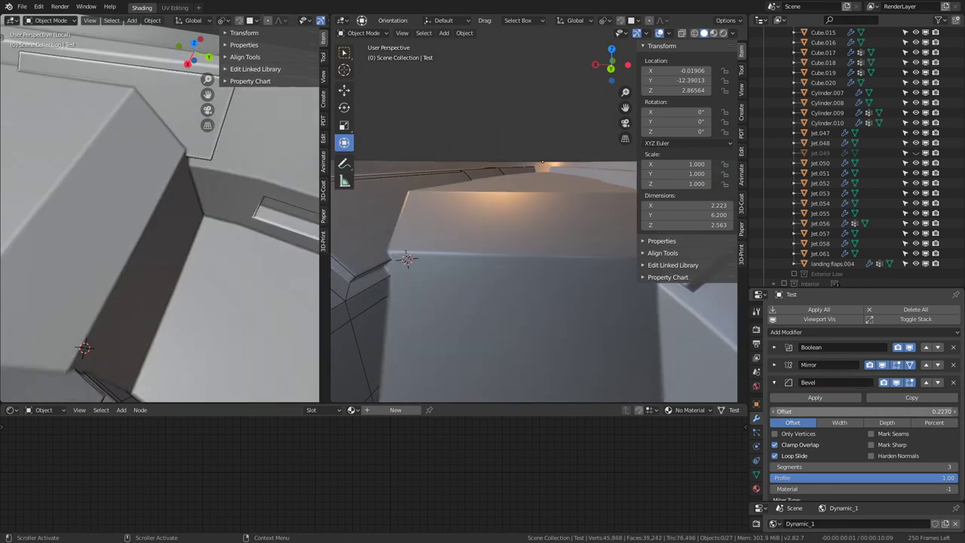
scroll(843, 441, down, 3)
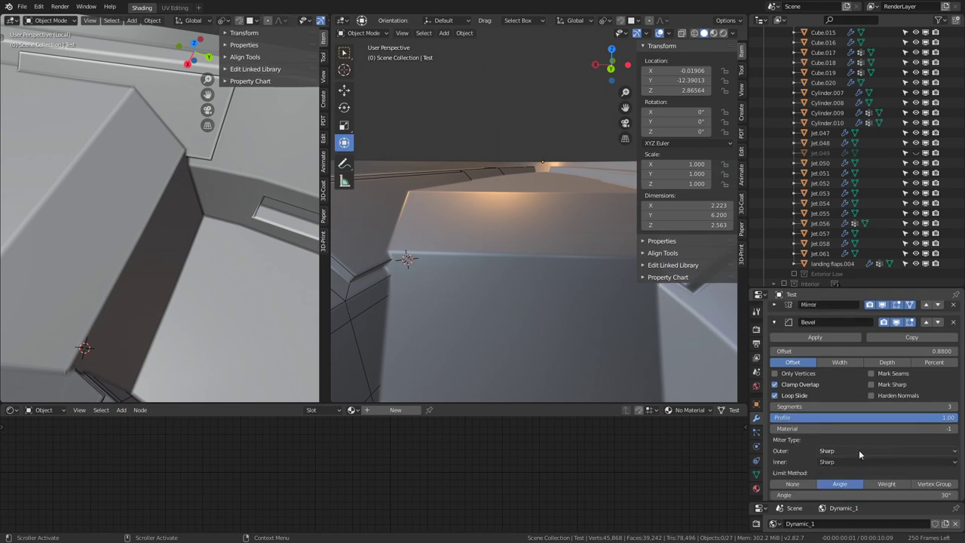
scroll(859, 449, down, 1)
mouse_move(905, 398)
mouse_down()
mouse_move(776, 398)
mouse_move(939, 398)
mouse_up()
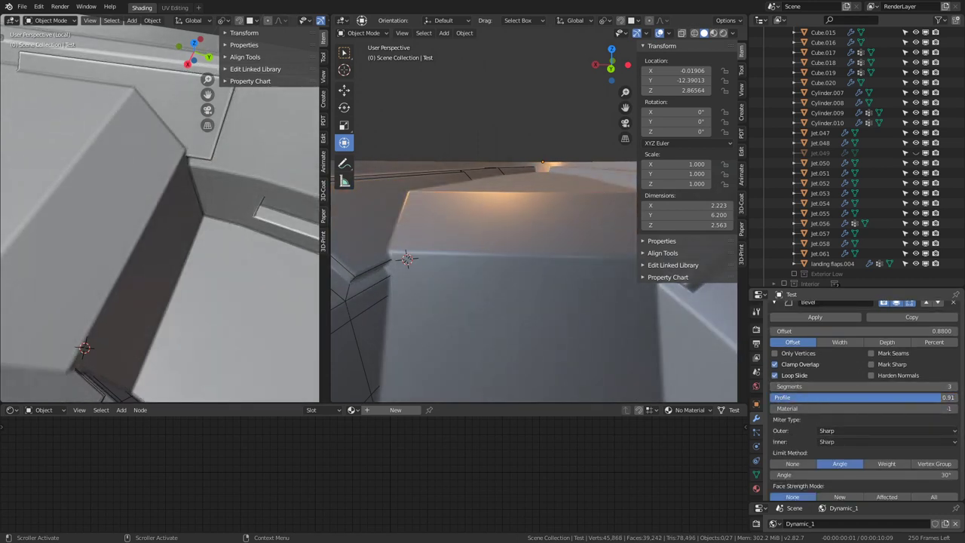
click(775, 387)
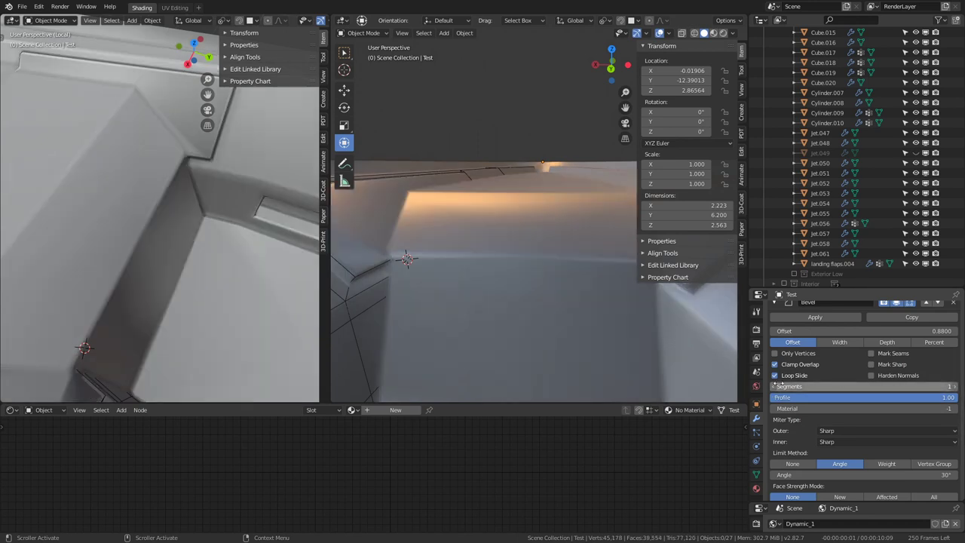
click(954, 387)
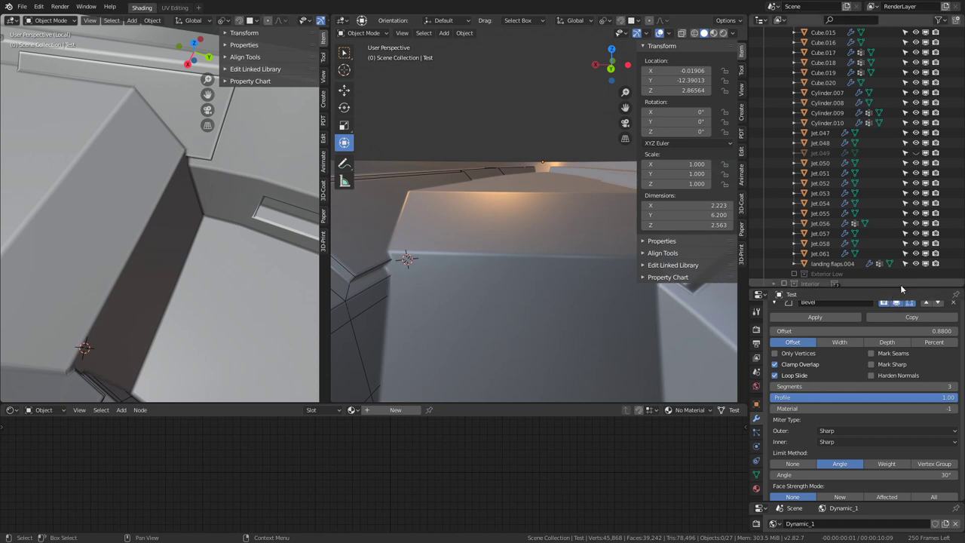
- Settle the Bevel modifier at 3 segments, comparing the hull with the bevel hidden and shown
mouse_move(467, 196)
middle_down()
mouse_move(518, 246)
mouse_move(537, 192)
middle_up()
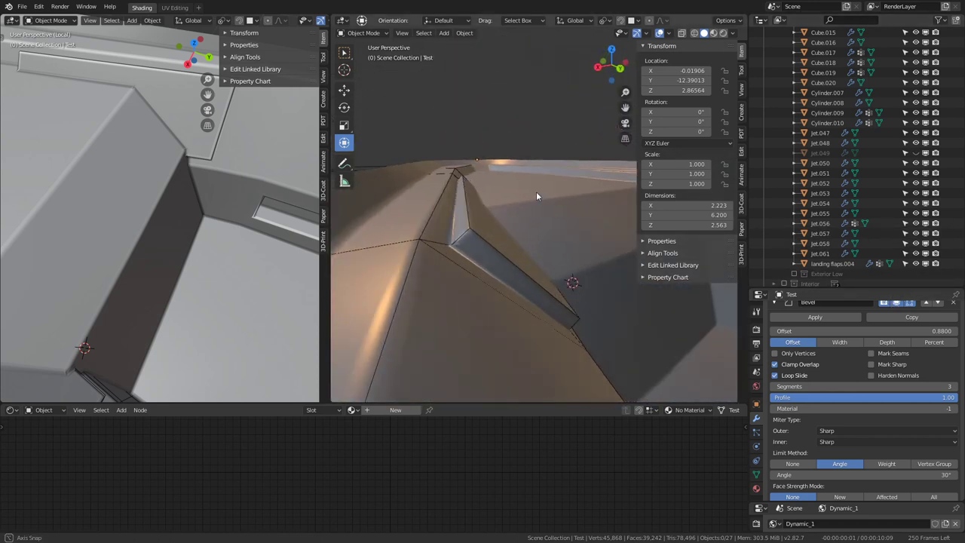
scroll(814, 451, down, 3)
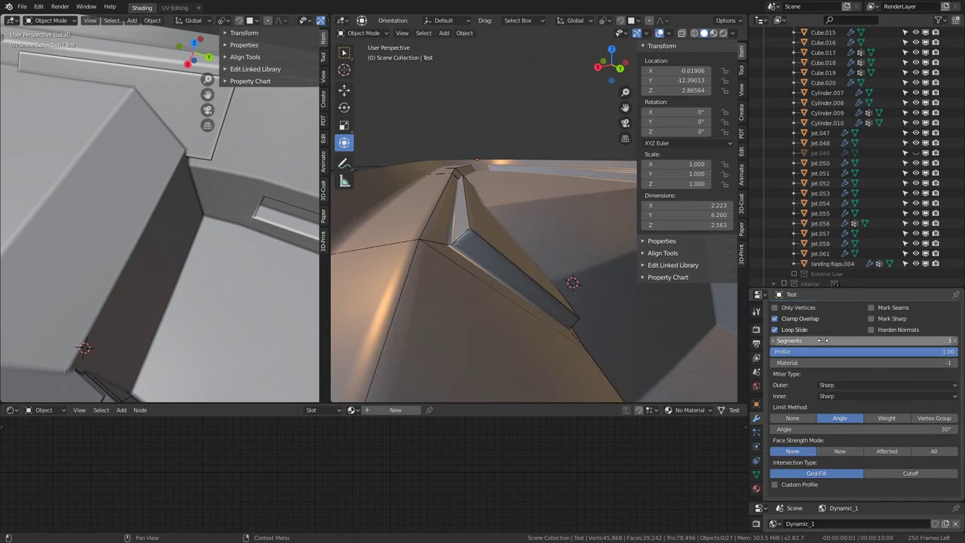
click(775, 341)
click(775, 342)
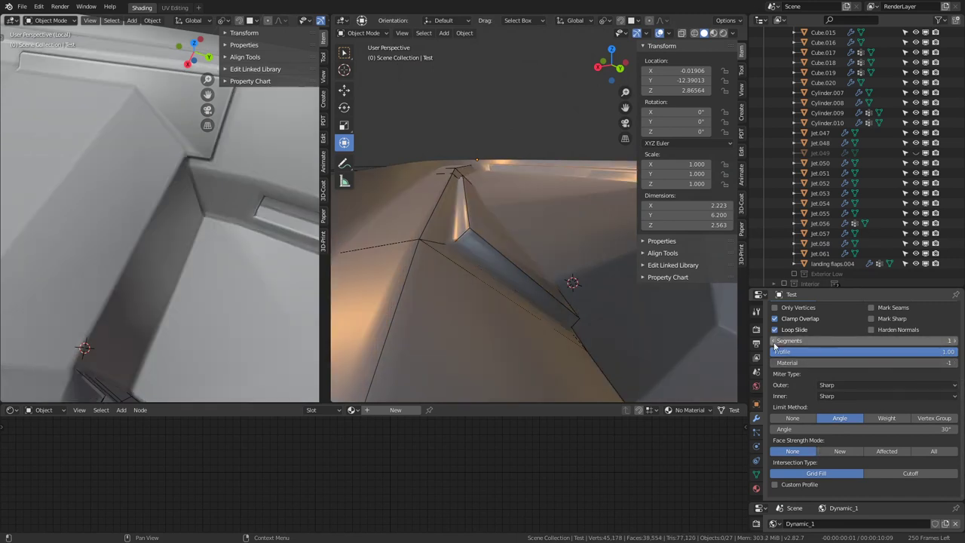
click(954, 342)
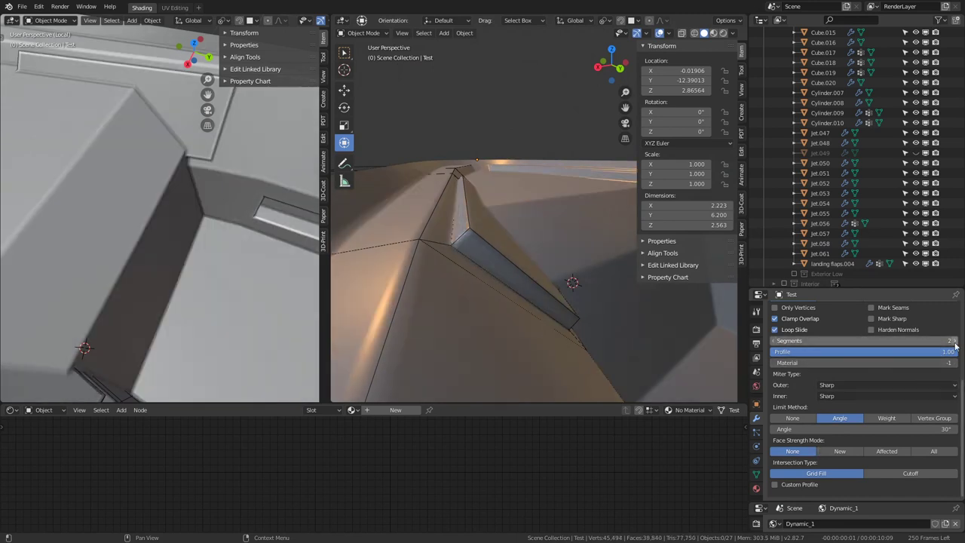
click(954, 342)
click(954, 342)
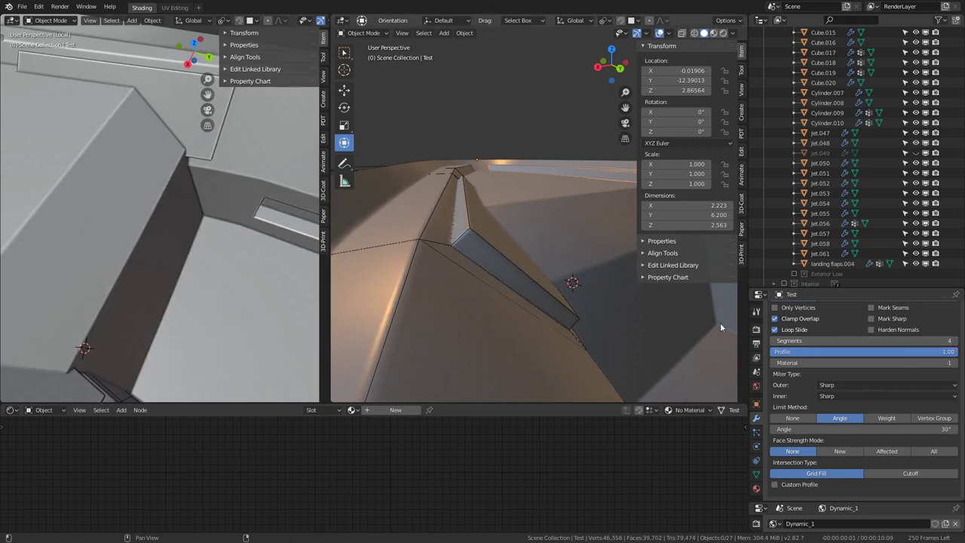
mouse_move(721, 323)
middle_down()
mouse_move(596, 319)
mouse_move(690, 312)
middle_up()
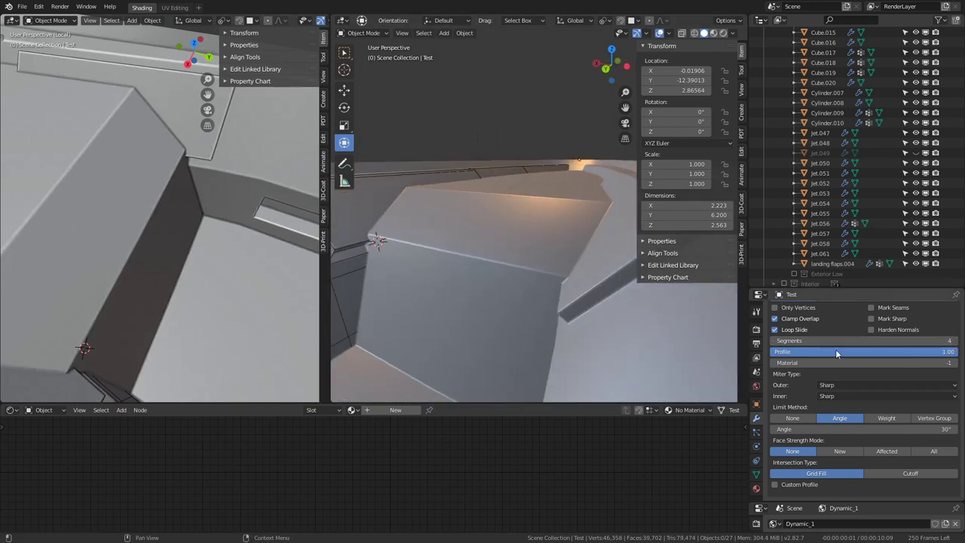
click(775, 341)
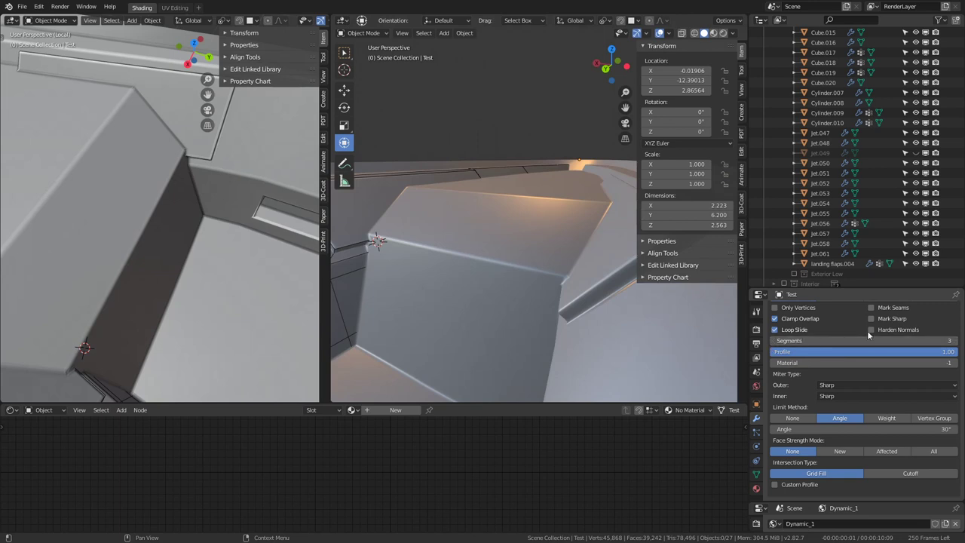
scroll(869, 334, up, 3)
click(897, 338)
click(897, 337)
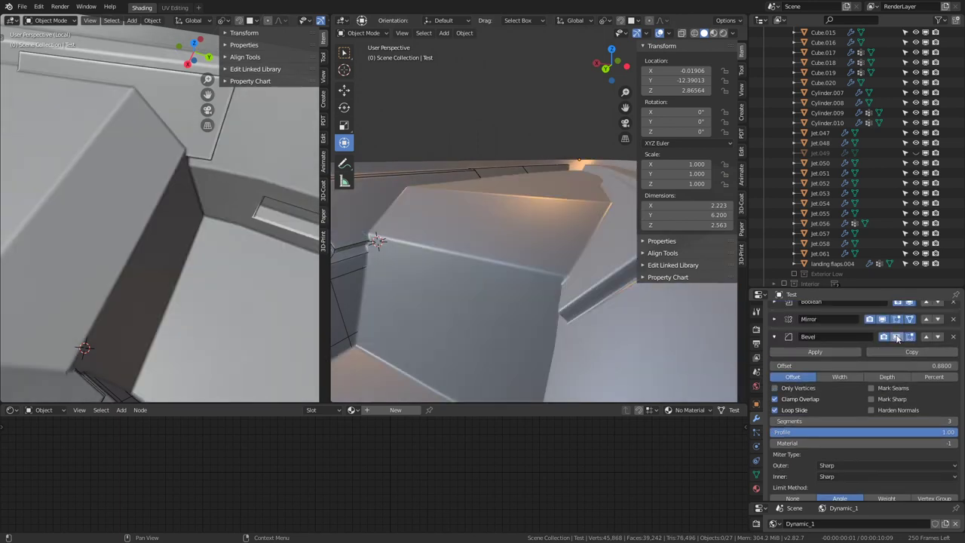
scroll(808, 403, down, 3)
scroll(809, 403, up, 2)
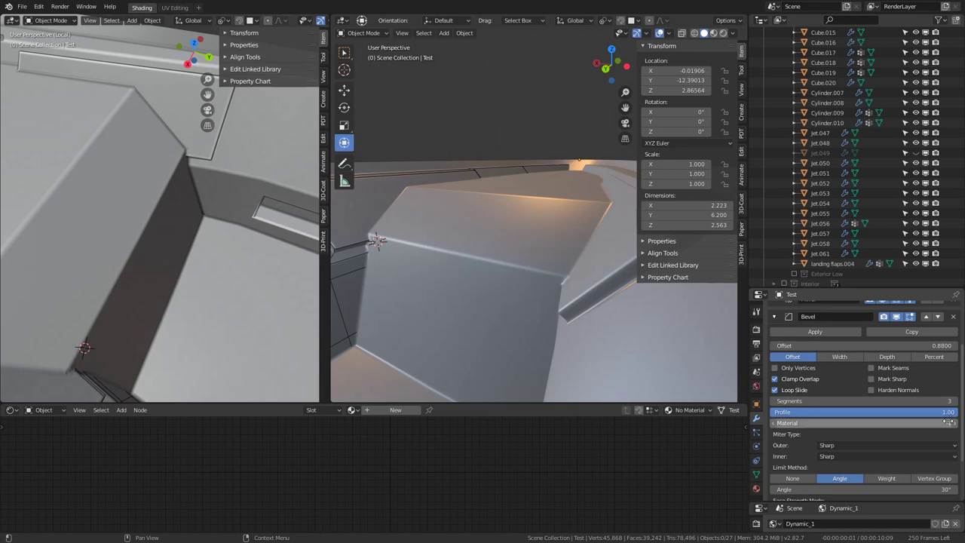
- Tweak the bevel profile, set the angle limit to 30°, and collapse the Bevel panel
mouse_move(947, 412)
mouse_down()
mouse_move(872, 412)
mouse_move(950, 412)
mouse_up()
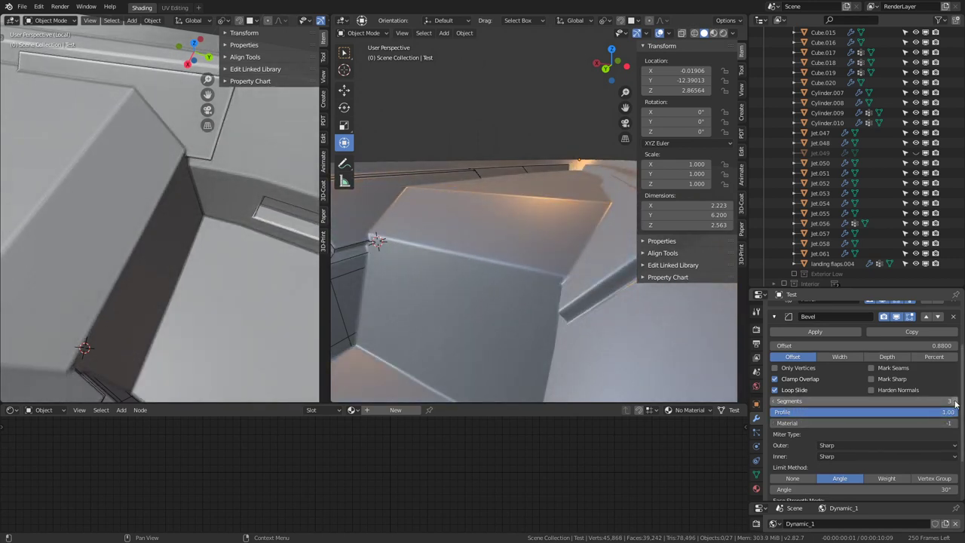
mouse_move(558, 286)
middle_down()
mouse_move(529, 270)
mouse_move(521, 279)
middle_up()
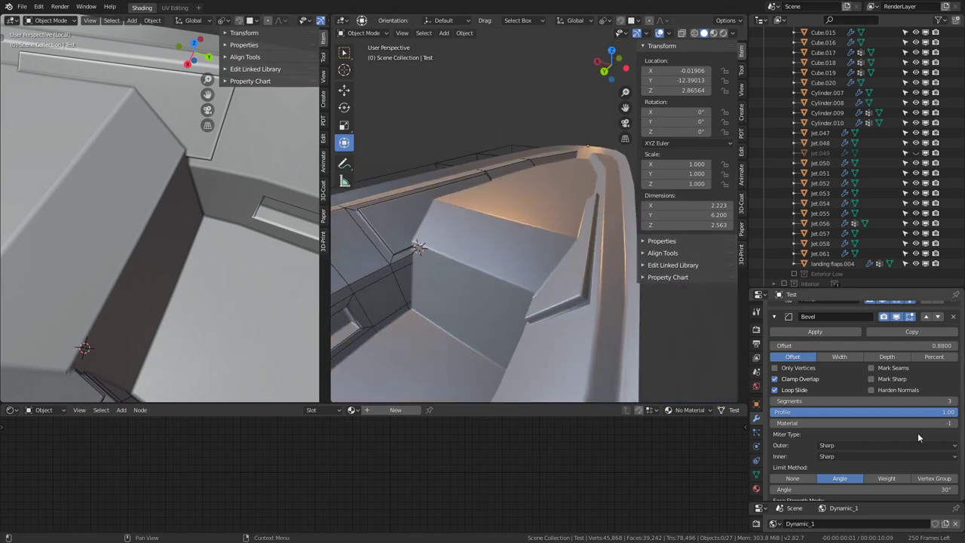
scroll(918, 433, down, 1)
scroll(908, 407, down, 1)
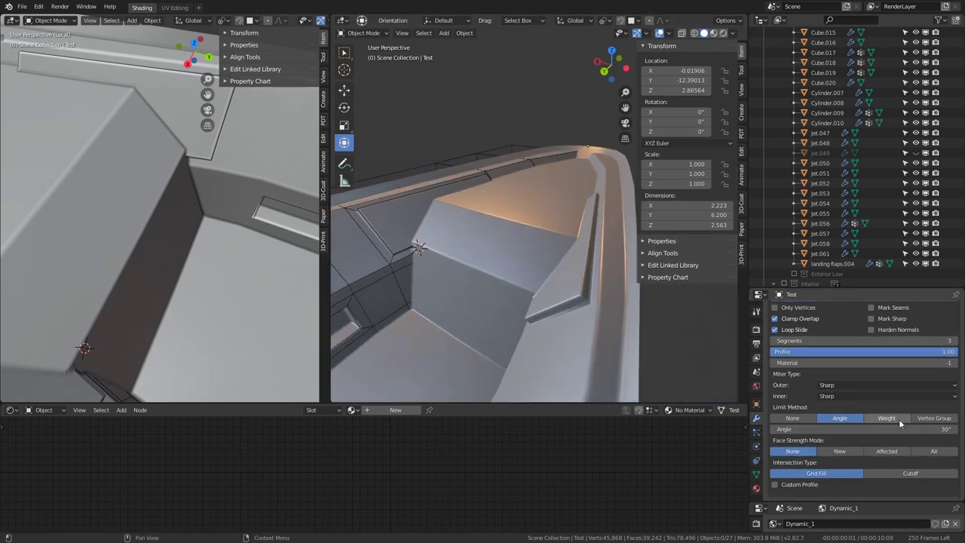
mouse_move(898, 429)
mouse_down()
mouse_move(830, 429)
mouse_move(927, 429)
mouse_up()
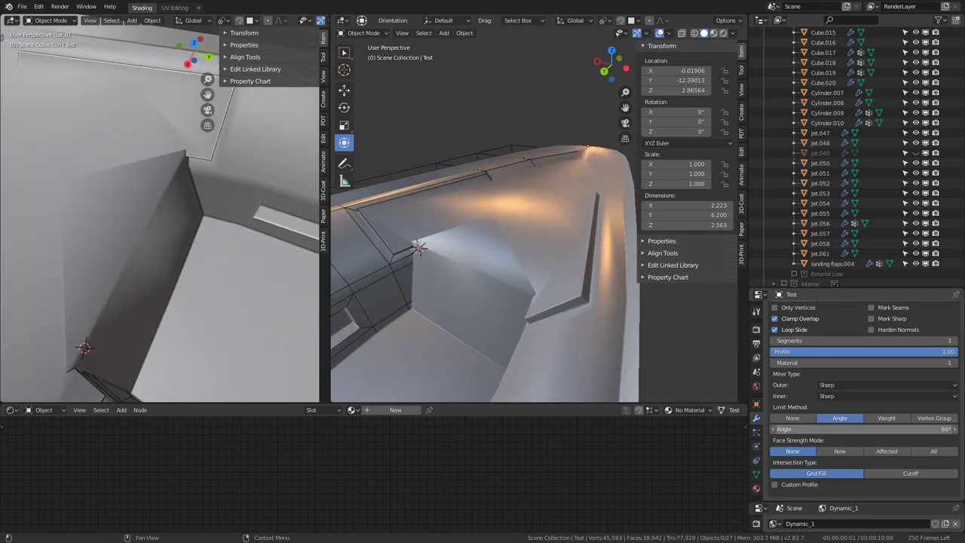
click(948, 429)
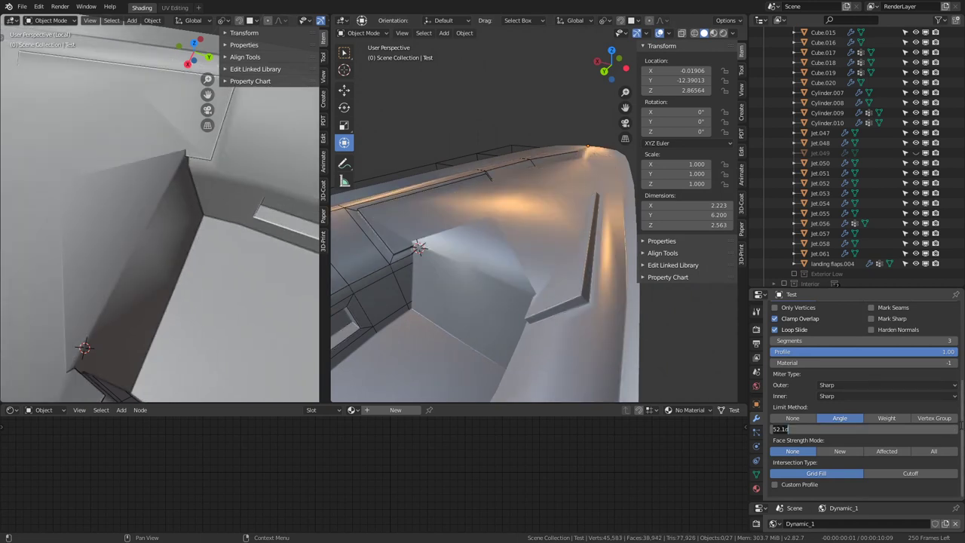
key(Return)
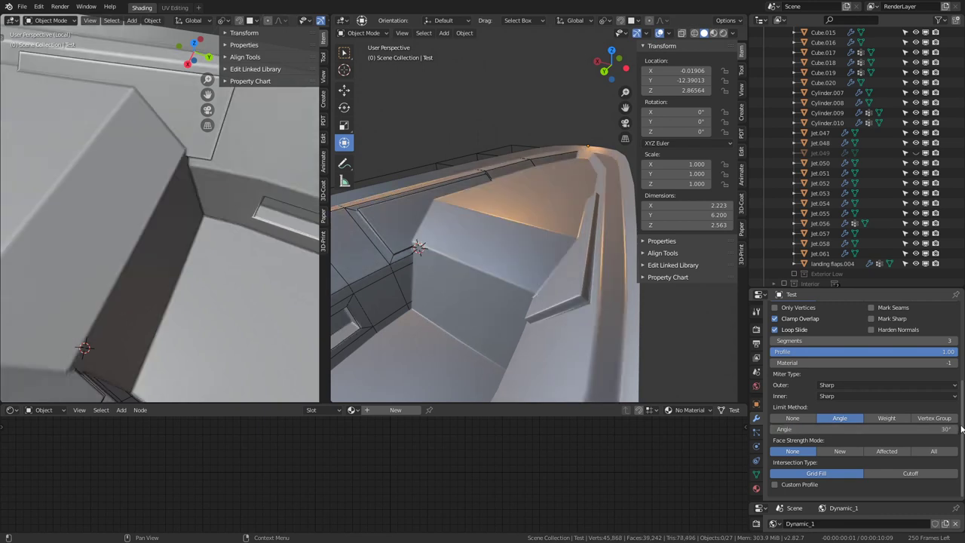
middle_drag(452, 241, 482, 201)
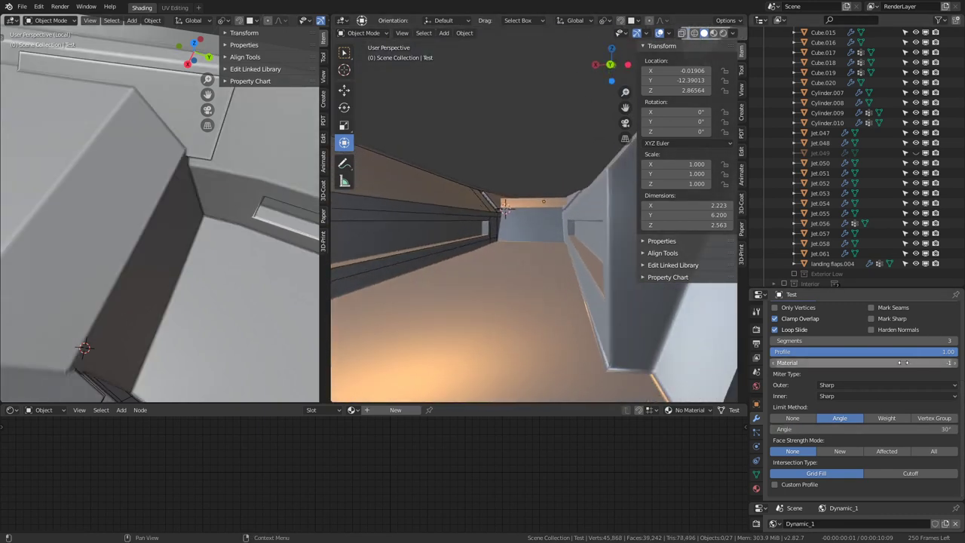
scroll(769, 355, up, 3)
scroll(769, 354, up, 2)
click(777, 344)
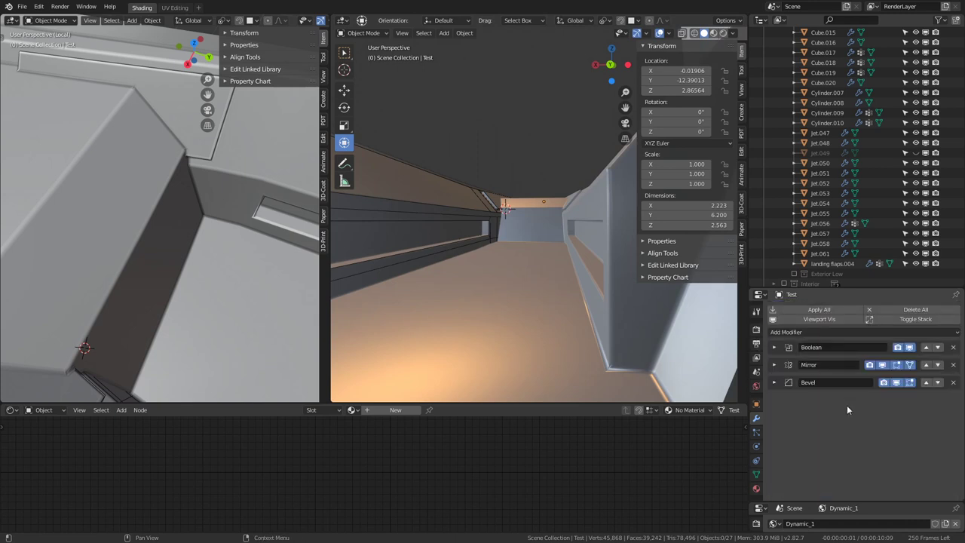
- Duplicate the Bevel modifier into Bevel.001 and inspect the fin edge
click(773, 383)
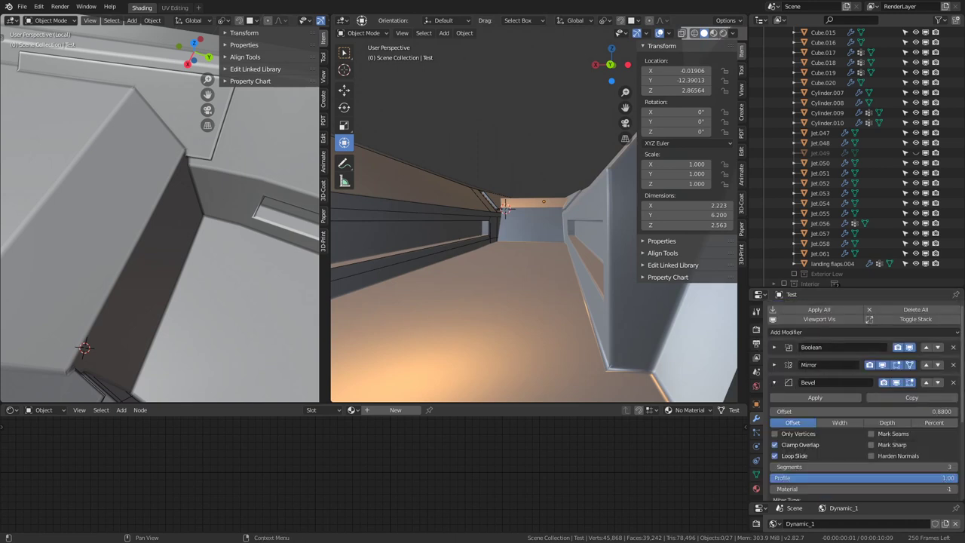
click(912, 399)
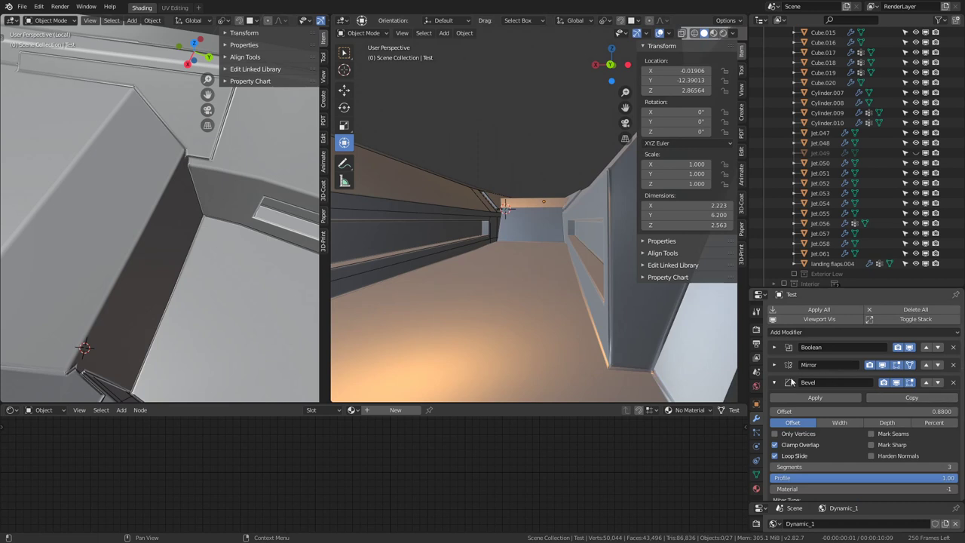
click(774, 383)
scroll(543, 271, down, 3)
scroll(543, 271, up, 5)
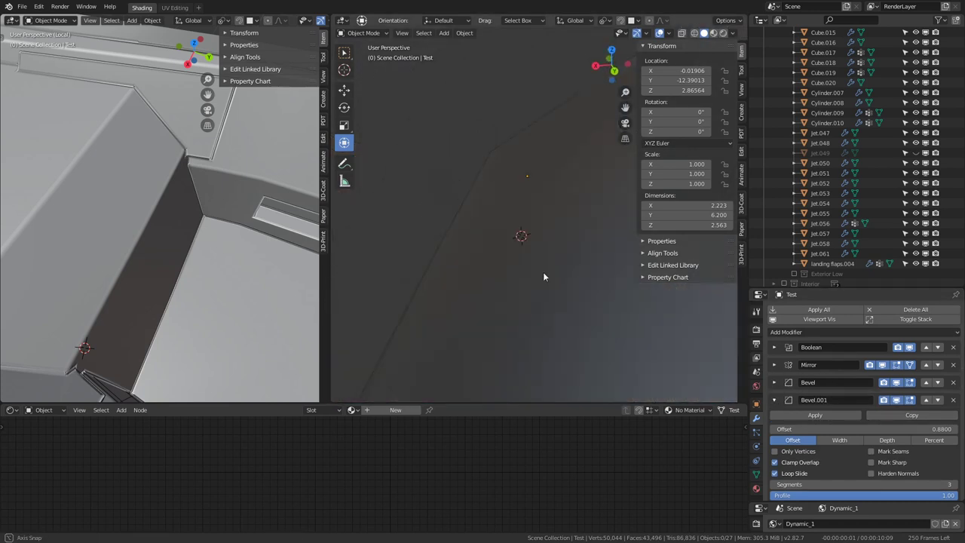
mouse_move(544, 272)
middle_down()
mouse_move(563, 265)
mouse_move(548, 255)
mouse_move(567, 236)
middle_up()
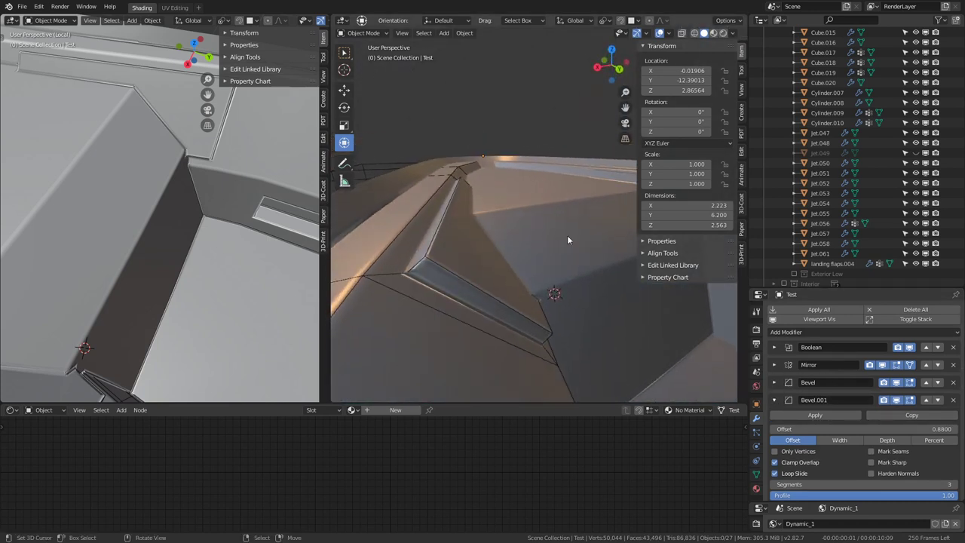
mouse_move(660, 34)
middle_down()
mouse_move(526, 211)
mouse_move(455, 209)
middle_up()
scroll(898, 386, down, 5)
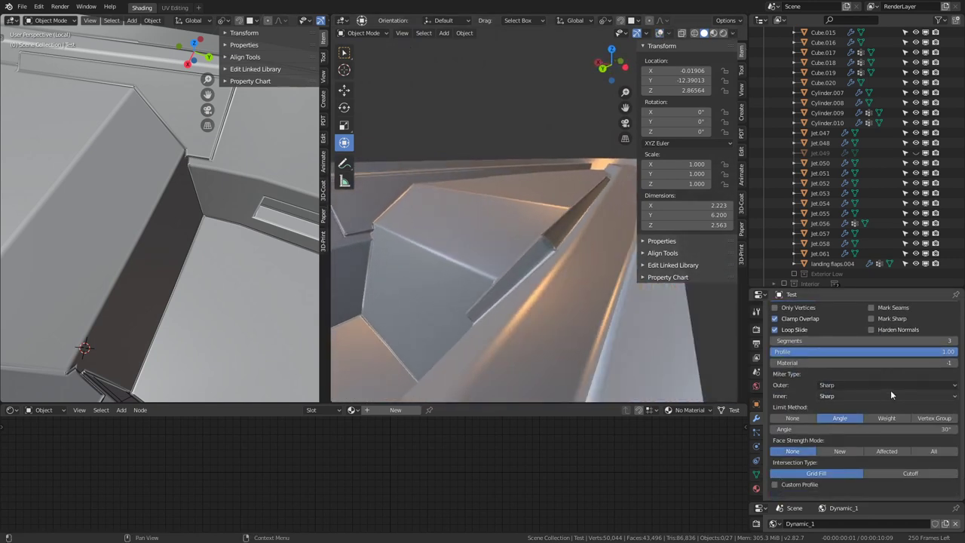
scroll(890, 390, up, 3)
scroll(854, 451, down, 3)
scroll(838, 407, up, 3)
- Give Bevel.001 profile 1.00 and 5 segments
drag(838, 392, 786, 392)
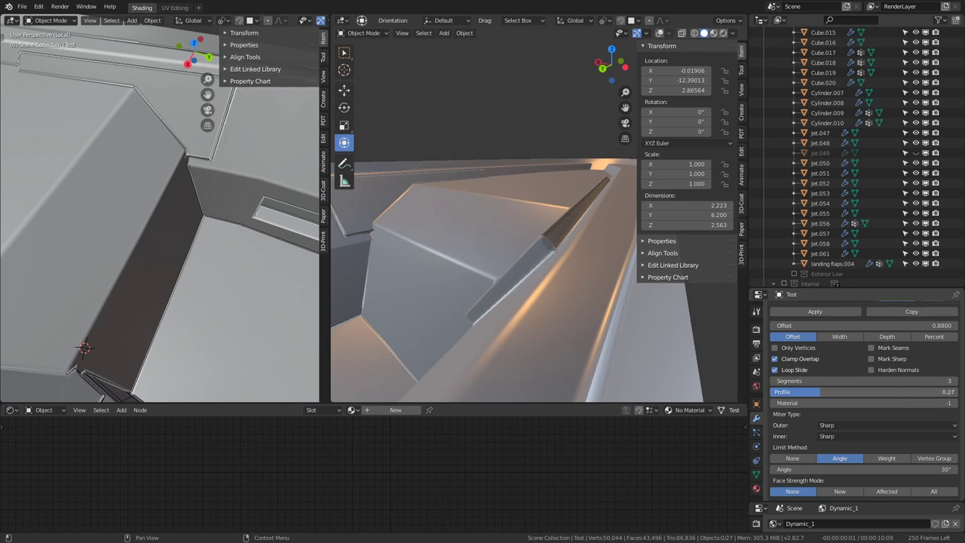
drag(938, 392, 959, 393)
scroll(955, 413, down, 2)
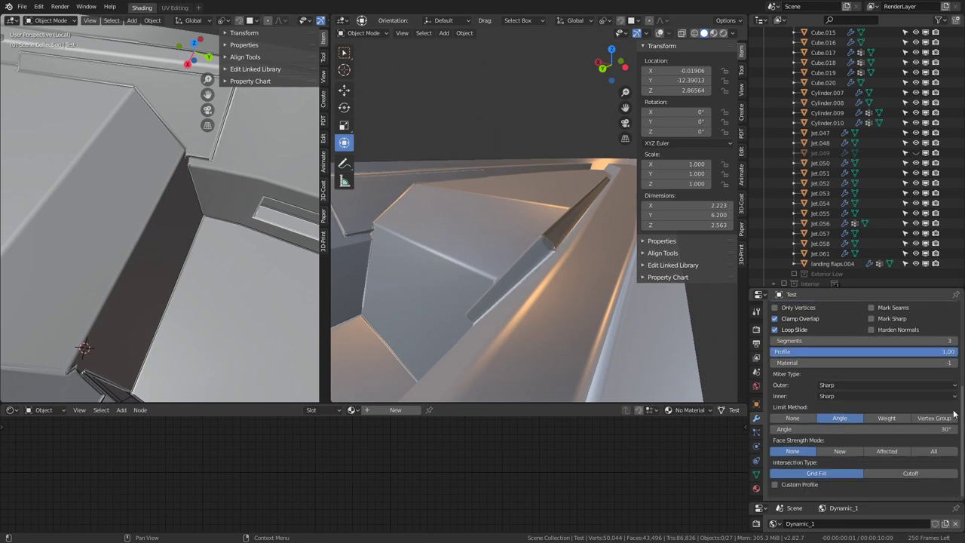
scroll(954, 414, up, 3)
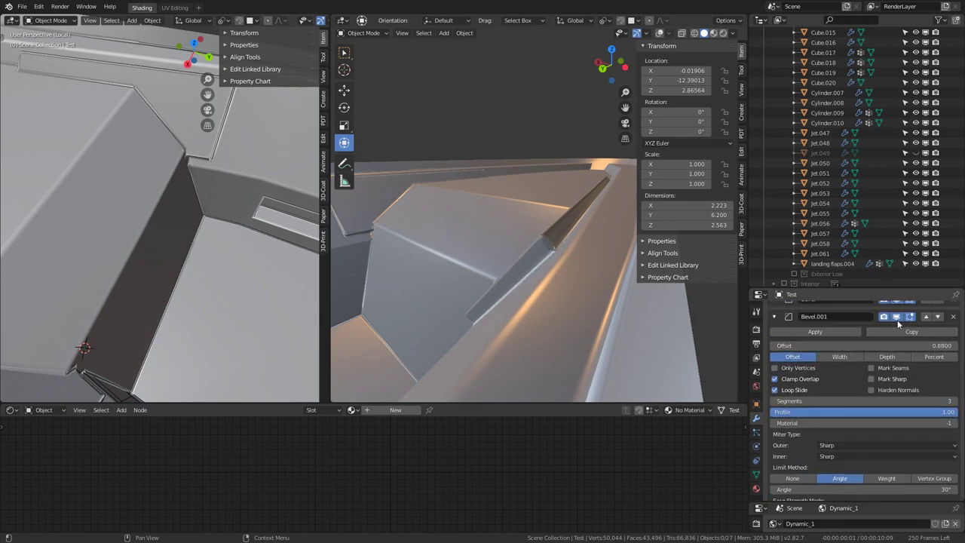
scroll(899, 411, down, 3)
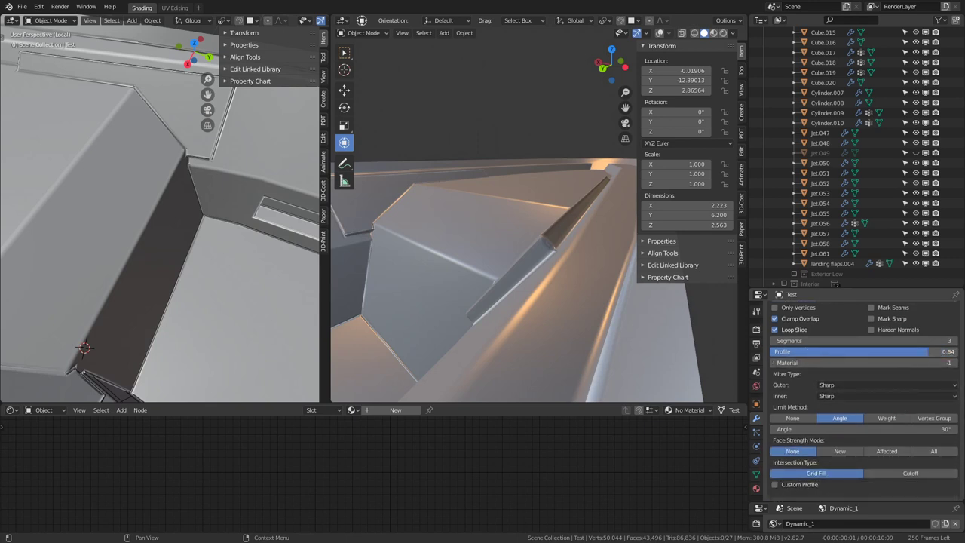
drag(867, 351, 957, 351)
scroll(855, 432, up, 1)
scroll(855, 432, up, 1)
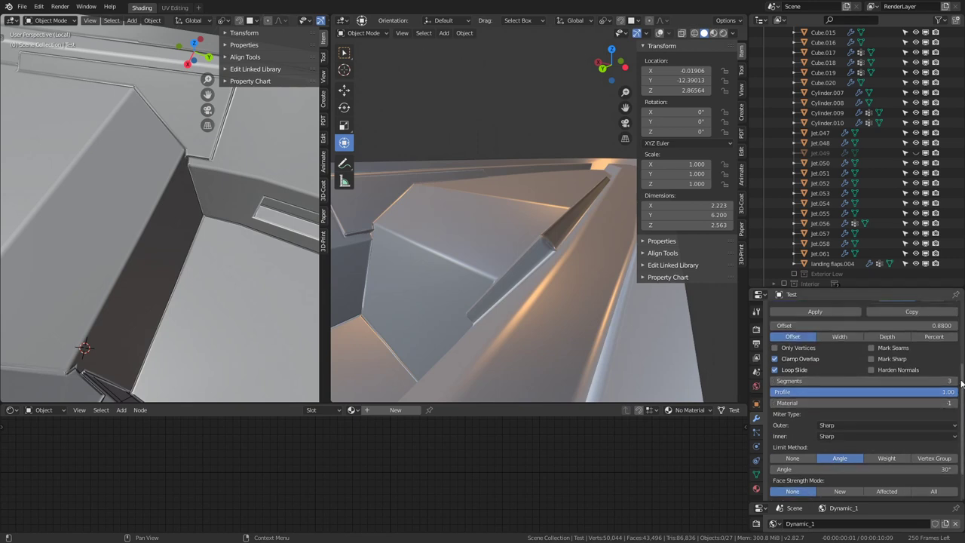
click(956, 381)
click(955, 382)
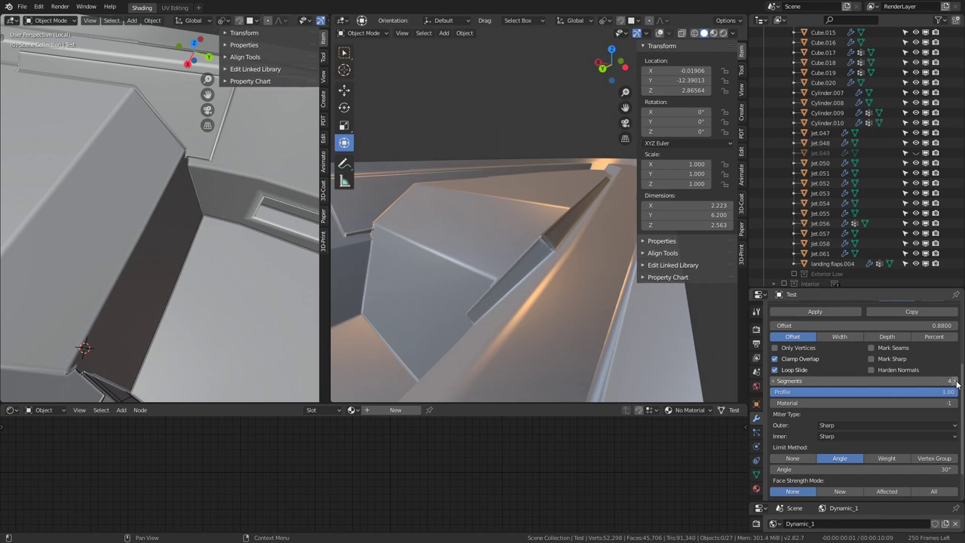
click(956, 381)
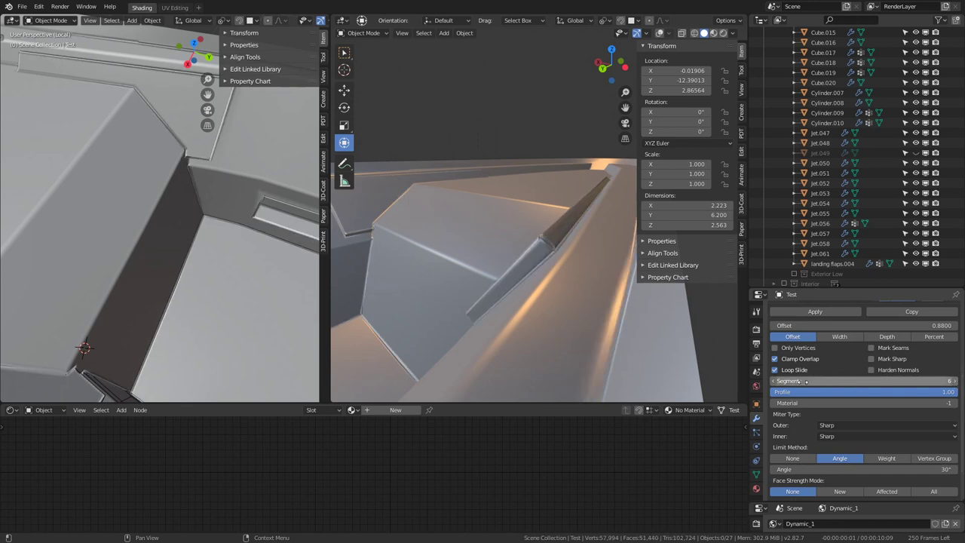
click(774, 380)
scroll(866, 460, down, 1)
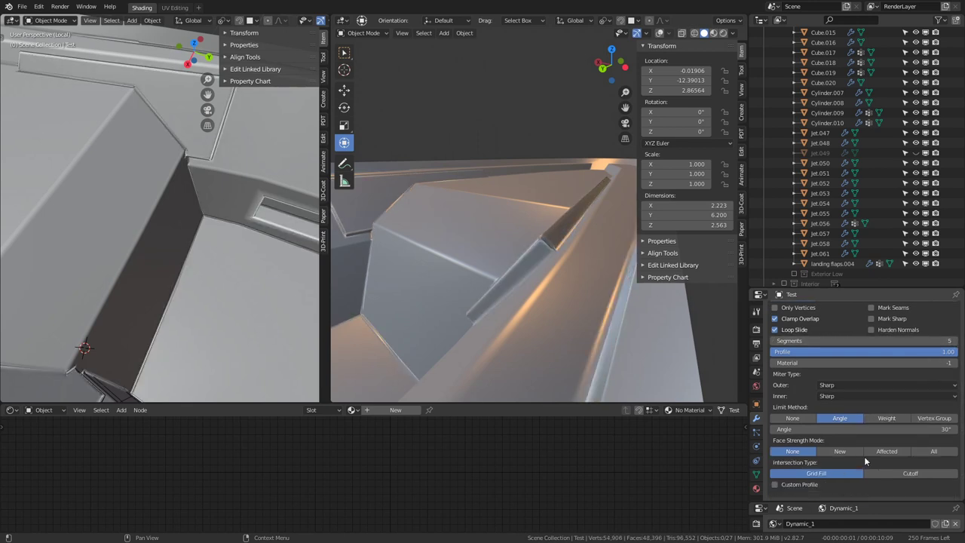
click(798, 485)
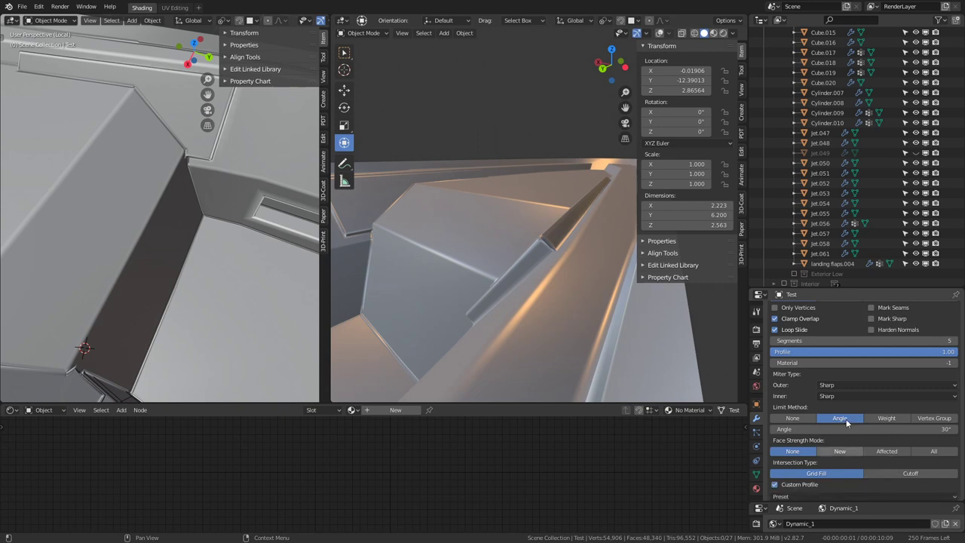
scroll(865, 424, down, 3)
mouse_move(844, 439)
mouse_down()
mouse_move(839, 474)
mouse_move(890, 424)
mouse_up()
mouse_move(423, 226)
middle_down()
mouse_move(500, 203)
mouse_move(528, 247)
mouse_move(545, 225)
mouse_move(558, 226)
middle_up()
middle_drag(406, 264, 921, 415)
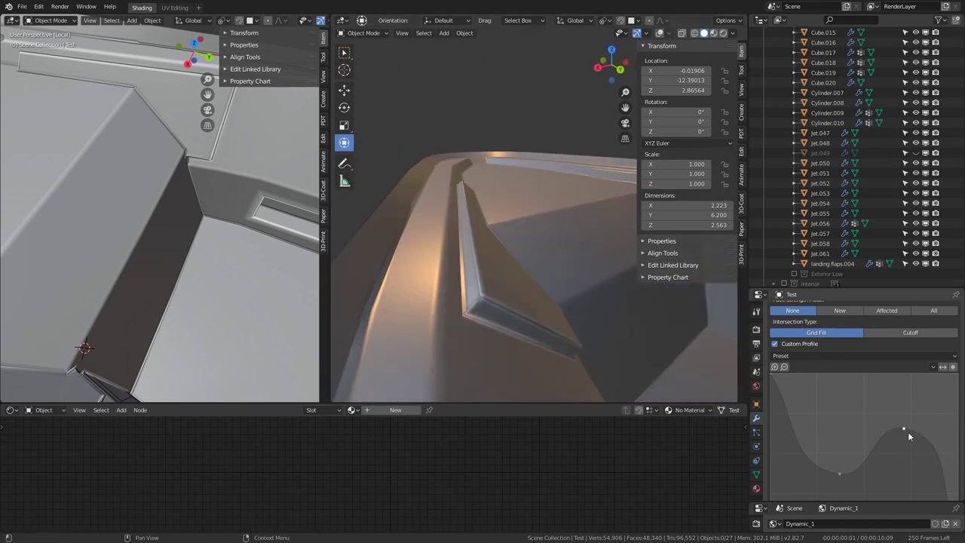
drag(916, 435, 914, 482)
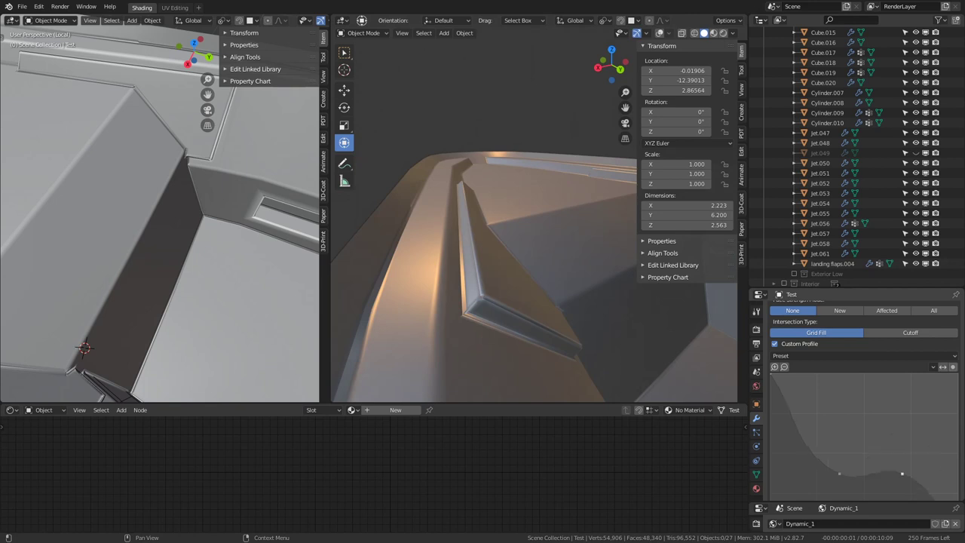
scroll(897, 468, up, 1)
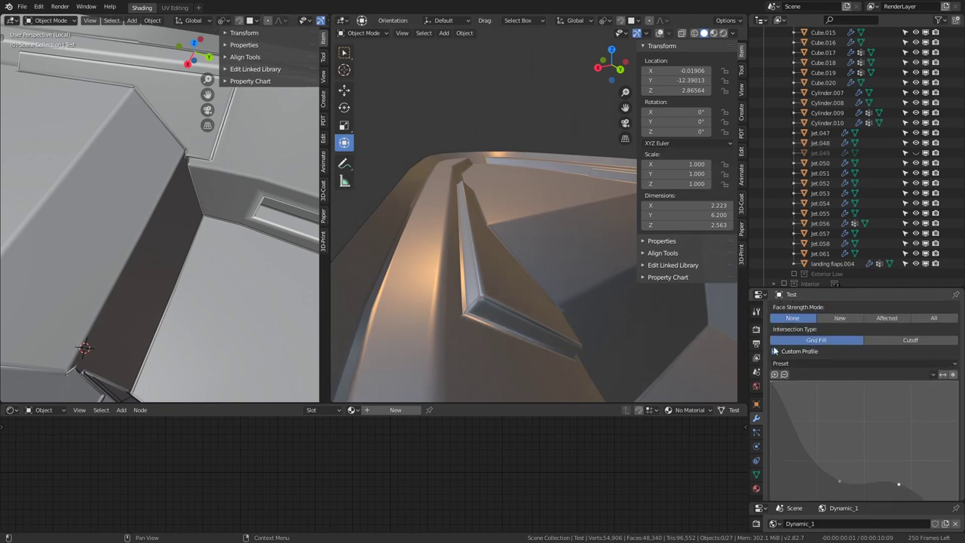
click(775, 352)
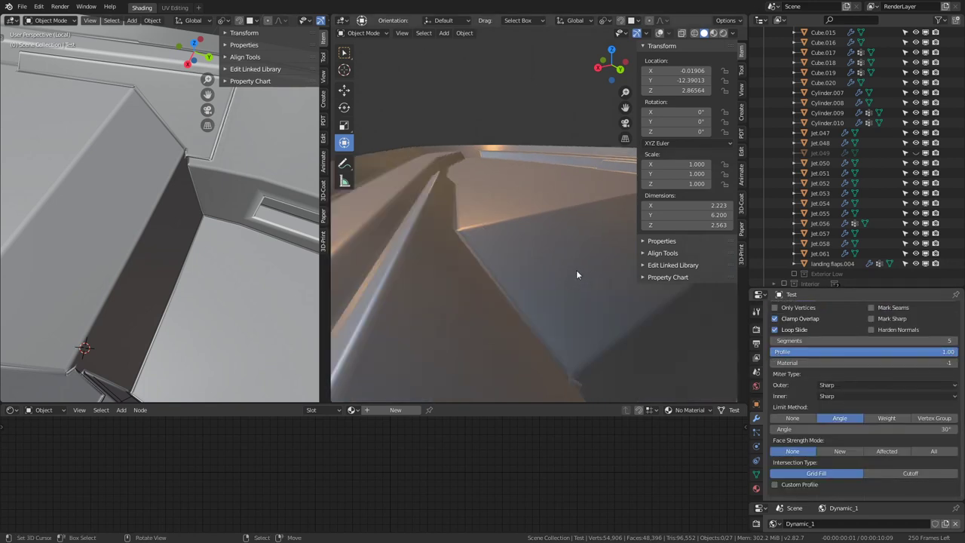
scroll(576, 270, up, 3)
scroll(883, 419, up, 3)
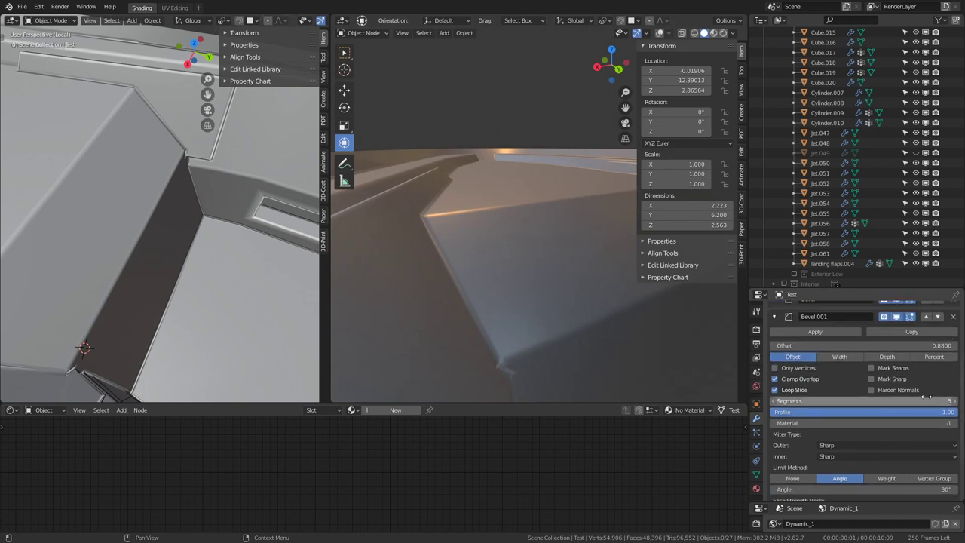
scroll(854, 337, up, 1)
scroll(853, 337, up, 1)
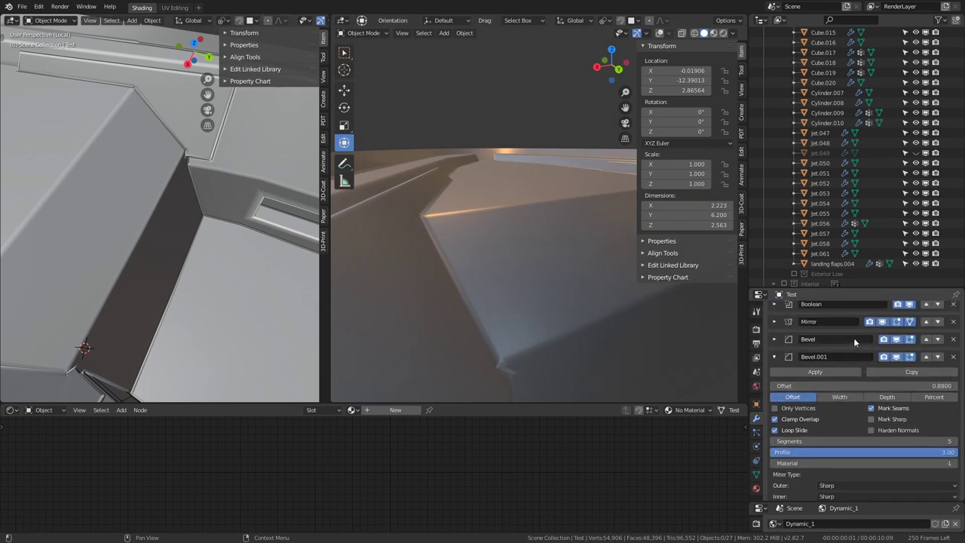
scroll(831, 391, down, 2)
scroll(850, 407, down, 3)
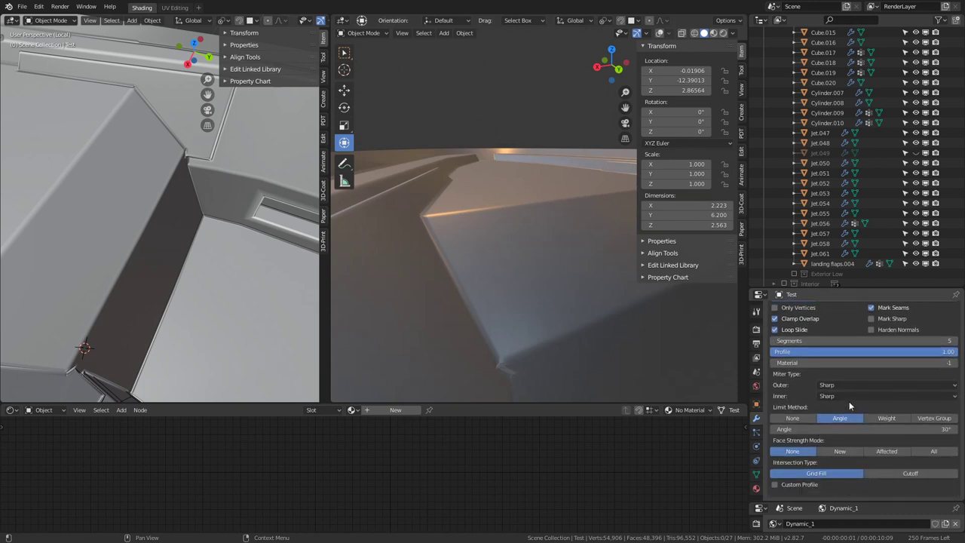
- Turn off the bevel's angle limit and inspect the bevelled hull
click(793, 418)
scroll(797, 415, up, 1)
middle_drag(573, 301, 529, 201)
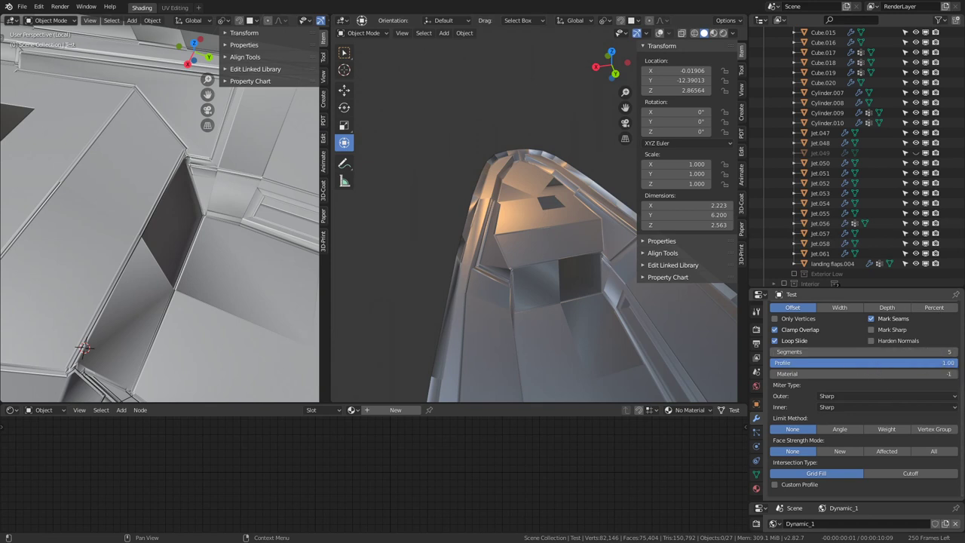
drag(867, 352, 958, 361)
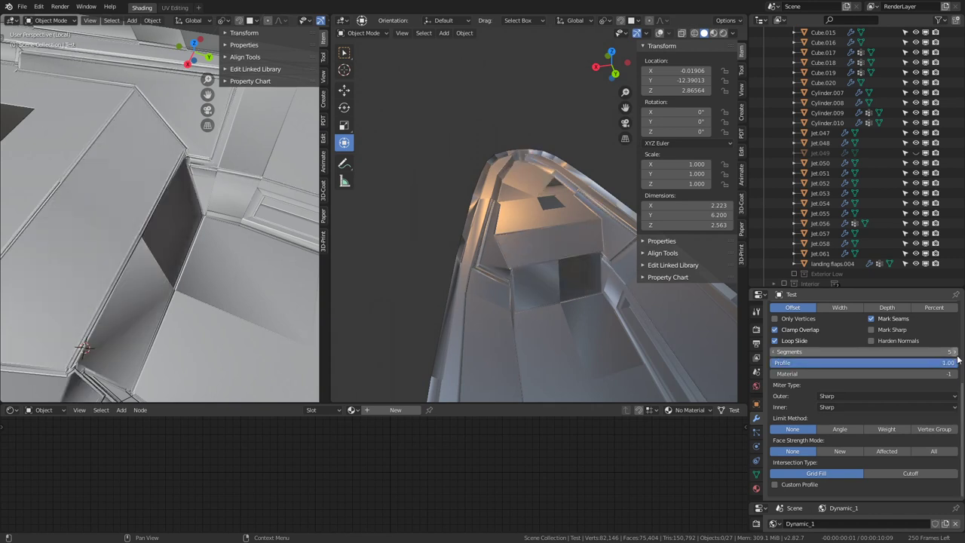
- Lower the bevel from 5 to 4 segments and re-enable the angle limit
click(772, 352)
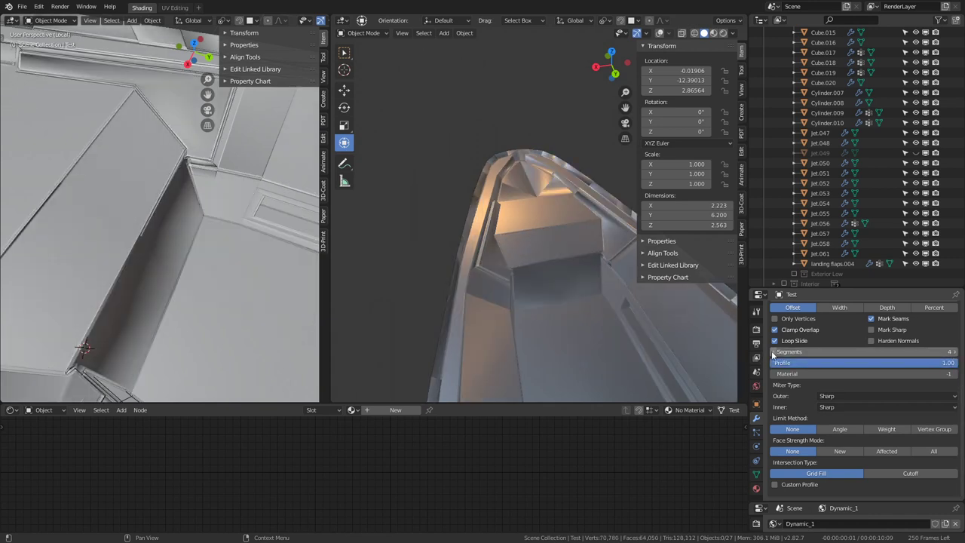
click(841, 429)
scroll(626, 314, up, 3)
scroll(522, 246, up, 3)
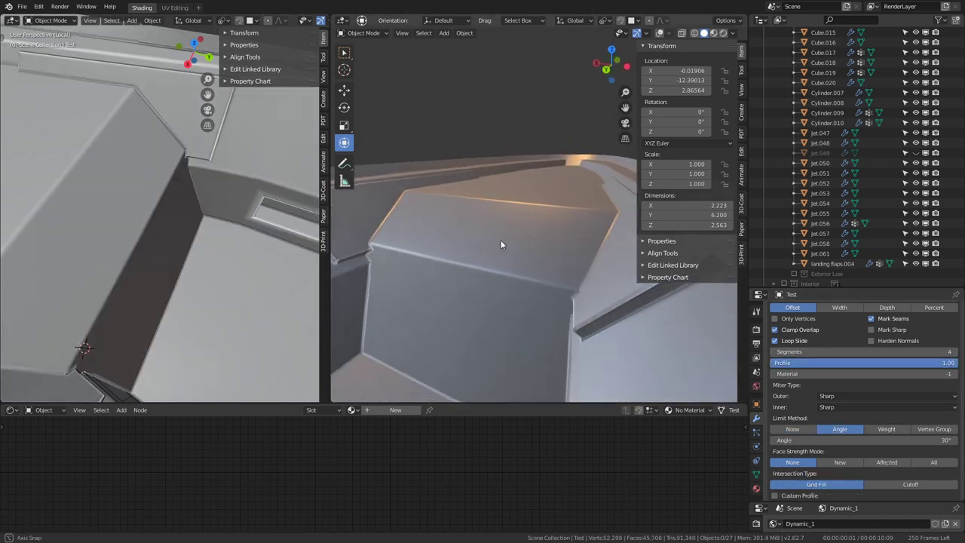
scroll(883, 430, up, 2)
scroll(883, 430, up, 1)
- Toggle the second bevel's viewport visibility to compare, then enable loop slide
click(897, 328)
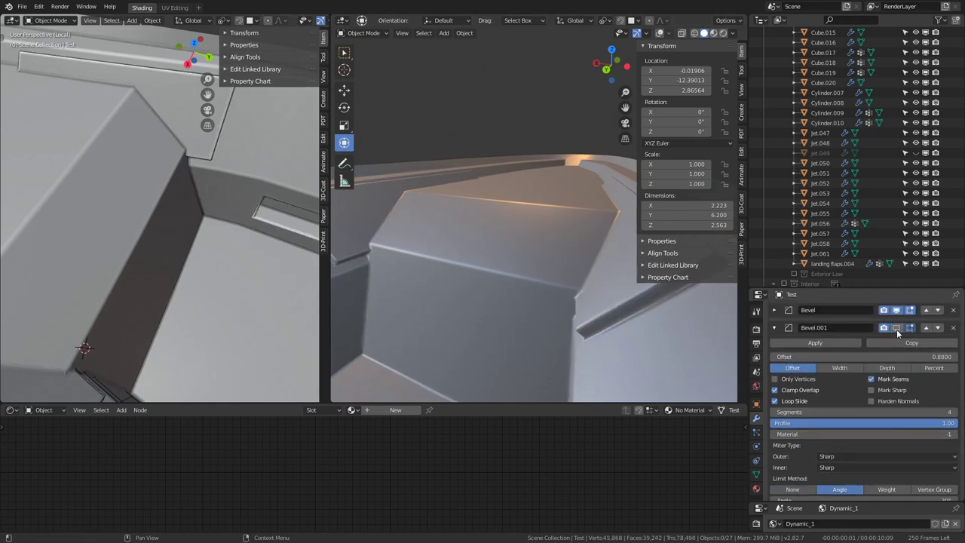
click(897, 328)
scroll(846, 397, down, 1)
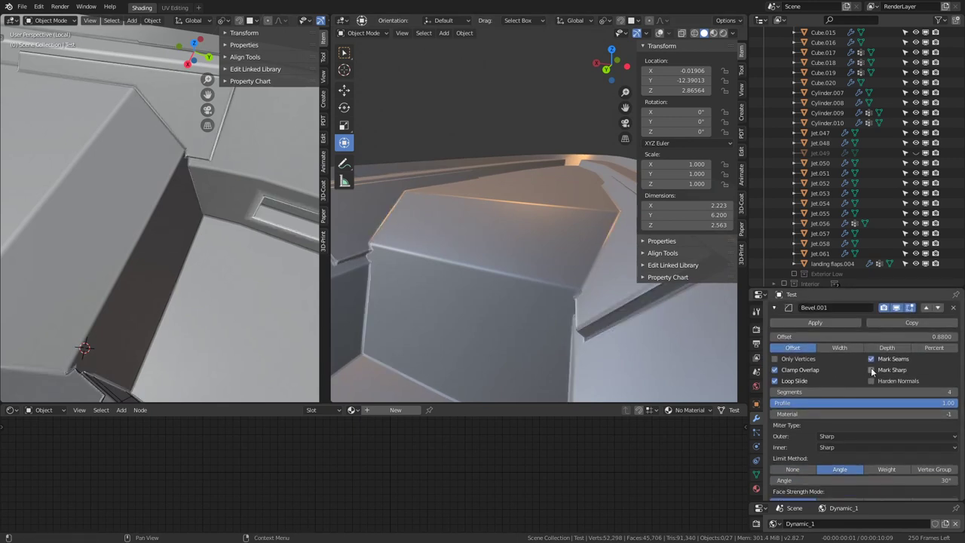
click(774, 380)
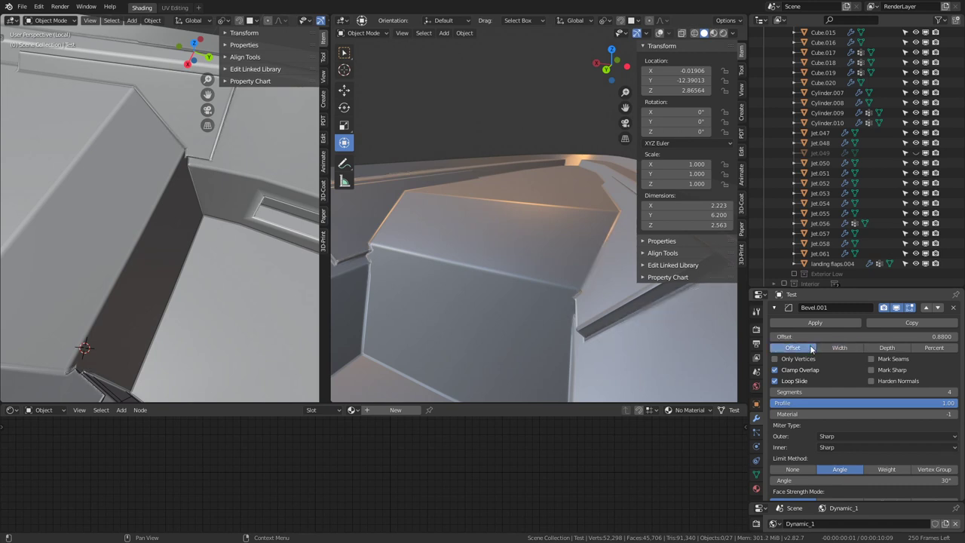
scroll(858, 448, down, 3)
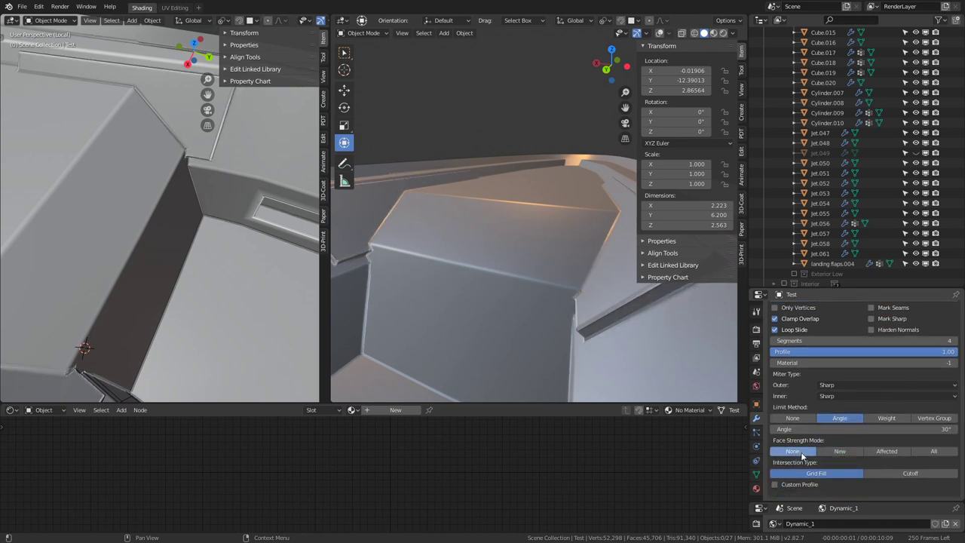
- Try Cutoff intersection, revert to Grid Fill, and soften the profile to 0.65
click(908, 472)
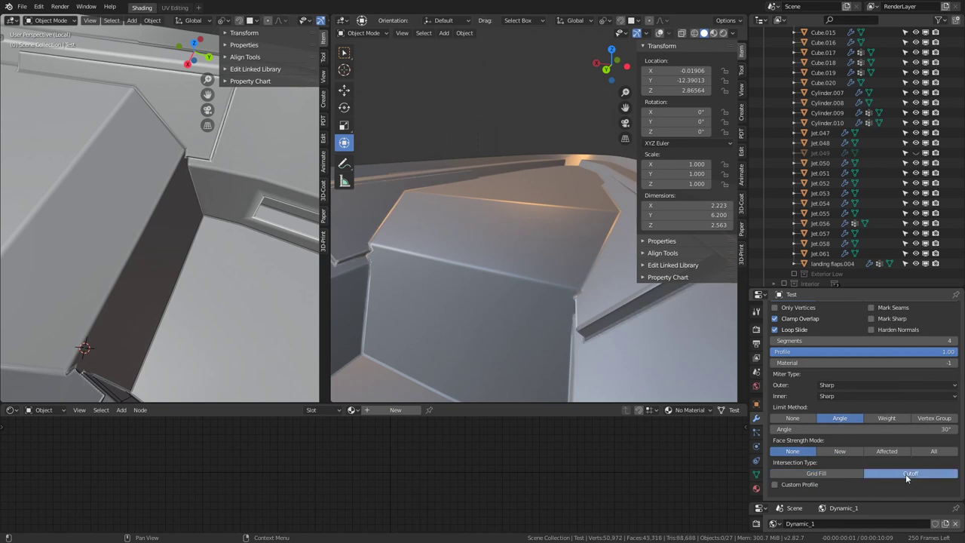
click(840, 474)
scroll(890, 391, up, 2)
drag(890, 392, 827, 391)
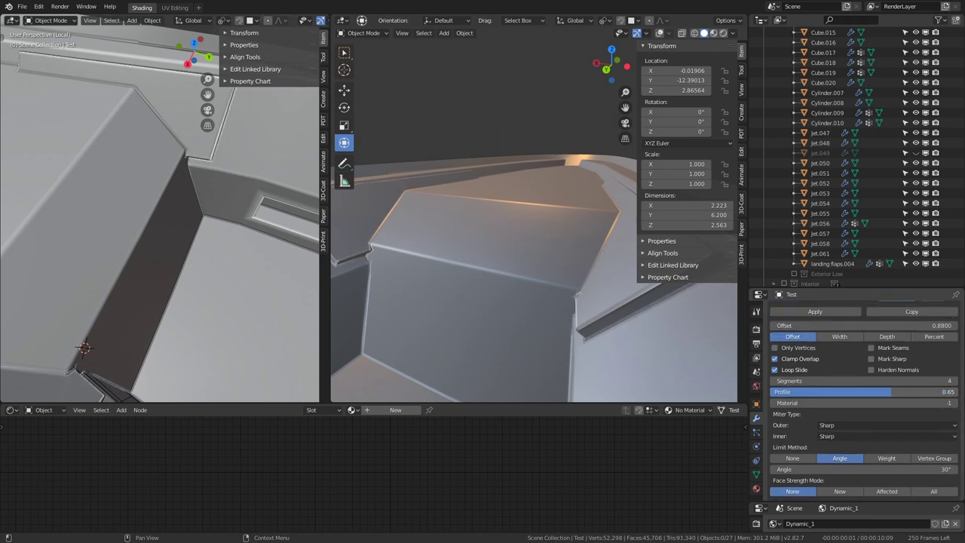
middle_drag(469, 303, 508, 266)
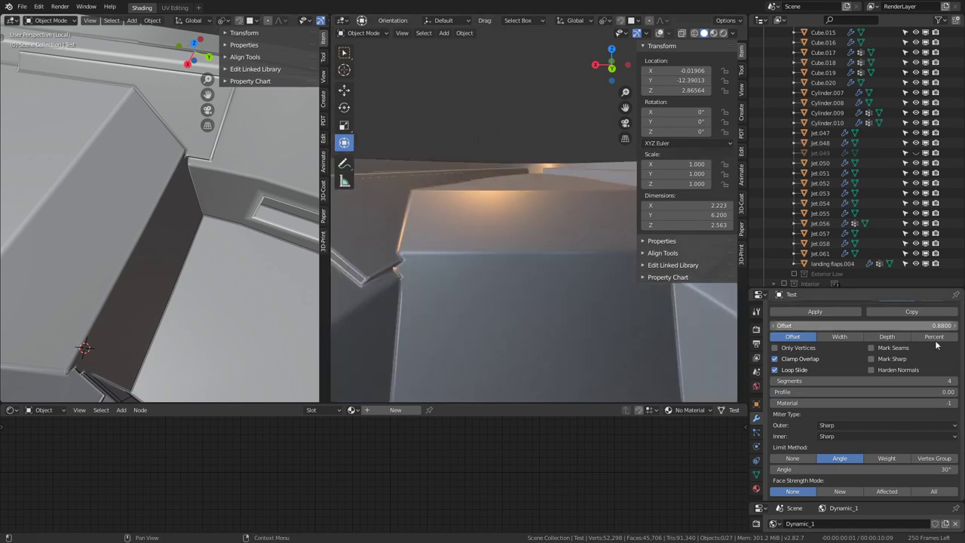
- Lower the bevel segments step by step to 1, editing the count directly
click(774, 382)
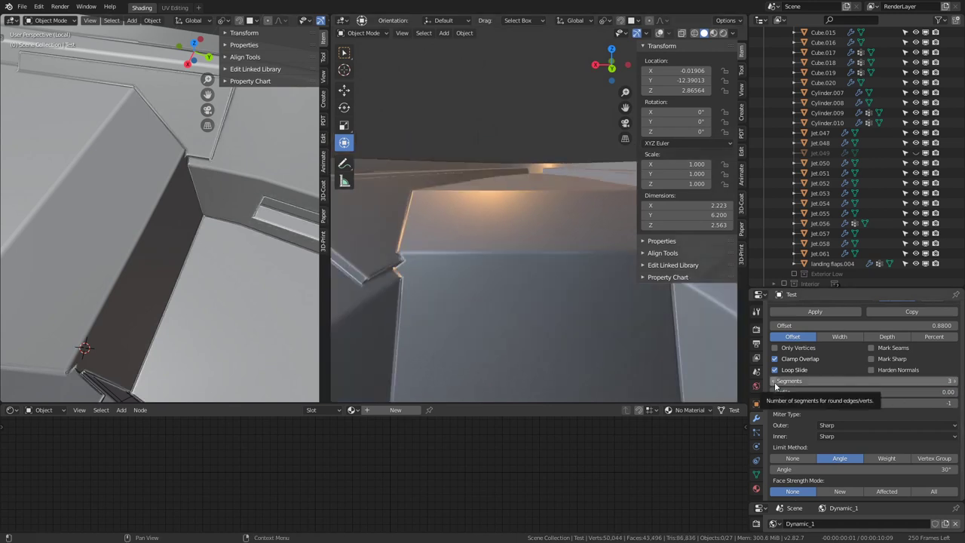
click(774, 383)
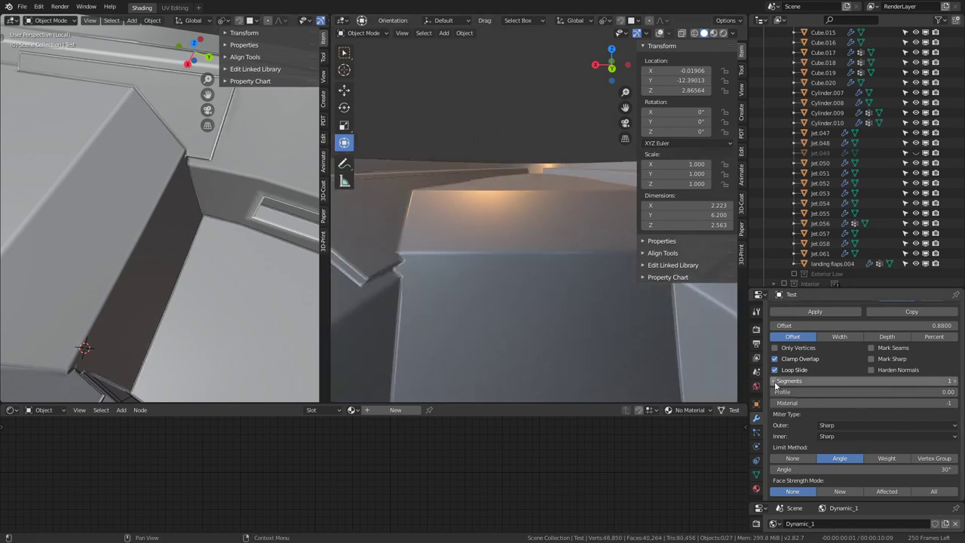
click(775, 382)
double_click(776, 383)
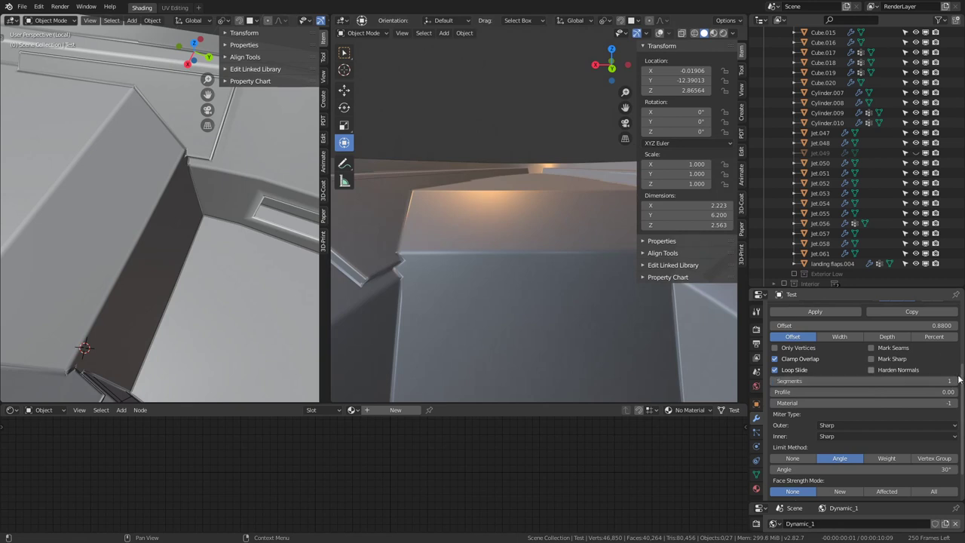
click(959, 380)
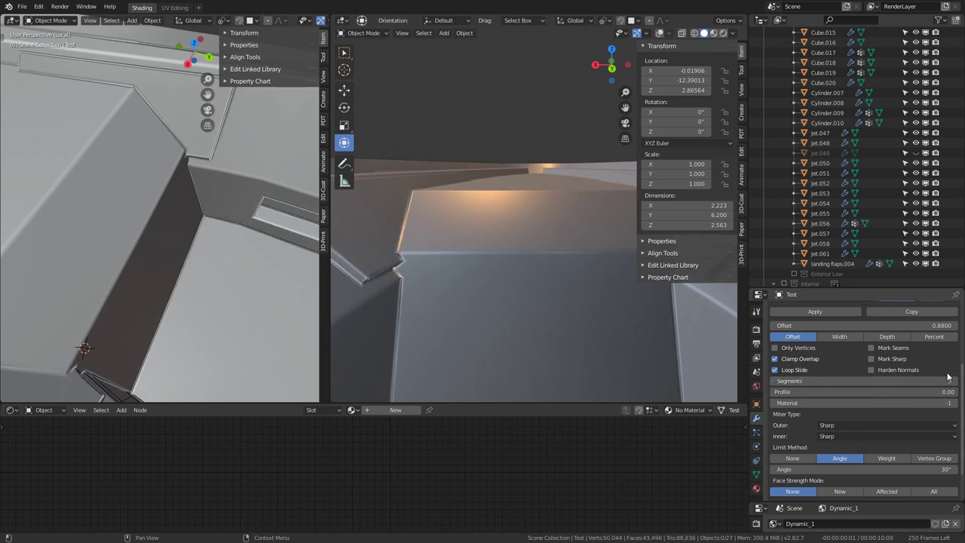
scroll(948, 377, up, 5)
click(774, 382)
click(775, 382)
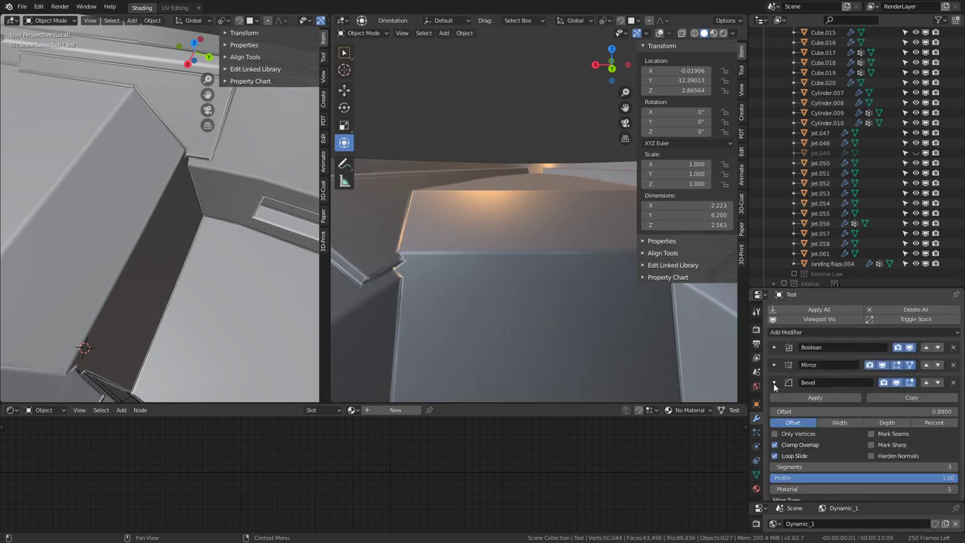
scroll(852, 414, down, 2)
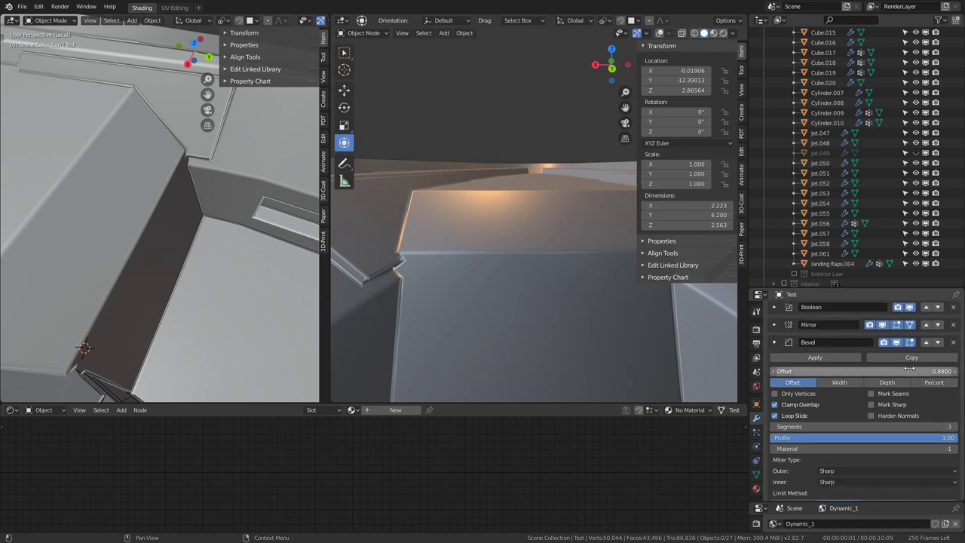
- Set the bevel offset to 1 and cut the segments from 3 to 1
drag(911, 368, 921, 370)
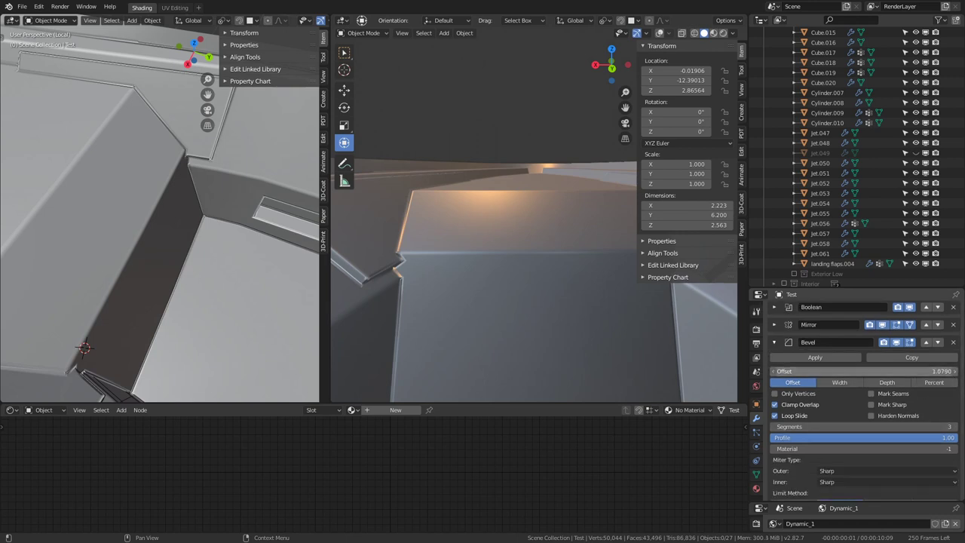
click(922, 370)
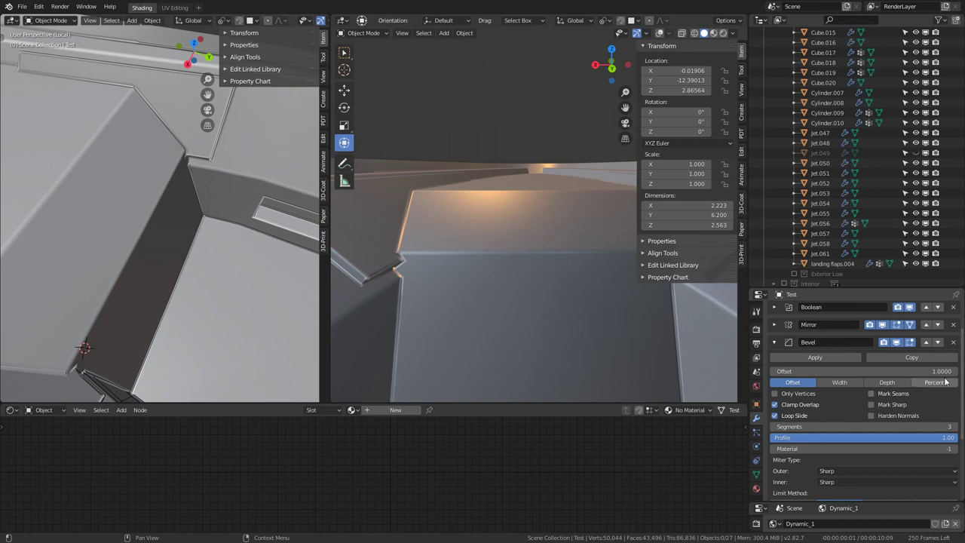
scroll(935, 381, down, 2)
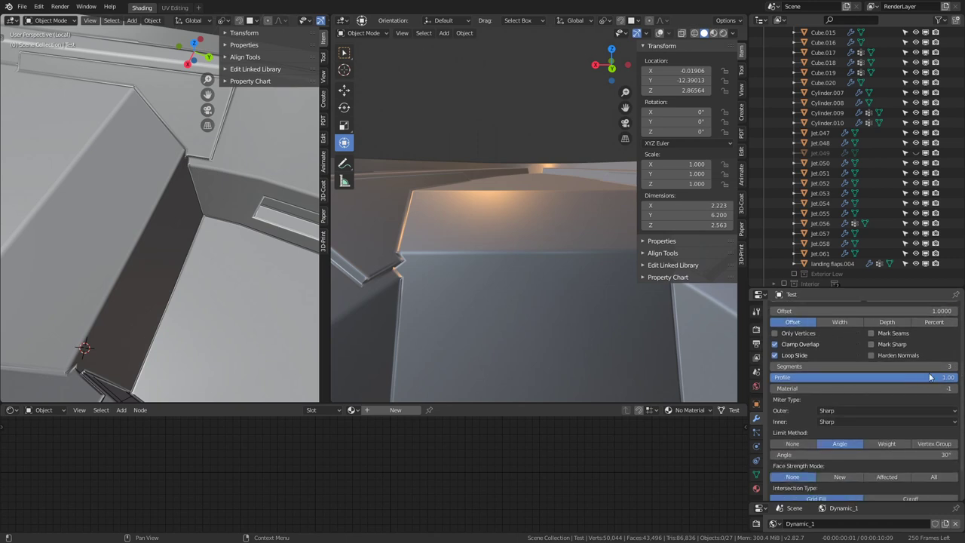
click(773, 366)
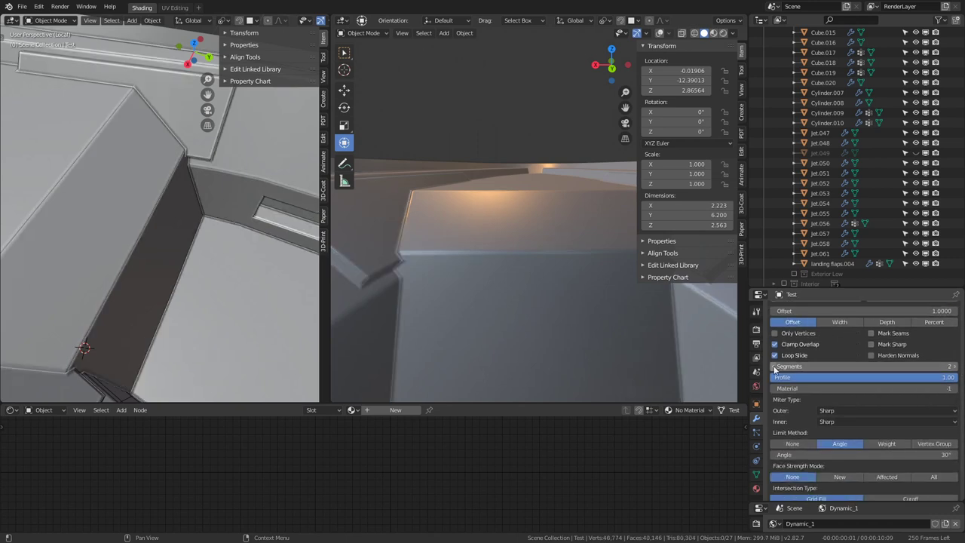
click(773, 366)
- Raise the bevel segments back up to 4, then drop them to 3
click(954, 367)
click(954, 366)
click(954, 366)
middle_drag(534, 301, 544, 312)
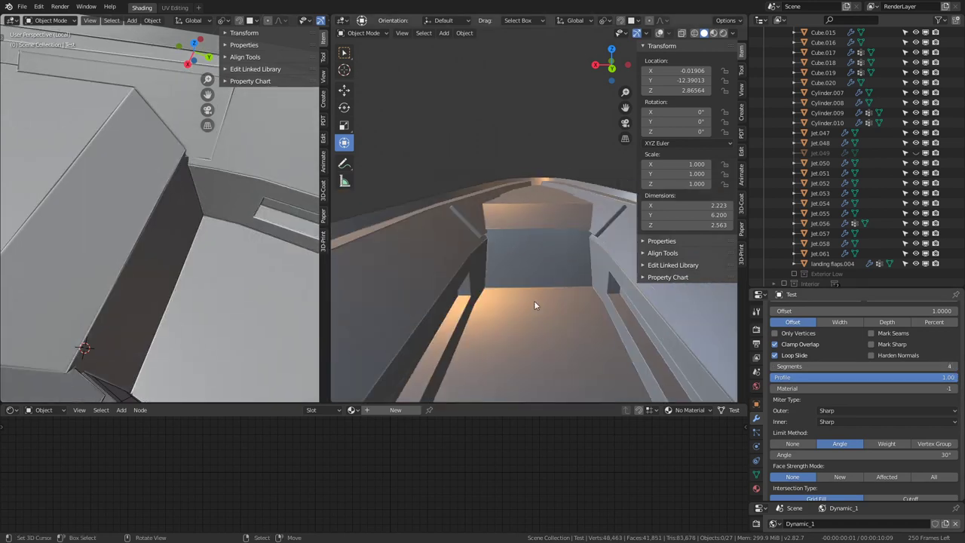
click(773, 367)
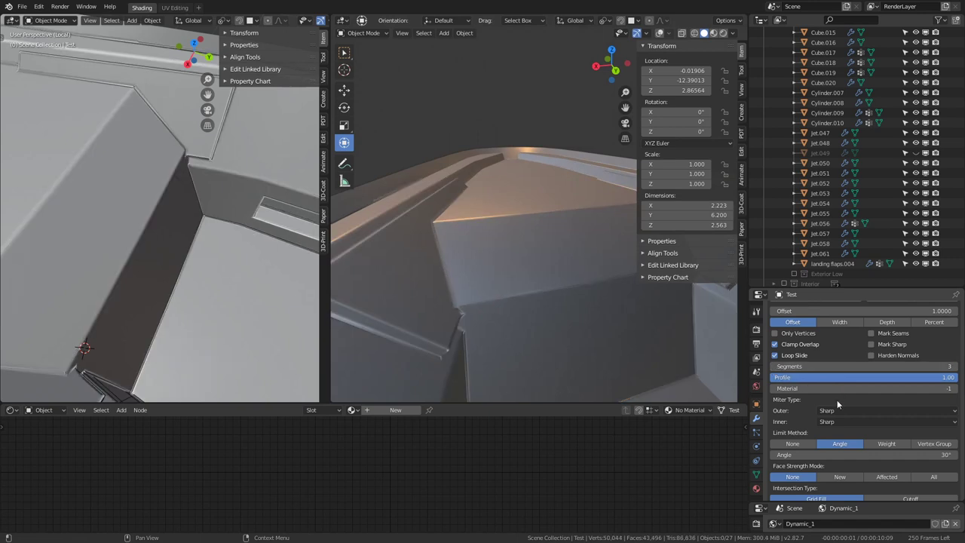
scroll(837, 405, down, 2)
scroll(762, 377, up, 4)
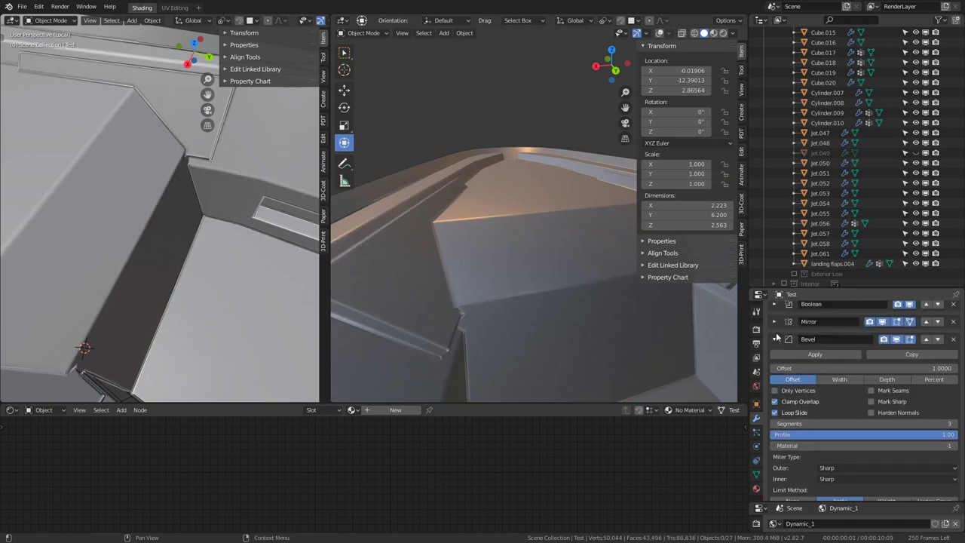
- Delete the Bevel.001 modifier, then try 4 segments on the remaining bevel before returning to 3
click(775, 338)
click(954, 400)
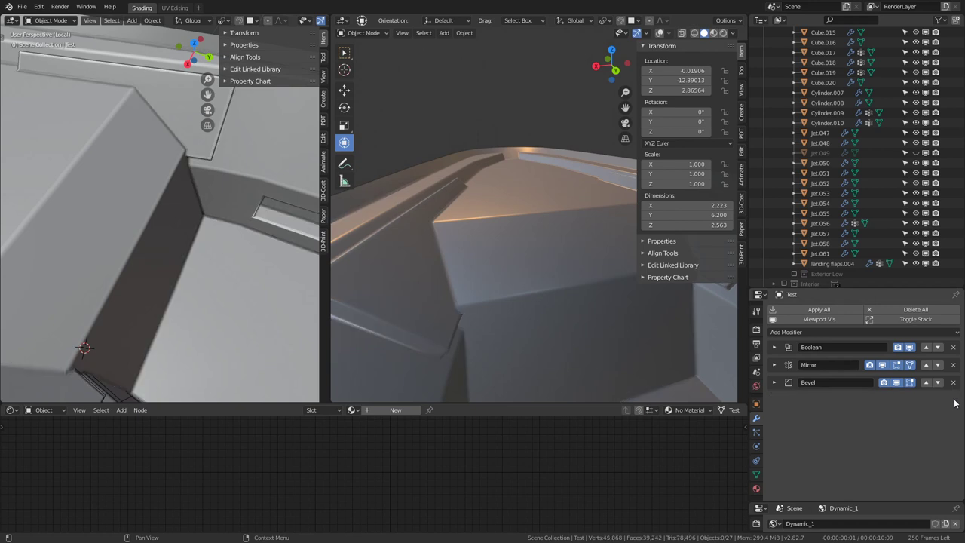
middle_drag(505, 239, 604, 234)
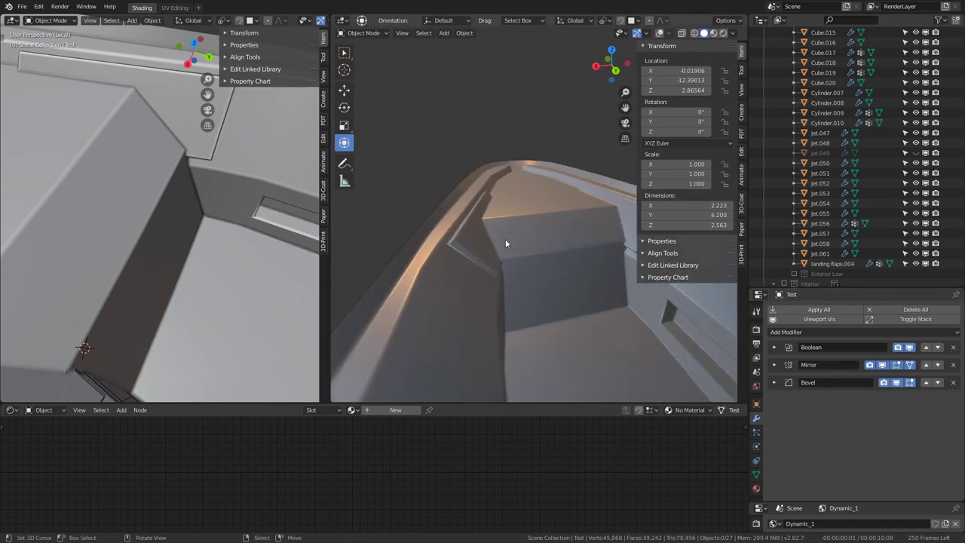
click(774, 382)
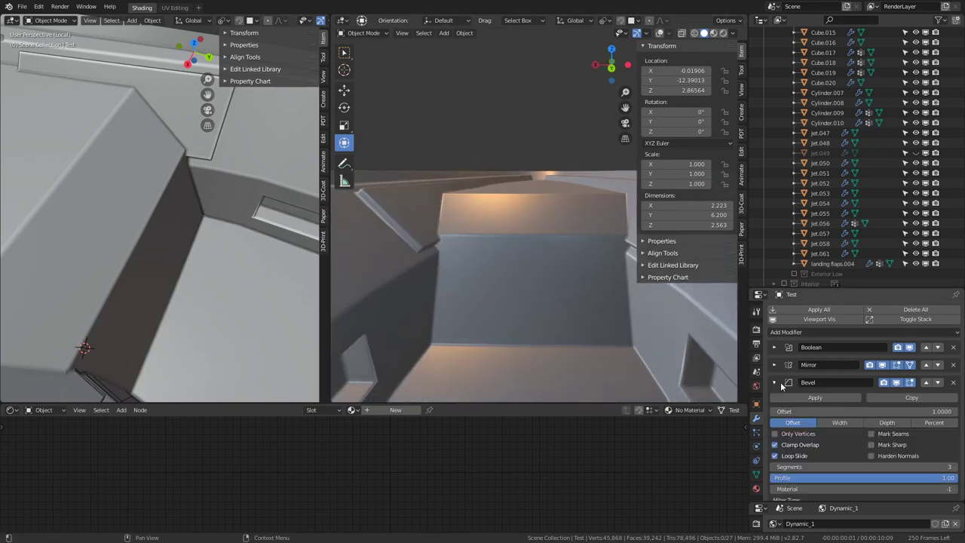
click(957, 469)
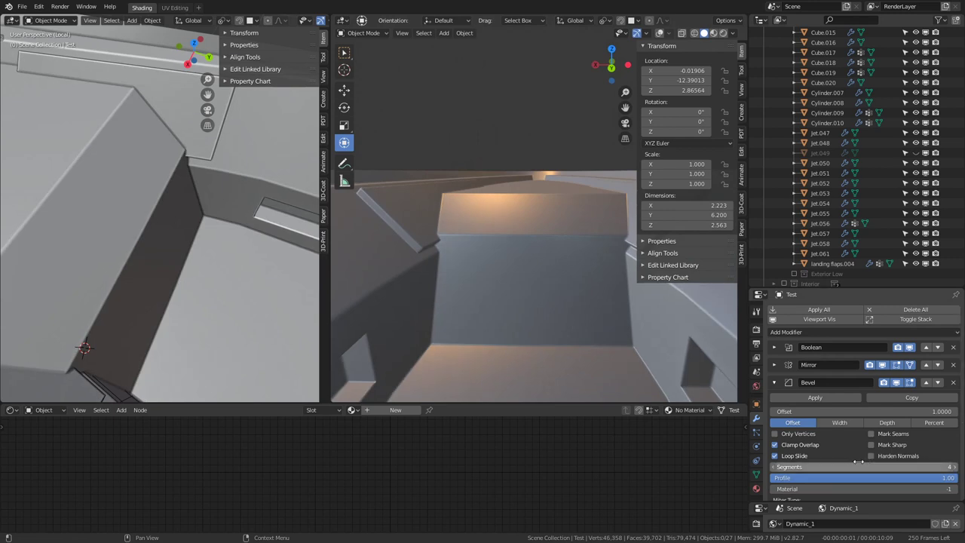
click(777, 467)
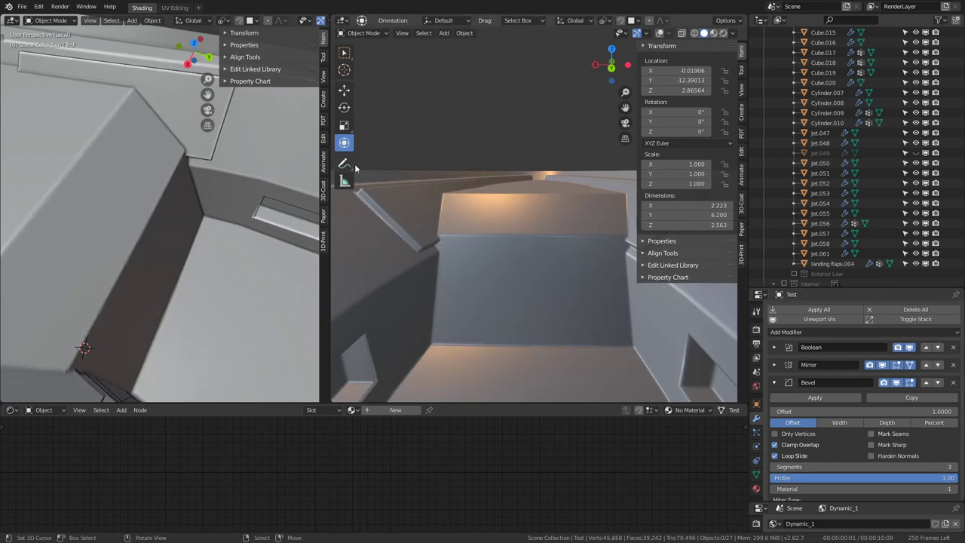
- Align the view along the hull, select the cutter Cube.031 and orbit around it
key(KP_Decimal)
key(KP_Decimal)
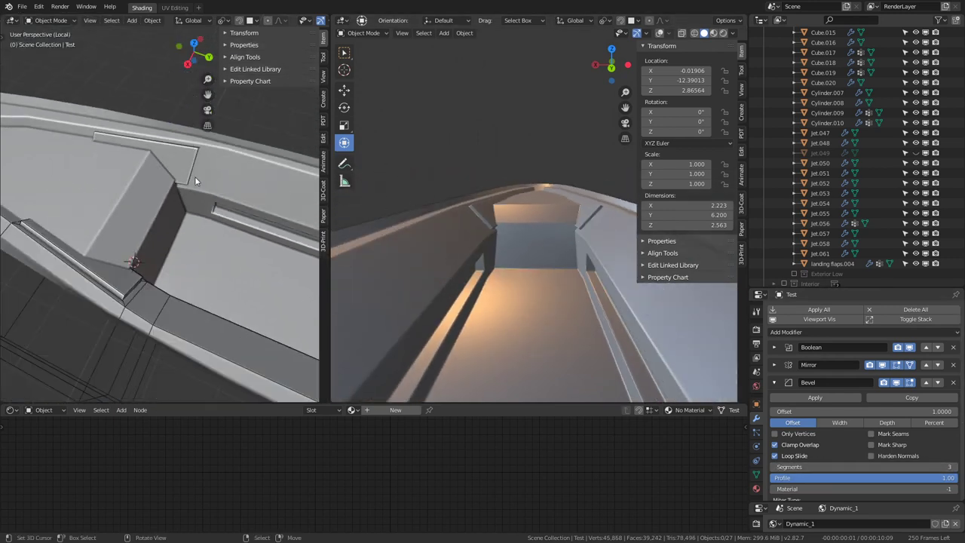
key(ctrl+space)
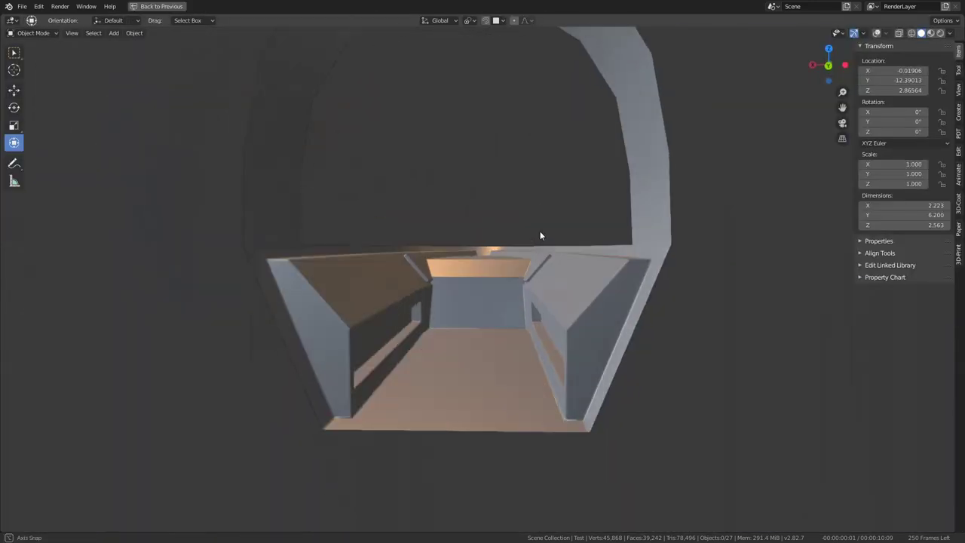
key(ctrl+space)
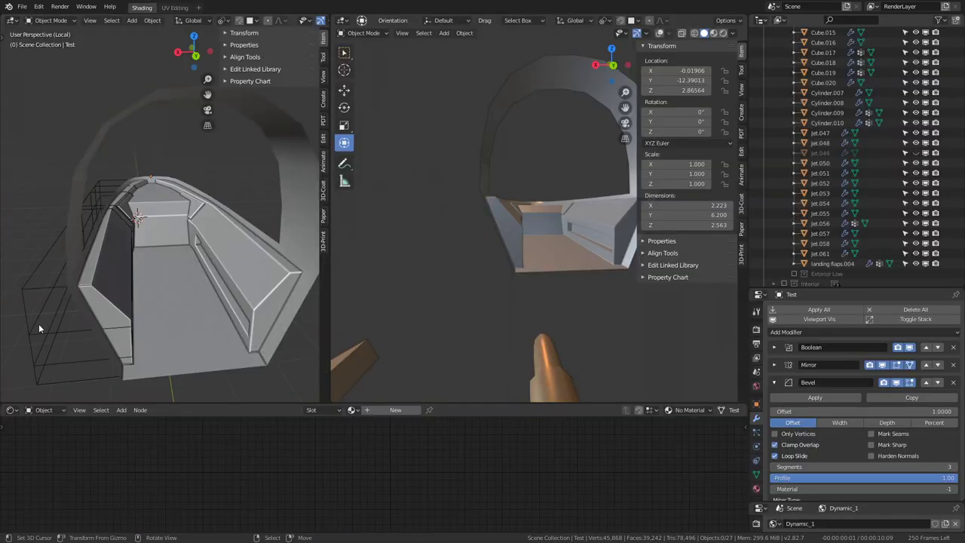
click(39, 324)
middle_drag(254, 224, 762, 176)
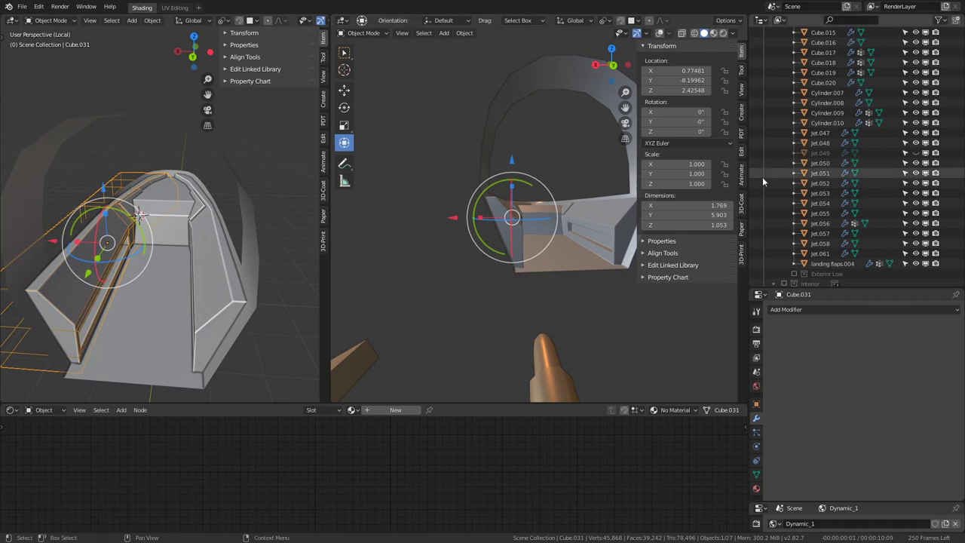
drag(749, 176, 941, 179)
scroll(724, 183, up, 4)
scroll(709, 153, up, 3)
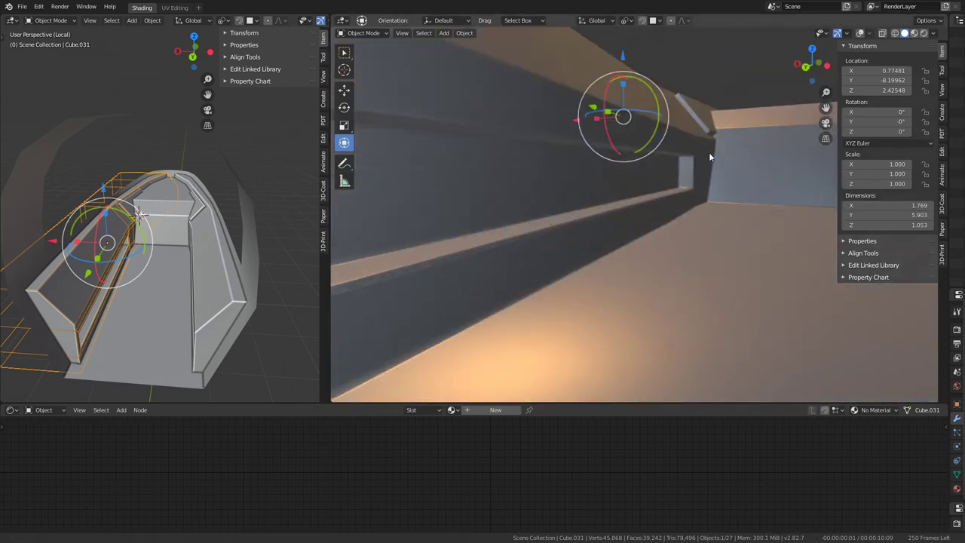
scroll(708, 155, down, 2)
mouse_move(189, 249)
middle_down()
mouse_move(241, 224)
mouse_move(192, 306)
middle_up()
- In Edit Mode, shift one cutter face -0.063 along X
key(Tab)
scroll(203, 282, up, 4)
click(191, 307)
middle_drag(177, 293, 146, 302)
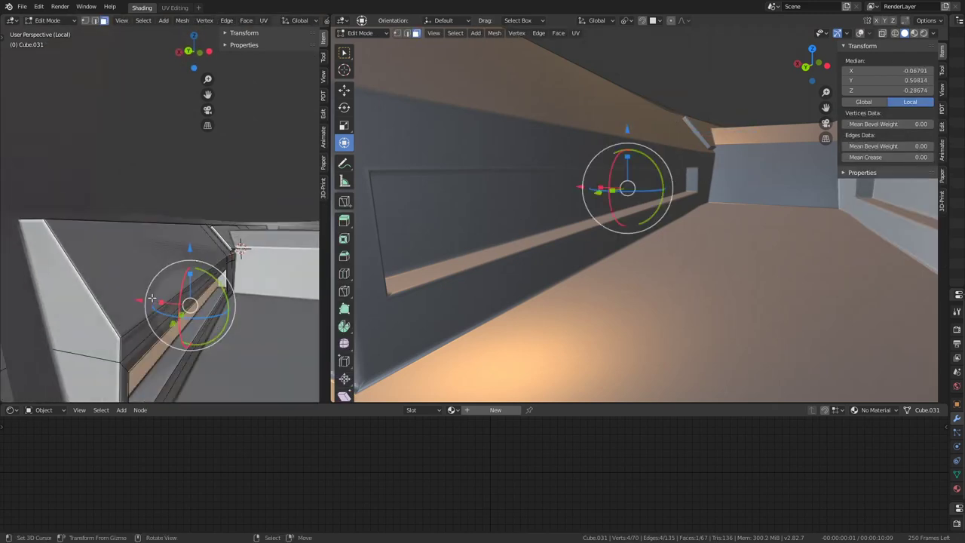
key(r)
key(g)
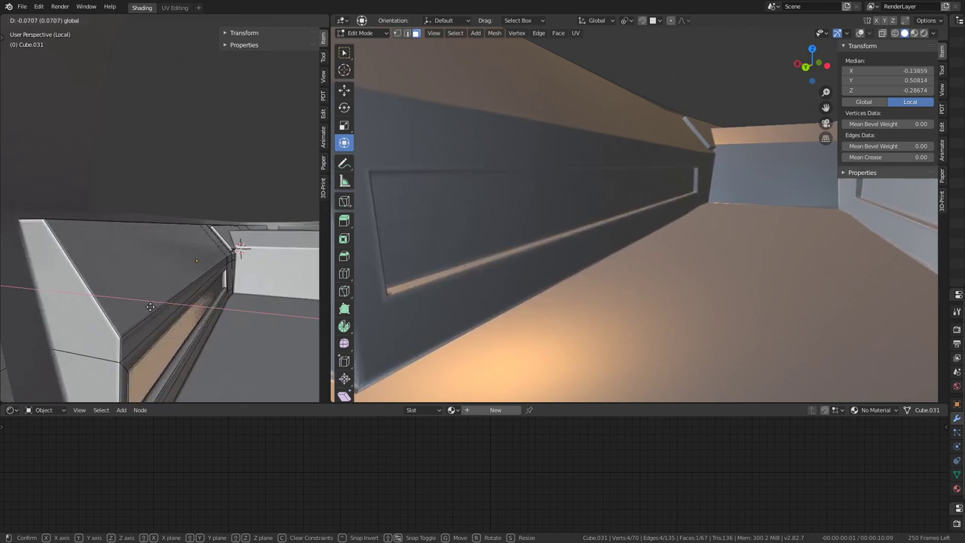
click(150, 307)
- Orbit both views and select the face at the cutter's end
mouse_move(633, 107)
middle_down()
mouse_move(631, 134)
mouse_move(577, 147)
mouse_move(537, 202)
mouse_move(577, 202)
middle_up()
scroll(593, 146, up, 2)
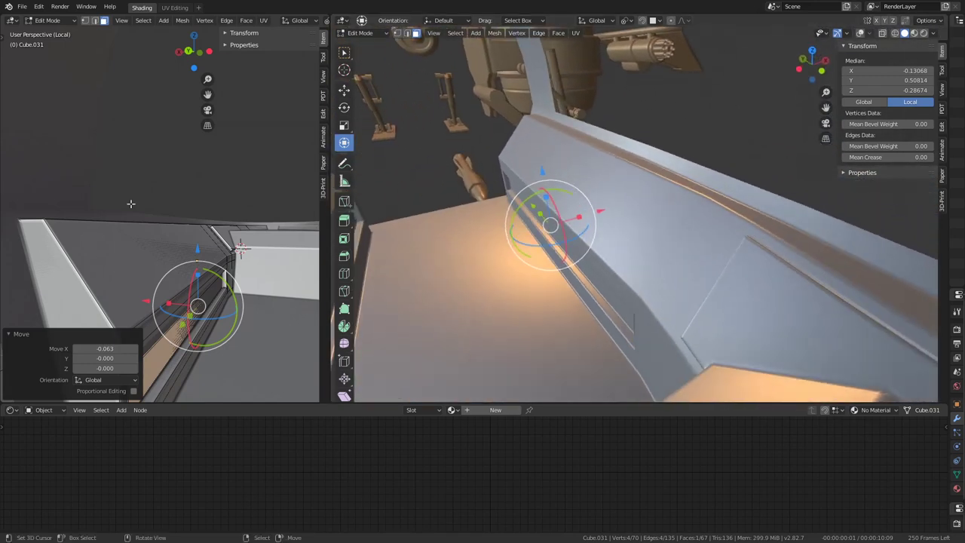
mouse_move(131, 204)
middle_down()
mouse_move(150, 181)
mouse_move(157, 241)
mouse_move(146, 198)
mouse_move(235, 194)
mouse_move(219, 195)
middle_up()
click(156, 169)
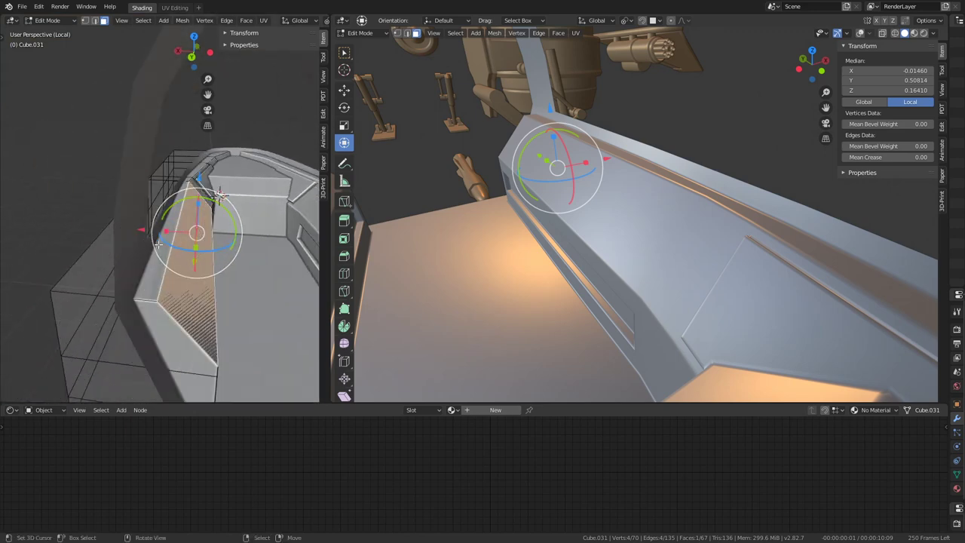
click(158, 243)
mouse_move(158, 244)
middle_down()
mouse_move(136, 292)
mouse_move(194, 211)
mouse_move(173, 239)
middle_up()
middle_drag(163, 197, 113, 198)
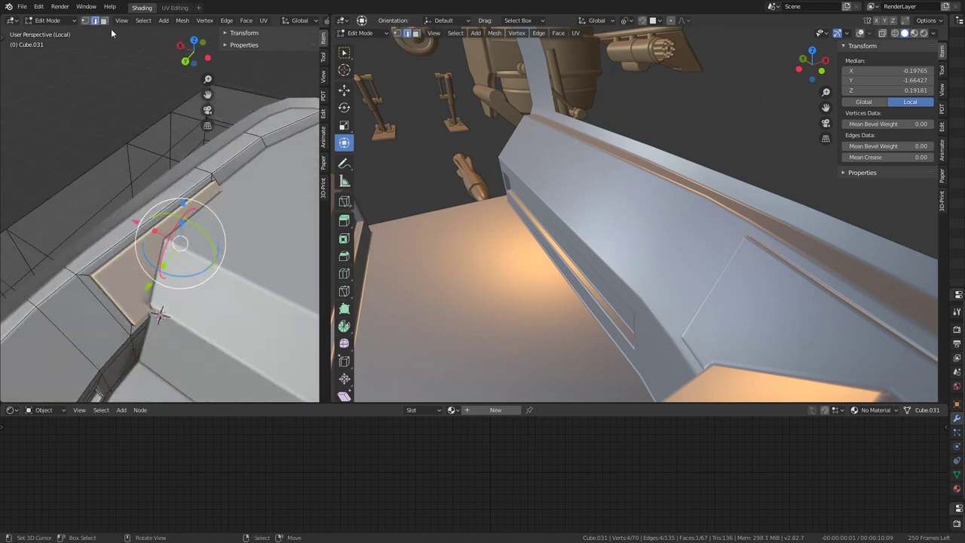
- Subdivide the cutter's edge ring to add a new loop and select it
ctrl+alt+click(175, 218)
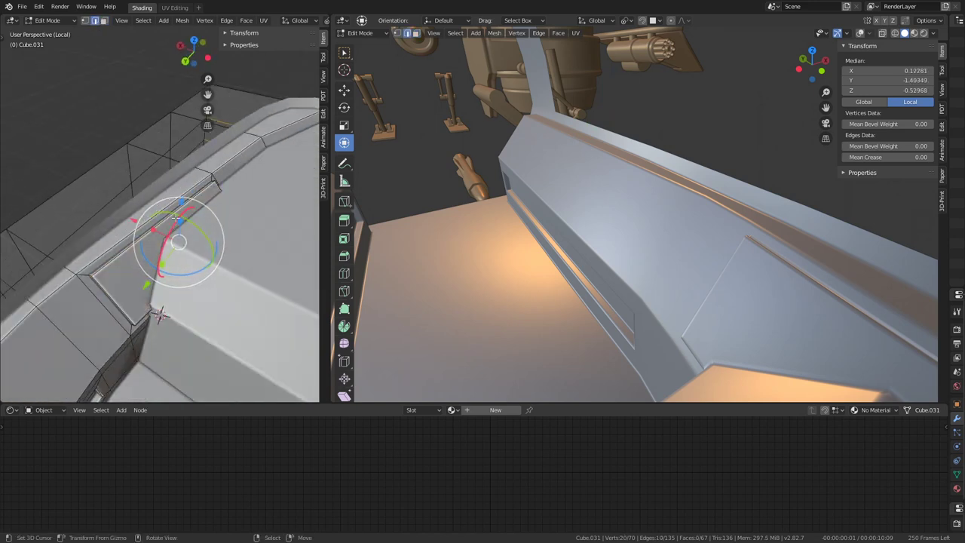
right_click(222, 157)
click(222, 157)
alt+click(165, 222)
middle_drag(165, 222, 194, 235)
drag(149, 247, 143, 250)
- Slide the new loop along X, retrying until its position is confirmed
middle_drag(603, 207, 606, 199)
mouse_move(139, 255)
mouse_down()
mouse_move(114, 255)
mouse_move(194, 258)
mouse_move(155, 250)
mouse_move(185, 253)
mouse_up()
right_click(185, 252)
mouse_move(603, 227)
middle_down()
mouse_move(647, 212)
mouse_move(631, 215)
mouse_move(573, 173)
middle_up()
key(g)
key(x)
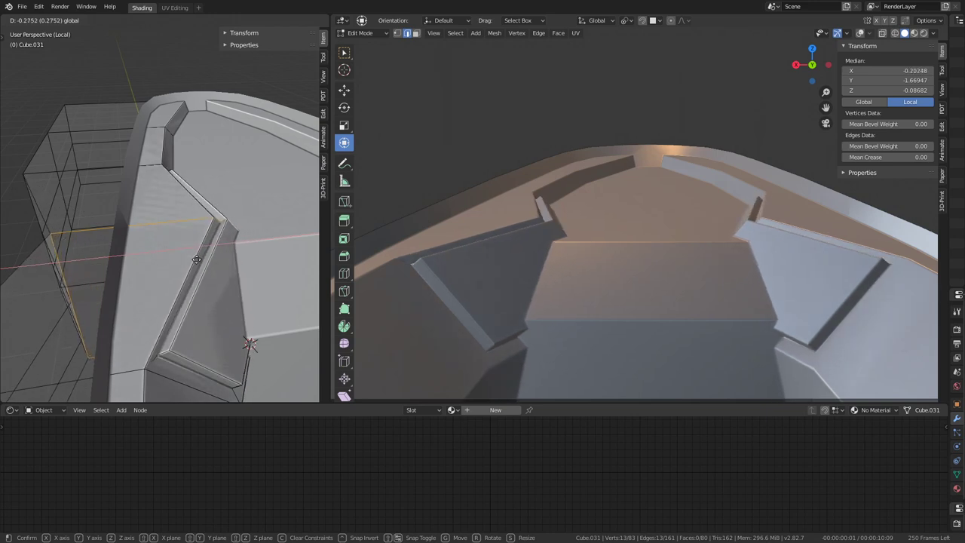
right_click(196, 259)
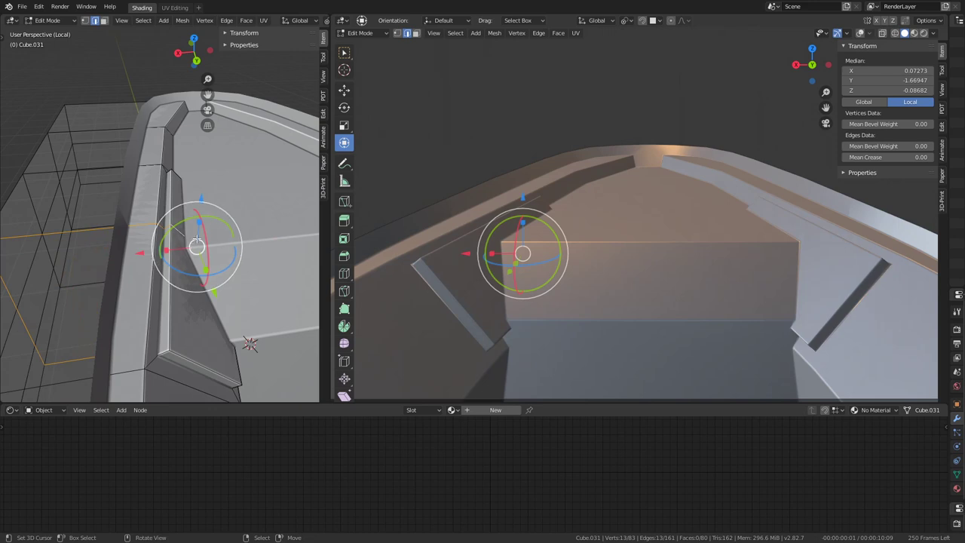
key(g)
key(x)
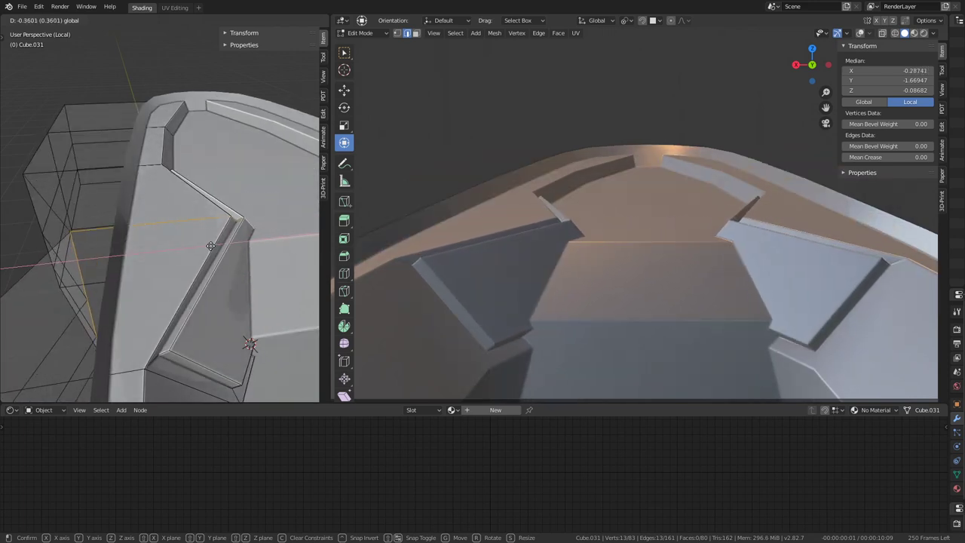
click(209, 247)
mouse_move(202, 247)
middle_down()
mouse_move(95, 237)
mouse_move(140, 55)
middle_up()
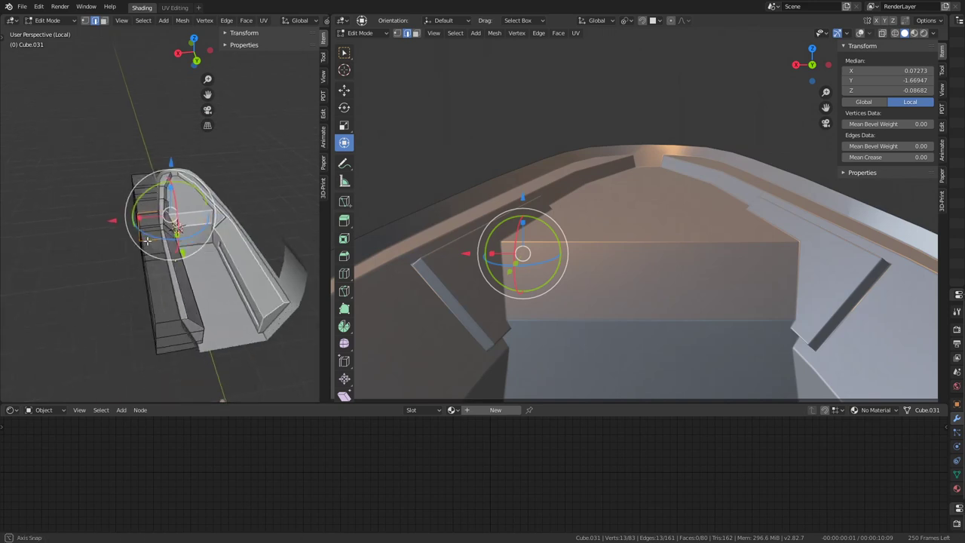
- Box-select the cutter's end vertex column and extend it 2.092 along X
click(104, 20)
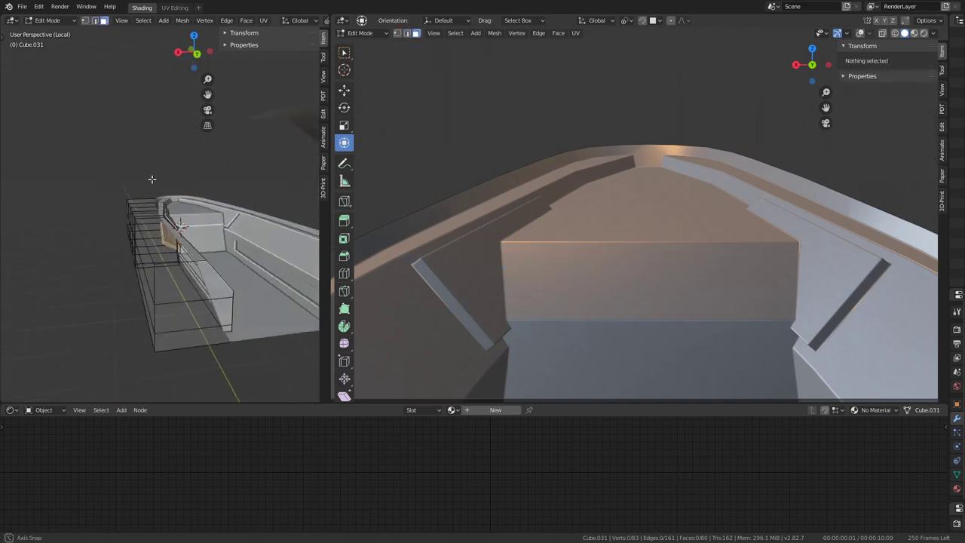
middle_drag(151, 181, 130, 289)
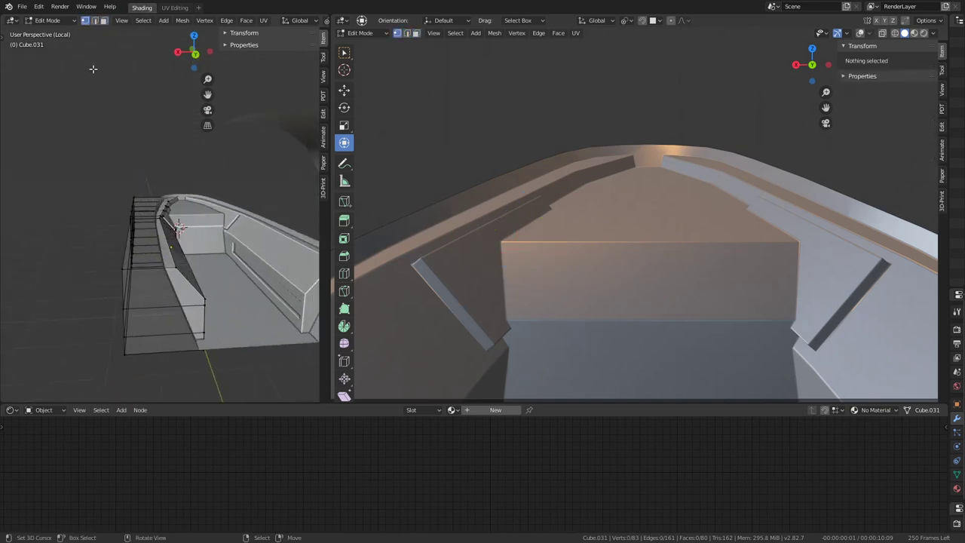
click(127, 187)
drag(150, 368, 90, 101)
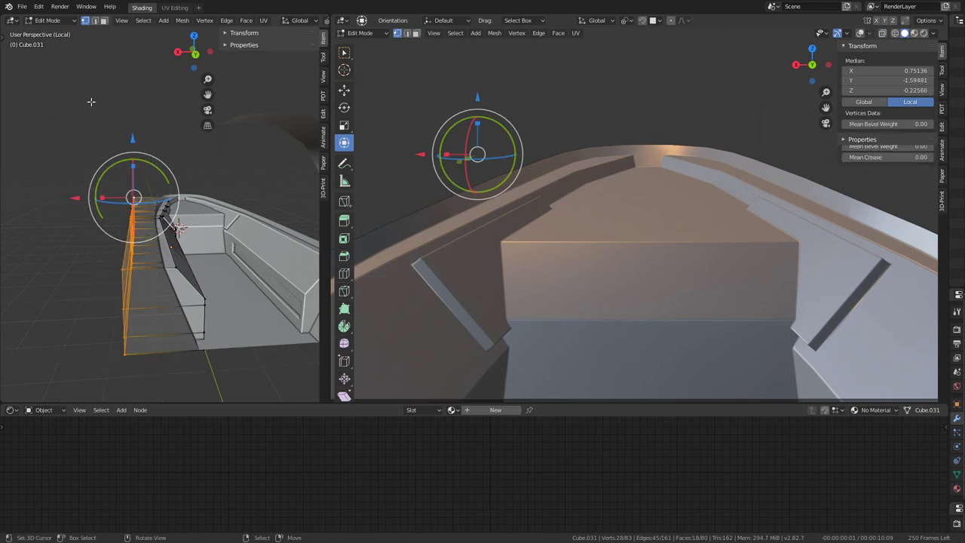
drag(80, 198, 15, 198)
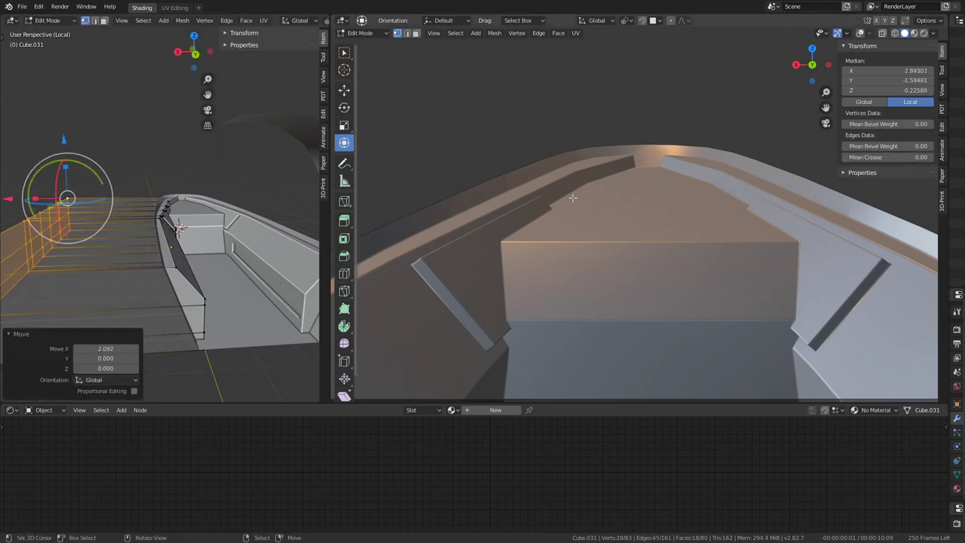
- Shift an edge loop near the rim -0.513 along X and start Bevel Edges
middle_drag(257, 209, 159, 232)
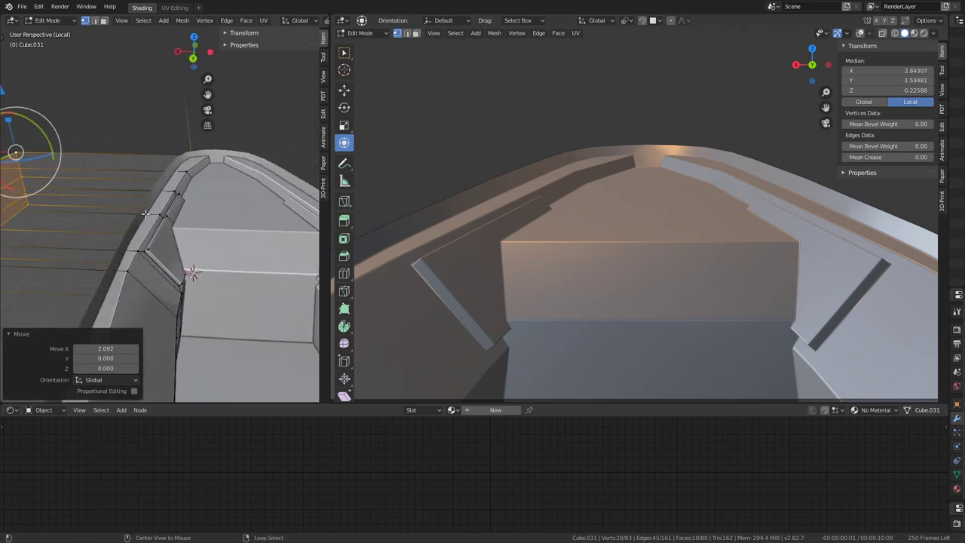
alt+click(146, 214)
mouse_move(423, 217)
mouse_down()
mouse_move(566, 229)
mouse_move(515, 220)
mouse_move(535, 215)
mouse_up()
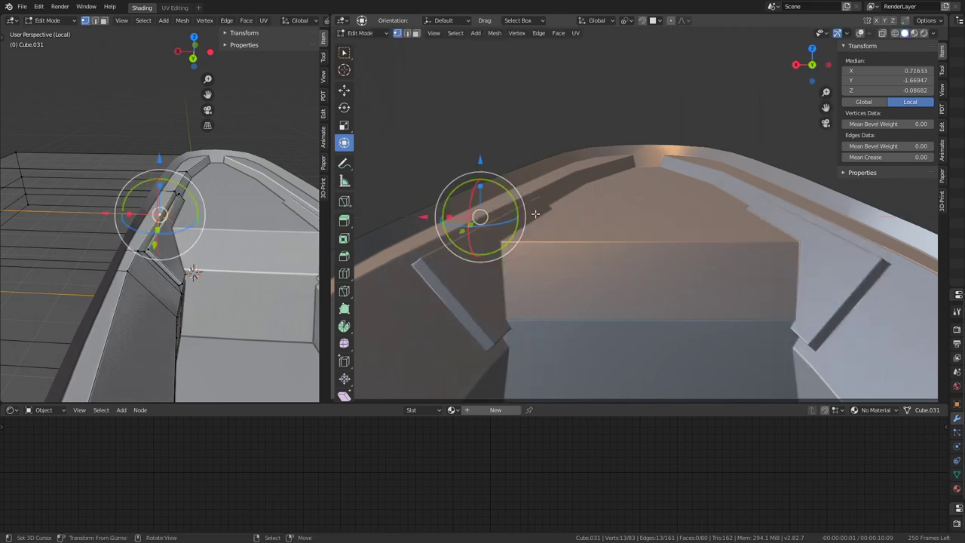
click(27, 8)
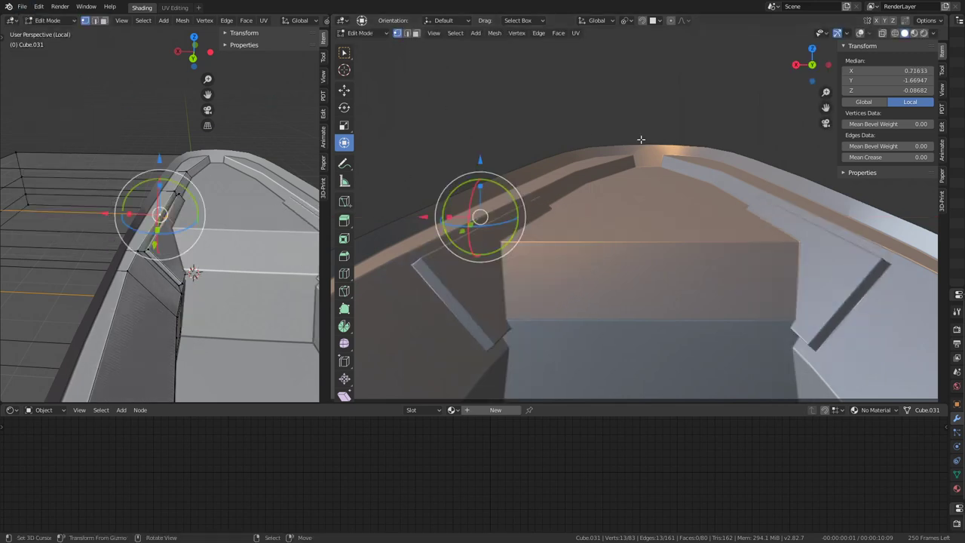
drag(448, 218, 535, 224)
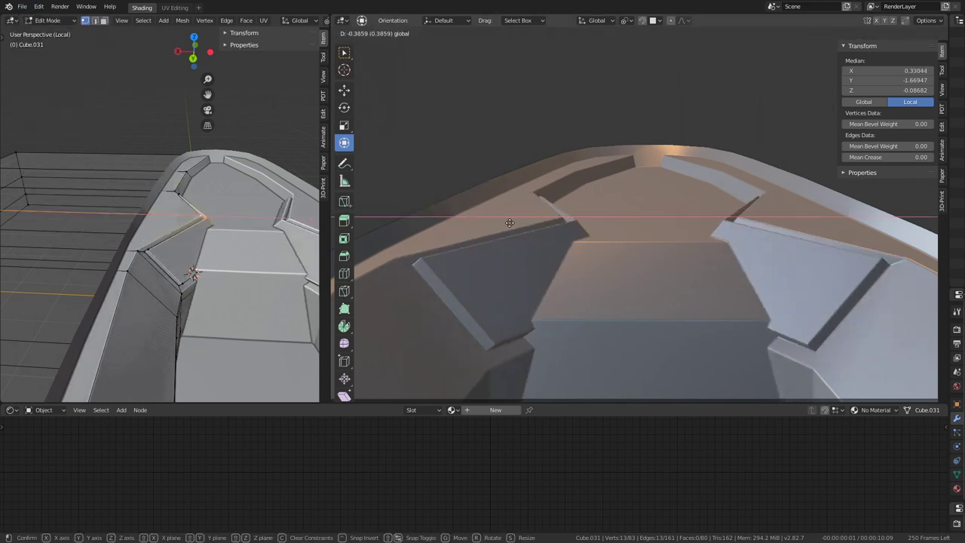
key(ctrl+e)
click(535, 224)
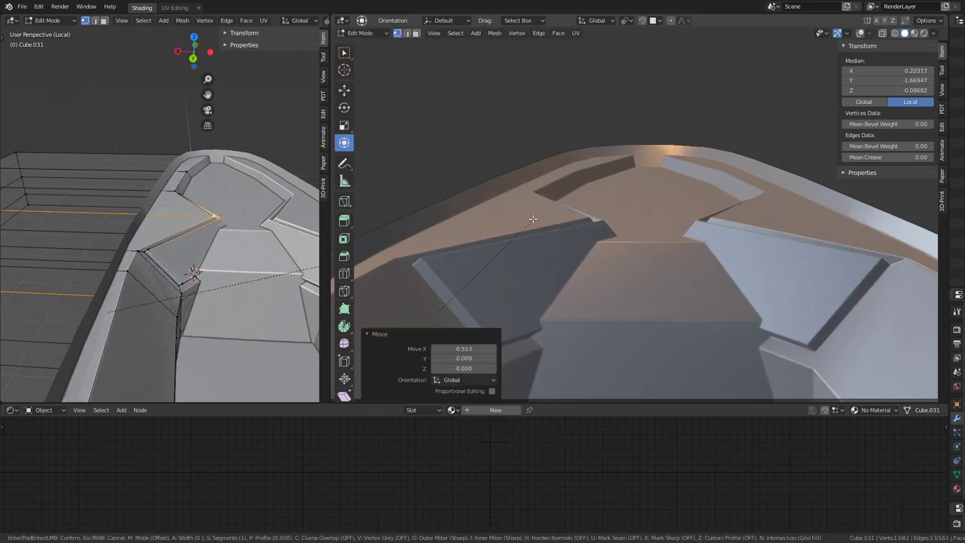
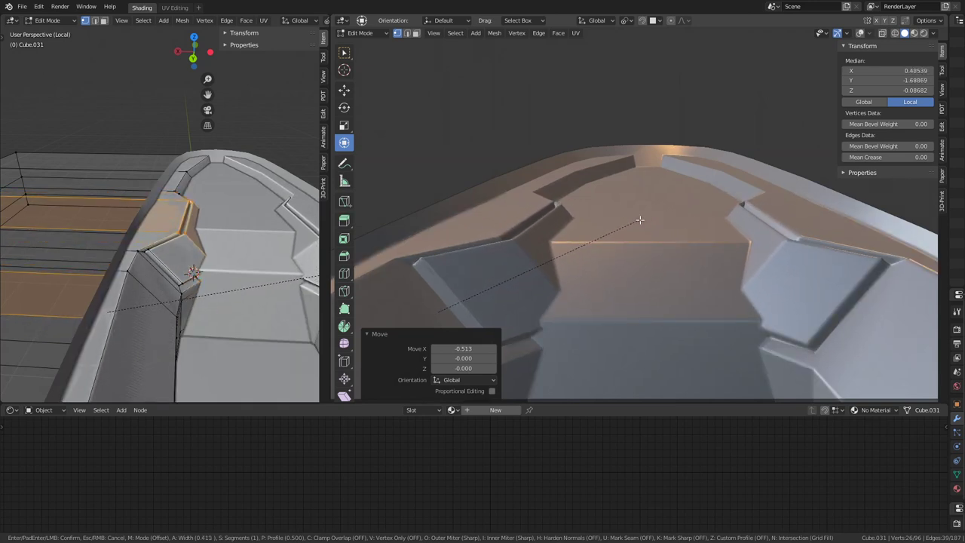
- Confirm the ridge-edge bevel and reorient the view toward the next loop
click(639, 219)
mouse_move(640, 220)
middle_down()
mouse_move(672, 200)
mouse_move(665, 173)
mouse_move(646, 226)
mouse_move(528, 212)
mouse_move(399, 188)
mouse_move(395, 138)
mouse_move(613, 197)
middle_up()
key(KP_8)
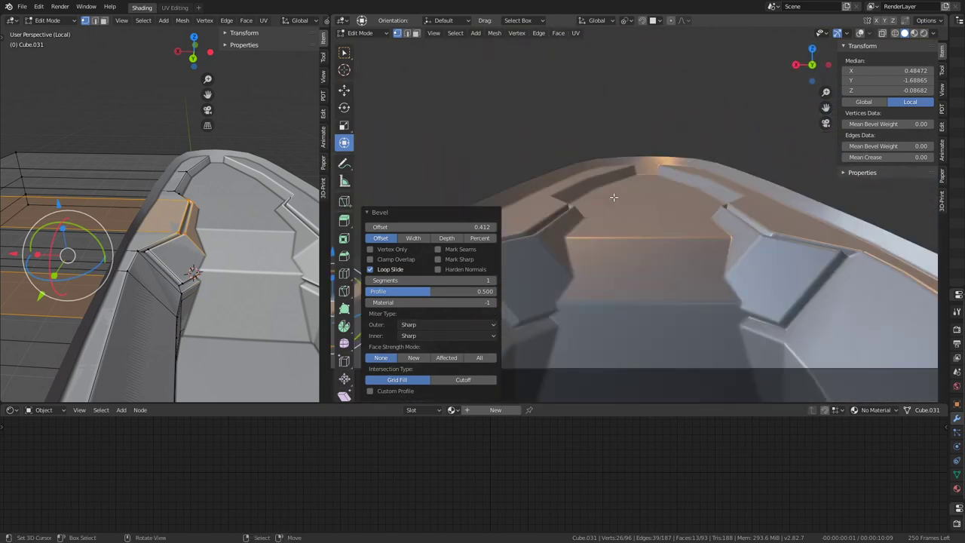
scroll(175, 221, up, 2)
scroll(175, 220, up, 2)
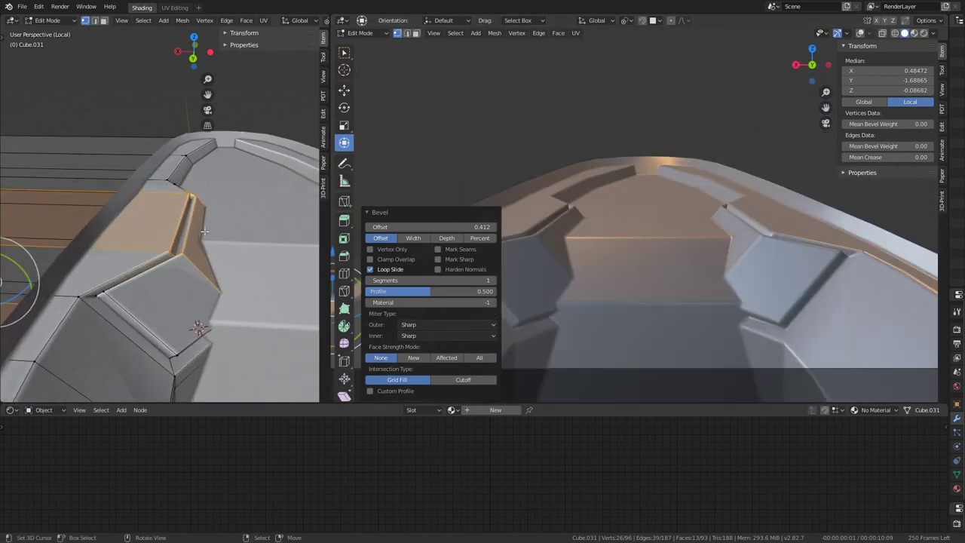
- Bevel the edge loop along the ridge corner
alt+click(201, 276)
key(ctrl+e)
click(239, 192)
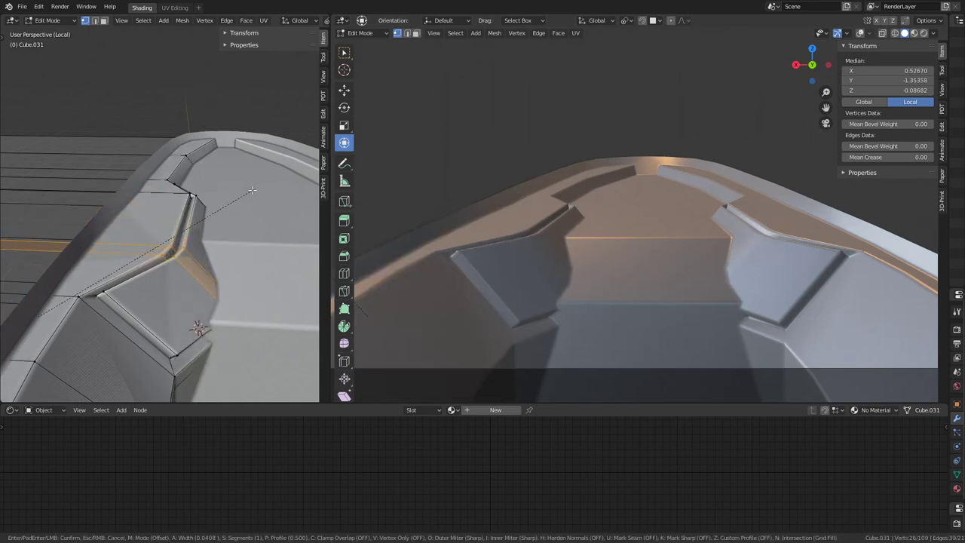
click(255, 190)
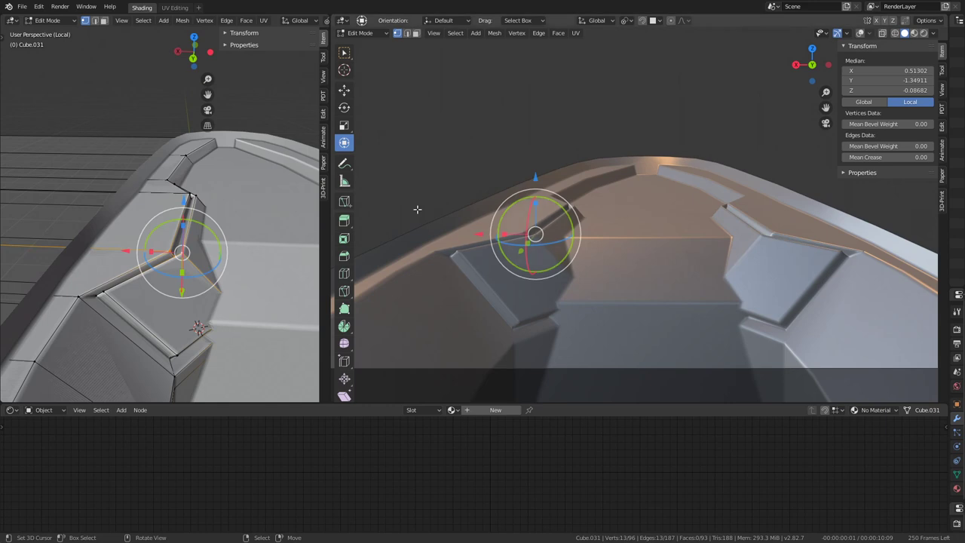
- Bevel the next ridge loop with offset 0.103
middle_drag(226, 219, 218, 208)
key(ctrl+e)
click(218, 208)
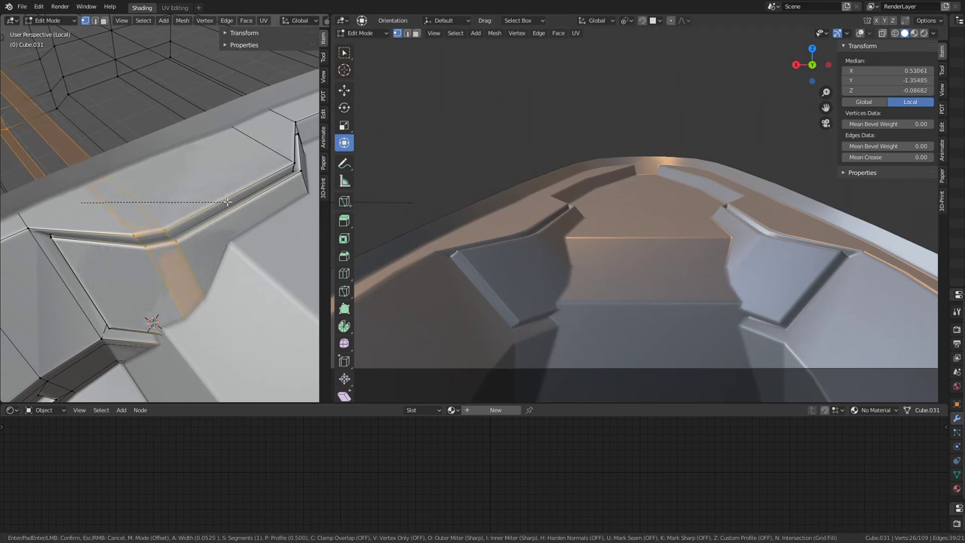
click(236, 197)
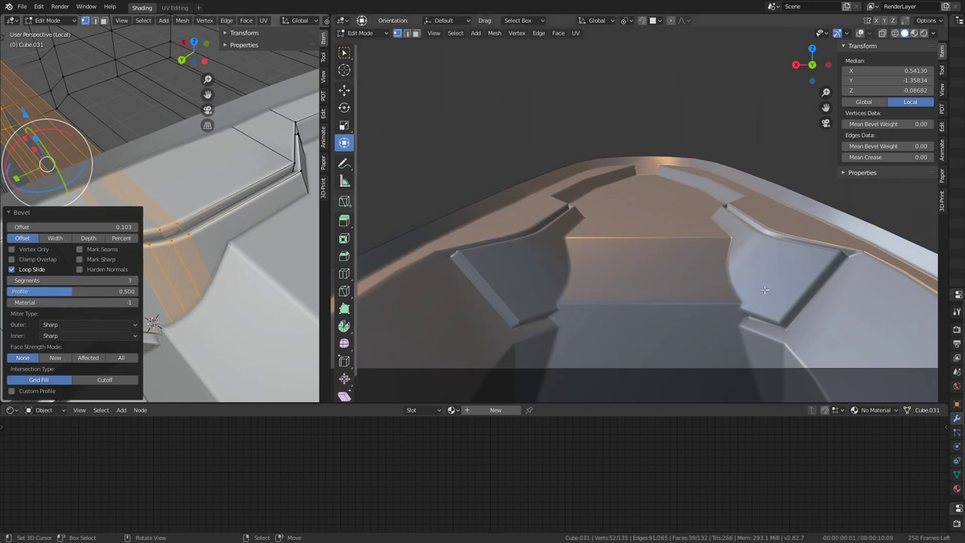
- Round the ridge bevel by setting its segment count to 7
mouse_move(764, 289)
middle_down()
mouse_move(613, 214)
mouse_move(596, 222)
middle_up()
ctrl+scroll(140, 283, up, 2)
ctrl+scroll(139, 283, up, 1)
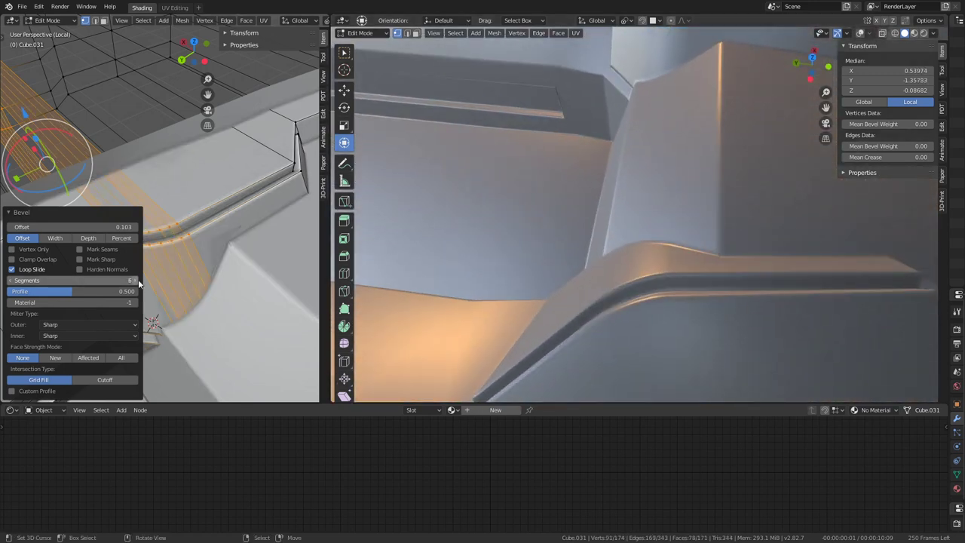
mouse_move(139, 283)
mouse_down()
mouse_move(227, 283)
mouse_move(90, 283)
mouse_up()
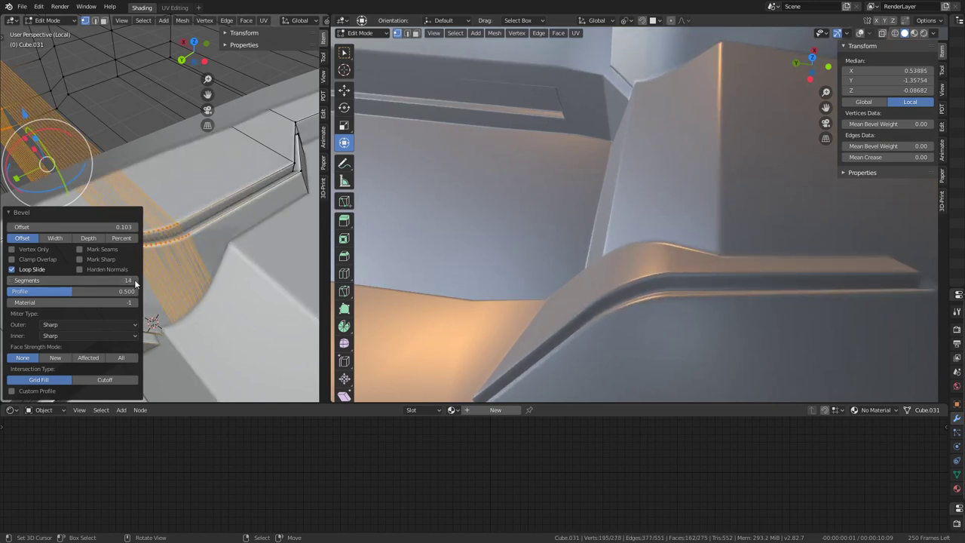
mouse_move(113, 280)
mouse_down()
mouse_move(46, 281)
mouse_move(71, 280)
mouse_up()
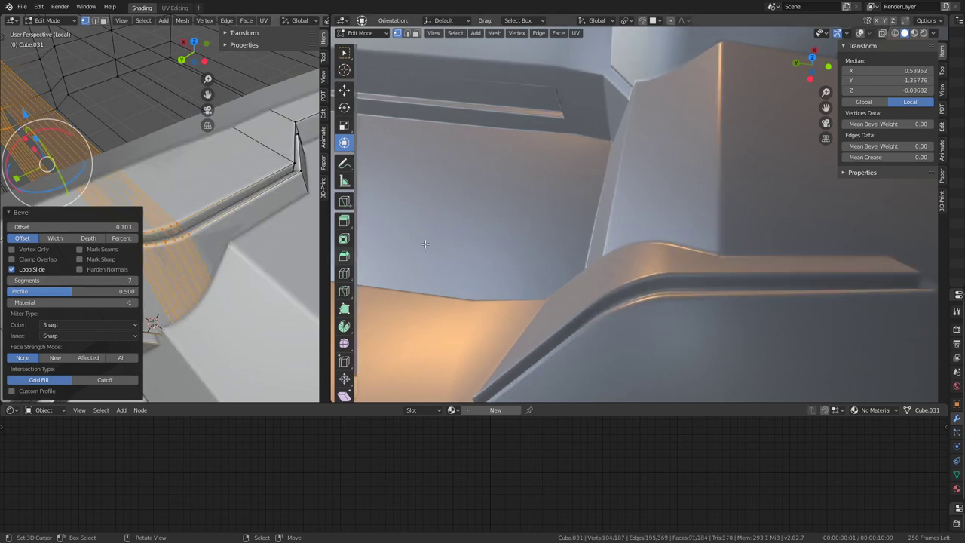
mouse_move(426, 244)
middle_down()
mouse_move(614, 214)
mouse_move(195, 247)
mouse_move(173, 226)
middle_up()
mouse_move(573, 226)
middle_down()
mouse_move(674, 216)
mouse_move(663, 220)
middle_up()
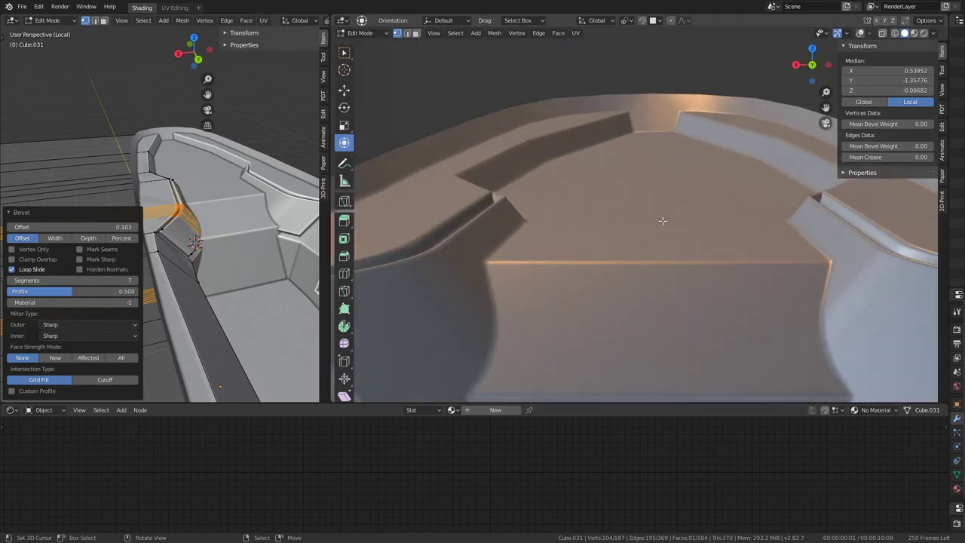
- Bevel the curved ridge edges at offset 0.197, then deselect everything
middle_drag(297, 175, 176, 177)
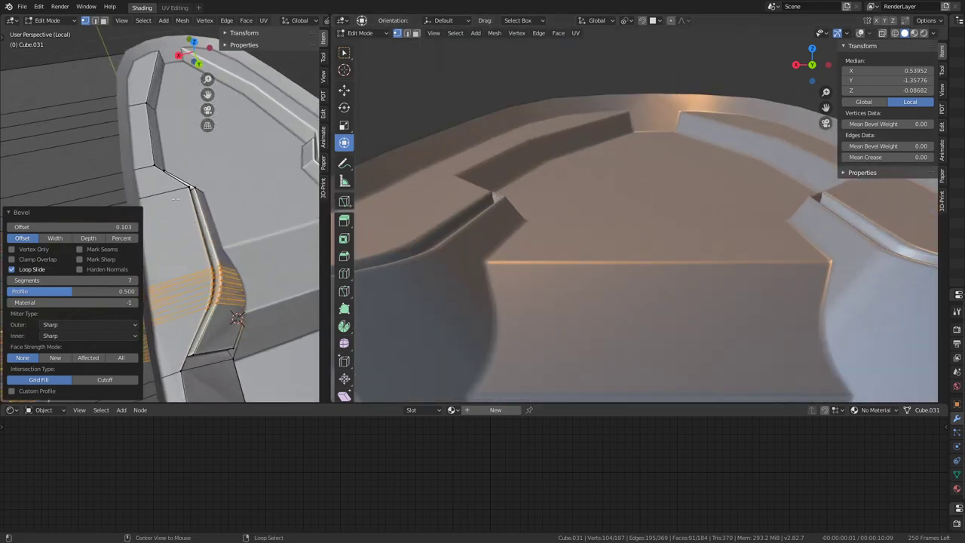
alt+click(175, 176)
alt+click(177, 184)
alt+click(211, 193)
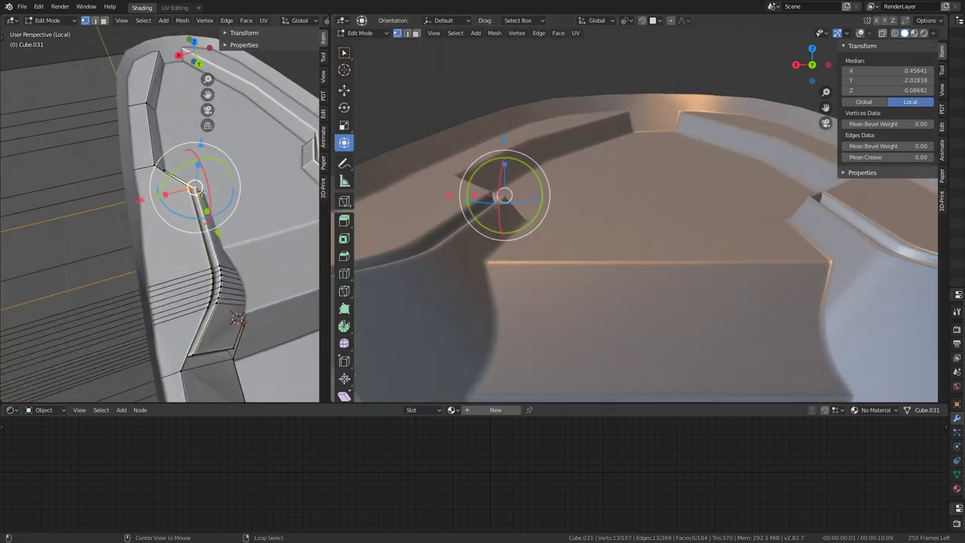
key(ctrl+e)
click(237, 188)
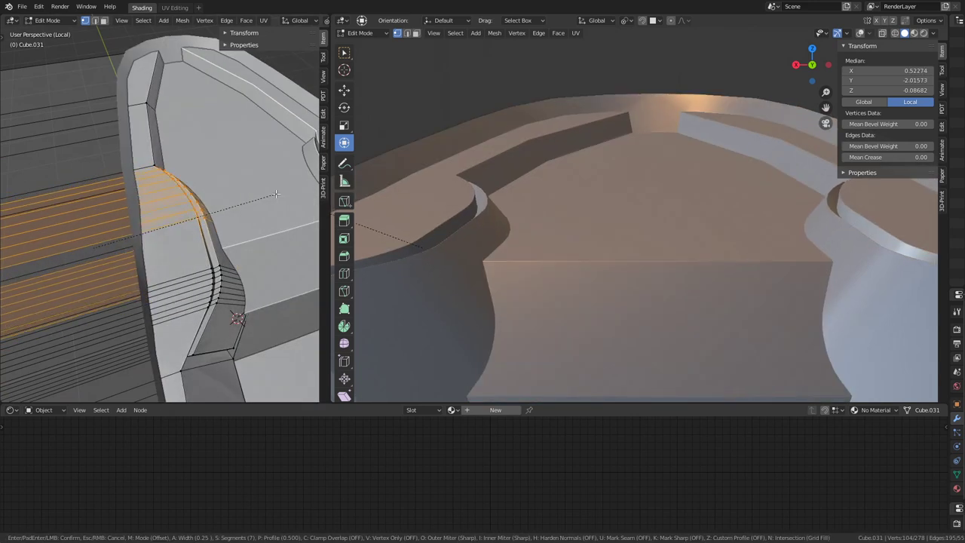
middle_drag(266, 195, 297, 167)
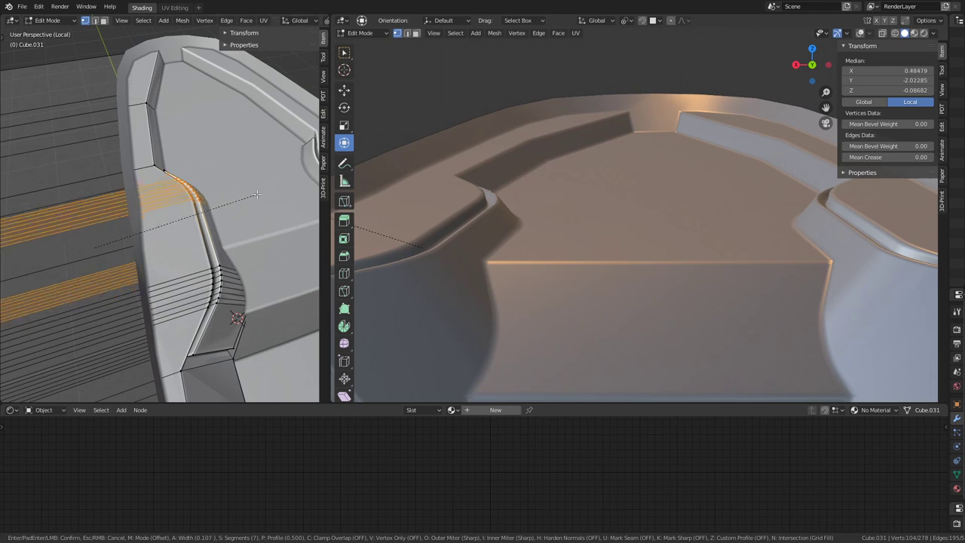
click(298, 167)
mouse_move(618, 226)
middle_down()
mouse_move(652, 181)
mouse_move(401, 209)
mouse_move(435, 274)
mouse_move(737, 232)
middle_up()
scroll(652, 181, down, 2)
key(alt+a)
- Select the ridge edge near the nose tip, start a bevel, then cancel it
key(Tab)
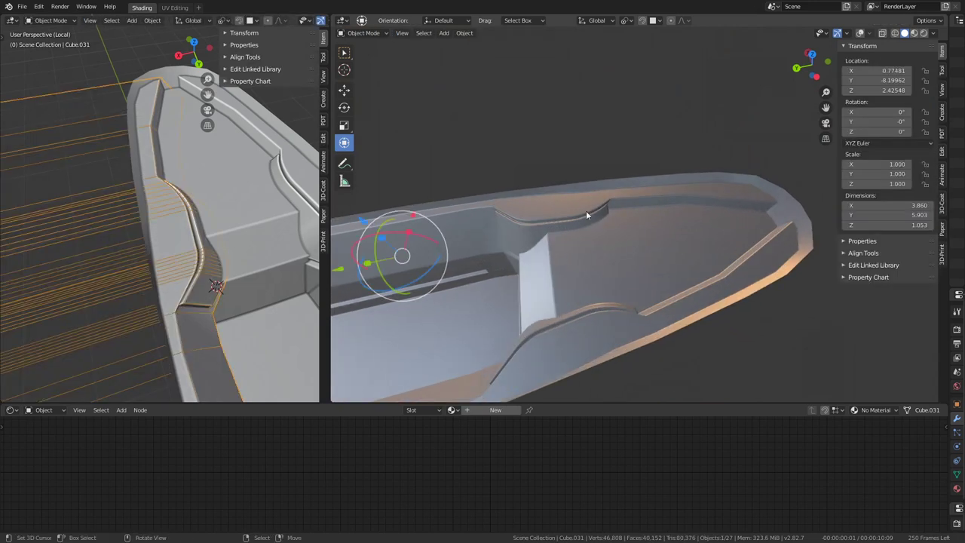
key(Tab)
key(Tab)
key(Tab)
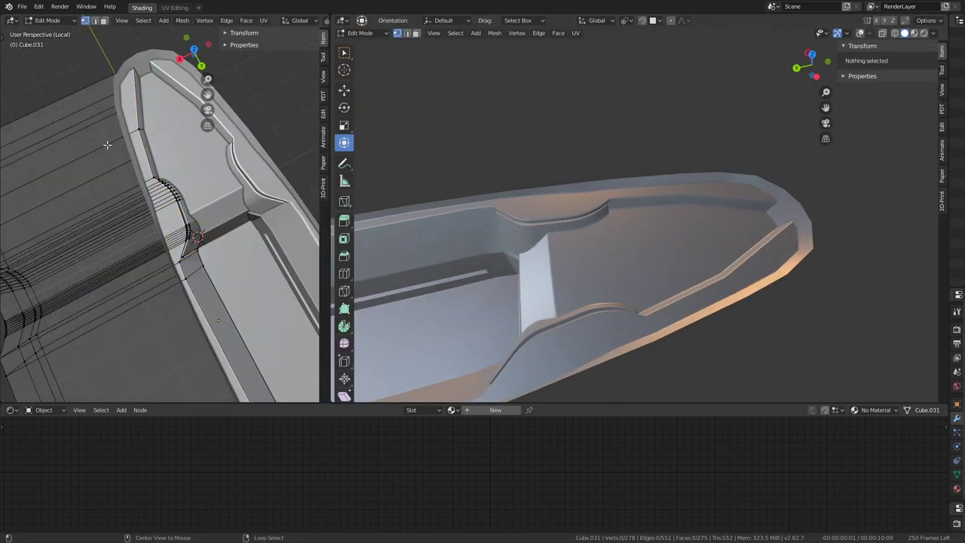
click(138, 128)
mouse_move(759, 155)
middle_down()
mouse_move(641, 170)
mouse_move(632, 229)
middle_up()
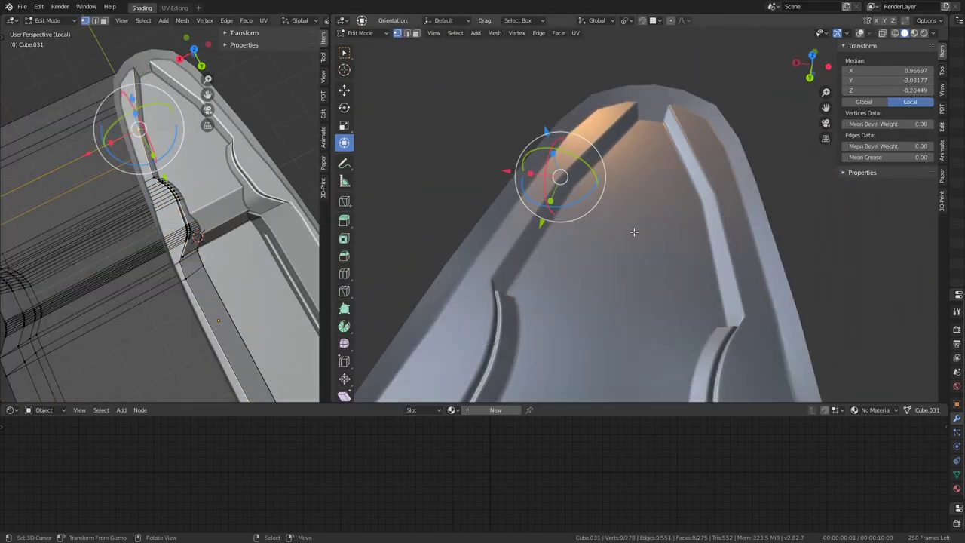
key(ctrl+e)
click(631, 222)
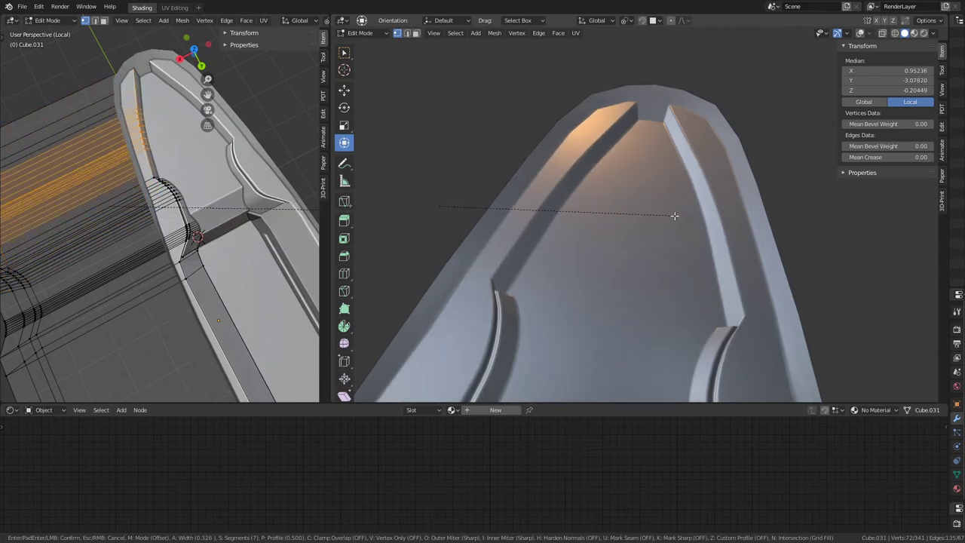
key(Escape)
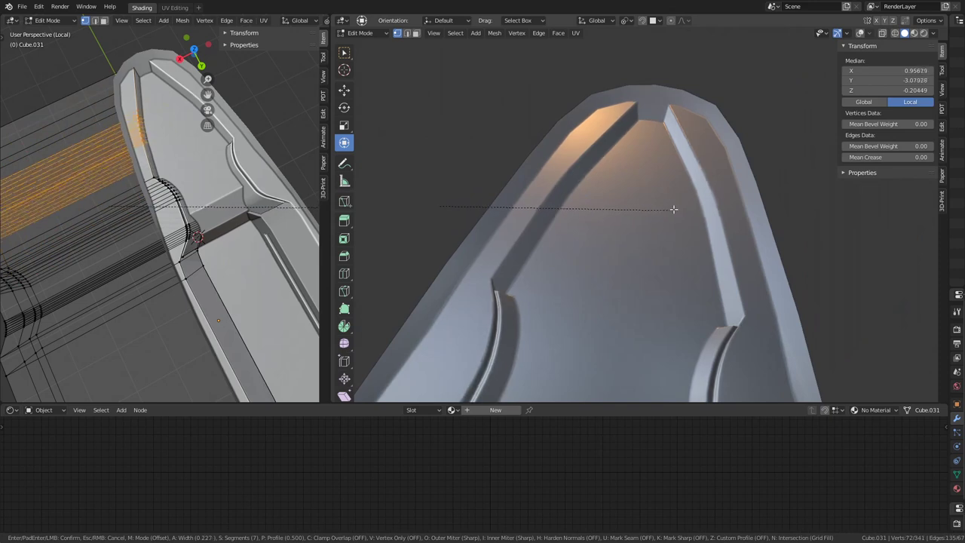
- Bevel the nose-tip edge with offset 0.255
middle_drag(672, 206, 647, 209)
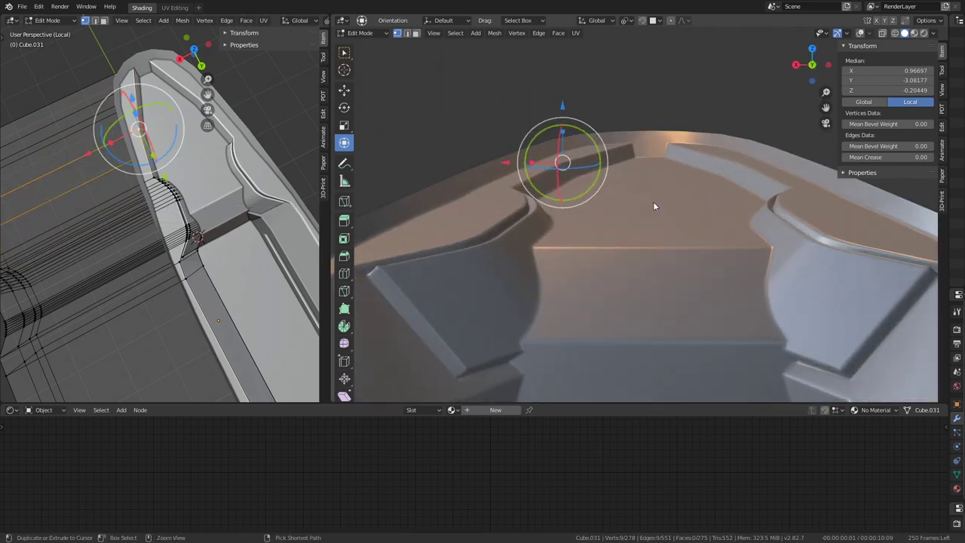
key(ctrl+e)
click(655, 202)
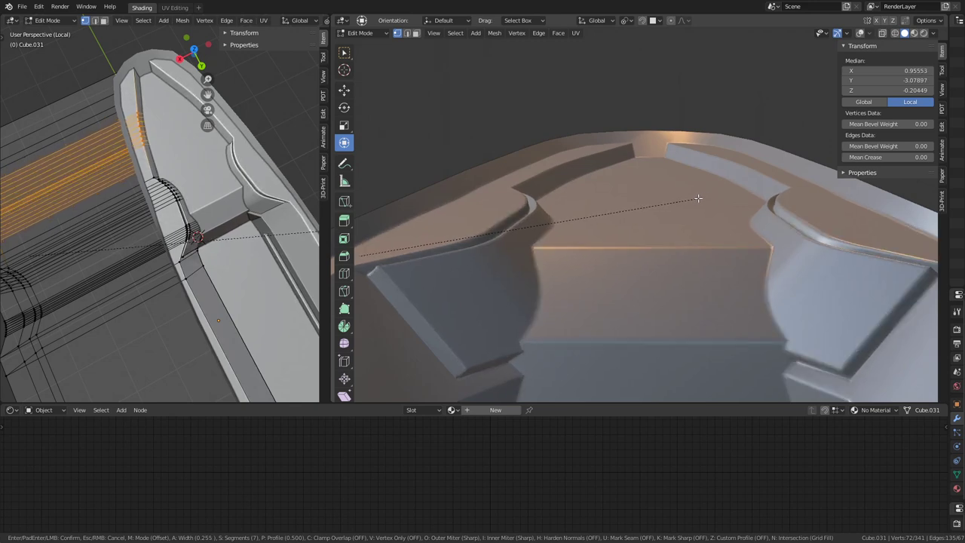
click(696, 193)
- Set the nose bevel to 2 segments and return to Object Mode
mouse_move(696, 192)
middle_down()
mouse_move(611, 185)
mouse_move(582, 161)
mouse_move(713, 173)
middle_up()
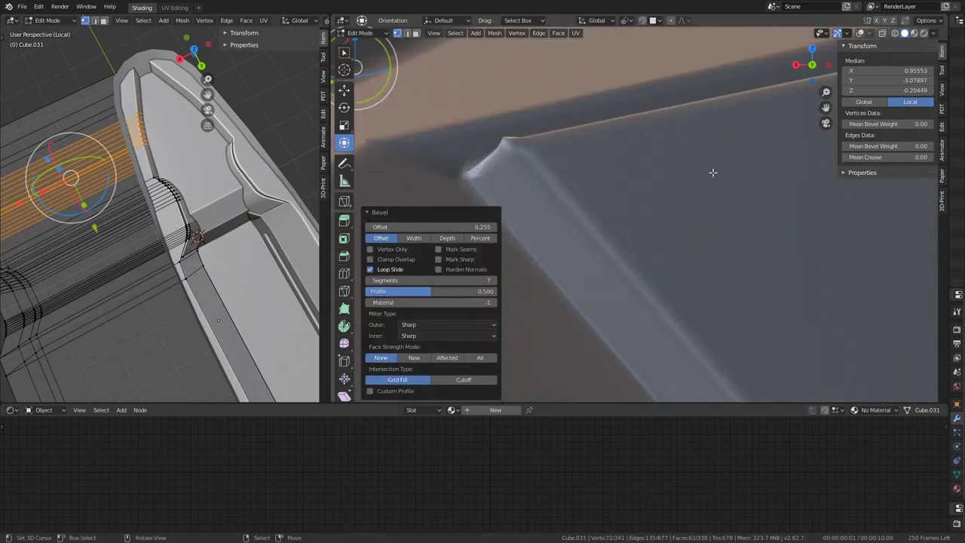
click(369, 281)
click(369, 281)
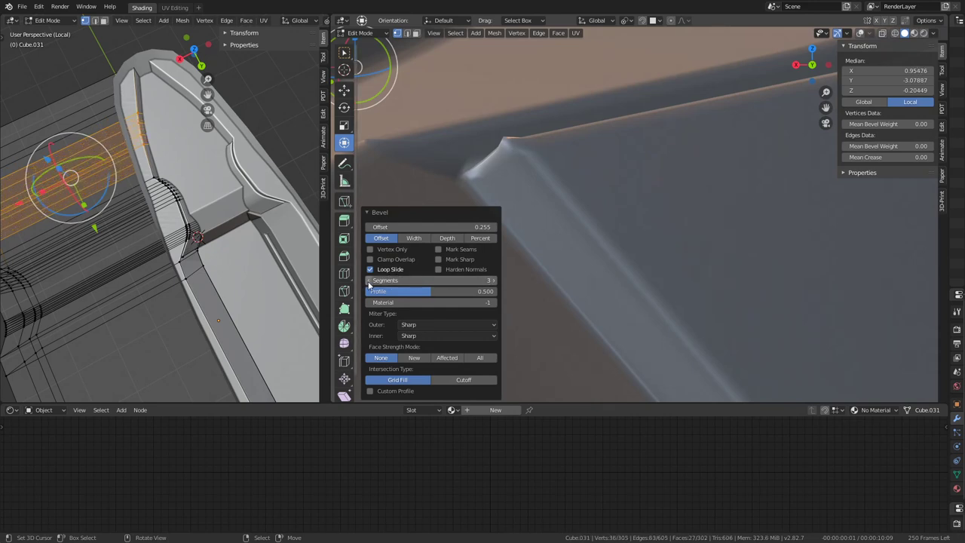
click(369, 281)
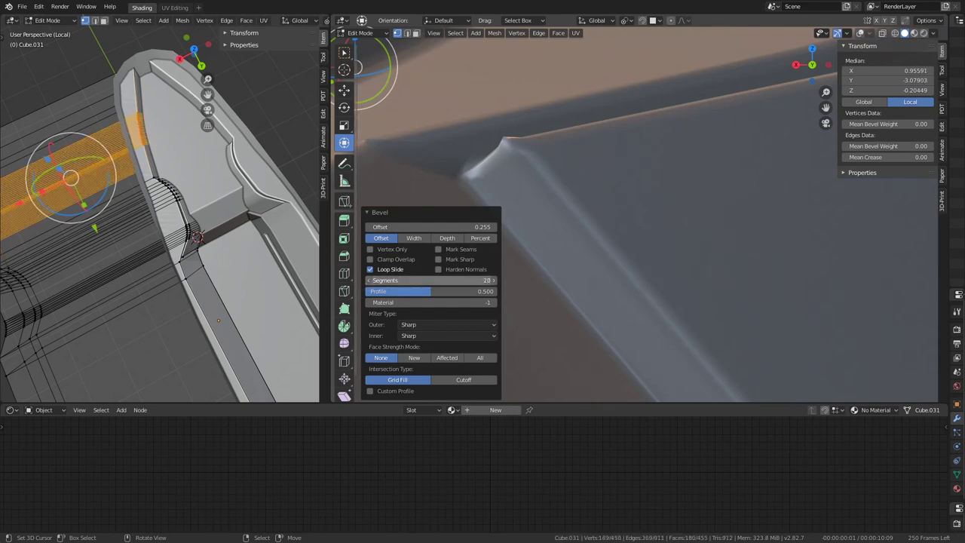
click(369, 281)
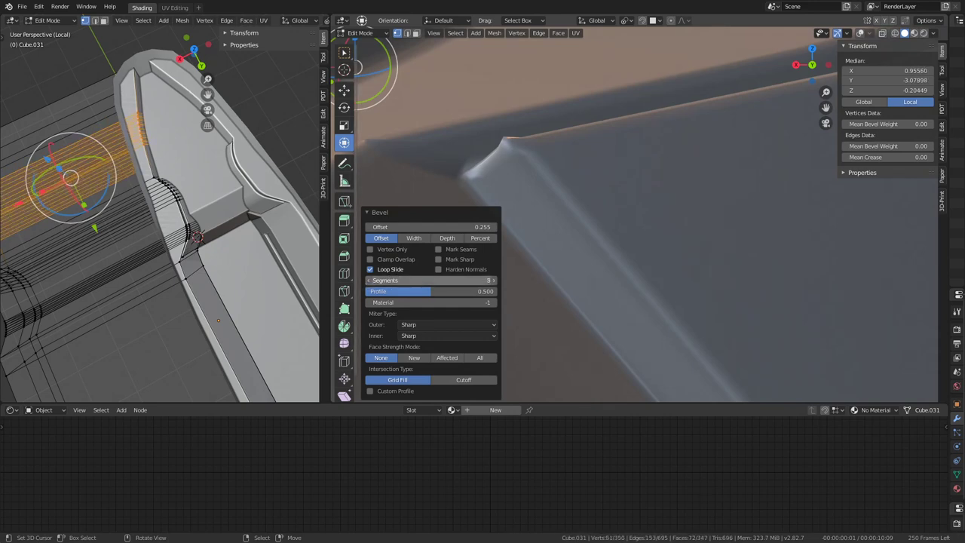
click(492, 281)
scroll(646, 193, down, 5)
mouse_move(647, 194)
middle_down()
mouse_move(721, 268)
mouse_move(588, 305)
mouse_move(600, 226)
middle_up()
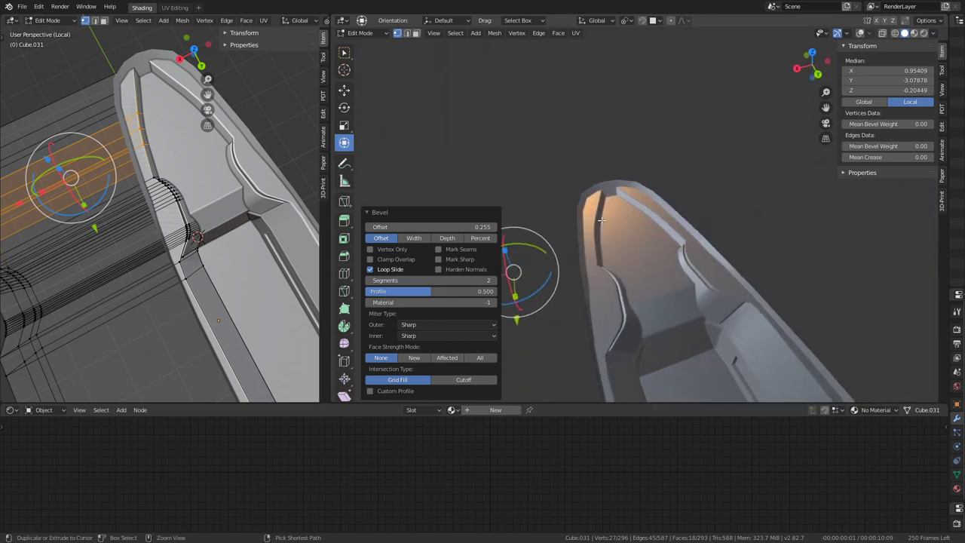
key(Tab)
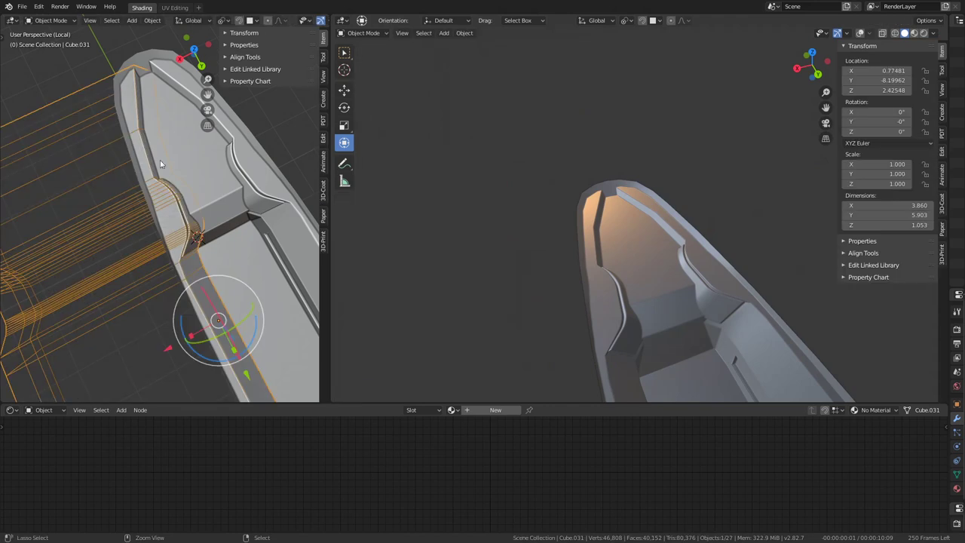
- Subdivide an edge loop near the nose tip in edge select mode
key(Tab)
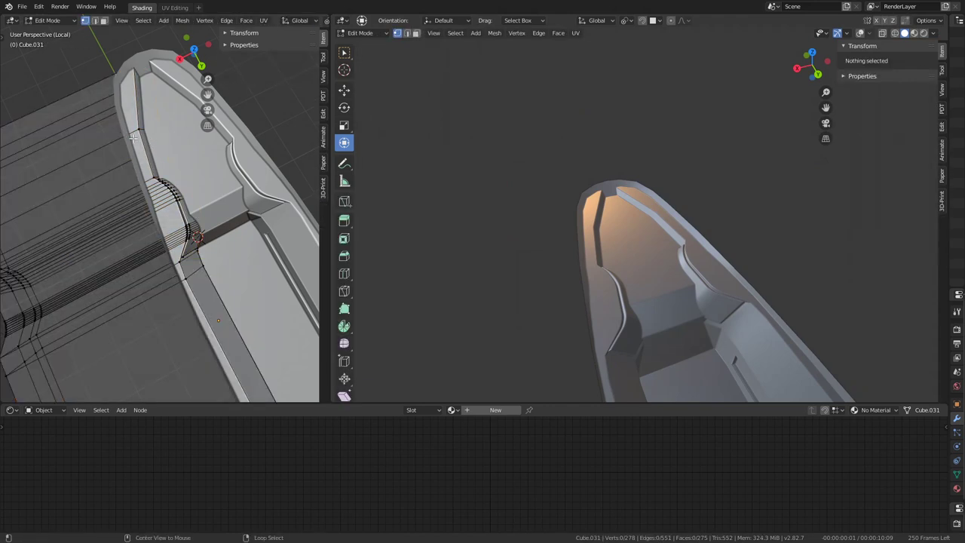
alt+click(133, 136)
mouse_move(132, 136)
middle_down()
mouse_move(119, 130)
mouse_move(215, 164)
mouse_move(85, 202)
mouse_move(148, 194)
middle_up()
key(Tab)
mouse_move(183, 386)
middle_down()
mouse_move(151, 232)
mouse_move(147, 249)
mouse_move(233, 217)
mouse_move(250, 184)
mouse_move(269, 203)
mouse_move(166, 243)
mouse_move(209, 172)
mouse_move(97, 112)
middle_up()
key(Tab)
click(94, 21)
alt+click(197, 212)
key(q)
click(269, 203)
- Select the nose-tip faces and scale them to zero along X (S X 0)
alt+click(190, 224)
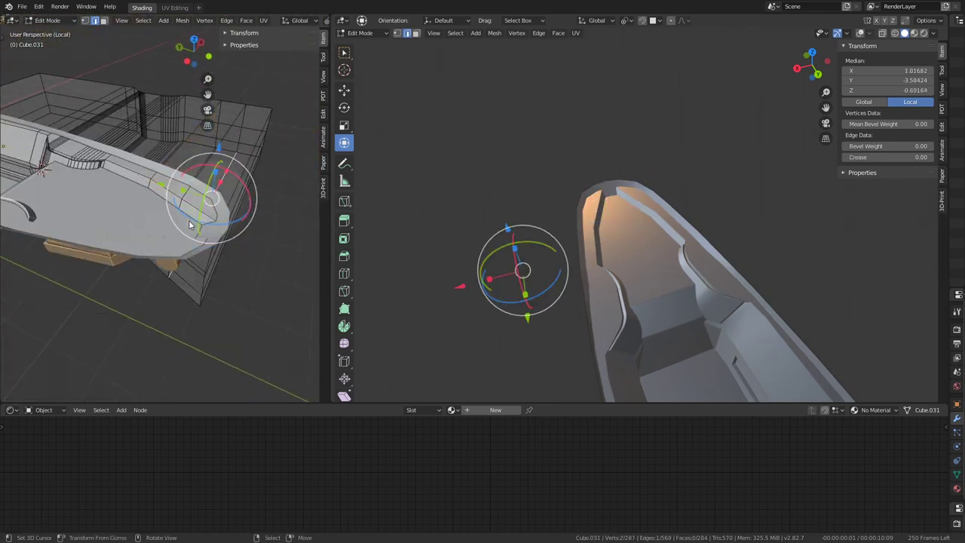
click(103, 20)
click(182, 287)
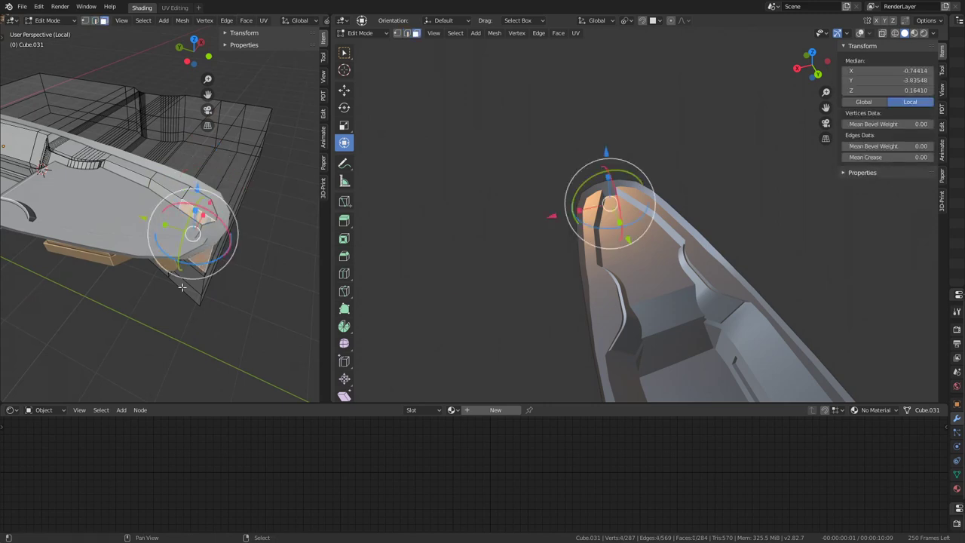
ctrl+click(187, 289)
middle_drag(187, 289, 254, 179)
text(sxis)
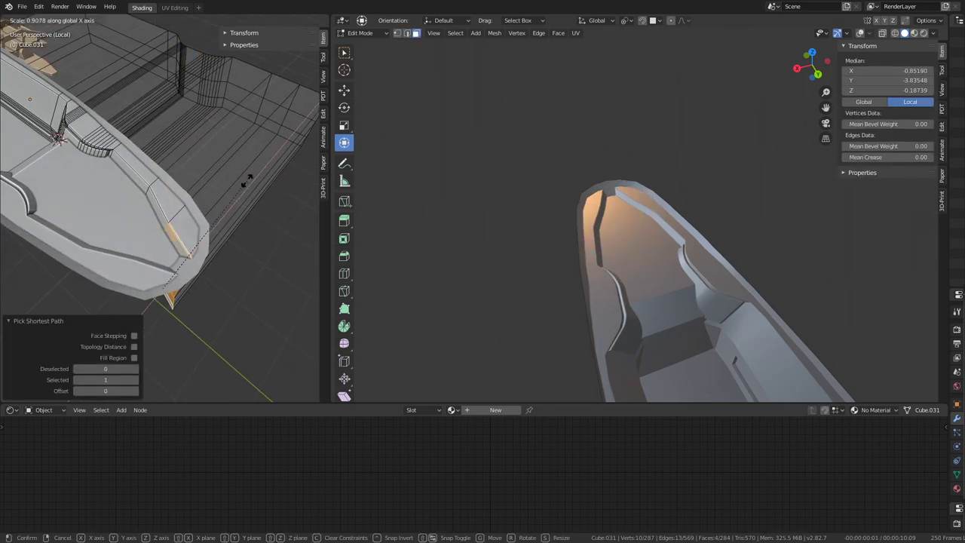
text(0)
key(Return)
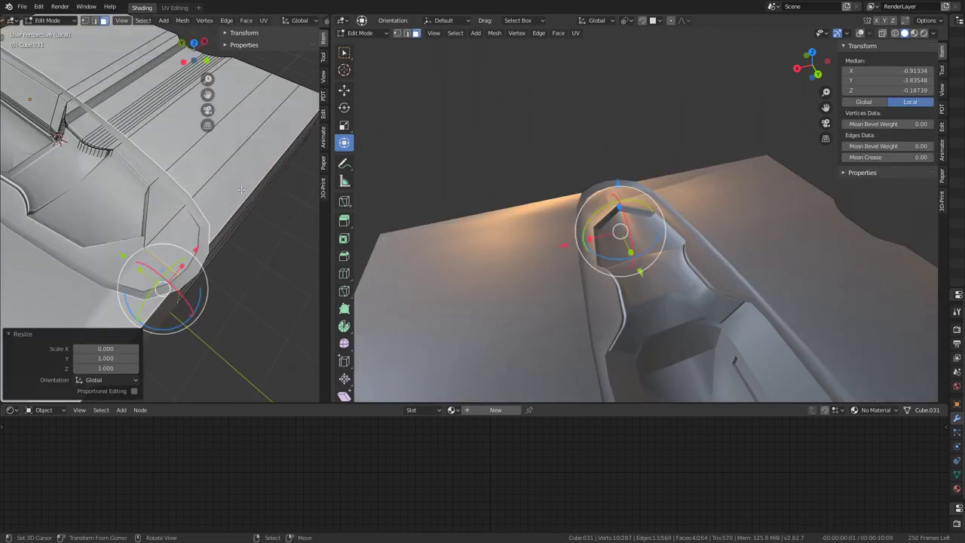
- Cancel a stray move of the nose vertices and return to Object Mode
middle_drag(249, 181, 197, 249)
key(g)
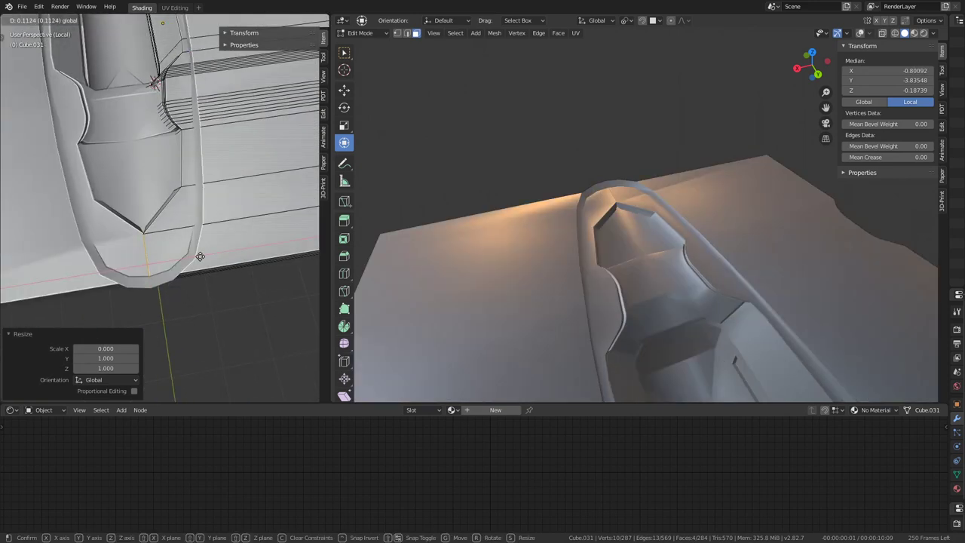
right_click(206, 257)
mouse_move(206, 257)
middle_down()
mouse_move(207, 159)
mouse_move(221, 224)
mouse_move(248, 227)
middle_up()
right_click(206, 159)
key(Tab)
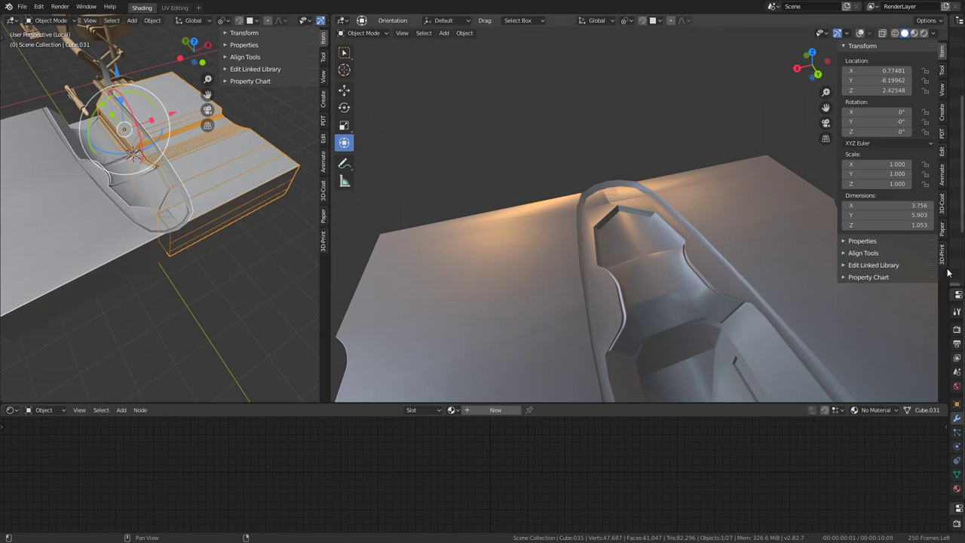
- Add a Mirror modifier to Cube.031
drag(950, 268, 622, 270)
click(668, 310)
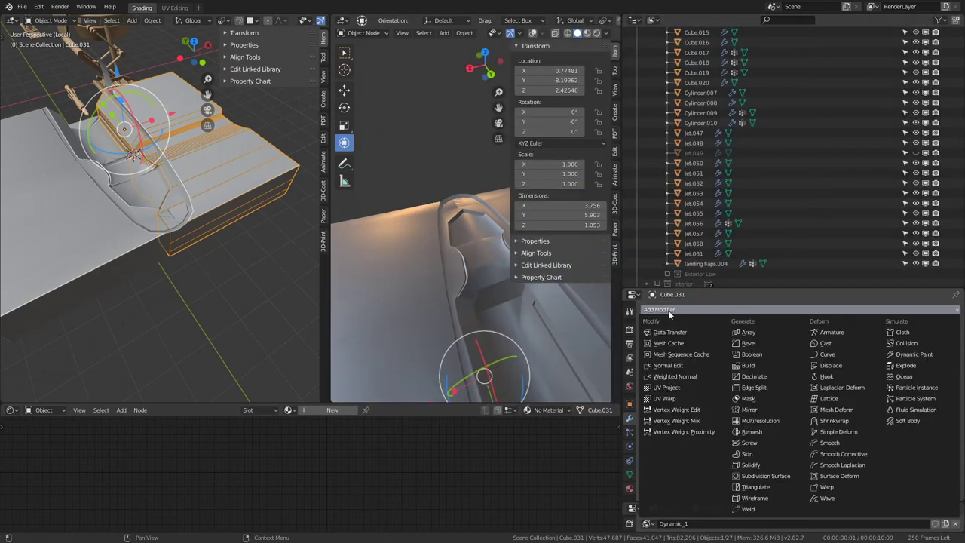
click(777, 409)
mouse_move(211, 242)
middle_down()
mouse_move(164, 101)
mouse_move(165, 255)
mouse_move(122, 239)
middle_up()
- In Edit Mode, select and reposition edges on the floor mesh
key(Tab)
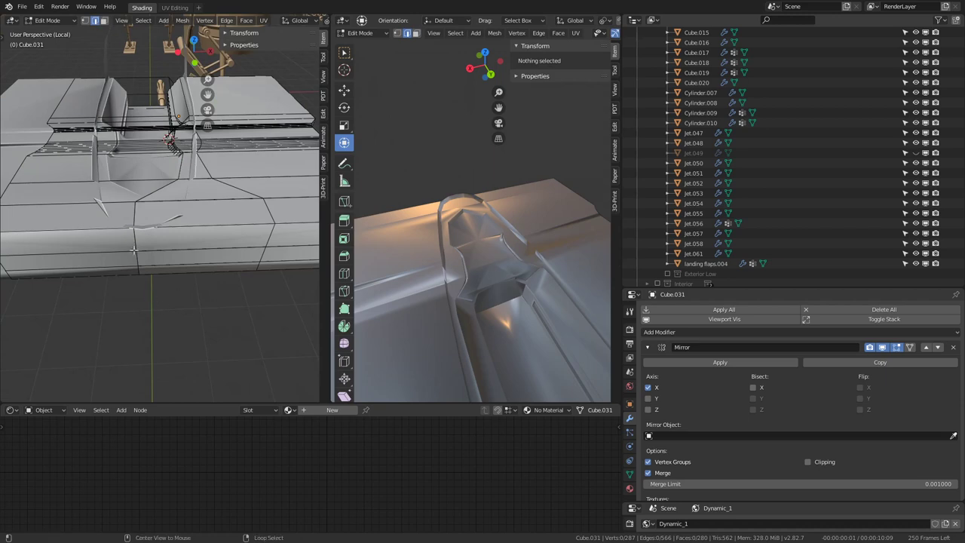
alt+click(133, 249)
scroll(120, 249, up, 3)
key(g)
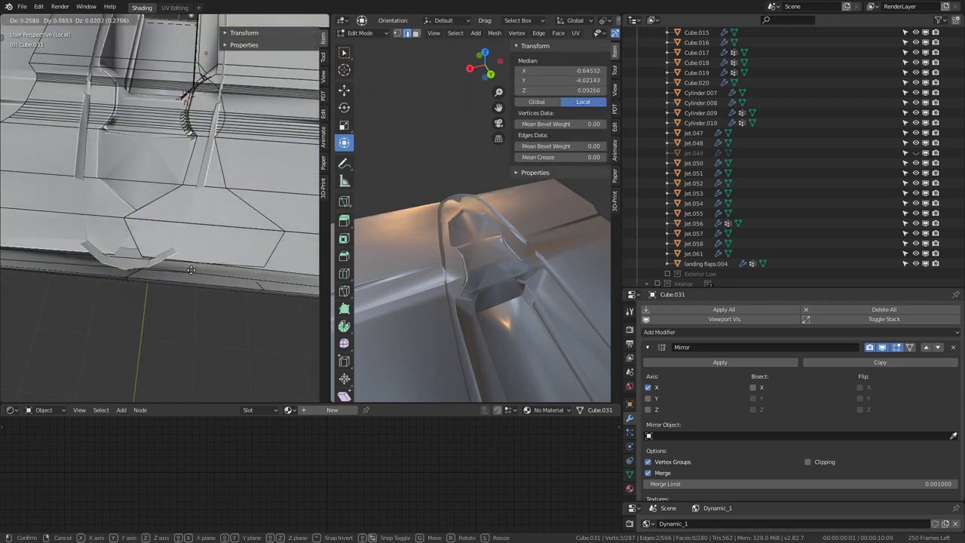
click(190, 270)
mouse_move(144, 184)
middle_down()
mouse_move(162, 294)
mouse_move(178, 317)
mouse_move(144, 261)
mouse_move(173, 282)
middle_up()
- Move the loop near the nose 0.425 along X
alt+click(173, 332)
key(g)
key(x)
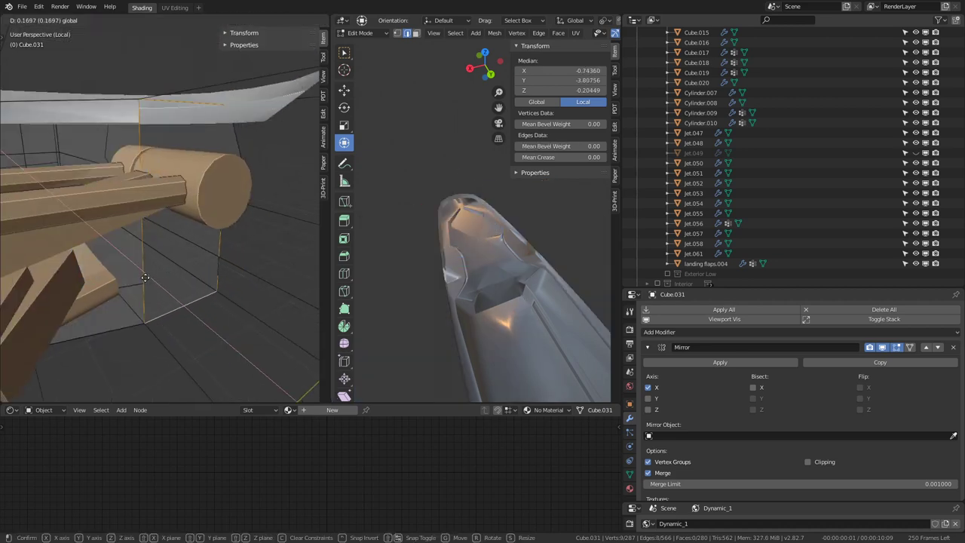
key(Escape)
key(KP_Decimal)
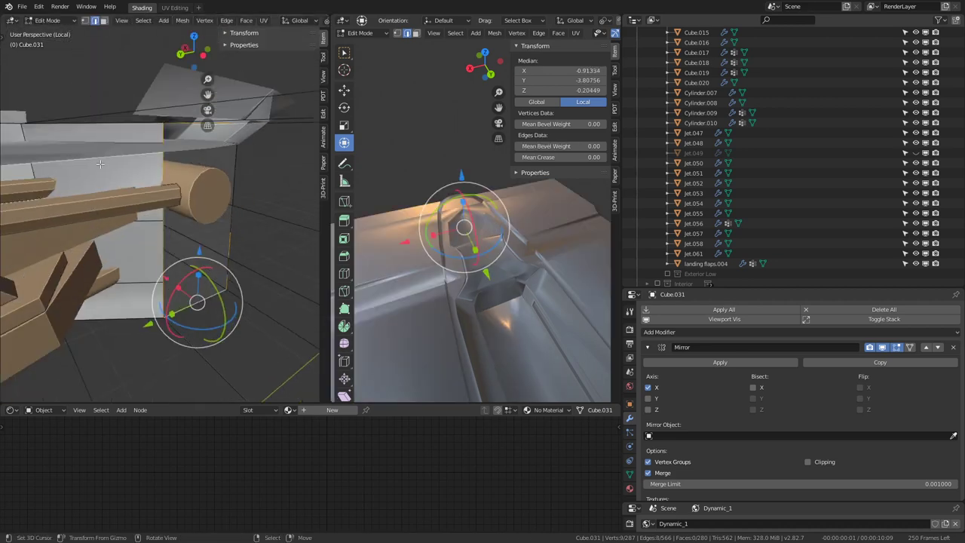
text(.425)
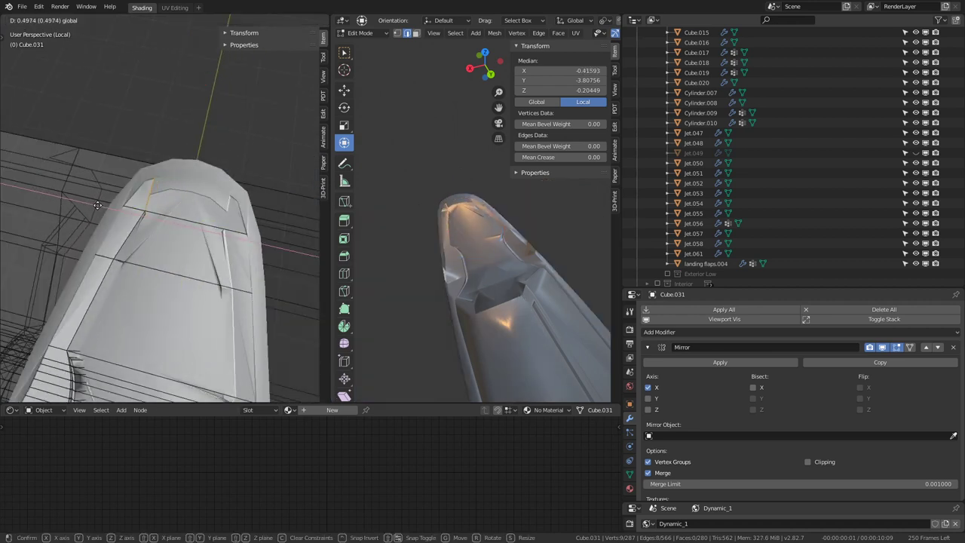
key(Return)
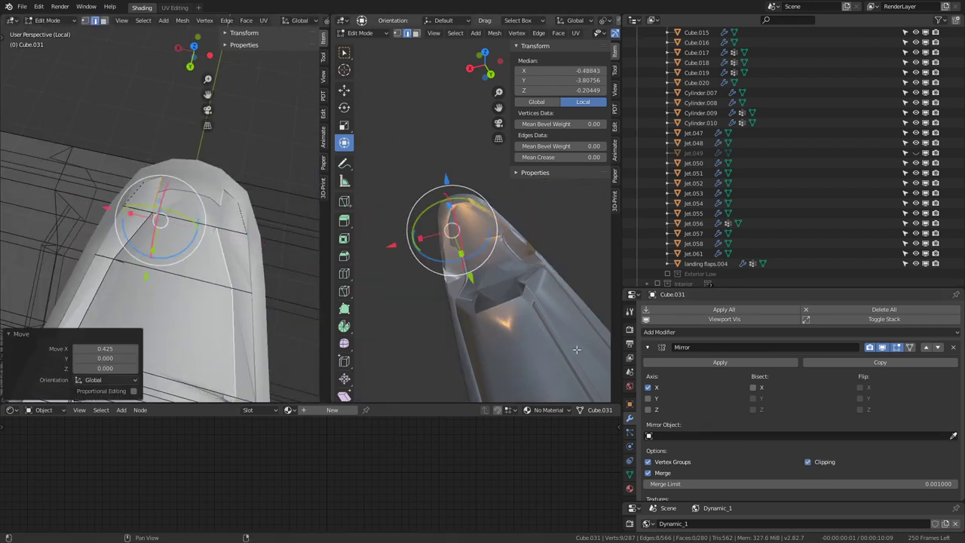
- Cancel a further X move and return to Object Mode
key(g)
key(x)
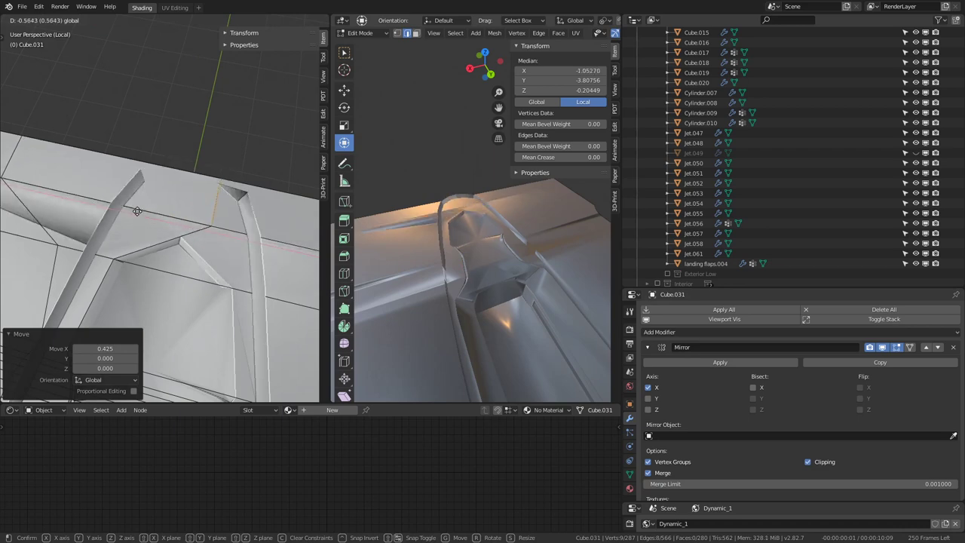
key(Escape)
middle_drag(47, 194, 186, 191)
key(Tab)
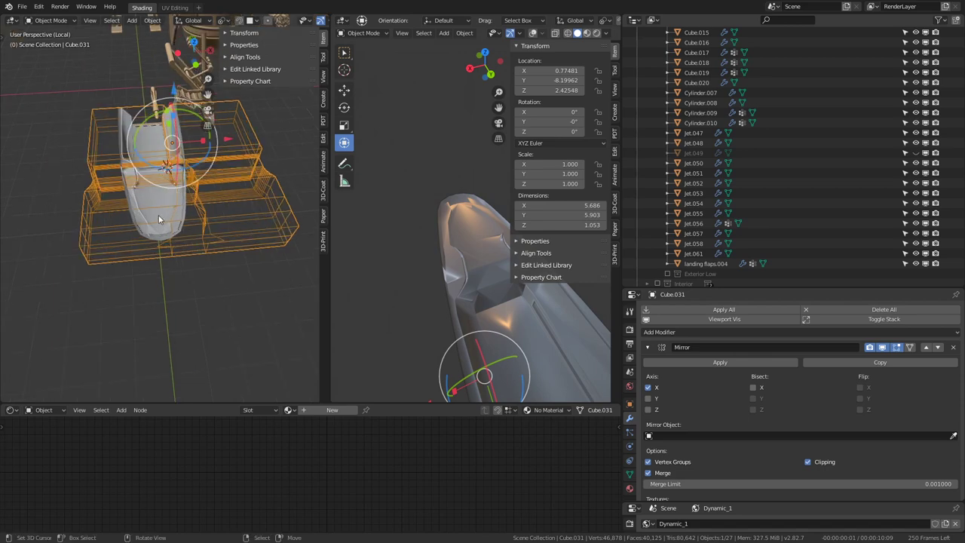
- Snap the 3D cursor to the Test object's origin
click(159, 220)
key(shift+s)
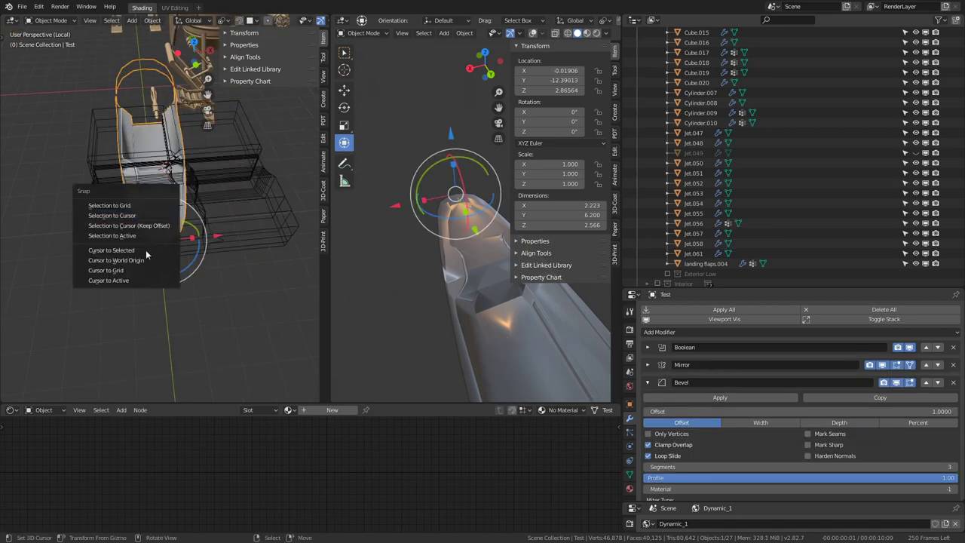
click(145, 251)
- Set Cube.031's origin to the 3D cursor
click(239, 244)
mouse_move(239, 244)
middle_down()
mouse_move(209, 235)
mouse_move(193, 145)
mouse_move(194, 222)
middle_up()
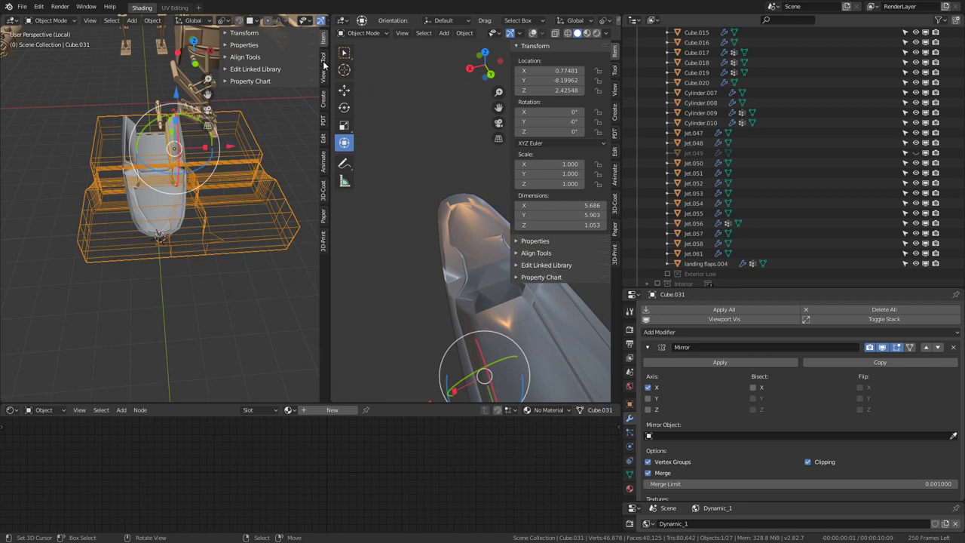
click(153, 20)
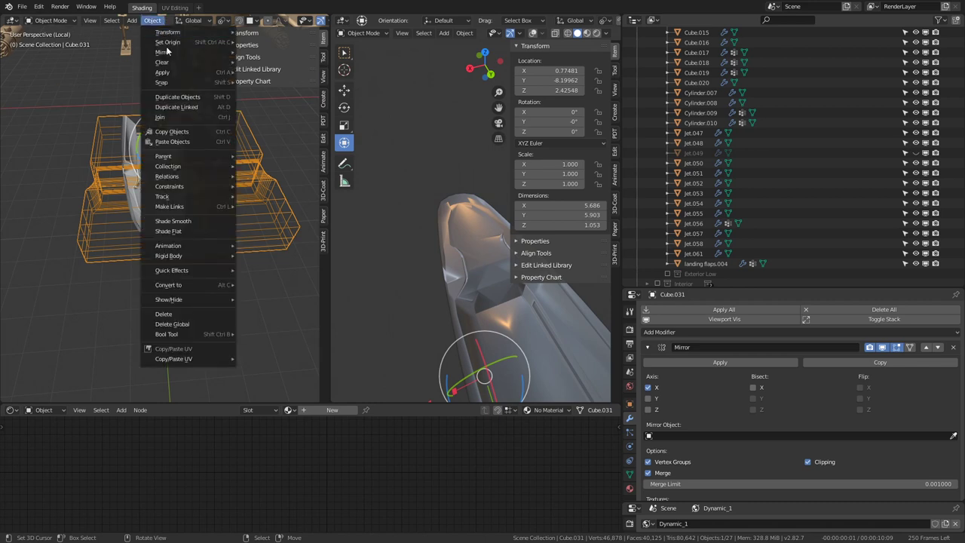
mouse_move(167, 42)
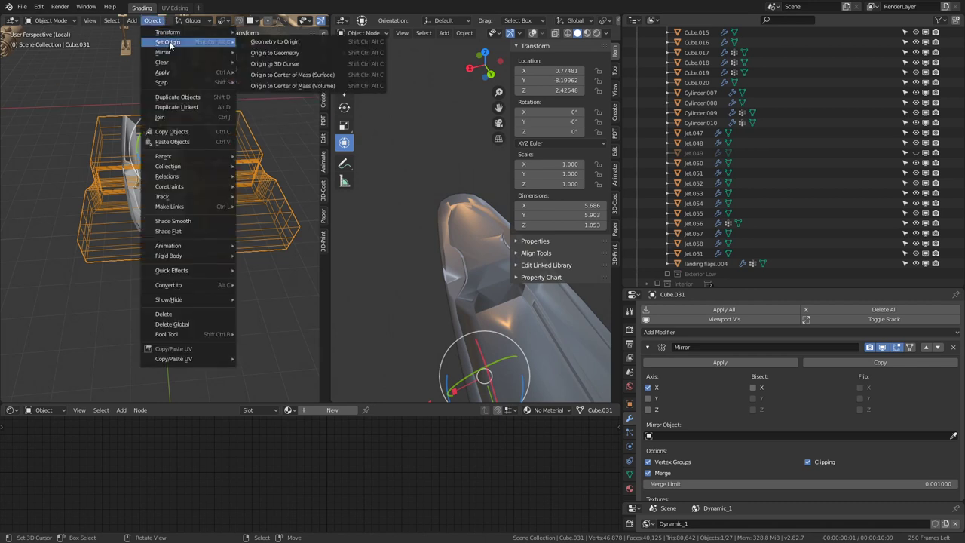
click(296, 63)
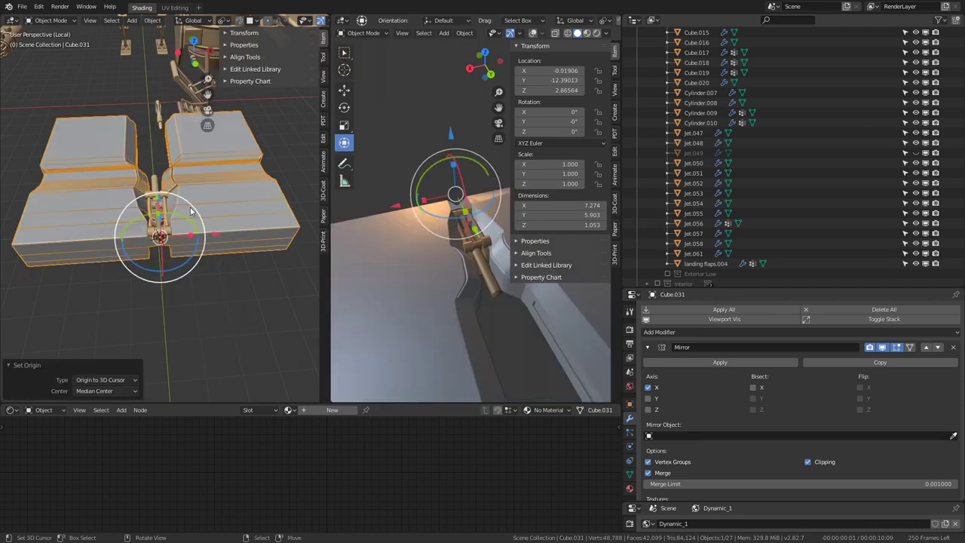
middle_drag(196, 192, 248, 228)
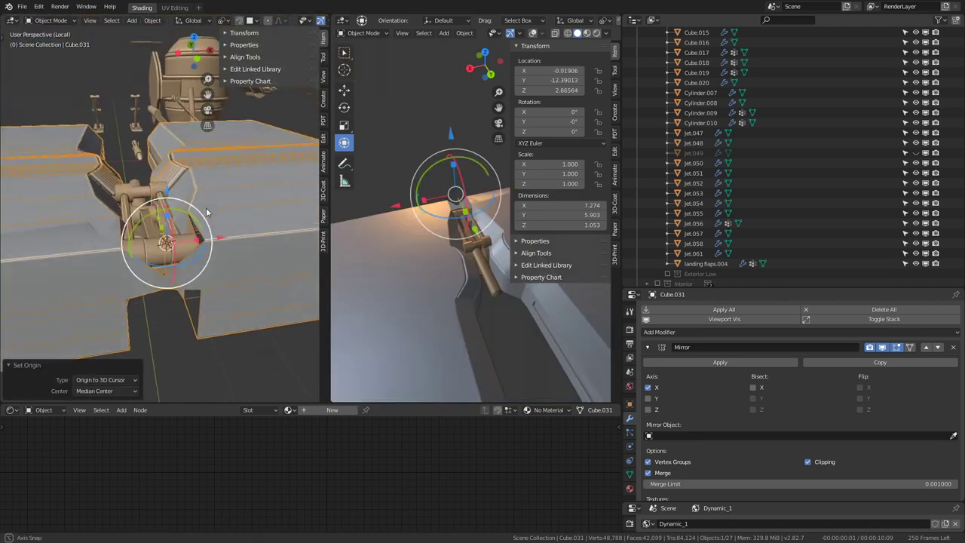
- Try moving an edge near Cube.031's centre line along X, then cancel the move
mouse_move(189, 226)
middle_down()
mouse_move(157, 263)
mouse_move(213, 204)
middle_up()
key(Tab)
click(157, 262)
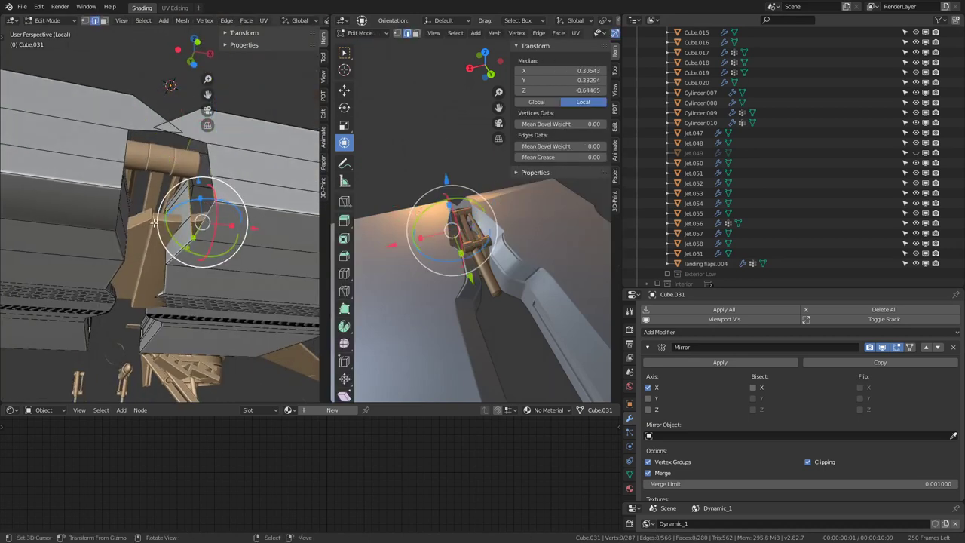
drag(260, 226, 249, 224)
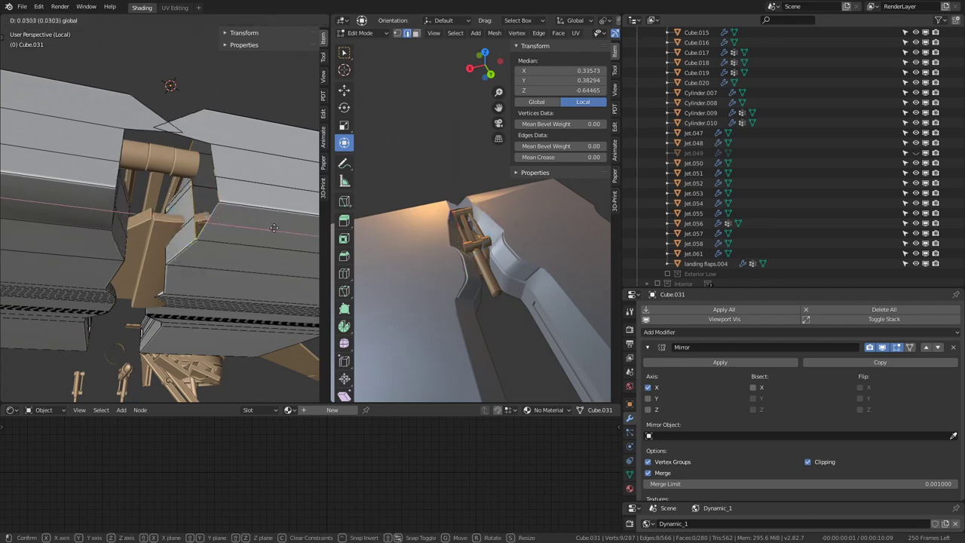
key(Escape)
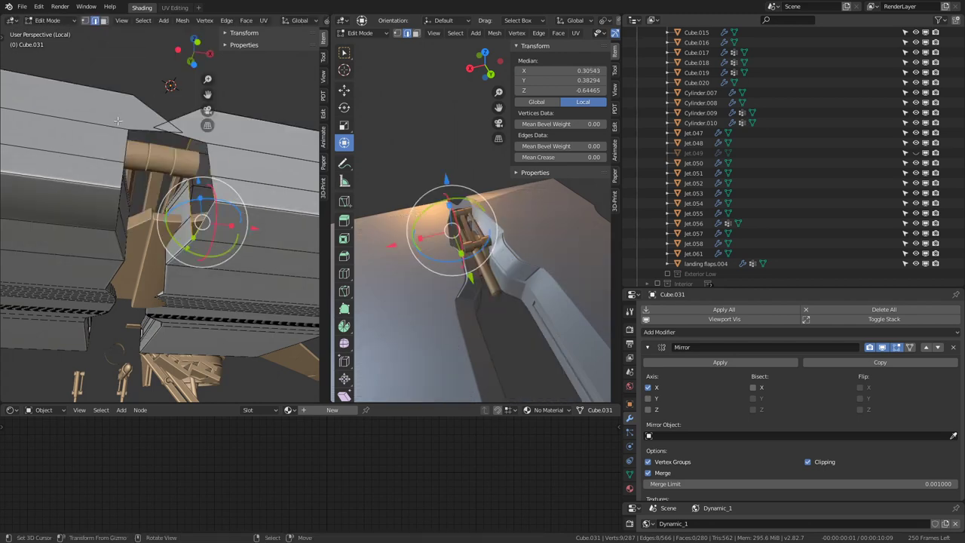
mouse_move(250, 224)
middle_down()
mouse_move(202, 215)
mouse_move(178, 171)
middle_up()
key(Tab)
- Collapse the Mirror modifier settings and hide the mirrored half in the viewport
click(647, 347)
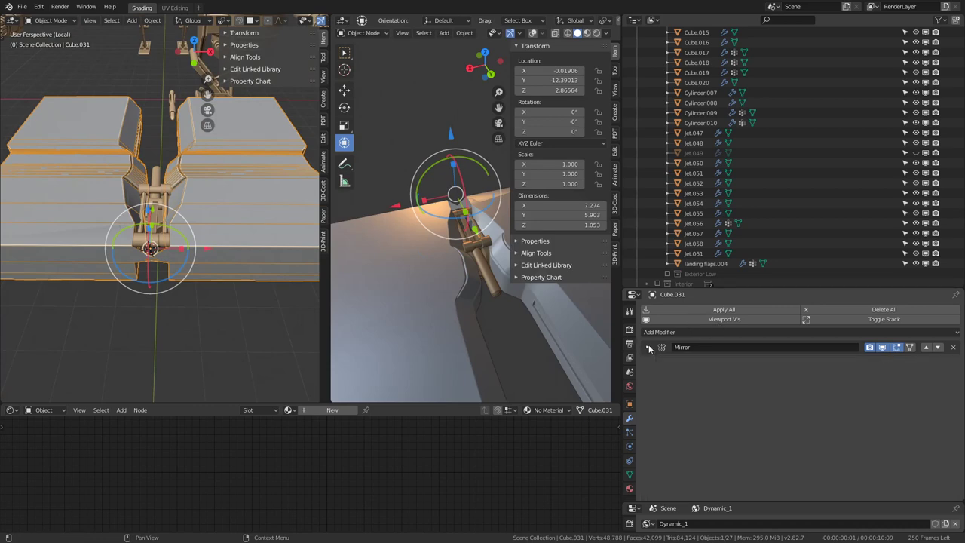
click(880, 348)
mouse_move(214, 249)
middle_down()
mouse_move(219, 156)
mouse_move(200, 288)
middle_up()
- Flatten the floor's inner-edge vertices to zero along X
key(Tab)
click(200, 287)
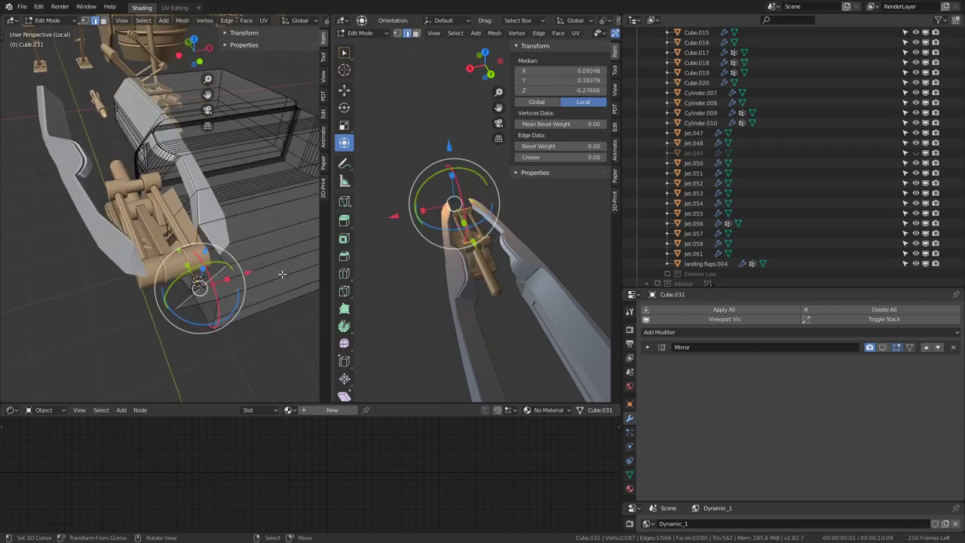
middle_drag(275, 280, 187, 303)
click(187, 303)
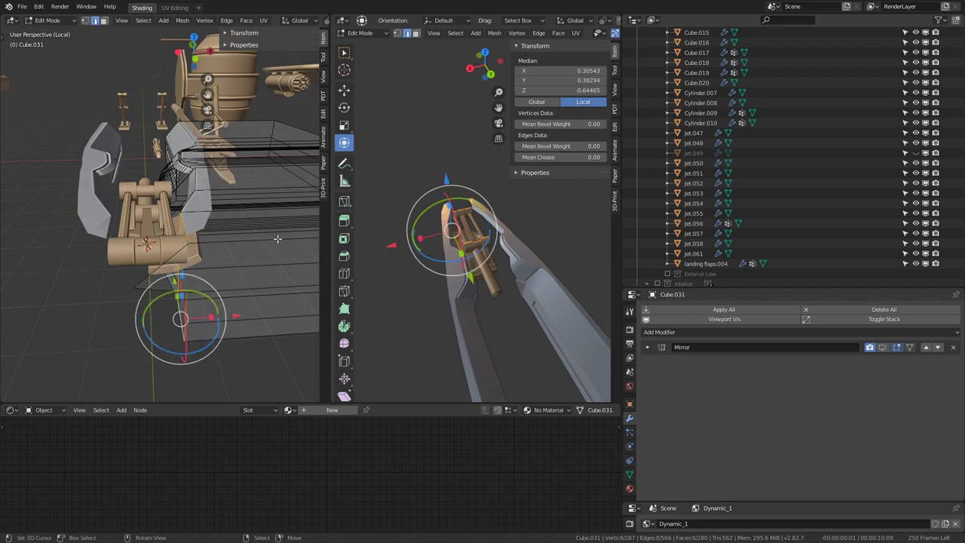
key(s)
key(x)
text(000)
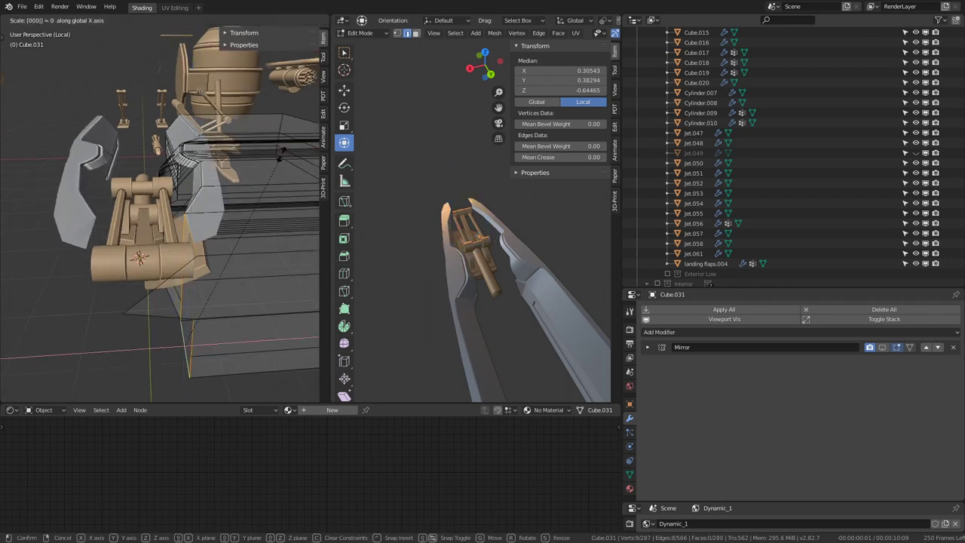
key(Return)
- Flatten the lower box's edge loop and extra vertices along X
alt+click(217, 235)
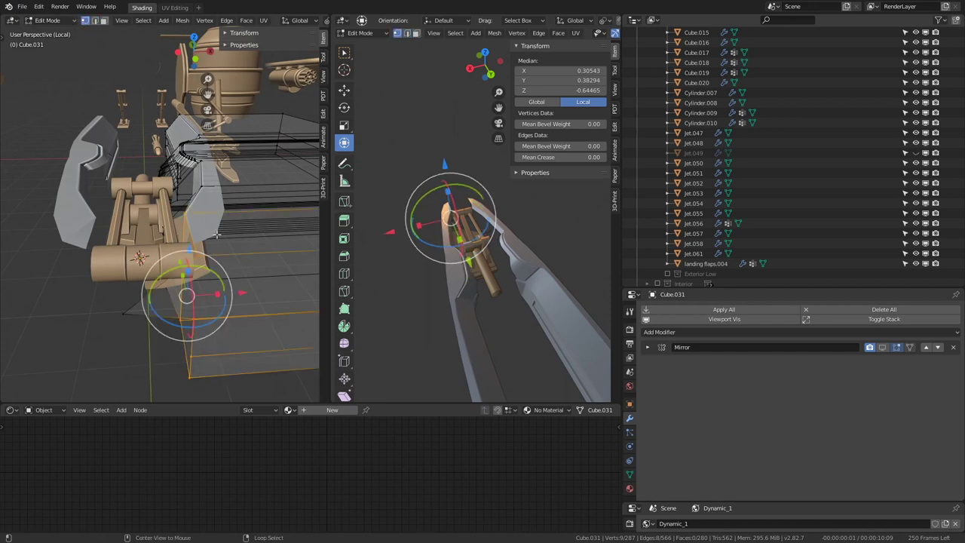
alt+click(108, 324)
key(s)
key(x)
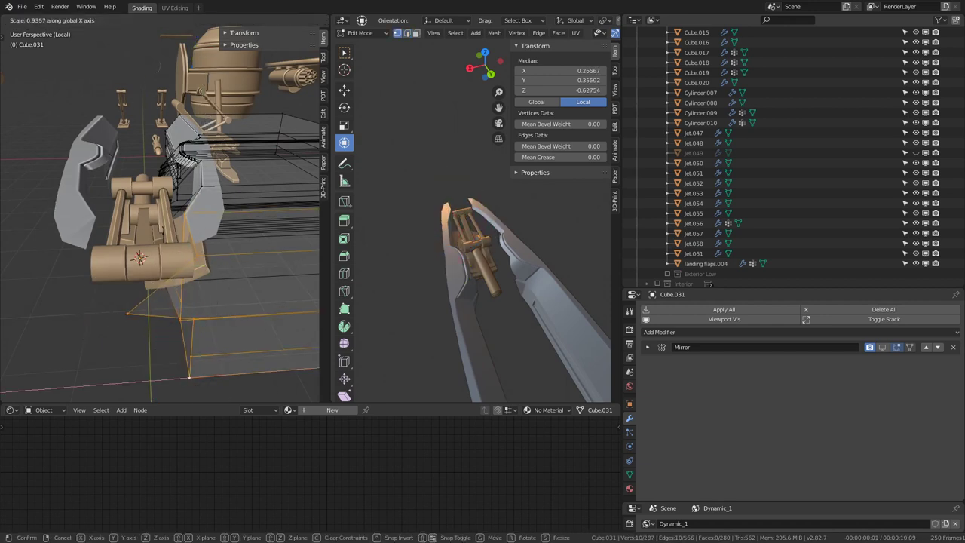
text(0)
key(Return)
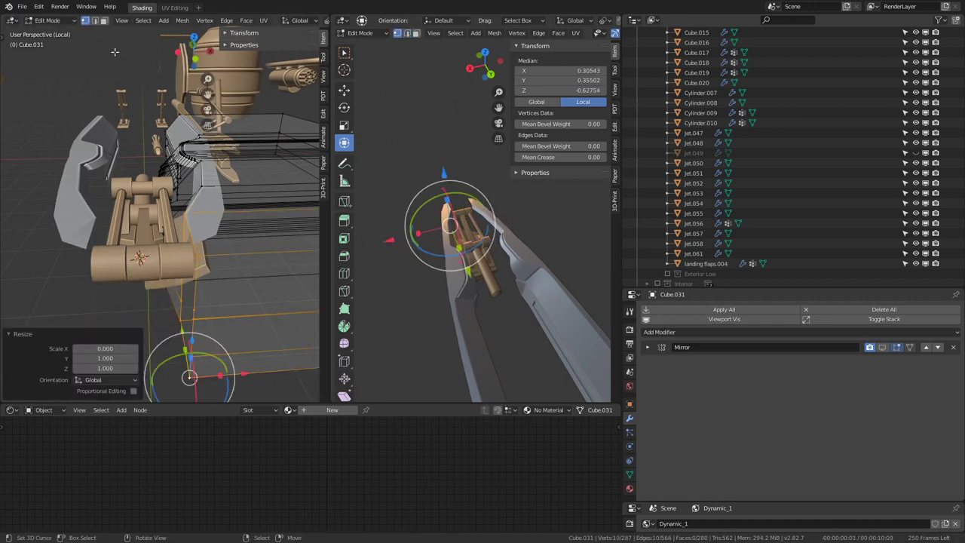
- In edge select mode, frame the selection and pick edges on the floor
click(95, 21)
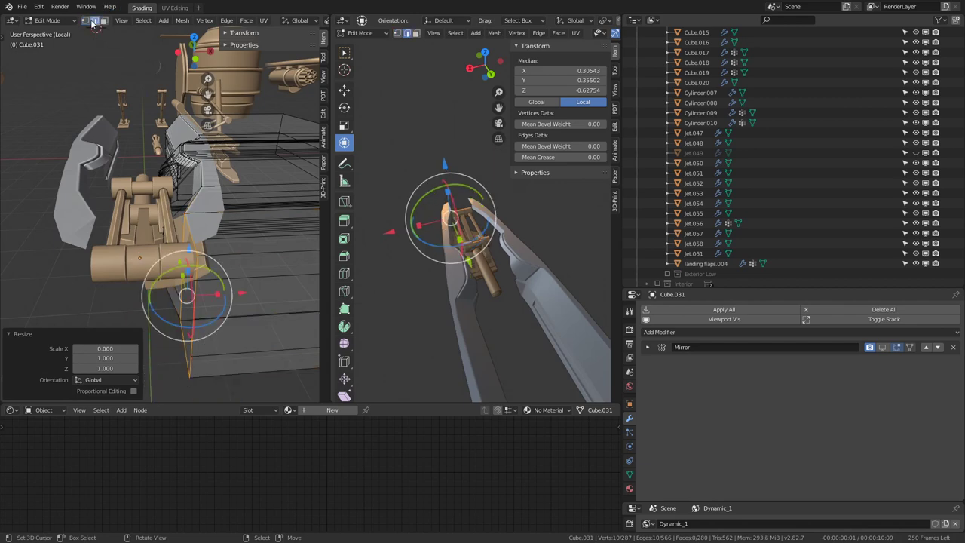
click(235, 305)
key(KP_Decimal)
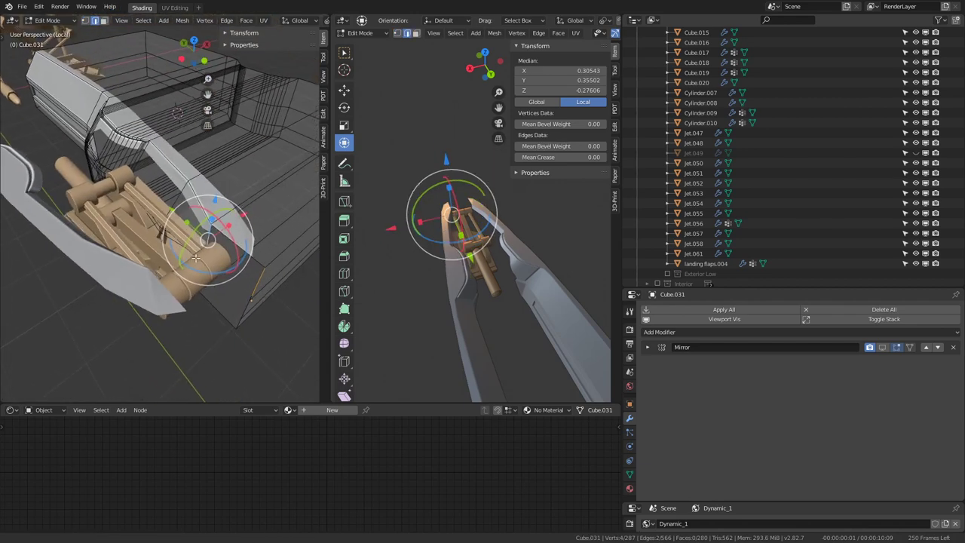
middle_drag(195, 259, 252, 261)
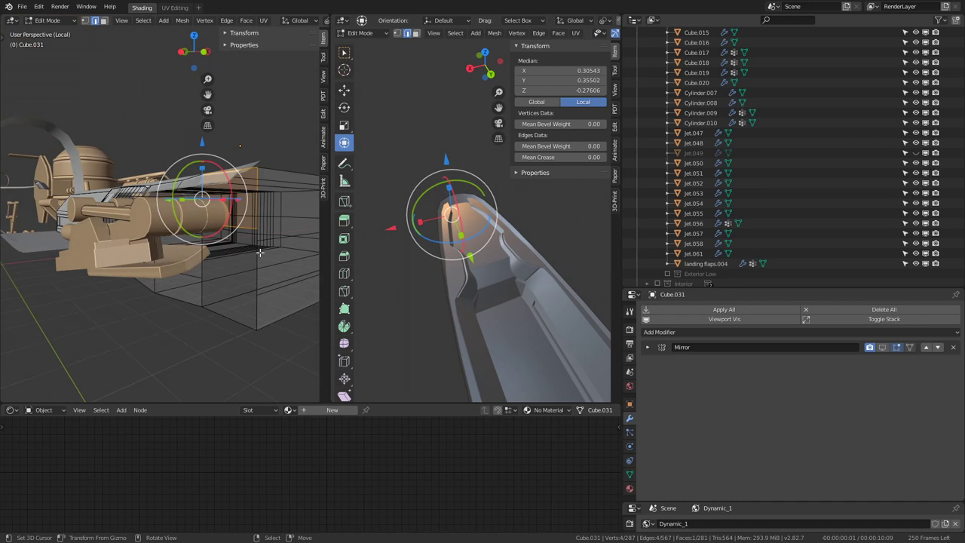
click(207, 231)
click(202, 254)
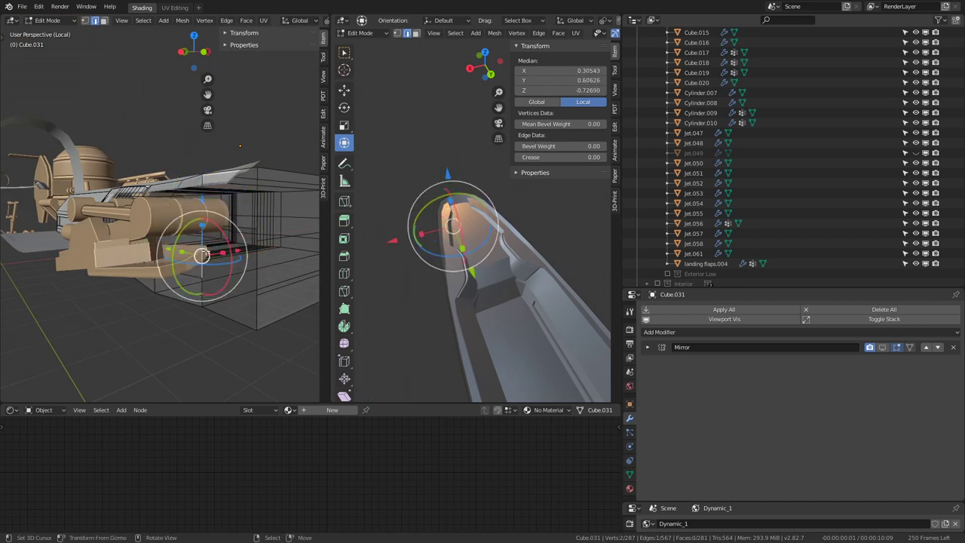
click(265, 277)
click(294, 265)
- Shift-select a set of edges around the nose, then switch to face select mode
middle_drag(294, 265, 265, 267)
click(265, 267)
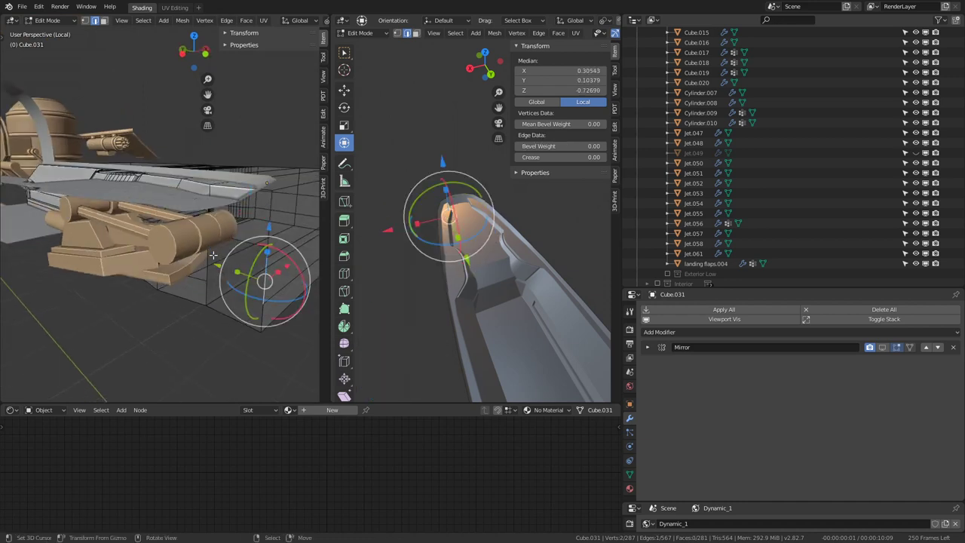
click(207, 268)
shift+click(205, 266)
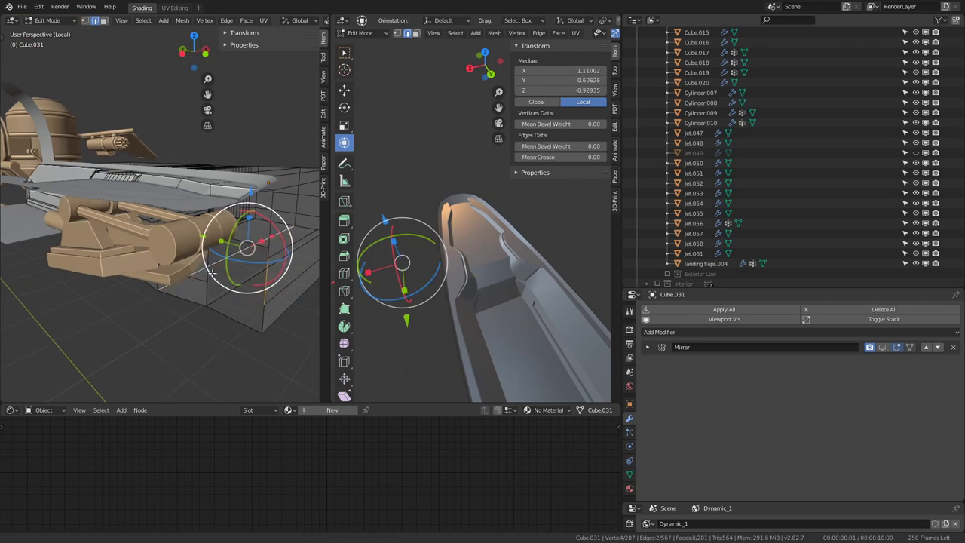
mouse_move(205, 265)
middle_down()
mouse_move(186, 236)
mouse_move(203, 203)
middle_up()
click(185, 237)
click(203, 203)
shift+click(252, 211)
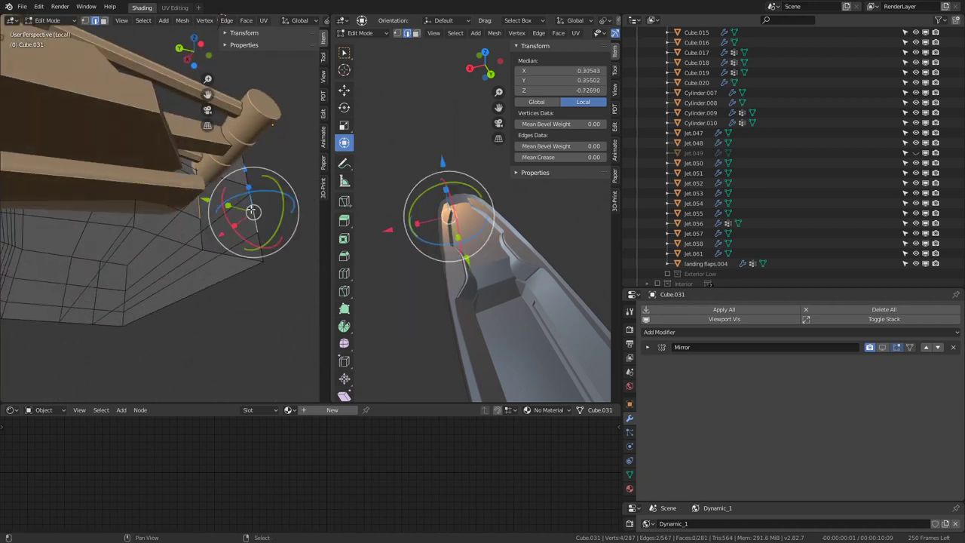
shift+click(255, 251)
mouse_move(255, 252)
middle_down()
mouse_move(236, 162)
mouse_move(172, 288)
mouse_move(193, 322)
mouse_move(208, 221)
middle_up()
key(Tab)
key(Tab)
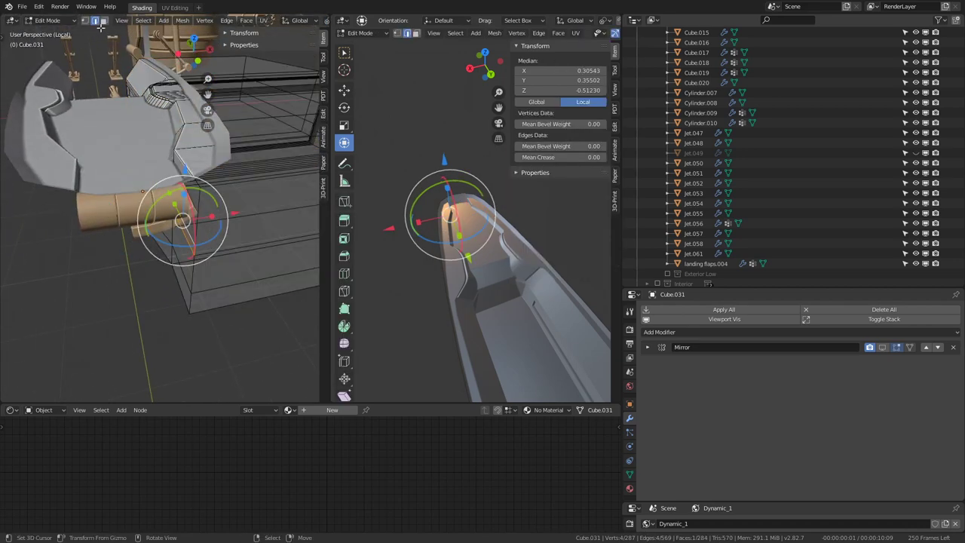
click(103, 20)
- Flatten the side face strip to zero X width and move it onto the centre line
ctrl+click(185, 292)
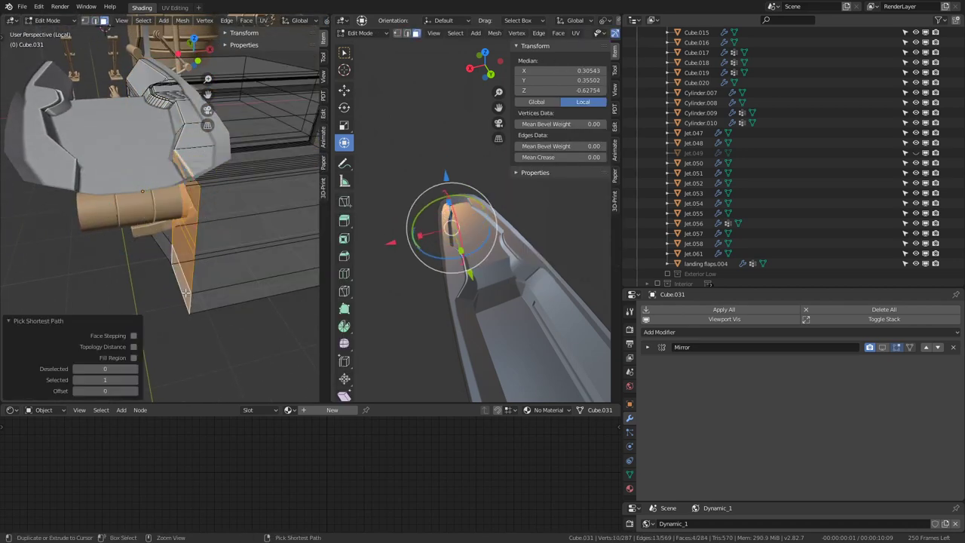
key(s)
key(x)
text(0)
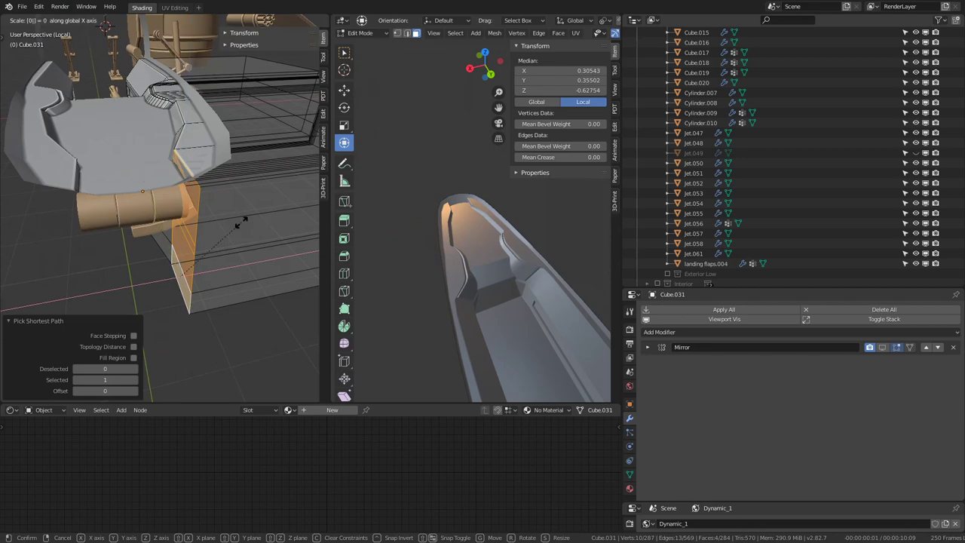
key(Return)
key(KP_Decimal)
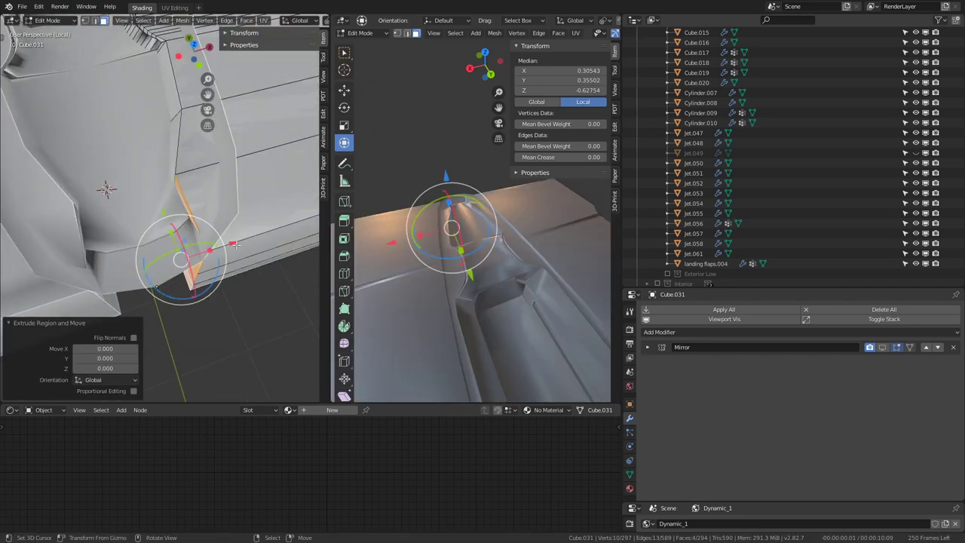
key(g)
click(215, 252)
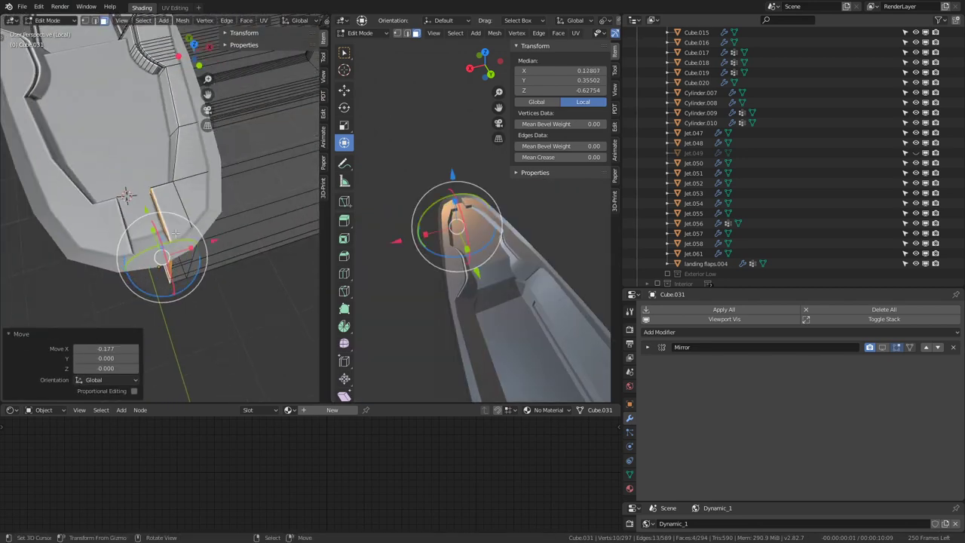
mouse_move(214, 252)
middle_down()
mouse_move(271, 217)
mouse_move(309, 227)
middle_up()
- Show the Mirror result in edit mode and inspect the mirrored nose
click(898, 347)
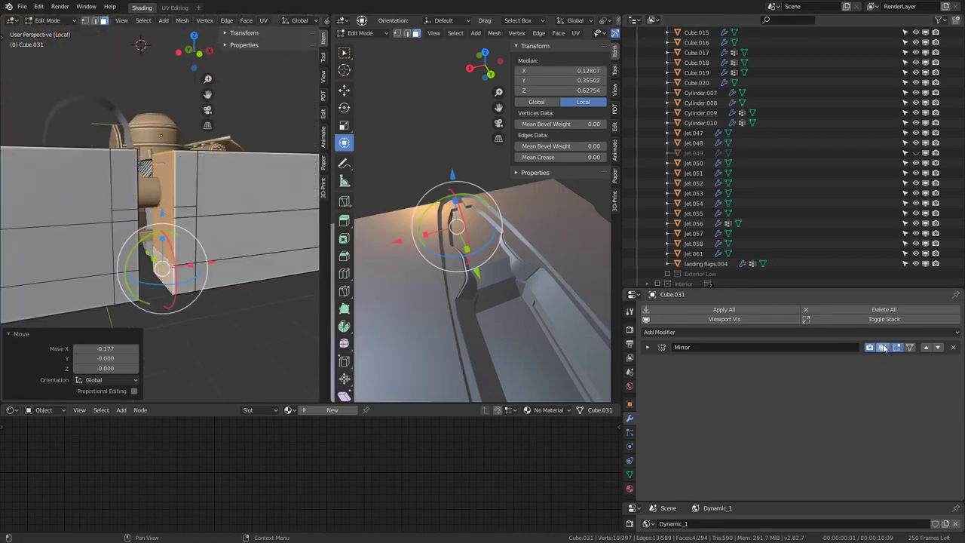
middle_drag(196, 226, 167, 195)
right_click(214, 237)
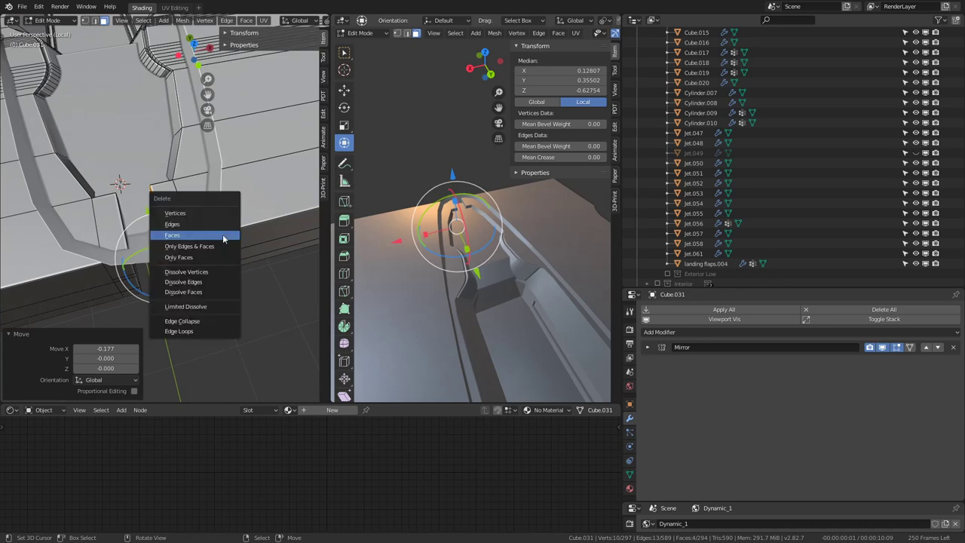
key(Escape)
key(Tab)
right_click(183, 249)
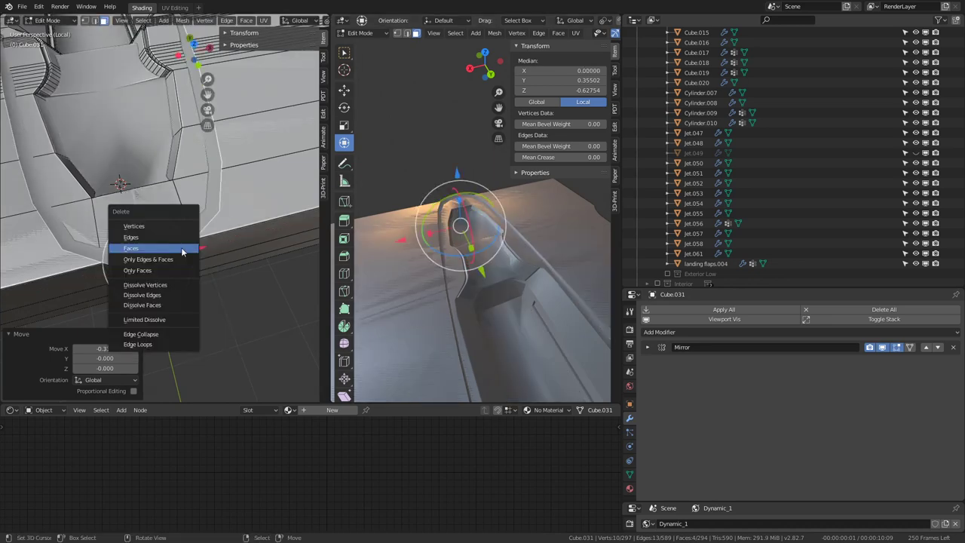
click(188, 252)
mouse_move(90, 174)
middle_down()
mouse_move(23, 179)
mouse_move(26, 210)
middle_up()
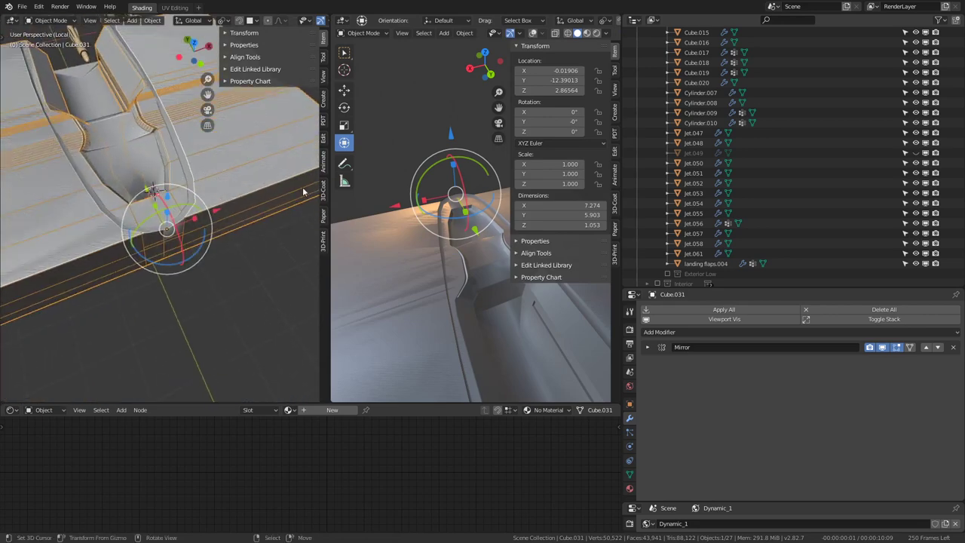
- Turn on Clipping and Merge in the Mirror modifier and check the seam
click(646, 347)
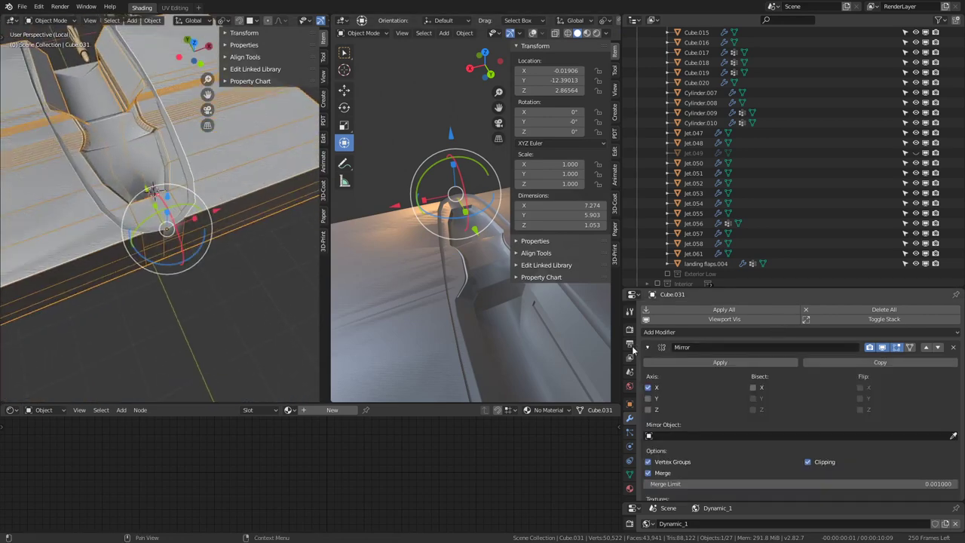
click(810, 461)
click(670, 473)
click(670, 473)
scroll(230, 199, down, 2)
key(Tab)
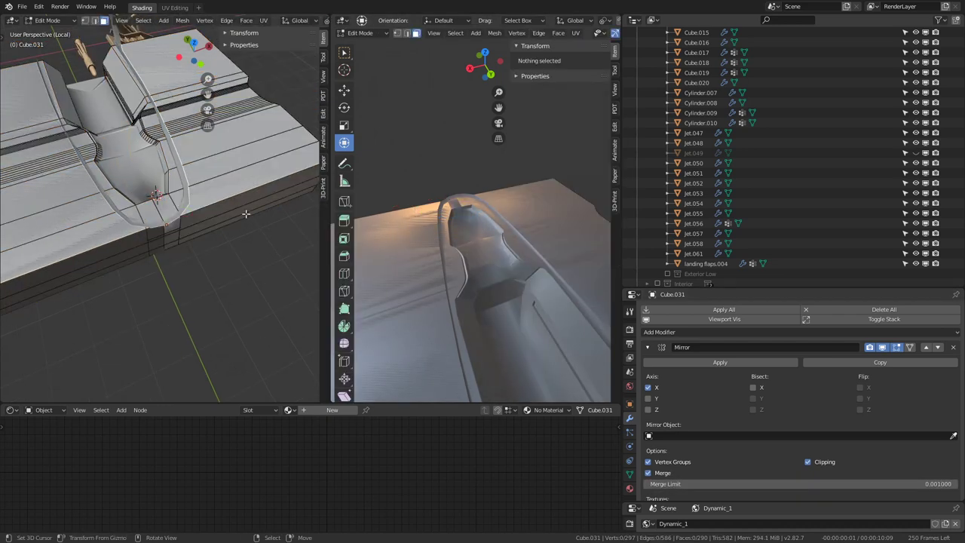
scroll(232, 188, down, 4)
key(Tab)
mouse_move(232, 184)
middle_down()
mouse_move(213, 113)
mouse_move(216, 205)
middle_up()
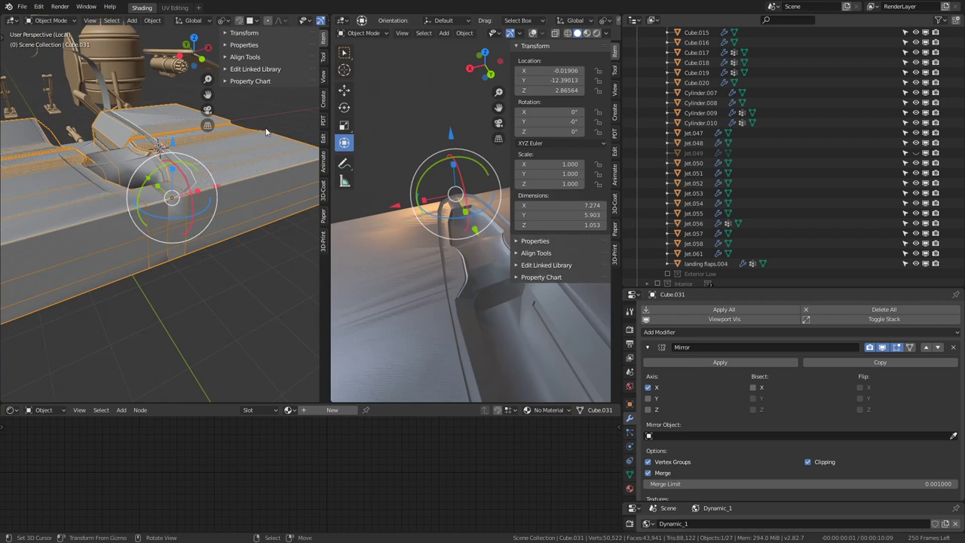
- On Test, collapse Bevel, move Mirror to the stack top, and compare its viewport display
click(181, 198)
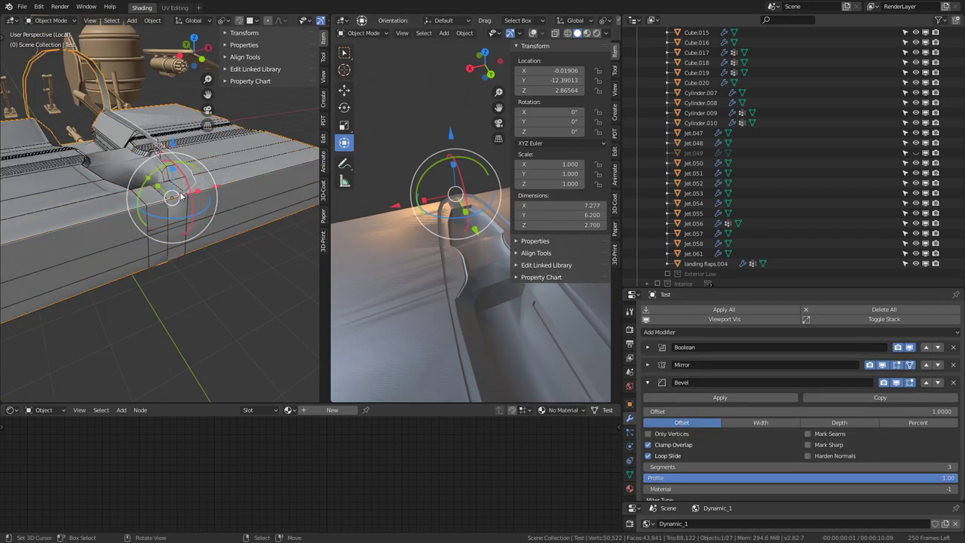
click(649, 382)
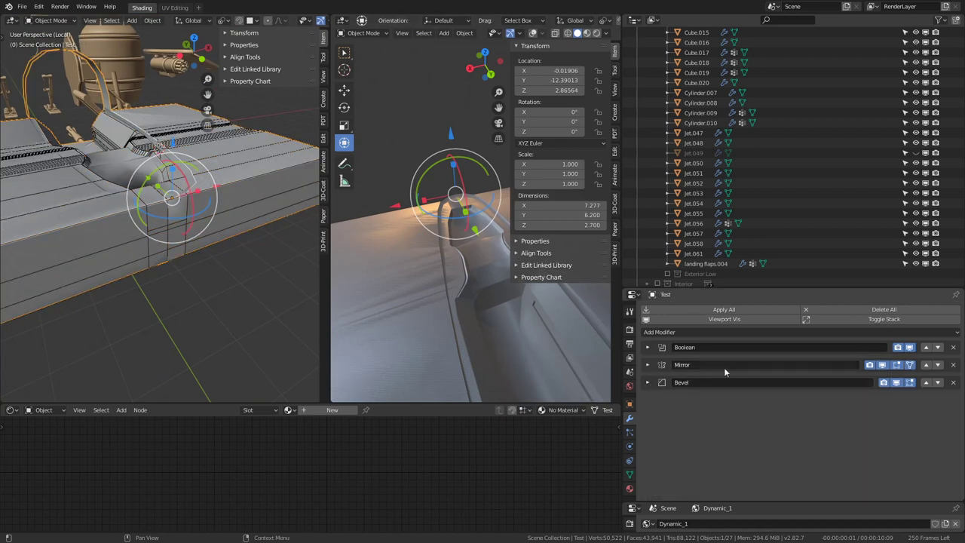
click(927, 365)
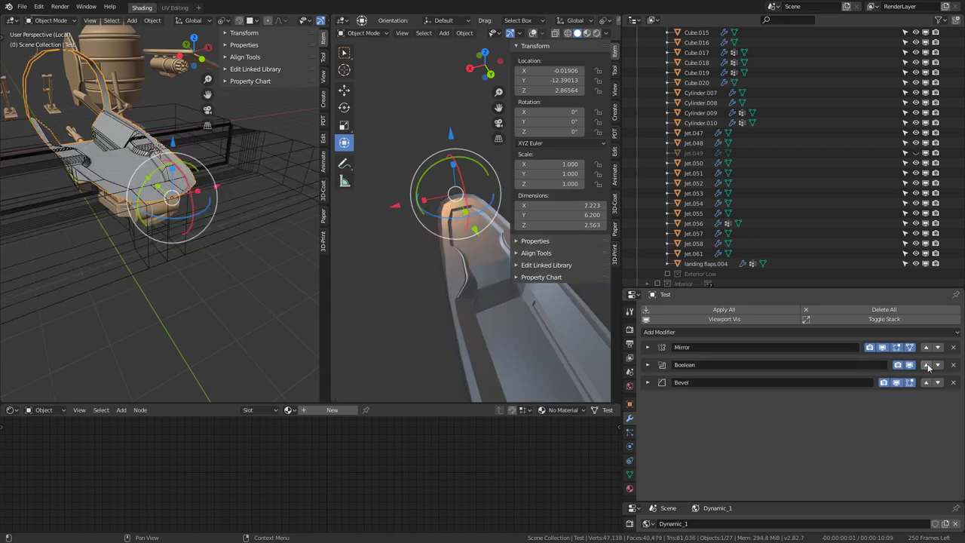
scroll(174, 227, up, 5)
mouse_move(196, 249)
middle_down()
mouse_move(223, 277)
mouse_move(3, 226)
middle_up()
mouse_move(196, 241)
middle_down()
mouse_move(168, 210)
mouse_move(180, 190)
middle_up()
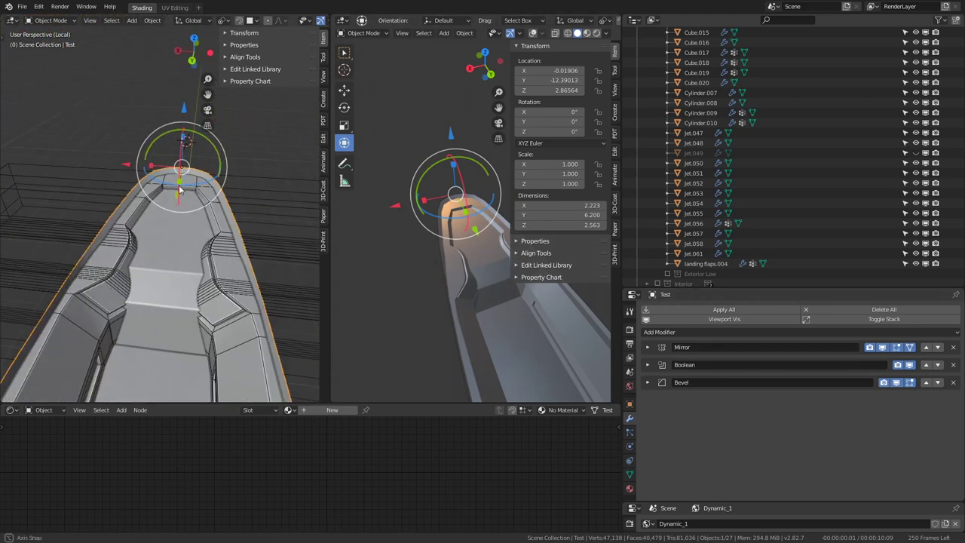
click(883, 347)
click(884, 347)
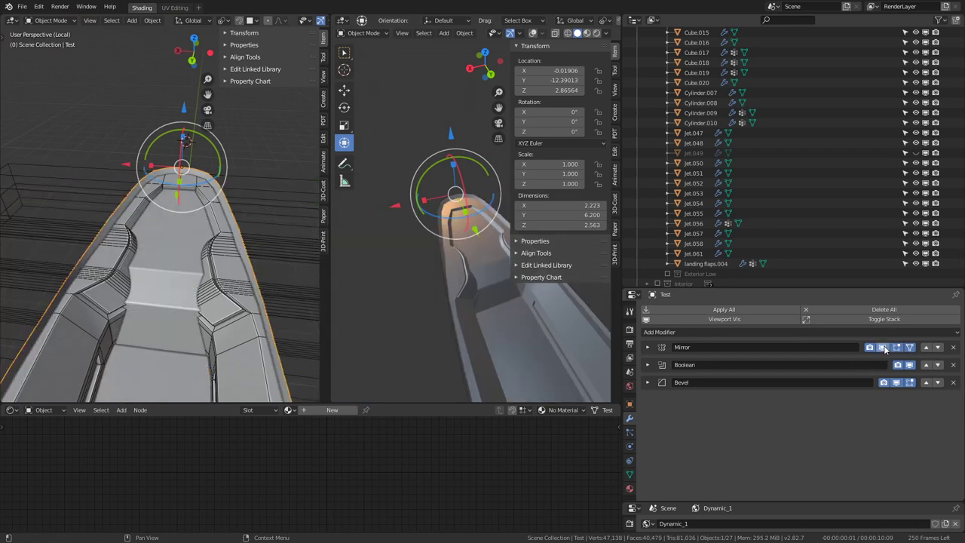
- Make Cube.031 active again with the left viewport maximized
click(275, 192)
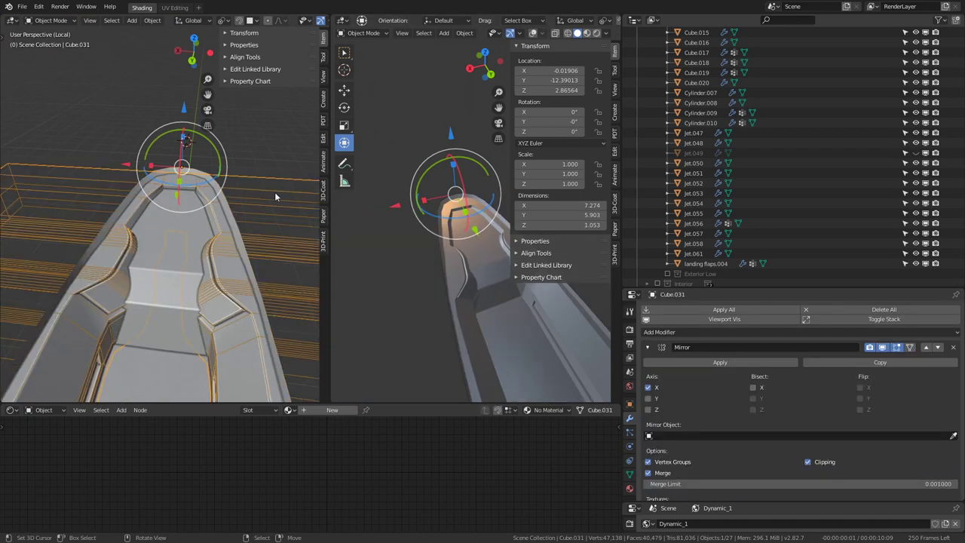
key(ctrl+space)
mouse_move(342, 218)
middle_down()
mouse_move(151, 224)
mouse_move(382, 326)
mouse_move(422, 317)
mouse_move(400, 287)
mouse_move(414, 256)
mouse_move(360, 254)
middle_up()
- In edge select mode, select the floor's nose-tip elements and move them inward
key(Tab)
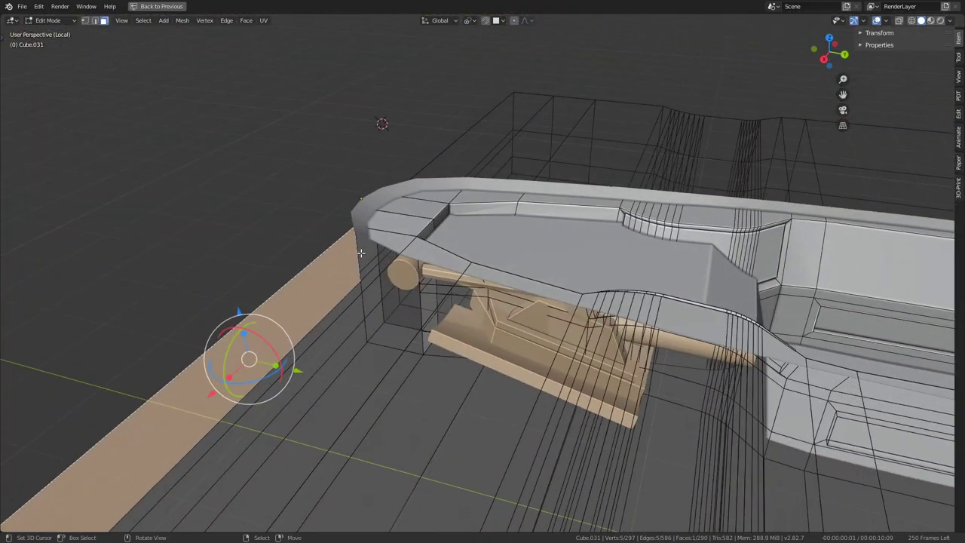
middle_drag(435, 295, 431, 187)
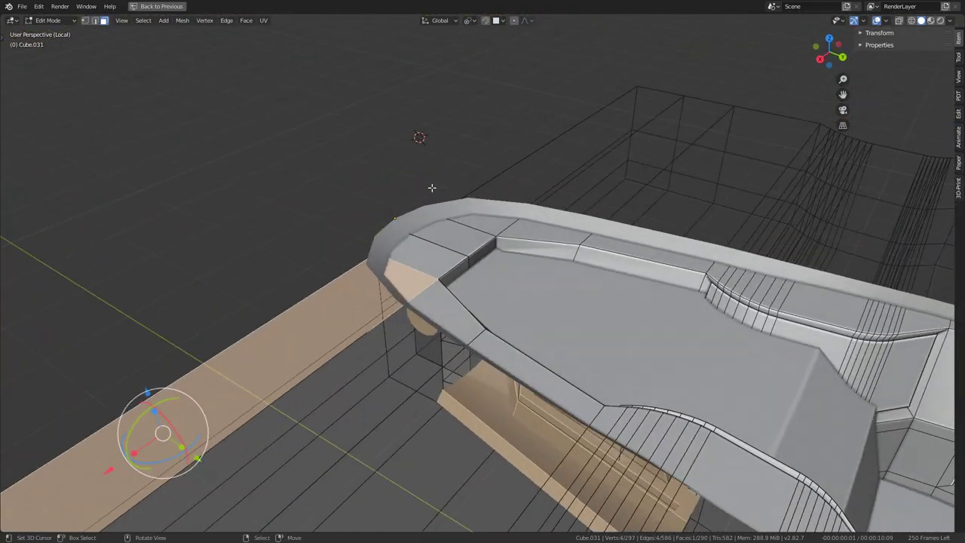
click(95, 21)
click(442, 241)
middle_drag(441, 242, 494, 270)
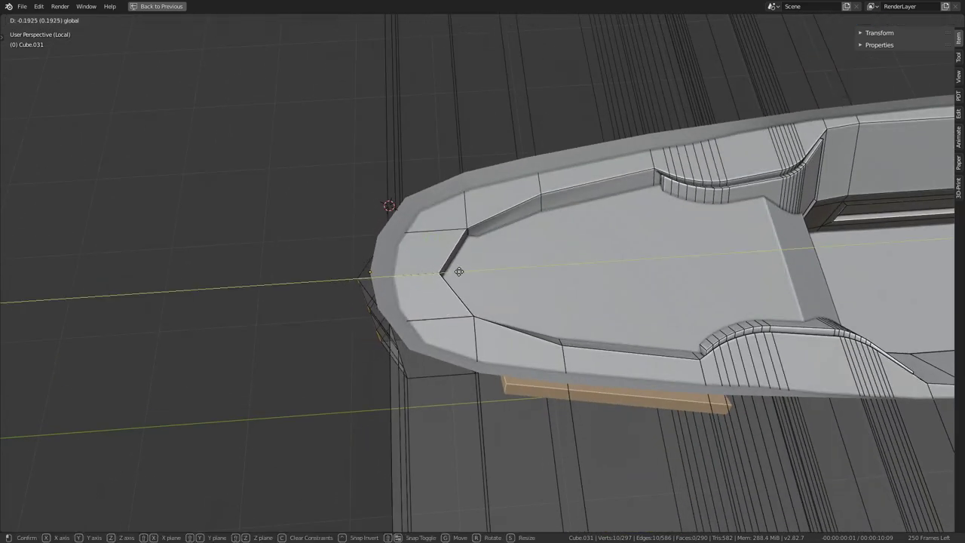
click(461, 271)
mouse_move(461, 272)
middle_down()
mouse_move(636, 308)
mouse_move(590, 388)
mouse_move(612, 300)
mouse_move(504, 320)
mouse_move(511, 251)
middle_up()
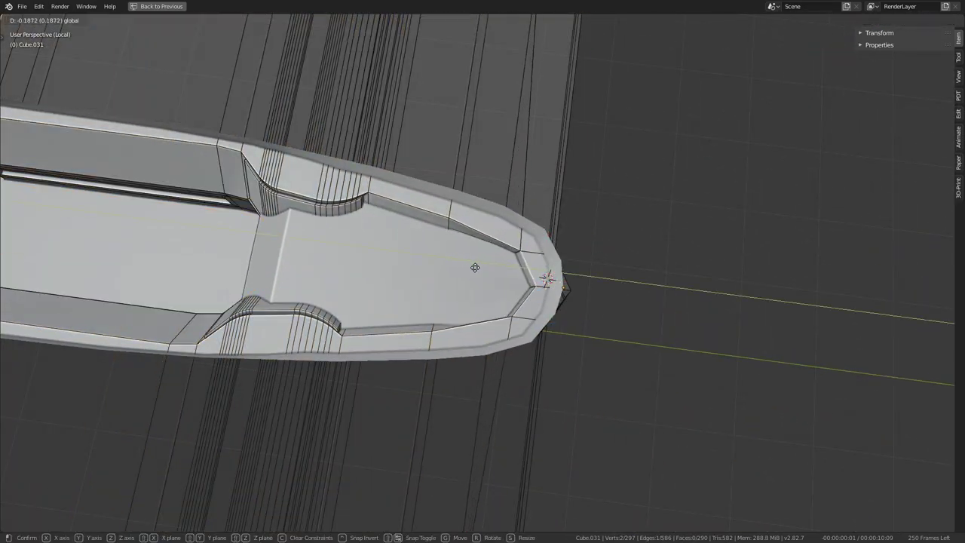
click(480, 269)
mouse_move(480, 268)
middle_down()
mouse_move(490, 219)
mouse_move(472, 163)
mouse_move(498, 249)
mouse_move(607, 204)
mouse_move(621, 214)
mouse_move(641, 205)
mouse_move(608, 224)
mouse_move(596, 174)
mouse_move(559, 198)
mouse_move(579, 163)
mouse_move(561, 184)
mouse_move(596, 216)
mouse_move(611, 176)
mouse_move(608, 134)
mouse_move(469, 279)
middle_up()
- Move further rim vertices, checking from above, side and end-on views
mouse_move(448, 319)
middle_down()
mouse_move(396, 468)
mouse_move(375, 368)
middle_up()
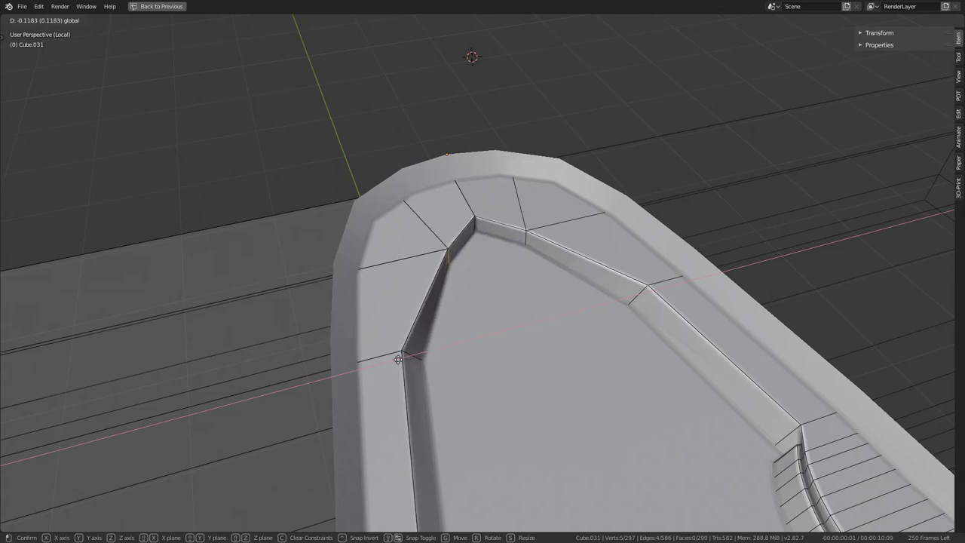
click(386, 362)
mouse_move(385, 362)
middle_down()
mouse_move(358, 241)
mouse_move(522, 224)
middle_up()
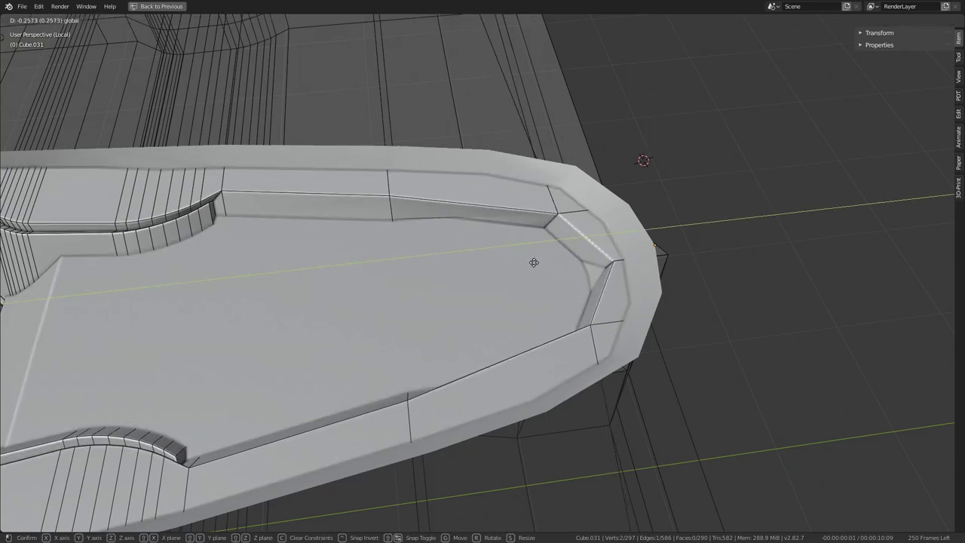
click(534, 262)
mouse_move(534, 262)
middle_down()
mouse_move(552, 233)
mouse_move(541, 179)
mouse_move(558, 291)
mouse_move(532, 216)
mouse_move(492, 193)
mouse_move(493, 146)
mouse_move(520, 90)
mouse_move(569, 184)
middle_up()
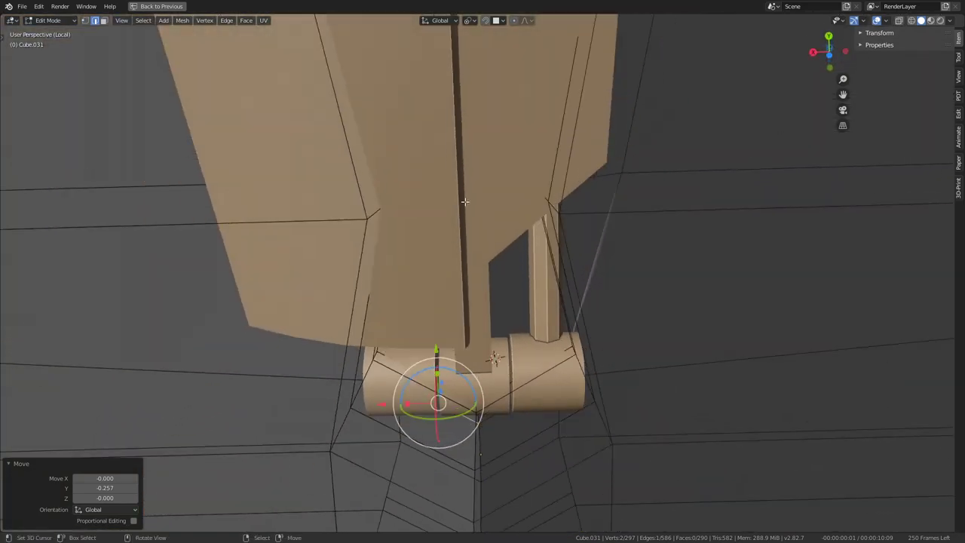
mouse_move(375, 206)
middle_down()
mouse_move(409, 196)
mouse_move(415, 252)
mouse_move(406, 301)
mouse_move(380, 301)
middle_up()
- Select an edge path across the rim and flatten it to zero width
ctrl+click(313, 334)
mouse_move(312, 334)
middle_down()
mouse_move(424, 307)
mouse_move(423, 317)
middle_up()
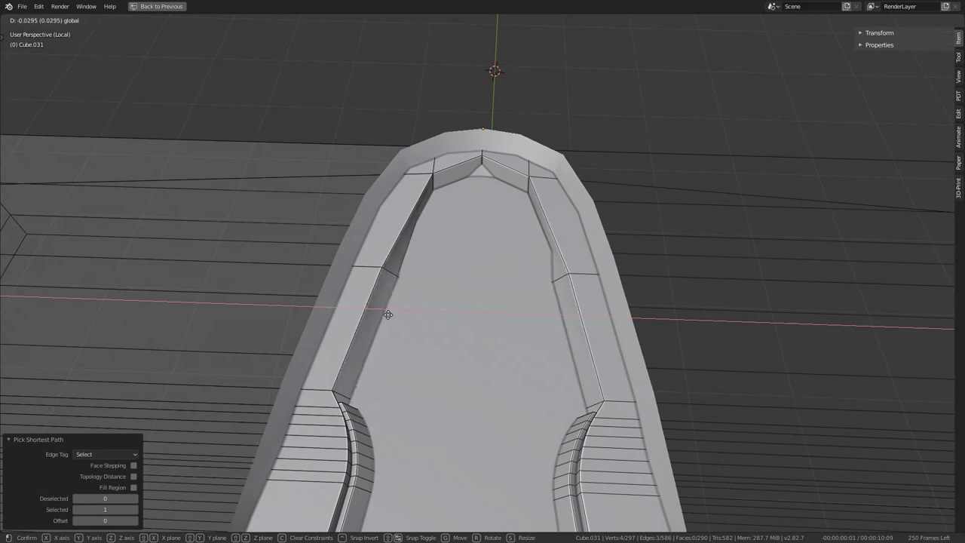
scroll(387, 294, down, 5)
mouse_move(387, 294)
middle_down()
mouse_move(578, 270)
mouse_move(558, 325)
middle_up()
scroll(558, 325, up, 5)
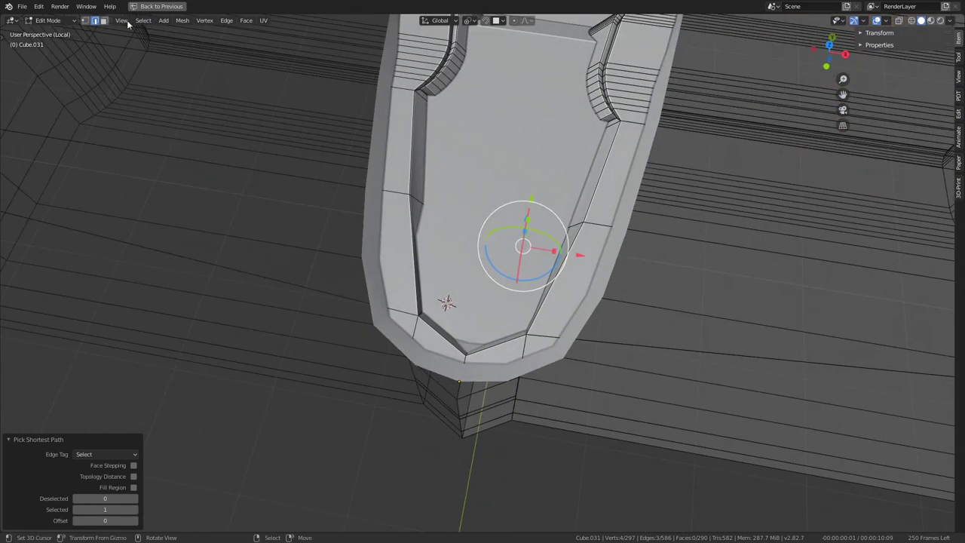
shift+click(588, 222)
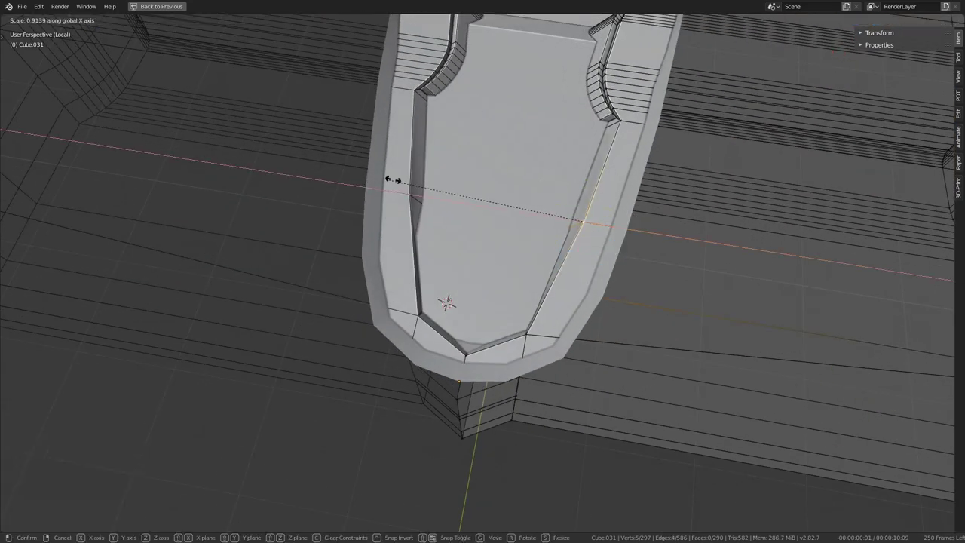
key(Return)
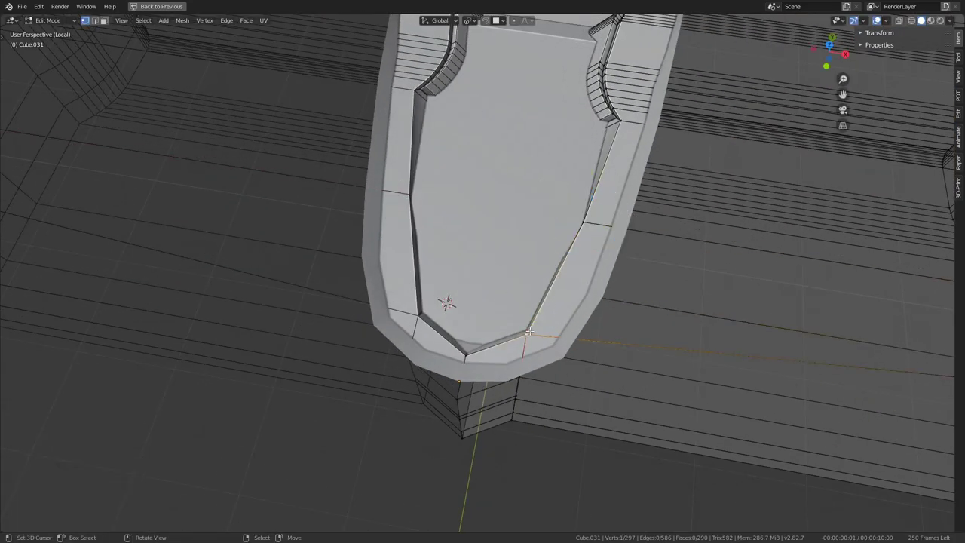
- Flatten the nose edge path along Y, then scale it along X
mouse_move(393, 179)
middle_down()
mouse_move(474, 261)
mouse_move(427, 401)
mouse_move(411, 317)
middle_up()
scroll(474, 261, up, 2)
scroll(422, 355, up, 3)
ctrl+click(410, 302)
key(s)
key(y)
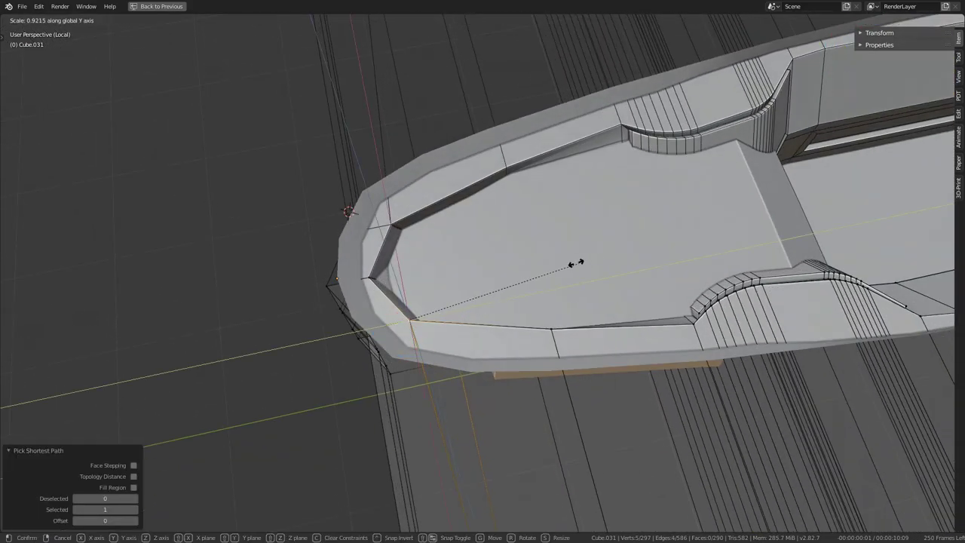
key(Return)
mouse_move(568, 262)
middle_down()
mouse_move(592, 171)
mouse_move(438, 191)
mouse_move(448, 220)
middle_up()
key(s)
key(x)
key(Return)
key(Tab)
key(Tab)
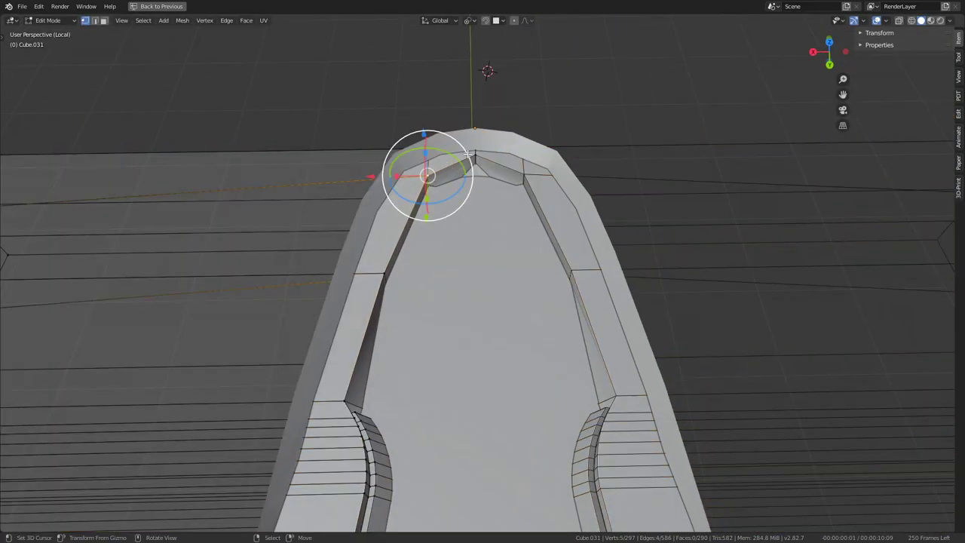
- Flatten a path of nose vertices and move a second vertex path
mouse_move(464, 171)
middle_down()
mouse_move(558, 86)
mouse_move(536, 228)
mouse_move(491, 297)
middle_up()
ctrl+click(468, 347)
mouse_move(467, 347)
middle_down()
mouse_move(554, 167)
mouse_move(612, 101)
mouse_move(610, 121)
mouse_move(614, 101)
mouse_move(491, 232)
middle_up()
key(s)
key(Return)
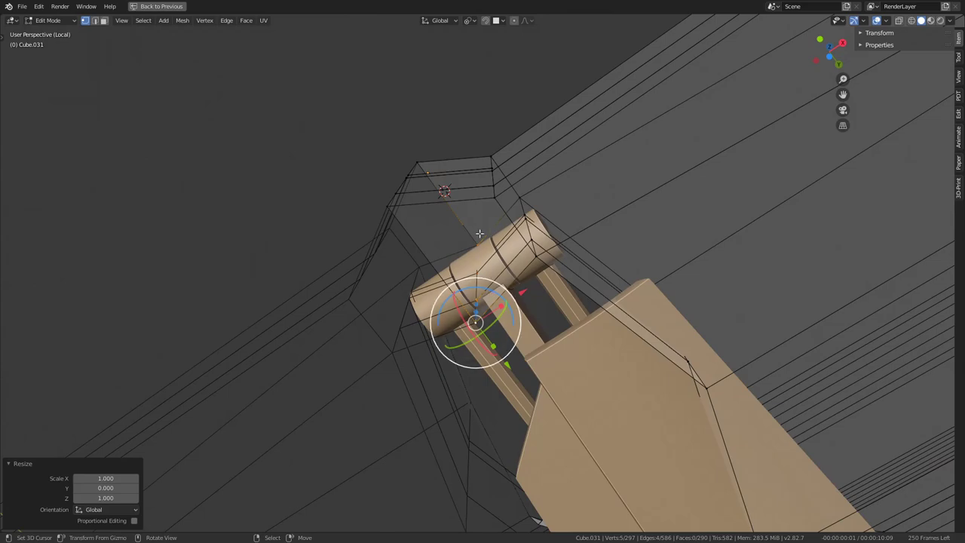
click(480, 234)
ctrl+click(499, 320)
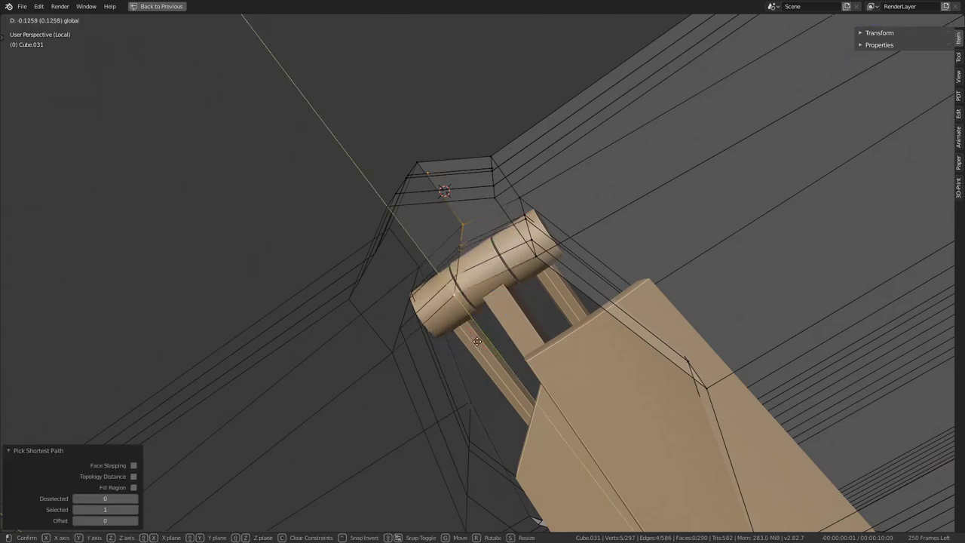
click(464, 332)
mouse_move(464, 333)
middle_down()
mouse_move(508, 389)
mouse_move(485, 219)
mouse_move(559, 187)
mouse_move(549, 179)
mouse_move(556, 302)
mouse_move(499, 299)
middle_up()
- Scale the nose vertices along Y to about 0.836, checking in object mode
key(Tab)
scroll(485, 218, up, 3)
scroll(485, 219, up, 2)
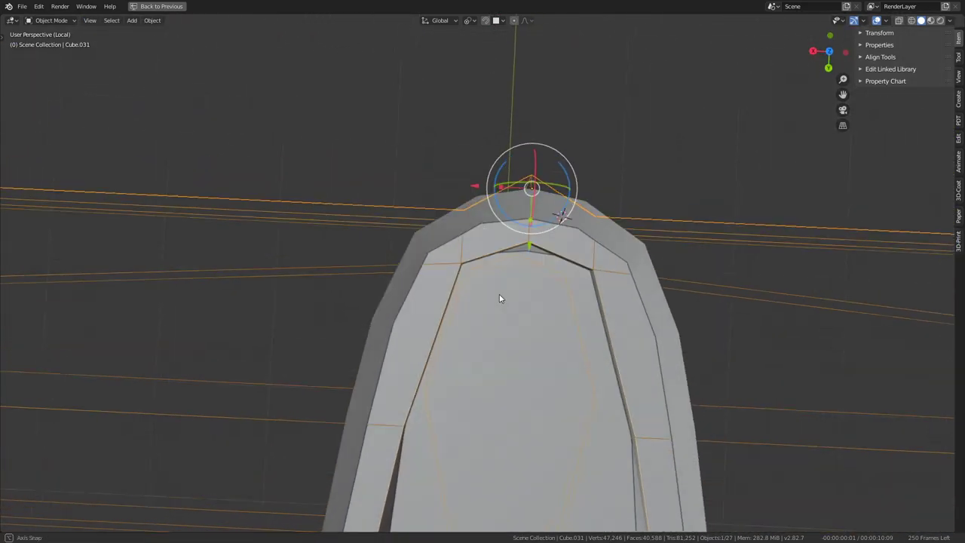
scroll(499, 299, down, 3)
key(Tab)
mouse_move(360, 259)
middle_down()
mouse_move(421, 226)
mouse_move(499, 242)
mouse_move(482, 279)
middle_up()
key(s)
key(y)
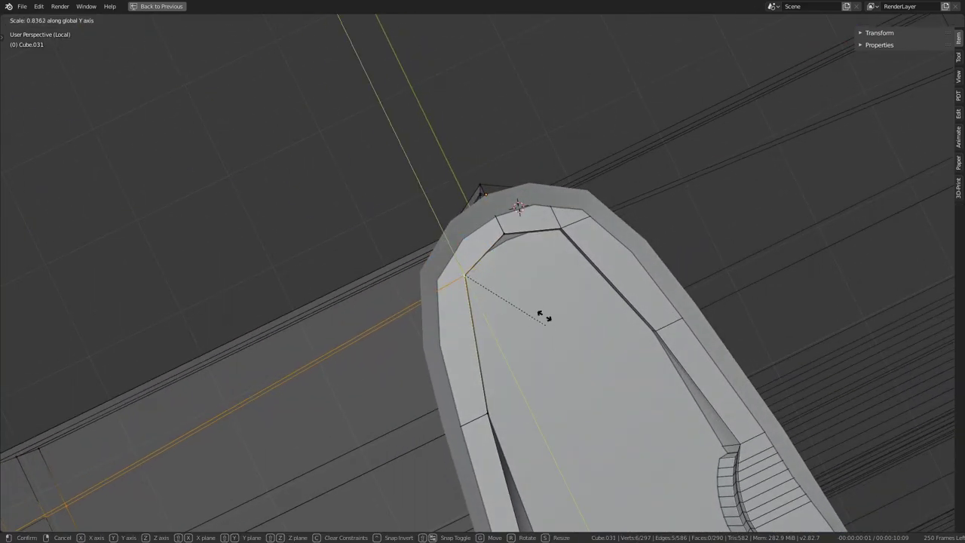
mouse_move(584, 258)
middle_down()
mouse_move(535, 114)
mouse_move(463, 104)
mouse_move(500, 227)
mouse_move(573, 198)
mouse_move(490, 197)
mouse_move(474, 124)
mouse_move(477, 156)
mouse_move(395, 246)
mouse_move(237, 155)
mouse_move(463, 253)
mouse_move(475, 189)
mouse_move(486, 264)
mouse_move(478, 183)
mouse_move(482, 193)
mouse_move(490, 151)
mouse_move(450, 314)
mouse_move(483, 293)
mouse_move(462, 286)
mouse_move(443, 325)
mouse_move(471, 294)
middle_up()
key(Tab)
scroll(500, 227, down, 2)
key(Tab)
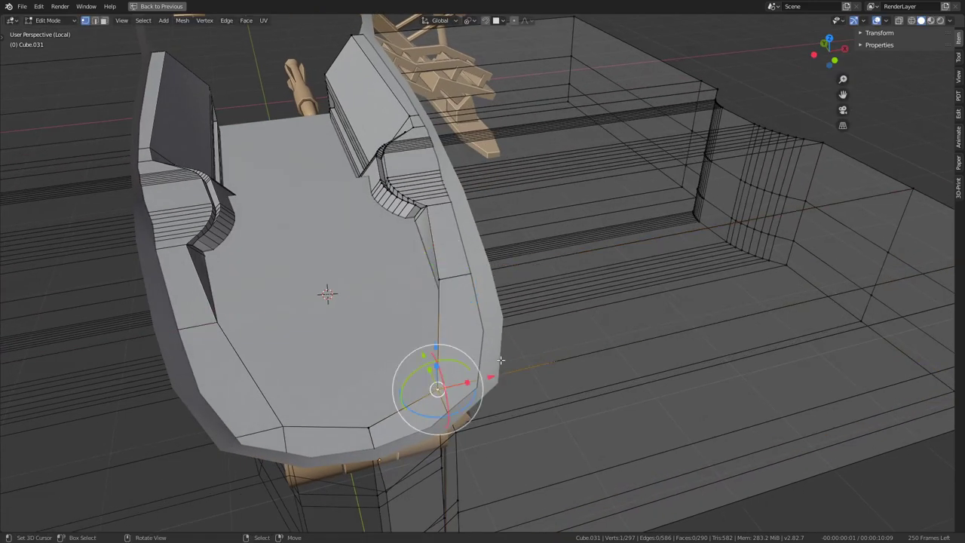
- Move the nose-tip vertices and stretch them to 1.164 along Y
click(523, 375)
mouse_move(522, 374)
middle_down()
mouse_move(506, 351)
mouse_move(552, 356)
middle_up()
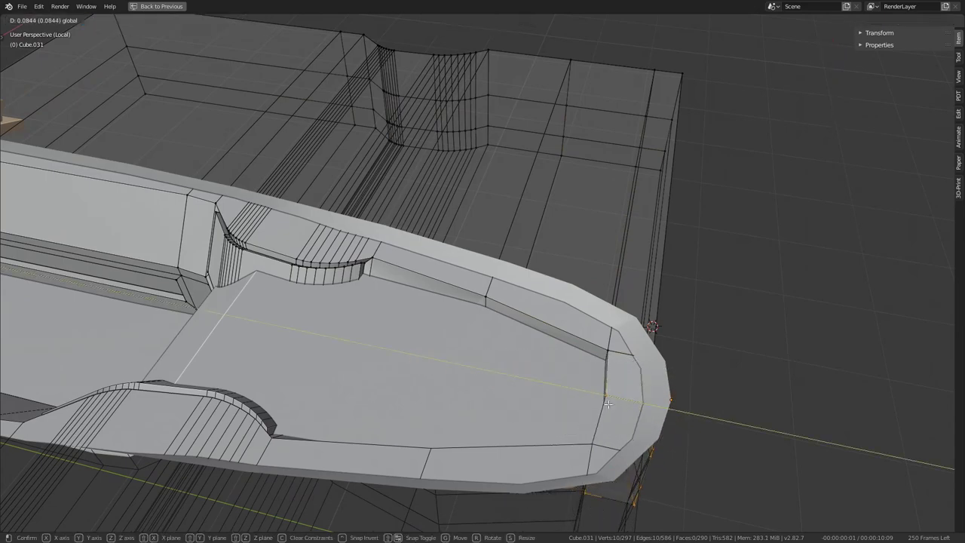
click(608, 405)
mouse_move(608, 404)
middle_down()
mouse_move(520, 310)
mouse_move(519, 343)
mouse_move(662, 353)
middle_up()
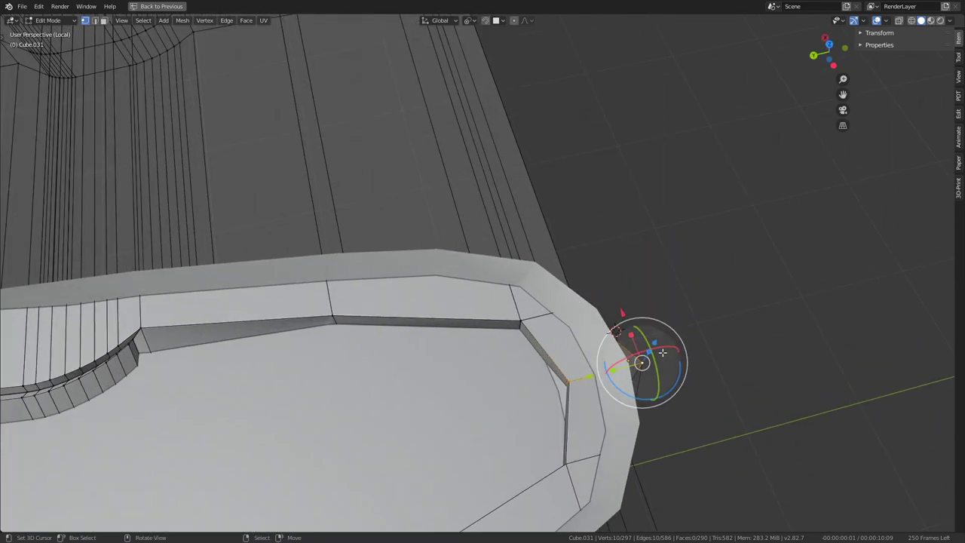
click(612, 371)
mouse_move(259, 125)
middle_down()
mouse_move(424, 240)
mouse_move(510, 238)
middle_up()
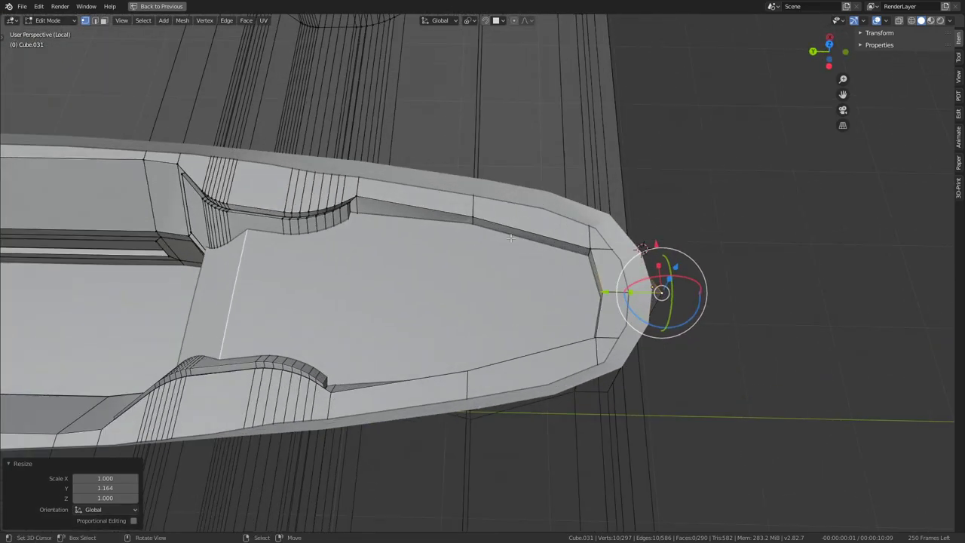
click(94, 22)
- Subdivide the rim edges beside the nose and move the new edge loop into place
click(635, 215)
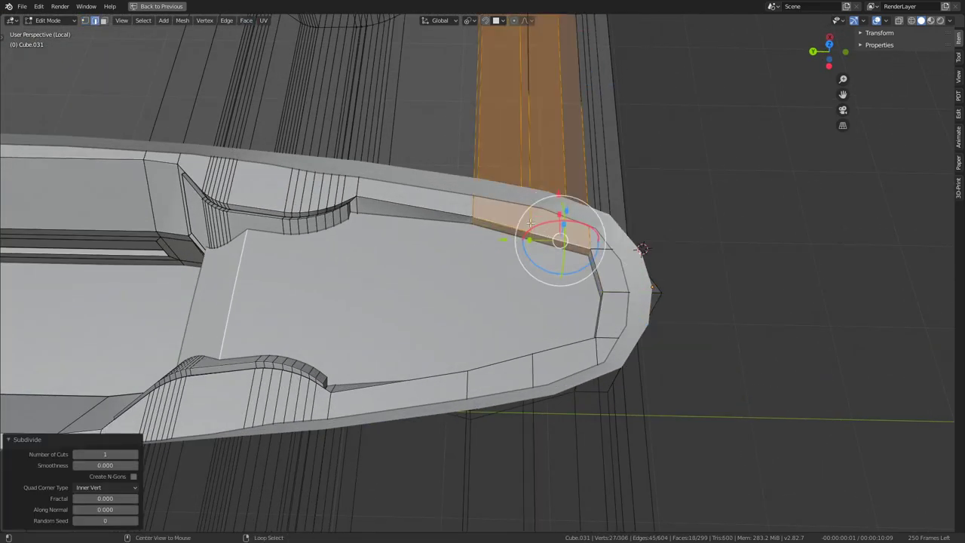
middle_drag(634, 215, 315, 182)
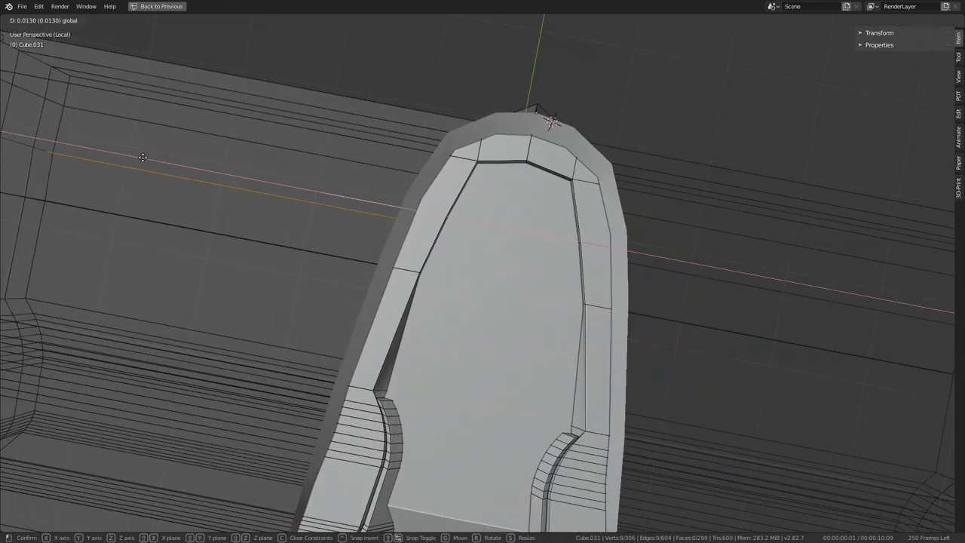
click(134, 156)
mouse_move(134, 156)
middle_down()
mouse_move(504, 216)
mouse_move(424, 256)
middle_up()
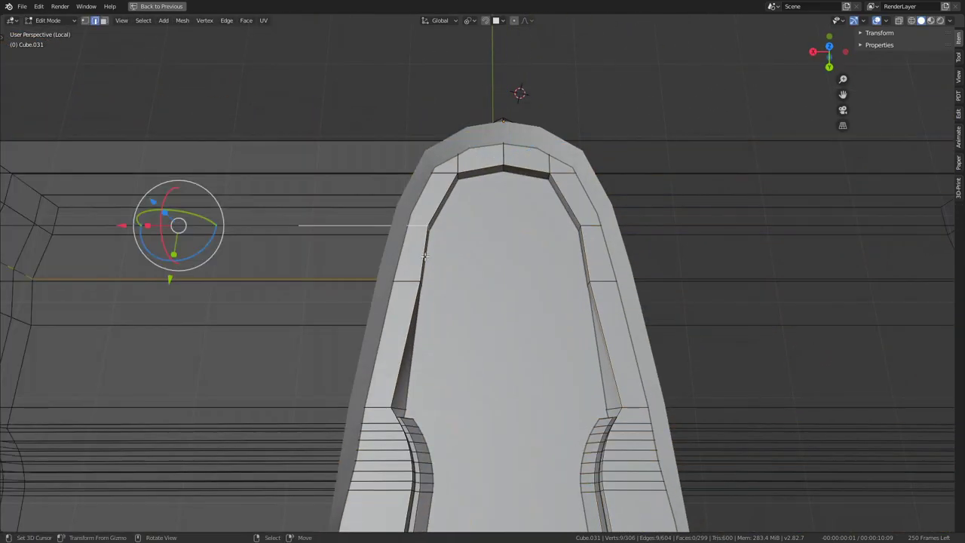
scroll(398, 278, down, 2)
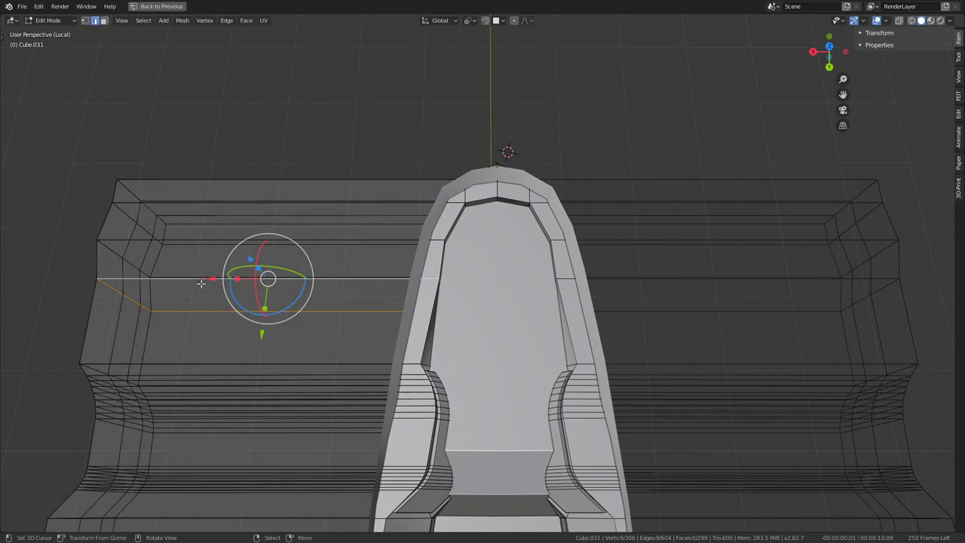
click(212, 277)
key(Tab)
- Review the plate's nose in Object Mode from the camera and several low angles
middle_drag(450, 292, 460, 214)
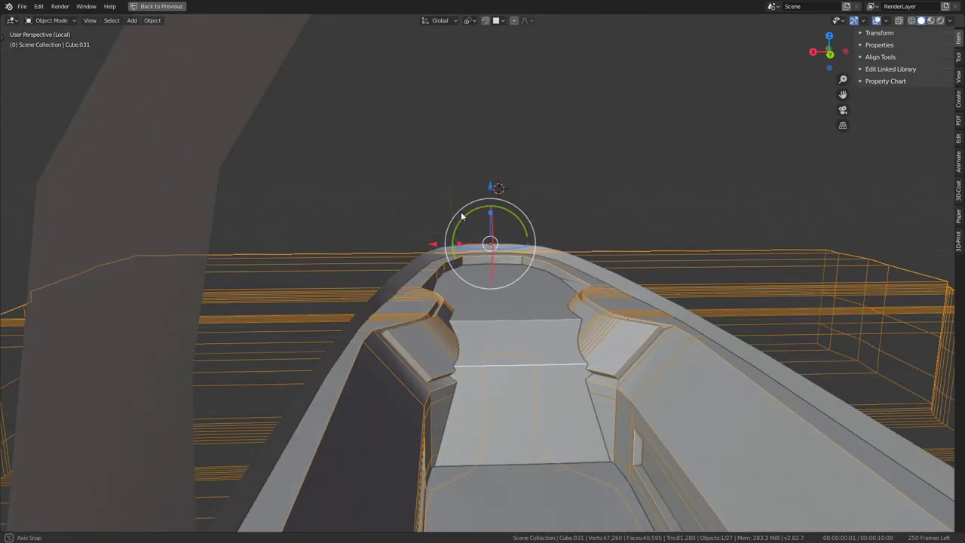
scroll(462, 215, up, 3)
key(Tab)
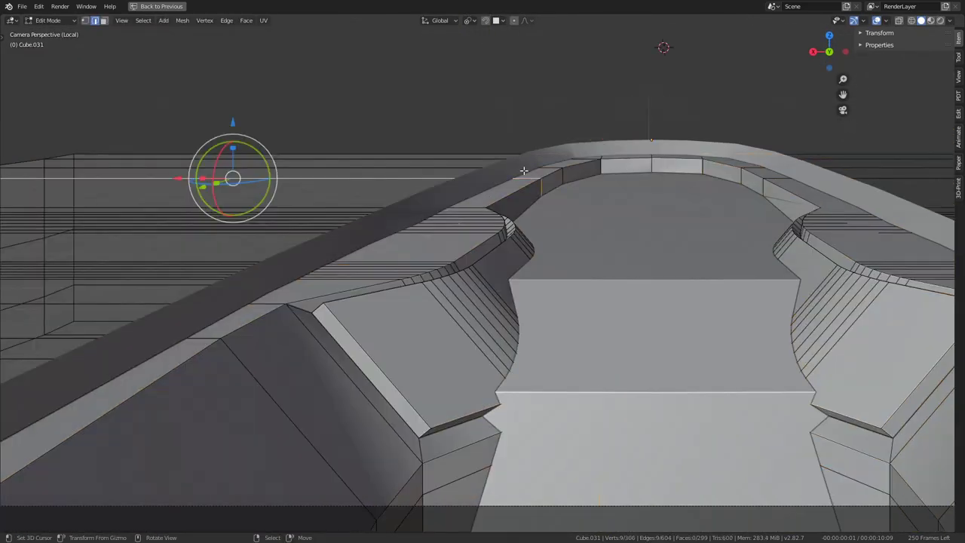
key(KP_0)
key(Tab)
scroll(548, 229, up, 2)
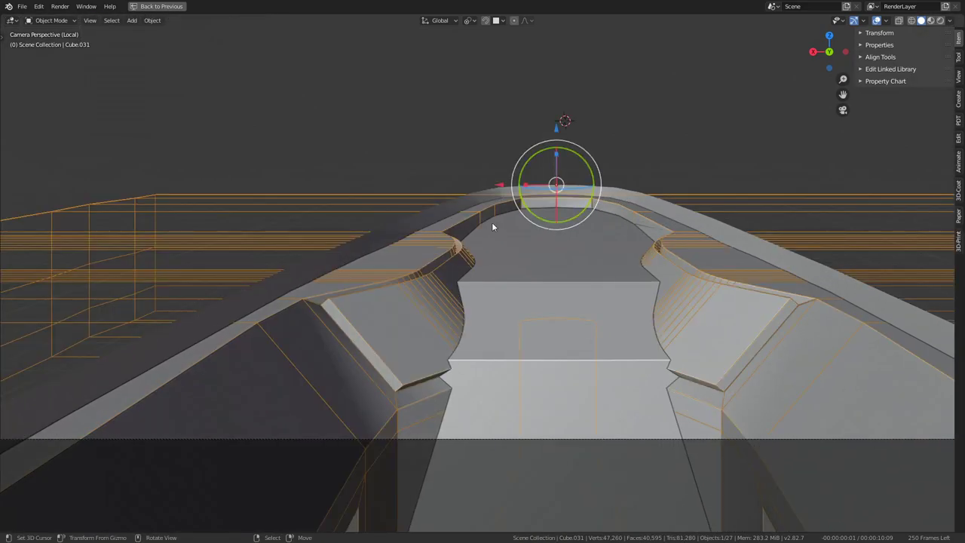
middle_drag(492, 222, 506, 286)
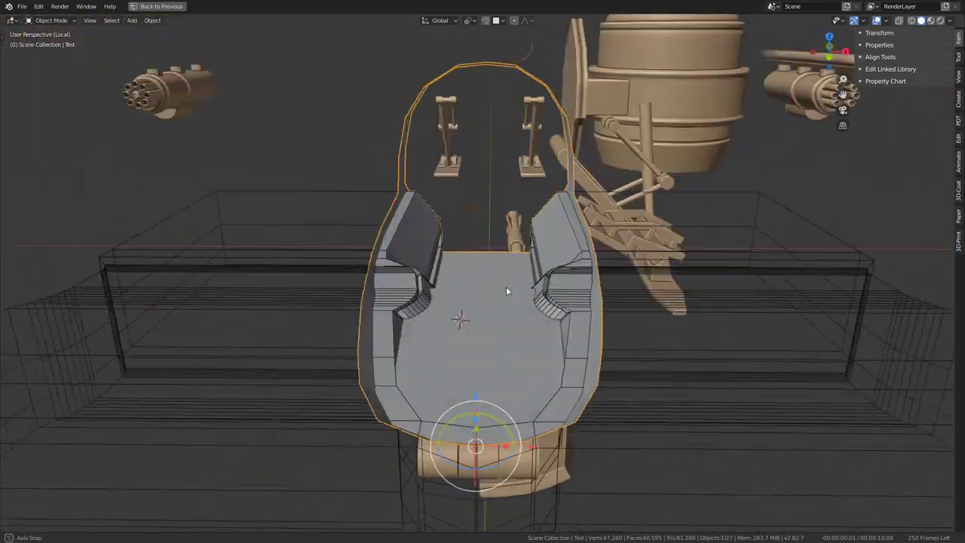
mouse_move(506, 286)
middle_down()
mouse_move(521, 238)
mouse_move(527, 265)
middle_up()
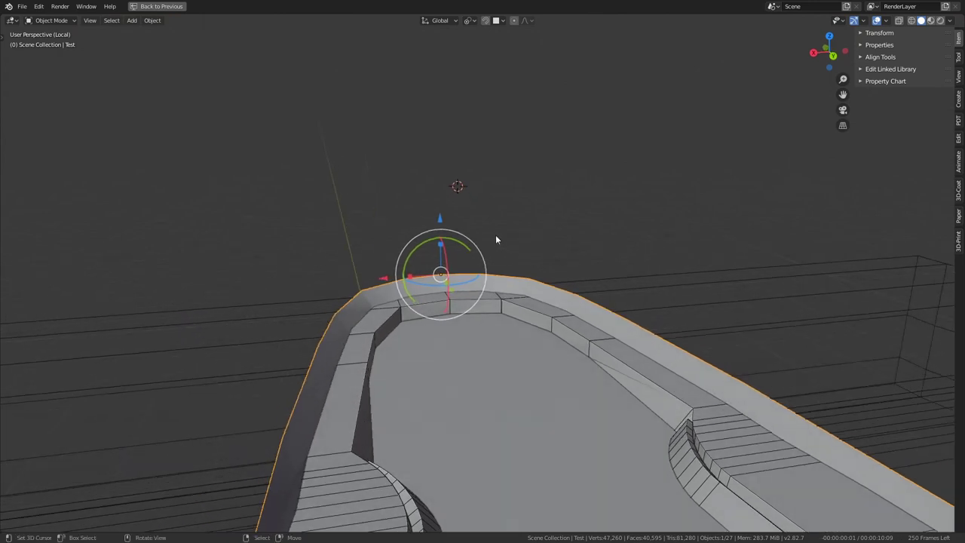
middle_drag(496, 230, 488, 208)
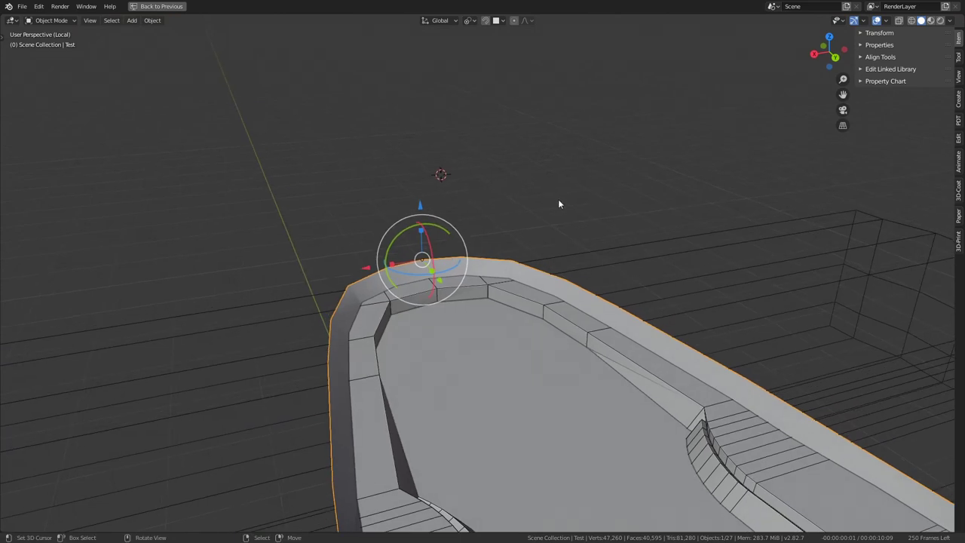
mouse_move(558, 199)
middle_down()
mouse_move(469, 268)
mouse_move(547, 323)
mouse_move(561, 264)
mouse_move(532, 198)
mouse_move(495, 319)
middle_up()
- Edit Cube.031 and edge-slide a loop across the rim toward the nose
click(495, 319)
key(Tab)
mouse_move(540, 250)
middle_down()
mouse_move(483, 235)
mouse_move(500, 186)
mouse_move(503, 126)
mouse_move(514, 251)
mouse_move(505, 237)
middle_up()
alt+click(513, 250)
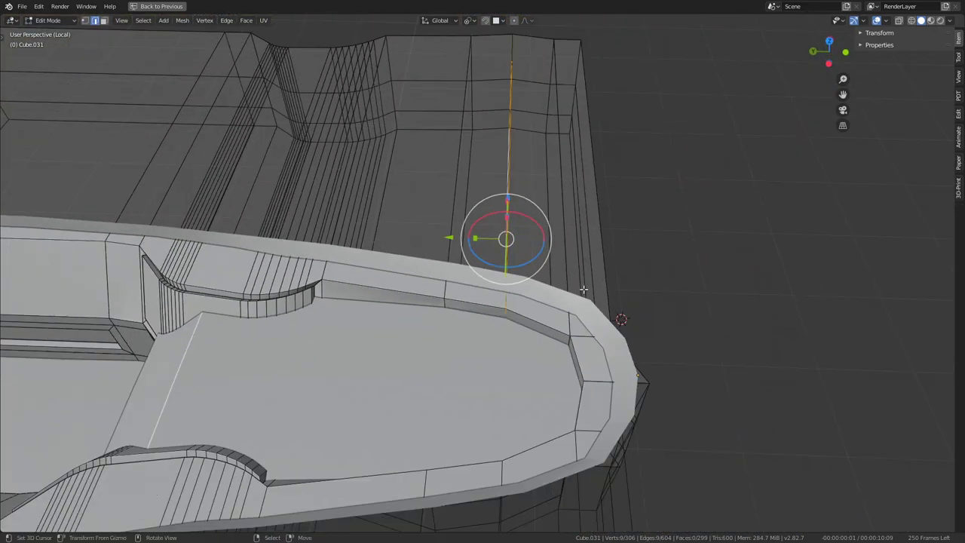
key(g)
key(g)
click(506, 237)
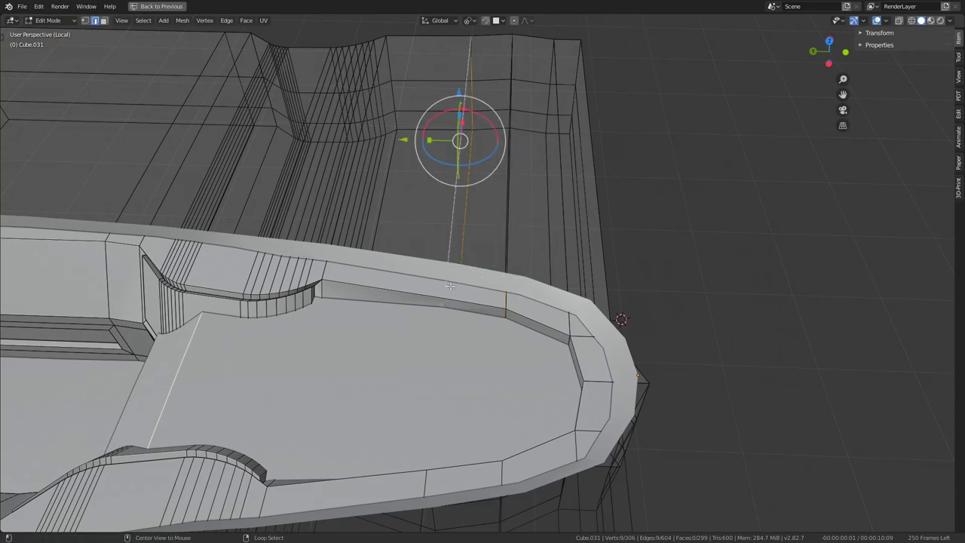
key(g)
key(g)
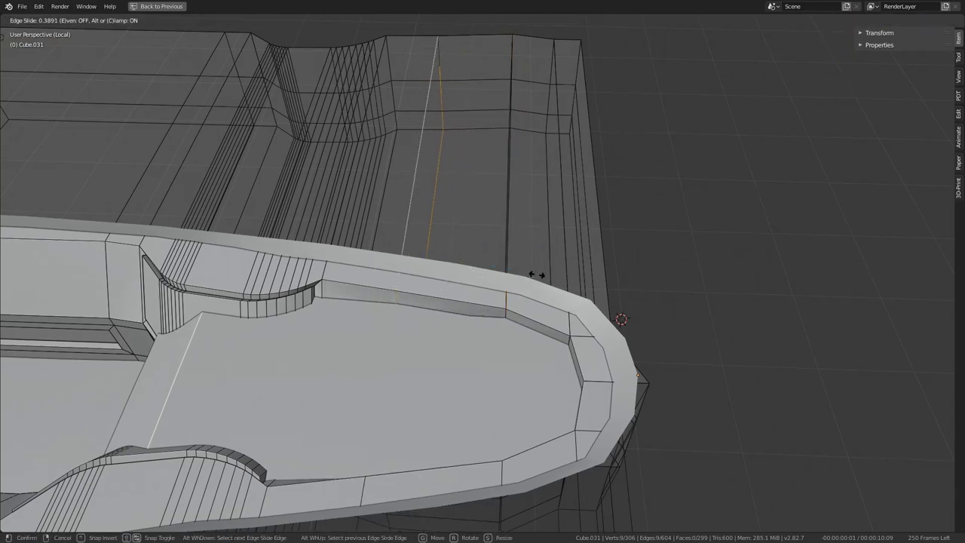
click(537, 275)
- Re-slide the selected rim loop from a top-down close-up
mouse_move(537, 274)
middle_down()
mouse_move(521, 194)
mouse_move(530, 104)
mouse_move(515, 245)
mouse_move(468, 184)
middle_up()
scroll(511, 268, up, 2)
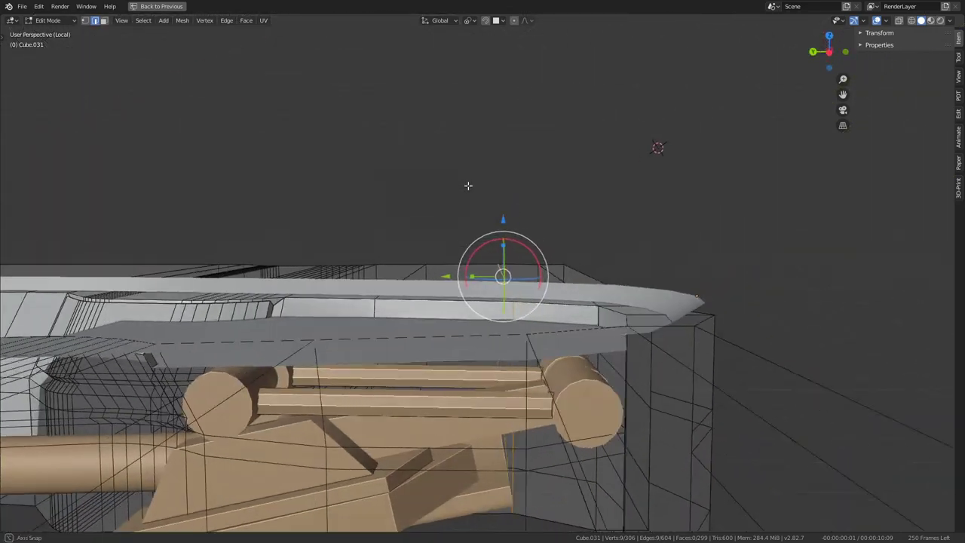
key(g)
key(g)
mouse_move(548, 233)
middle_down()
mouse_move(513, 233)
mouse_move(552, 327)
mouse_move(607, 250)
mouse_move(642, 234)
mouse_move(704, 231)
middle_up()
key(Escape)
key(g)
key(g)
click(528, 332)
- Subdivide a ring of rim edges once and slide the new loop to factor -0.763
ctrl+alt+click(568, 294)
mouse_move(569, 293)
middle_down()
mouse_move(642, 276)
mouse_move(841, 289)
middle_up()
key(q)
click(643, 280)
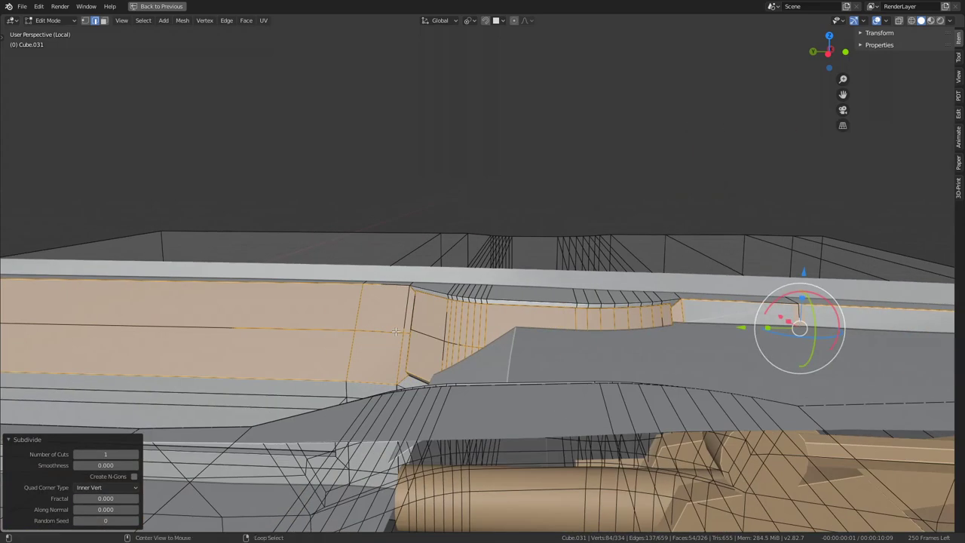
middle_drag(396, 332, 483, 323)
alt+click(482, 323)
key(g)
key(g)
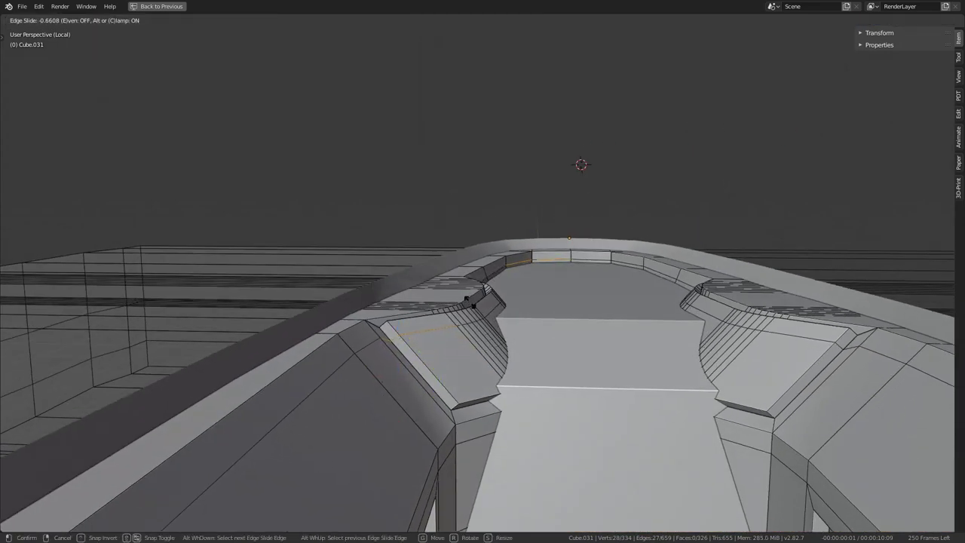
click(463, 293)
mouse_move(463, 292)
middle_down()
mouse_move(457, 283)
mouse_move(526, 286)
middle_up()
key(Tab)
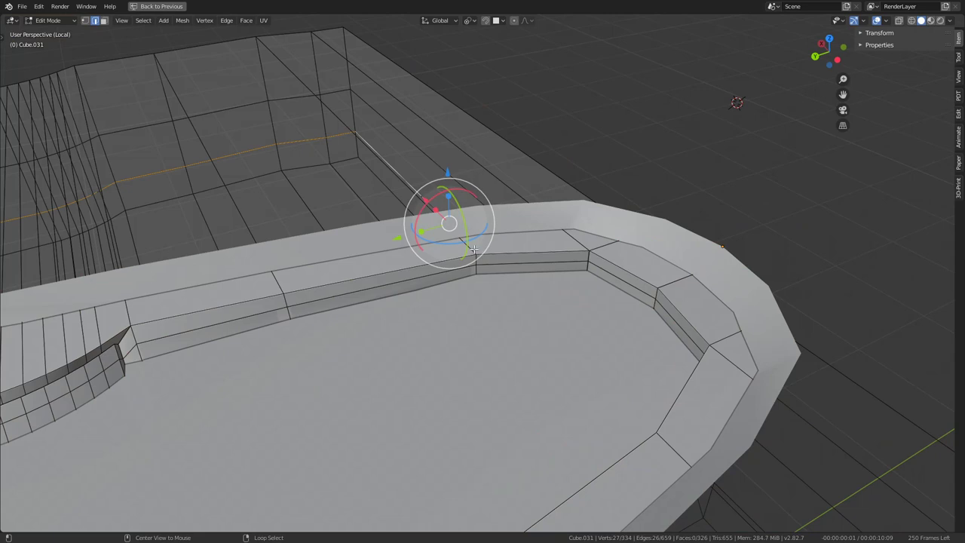
- Bevel the selected rim edges with a smaller width
key(ctrl+e)
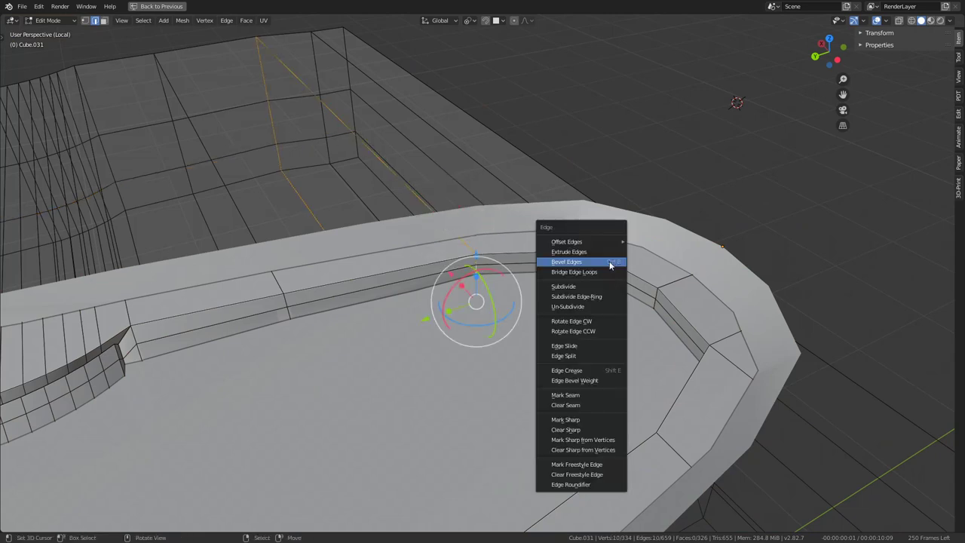
click(609, 261)
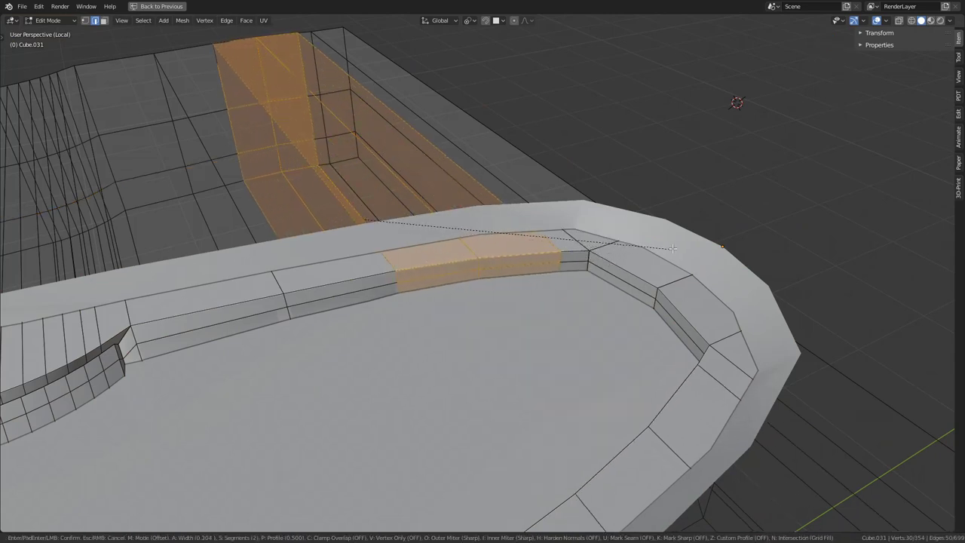
click(641, 249)
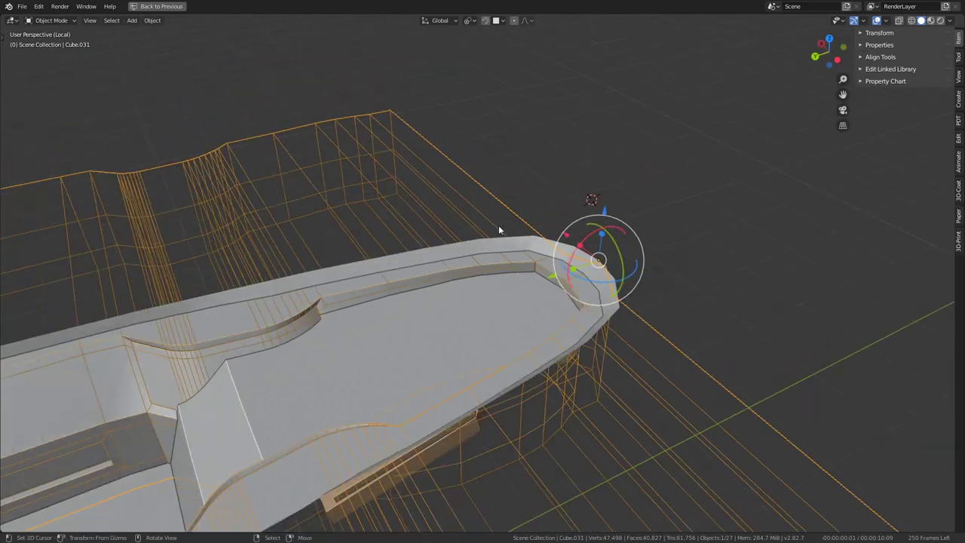
middle_drag(499, 230, 480, 243)
- Try Bridge Edge Loops on a nose rim edge, then undo it
key(Tab)
scroll(480, 243, up, 3)
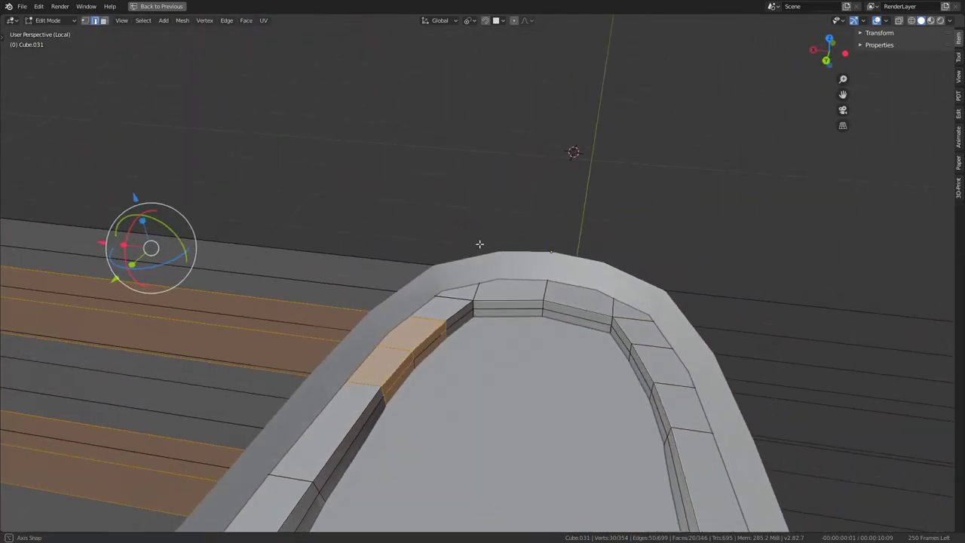
click(456, 313)
middle_drag(457, 313, 546, 321)
key(ctrl+e)
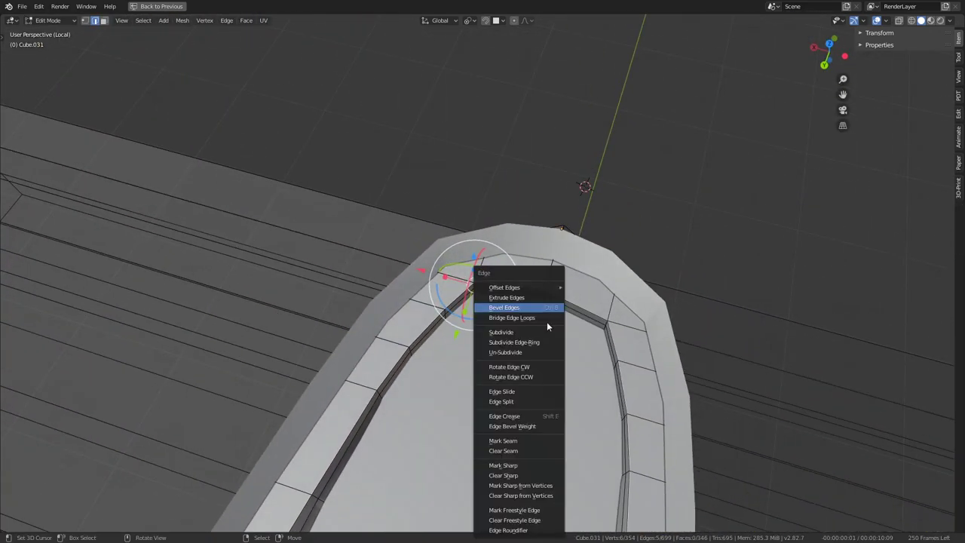
click(549, 319)
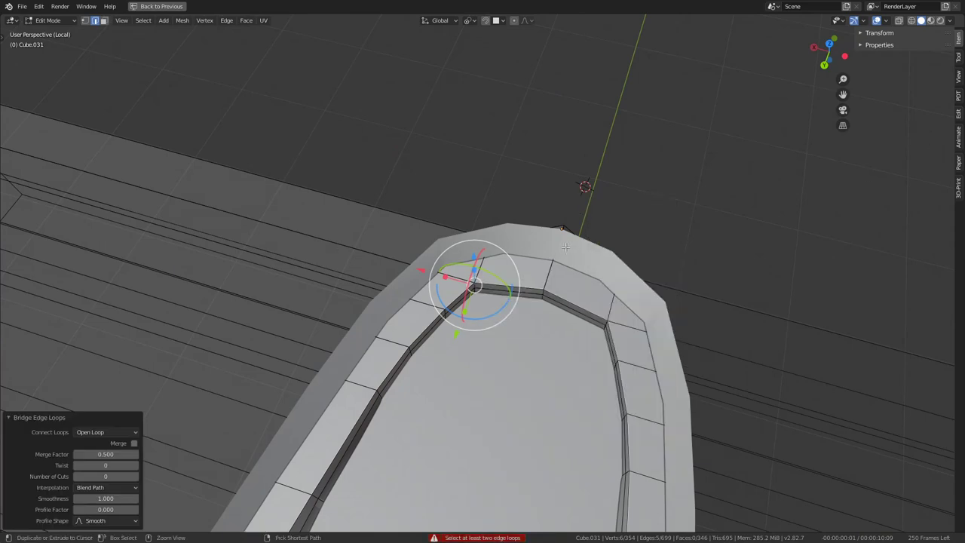
key(ctrl+z)
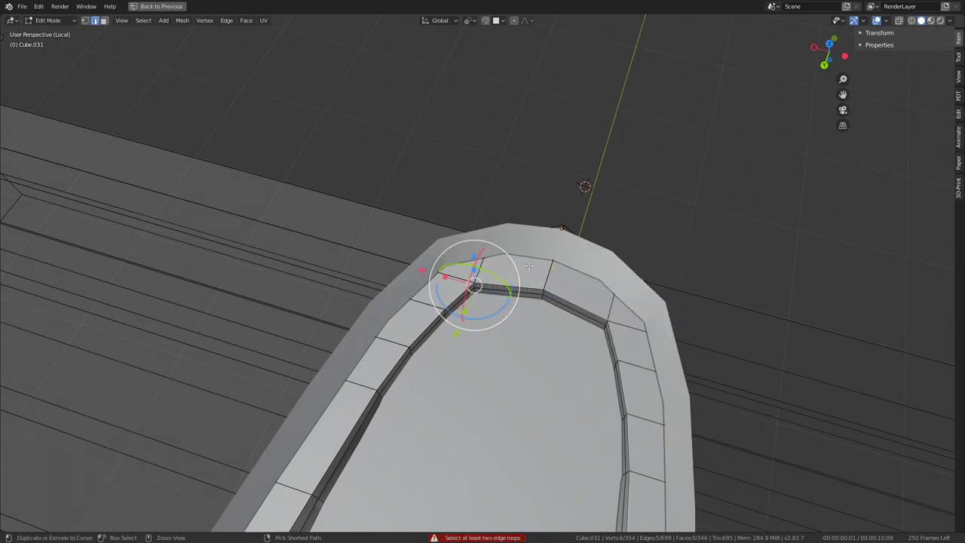
- Bevel the rim edge seen from inside the nose and check it in Object Mode
mouse_move(529, 266)
middle_down()
mouse_move(417, 220)
mouse_move(474, 276)
middle_up()
key(ctrl+e)
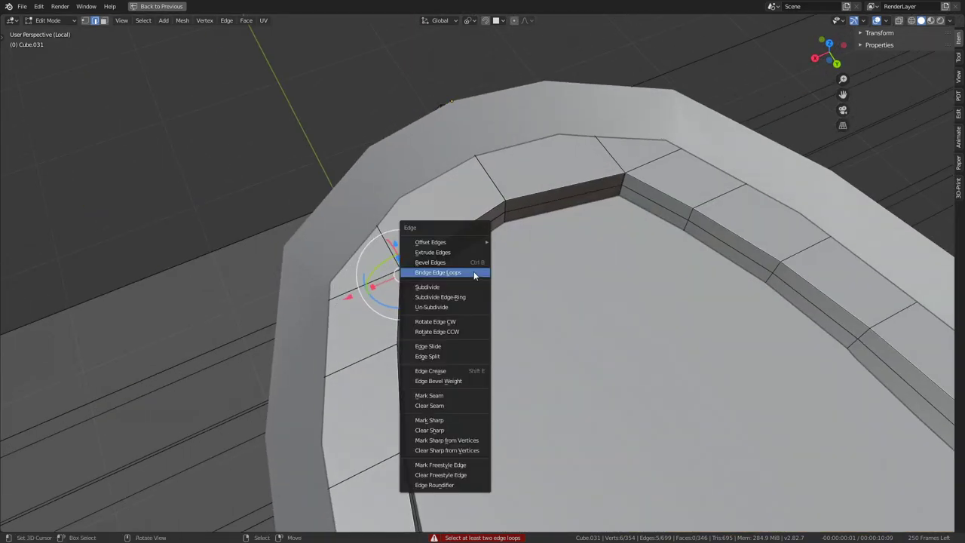
click(469, 261)
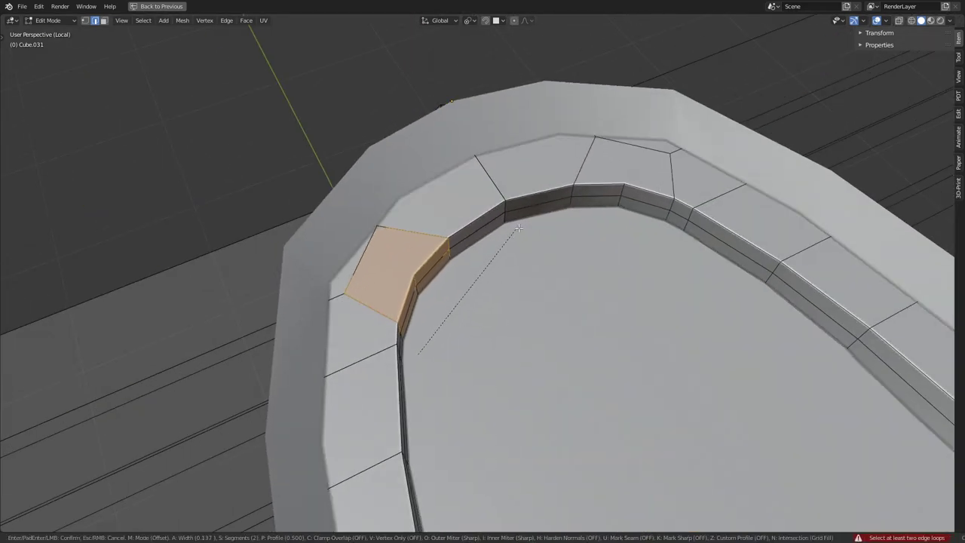
click(511, 239)
key(Tab)
mouse_move(511, 238)
middle_down()
mouse_move(532, 280)
mouse_move(438, 268)
mouse_move(488, 261)
mouse_move(386, 267)
mouse_move(386, 231)
mouse_move(427, 302)
mouse_move(479, 279)
mouse_move(382, 244)
middle_up()
- Extrude the rim geometry, edge-slide the inner rim loop, then return to Object Mode
key(Tab)
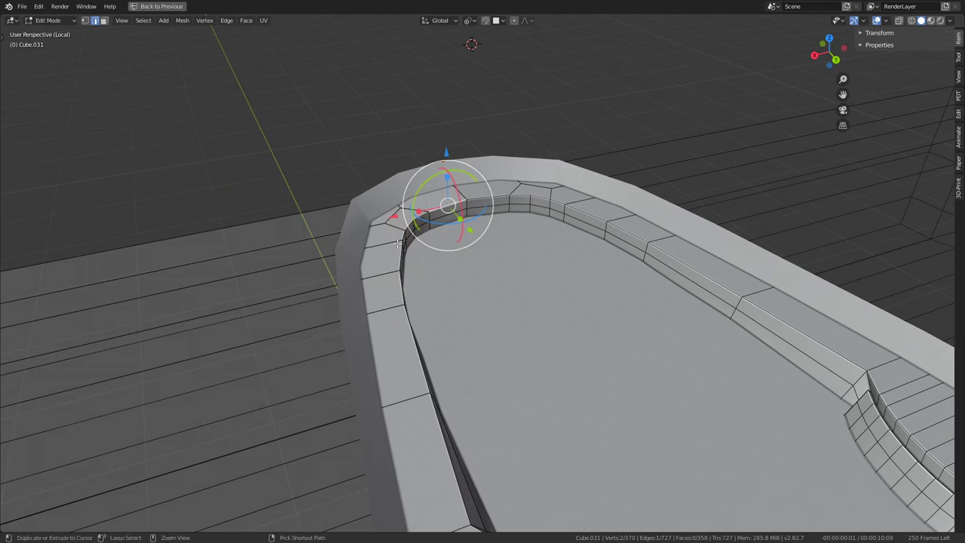
ctrl+click(403, 342)
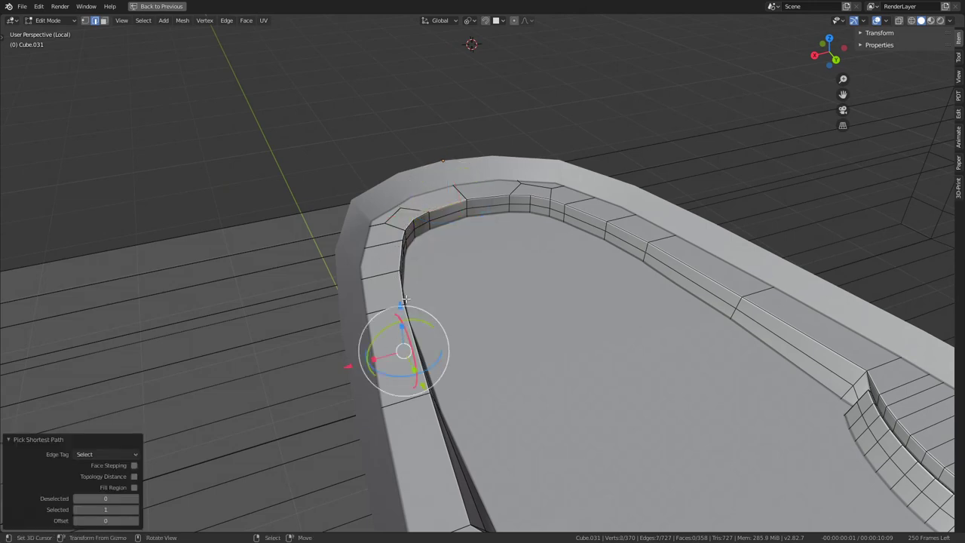
mouse_move(408, 347)
middle_down()
mouse_move(366, 269)
mouse_move(463, 224)
middle_up()
ctrl+click(396, 243)
key(g)
key(g)
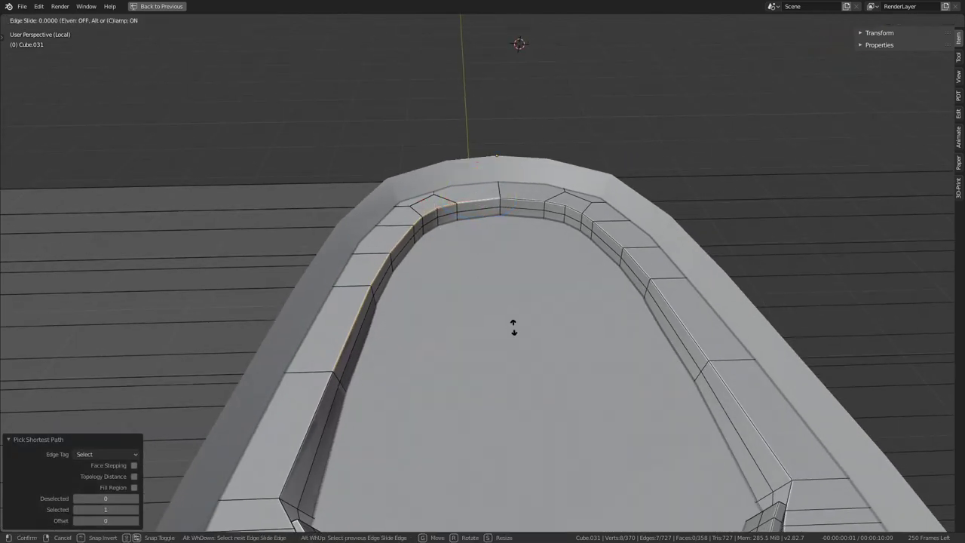
right_click(516, 331)
key(g)
key(g)
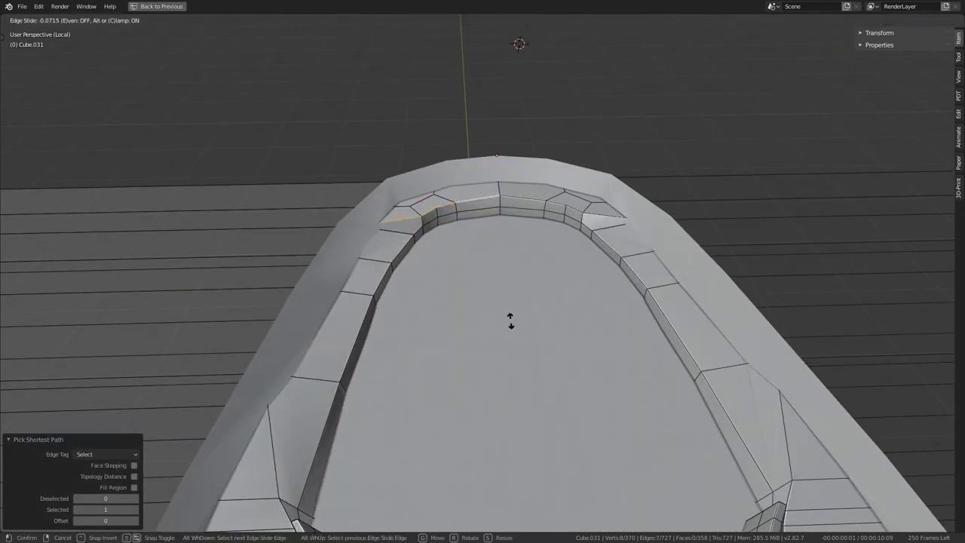
click(498, 285)
mouse_move(455, 177)
middle_down()
mouse_move(506, 256)
mouse_move(463, 238)
middle_up()
key(Tab)
key(a)
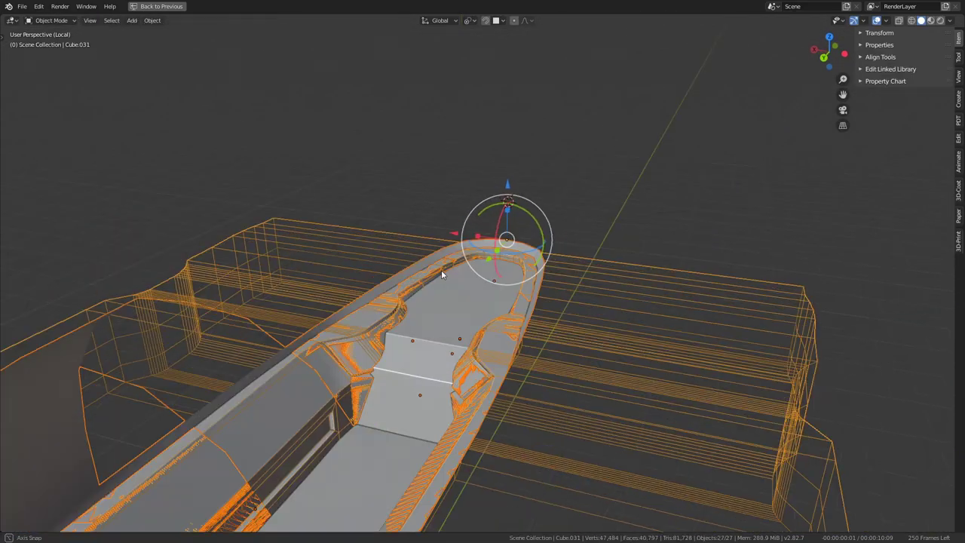
- Deselect everything, switch to camera view and zoom out
key(alt+a)
mouse_move(441, 270)
middle_down()
mouse_move(539, 306)
mouse_move(497, 272)
middle_up()
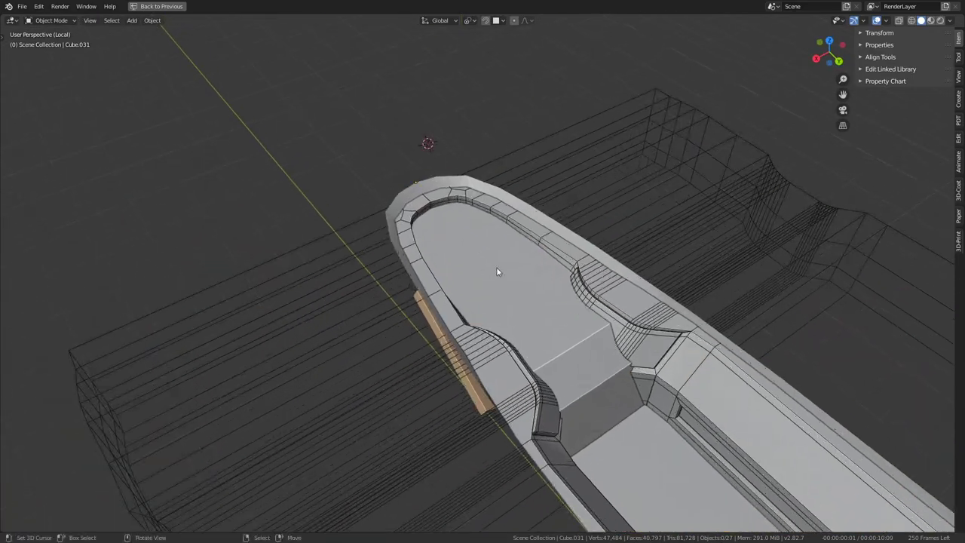
key(KP_0)
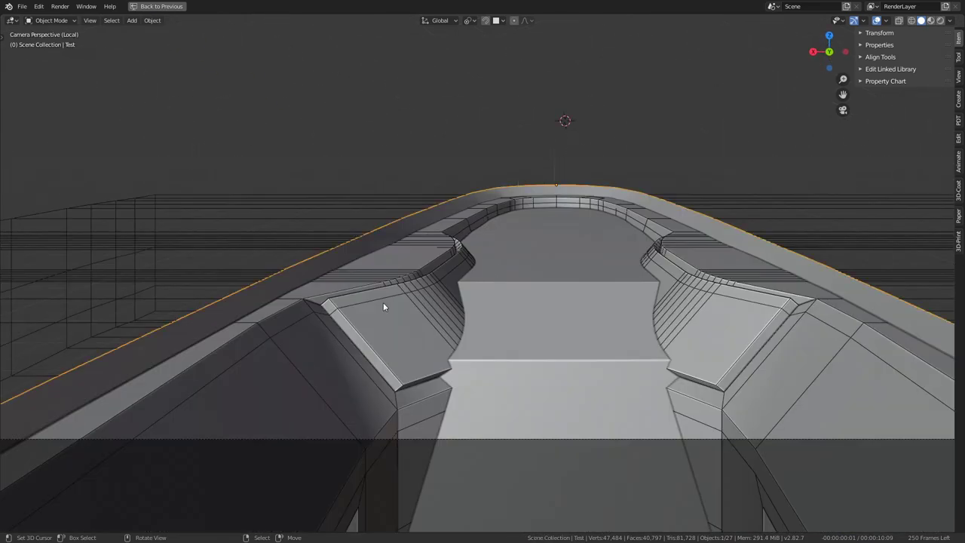
scroll(515, 264, down, 2)
scroll(533, 256, down, 2)
scroll(603, 196, down, 1)
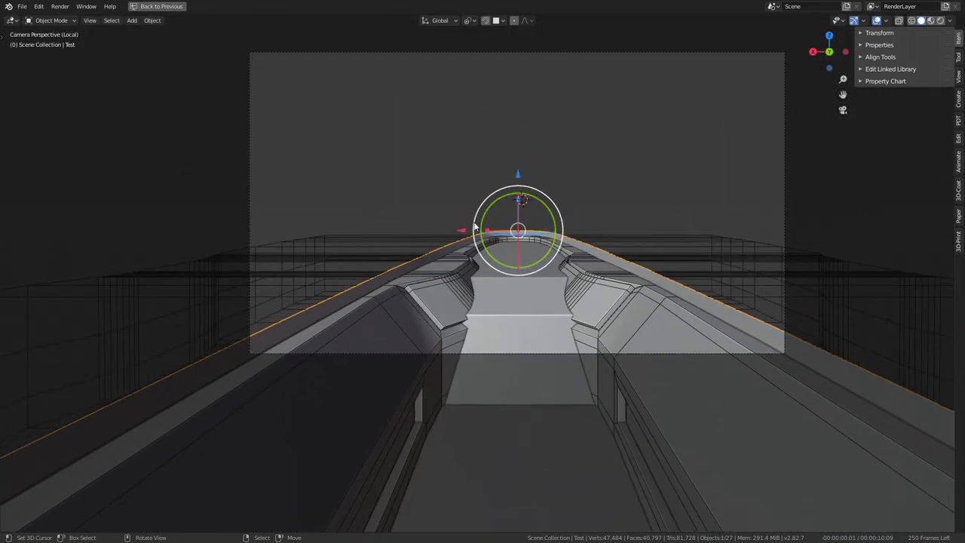
- Restore the multi-panel Shading layout and hide the right view's Transform panel
key(ctrl+space)
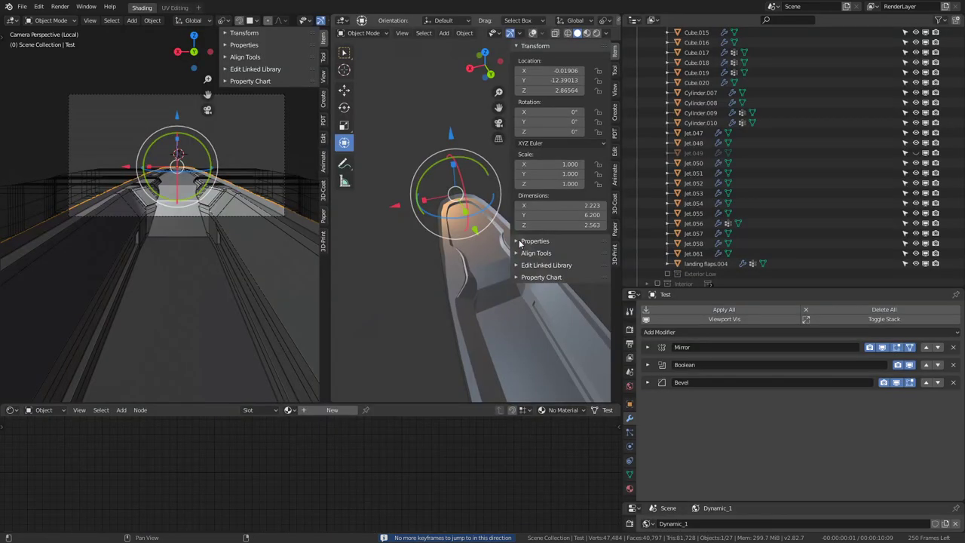
scroll(485, 246, up, 2)
scroll(485, 246, up, 2)
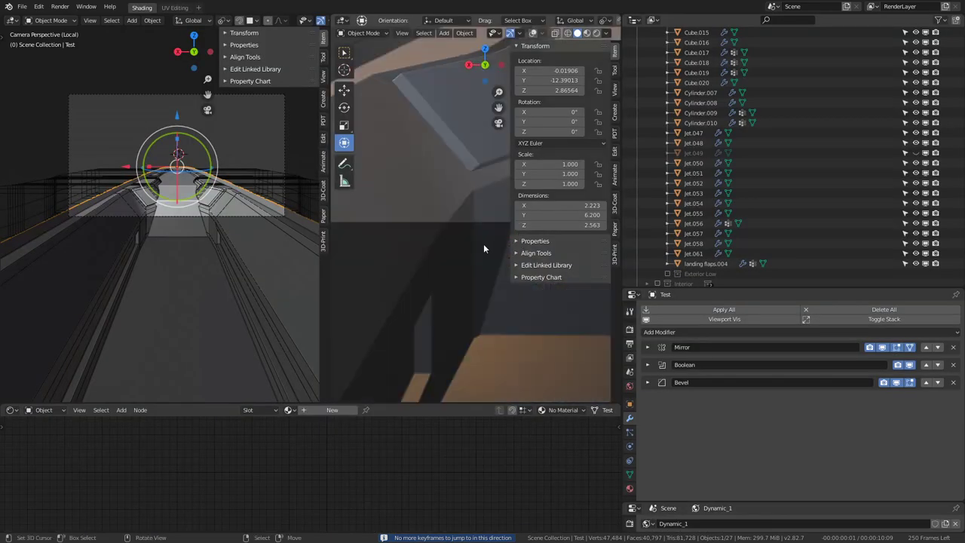
mouse_move(485, 247)
middle_down()
mouse_move(490, 139)
mouse_move(385, 236)
mouse_move(402, 250)
mouse_move(526, 149)
middle_up()
click(518, 49)
- Scroll the outliner and collapse the Exterior High collection's object list
mouse_move(493, 210)
middle_down()
mouse_move(472, 242)
mouse_move(454, 231)
mouse_move(586, 209)
middle_up()
scroll(754, 145, down, 3)
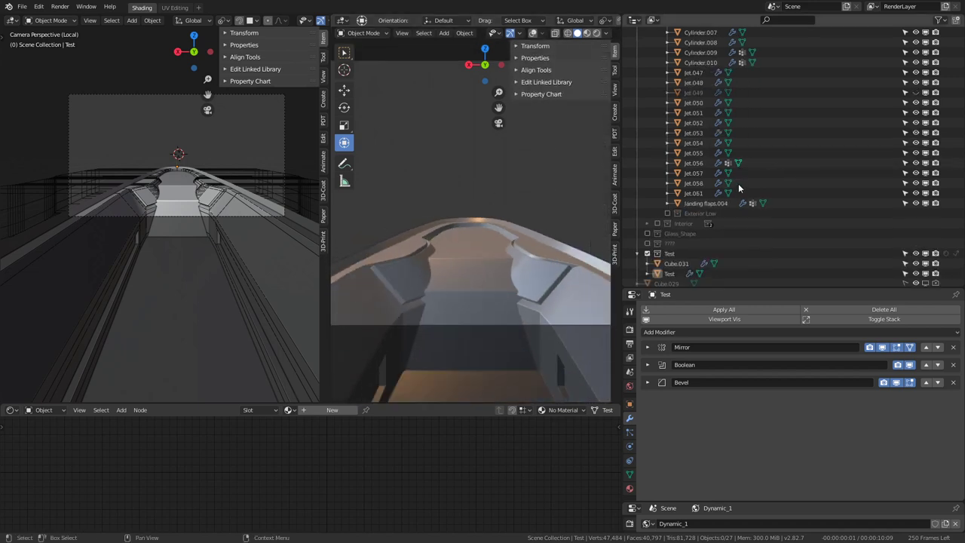
scroll(755, 215, down, 2)
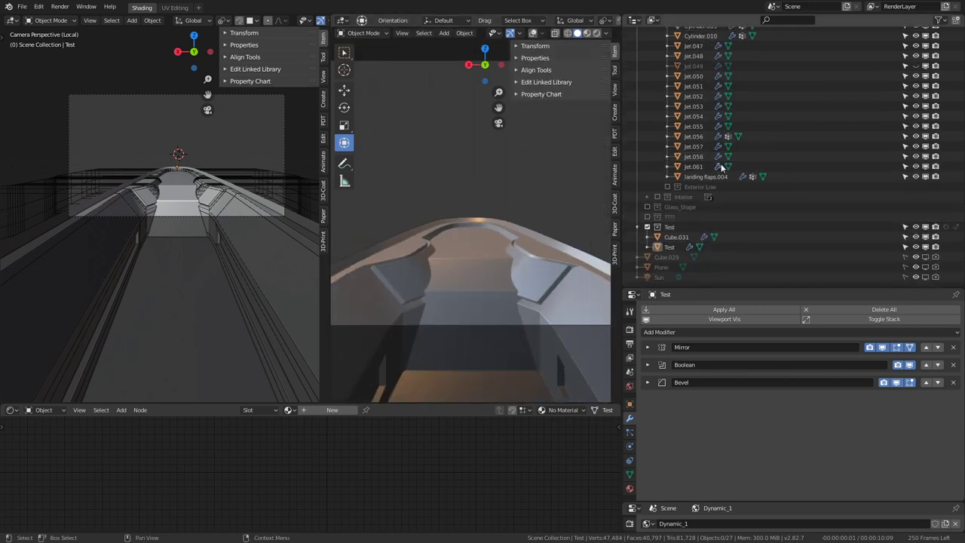
scroll(890, 104, up, 5)
scroll(895, 96, up, 4)
scroll(894, 95, up, 1)
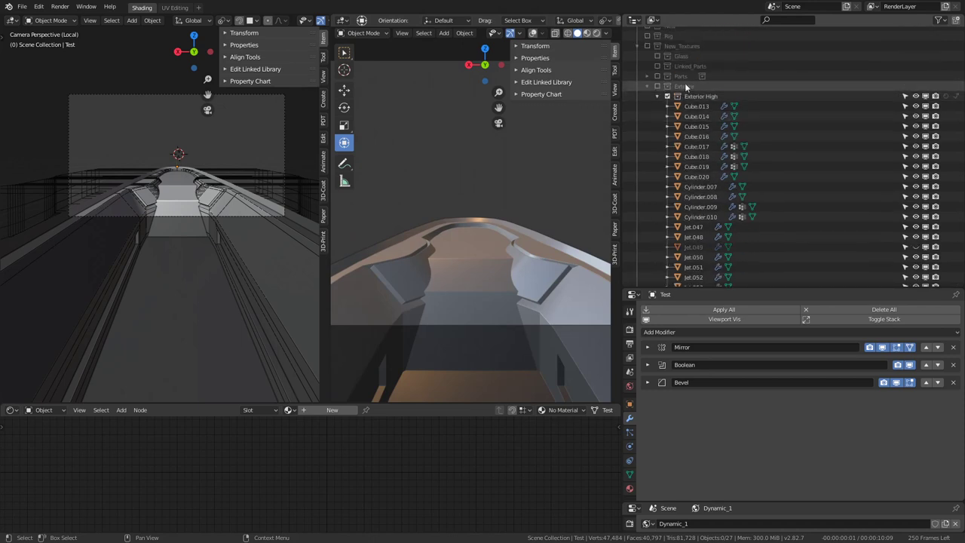
click(658, 97)
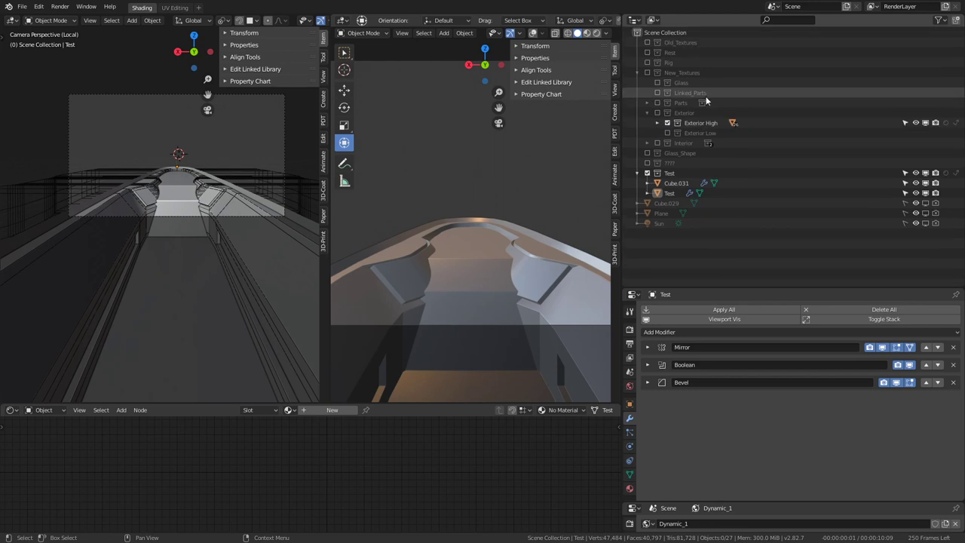
- Show Interior Low and briefly toggle Interior High in the Outliner
click(468, 191)
mouse_move(469, 191)
middle_down()
mouse_move(613, 202)
mouse_move(341, 195)
mouse_move(543, 283)
mouse_move(428, 188)
middle_up()
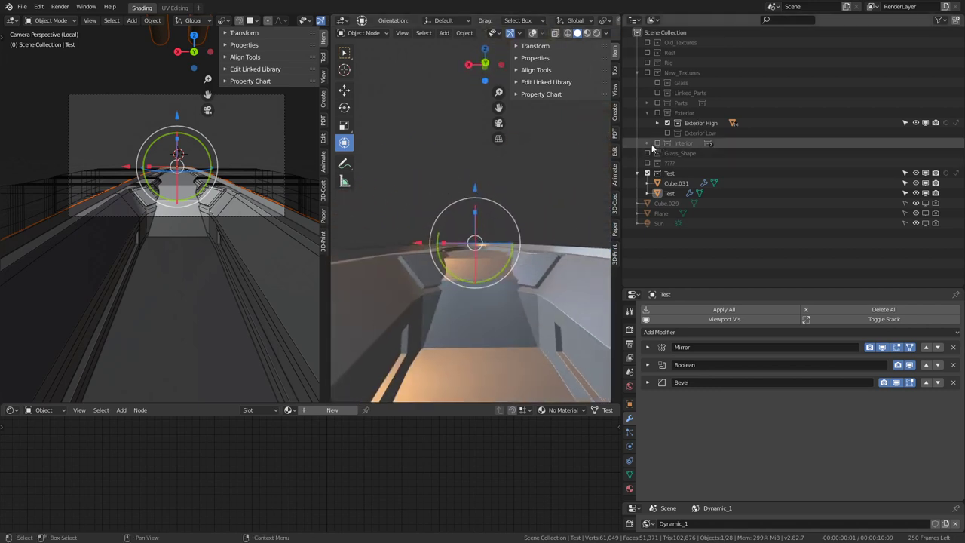
click(667, 163)
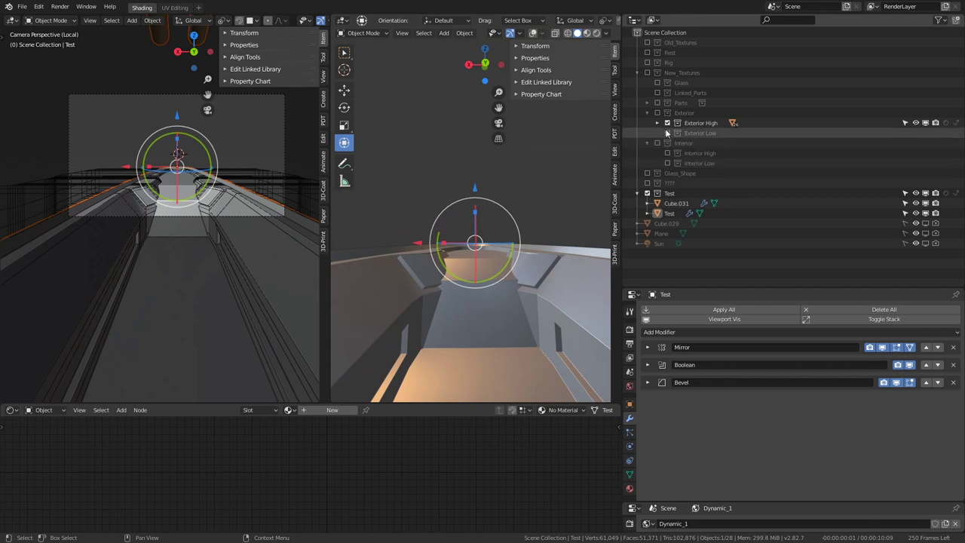
click(668, 153)
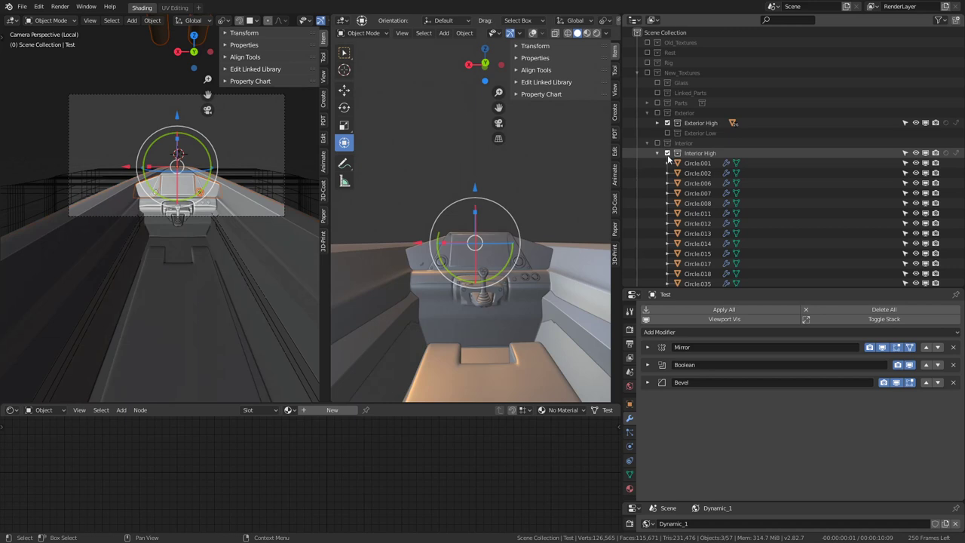
click(668, 153)
mouse_move(429, 153)
middle_down()
mouse_move(510, 185)
mouse_move(496, 247)
mouse_move(537, 179)
mouse_move(564, 249)
mouse_move(528, 259)
mouse_move(491, 204)
mouse_move(510, 186)
middle_up()
- Compare Exterior High and Exterior Low, leaving Exterior High shown and Exterior Low hidden
click(667, 123)
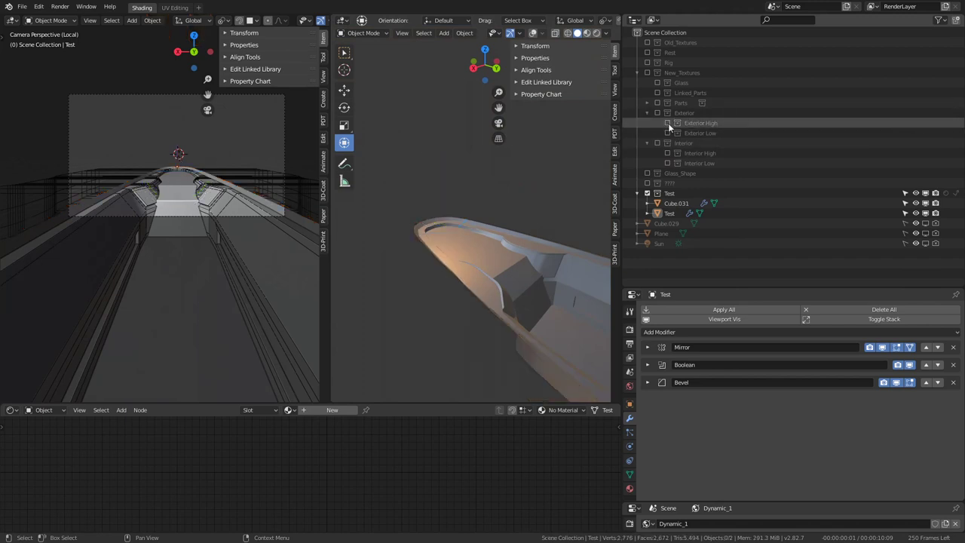
click(668, 123)
click(667, 133)
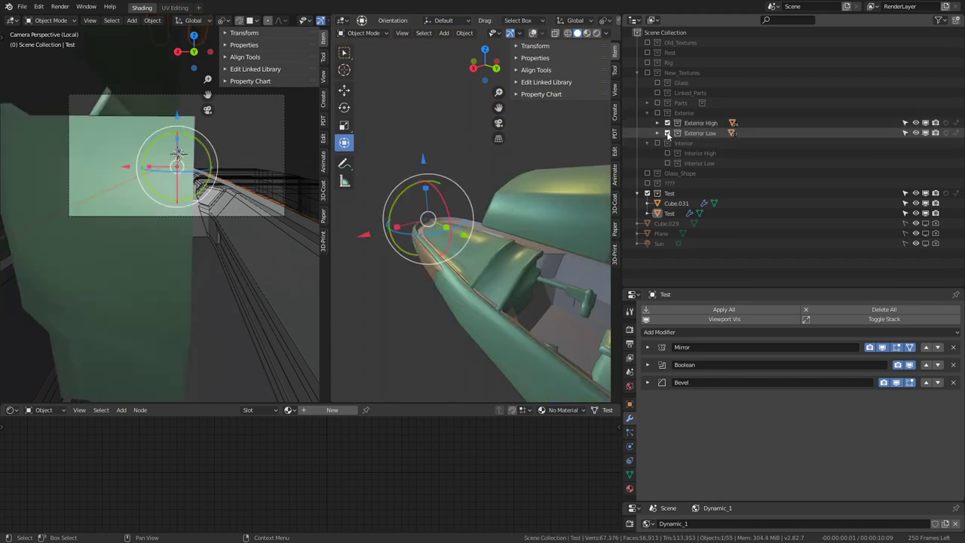
click(668, 133)
click(668, 133)
middle_drag(528, 234, 593, 223)
click(668, 123)
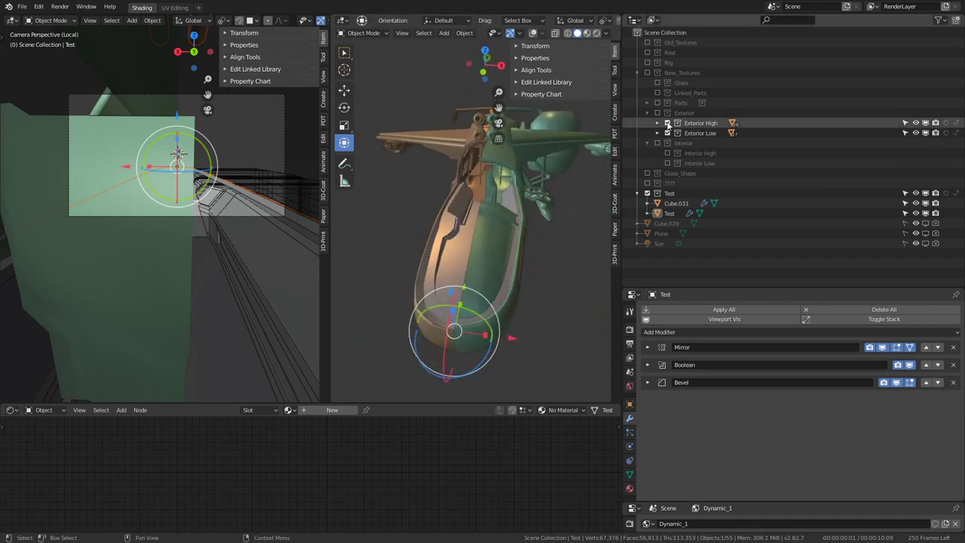
click(668, 123)
click(668, 133)
click(668, 133)
click(668, 133)
mouse_move(532, 215)
middle_down()
mouse_move(493, 183)
mouse_move(516, 169)
mouse_move(538, 183)
mouse_move(513, 192)
mouse_move(493, 154)
mouse_move(511, 163)
mouse_move(462, 189)
mouse_move(487, 278)
mouse_move(503, 249)
mouse_move(513, 296)
mouse_move(456, 293)
mouse_move(493, 262)
mouse_move(428, 279)
mouse_move(420, 269)
mouse_move(506, 261)
mouse_move(511, 327)
mouse_move(560, 246)
mouse_move(473, 233)
mouse_move(436, 184)
mouse_move(446, 213)
mouse_move(508, 250)
mouse_move(528, 241)
middle_up()
- Select Test, enter Edit Mode, and toggle Test and Cube.031 visibility off and on
click(505, 276)
key(Tab)
key(Tab)
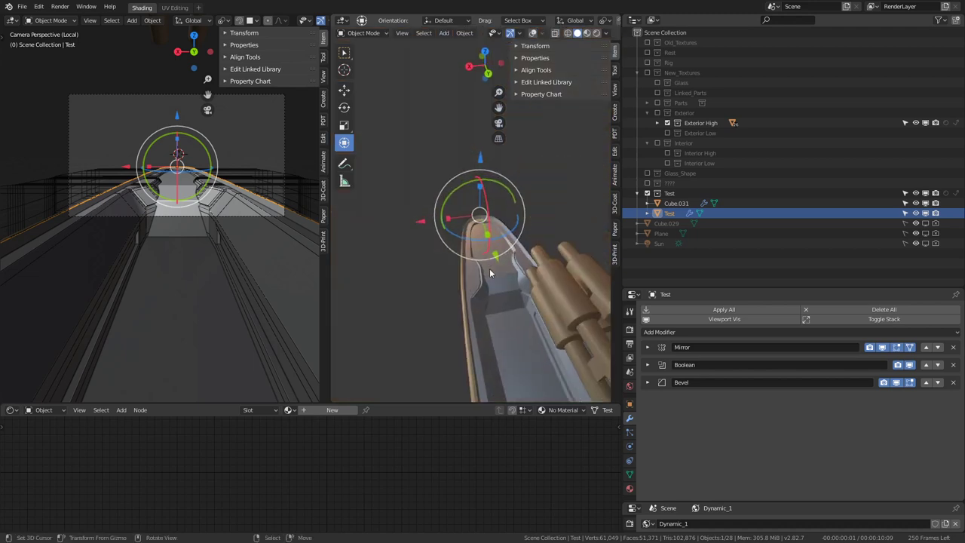
click(916, 213)
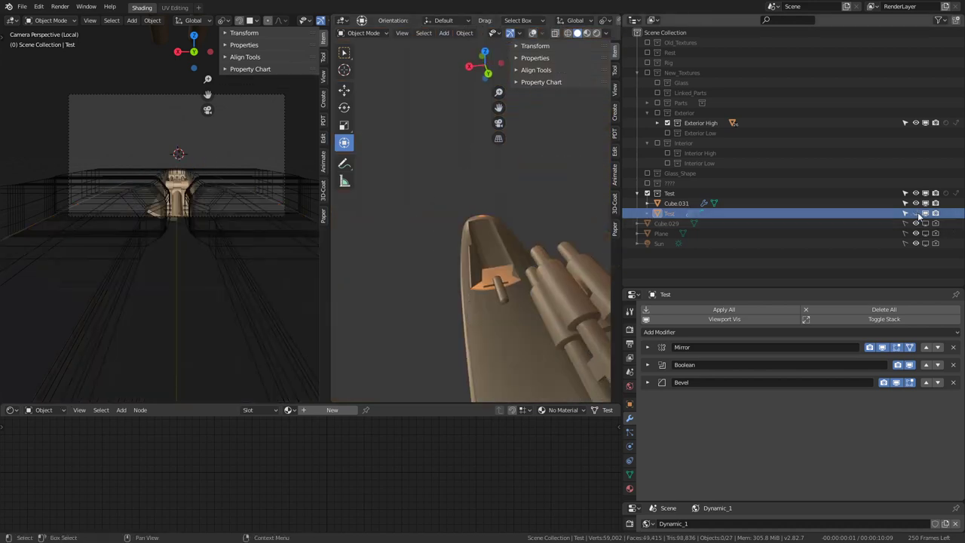
click(916, 213)
click(916, 203)
click(916, 203)
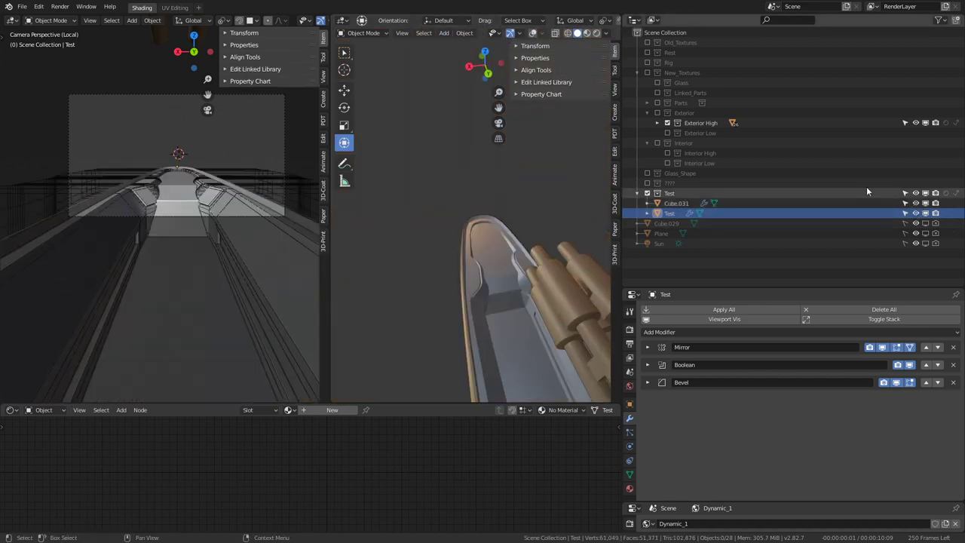
- Show the Glass collection and reposition the camera over the cockpit
click(658, 82)
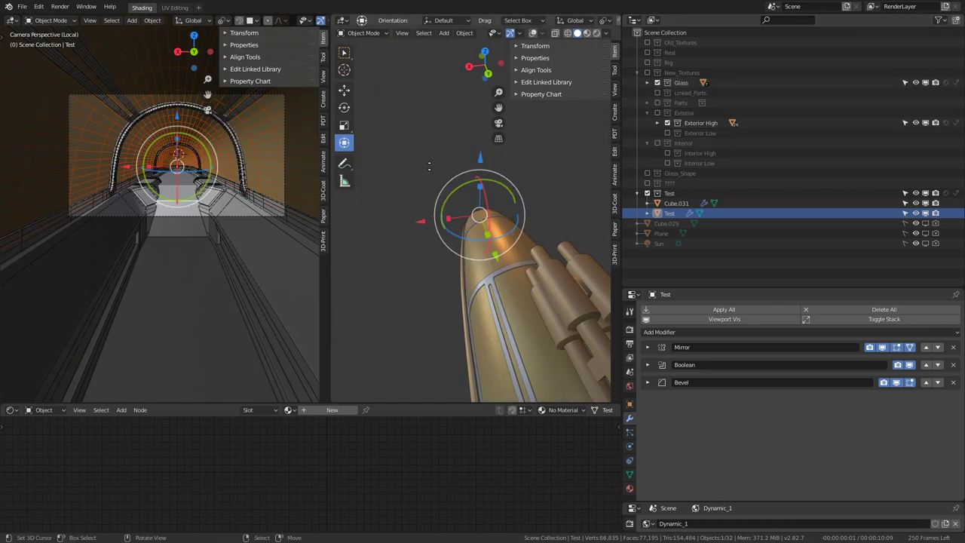
middle_drag(429, 166, 534, 166)
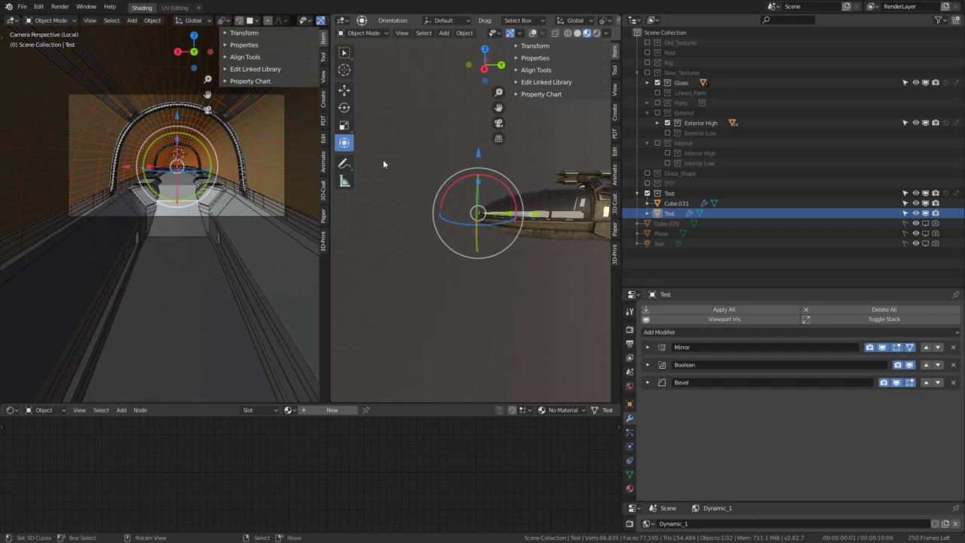
mouse_move(383, 164)
middle_down()
mouse_move(545, 240)
mouse_move(417, 161)
mouse_move(350, 145)
mouse_move(337, 126)
middle_up()
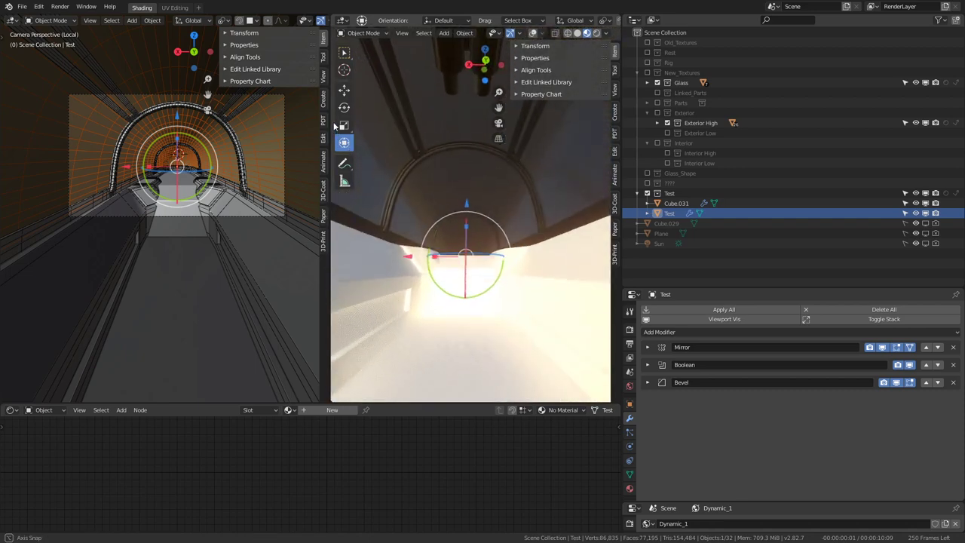
key(g)
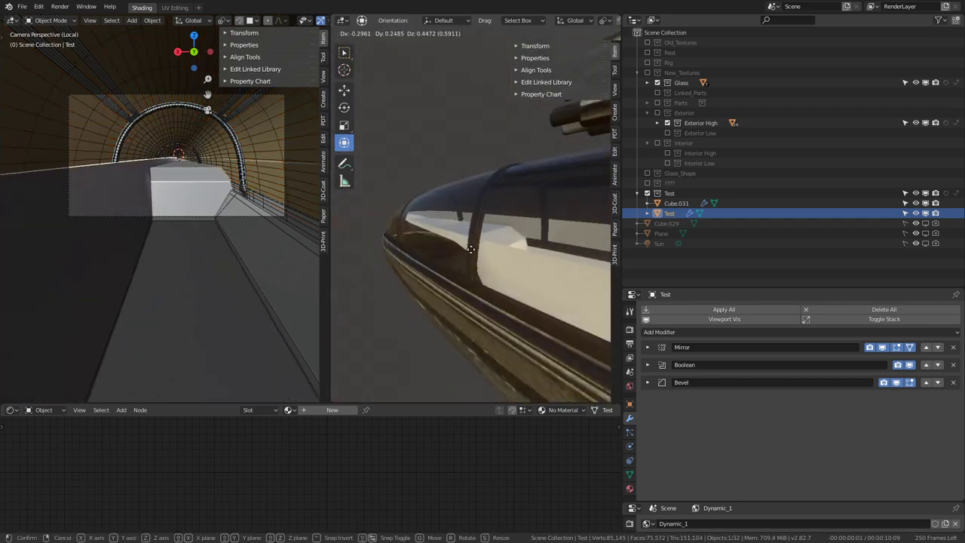
click(524, 286)
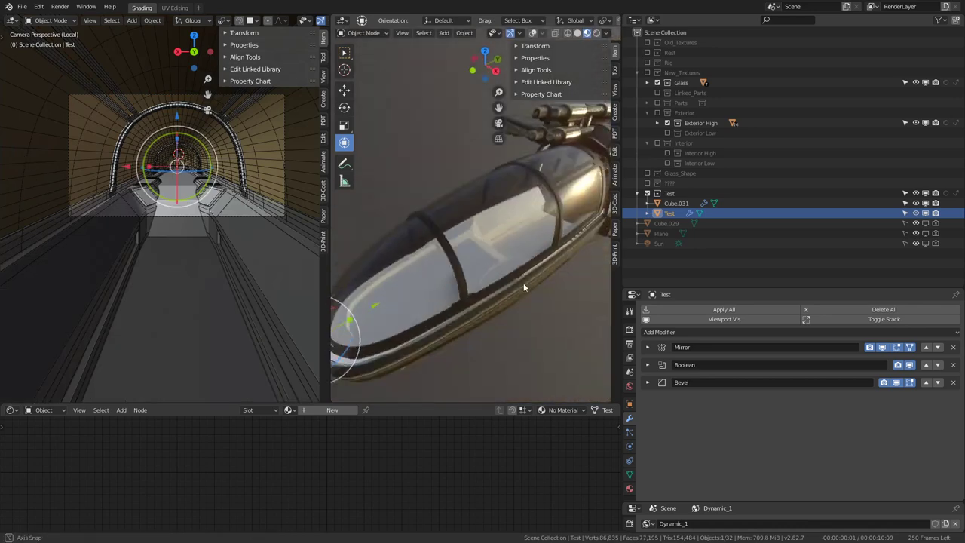
key(g)
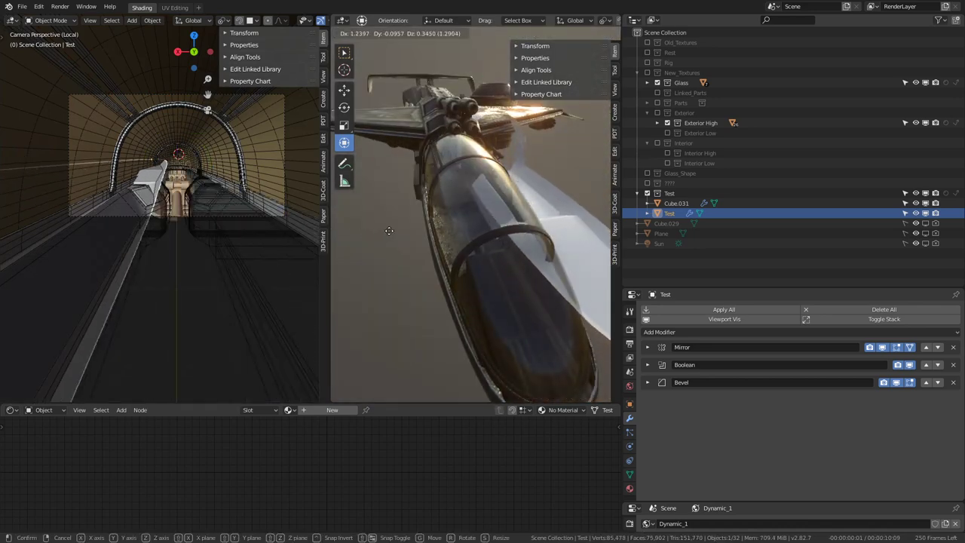
click(552, 218)
mouse_move(552, 219)
middle_down()
mouse_move(498, 235)
mouse_move(489, 201)
mouse_move(461, 230)
mouse_move(495, 208)
mouse_move(483, 202)
middle_up()
click(491, 211)
scroll(487, 203, down, 3)
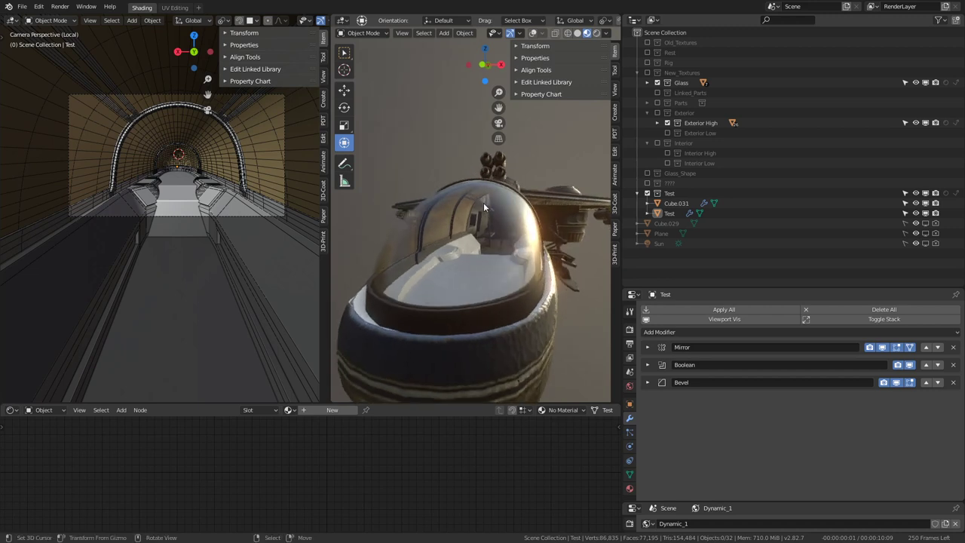
- Give the Test mesh a new Material.005 and zoom the right view into the cockpit
click(630, 488)
click(802, 353)
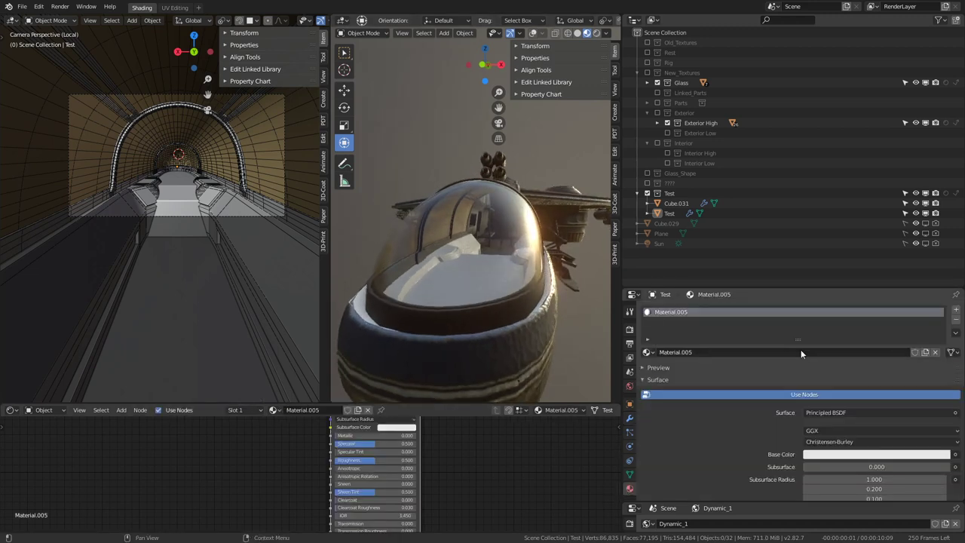
middle_drag(537, 466, 498, 493)
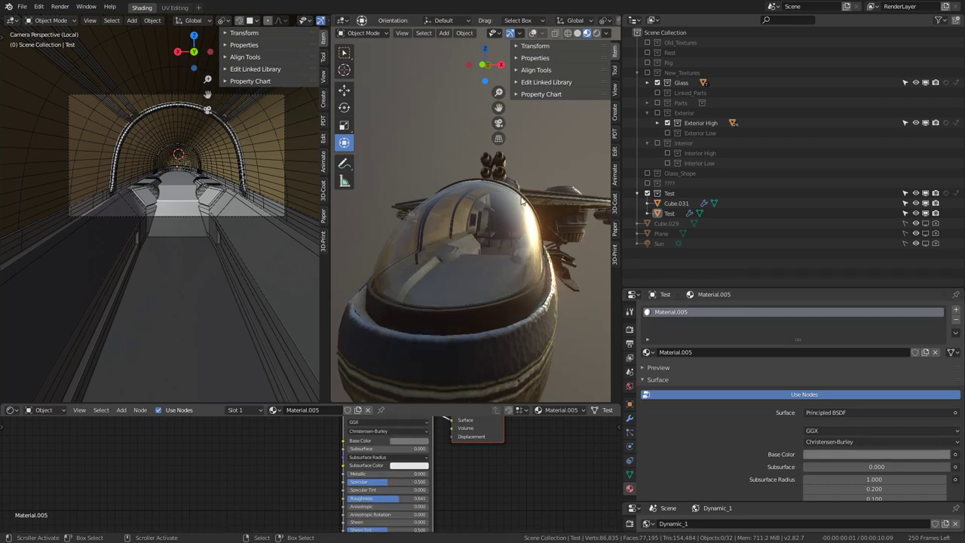
scroll(501, 186, up, 3)
scroll(466, 193, up, 4)
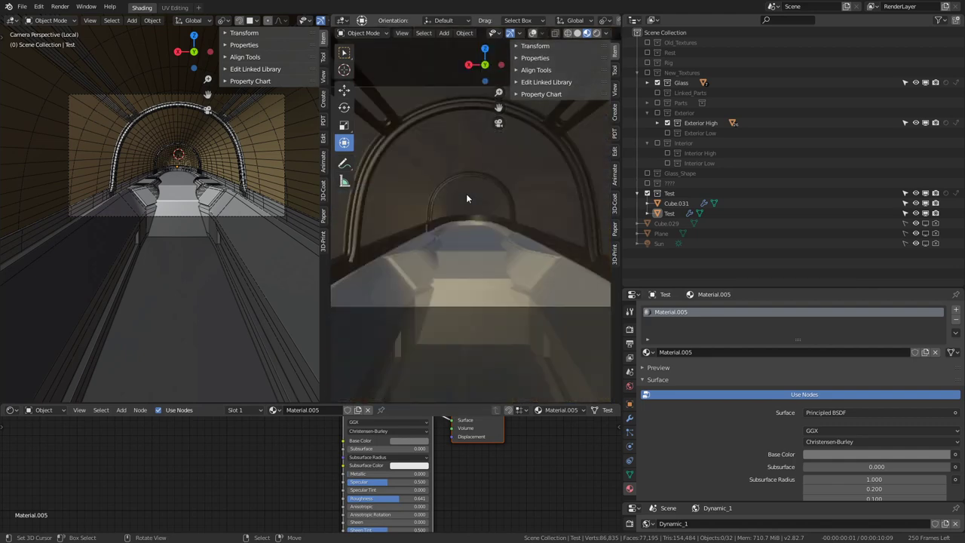
scroll(462, 198, up, 2)
scroll(453, 203, up, 1)
- Maximize the right 3D view and orbit through the cockpit toward the arch
key(ctrl+space)
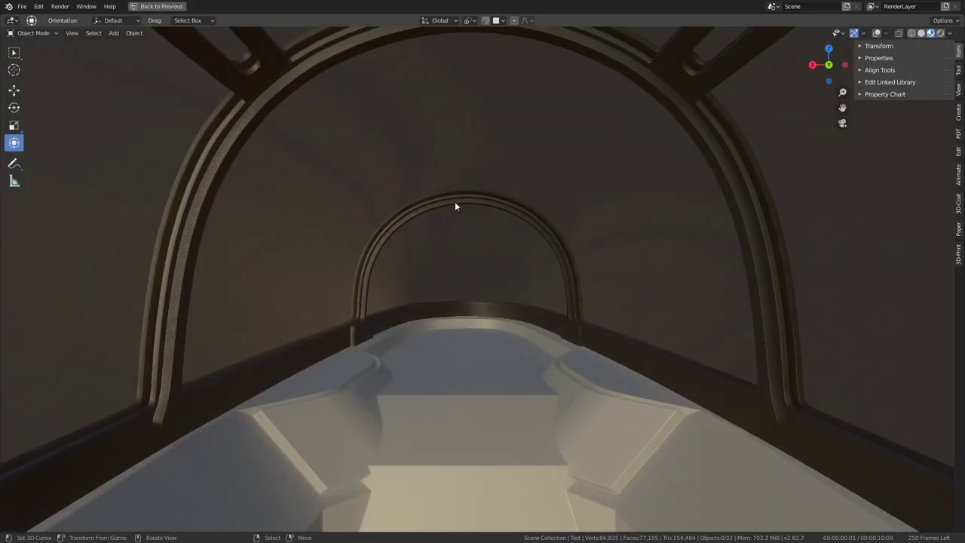
mouse_move(455, 202)
middle_down()
mouse_move(621, 238)
mouse_move(679, 236)
middle_up()
scroll(656, 226, up, 3)
scroll(602, 200, up, 2)
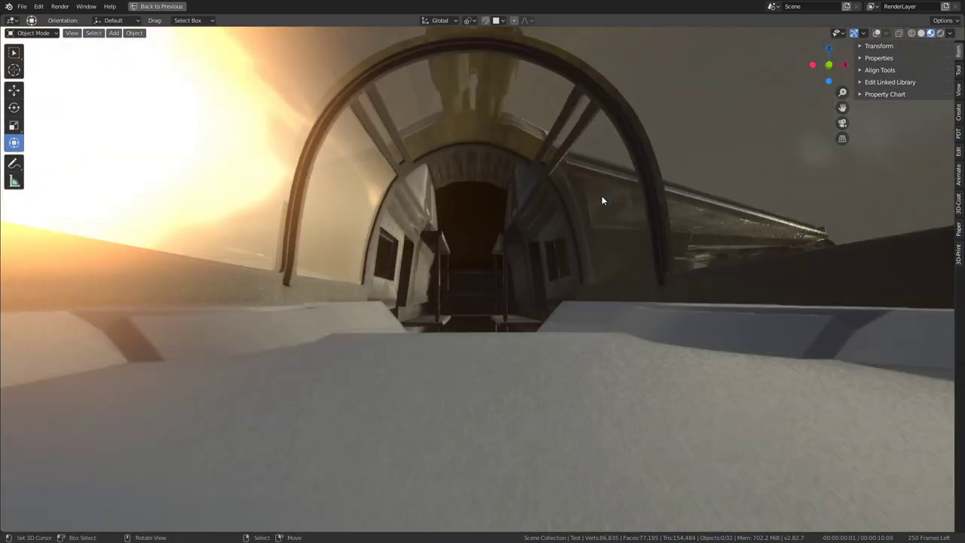
mouse_move(602, 200)
middle_down()
mouse_move(559, 220)
mouse_move(389, 222)
mouse_move(372, 173)
mouse_move(416, 185)
mouse_move(369, 237)
mouse_move(403, 224)
mouse_move(402, 191)
mouse_move(425, 205)
mouse_move(438, 254)
mouse_move(437, 350)
mouse_move(336, 327)
mouse_move(349, 242)
mouse_move(473, 319)
mouse_move(554, 280)
mouse_move(618, 275)
middle_up()
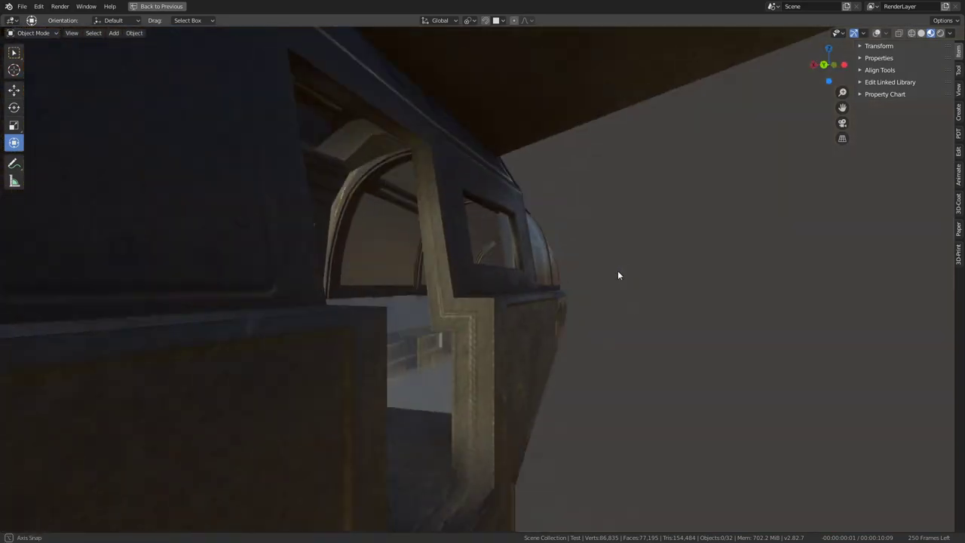
- Zoom around the cockpit, then restore the Shading layout and orbit the left view
scroll(625, 270, up, 2)
scroll(530, 242, up, 1)
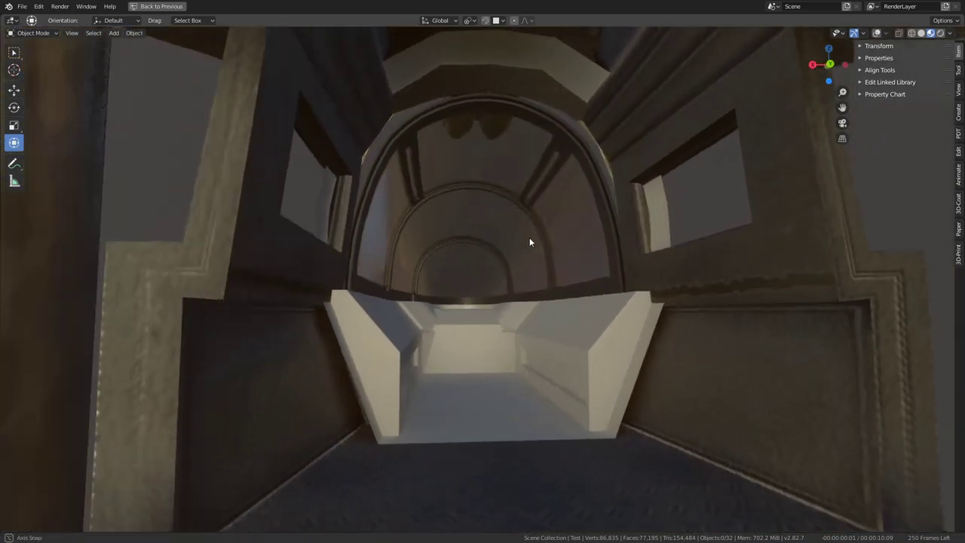
scroll(536, 236, up, 3)
scroll(532, 240, down, 3)
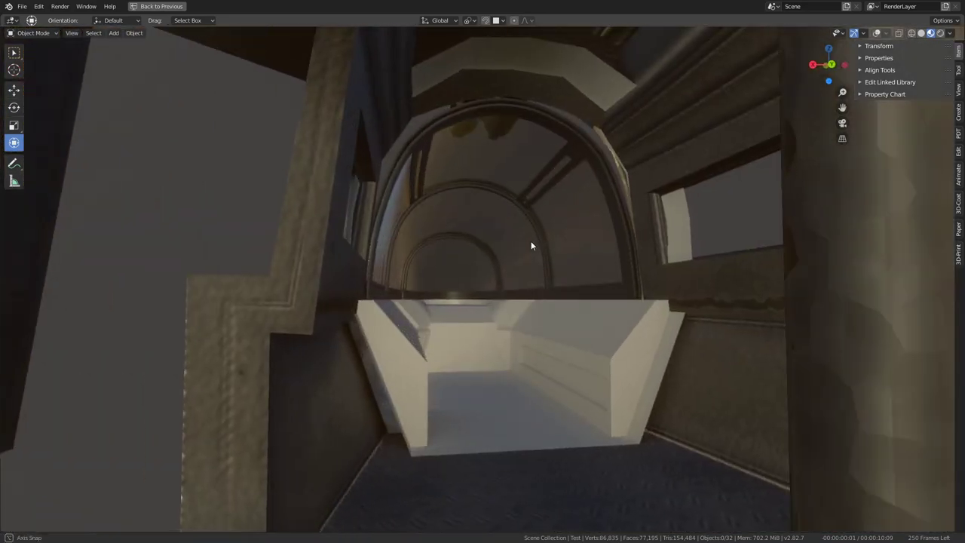
scroll(531, 240, down, 2)
scroll(522, 233, down, 1)
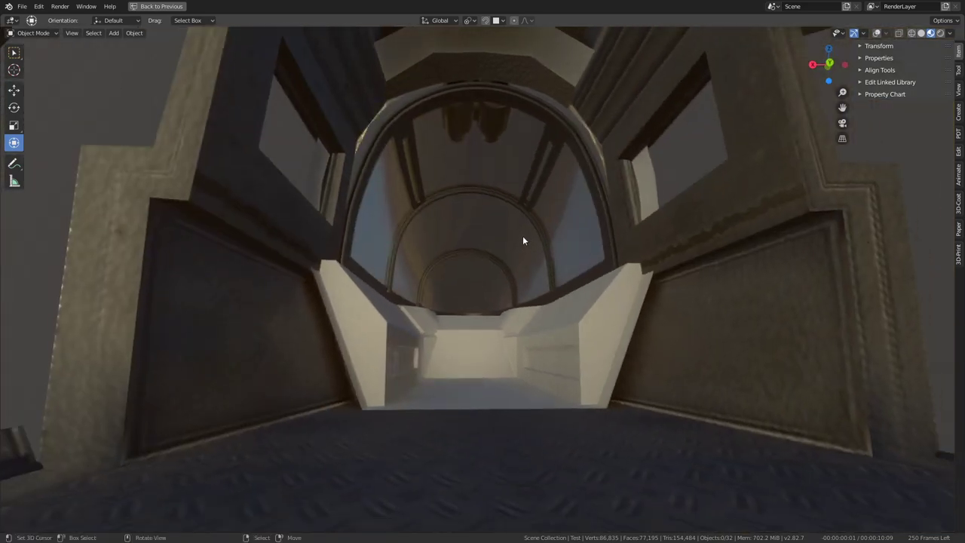
key(ctrl+space)
mouse_move(121, 215)
middle_down()
mouse_move(270, 260)
mouse_move(196, 288)
middle_up()
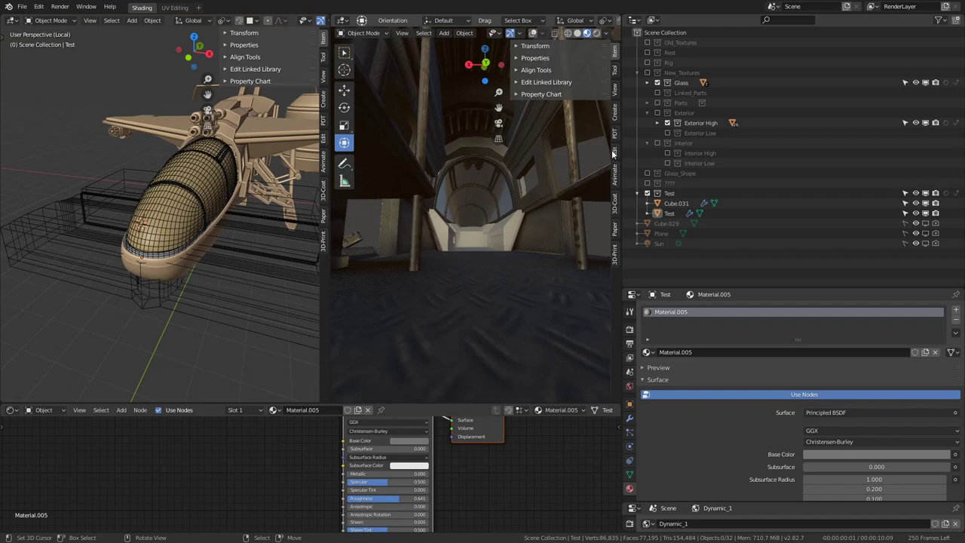
- Exclude the Exterior High collection and hide the glass canopy
click(668, 123)
middle_drag(257, 235, 257, 185)
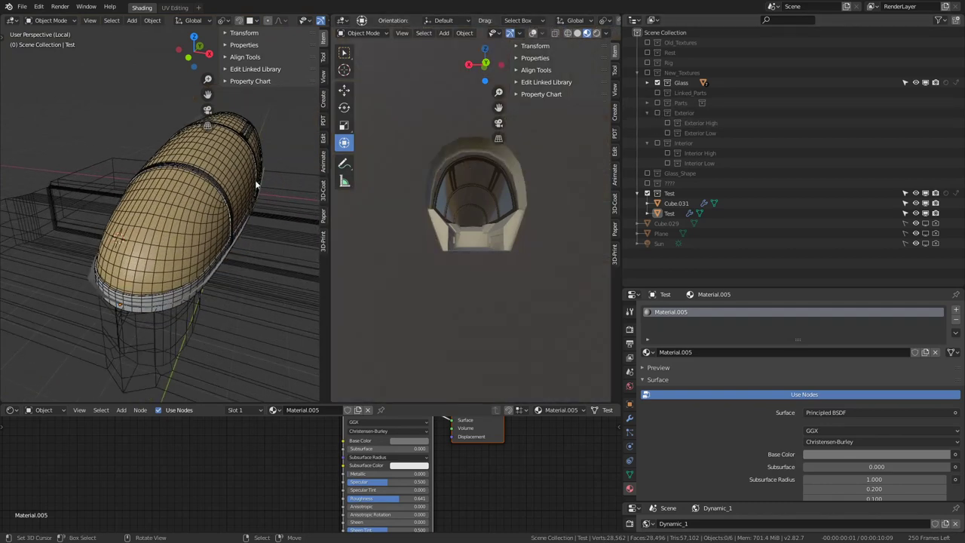
mouse_move(75, 241)
middle_down()
mouse_move(104, 211)
mouse_move(155, 249)
mouse_move(169, 298)
middle_up()
click(145, 204)
key(h)
- Select the Test floor mesh, maximize its 3D view, and enter Edit Mode
click(171, 299)
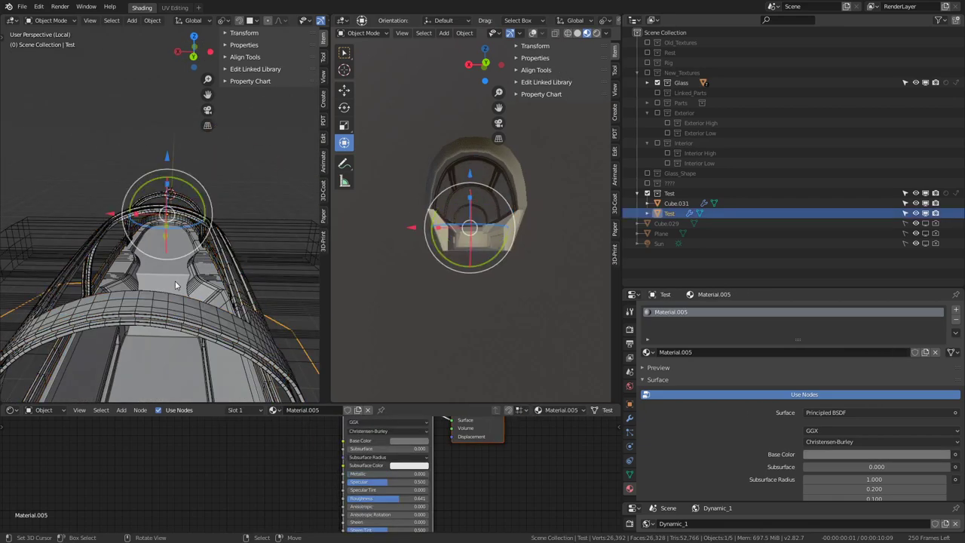
key(ctrl+space)
mouse_move(176, 280)
middle_down()
mouse_move(469, 285)
mouse_move(459, 267)
mouse_move(424, 270)
mouse_move(470, 264)
mouse_move(468, 255)
mouse_move(495, 301)
mouse_move(661, 300)
mouse_move(659, 274)
mouse_move(692, 286)
mouse_move(617, 262)
mouse_move(500, 265)
mouse_move(429, 354)
mouse_move(350, 355)
mouse_move(382, 292)
mouse_move(402, 291)
mouse_move(394, 205)
mouse_move(361, 195)
mouse_move(424, 239)
middle_up()
key(Tab)
key(Tab)
key(Tab)
key(Tab)
- Switch editing from the Test mesh to Cube.031, cancelling a stray move
key(Tab)
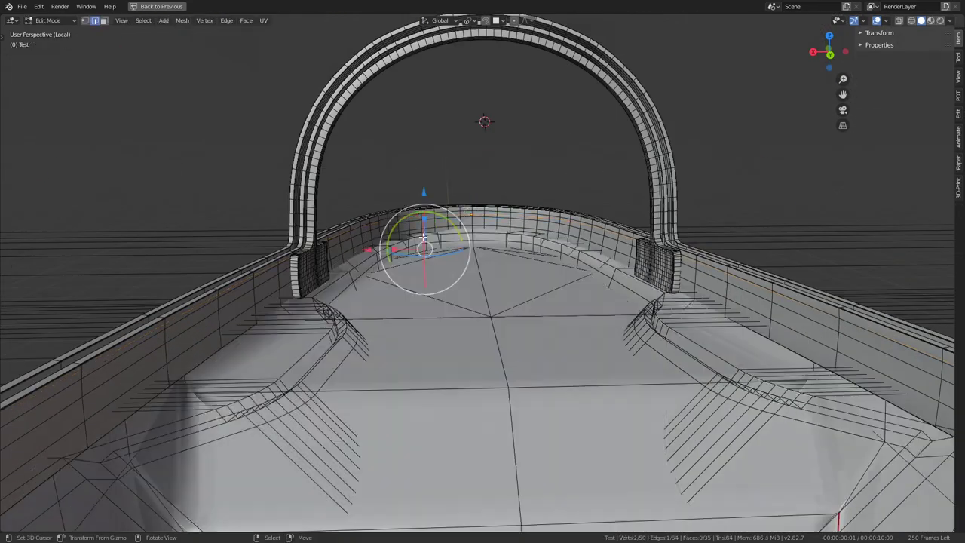
key(Tab)
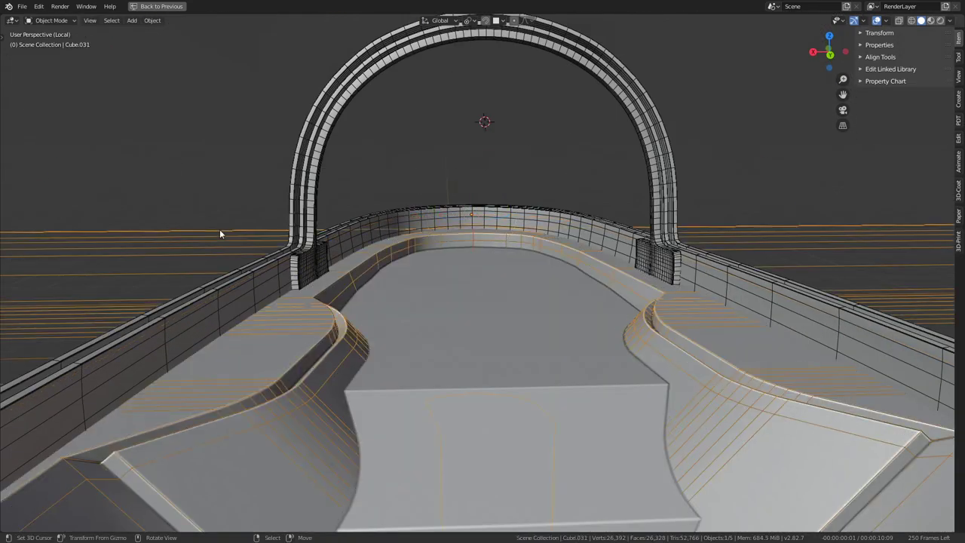
click(386, 254)
key(Tab)
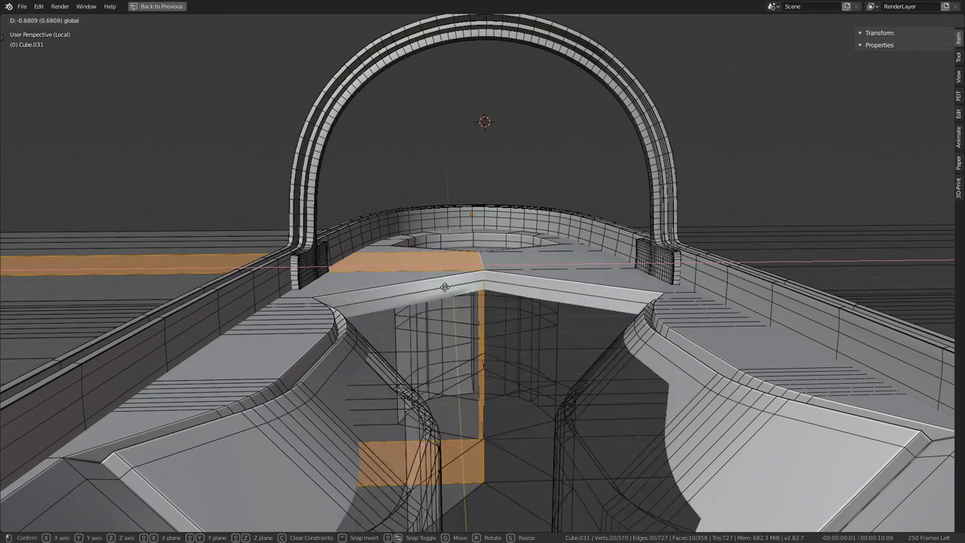
key(Escape)
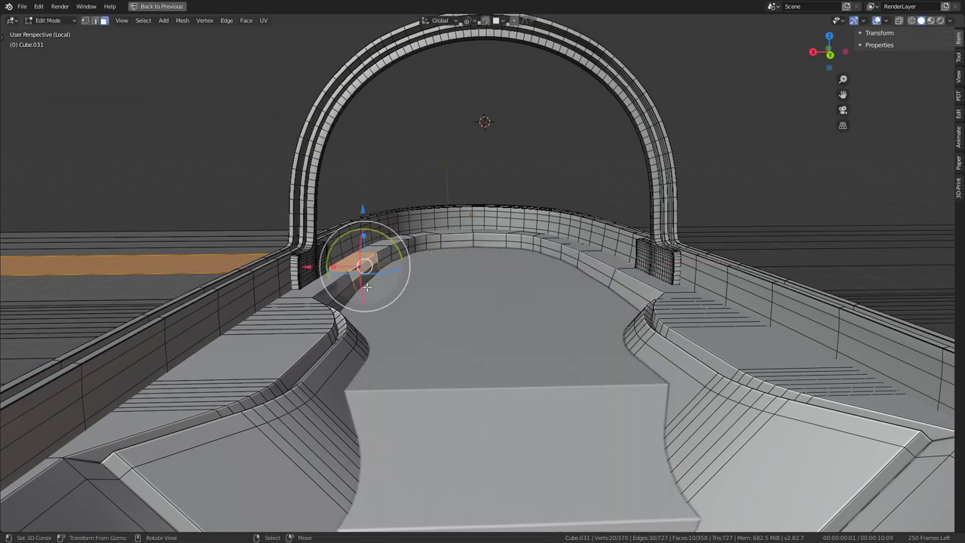
mouse_move(433, 239)
middle_down()
mouse_move(445, 257)
mouse_move(427, 280)
middle_up()
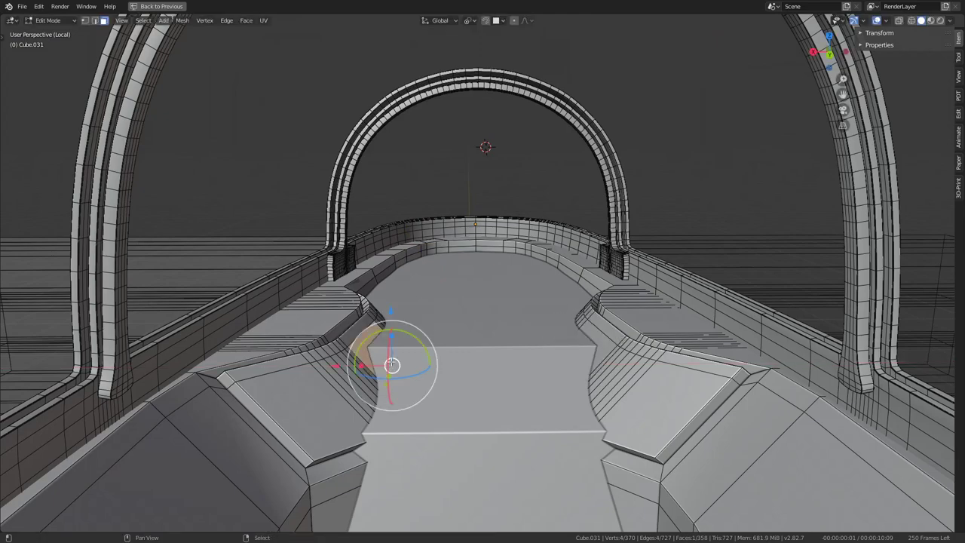
- Slide the selected side face of Cube.031 along the X axis
scroll(392, 365, up, 3)
scroll(420, 324, up, 3)
scroll(425, 284, up, 1)
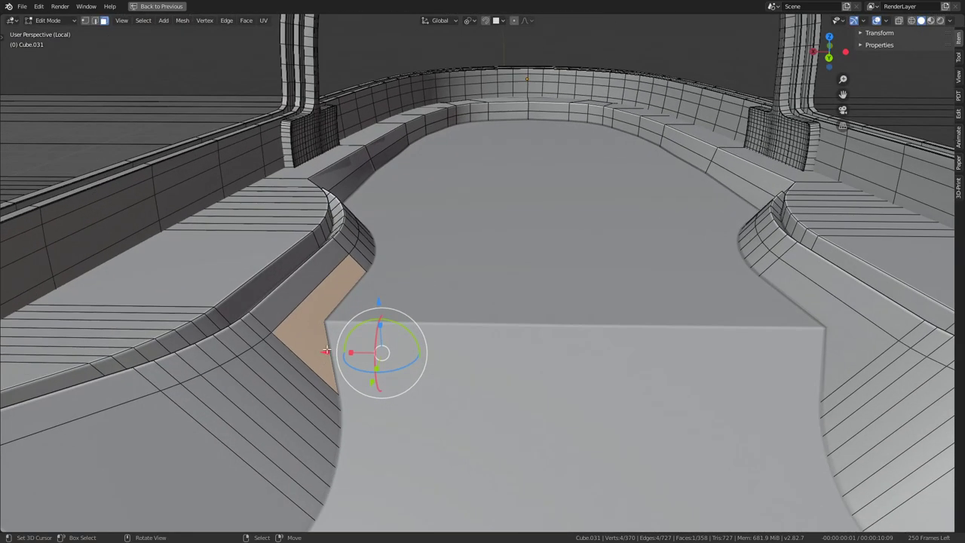
key(g)
key(x)
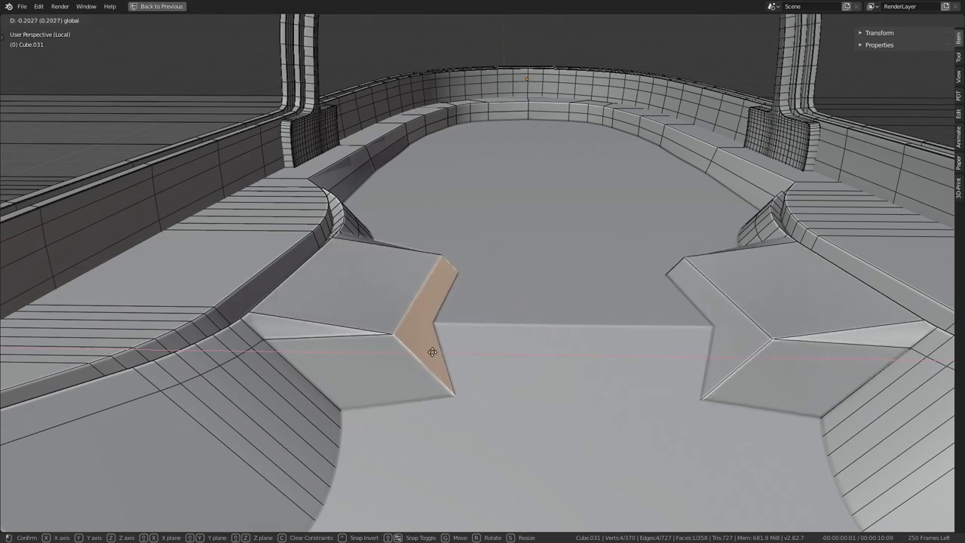
click(451, 352)
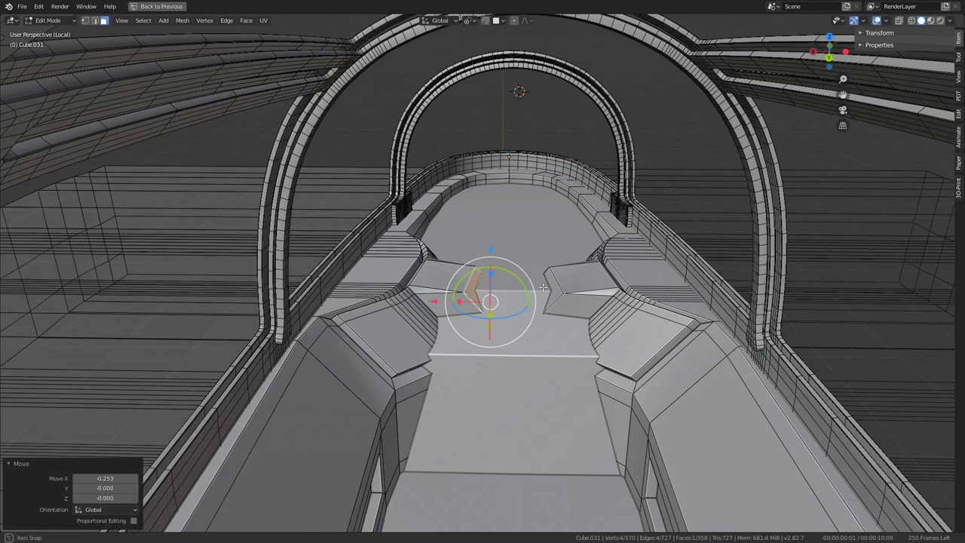
- Try a second X-axis move on the face, then cancel it and undo
key(Tab)
mouse_move(541, 280)
middle_down()
mouse_move(539, 365)
mouse_move(616, 370)
mouse_move(584, 306)
mouse_move(540, 278)
middle_up()
key(Tab)
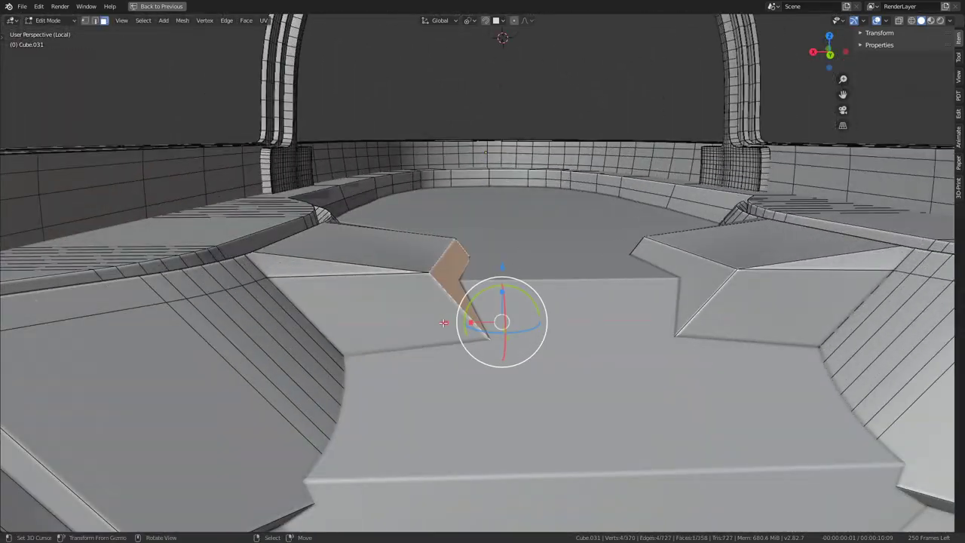
key(g)
key(x)
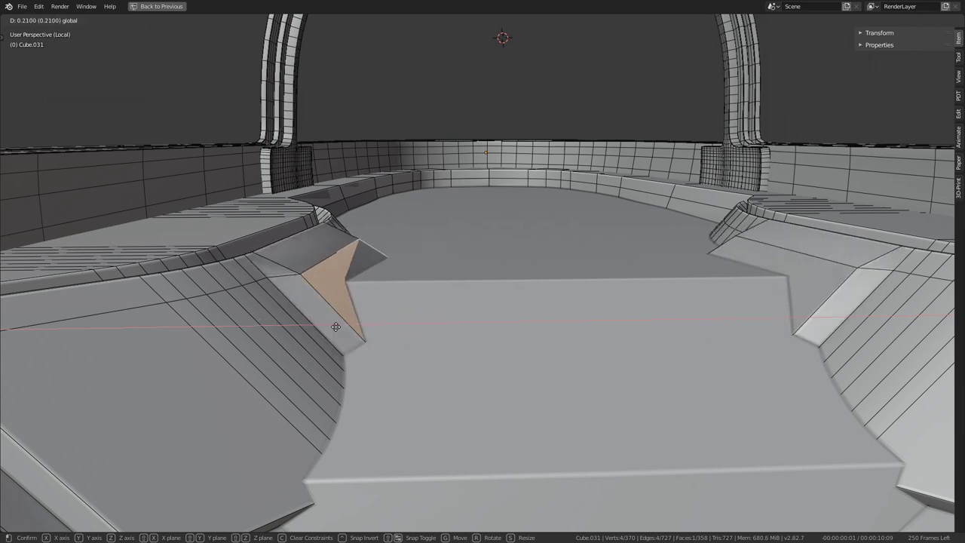
right_click(369, 310)
key(ctrl+z)
- Undo once more, extrude the notch face in place, and slide it along X
key(ctrl+z)
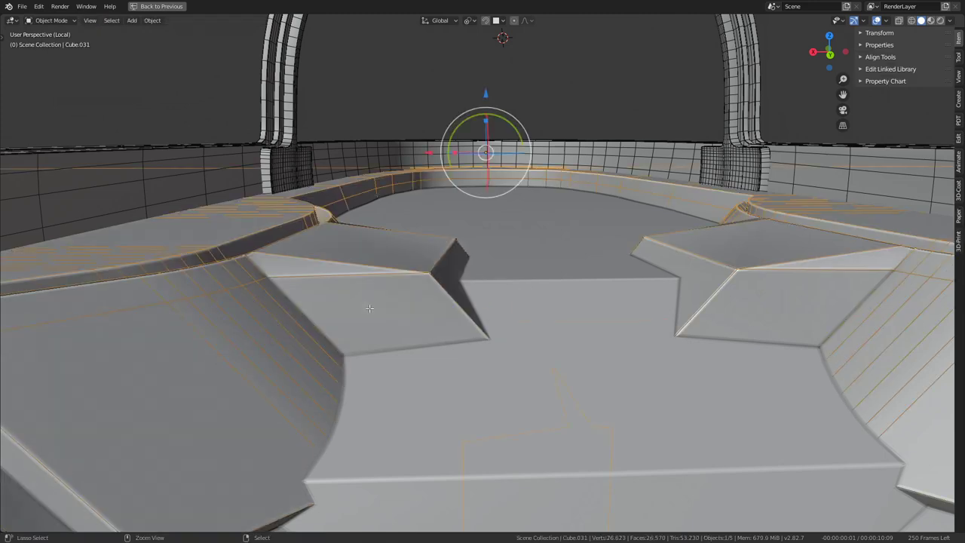
key(ctrl+z)
key(e)
right_click(332, 304)
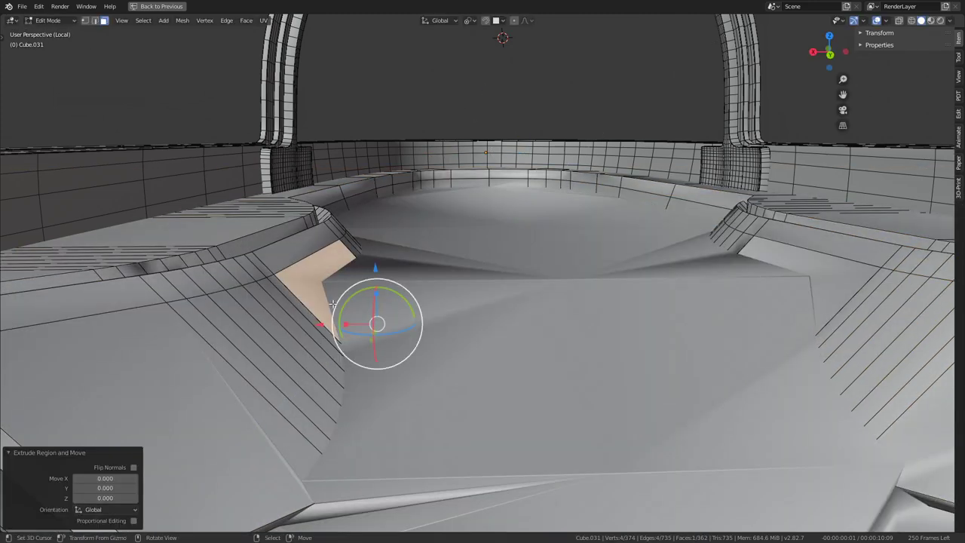
key(g)
key(x)
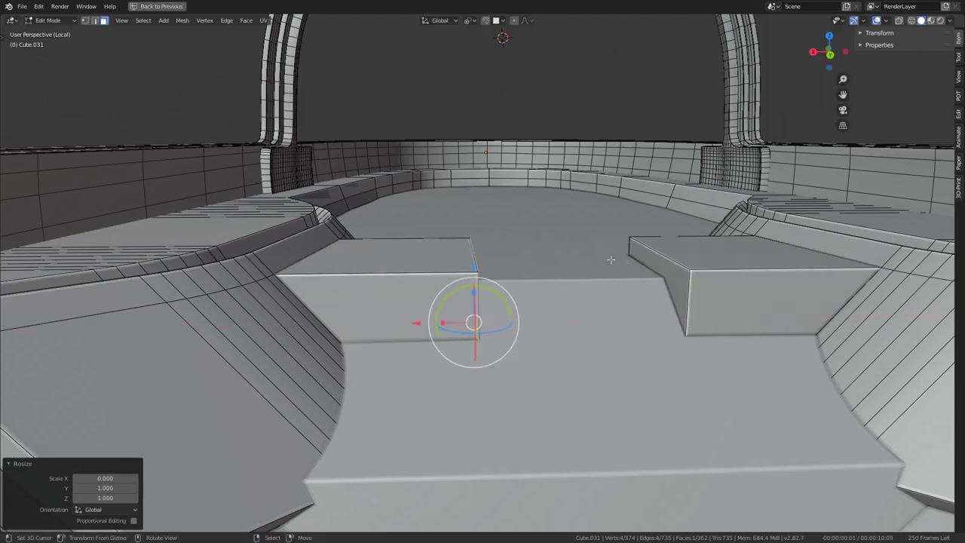
mouse_move(611, 259)
middle_down()
mouse_move(523, 244)
mouse_move(501, 273)
middle_up()
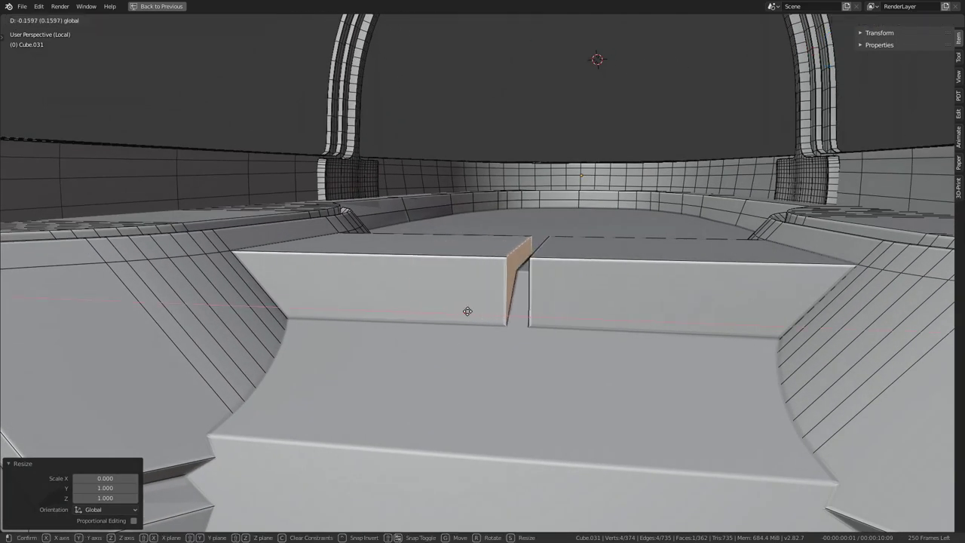
key(alt+z)
key(alt+z)
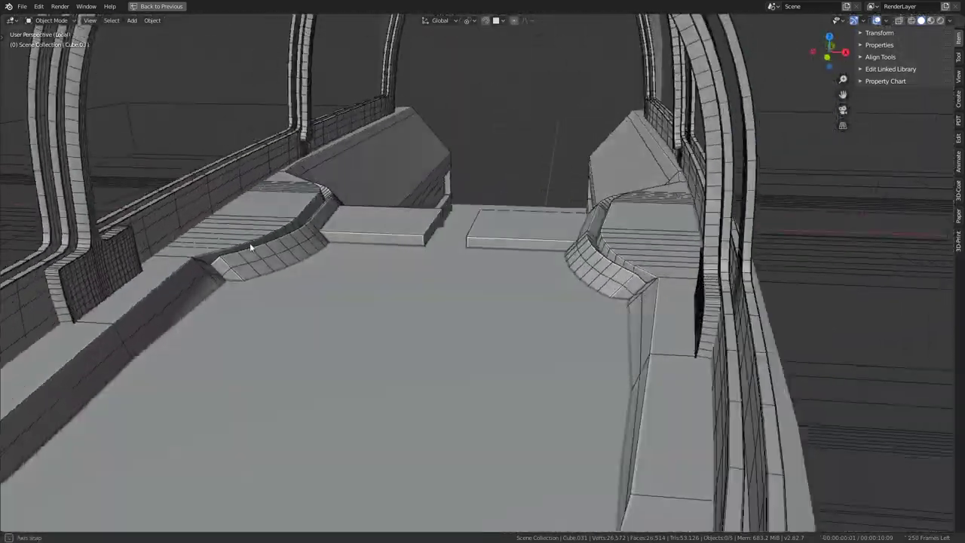
key(Tab)
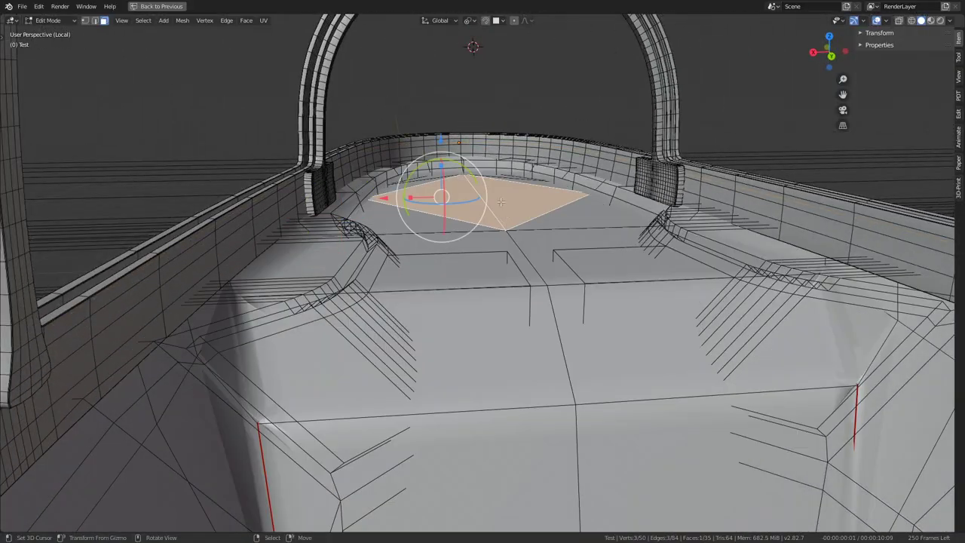
- Select the wide floor faces of the cockpit floor from a top-down angle
middle_drag(500, 202, 528, 248)
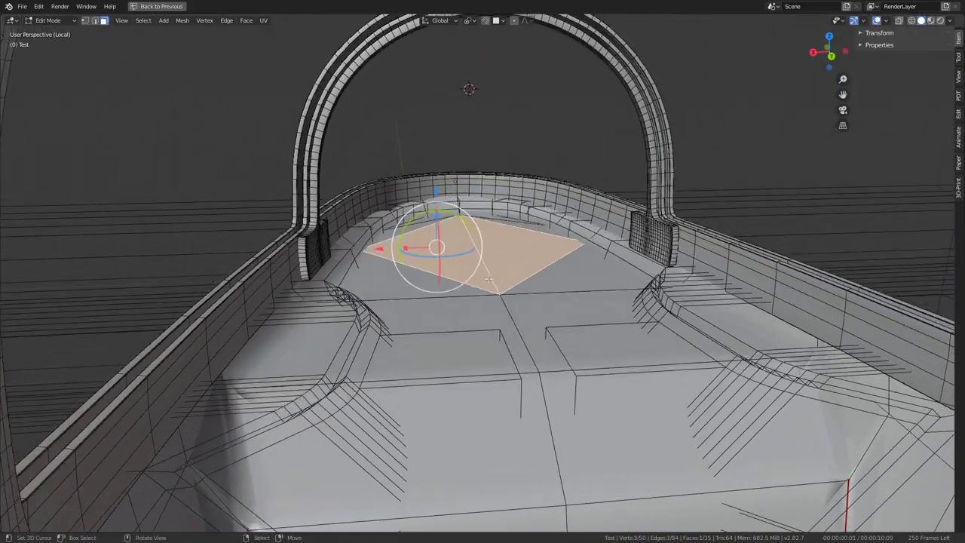
click(574, 331)
mouse_move(573, 332)
middle_down()
mouse_move(634, 304)
mouse_move(459, 300)
middle_up()
key(a)
click(483, 354)
middle_drag(482, 354, 518, 332)
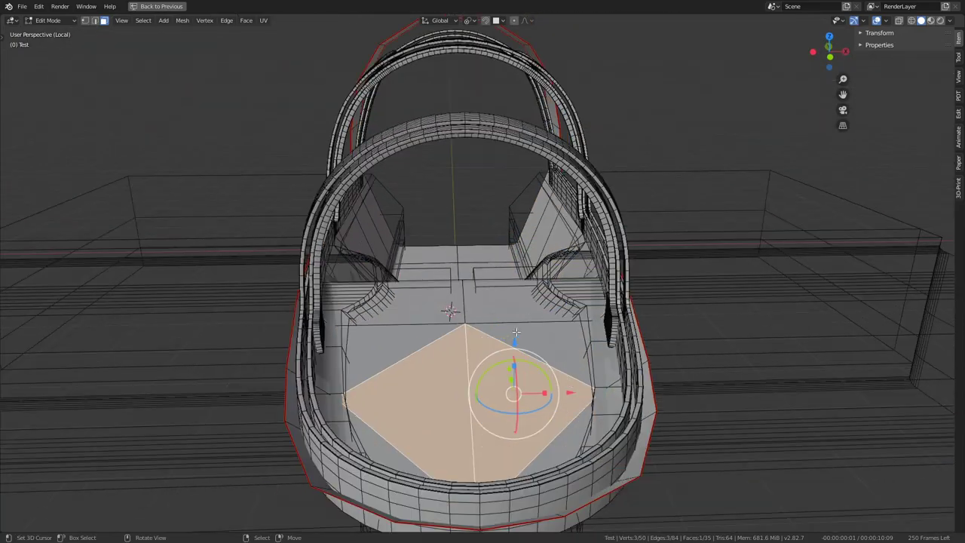
shift+click(512, 302)
mouse_move(513, 296)
middle_down()
mouse_move(487, 311)
mouse_move(520, 340)
mouse_move(522, 421)
mouse_move(480, 242)
middle_up()
click(483, 249)
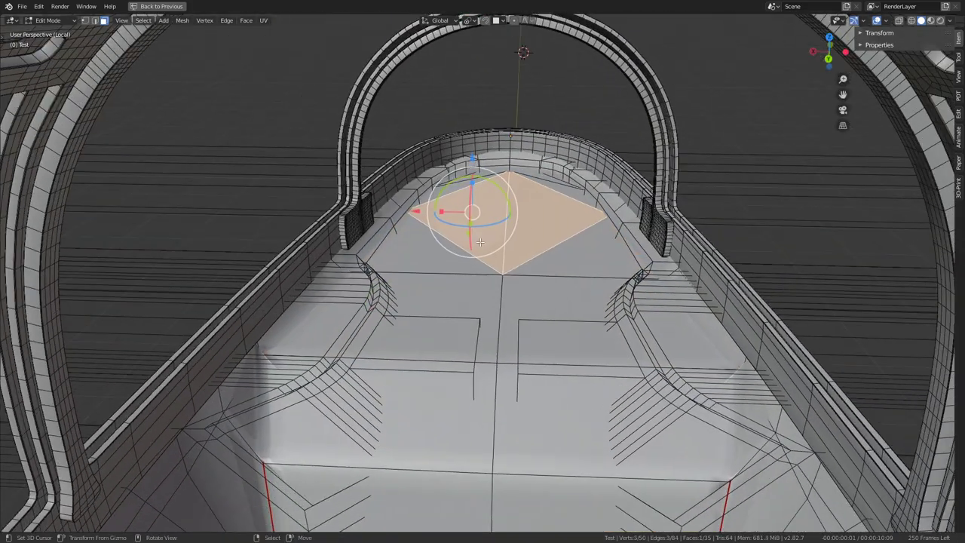
click(460, 294)
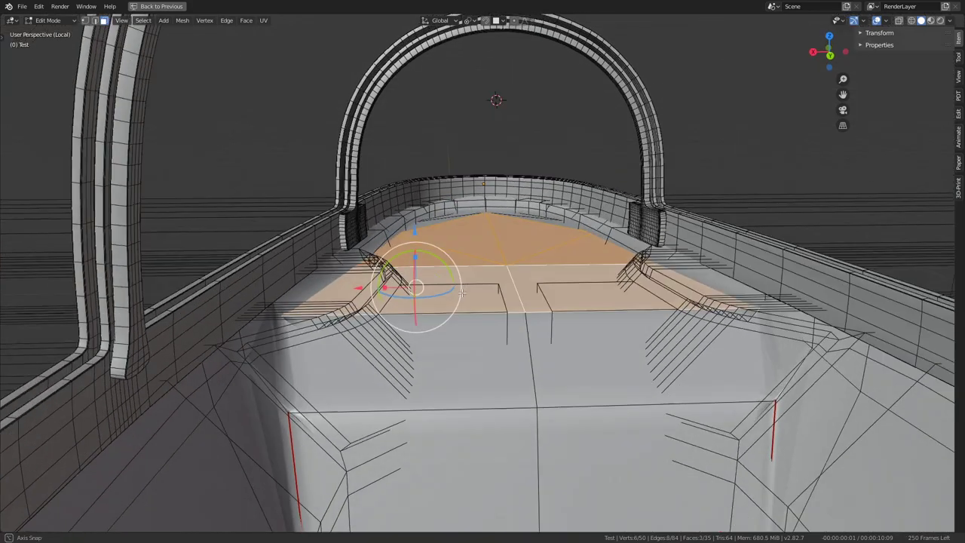
middle_drag(469, 225, 462, 300)
- Switch to vertex select and raise the nose tip vertex, previewing it in Object Mode
key(Tab)
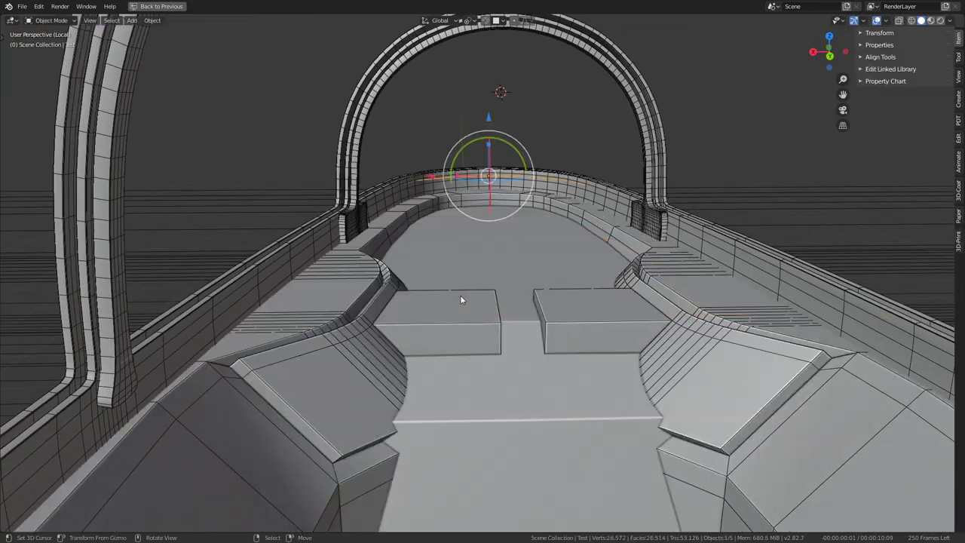
key(Tab)
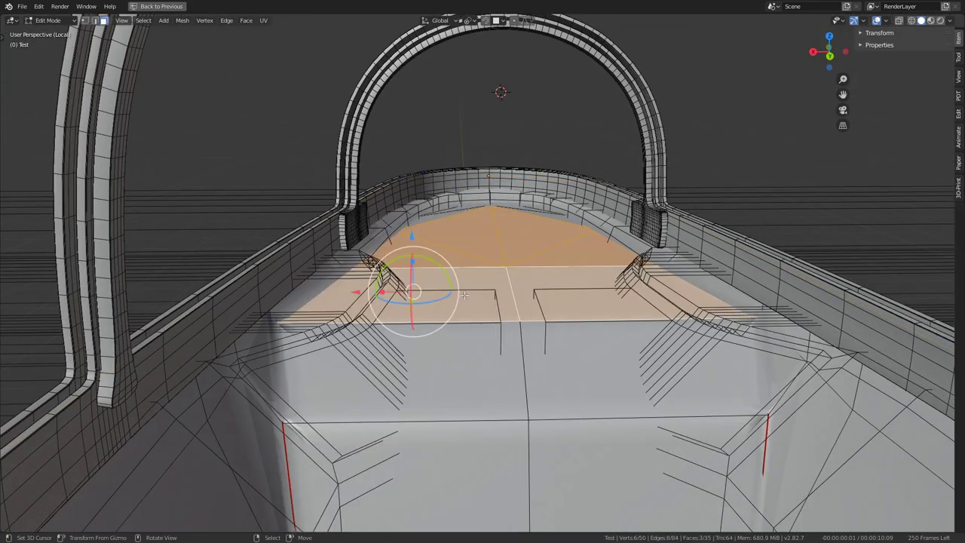
middle_drag(537, 282, 478, 180)
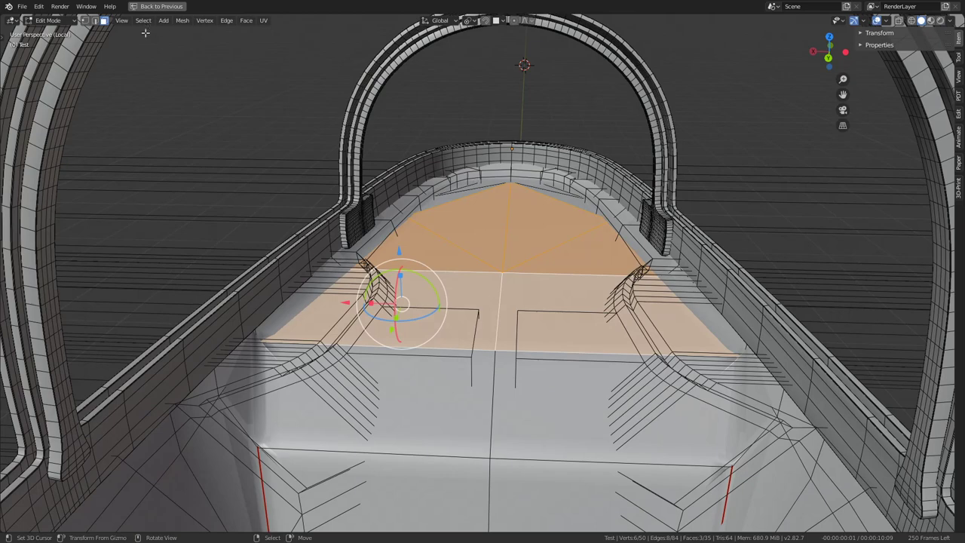
click(83, 22)
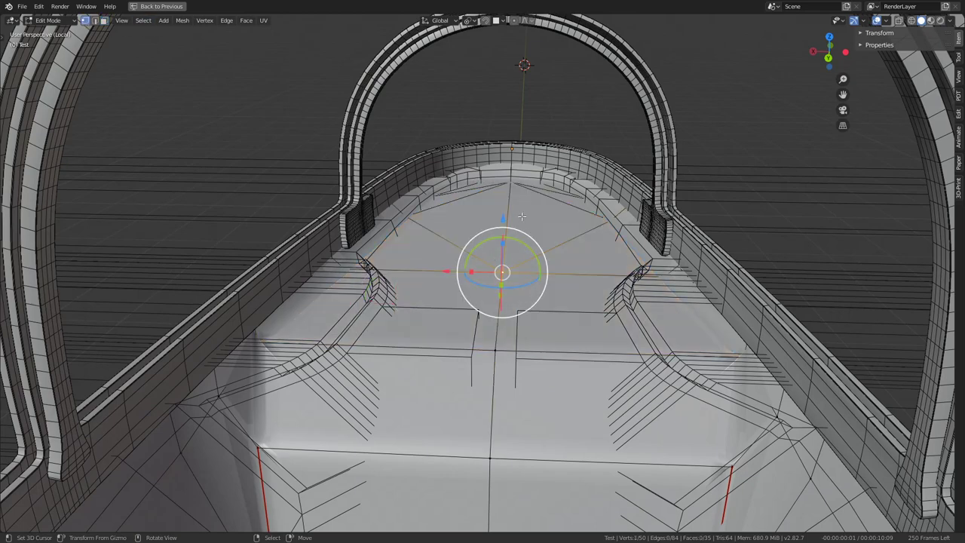
click(503, 129)
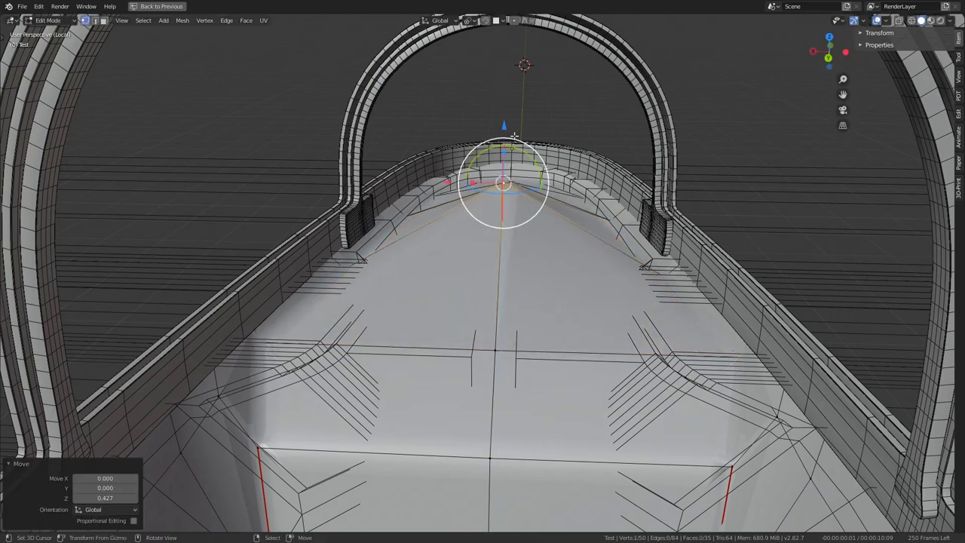
key(Tab)
mouse_move(528, 119)
middle_down()
mouse_move(447, 126)
mouse_move(411, 156)
mouse_move(566, 103)
mouse_move(772, 131)
mouse_move(761, 156)
mouse_move(655, 160)
mouse_move(537, 113)
mouse_move(646, 142)
mouse_move(766, 132)
mouse_move(686, 121)
mouse_move(681, 74)
mouse_move(632, 130)
mouse_move(627, 189)
mouse_move(685, 151)
mouse_move(589, 232)
mouse_move(453, 169)
mouse_move(525, 176)
mouse_move(488, 150)
middle_up()
- Readjust the nose vertex and toggle Edit Mode to compare the floor shape
key(Tab)
key(Tab)
key(Tab)
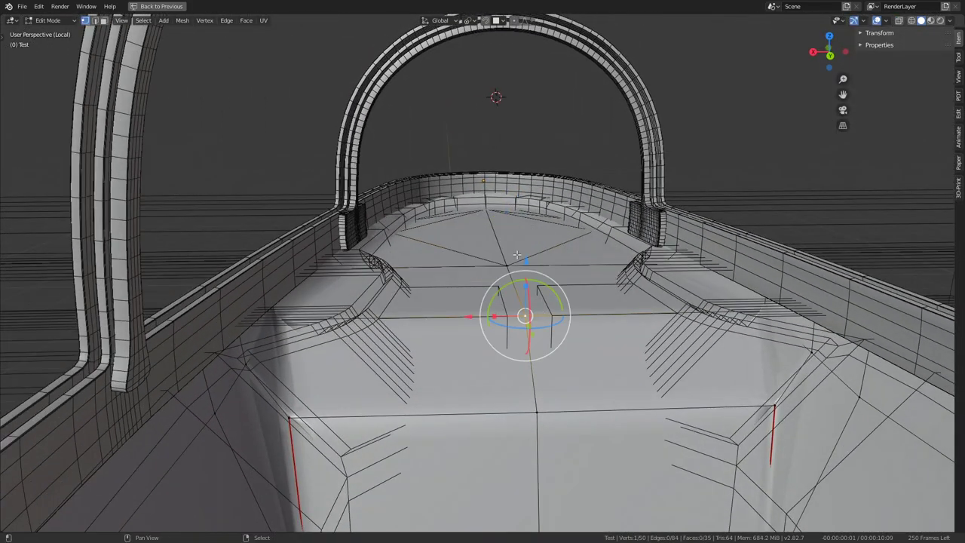
click(502, 144)
key(Tab)
mouse_move(502, 144)
middle_down()
mouse_move(446, 131)
mouse_move(377, 151)
mouse_move(493, 126)
middle_up()
key(Tab)
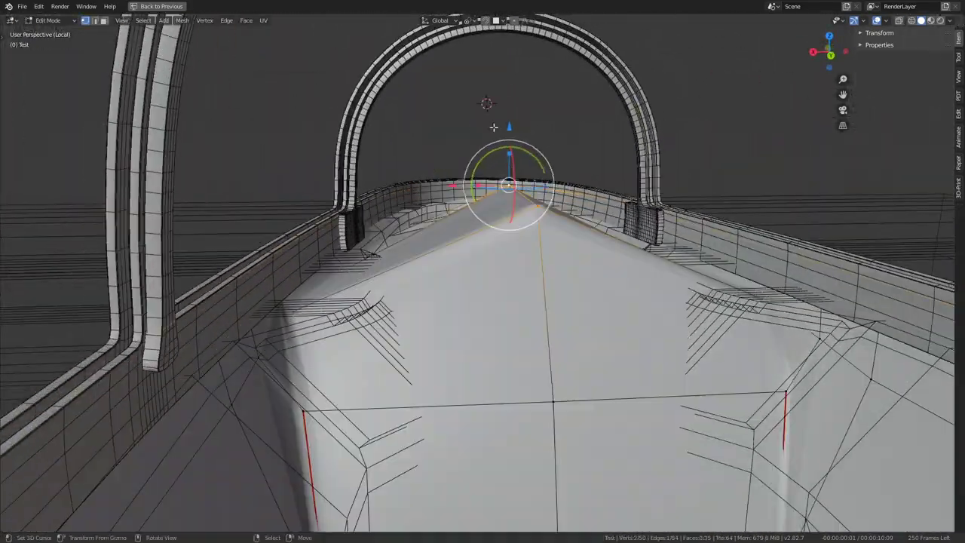
key(Tab)
key(Tab)
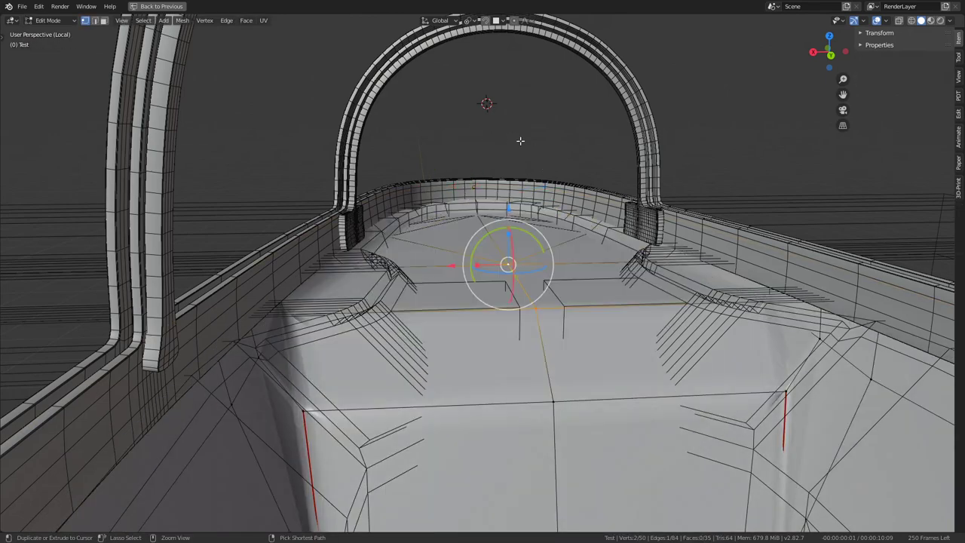
key(Tab)
mouse_move(526, 217)
middle_down()
mouse_move(494, 202)
mouse_move(540, 356)
mouse_move(510, 338)
middle_up()
key(Tab)
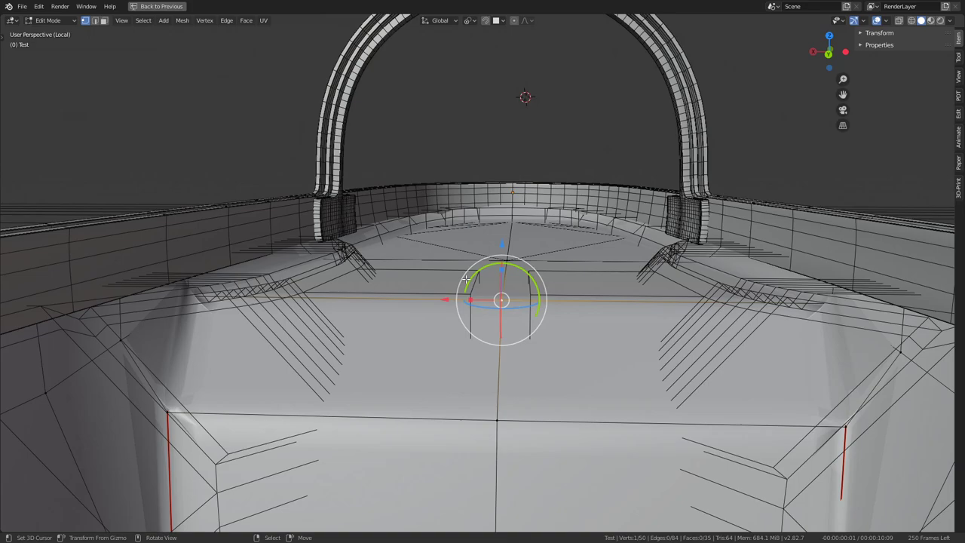
key(Tab)
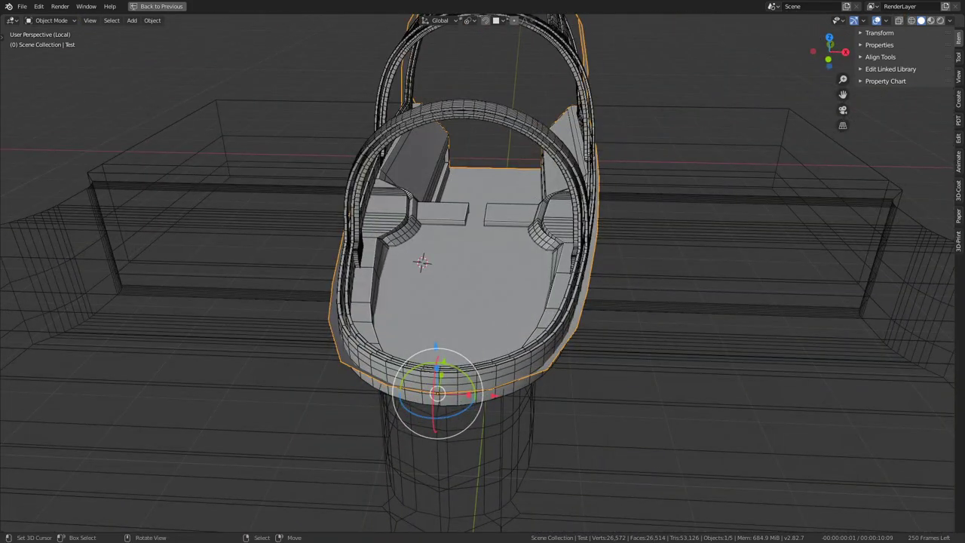
- Isolate the Test floor mesh in Local View and reopen it in Edit Mode
mouse_move(422, 264)
middle_down()
mouse_move(337, 247)
mouse_move(572, 184)
mouse_move(495, 318)
middle_up()
key(Tab)
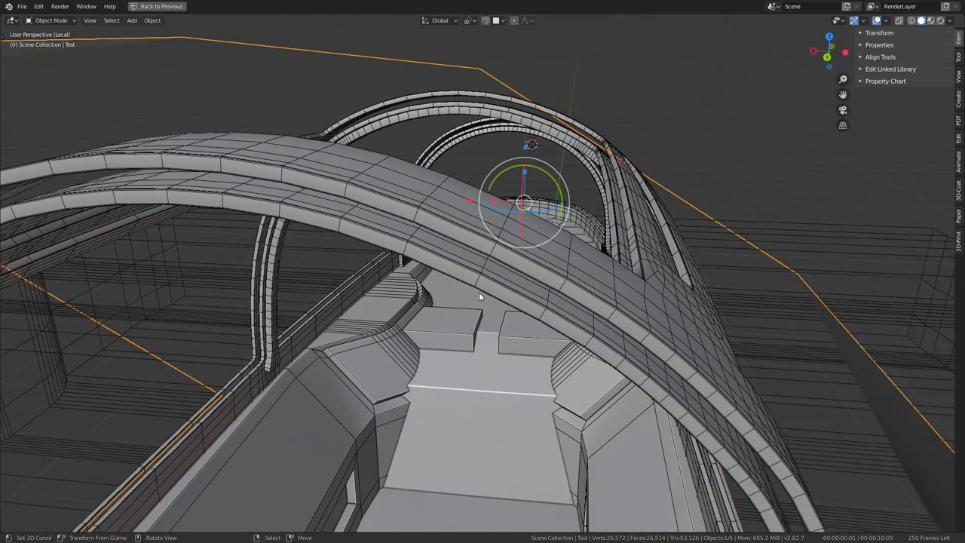
key(KP_Divide)
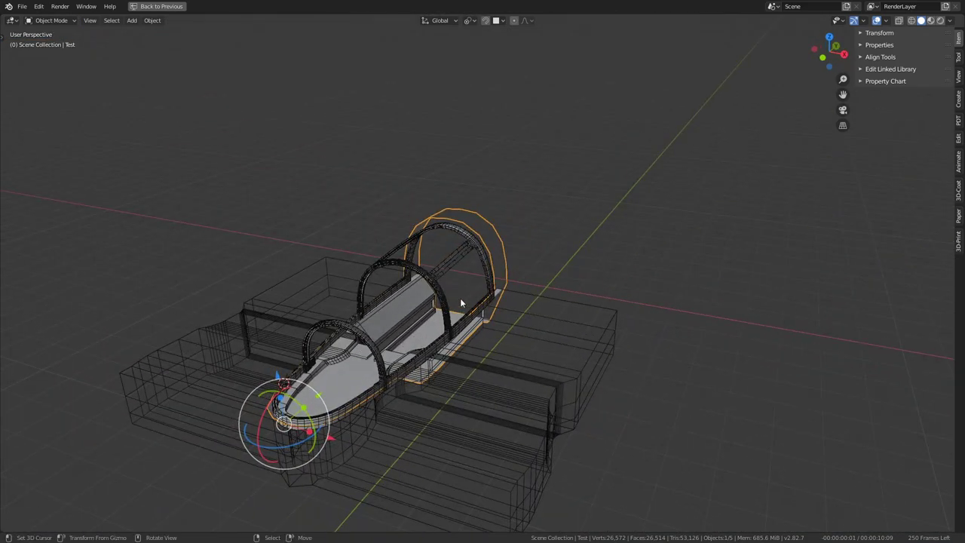
key(KP_Divide)
key(Tab)
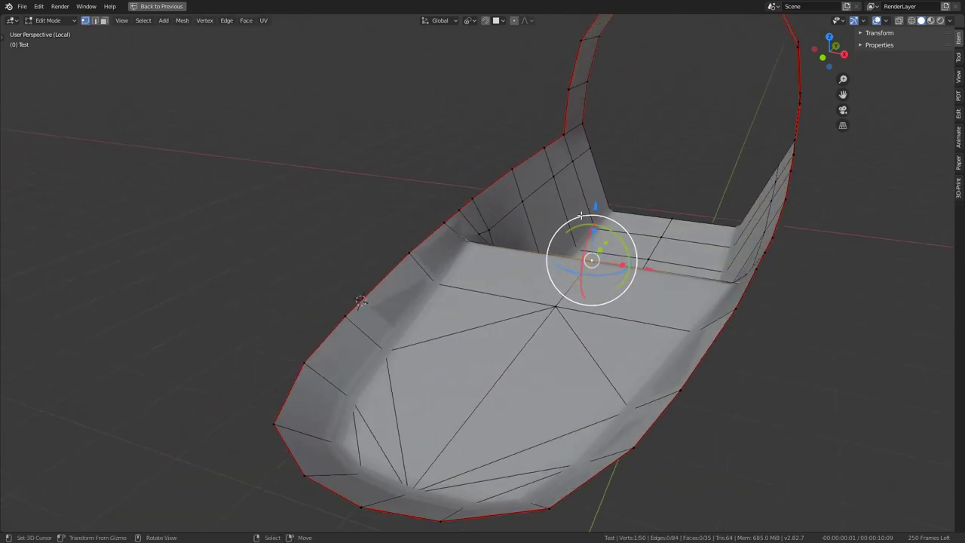
middle_drag(361, 300, 435, 345)
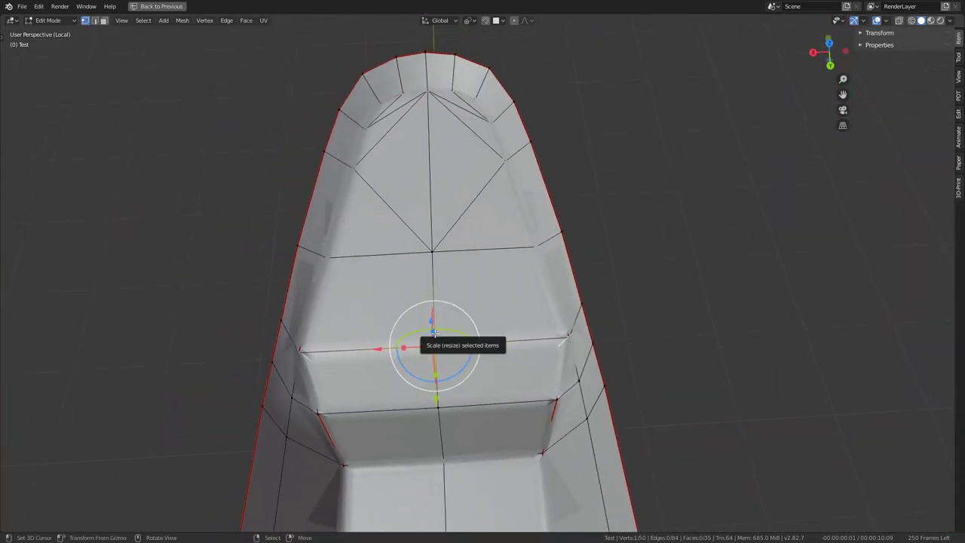
- Knife-cut a lengthwise edge from the nose's upper edge along the floor
key(k)
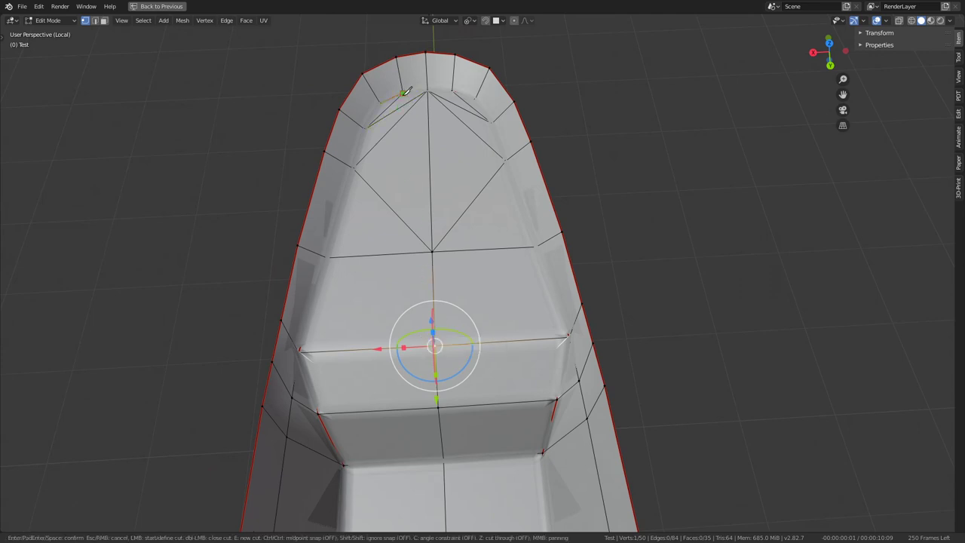
click(405, 90)
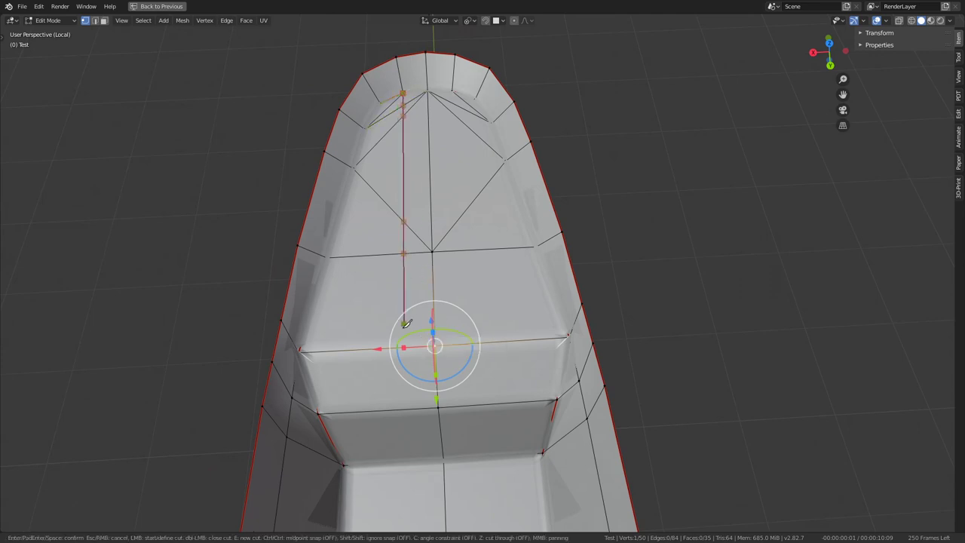
scroll(398, 355, down, 2)
middle_drag(400, 248, 408, 245)
scroll(405, 245, up, 2)
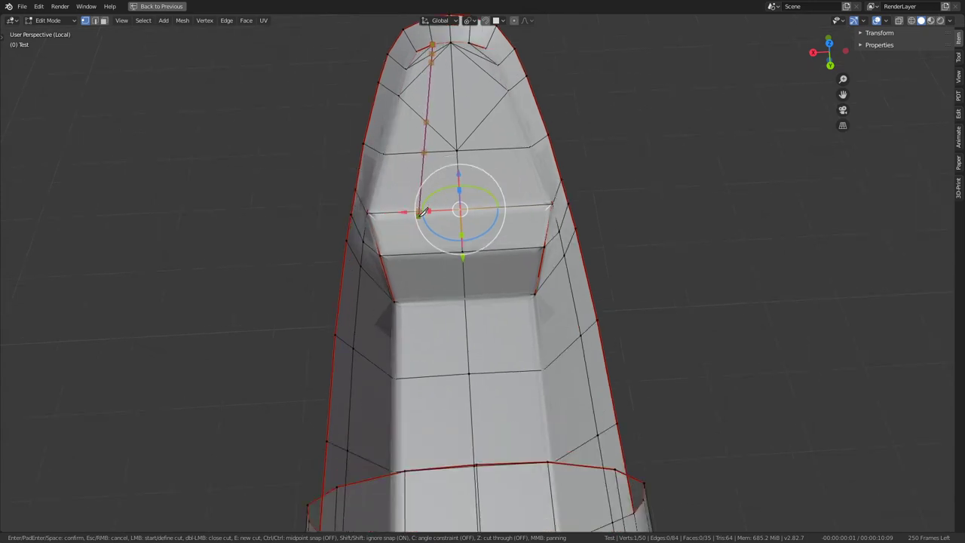
scroll(420, 213, down, 2)
middle_drag(420, 214, 475, 297)
scroll(452, 256, up, 2)
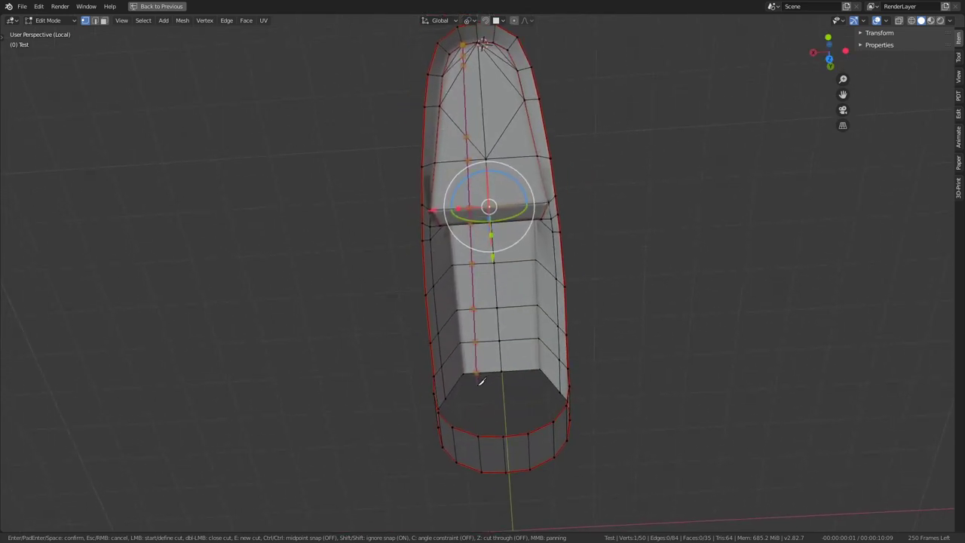
key(Return)
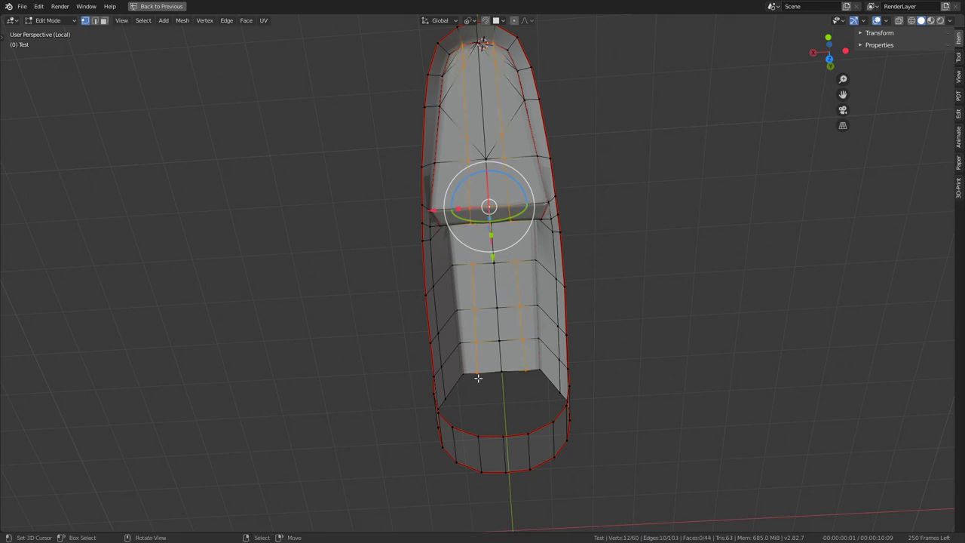
mouse_move(481, 381)
middle_down()
mouse_move(510, 125)
mouse_move(500, 181)
mouse_move(485, 168)
mouse_move(588, 233)
middle_up()
scroll(502, 151, up, 3)
scroll(497, 205, up, 2)
scroll(498, 205, down, 2)
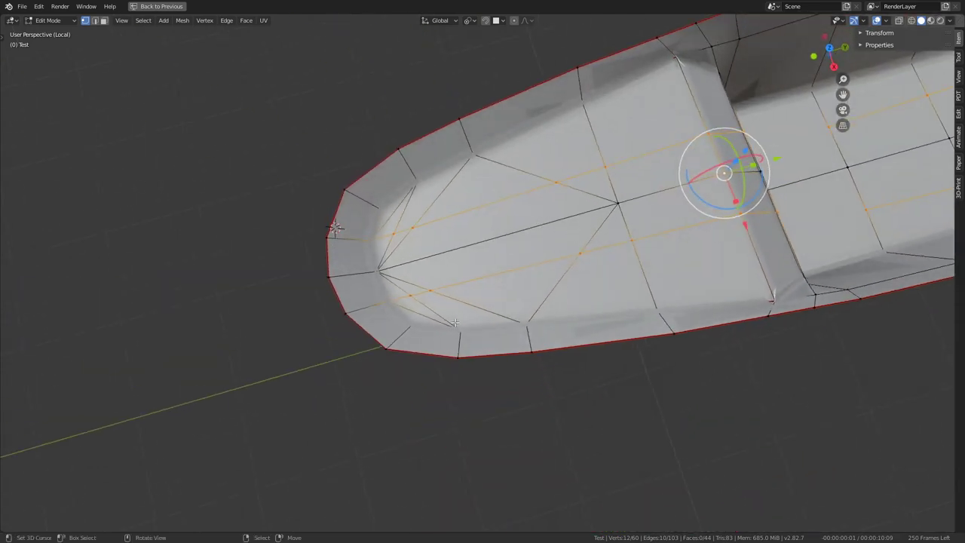
- Knife-cut across the nose faces to split them further
key(k)
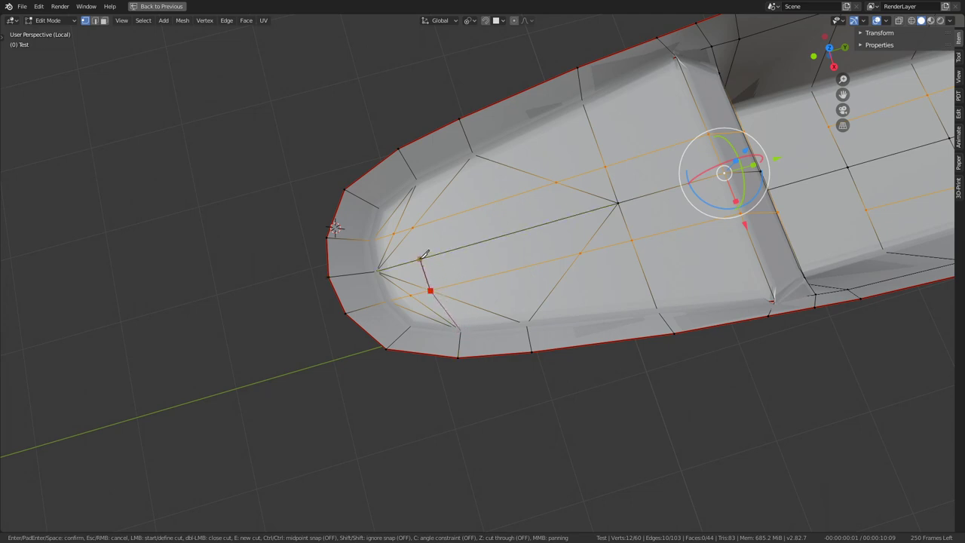
key(Return)
key(k)
right_click(500, 243)
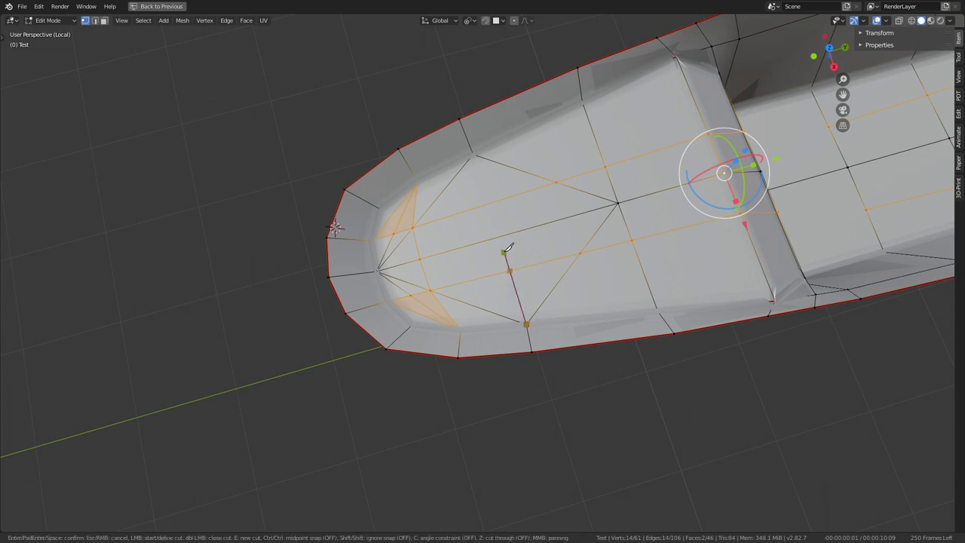
key(Return)
scroll(482, 260, down, 2)
scroll(466, 284, up, 4)
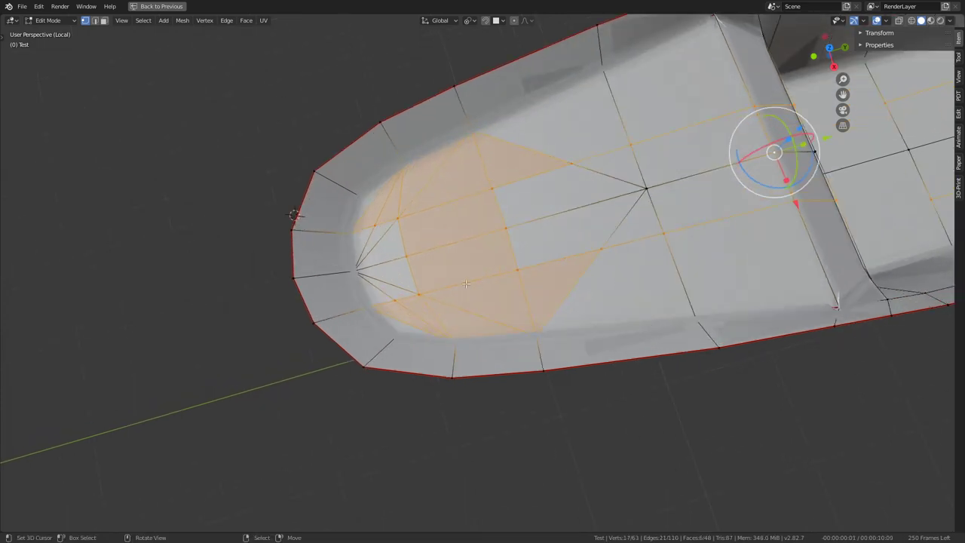
- Knife-cut a new edge from the nose corner vertex to the upper vertex
click(395, 300)
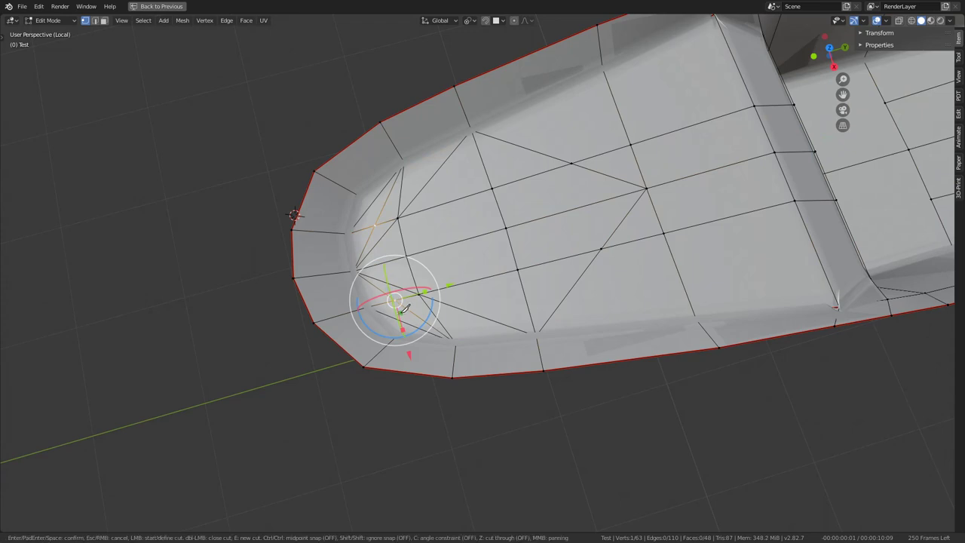
middle_drag(391, 283, 381, 237)
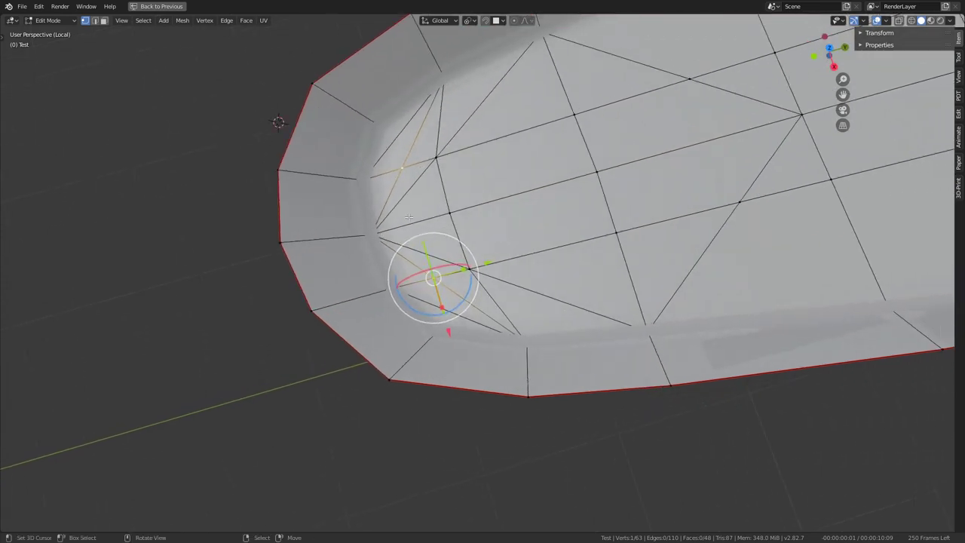
key(k)
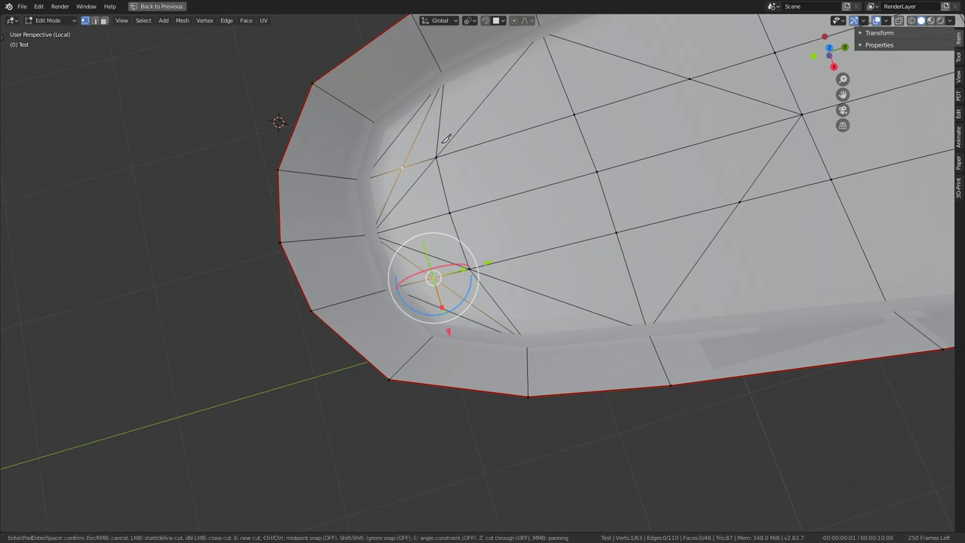
click(436, 277)
click(417, 221)
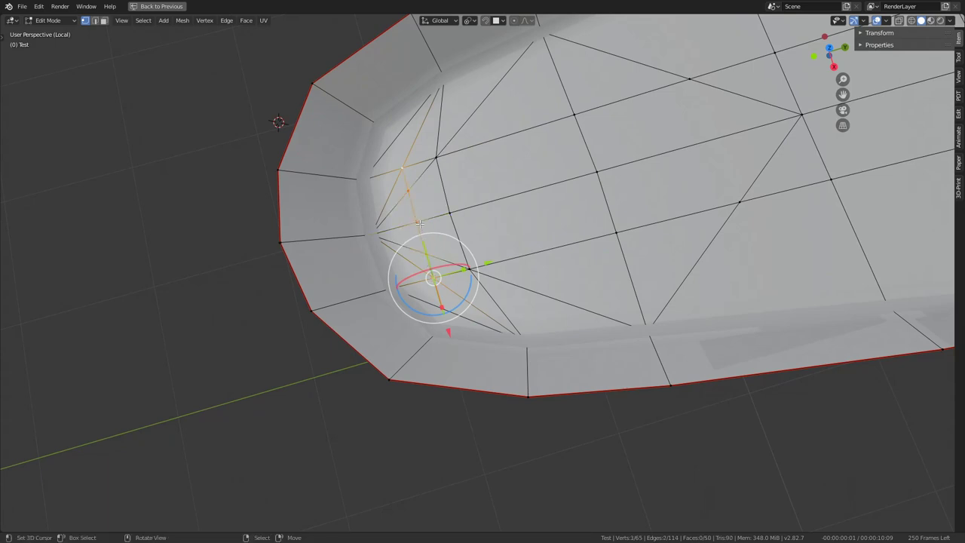
key(Return)
- Rotate edges among the nose triangles clockwise in edge select mode
click(95, 20)
click(456, 315)
key(ctrl+e)
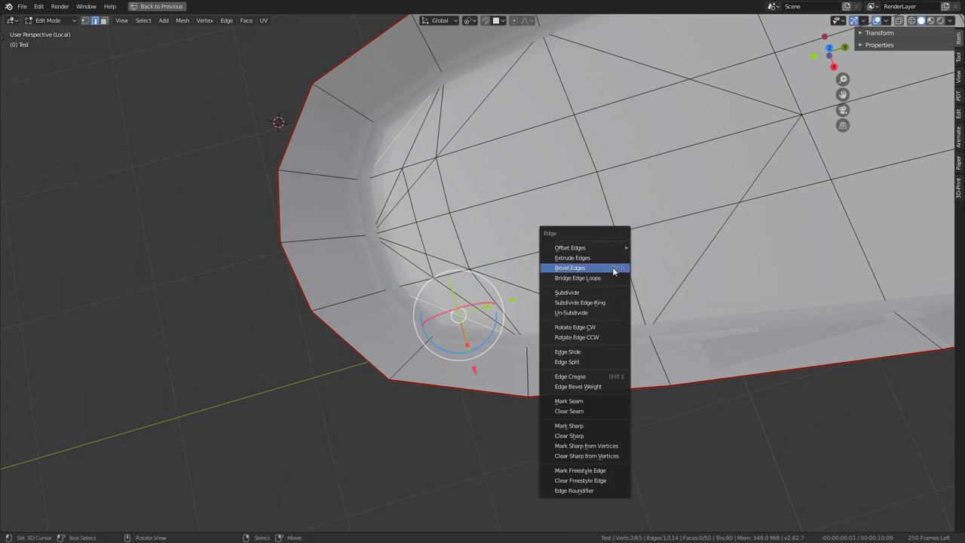
click(610, 327)
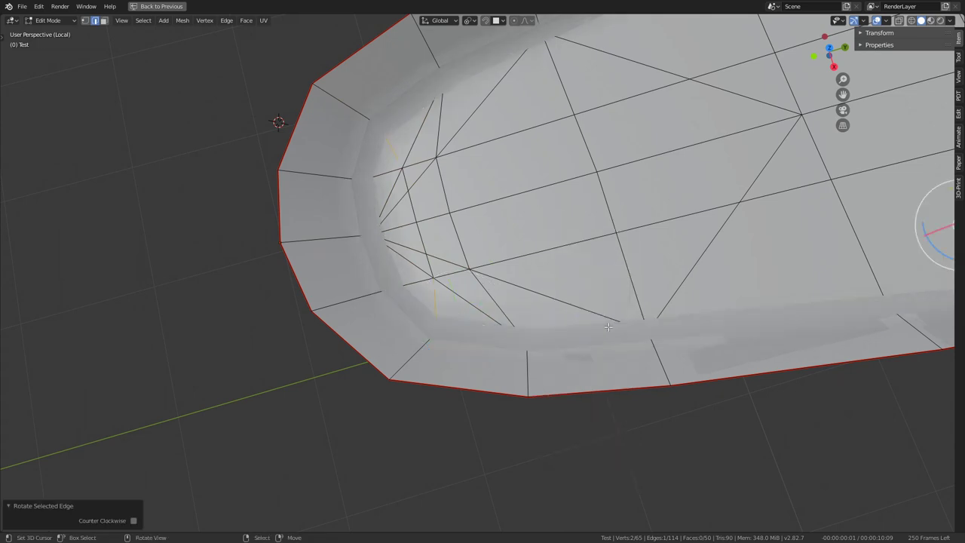
scroll(406, 214, down, 3)
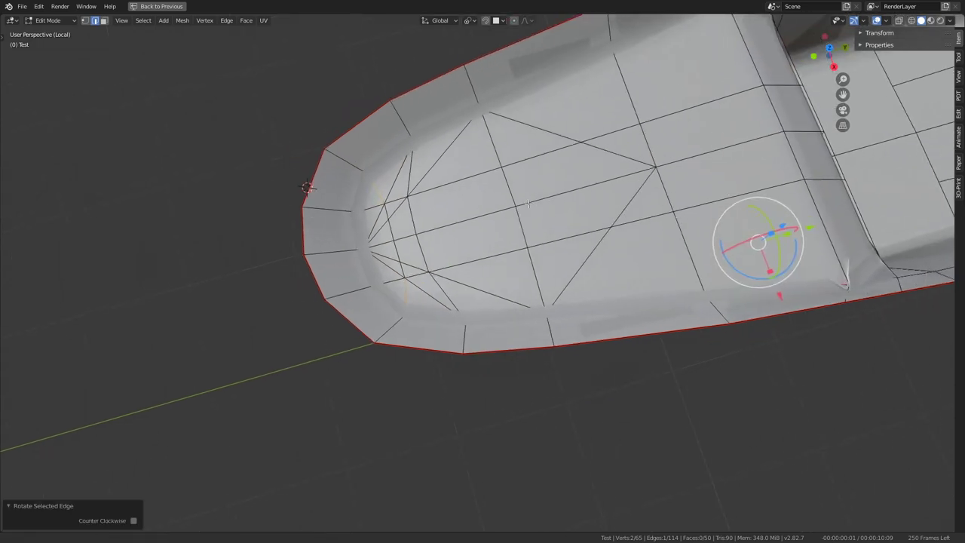
click(426, 258)
drag(456, 245, 493, 233)
click(383, 241)
click(388, 250)
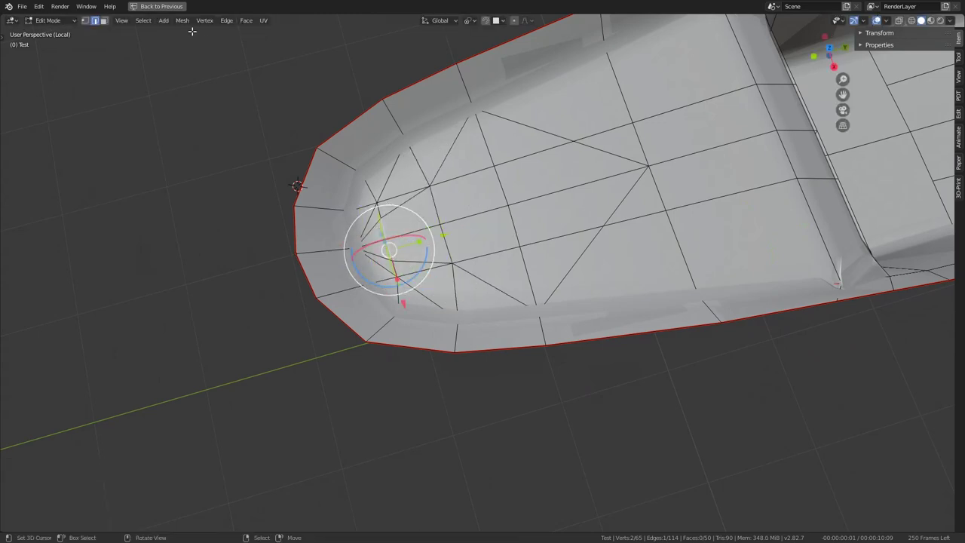
- Merge the two selected nose vertices At Last via Quick Favorites
shift+click(86, 20)
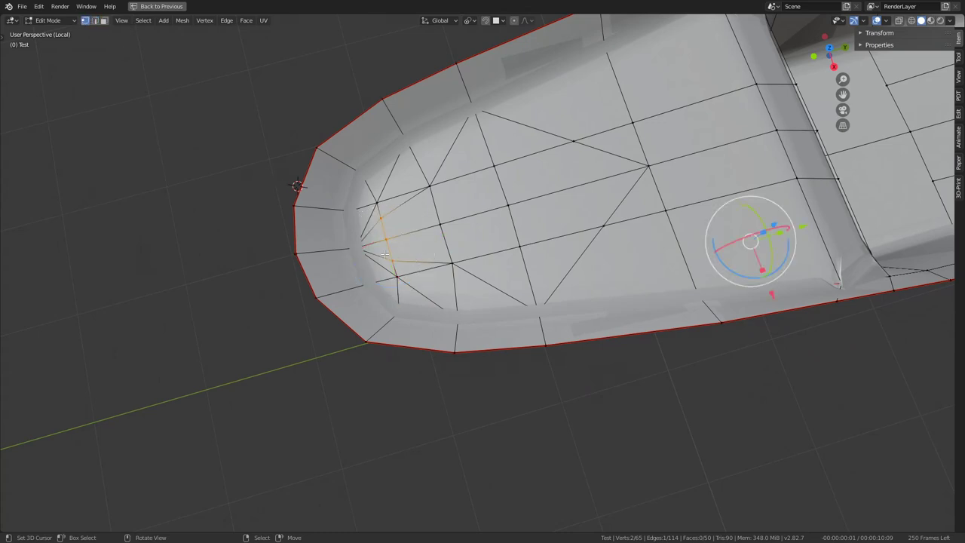
key(q)
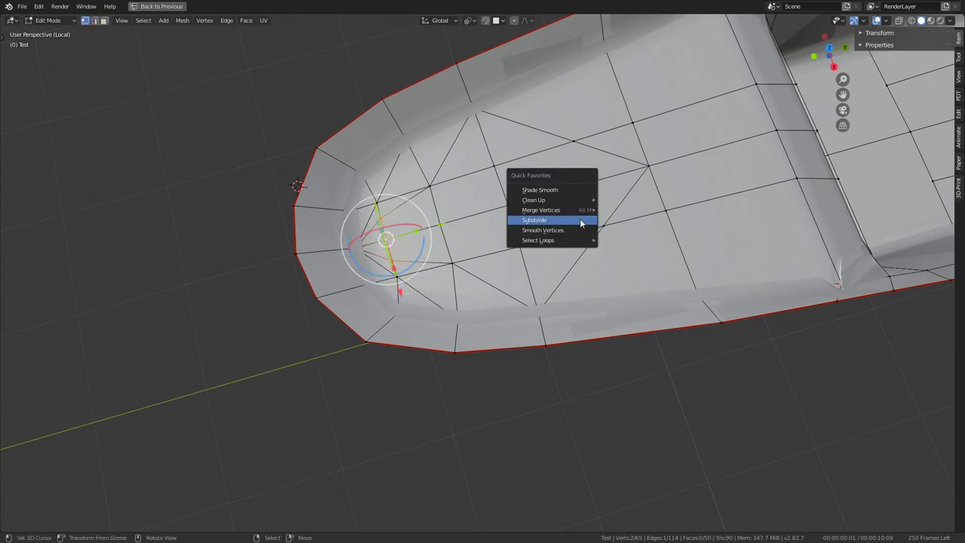
mouse_move(541, 210)
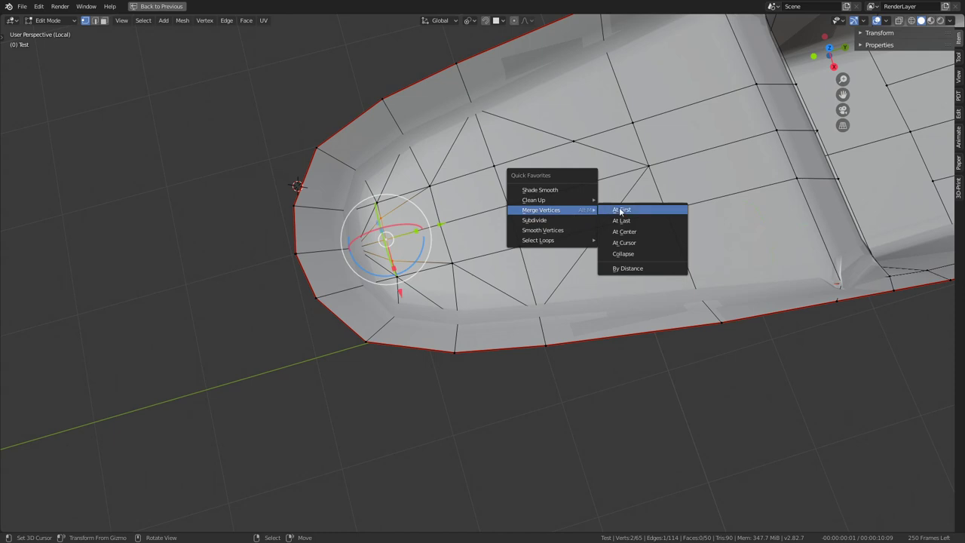
click(621, 211)
key(ctrl+z)
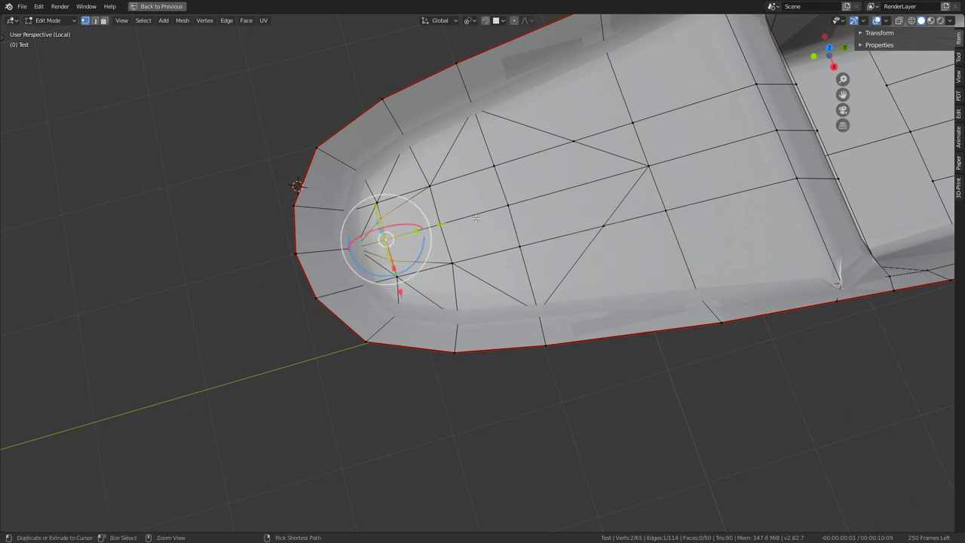
key(q)
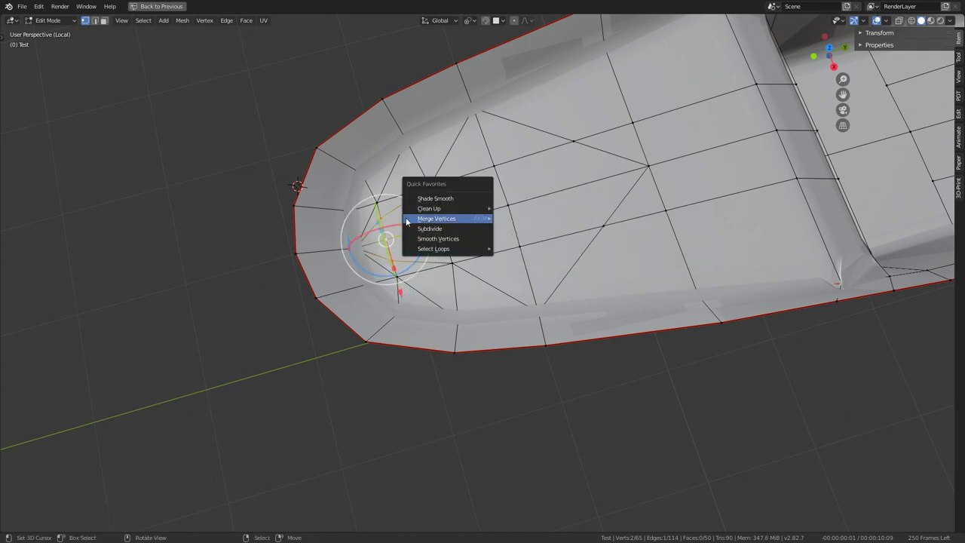
key(Escape)
key(q)
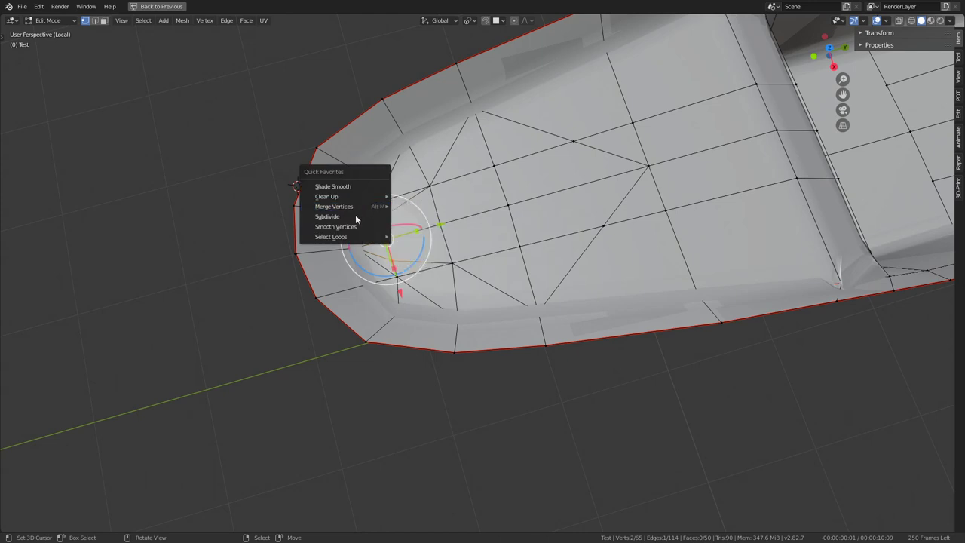
mouse_move(334, 207)
click(441, 218)
- Knife-cut new edges from a floor vertex to the far edge of the nose floor
middle_drag(441, 219, 552, 296)
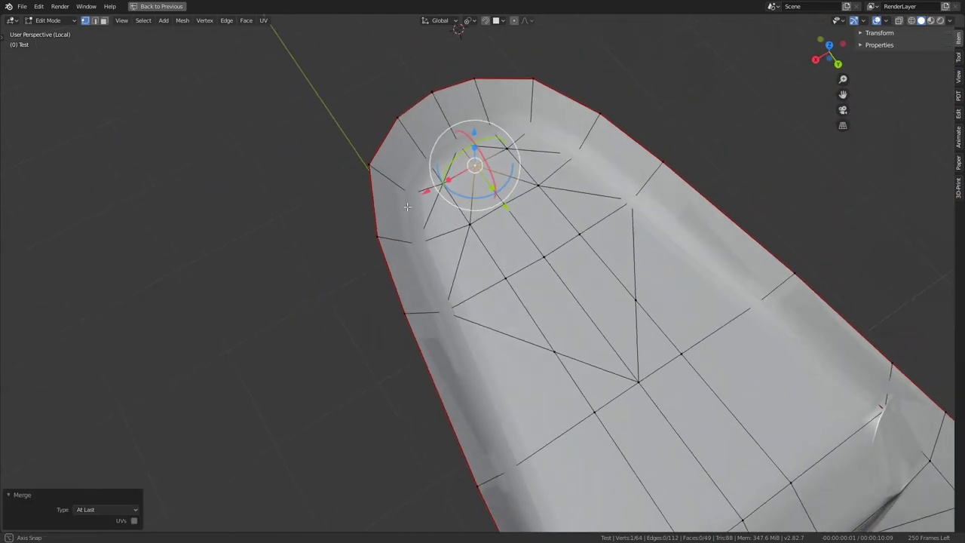
click(467, 268)
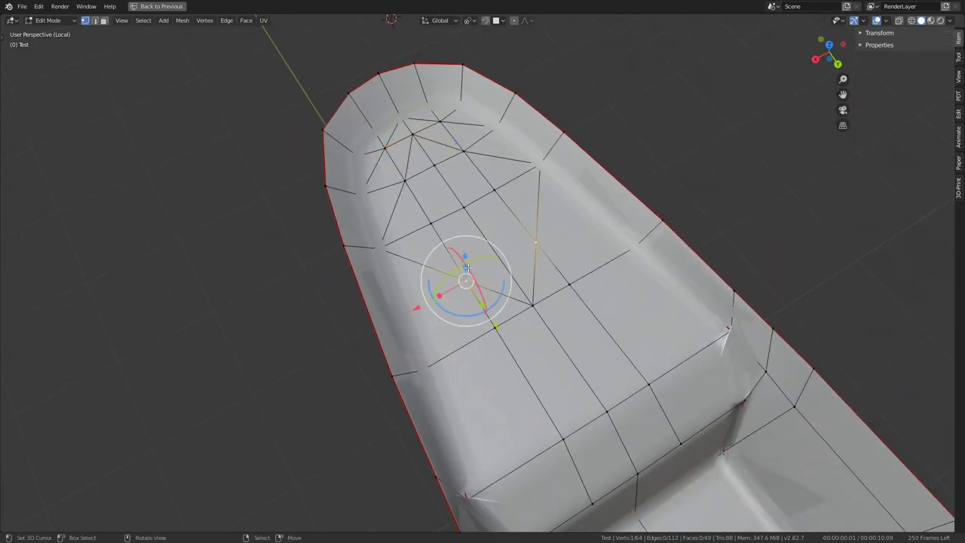
key(k)
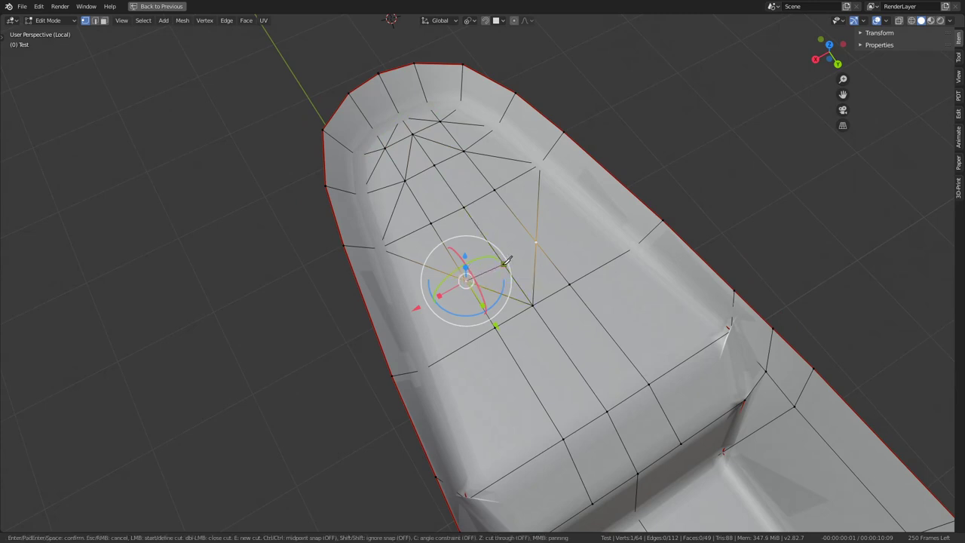
key(Return)
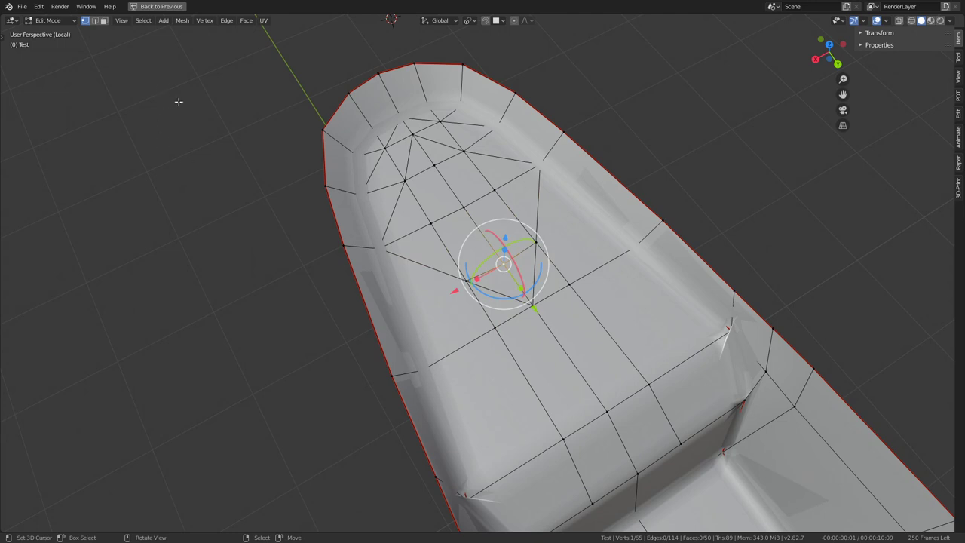
middle_drag(179, 101, 387, 264)
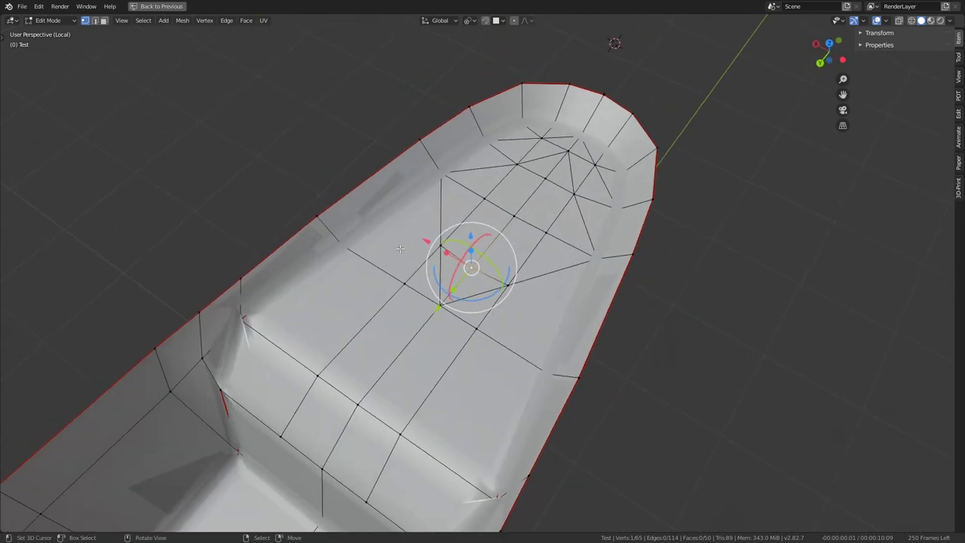
key(k)
click(442, 243)
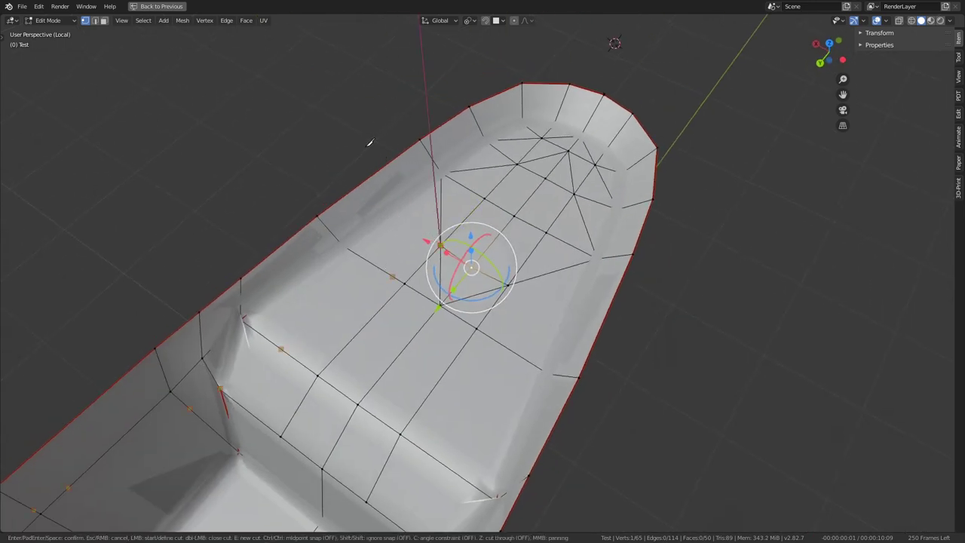
click(364, 183)
key(Return)
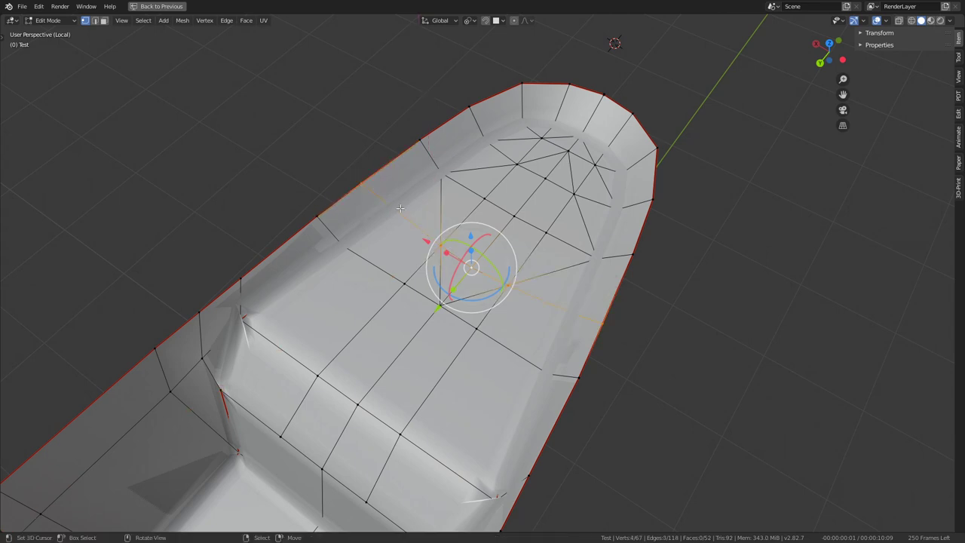
middle_drag(439, 243, 509, 249)
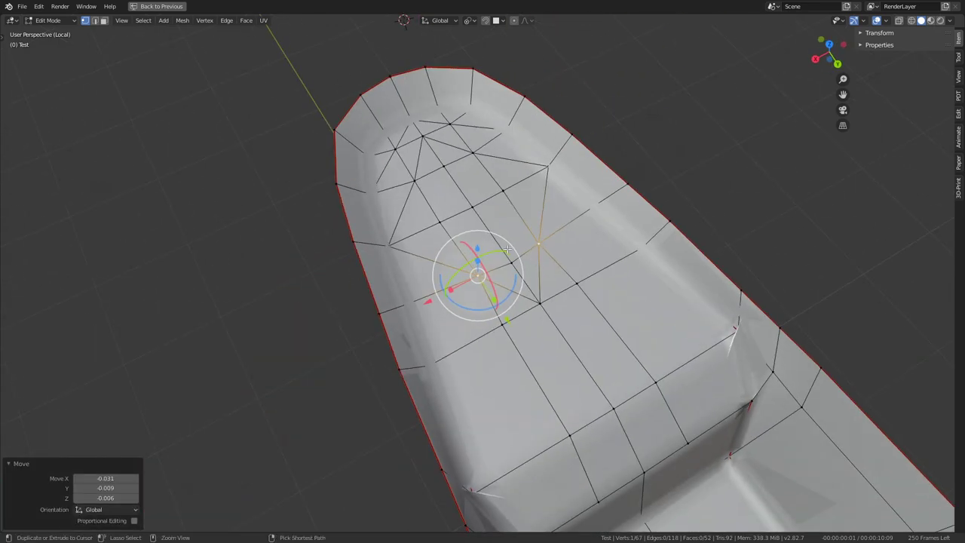
drag(510, 248, 507, 248)
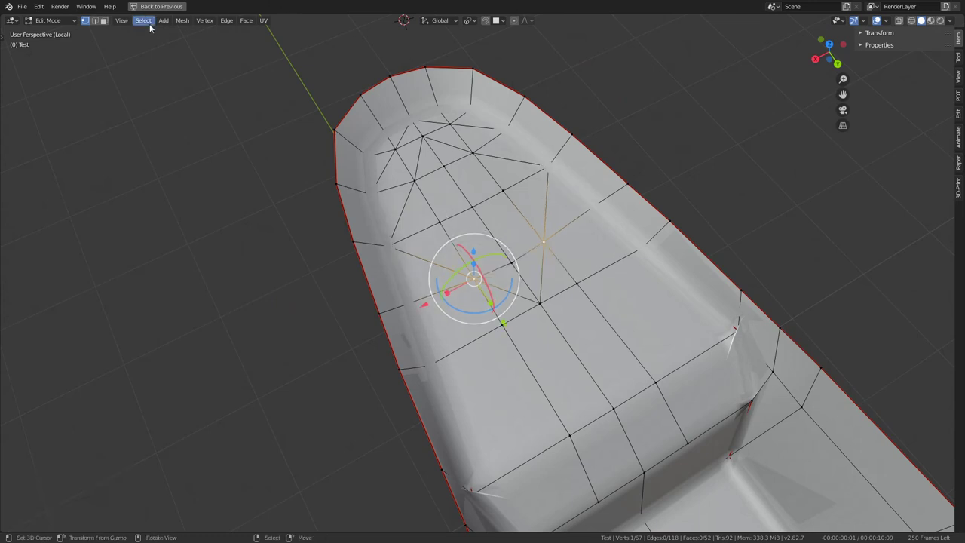
- Join the small nose triangles into quads with Triangles to Quads
click(106, 20)
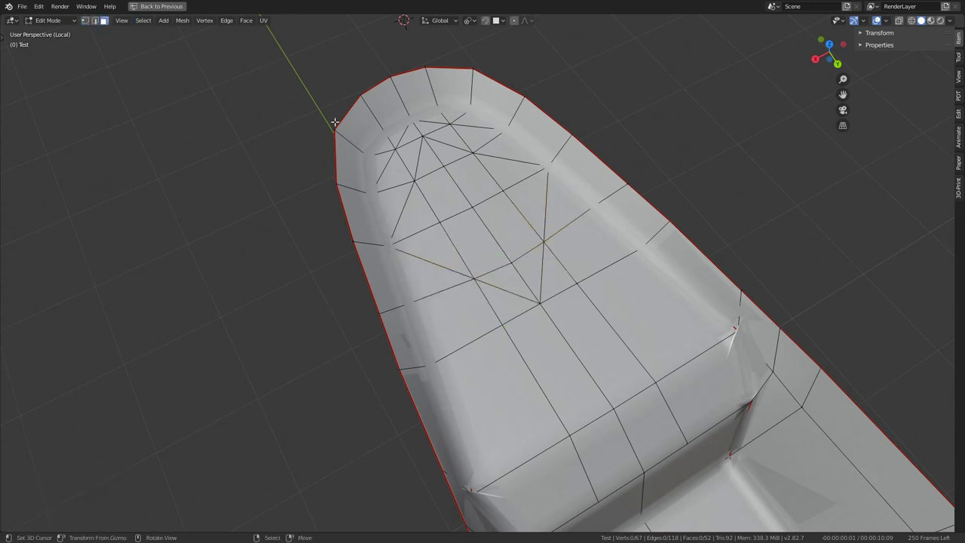
click(396, 180)
middle_drag(399, 183, 479, 302)
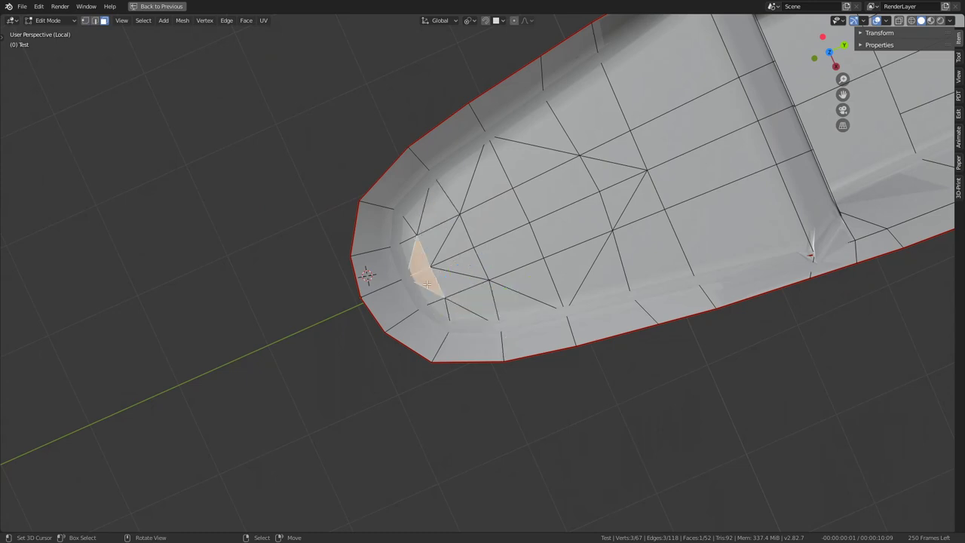
key(alt+j)
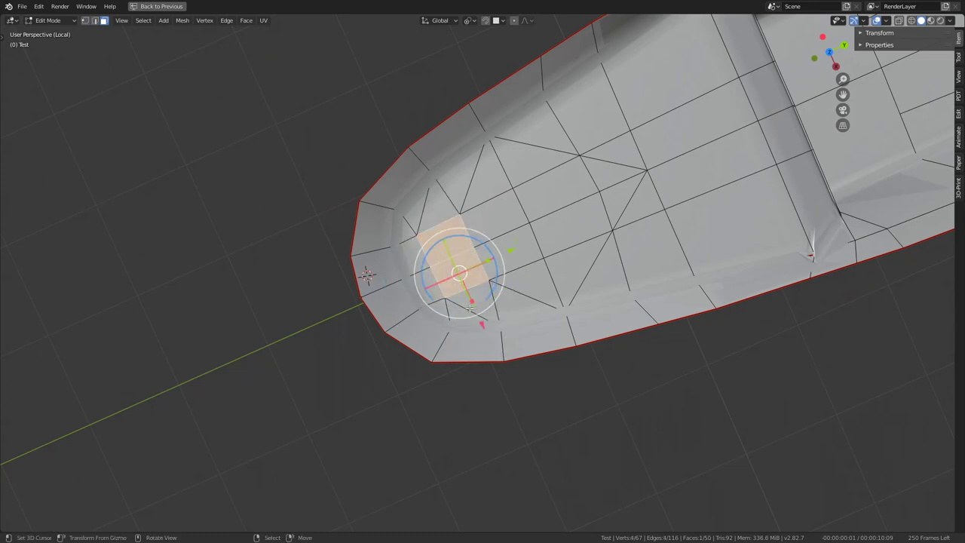
key(ctrl+shift+z)
key(ctrl+shift+z)
key(ctrl+shift+z)
key(ctrl+shift+z)
key(ctrl+shift+z)
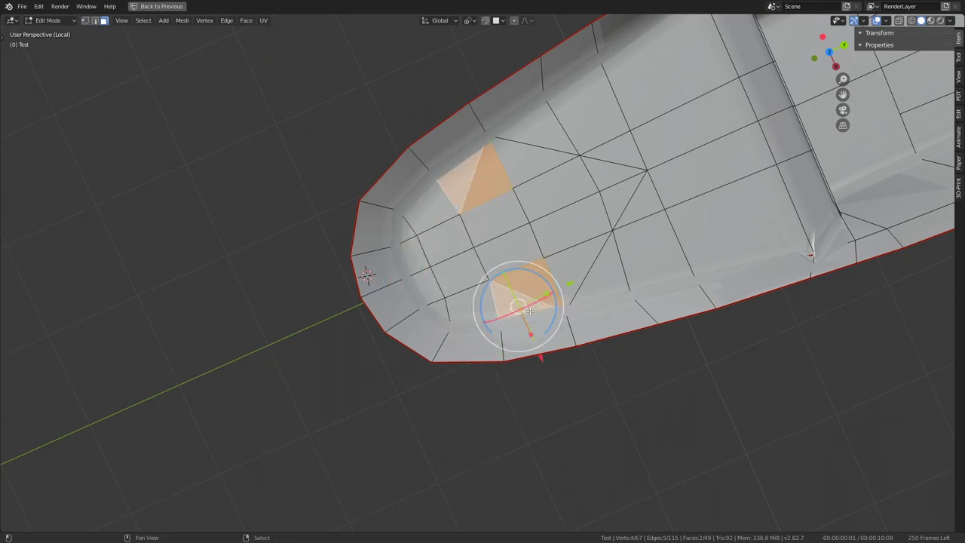
key(ctrl+shift+z)
key(ctrl+shift+z)
key(ctrl+shift+z)
key(ctrl+shift+z)
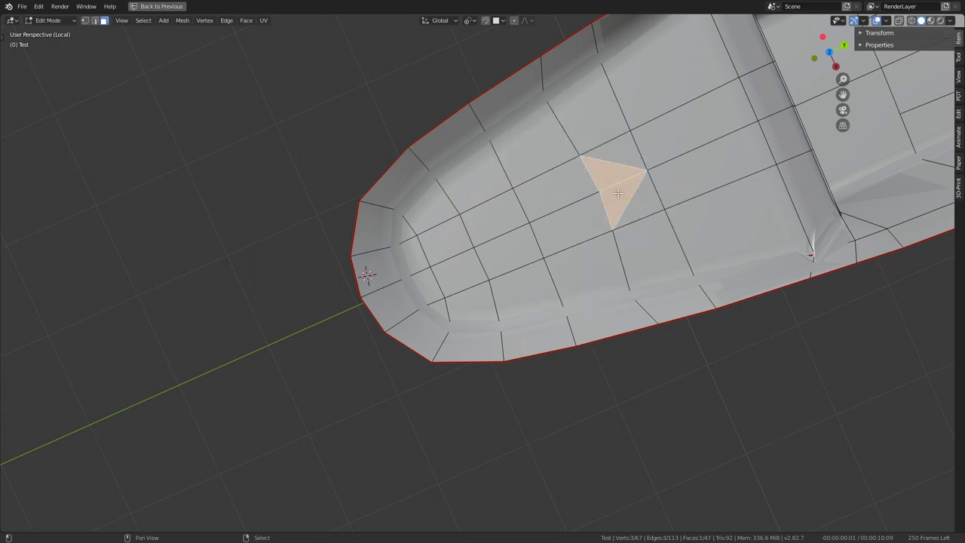
key(ctrl+shift+z)
- Select the inner wall, back wall and floor faces, then show the modifier stack
mouse_move(617, 194)
middle_down()
mouse_move(500, 156)
mouse_move(523, 204)
mouse_move(517, 191)
mouse_move(498, 189)
mouse_move(460, 275)
mouse_move(518, 255)
mouse_move(487, 220)
mouse_move(494, 227)
middle_up()
scroll(494, 195, up, 5)
click(498, 227)
click(502, 253)
click(513, 297)
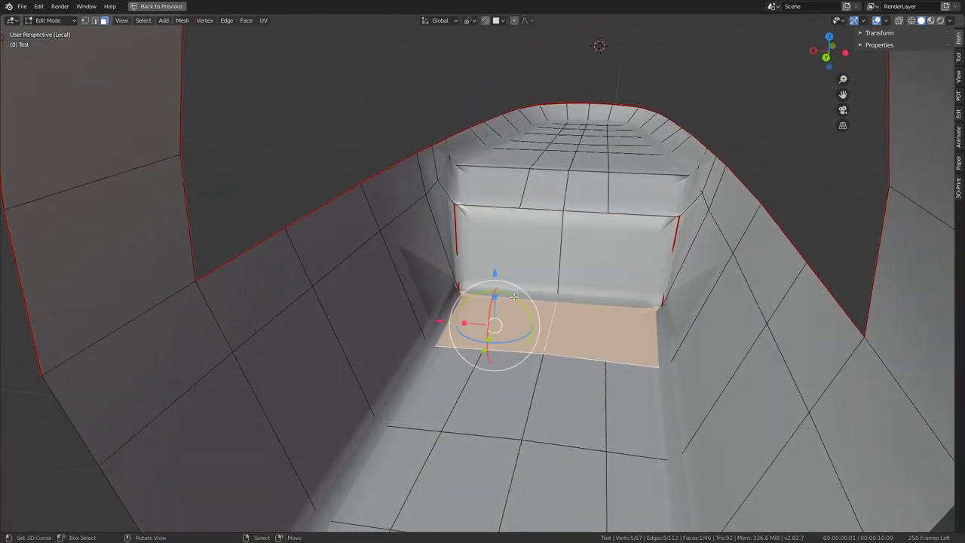
mouse_move(514, 298)
middle_down()
mouse_move(503, 316)
mouse_move(502, 305)
middle_up()
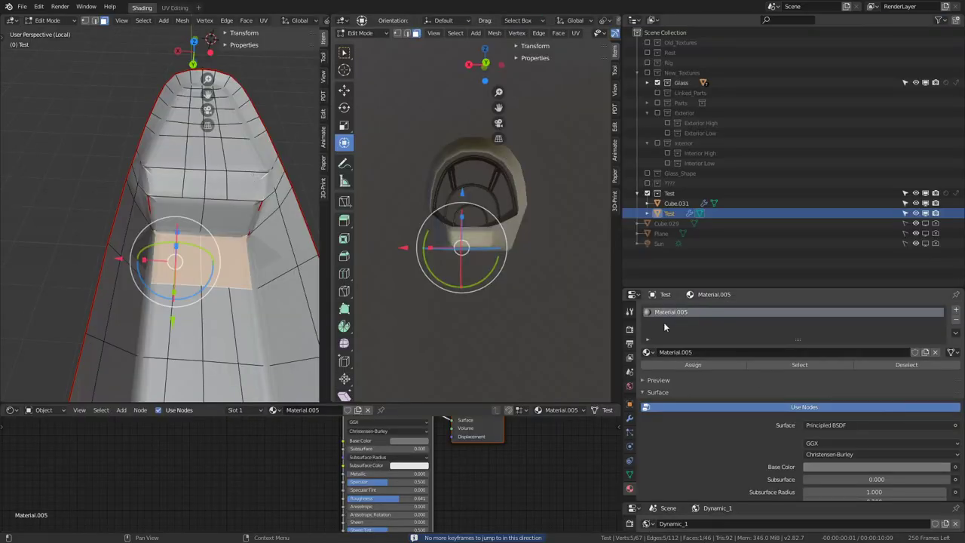
drag(750, 290, 742, 160)
click(631, 294)
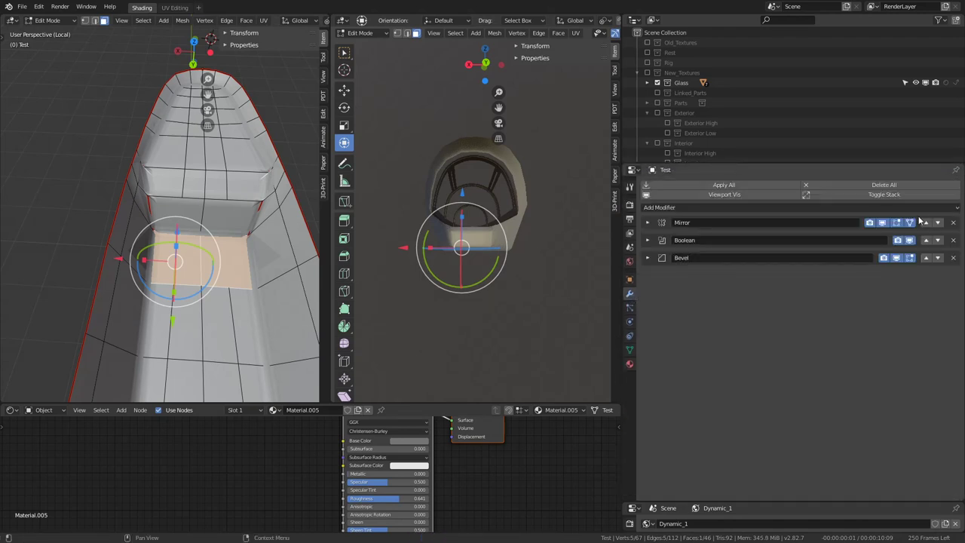
- Knife-cut a new line from the back wall's lower edge to the floor's bottom edge
key(ctrl+space)
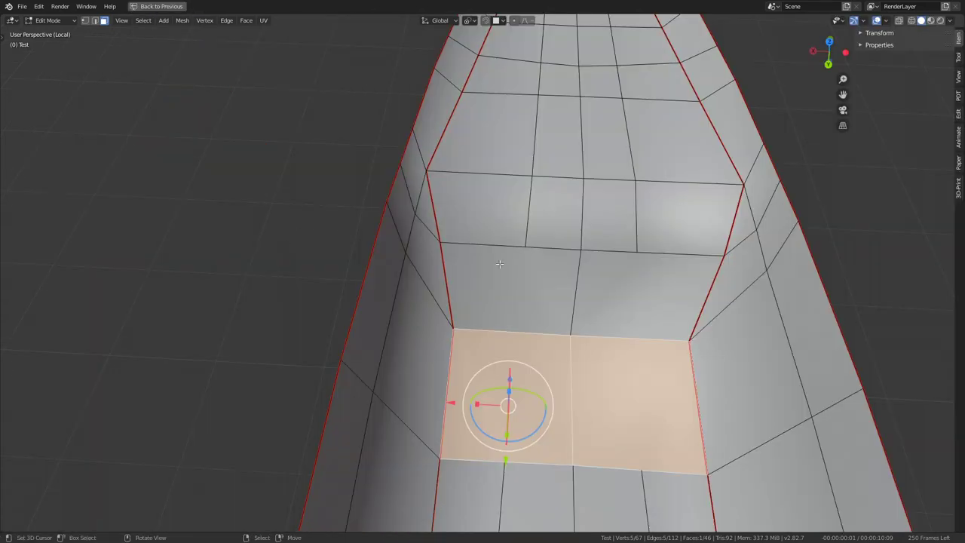
key(k)
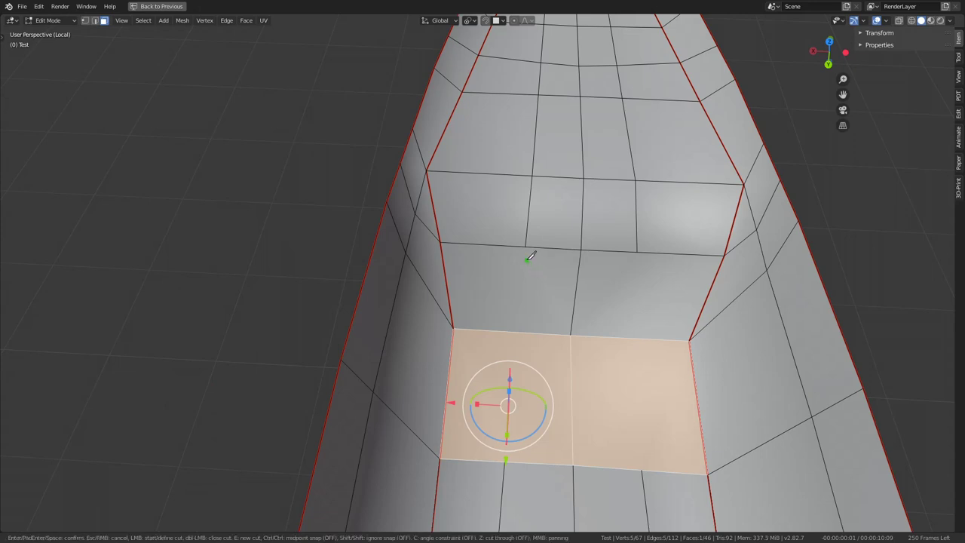
click(526, 246)
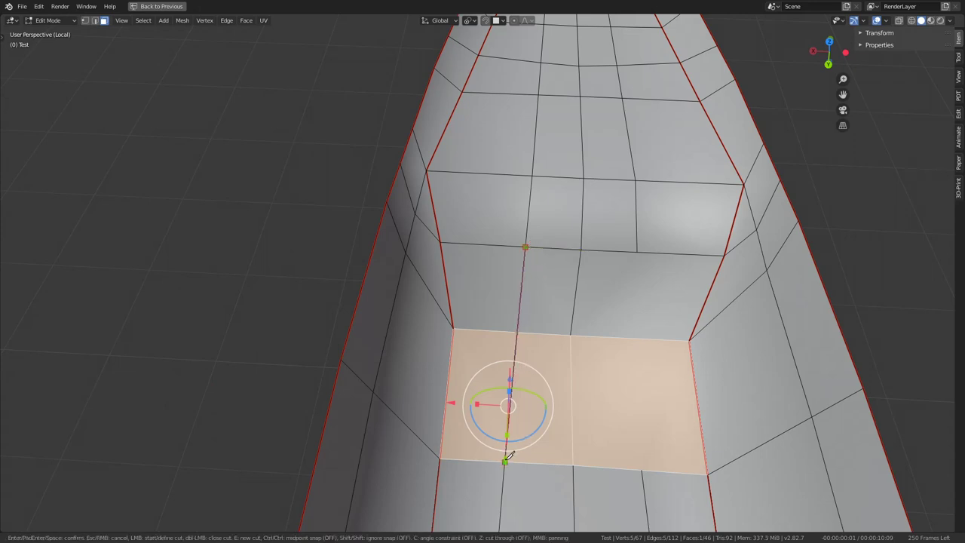
click(505, 462)
key(Return)
- Select the vertex path across the nose floor and scale it flat to straighten the row
scroll(497, 258, down, 1)
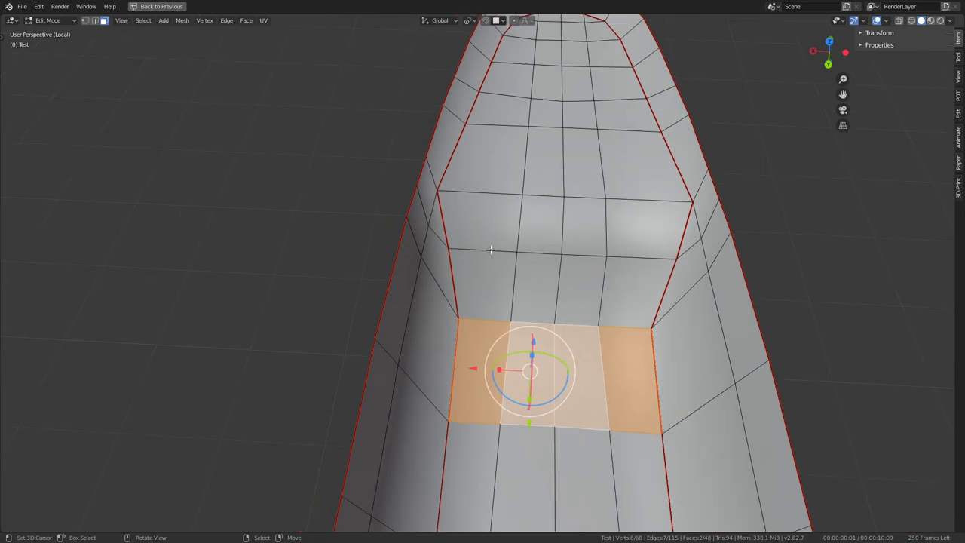
scroll(490, 250, down, 4)
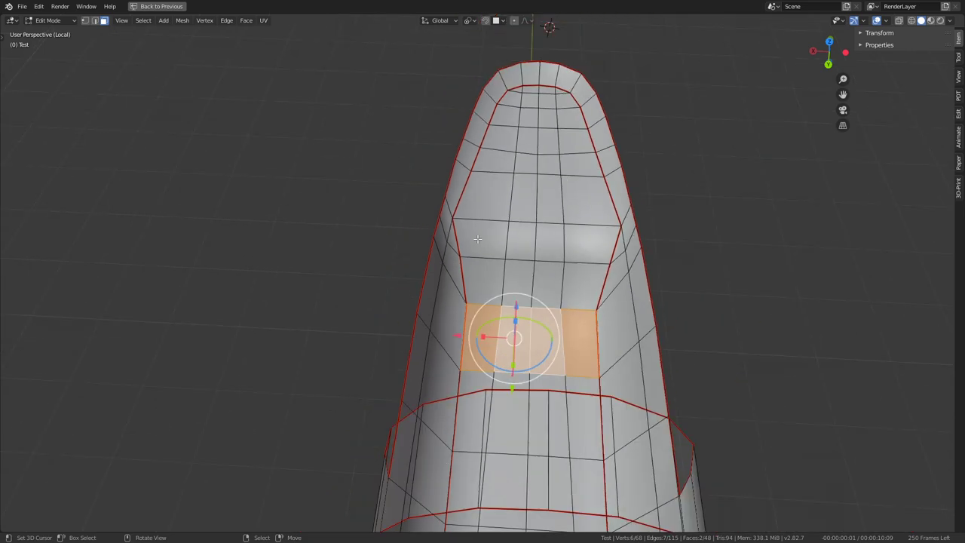
mouse_move(491, 250)
middle_down()
mouse_move(386, 223)
mouse_move(487, 200)
mouse_move(527, 341)
mouse_move(219, 19)
middle_up()
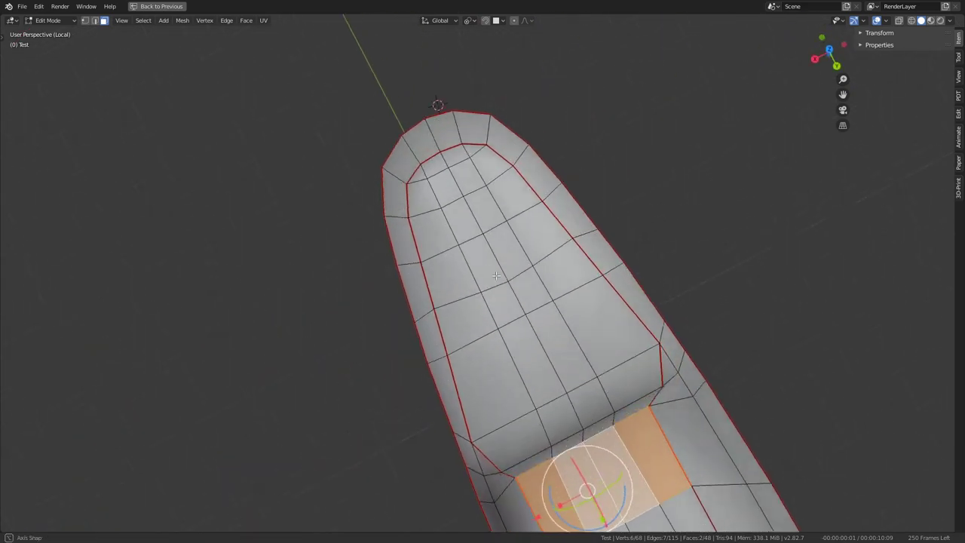
click(85, 21)
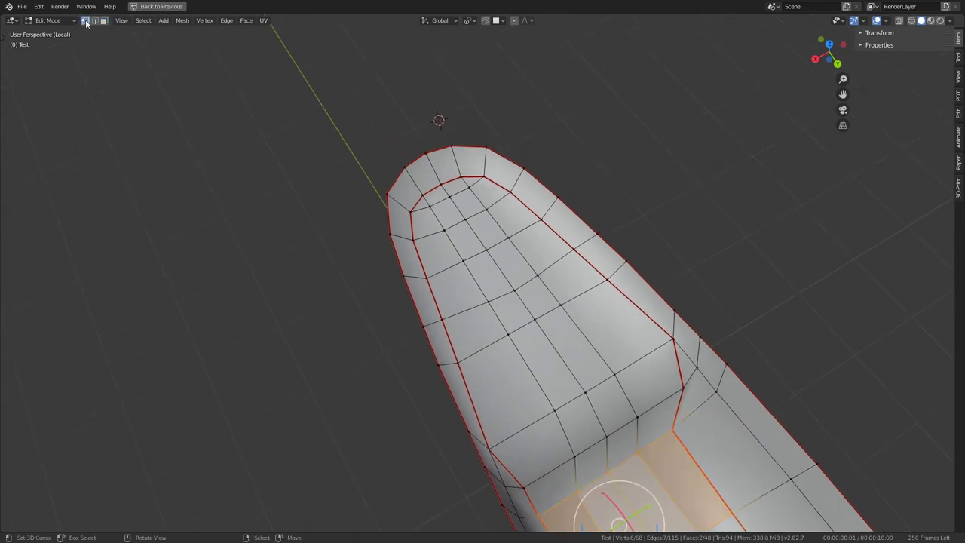
click(521, 282)
ctrl+click(442, 320)
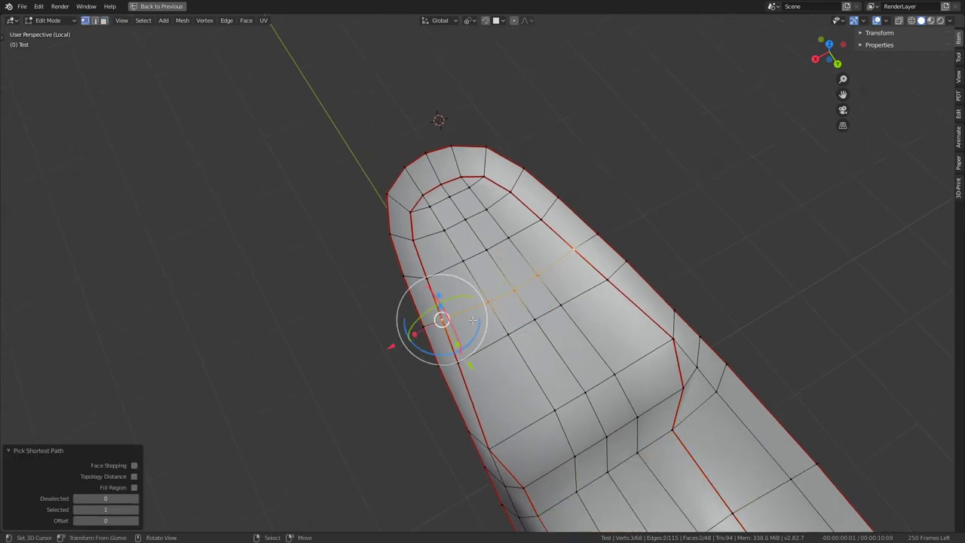
key(s)
key(Return)
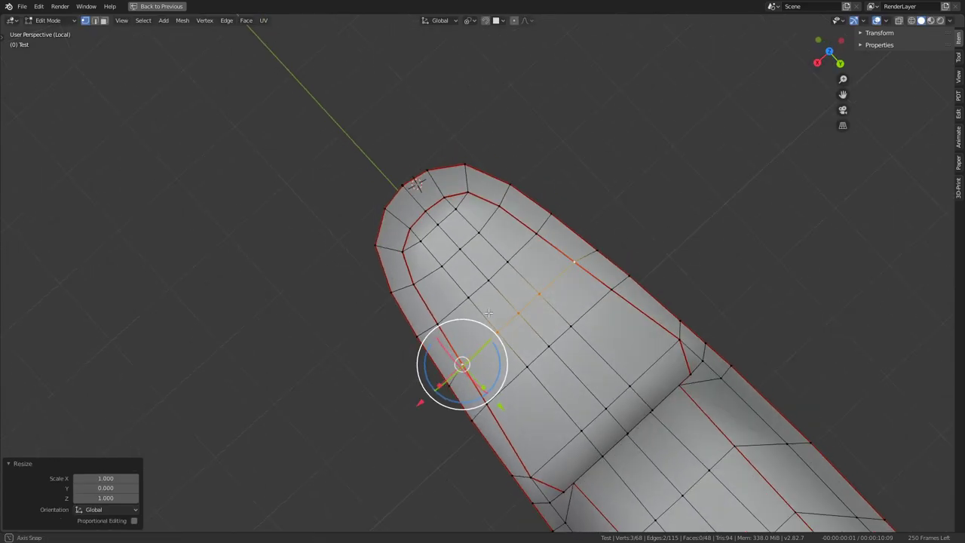
- From the back view, move the horizontal back-wall edge loop 0.057 along X
mouse_move(452, 341)
middle_down()
mouse_move(481, 258)
mouse_move(472, 108)
mouse_move(422, 163)
mouse_move(339, 179)
mouse_move(556, 189)
mouse_move(550, 204)
mouse_move(381, 283)
middle_up()
scroll(453, 184, up, 5)
key(KP_1)
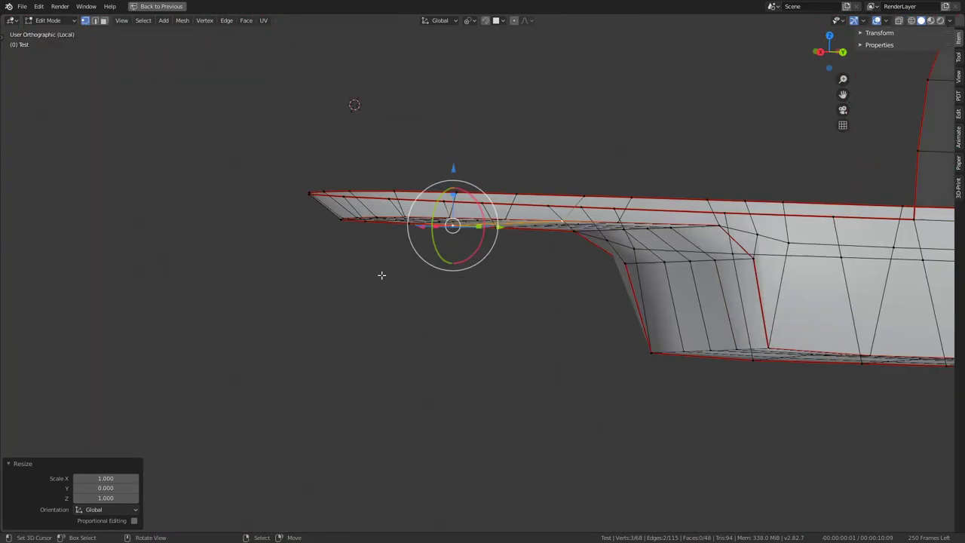
key(ctrl+KP_1)
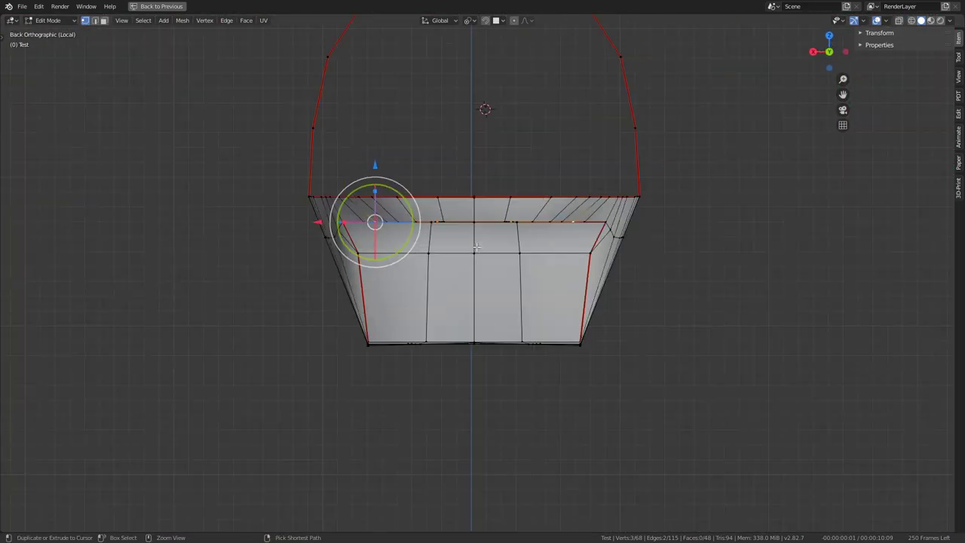
scroll(349, 238, up, 1)
scroll(349, 238, up, 2)
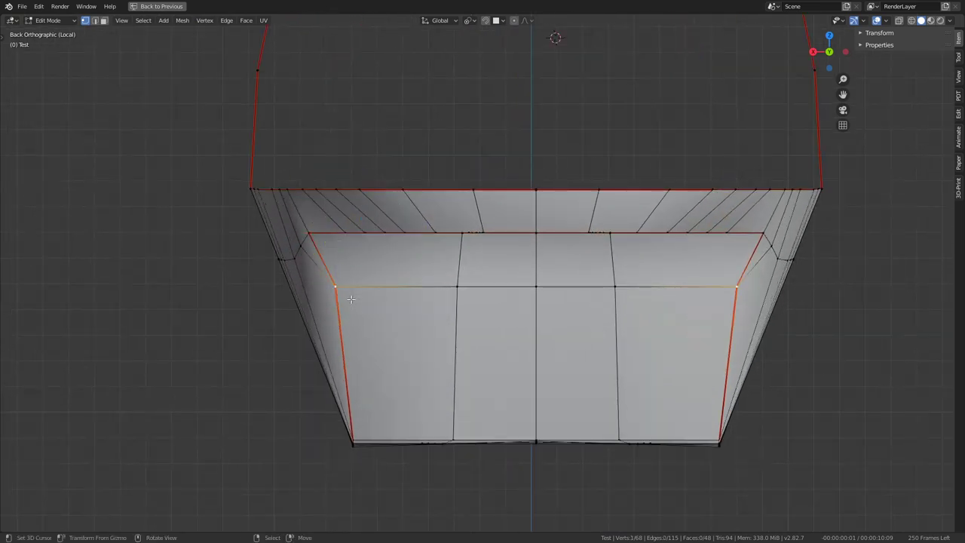
click(280, 284)
key(g)
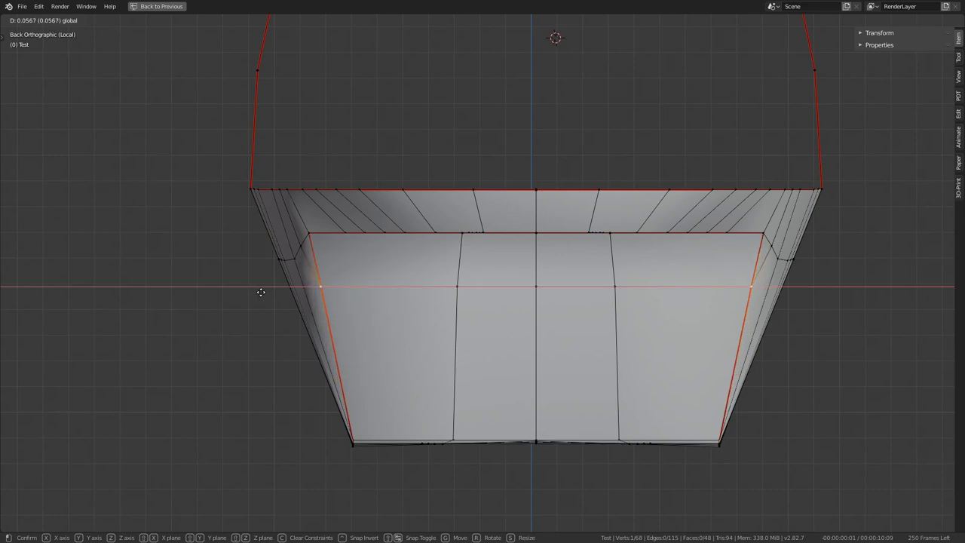
click(261, 292)
middle_drag(261, 292, 494, 214)
middle_drag(492, 224, 475, 247)
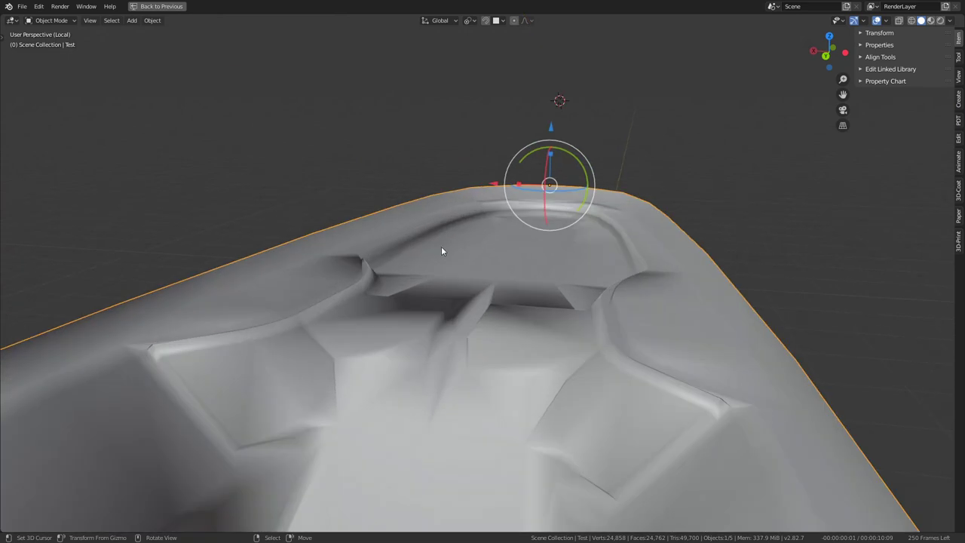
- Turn on the Bevel modifier's viewport display for the Test hull
mouse_move(474, 247)
middle_down()
mouse_move(452, 231)
mouse_move(383, 220)
middle_up()
key(Tab)
key(Tab)
key(ctrl+space)
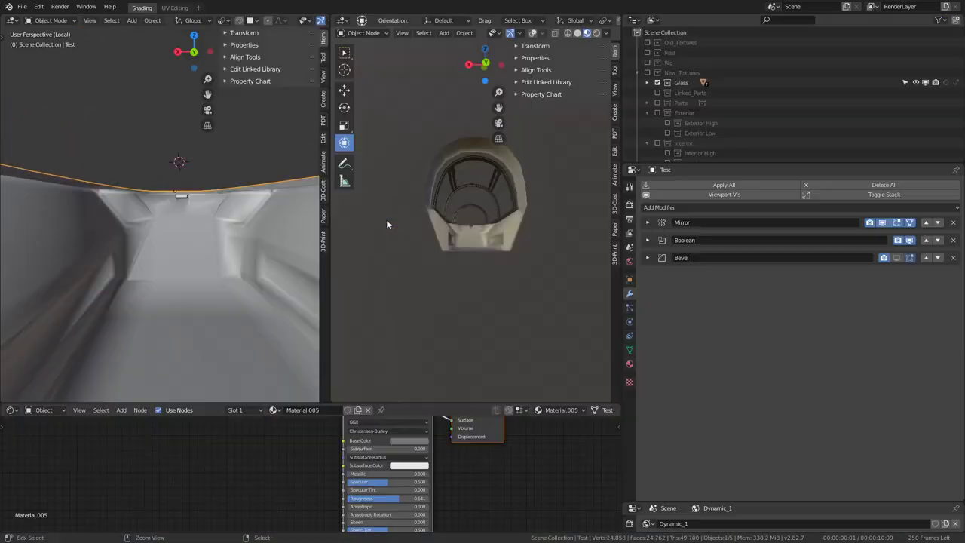
key(Tab)
mouse_move(187, 180)
middle_down()
mouse_move(171, 308)
mouse_move(130, 258)
mouse_move(178, 302)
middle_up()
key(Tab)
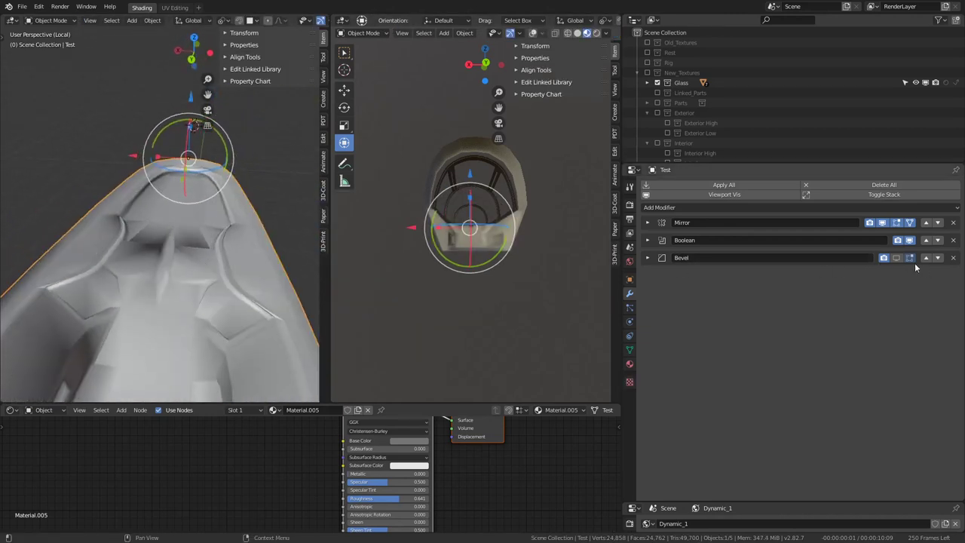
click(897, 258)
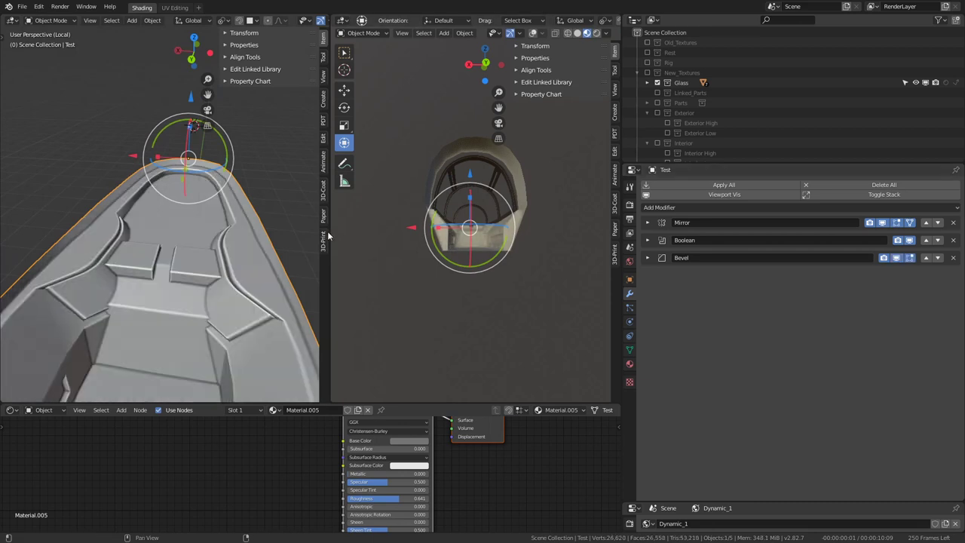
- Try raising the centre floor edge path into a peak, preview it, then undo it
key(ctrl+space)
mouse_move(528, 196)
middle_down()
mouse_move(524, 160)
mouse_move(528, 175)
middle_up()
key(Tab)
key(Tab)
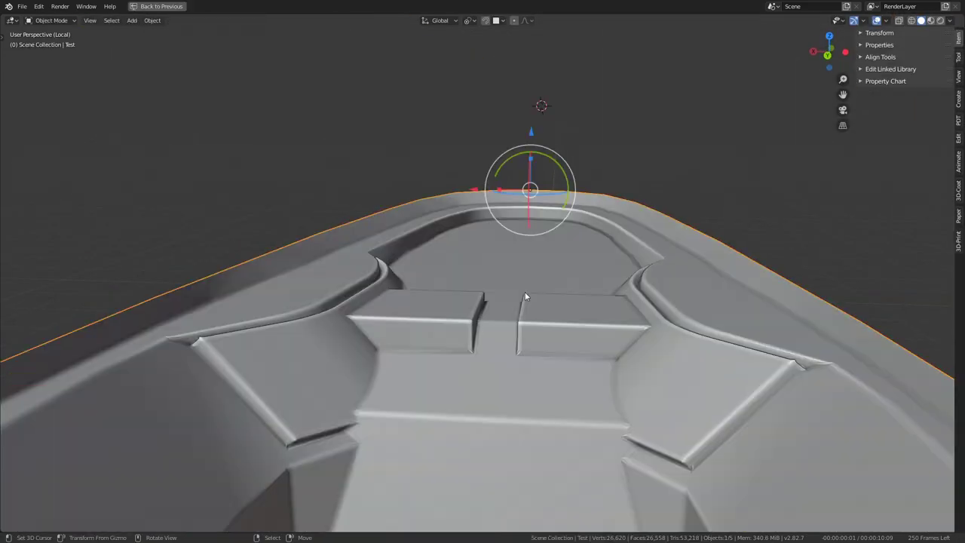
key(ctrl+space)
key(ctrl+space)
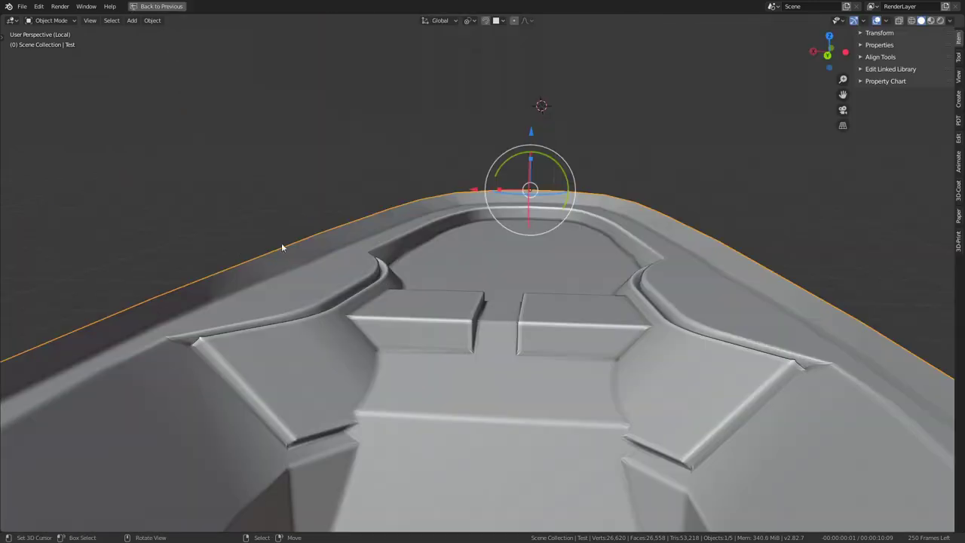
key(Tab)
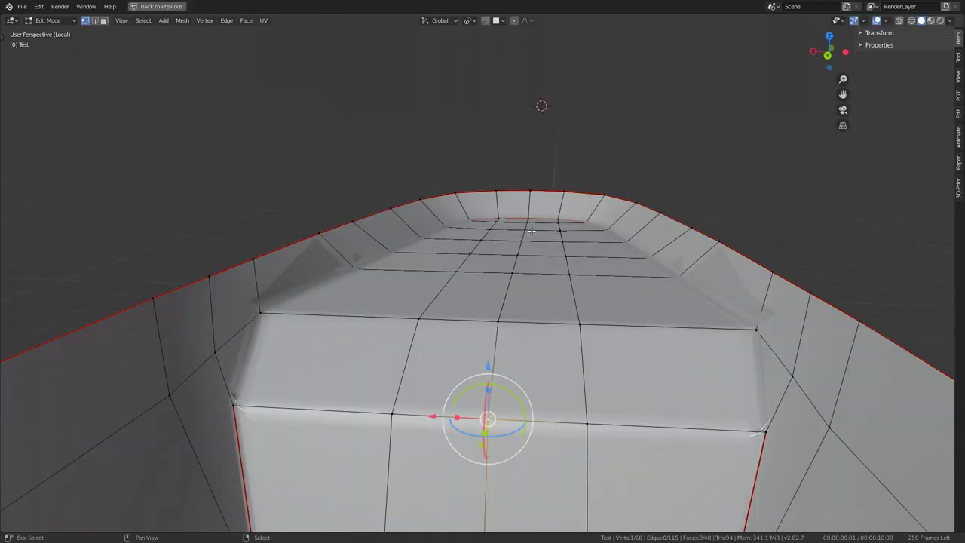
ctrl+click(529, 225)
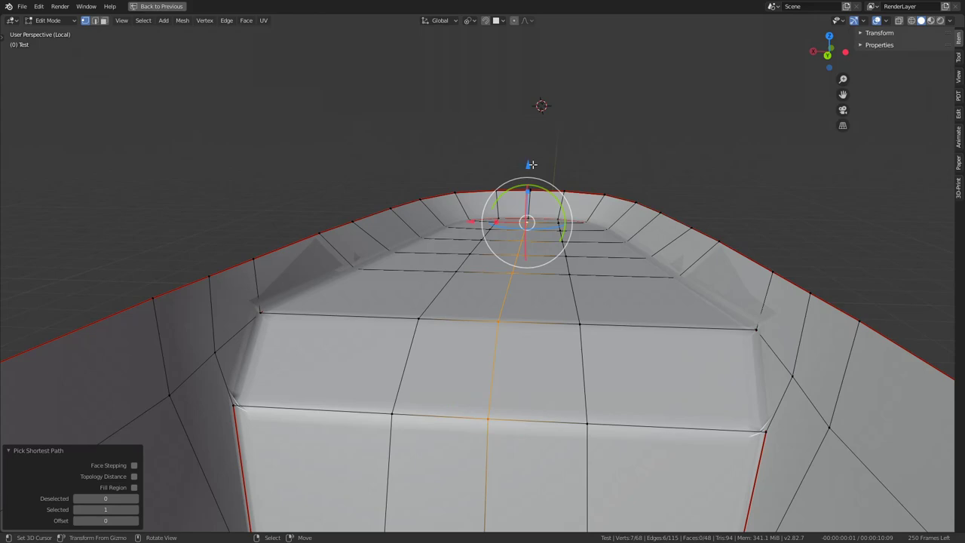
drag(531, 164, 528, 106)
key(Tab)
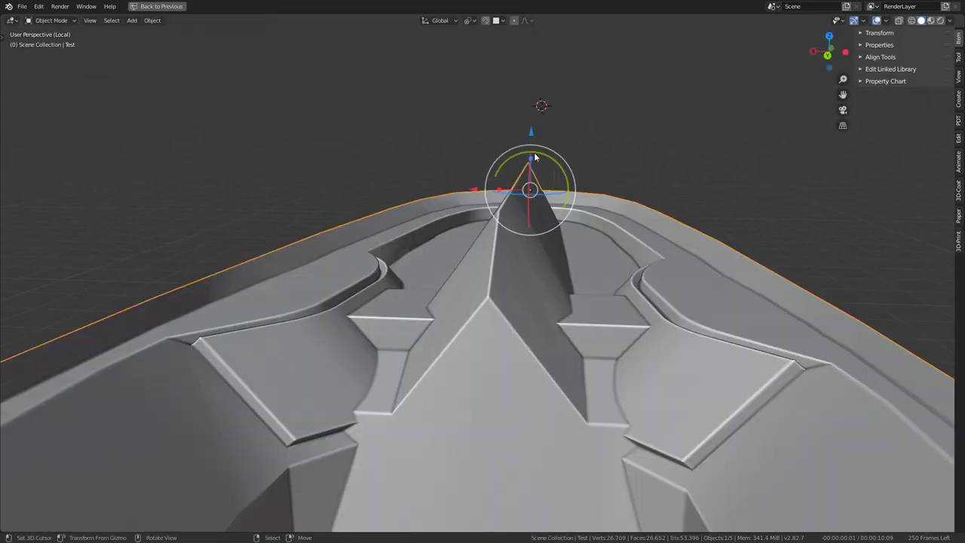
mouse_move(534, 157)
middle_down()
mouse_move(463, 160)
mouse_move(502, 182)
middle_up()
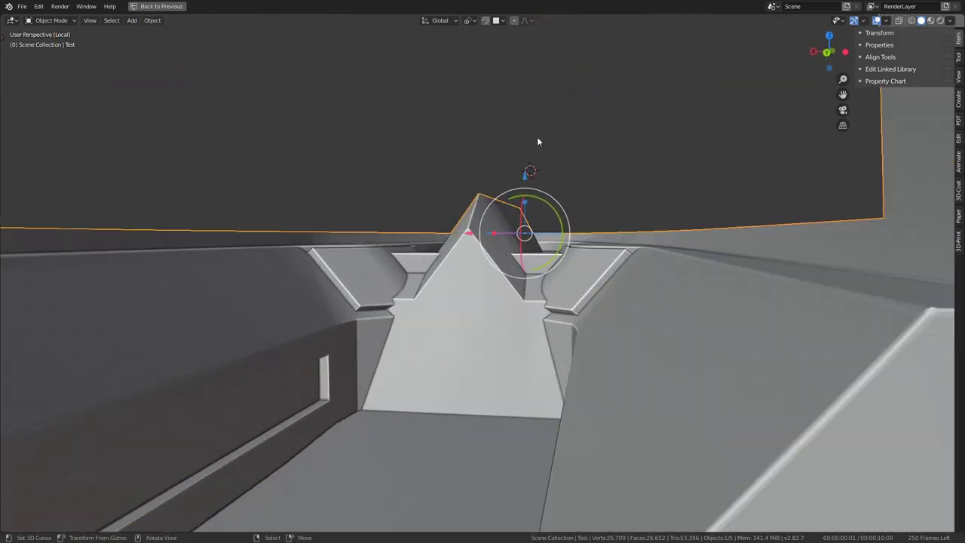
middle_drag(501, 181, 537, 152)
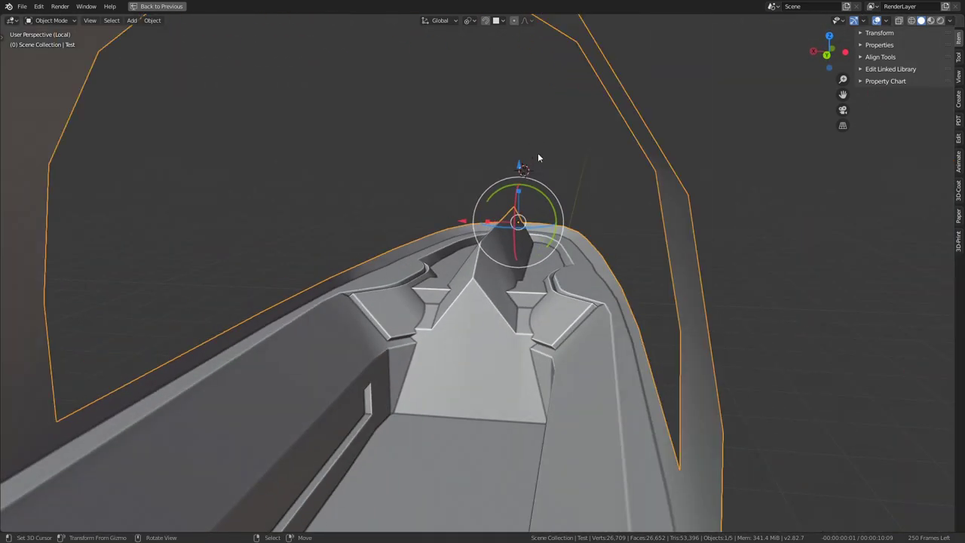
key(Tab)
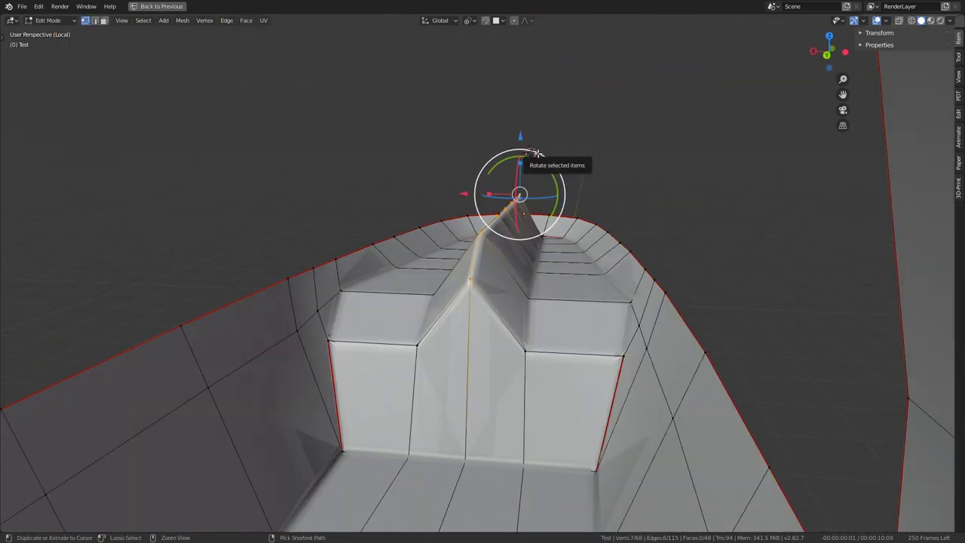
key(ctrl+z)
key(ctrl+z)
key(ctrl+z)
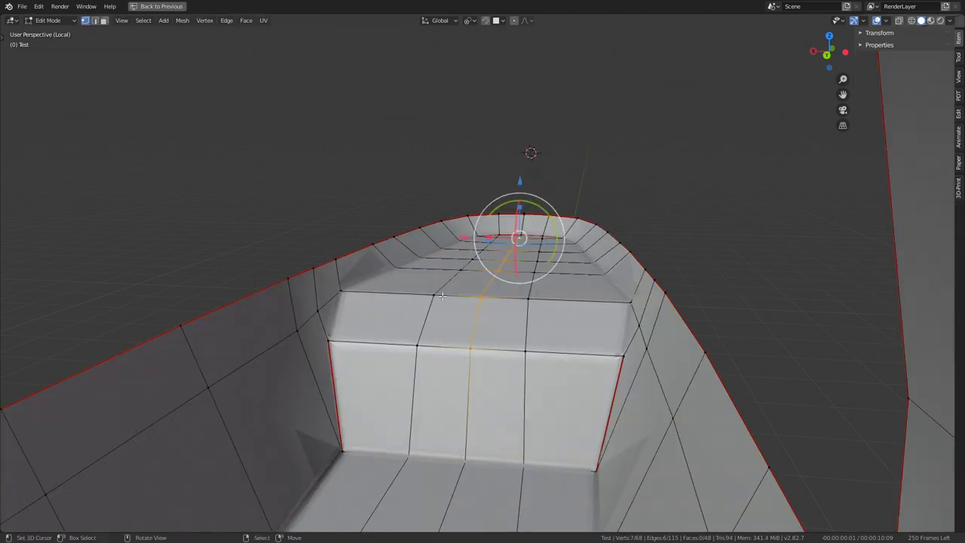
- Edge-slide the edge path toward the nose and preview it with modifiers
mouse_move(442, 296)
middle_down()
mouse_move(455, 296)
mouse_move(468, 325)
middle_up()
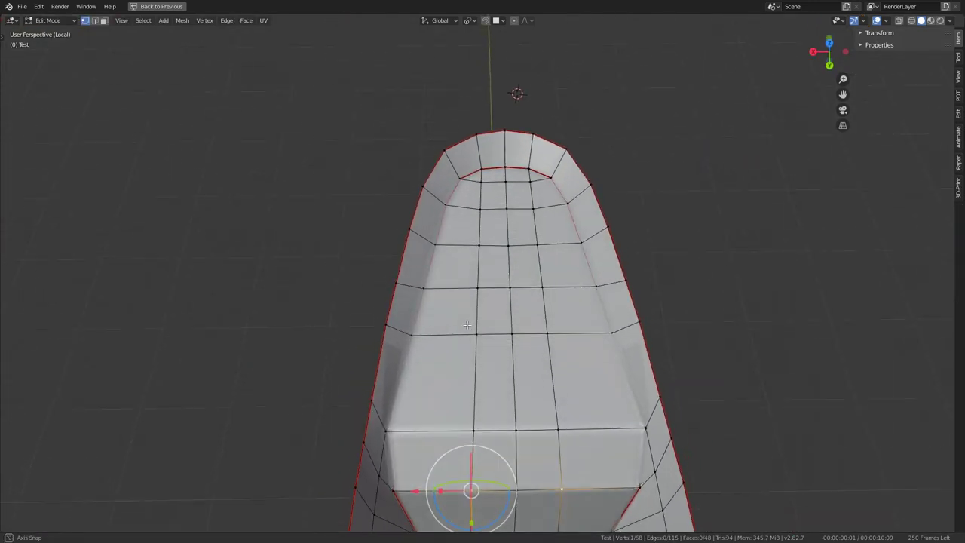
ctrl+click(486, 195)
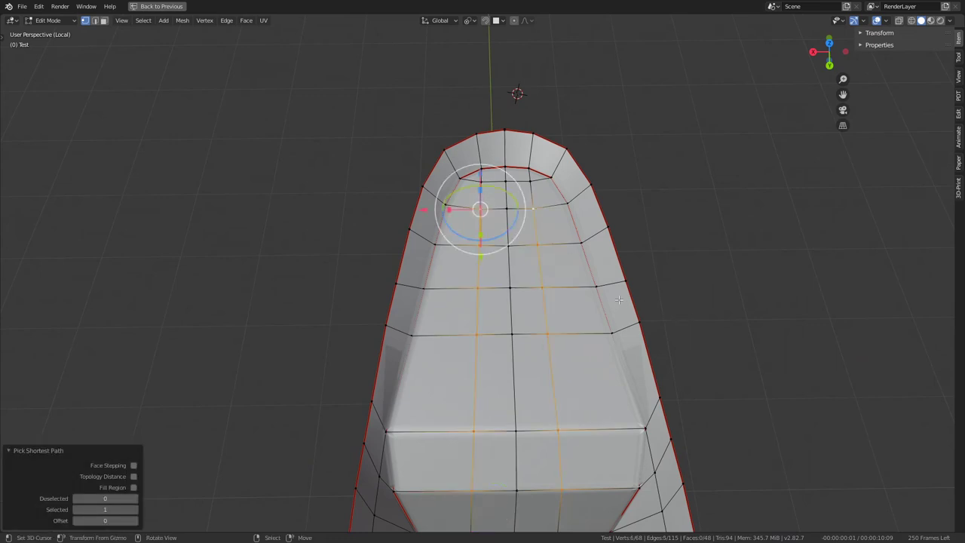
key(g)
key(g)
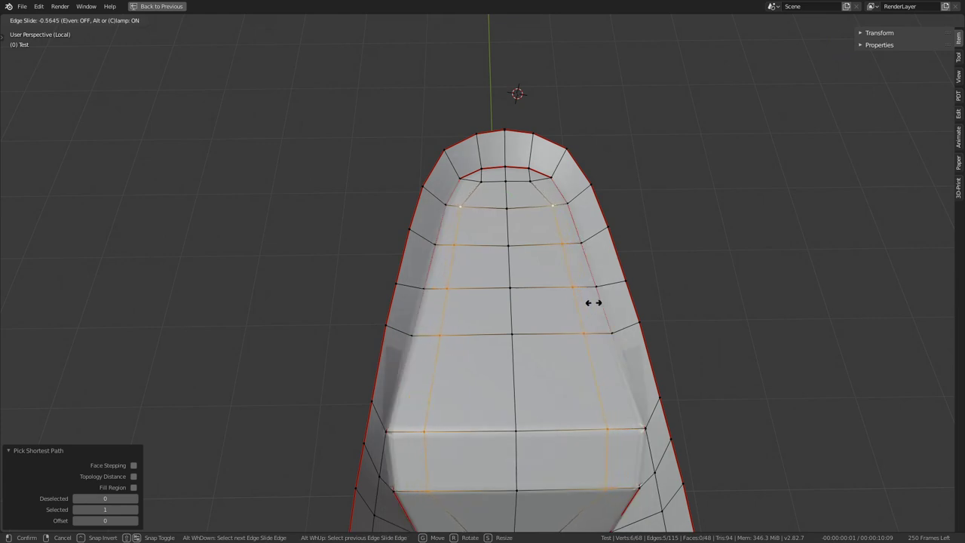
click(593, 303)
middle_drag(593, 302, 595, 213)
key(Tab)
scroll(566, 220, up, 2)
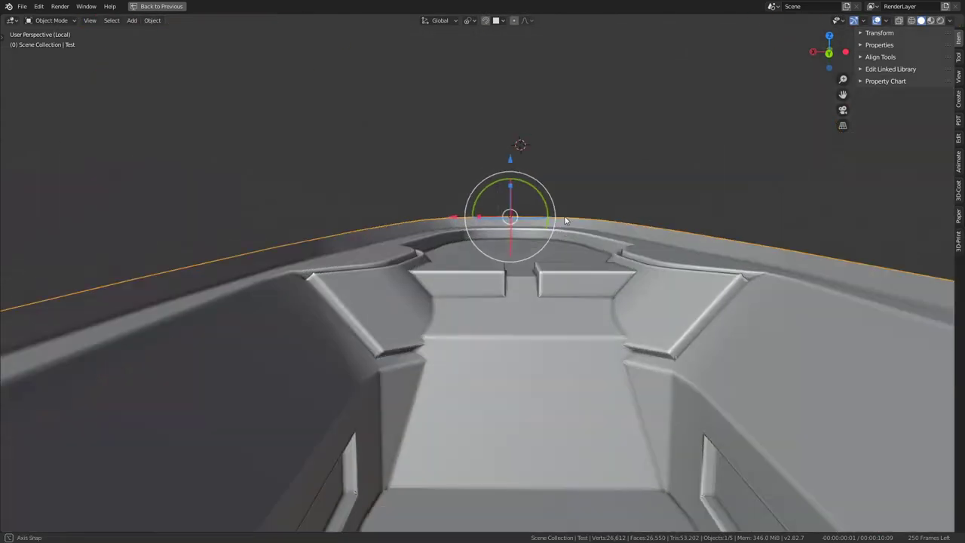
scroll(565, 213, up, 3)
- Slide the nose edge loop a second time and check the modified result
key(Tab)
scroll(564, 211, up, 2)
key(g)
key(g)
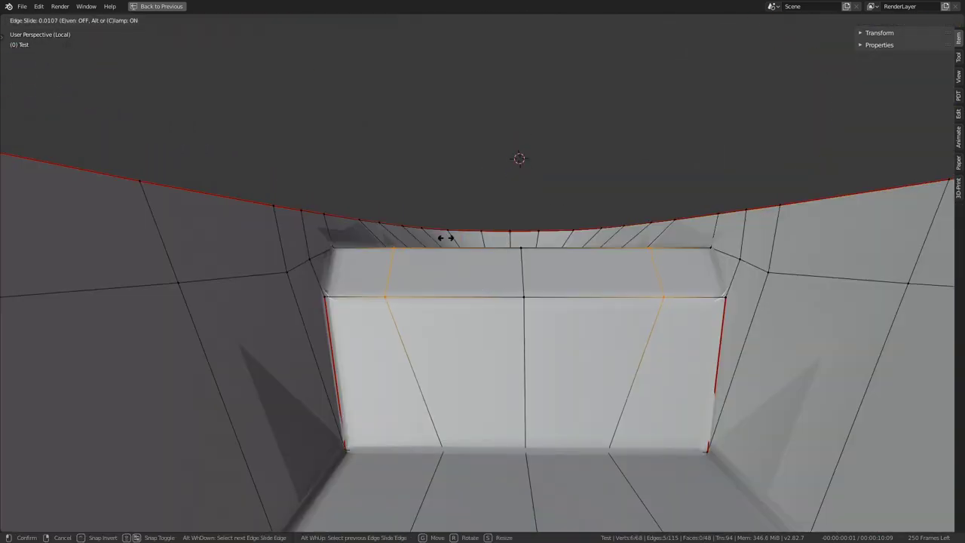
click(457, 239)
key(Tab)
scroll(457, 239, down, 3)
middle_drag(459, 243, 468, 248)
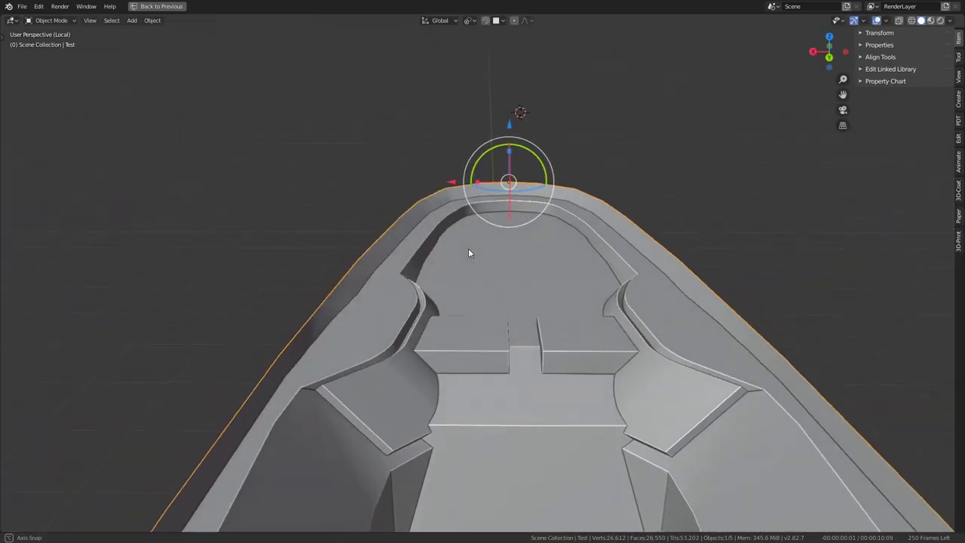
key(Tab)
- Select a single nose vertex, preview the full object, then pick a floor face near the nose
click(525, 359)
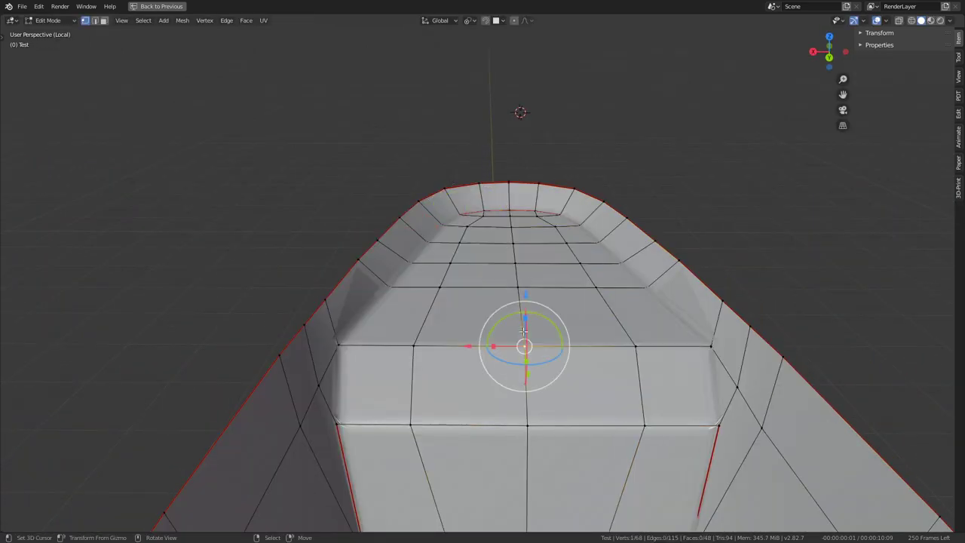
middle_drag(524, 330, 513, 264)
key(Tab)
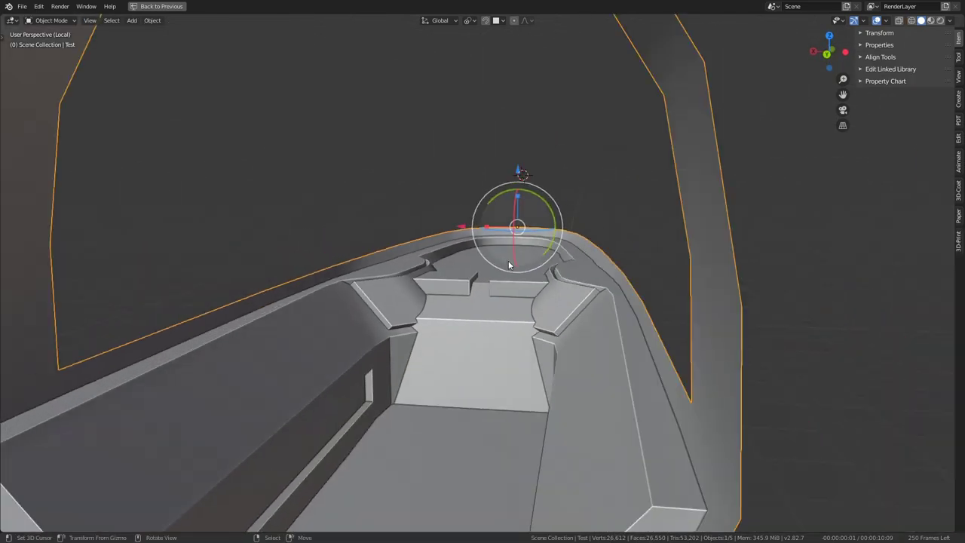
key(Tab)
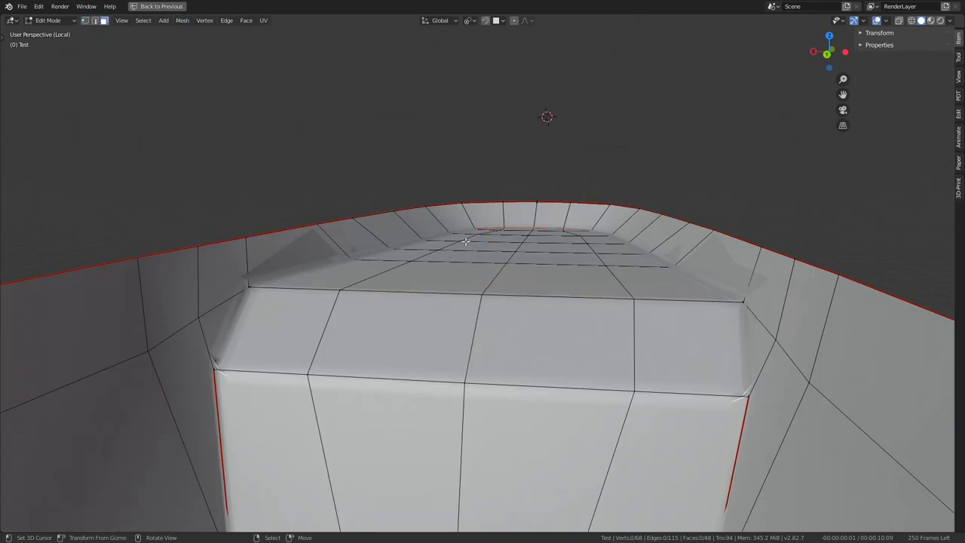
click(476, 276)
key(e)
right_click(461, 223)
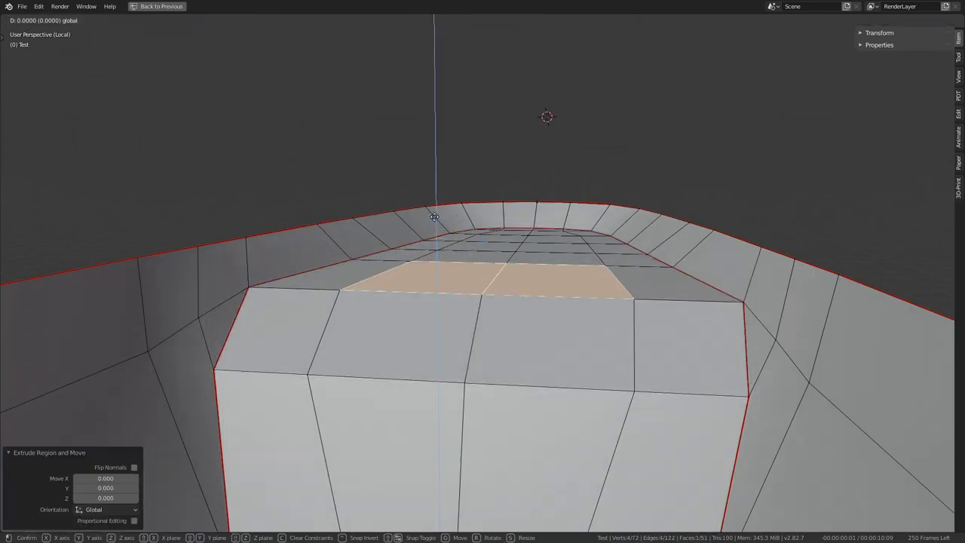
drag(442, 215, 410, 145)
key(Tab)
mouse_move(410, 144)
middle_down()
mouse_move(319, 176)
mouse_move(440, 156)
mouse_move(399, 166)
mouse_move(353, 258)
middle_up()
key(Tab)
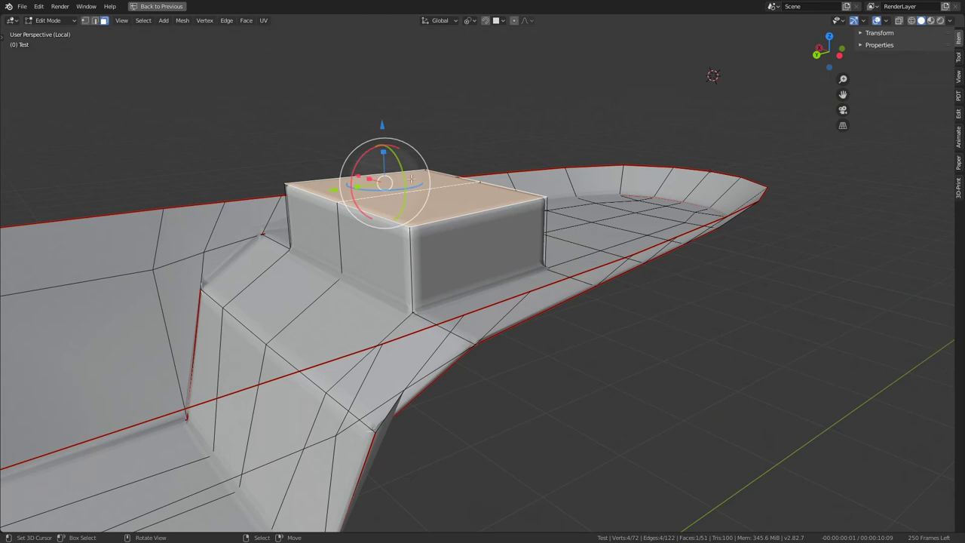
key(ctrl+z)
key(ctrl+z)
key(ctrl+z)
key(ctrl+z)
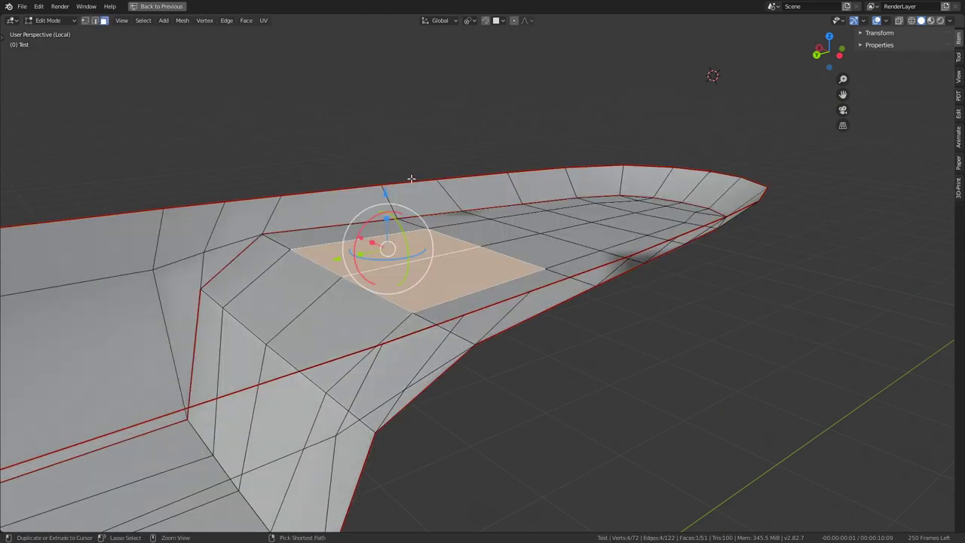
click(339, 285)
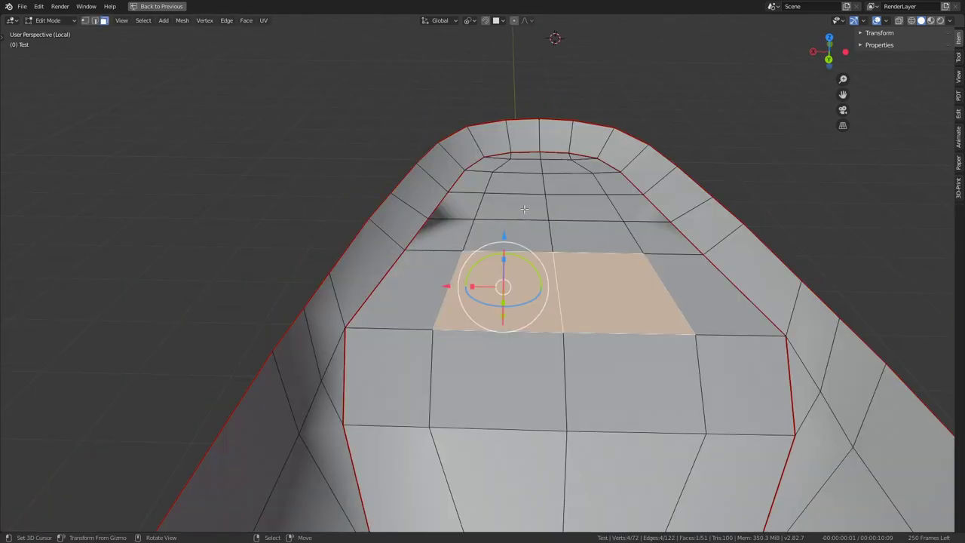
click(479, 223)
click(422, 241)
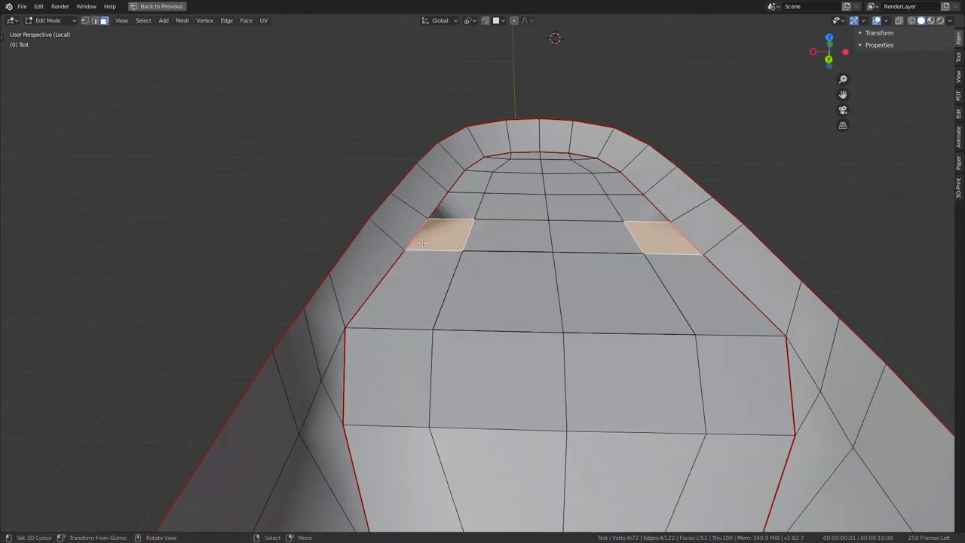
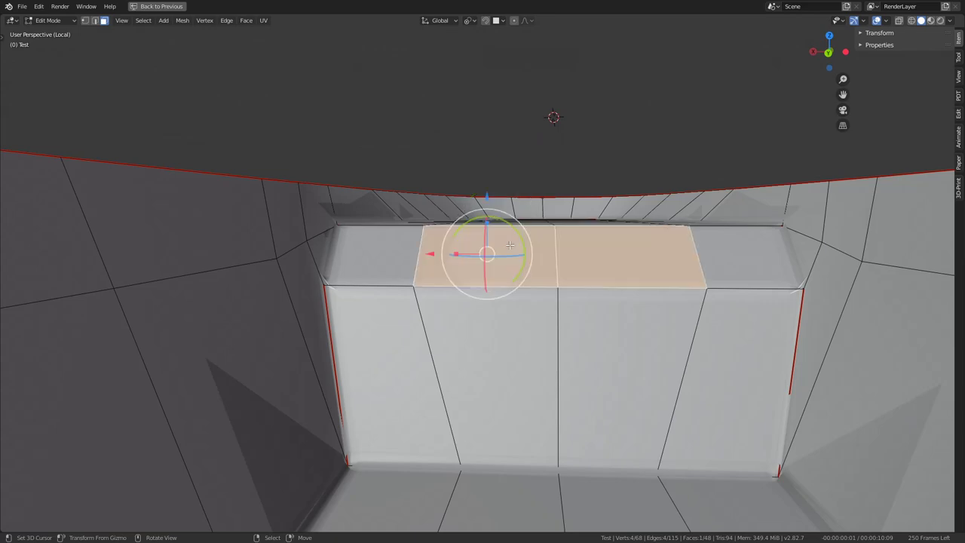
- Nudge the nose-tip vertices slightly along X and view the whole hull nose
middle_drag(510, 245, 523, 364)
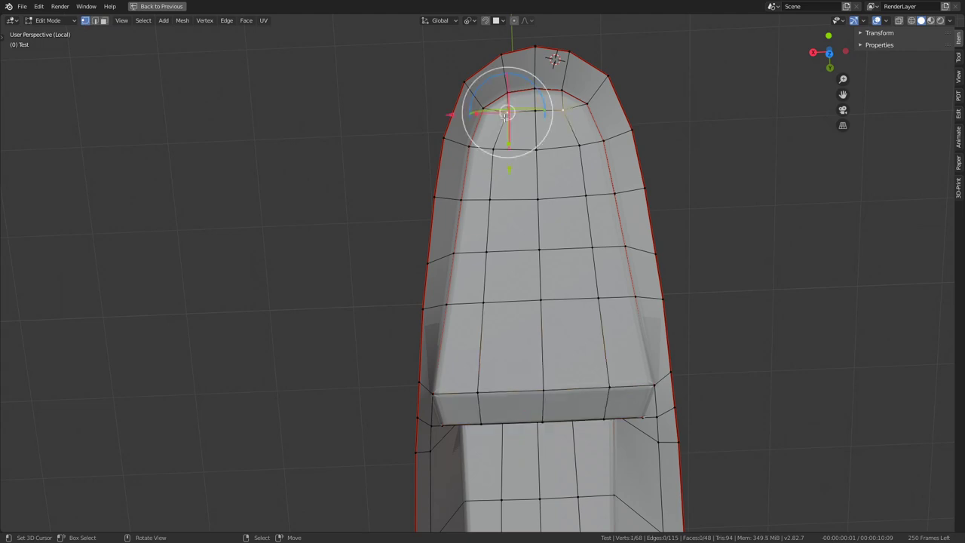
drag(442, 111, 436, 114)
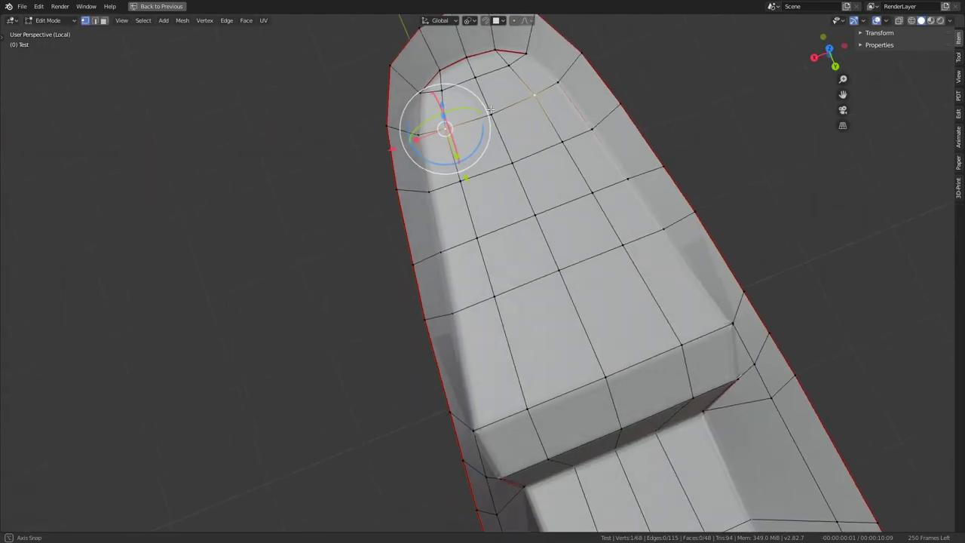
mouse_move(499, 160)
middle_down()
mouse_move(506, 241)
mouse_move(540, 237)
mouse_move(540, 296)
middle_up()
key(Tab)
key(Tab)
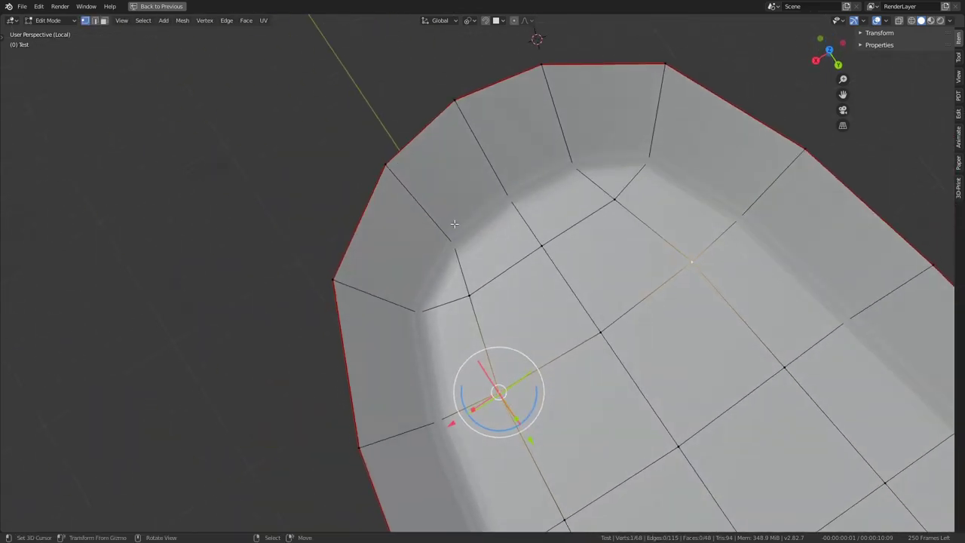
scroll(454, 224, down, 5)
mouse_move(454, 224)
middle_down()
mouse_move(483, 173)
mouse_move(510, 151)
mouse_move(511, 178)
mouse_move(554, 215)
middle_up()
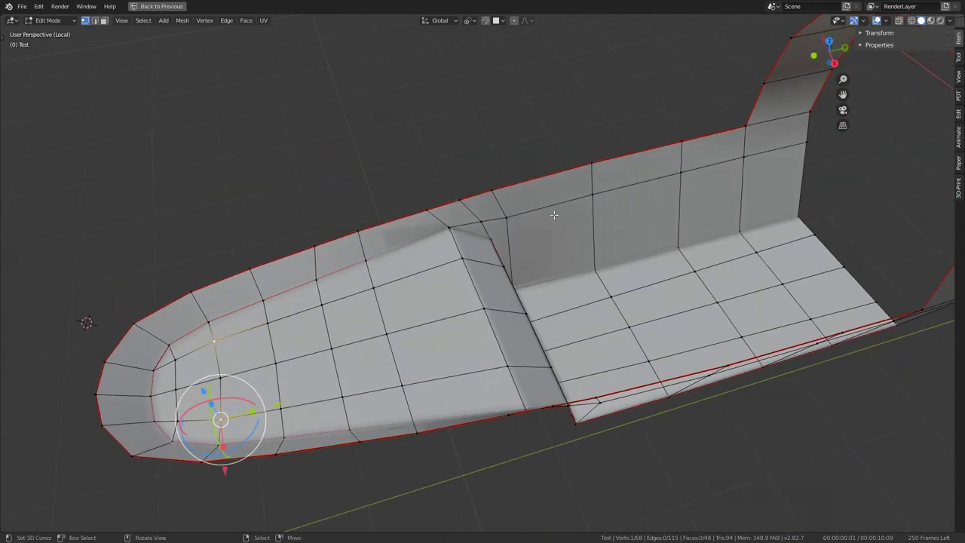
- Vertex-slide the rim vertices beside the console, retrying each slide until it fits
key(g)
click(509, 174)
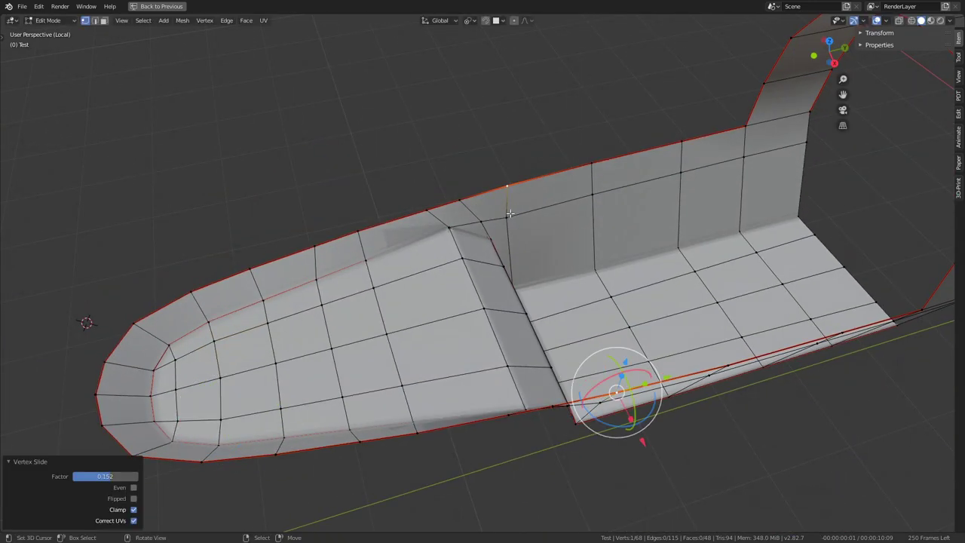
key(ctrl+z)
mouse_move(534, 171)
middle_down()
mouse_move(475, 158)
mouse_move(468, 186)
middle_up()
key(g)
key(g)
click(481, 161)
key(ctrl+z)
key(g)
key(g)
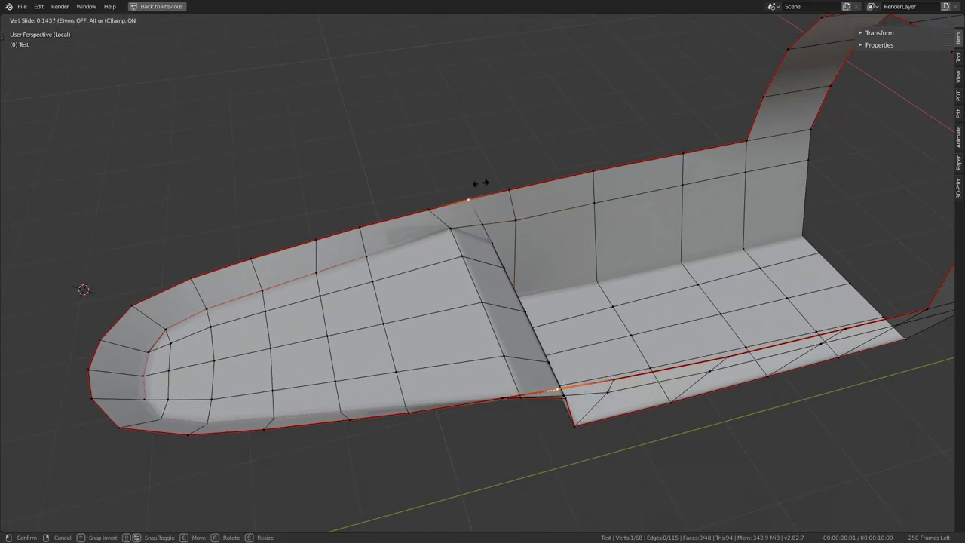
click(489, 182)
key(ctrl+z)
key(g)
key(g)
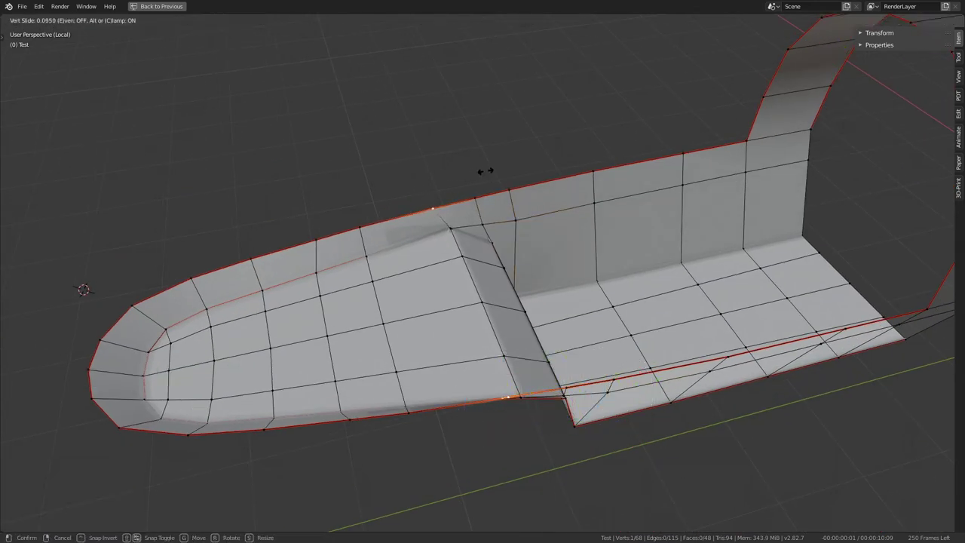
click(498, 169)
- Redo the last rim slide and slide one more vertex at factor 0.125
middle_drag(500, 168, 394, 190)
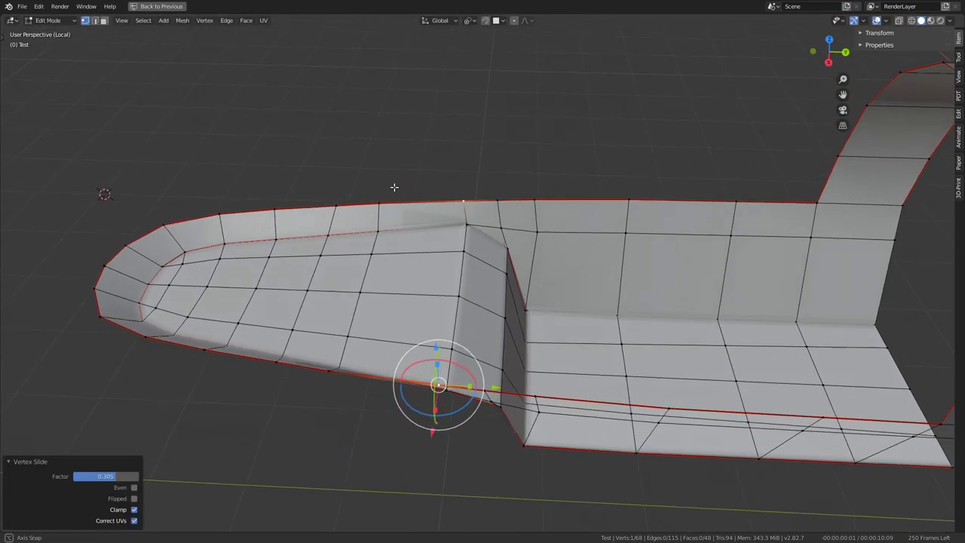
key(ctrl+z)
key(g)
key(Escape)
key(g)
key(g)
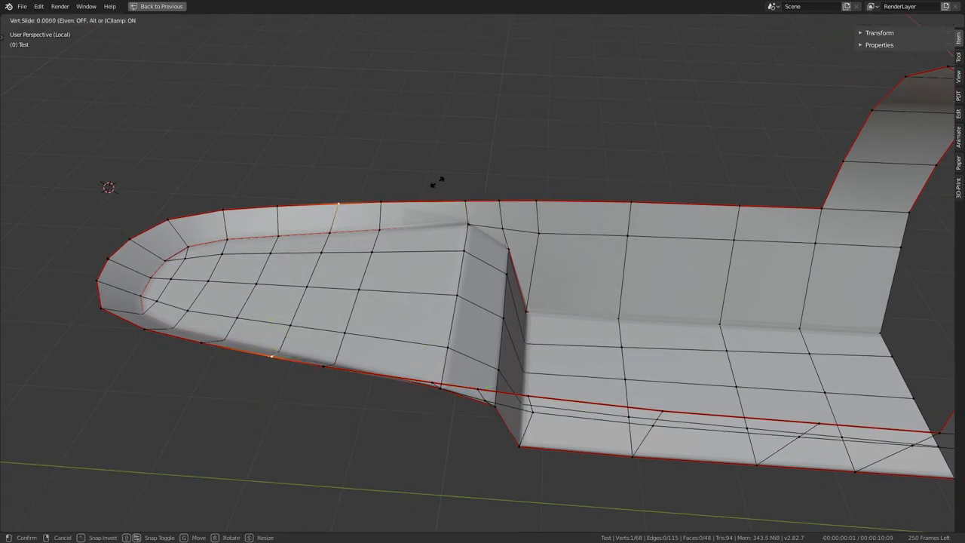
click(400, 178)
mouse_move(400, 177)
middle_down()
mouse_move(403, 248)
mouse_move(391, 194)
mouse_move(433, 231)
mouse_move(353, 238)
mouse_move(362, 265)
mouse_move(197, 93)
middle_up()
key(g)
key(g)
click(395, 245)
key(Tab)
key(Tab)
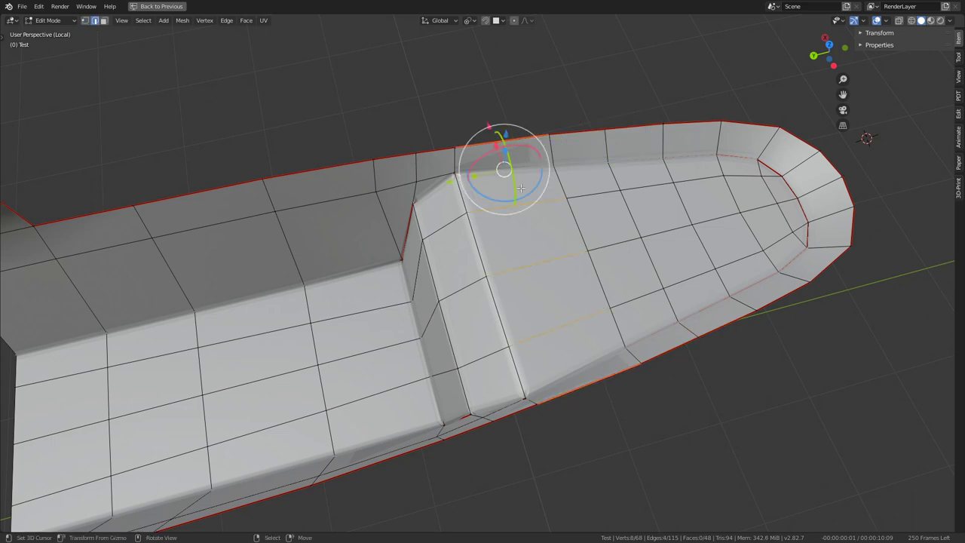
- Subdivide the selected console-top faces
middle_drag(521, 188, 464, 201)
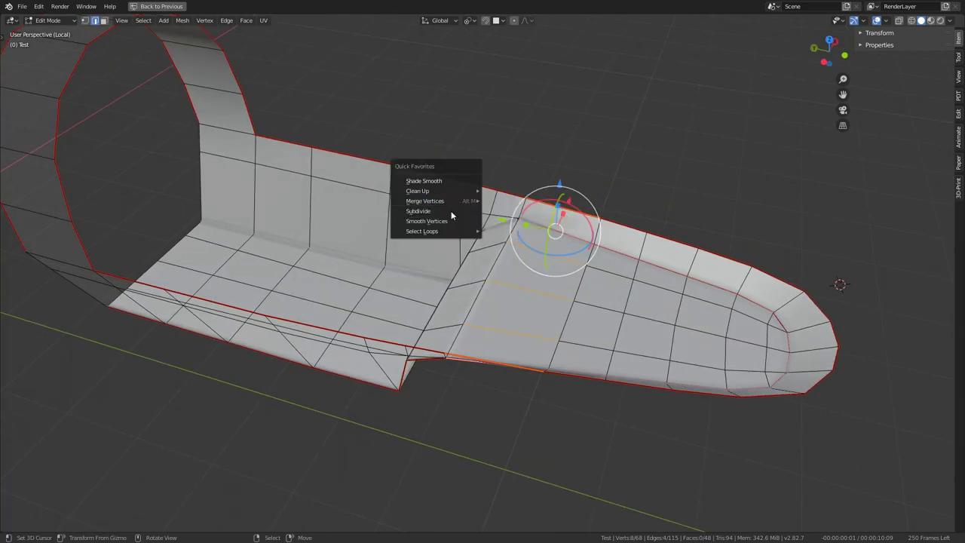
click(451, 211)
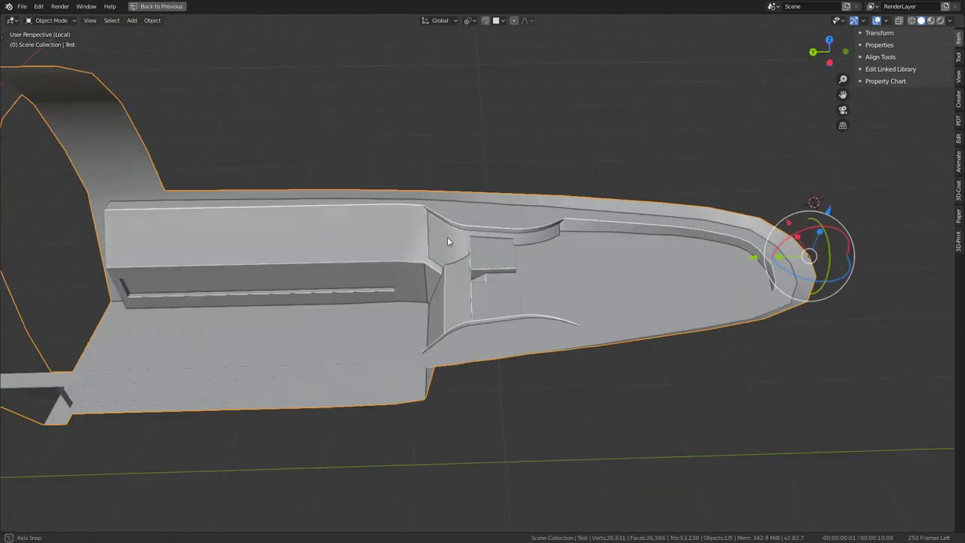
mouse_move(448, 237)
middle_down()
mouse_move(561, 206)
mouse_move(559, 292)
middle_up()
scroll(544, 207, up, 3)
scroll(559, 298, down, 3)
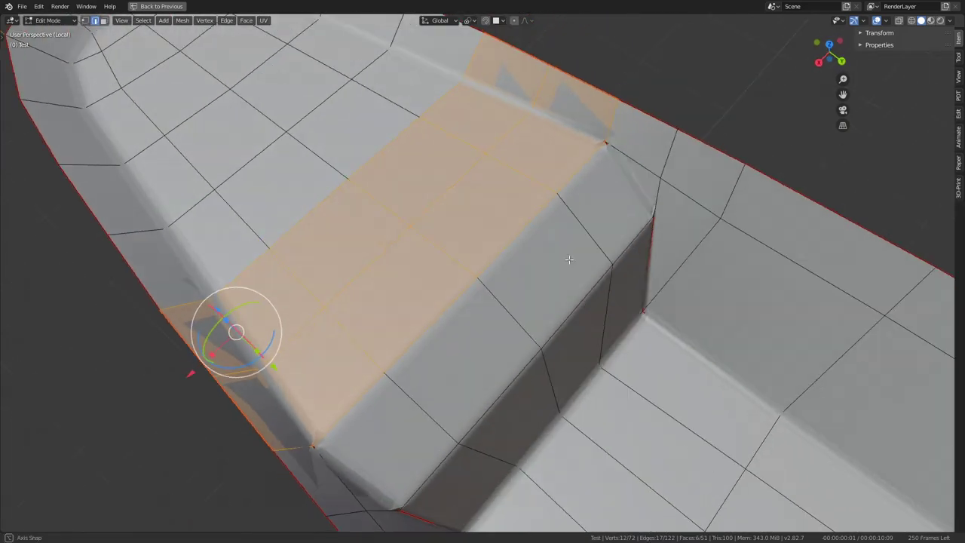
middle_drag(573, 249, 621, 214)
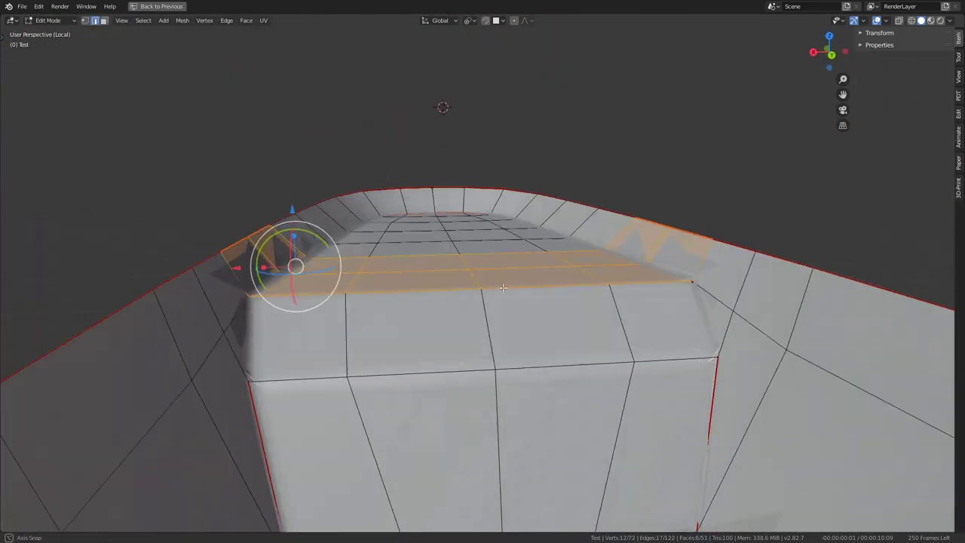
middle_drag(503, 287, 466, 286)
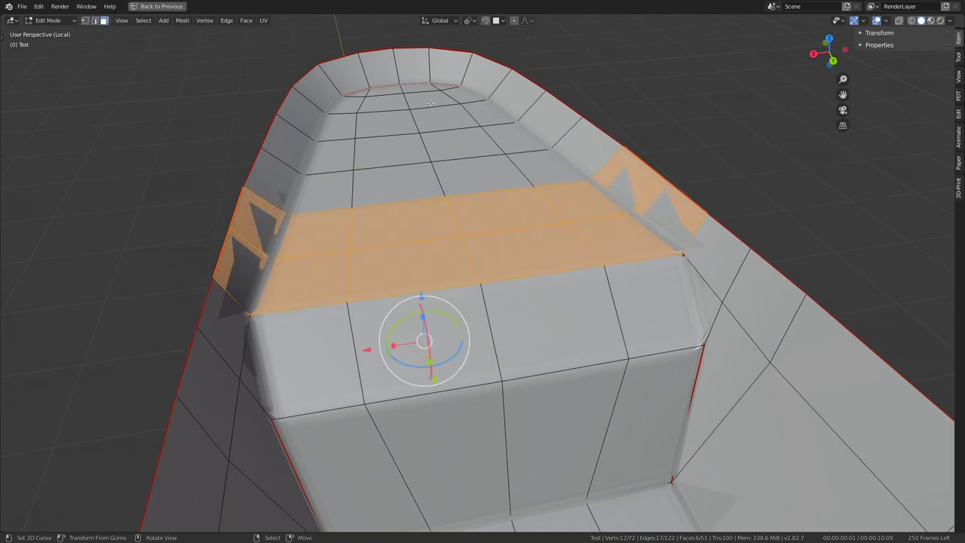
- Select the console-top face strip up to the nose and inset it
click(386, 100)
ctrl+click(417, 293)
middle_drag(416, 294, 423, 256)
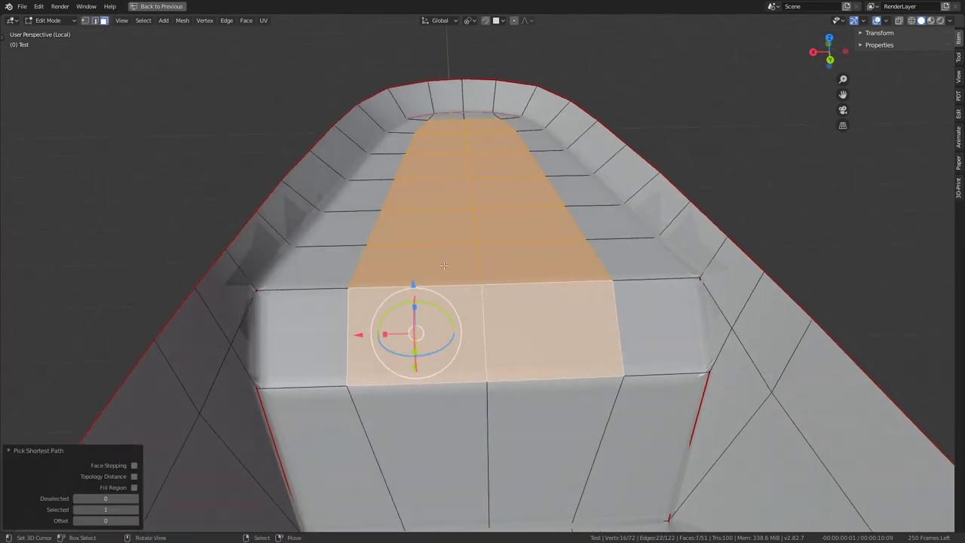
key(ctrl+f)
click(573, 250)
click(187, 395)
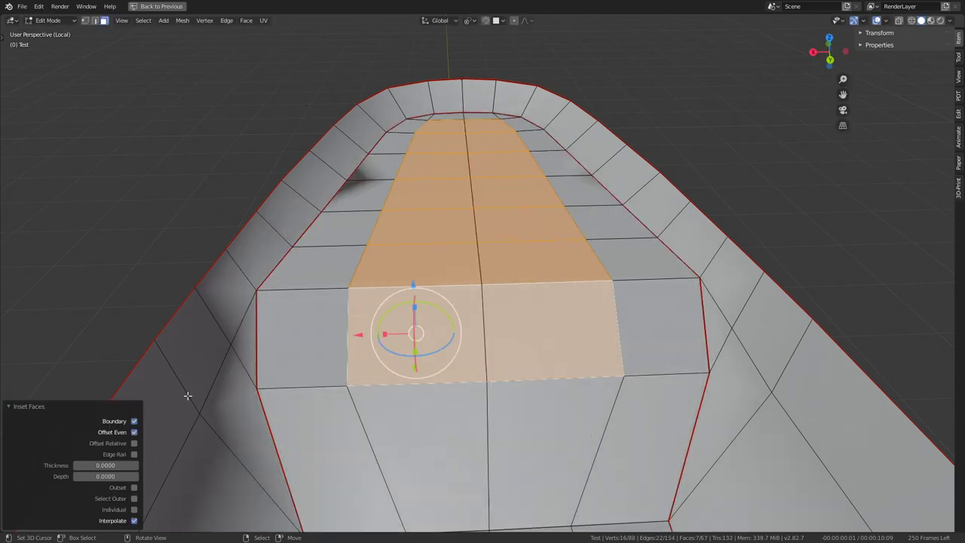
drag(128, 463, 133, 464)
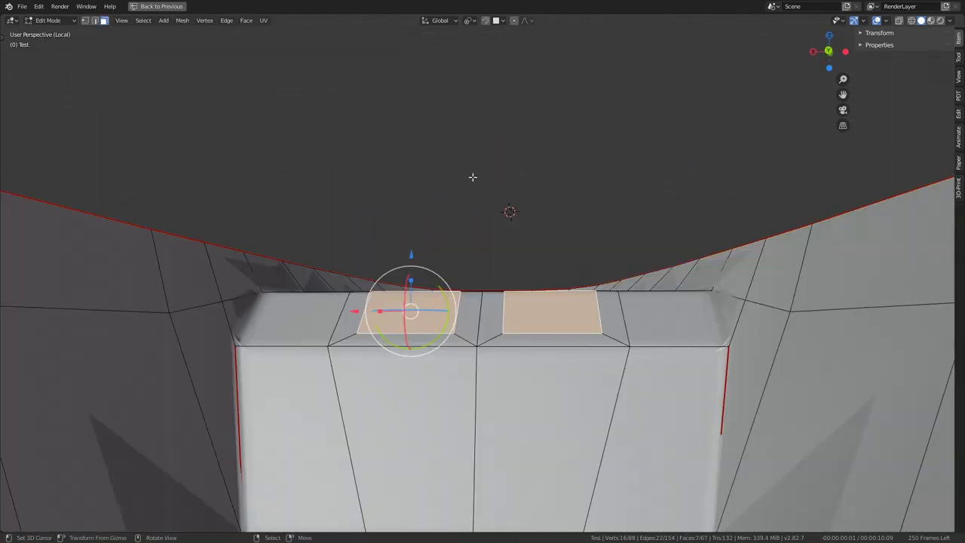
- Raise the inset faces vertically into blocks 0.255 high
middle_drag(472, 176, 464, 247)
key(e)
key(Escape)
key(g)
key(z)
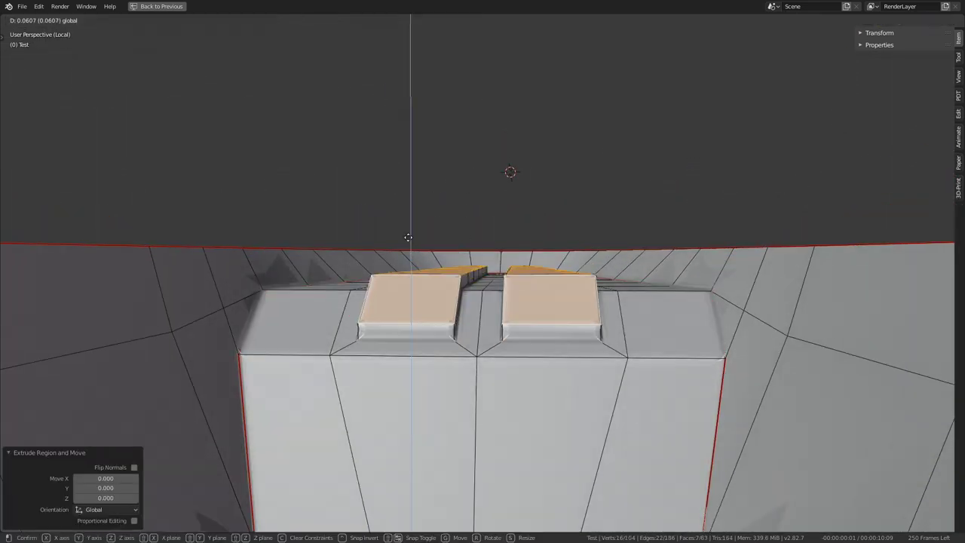
click(405, 198)
middle_drag(405, 199, 394, 186)
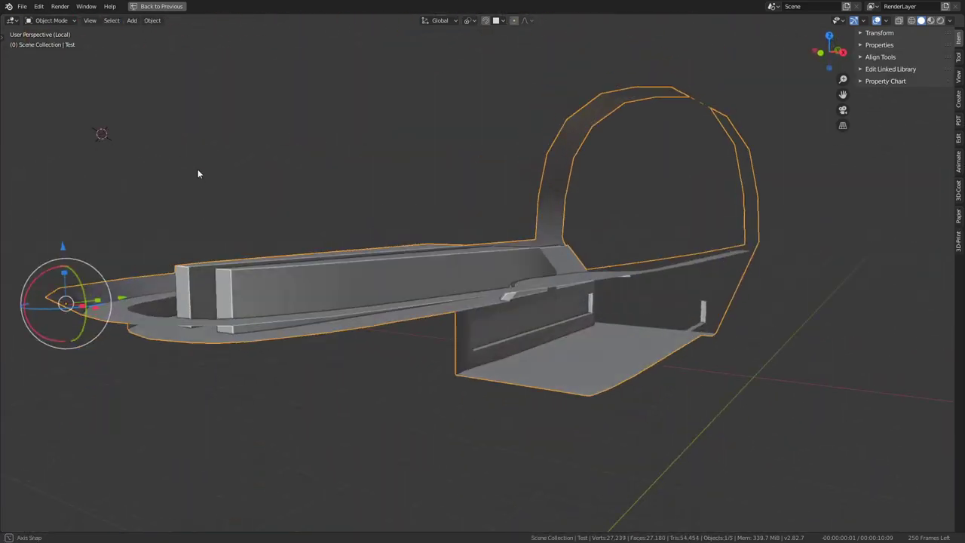
- Orbit around the cockpit tunnel and canopy opening to inspect the mesh
mouse_move(198, 174)
middle_down()
mouse_move(401, 171)
mouse_move(463, 155)
mouse_move(490, 209)
middle_up()
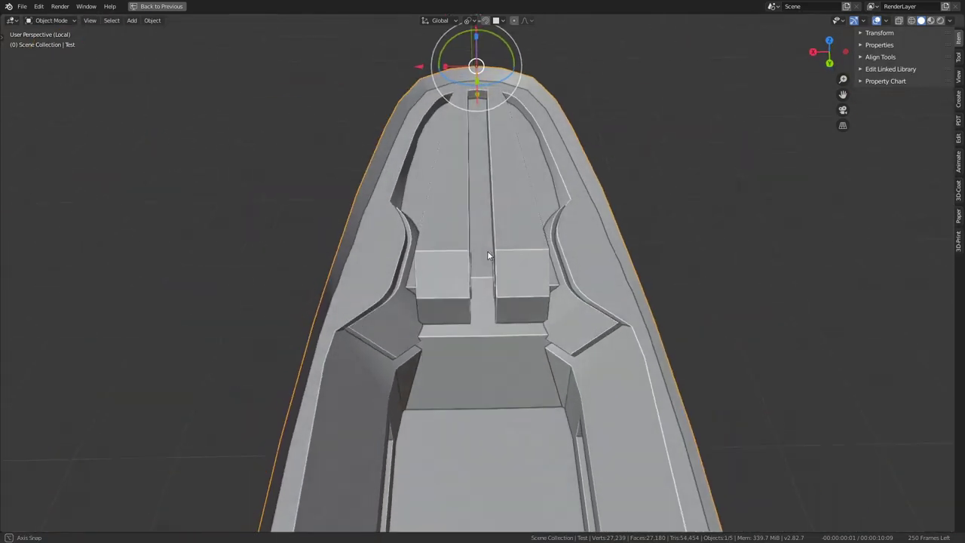
key(Tab)
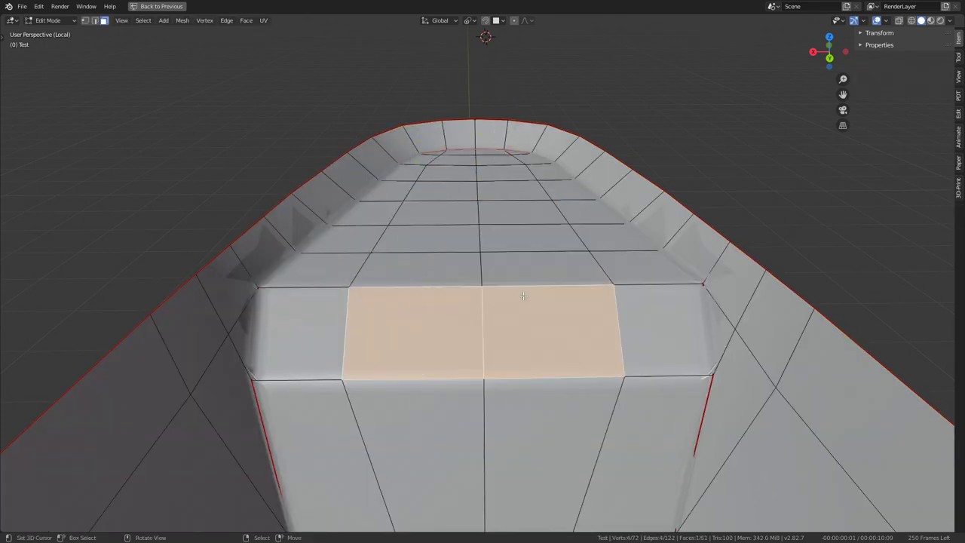
mouse_move(524, 296)
middle_down()
mouse_move(463, 303)
mouse_move(463, 356)
middle_up()
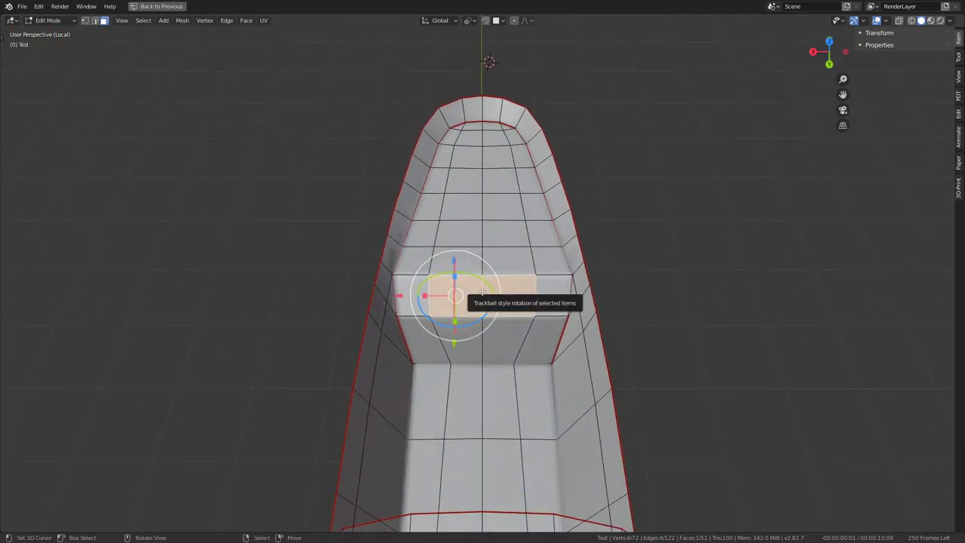
middle_drag(478, 257, 482, 195)
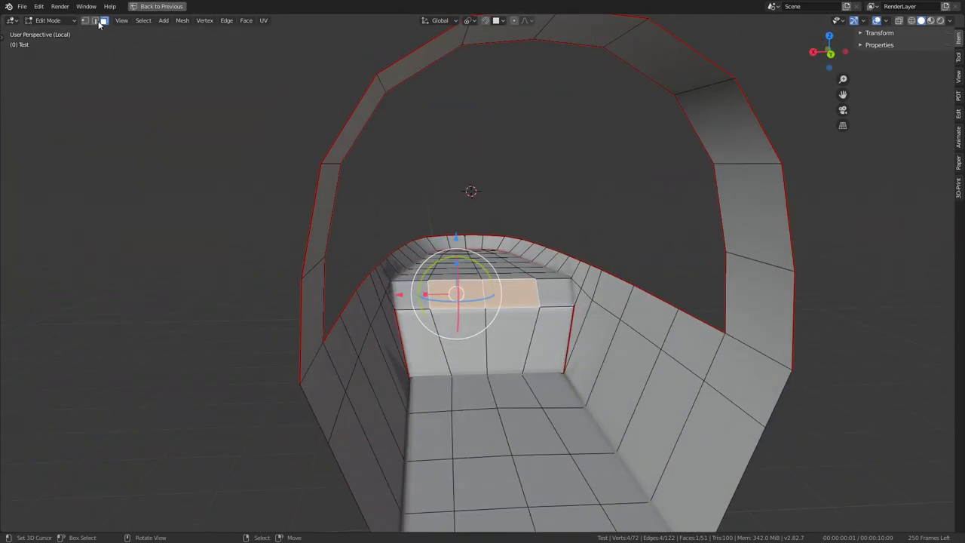
scroll(369, 349, down, 4)
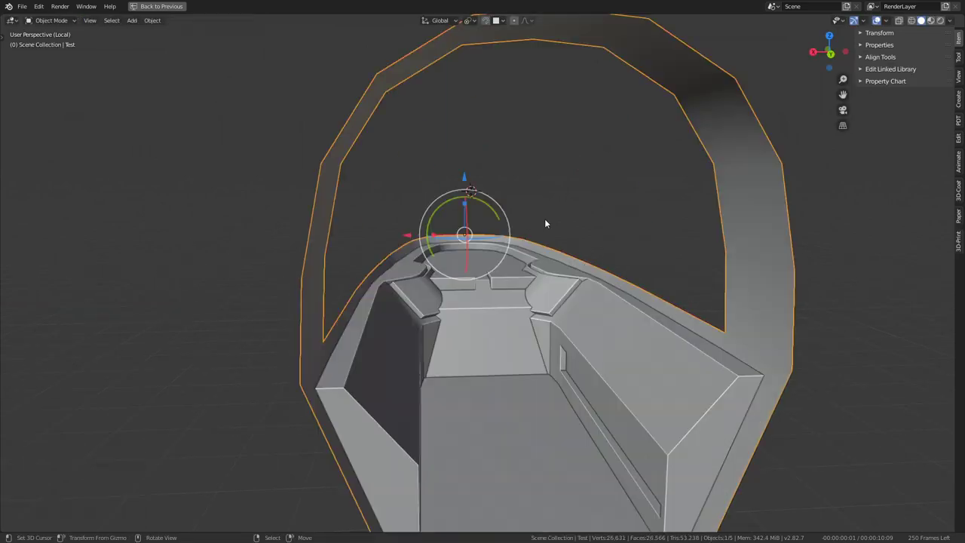
mouse_move(545, 223)
middle_down()
mouse_move(530, 208)
mouse_move(567, 181)
mouse_move(547, 168)
mouse_move(545, 213)
mouse_move(526, 260)
mouse_move(462, 215)
mouse_move(500, 181)
mouse_move(524, 184)
middle_up()
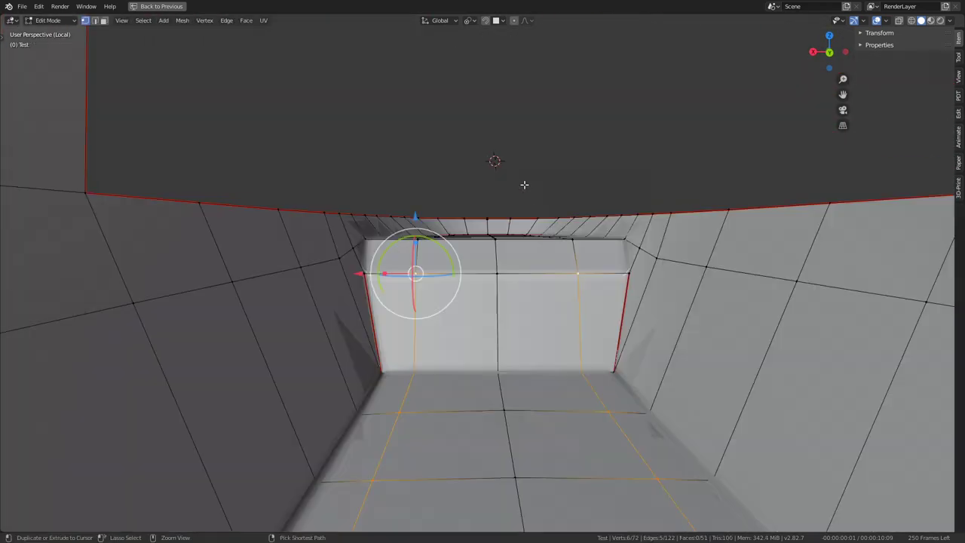
middle_drag(525, 192, 571, 101)
- Narrow the selected console faces along X in two scaling passes
key(Tab)
key(s)
key(x)
click(502, 197)
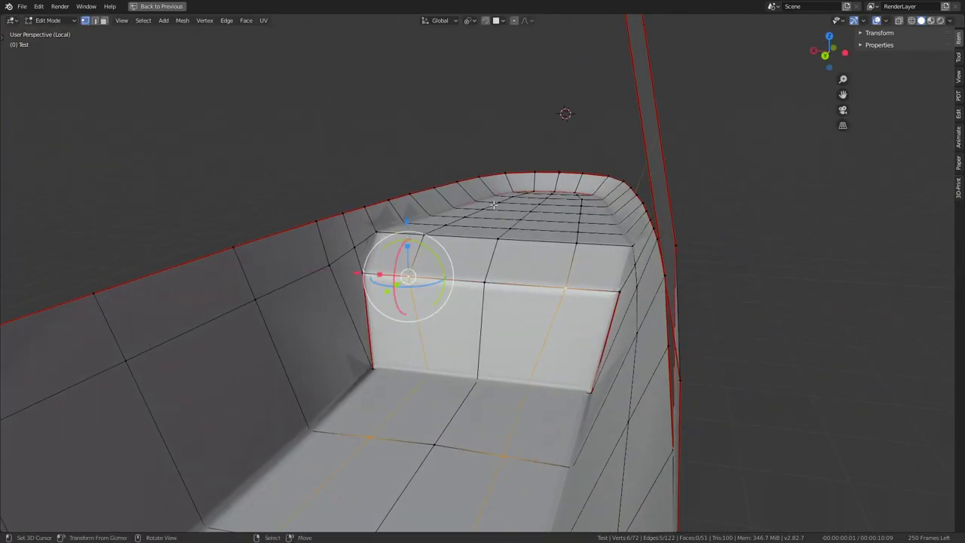
key(s)
key(x)
click(567, 266)
key(Tab)
- Check the camera view, then show the ship straight on from the front
scroll(567, 267, down, 5)
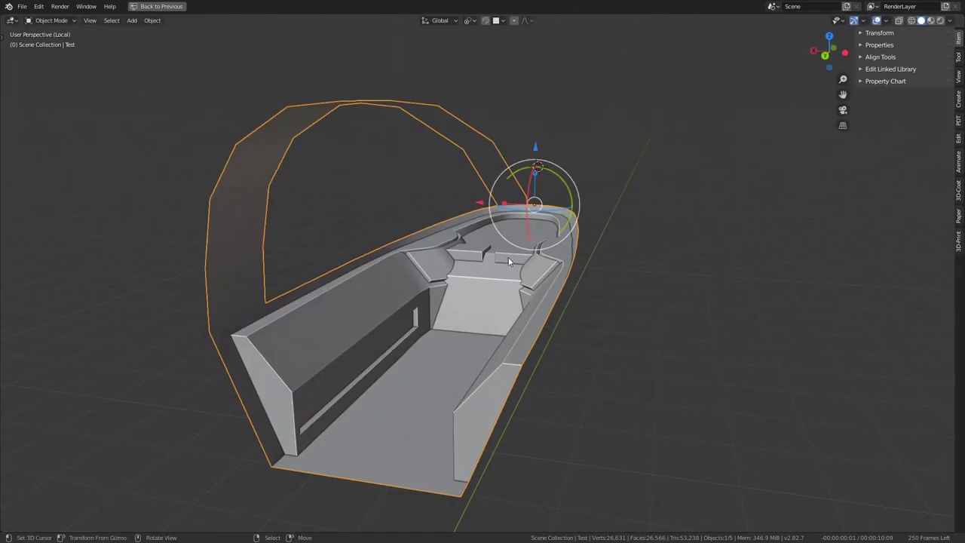
mouse_move(528, 183)
middle_down()
mouse_move(513, 239)
mouse_move(532, 297)
middle_up()
scroll(532, 297, up, 4)
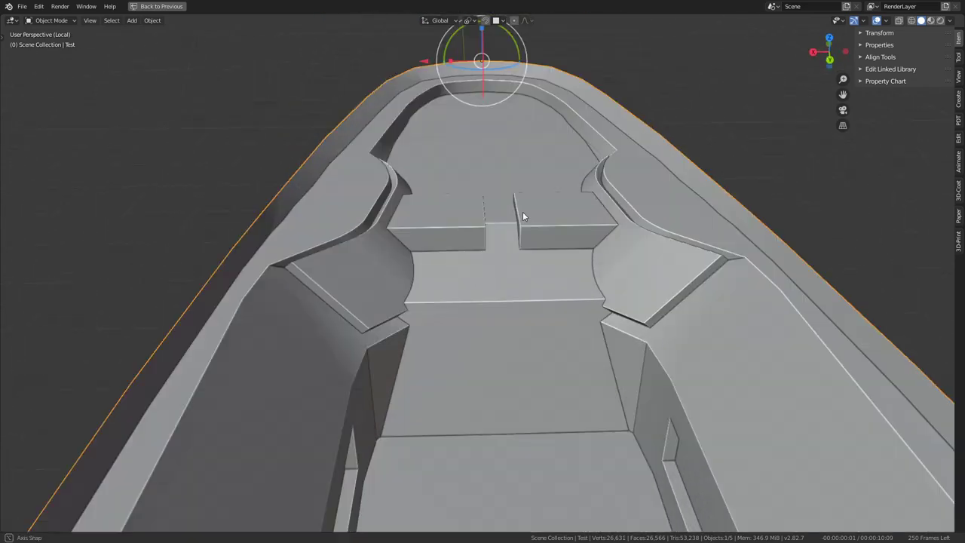
middle_drag(523, 211, 519, 181)
key(ctrl+KP_0)
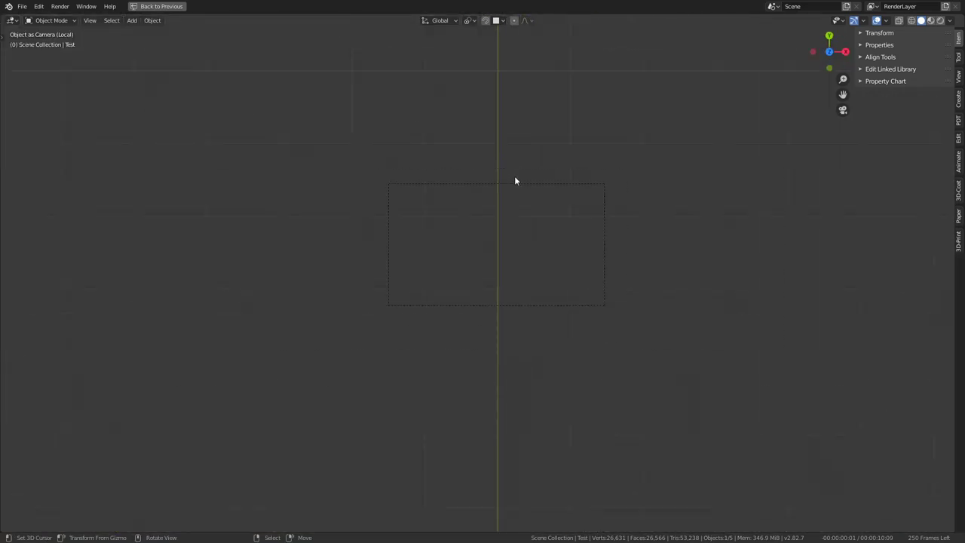
key(KP_0)
key(KP_0)
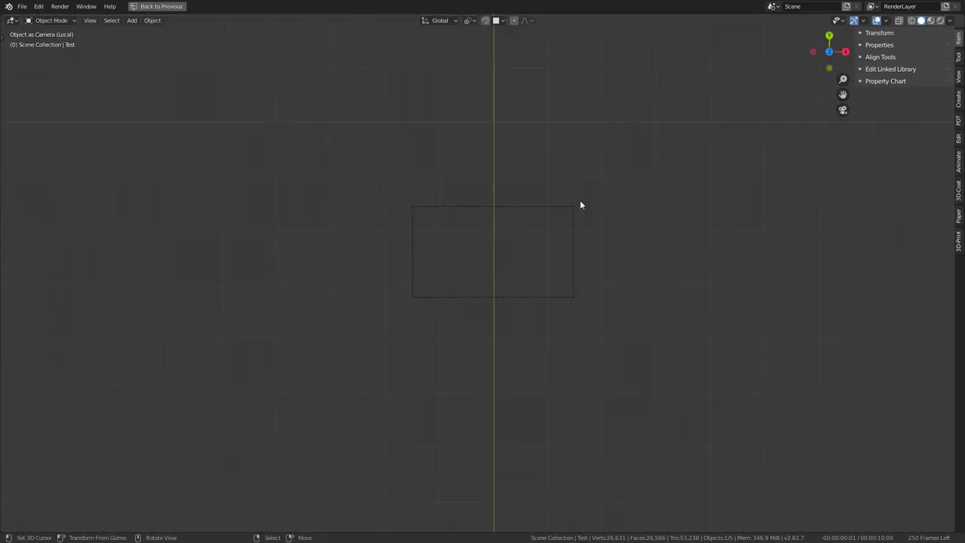
key(KP_8)
key(KP_2)
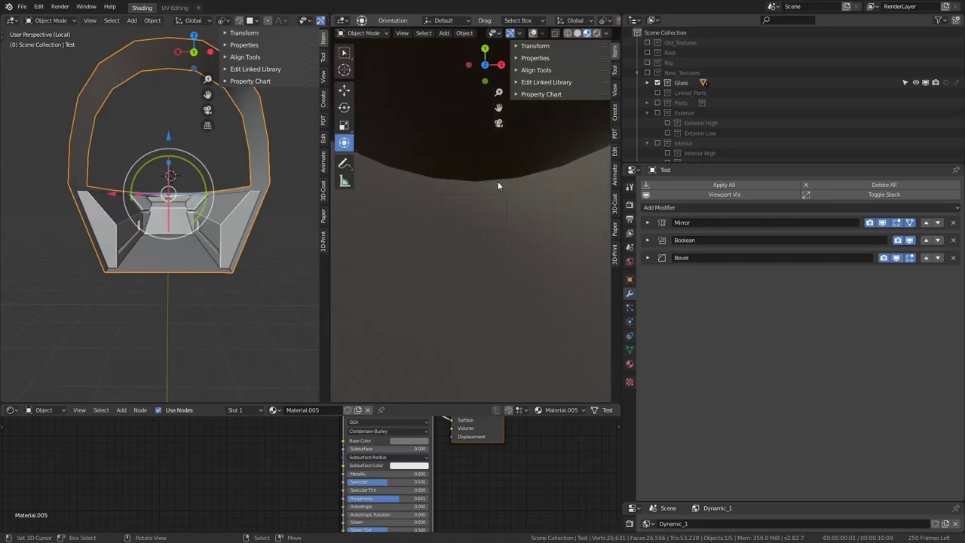
- Hide the glass canopy to see the hull underneath
scroll(481, 176, up, 5)
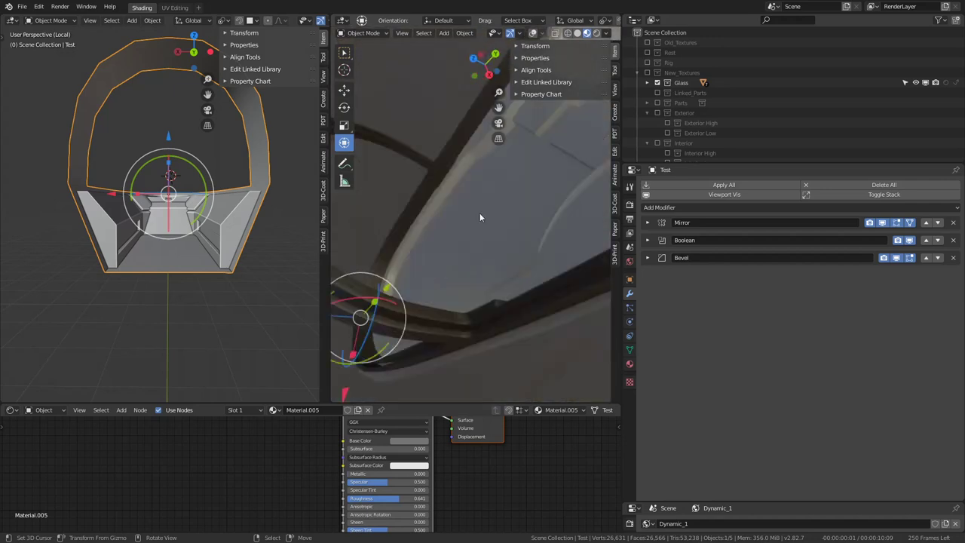
mouse_move(480, 213)
middle_down()
mouse_move(525, 238)
mouse_move(495, 214)
middle_up()
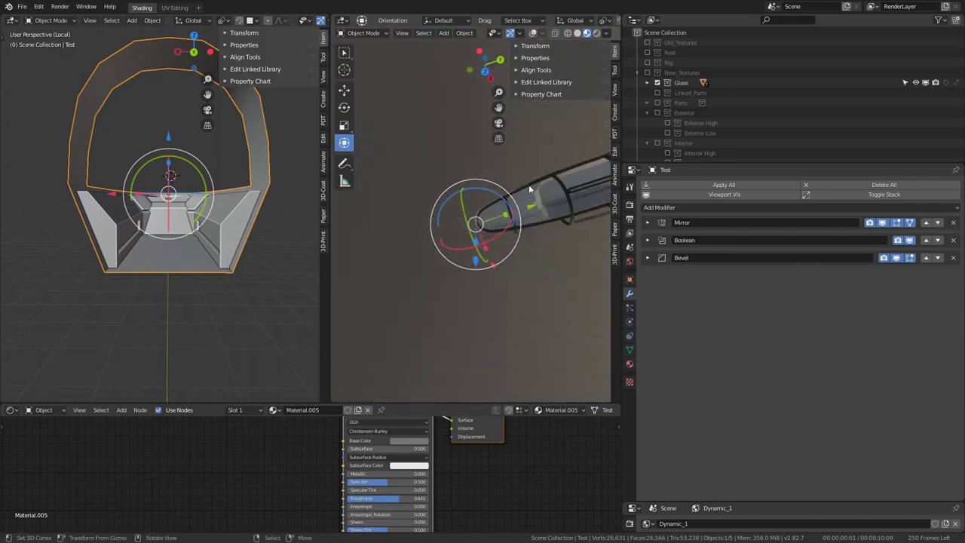
middle_drag(229, 168, 531, 174)
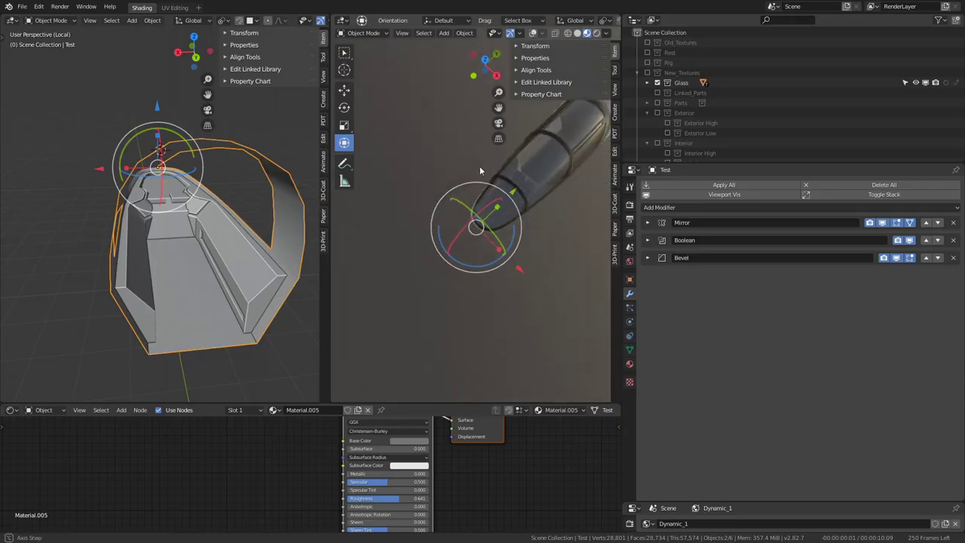
mouse_move(480, 166)
middle_down()
mouse_move(515, 155)
mouse_move(513, 187)
middle_up()
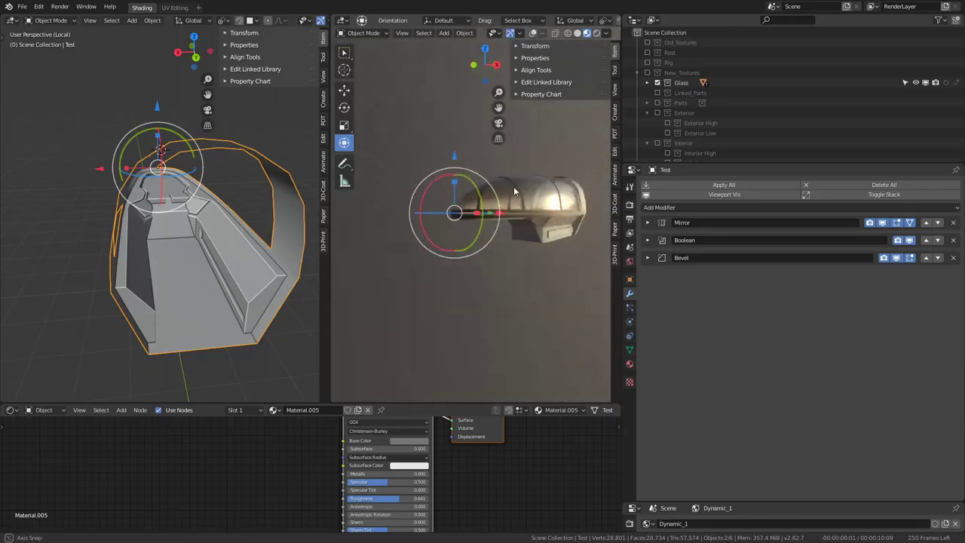
scroll(483, 196, up, 3)
click(460, 203)
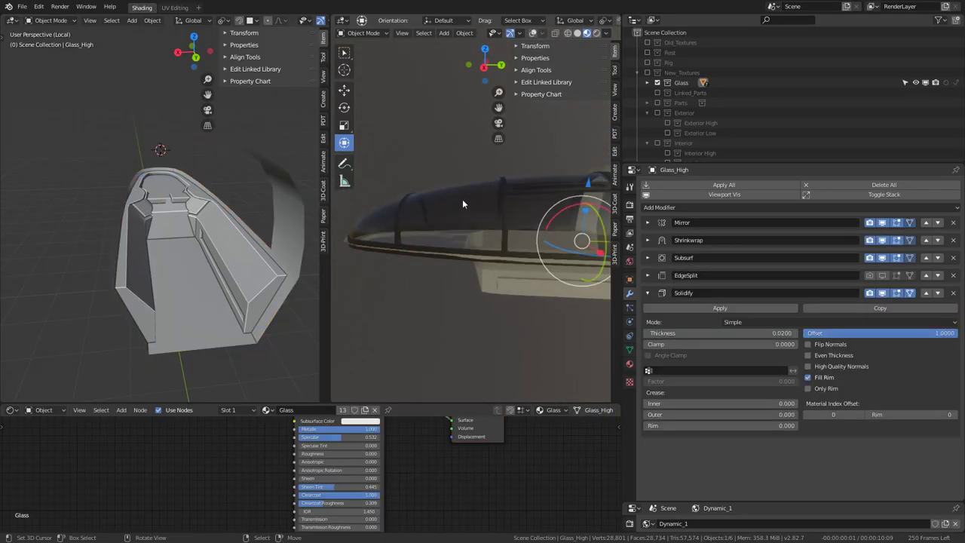
key(h)
middle_drag(464, 198, 493, 185)
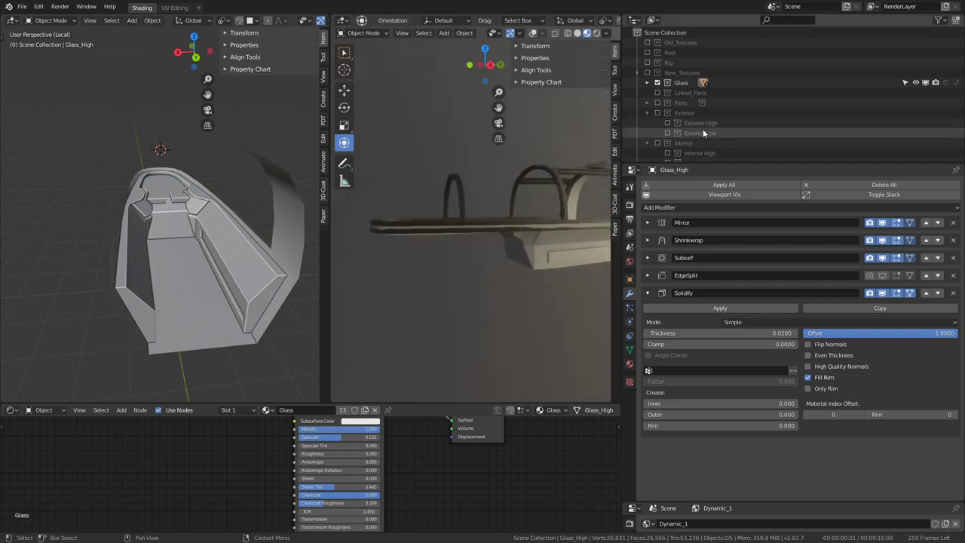
- Select Cube.031 in the outliner and enable the Glass_Shape collection in the scene
click(646, 83)
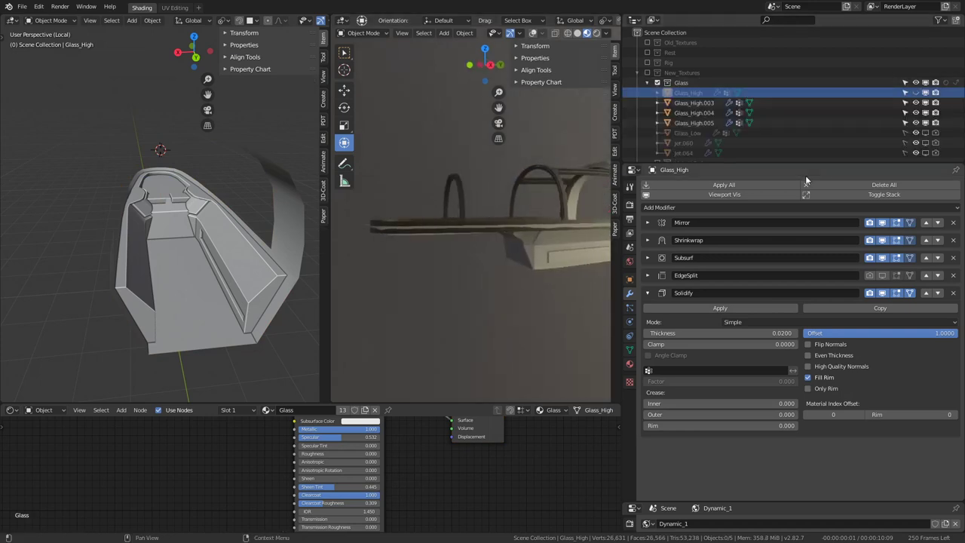
scroll(780, 134, down, 3)
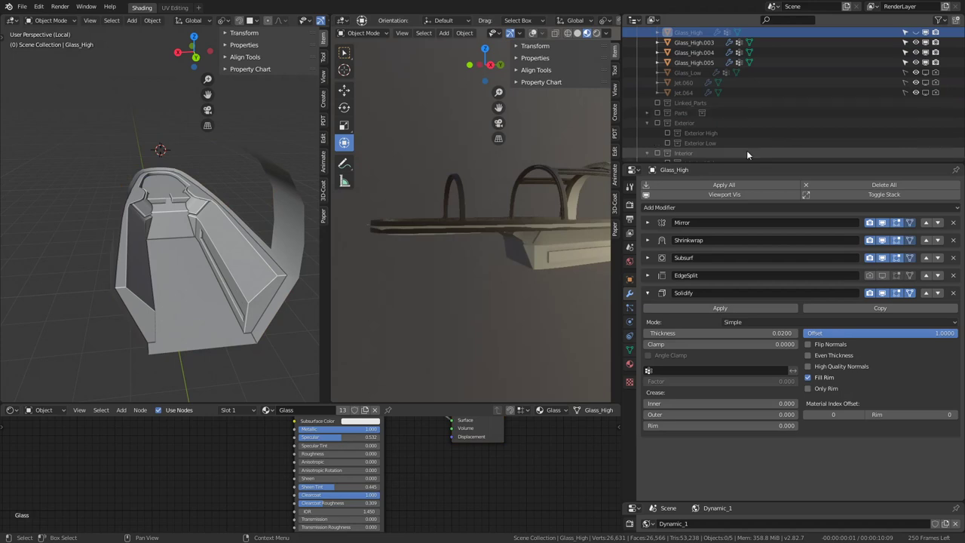
scroll(747, 150, down, 1)
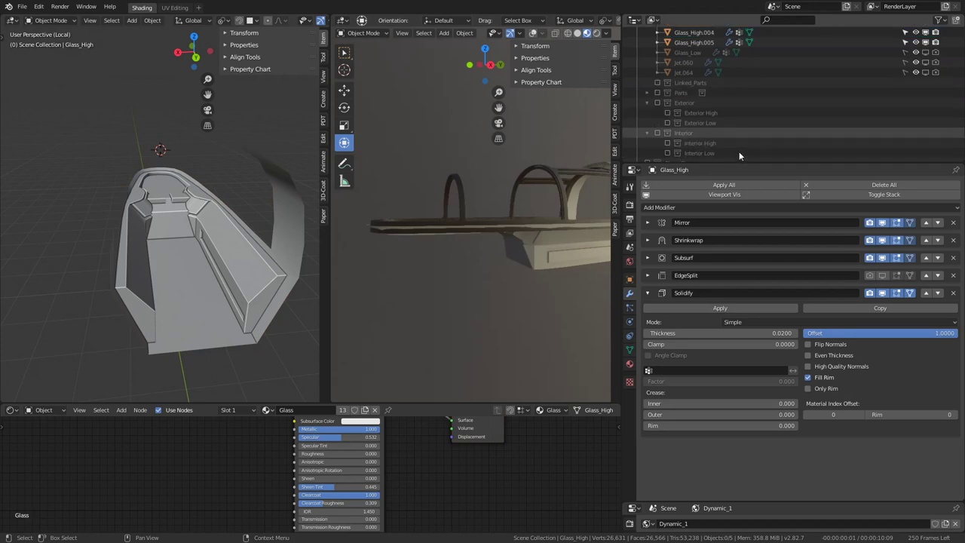
scroll(743, 125, down, 2)
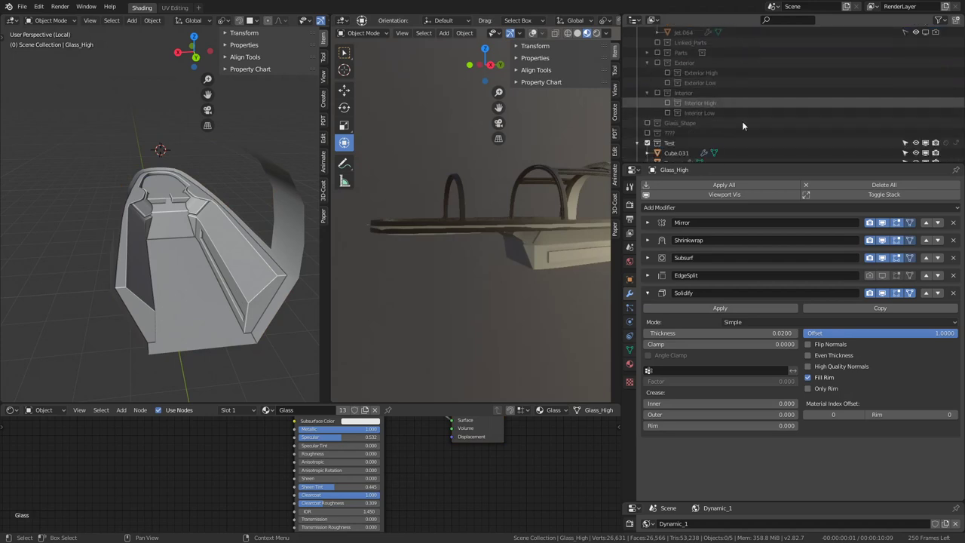
scroll(742, 121, down, 2)
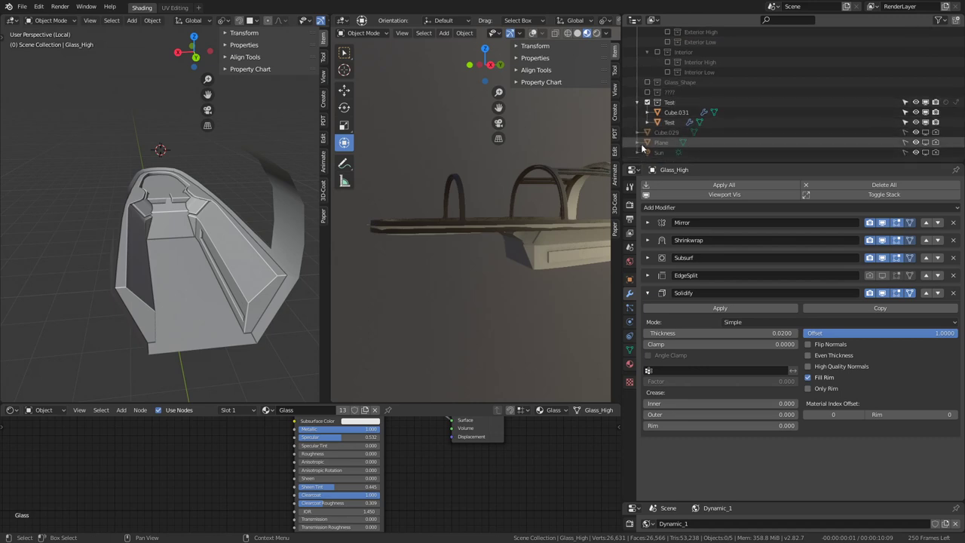
click(677, 111)
mouse_move(241, 174)
middle_down()
mouse_move(201, 169)
mouse_move(236, 163)
middle_up()
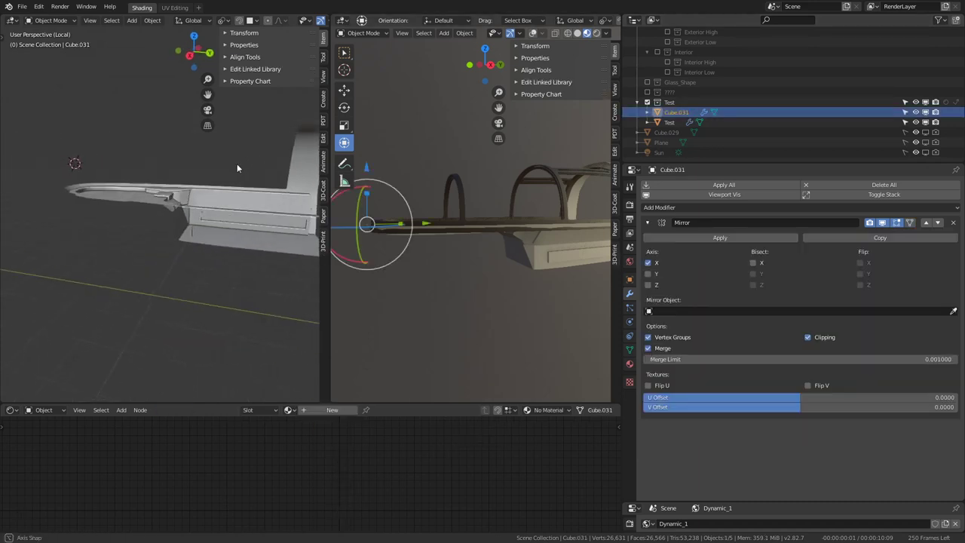
scroll(467, 135, down, 5)
middle_drag(451, 163, 475, 200)
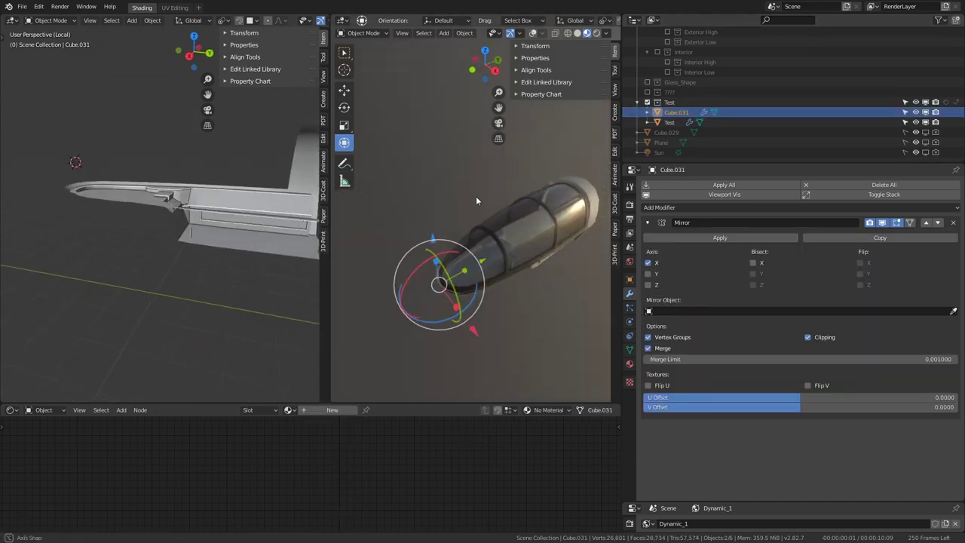
click(646, 83)
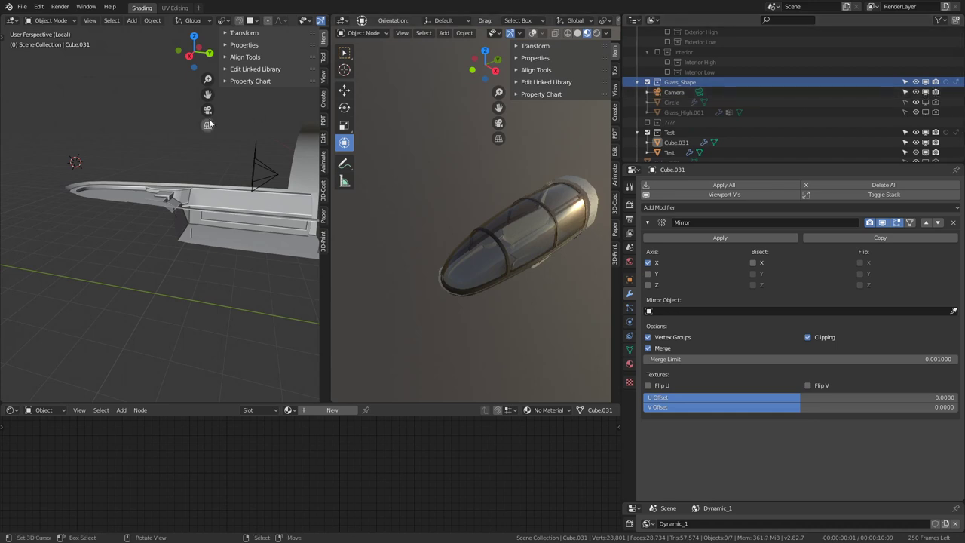
- Look through the scene camera down the cockpit, then hide the camera object
click(266, 159)
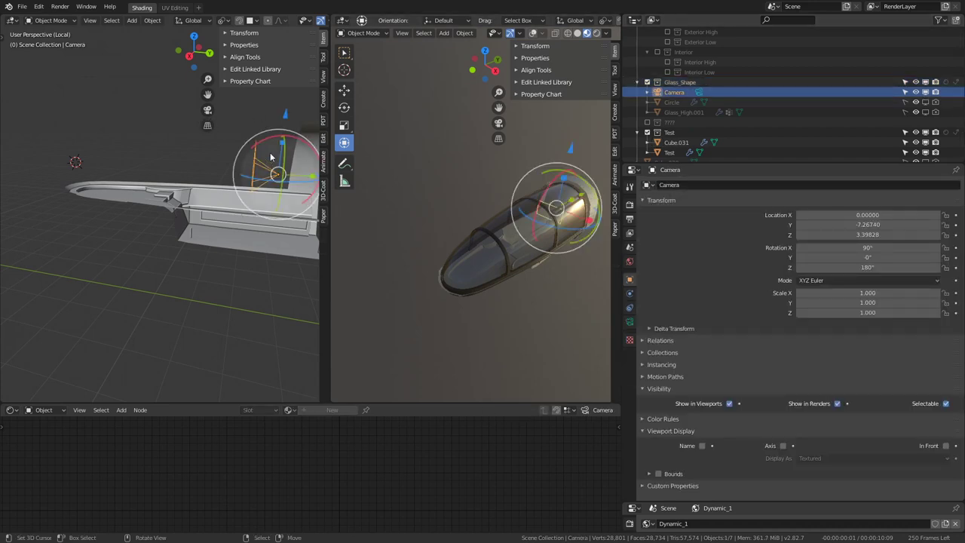
key(KP_0)
scroll(473, 190, up, 2)
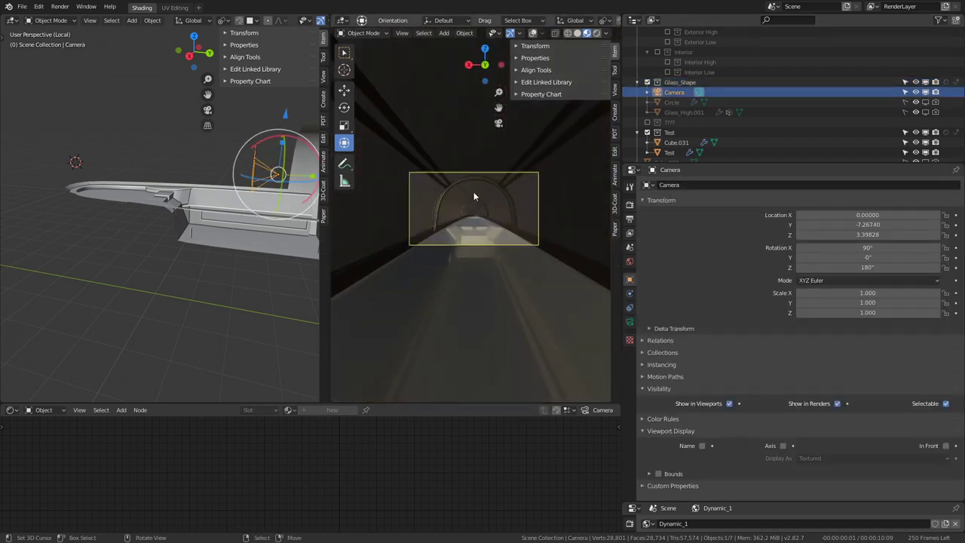
scroll(473, 190, up, 3)
scroll(468, 204, up, 1)
scroll(477, 184, down, 1)
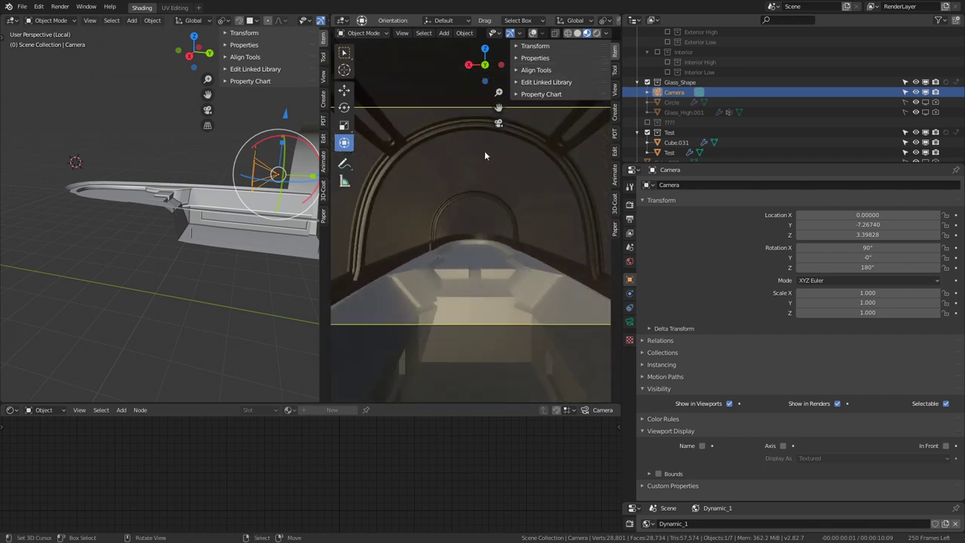
click(638, 83)
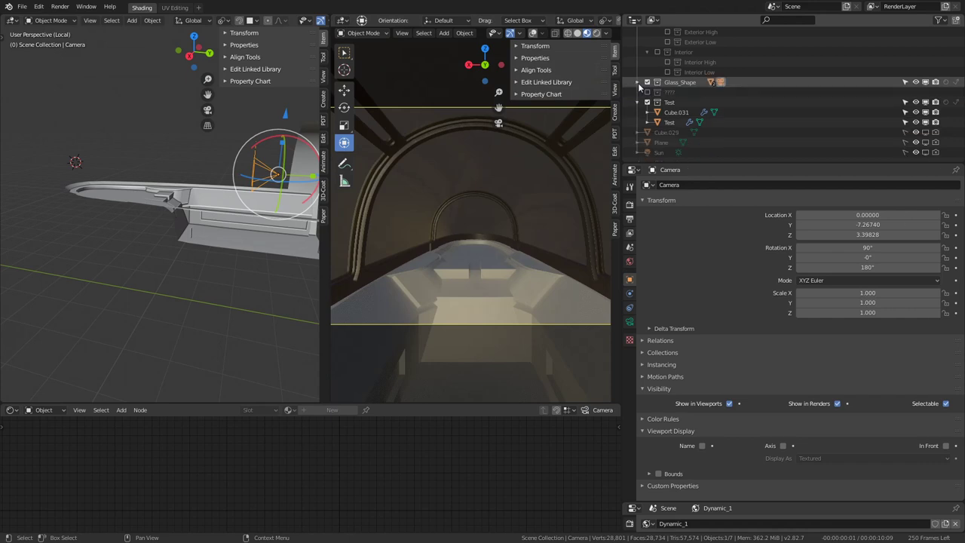
middle_drag(149, 204, 90, 242)
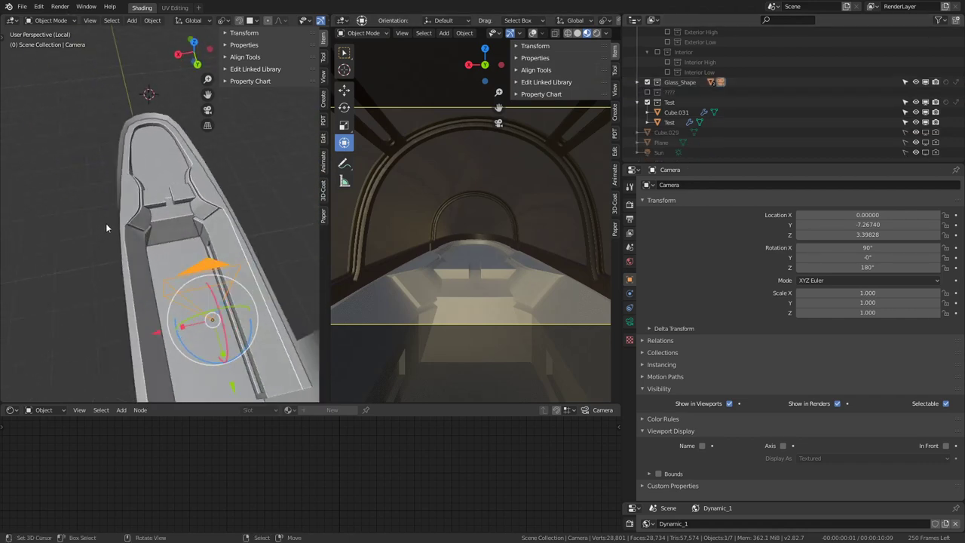
key(Delete)
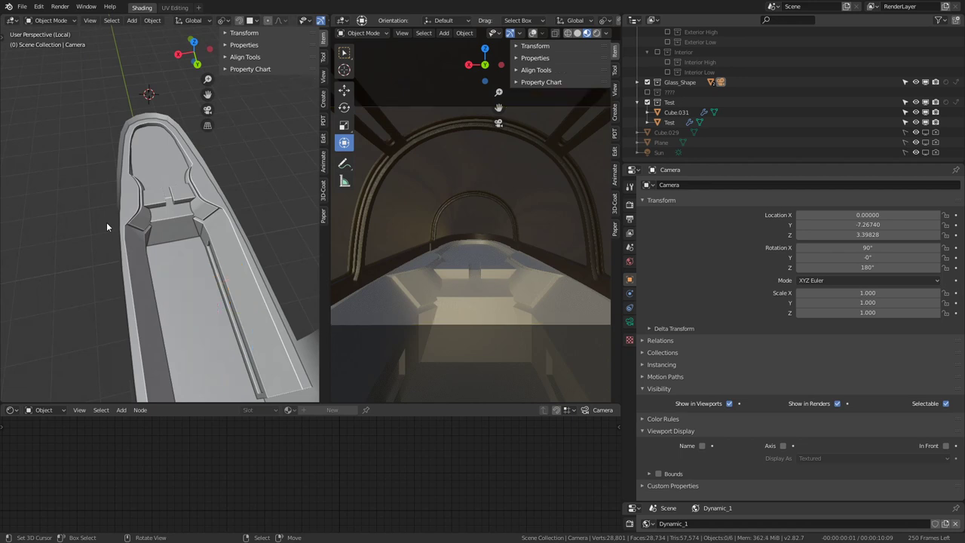
scroll(106, 222, up, 4)
middle_drag(57, 237, 114, 198)
- Inspect the Test hull tip and select the glass canopy object
click(114, 198)
key(Tab)
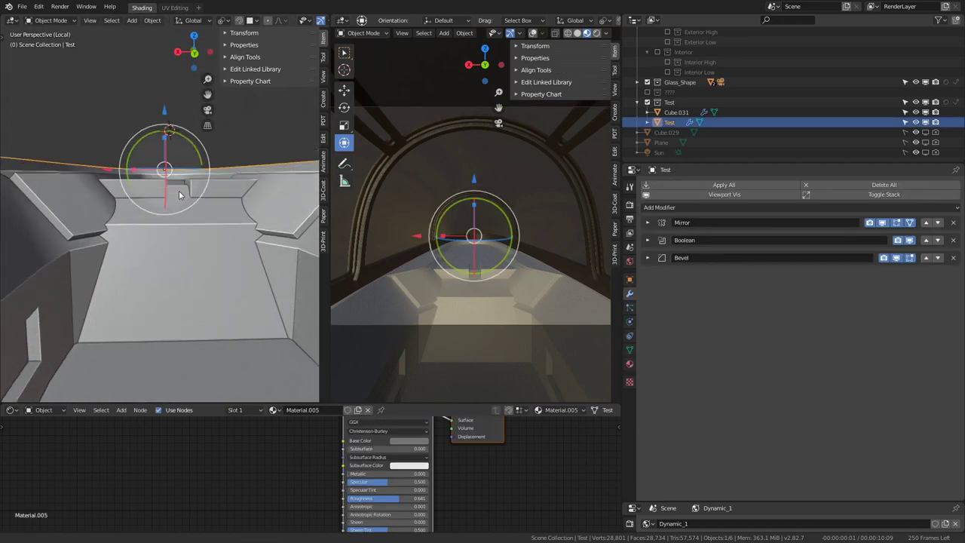
scroll(196, 241, up, 3)
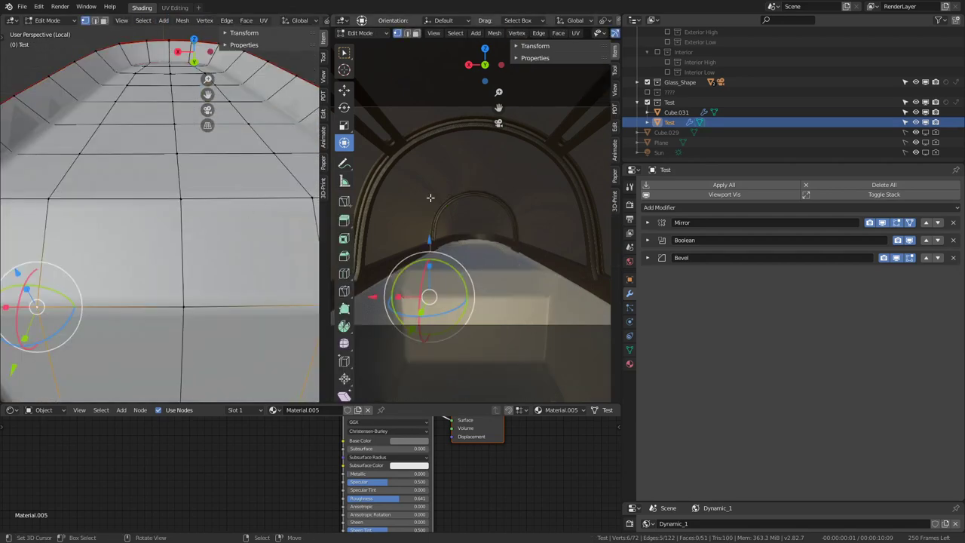
scroll(107, 180, down, 3)
key(Tab)
mouse_move(151, 227)
middle_down()
mouse_move(107, 180)
mouse_move(226, 178)
middle_up()
mouse_move(456, 178)
middle_down()
mouse_move(521, 220)
mouse_move(518, 198)
mouse_move(466, 195)
mouse_move(526, 221)
mouse_move(445, 195)
mouse_move(446, 161)
mouse_move(454, 175)
mouse_move(440, 194)
mouse_move(486, 231)
mouse_move(482, 216)
middle_up()
click(466, 195)
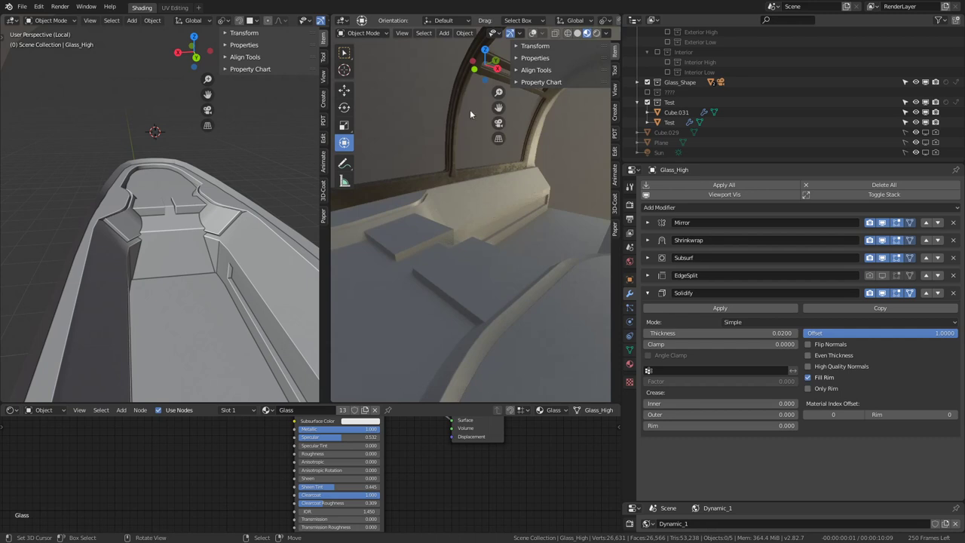
scroll(94, 237, up, 2)
scroll(93, 237, up, 2)
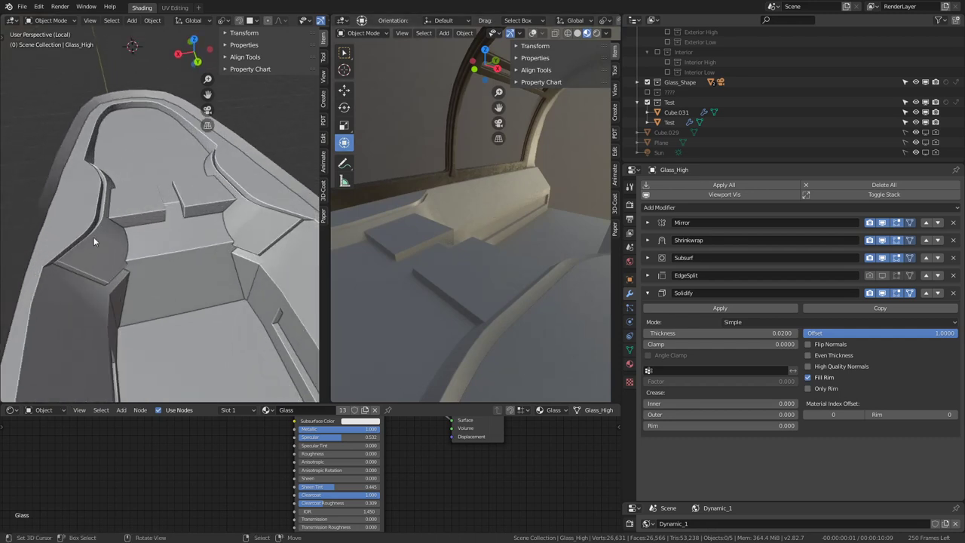
scroll(103, 238, up, 2)
scroll(98, 242, up, 2)
- Select the strip of console-top faces on the Test hull running toward the nose
click(132, 224)
key(Tab)
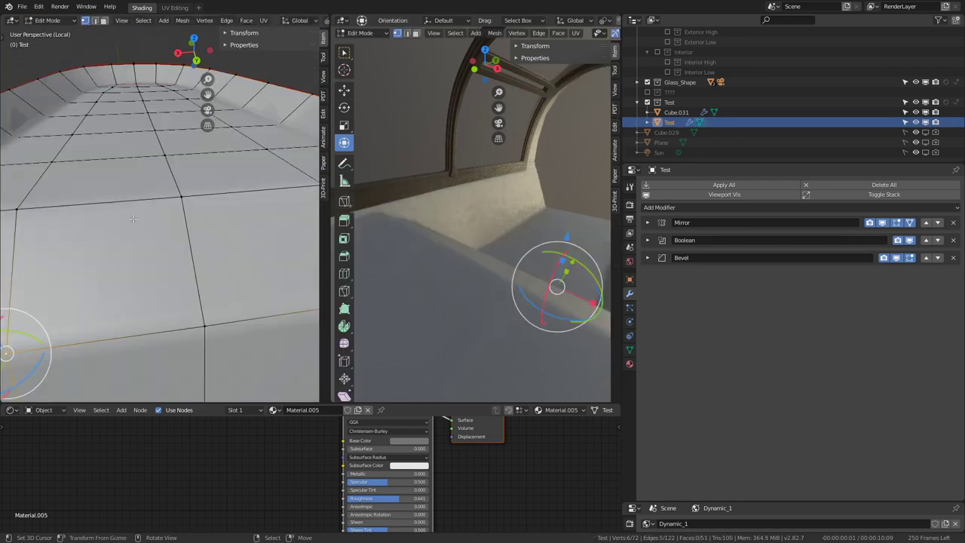
mouse_move(153, 189)
middle_down()
mouse_move(134, 156)
mouse_move(147, 205)
middle_up()
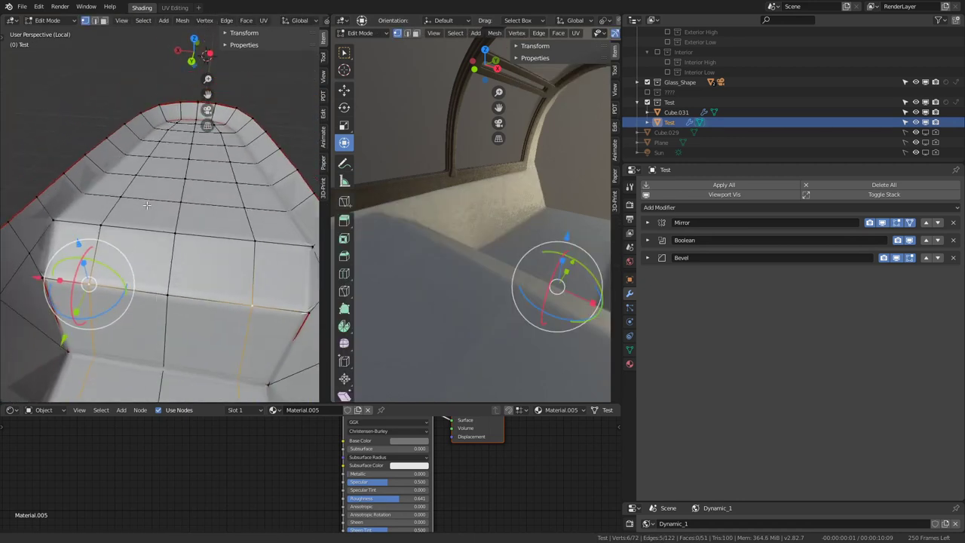
click(112, 262)
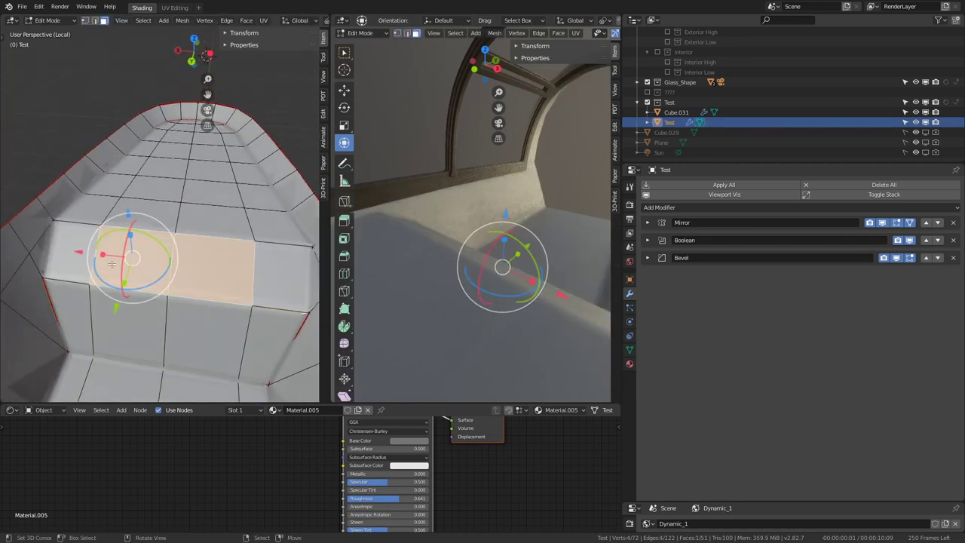
ctrl+click(183, 130)
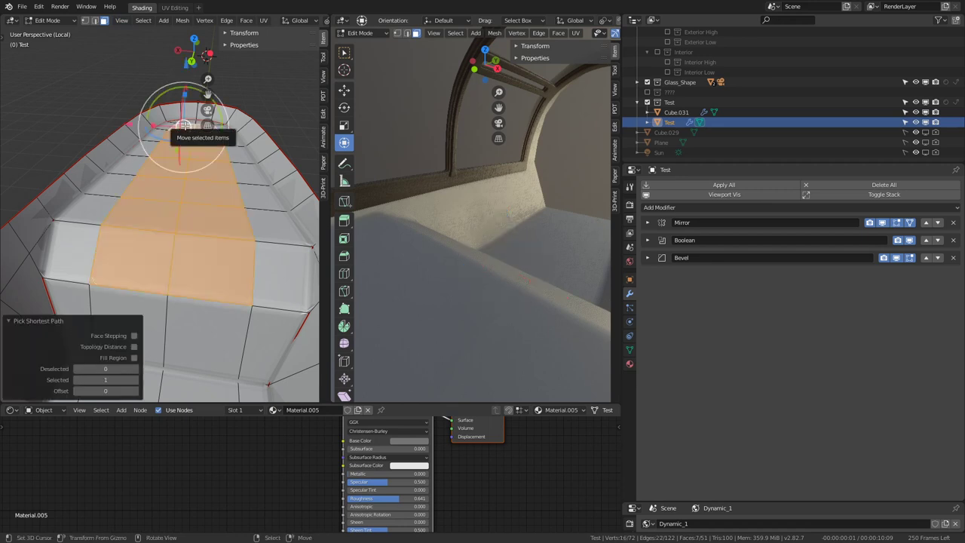
key(Tab)
key(Tab)
middle_drag(157, 163, 124, 225)
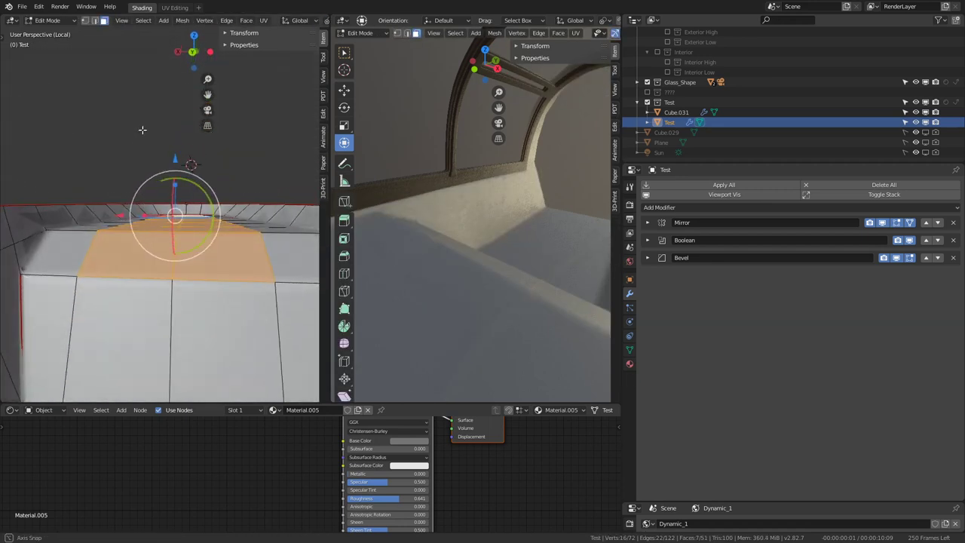
- Extrude the console-top faces and raise them about 0.3 on Z
key(e)
right_click(178, 156)
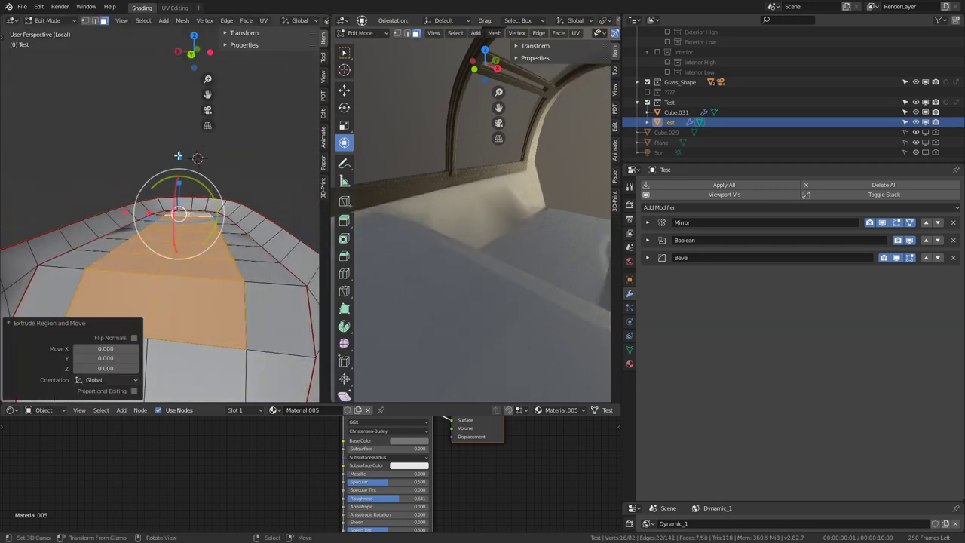
key(g)
key(z)
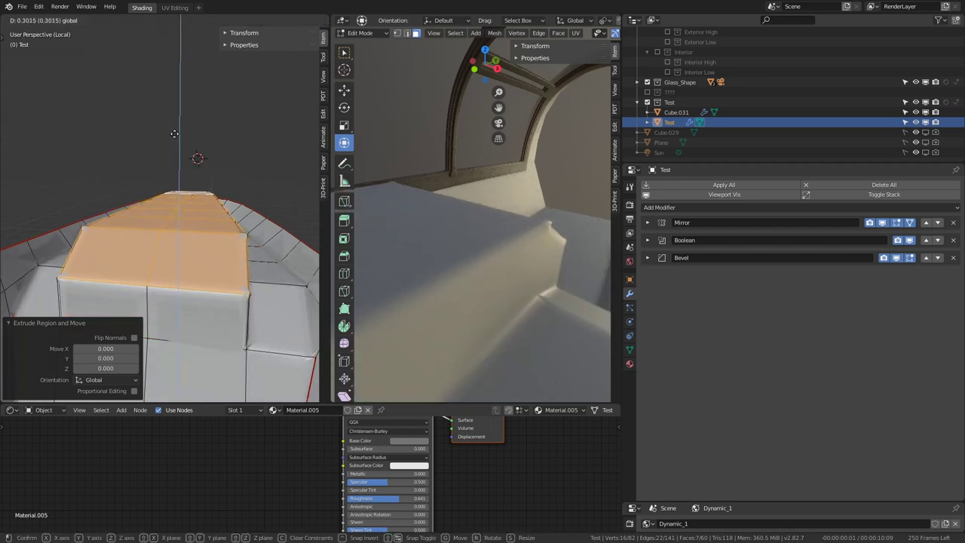
click(174, 134)
key(Tab)
middle_drag(174, 135, 155, 148)
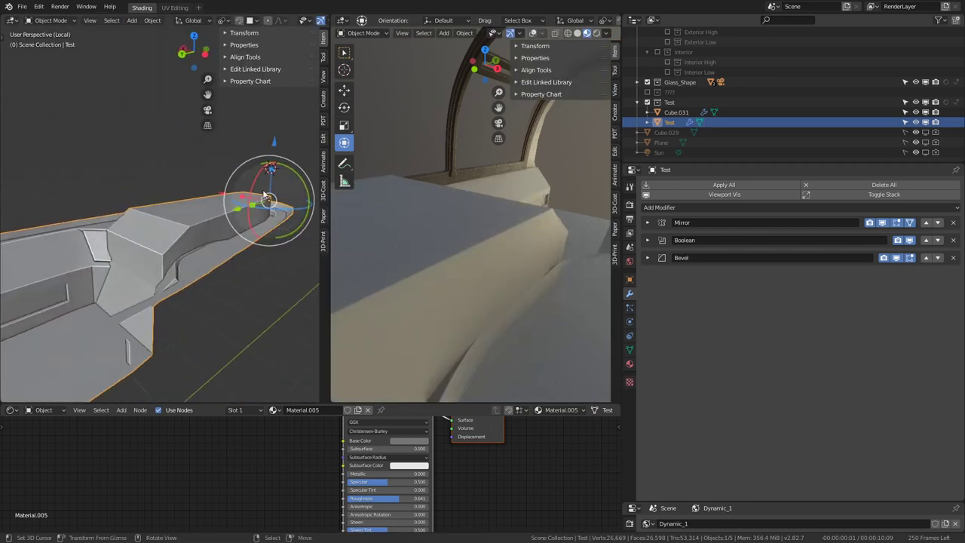
mouse_move(372, 206)
middle_down()
mouse_move(473, 197)
mouse_move(453, 207)
middle_up()
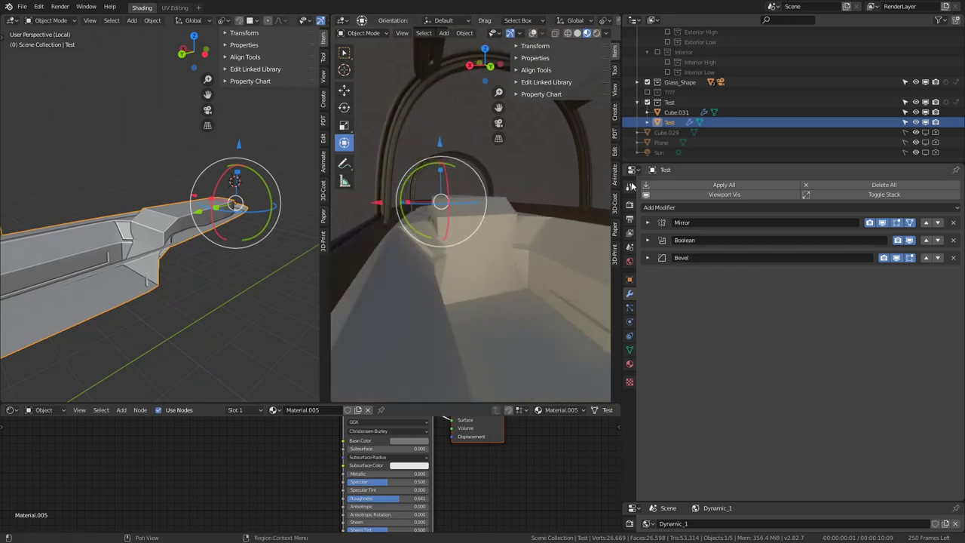
middle_drag(173, 202, 176, 185)
- Shift the raised console faces sideways along X and preview in Object Mode
key(Tab)
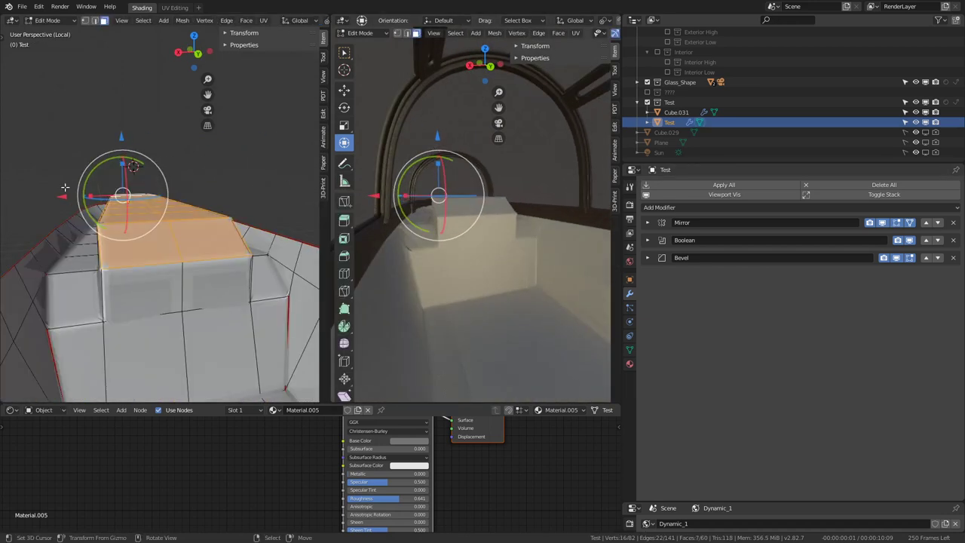
key(g)
key(x)
click(75, 196)
key(Tab)
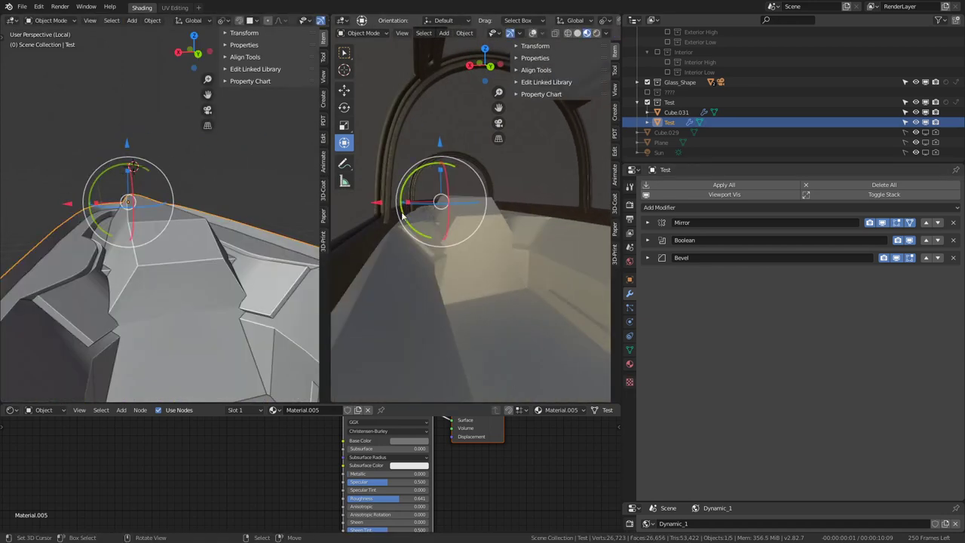
mouse_move(430, 151)
middle_down()
mouse_move(406, 194)
mouse_move(452, 173)
mouse_move(424, 169)
mouse_move(626, 166)
middle_up()
click(614, 69)
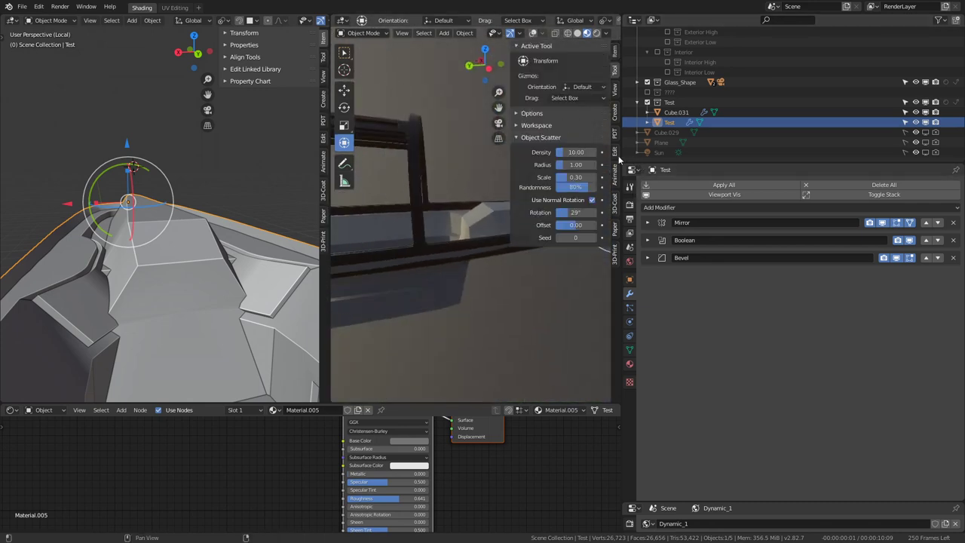
- Widen the right viewport, hide its sidebar, and frame the console mesh for editing
drag(620, 155, 692, 154)
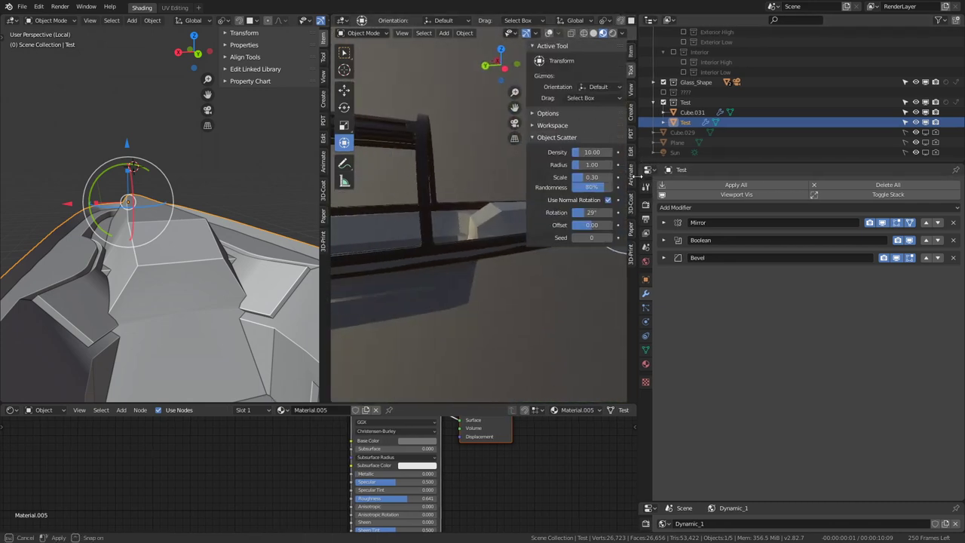
mouse_move(483, 188)
middle_down()
mouse_move(525, 194)
mouse_move(486, 194)
middle_up()
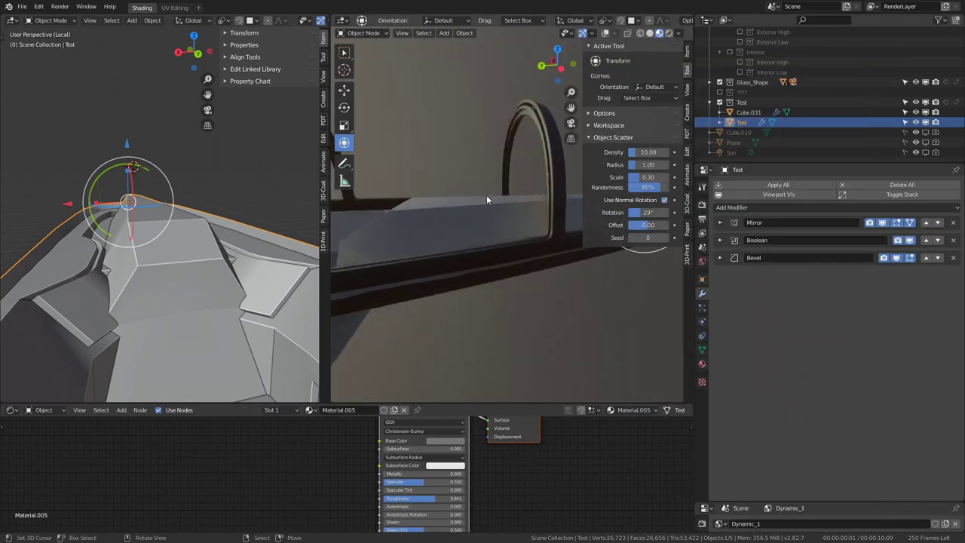
middle_drag(460, 154, 364, 179)
key(n)
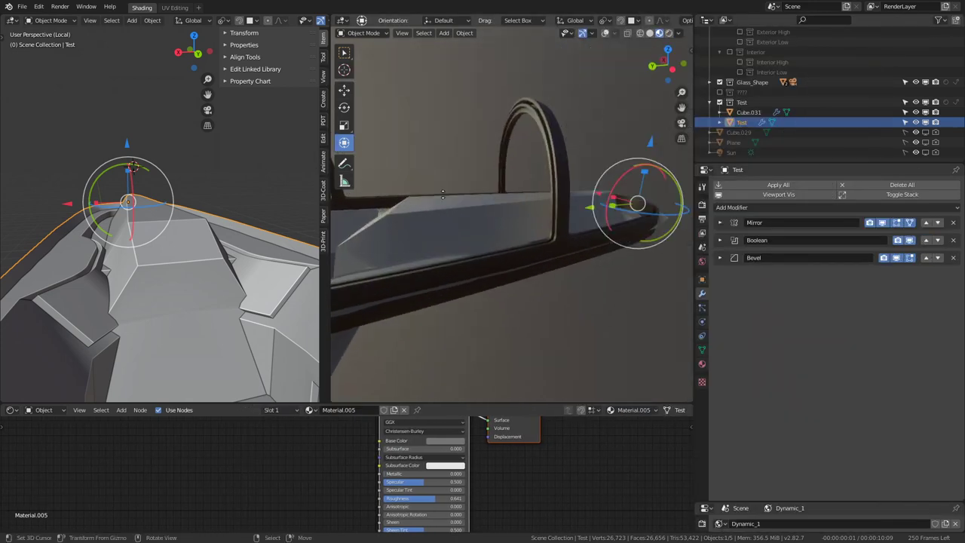
mouse_move(422, 193)
middle_down()
mouse_move(565, 205)
mouse_move(482, 219)
middle_up()
key(Tab)
mouse_move(81, 178)
middle_down()
mouse_move(174, 228)
mouse_move(113, 234)
middle_up()
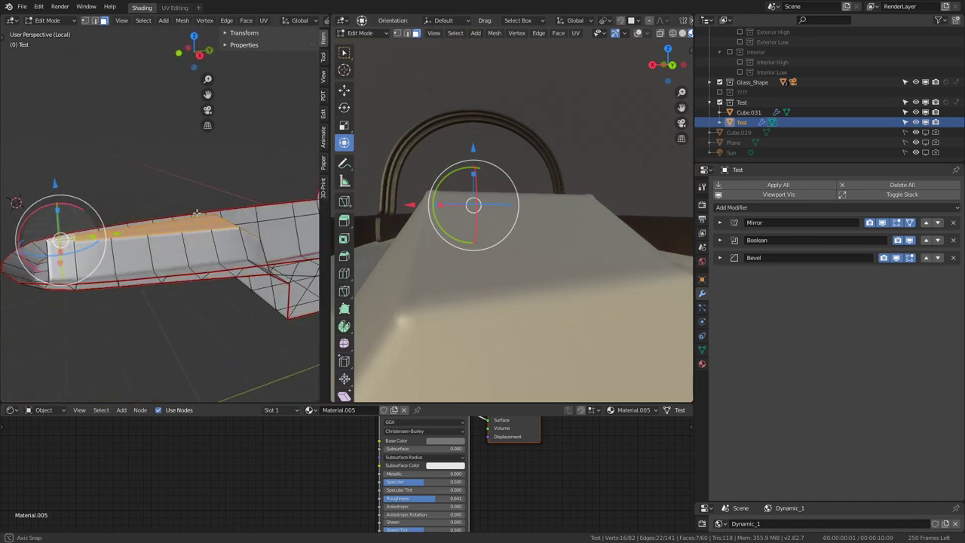
- Nudge the selected faces along X and try a 12° X rotation, then undo it
key(g)
key(x)
click(108, 234)
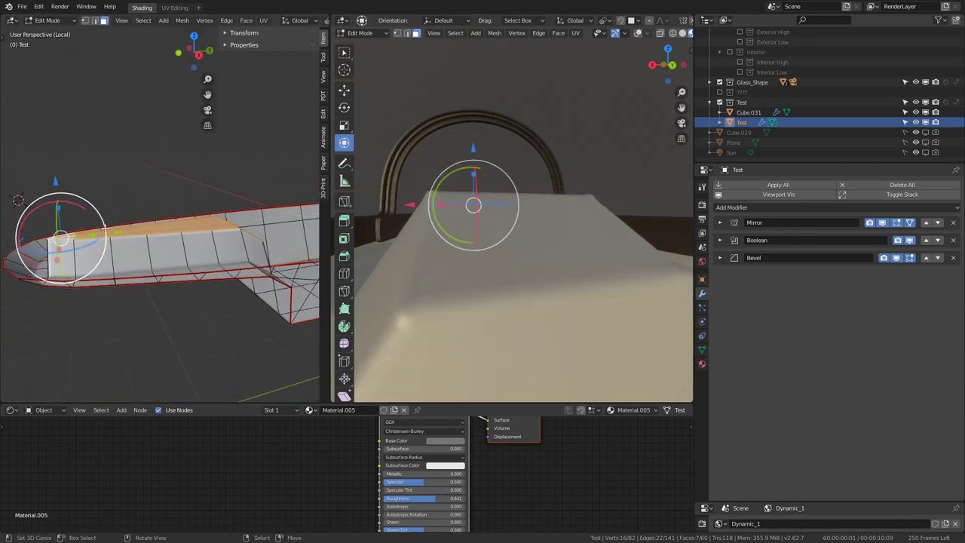
key(r)
key(x)
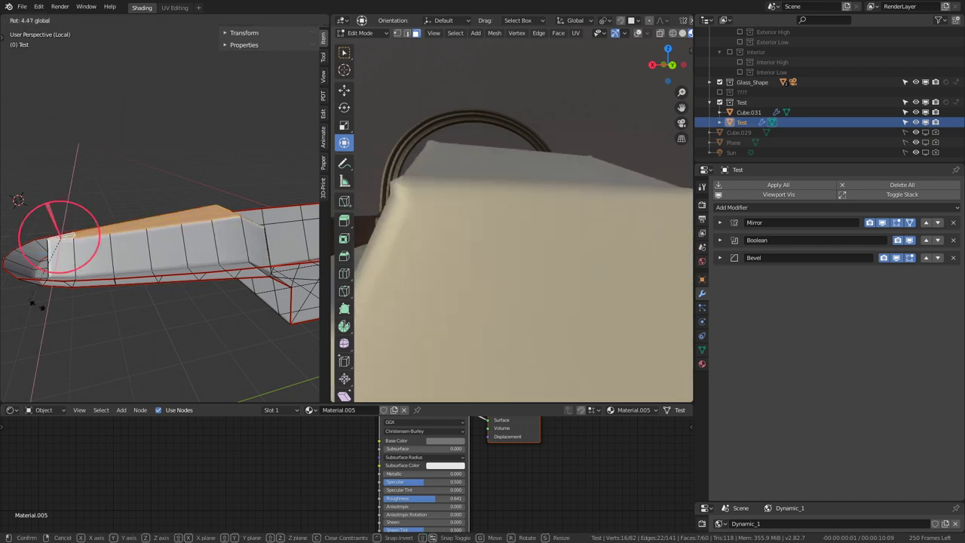
text(12)
key(Return)
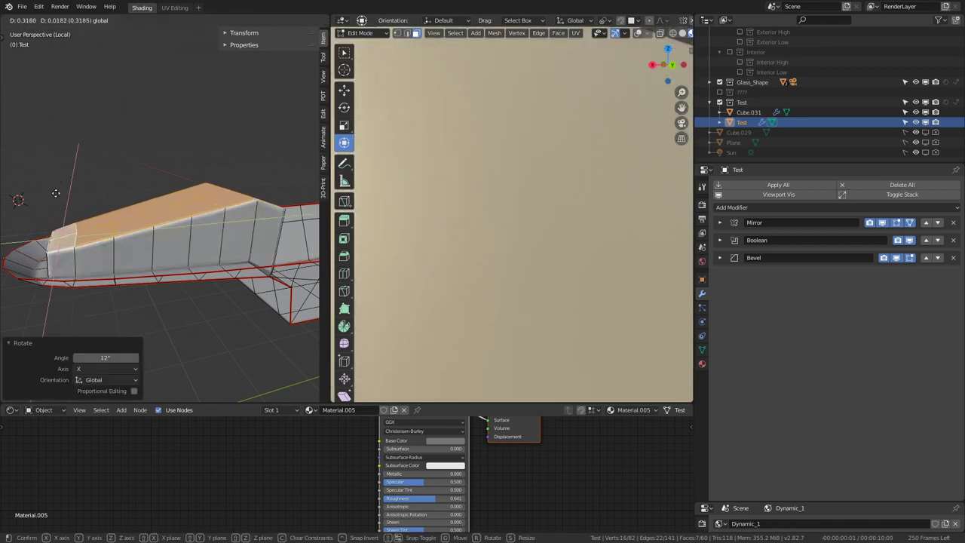
middle_drag(56, 202, 144, 209)
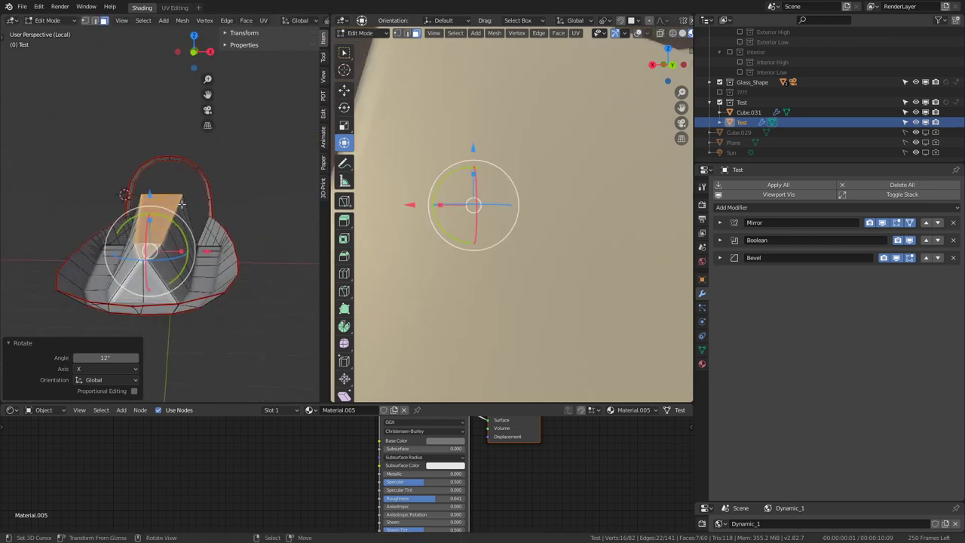
key(ctrl+z)
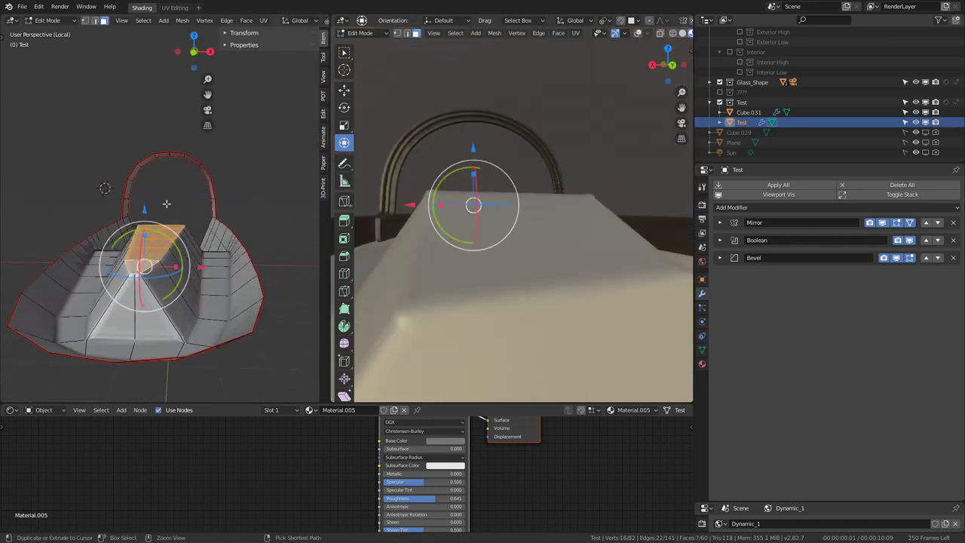
- Extrude the console's front face 0.266 downward and preview the result
key(Tab)
key(Tab)
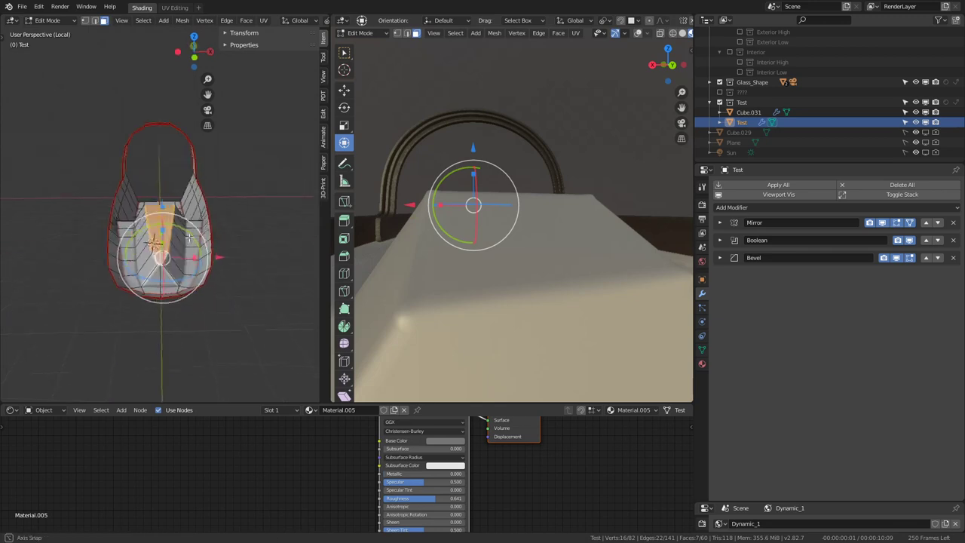
middle_drag(190, 208, 173, 216)
key(e)
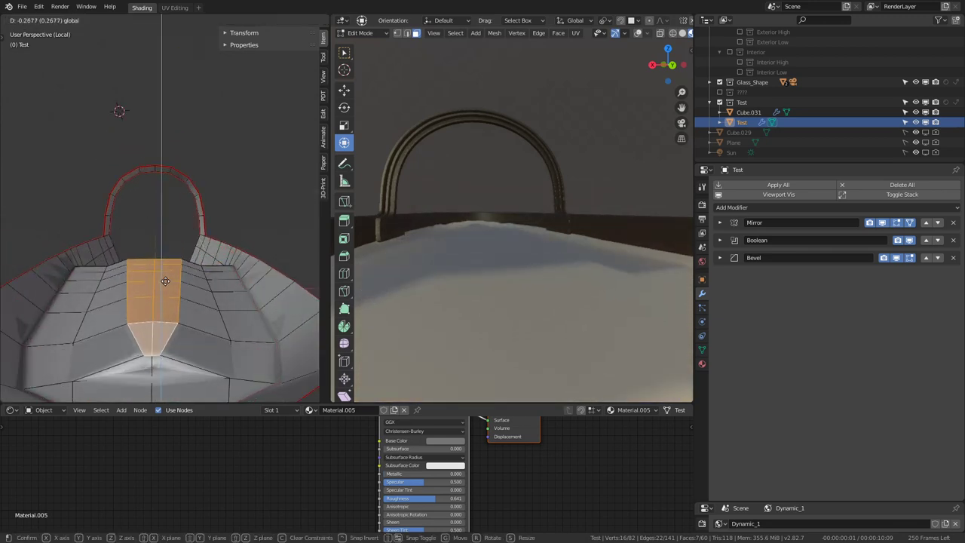
click(165, 281)
mouse_move(165, 282)
middle_down()
mouse_move(297, 253)
mouse_move(157, 243)
middle_up()
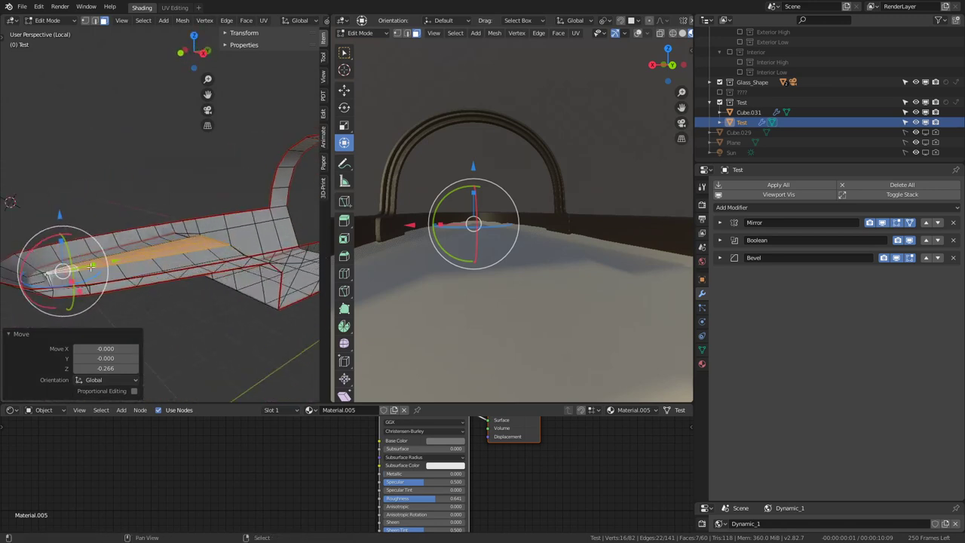
mouse_move(468, 234)
middle_down()
mouse_move(519, 215)
mouse_move(412, 198)
mouse_move(457, 175)
middle_up()
key(Tab)
mouse_move(151, 202)
middle_down()
mouse_move(75, 203)
mouse_move(177, 200)
mouse_move(228, 252)
middle_up()
- Tilt the console's top strip 6.53° around X and shift it 0.075 along X
key(Tab)
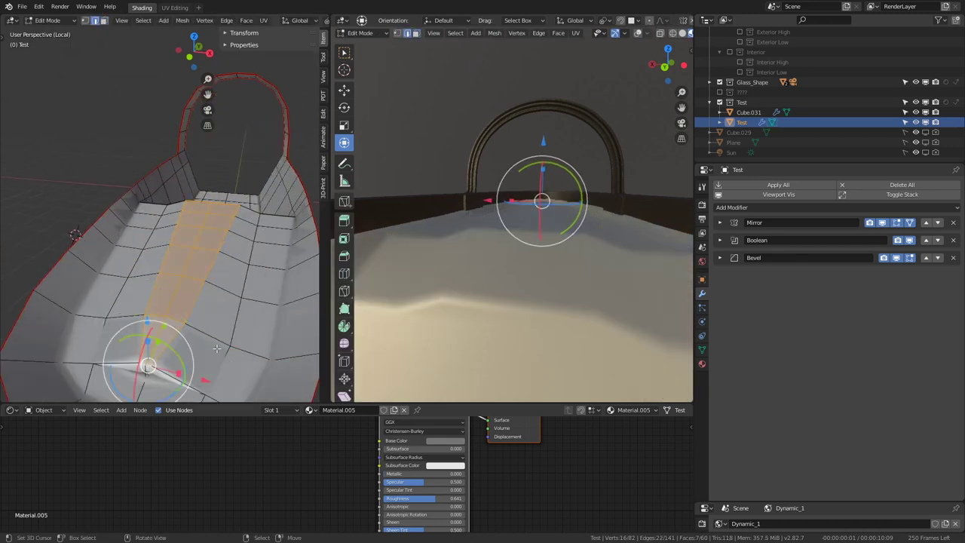
middle_drag(196, 289, 122, 246)
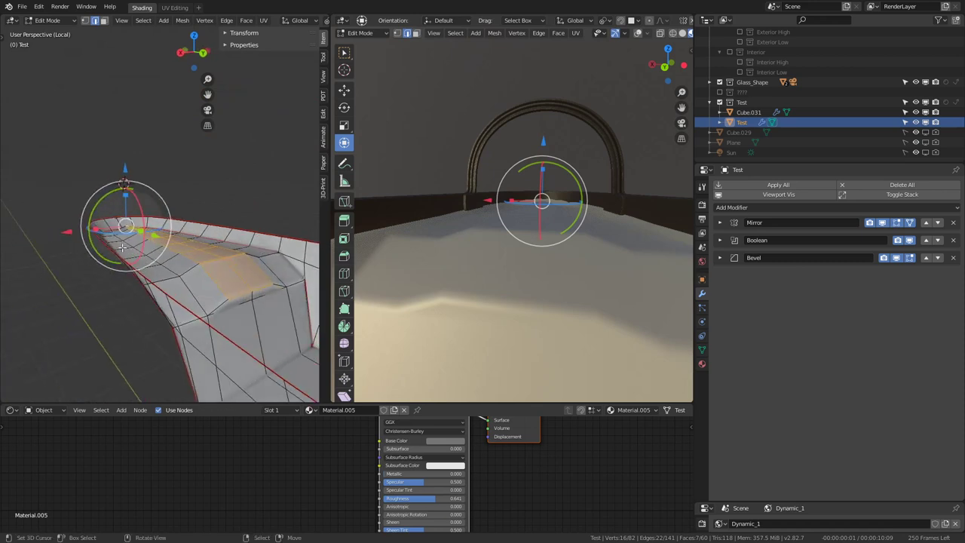
mouse_move(140, 211)
mouse_down()
mouse_move(94, 301)
mouse_move(159, 271)
mouse_up()
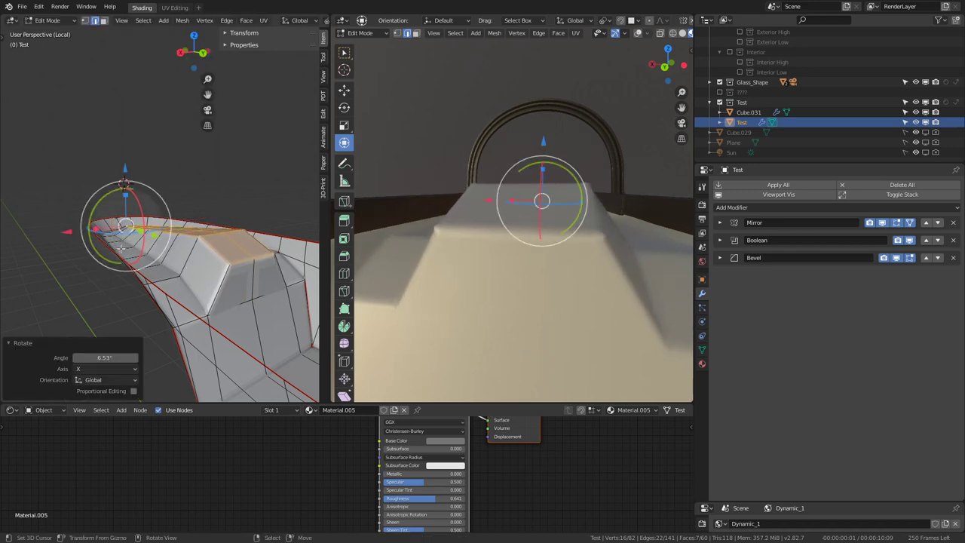
mouse_move(159, 272)
middle_down()
mouse_move(294, 286)
mouse_move(261, 313)
middle_up()
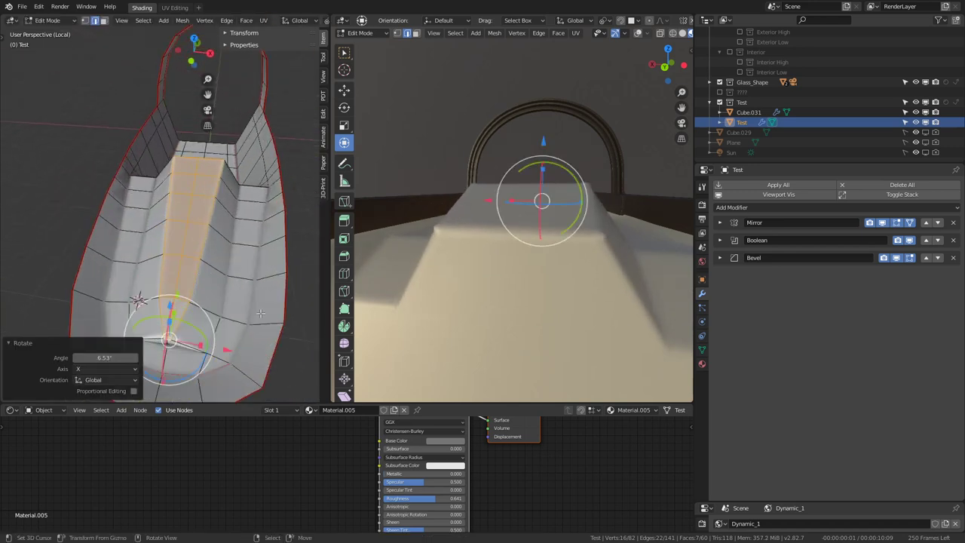
key(g)
click(241, 348)
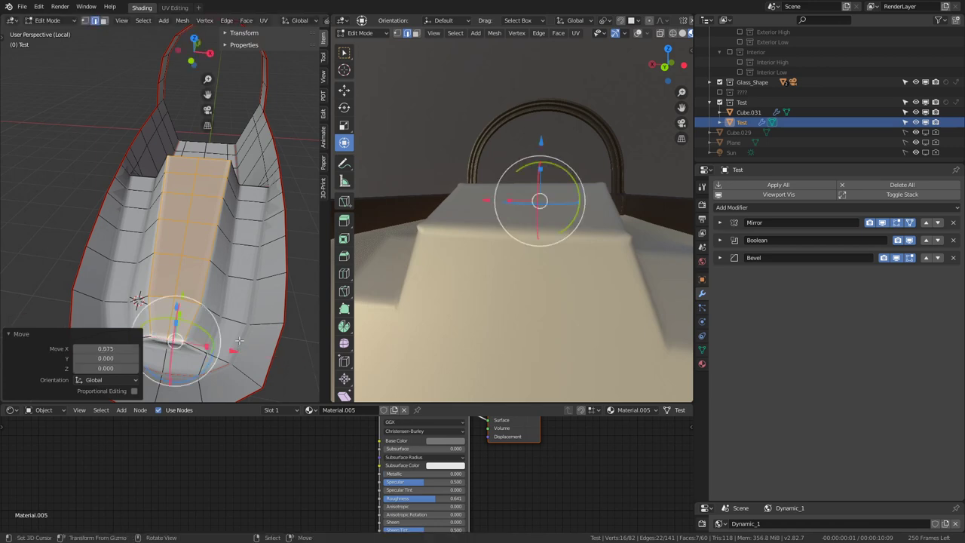
mouse_move(242, 348)
middle_down()
mouse_move(233, 268)
mouse_move(155, 288)
middle_up()
click(160, 287)
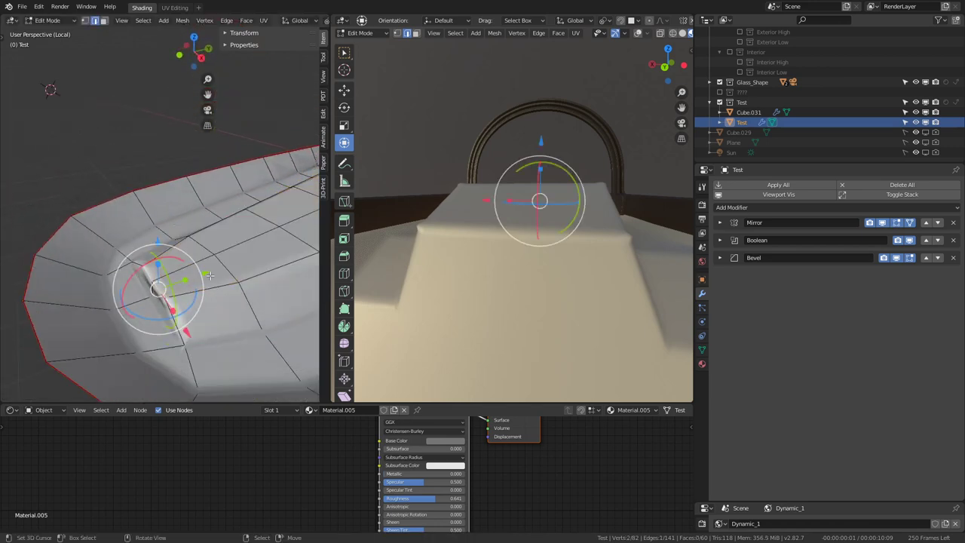
- Slide the selected console edge along Y and preview the mesh
drag(210, 276, 225, 272)
click(241, 272)
key(Tab)
mouse_move(242, 271)
middle_down()
mouse_move(205, 280)
mouse_move(203, 246)
middle_up()
key(Tab)
- Nudge the console edge further along Y and along X, then check it
scroll(205, 245, up, 3)
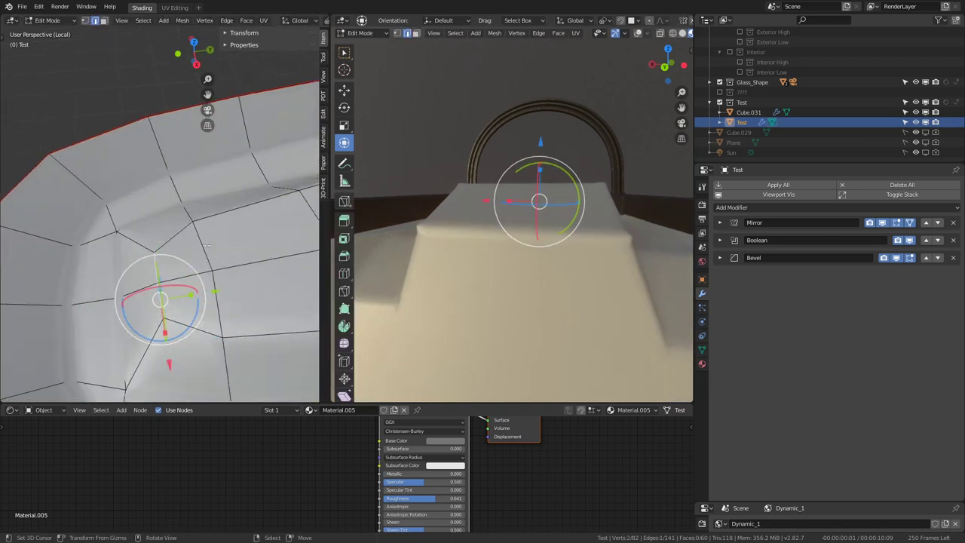
drag(217, 292, 209, 292)
click(206, 291)
mouse_move(206, 291)
middle_down()
mouse_move(208, 259)
mouse_move(107, 260)
mouse_move(190, 215)
mouse_move(188, 240)
middle_up()
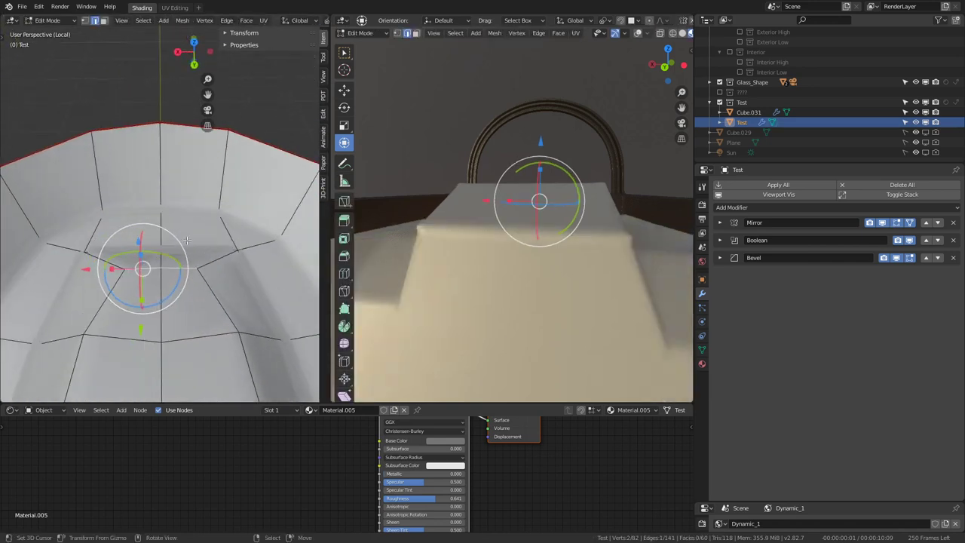
drag(90, 265, 75, 267)
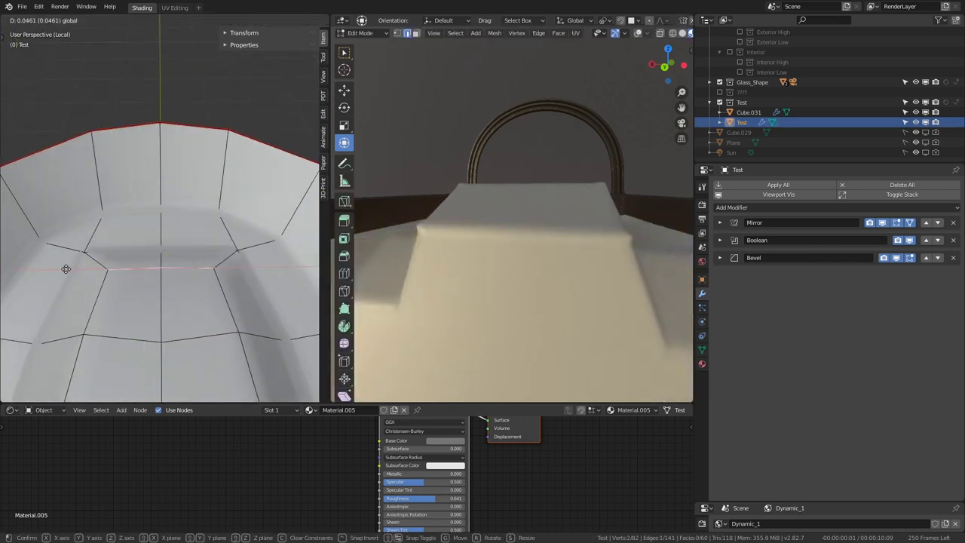
click(66, 270)
mouse_move(66, 269)
middle_down()
mouse_move(140, 247)
mouse_move(161, 253)
mouse_move(59, 230)
mouse_move(45, 219)
mouse_move(53, 213)
mouse_move(168, 237)
mouse_move(145, 215)
mouse_move(181, 185)
mouse_move(174, 238)
mouse_move(161, 215)
mouse_move(154, 226)
mouse_move(168, 252)
mouse_move(159, 249)
middle_up()
key(Tab)
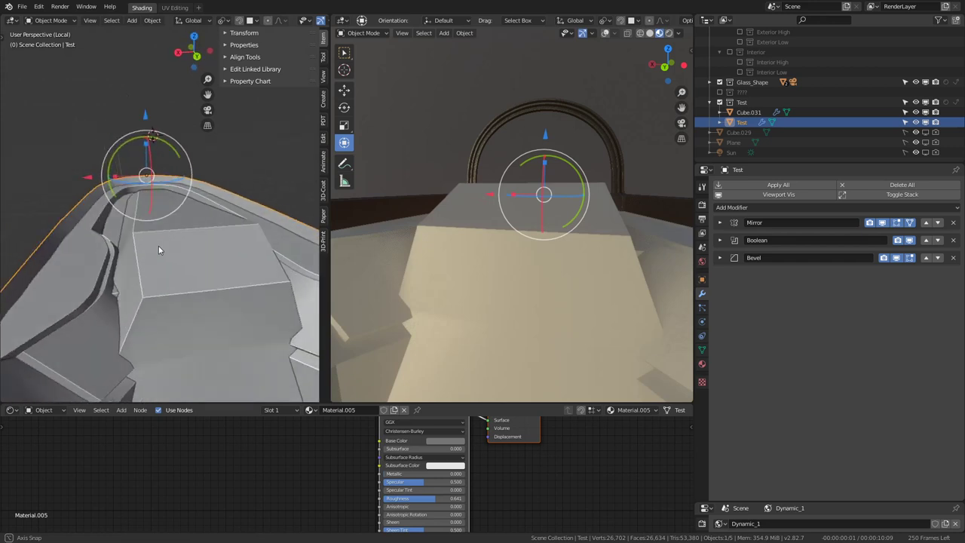
key(Tab)
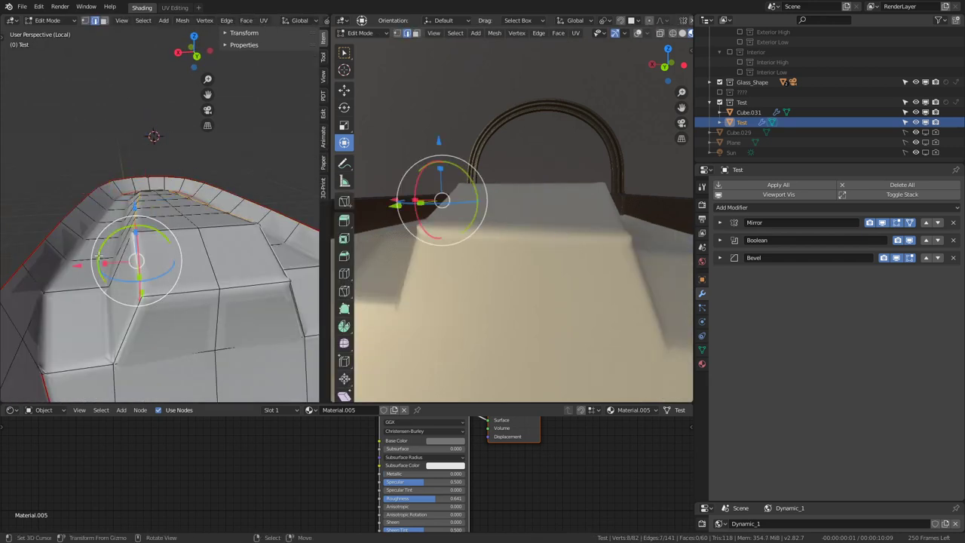
- Edge-slide the console's side edges twice to reshape its sides
mouse_move(98, 258)
mouse_down()
mouse_move(89, 267)
mouse_move(125, 269)
mouse_up()
middle_drag(125, 269, 208, 211)
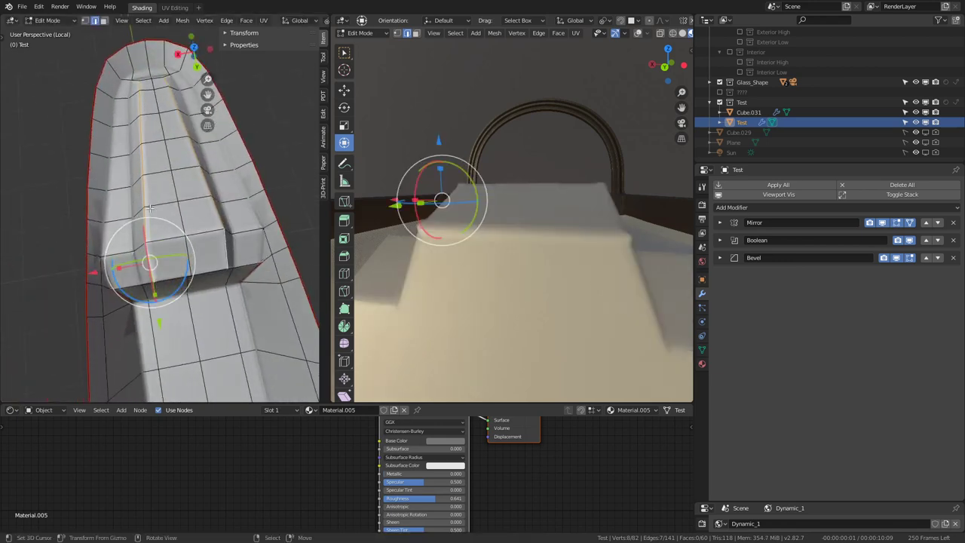
key(g)
key(g)
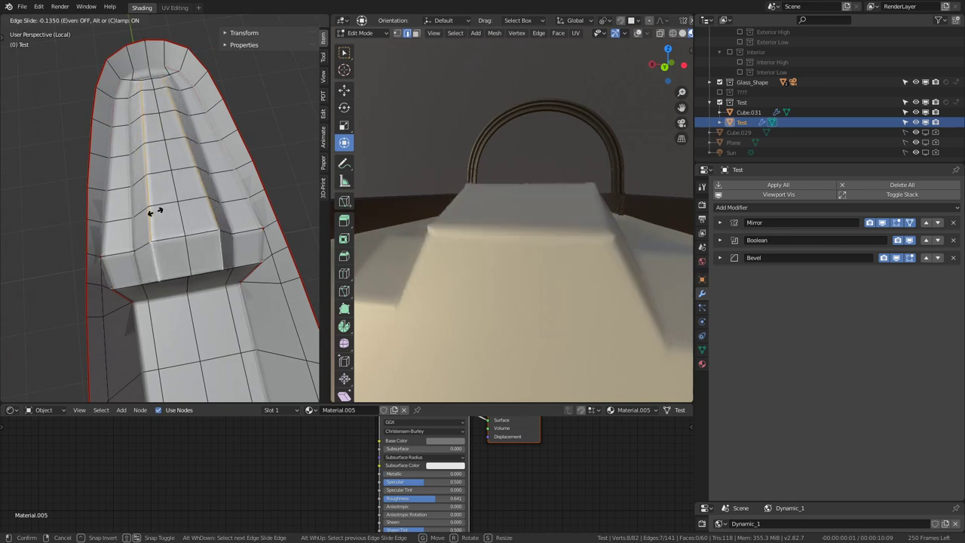
click(154, 212)
middle_drag(154, 211, 151, 135)
key(g)
key(g)
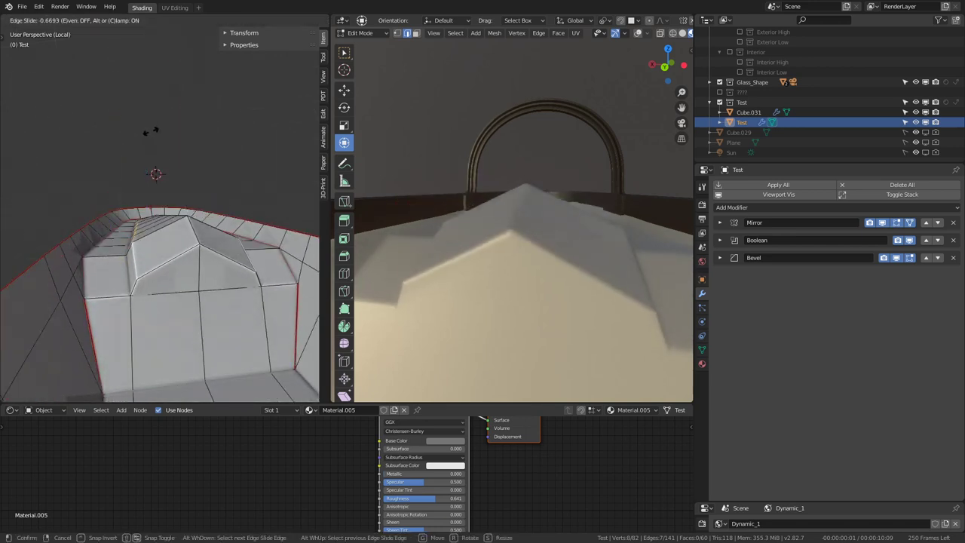
click(156, 134)
- Move the side edges to slope the console and preview the shape
middle_drag(143, 162, 88, 219)
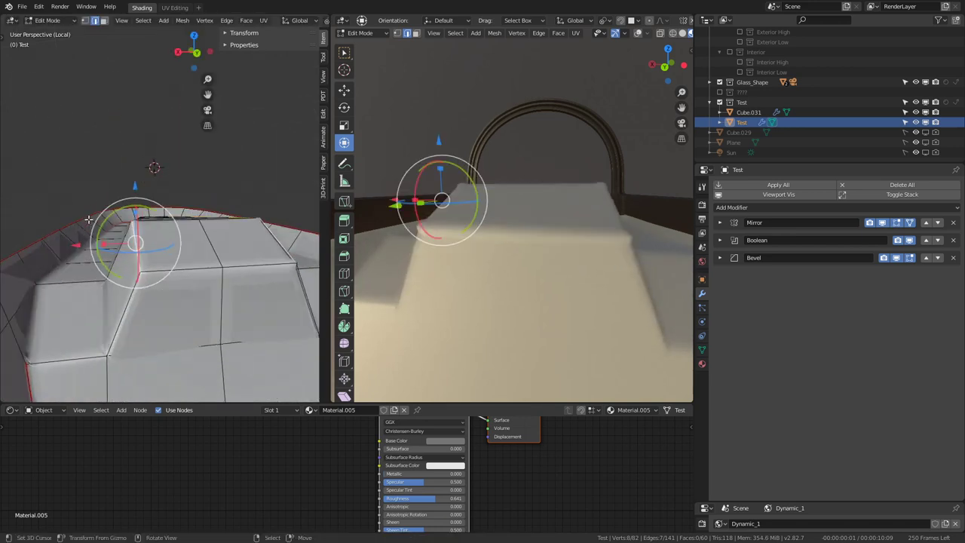
key(g)
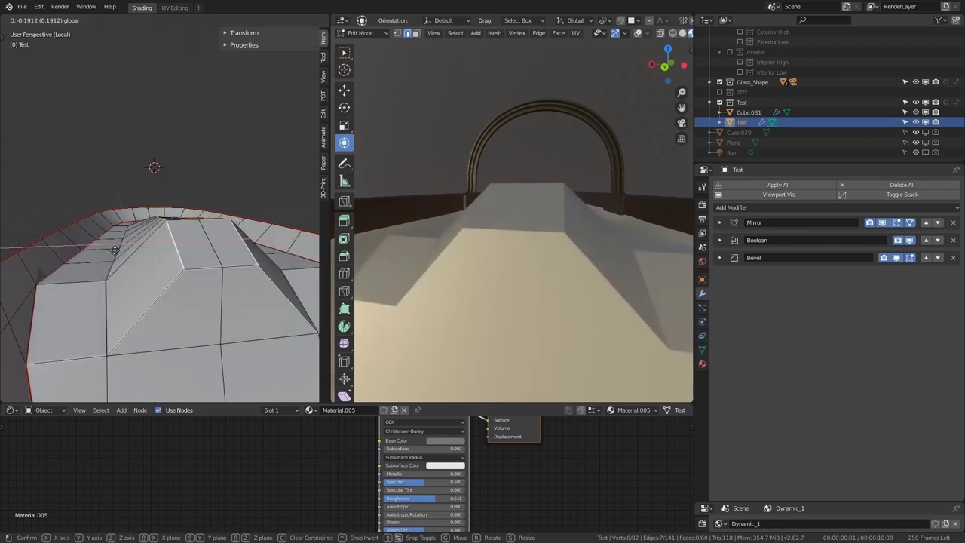
click(97, 257)
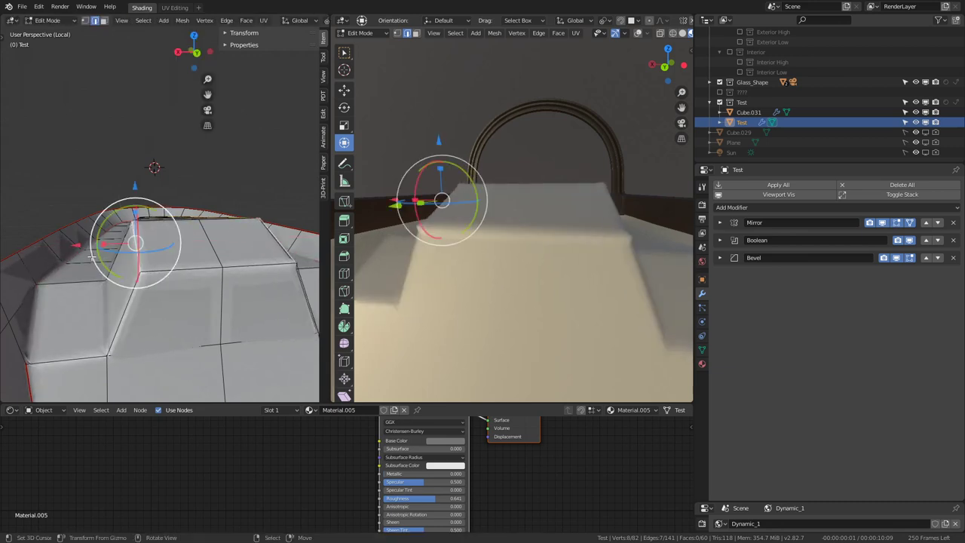
mouse_move(97, 257)
middle_down()
mouse_move(135, 200)
mouse_move(147, 242)
middle_up()
key(Tab)
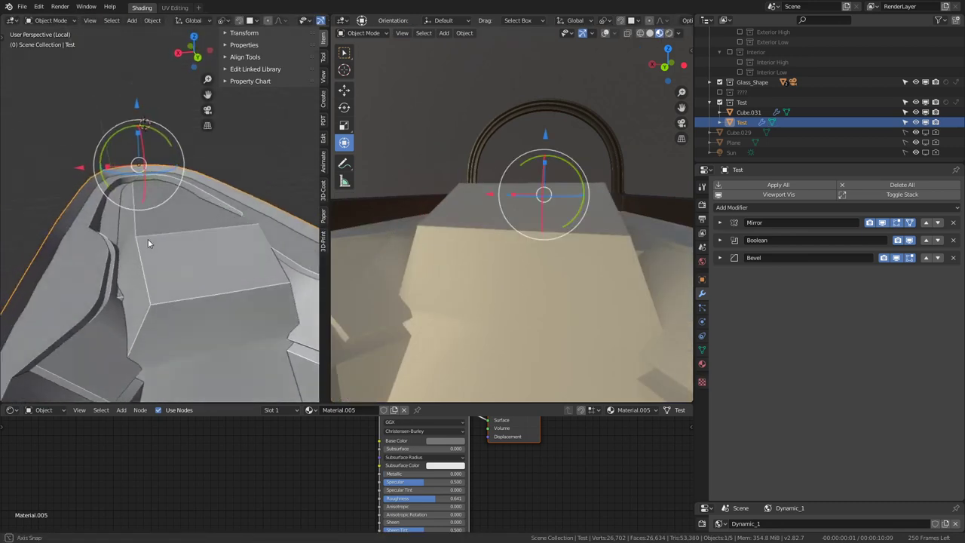
key(Tab)
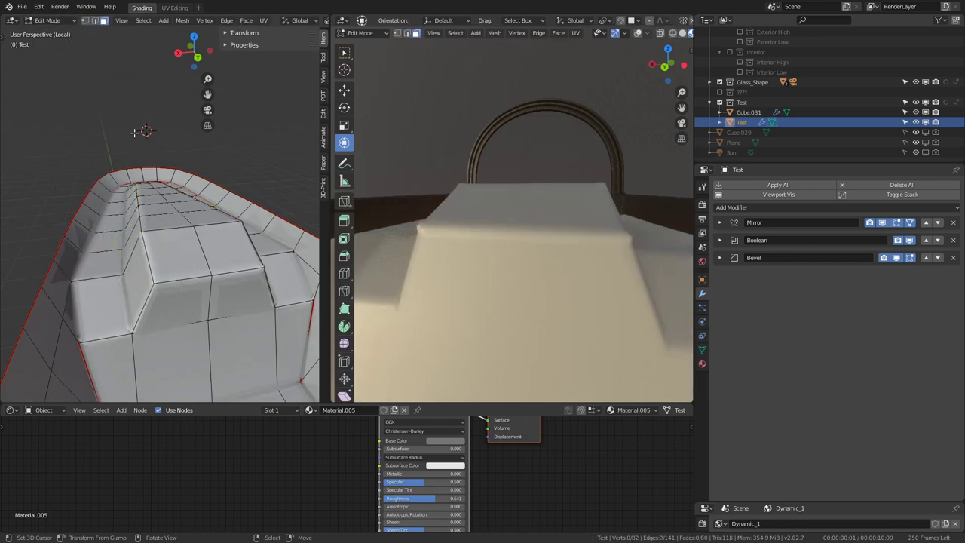
- Select the console's face strip running forward to the rounded nose
middle_drag(134, 133, 205, 250)
shift+middle_drag(148, 233, 96, 209)
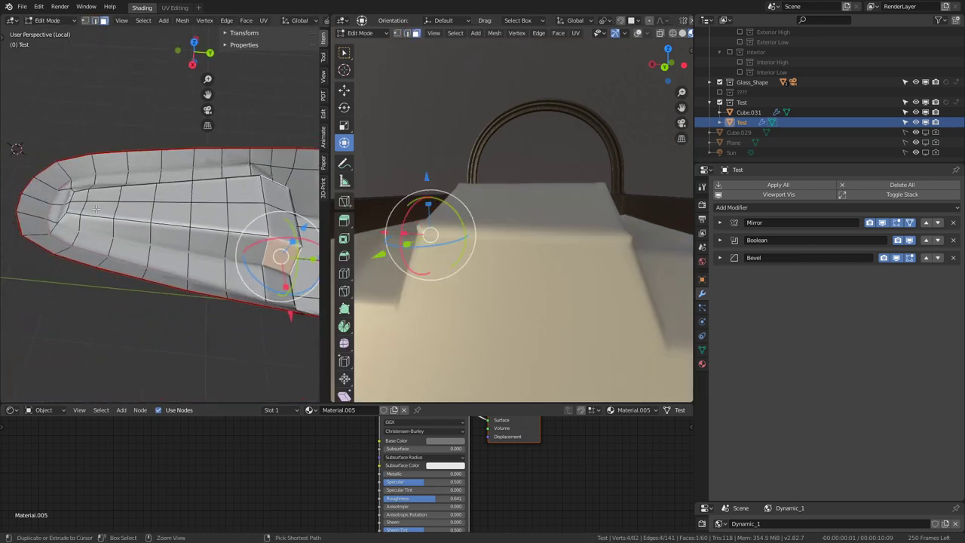
ctrl+click(72, 217)
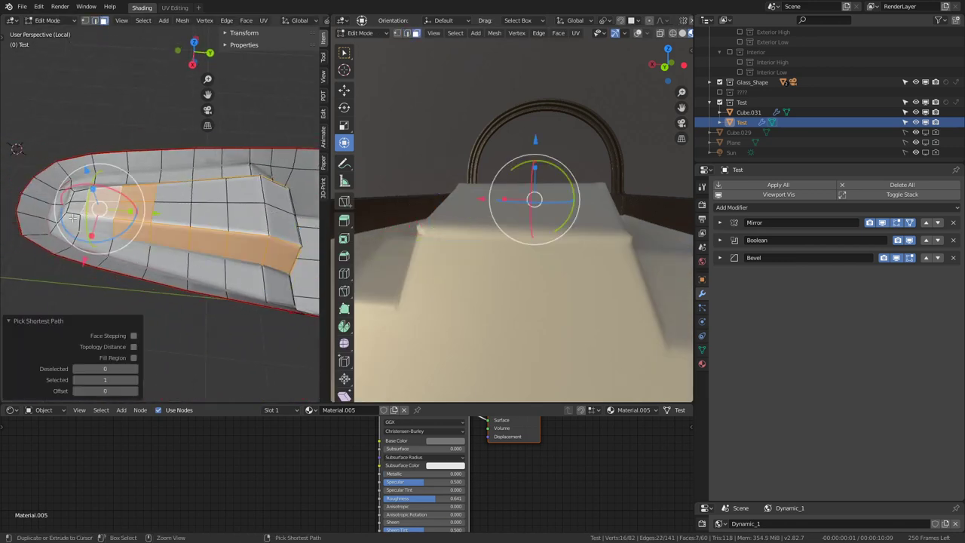
click(283, 260)
ctrl+click(75, 219)
mouse_move(75, 218)
middle_down()
mouse_move(100, 149)
mouse_move(90, 167)
middle_up()
- Scale the selected strip along Y, retrying once, and review the shape
key(s)
key(y)
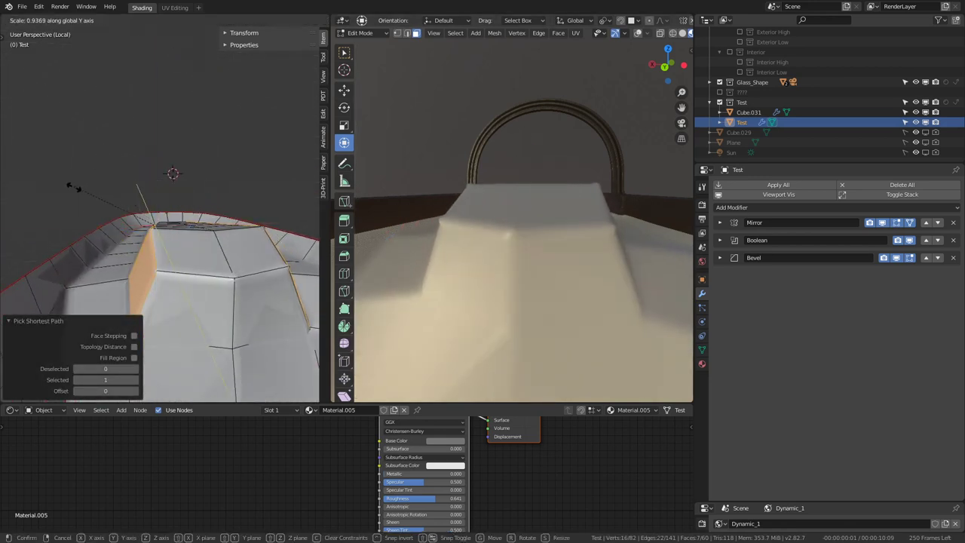
key(Escape)
key(s)
key(y)
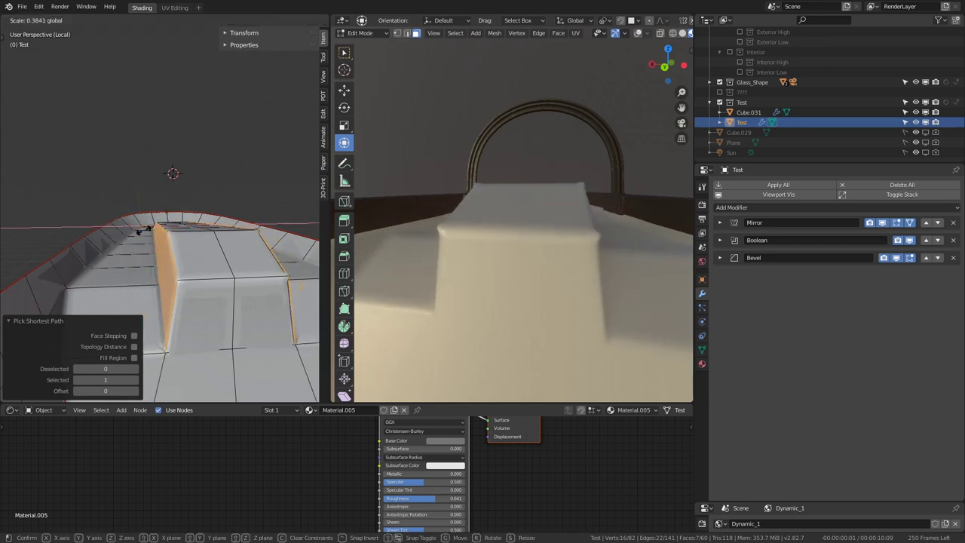
key(Tab)
mouse_move(189, 218)
middle_down()
mouse_move(216, 216)
mouse_move(230, 196)
mouse_move(203, 300)
mouse_move(193, 184)
mouse_move(209, 265)
mouse_move(197, 194)
mouse_move(82, 221)
mouse_move(5, 209)
mouse_move(12, 213)
middle_up()
key(Tab)
- Scale the selection along X to narrow the console top and preview it full screen
key(s)
key(x)
click(231, 194)
key(Tab)
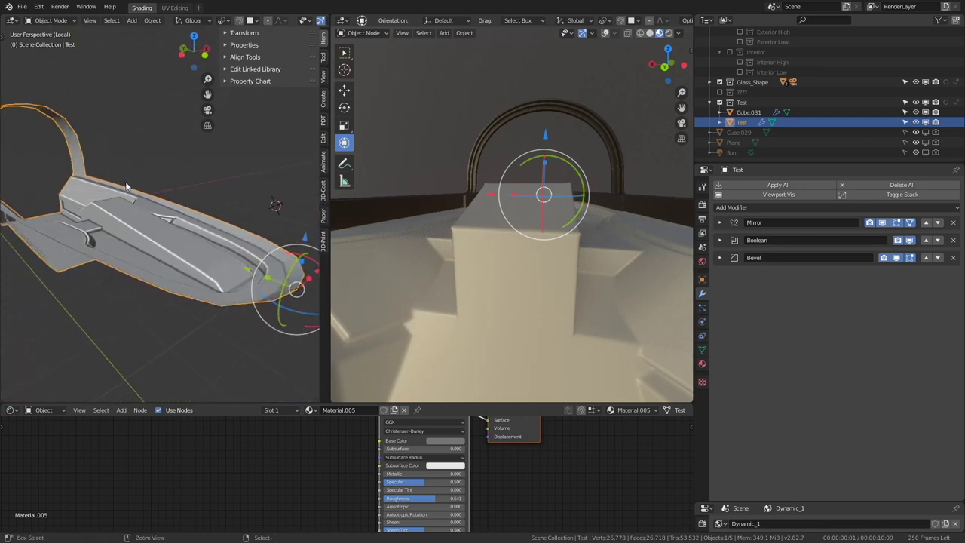
key(ctrl+space)
- Select the console's small front face and preview the smoothed console
mouse_move(394, 309)
middle_down()
mouse_move(319, 241)
mouse_move(394, 259)
mouse_move(431, 246)
middle_up()
key(Tab)
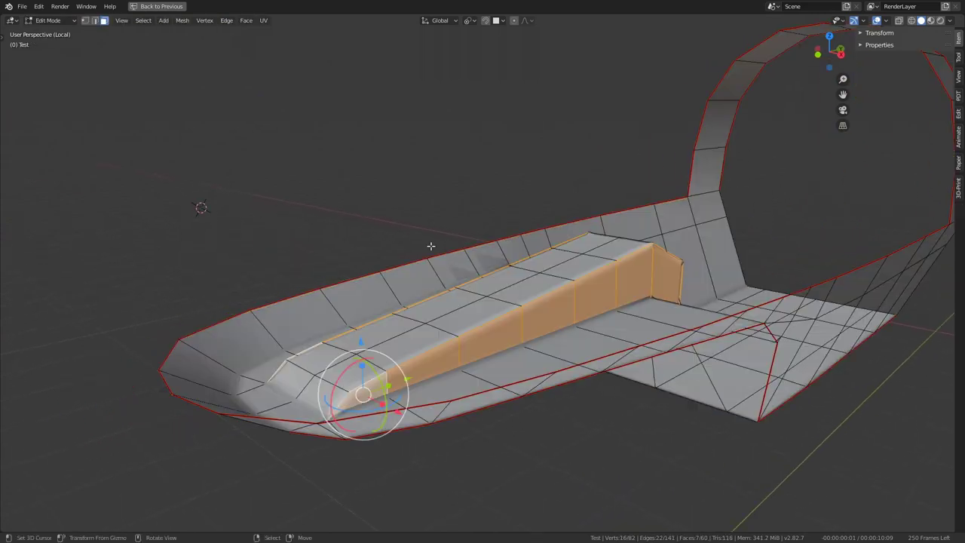
click(322, 365)
middle_drag(322, 365, 512, 317)
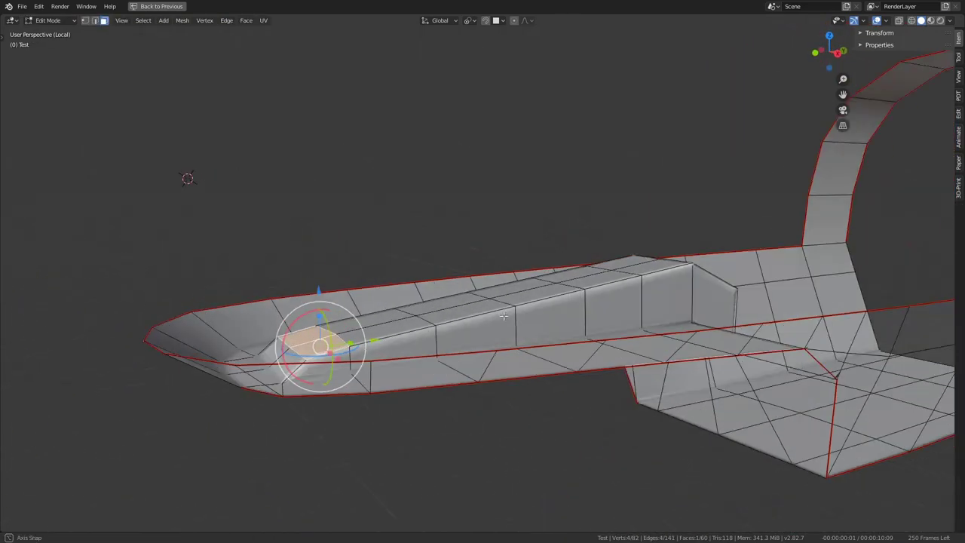
key(Tab)
scroll(455, 190, up, 5)
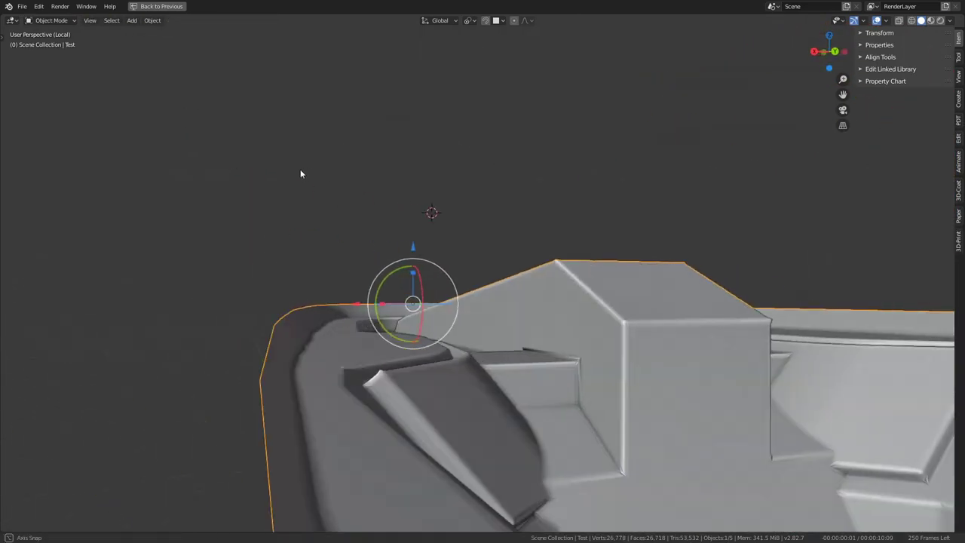
mouse_move(291, 173)
middle_down()
mouse_move(372, 284)
mouse_move(479, 324)
mouse_move(690, 430)
middle_up()
key(Tab)
- Select the console box's front face and a face strip along the console
click(494, 338)
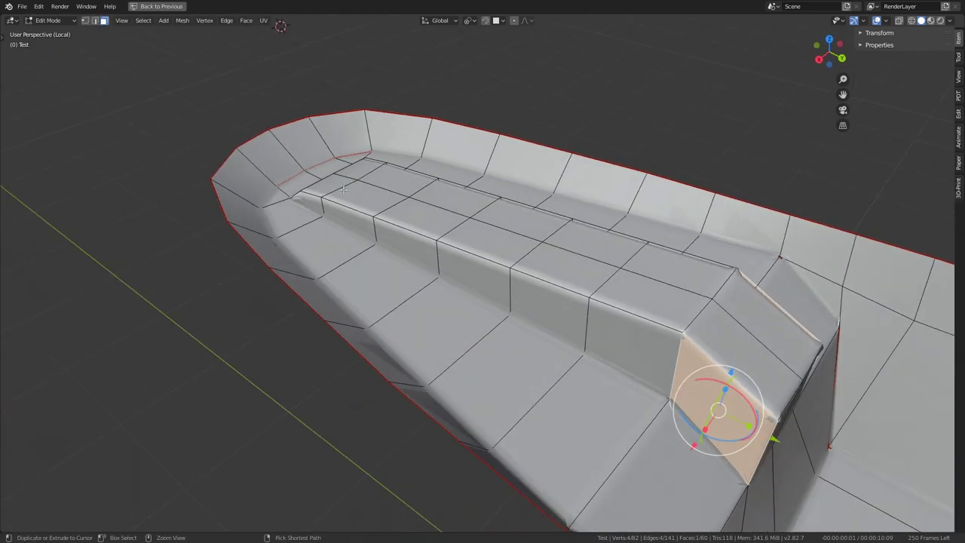
ctrl+click(314, 198)
mouse_move(260, 224)
middle_down()
mouse_move(576, 215)
mouse_move(518, 181)
mouse_move(469, 204)
mouse_move(503, 217)
middle_up()
key(Tab)
key(Tab)
middle_drag(335, 105, 356, 83)
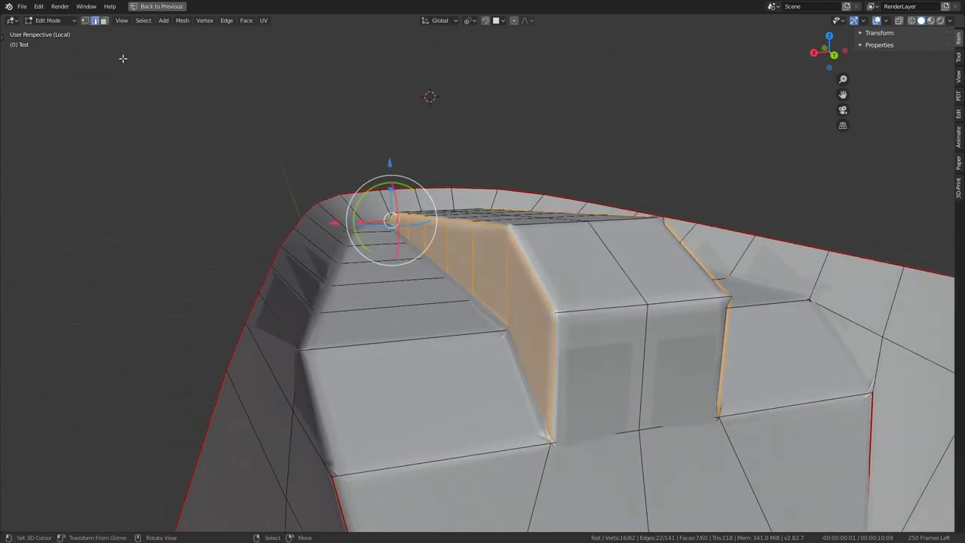
middle_drag(430, 193, 503, 229)
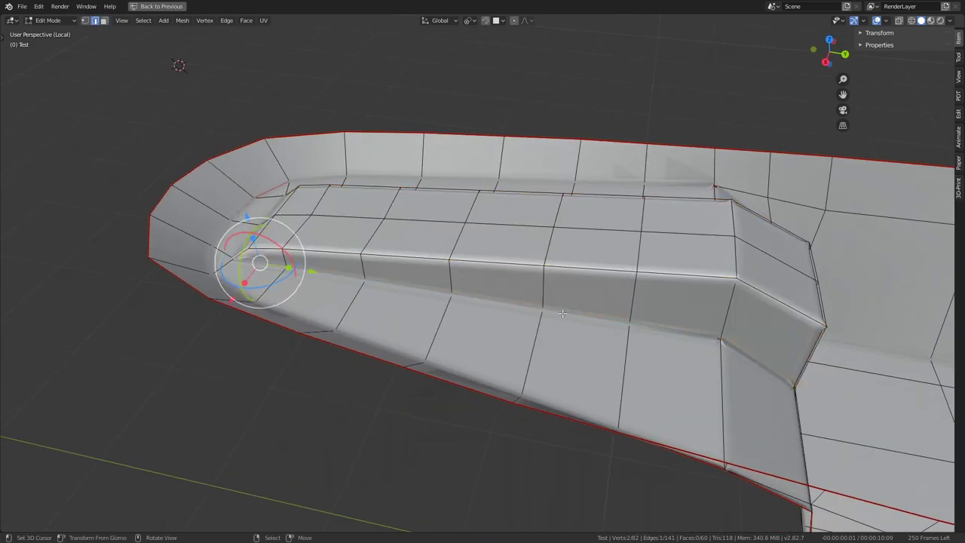
mouse_move(562, 313)
middle_down()
mouse_move(596, 392)
mouse_move(535, 382)
middle_up()
- Select the edge path along the console top and move the ridge edges along X twice
ctrl+click(599, 393)
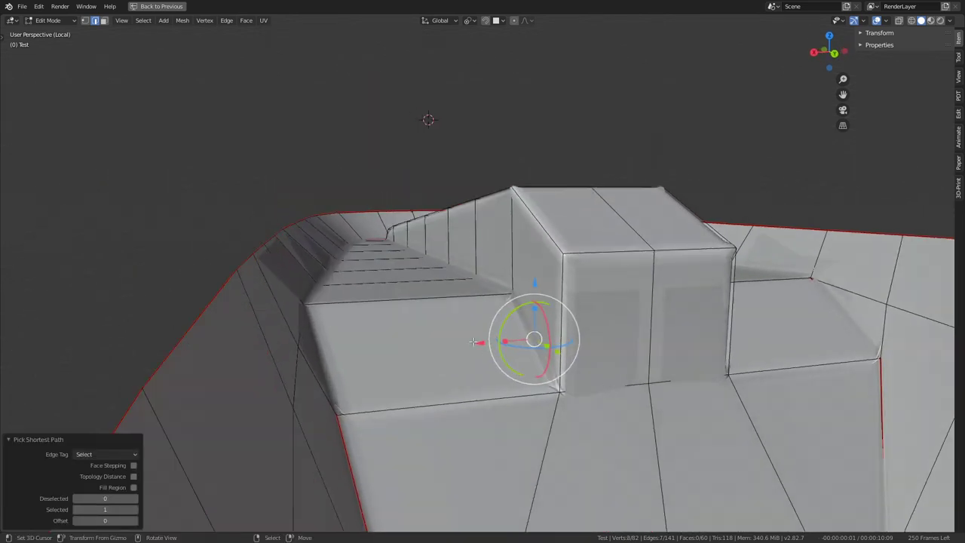
key(g)
key(x)
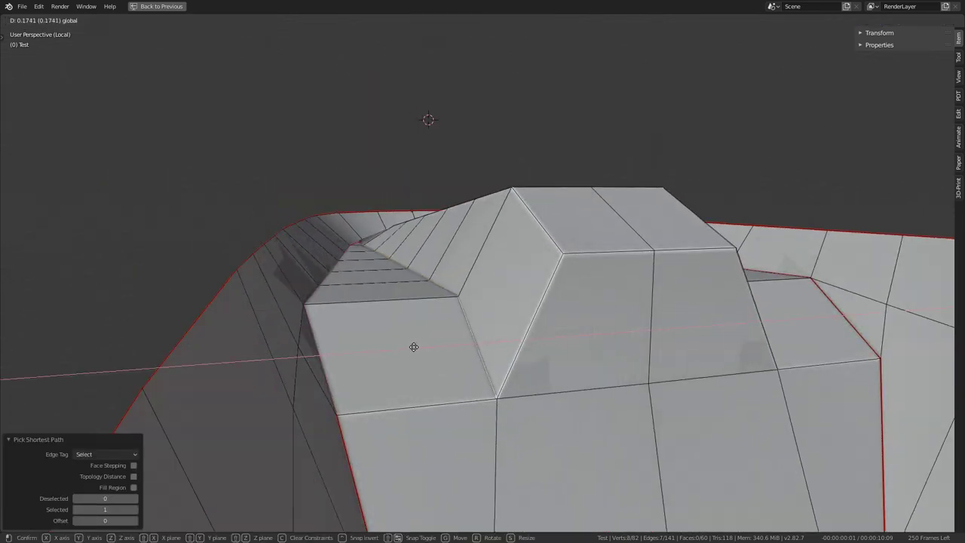
click(448, 343)
mouse_move(448, 343)
middle_down()
mouse_move(518, 312)
mouse_move(547, 322)
middle_up()
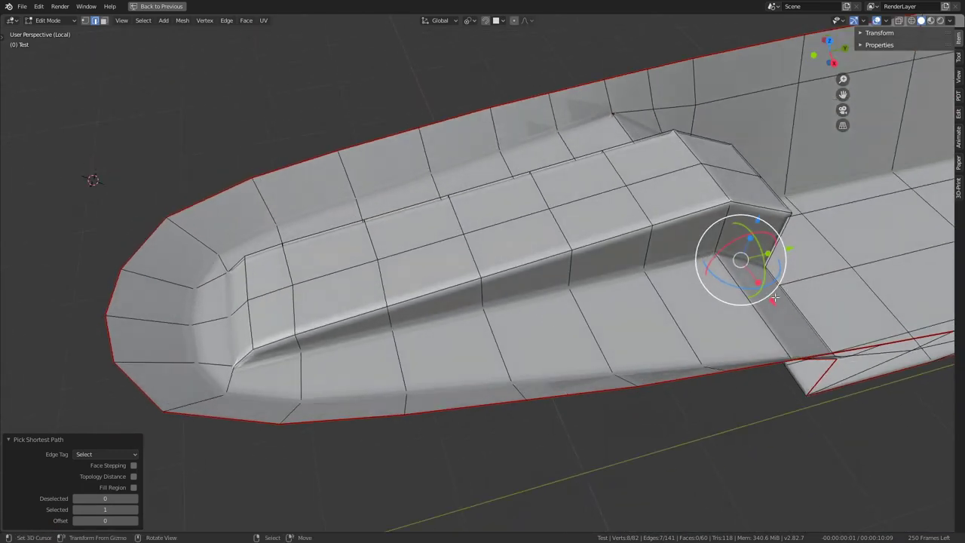
key(g)
key(x)
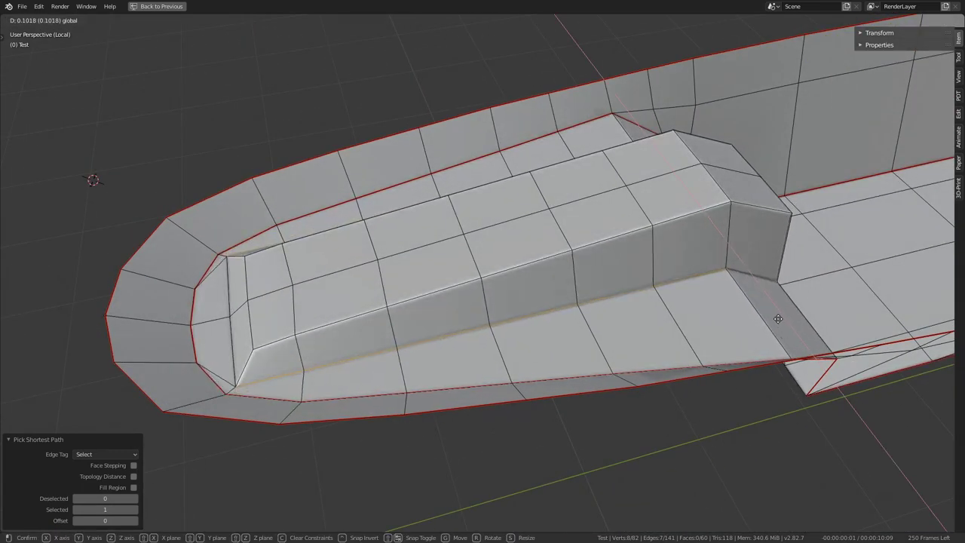
click(779, 319)
key(Tab)
mouse_move(779, 319)
middle_down()
mouse_move(608, 252)
mouse_move(498, 285)
mouse_move(404, 275)
mouse_move(608, 248)
mouse_move(600, 266)
middle_up()
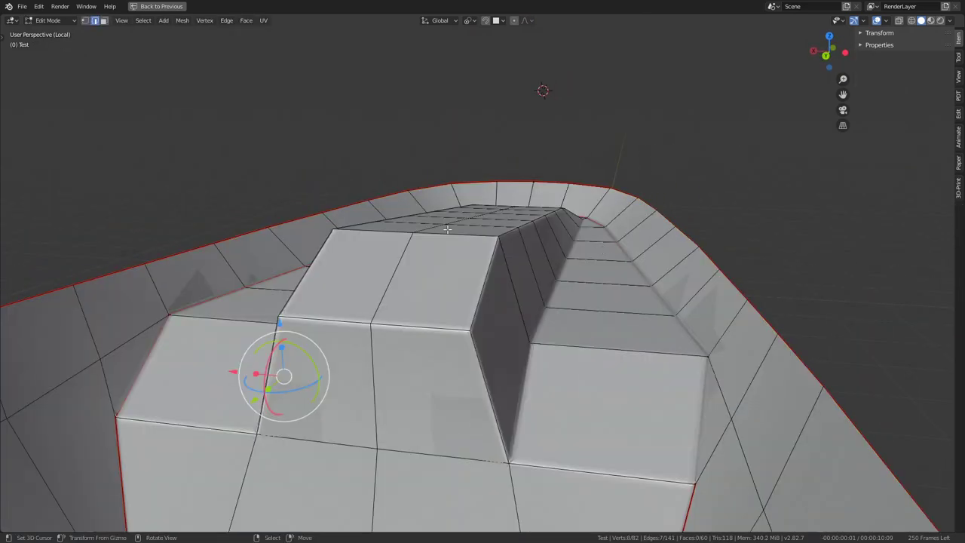
- Shift a console side edge about 0.064 along X and review the nose
middle_drag(447, 228, 479, 228)
key(Tab)
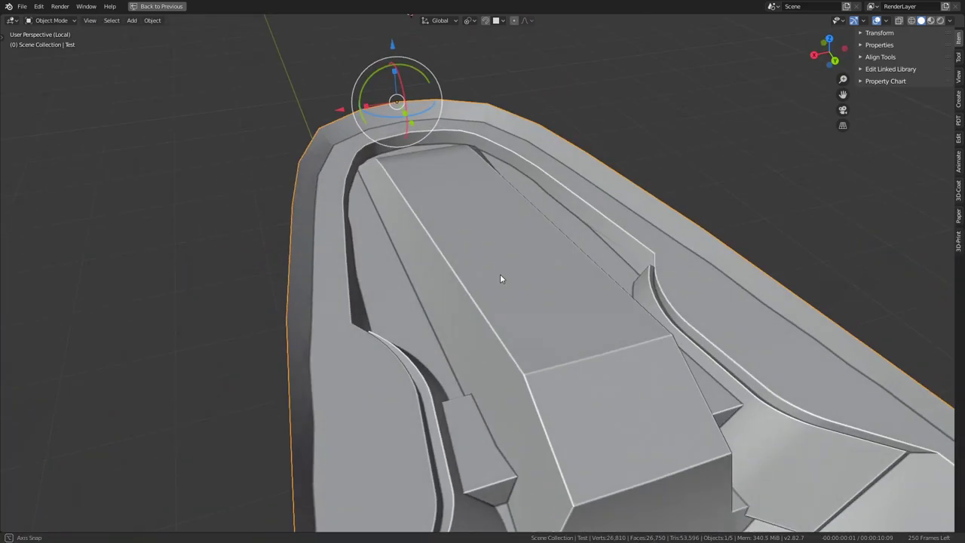
middle_drag(503, 276, 486, 245)
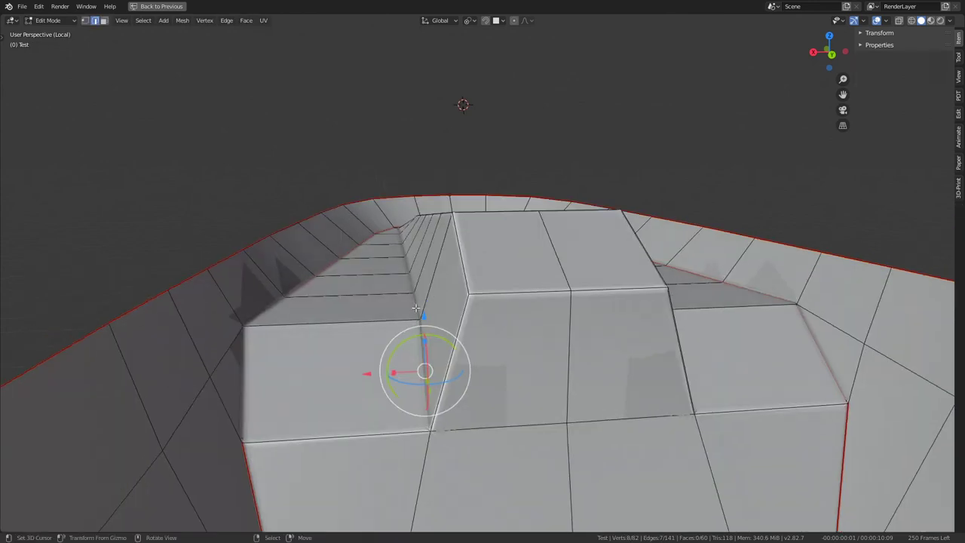
mouse_move(433, 302)
middle_down()
mouse_move(423, 344)
mouse_move(417, 119)
middle_up()
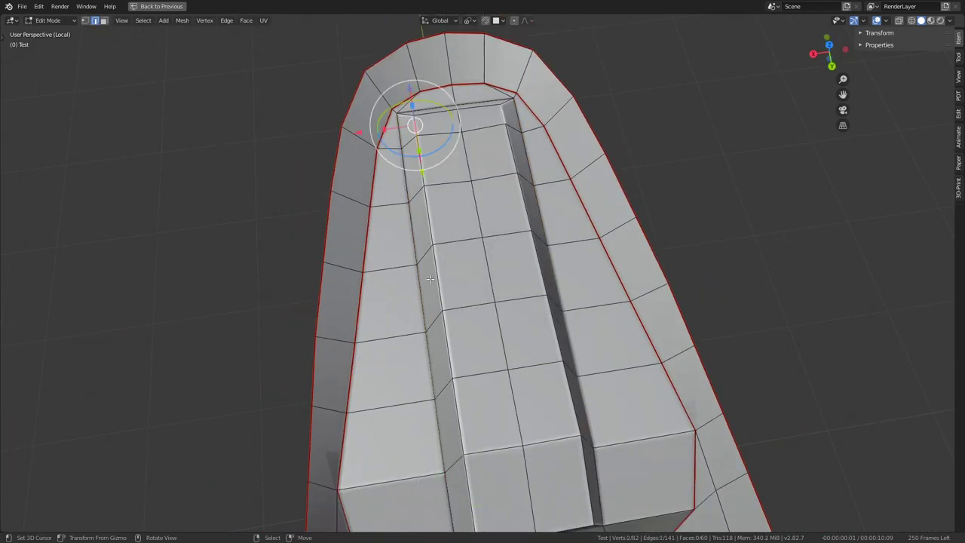
middle_drag(489, 472, 450, 343)
ctrl+click(451, 343)
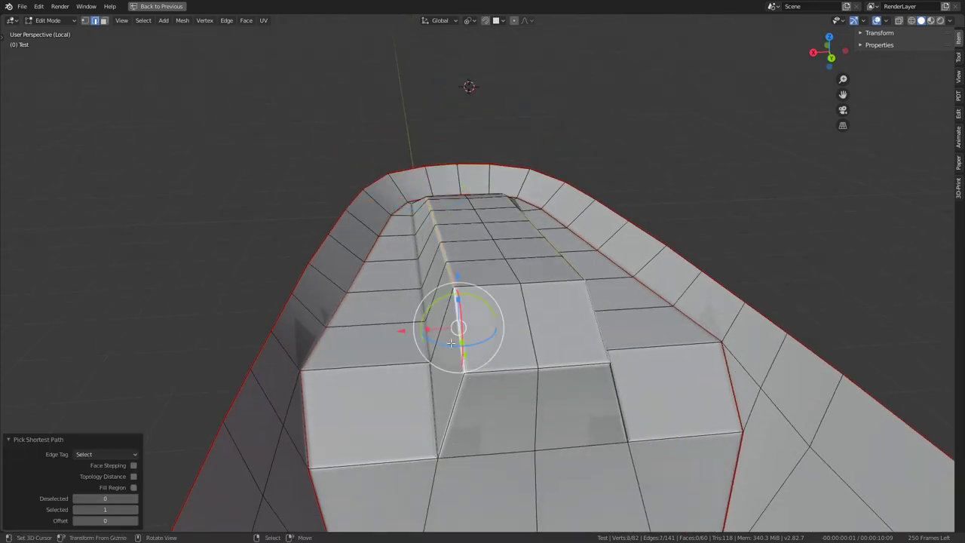
key(x)
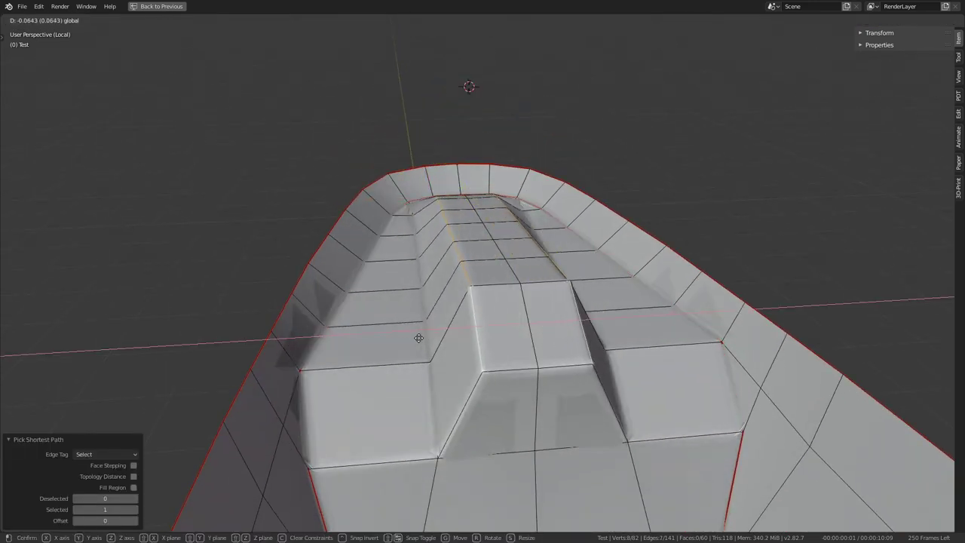
click(419, 338)
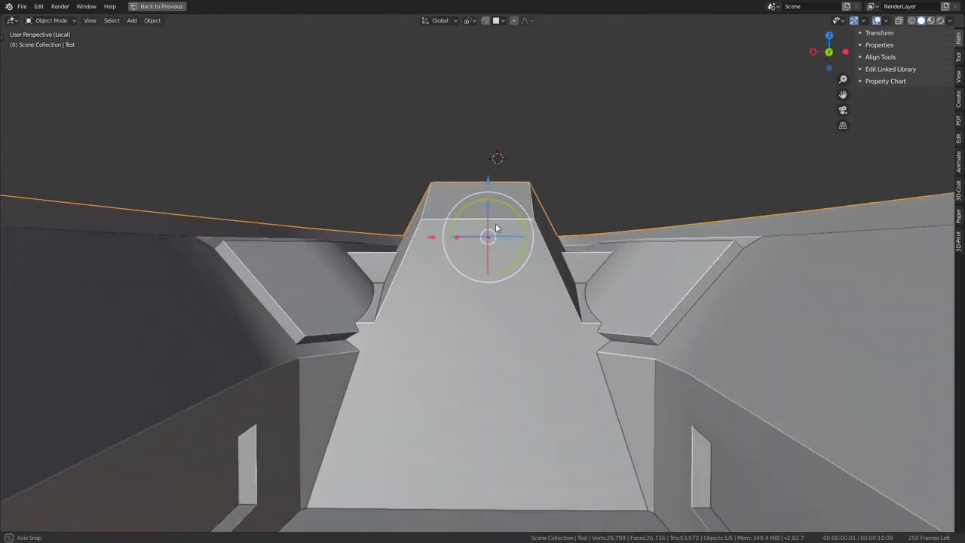
mouse_move(495, 228)
middle_down()
mouse_move(494, 218)
mouse_move(456, 261)
mouse_move(361, 273)
middle_up()
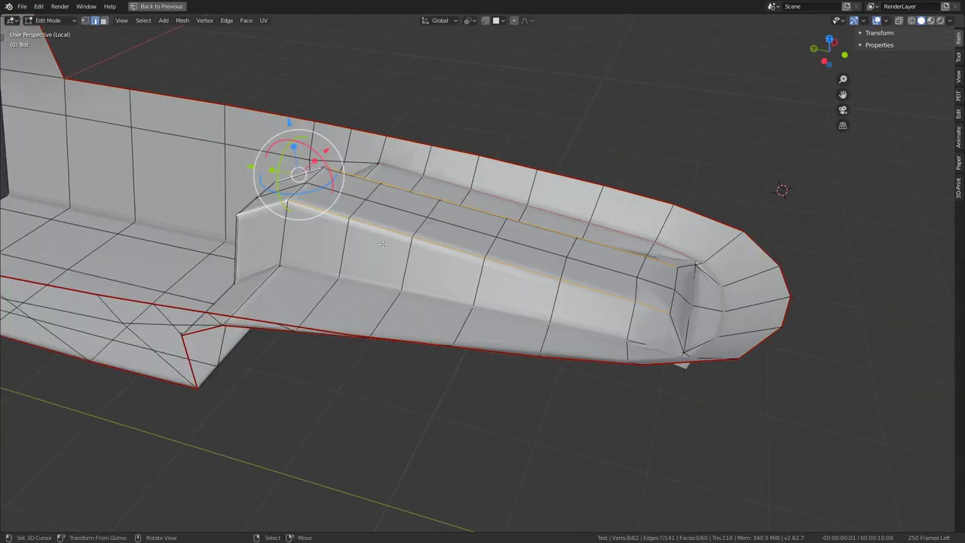
mouse_move(482, 226)
middle_down()
mouse_move(474, 211)
mouse_move(441, 249)
middle_up()
- Edge-slide the console's top loop about -0.335 toward its edge, retrying once, and check the smoothed result
key(g)
key(g)
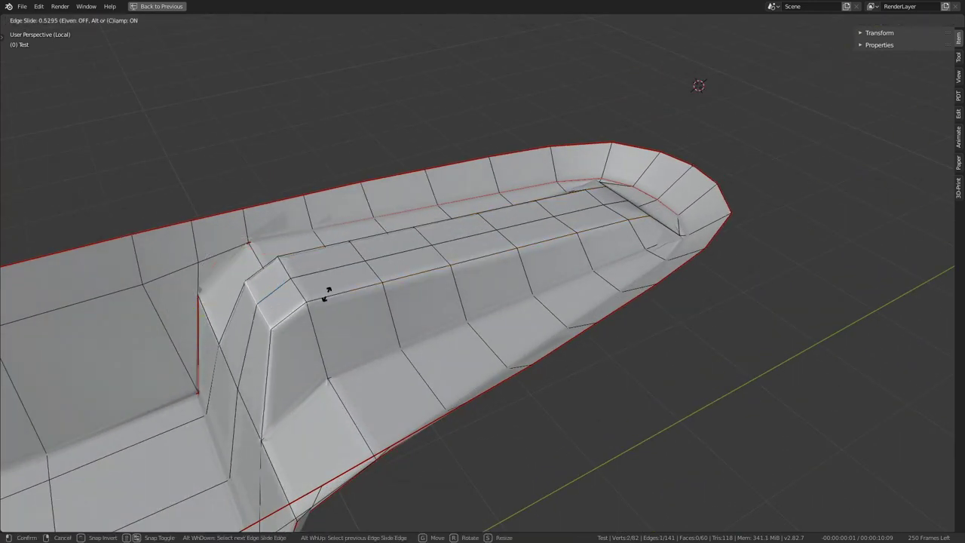
click(347, 285)
key(ctrl+z)
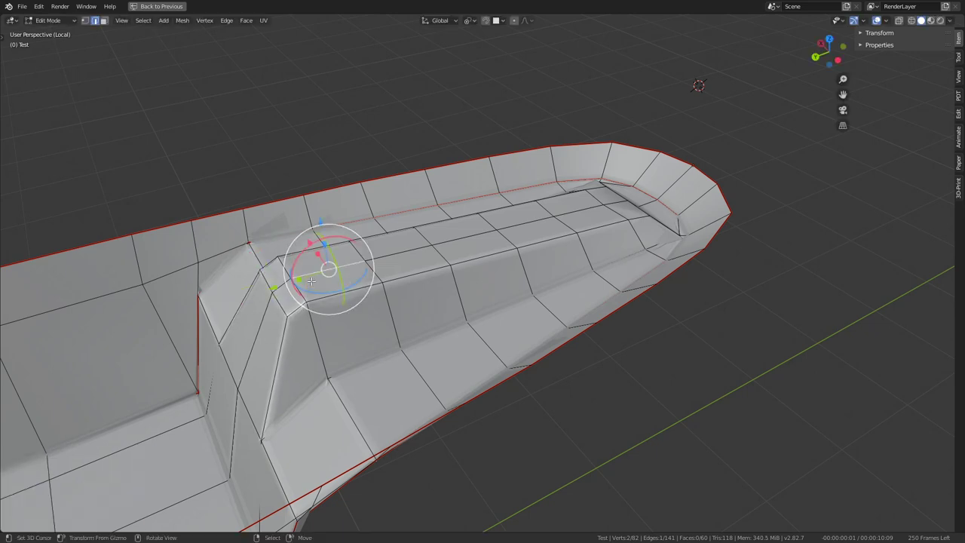
key(g)
key(g)
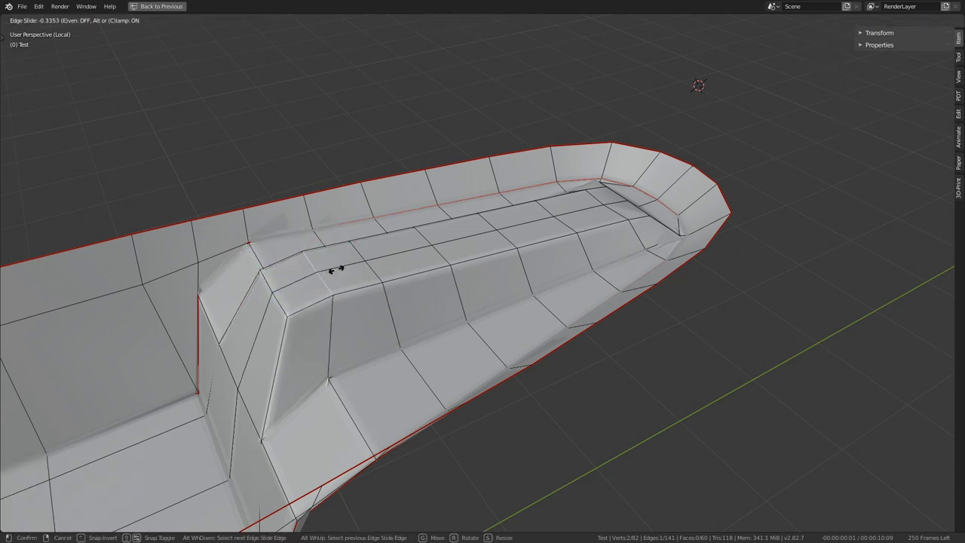
click(328, 272)
key(Tab)
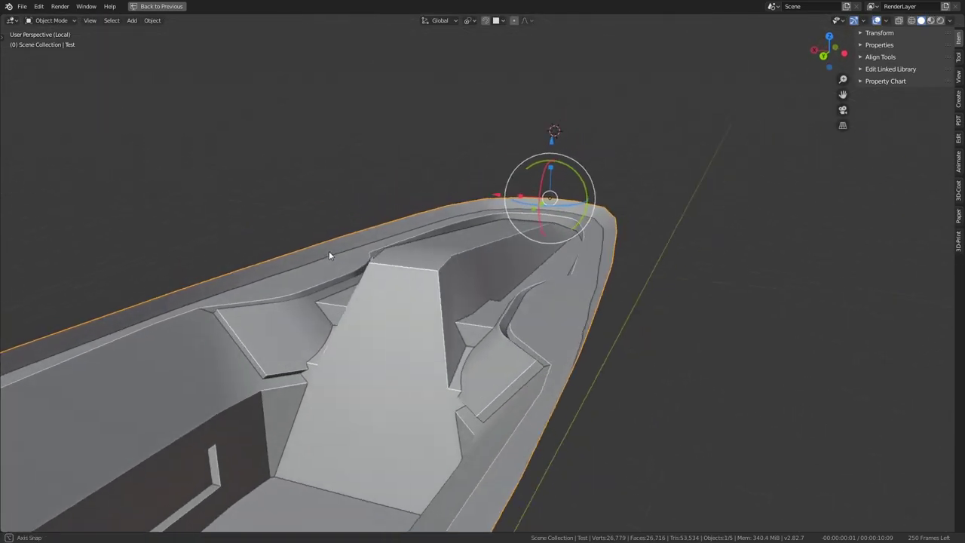
mouse_move(329, 251)
middle_down()
mouse_move(432, 249)
mouse_move(424, 292)
mouse_move(356, 272)
mouse_move(314, 278)
mouse_move(512, 224)
mouse_move(410, 227)
mouse_move(454, 301)
mouse_move(194, 179)
mouse_move(254, 189)
mouse_move(422, 349)
mouse_move(523, 240)
middle_up()
key(Tab)
key(Tab)
key(Tab)
mouse_move(568, 212)
middle_down()
mouse_move(582, 209)
mouse_move(537, 166)
mouse_move(308, 163)
middle_up()
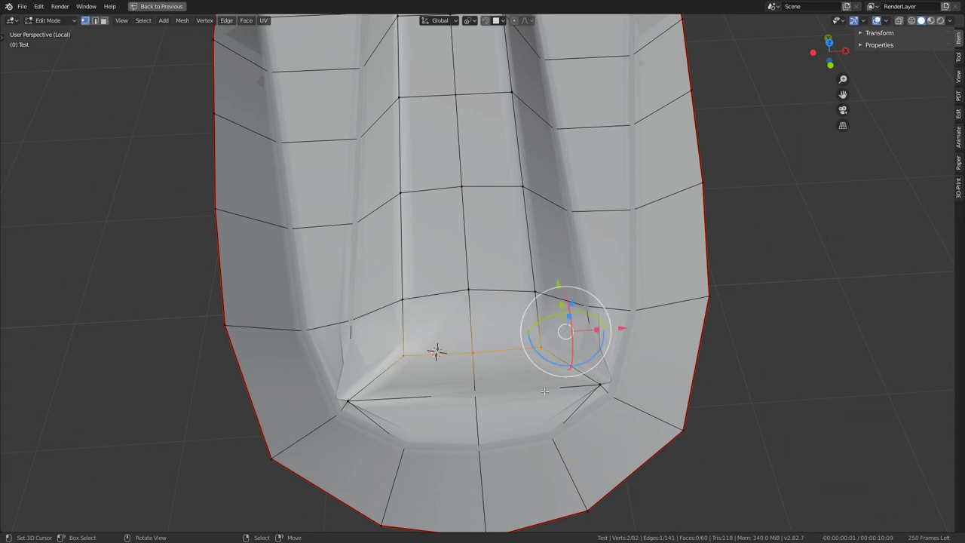
- Slide the console's front-tip vertices and nudge one along Y so the tapered nose meets the floor
key(shift+v)
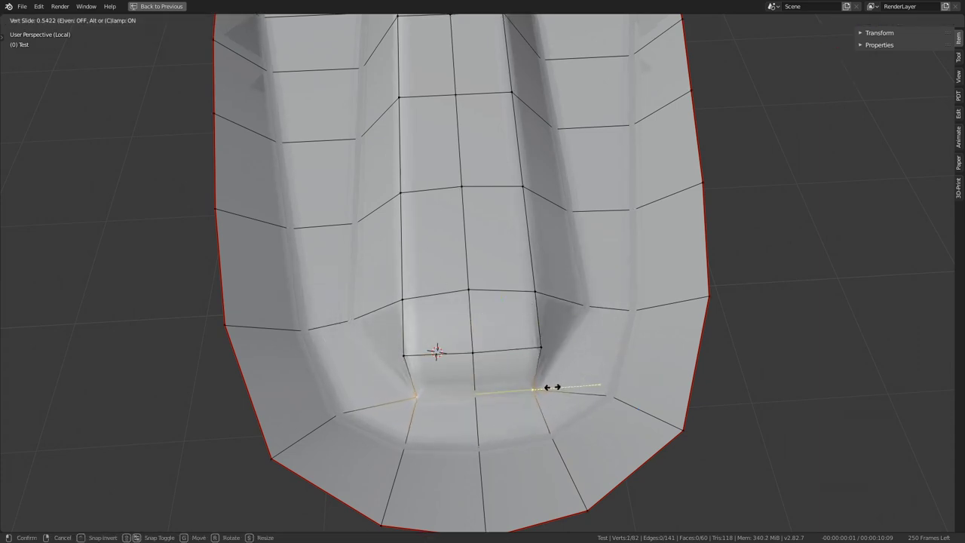
click(567, 387)
key(shift+v)
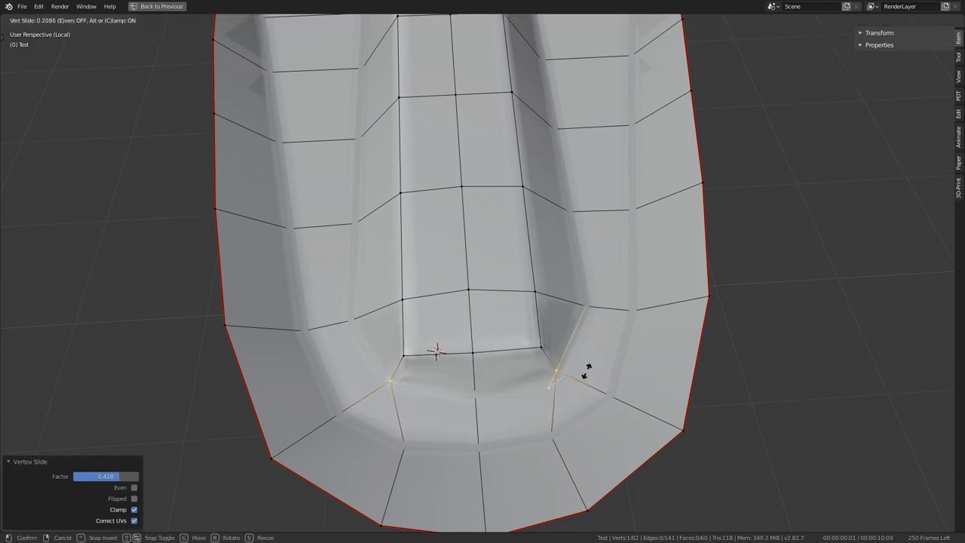
click(586, 370)
middle_drag(556, 367, 423, 321)
key(g)
key(y)
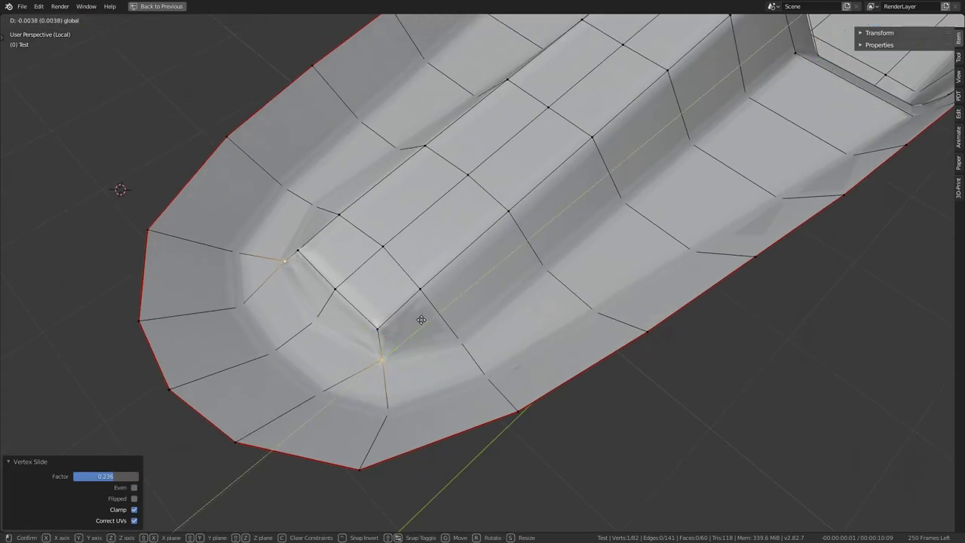
click(416, 324)
key(shift+v)
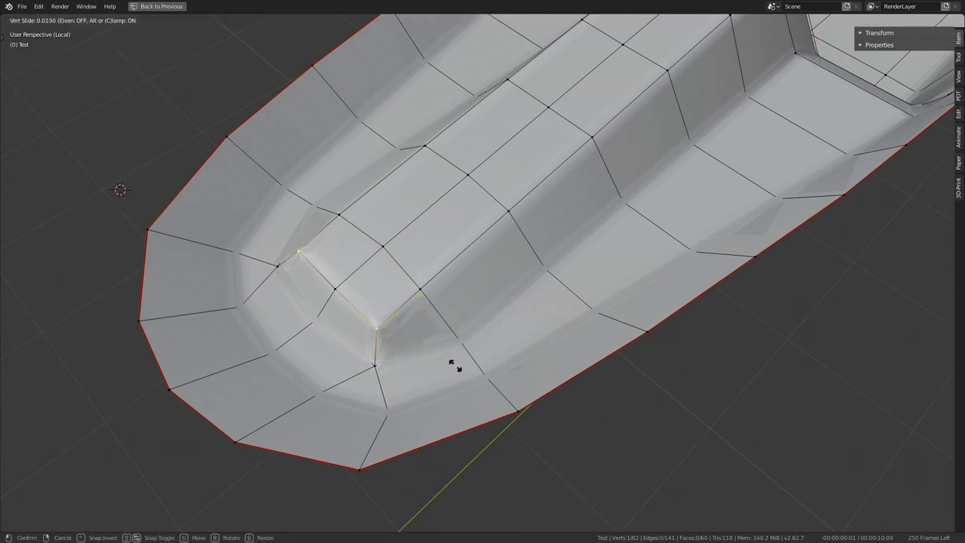
click(444, 357)
mouse_move(445, 358)
middle_down()
mouse_move(467, 284)
mouse_move(445, 223)
mouse_move(460, 282)
middle_up()
key(Tab)
key(Tab)
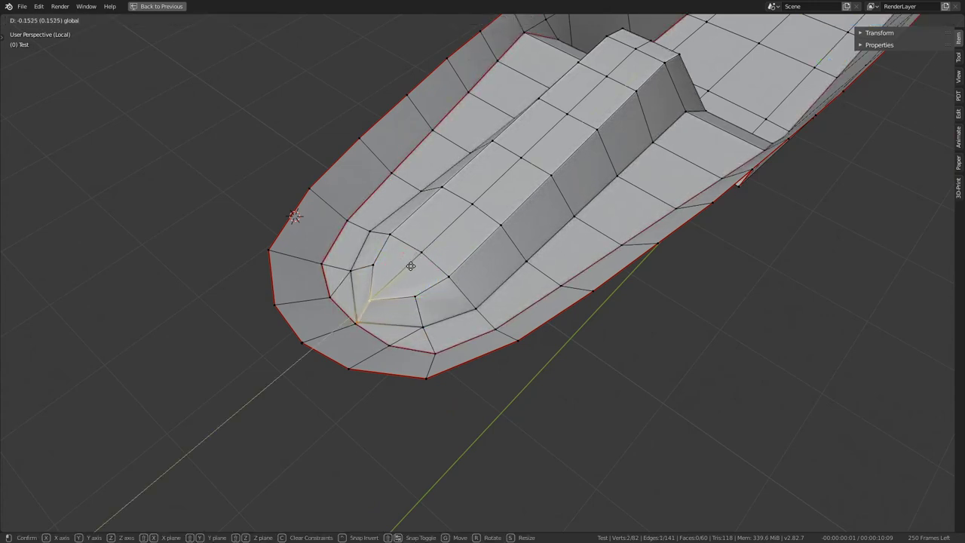
click(422, 257)
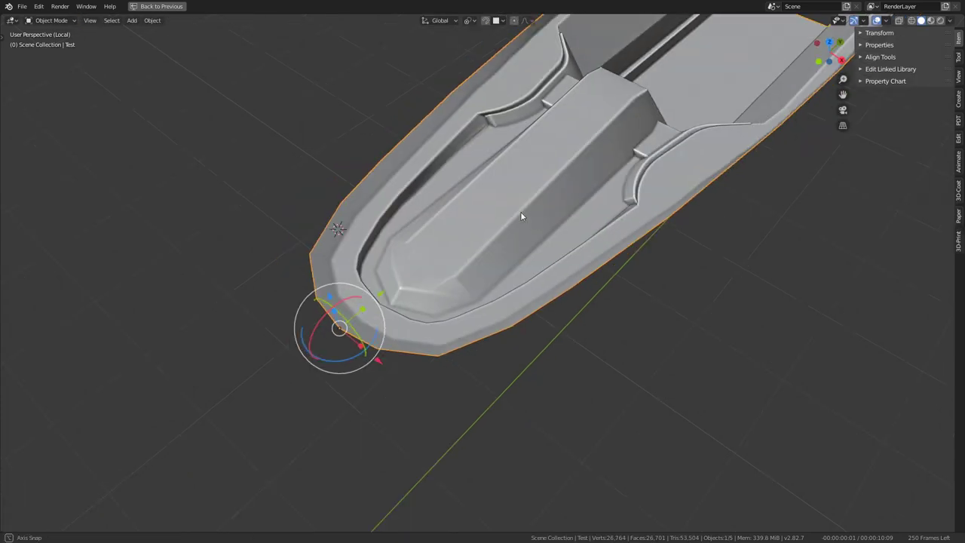
- Nudge a nose-end vertex back and forth along X near the console tip
scroll(421, 297, up, 3)
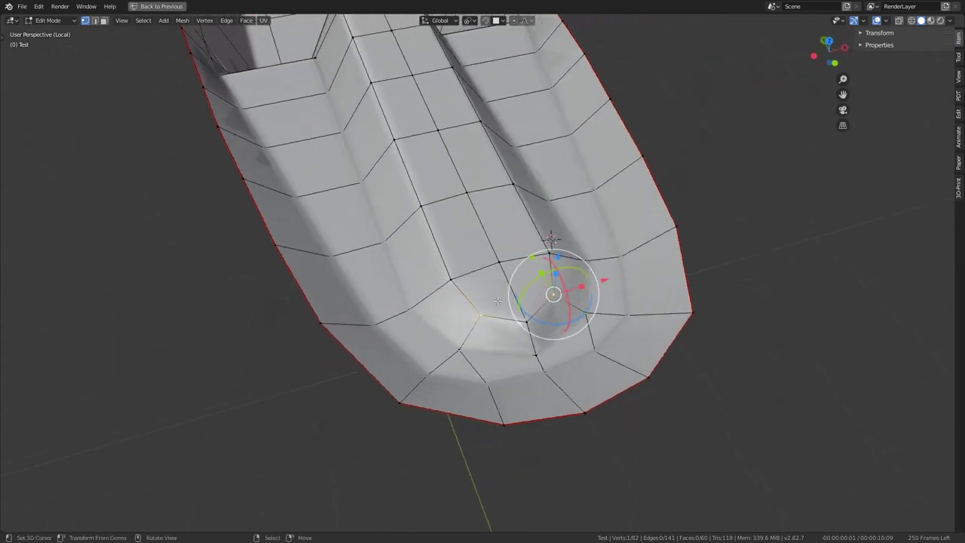
middle_drag(420, 298, 632, 281)
key(g)
click(637, 282)
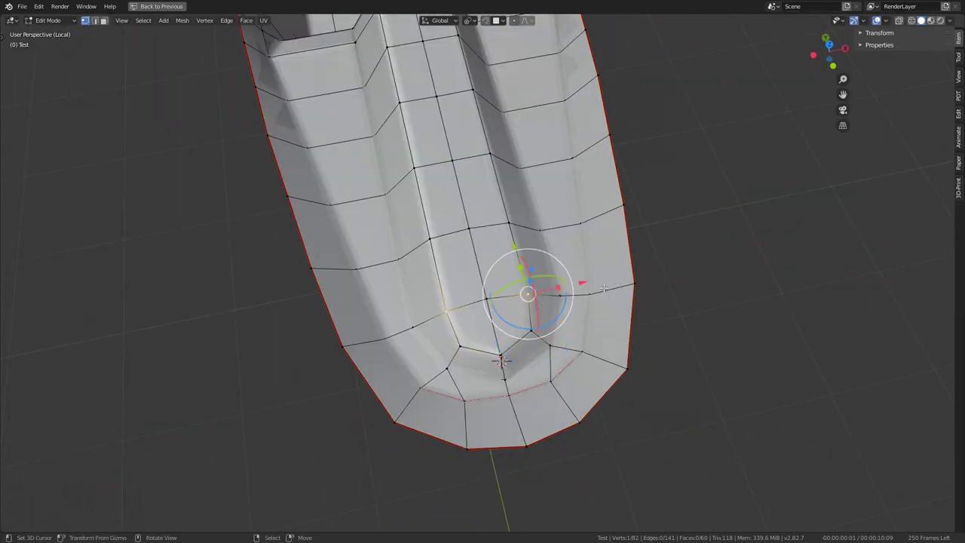
drag(580, 281, 580, 277)
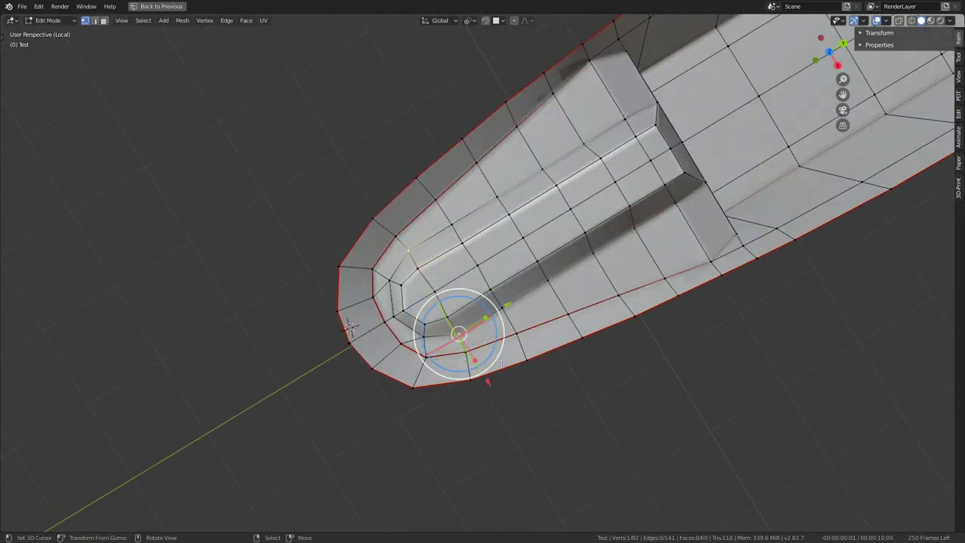
mouse_move(487, 382)
mouse_down()
mouse_move(459, 339)
mouse_move(470, 367)
mouse_up()
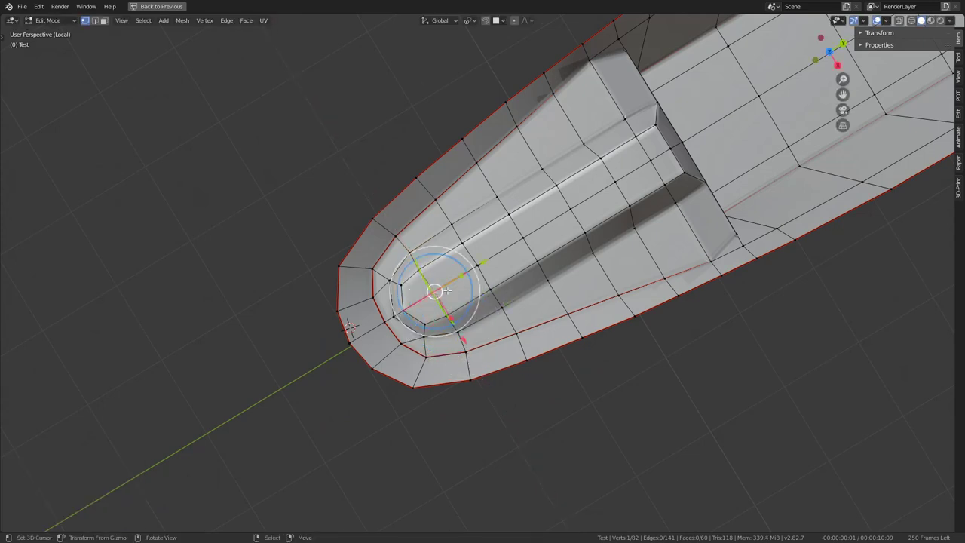
- Preview the smoothed nose in Object Mode from a side view
key(Tab)
scroll(494, 267, down, 3)
mouse_move(493, 267)
middle_down()
mouse_move(528, 226)
mouse_move(474, 191)
mouse_move(372, 180)
mouse_move(496, 215)
middle_up()
scroll(495, 215, up, 3)
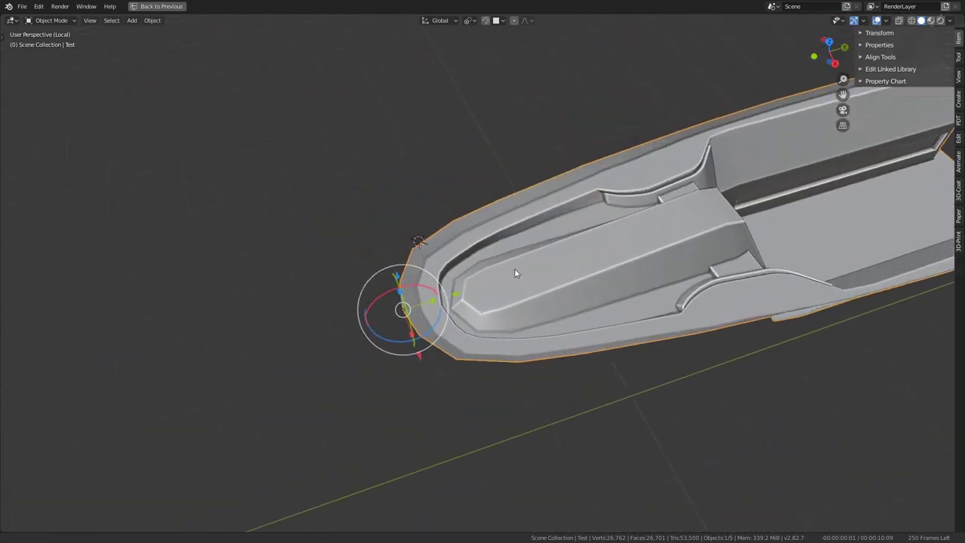
scroll(484, 292, up, 2)
- Reshape the console tip vertex with a Y-constrained move and preview the smoothed result
key(Tab)
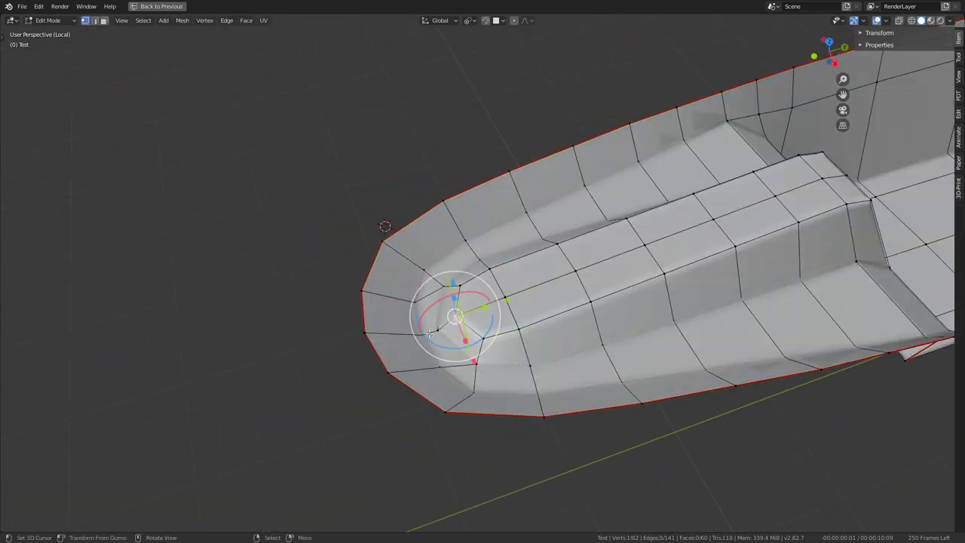
key(g)
click(436, 323)
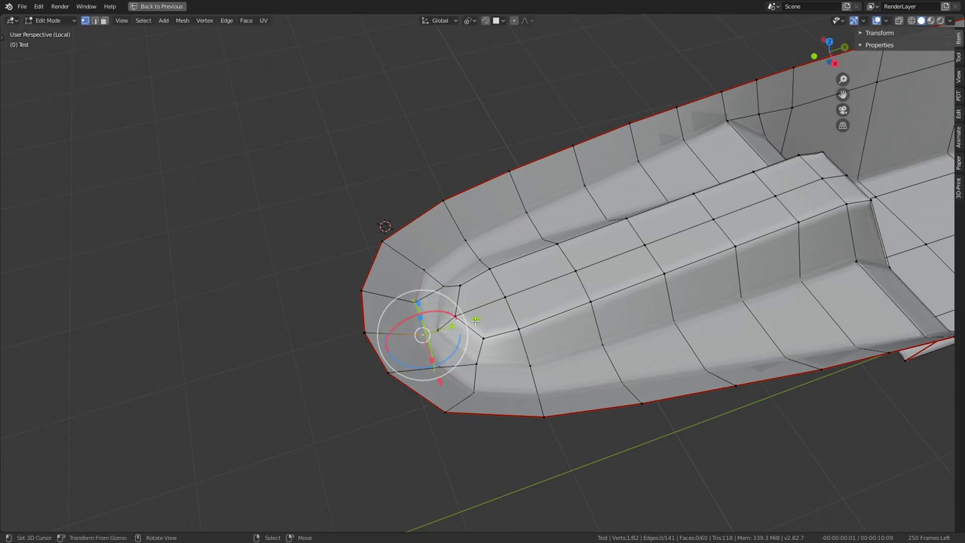
key(g)
key(y)
click(465, 322)
key(Tab)
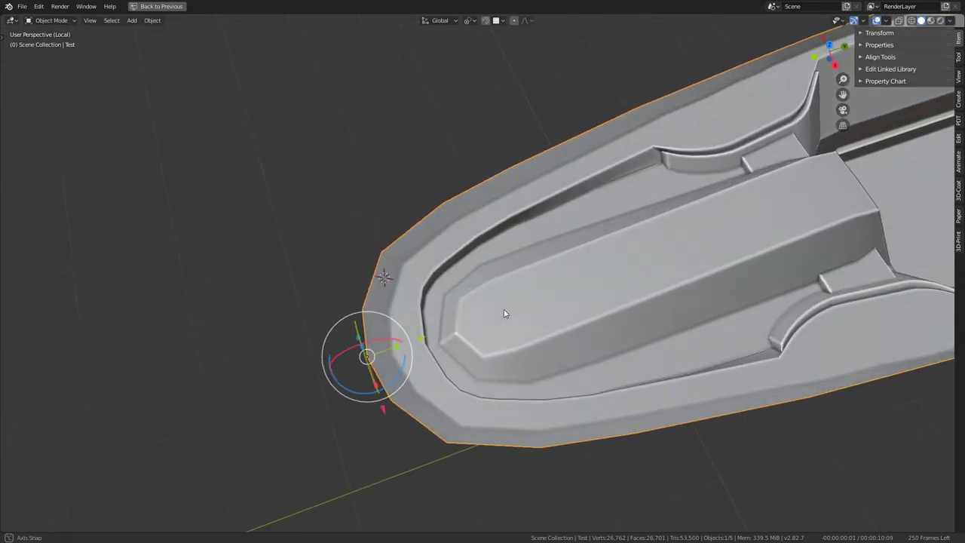
middle_drag(504, 309, 499, 340)
- Move the neighbouring tip vertex along Y and check the smoothed nose
key(Tab)
click(436, 399)
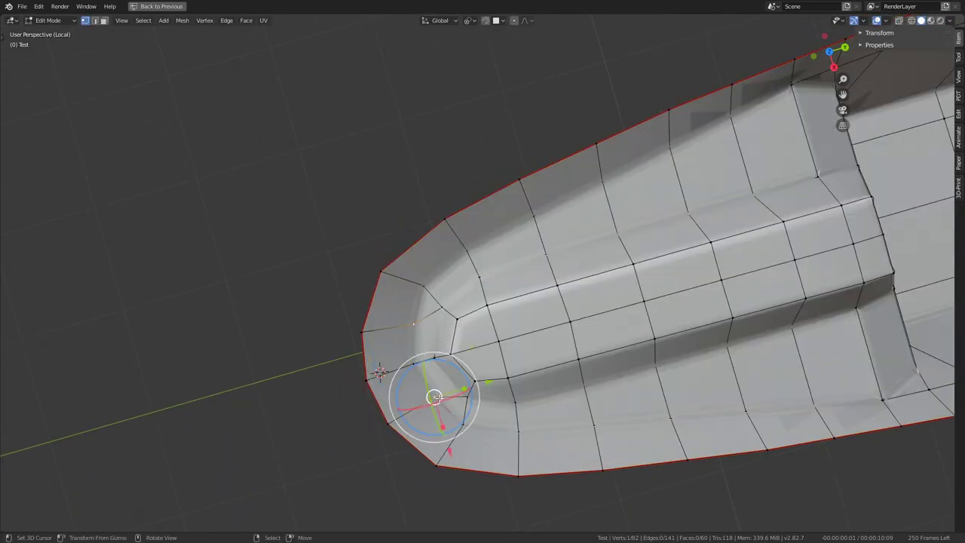
key(g)
key(y)
click(487, 385)
key(Tab)
middle_drag(484, 383, 491, 328)
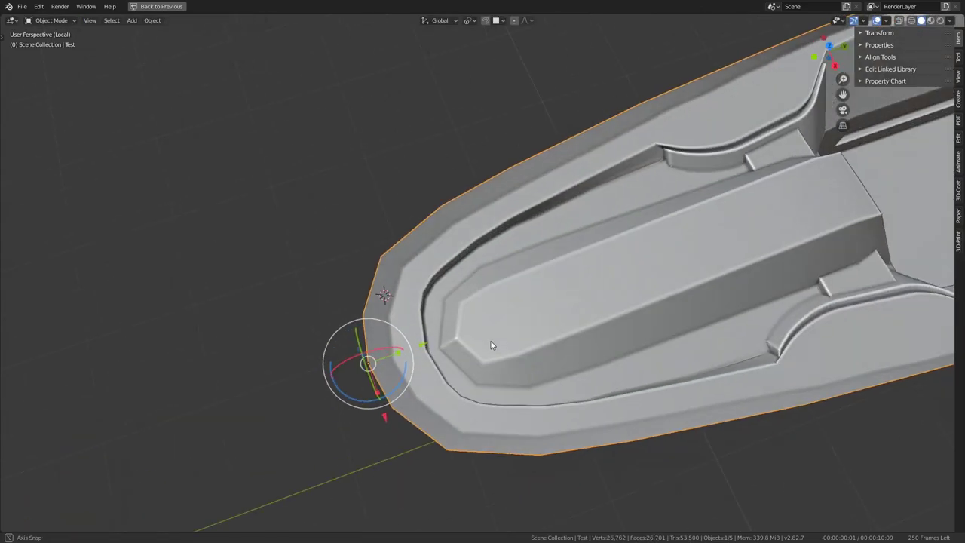
- Orbit to a top-down view along the console, toggling the smoothed preview
key(Tab)
key(Tab)
mouse_move(555, 282)
middle_down()
mouse_move(458, 243)
mouse_move(509, 244)
mouse_move(509, 283)
mouse_move(414, 364)
mouse_move(422, 347)
mouse_move(492, 341)
middle_up()
key(Tab)
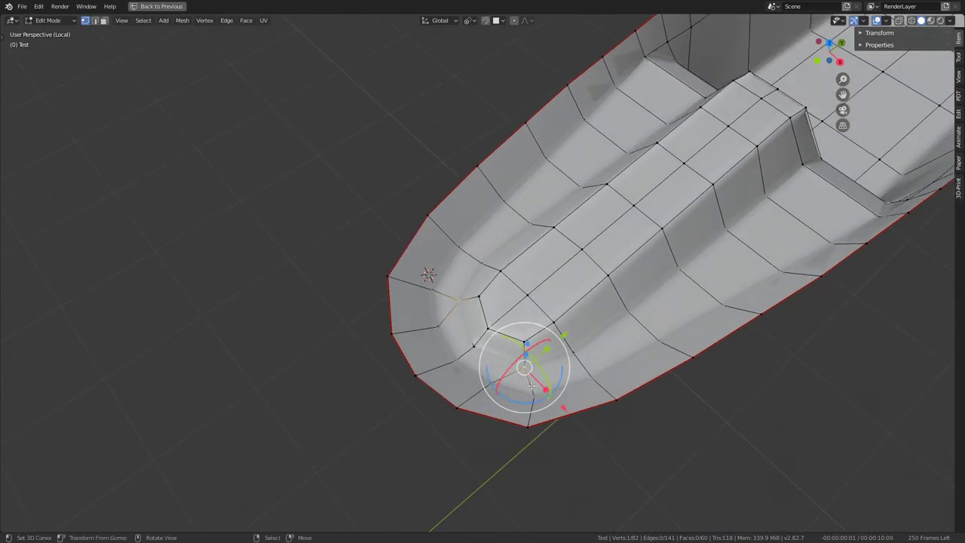
mouse_move(592, 300)
middle_down()
mouse_move(463, 281)
mouse_move(457, 214)
middle_up()
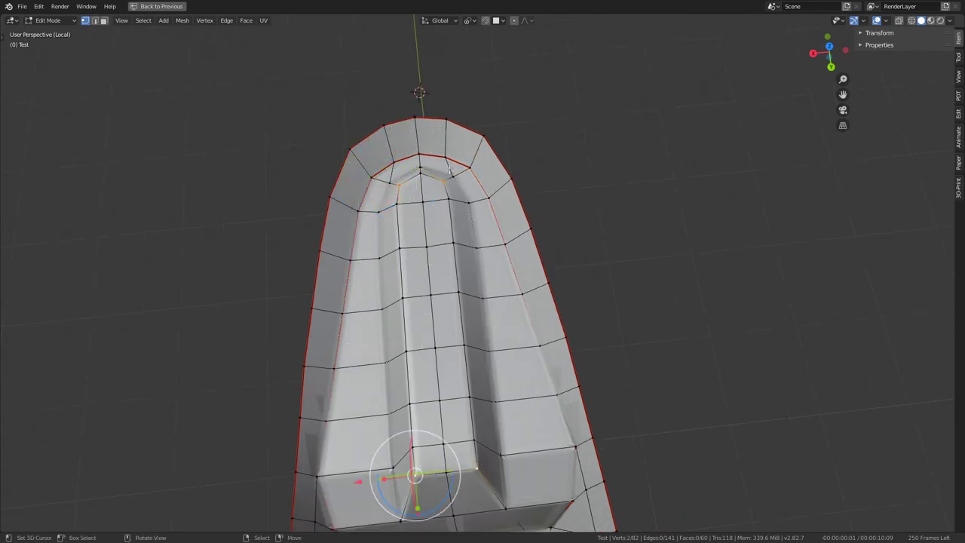
- Select the edge path along the console top and rotate it slightly
ctrl+click(479, 469)
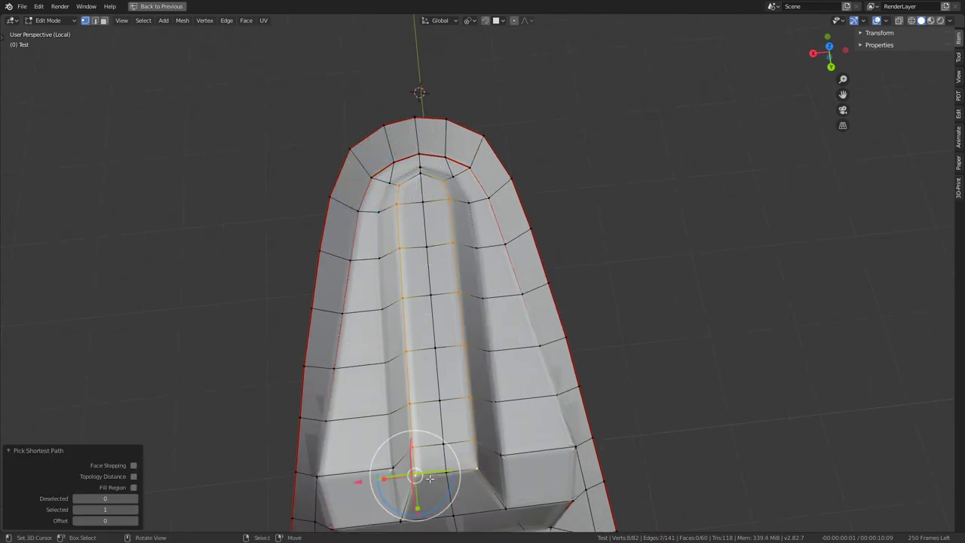
key(r)
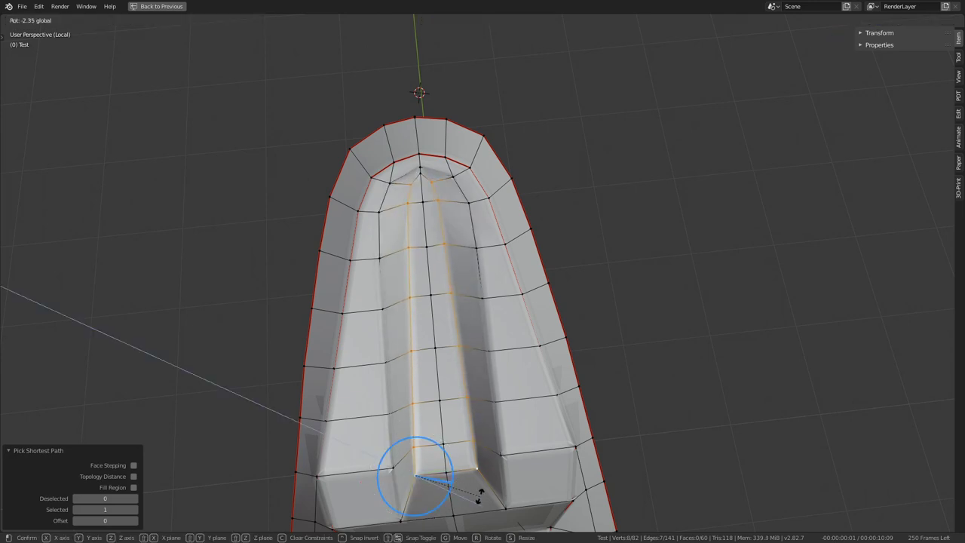
right_click(512, 481)
middle_drag(512, 481, 494, 430)
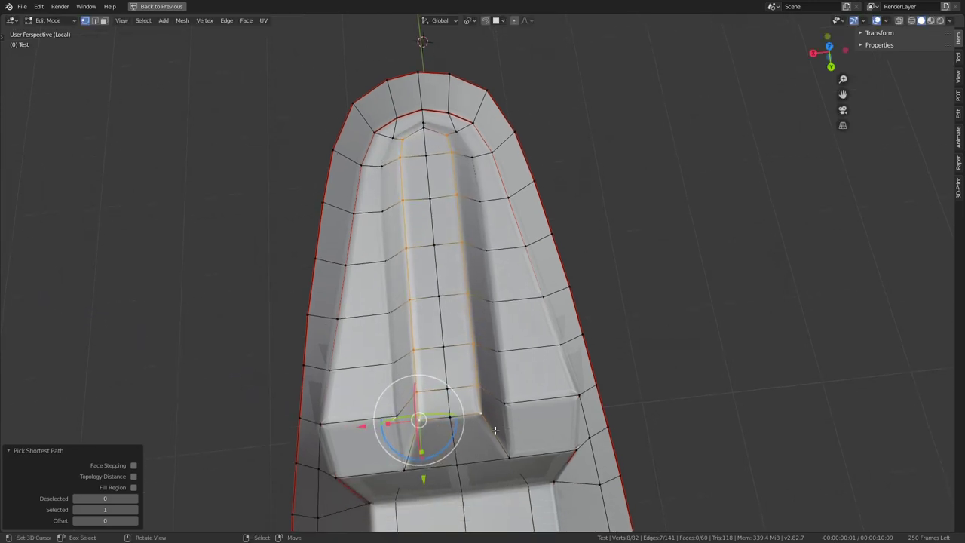
key(r)
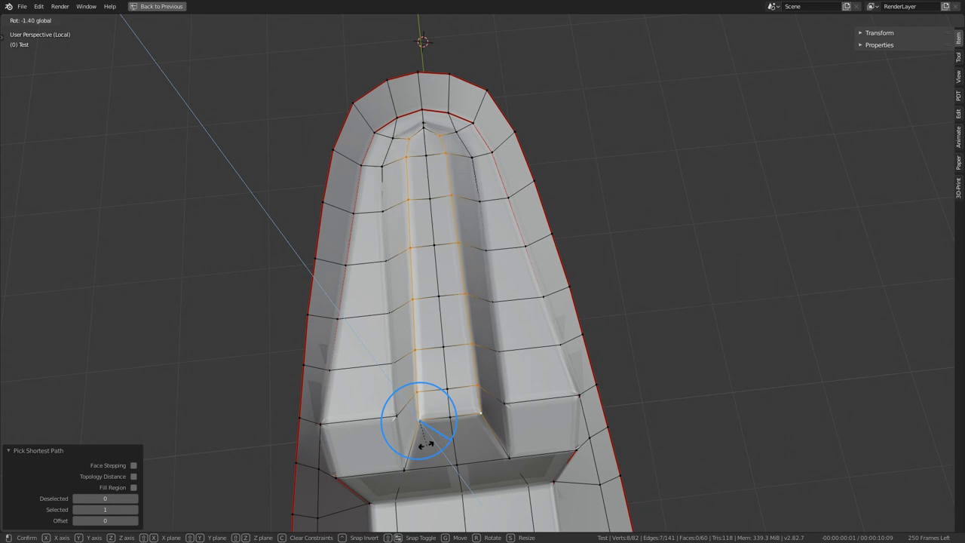
click(425, 440)
- Rotate the console-side edge loop -2.73° and shift it 0.045 along X
click(384, 160)
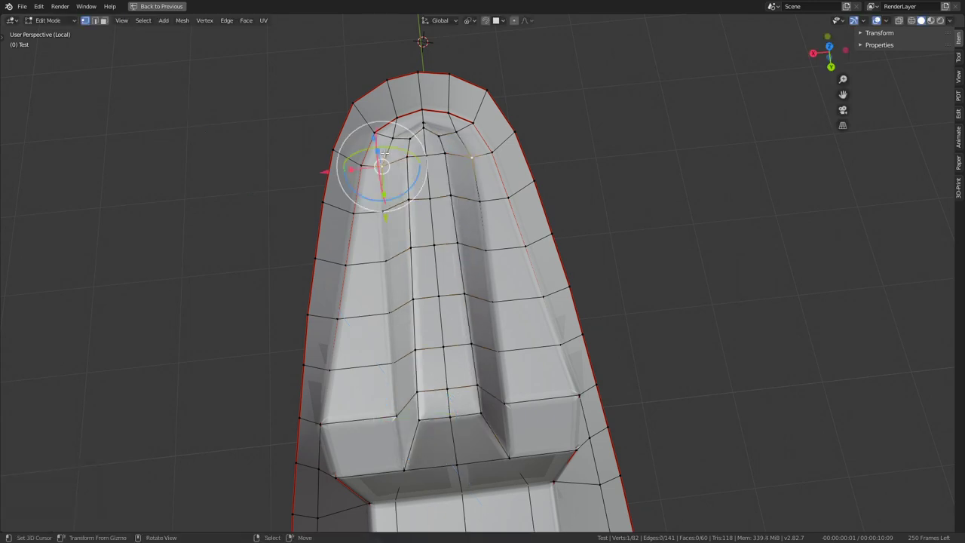
ctrl+click(395, 416)
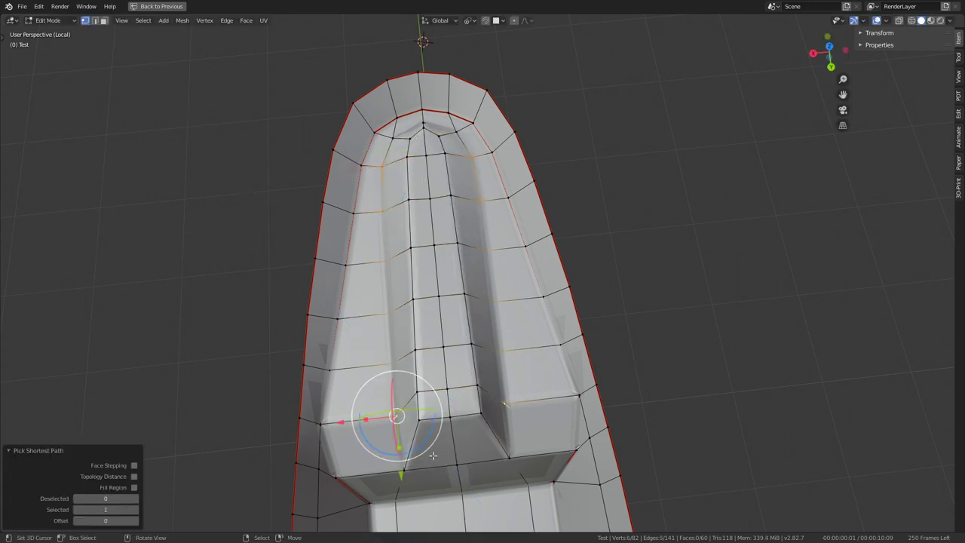
key(r)
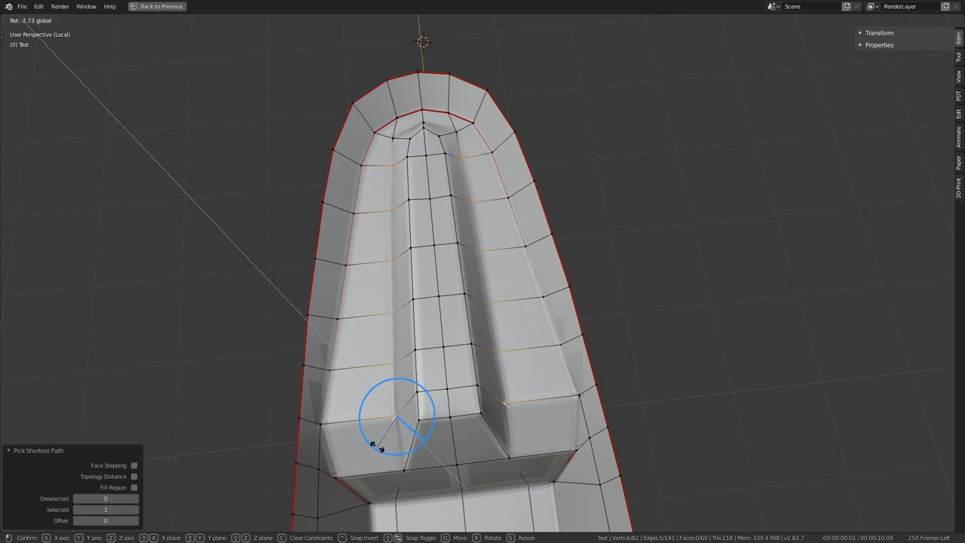
click(377, 445)
key(g)
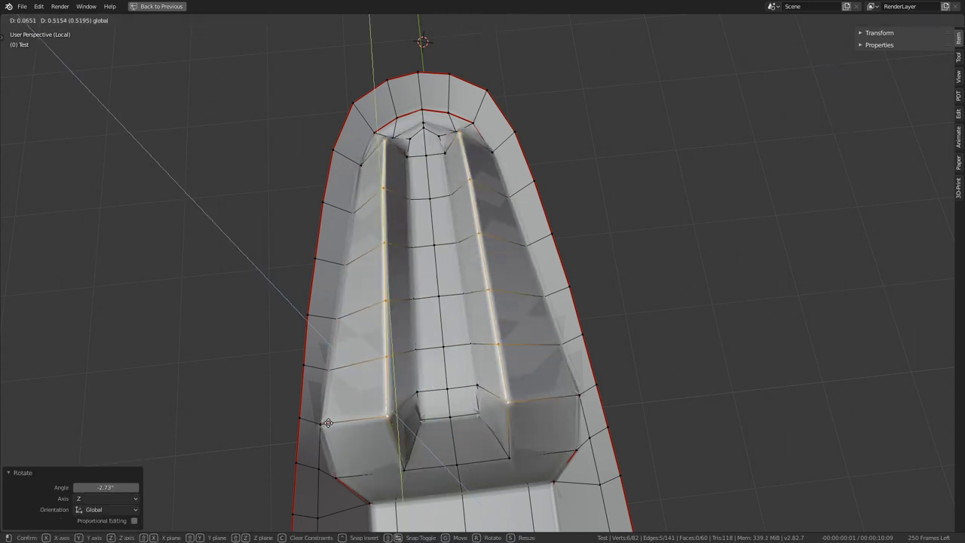
key(Escape)
key(g)
key(x)
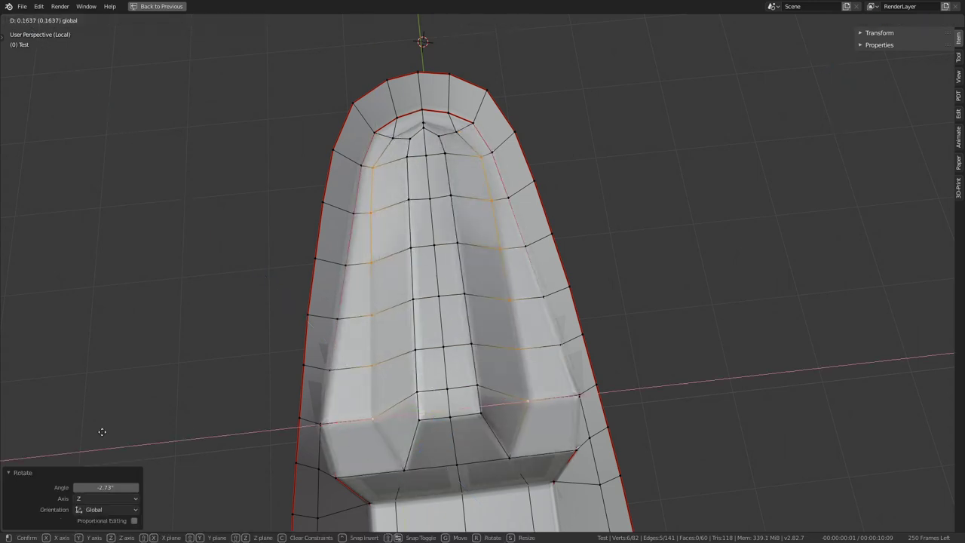
click(269, 436)
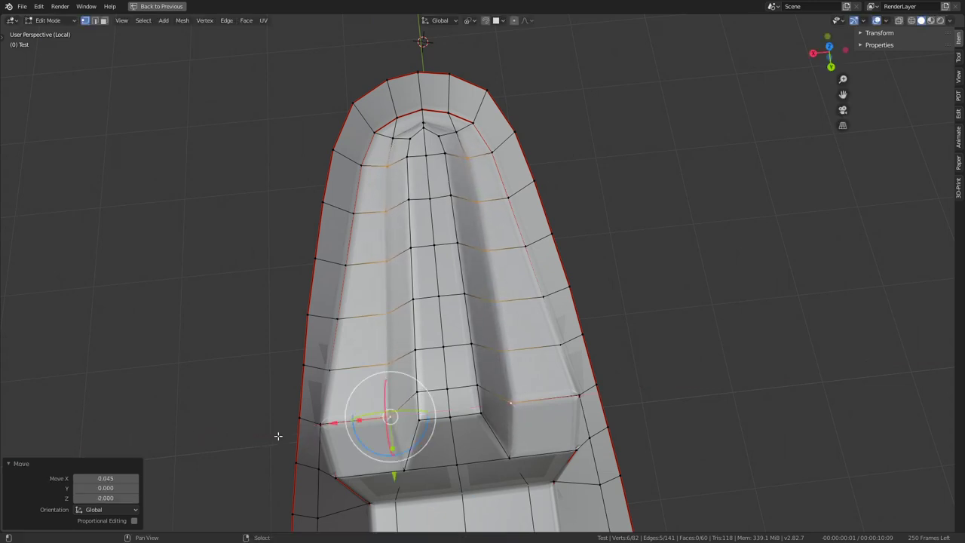
- Return to Object Mode and inspect the whole hull from behind
key(Tab)
scroll(522, 285, down, 4)
mouse_move(522, 285)
middle_down()
mouse_move(513, 214)
mouse_move(516, 271)
mouse_move(530, 285)
middle_up()
scroll(517, 280, up, 5)
scroll(521, 290, up, 2)
- Nudge the nose-end vertices twice along the X axis
key(Tab)
key(Tab)
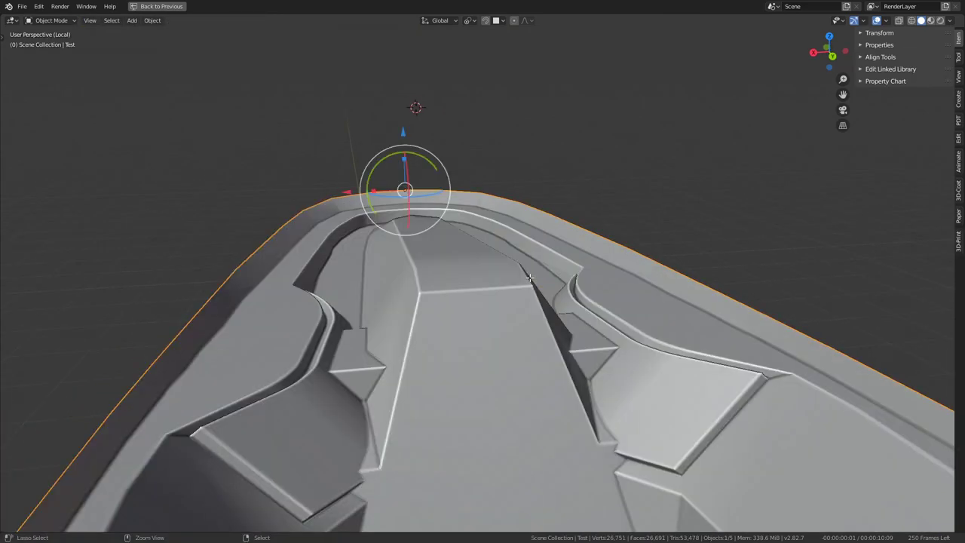
key(Tab)
mouse_move(265, 200)
middle_down()
mouse_move(319, 80)
mouse_move(595, 368)
middle_up()
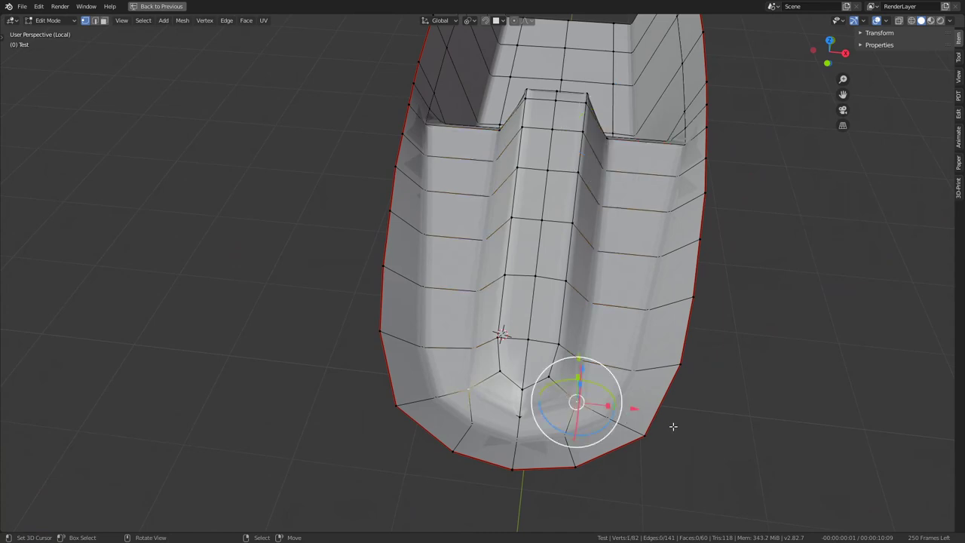
key(g)
key(x)
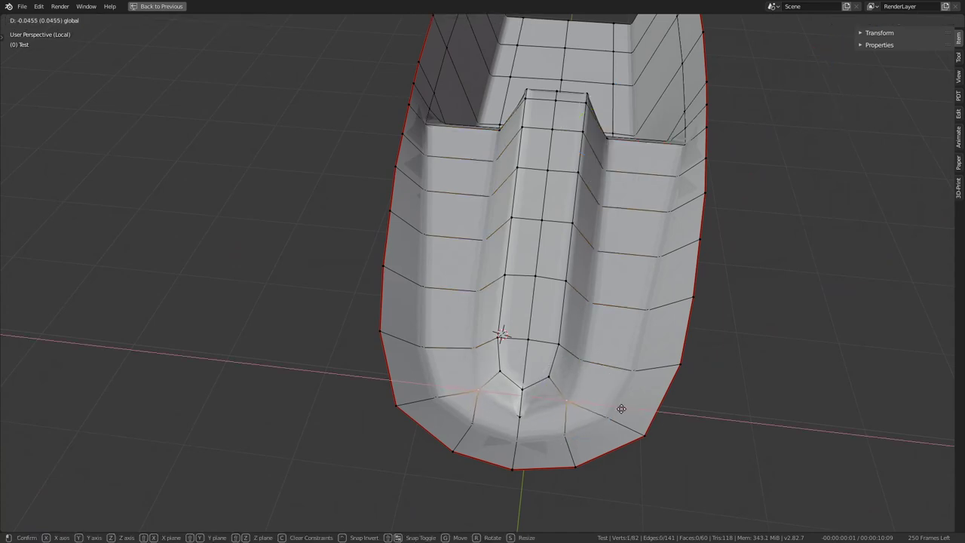
click(621, 408)
key(g)
key(x)
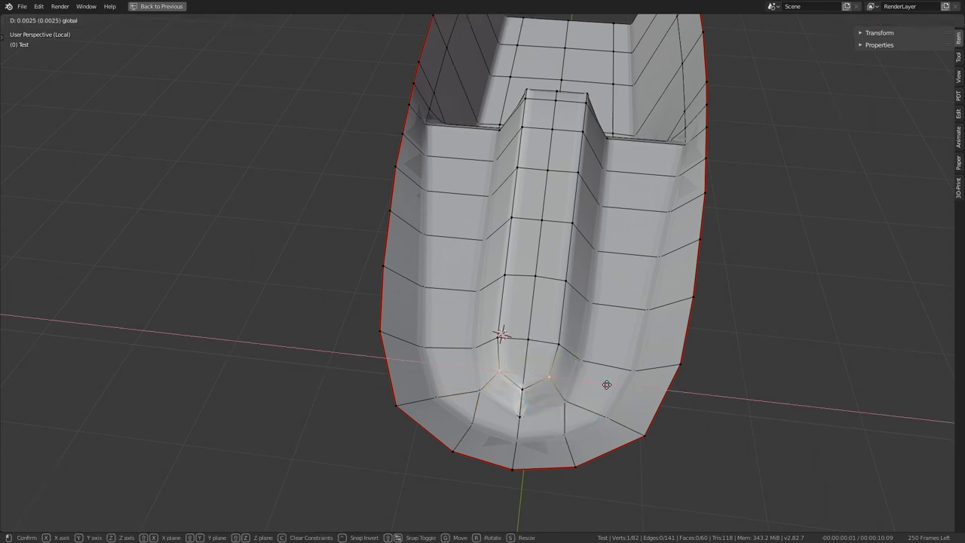
click(609, 386)
- Check the smoothed nose end, then shift the vertices further along X
key(Tab)
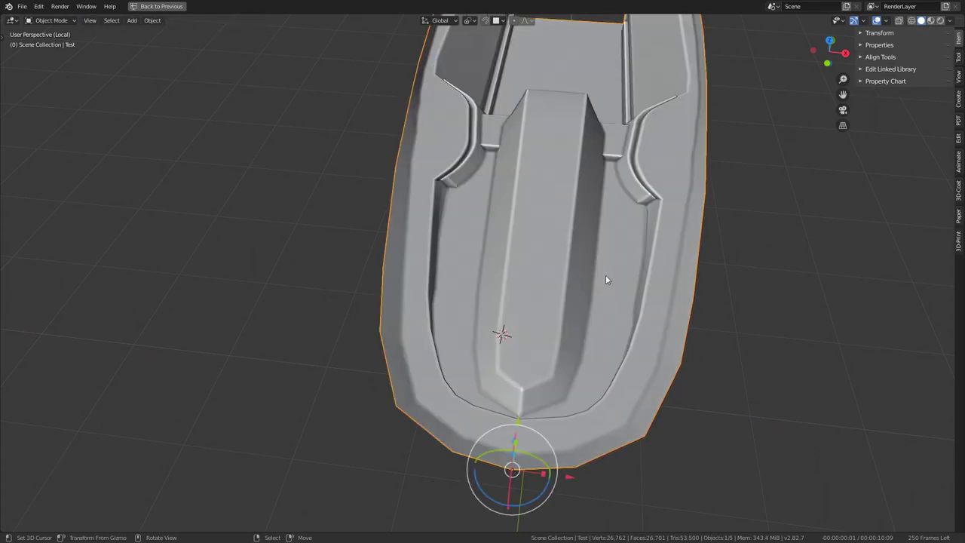
mouse_move(605, 275)
middle_down()
mouse_move(397, 259)
mouse_move(386, 276)
middle_up()
key(Tab)
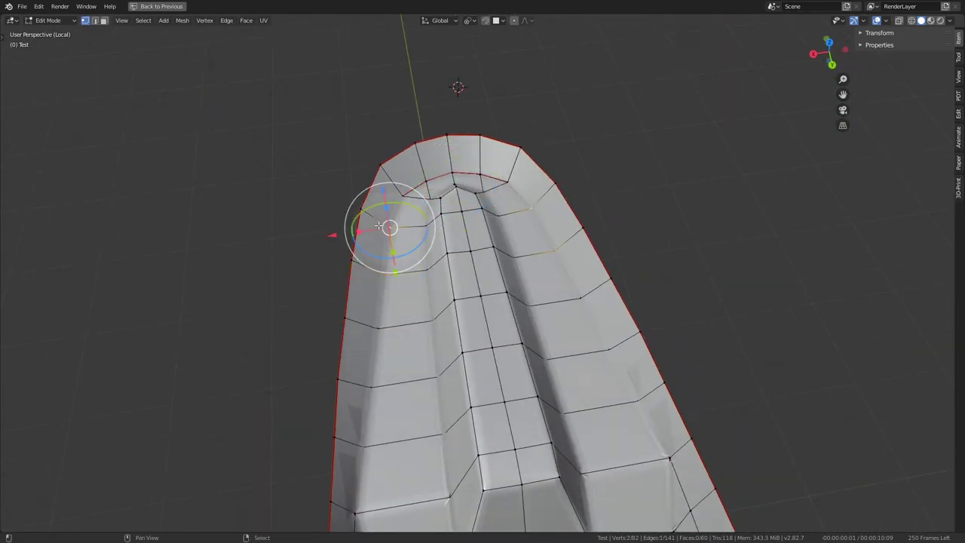
key(g)
key(x)
click(351, 233)
- Raise the nose-end vertices along Z after checking the smoothed shape
key(Tab)
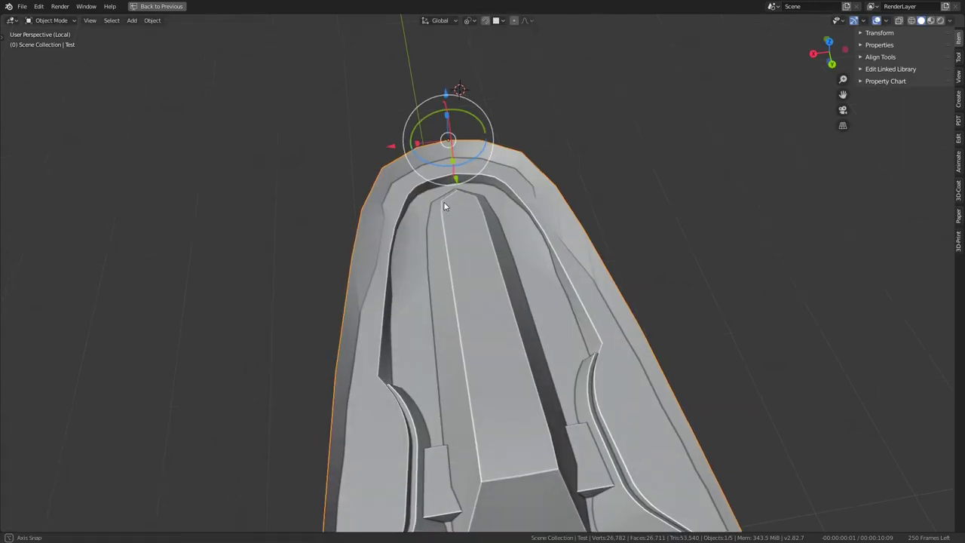
mouse_move(443, 202)
middle_down()
mouse_move(437, 168)
mouse_move(417, 215)
mouse_move(298, 224)
mouse_move(184, 167)
mouse_move(184, 154)
mouse_move(398, 174)
middle_up()
key(Tab)
key(g)
key(z)
click(412, 165)
key(Tab)
- Compare the smoothed preview with the mesh cage from front and side views
key(Tab)
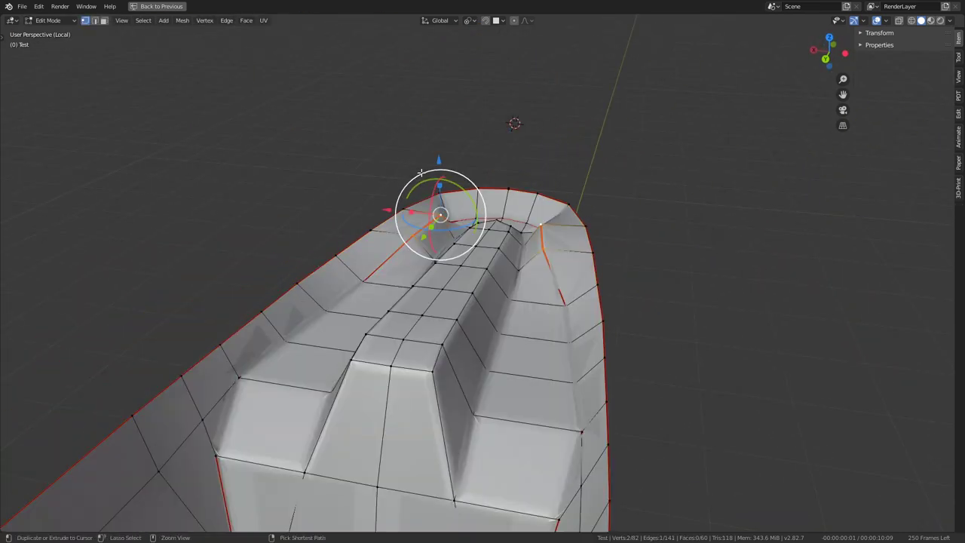
key(Tab)
key(Tab)
key(Tab)
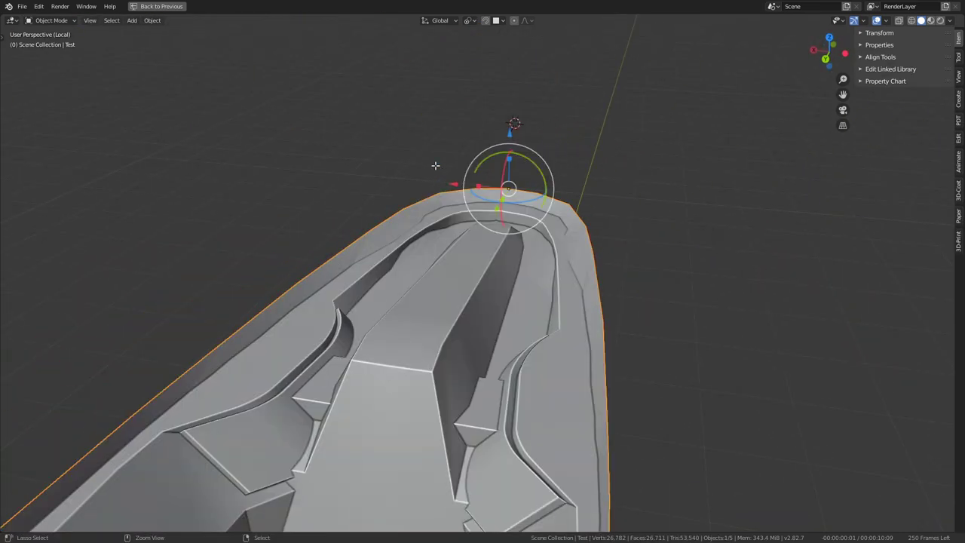
key(Tab)
key(Tab)
mouse_move(436, 165)
middle_down()
mouse_move(569, 217)
mouse_move(558, 230)
mouse_move(640, 254)
mouse_move(556, 264)
mouse_move(492, 302)
mouse_move(496, 266)
middle_up()
scroll(558, 230, up, 5)
key(Tab)
scroll(556, 265, up, 3)
key(Tab)
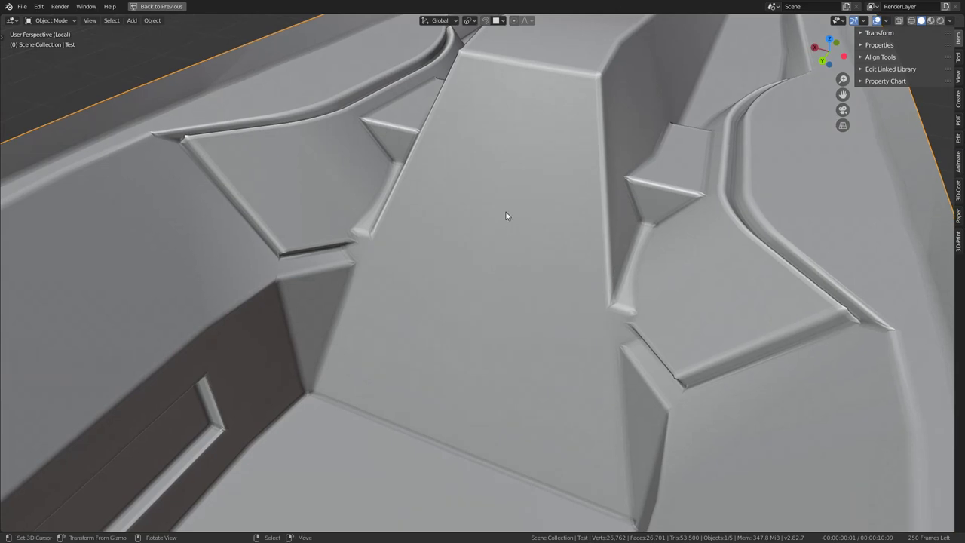
scroll(626, 254, down, 4)
scroll(620, 216, down, 3)
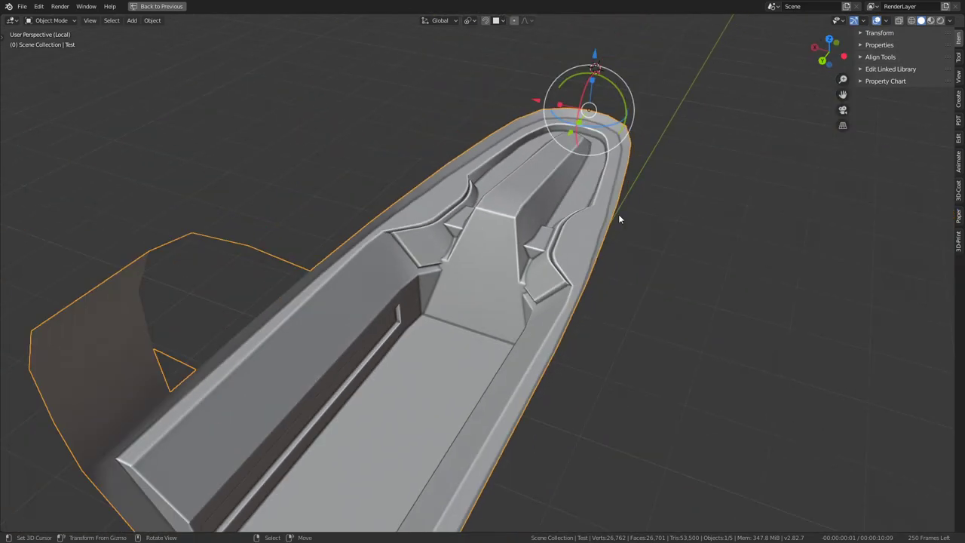
middle_drag(621, 216, 480, 213)
scroll(480, 213, up, 3)
- Edge-slide the loops at the console step fully to factor 1.0
scroll(529, 216, up, 3)
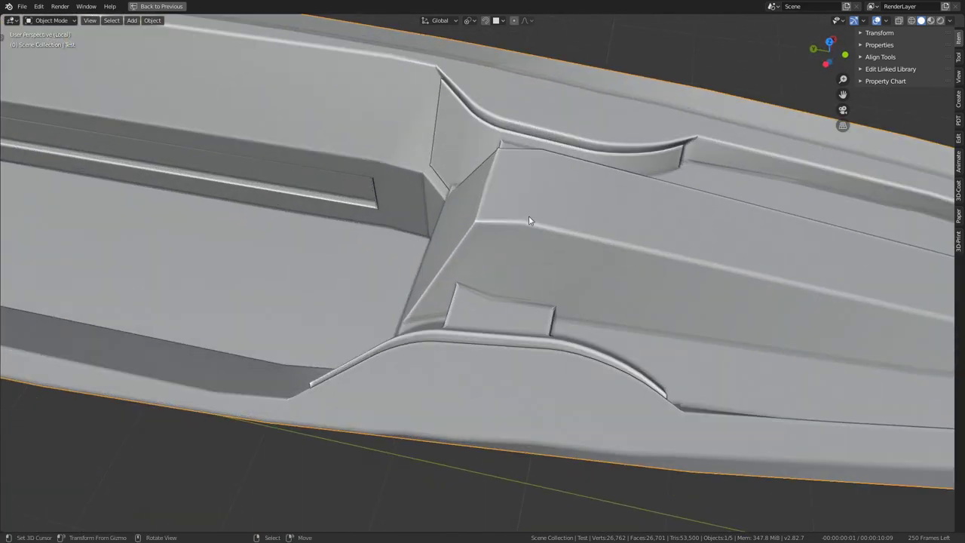
key(Tab)
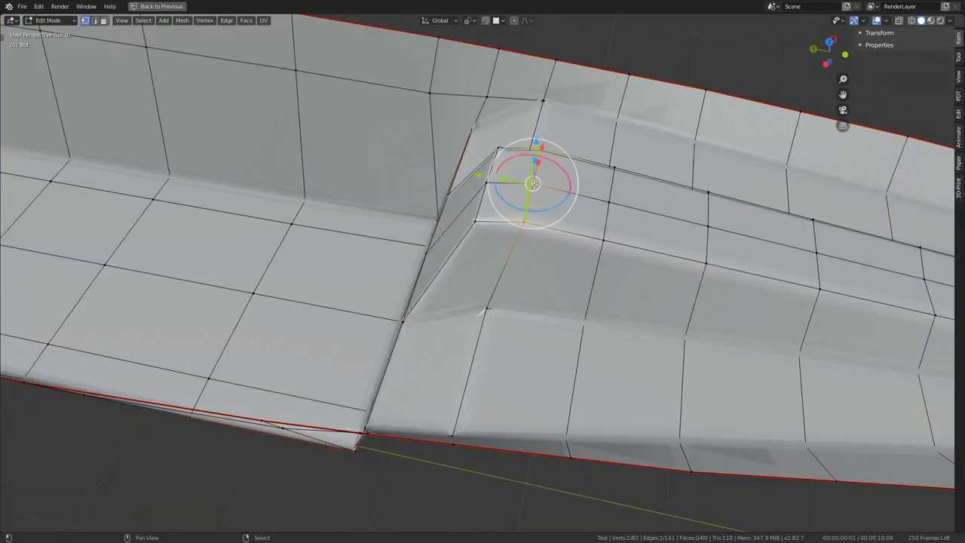
click(403, 169)
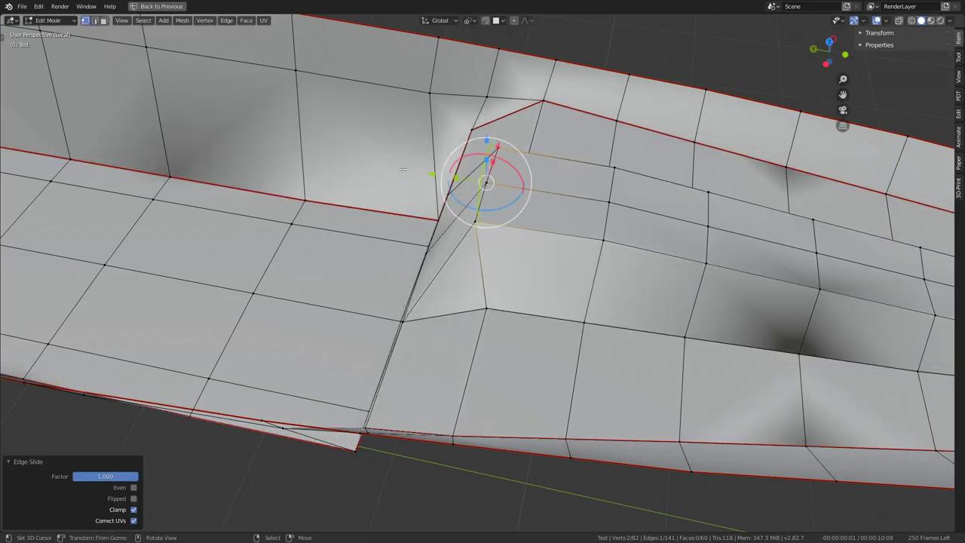
key(g)
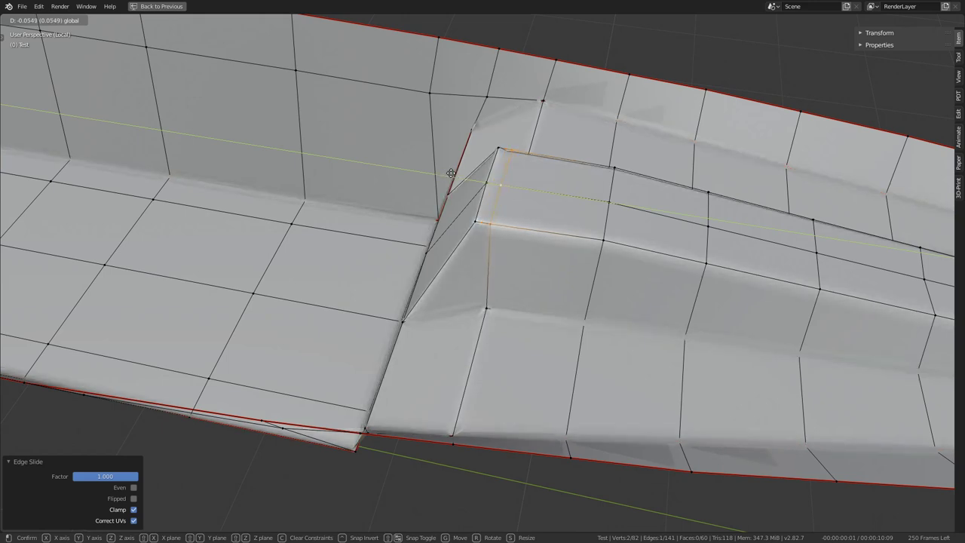
click(432, 175)
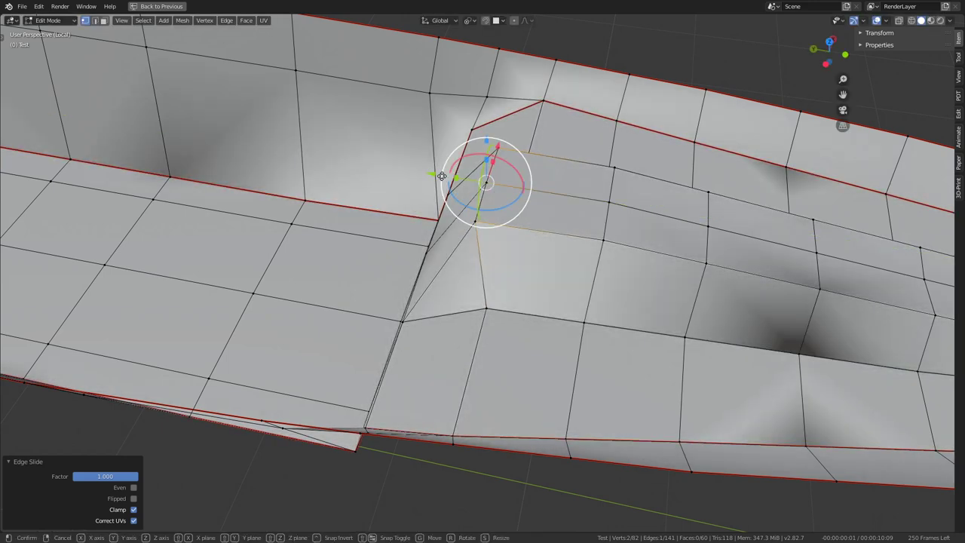
key(g)
key(g)
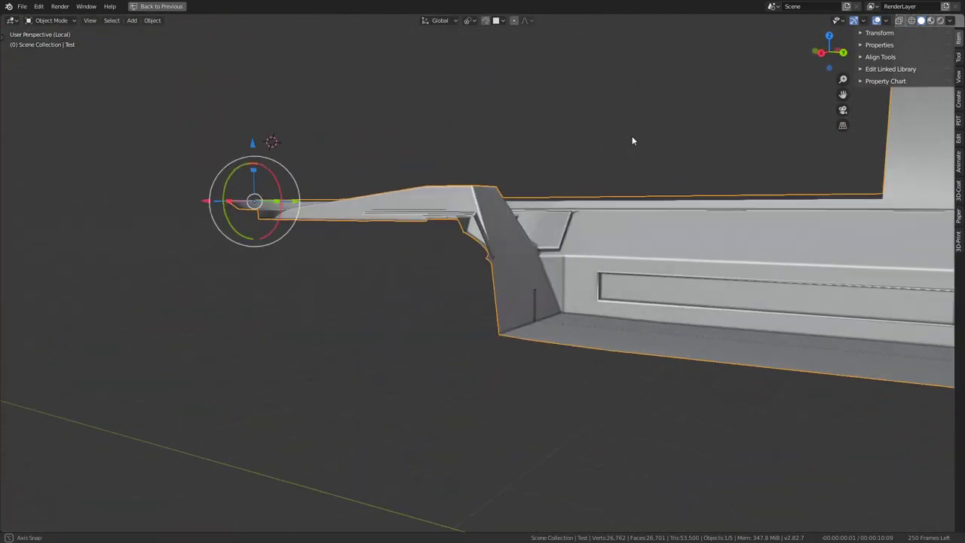
- Inspect the console step from the nose, then view through the scene camera (Numpad 0)
middle_drag(632, 141, 525, 208)
key(Tab)
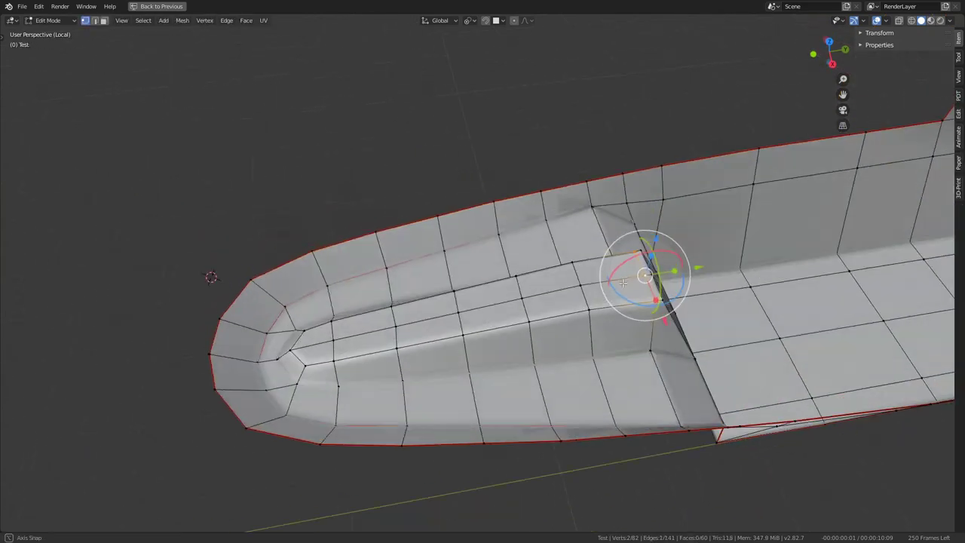
middle_drag(607, 241, 525, 268)
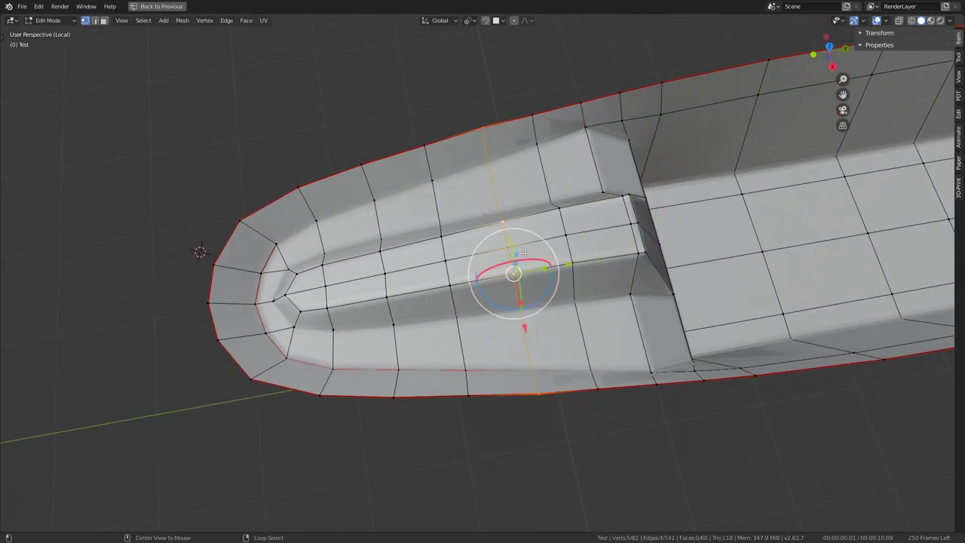
key(ctrl+e)
click(602, 208)
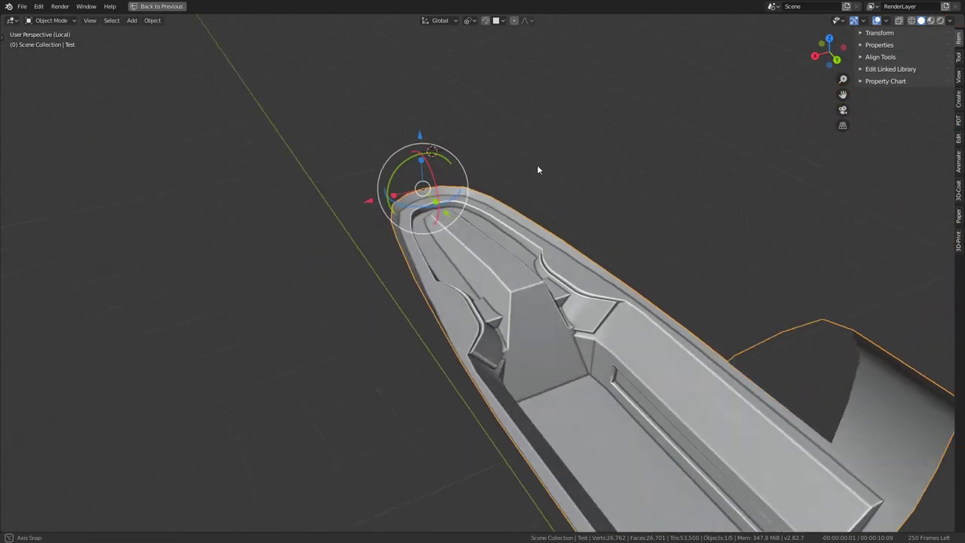
mouse_move(537, 170)
middle_down()
mouse_move(509, 125)
mouse_move(505, 249)
mouse_move(481, 243)
mouse_move(479, 177)
mouse_move(441, 206)
mouse_move(455, 190)
mouse_move(432, 239)
mouse_move(467, 209)
middle_up()
key(KP_0)
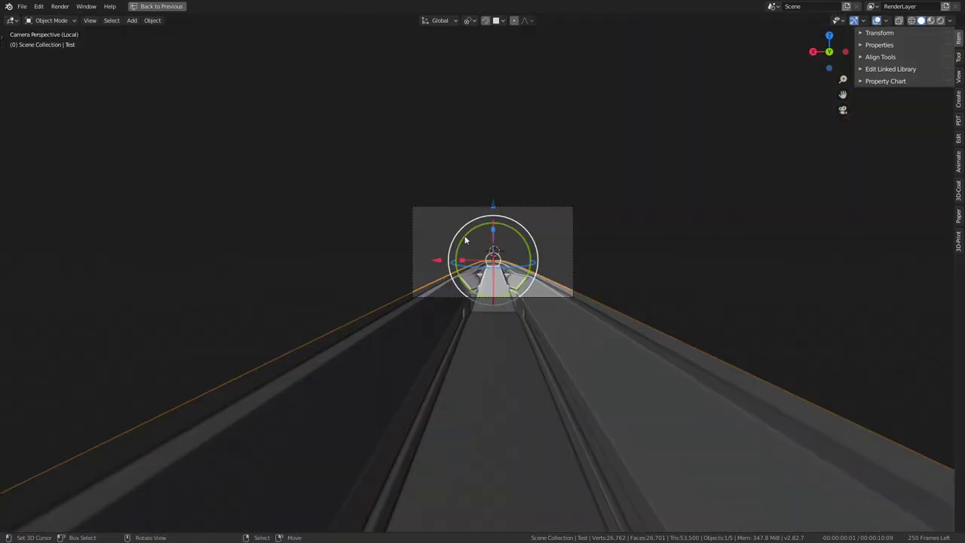
- Frame the hull's side from above and enter Edit Mode on the cockpit mesh
scroll(465, 240, up, 6)
scroll(501, 197, up, 5)
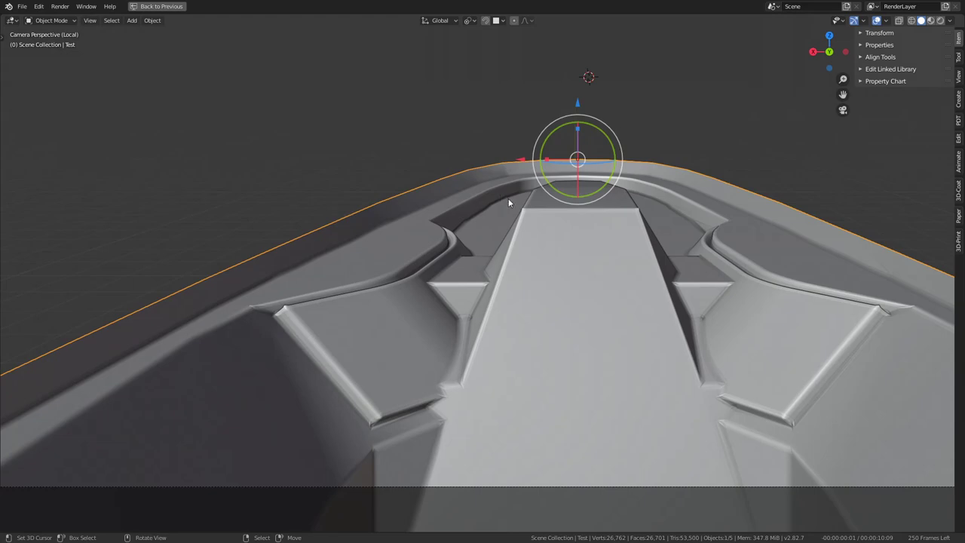
scroll(509, 200, down, 3)
mouse_move(523, 183)
middle_down()
mouse_move(485, 196)
mouse_move(383, 292)
mouse_move(268, 270)
mouse_move(493, 270)
mouse_move(495, 242)
mouse_move(564, 368)
mouse_move(400, 153)
middle_up()
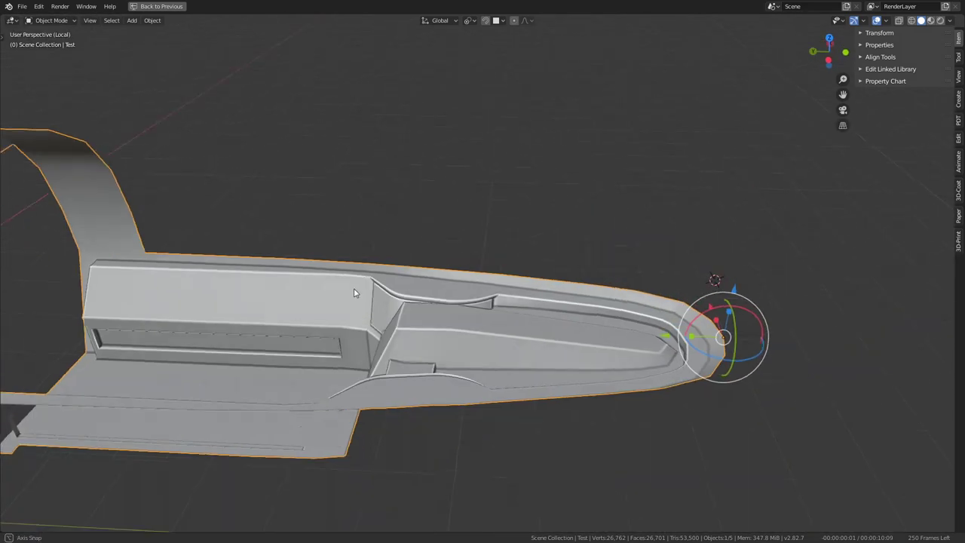
key(Tab)
scroll(507, 301, up, 3)
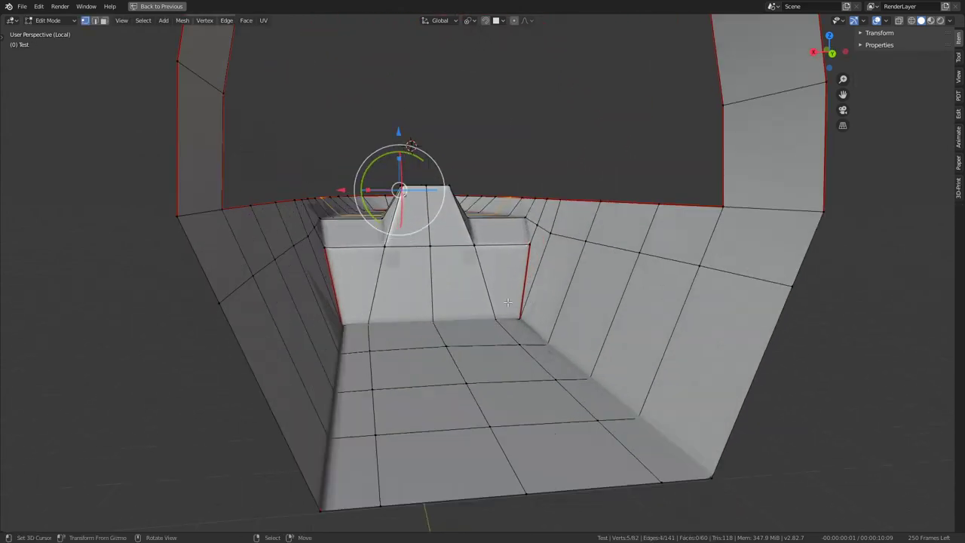
mouse_move(419, 198)
middle_down()
mouse_move(531, 221)
mouse_move(474, 245)
mouse_move(491, 271)
middle_up()
scroll(492, 271, up, 2)
- Move the corner vertex where the console meets the recess, then return to Object Mode
click(318, 317)
key(g)
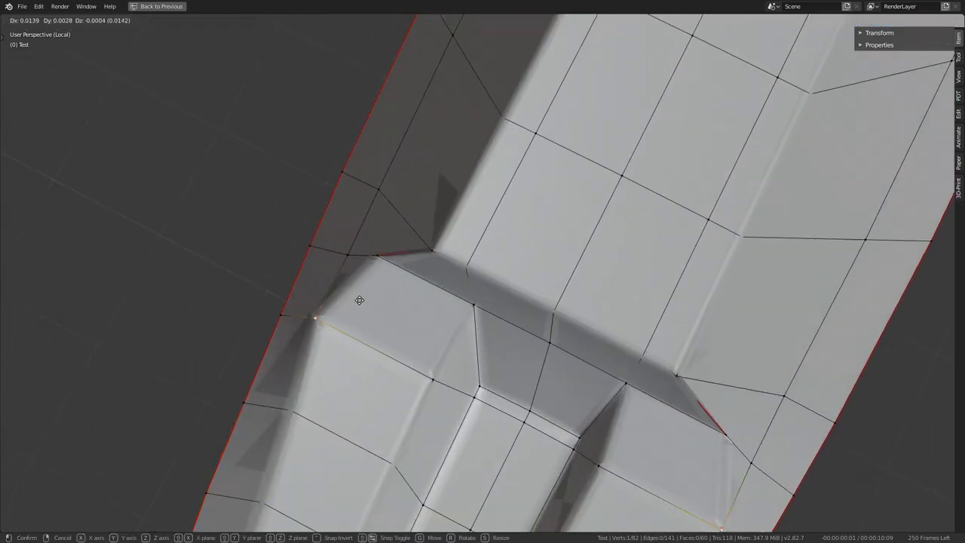
click(323, 282)
scroll(323, 282, down, 5)
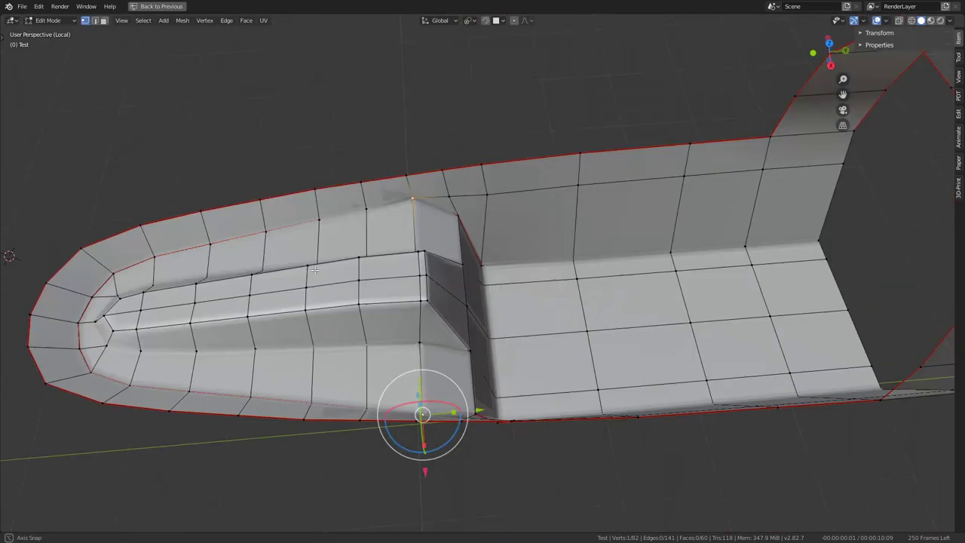
mouse_move(323, 282)
middle_down()
mouse_move(452, 227)
mouse_move(480, 199)
mouse_move(613, 188)
mouse_move(583, 144)
middle_up()
key(Tab)
scroll(480, 199, down, 3)
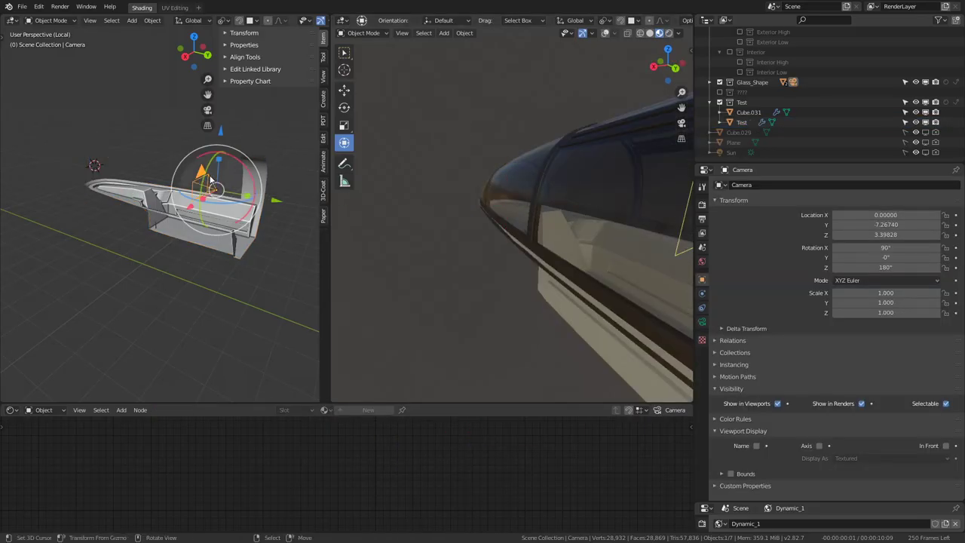
- Isolate the console and Test objects in local view and maximize the 3D view
key(KP_Divide)
click(197, 262)
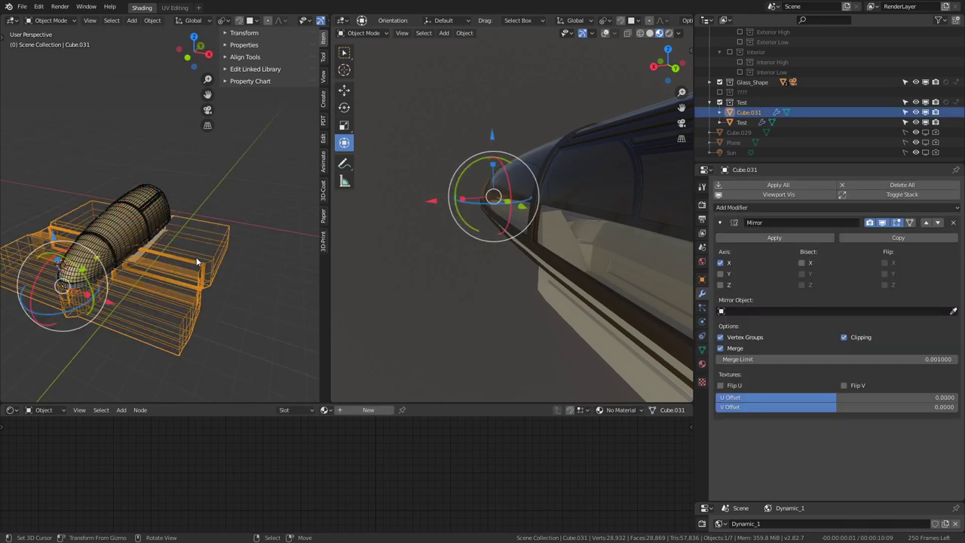
key(KP_0)
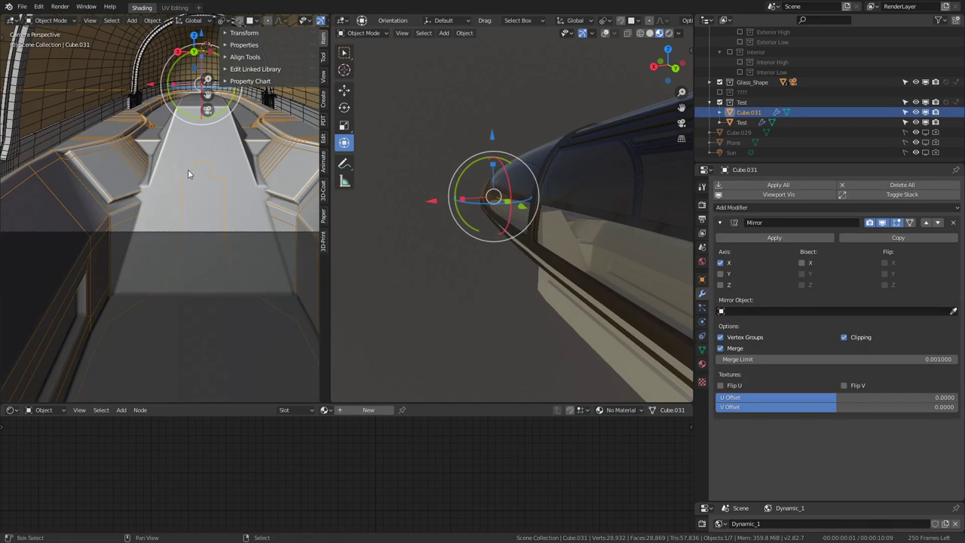
shift+click(189, 174)
key(KP_Divide)
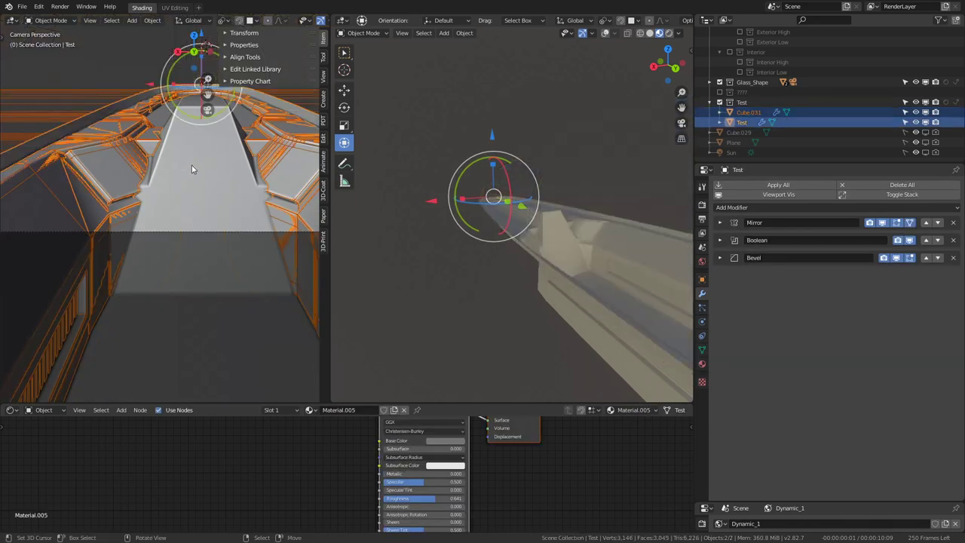
key(ctrl+space)
mouse_move(192, 164)
middle_down()
mouse_move(327, 184)
mouse_move(486, 236)
mouse_move(487, 259)
middle_up()
scroll(487, 258, down, 5)
mouse_move(544, 185)
middle_down()
mouse_move(437, 195)
mouse_move(528, 302)
mouse_move(446, 330)
mouse_move(666, 239)
middle_up()
- Enter Edit Mode on the console mesh and select its geometry
click(660, 213)
key(Tab)
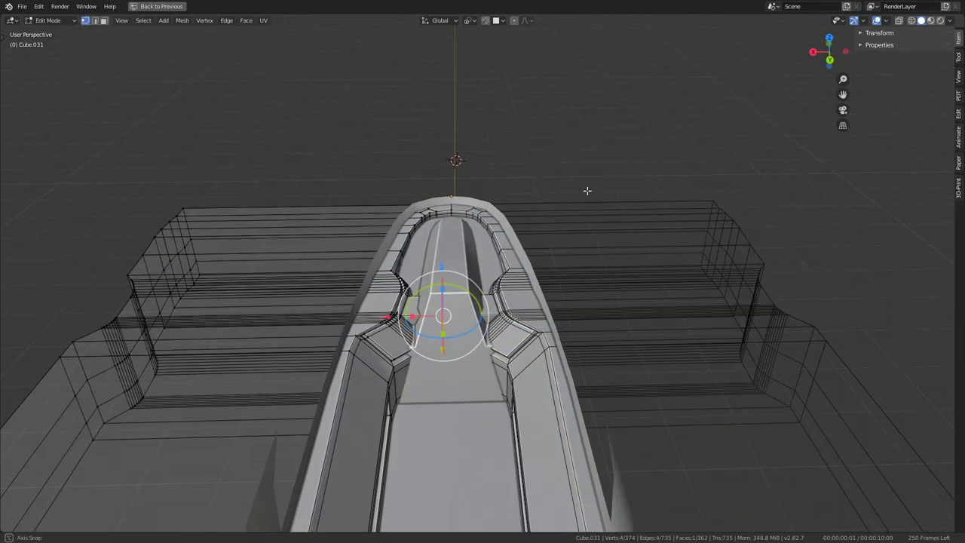
scroll(585, 176, up, 3)
mouse_move(585, 176)
middle_down()
mouse_move(538, 277)
mouse_move(569, 205)
middle_up()
scroll(533, 277, down, 3)
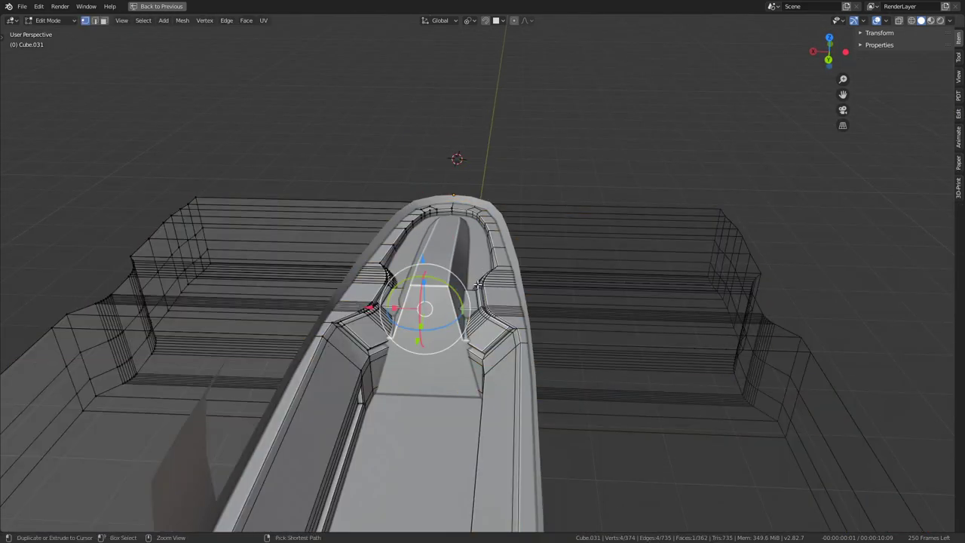
mouse_move(477, 284)
middle_down()
mouse_move(411, 209)
mouse_move(323, 299)
middle_up()
ctrl+click(423, 224)
scroll(425, 220, up, 2)
key(alt+a)
key(a)
- Select the channel wall's vertices and slide them sideways along X
mouse_move(340, 361)
middle_down()
mouse_move(334, 332)
mouse_move(339, 344)
mouse_move(345, 308)
middle_up()
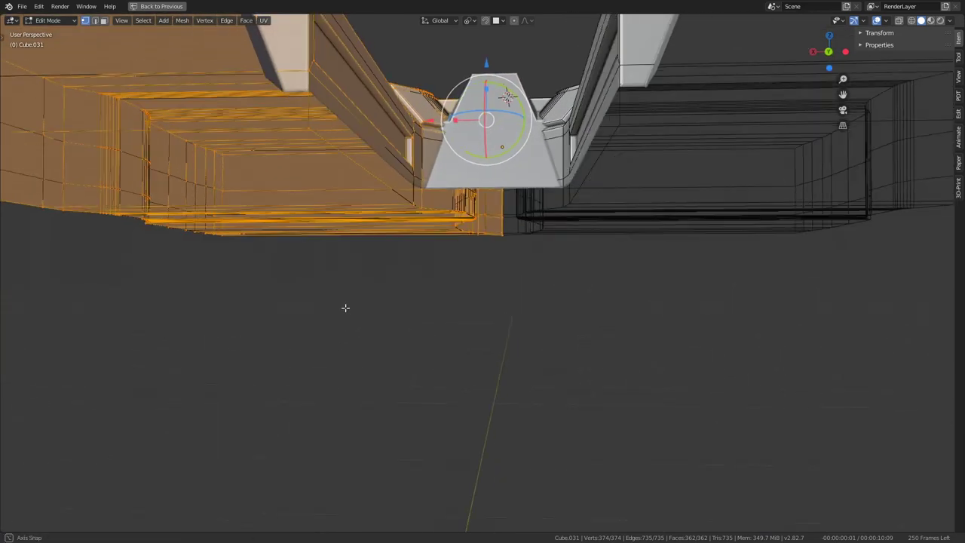
click(430, 224)
middle_drag(431, 224, 417, 218)
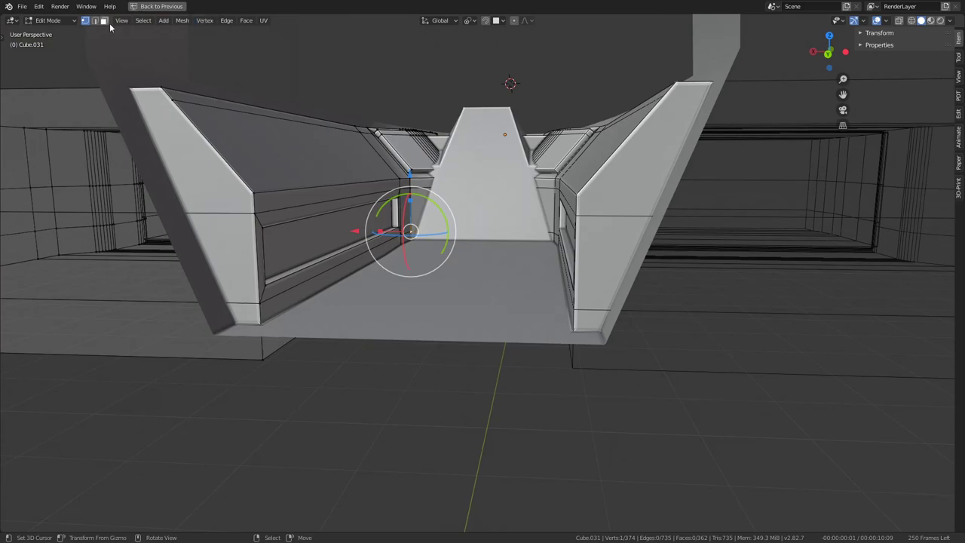
middle_drag(127, 35, 291, 142)
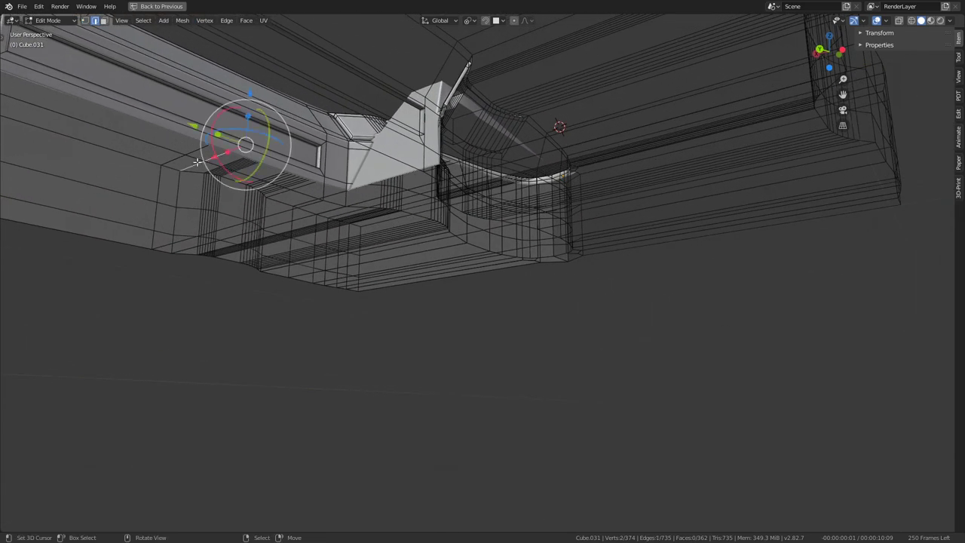
mouse_move(197, 162)
middle_down()
mouse_move(550, 96)
mouse_move(334, 234)
mouse_move(354, 321)
mouse_move(361, 307)
middle_up()
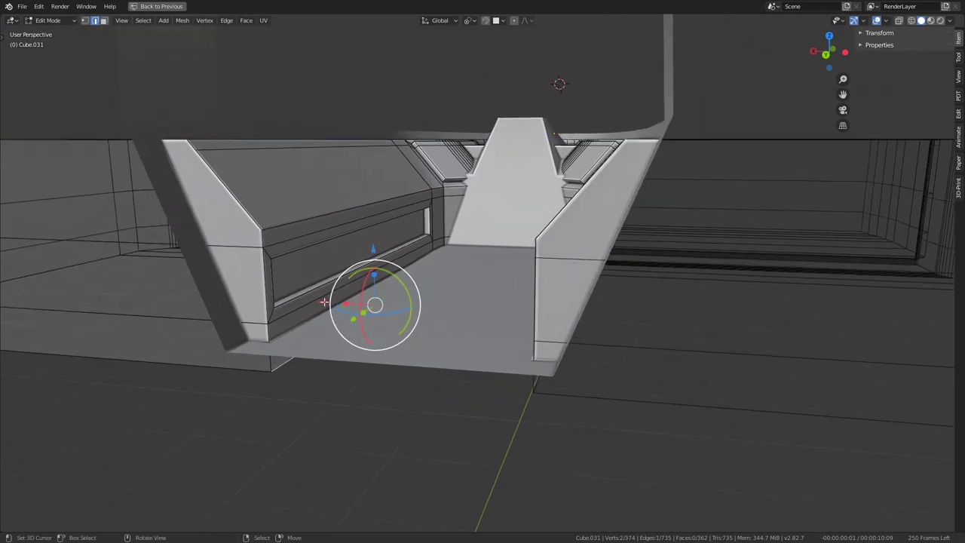
key(g)
key(x)
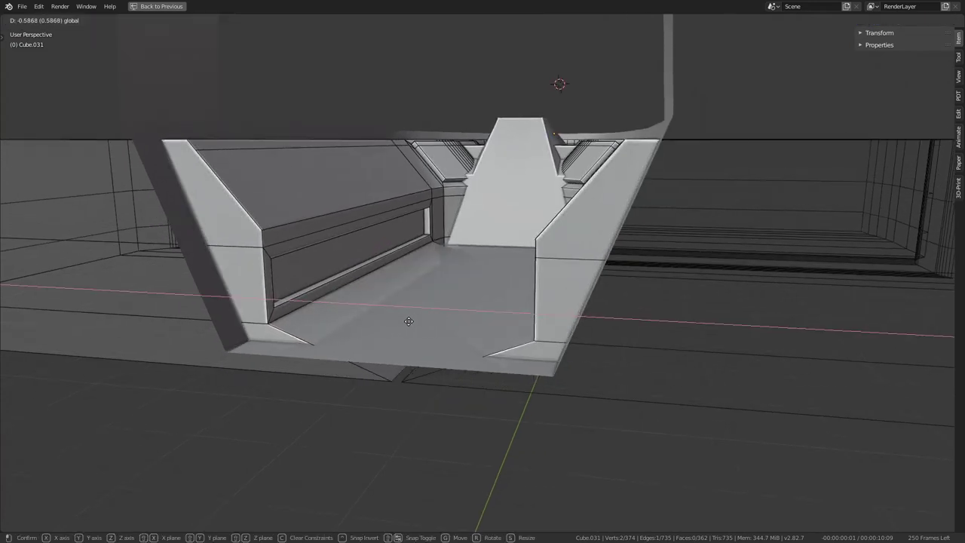
click(365, 317)
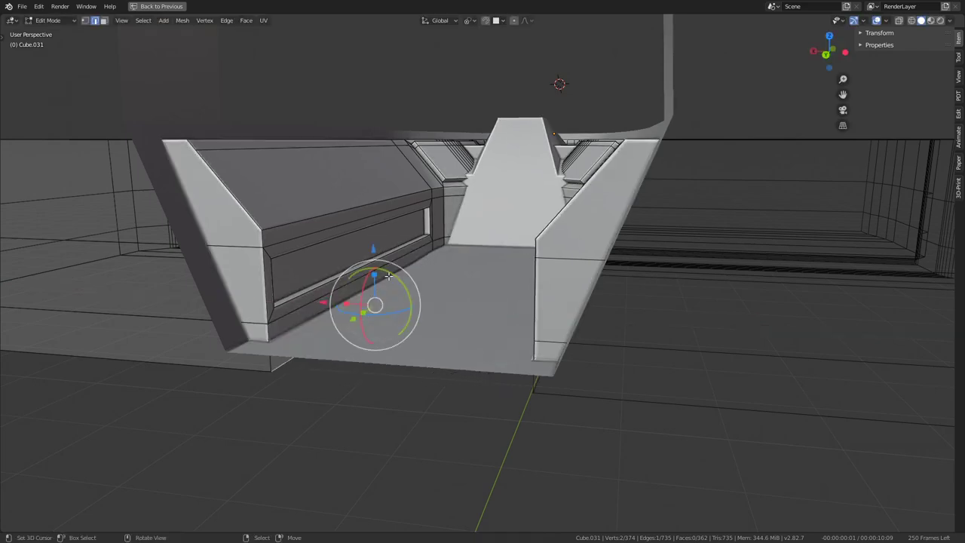
- Reposition the inner side wall along X again, settling at a -0.219 offset
middle_drag(365, 317, 451, 231)
scroll(451, 232, down, 5)
scroll(385, 281, up, 4)
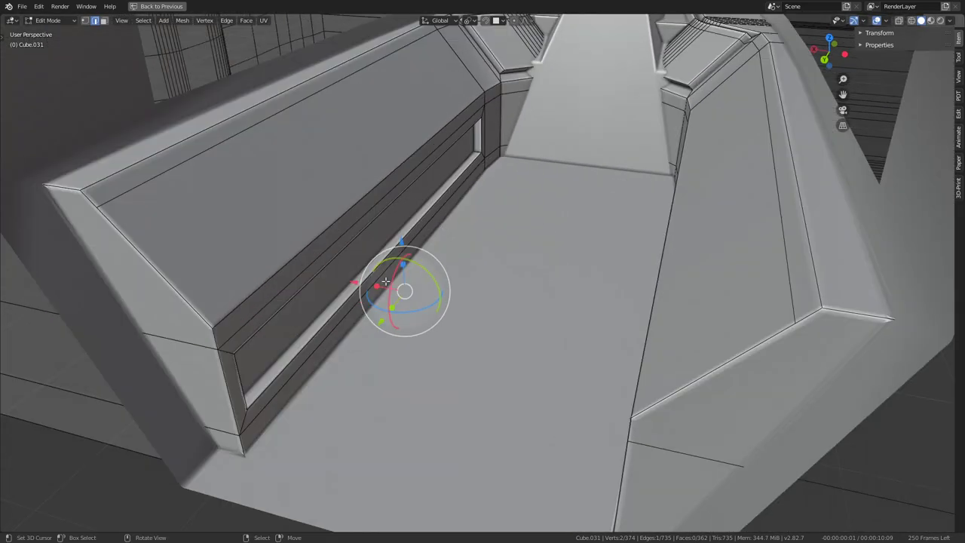
key(g)
key(x)
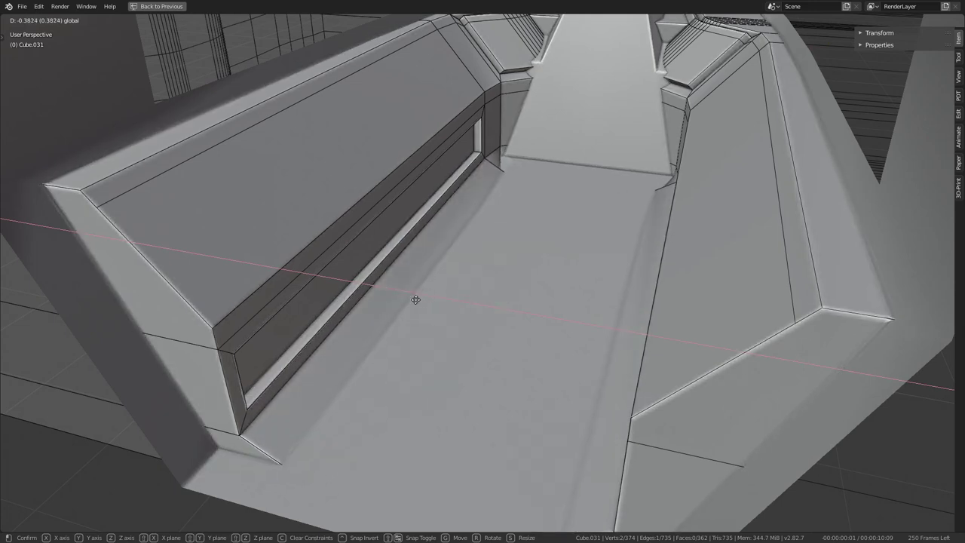
click(329, 308)
middle_drag(356, 297, 376, 289)
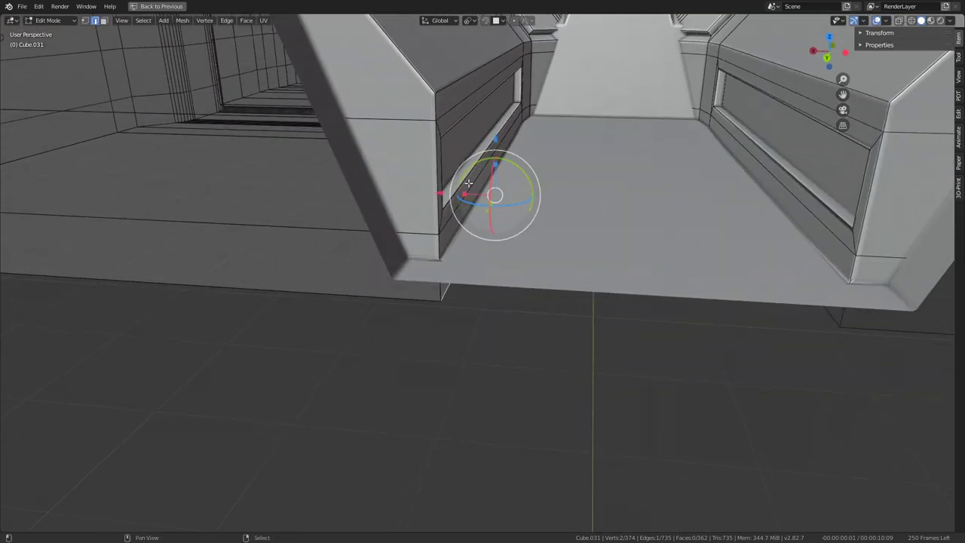
middle_drag(469, 182, 362, 225)
- Subdivide the selected edges, redoing the subdivision once after an undo
shift+right_click(362, 225)
key(q)
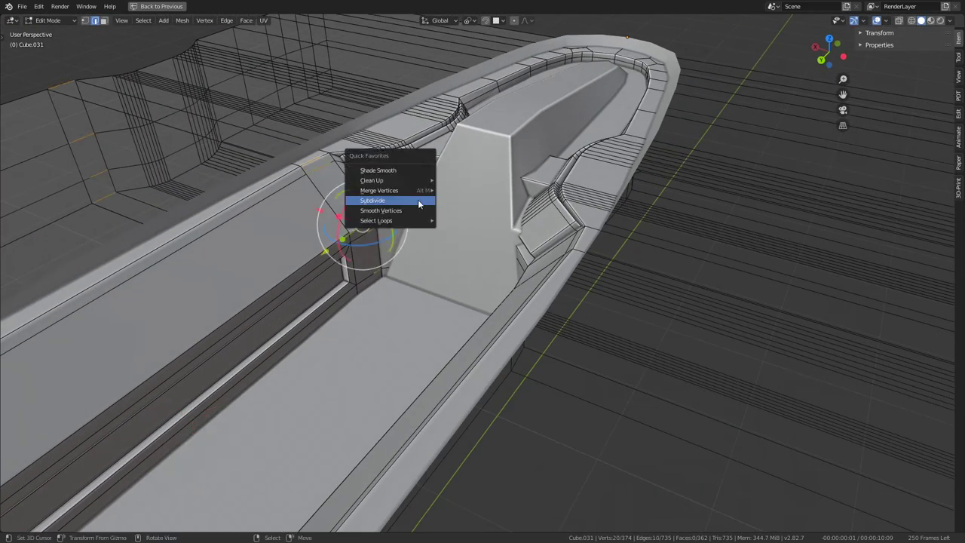
click(420, 205)
middle_drag(319, 266, 423, 196)
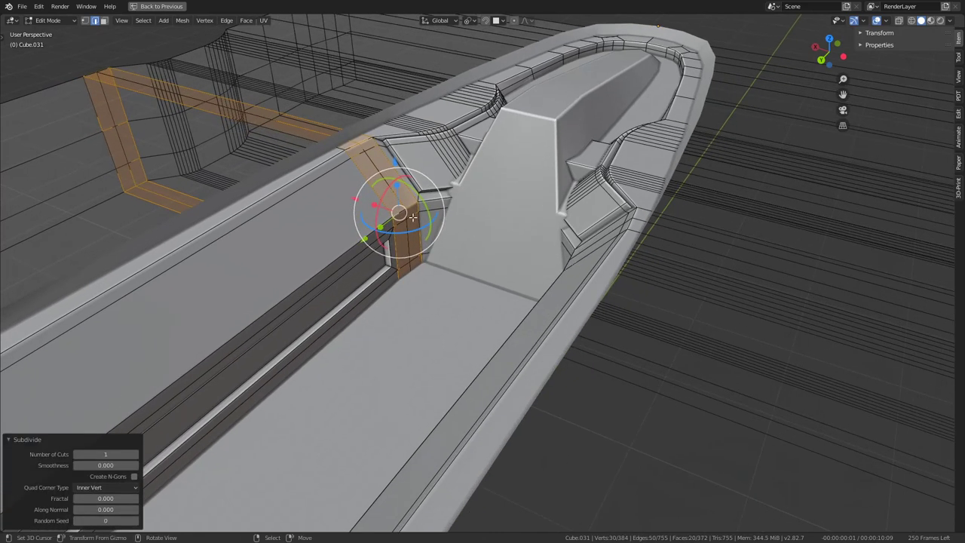
key(ctrl+z)
key(q)
click(449, 175)
mouse_move(371, 303)
middle_down()
mouse_move(403, 273)
mouse_move(384, 289)
middle_up()
- Slide an edge near the wall corner along X, then return to Object Mode
click(381, 295)
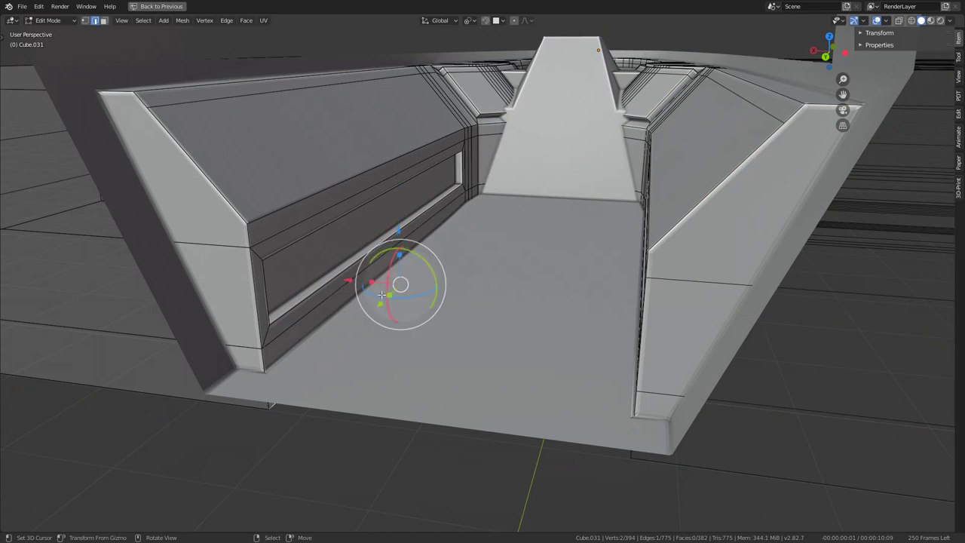
key(g)
key(x)
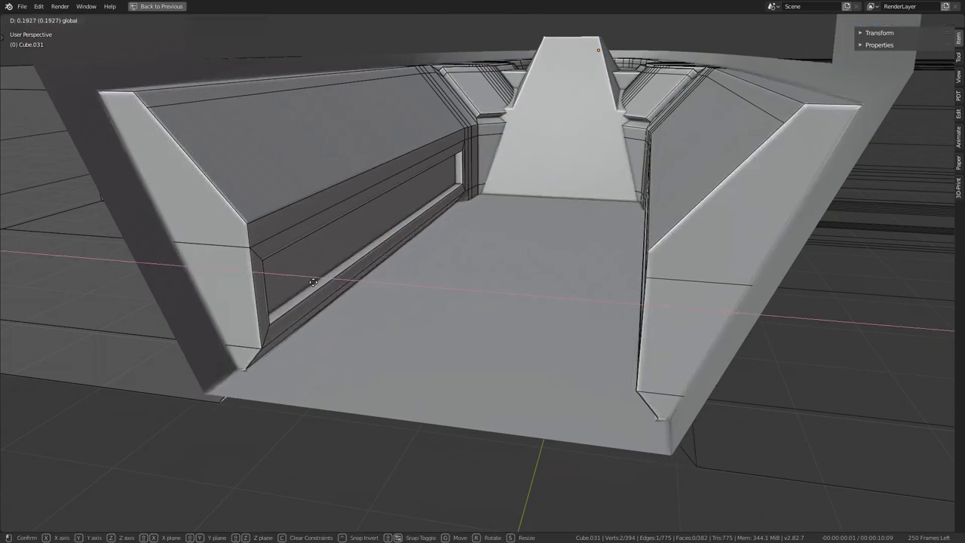
click(386, 307)
middle_drag(442, 286, 394, 227)
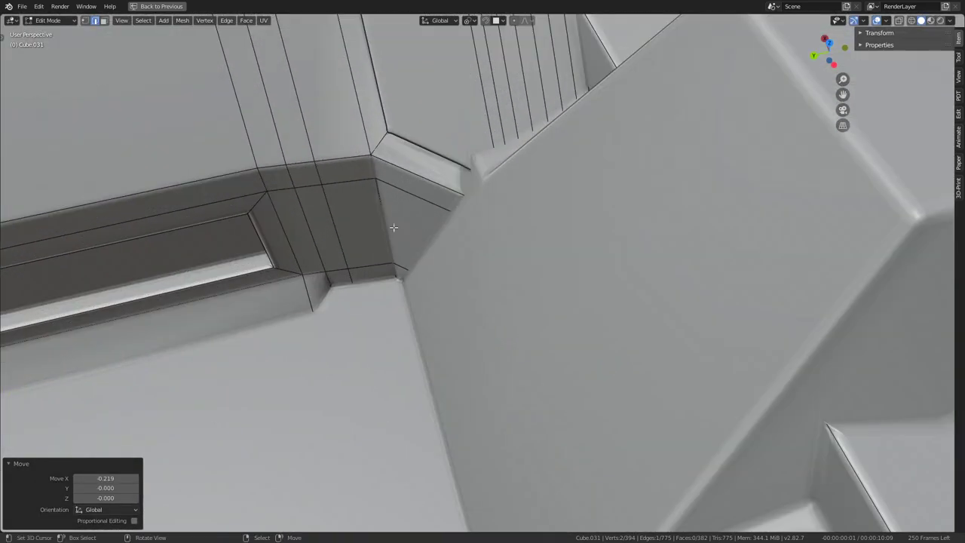
scroll(394, 227, down, 3)
mouse_move(433, 200)
middle_down()
mouse_move(407, 250)
mouse_move(530, 233)
mouse_move(478, 300)
middle_up()
scroll(480, 242, up, 2)
scroll(480, 242, down, 3)
key(Tab)
scroll(531, 233, down, 2)
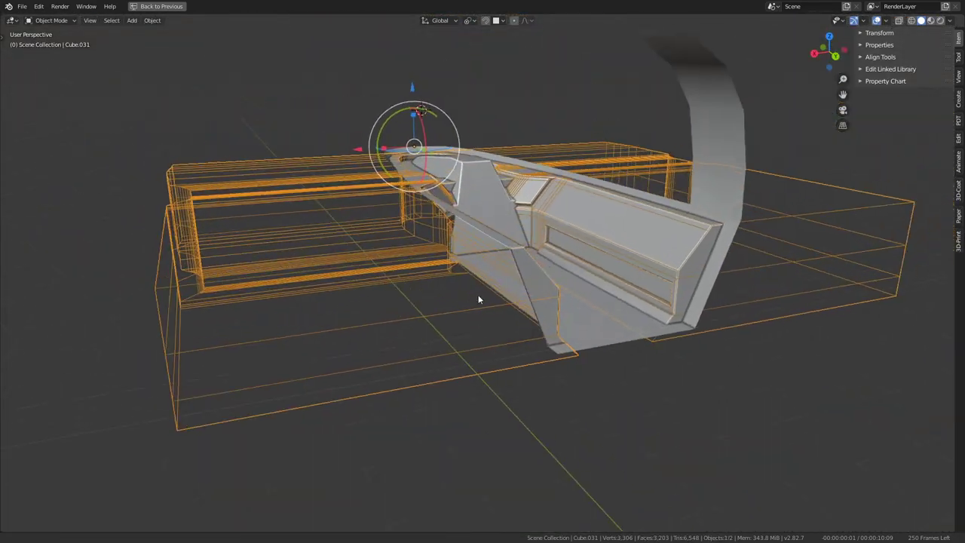
- Return to Edit Mode on the console and move two vertices along Z
scroll(478, 299, up, 5)
middle_drag(556, 216, 522, 211)
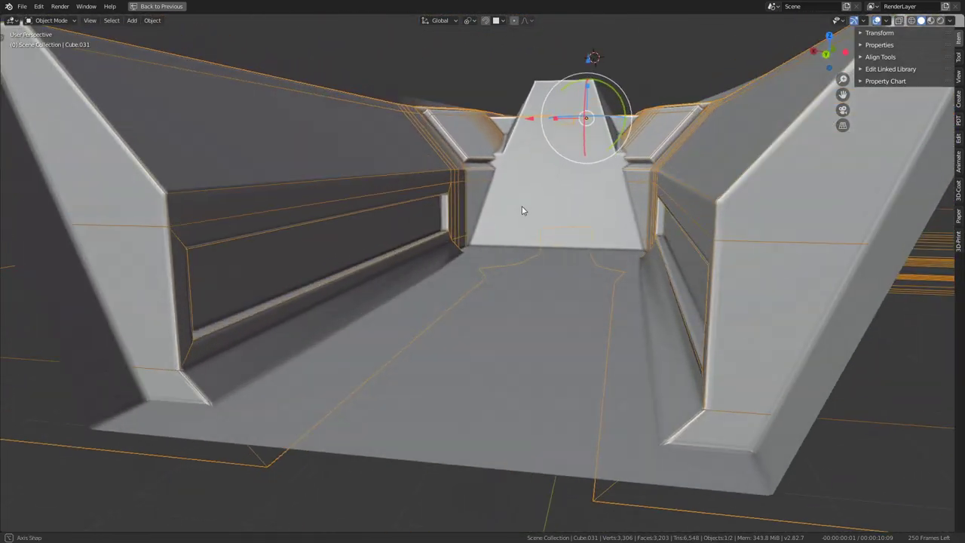
scroll(523, 211, up, 2)
key(Tab)
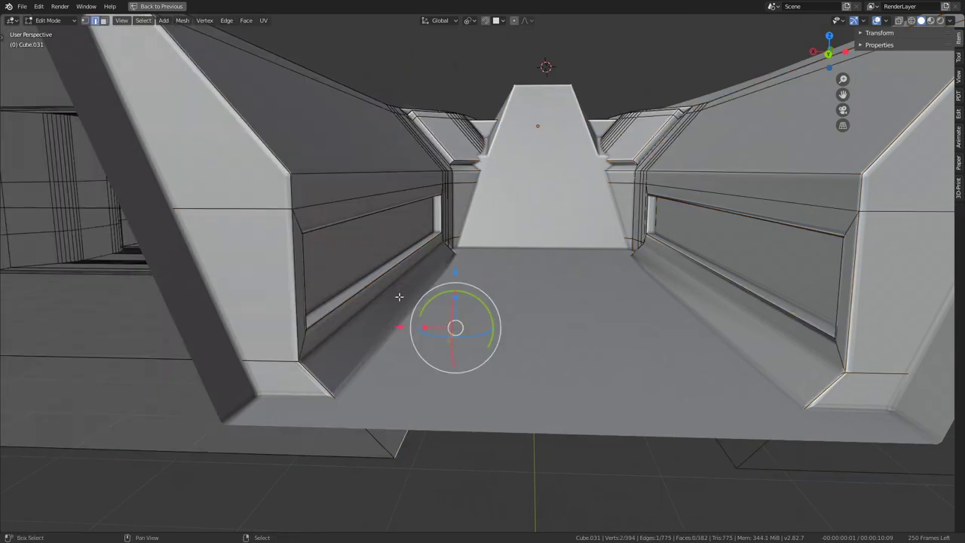
key(Tab)
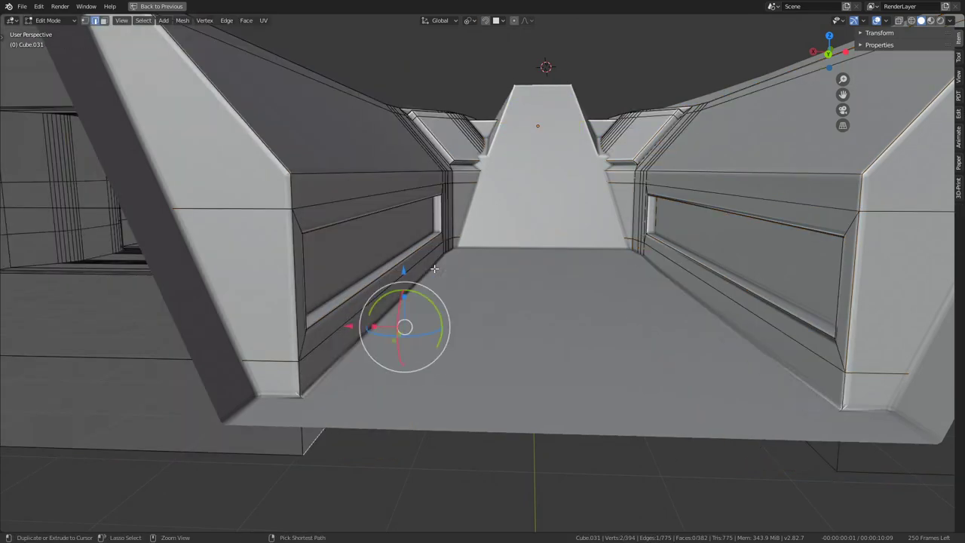
key(Tab)
mouse_move(446, 196)
middle_down()
mouse_move(426, 212)
mouse_move(430, 196)
middle_up()
key(Tab)
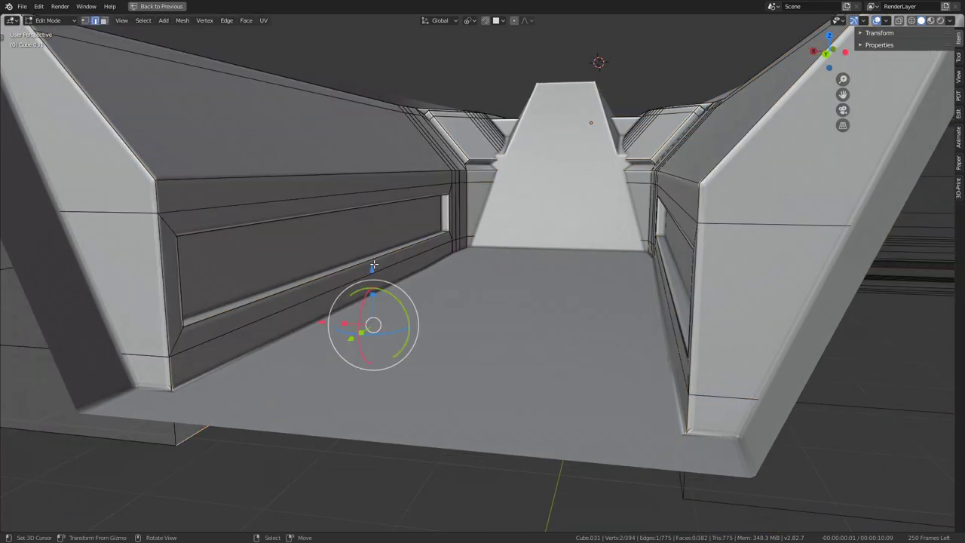
key(g)
key(z)
click(368, 223)
- Subdivide the rail's edge ring and slide the new loop along X
mouse_move(368, 219)
middle_down()
mouse_move(340, 273)
mouse_move(431, 367)
mouse_move(438, 276)
mouse_move(468, 241)
middle_up()
scroll(340, 272, up, 3)
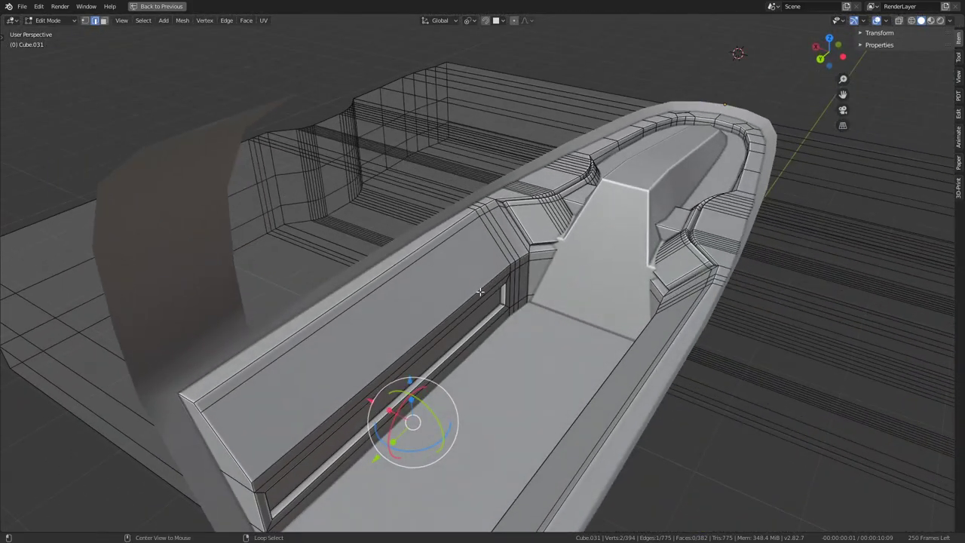
ctrl+alt+click(452, 230)
key(q)
click(547, 211)
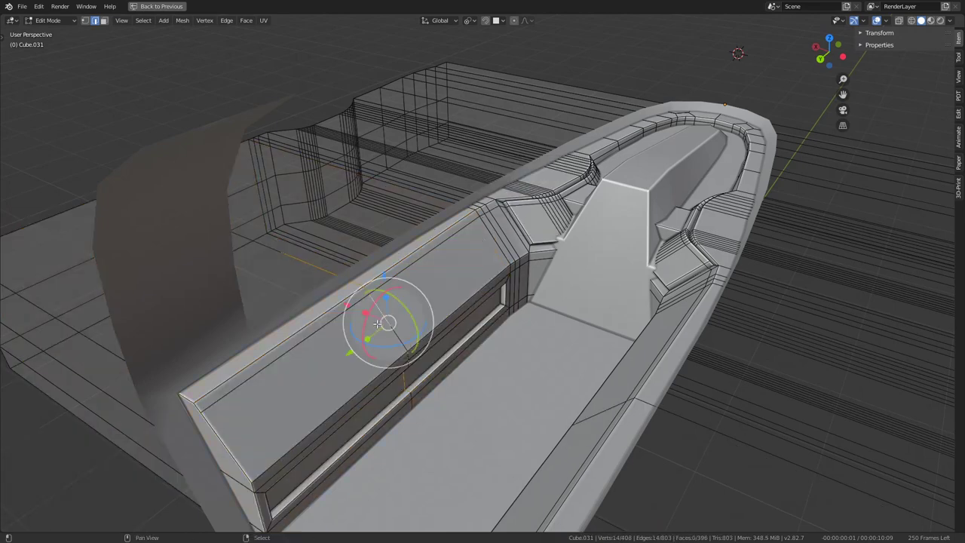
middle_drag(377, 326, 432, 252)
key(g)
key(x)
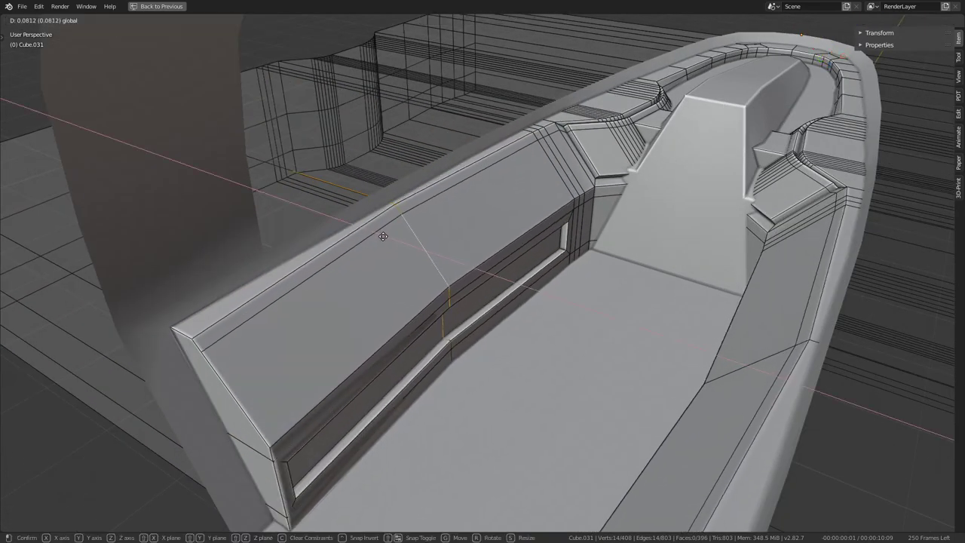
click(383, 236)
- Shift the selected rail edges further along X
middle_drag(383, 236, 393, 217)
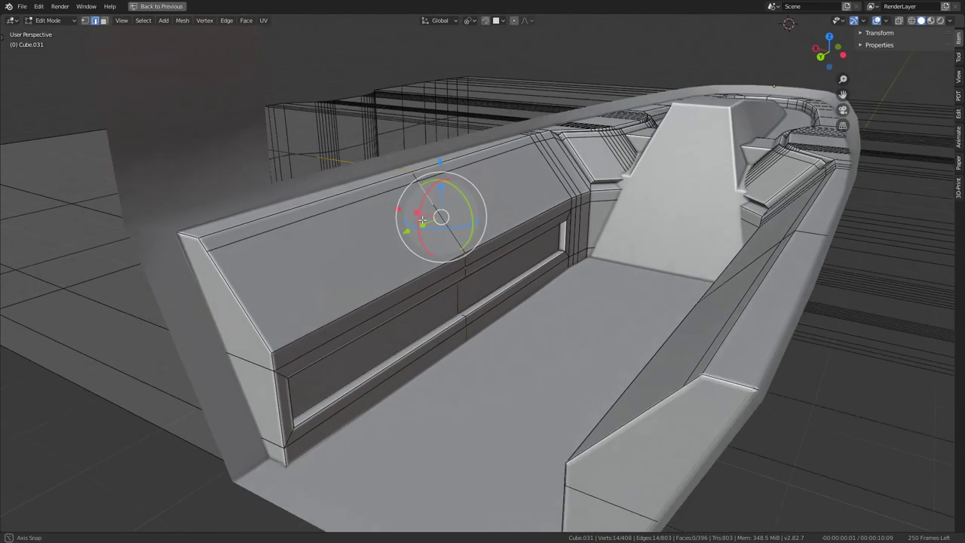
key(g)
key(x)
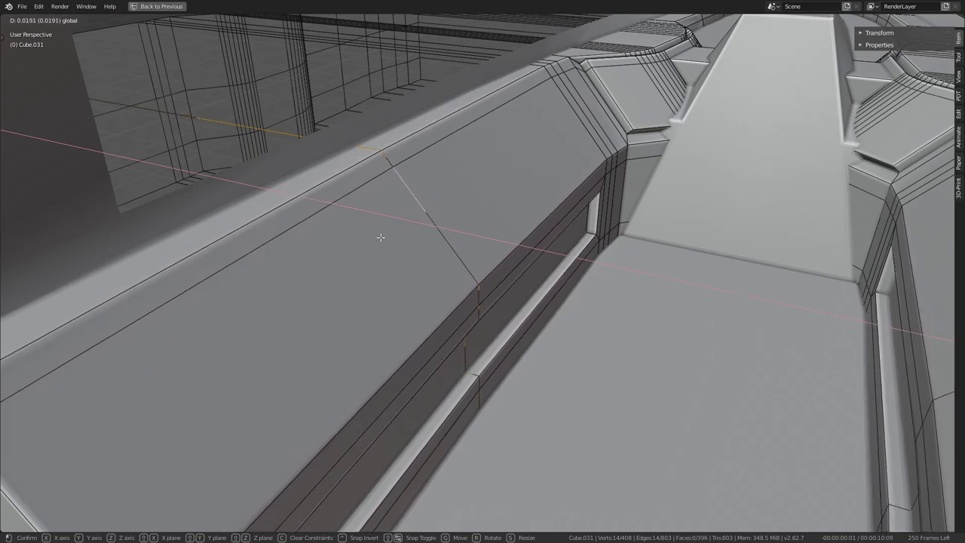
click(379, 233)
mouse_move(379, 233)
middle_down()
mouse_move(453, 234)
mouse_move(334, 268)
middle_up()
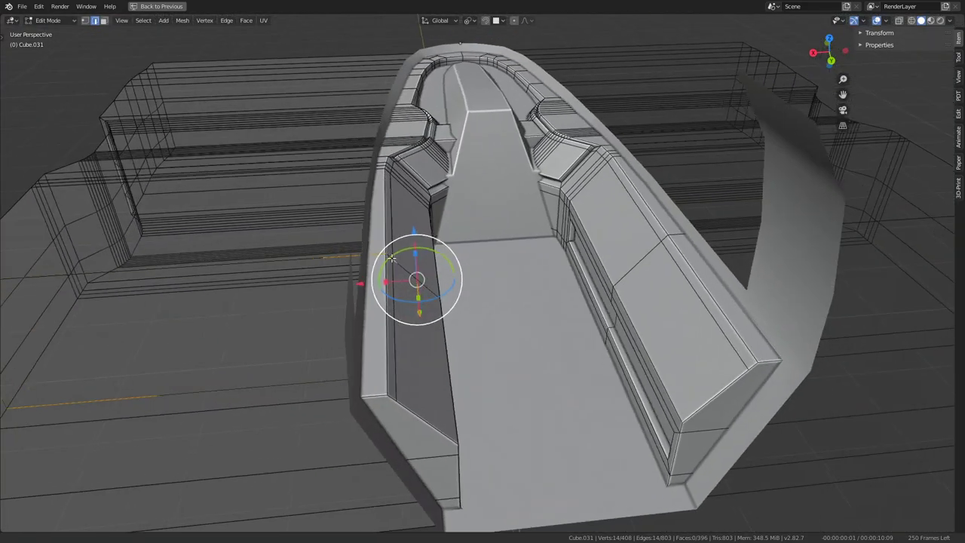
- Toggle the Mirror modifier's viewport display off and on, then shift the selection 0.039 along X
key(ctrl+space)
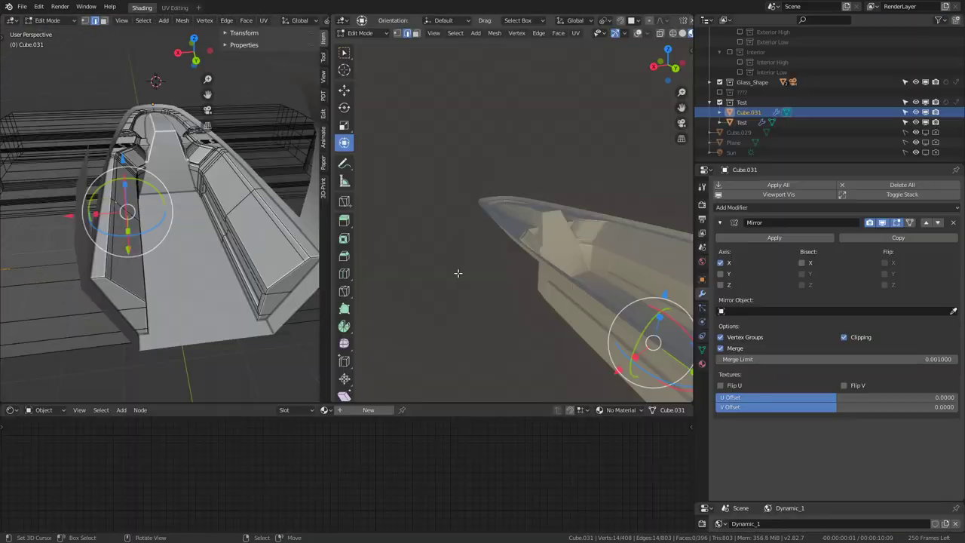
click(884, 223)
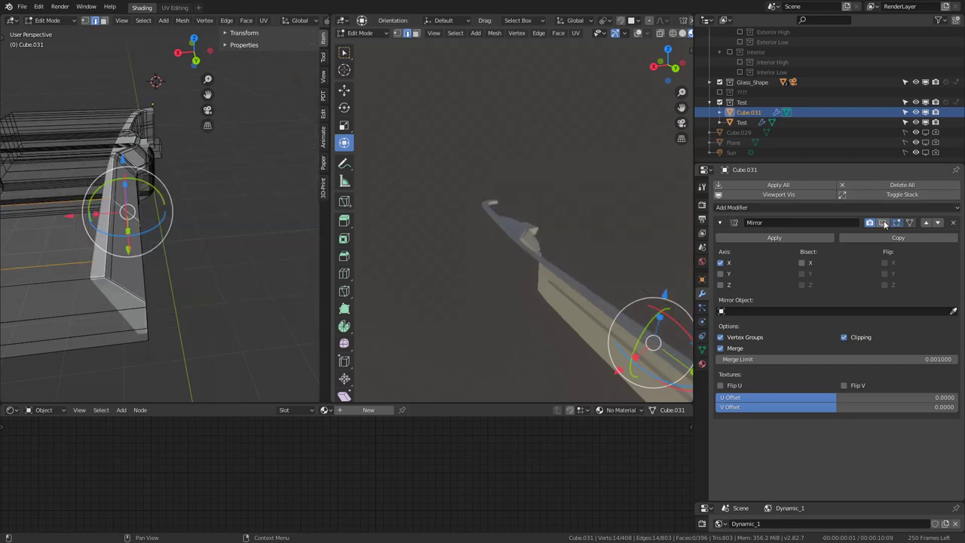
click(884, 223)
key(ctrl+space)
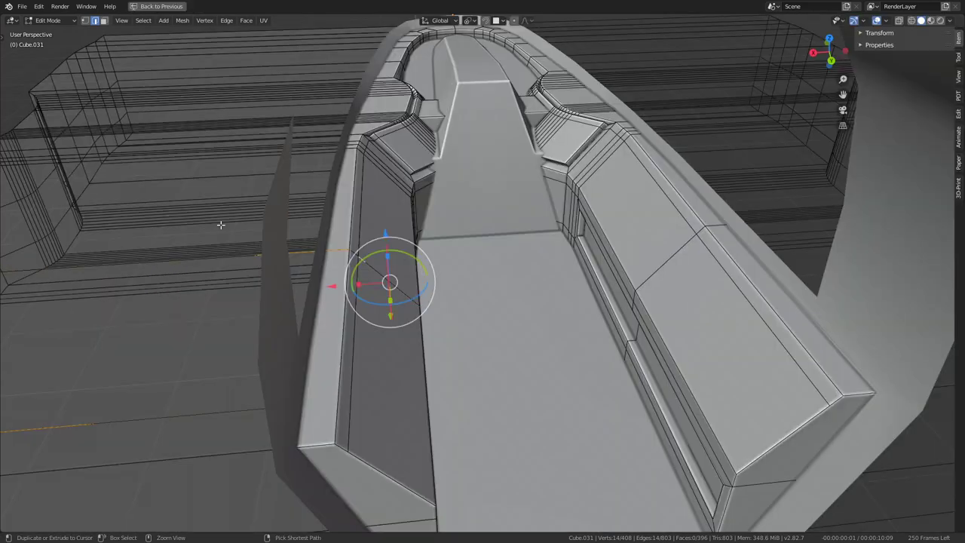
scroll(345, 271, up, 3)
key(g)
key(x)
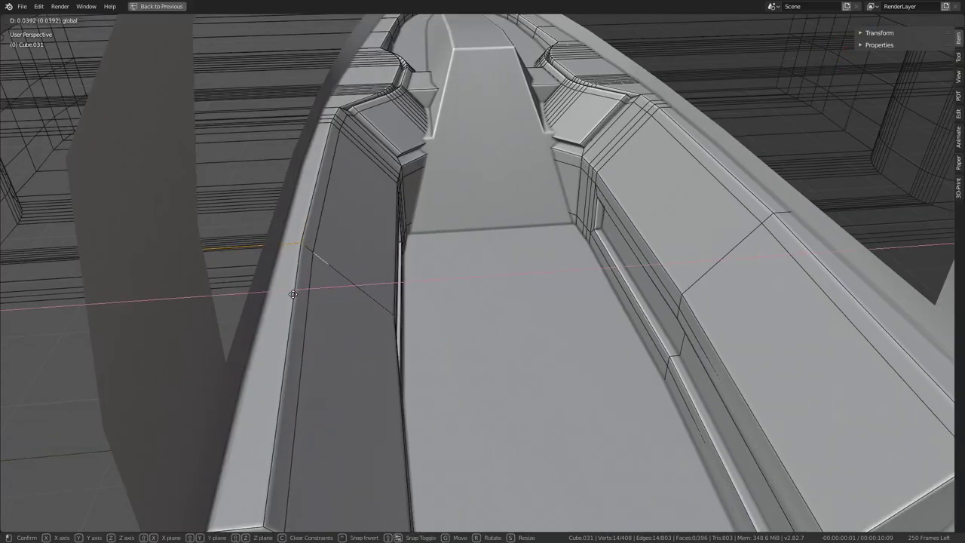
click(304, 295)
- Inspect the cockpit in Object Mode, then go back into Edit Mode on the console
middle_drag(303, 294, 323, 258)
key(Tab)
scroll(365, 222, down, 5)
mouse_move(365, 222)
middle_down()
mouse_move(388, 216)
mouse_move(340, 204)
middle_up()
scroll(434, 217, up, 5)
mouse_move(433, 216)
middle_down()
mouse_move(418, 198)
mouse_move(417, 212)
mouse_move(384, 230)
mouse_move(491, 243)
mouse_move(427, 261)
mouse_move(366, 255)
mouse_move(334, 237)
mouse_move(463, 228)
mouse_move(476, 259)
middle_up()
scroll(417, 217, down, 5)
scroll(491, 243, up, 3)
key(Tab)
key(ctrl+e)
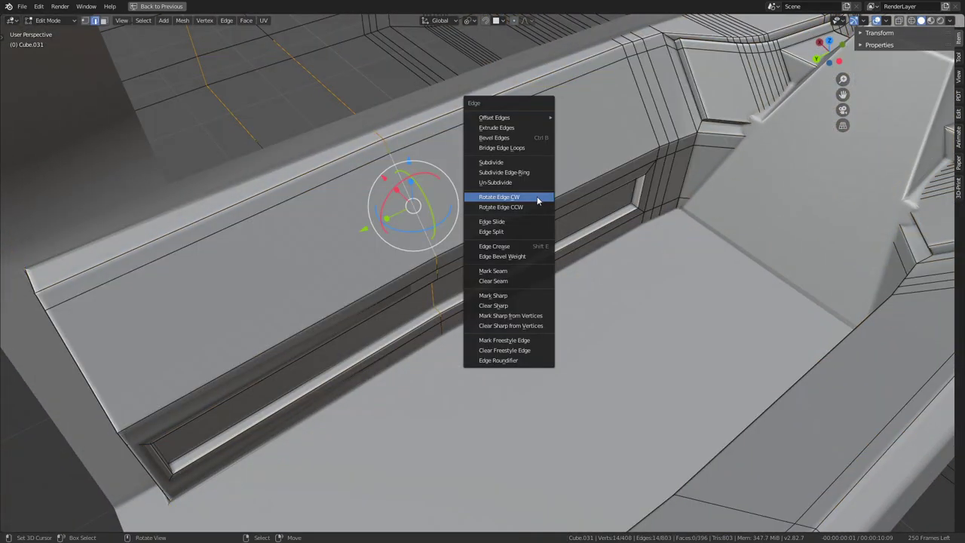
- Try an edge Subdivide and undo it, then bevel the edges at offset 0.778
click(511, 162)
key(ctrl+z)
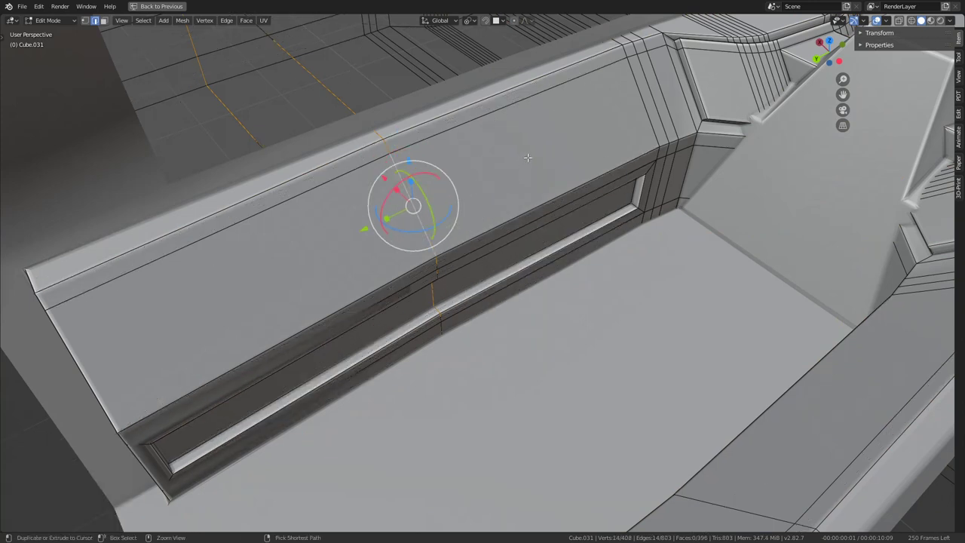
key(ctrl+e)
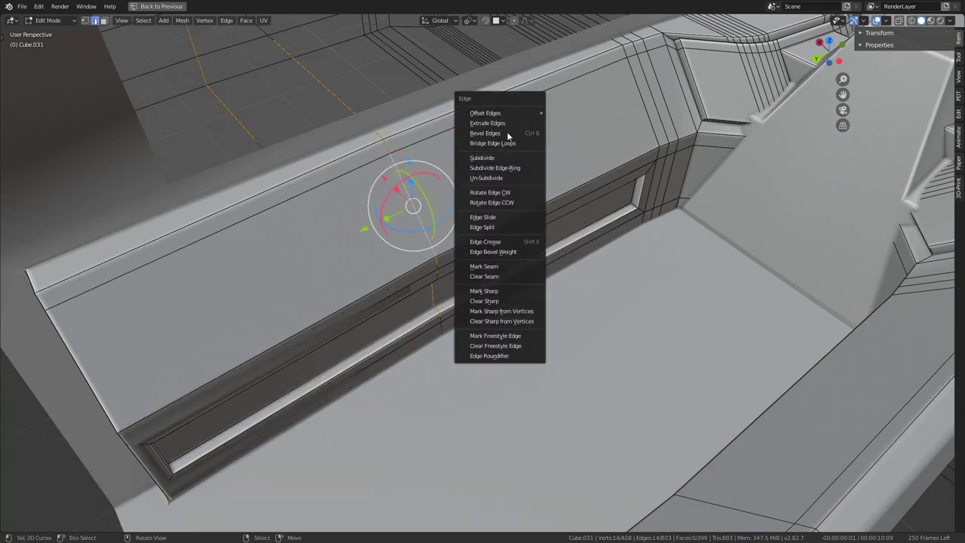
click(506, 133)
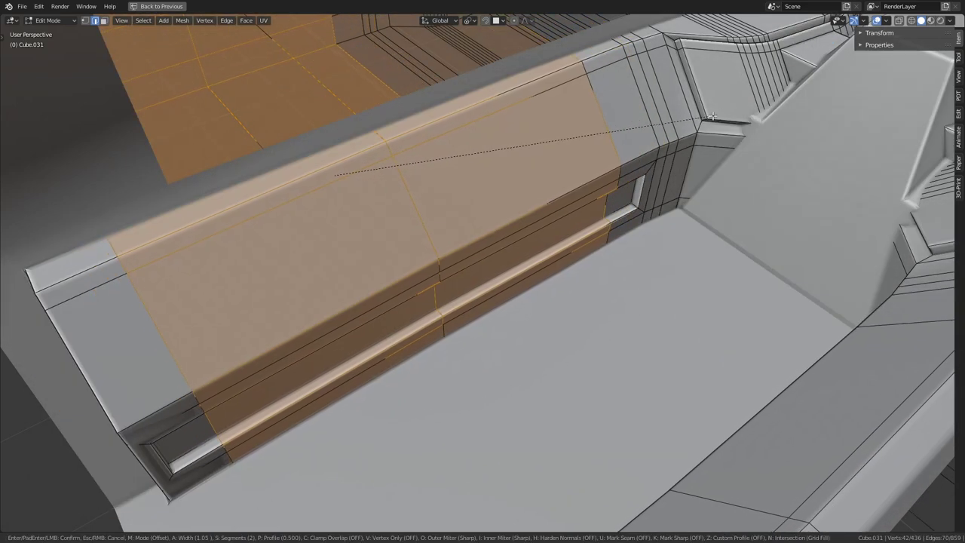
click(630, 123)
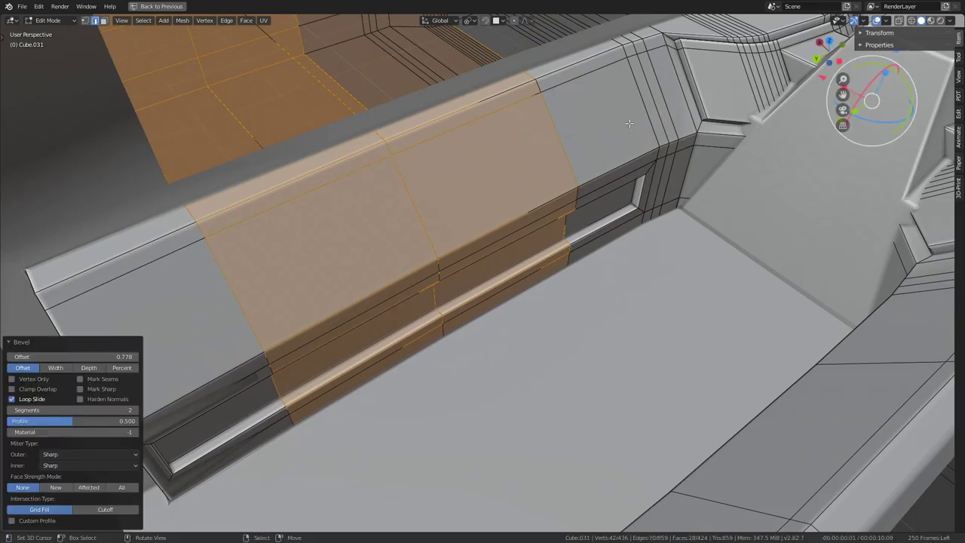
- Slide the bevelled faces along X, undo the changes, and return to Object Mode
mouse_move(630, 123)
middle_down()
mouse_move(518, 117)
mouse_move(606, 108)
middle_up()
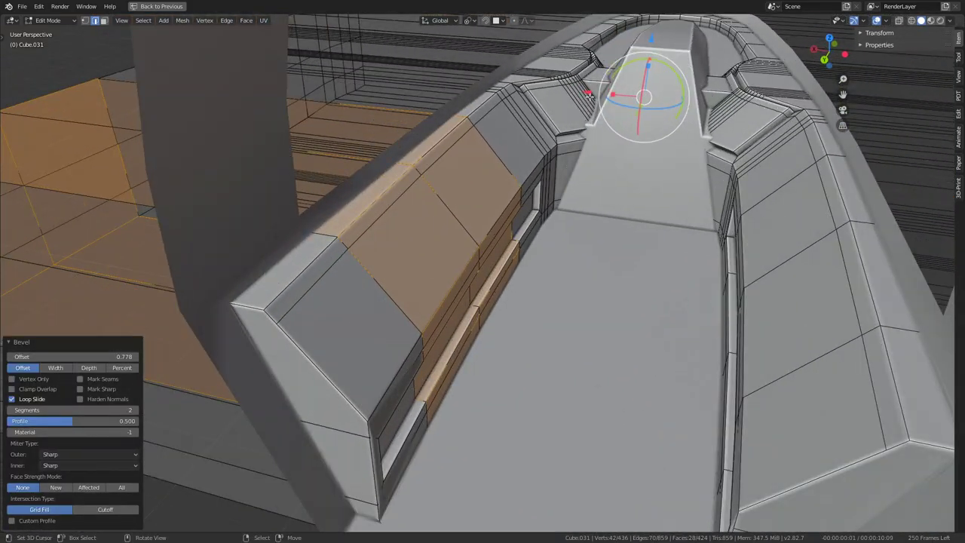
drag(589, 96, 608, 102)
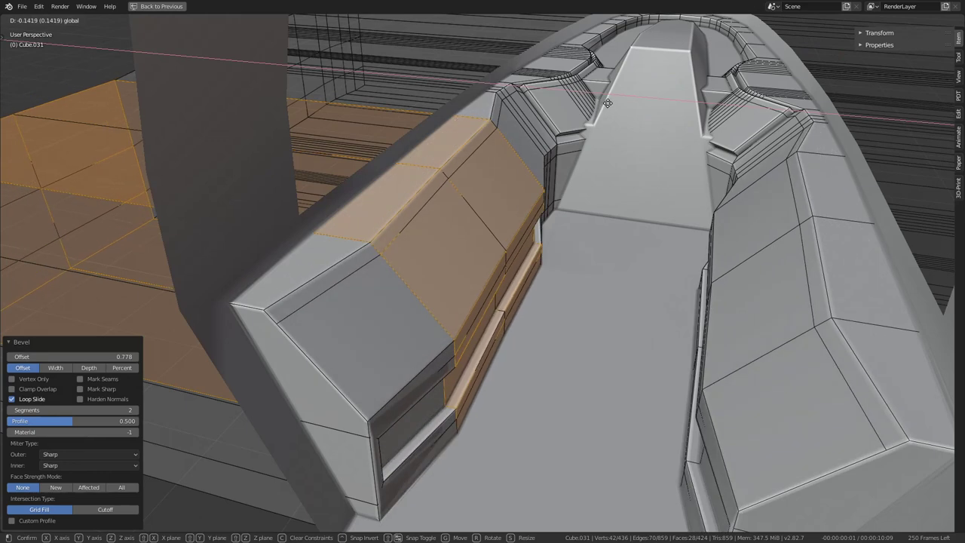
mouse_move(608, 103)
mouse_down()
mouse_move(634, 111)
mouse_move(555, 111)
mouse_move(615, 126)
mouse_up()
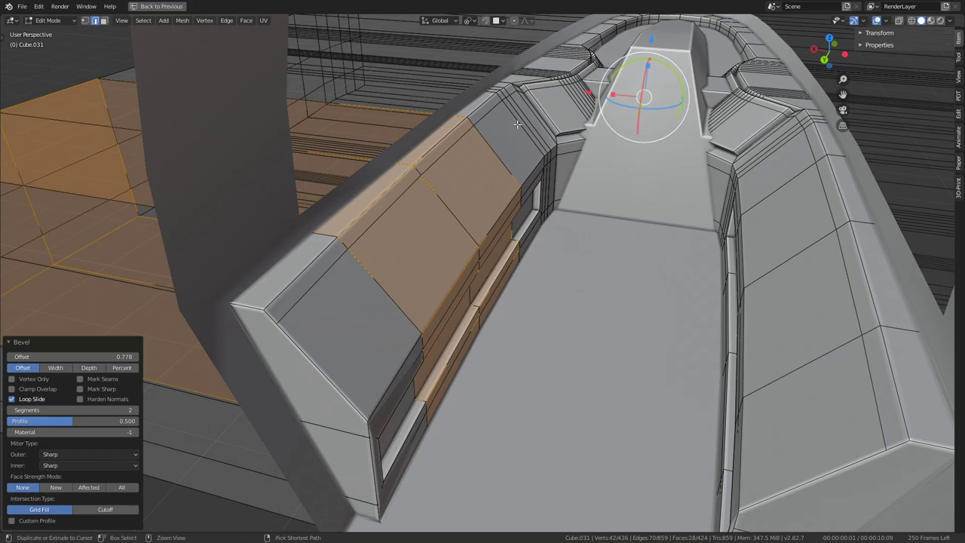
key(ctrl+z)
key(ctrl+z)
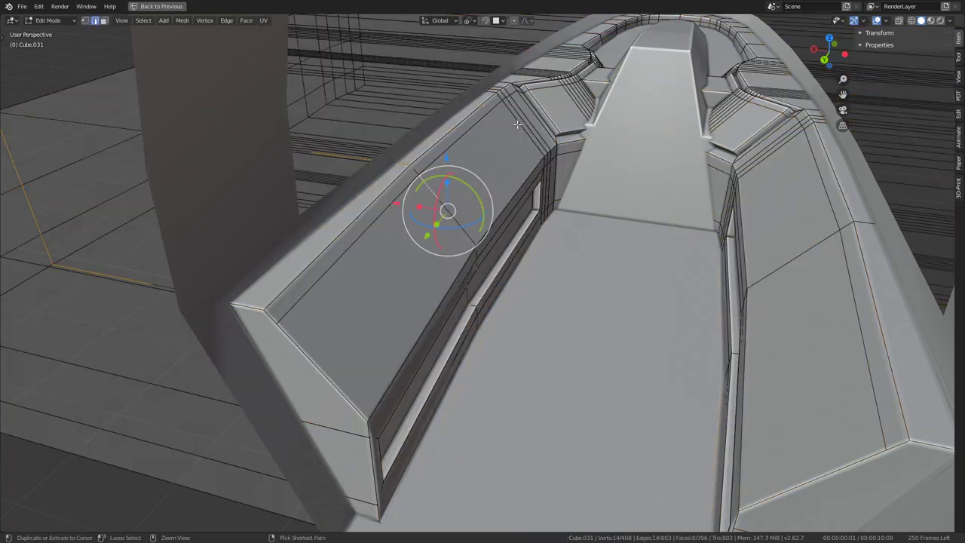
key(ctrl+z)
middle_drag(518, 122, 517, 156)
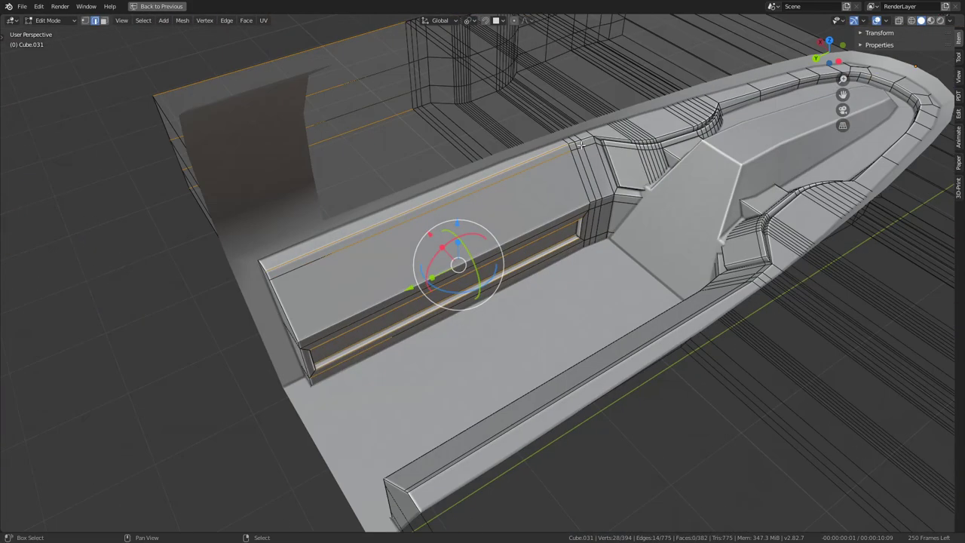
key(Tab)
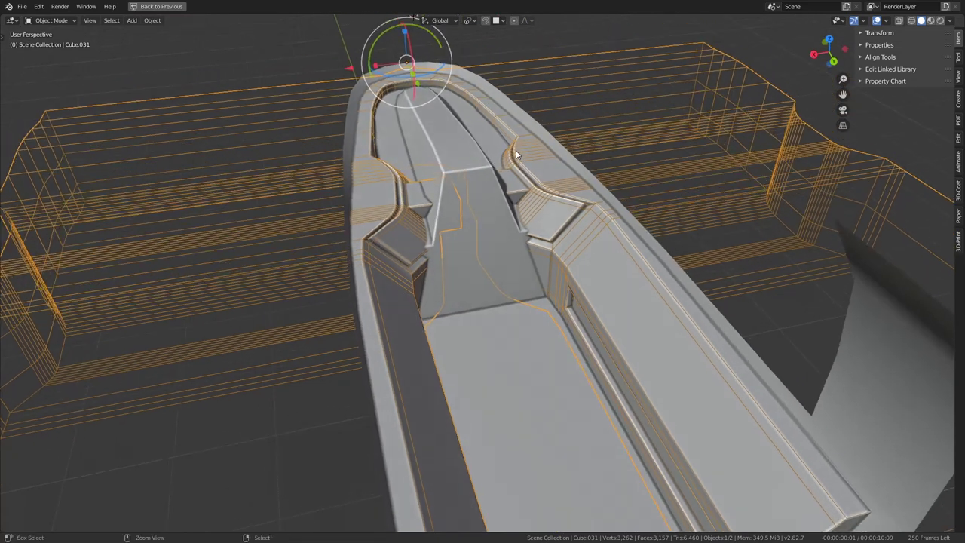
- Restore the split shading layout and orbit both views around the cockpit and glass
key(ctrl+space)
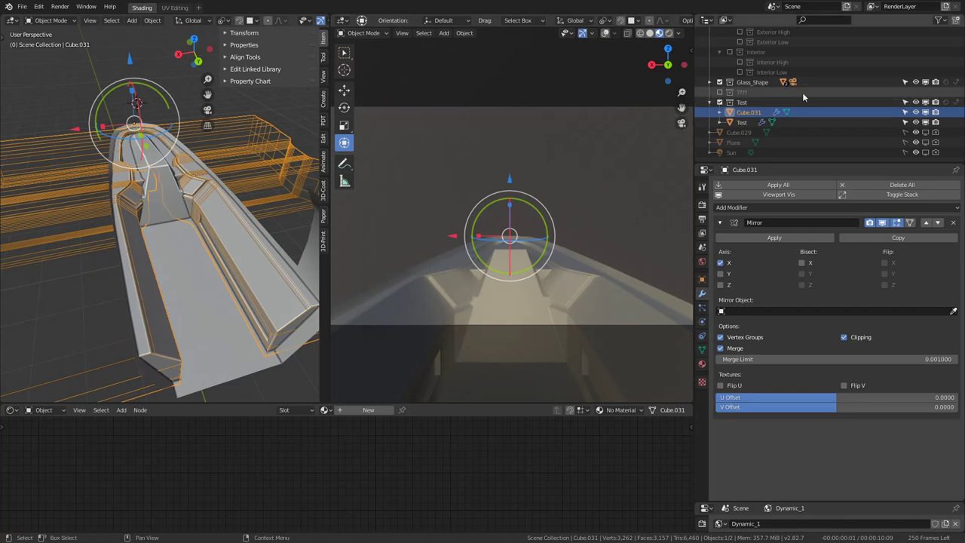
scroll(828, 129, up, 2)
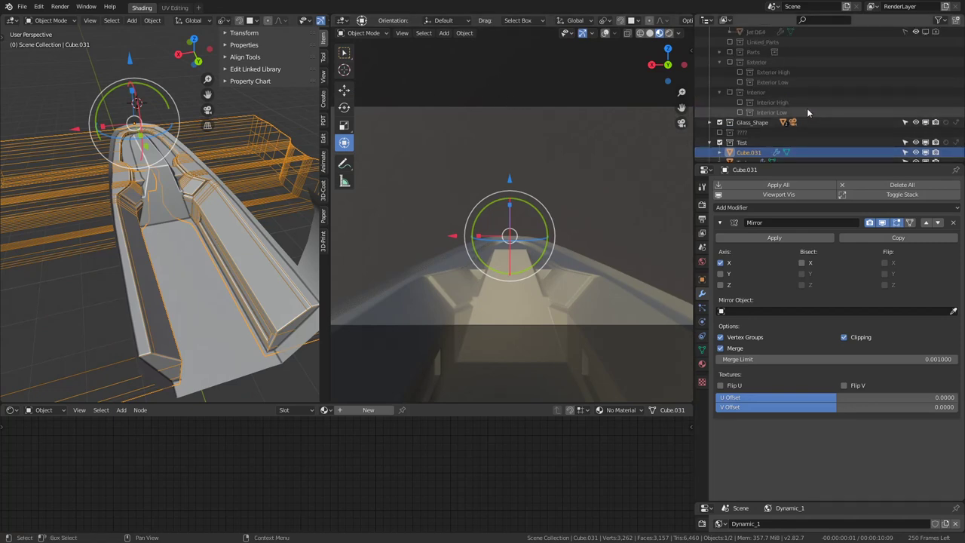
scroll(851, 94, up, 2)
scroll(851, 94, up, 1)
scroll(850, 94, up, 2)
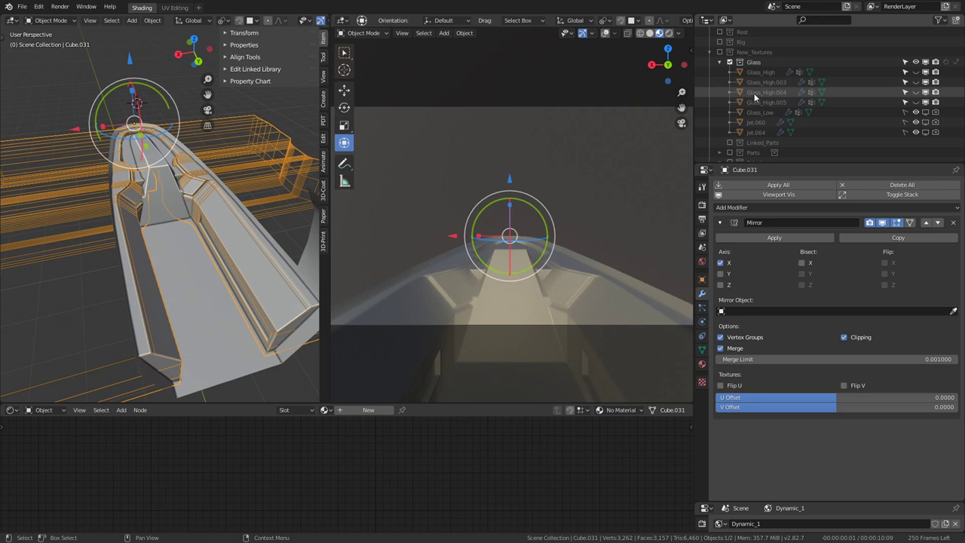
middle_drag(151, 227, 176, 168)
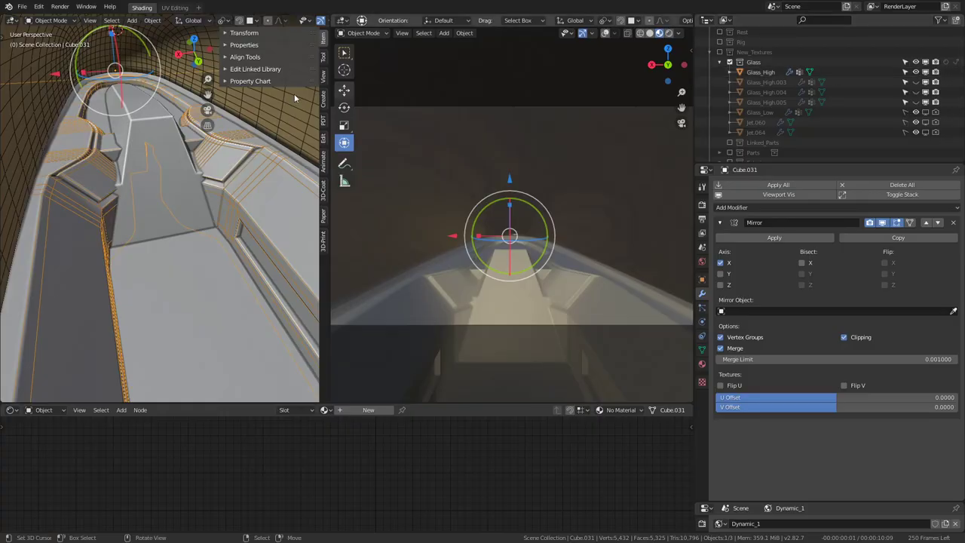
scroll(454, 169, down, 3)
mouse_move(454, 168)
middle_down()
mouse_move(591, 188)
mouse_move(559, 212)
middle_up()
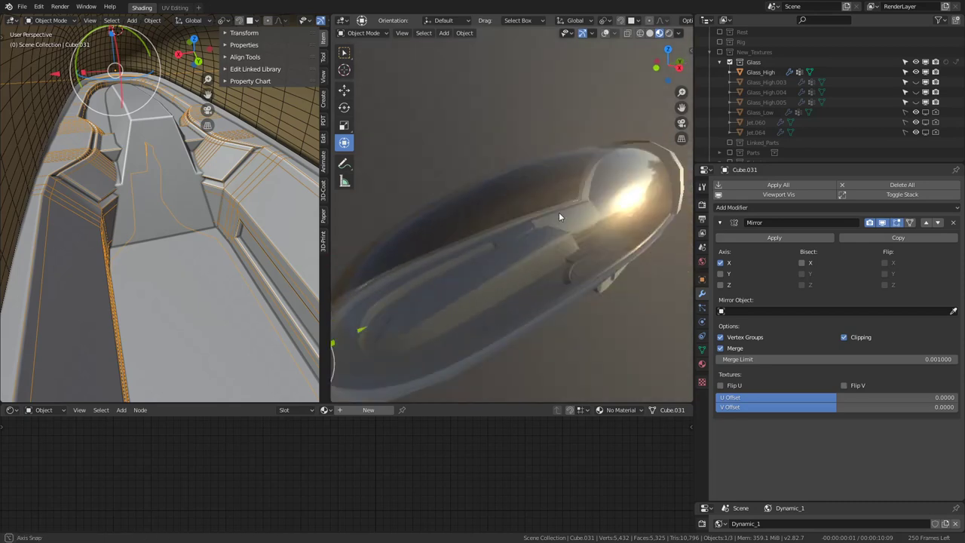
- Make Glass_High.003 and Glass_High.004 visible in the Outliner
click(917, 82)
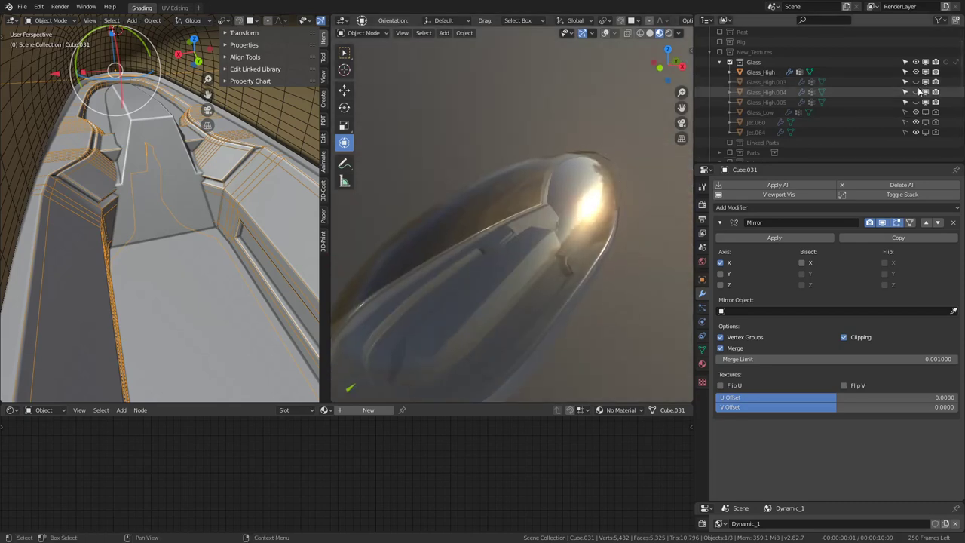
mouse_move(603, 133)
middle_down()
mouse_move(508, 156)
mouse_move(538, 142)
middle_up()
scroll(583, 146, up, 5)
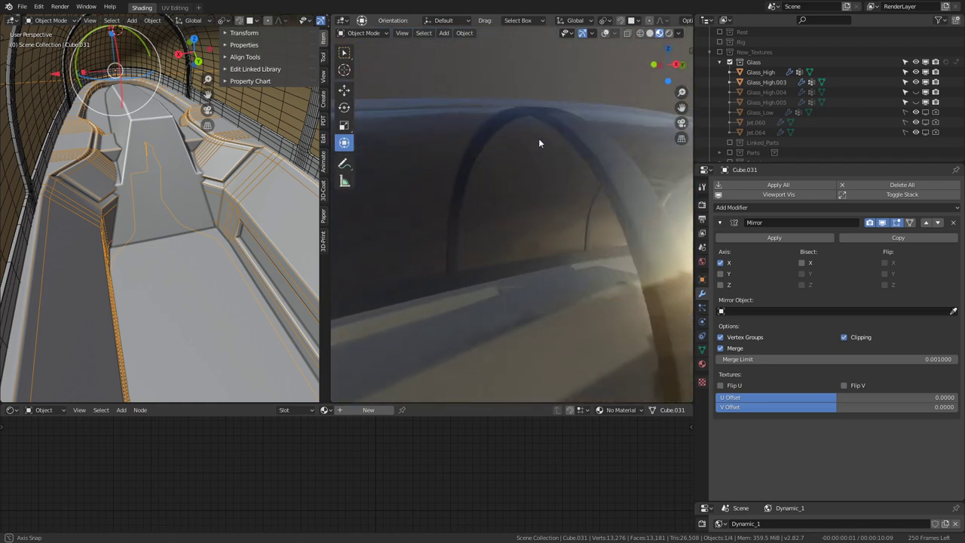
click(915, 92)
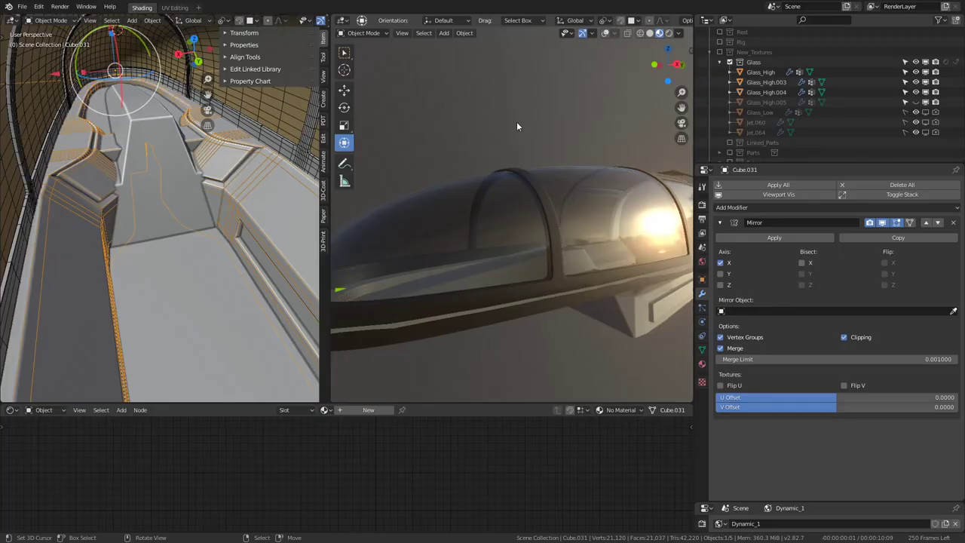
mouse_move(517, 120)
middle_down()
mouse_move(478, 135)
mouse_move(377, 134)
mouse_move(364, 123)
mouse_move(443, 138)
mouse_move(516, 185)
mouse_move(427, 205)
mouse_move(551, 195)
middle_up()
- Check the cockpit under the canopy from the camera and front views, then restore the split layout
key(KP_0)
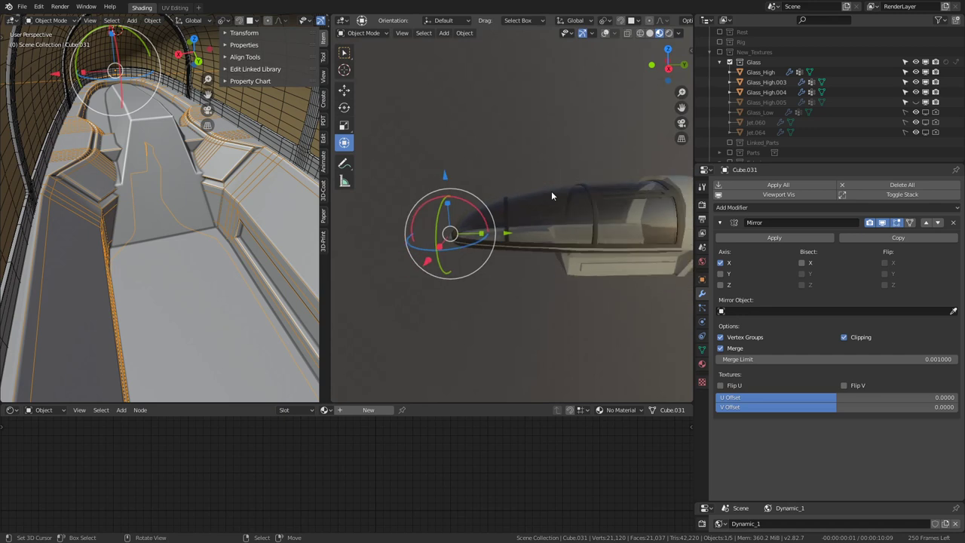
key(ctrl+KP_1)
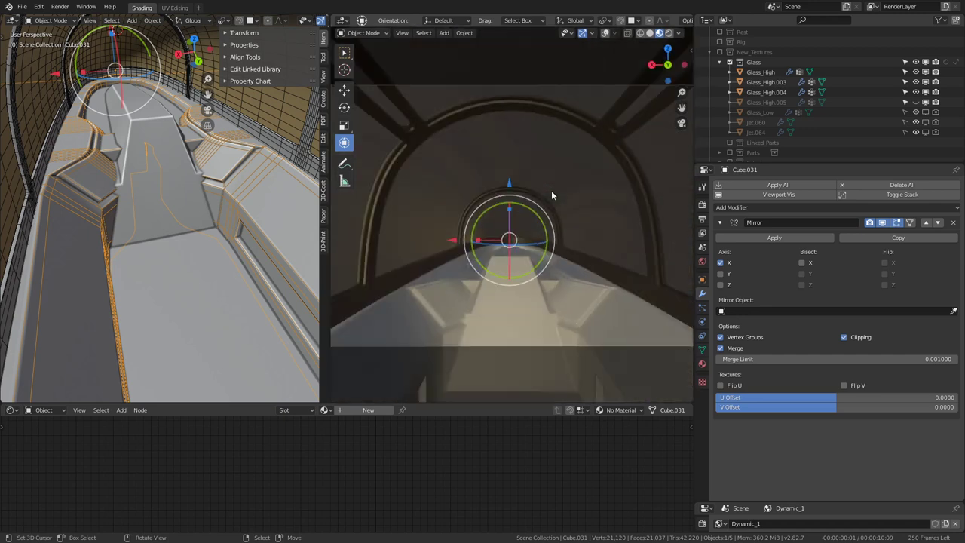
mouse_move(531, 173)
middle_down()
mouse_move(404, 191)
mouse_move(471, 203)
middle_up()
key(ctrl+space)
mouse_move(554, 219)
middle_down()
mouse_move(508, 224)
mouse_move(455, 209)
mouse_move(345, 264)
mouse_move(587, 291)
mouse_move(486, 192)
middle_up()
mouse_move(492, 247)
middle_down()
mouse_move(388, 246)
mouse_move(389, 235)
mouse_move(464, 181)
mouse_move(444, 221)
middle_up()
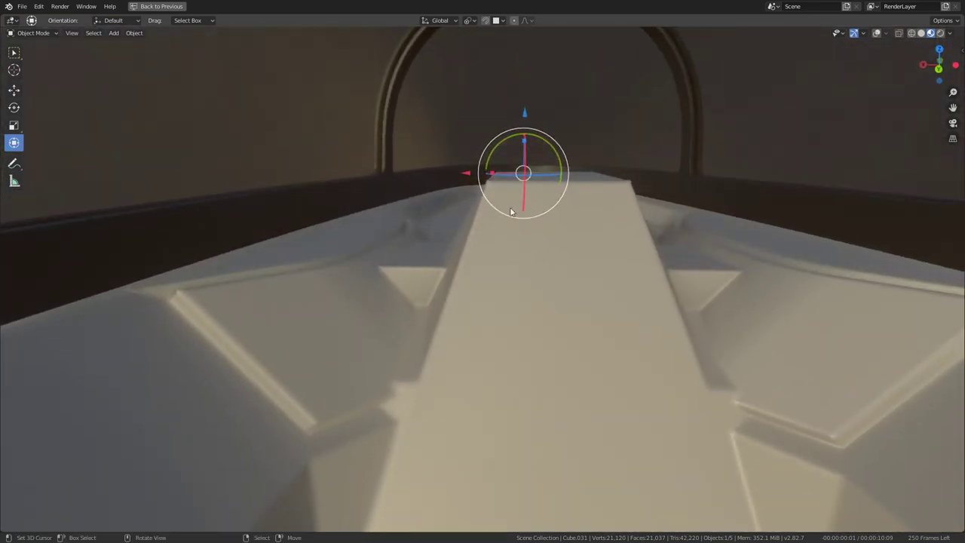
mouse_move(634, 253)
middle_down()
mouse_move(625, 242)
mouse_move(453, 265)
mouse_move(612, 250)
mouse_move(668, 229)
mouse_move(573, 218)
mouse_move(558, 235)
mouse_move(559, 320)
mouse_move(545, 234)
mouse_move(554, 220)
middle_up()
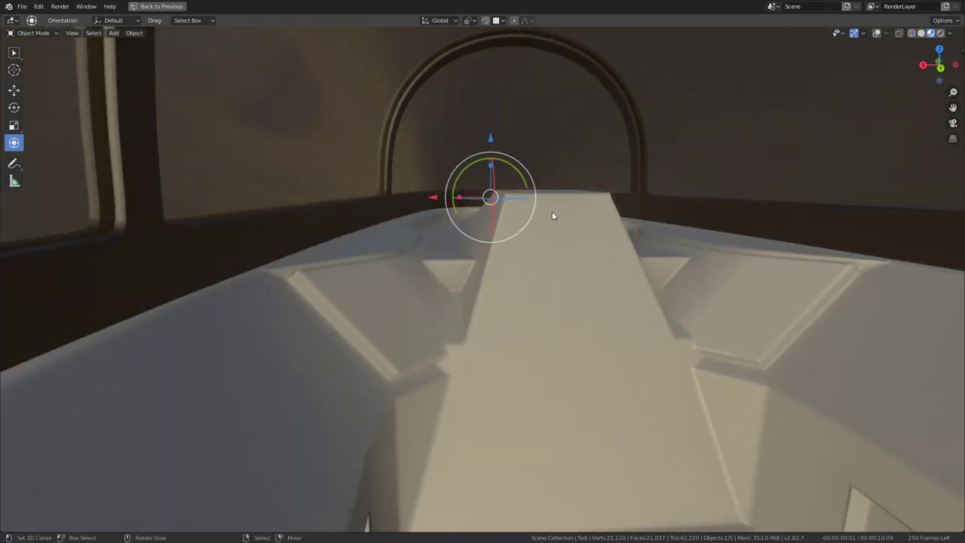
key(ctrl+space)
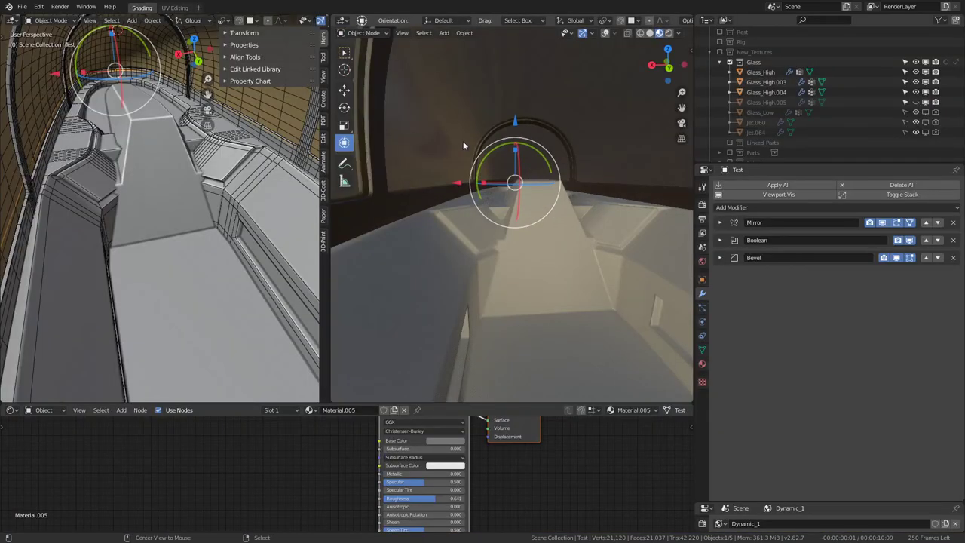
middle_drag(151, 226, 151, 227)
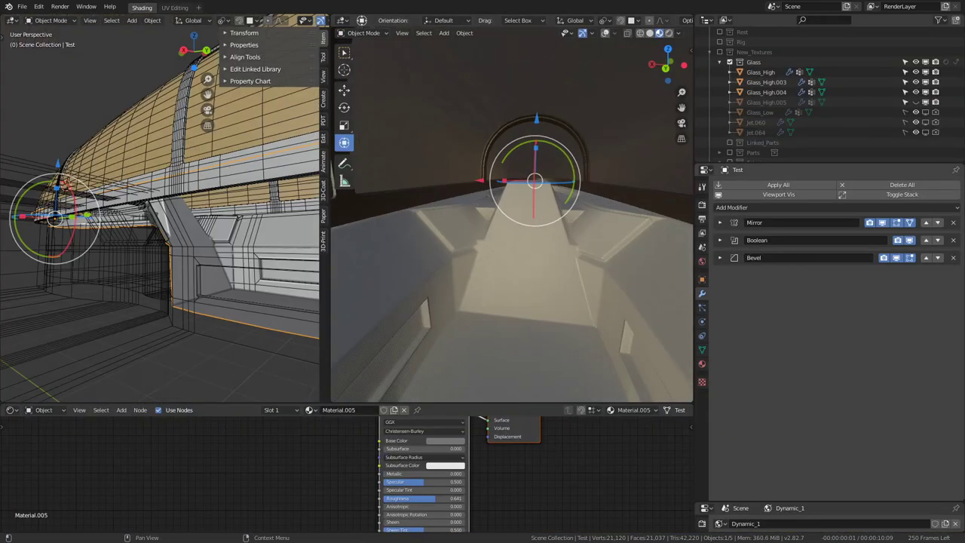